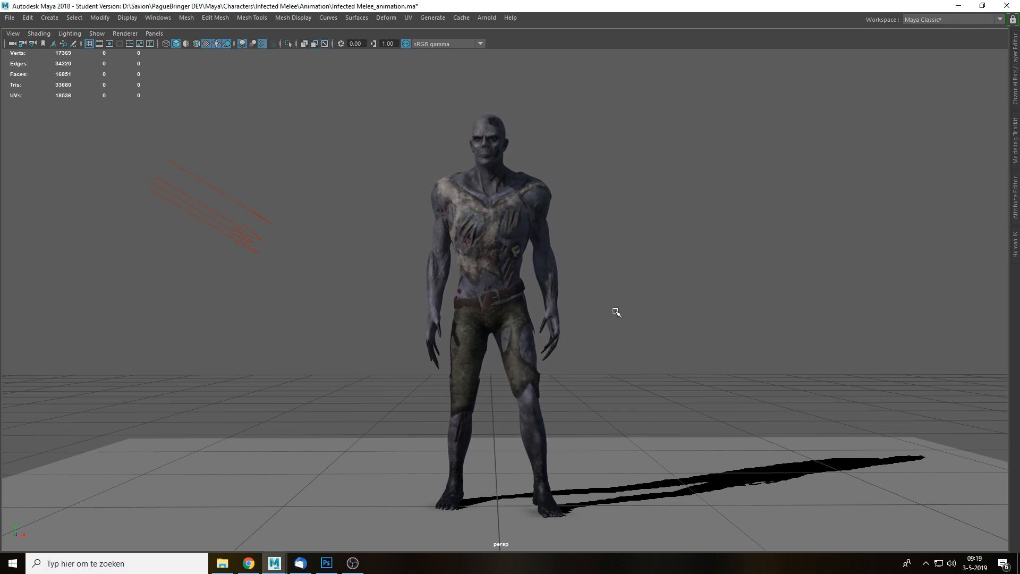
Bring back the full set of interface panels and switch to Photoshop.
key("ctrl+space")
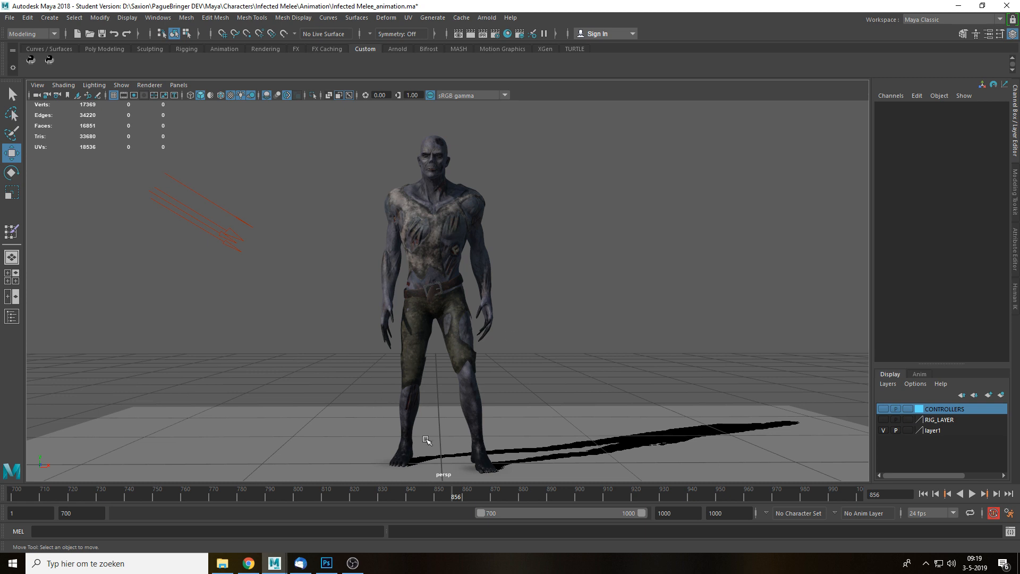
mouse_move(324, 572)
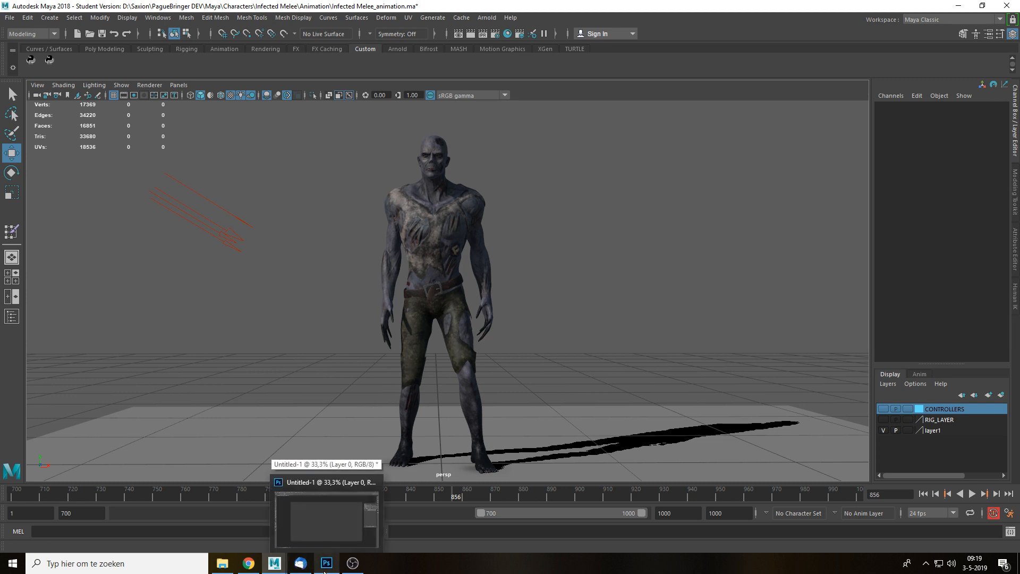
left_click(324, 569)
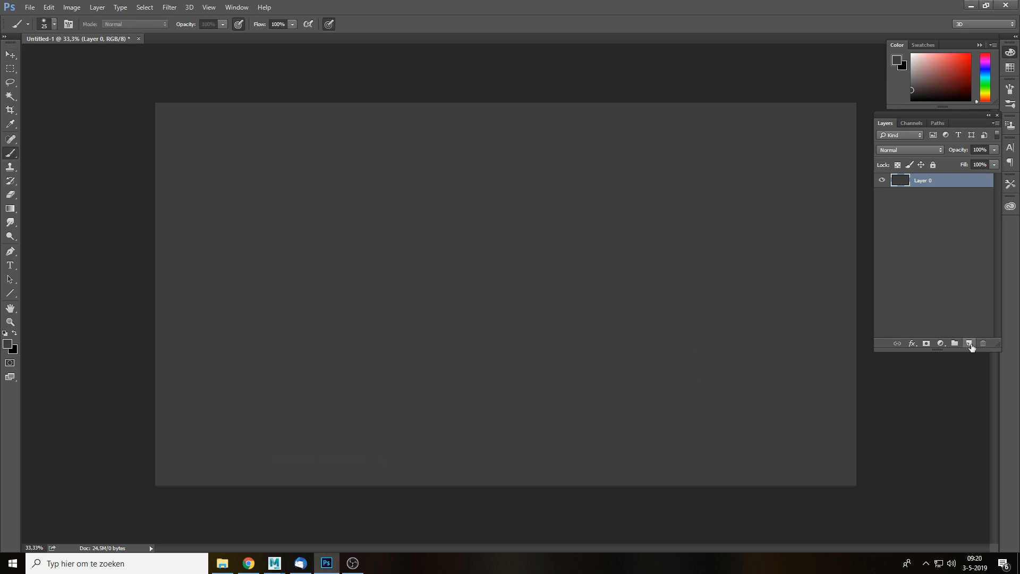
On a new layer, brush two tall vertical white lines, one near each side of the canvas.
left_click(969, 343)
left_click(14, 333)
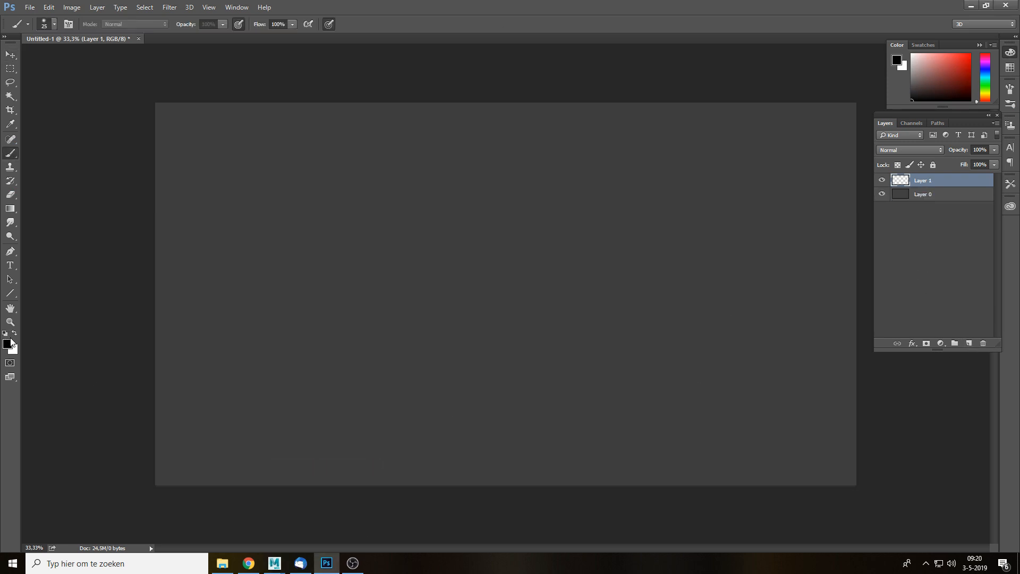
key("x")
left_click_drag(228, 202, 228, 379, "shift")
left_click_drag(807, 206, 807, 433, "shift")
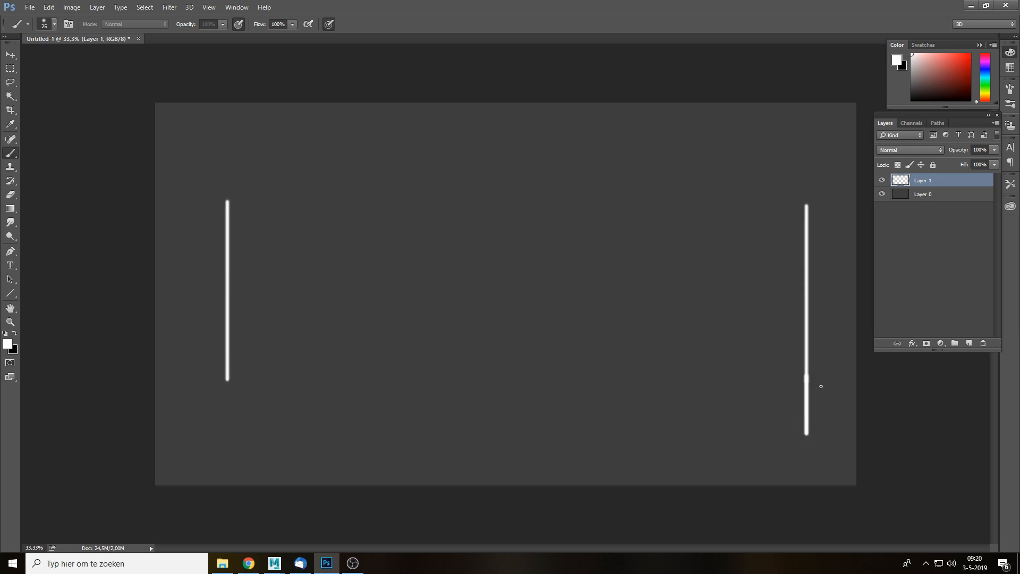
Delete the overhanging lower end of the right-hand line with a rectangular marquee selection, and deselect.
key("m")
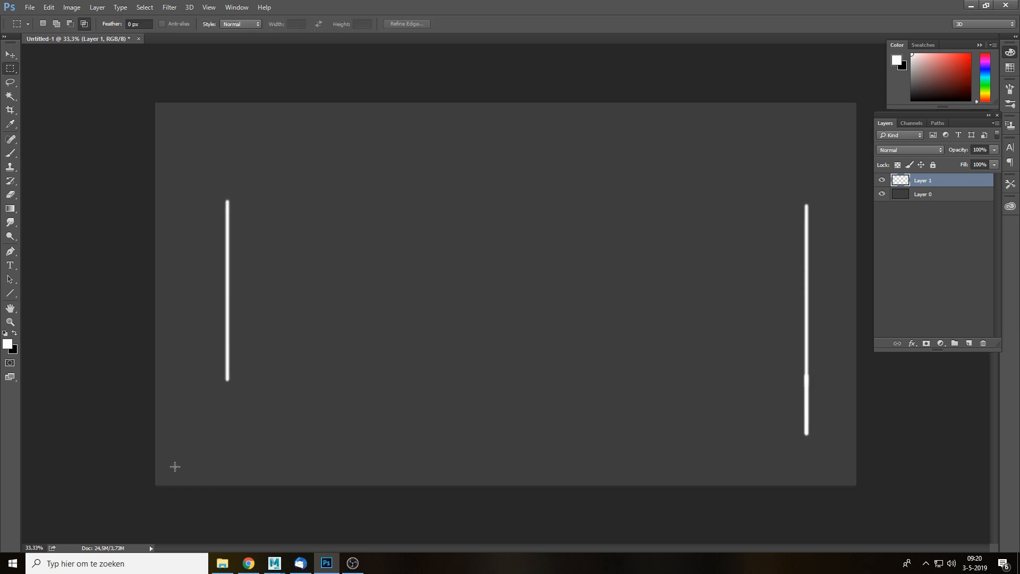
mouse_move(179, 466)
left_mouse_down()
mouse_move(770, 433)
mouse_move(843, 399)
mouse_move(846, 383)
left_mouse_up()
key("Delete")
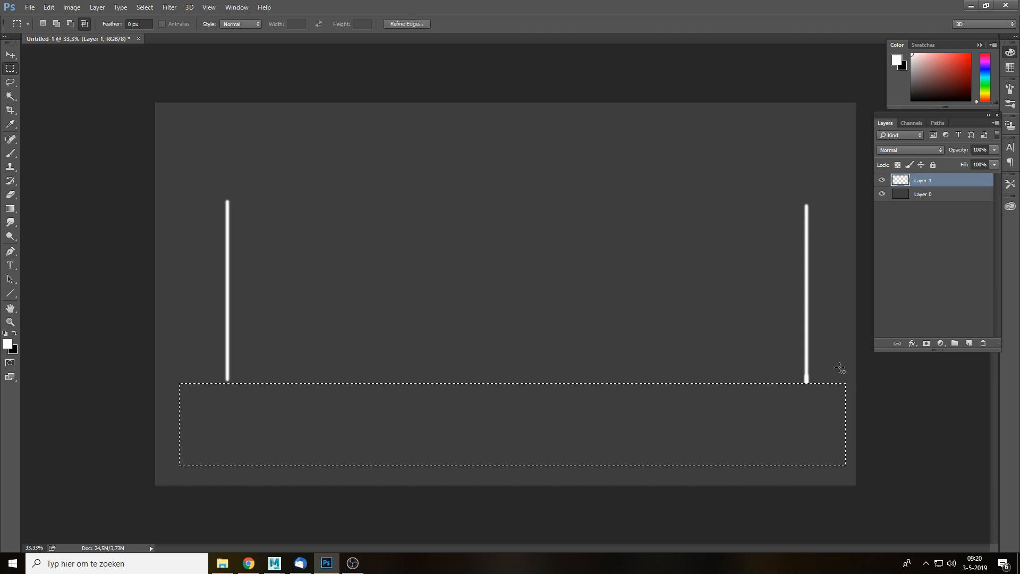
key("ctrl+d")
Handwrite the label CS with the brush above each of the two tall lines.
key("b")
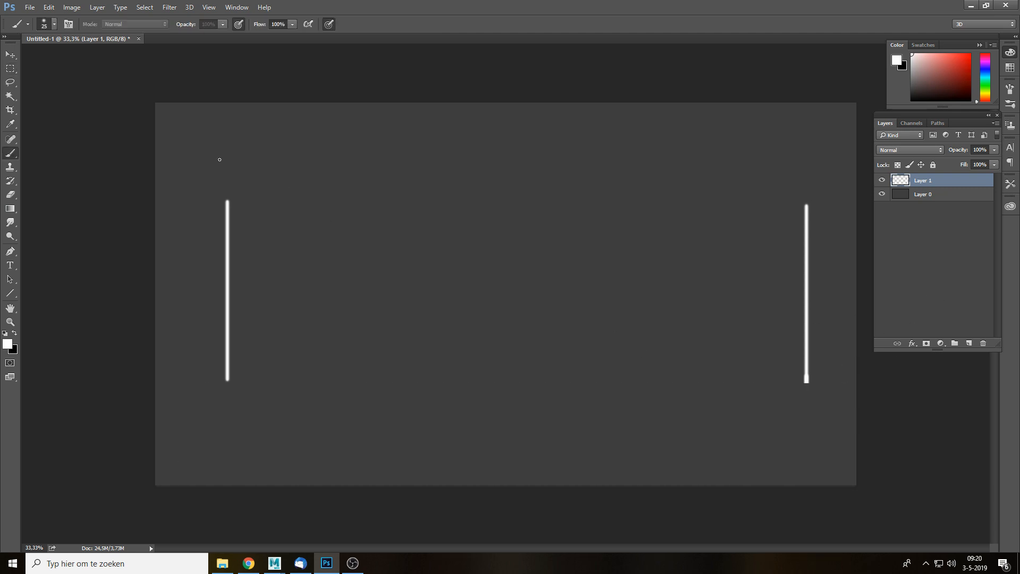
mouse_move(206, 136)
left_mouse_down()
mouse_move(186, 159)
mouse_move(206, 163)
mouse_move(217, 148)
mouse_move(220, 161)
left_mouse_up()
mouse_move(789, 142)
left_mouse_down()
mouse_move(765, 167)
mouse_move(783, 171)
mouse_move(800, 155)
mouse_move(806, 172)
left_mouse_up()
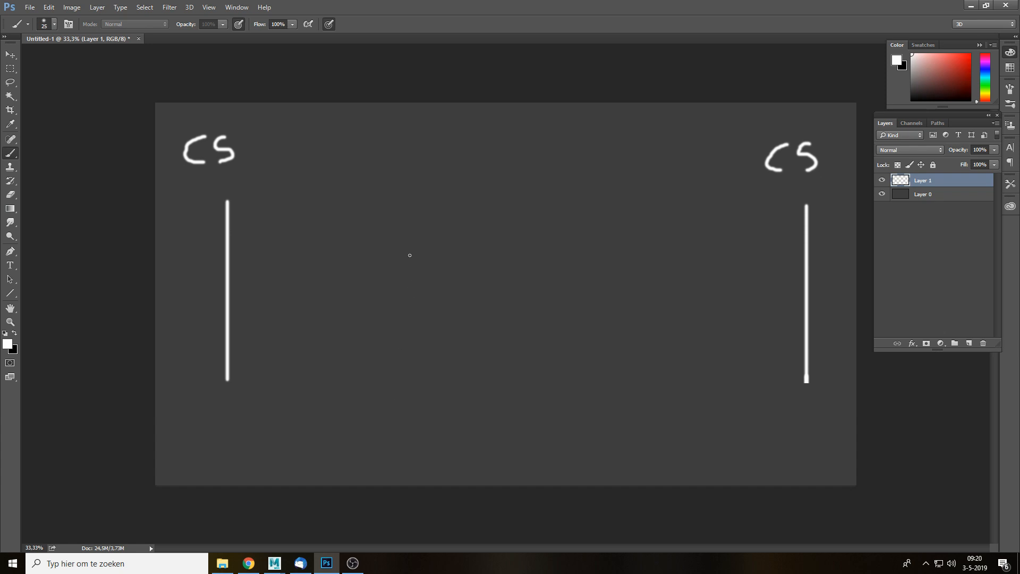
Draw a shorter vertical line between the two tall ones and handwrite the label A below it.
left_click_drag(409, 243, 417, 319, "shift")
key("ctrl+z")
left_click_drag(419, 233, 418, 343)
mouse_move(347, 397)
left_mouse_down()
mouse_move(380, 400)
mouse_move(384, 376)
left_mouse_up()
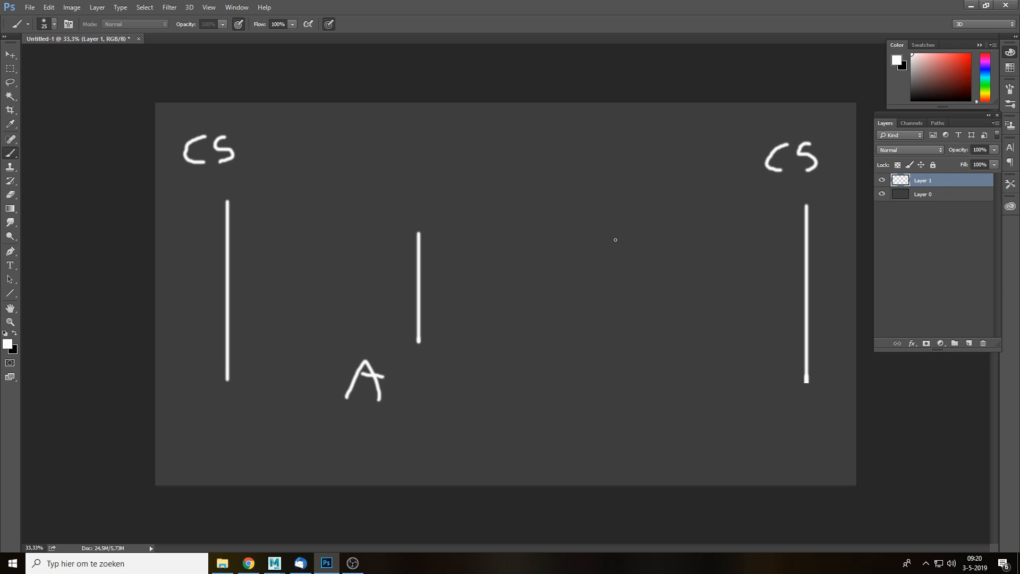
Draw two more short vertical lines to the right of the A line, labelled At and Ft underneath.
left_click_drag(610, 230, 610, 345)
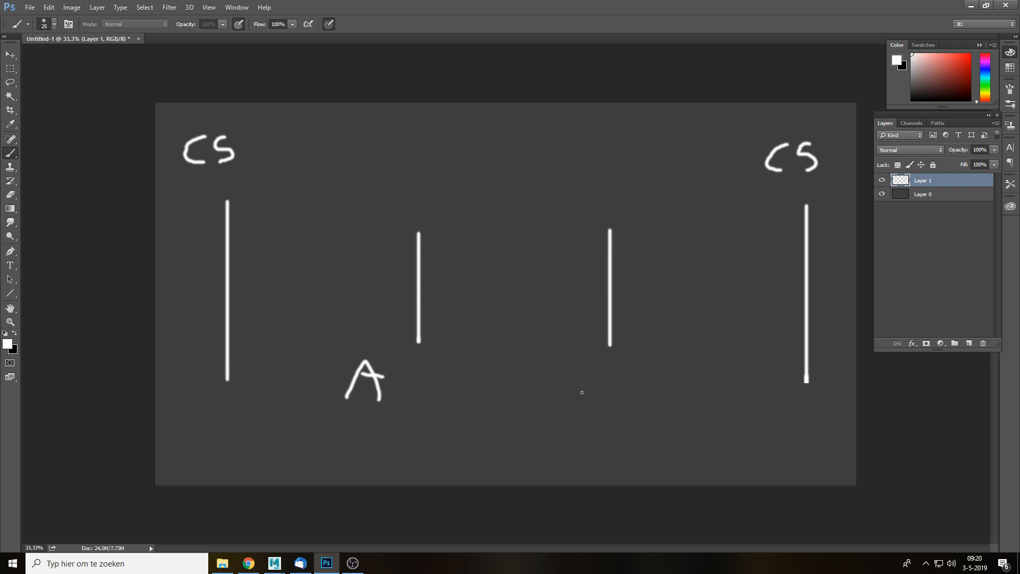
mouse_move(573, 400)
left_mouse_down()
mouse_move(583, 391)
mouse_move(584, 400)
left_mouse_up()
mouse_move(572, 391)
left_mouse_down()
mouse_move(597, 378)
mouse_move(610, 397)
mouse_move(608, 374)
left_mouse_up()
left_click_drag(718, 228, 718, 330)
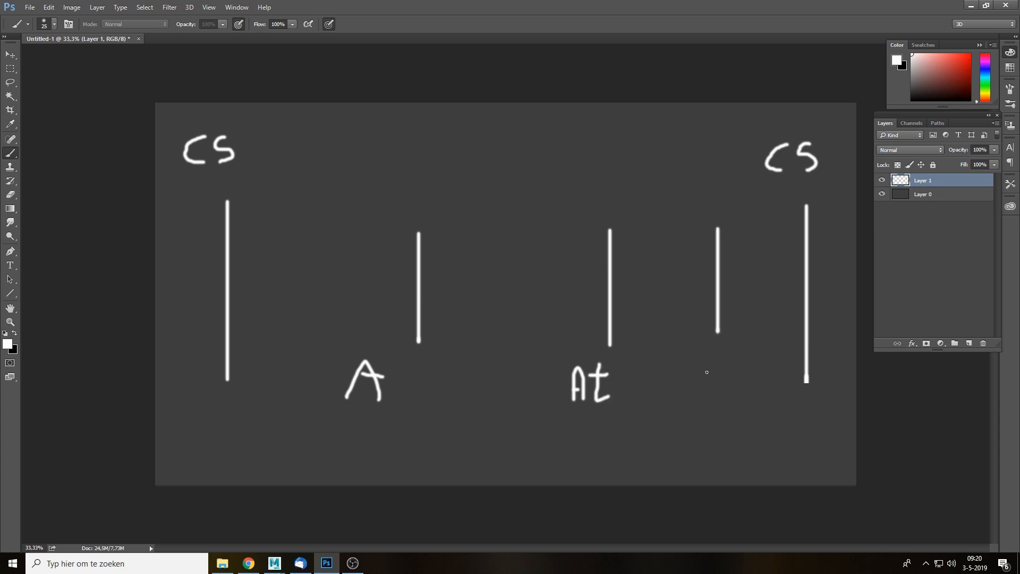
mouse_move(707, 372)
left_mouse_down()
mouse_move(685, 372)
mouse_move(682, 415)
mouse_move(700, 398)
mouse_move(724, 404)
mouse_move(722, 381)
left_mouse_up()
Select the A line with its label and move both rightward, closer to the At line.
key("v")
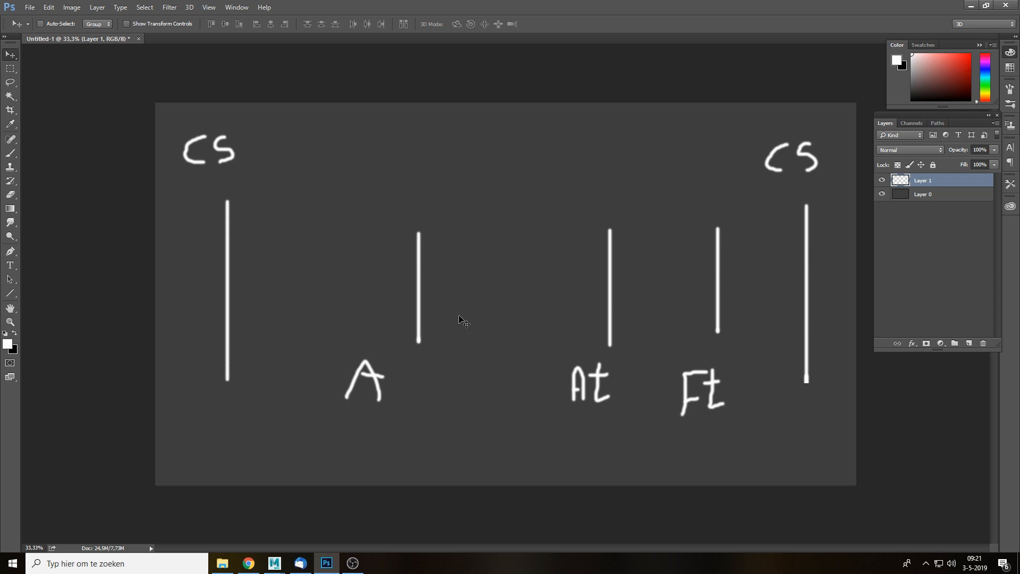
key("m")
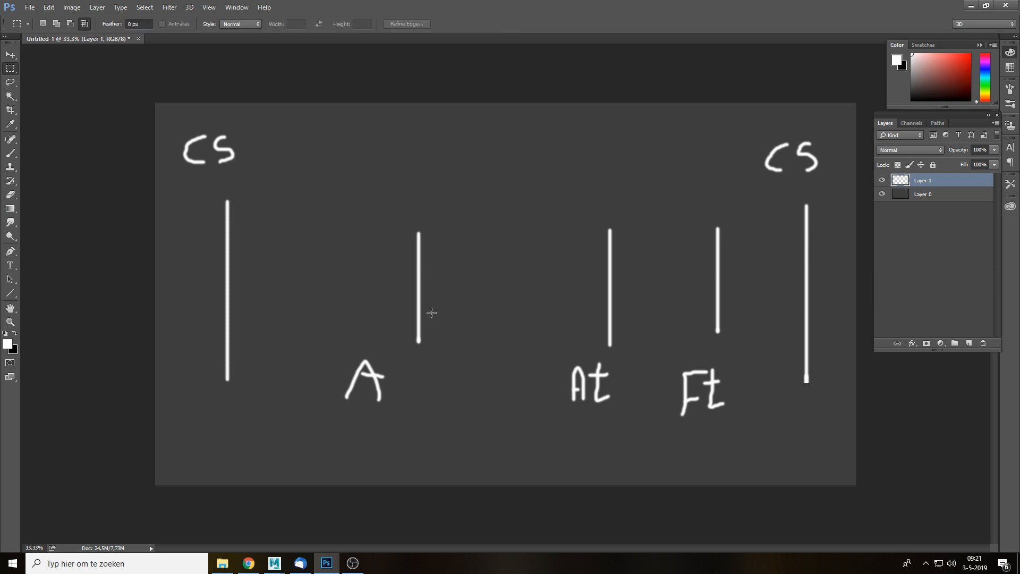
left_click_drag(299, 198, 456, 423)
key("v")
left_click_drag(420, 313, 486, 314)
key("ctrl+d")
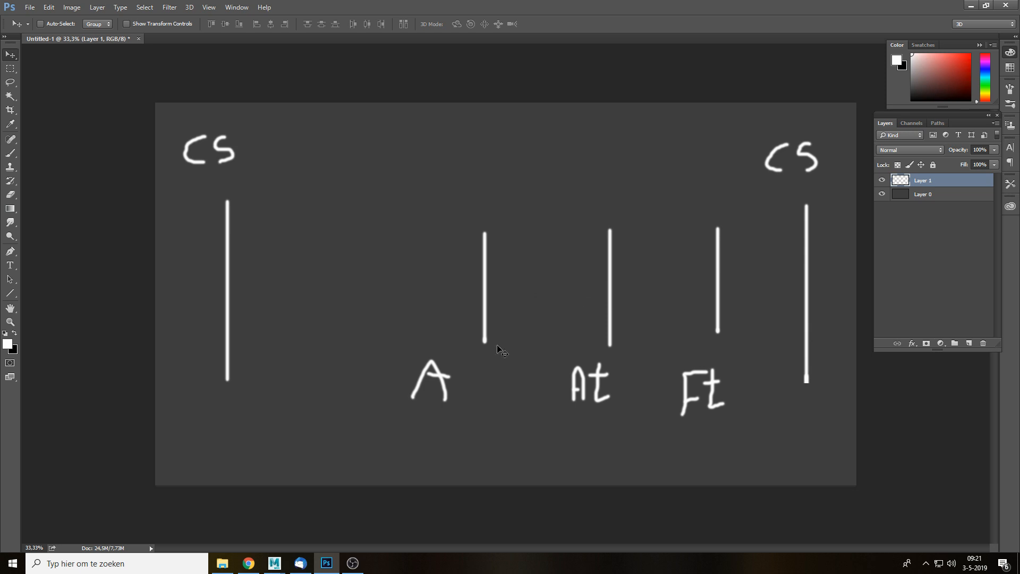
Handwrite frame numbers at the five lines from left to right: 0, 10, 15, 20 and 24.
key("b")
left_click_drag(226, 401, 231, 412)
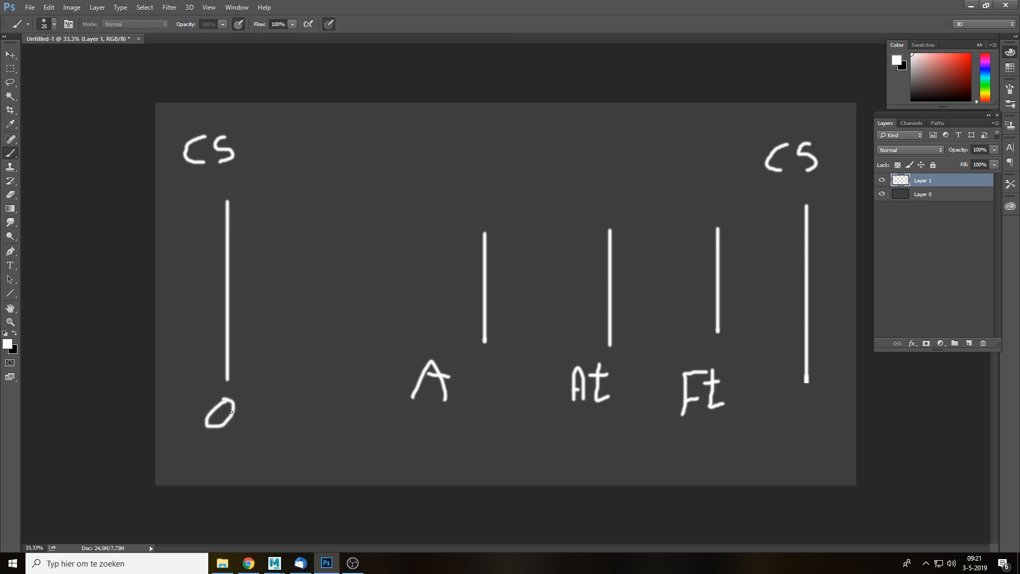
mouse_move(782, 413)
left_mouse_down()
mouse_move(792, 407)
mouse_move(807, 439)
mouse_move(843, 432)
mouse_move(843, 448)
left_mouse_up()
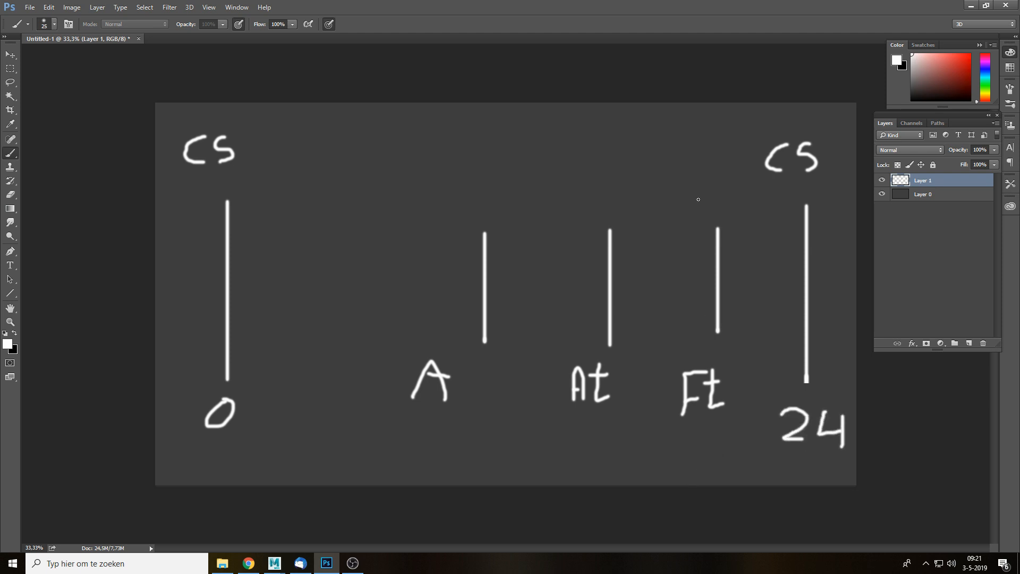
mouse_move(696, 202)
left_mouse_down()
mouse_move(711, 216)
mouse_move(737, 204)
mouse_move(727, 200)
left_mouse_up()
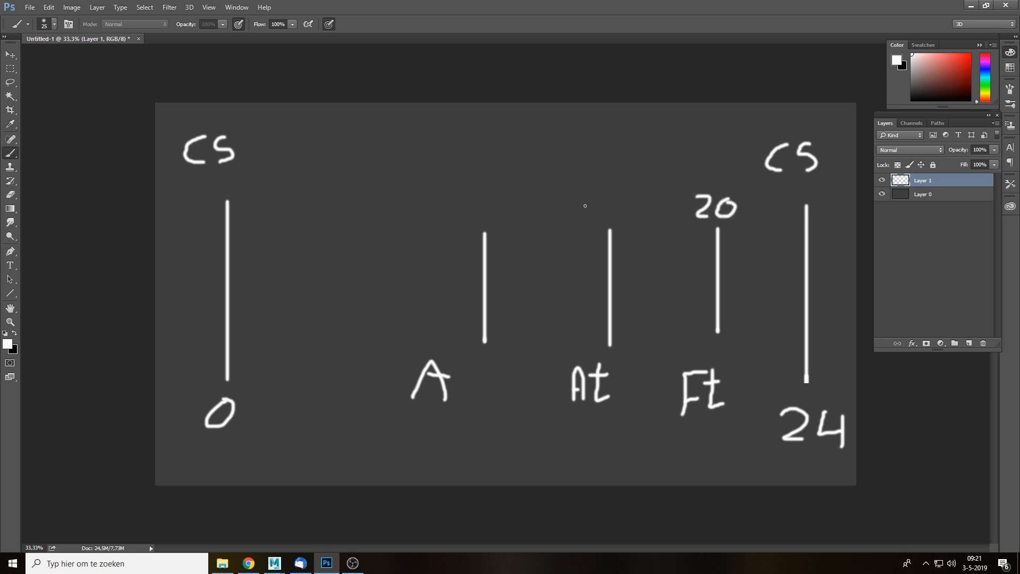
mouse_move(570, 199)
left_mouse_down()
mouse_move(569, 222)
mouse_move(590, 211)
mouse_move(586, 224)
mouse_move(606, 198)
left_mouse_up()
mouse_move(462, 198)
left_mouse_down()
mouse_move(462, 221)
mouse_move(481, 202)
mouse_move(472, 219)
left_mouse_up()
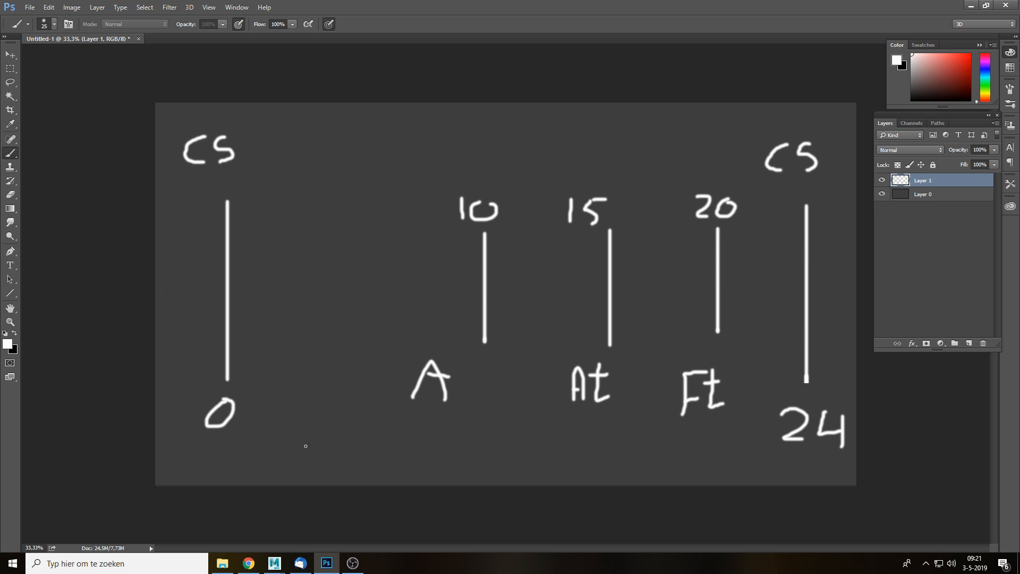
Switch back to Maya and set the playback range's end frame to 1300.
mouse_move(274, 563)
left_click(311, 534)
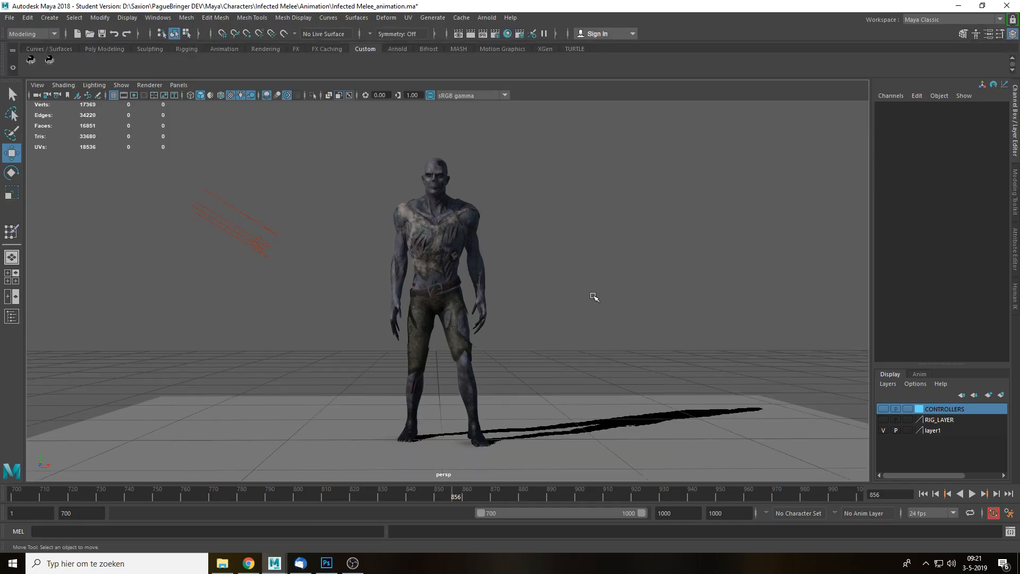
double_click(675, 513)
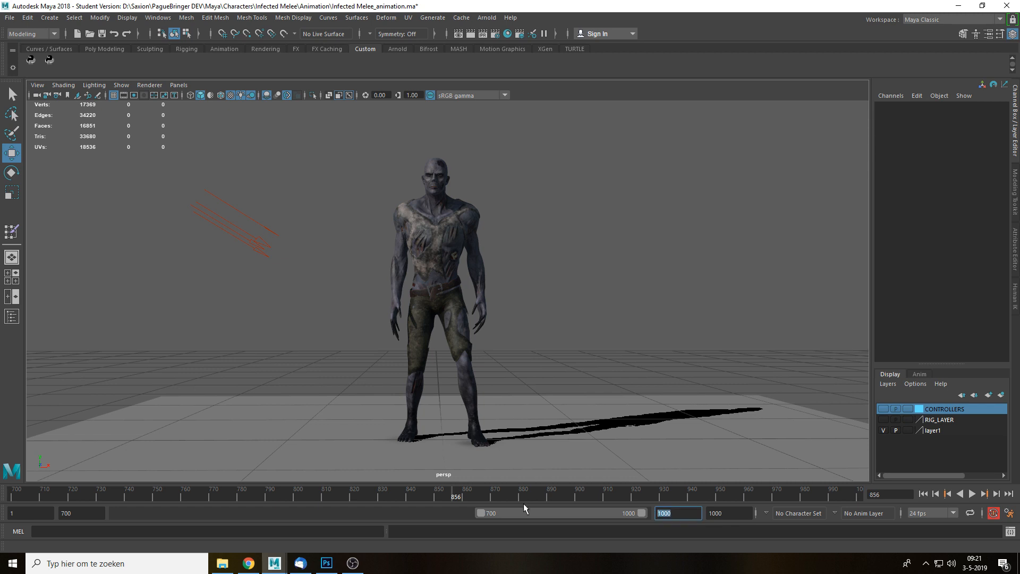
type("1300")
key("Return")
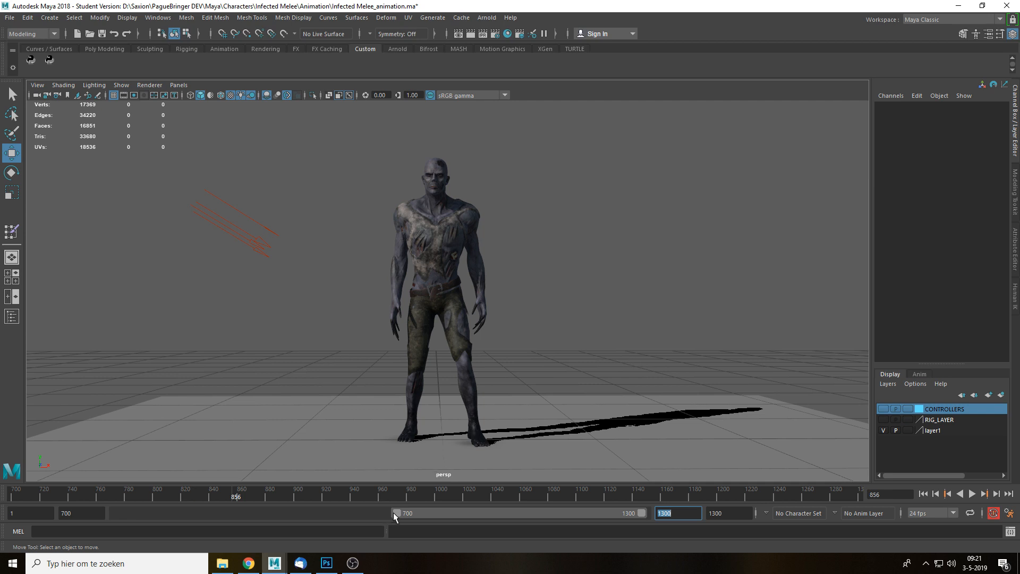
Check the extended timeline and set the playback range's start frame to 950.
key("alt+v")
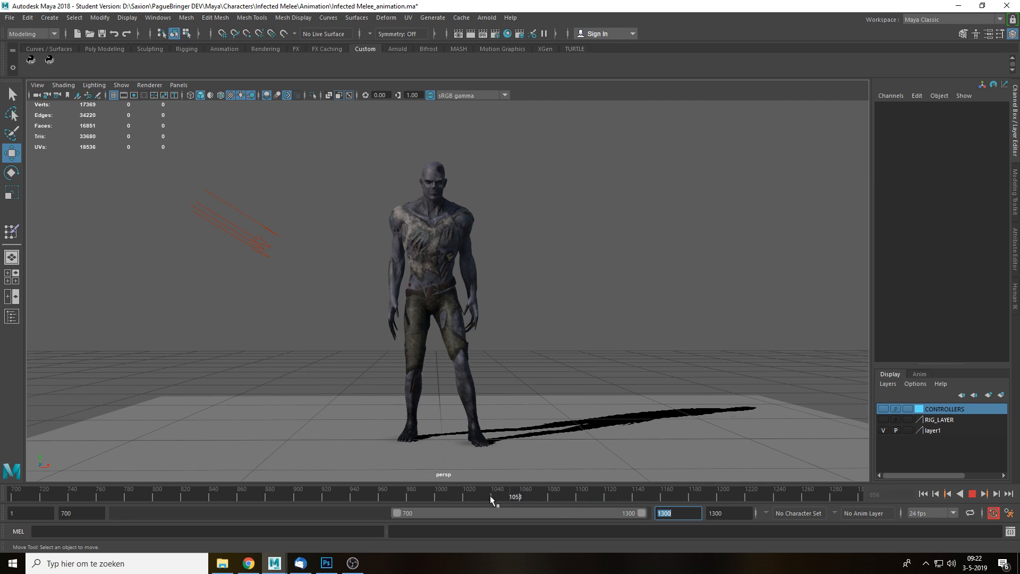
left_click(549, 496)
double_click(72, 514)
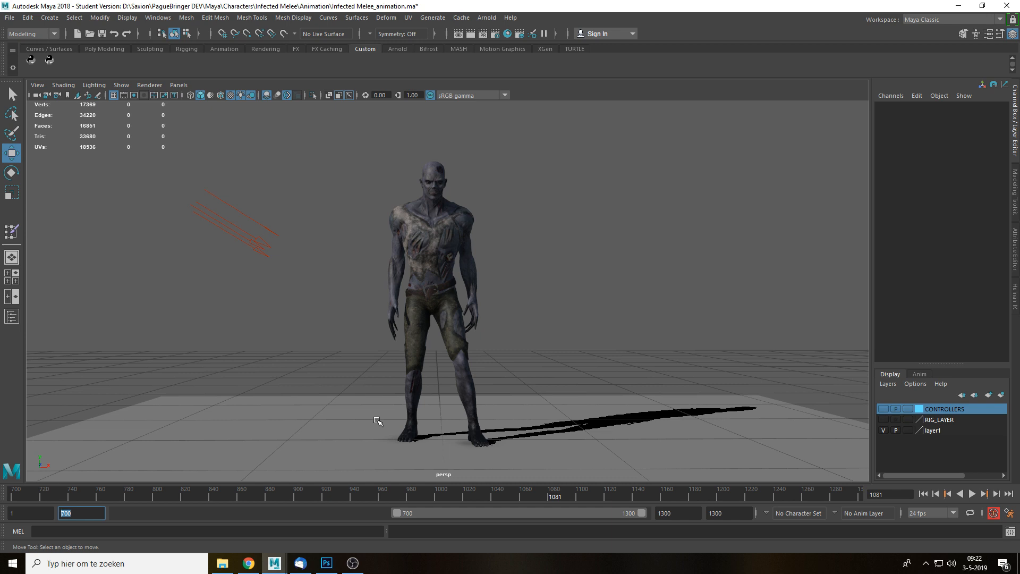
left_click(439, 497)
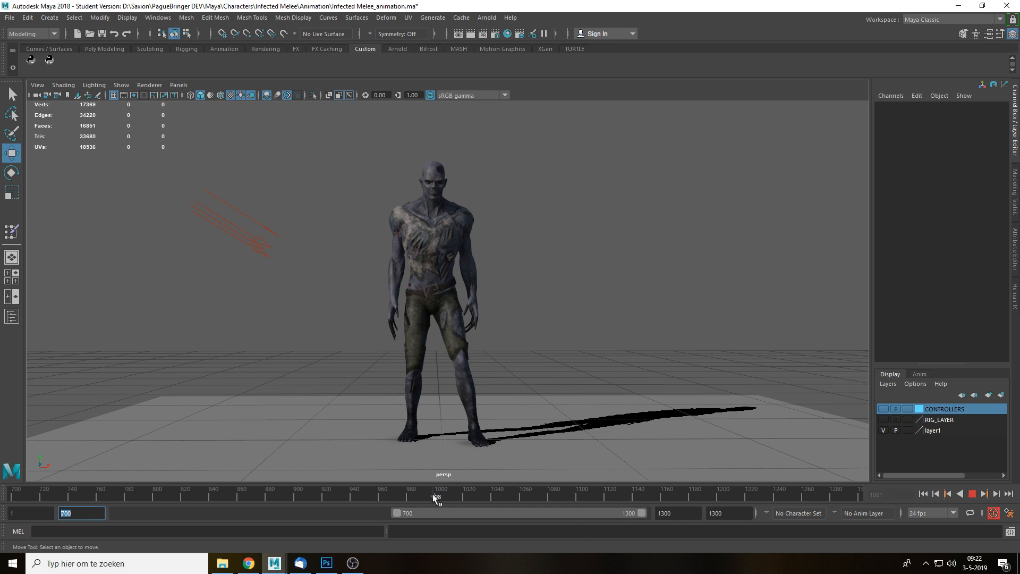
type("950")
key("Return")
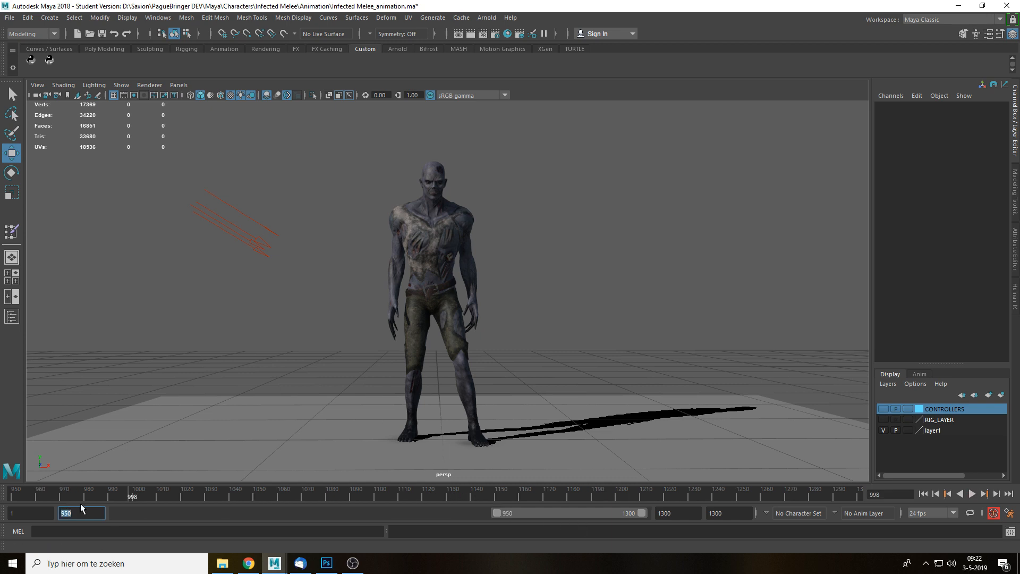
Play and scrub through the 950–1300 frame range to review the pose, stopping at frame 1052.
key("alt+v")
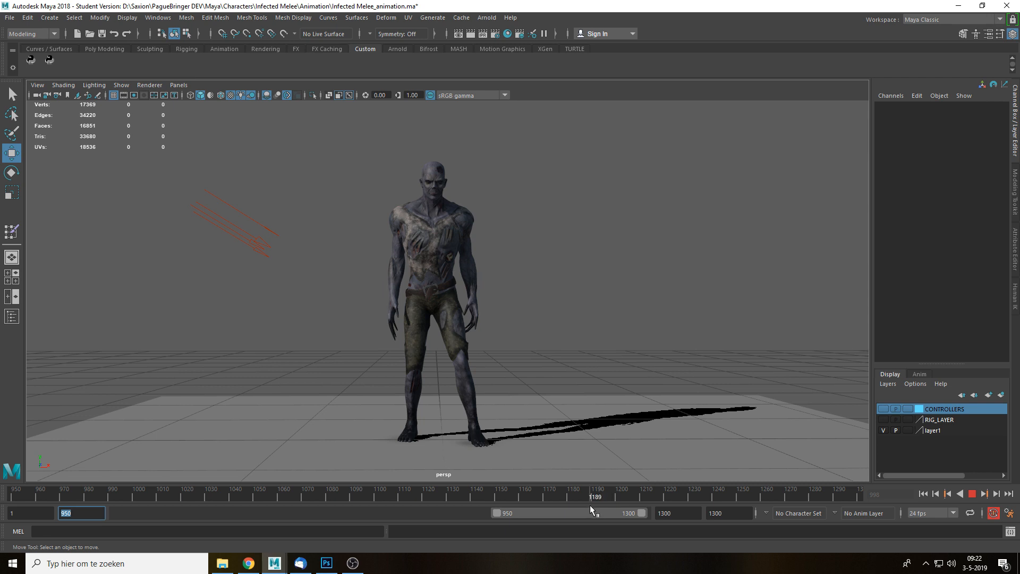
key("alt+v")
left_click_drag(131, 492, 579, 501)
left_click_drag(390, 496, 375, 494)
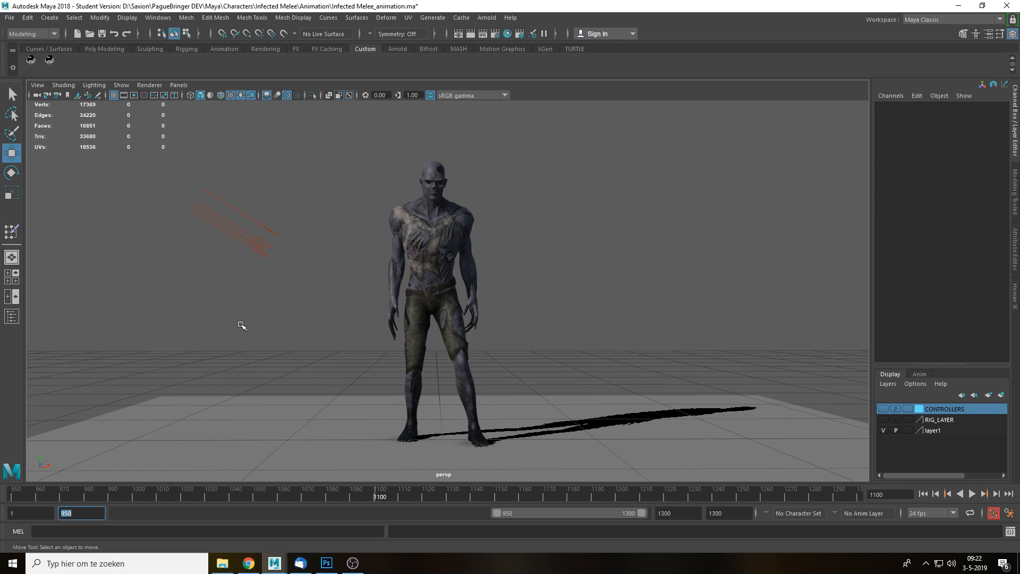
left_click(228, 367)
left_click_drag(161, 495, 158, 496)
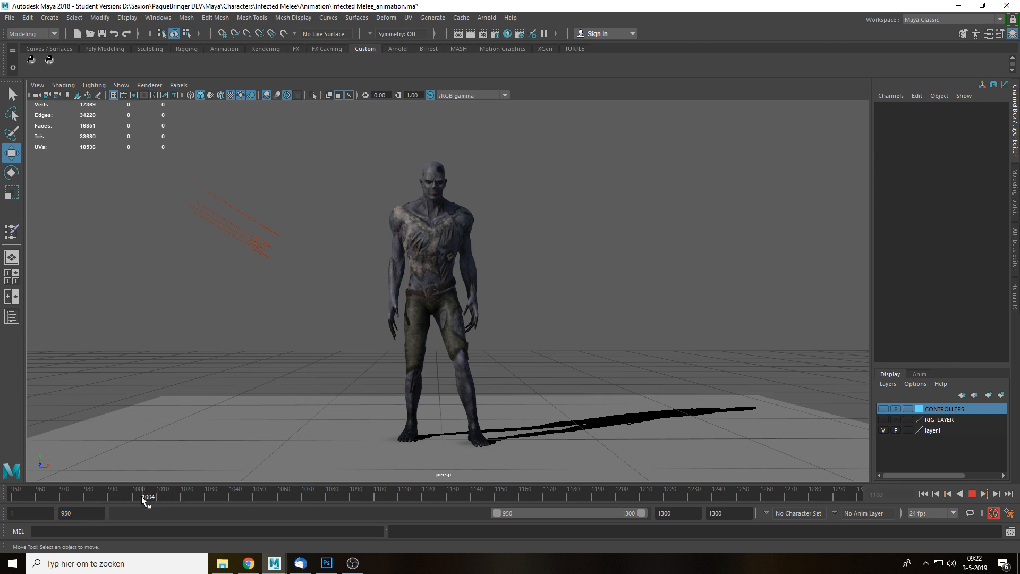
mouse_move(277, 495)
left_mouse_down()
mouse_move(225, 498)
mouse_move(293, 499)
mouse_move(264, 496)
left_mouse_up()
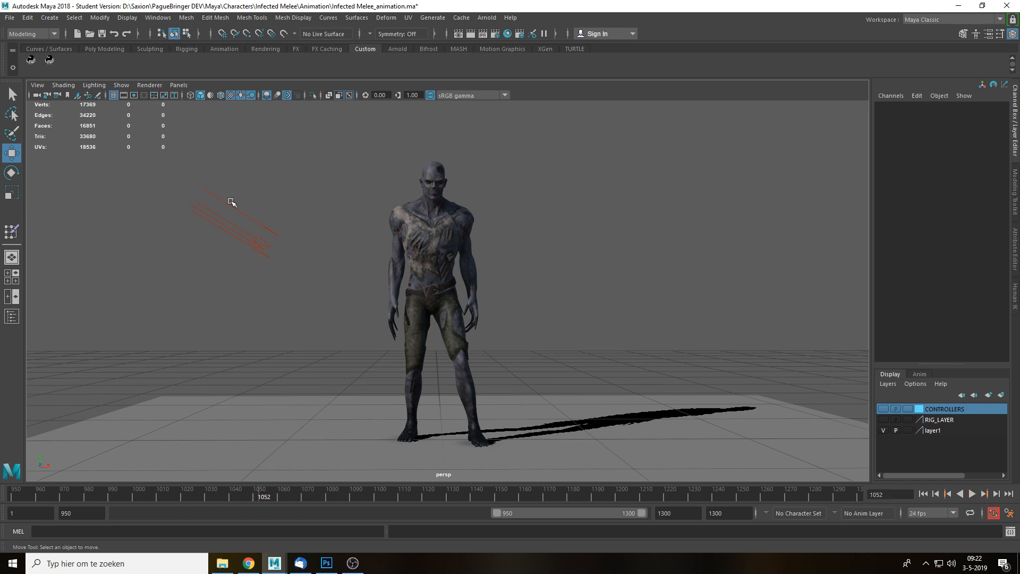
Run the second custom shelf script and open its Python command in the Shelf Editor.
left_click(49, 60)
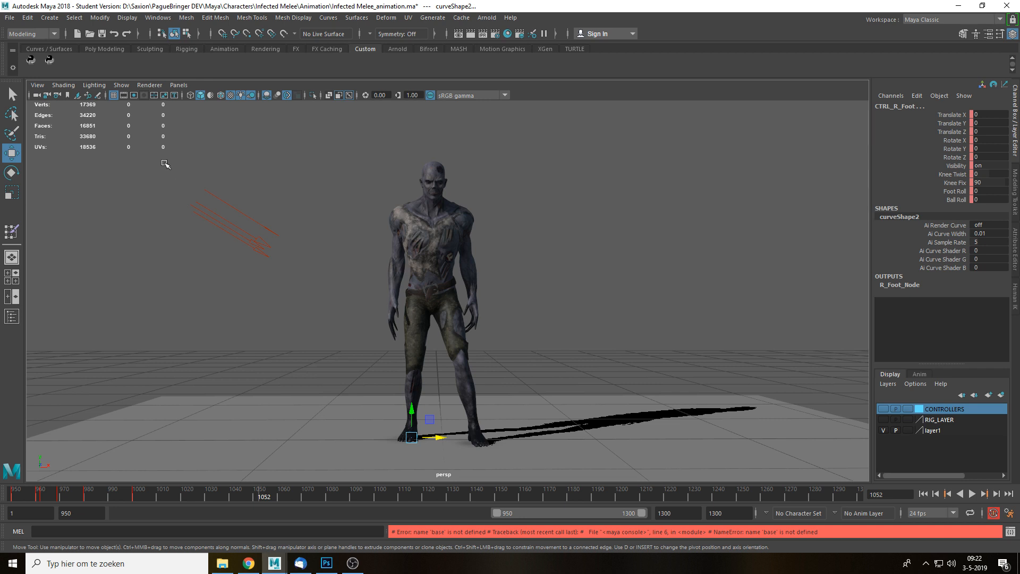
right_click(50, 61)
left_click(78, 84)
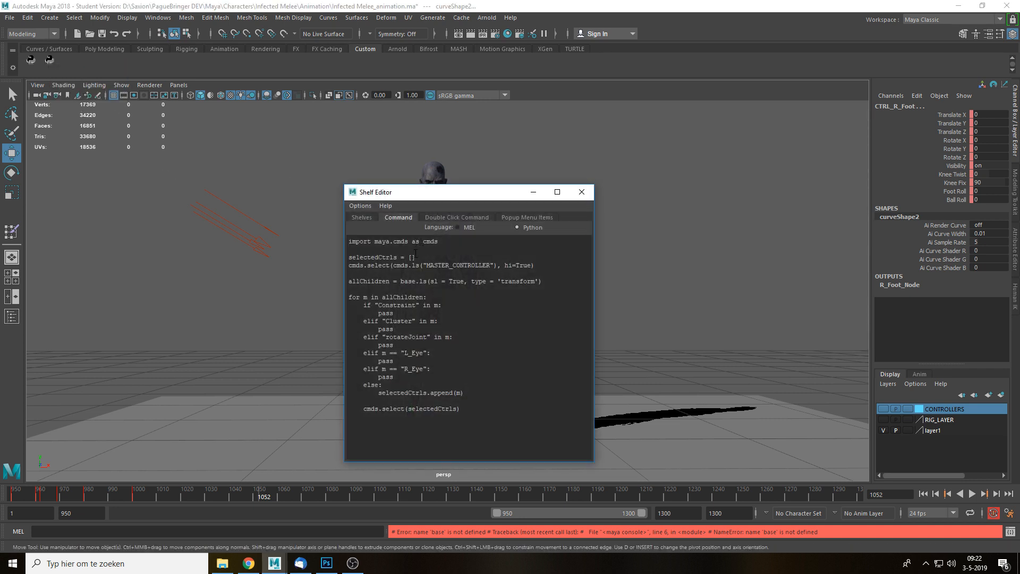
Replace base with cmds in the script's allChildren line and close the Shelf Editor.
double_click(432, 242)
key("ctrl+c")
double_click(406, 281)
key("ctrl+v")
left_click(575, 196)
Make the CONTROLLERS display layer visible and play the animation with the right foot controller selected.
left_click(321, 202)
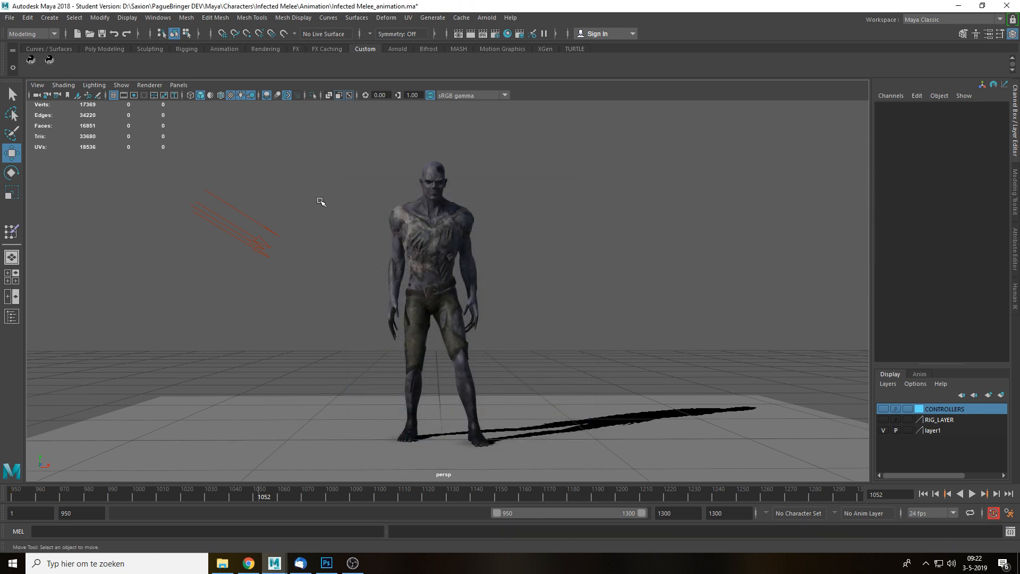
key("ctrl+z")
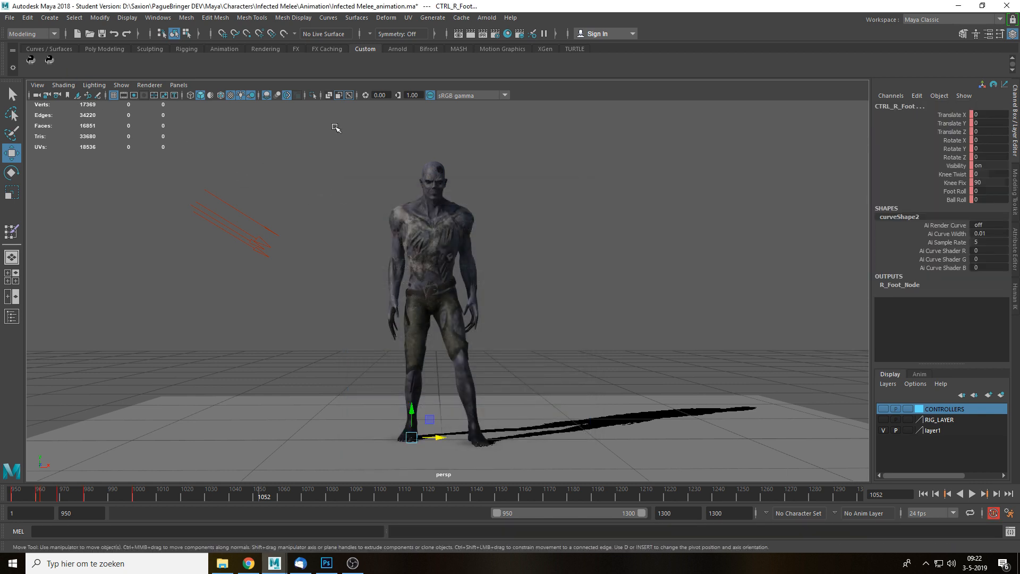
left_click(884, 409)
key("alt+v")
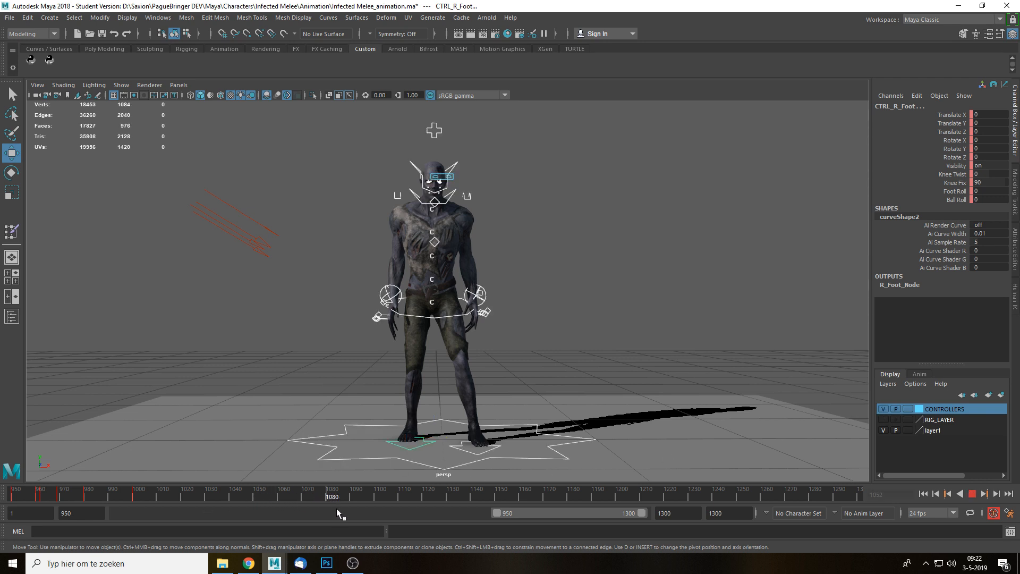
Key the selected controllers at about frame 1025, at 1080 and at 1100, play the animation, stop at frame 1100 and clear the selection.
left_click(193, 493)
left_click(328, 497)
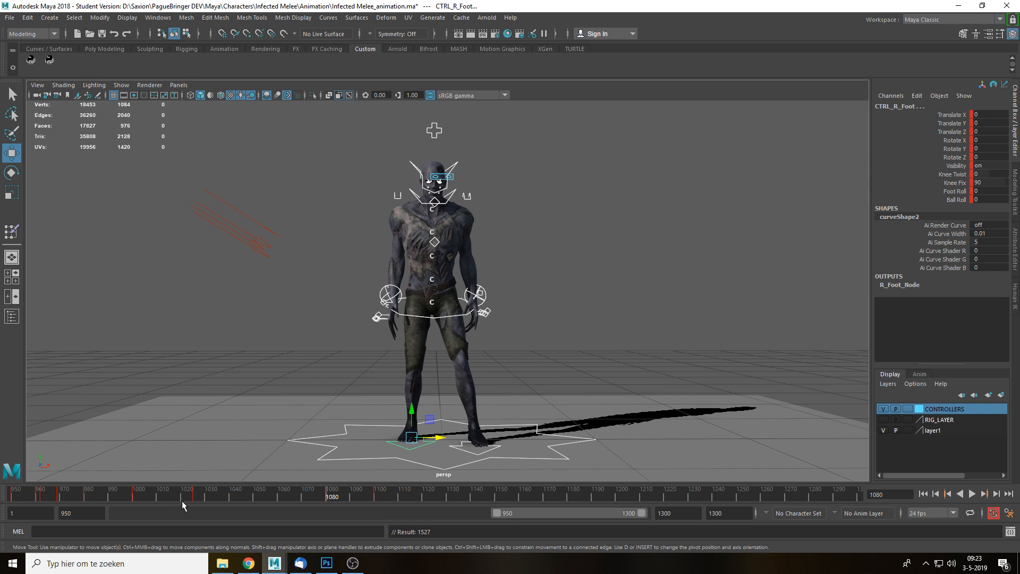
key("alt+v")
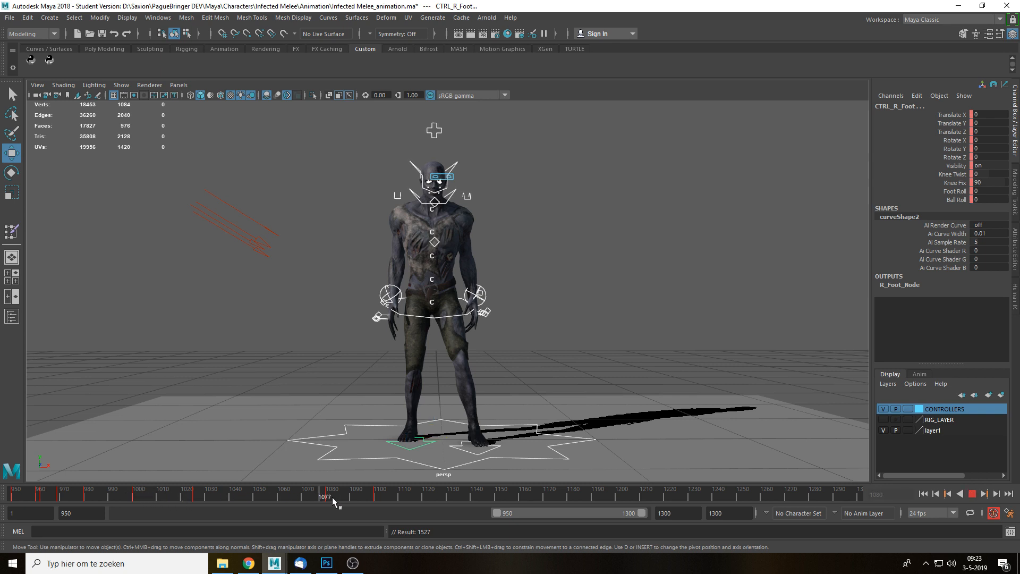
key("alt+v")
left_click(415, 372)
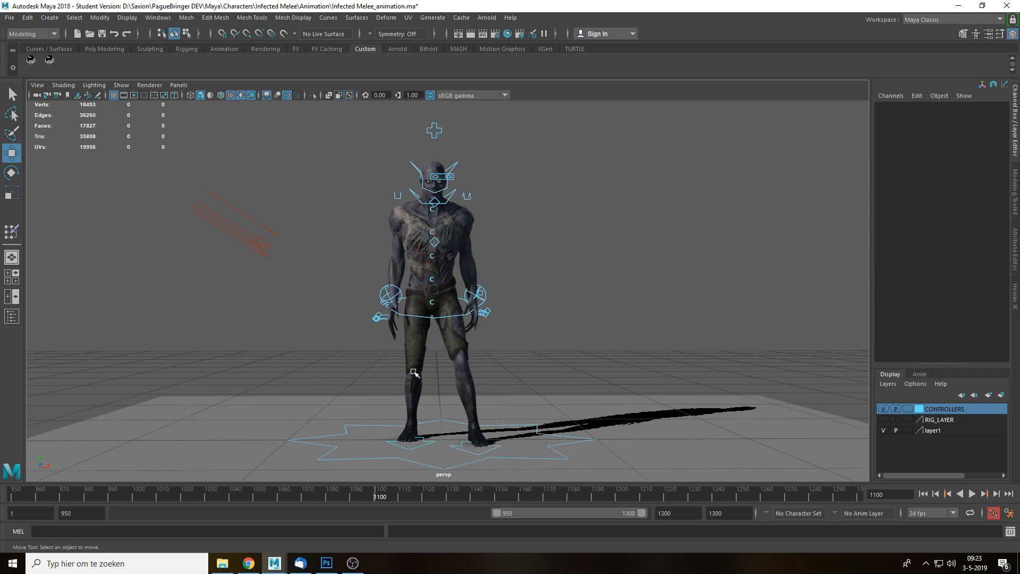
Set the playback range to start at frame 1100 and end at frame 1124.
double_click(80, 513)
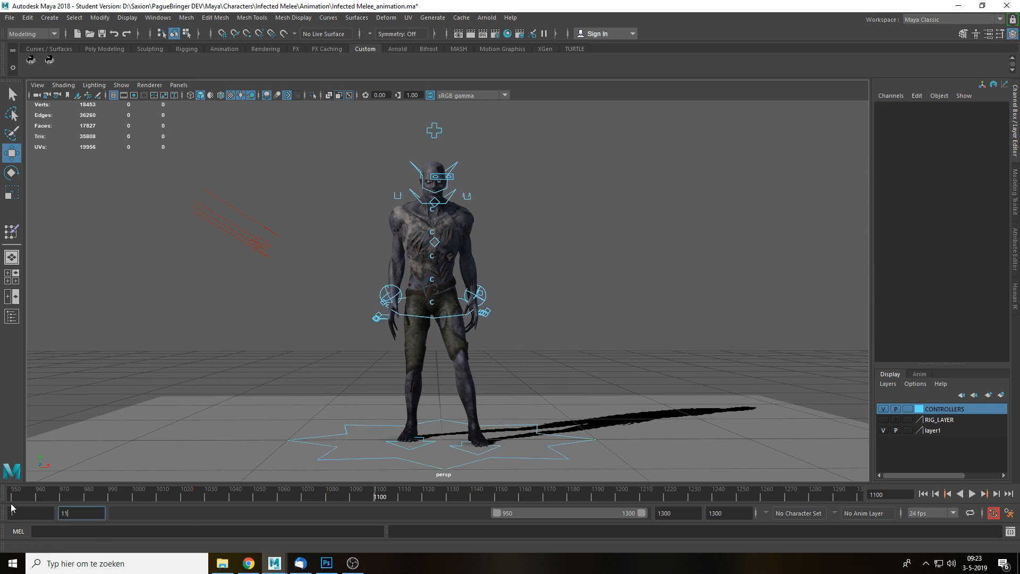
key("Return")
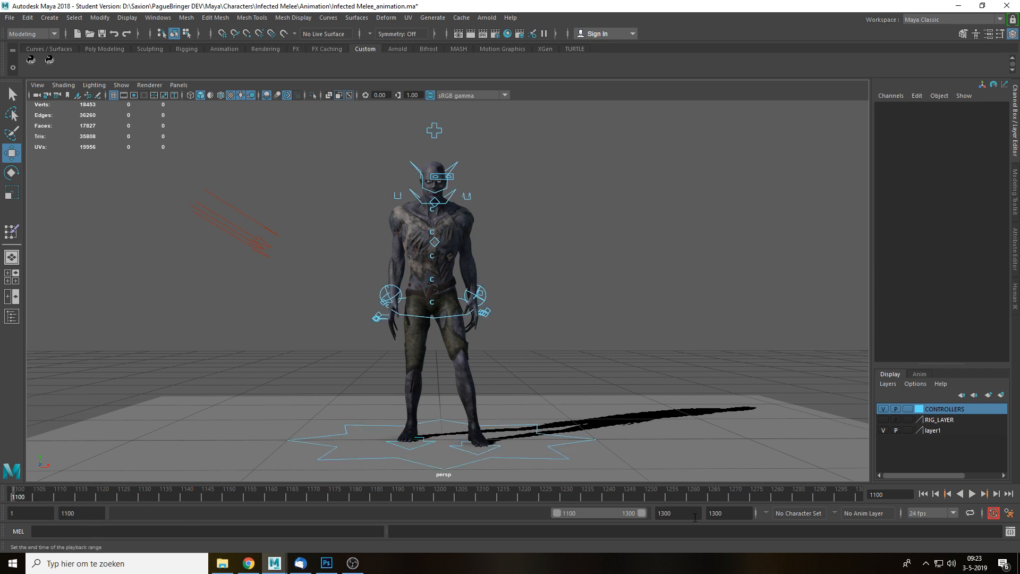
double_click(665, 519)
type("1124")
key("Return")
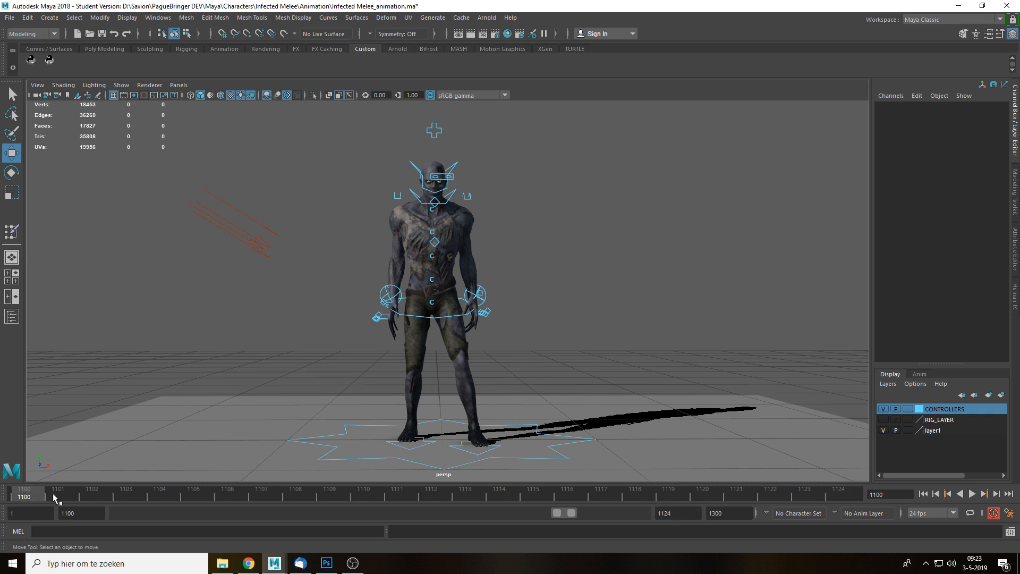
Play the new frame range, check the key pose timing sketch in Photoshop, return to Maya and select the right wrist controller.
key("alt+v")
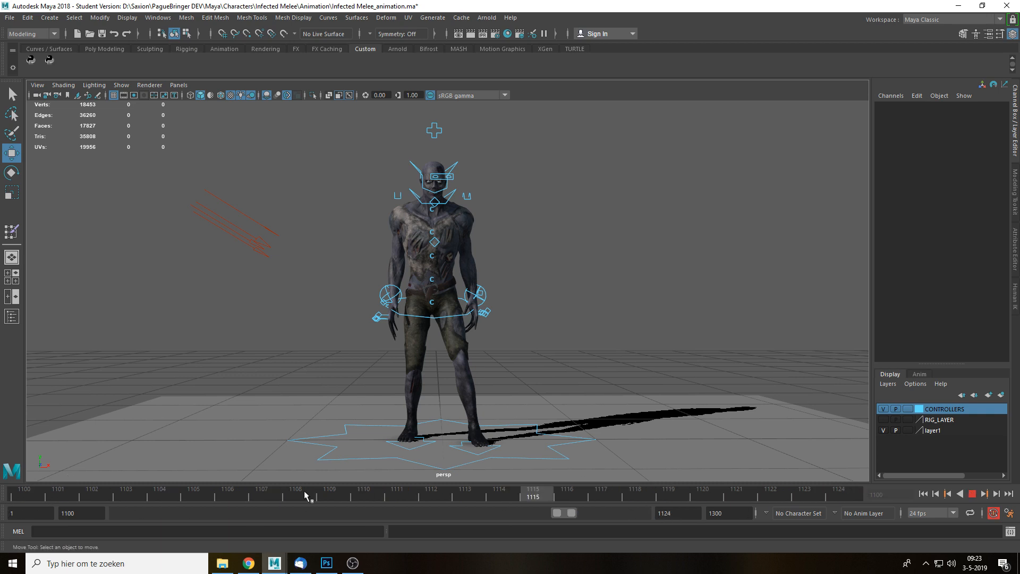
left_click(326, 562)
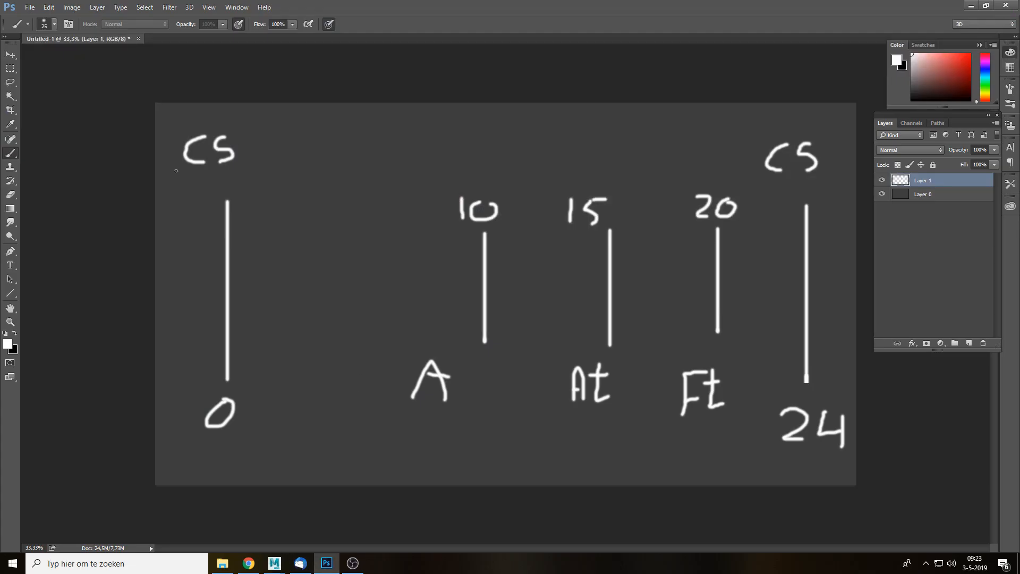
mouse_move(275, 563)
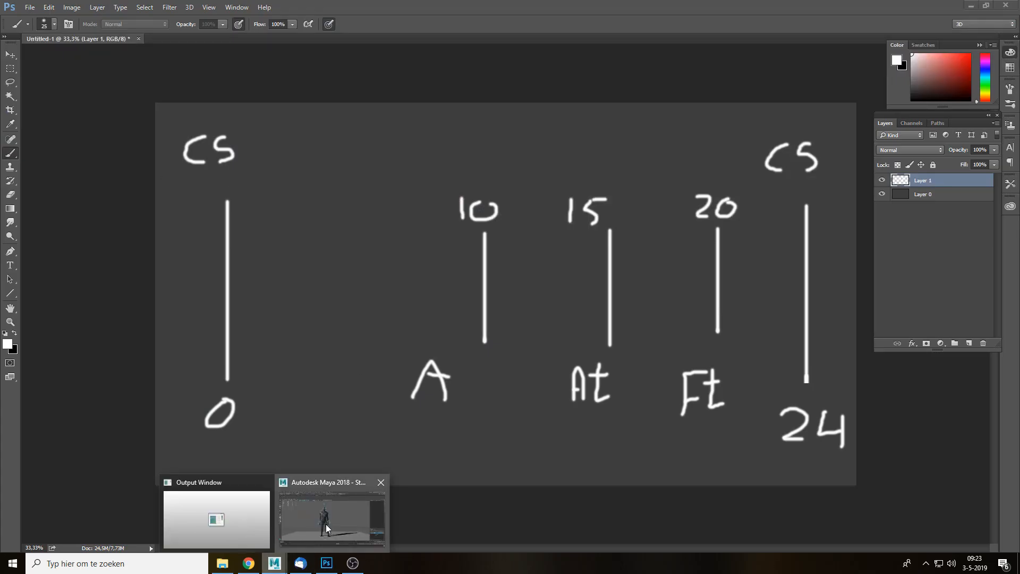
left_click(335, 510)
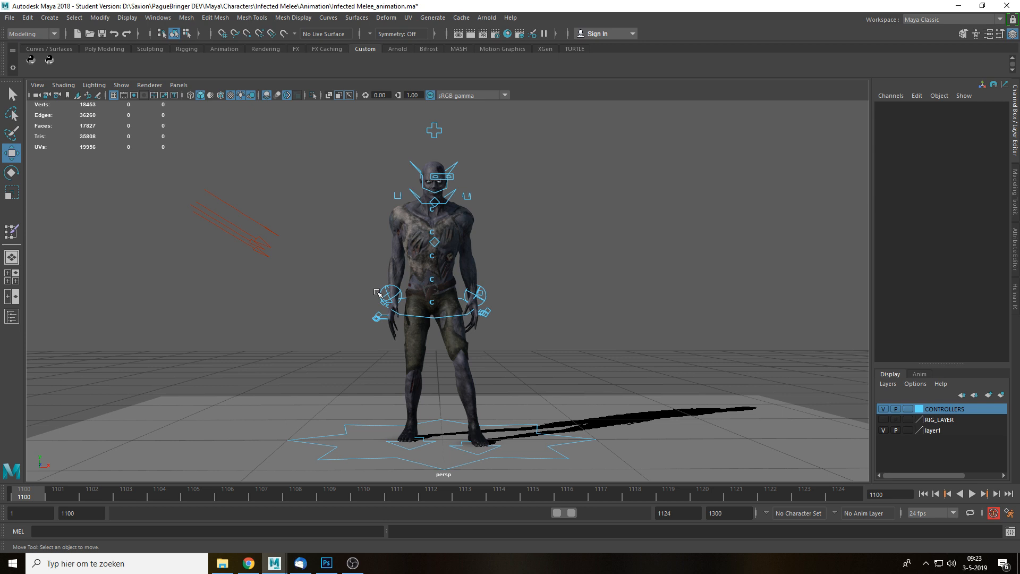
left_click(379, 291)
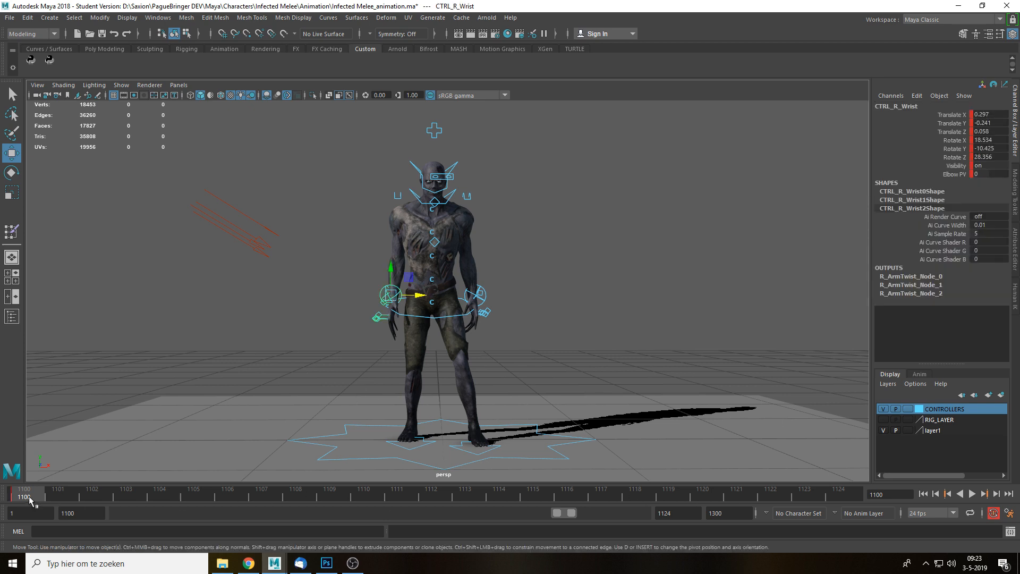
Lower the pelvis controller at frame 1100 to a Translate Y of about -0.099.
left_click_drag(477, 350, 425, 318, "alt")
left_click(434, 317)
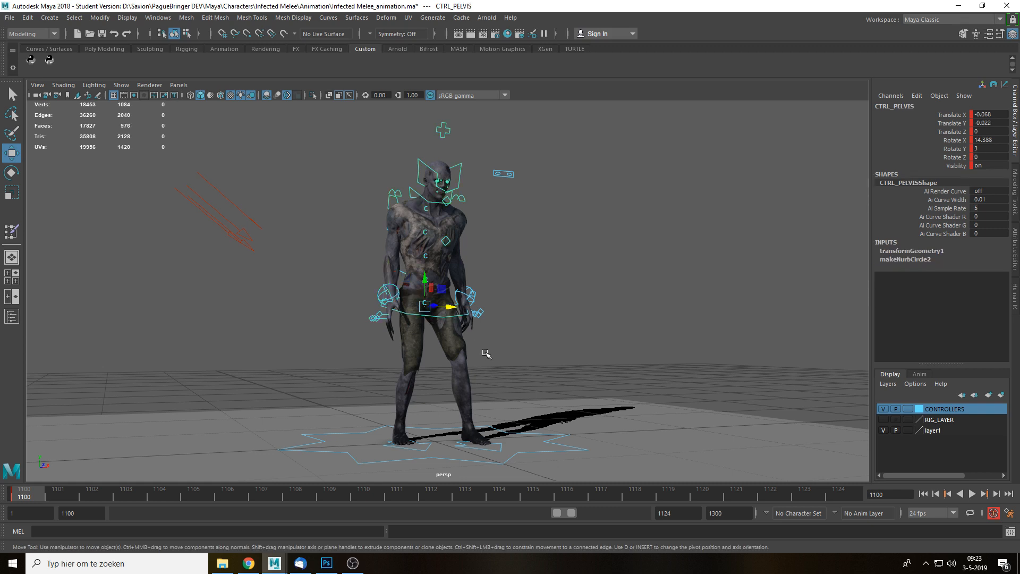
scroll(432, 313, "up", 2)
scroll(427, 300, "up", 2)
left_click_drag(423, 285, 424, 299)
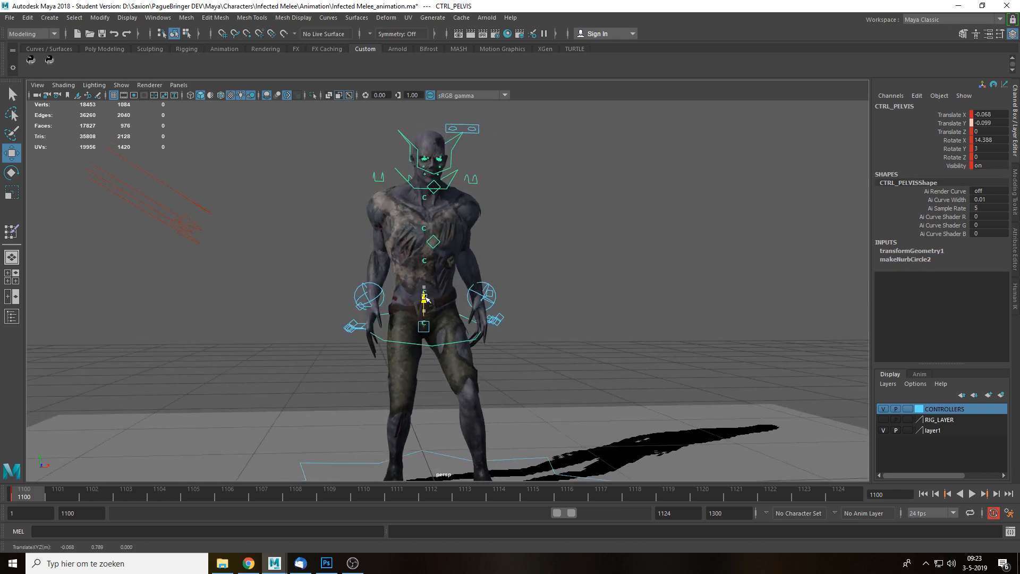
Widen the stance by moving the right foot to about X -0.188, Z -0.122 and the left foot to about X 0.14, Z 0.184.
middle_click_drag(443, 398, 462, 320, "alt")
left_click(436, 416)
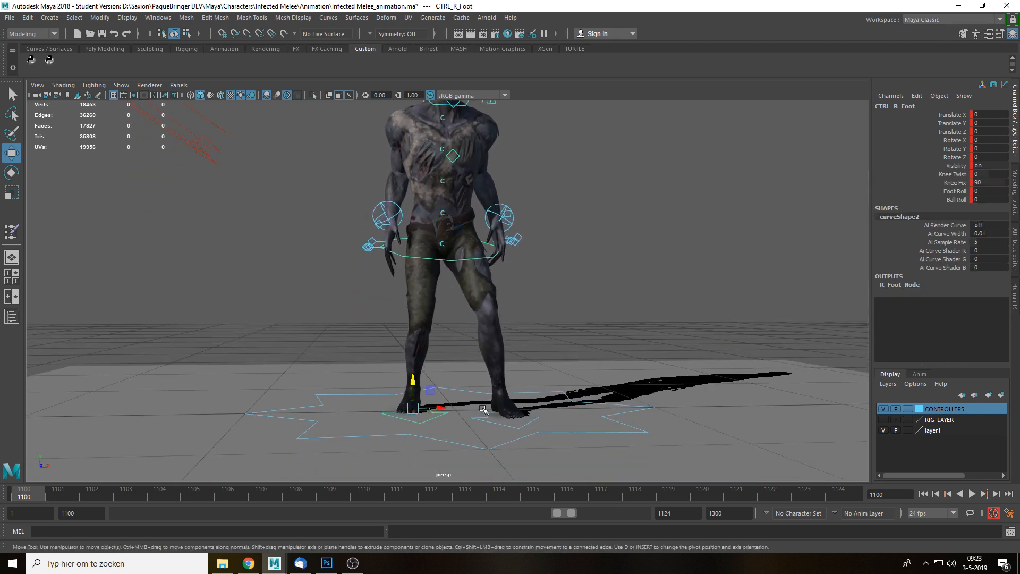
left_click_drag(436, 417, 394, 371, "alt")
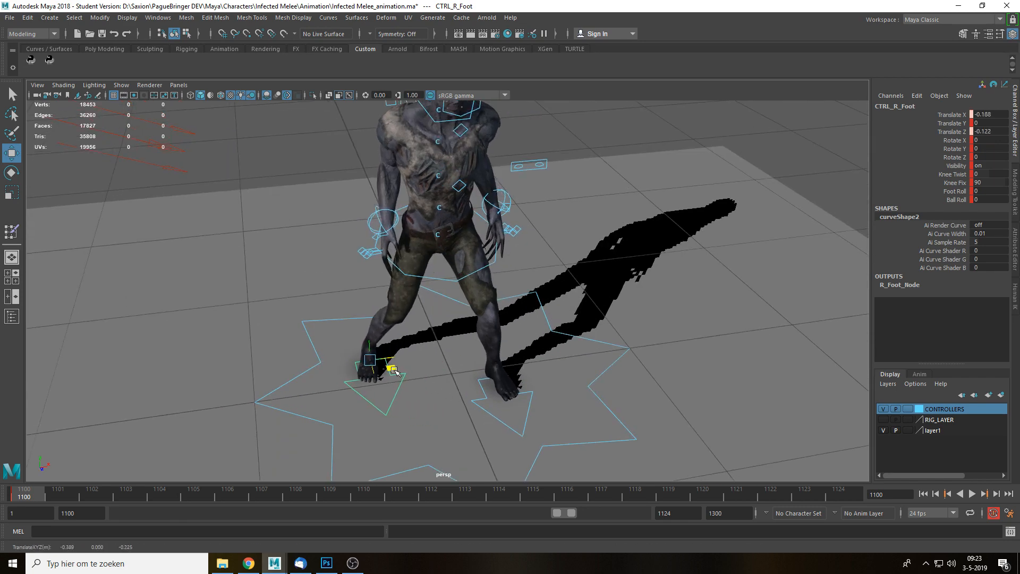
left_click(530, 401)
left_click_drag(521, 378, 479, 388)
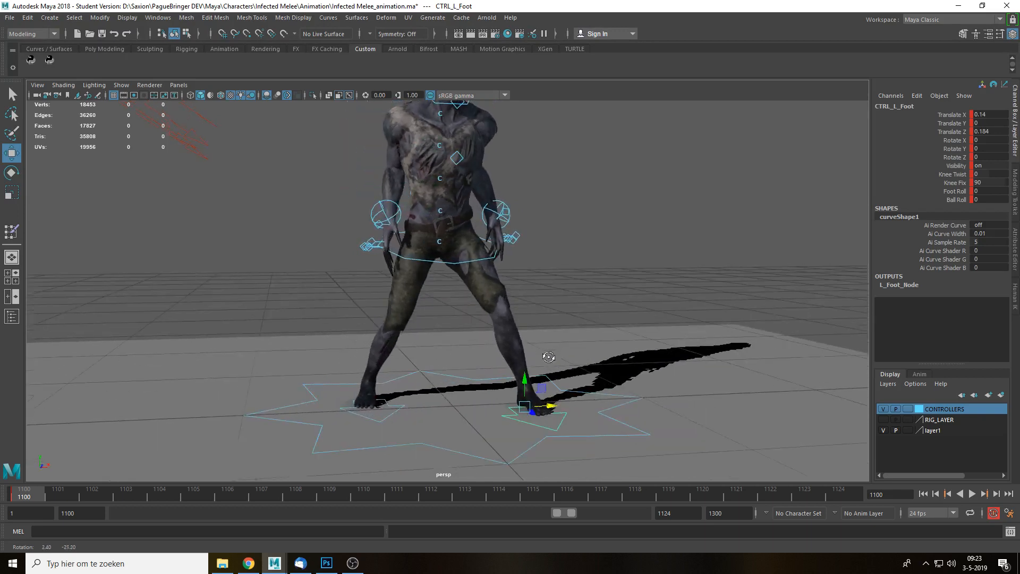
Turn the right foot controller outward to about Rotate Y -20 and set its Knee Twist to -22.5.
left_click(400, 409)
key("e")
left_click_drag(367, 405, 380, 406)
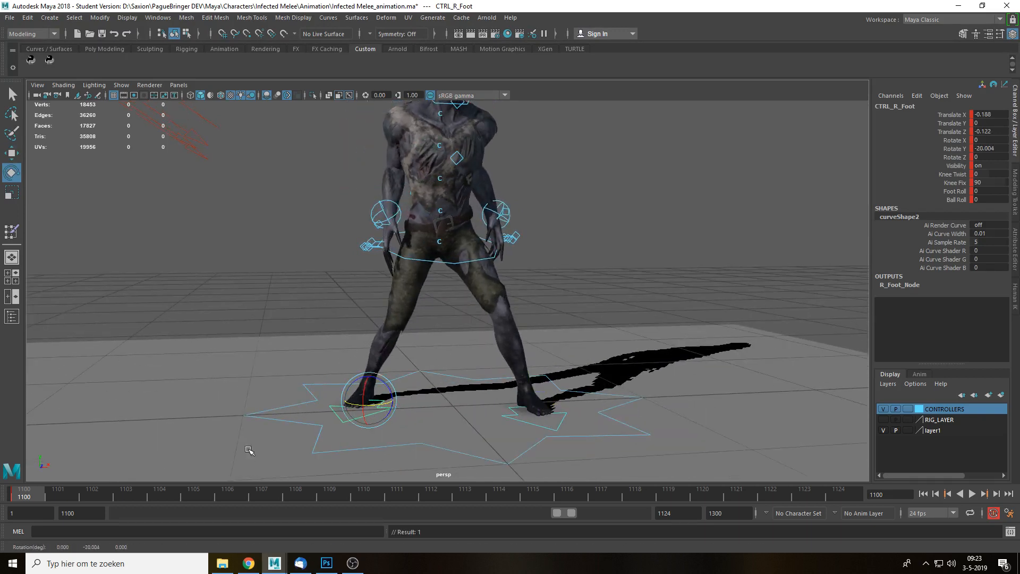
left_click(953, 174)
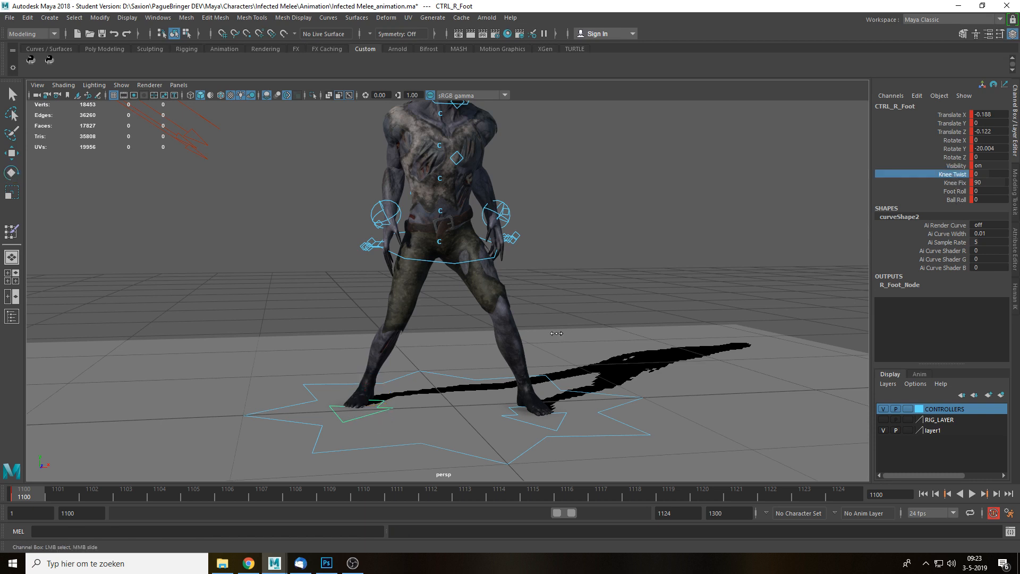
middle_click_drag(489, 332, 447, 333)
Turn the left foot controller outward to about Rotate Y 23.6 and twist its knee outward with Knee Twist.
left_click_drag(618, 386, 558, 418, "alt")
left_click(548, 431)
left_click(952, 173)
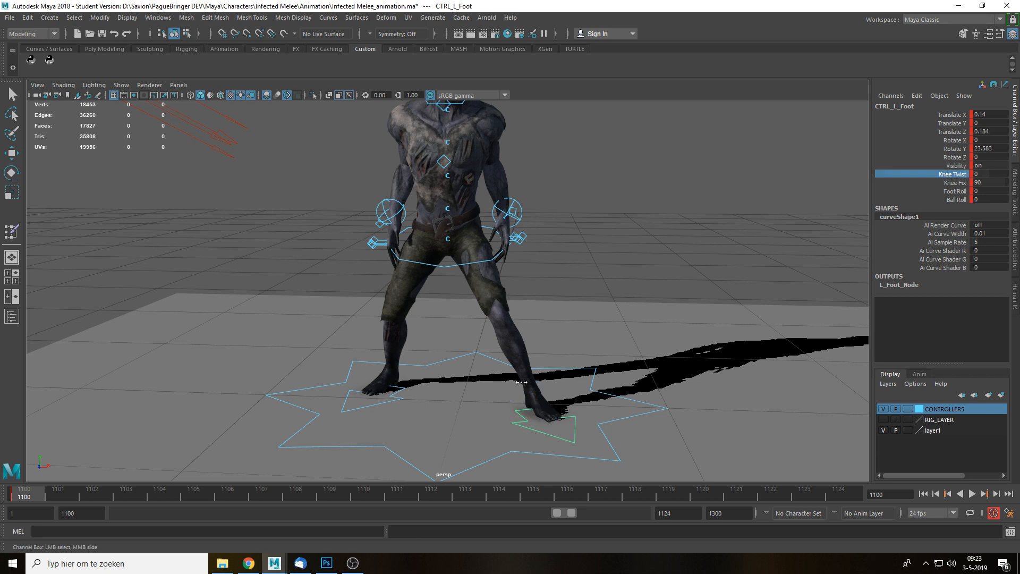
middle_click_drag(570, 352, 605, 352)
Shift the pelvis controller backward to a Translate Z of about -0.054, then try moving it forward and undo that move.
left_click_drag(547, 355, 555, 282, "alt")
left_click(479, 261)
key("e")
key("w")
left_click_drag(445, 247, 433, 248)
left_click_drag(445, 300, 453, 287, "alt")
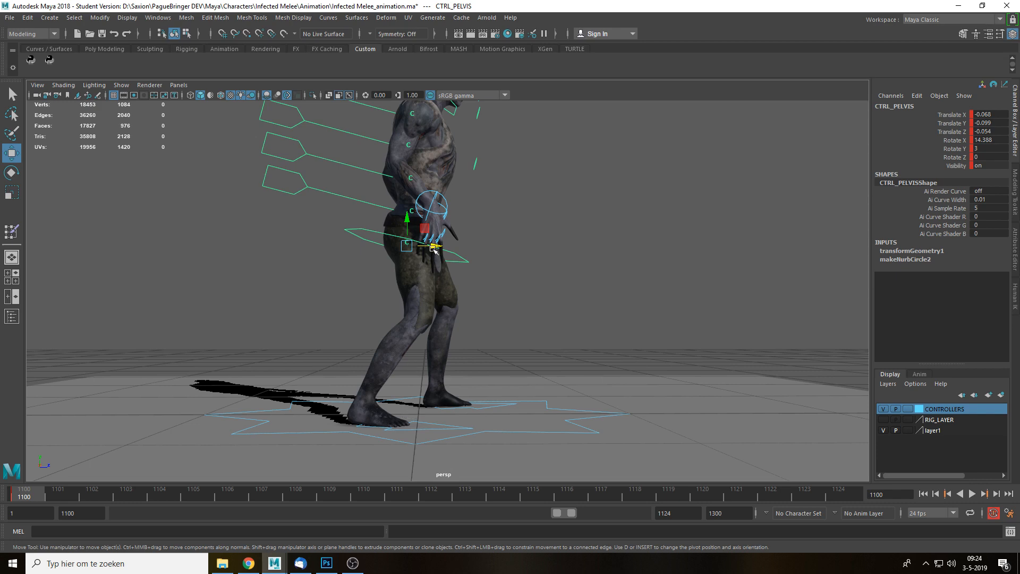
left_click_drag(433, 249, 451, 247)
key("ctrl+z")
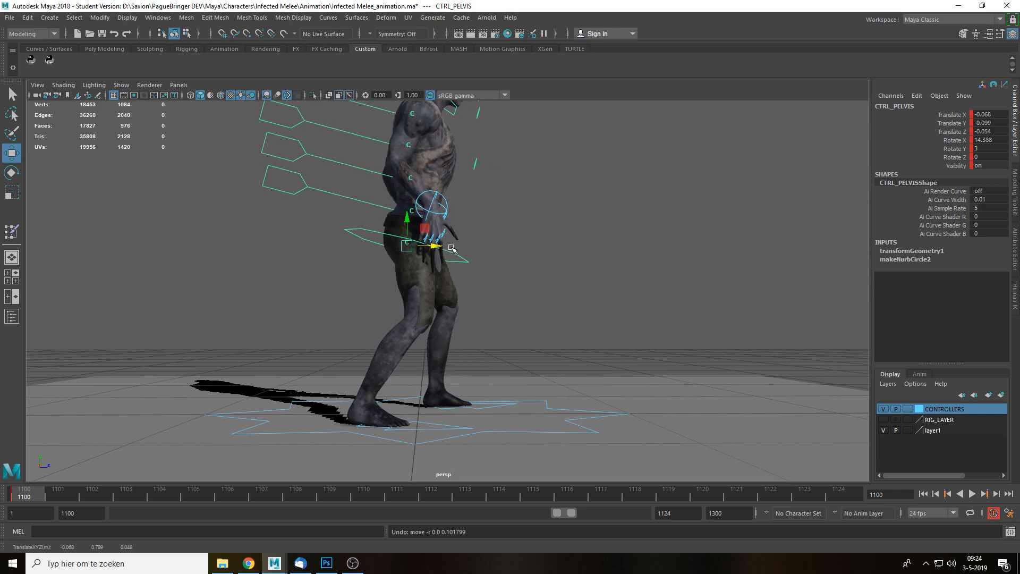
Move the left foot controller inward along X to narrow the stance slightly, and clear the selection.
left_click_drag(548, 268, 479, 358, "alt")
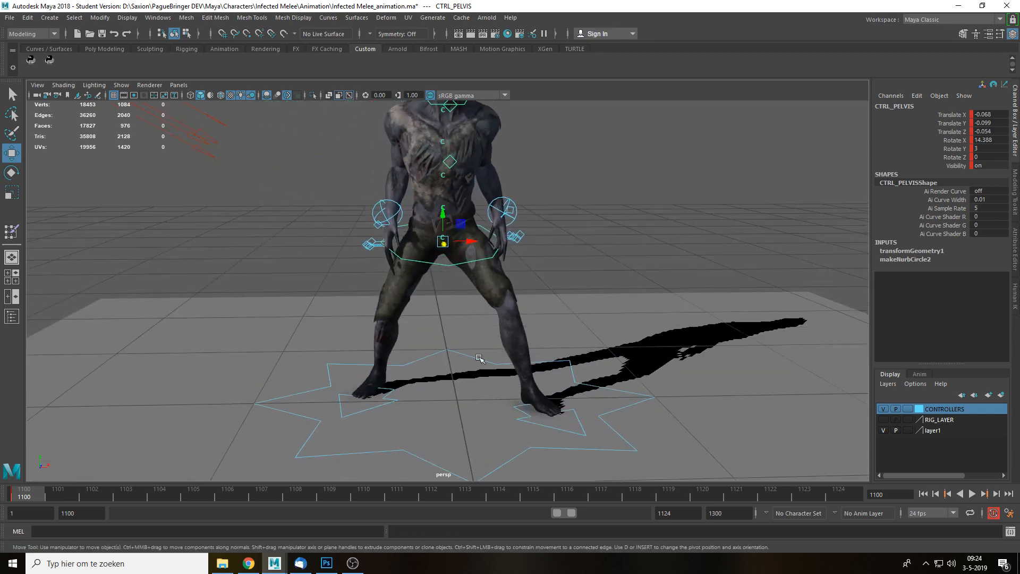
left_click(577, 418)
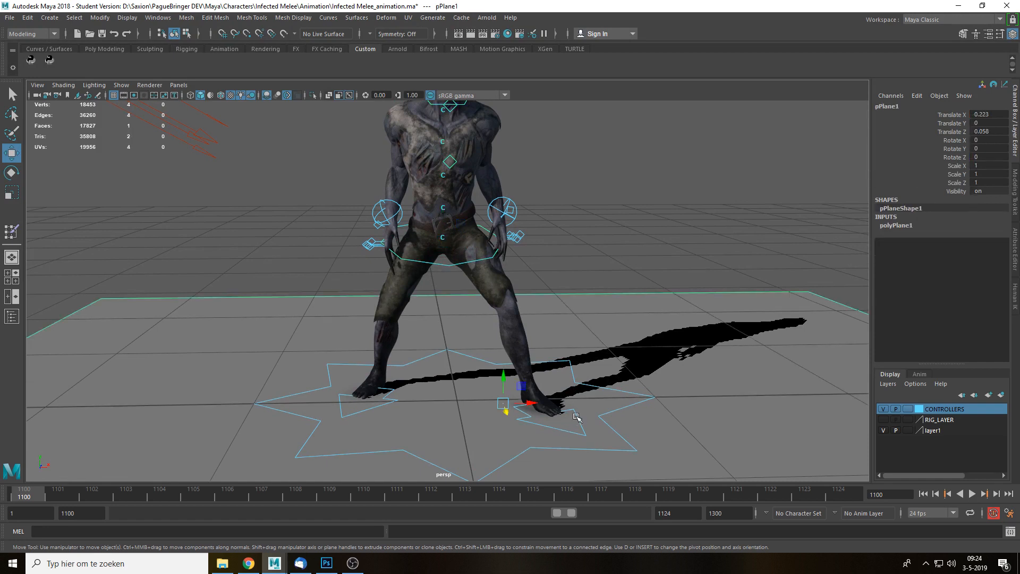
left_click(543, 427)
left_click_drag(537, 406, 524, 407)
left_click(396, 400)
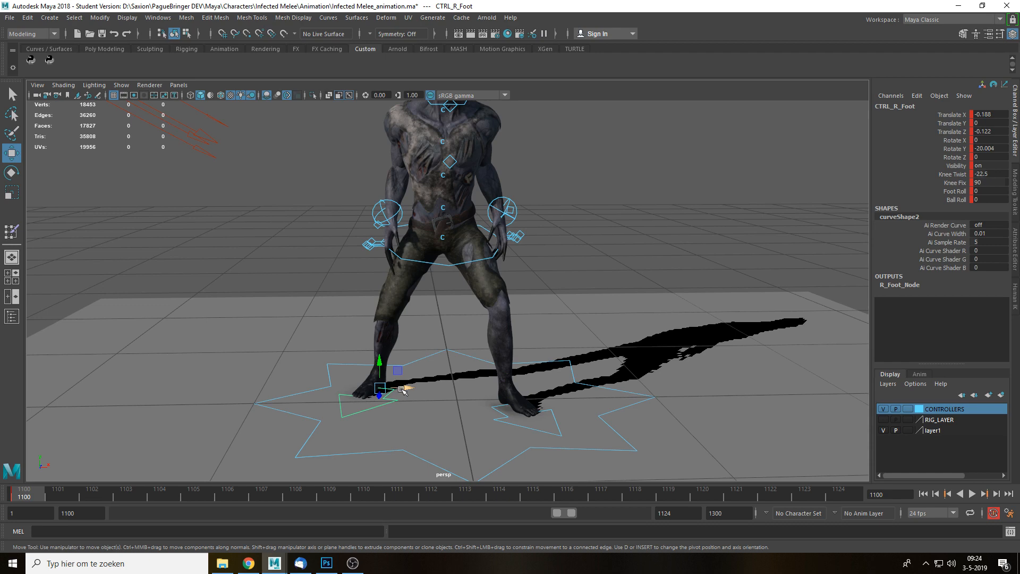
left_click(485, 341)
mouse_move(485, 341)
left_mouse_down("alt")
mouse_move(542, 336)
mouse_move(484, 344)
left_mouse_up("alt")
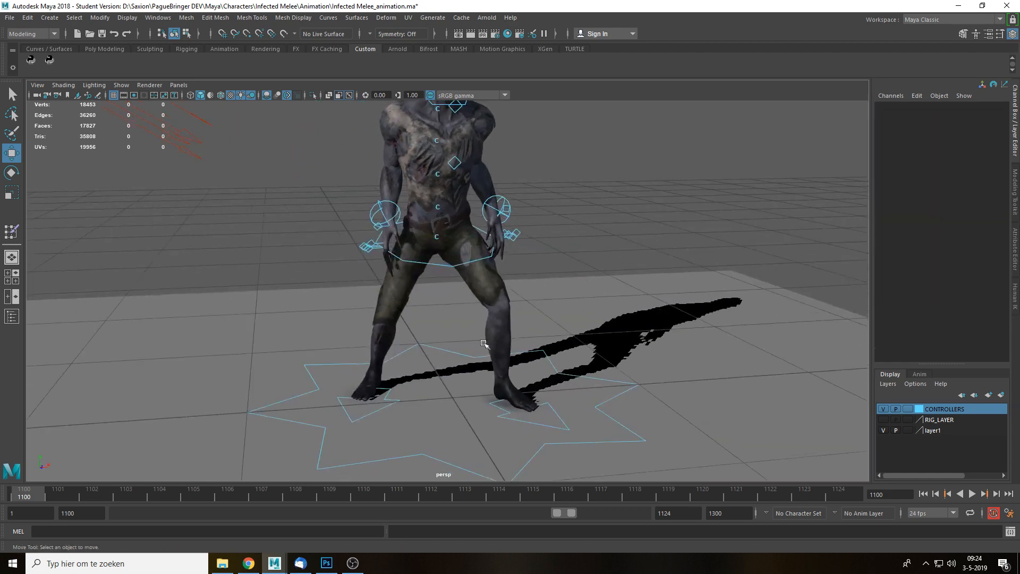
Move the left wrist controller outward and up to about Translate X -0.142 and Y -0.146.
left_click_drag(409, 249, 421, 248, "alt")
left_click(504, 198)
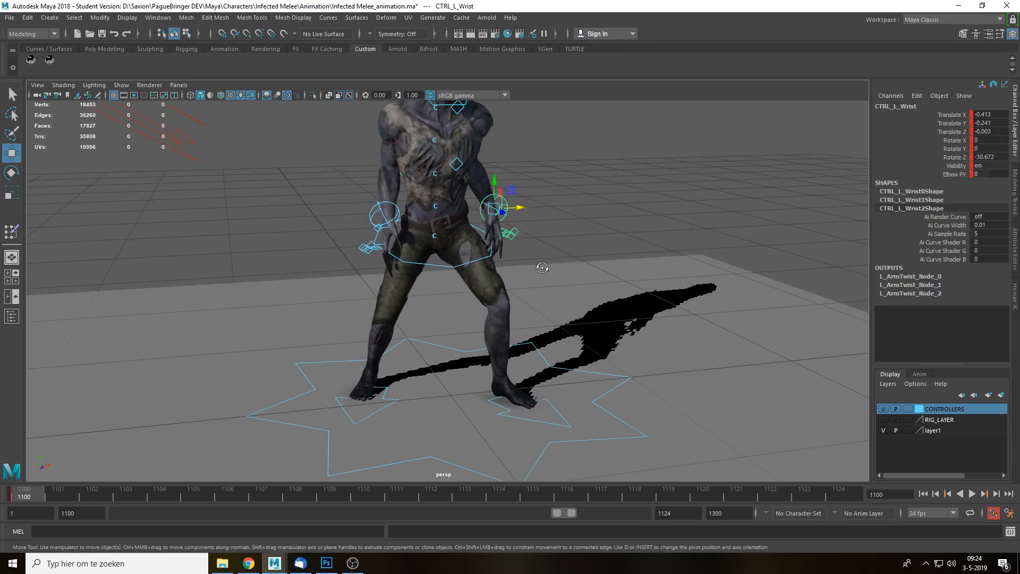
left_click_drag(544, 267, 553, 247, "alt")
scroll(554, 248, "up", 3)
middle_click_drag(553, 246, 521, 289, "alt")
left_click_drag(507, 232, 583, 204)
Move the right wrist controller outward, up and forward to about Translate X 0.035, Y -0.13, Z 0.243.
left_click(352, 242)
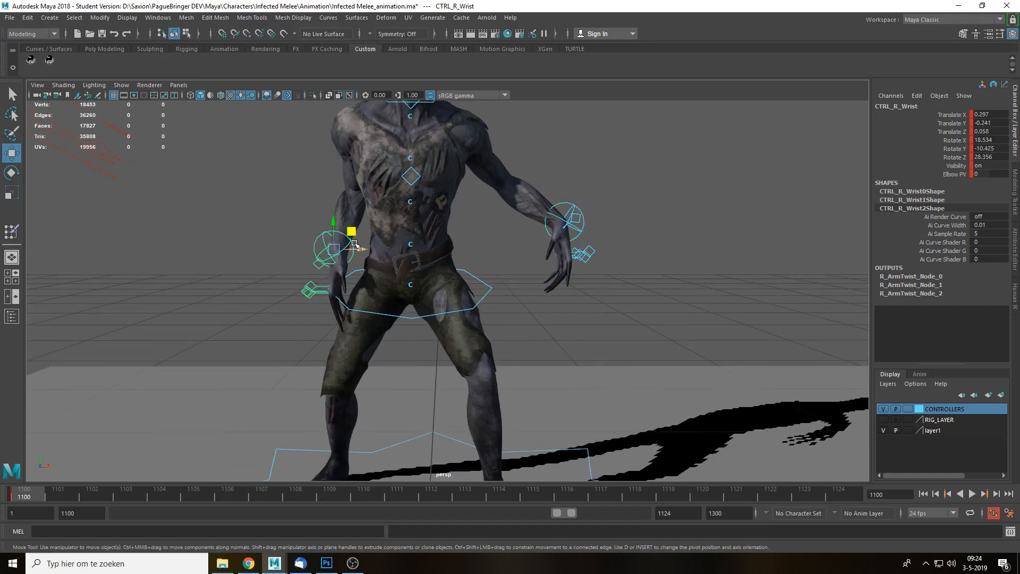
left_click_drag(353, 232, 276, 209)
left_click_drag(276, 210, 404, 236, "alt")
scroll(528, 274, "down", 4)
left_click_drag(527, 277, 558, 292, "alt")
scroll(425, 289, "up", 3)
left_click_drag(434, 227, 482, 201)
Rotate the right wrist controller to angle the outstretched hand, with Rotate X at about -45.
key("e")
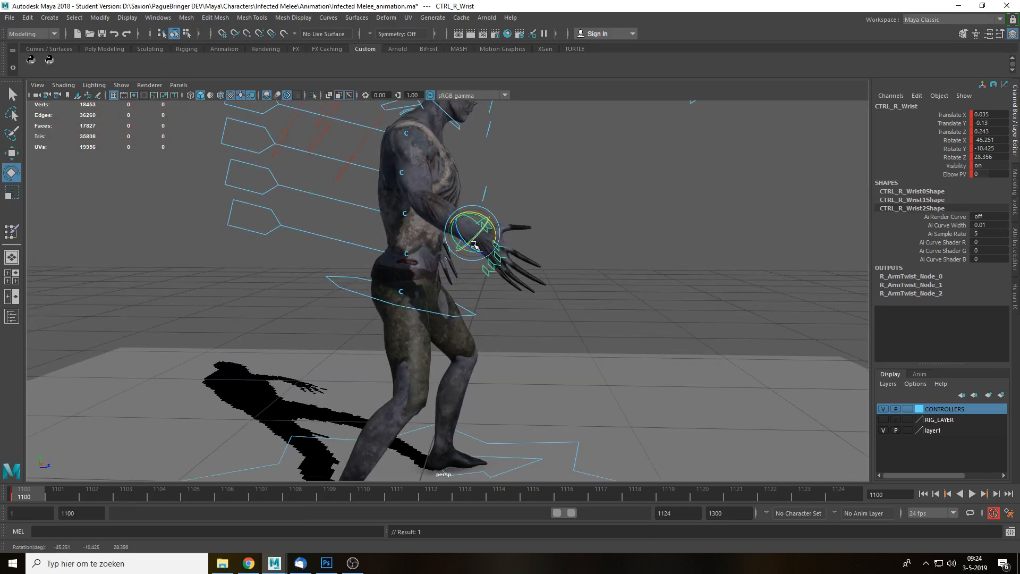
left_click_drag(473, 239, 492, 223)
left_click_drag(553, 282, 467, 279, "alt")
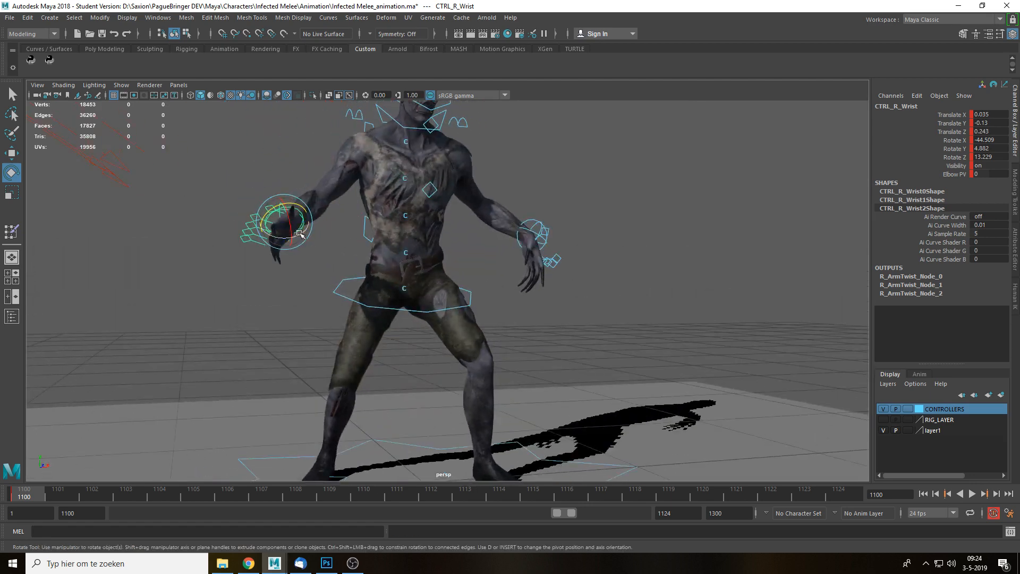
left_click_drag(299, 233, 300, 227)
left_click_drag(485, 244, 461, 244, "alt")
Move the left wrist controller behind the body to a Translate Z of about -0.14 and clear the selection.
key("q")
left_click(563, 221)
left_click_drag(606, 269, 516, 274, "alt")
key("w")
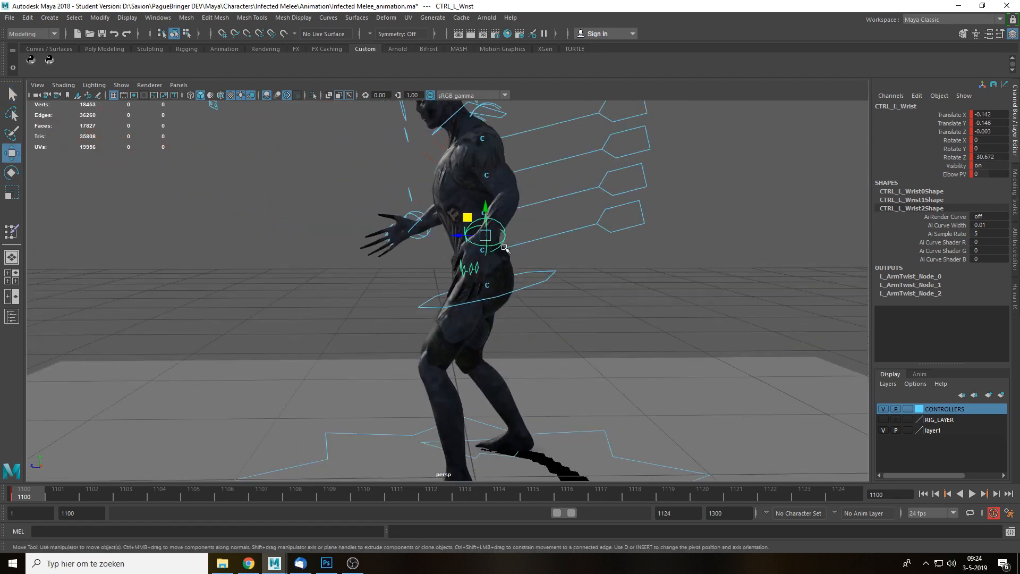
left_click_drag(457, 236, 496, 235)
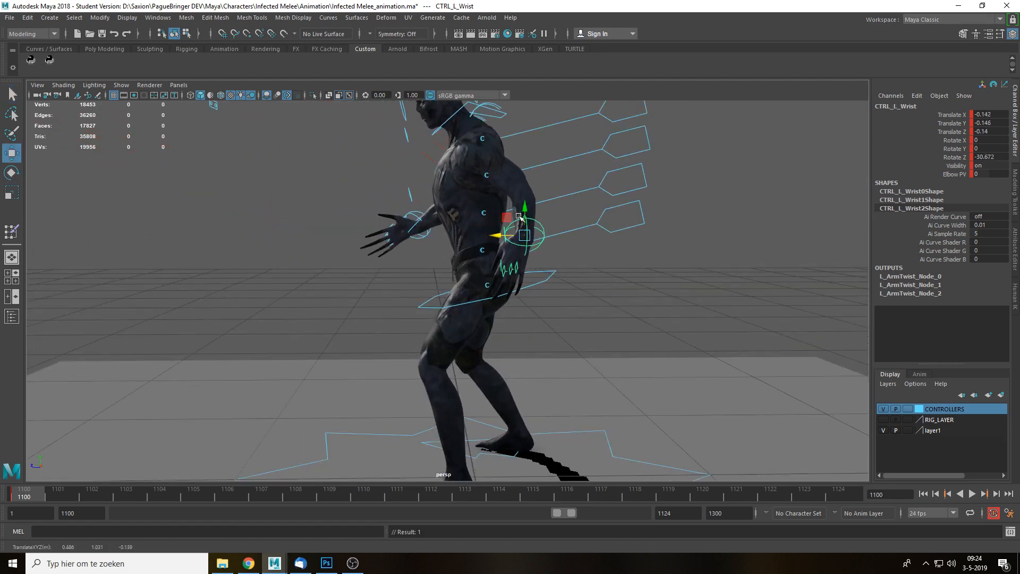
left_click(627, 290)
Bring the left wrist controller inward to about Translate X -0.238, set its Elbow PV to 33 and clear the selection.
mouse_move(542, 295)
left_mouse_down("alt")
mouse_move(631, 308)
mouse_move(524, 321)
mouse_move(542, 303)
left_mouse_up("alt")
scroll(601, 312, "down", 3)
scroll(576, 319, "up", 2)
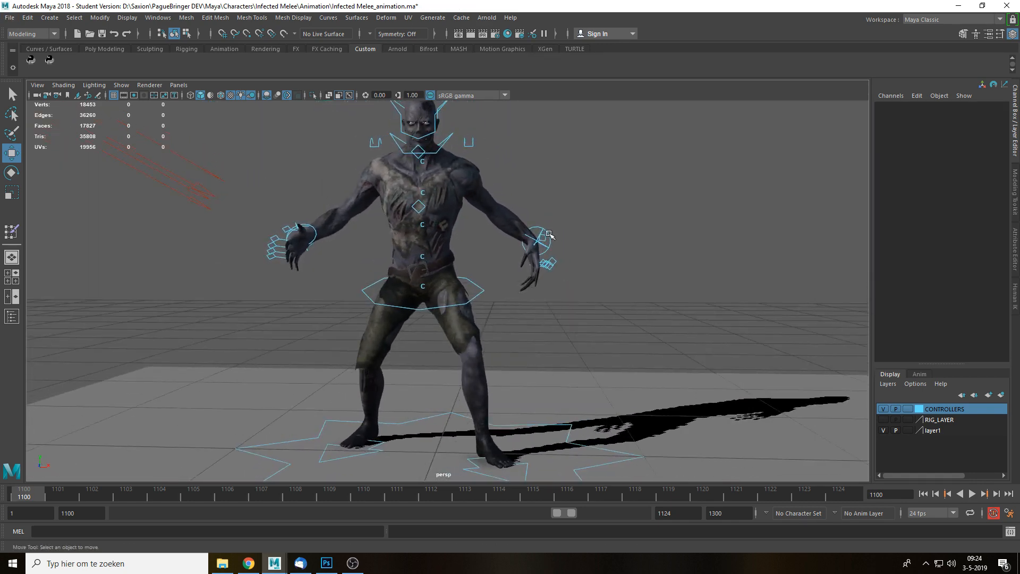
left_click(549, 234)
left_click_drag(562, 244, 542, 249)
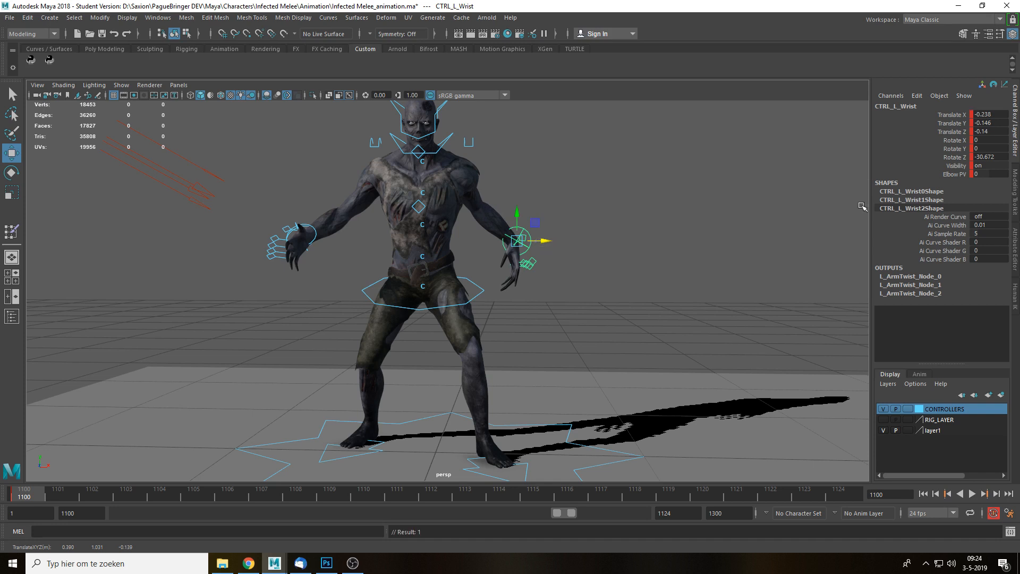
left_click(953, 173)
middle_click_drag(696, 244, 724, 244)
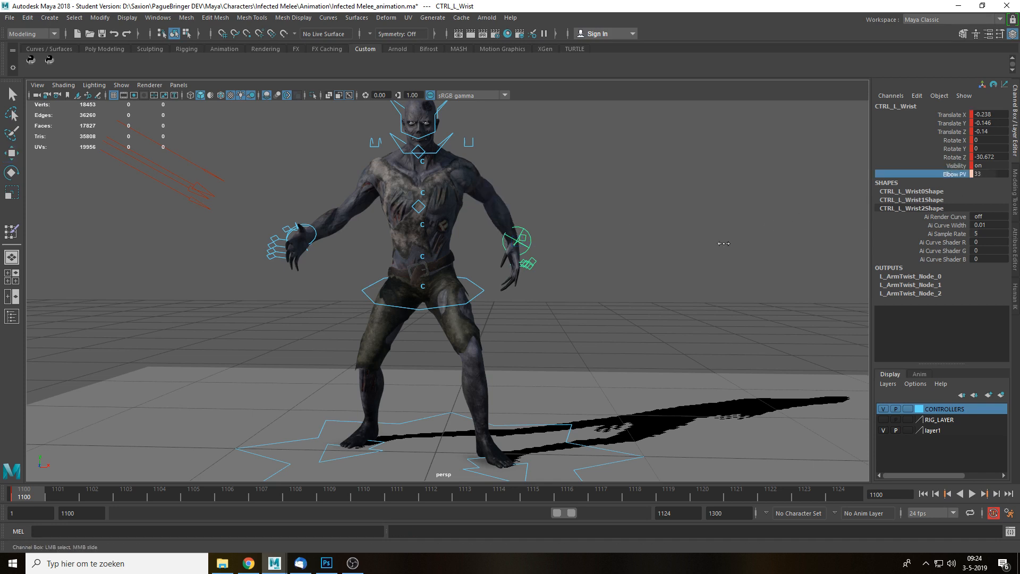
left_click(553, 270)
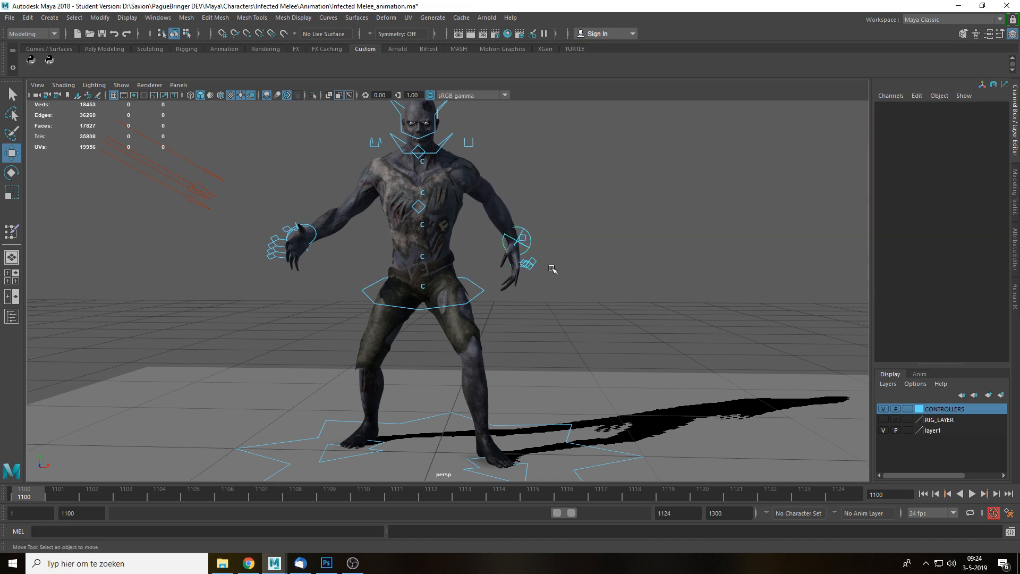
Set the right wrist controller's Elbow PV to -10.8 and clear the selection.
left_click(310, 226)
left_click(953, 174)
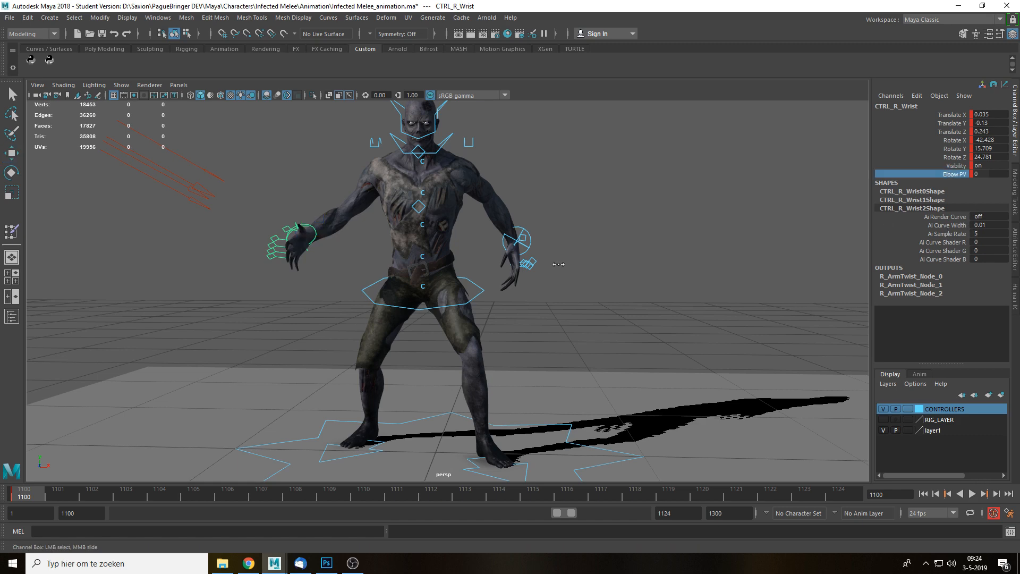
middle_click_drag(531, 260, 512, 261)
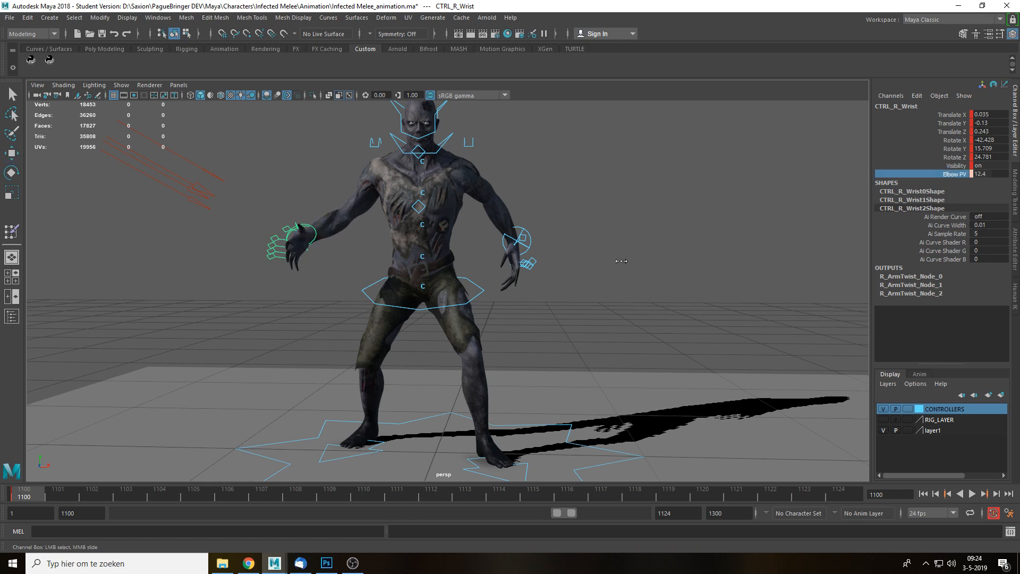
left_click(603, 300)
Try turning the pelvis controller and the top spine controller about the Y axis, and undo both rotations.
left_click_drag(474, 316, 520, 333, "alt")
left_click(480, 294)
scroll(500, 364, "up", 2)
key("e")
left_click_drag(435, 292, 658, 272)
left_click(582, 221)
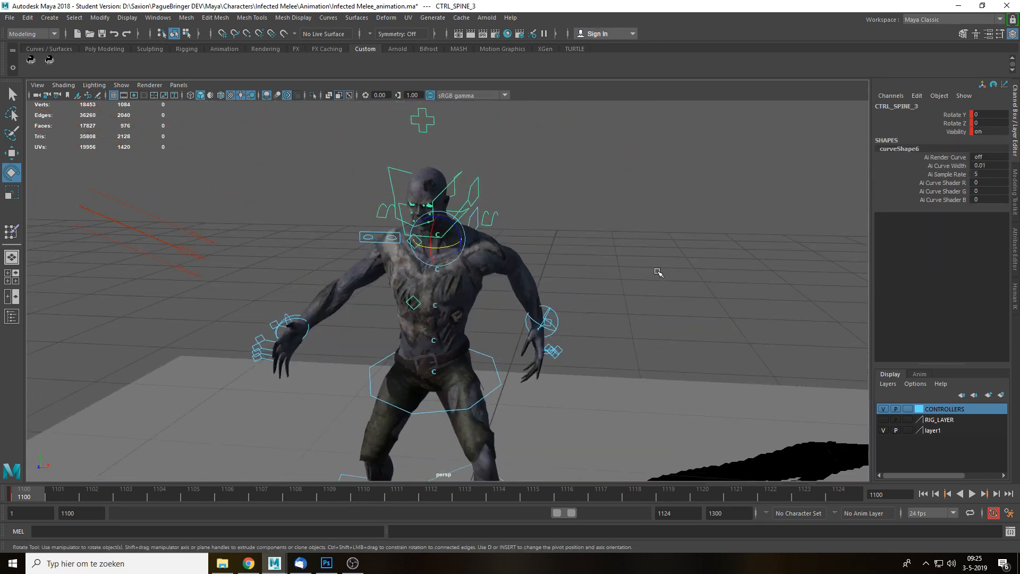
left_click_drag(456, 246, 452, 244)
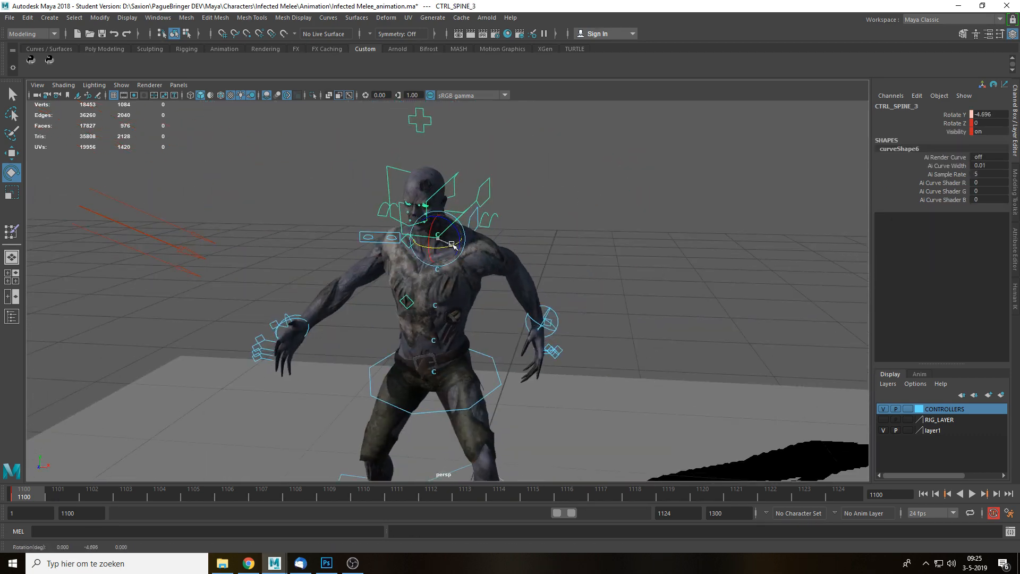
key("ctrl+z")
key("ctrl+z")
key("ctrl+z")
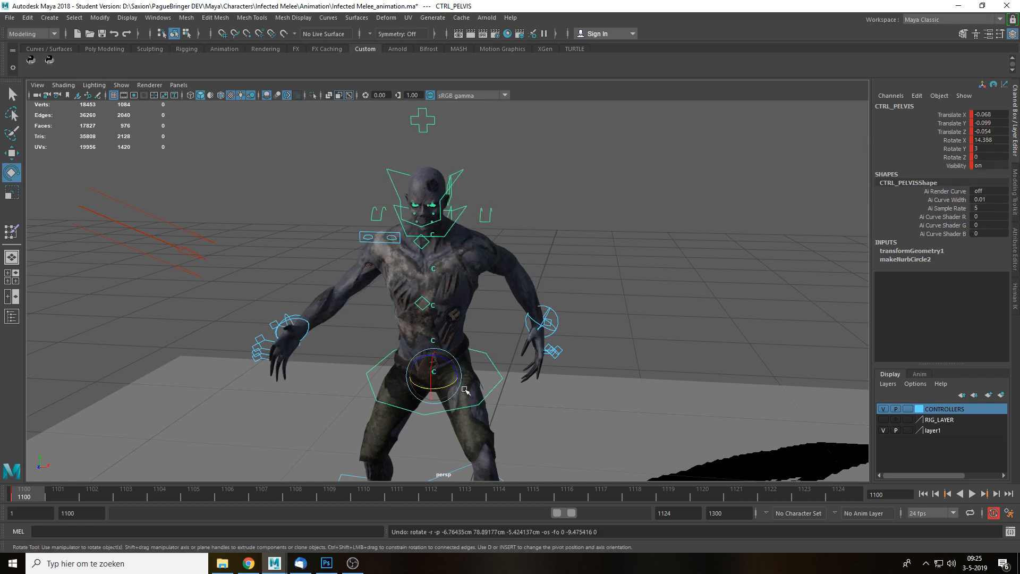
Twist the pelvis controller about its vertical axis to a Rotate Y of about 10.24 and clear the selection.
left_click_drag(445, 387, 451, 386)
left_click_drag(574, 276, 456, 245, "alt")
left_click(527, 202)
left_click_drag(526, 287, 567, 260, "alt")
scroll(565, 282, "down", 4)
left_click(550, 305)
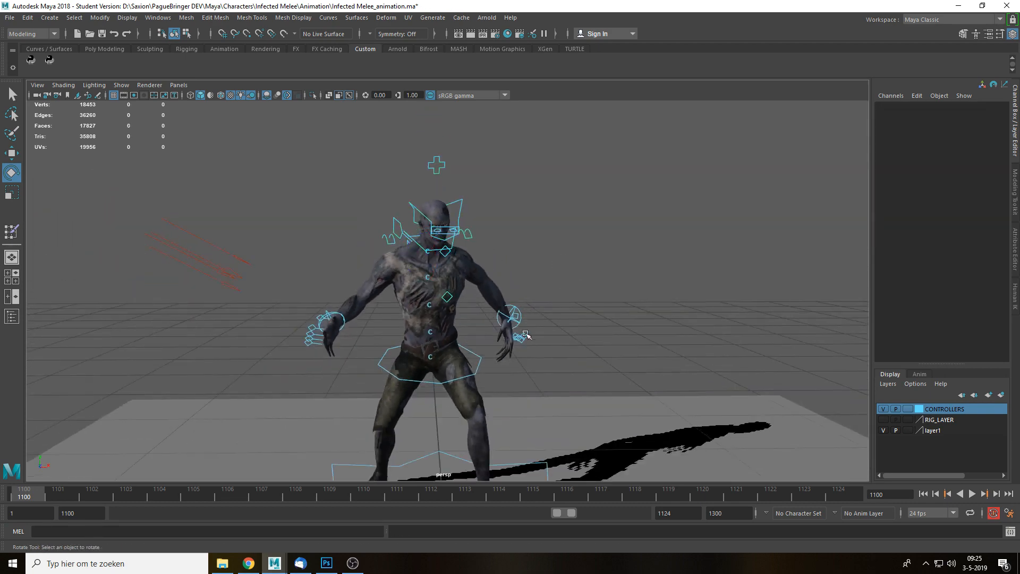
Delete the directional light from the scene.
middle_click_drag(513, 347, 553, 267, "alt")
scroll(550, 267, "up", 2)
key("w")
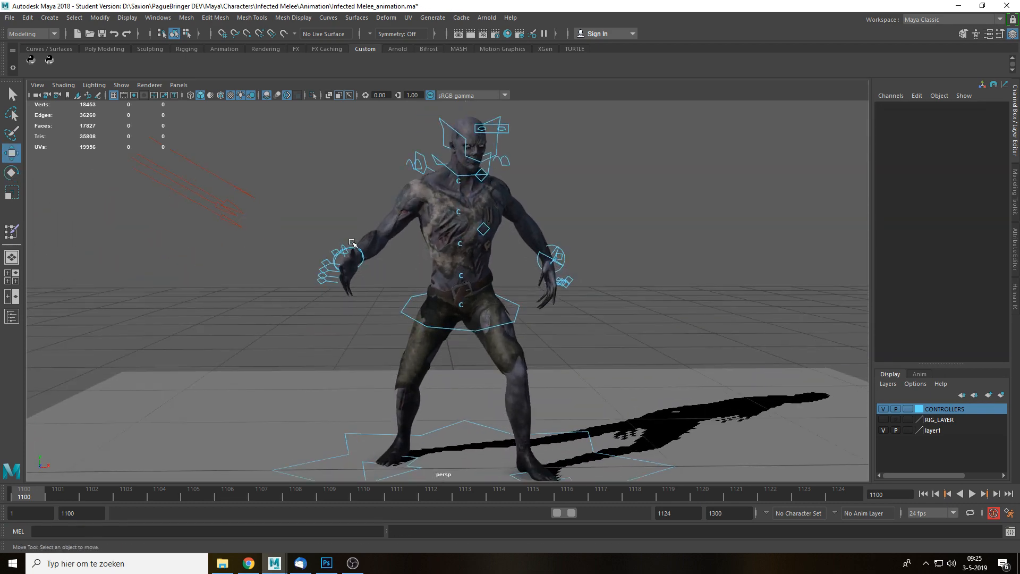
left_click(198, 158)
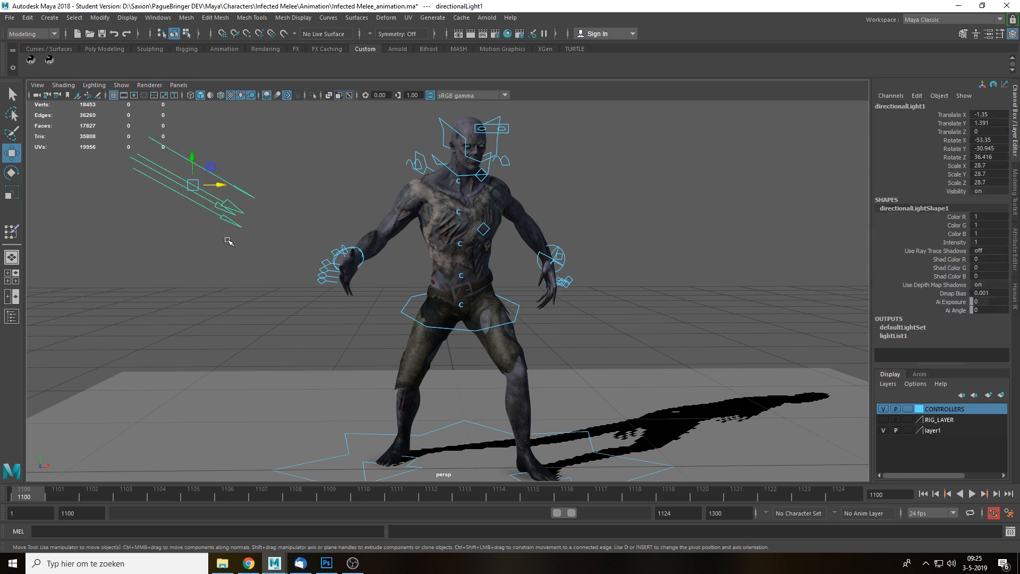
key("Delete")
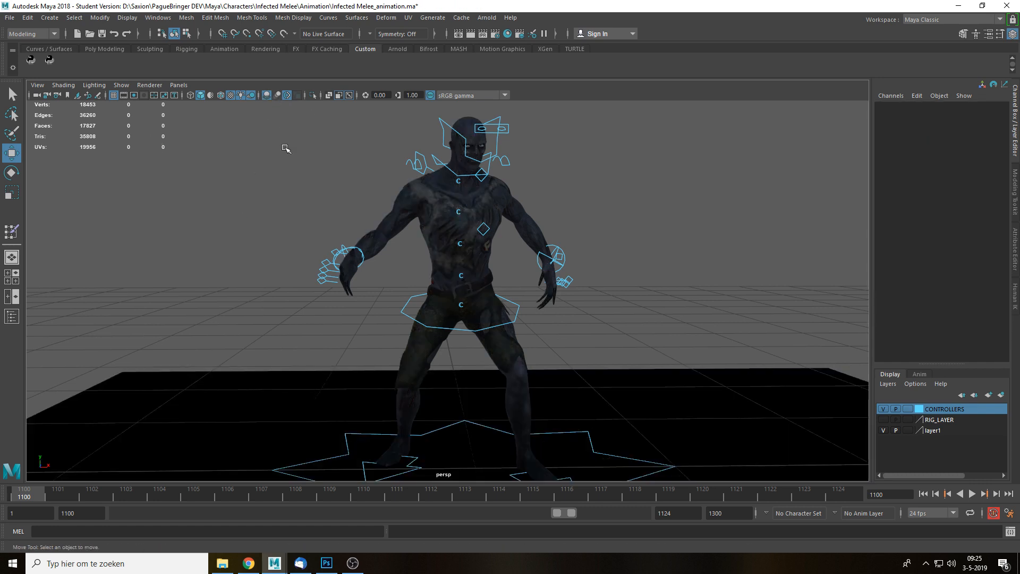
Display the character as a black silhouette with the all-lights shading option and hide the floor plane.
key("5")
key("7")
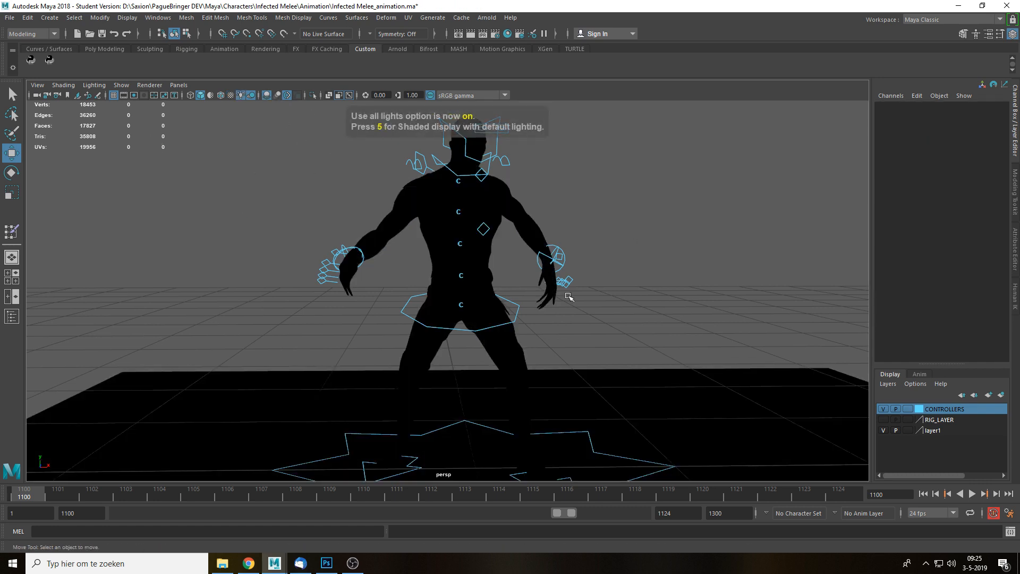
left_click(654, 381)
key("ctrl+h")
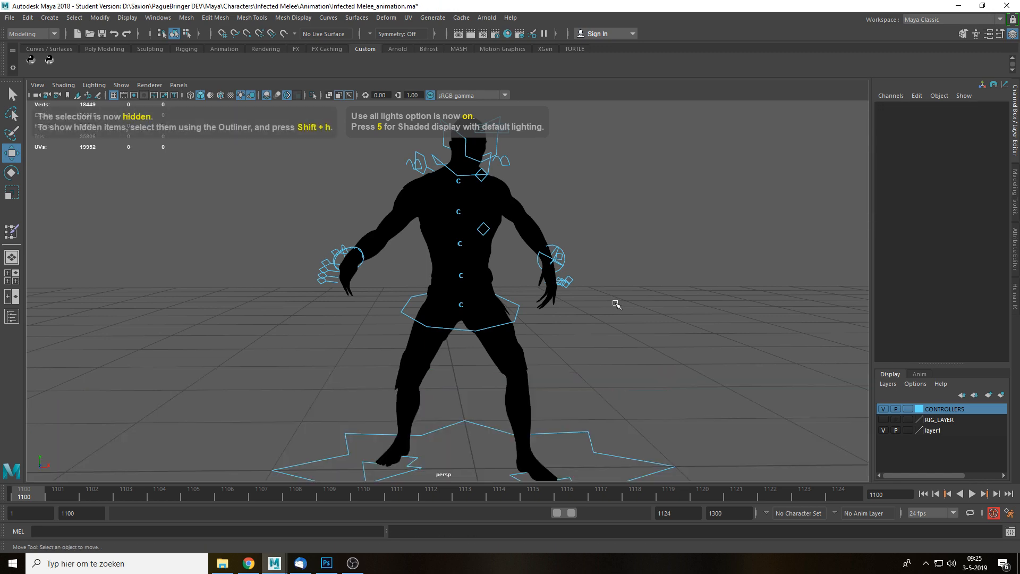
Move the left wrist controller further back and slightly down, to about Translate Y -0.164 and Z -0.231.
left_click_drag(683, 346, 624, 321, "alt")
left_click_drag(499, 317, 688, 323, "alt")
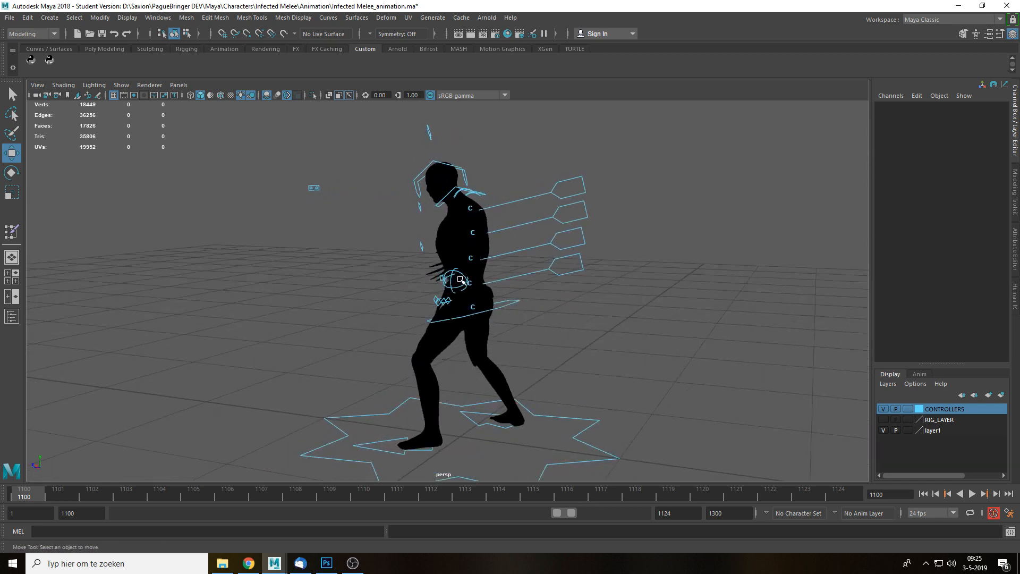
left_click(466, 282)
left_click_drag(555, 307, 526, 281, "alt")
scroll(576, 308, "up", 2)
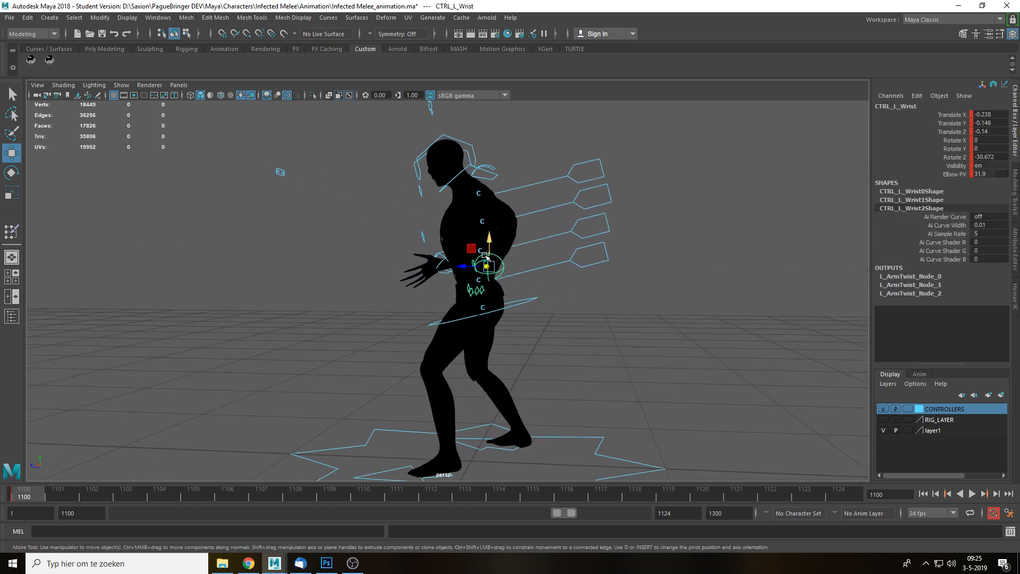
left_click_drag(469, 246, 487, 251)
left_click_drag(569, 296, 577, 296, "alt")
left_click_drag(524, 232, 524, 241)
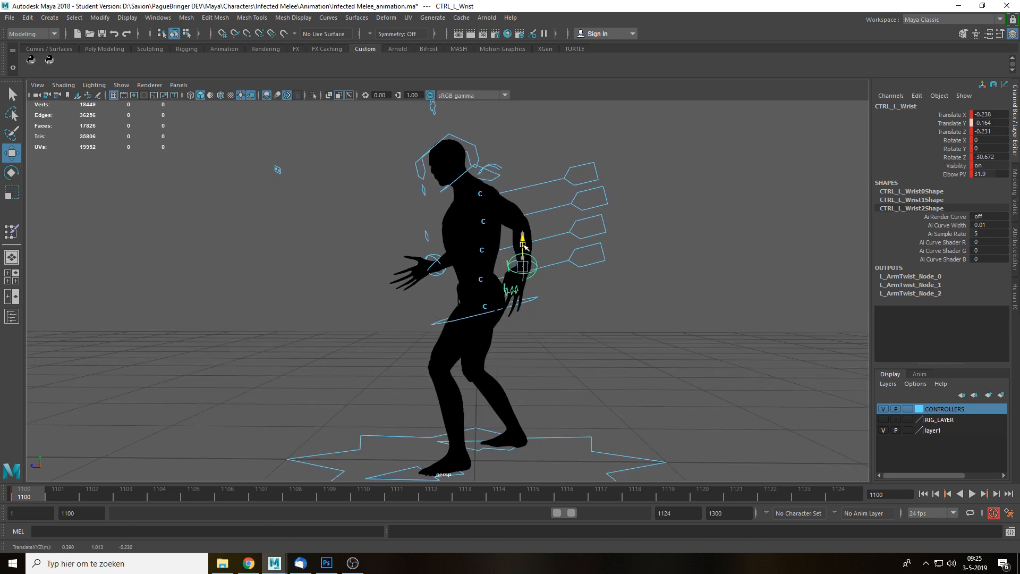
Rotate the left wrist controller to a Rotate Y of about 44 to turn the hand.
left_click_drag(553, 318, 767, 326, "alt")
key("e")
left_click_drag(391, 255, 389, 298)
key("w")
key("f")
scroll(627, 336, "down", 9)
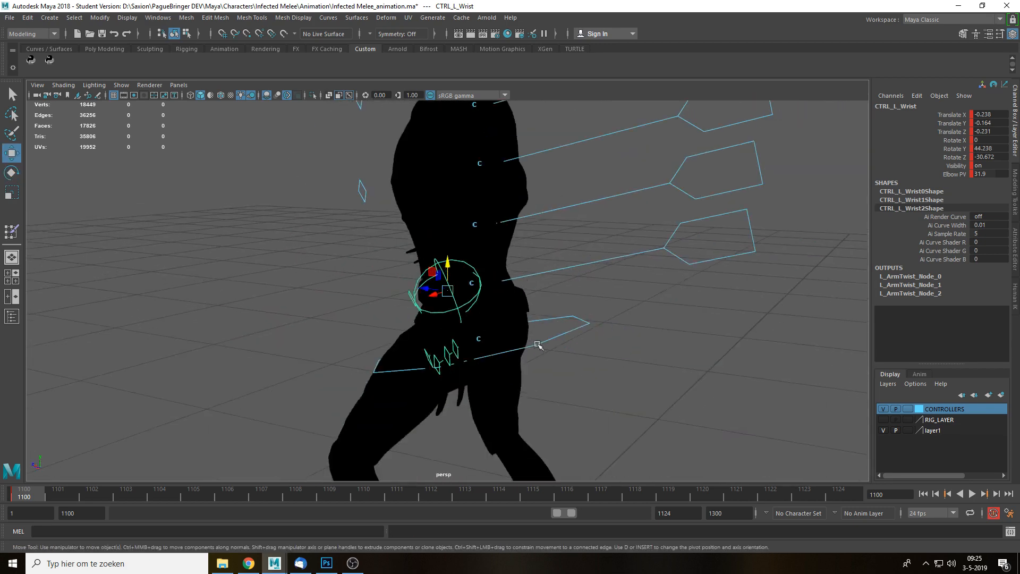
mouse_move(533, 339)
left_mouse_down("alt")
mouse_move(684, 324)
mouse_move(576, 346)
mouse_move(547, 337)
left_mouse_up("alt")
Raise the right wrist controller to about Translate X 0.026 and Y -0.063.
key("q")
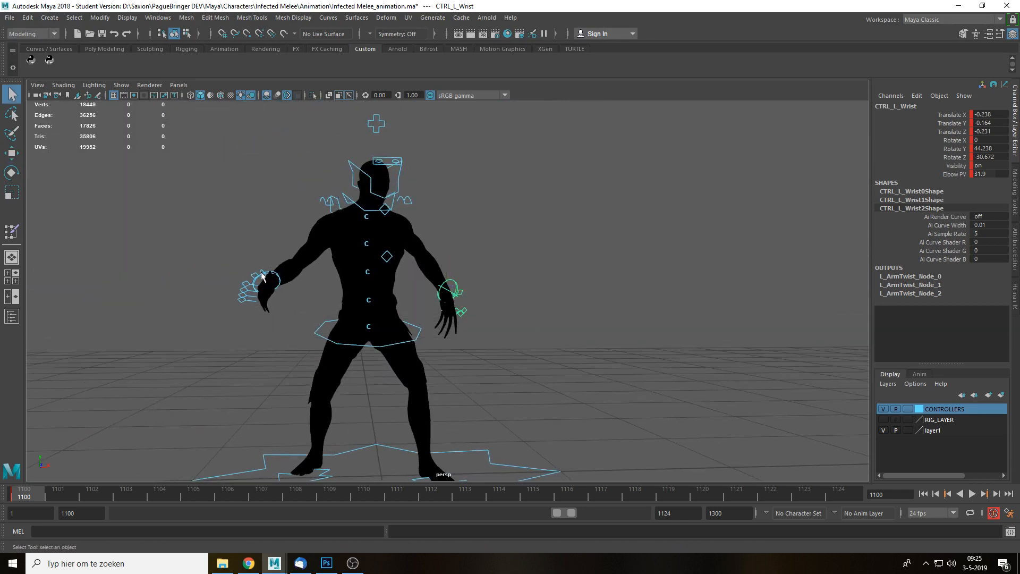
left_click(261, 277)
key("w")
left_click_drag(239, 282, 248, 283, "alt")
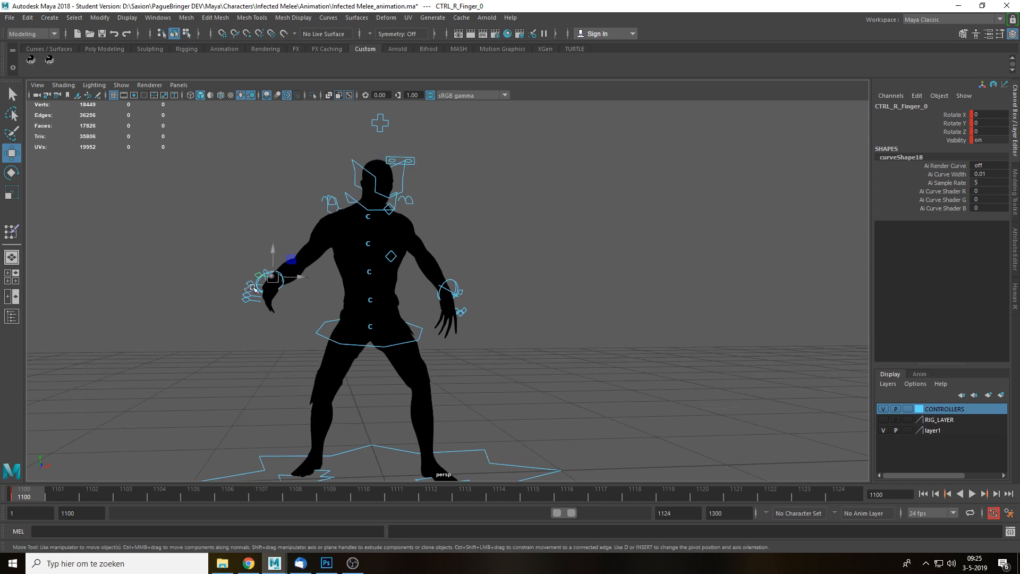
key("q")
left_click(258, 283)
key("w")
key("f")
scroll(491, 328, "down", 8)
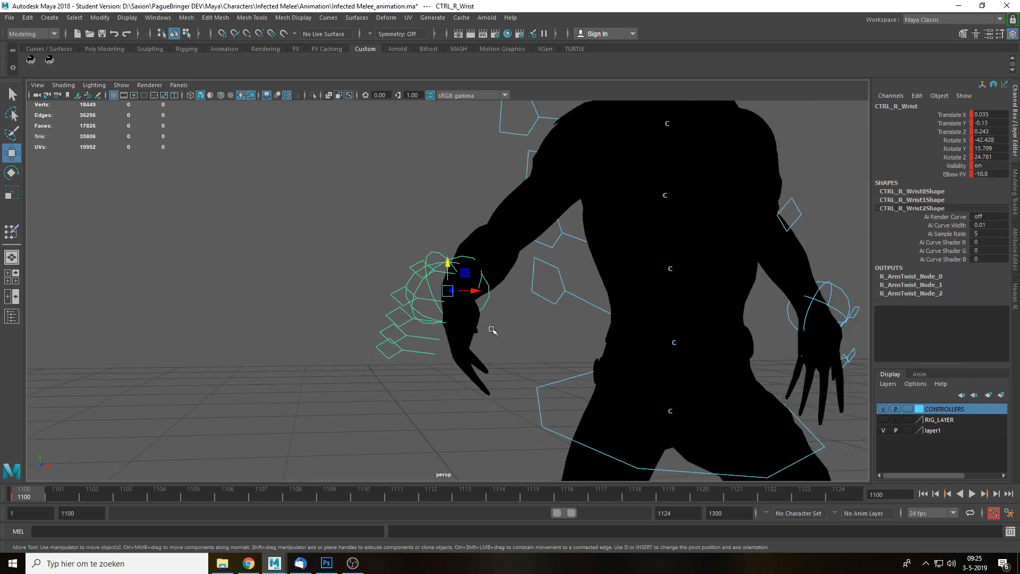
middle_click_drag(519, 319, 417, 313, "alt")
left_click_drag(369, 270, 365, 251)
scroll(433, 297, "down", 4)
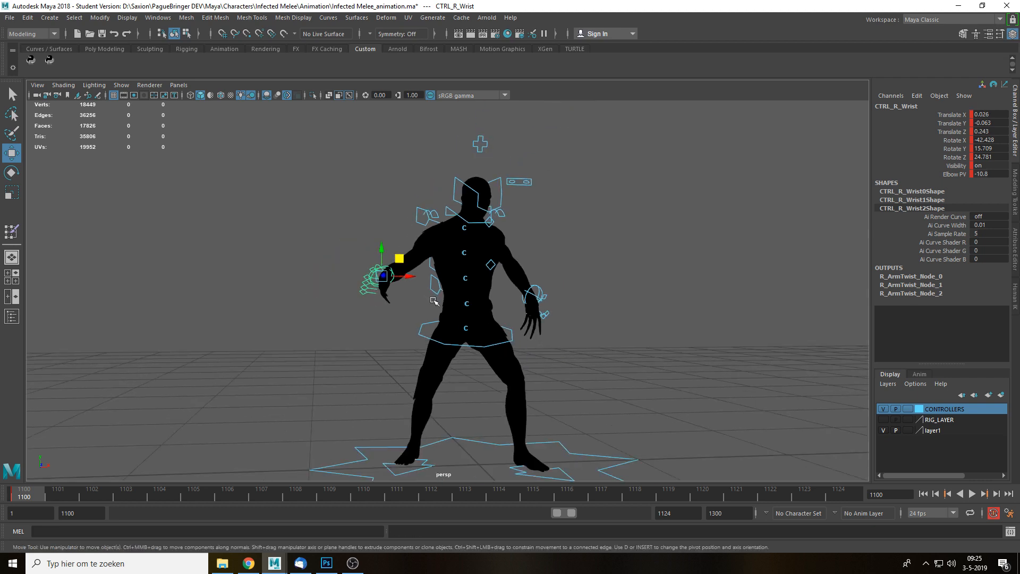
Tilt the pelvis controller sideways to about Rotate X 13.2, Y 12 and Z -5.5.
left_click_drag(436, 301, 454, 313, "alt")
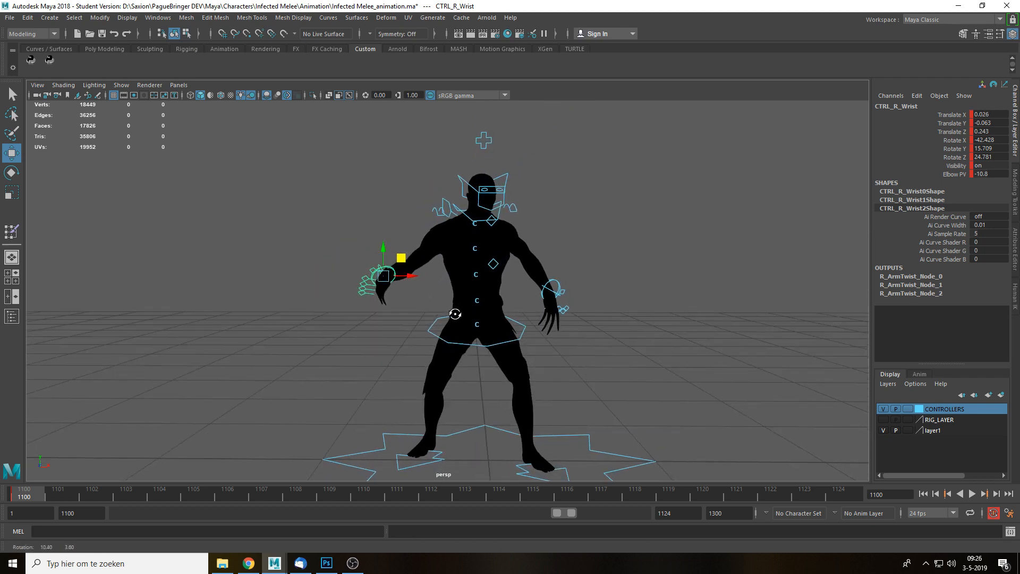
middle_click_drag(528, 313, 485, 291, "alt")
scroll(485, 291, "up", 3)
left_click(487, 290)
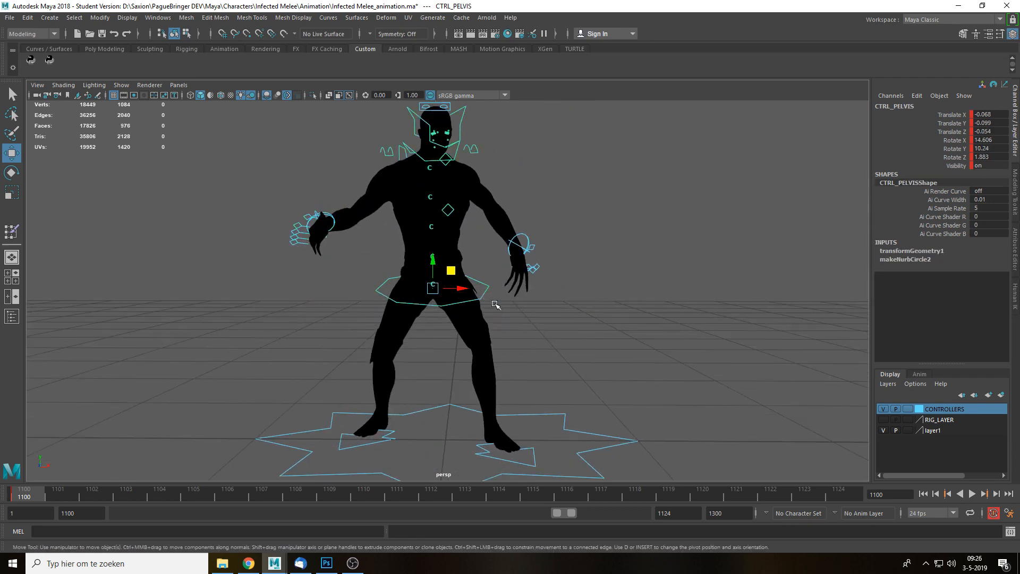
left_click_drag(493, 303, 497, 313, "alt")
key("e")
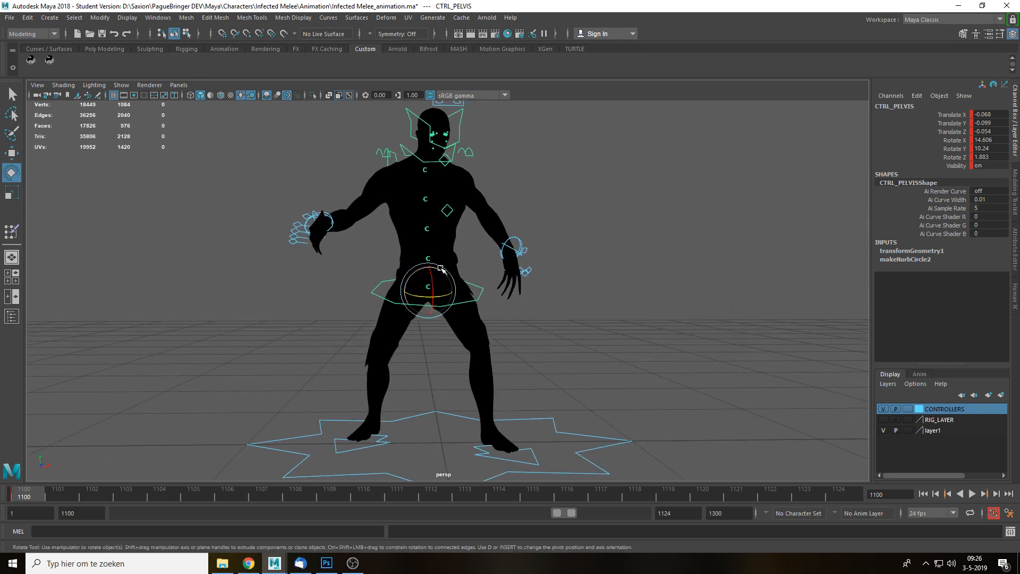
left_click_drag(440, 268, 475, 271)
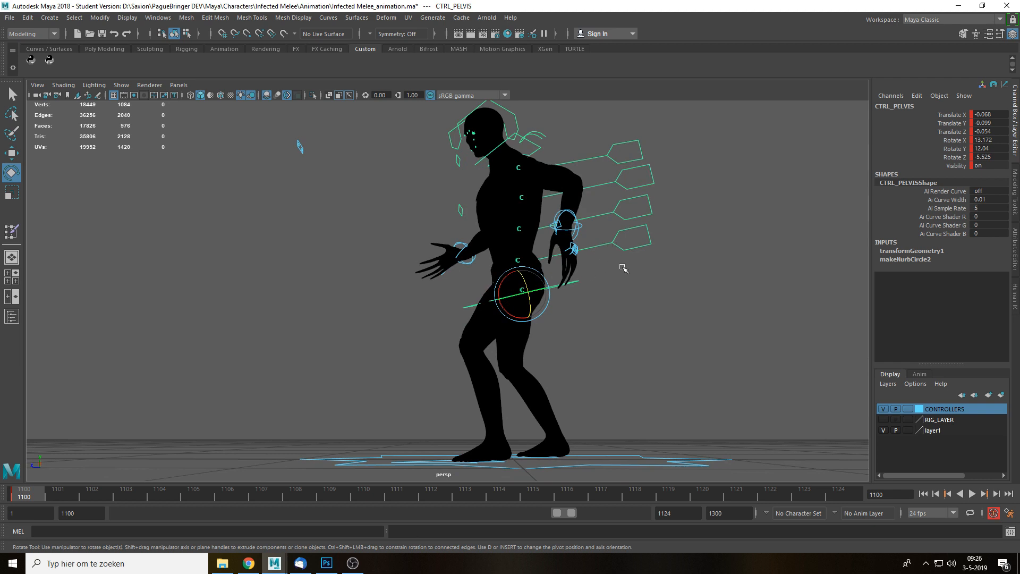
Rotate the lowest spine controller in the back view to a Rotate Z of about 4.36 and clear the selection.
left_click(627, 249)
left_click_drag(627, 250, 473, 293, "alt")
key("space")
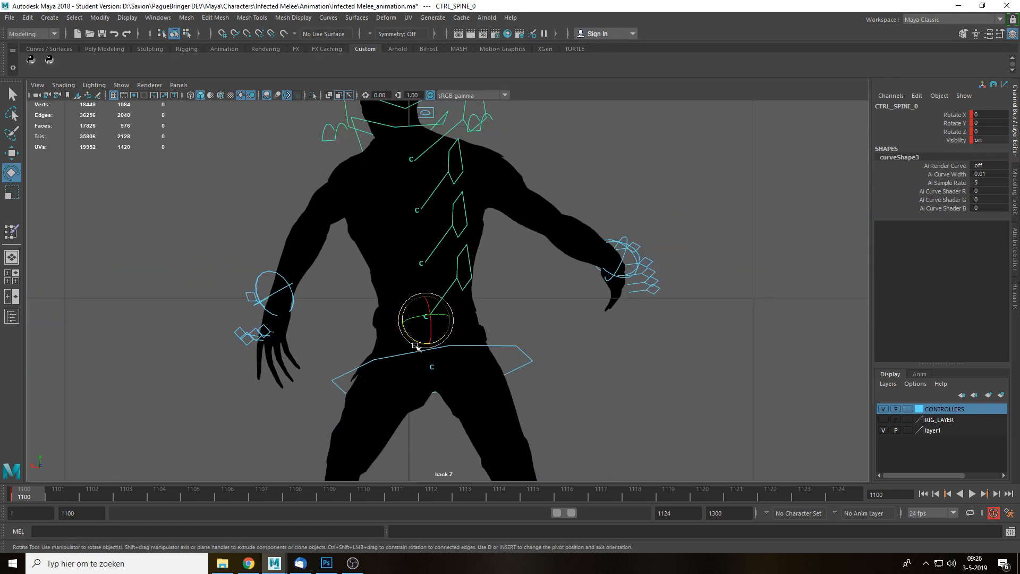
left_click_drag(417, 348, 415, 338)
key("space")
left_click_drag(465, 317, 465, 280)
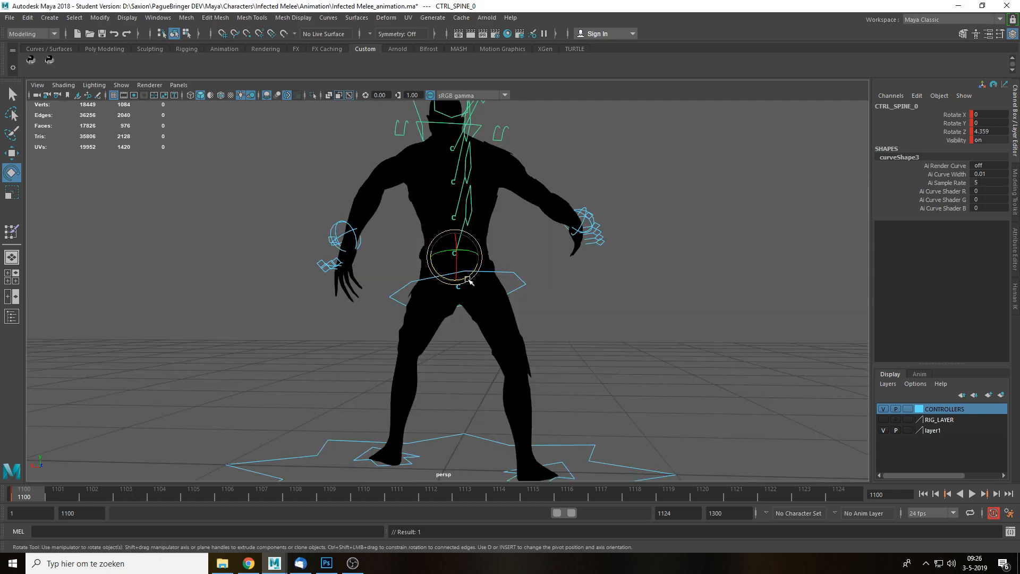
left_click_drag(526, 306, 742, 311, "alt")
left_click(663, 298)
Rotate the neck controller in the front view so the head faces forward.
left_click_drag(663, 297, 629, 298, "alt")
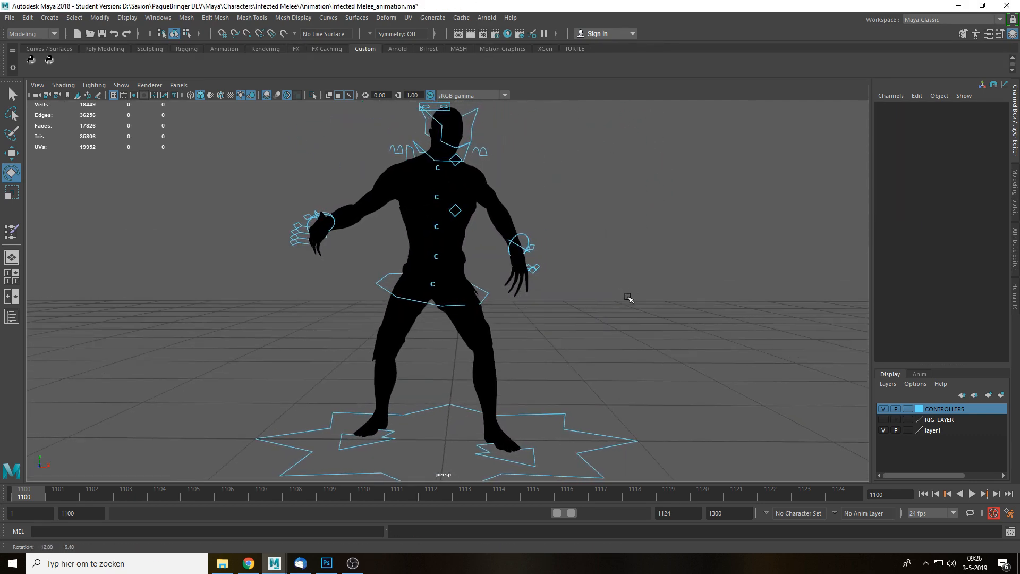
left_click(467, 153)
key("space")
left_click_drag(473, 179, 479, 219)
scroll(509, 349, "down", 1)
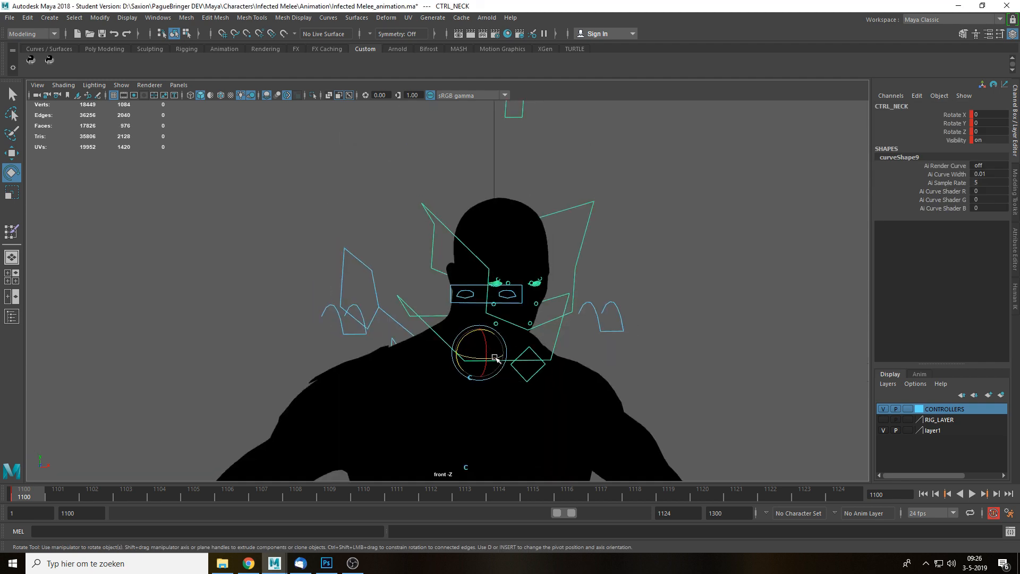
left_click_drag(494, 358, 493, 358)
Tilt the head controller to a Rotate Z of about 4.4, adjust its pitch, and clear the selection in the perspective view.
left_click_drag(546, 239, 574, 246)
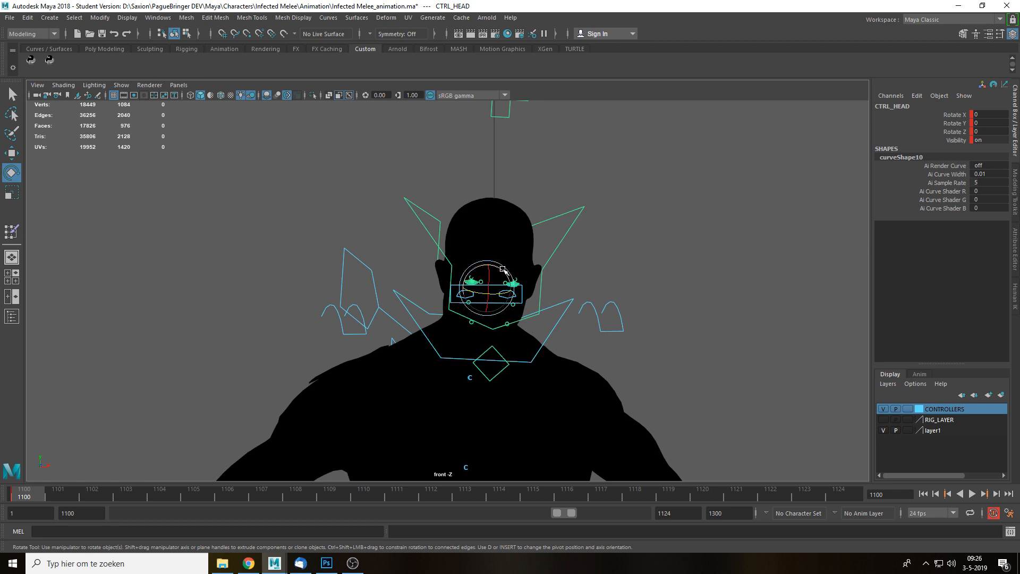
left_click_drag(503, 269, 501, 268)
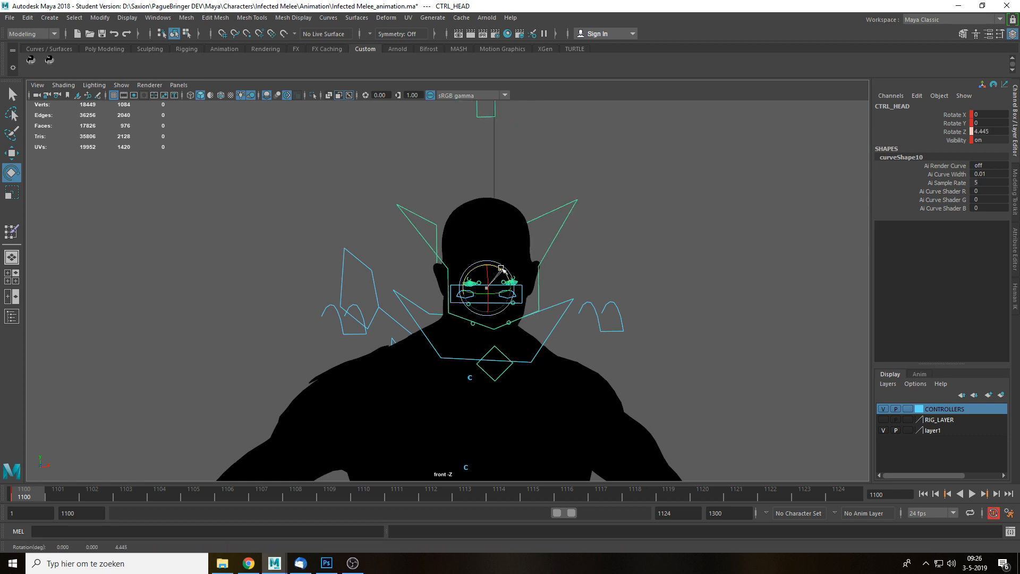
left_click(563, 313)
left_click_drag(552, 244, 554, 246)
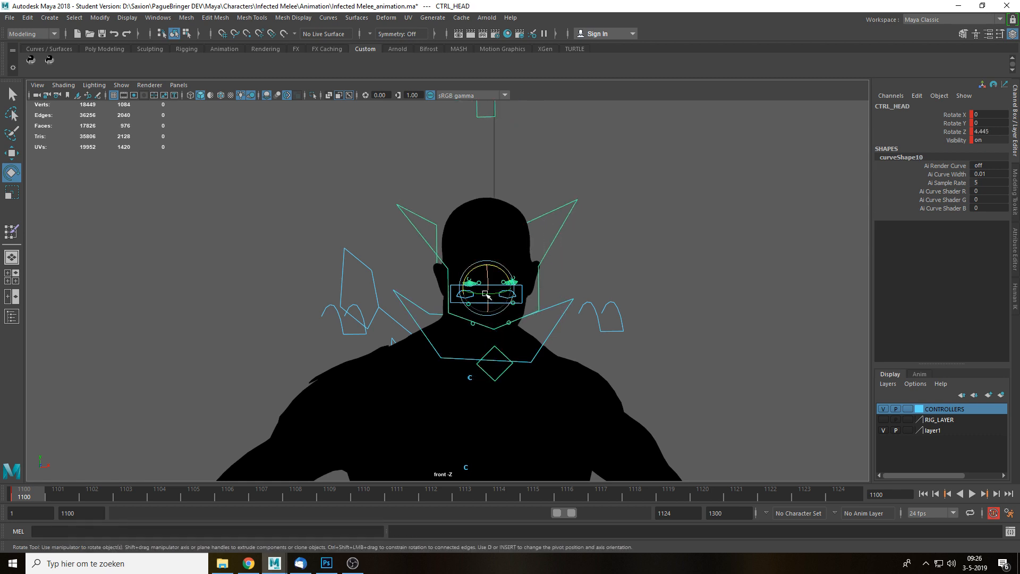
left_click_drag(485, 281, 486, 277)
key("space")
left_click_drag(547, 298, 514, 284)
scroll(563, 268, "down", 5)
left_click(646, 289)
Move the right wrist controller inward to a Translate X of about 0.114.
scroll(504, 293, "up", 5)
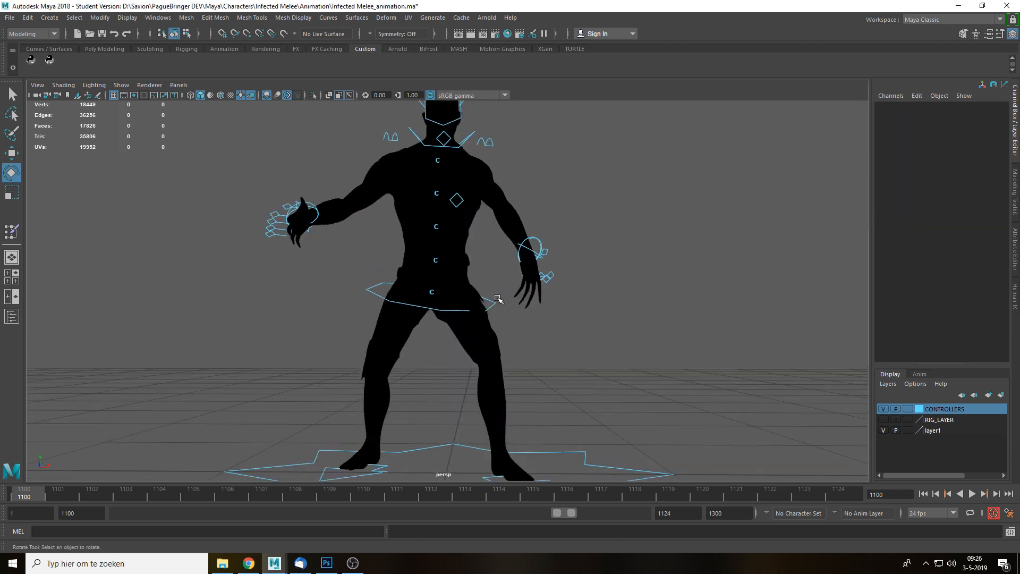
middle_click_drag(458, 271, 501, 313, "alt")
left_click(359, 257)
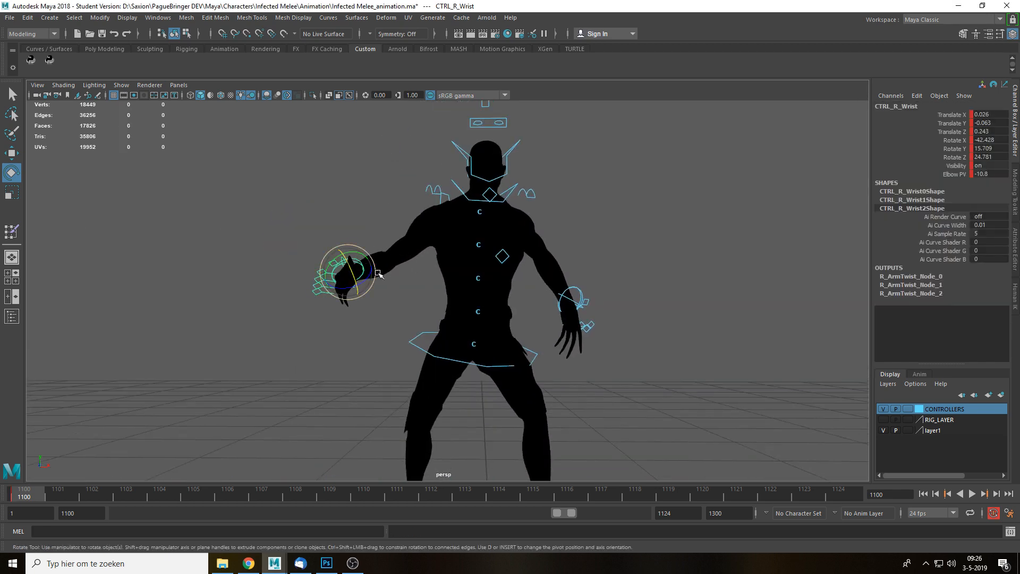
key("w")
left_click_drag(378, 274, 402, 274)
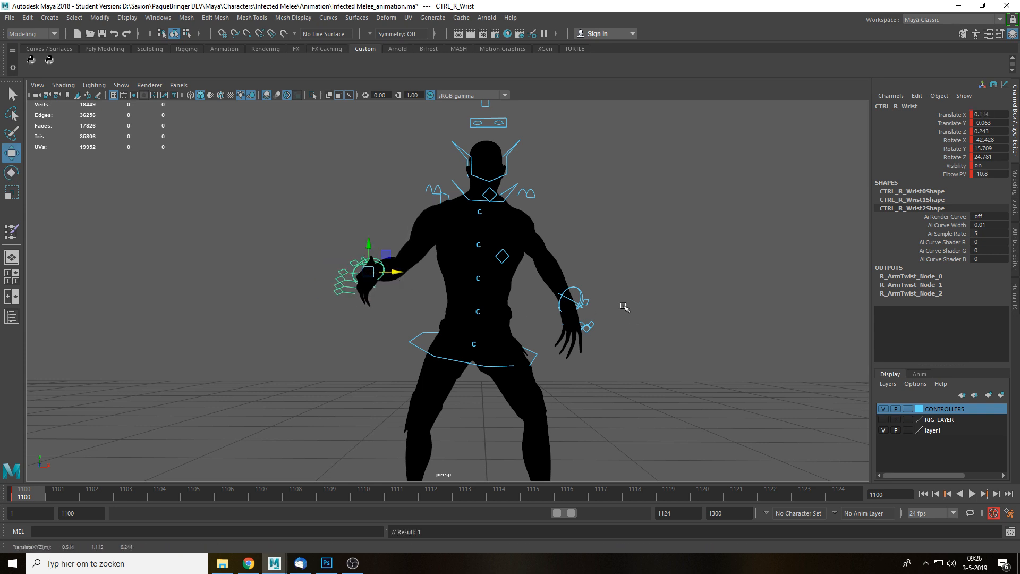
Bring the left wrist controller inward to about Translate X -0.296, rotate it to about X 3.4, Y 10.2, Z -11.9, and deselect it.
left_click(573, 297)
left_click_drag(601, 300, 540, 312)
key("e")
scroll(671, 310, "down", 4)
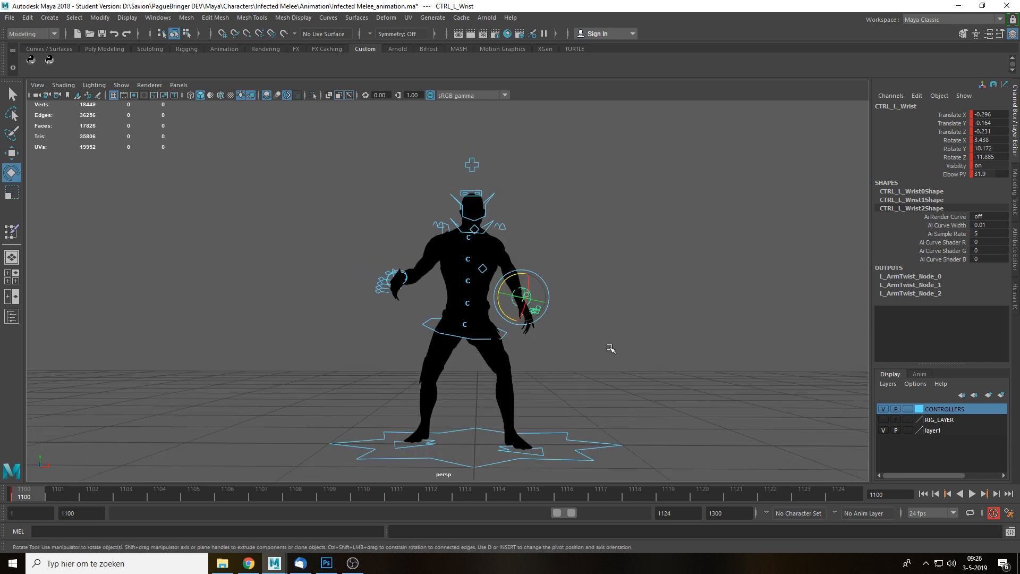
left_click(611, 349)
left_click_drag(613, 353, 564, 356, "alt")
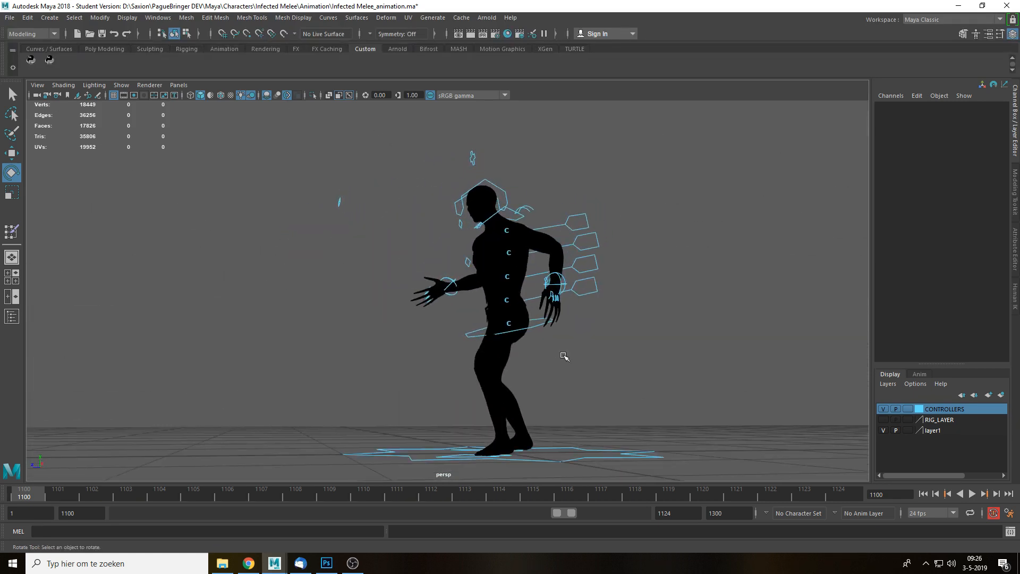
Move the left wrist controller to about Translate Y -0.25 and Translate Z -0.231, and clear the selection.
left_click(562, 279)
scroll(564, 282, "up", 4)
left_click_drag(622, 326, 595, 334, "alt")
left_click_drag(588, 273, 602, 326)
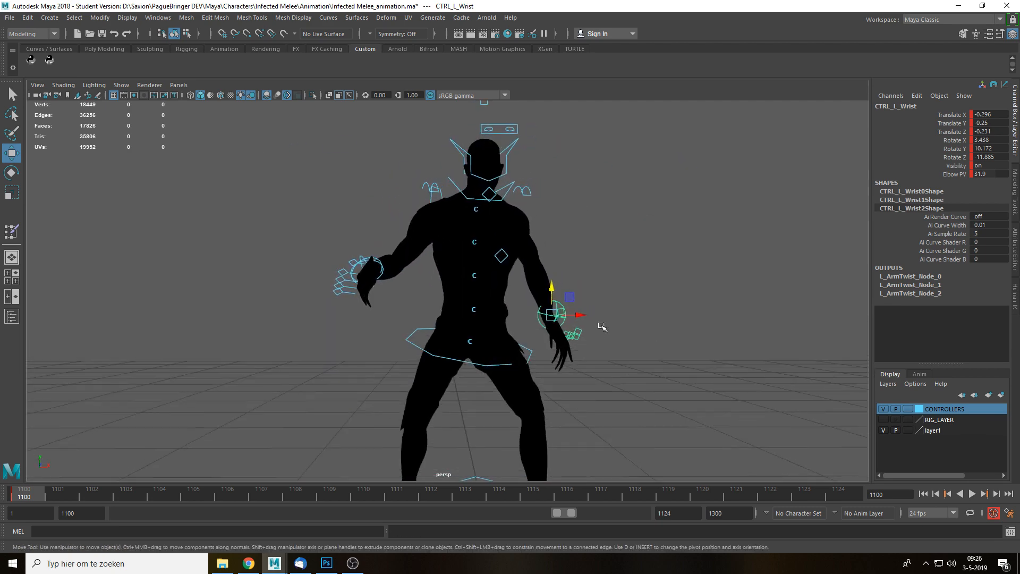
scroll(593, 342, "down", 4)
left_click(593, 343)
scroll(594, 346, "up", 2)
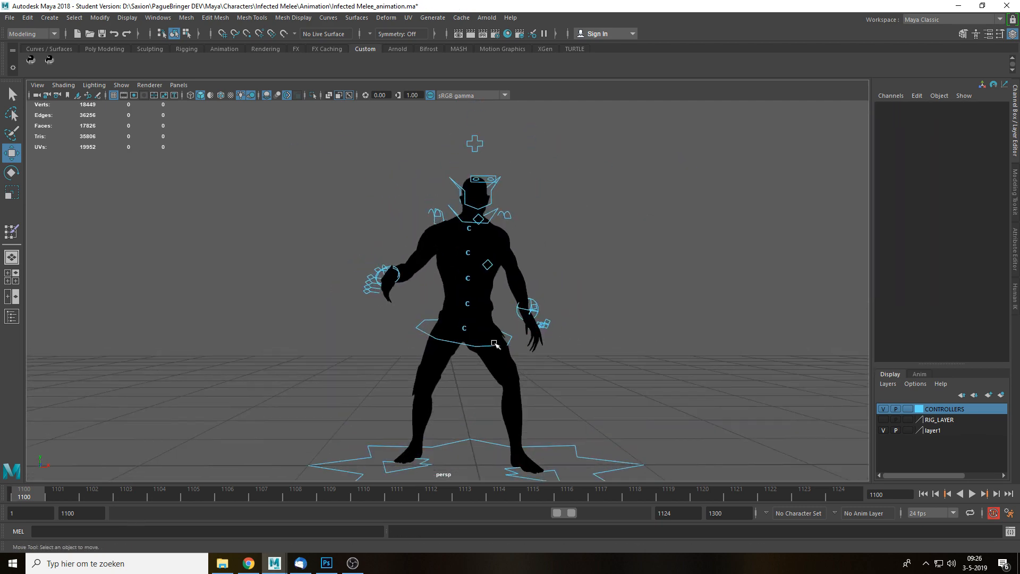
Rotate the lowest spine controller to a Rotate Z of about 4.8 in the back view.
left_click_drag(494, 344, 522, 338, "alt")
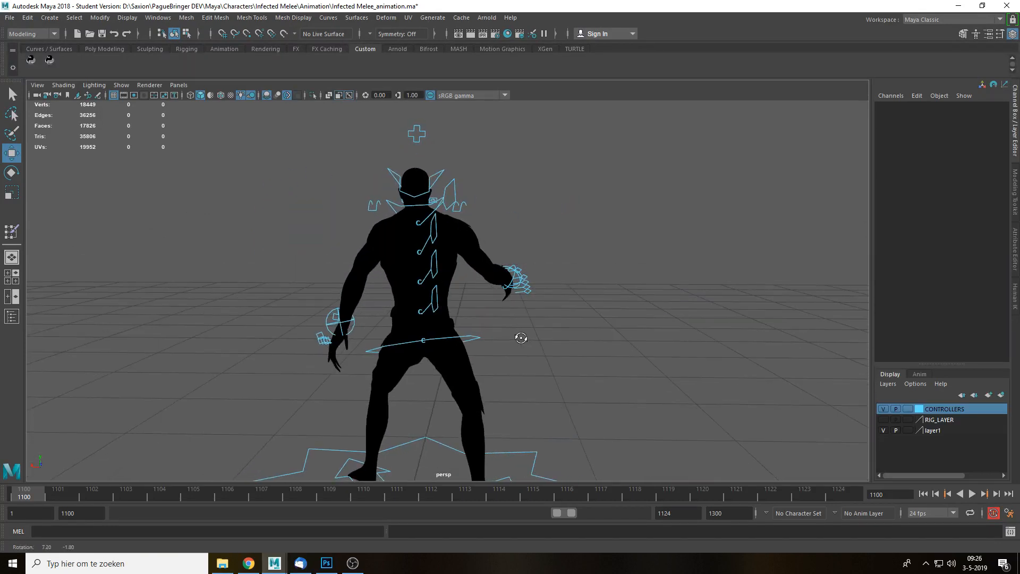
left_click(434, 280)
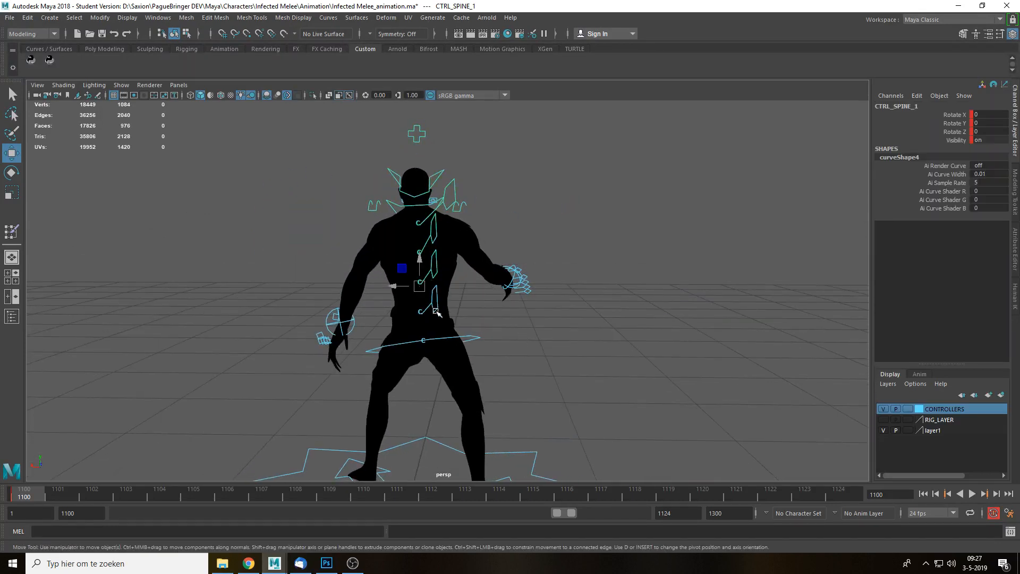
left_click(435, 312)
key("space")
left_click_drag(518, 315, 474, 330)
scroll(521, 332, "up", 6)
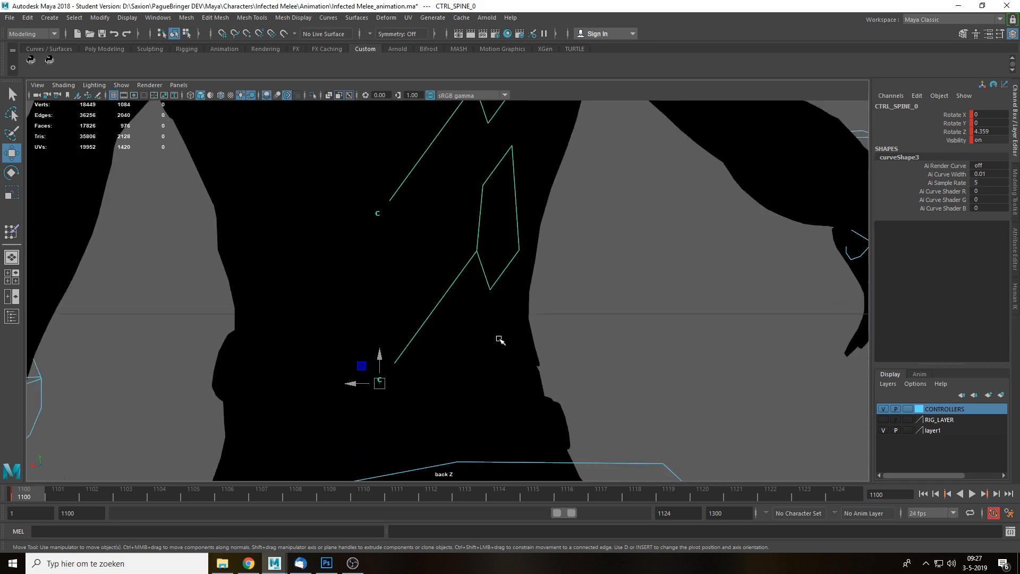
scroll(499, 340, "down", 6)
middle_click_drag(449, 326, 517, 314, "alt")
key("e")
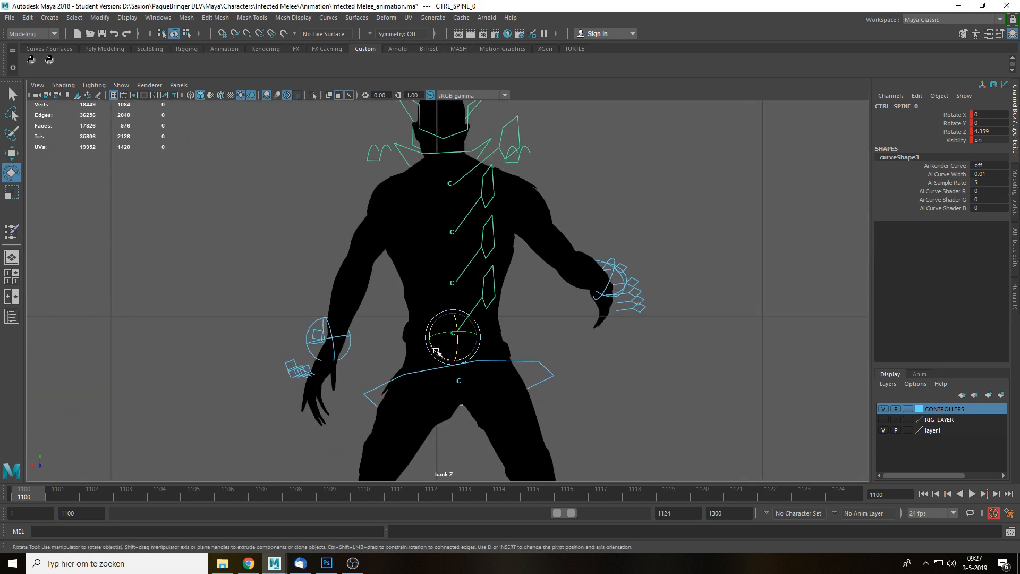
left_click_drag(436, 351, 435, 353)
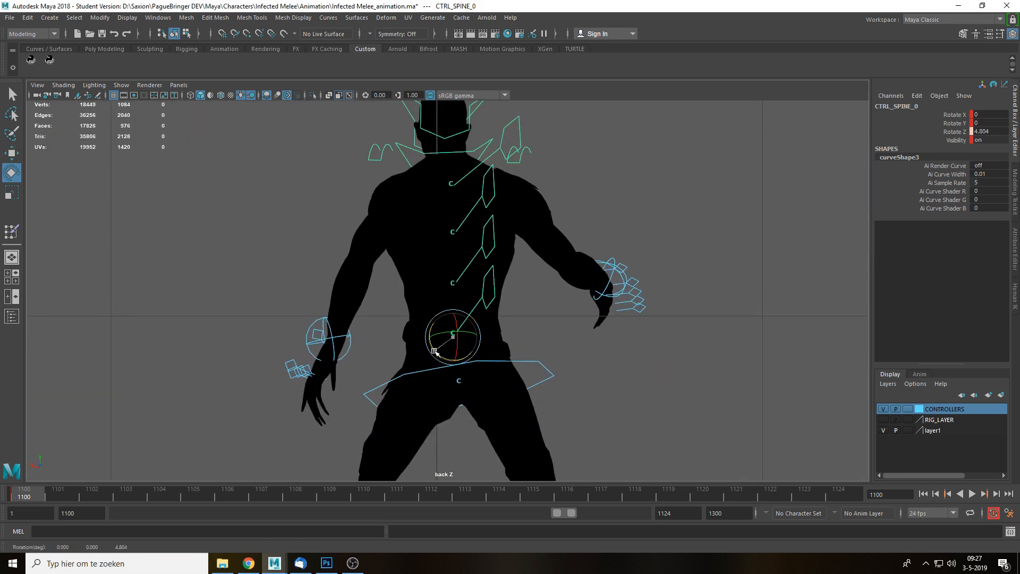
Tilt the second spine controller from the pelvis sideways to a Rotate Z of about 2.27.
left_click(493, 251)
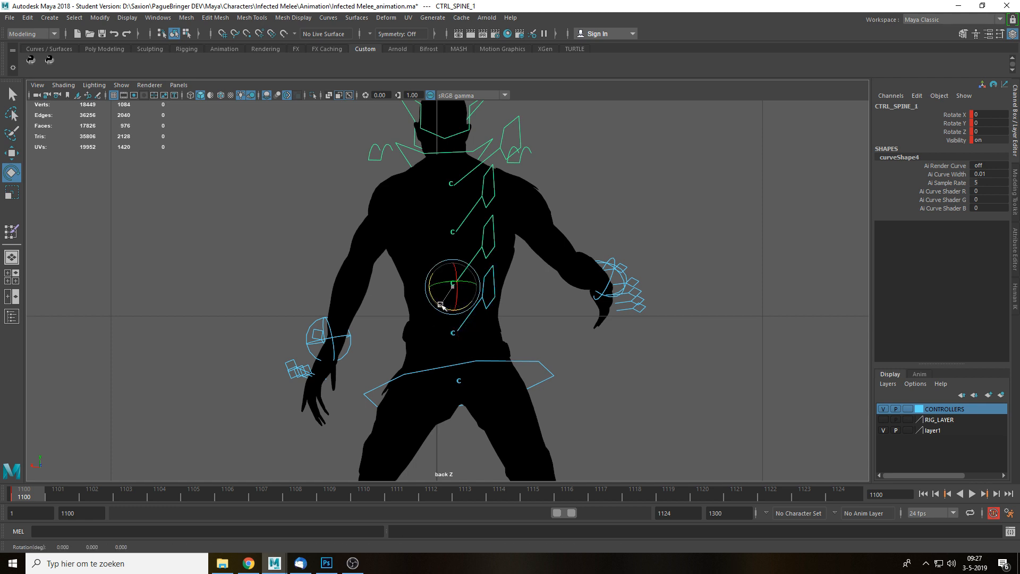
left_click_drag(440, 305, 441, 304)
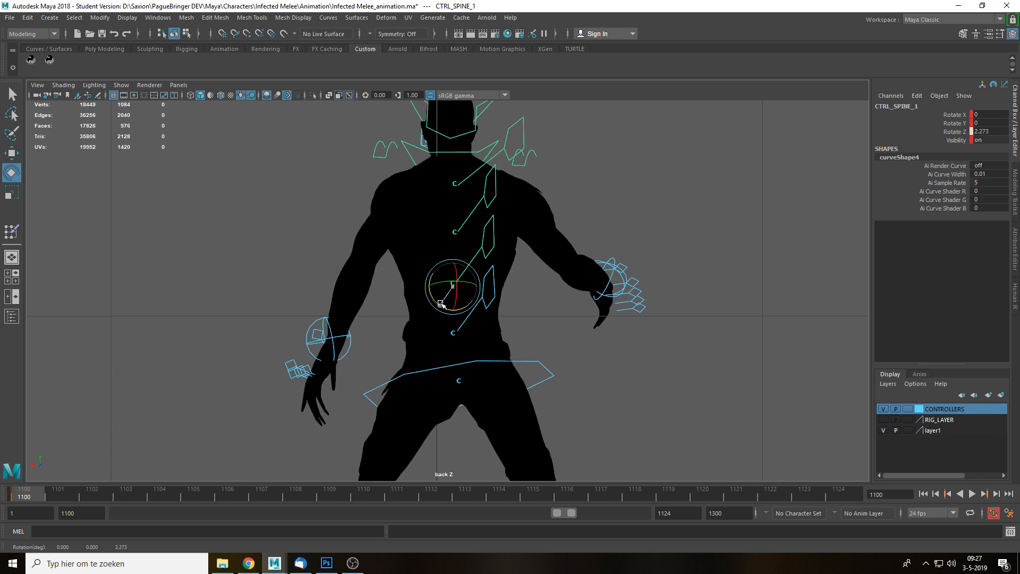
left_click(482, 222)
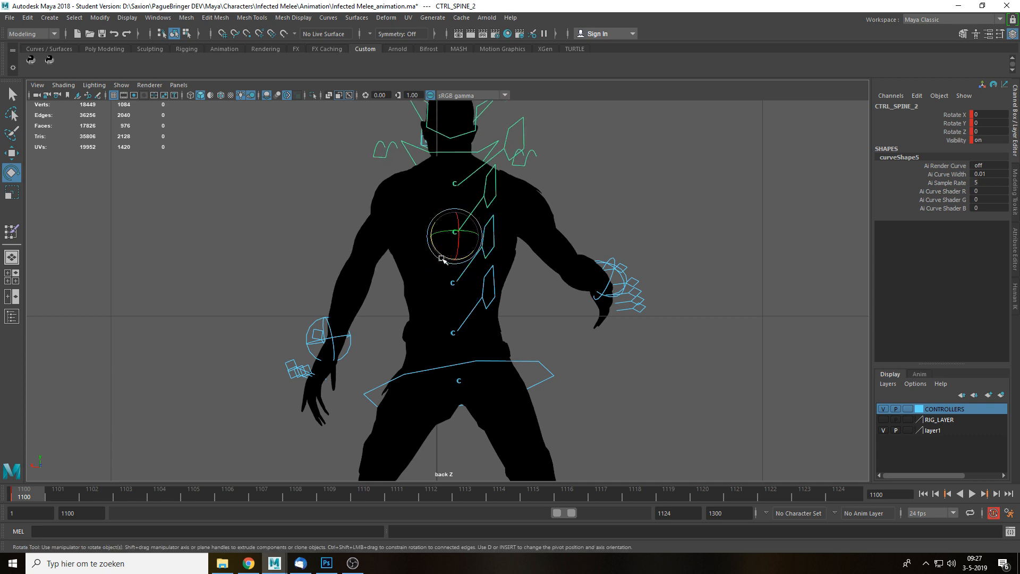
left_click(483, 187)
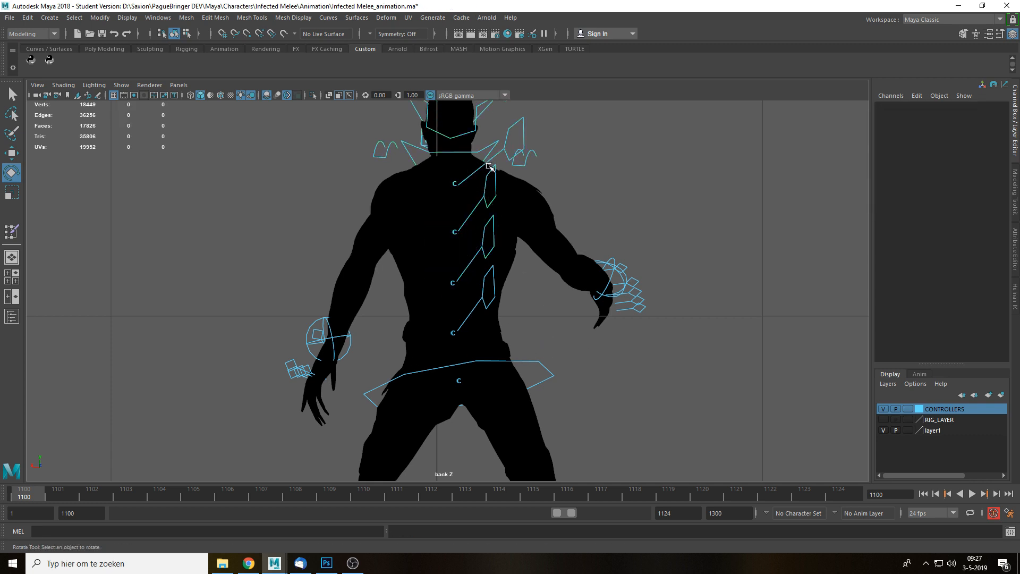
Try rolling the neck controller about 7.4 degrees around Z in the back view, undo the rotation and clear the selection.
left_click(423, 149)
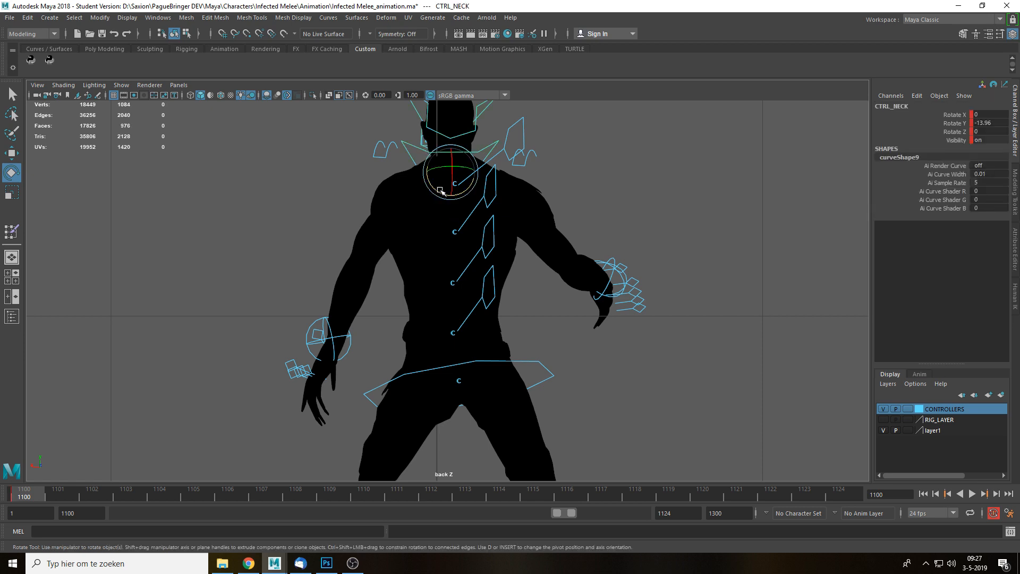
left_click_drag(440, 191, 439, 191)
key("space")
left_click_drag(474, 253, 472, 217)
left_click(538, 319)
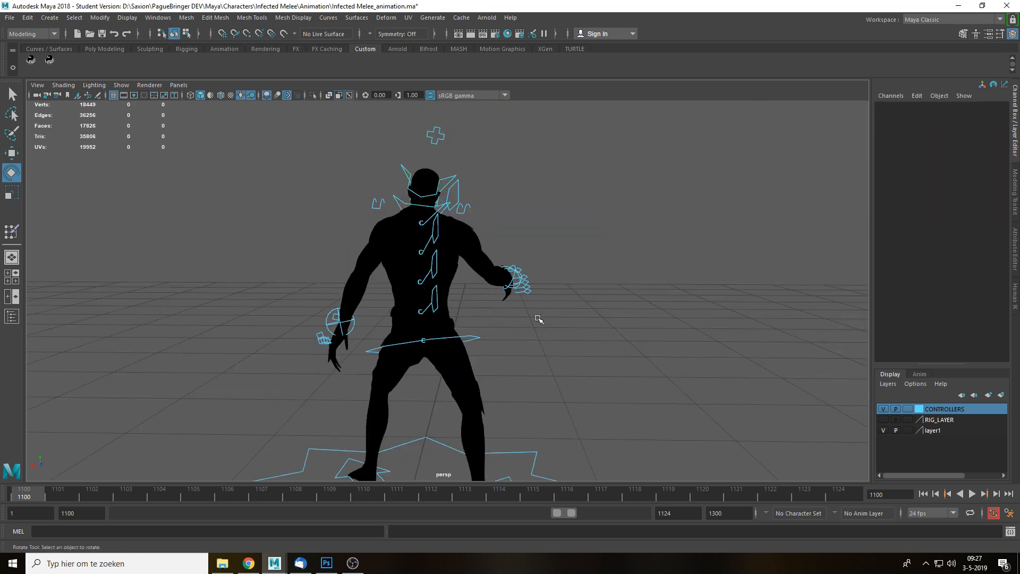
left_click_drag(538, 319, 784, 311, "alt")
key("ctrl+z")
key("ctrl+z")
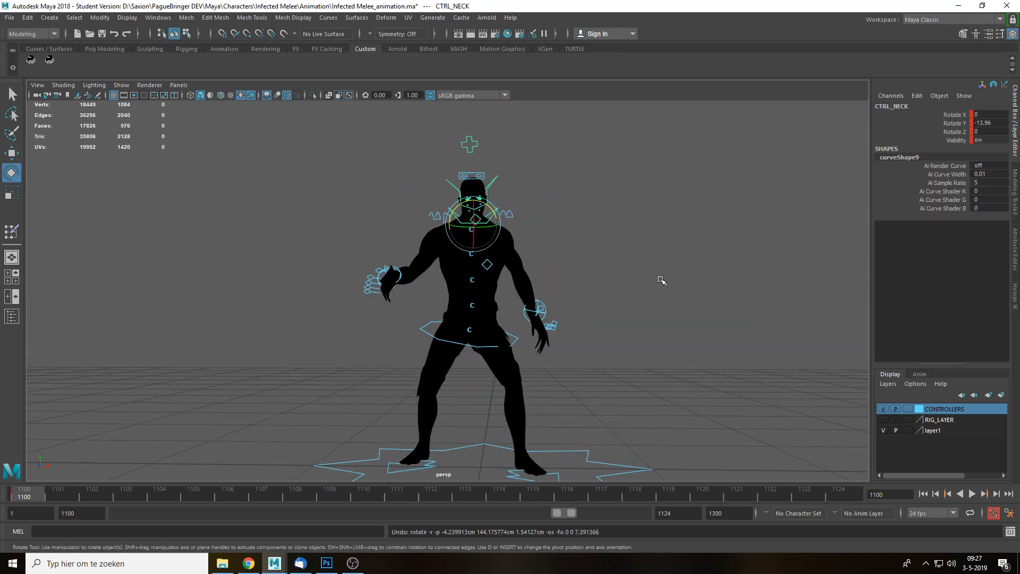
left_click(580, 296)
Rotate the right wrist controller to about X -73.4, Y 27.4, Z 11.4, and deselect it.
left_click_drag(580, 296, 605, 293, "alt")
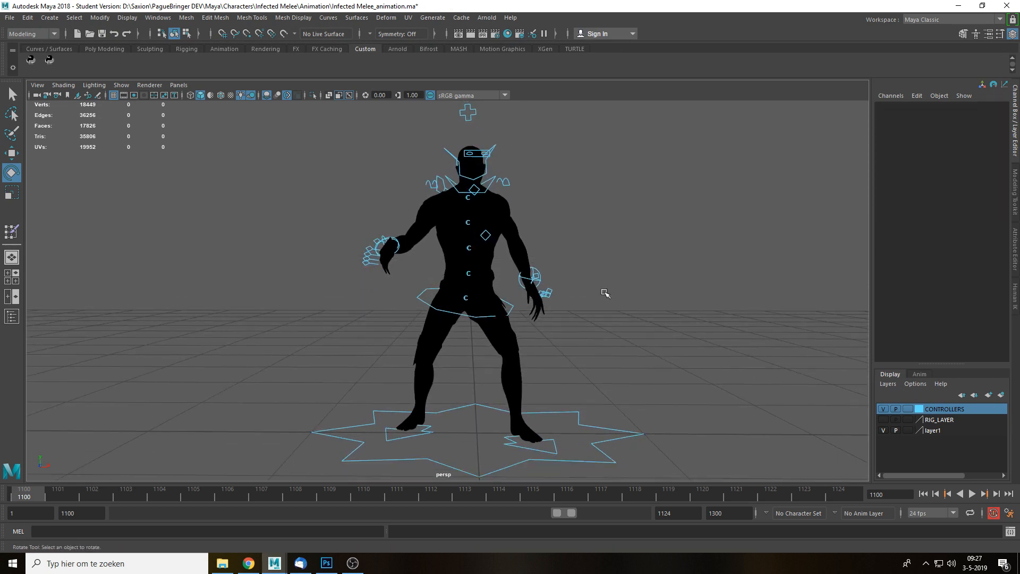
scroll(617, 289, "up", 4)
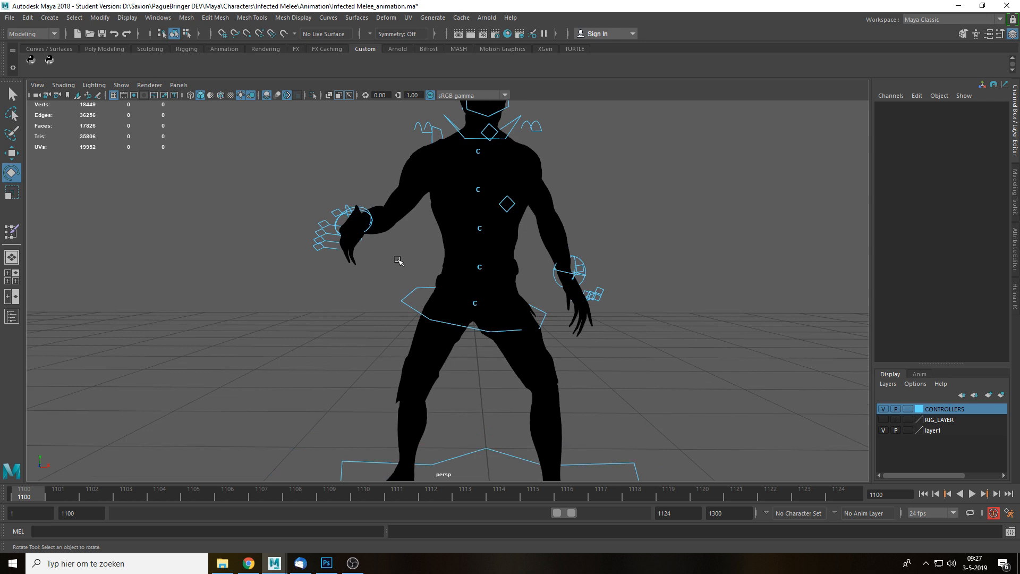
left_click(336, 221)
left_click_drag(336, 221, 382, 262)
scroll(662, 242, "down", 4)
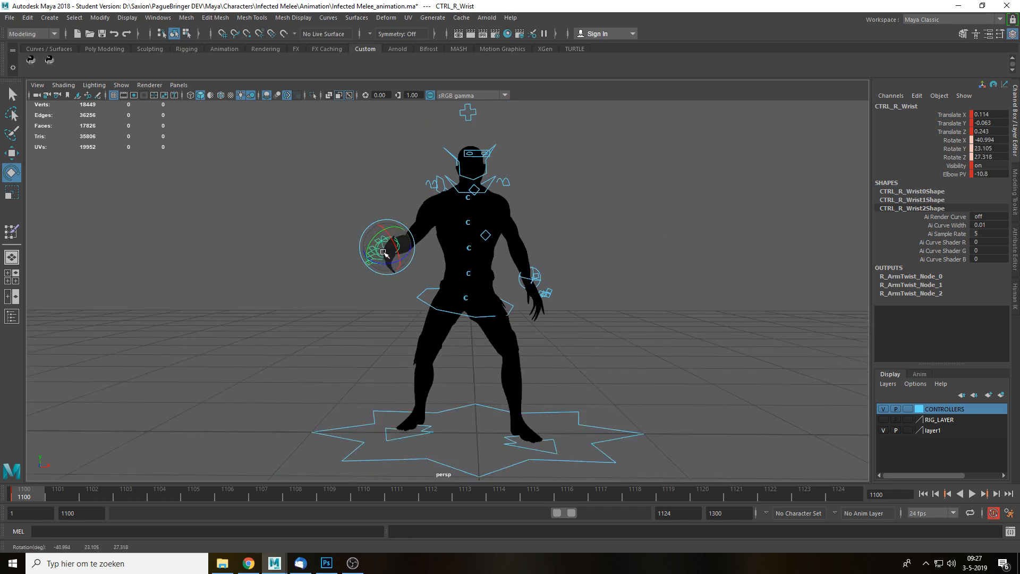
left_click(572, 277)
left_click(391, 250)
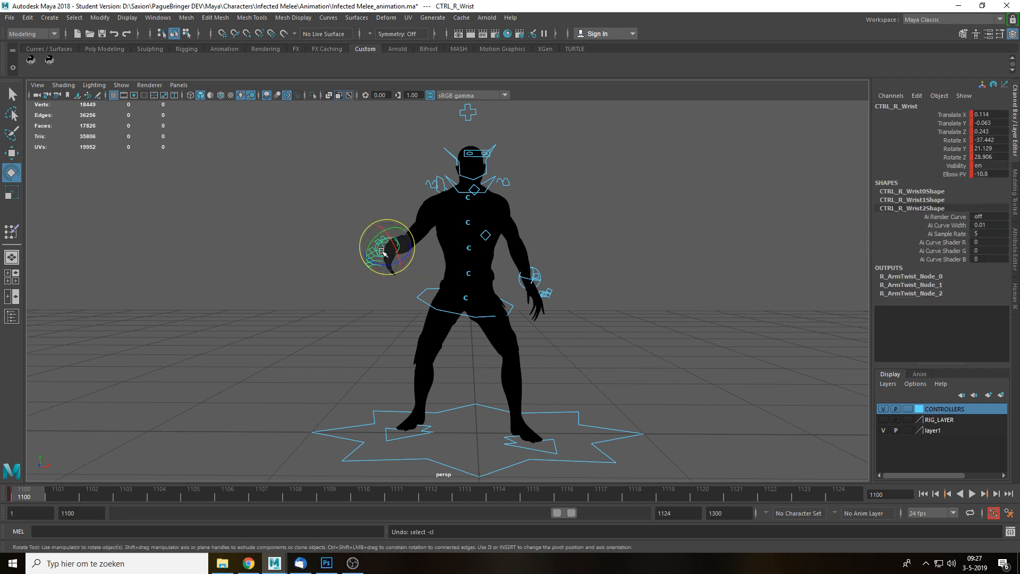
left_click_drag(383, 242, 385, 245)
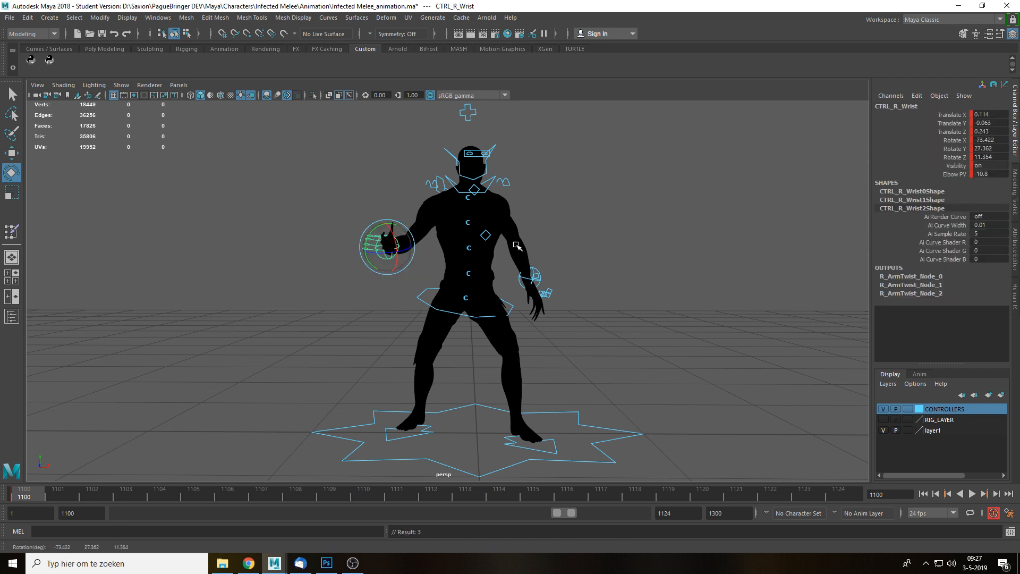
left_click(567, 303)
Move the right wrist controller forward to a Translate Z of about 0.354 in a side view, and deselect it.
left_click_drag(567, 303, 472, 236, "alt")
left_click(441, 262)
key("w")
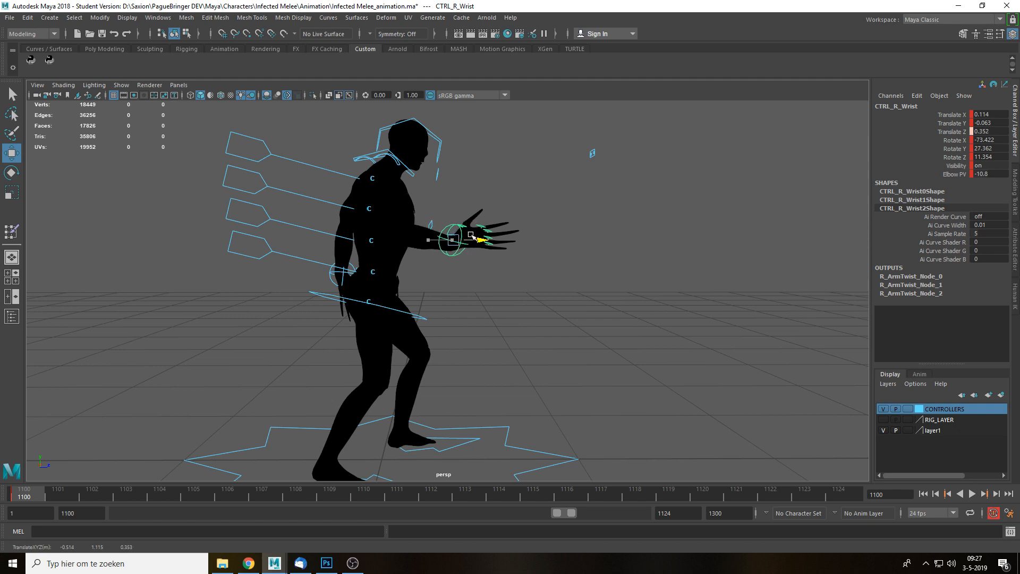
left_click(620, 306)
left_click_drag(620, 307, 507, 329, "alt")
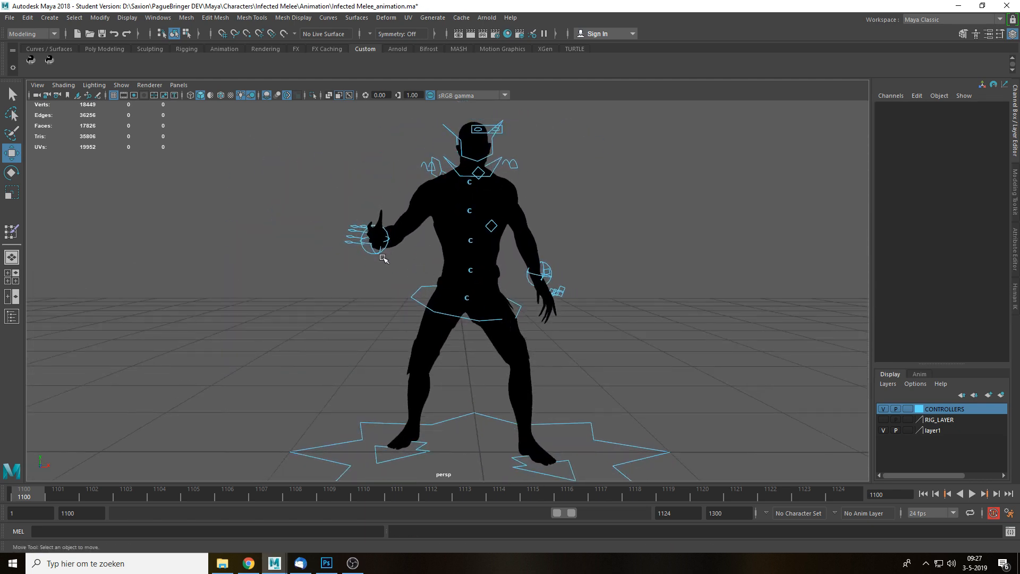
Lower the right wrist controller and rotate it so the hand points downward, then clear the selection.
left_click(378, 257)
left_click_drag(467, 285, 553, 273, "alt")
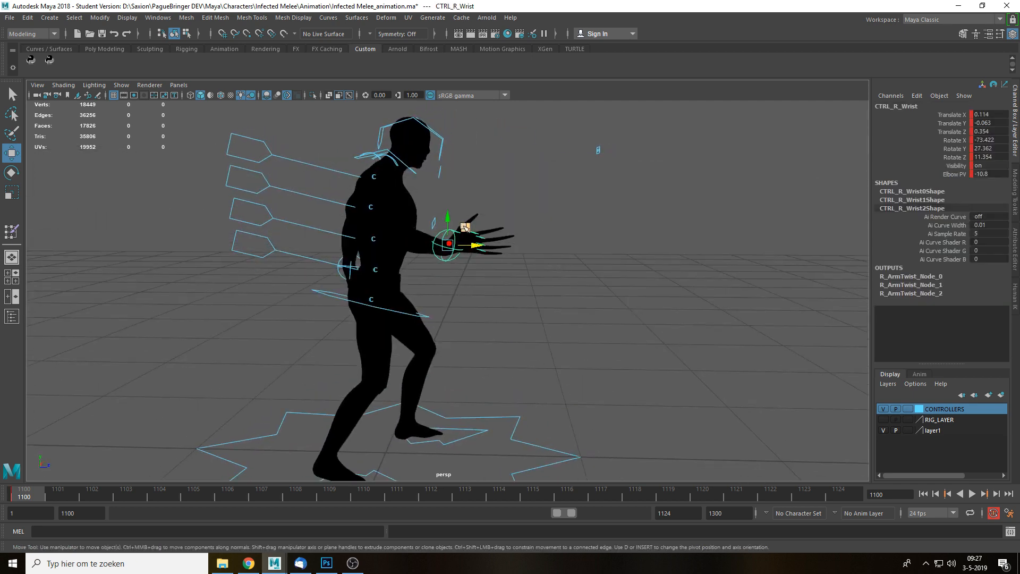
left_click_drag(466, 227, 568, 272)
key("e")
left_click(568, 271)
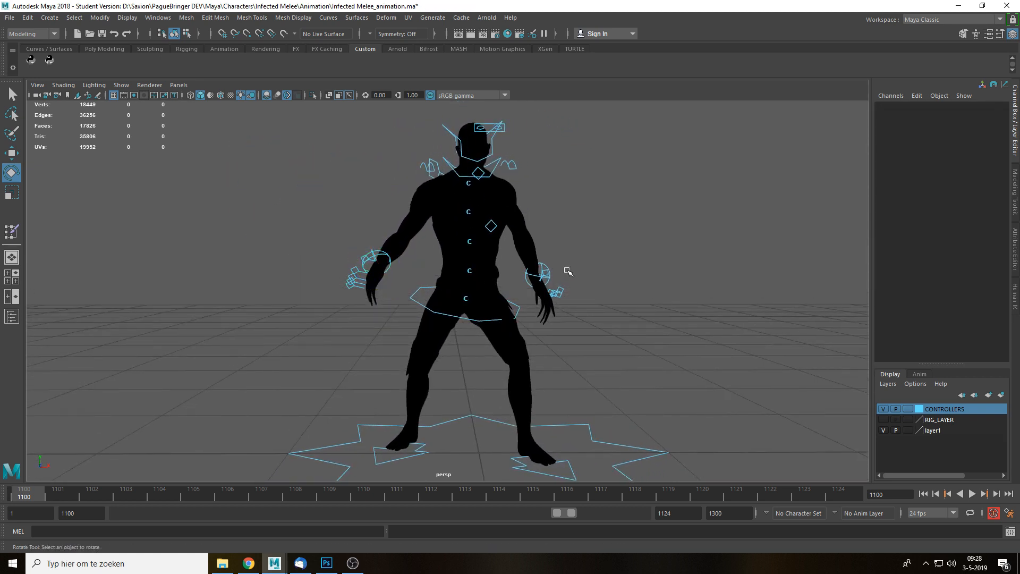
Raise the left wrist controller to a Translate Y of about -0.206 and deselect it.
left_click(528, 283)
left_click_drag(528, 282, 521, 258, "alt")
key("w")
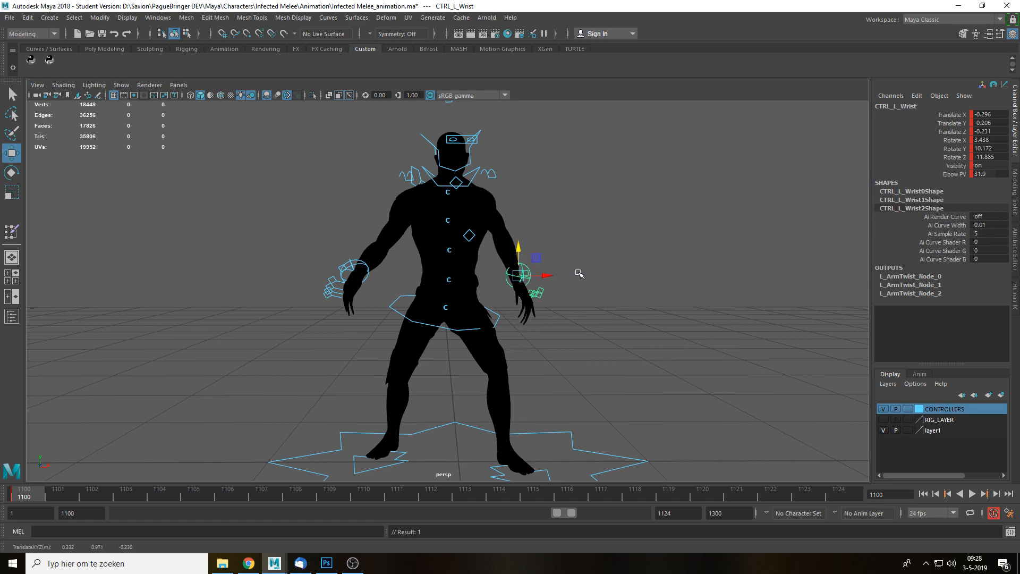
left_click(579, 273)
Rotate the pelvis controller to about X 17, Y 12, Z -4.7 in a side view.
left_click_drag(485, 346, 356, 294, "alt")
left_click(425, 330)
key("e")
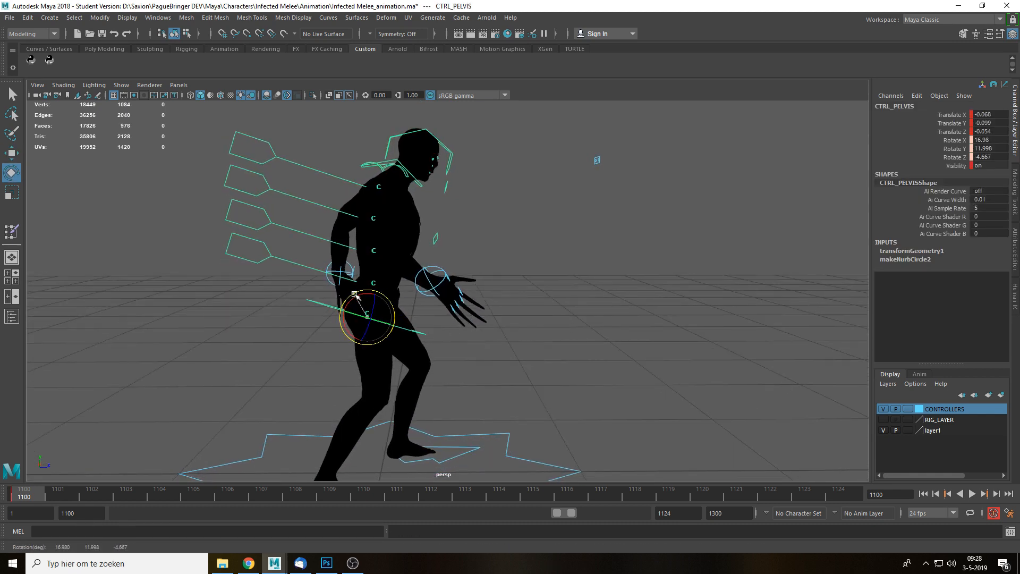
Curve the spine forward controller by controller, with the third at about Rotate X 4.5 and the uppermost at Rotate Y 7.2.
left_click_drag(288, 250, 292, 276)
left_click_drag(356, 269, 376, 197)
left_click(365, 245)
left_click(371, 225)
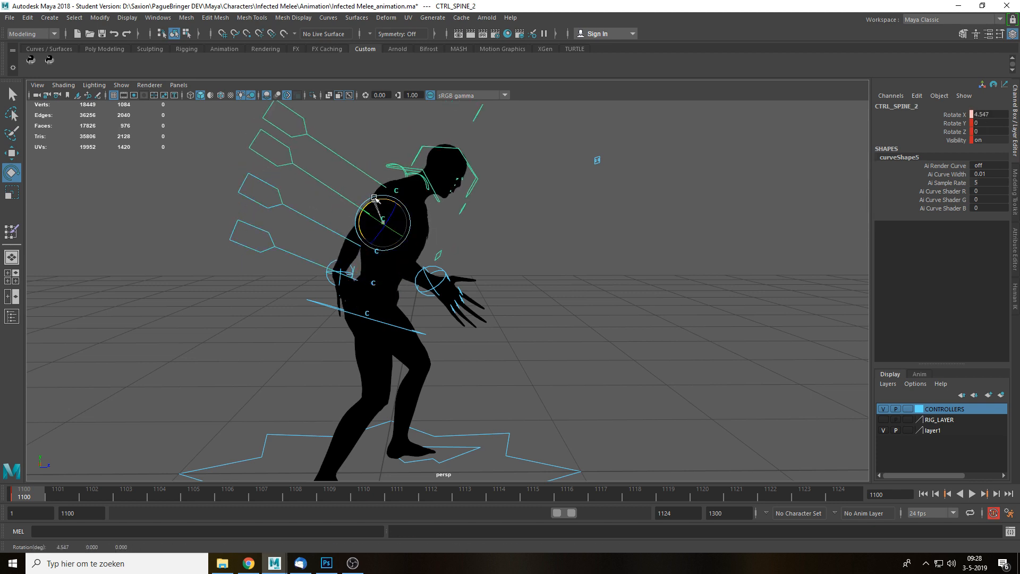
left_click(376, 184)
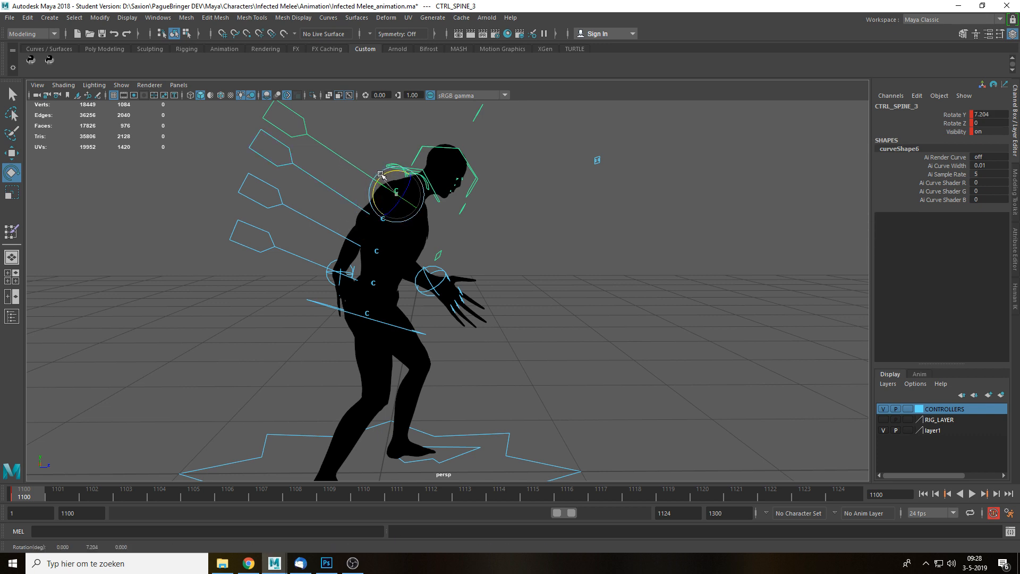
left_click(356, 201)
key("q")
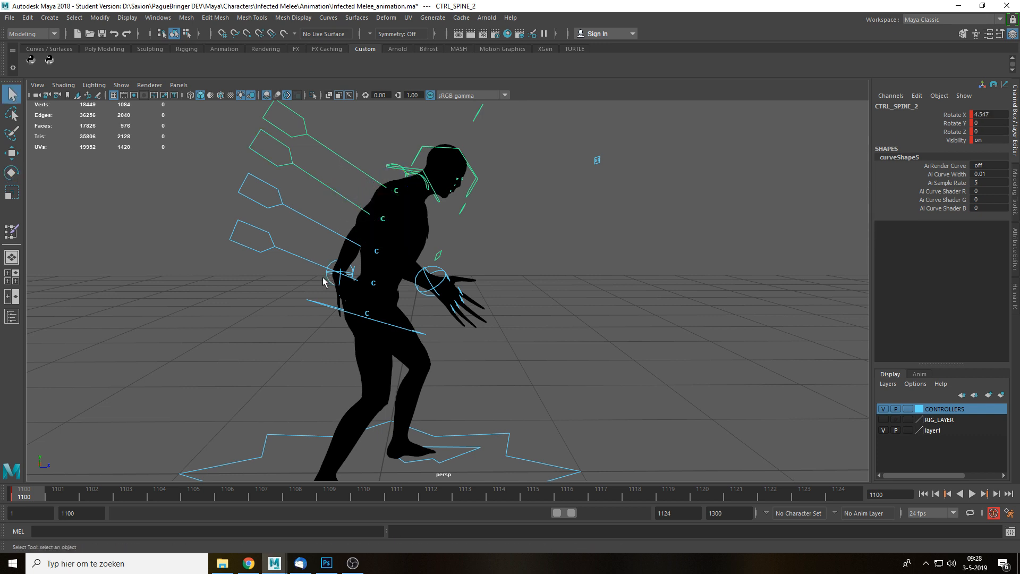
left_click(327, 280)
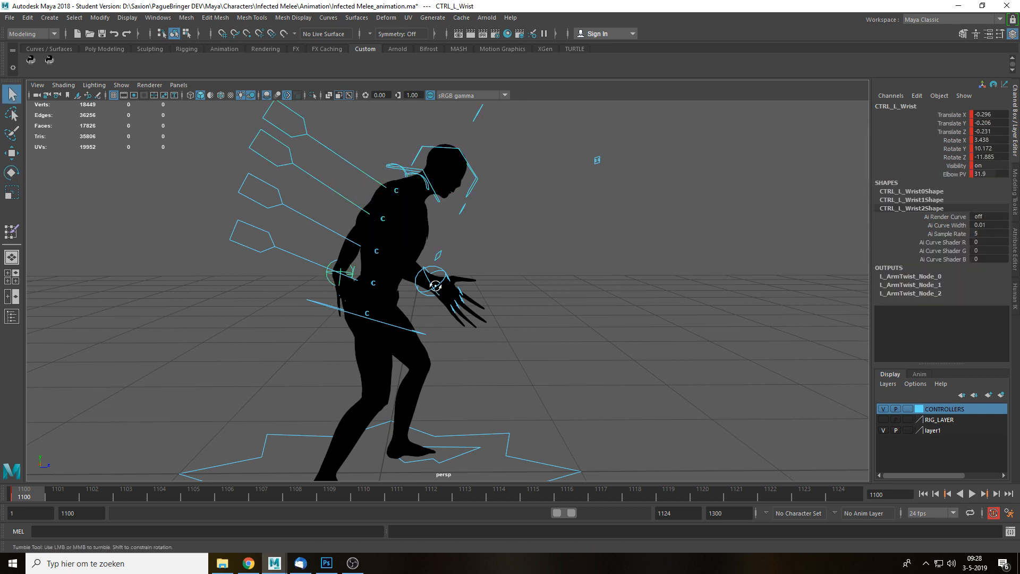
Lift the gaze by rotating the neck controller to about Rotate X -9.1 and tilting the head controller up, and clear the selection.
left_click(436, 203)
key("e")
left_click_drag(414, 212, 419, 212)
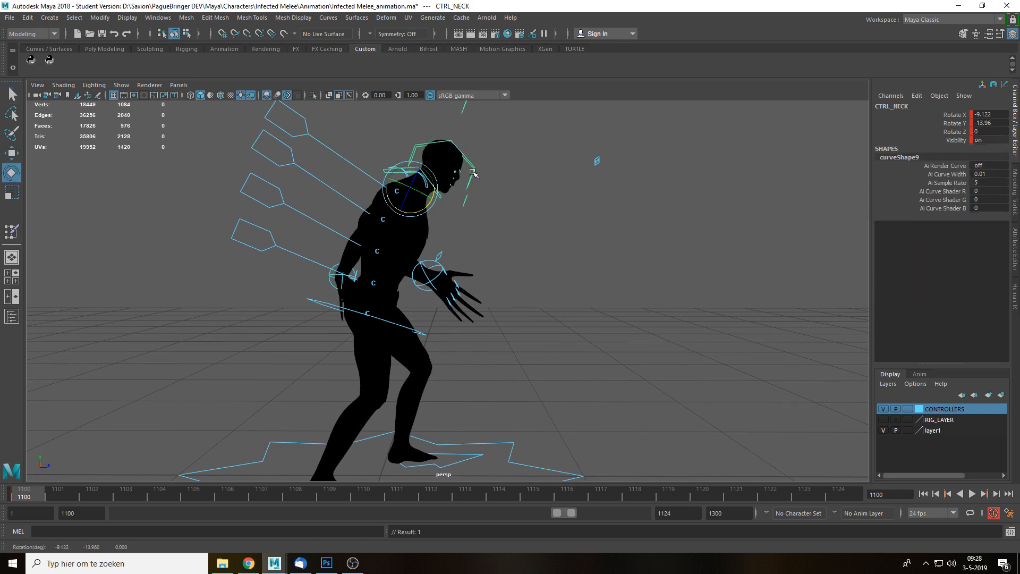
left_click(472, 173)
left_click(613, 280)
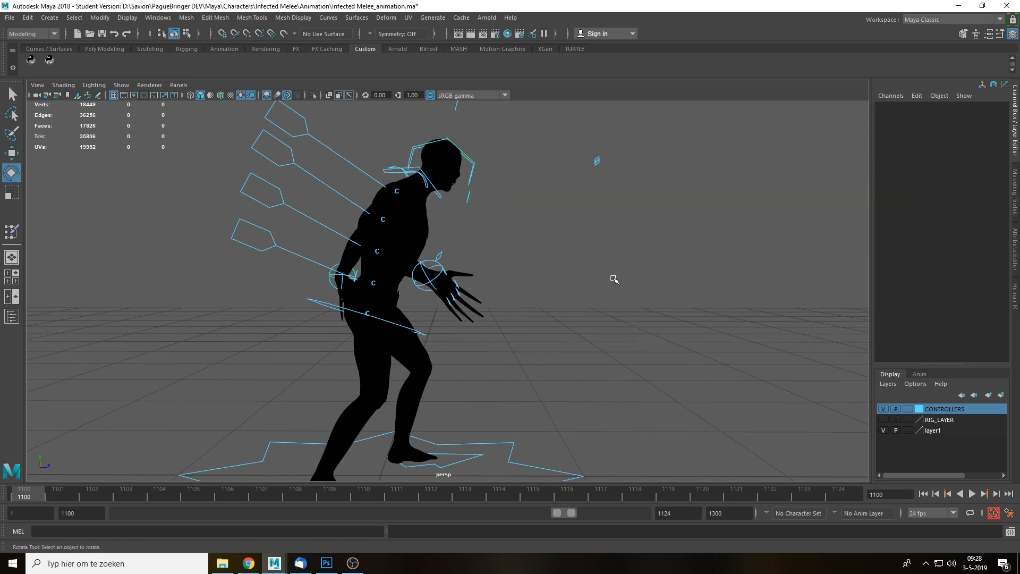
Reposition the left wrist controller in the side views to about Translate Y -0.177 and Translate Z -0.216.
left_click_drag(613, 280, 494, 298, "alt")
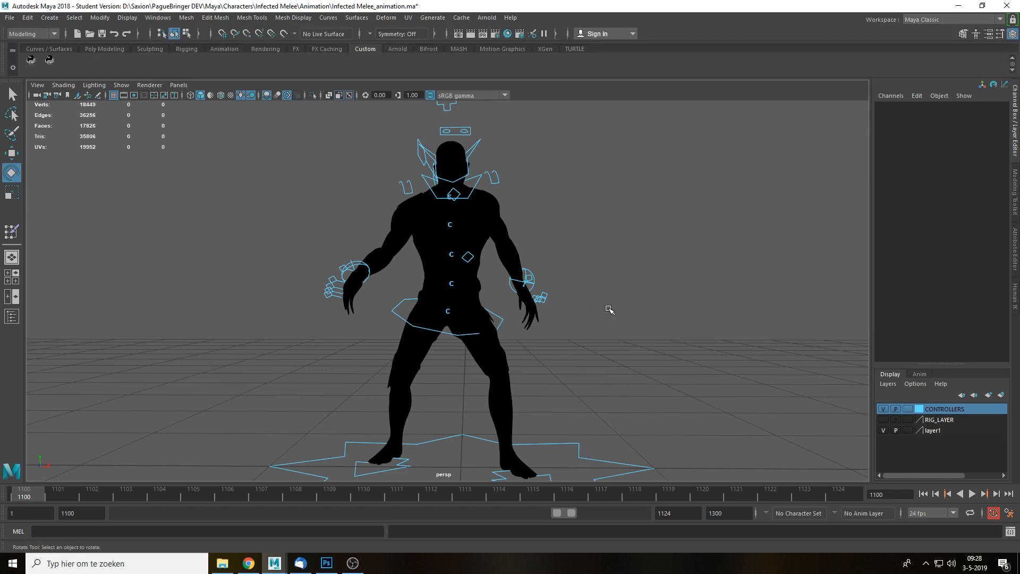
left_click_drag(610, 309, 490, 311, "alt")
left_click(598, 279)
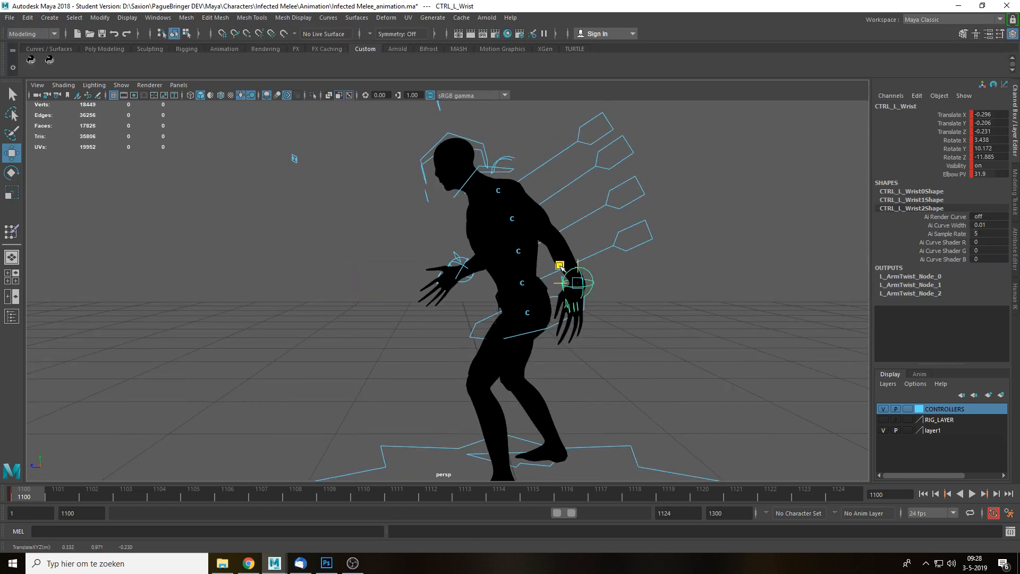
left_click_drag(553, 273, 548, 264)
left_click(642, 310)
left_click_drag(364, 310, 609, 307, "alt")
left_click(326, 283)
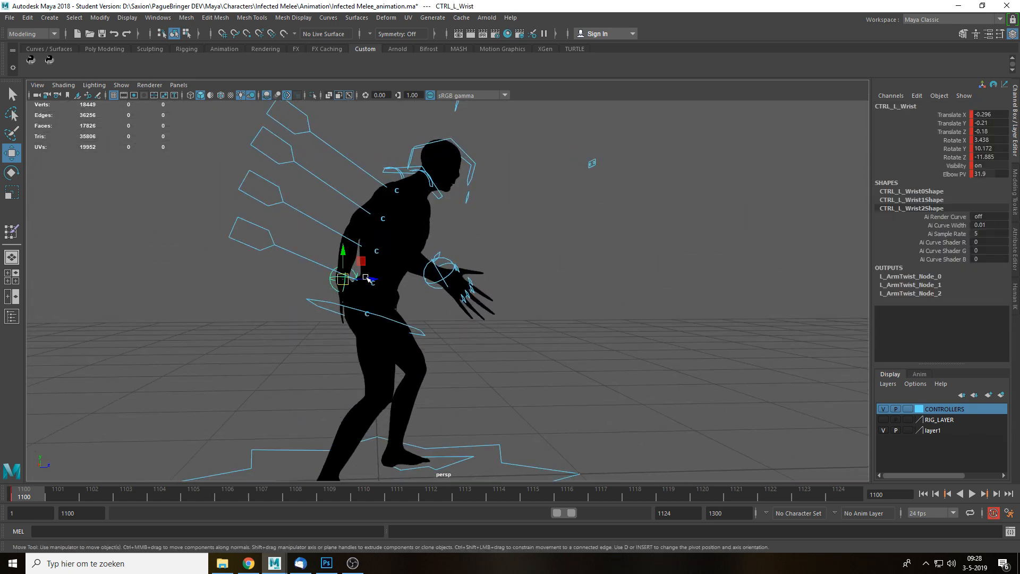
left_click_drag(362, 262, 354, 257)
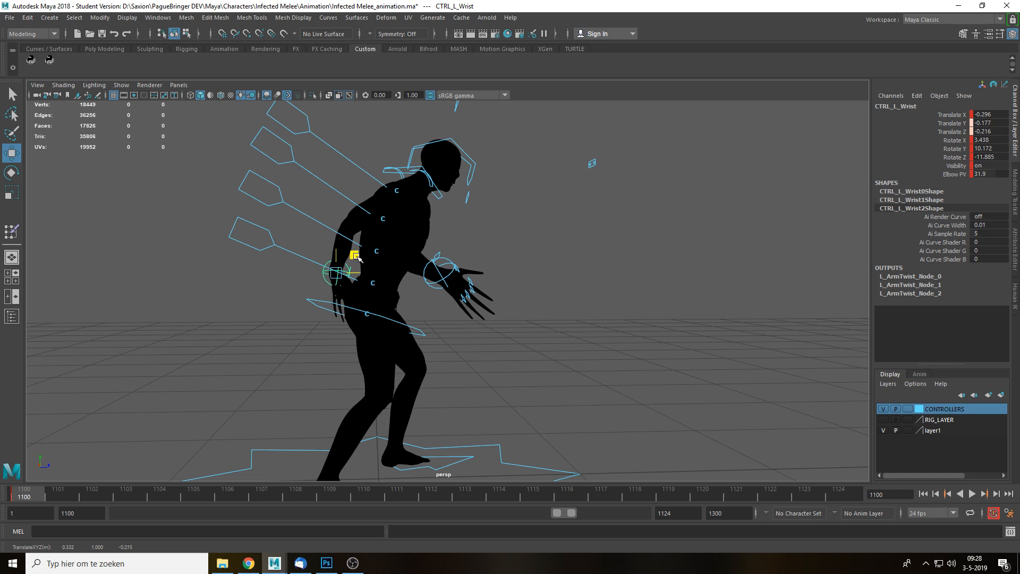
Rotate the left wrist controller to about Rotate X 28.3 in the side view and clear the selection.
key("e")
left_click_drag(325, 293, 312, 289)
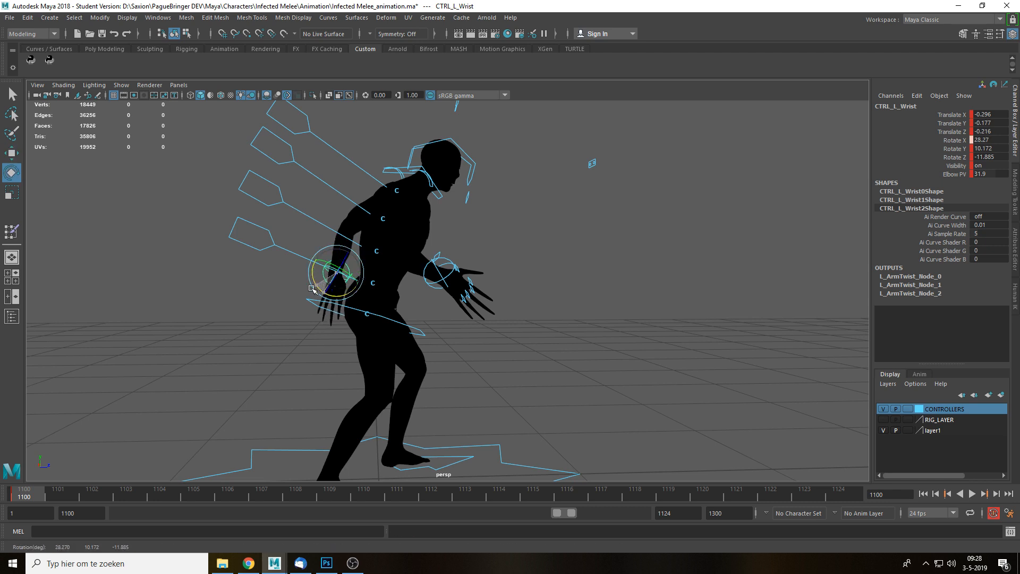
left_click(609, 353)
left_click_drag(609, 353, 567, 346, "alt")
Switch the viewport from the black silhouette to textured shading with default lighting.
key("7")
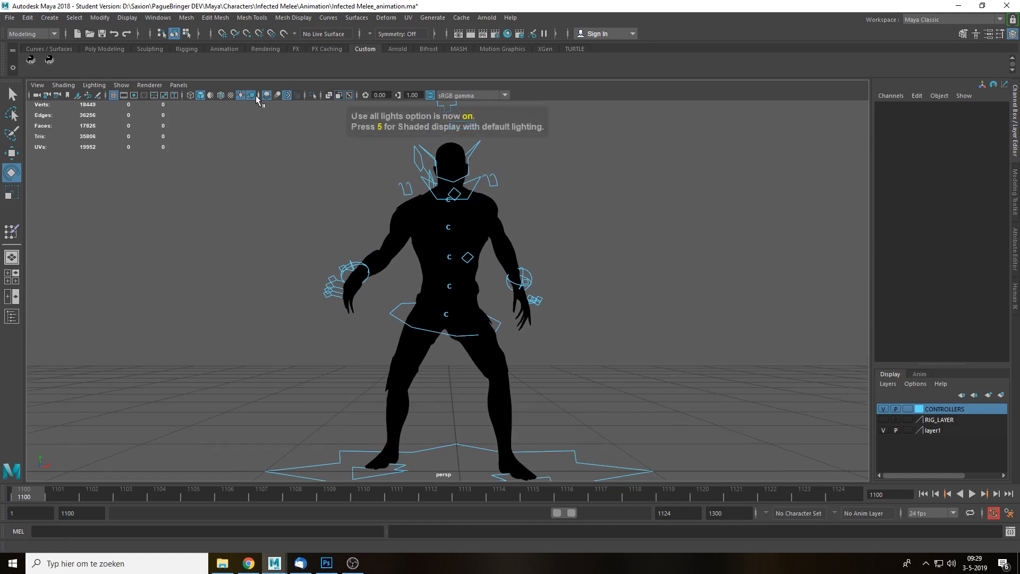
left_click(241, 95)
key("6")
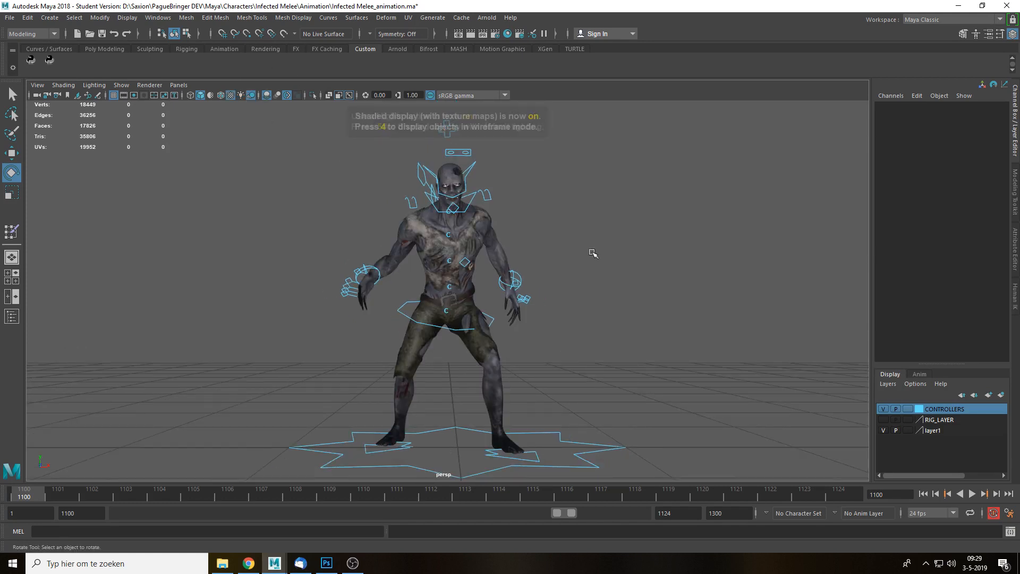
In the front view, rotate the head controller to about X -14.5, Y -1.2, Z -0.2, and return to the perspective view.
mouse_move(538, 266)
left_mouse_down("alt")
mouse_move(771, 274)
mouse_move(547, 273)
mouse_move(540, 264)
left_mouse_up("alt")
scroll(539, 262, "up", 4)
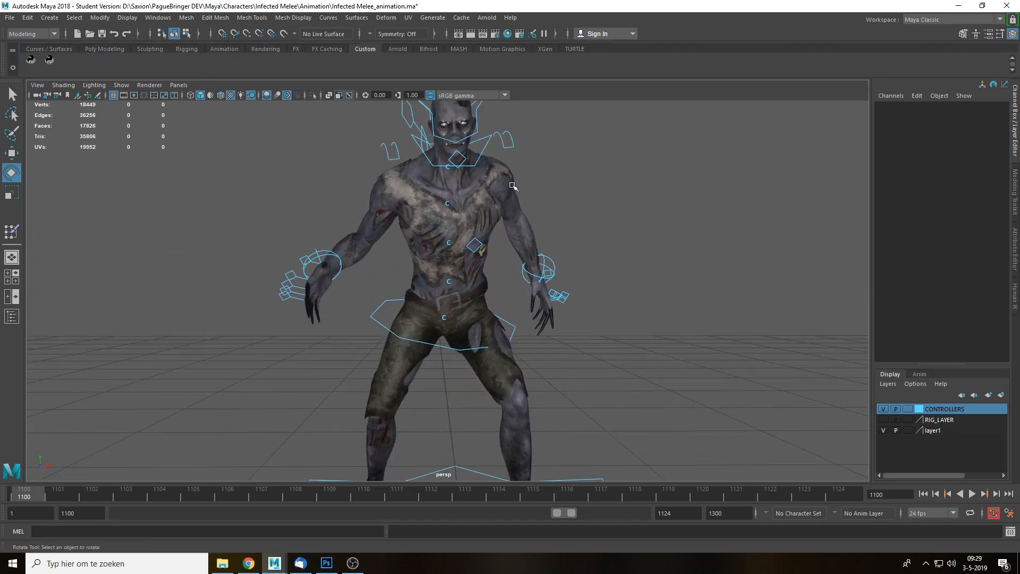
key("space")
left_click_drag(495, 164, 495, 198)
left_click(536, 278)
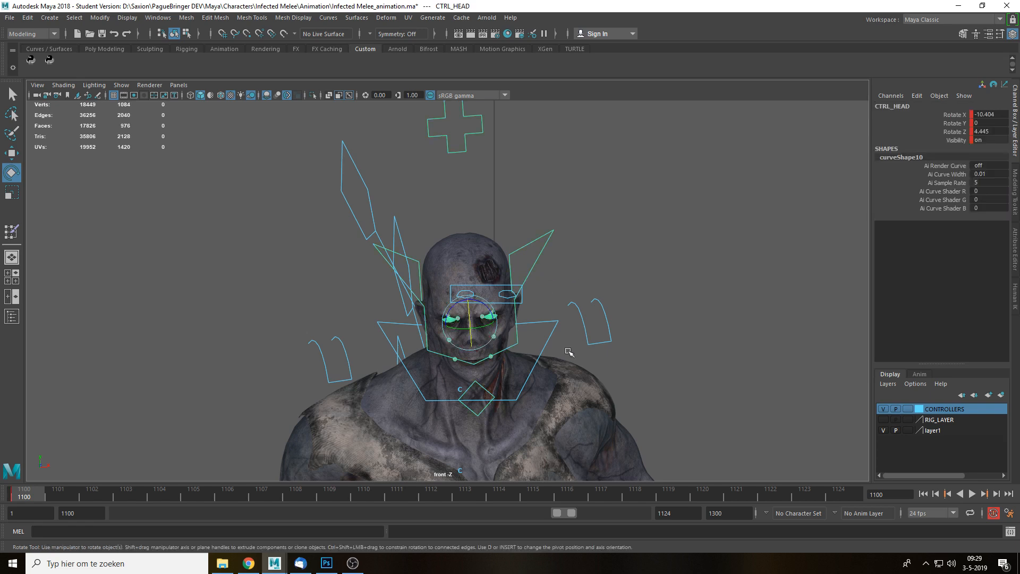
scroll(551, 357, "up", 3)
left_click_drag(480, 334, 491, 315)
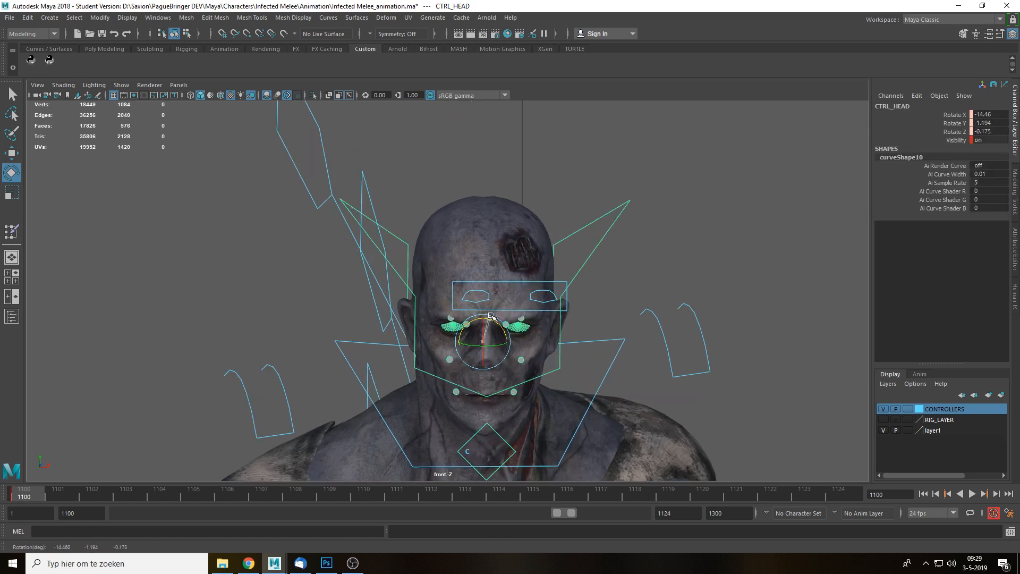
key("space")
left_click_drag(624, 286, 615, 234)
left_click(639, 235)
scroll(628, 273, "down", 3)
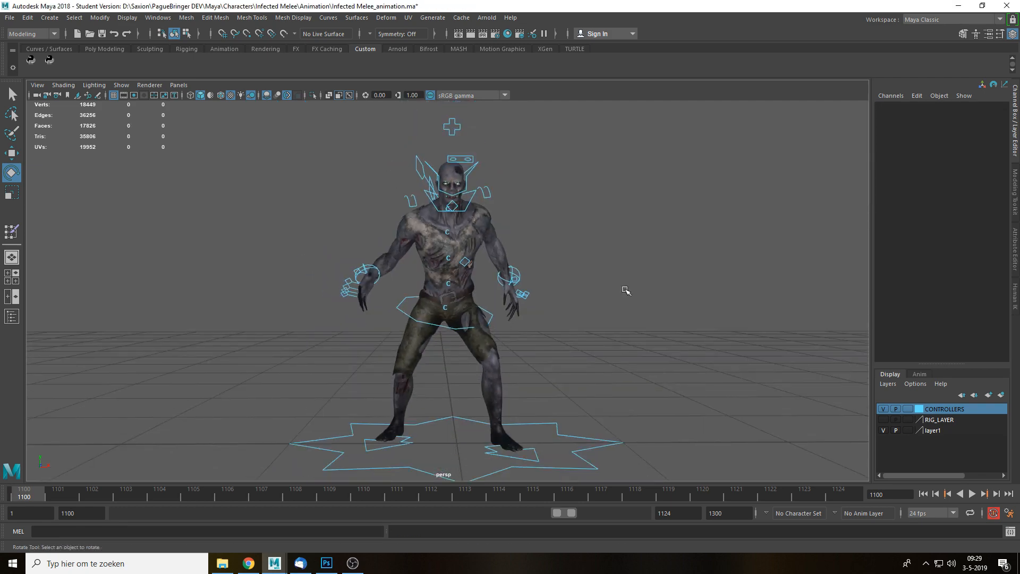
Lower the right wrist controller to about Translate Y -0.252, Translate Z 0.24 and rotate it to about Rotate X -9.2 in a side view.
left_click_drag(553, 313, 451, 261, "alt")
scroll(477, 285, "up", 4)
key("w")
left_click(461, 260)
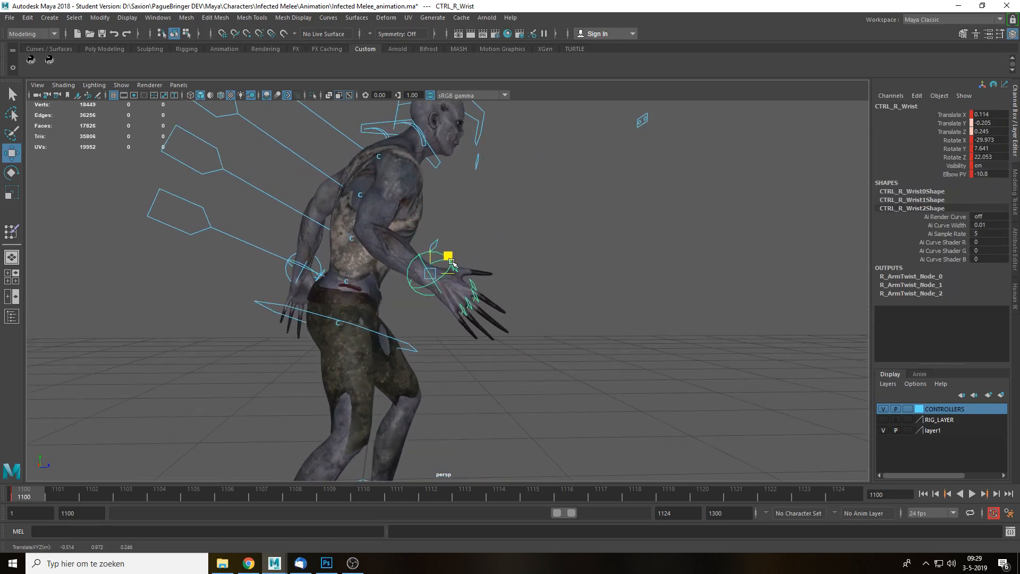
key("e")
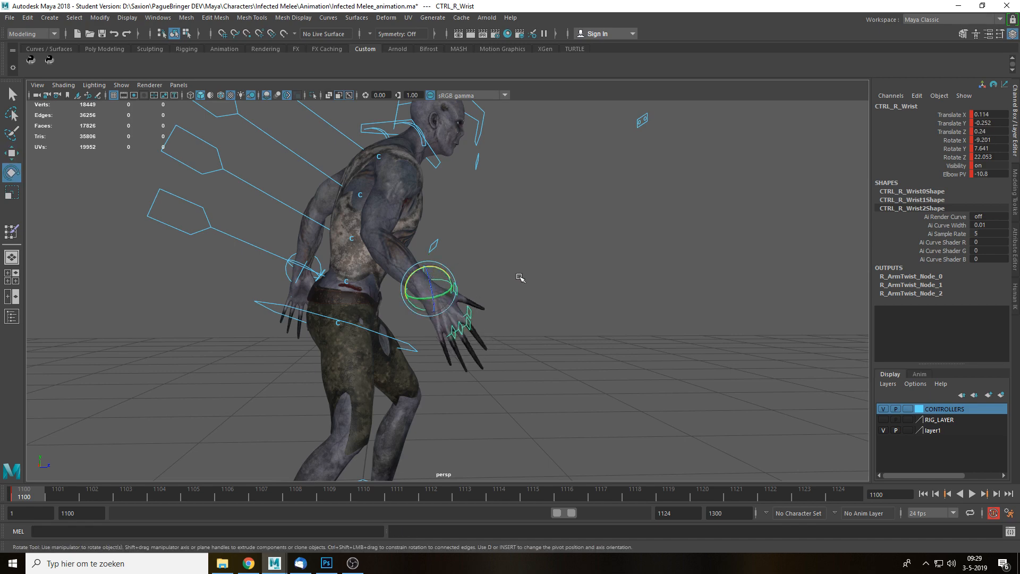
left_click(521, 280)
left_click_drag(521, 280, 502, 340, "alt")
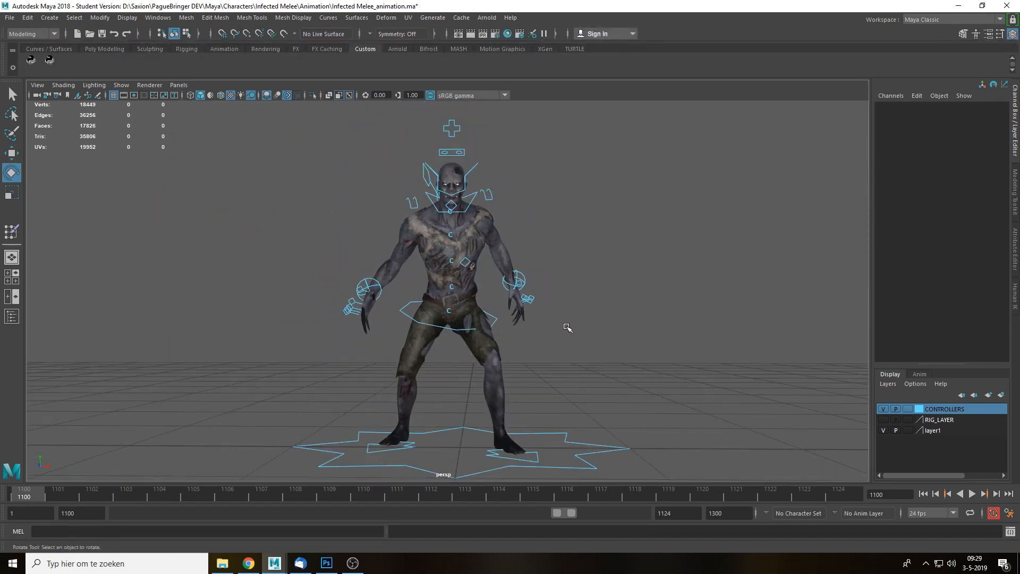
Rotate the left wrist controller in the front view to about X 28.2, Y 2.05, Z 3.8 and clear the selection.
left_click_drag(567, 327, 610, 315, "alt")
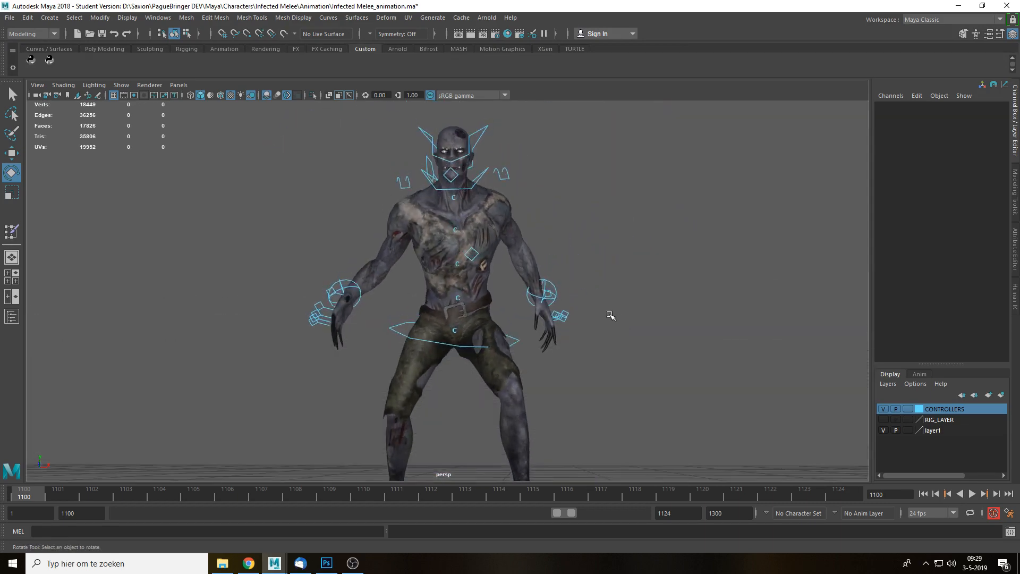
left_click(556, 289)
left_click_drag(547, 278, 550, 276)
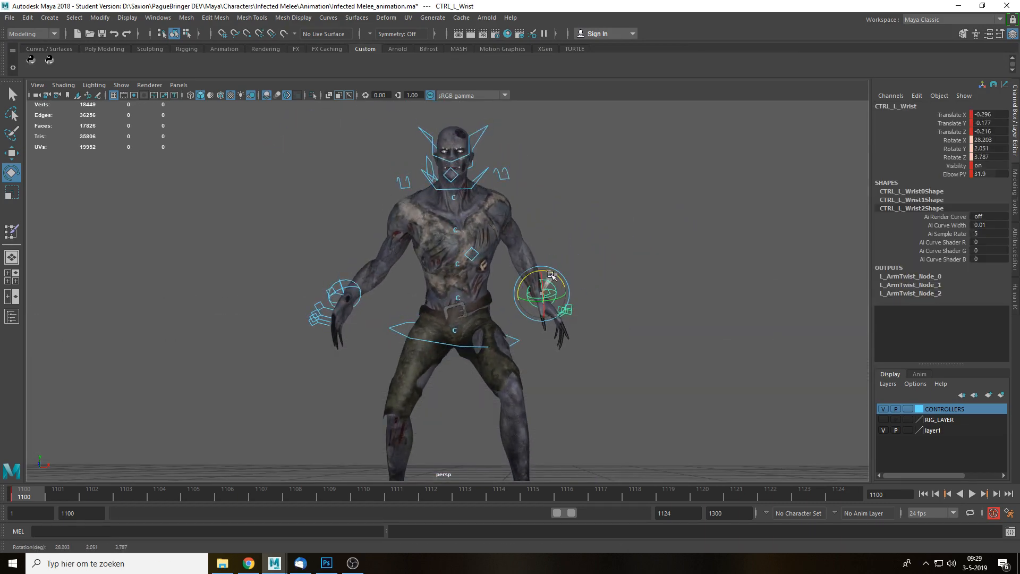
left_click(633, 278)
Restore the black silhouette display by hiding the textures and turning on the use of all lights.
key("a")
key("7")
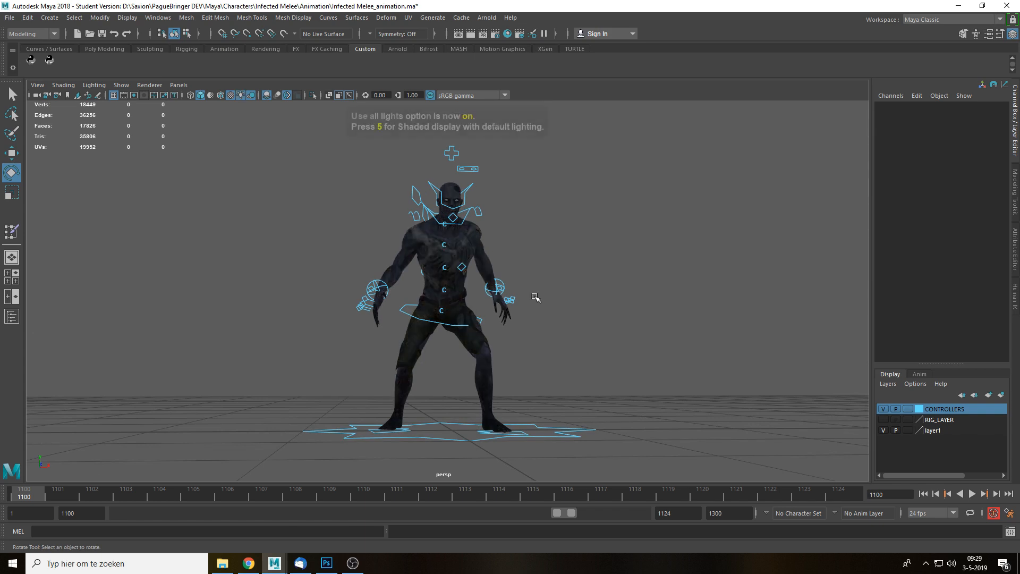
scroll(536, 297, "up", 3)
left_click(241, 95)
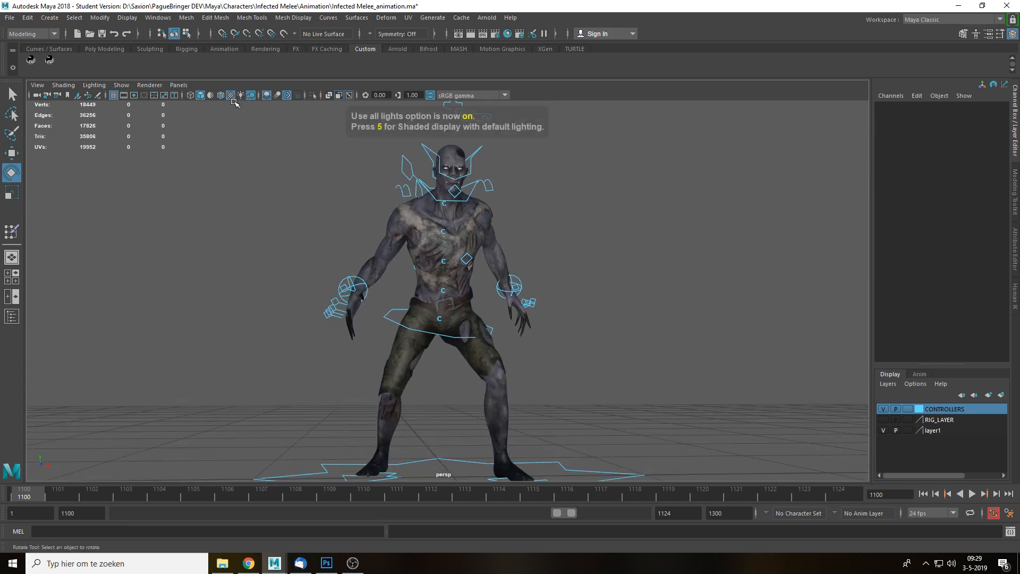
left_click(232, 98)
left_click(243, 96)
left_click_drag(545, 265, 529, 273, "alt")
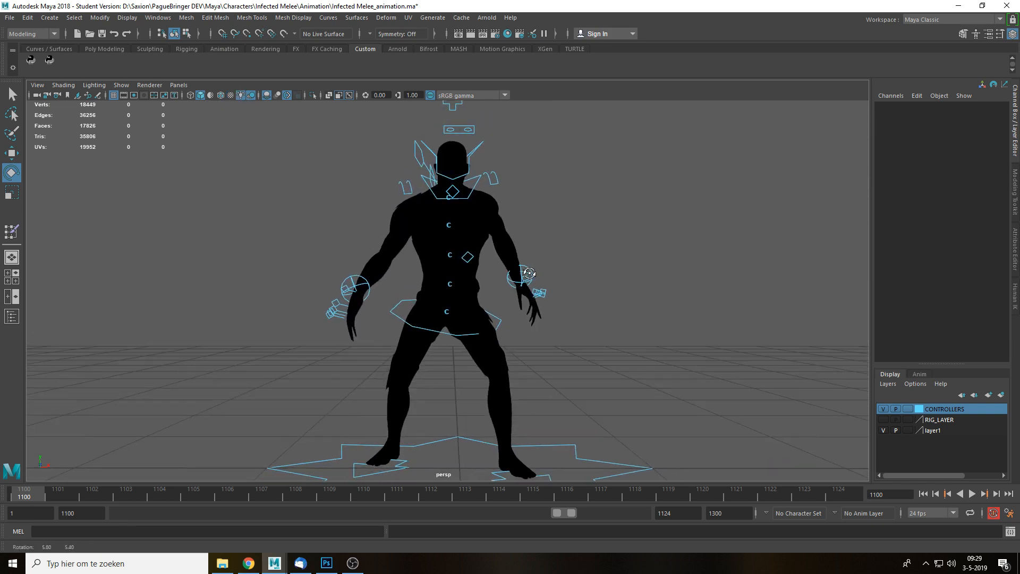
Save the scene with the refined frame 1100 pose.
scroll(545, 273, "down", 2)
scroll(546, 275, "down", 1)
key("q")
key("ctrl+s")
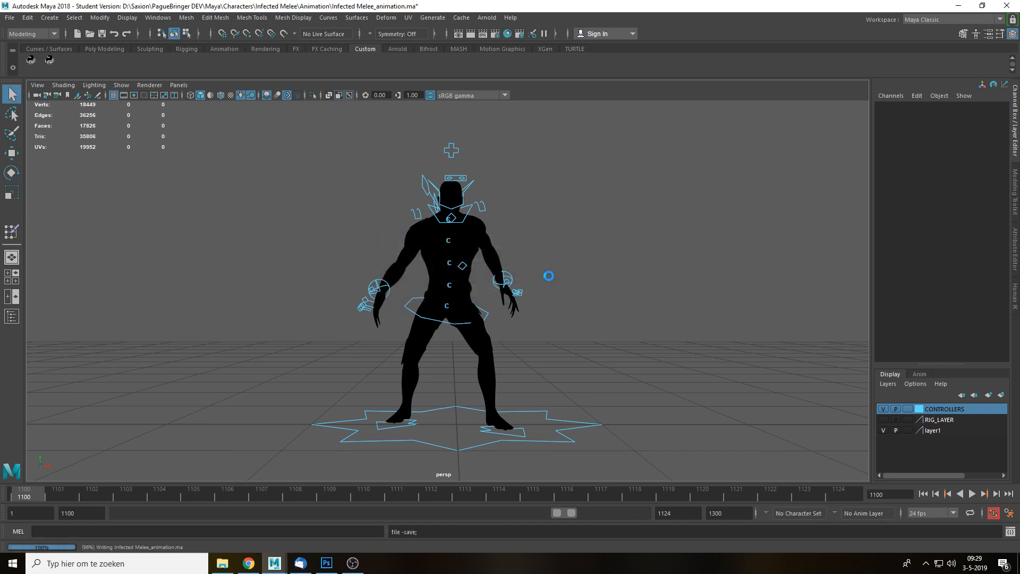
Examine the stance's silhouette from the front and side, checking the pelvis and leg placement.
key("e")
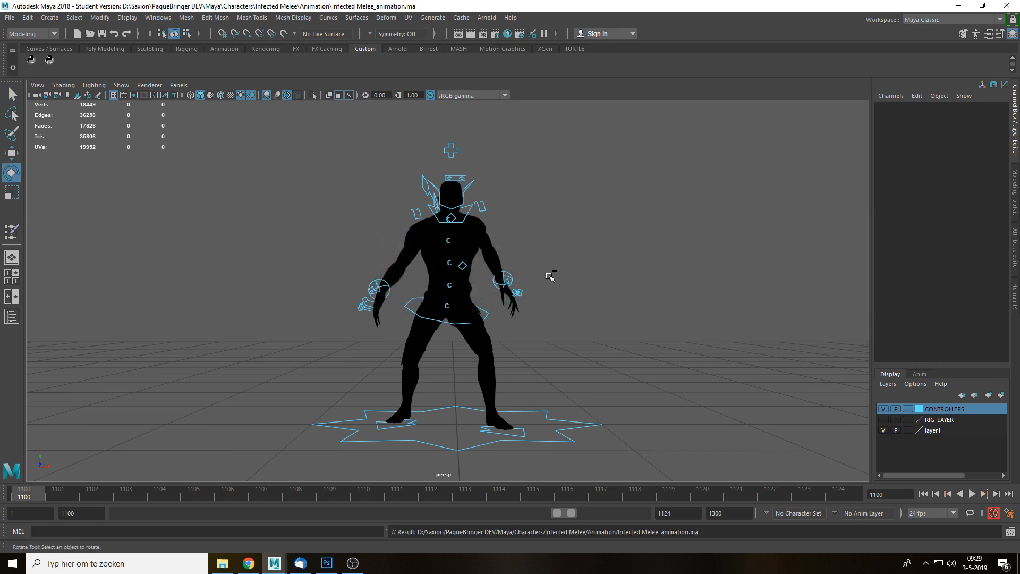
scroll(551, 277, "up", 3)
middle_click_drag(453, 380, 454, 310, "alt")
left_click(451, 298)
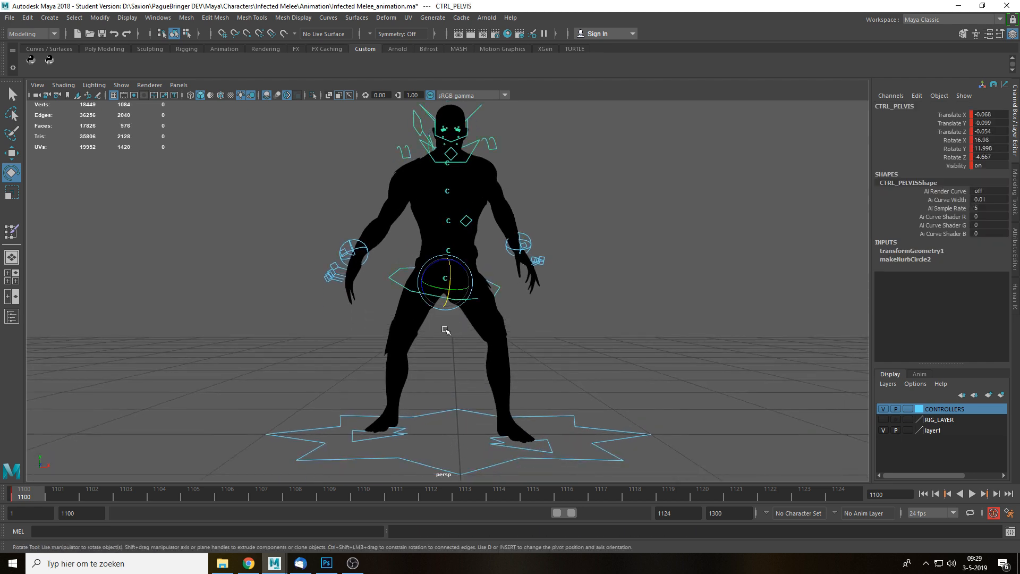
key("w")
left_click(446, 371)
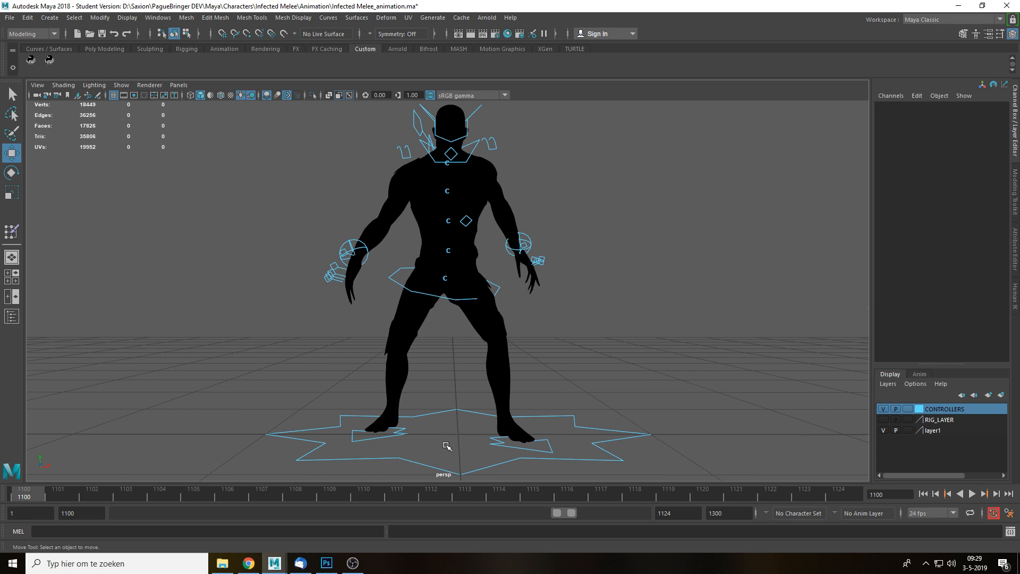
left_click_drag(512, 348, 607, 346, "alt")
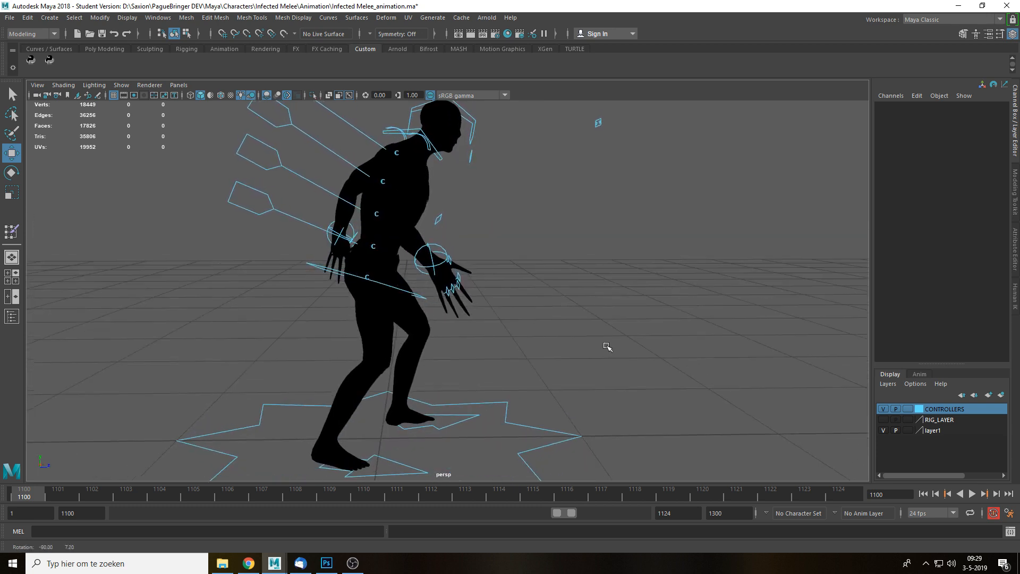
left_click_drag(379, 437, 488, 325, "alt")
scroll(421, 304, "up", 5)
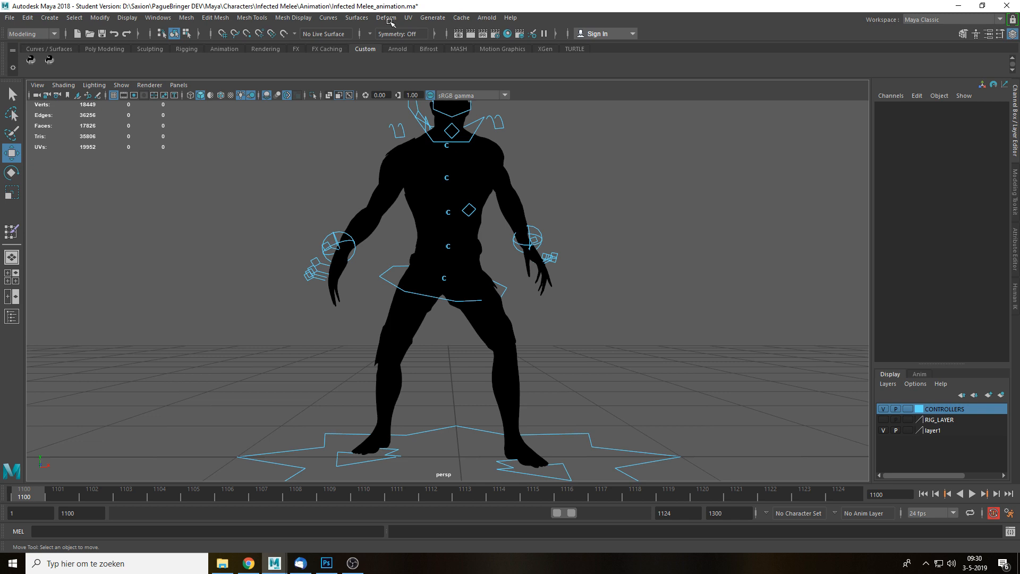
Select all the character's controllers and key the frame 1100 pose at frame 1124, clearing the selection.
left_click(30, 60)
left_click(852, 489)
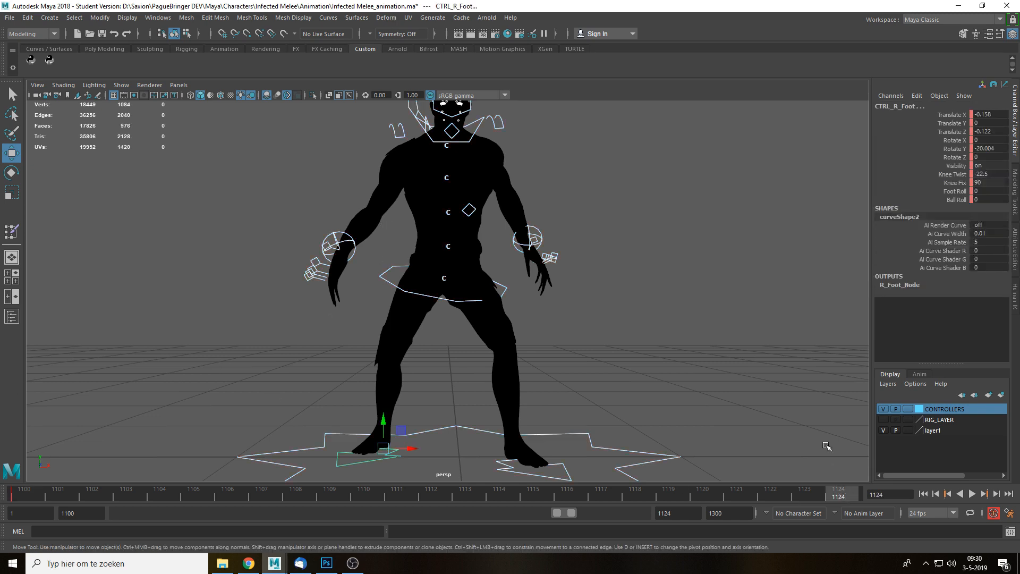
left_click(757, 363)
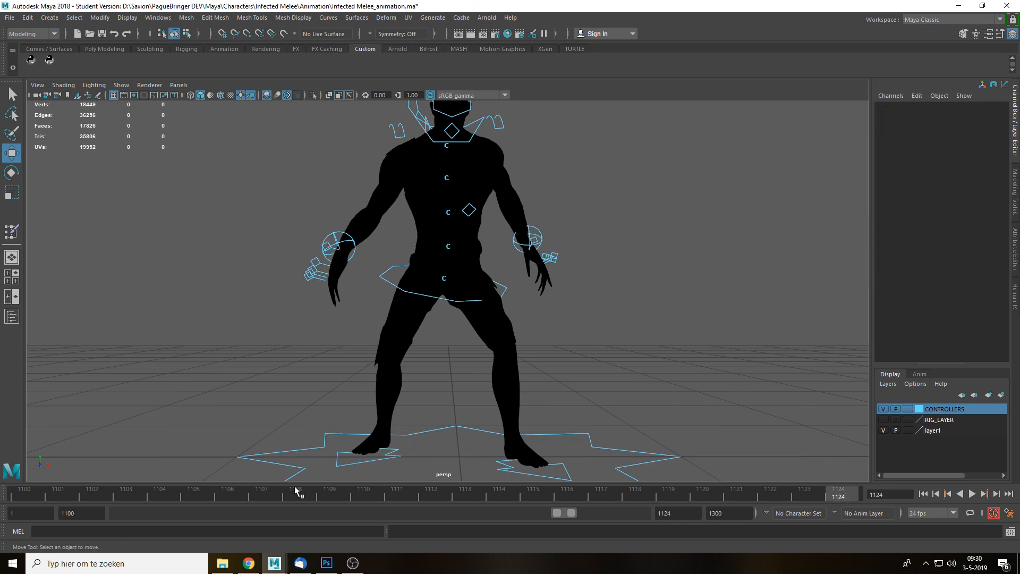
Play back the animation and stop it at frame 1115.
key("alt+v")
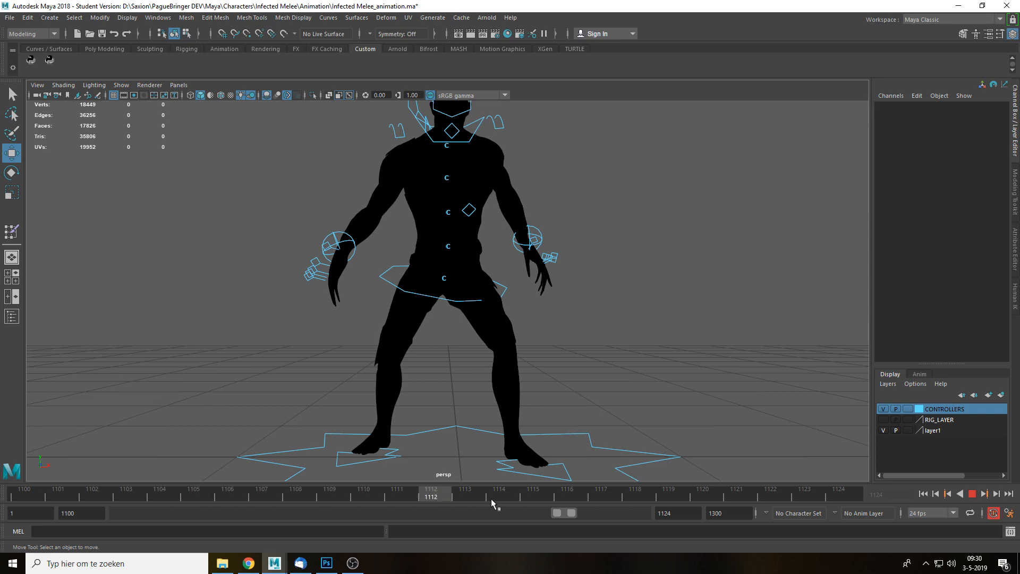
key("alt+v")
left_click_drag(496, 357, 515, 424, "alt")
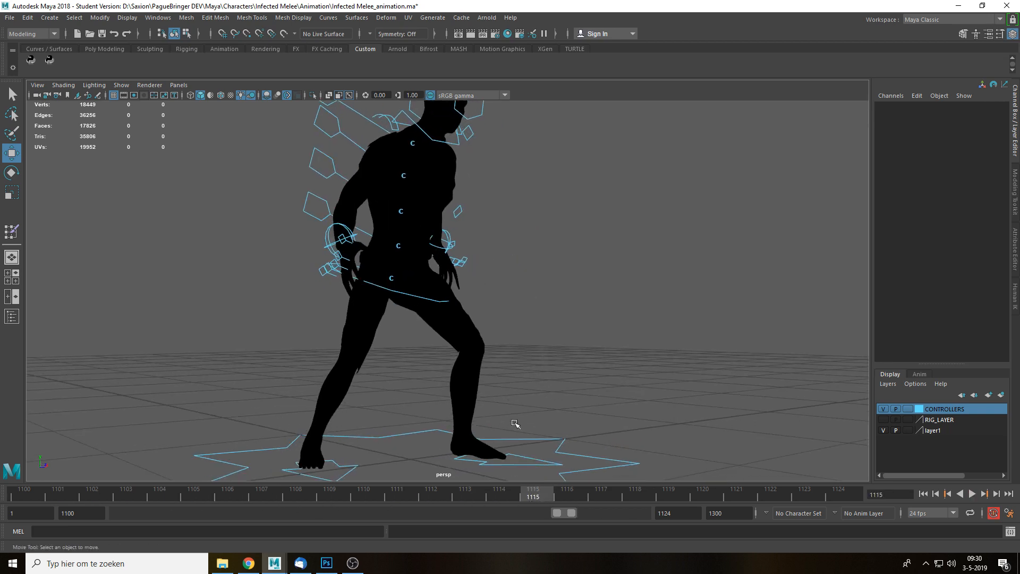
right_click(546, 500)
left_click(578, 472)
At frame 1115, move the right foot controller forward in a side view to about Translate Z 0.487.
left_click_drag(491, 327, 544, 327, "alt")
scroll(505, 341, "down", 2)
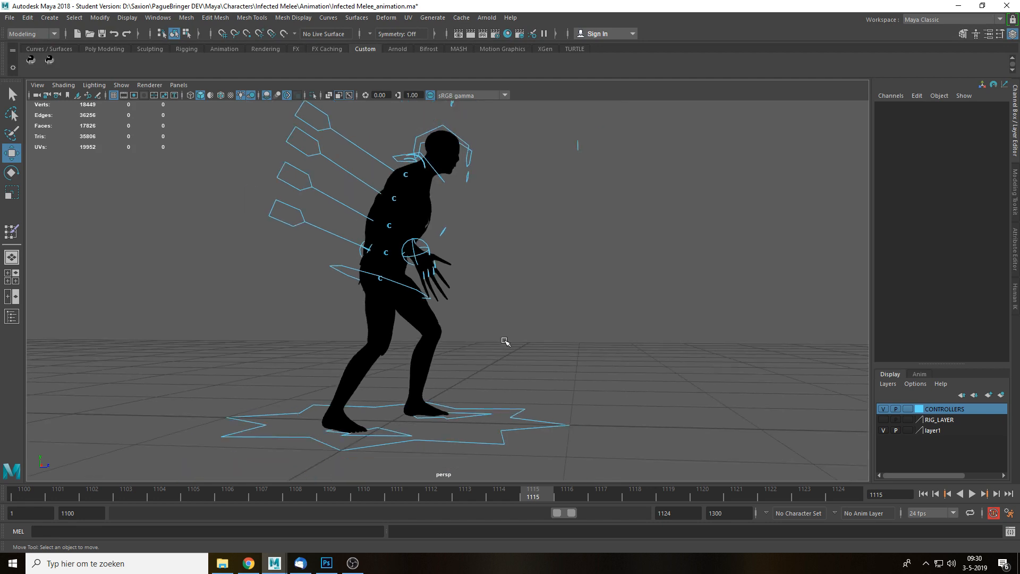
scroll(505, 342, "up", 1)
left_click_drag(494, 312, 476, 339, "alt")
left_click_drag(436, 305, 456, 298, "alt")
left_click(420, 294)
left_click(425, 470)
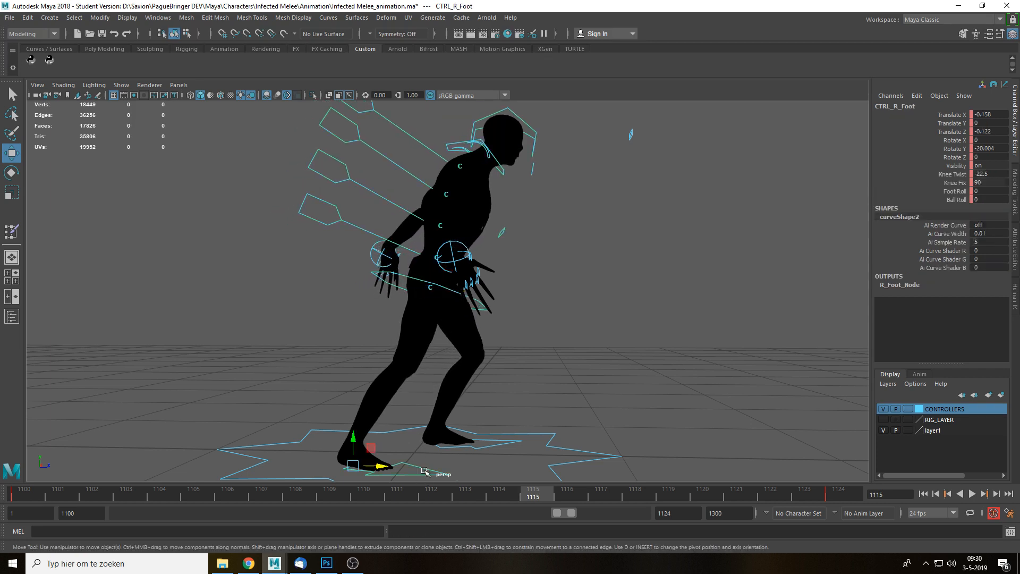
left_click_drag(375, 467, 511, 456)
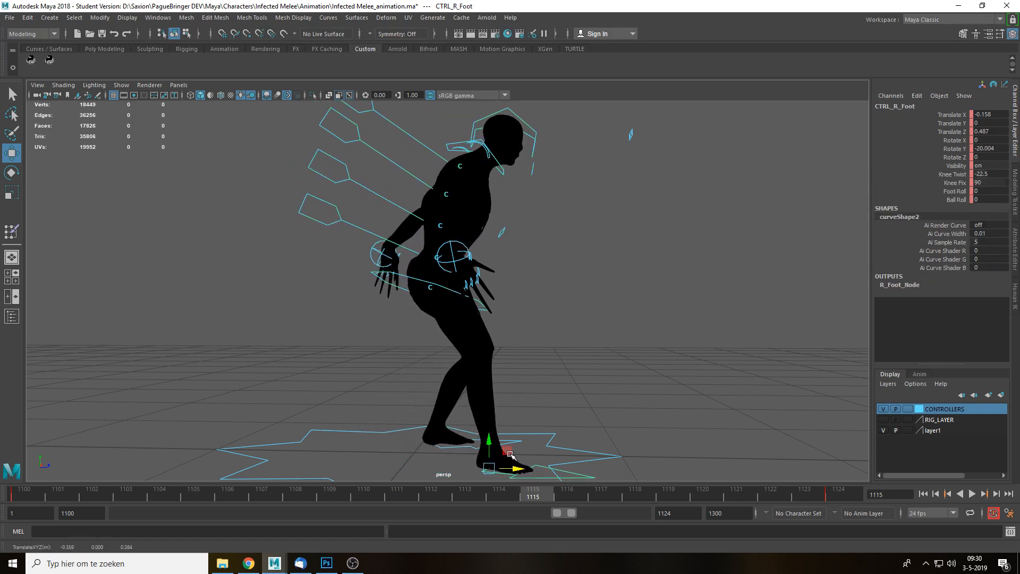
Shift the pelvis controller forward to about Translate Z 0.238 and extend the right foot's step to about Translate Z 0.655.
left_click(448, 286)
left_click_drag(458, 292, 488, 294)
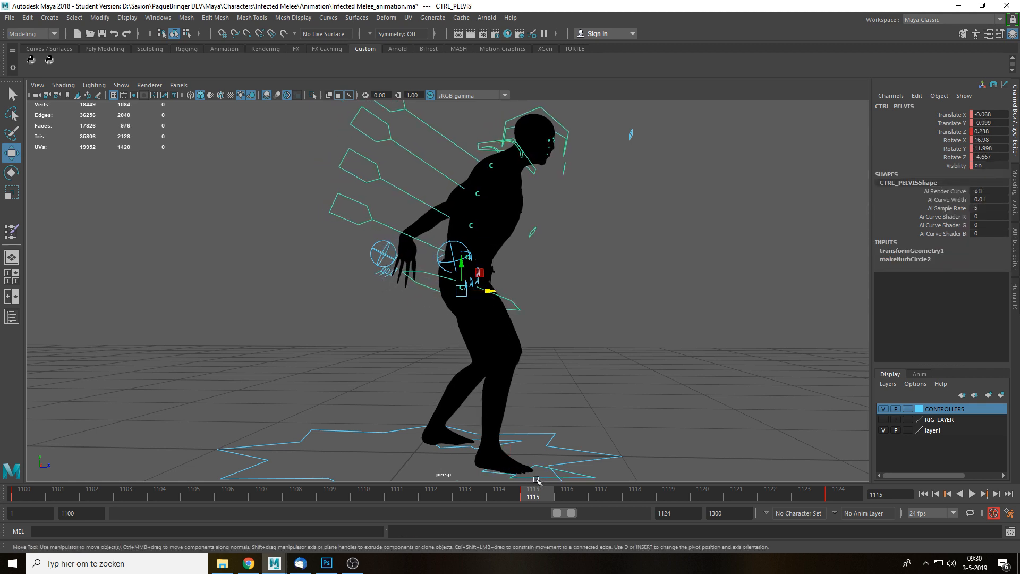
left_click(509, 471)
left_click_drag(512, 470, 548, 468)
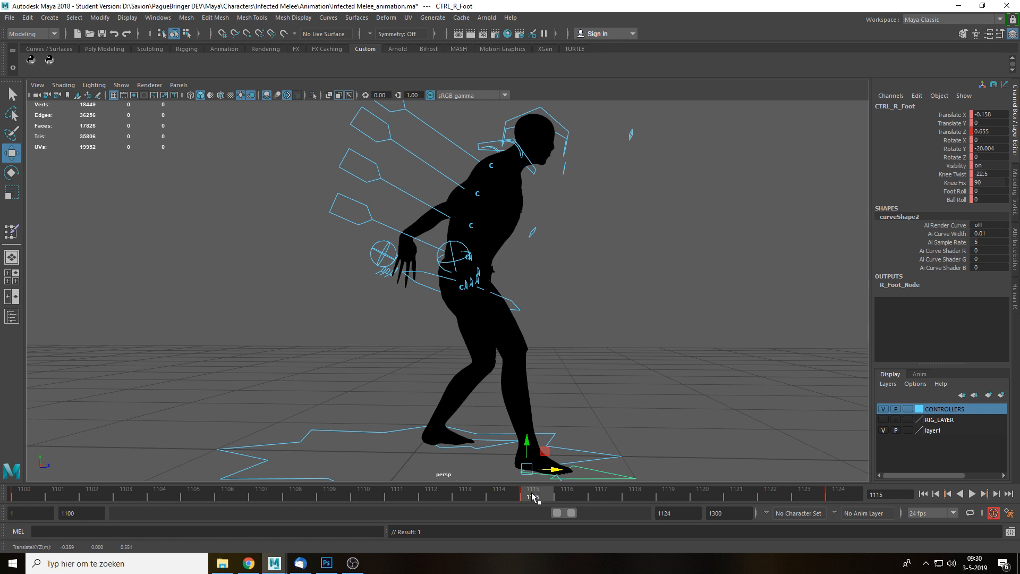
Preview the step's playback, return to frame 1115 and push the pelvis controller forward to about Translate Z 0.44.
key("alt+v")
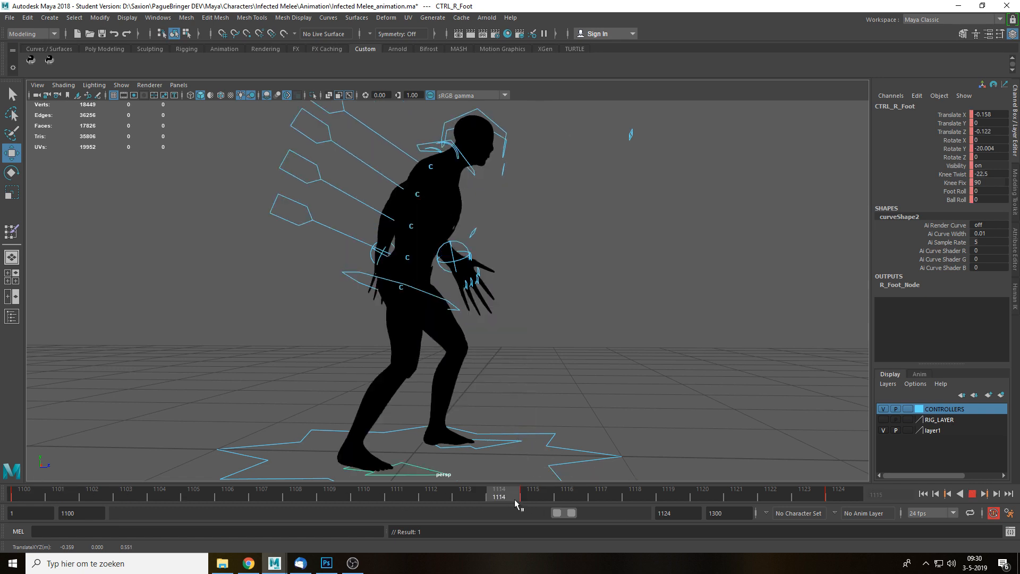
left_click_drag(568, 501, 542, 496)
middle_click_drag(436, 336, 459, 296, "alt")
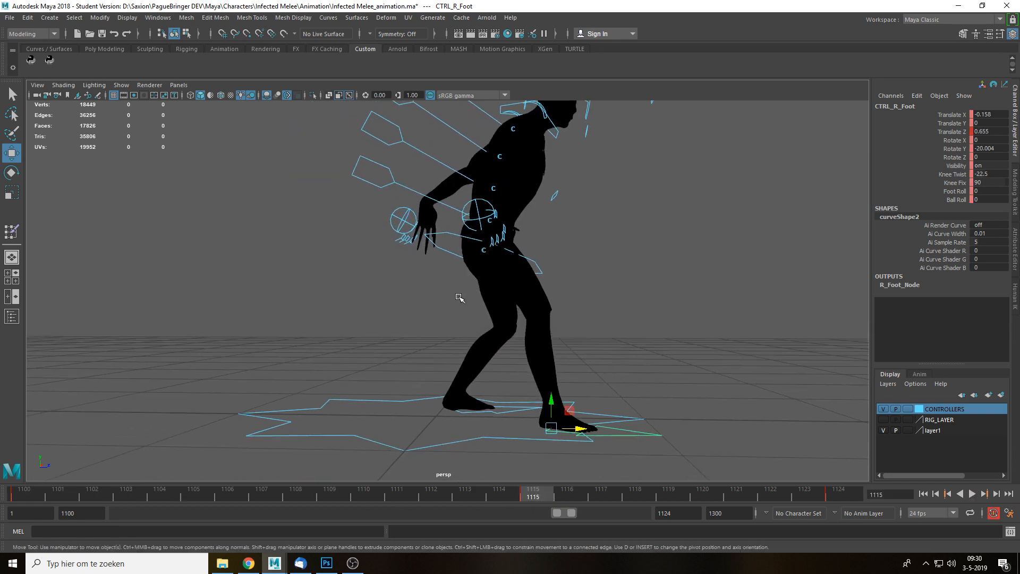
left_click(449, 234)
left_click_drag(514, 254, 556, 253)
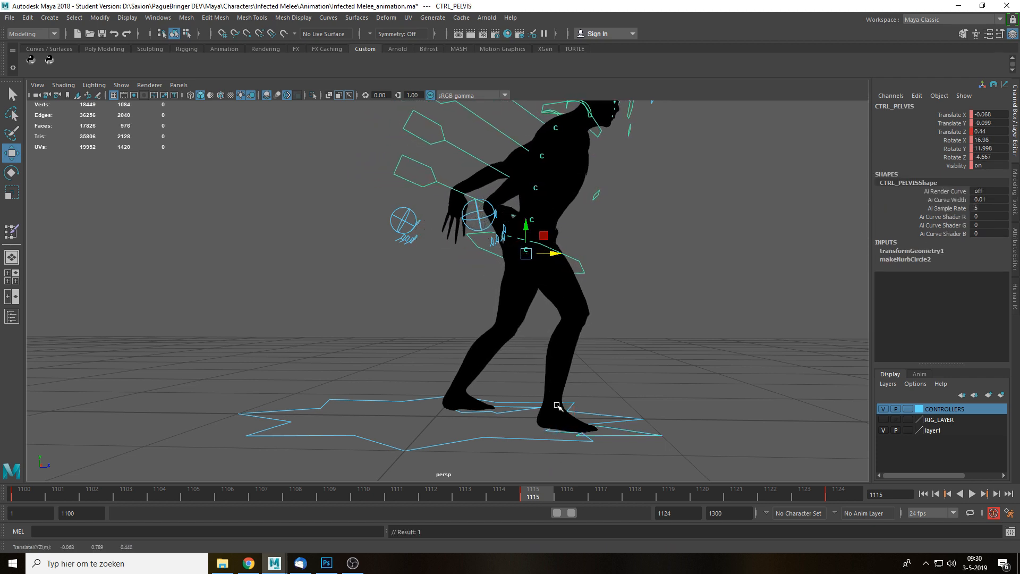
Shift the right foot controller slightly inward in a front view at frame 1115 and clear the selection.
left_click_drag(557, 406, 516, 374, "alt")
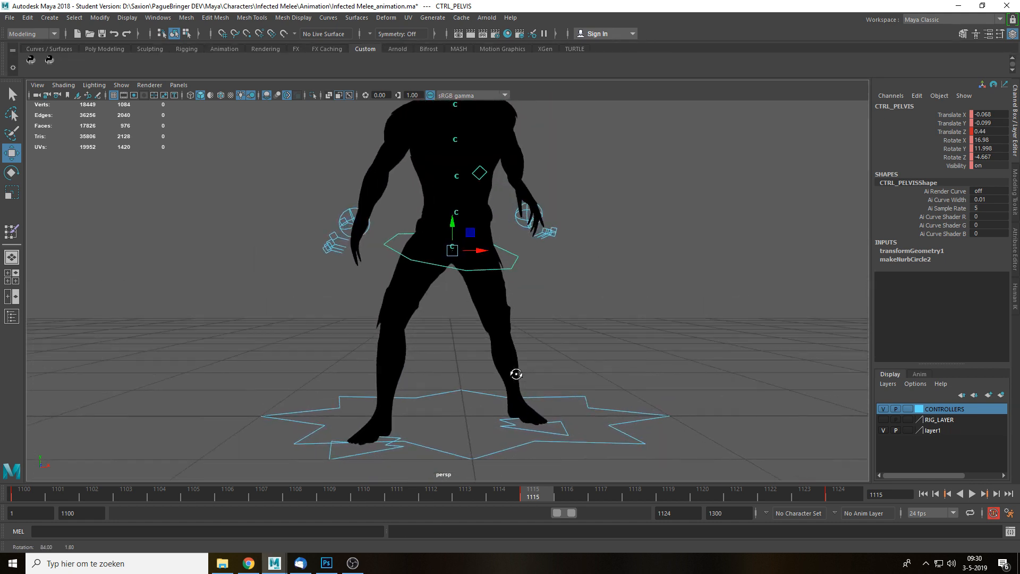
left_click(396, 446)
mouse_move(409, 437)
left_mouse_down()
mouse_move(431, 437)
mouse_move(420, 442)
left_mouse_up()
key("e")
scroll(502, 396, "down", 3)
left_click(585, 317)
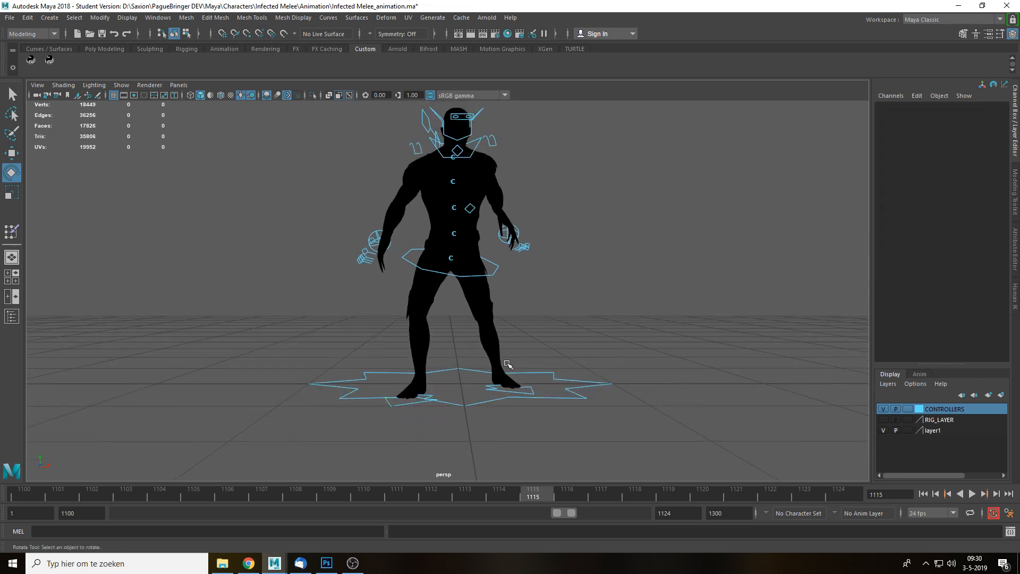
Play back the attack and return to its first frame to review the forward step from the front.
key("alt+v")
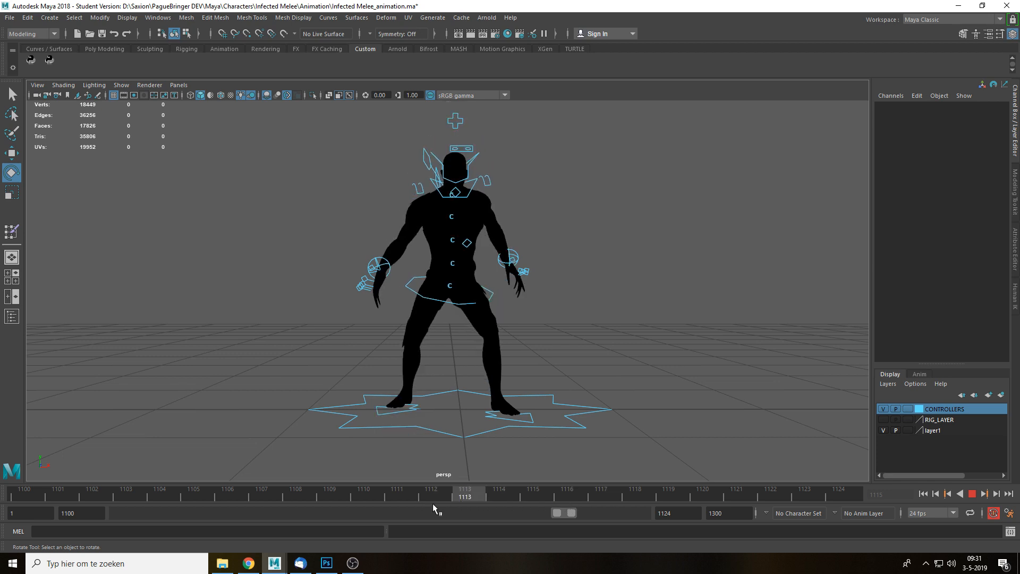
left_click_drag(493, 501, 26, 496)
key("alt+v")
key("alt+v")
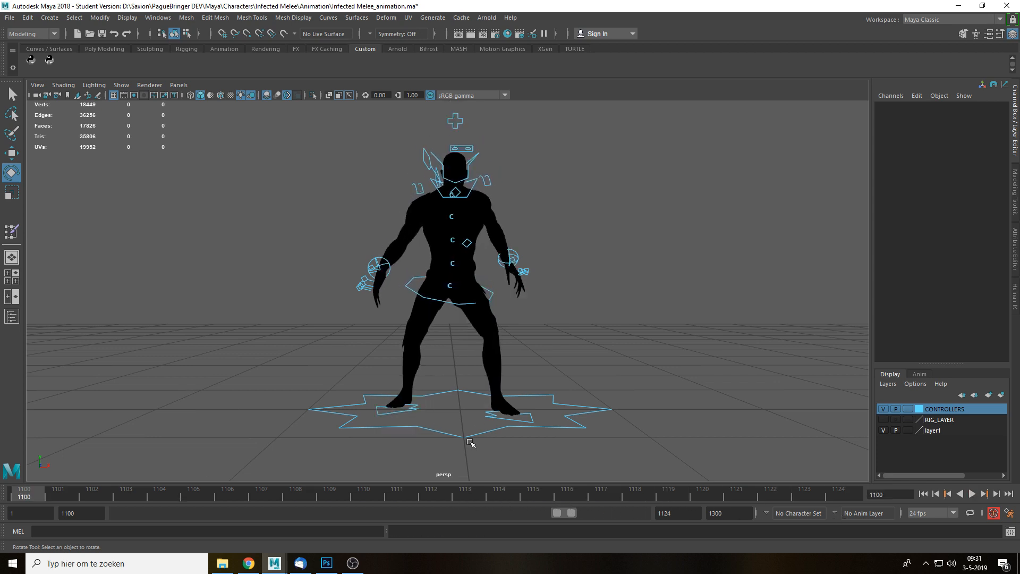
Inspect the right foot's step at frame 1115 from the side and scrub back through the attack to frame 1101.
left_click(521, 497)
left_click_drag(492, 371, 410, 426, "alt")
left_click(437, 451)
scroll(457, 441, "up", 5)
key("w")
left_click_drag(585, 307, 678, 303, "alt")
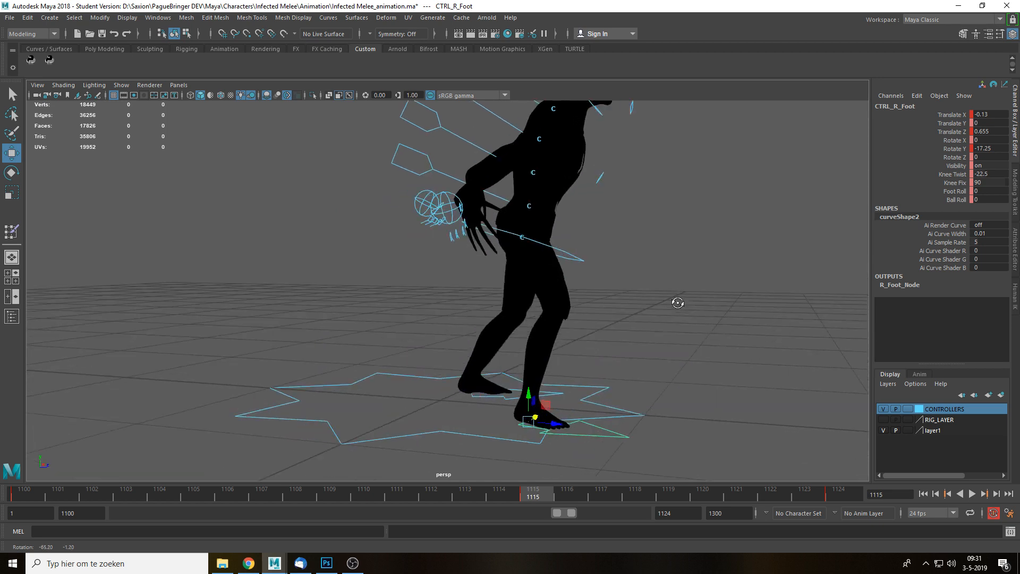
left_click_drag(441, 240, 410, 326, "alt")
left_click(622, 339)
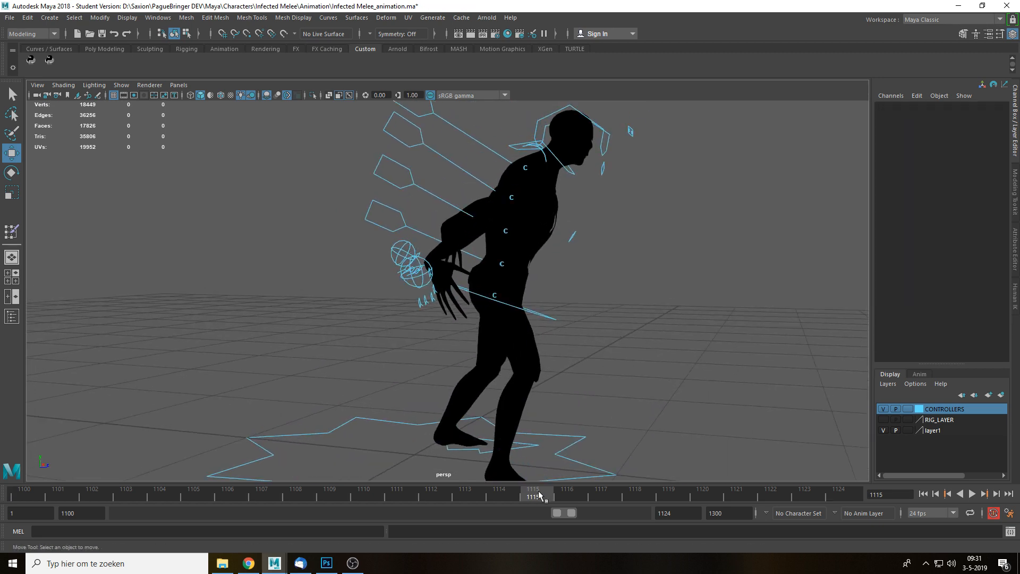
mouse_move(539, 496)
left_mouse_down()
mouse_move(7, 492)
mouse_move(575, 514)
mouse_move(281, 499)
mouse_move(569, 496)
mouse_move(298, 493)
left_mouse_up()
mouse_move(375, 489)
left_mouse_down()
mouse_move(540, 494)
mouse_move(58, 491)
left_mouse_up()
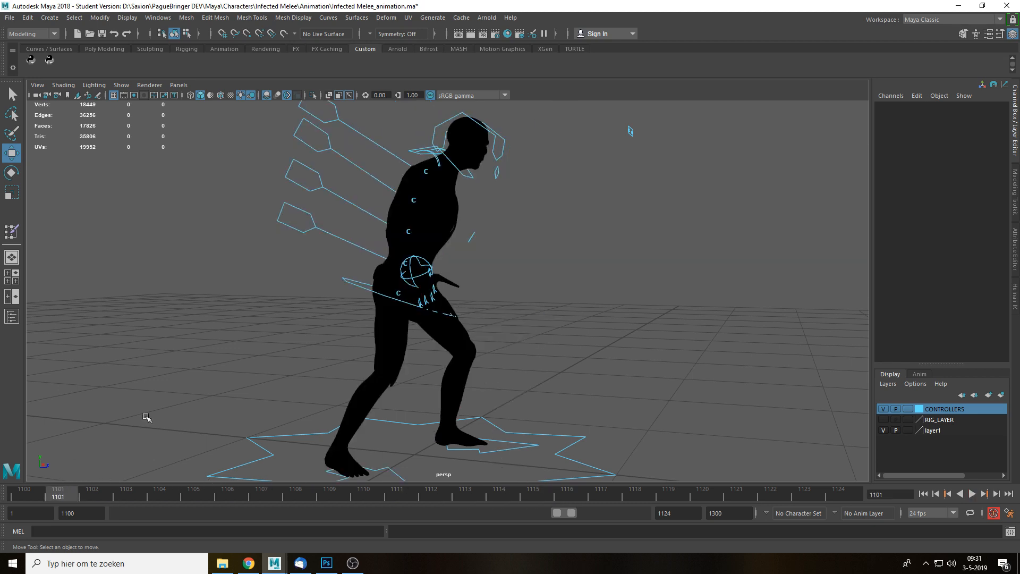
At frame 1115, move the right wrist controller forward to about Translate Z 1.097 so the arm reaches out ahead of the body.
left_click(427, 259)
left_click_drag(569, 499, 537, 494)
left_click_drag(494, 254, 419, 248)
left_click_drag(466, 361, 632, 207, "alt")
Rotate the right wrist controller to about Rotate X -40.156, Y 44.302 and Z 25.963.
key("e")
left_click_drag(702, 277, 617, 277, "alt")
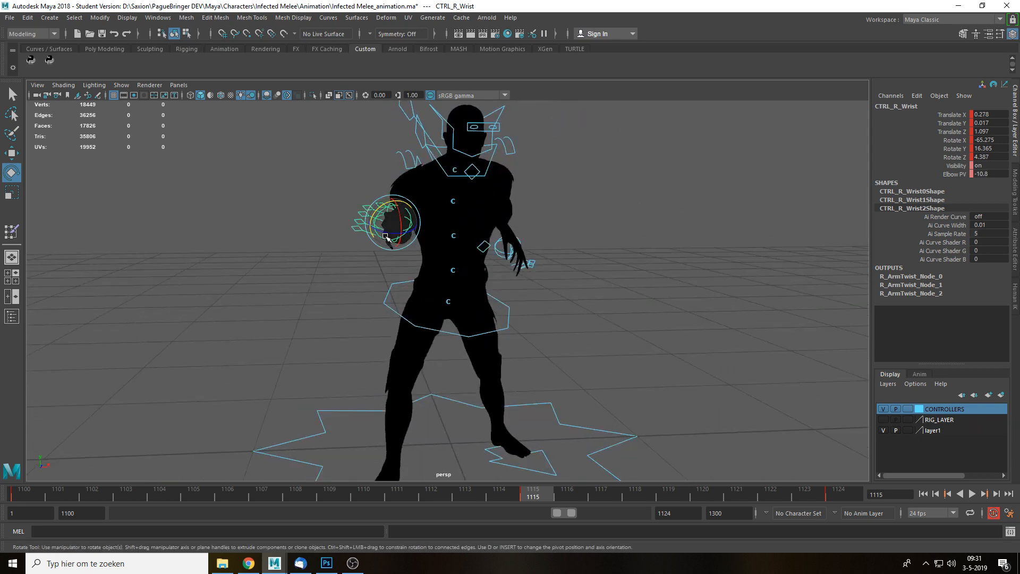
left_click_drag(388, 223, 394, 214)
left_click_drag(394, 214, 410, 223)
left_click_drag(542, 286, 573, 287, "alt")
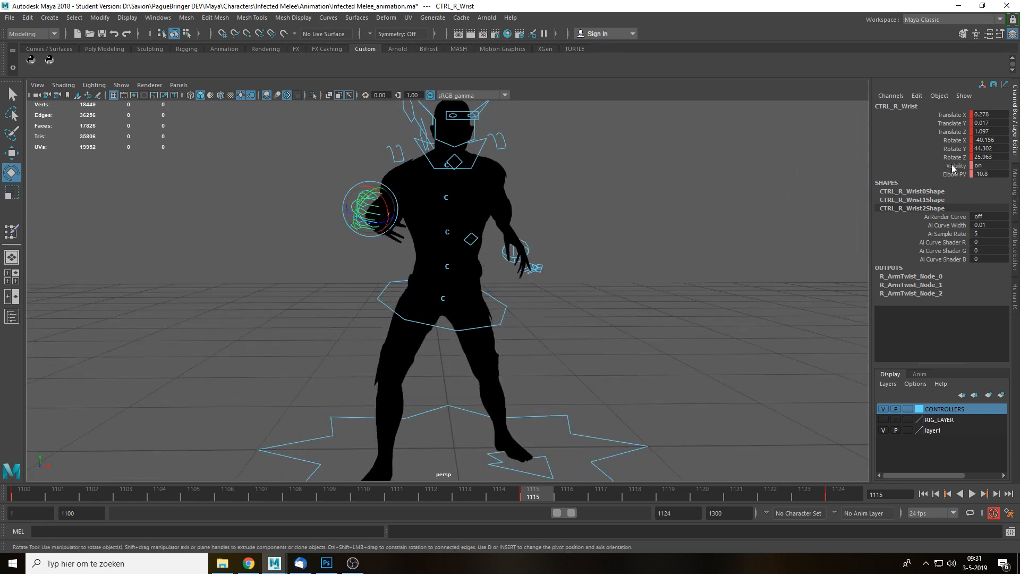
Set the right wrist controller's Elbow PV to about -77, clear the selection and check the arm from the side and front.
left_click(952, 174)
middle_click_drag(470, 285, 214, 265)
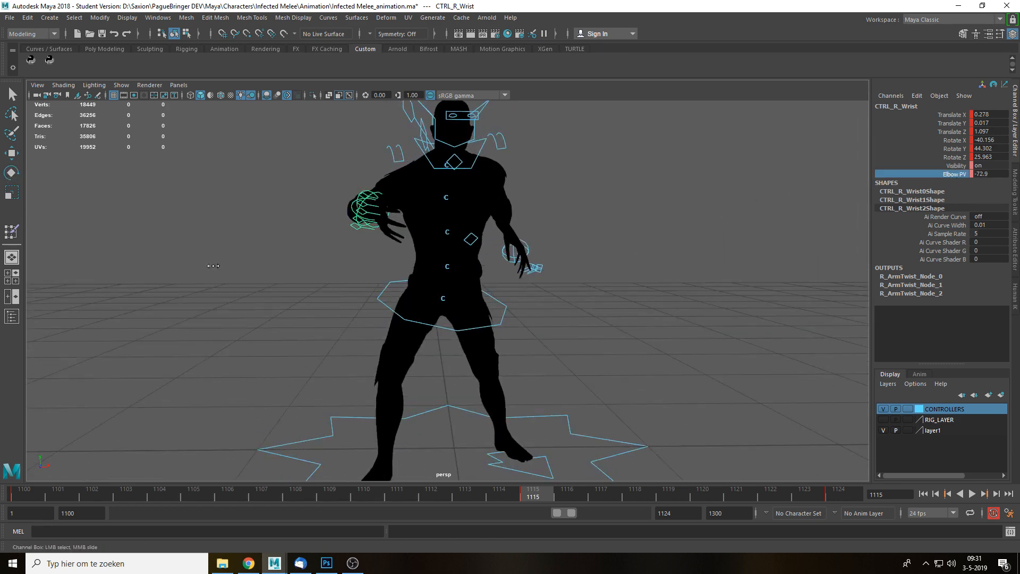
left_click_drag(239, 256, 538, 292, "alt")
left_click(539, 292)
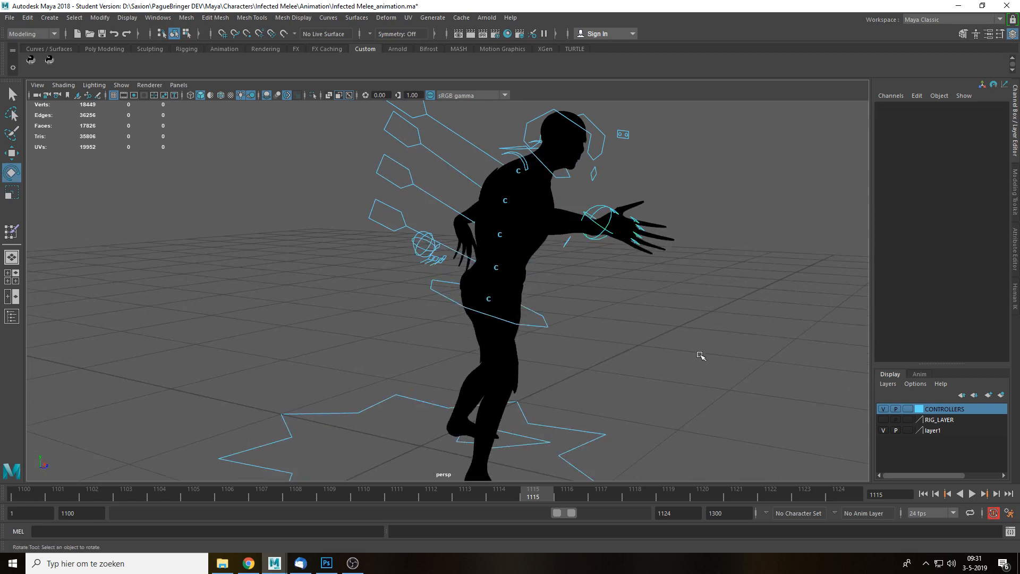
left_click_drag(701, 356, 542, 358, "alt")
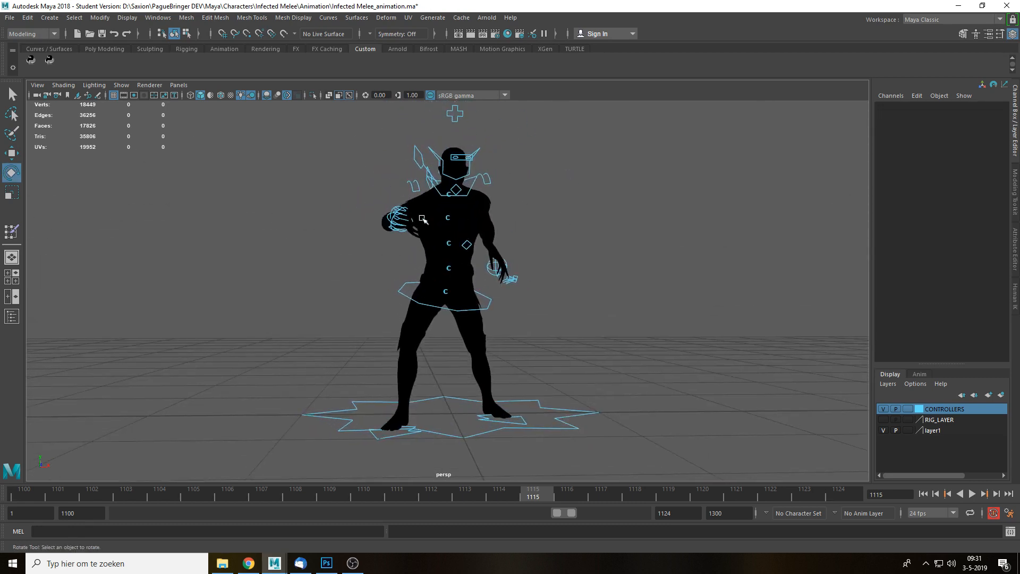
scroll(495, 341, "down", 1)
left_click_drag(484, 316, 478, 318, "alt")
scroll(452, 292, "up", 3)
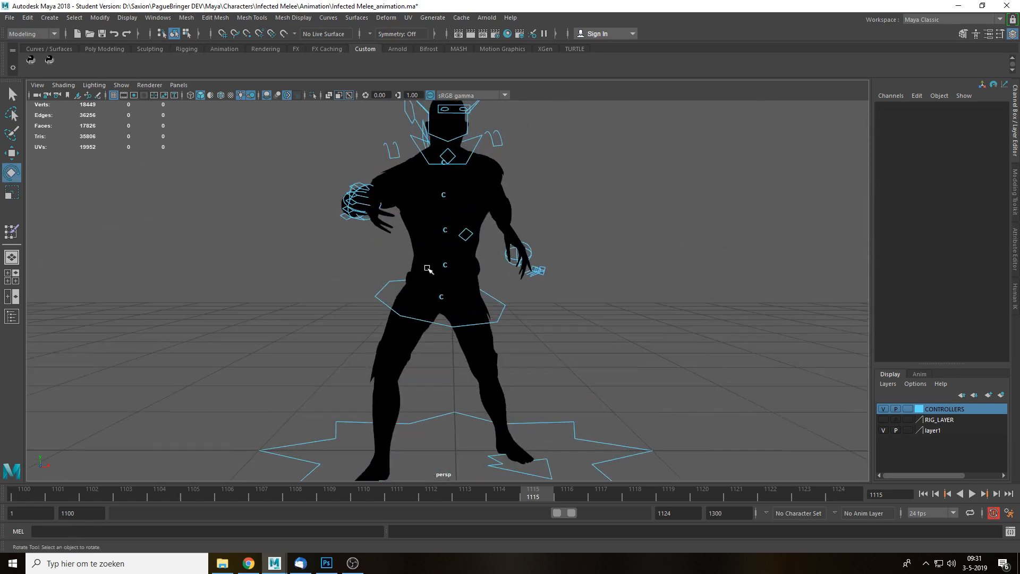
Lower the right wrist controller to about Translate Y -0.077 and pull it back to about Translate Z 1.054.
key("q")
left_click(366, 186)
left_click_drag(365, 186, 700, 258, "alt")
key("w")
left_click_drag(658, 190, 592, 303)
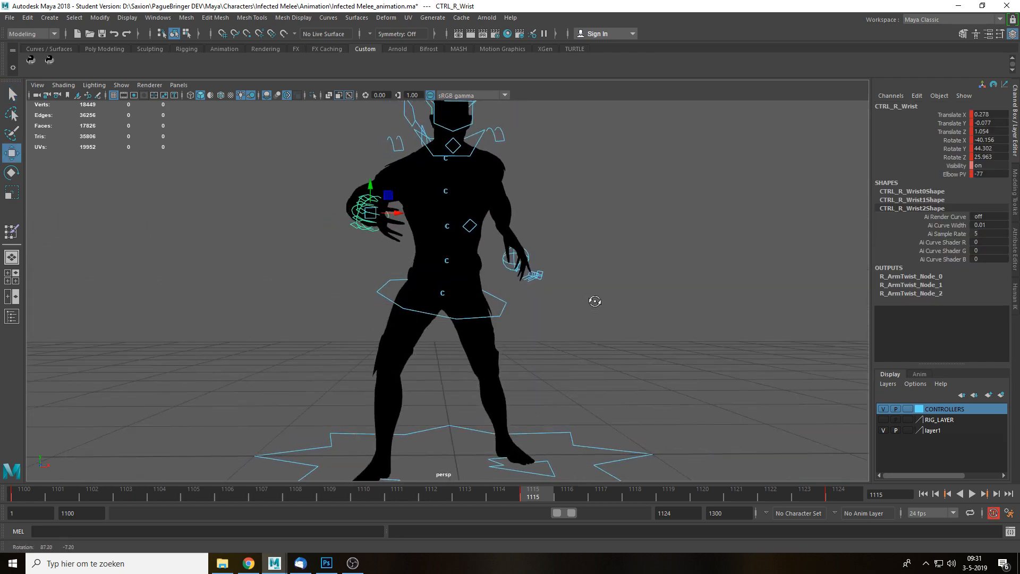
middle_click_drag(452, 264, 445, 309, "alt")
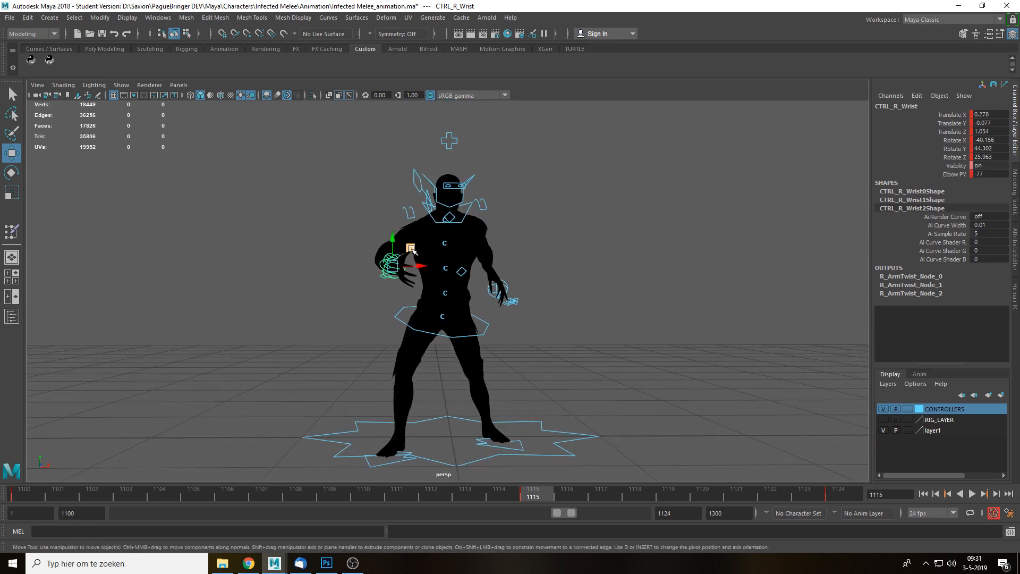
Try raising the right wrist controller to about Translate Y 0.218 and Translate Z 1.127, and undo the move.
left_click_drag(410, 247, 412, 195)
left_click_drag(499, 239, 617, 236, "alt")
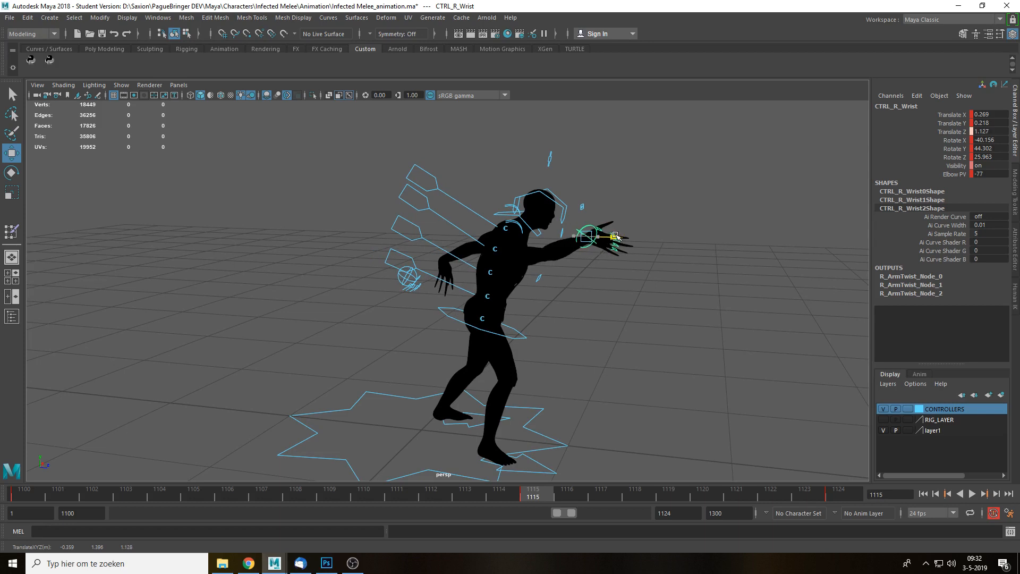
key("ctrl+z")
key("ctrl+z")
key("ctrl+z")
key("ctrl+z")
key("ctrl+z")
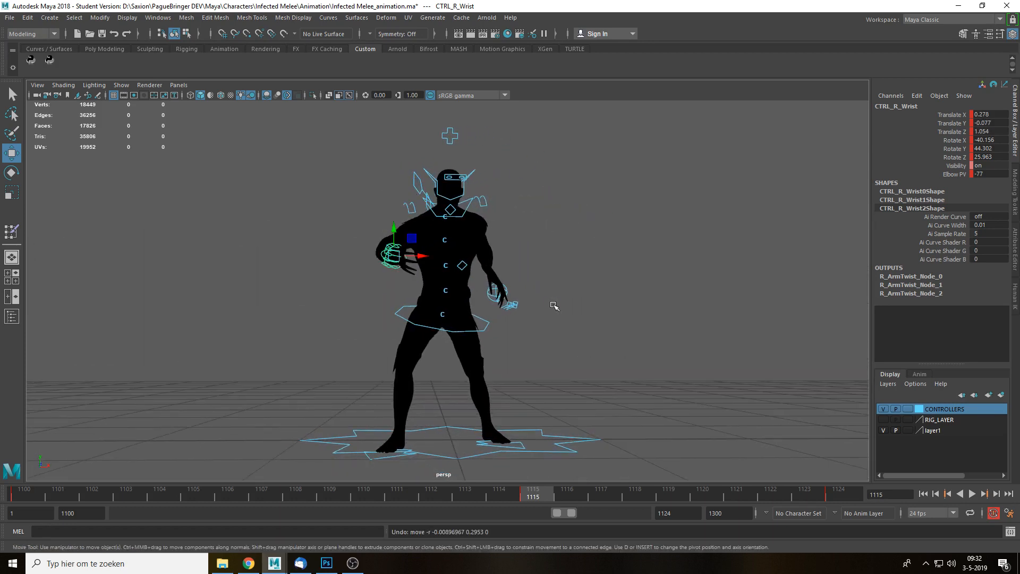
Nudge the right wrist controller inward and down to about Translate X 0.297 and Translate Y -0.106.
scroll(478, 303, "up", 2)
left_click_drag(407, 233, 413, 240)
left_click_drag(605, 277, 535, 277, "alt")
Bring the left wrist controller forward from behind the body to beside the hip at frame 1115, and clear the selection.
left_click(541, 284)
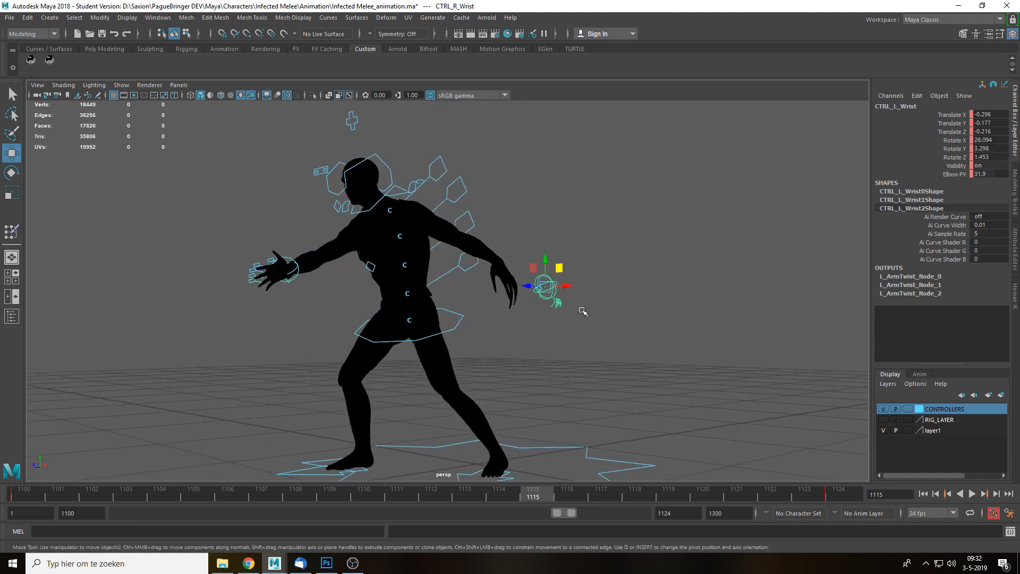
left_click_drag(583, 309, 556, 319, "alt")
left_click_drag(516, 289, 427, 271)
left_click(559, 339)
middle_click_drag(483, 438, 514, 398, "alt")
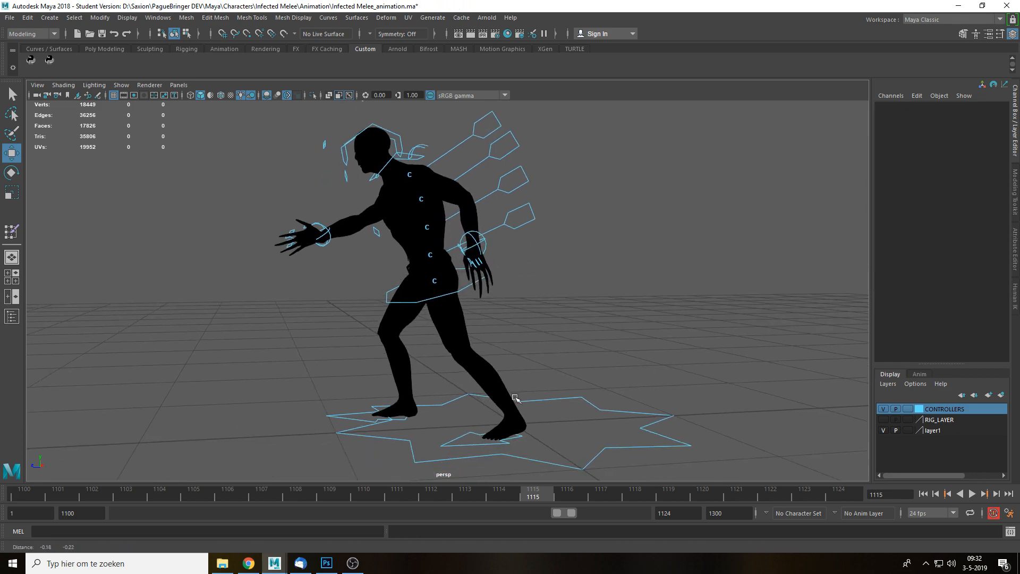
left_click_drag(516, 398, 632, 337, "alt")
Play back the attack and scrub from its first frame to frame 1118 to review the arm motion.
key("alt+v")
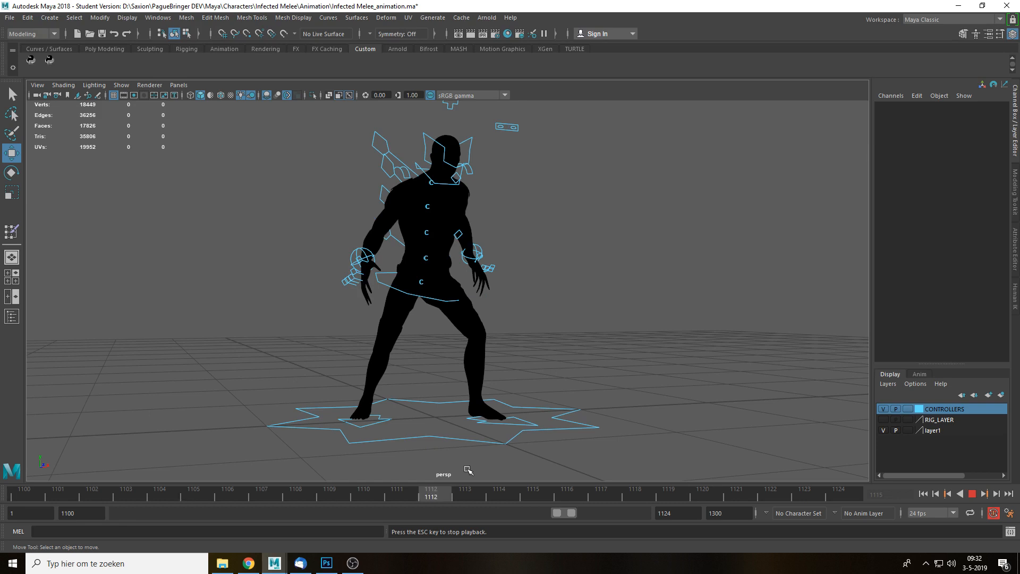
key("Escape")
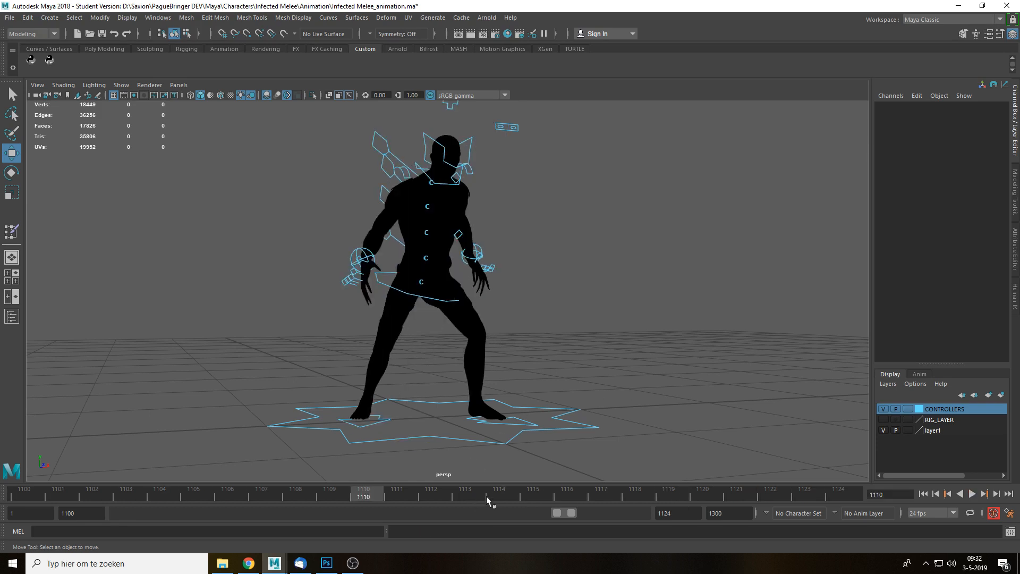
left_click_drag(95, 492, 44, 490)
left_click_drag(424, 499, 643, 499)
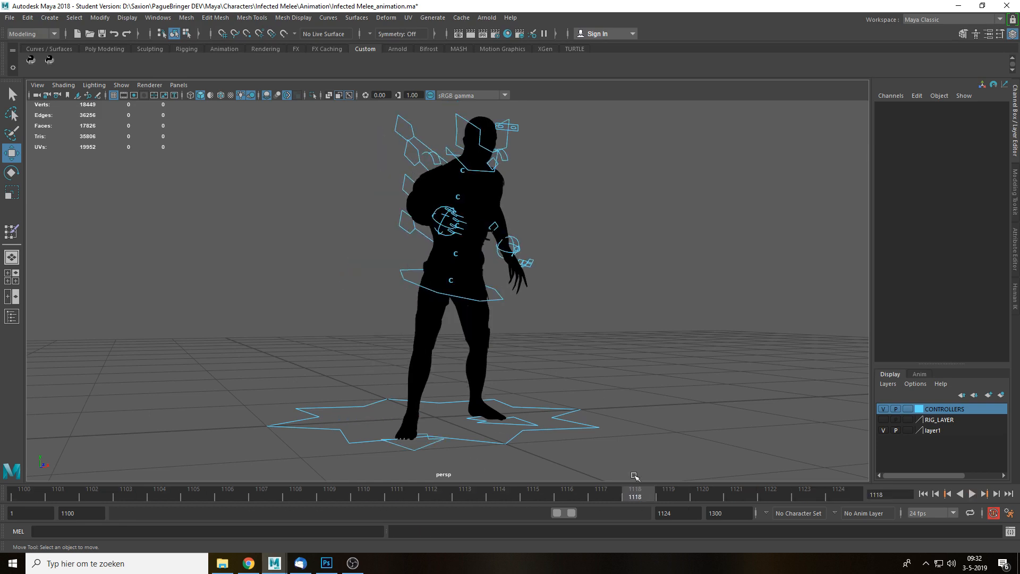
Select the right wrist controller and turn off scene lighting in the viewport to show the character with default shading.
left_click_drag(665, 340, 595, 264, "alt")
left_click(577, 245)
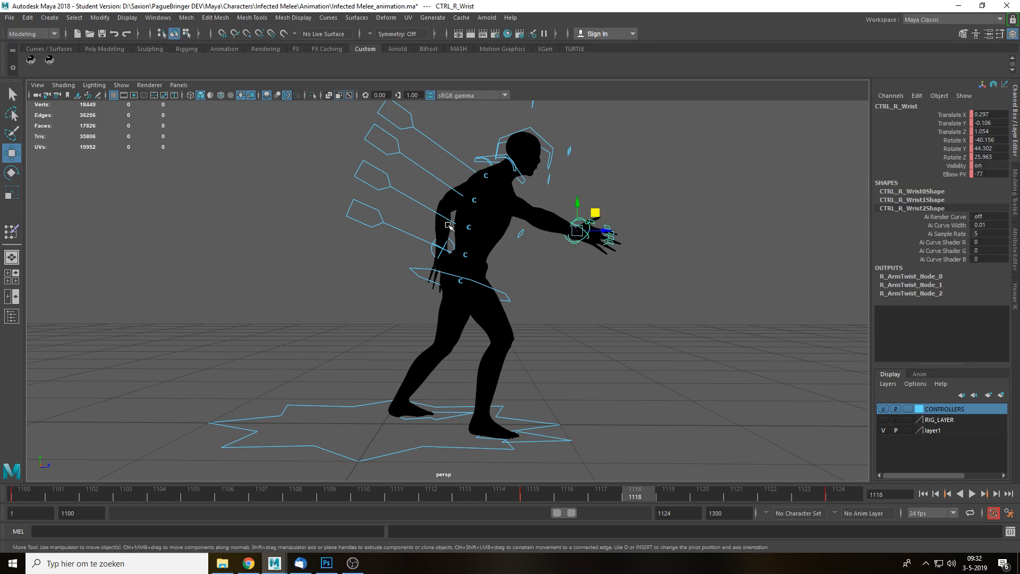
left_click(242, 95)
left_click_drag(574, 269, 457, 267, "alt")
scroll(454, 274, "up", 3)
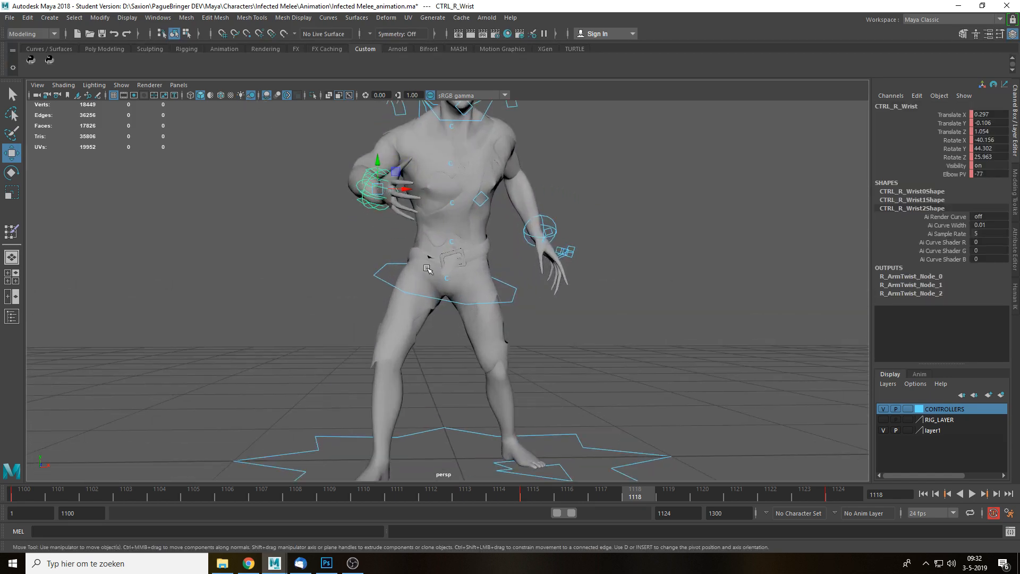
scroll(428, 269, "down", 3)
At frame 1115, rotate the right wrist controller to about -56.108, 31.618, 14.335 and move it to about Translate X 0.35, Y 0.032, Z 1.07.
left_click(533, 496)
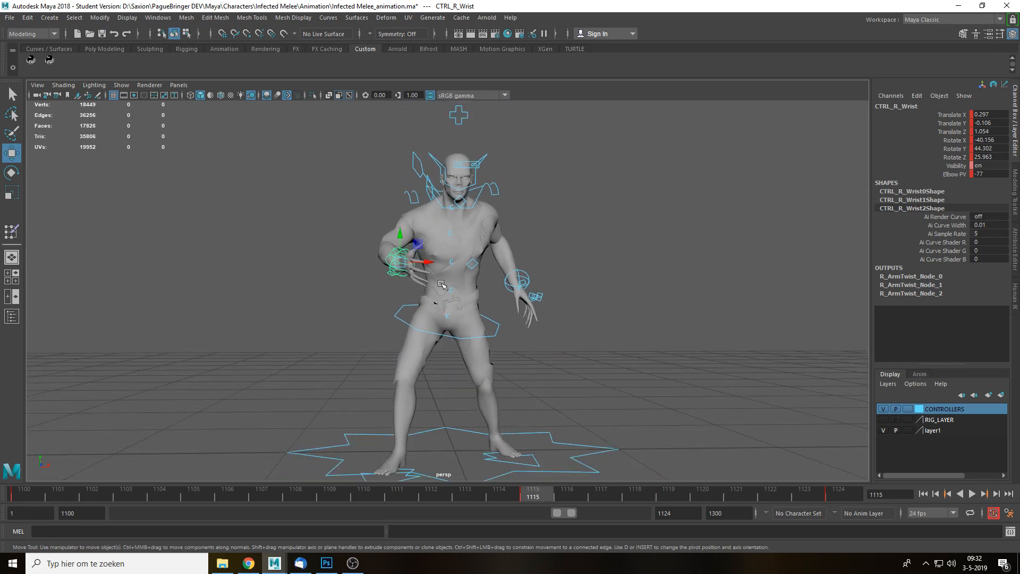
left_click_drag(422, 246, 390, 250)
key("e")
key("w")
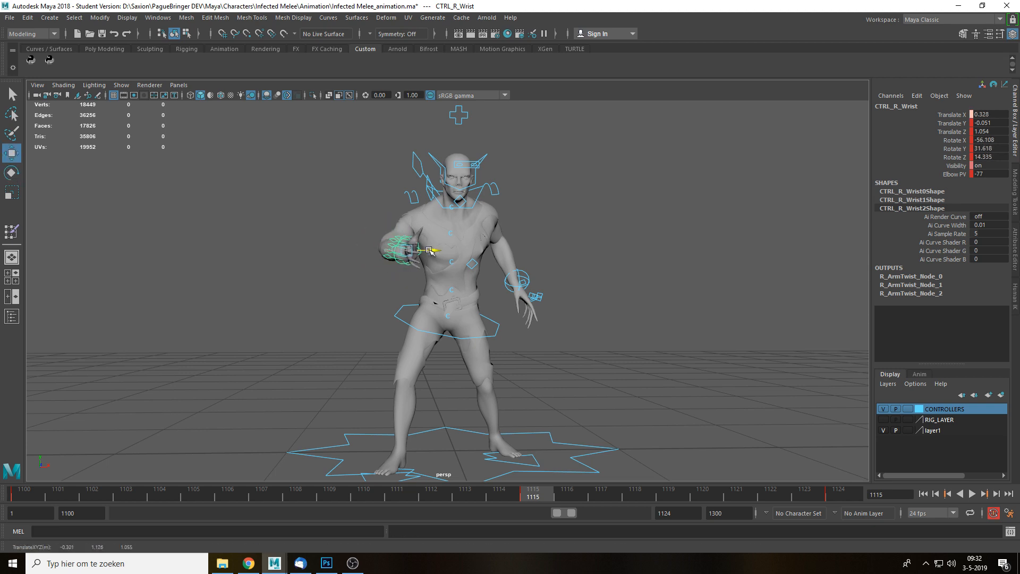
left_click_drag(495, 273, 603, 275, "alt")
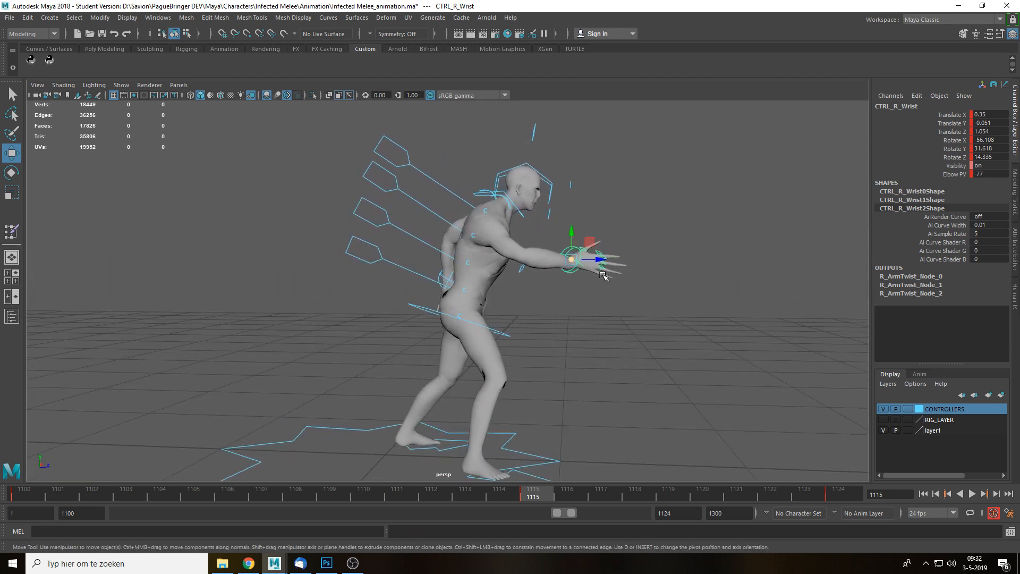
mouse_move(589, 241)
left_mouse_down()
mouse_move(586, 252)
mouse_move(590, 230)
left_mouse_up()
left_click_drag(592, 229, 592, 227)
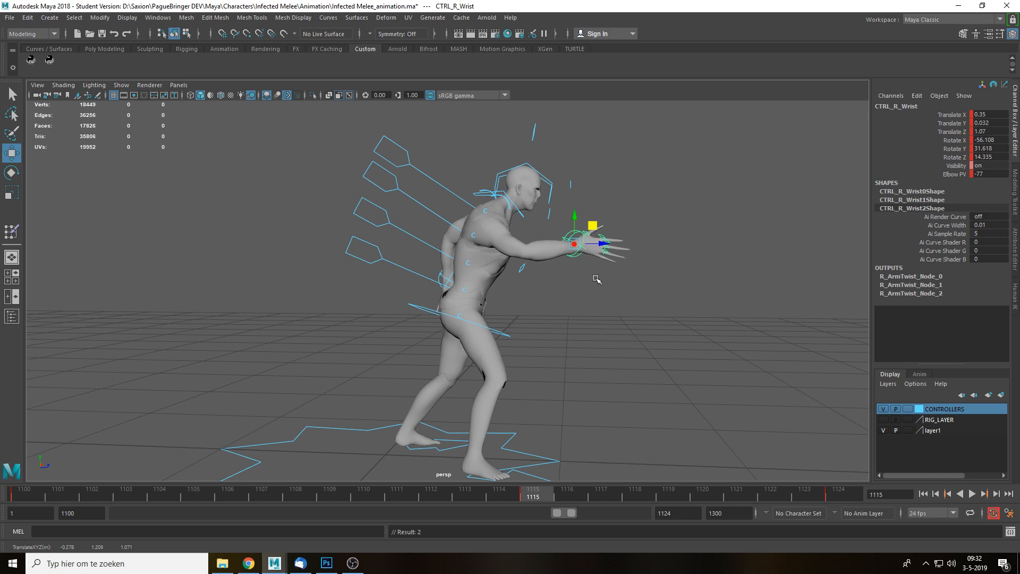
Try rotating the right wrist controller further in a front view at frame 1115, and undo the rotation.
left_click_drag(597, 278, 484, 276, "alt")
scroll(408, 214, "up", 3)
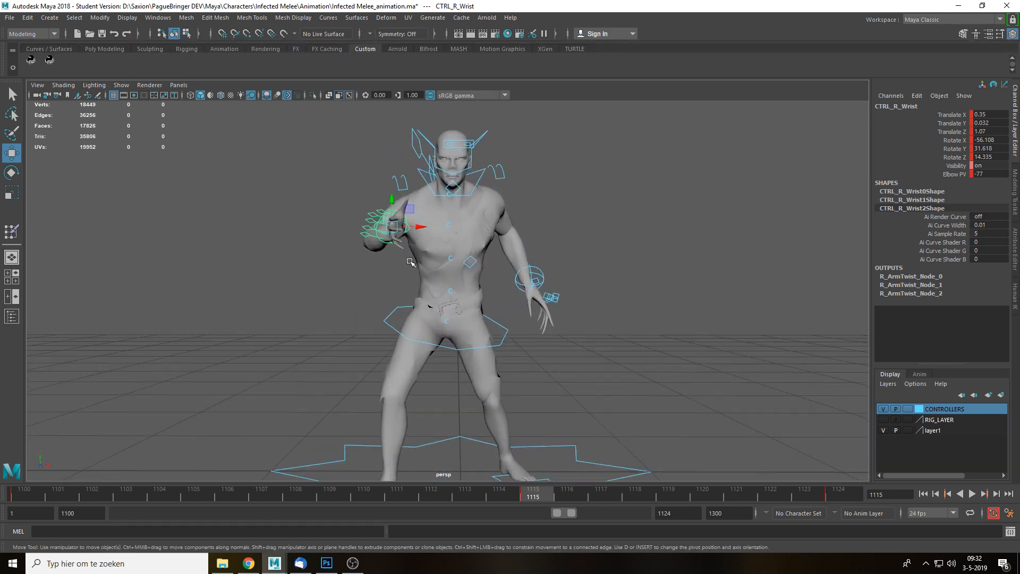
key("e")
left_click_drag(373, 224, 524, 234)
key("ctrl+z")
key("ctrl+z")
key("ctrl+z")
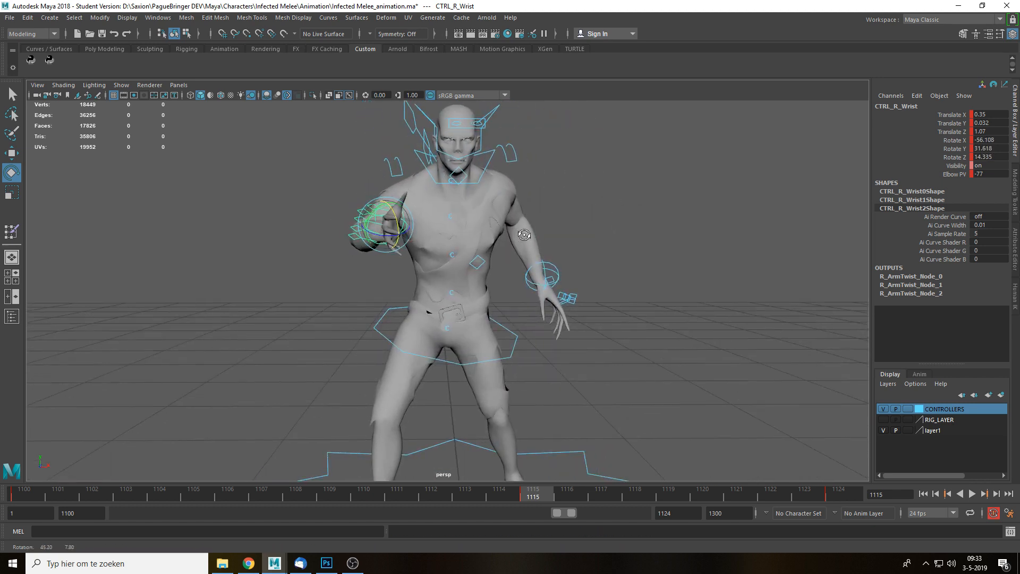
key("a")
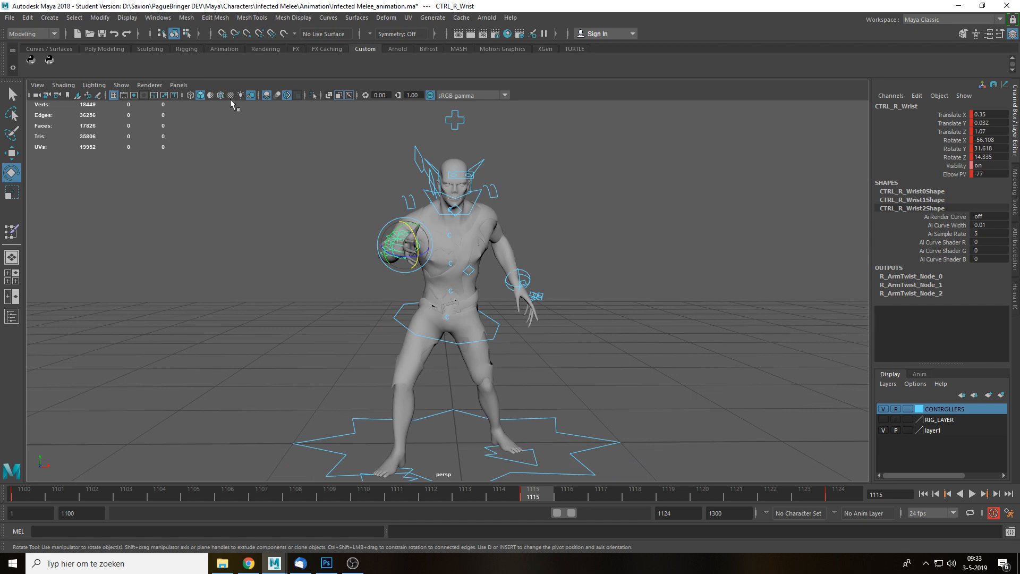
At frame 1115, rotate the right clavicle controller to about Rotate X -2.725, Y 17.727 and Z -8.885 to push the shoulder forward.
left_click_drag(329, 233, 499, 260, "alt")
key("w")
left_click(504, 261)
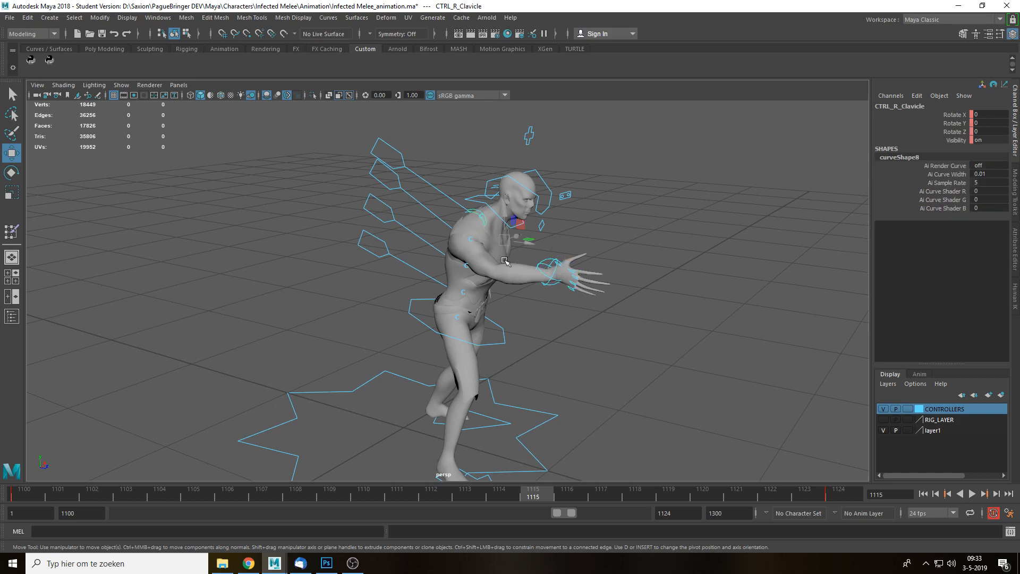
left_click(26, 498)
key("alt+v")
left_click(522, 502)
key("f")
scroll(496, 322, "down", 7)
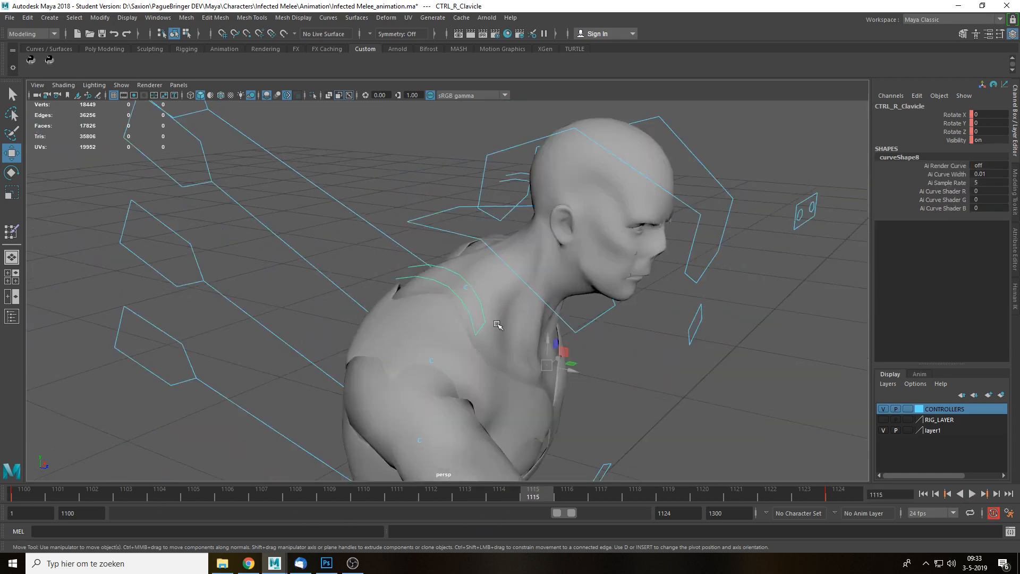
key("e")
left_click_drag(508, 355, 544, 428)
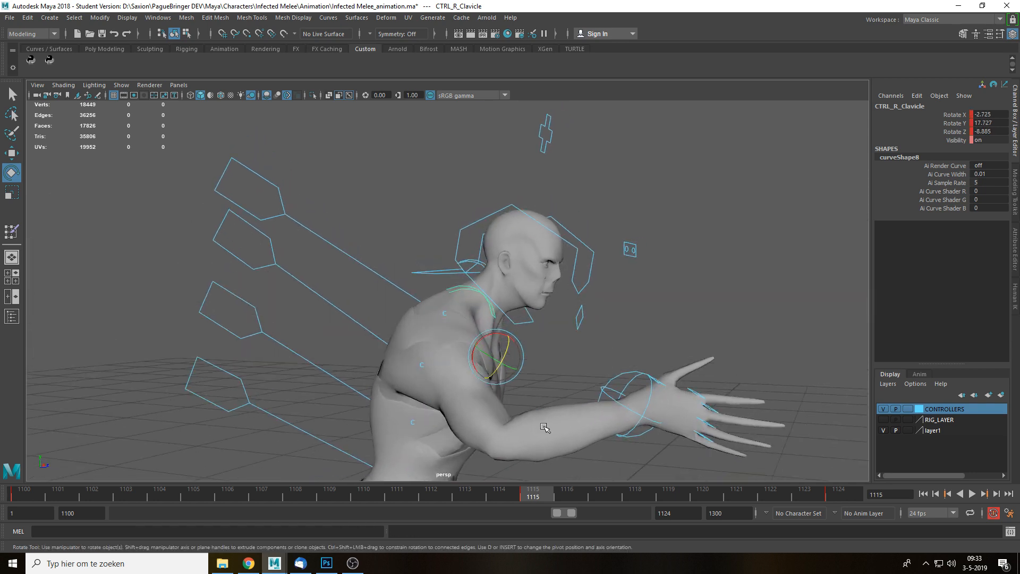
Extend the right wrist controller to about Translate Z 1.153 and shift it inward to about Translate X 0.384.
left_click(634, 374)
left_click_drag(634, 374, 492, 390, "alt")
key("w")
left_click_drag(411, 348, 427, 348)
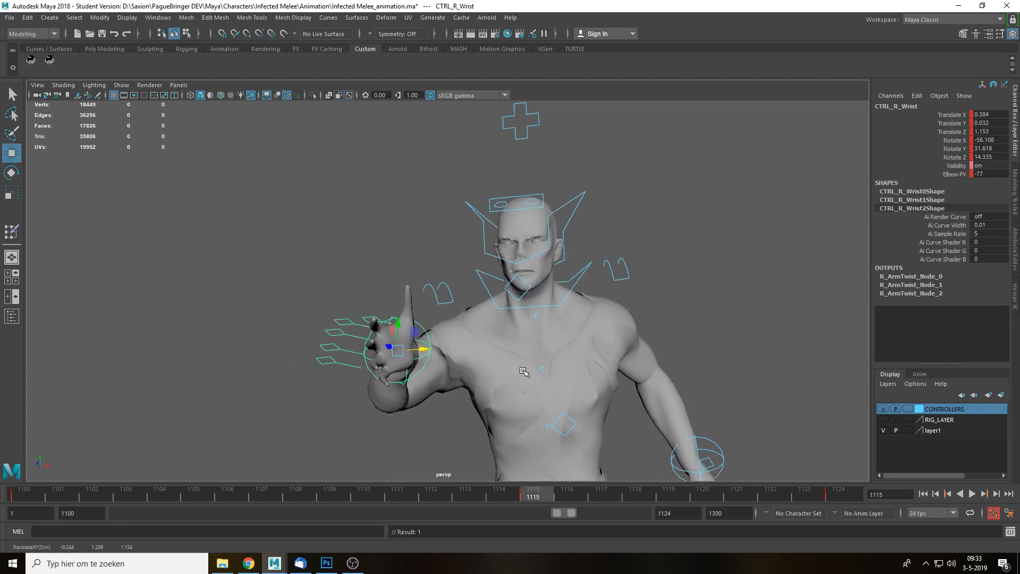
Play back the attack in a wider front view to review the right arm's reach and shoulder motion.
scroll(536, 392, "down", 5)
mouse_move(524, 371)
left_mouse_down("alt")
mouse_move(535, 392)
mouse_move(531, 368)
left_mouse_up("alt")
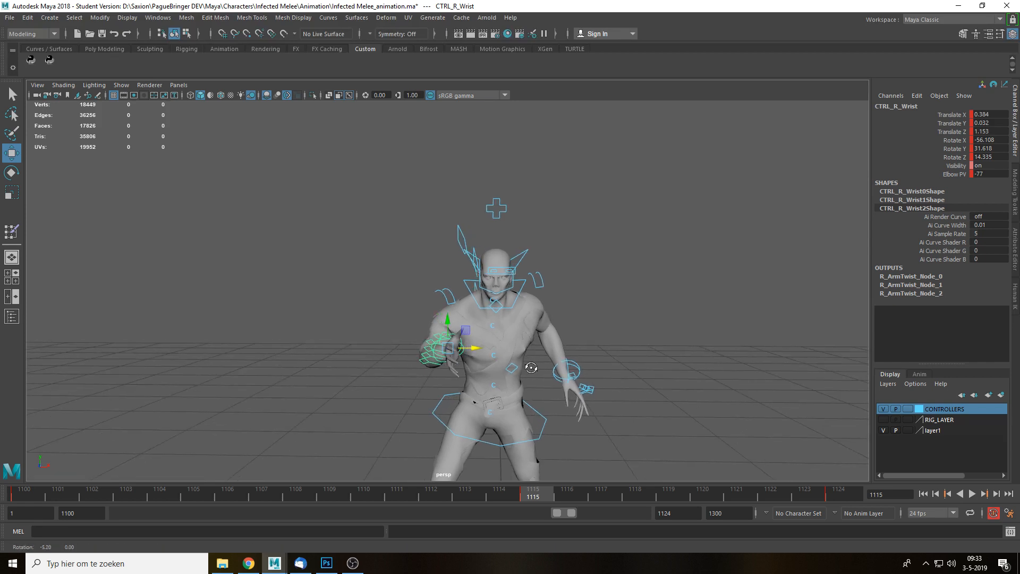
key("alt+v")
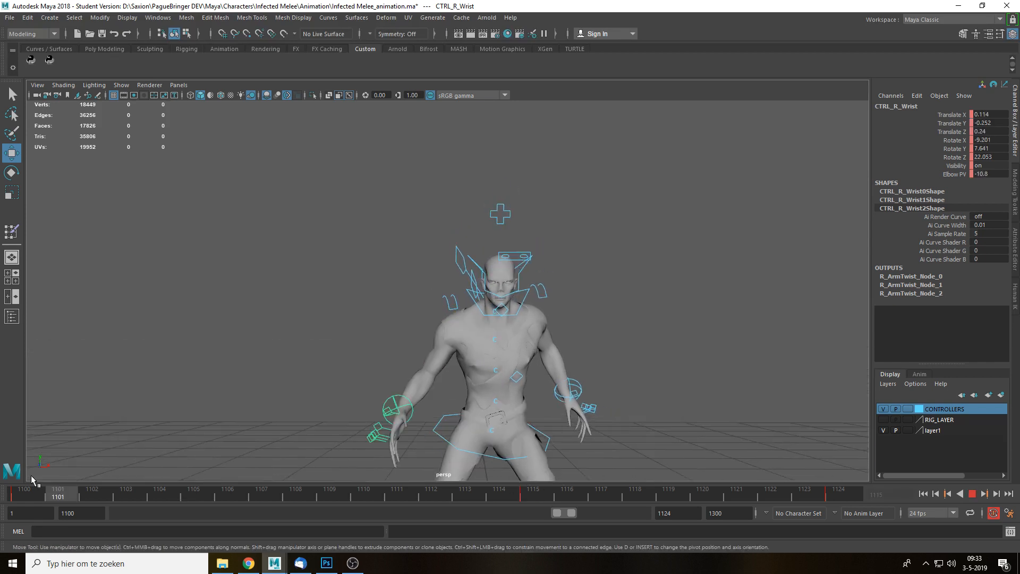
Play back the attack in the front view and return to the strike pose at frame 1115.
left_click_drag(32, 476, 590, 509)
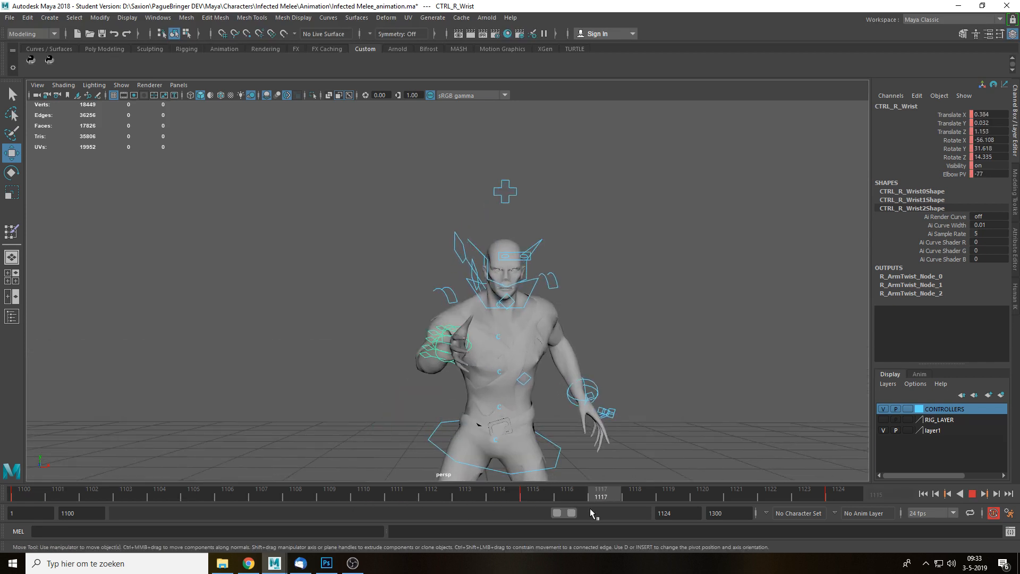
key("alt+v")
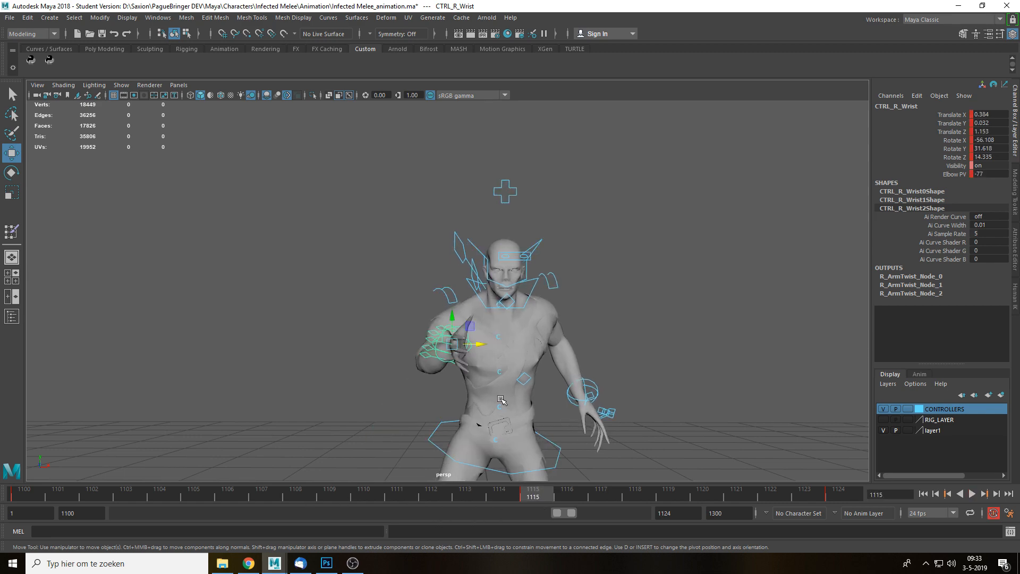
left_click_drag(502, 400, 608, 382, "alt")
At frame 1115, shift the right wrist controller further inward to about Translate X 0.46.
key("q")
left_click_drag(357, 239, 375, 281)
left_click_drag(495, 313, 502, 334, "alt")
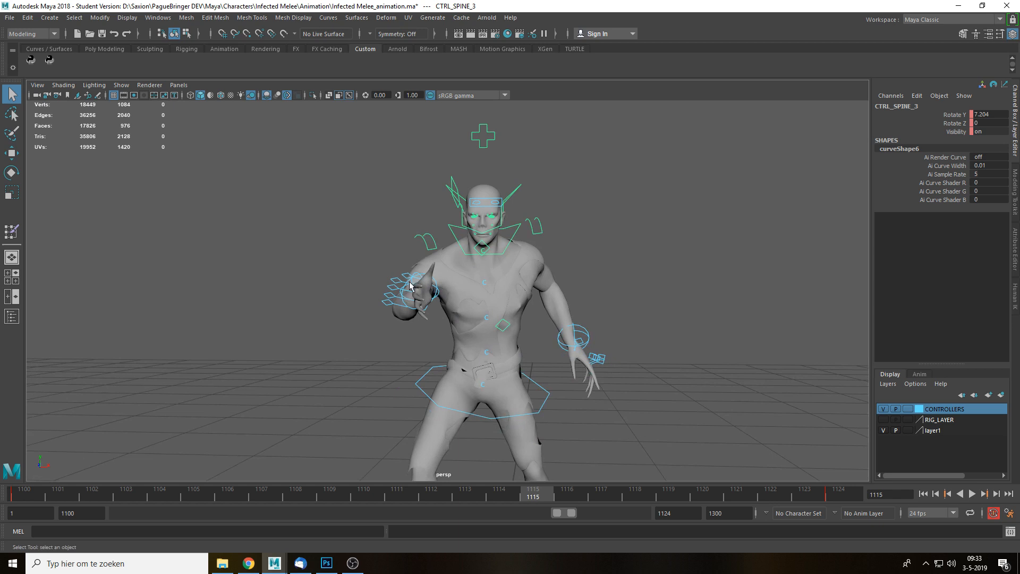
key("w")
mouse_move(409, 286)
left_mouse_down("alt")
mouse_move(544, 332)
mouse_move(406, 283)
left_mouse_up("alt")
left_click(524, 323)
left_click_drag(483, 287, 542, 335)
key("q")
left_click_drag(623, 264, 520, 181, "alt")
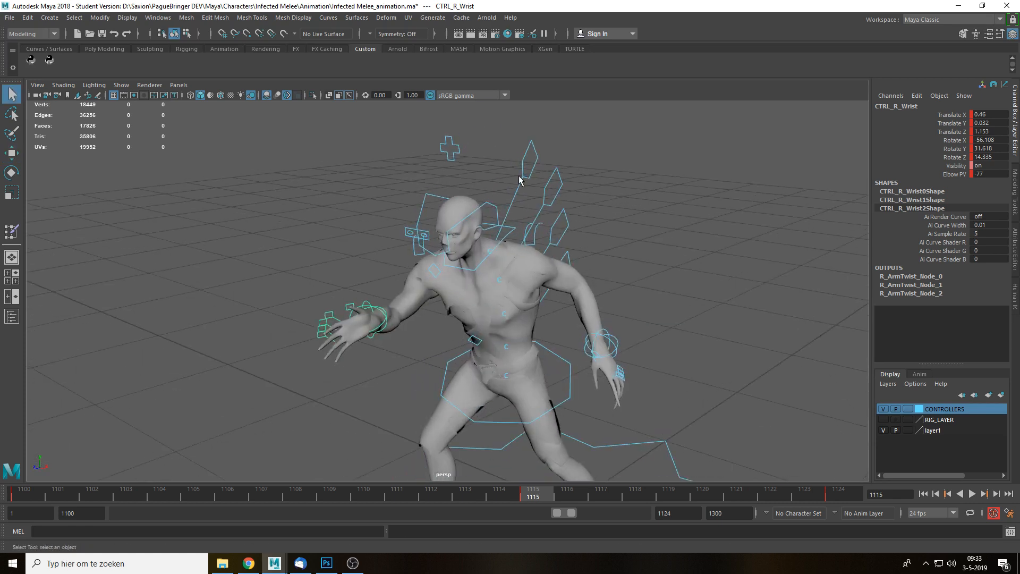
Rotate the torso further into the strike and extend the right wrist controller forward to about Translate Z 1.226.
left_click(537, 256)
key("e")
left_click_drag(499, 272, 534, 340)
left_click(556, 280)
key("w")
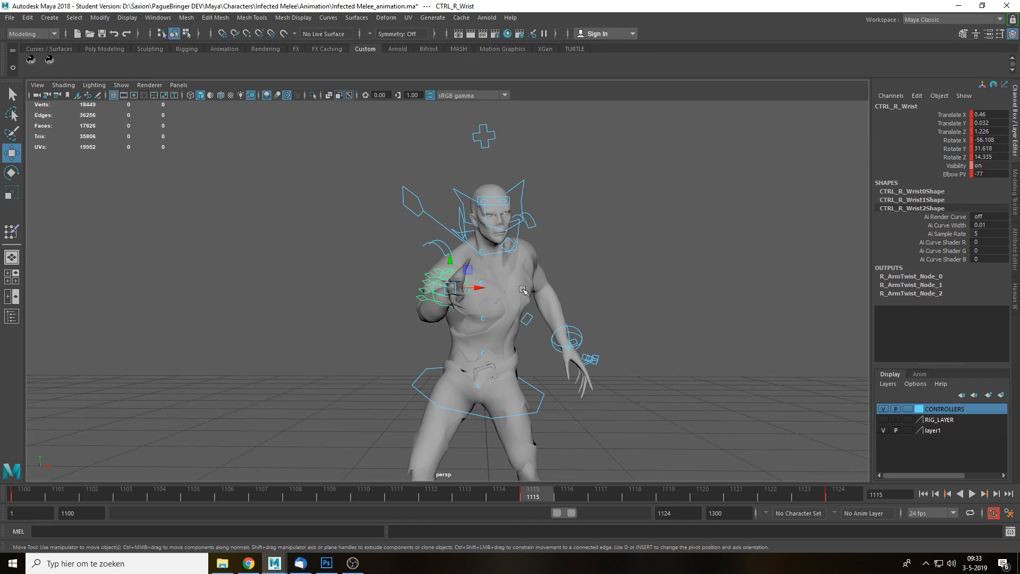
Rotate the pelvis controller to about X 17.822, Y 21.043, Z -1.714 and the upper spine controller to about Rotate Y 12.844.
scroll(558, 353, "down", 2)
left_click_drag(555, 376, 543, 413, "alt")
left_click(537, 391)
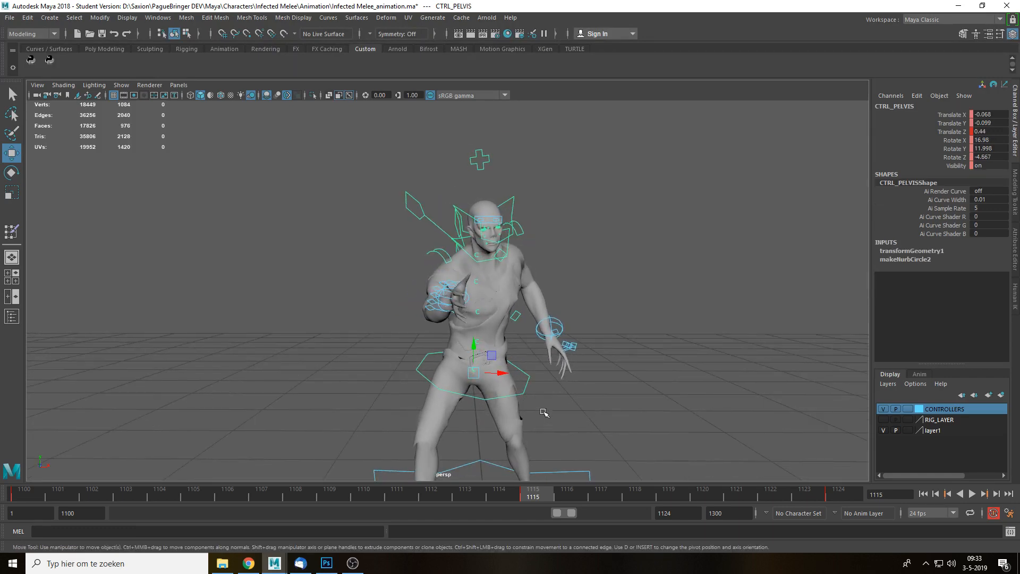
key("e")
left_click_drag(487, 381, 404, 382)
left_click_drag(489, 180, 494, 279)
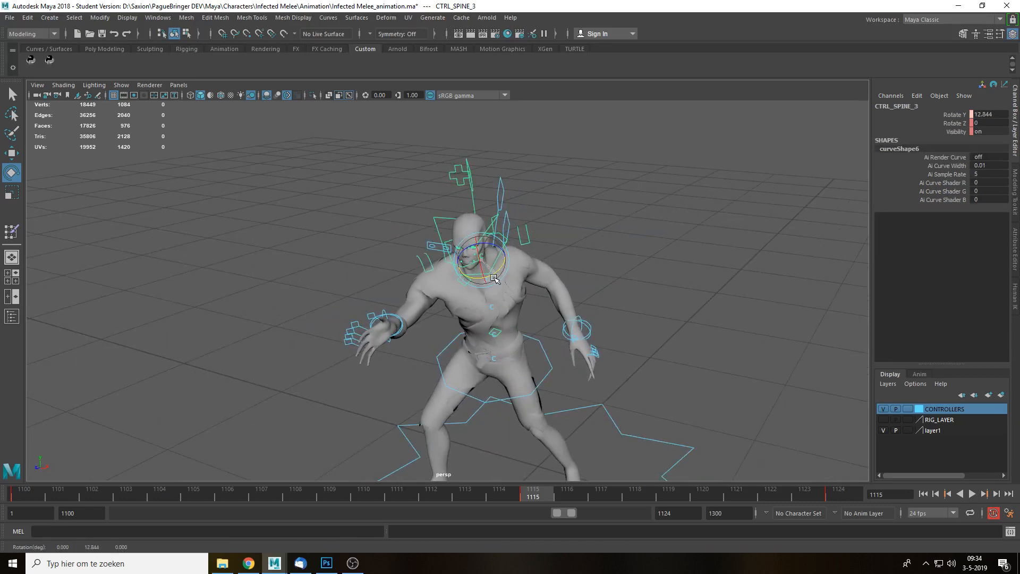
left_click(615, 369)
Play back the attack to review the added pelvis and spine rotation, and return to frame 1115.
key("alt+v")
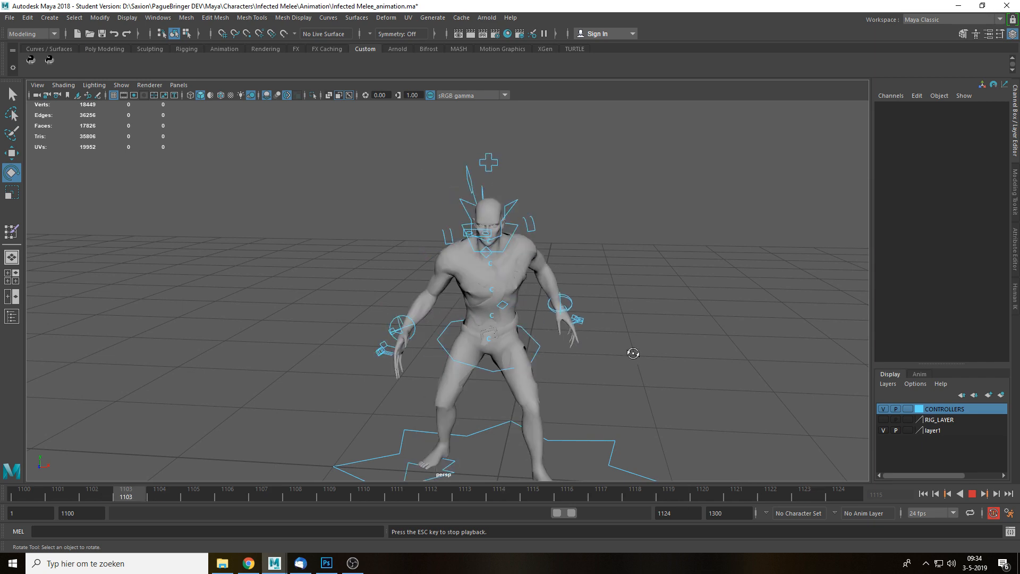
left_click_drag(632, 353, 641, 352, "alt")
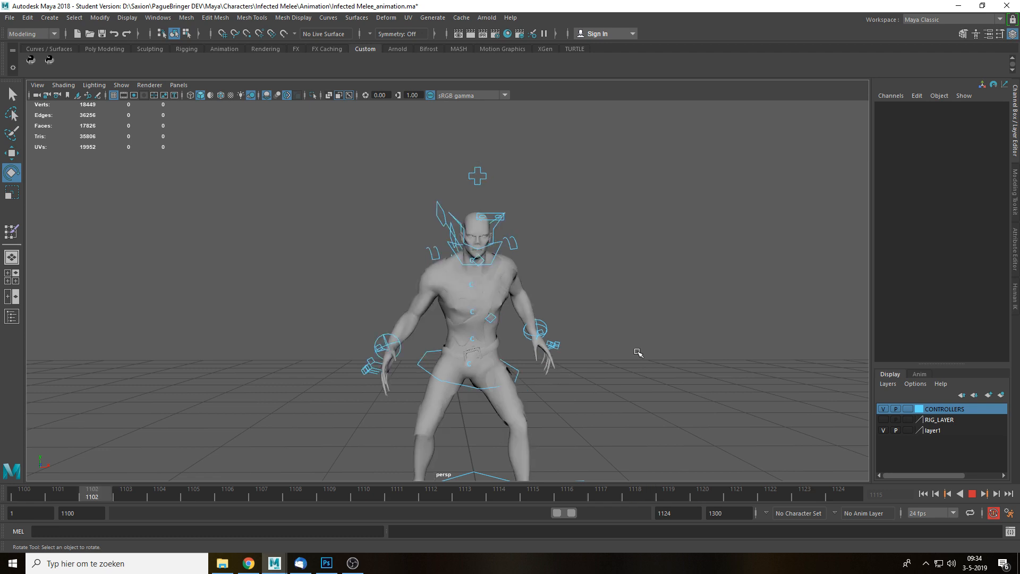
key("Escape")
left_click(541, 495)
At frame 1115, raise the left heel by setting the left foot controller's Foot Roll to about 34.6.
left_click_drag(571, 444, 521, 410, "alt")
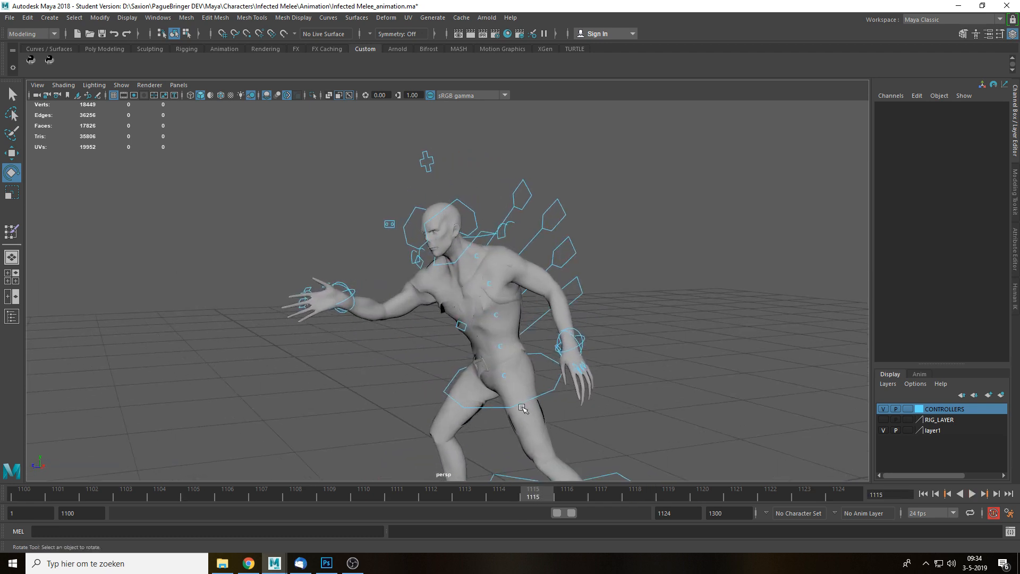
middle_click_drag(521, 407, 465, 259, "alt")
left_click(490, 442)
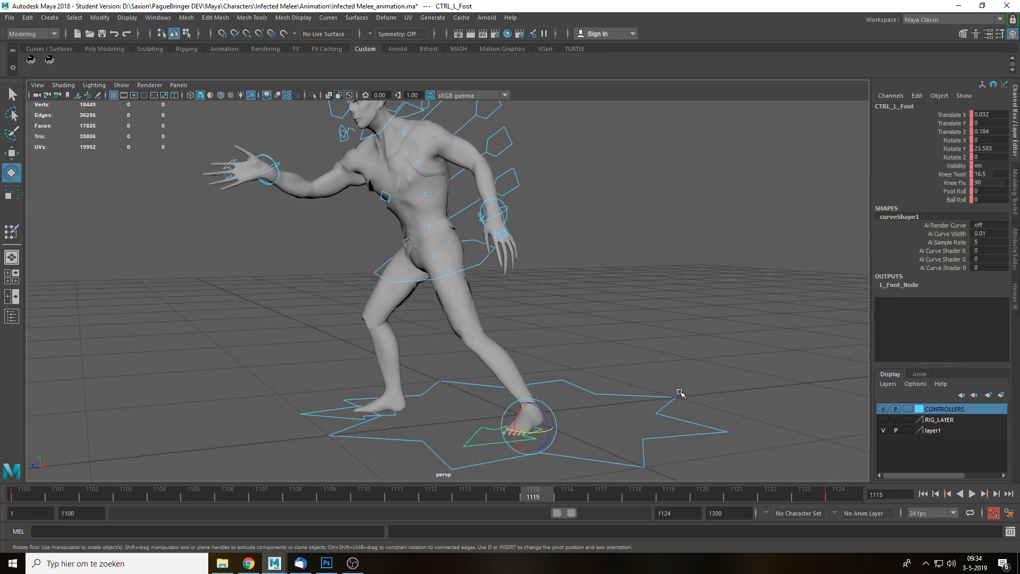
left_click(958, 191)
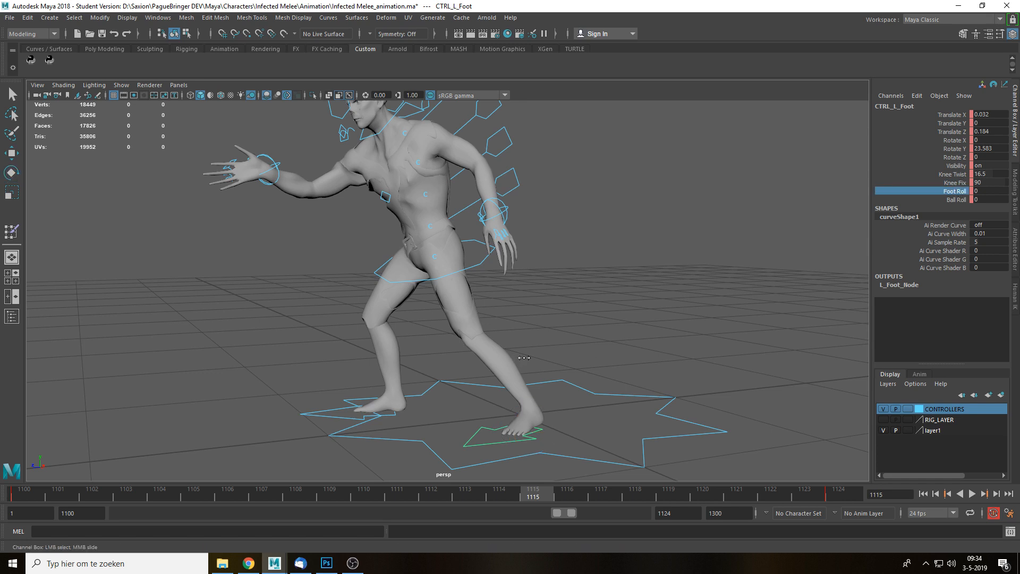
middle_click_drag(524, 357, 706, 357)
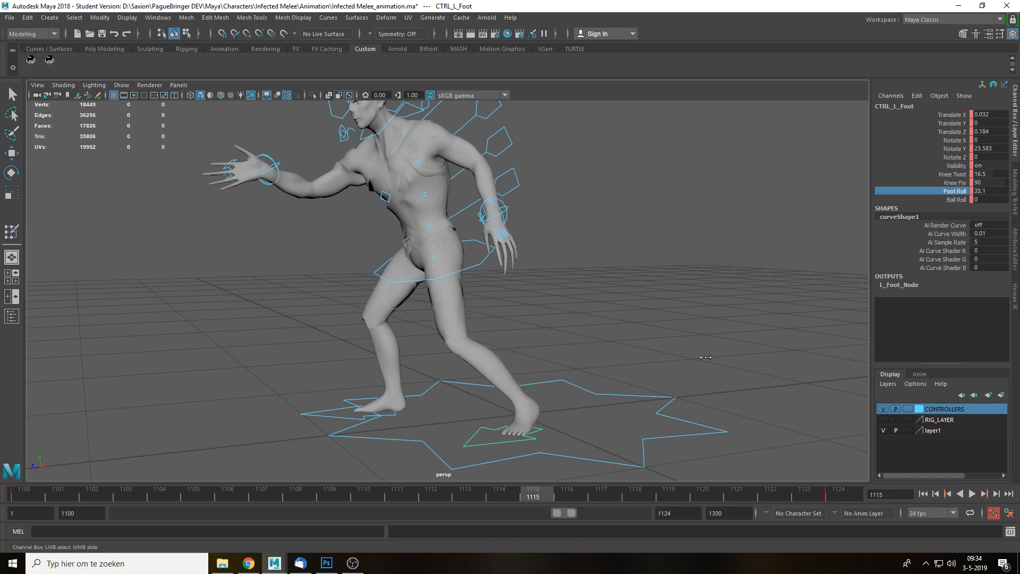
Try raising the right foot controller's Foot Roll to about 27.4, and undo the change.
left_click(390, 415)
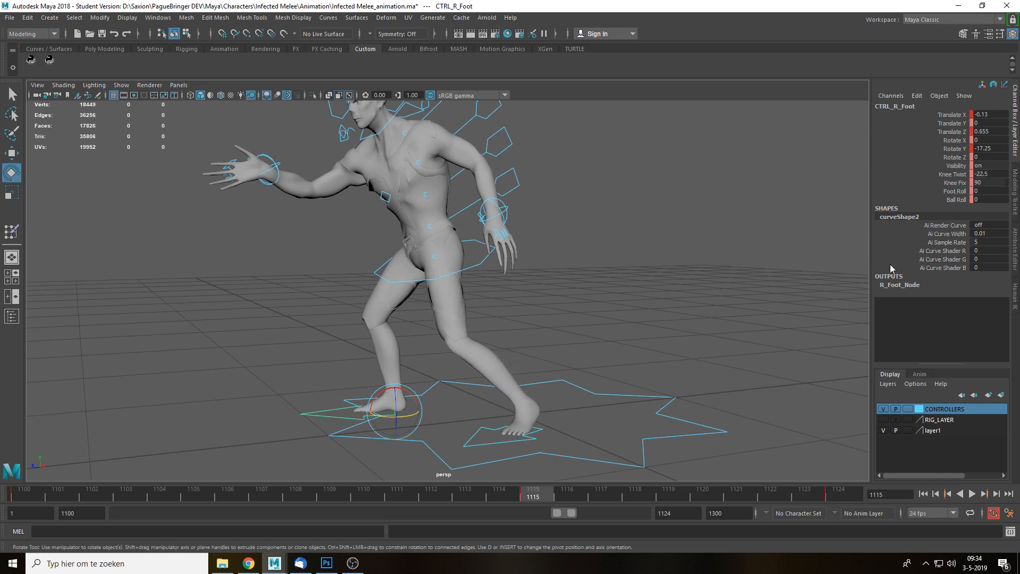
left_click(955, 191)
middle_click_drag(527, 345, 648, 345)
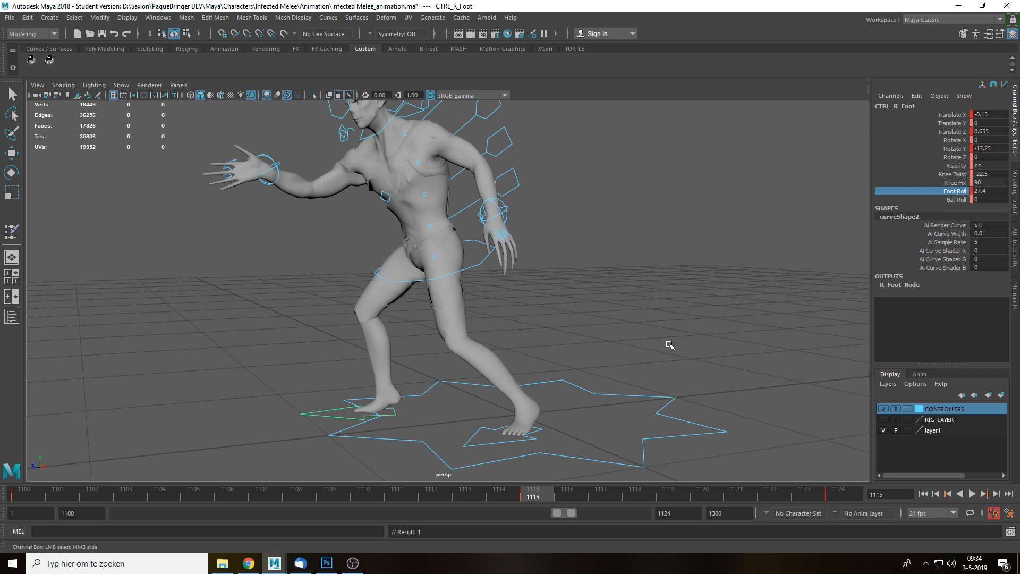
key("ctrl+z")
At frame 1115, shift the pelvis controller sideways toward the leading right leg to about Translate X -0.1, checking it in playback.
left_click_drag(568, 338, 649, 325, "alt")
key("alt+v")
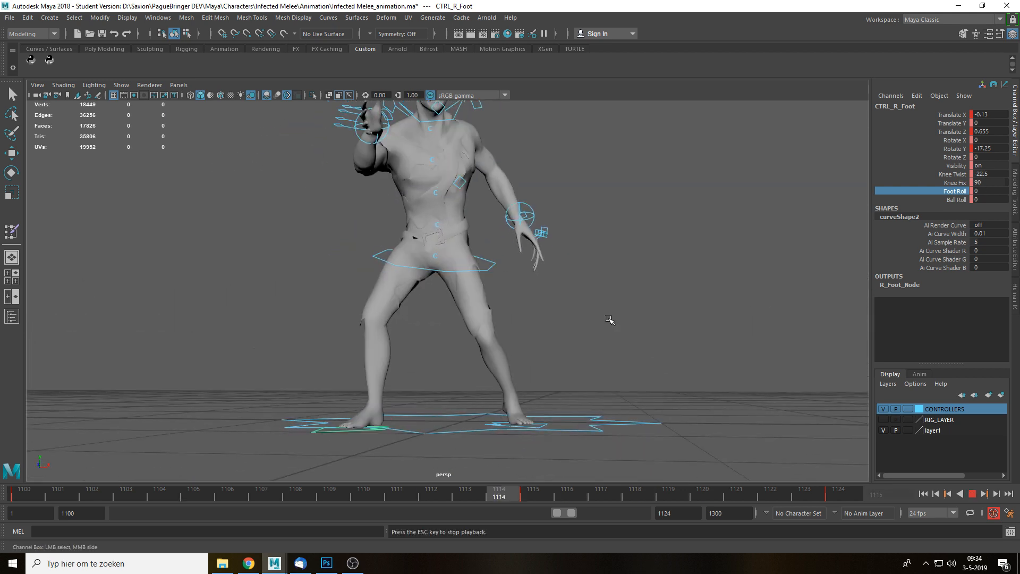
left_click(503, 280)
key("e")
left_click(538, 492)
left_click_drag(524, 349, 560, 364, "alt")
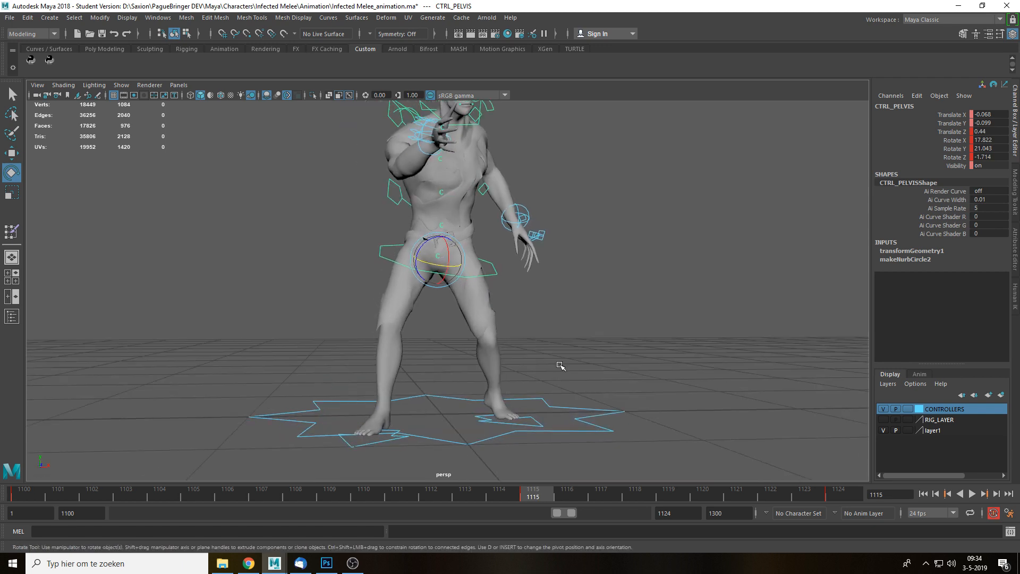
key("w")
left_click_drag(461, 261, 446, 264)
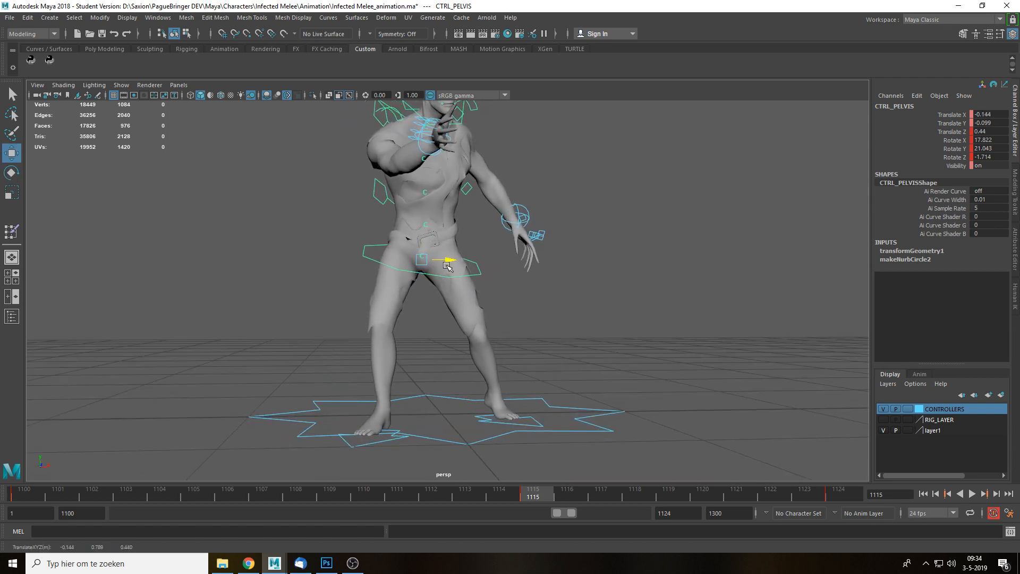
key("alt+v")
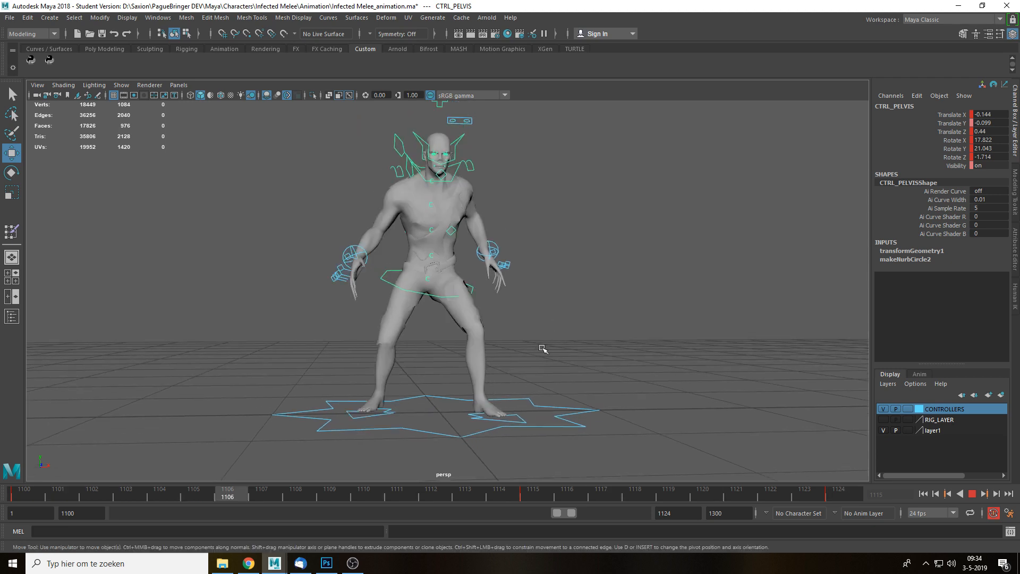
key("alt+v")
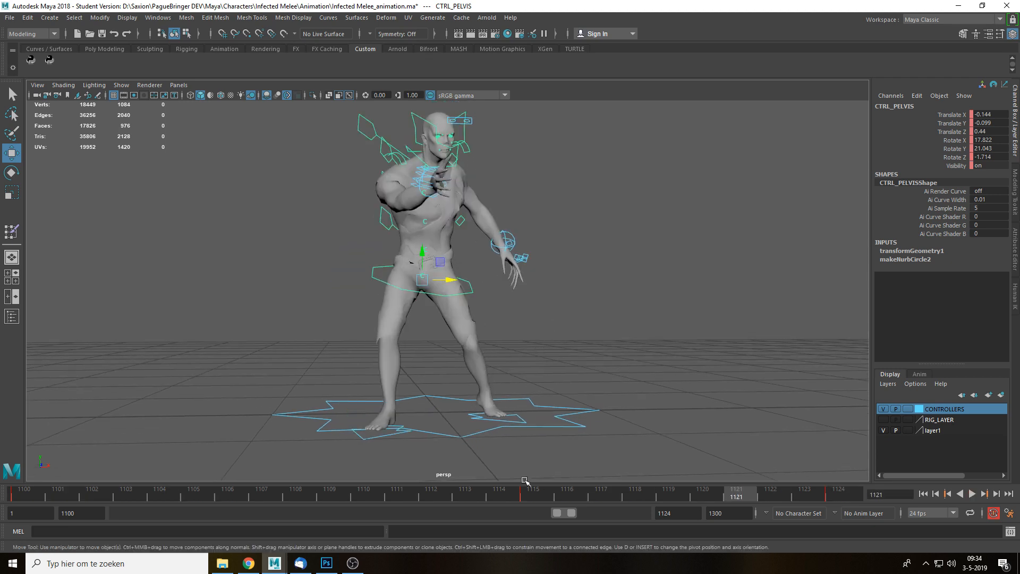
left_click_drag(451, 280, 457, 280)
Play back the attack from the front and side to review the pelvis shift, and return to frame 1115.
key("alt+v")
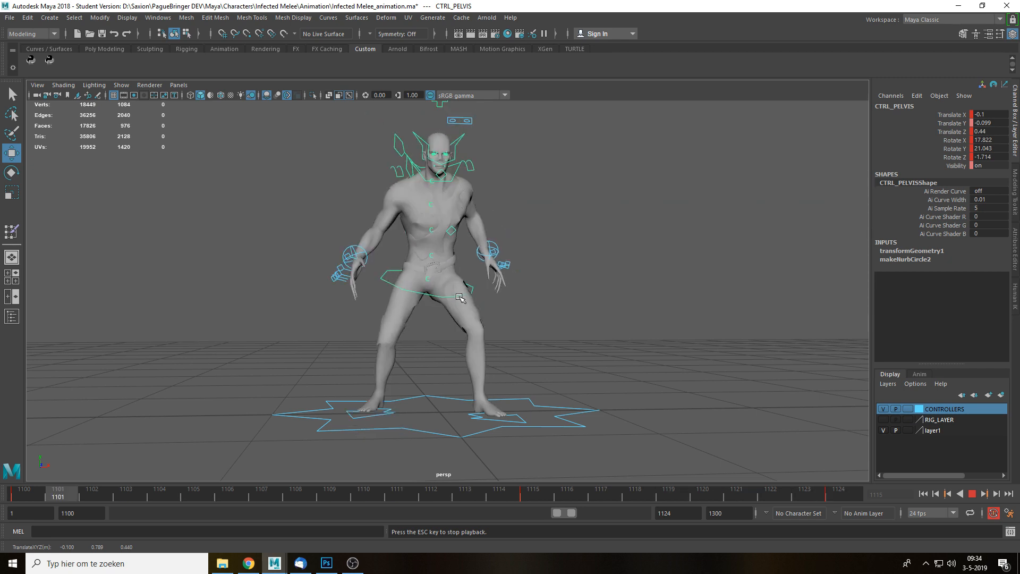
left_click_drag(567, 305, 511, 315, "alt")
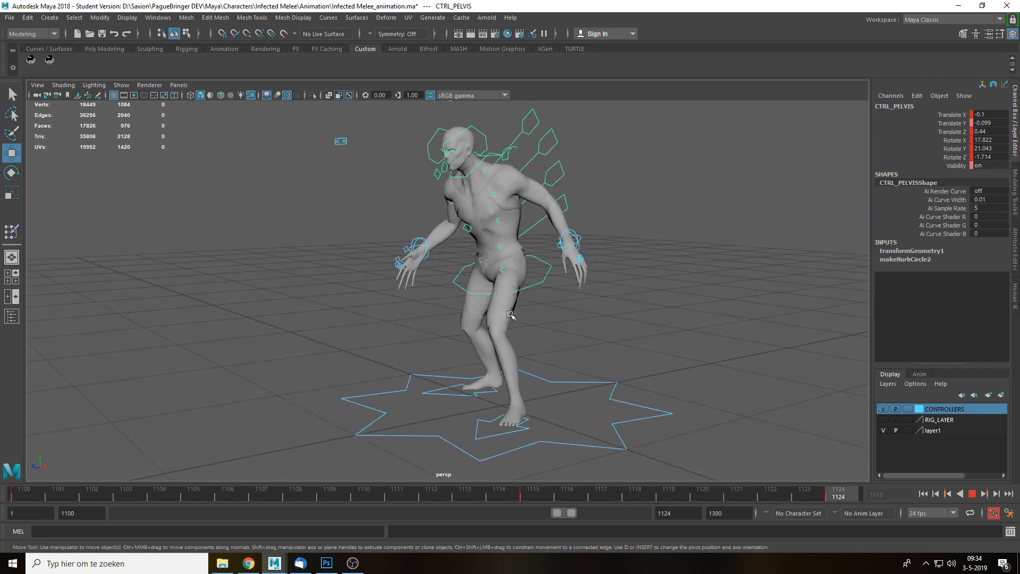
key("Escape")
left_click_drag(520, 498, 497, 497)
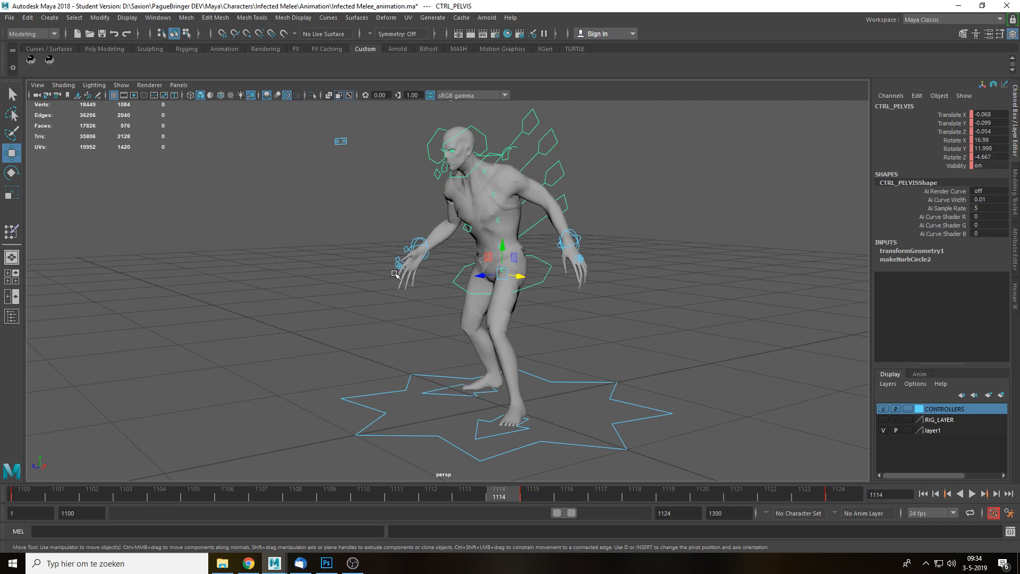
left_click(526, 494)
Rotate the right wrist controller to about X -98.655, Y 63.82, Z -51.174 so the hand turns across the chest, and review the playback.
left_click(307, 199)
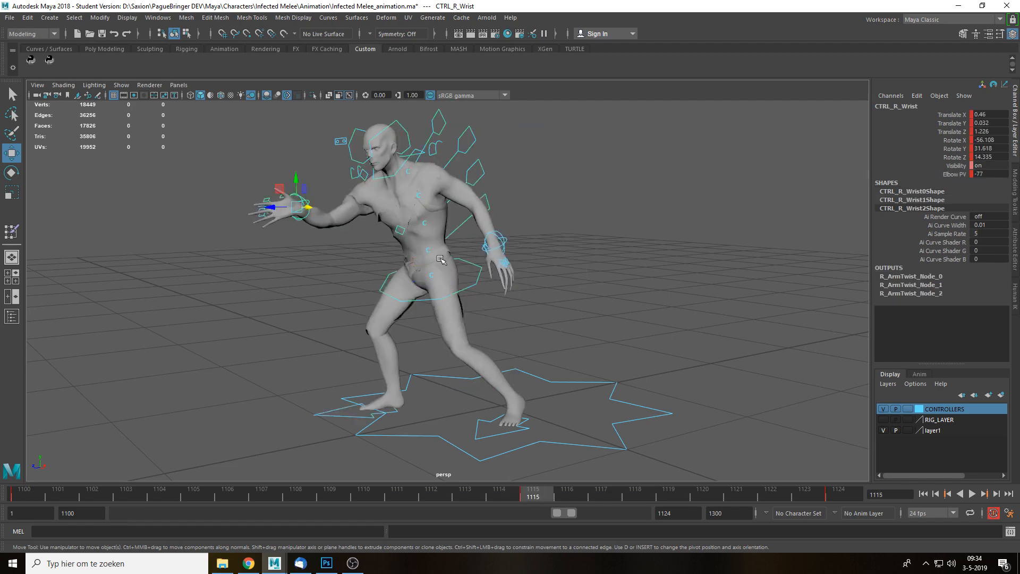
key("f")
scroll(532, 297, "down", 3)
key("e")
left_click_drag(514, 328, 583, 346, "alt")
left_click_drag(449, 285, 538, 297)
key("alt+v")
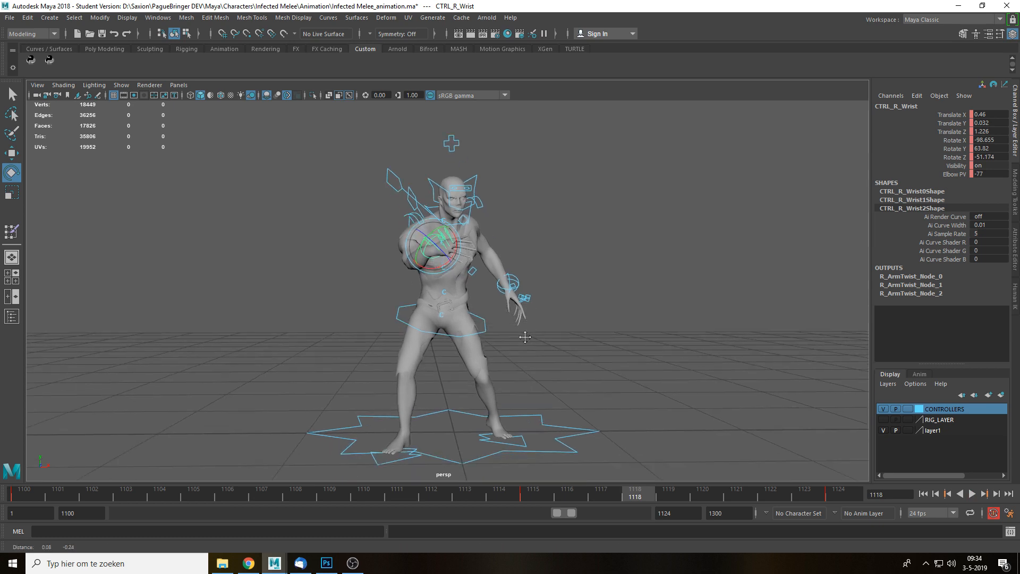
key("Escape")
At frame 1115, rotate the left foot controller inward to about Rotate Y -11.79 and review the playback.
left_click(512, 449)
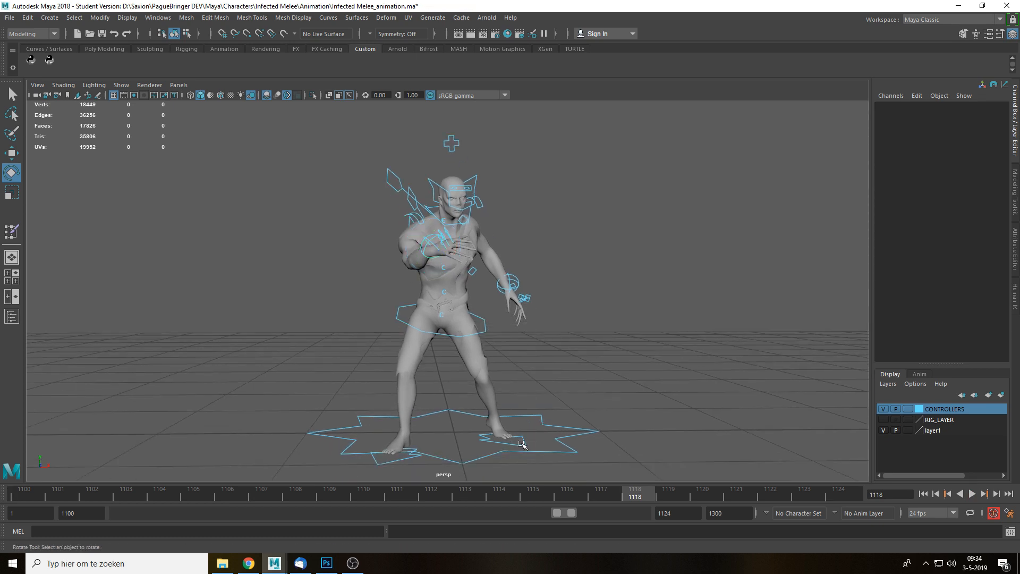
left_click(544, 498)
left_click(515, 451)
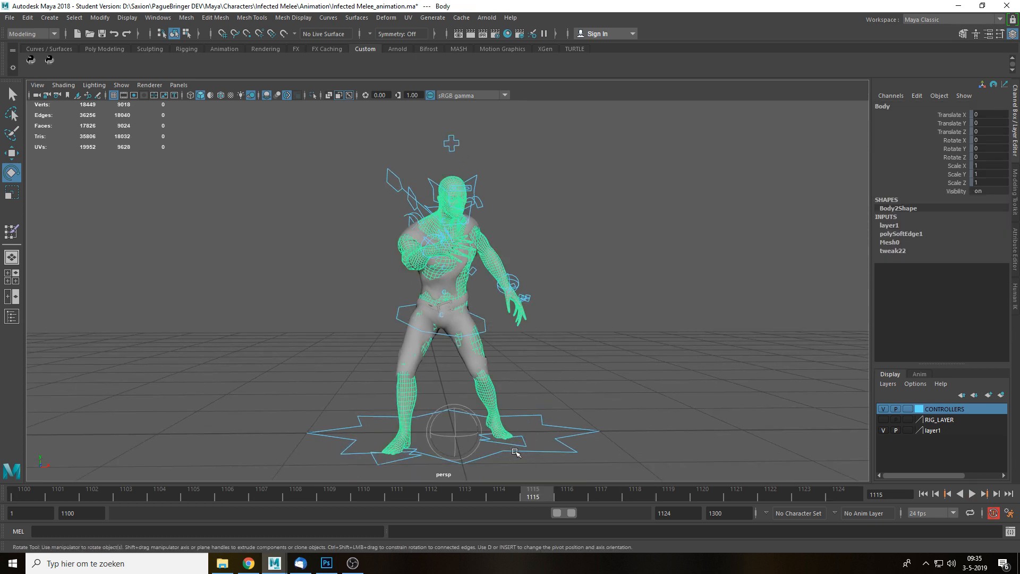
left_click(521, 445)
left_click_drag(497, 439, 477, 440)
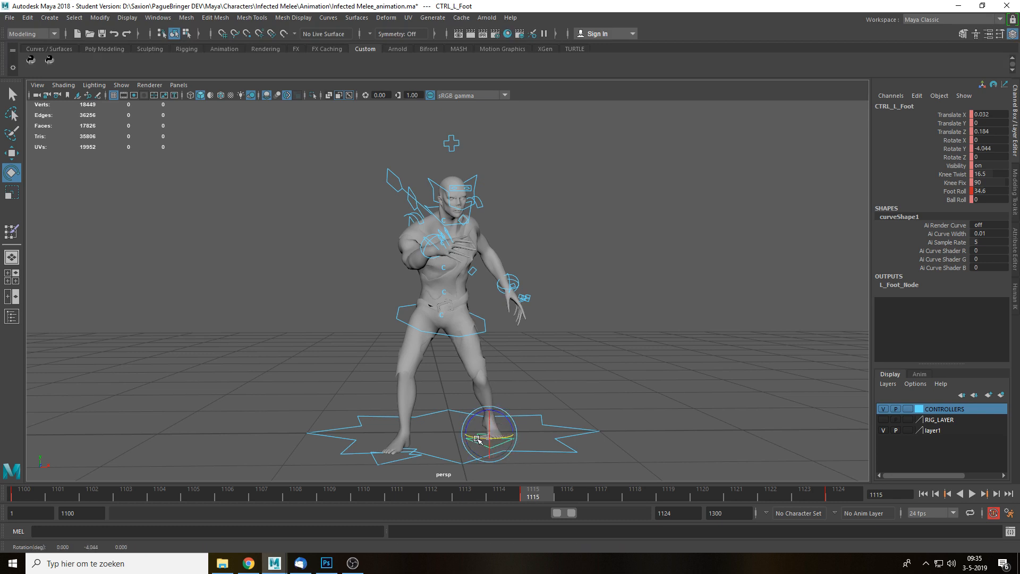
key("alt+v")
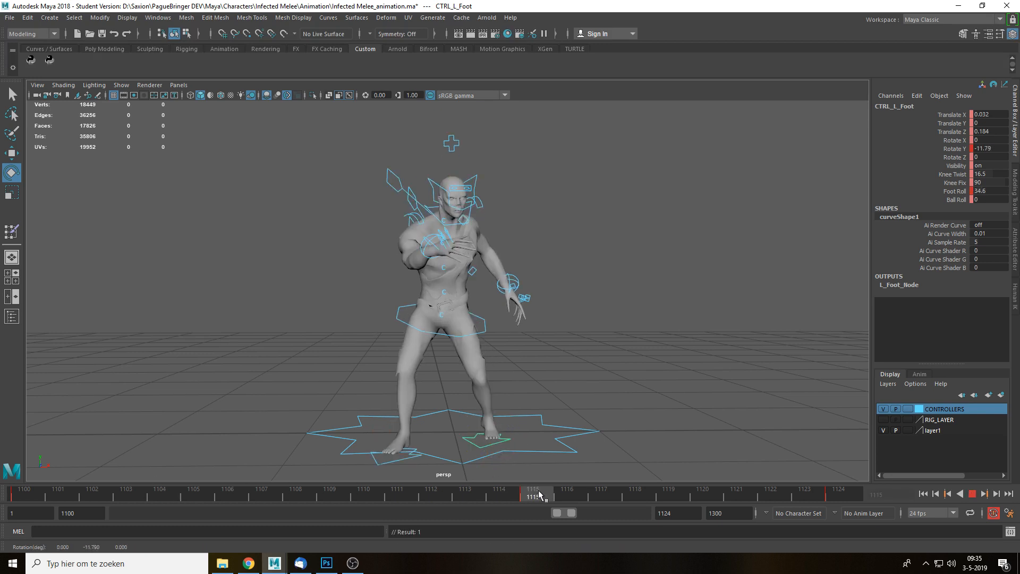
key("alt+v")
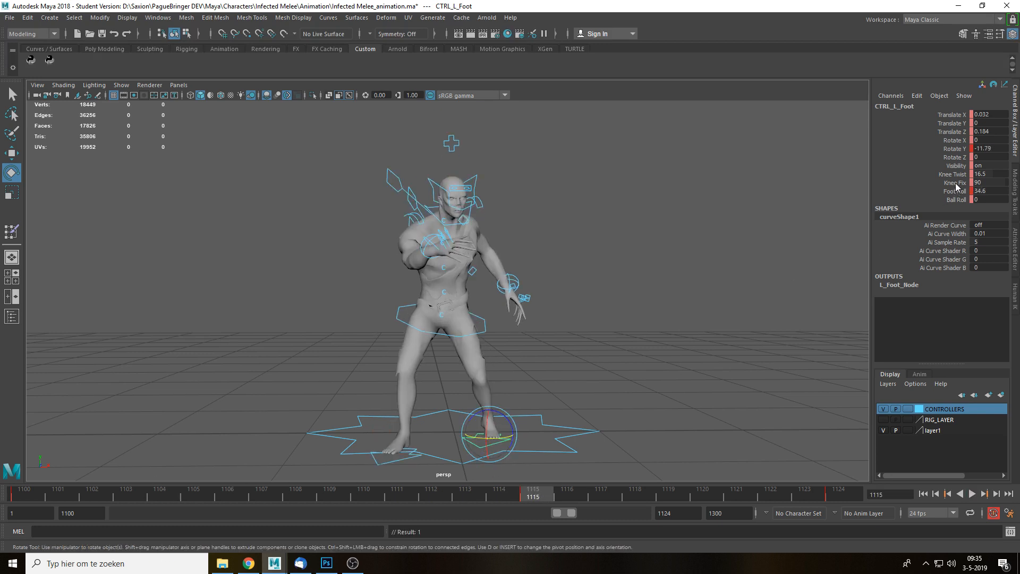
Set the left foot controller's Knee Twist to about 26.8 and rotate the foot outward to about Rotate Y 8.621.
left_click(957, 183)
left_click(954, 175)
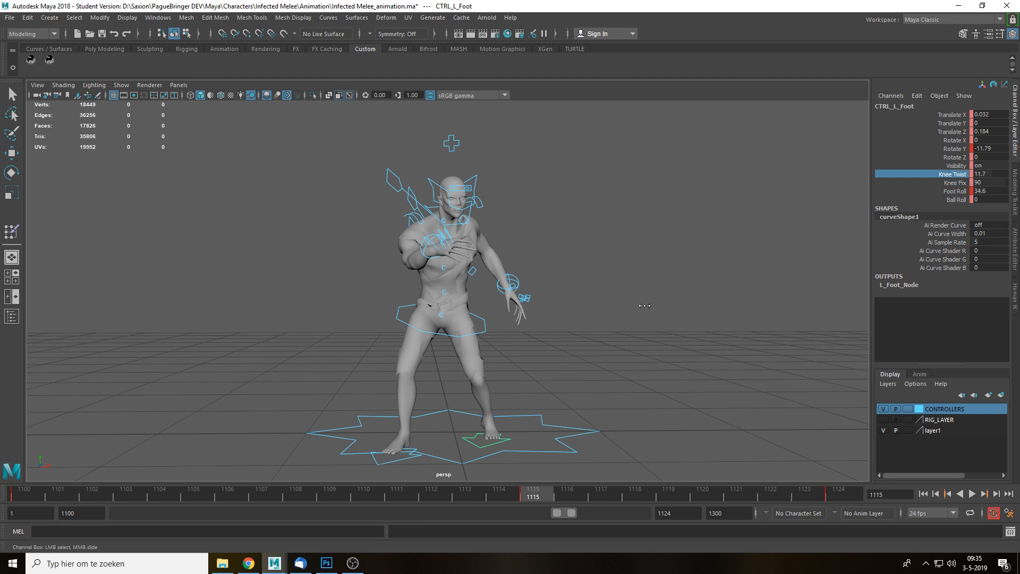
key("alt+v")
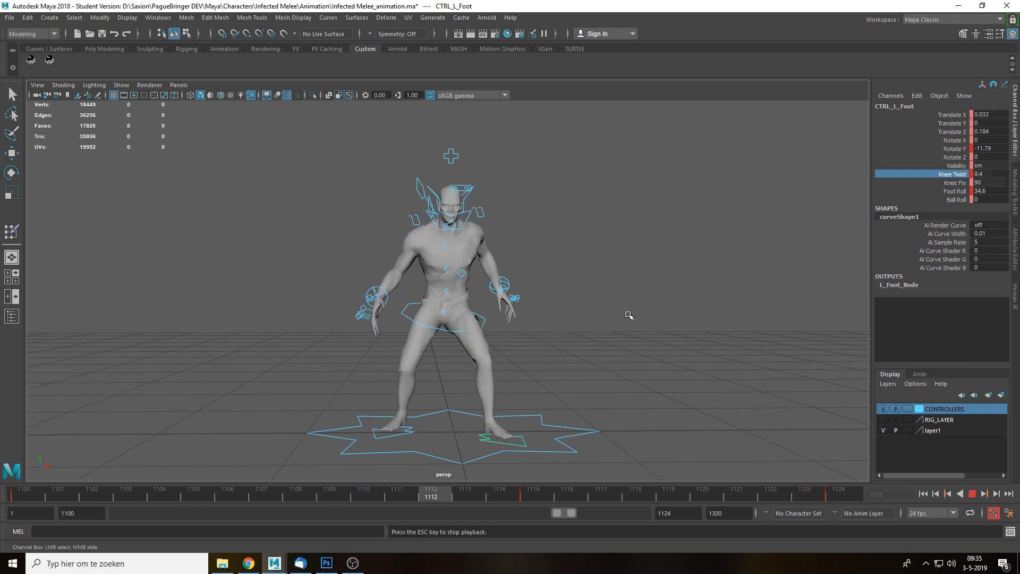
left_click(535, 493)
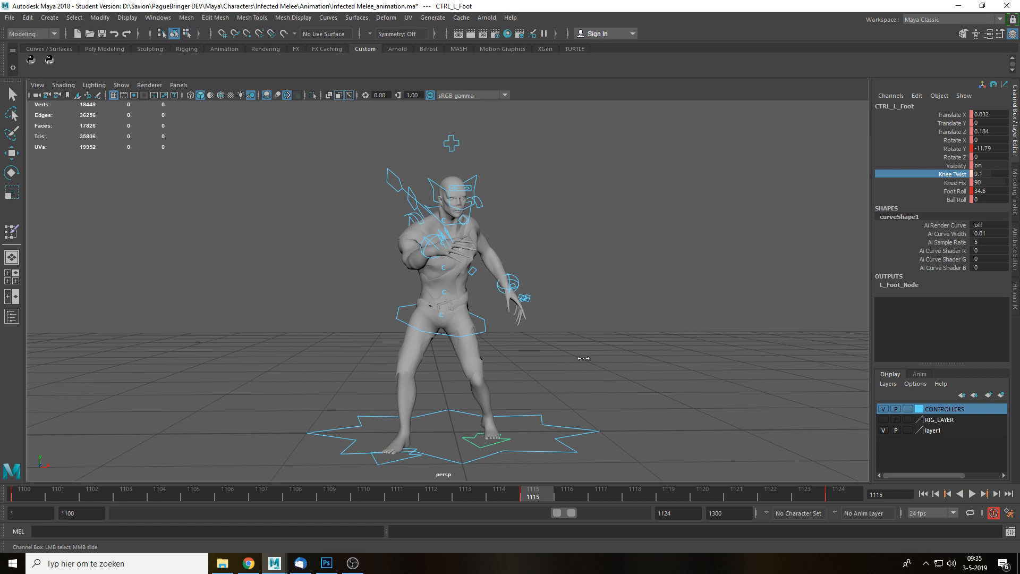
middle_click_drag(584, 358, 641, 353)
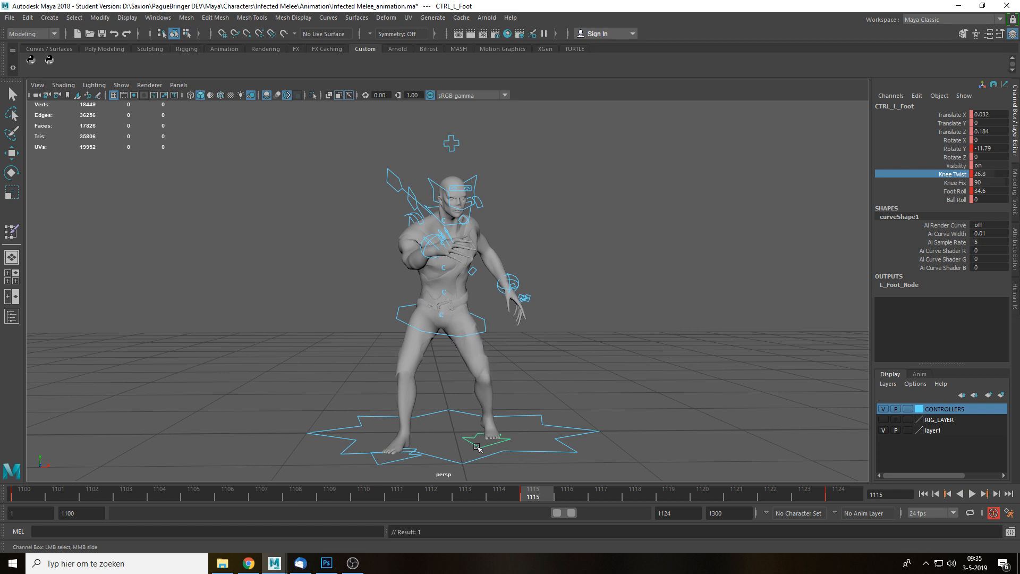
key("e")
left_click_drag(500, 438, 507, 437)
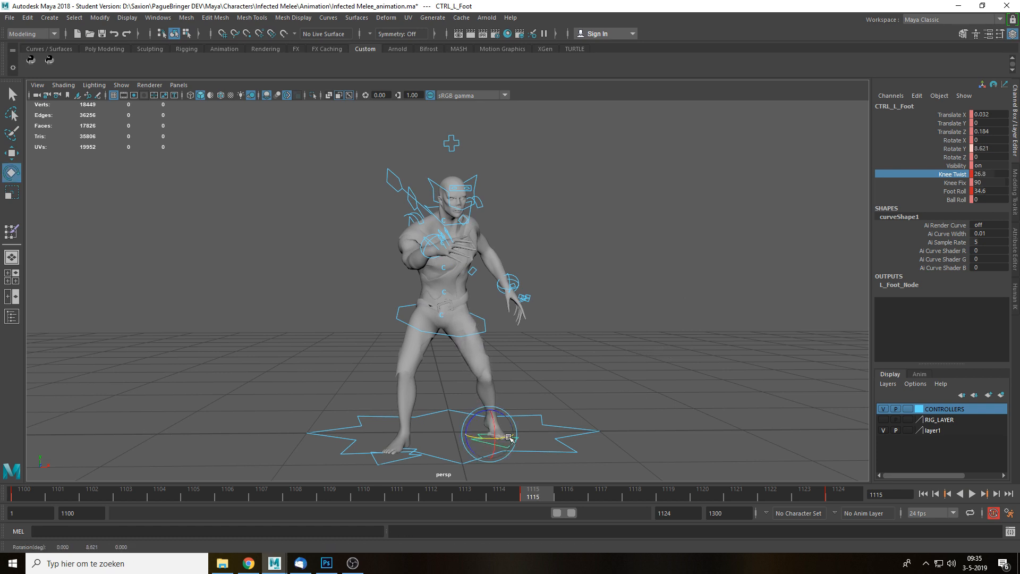
Review the playback, and at frame 1115 move the right foot controller inward to about Translate X -0.067, Z 0.655.
key("alt+v")
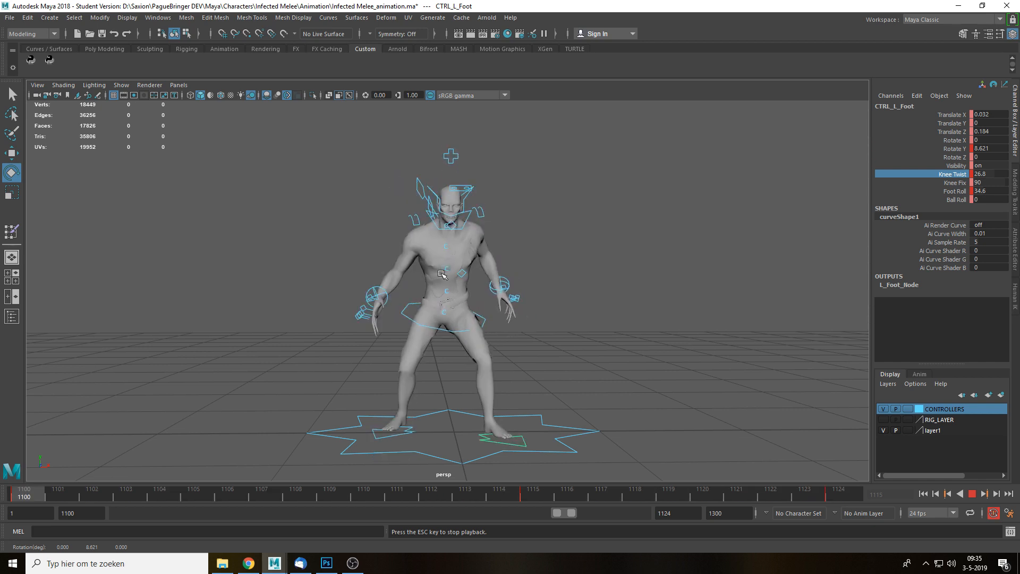
key("Escape")
left_click(405, 462)
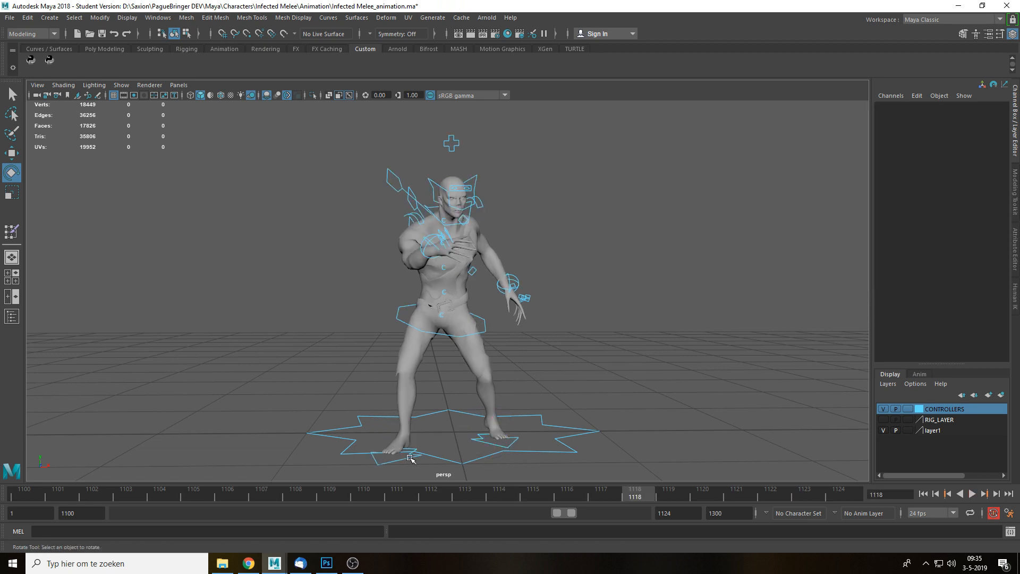
left_click(410, 456)
left_click(547, 495)
key("w")
left_click_drag(433, 454, 442, 447)
Set the right foot controller's Knee Twist to about -9 and review the playback.
left_click(954, 174)
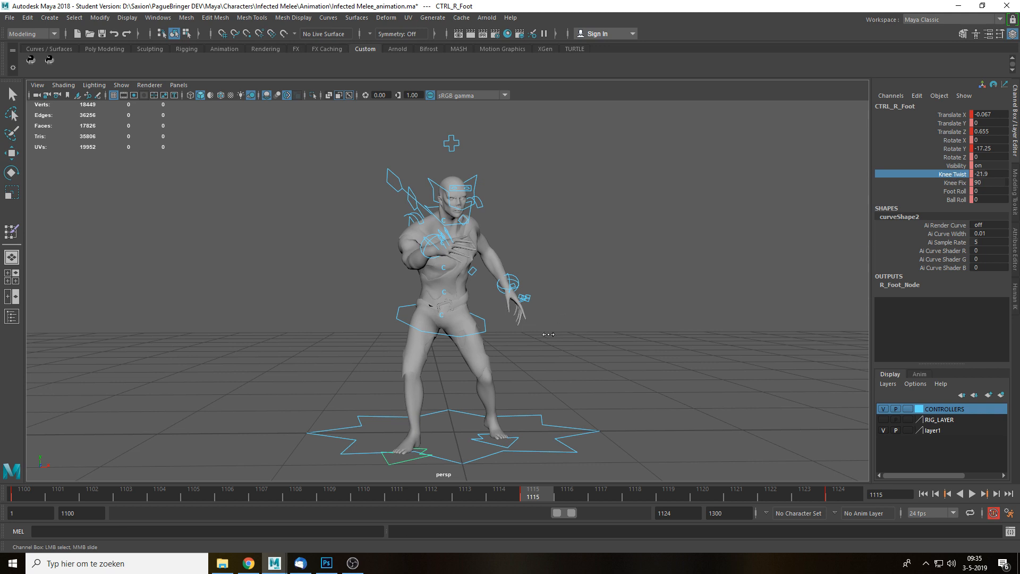
middle_click_drag(548, 334, 597, 329)
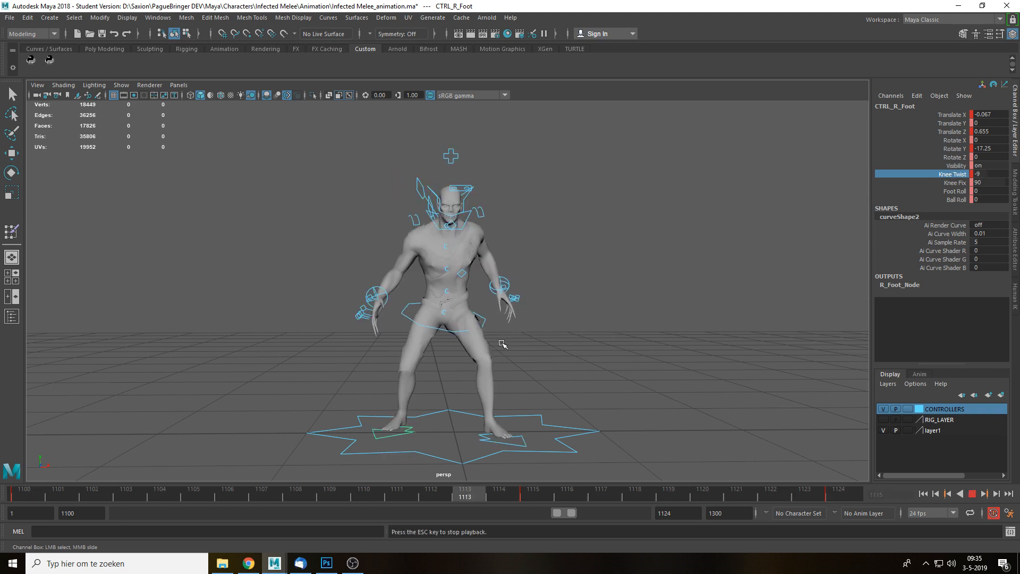
key("Escape")
At frame 1115, shift the pelvis controller sideways to about Translate X -0.013 and play back the attack.
left_click(485, 329)
key("w")
left_click(534, 493)
left_click_drag(467, 319, 482, 319)
key("alt+v")
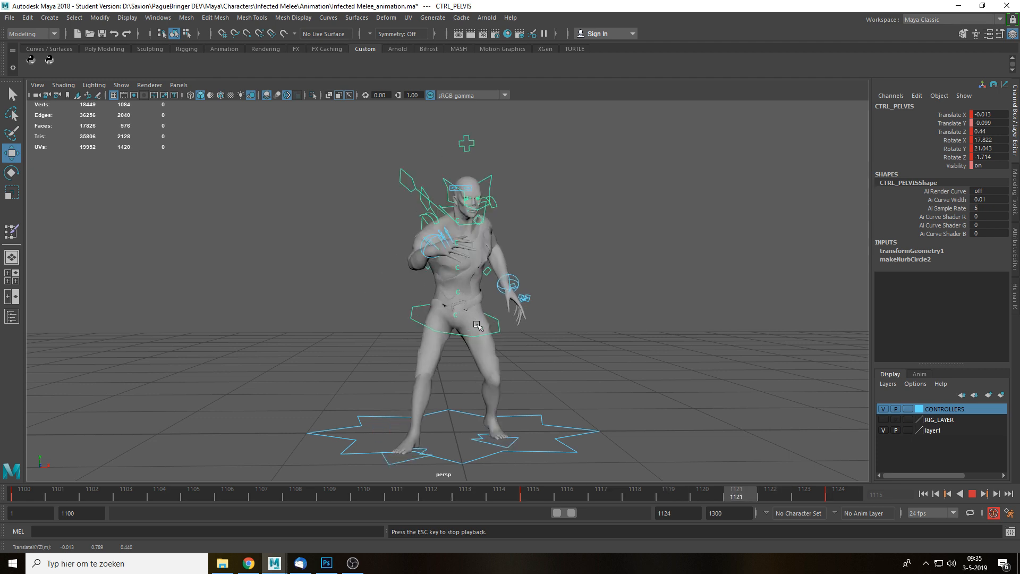
key("Escape")
At frame 1115, tilt the pelvis controller forward from the side view to about Rotate X 23.31 and review the motion.
left_click(533, 493)
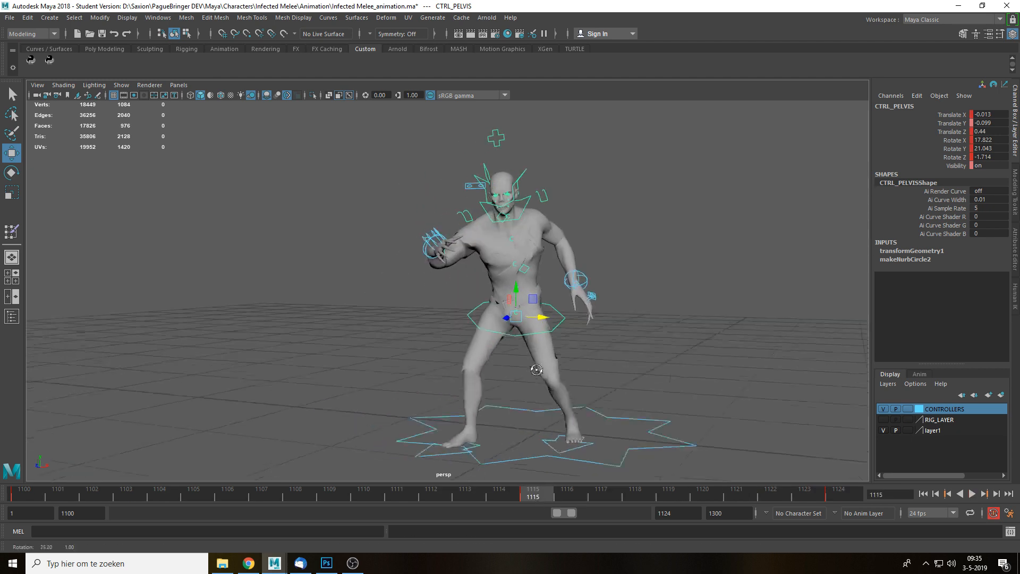
left_click_drag(537, 371, 494, 355, "alt")
scroll(485, 371, "down", 4)
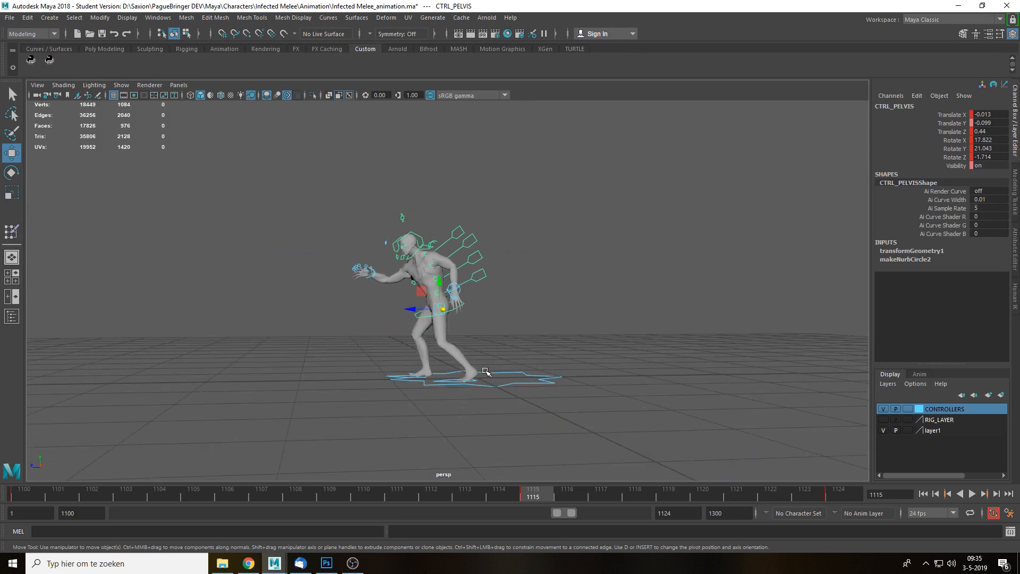
scroll(483, 373, "up", 4)
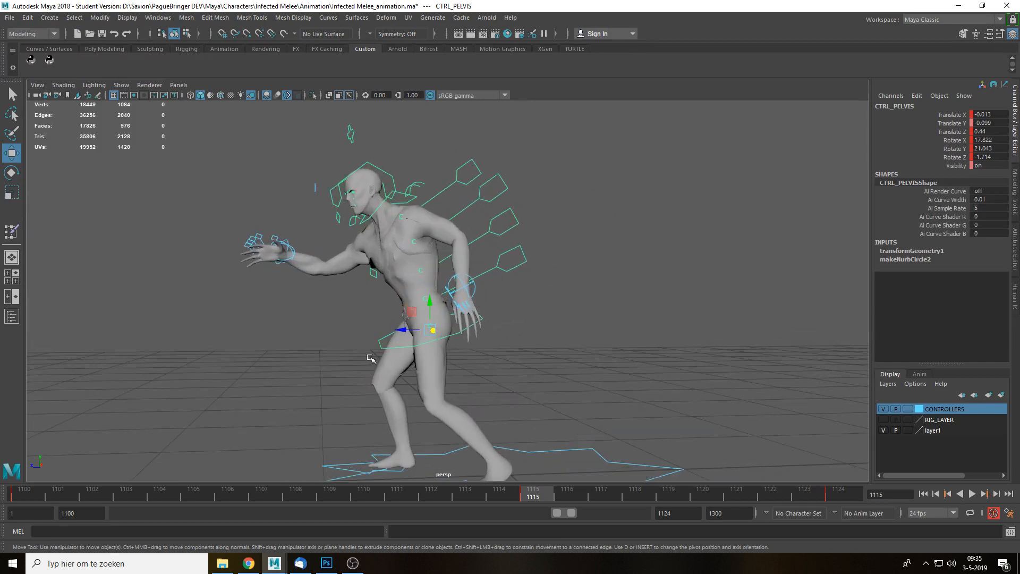
key("e")
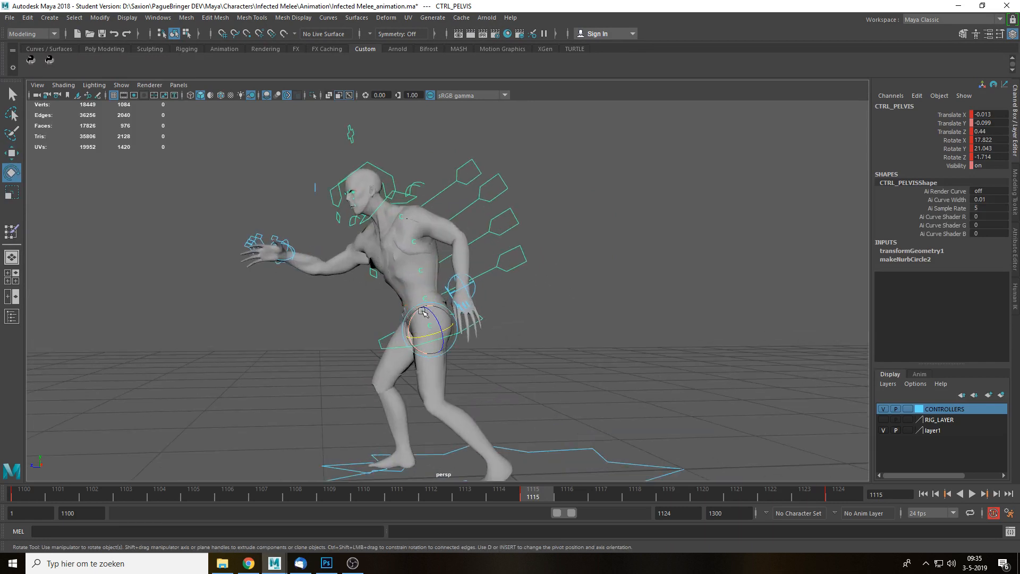
left_click_drag(423, 317, 414, 313)
left_click_drag(523, 494, 263, 478)
key("alt+v")
key("alt+v")
key("alt+v")
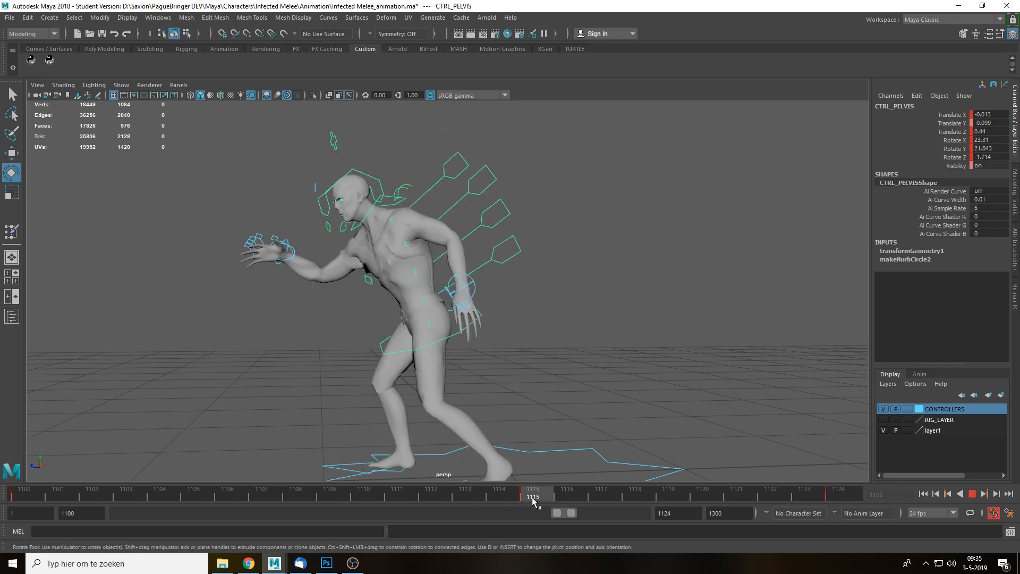
Lift the gaze at frame 1115 by rotating the neck controller to about Rotate X -20.365 and the head controller to about -16.915.
left_click(406, 207)
left_click_drag(368, 237, 346, 214)
left_click(375, 172)
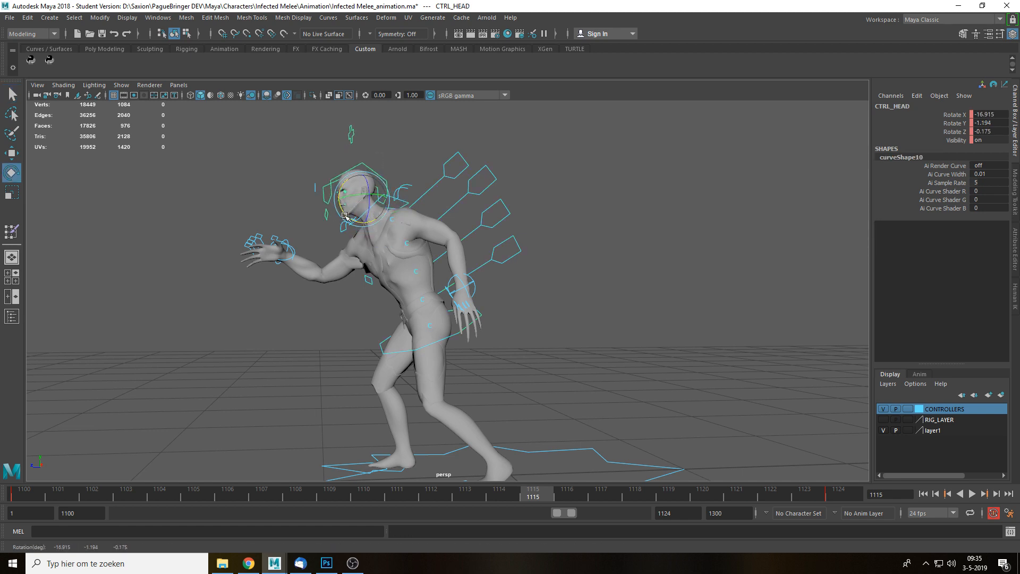
In the front view, turn the neck controller to about Rotate X -21.498, Y -22.845, Z 3.577 so the face points forward.
left_click_drag(485, 251, 537, 289, "alt")
key("space")
scroll(547, 389, "down", 5)
left_click_drag(570, 397, 594, 413)
middle_click_drag(593, 413, 594, 317, "alt")
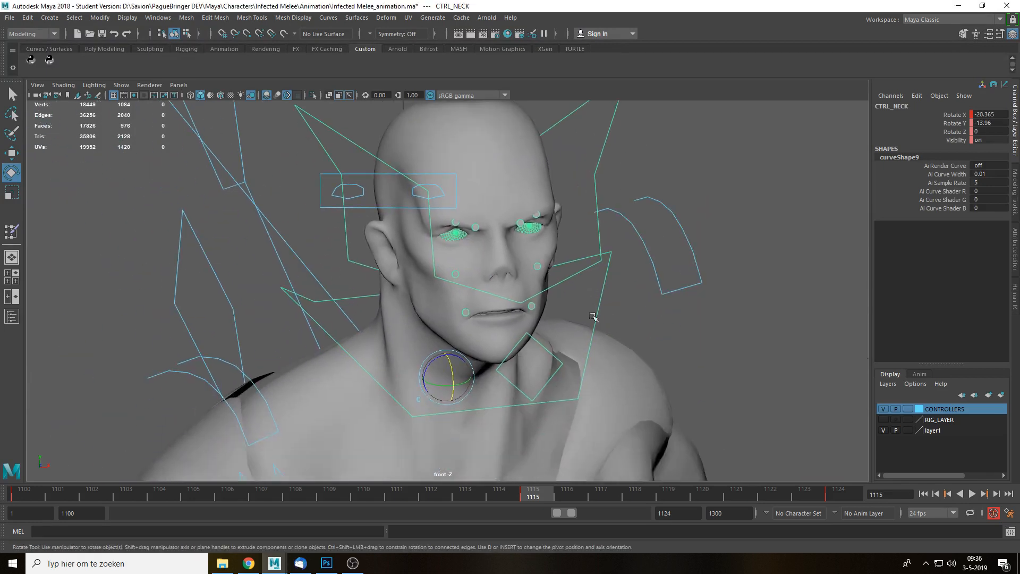
left_click_drag(468, 382, 461, 381)
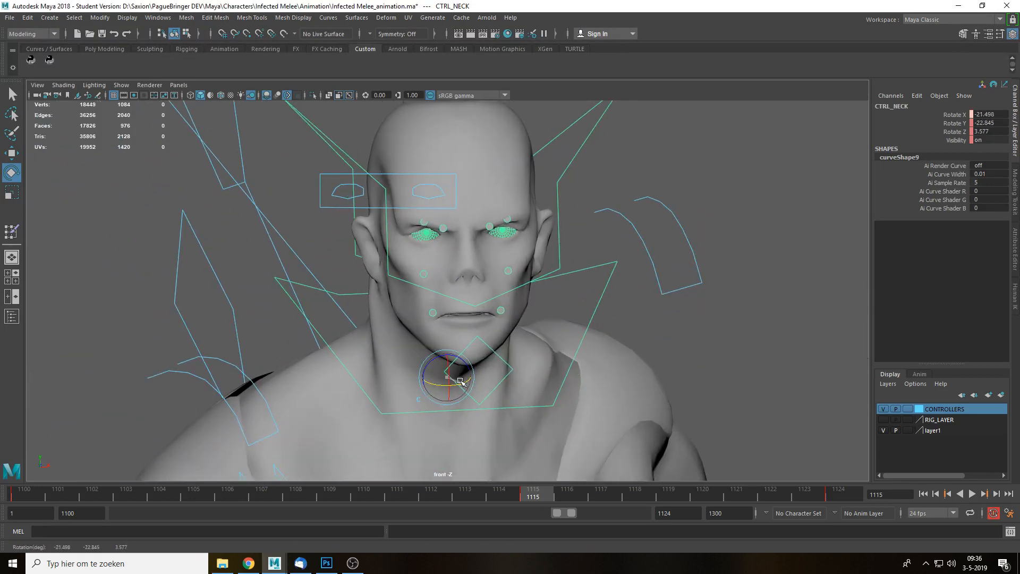
Rotate the head controller to about X -16.667, Y -6.355, Z -2.03 and key it at frame 1115.
left_click(560, 148)
left_click_drag(462, 264, 472, 249)
left_click_drag(470, 247, 475, 251)
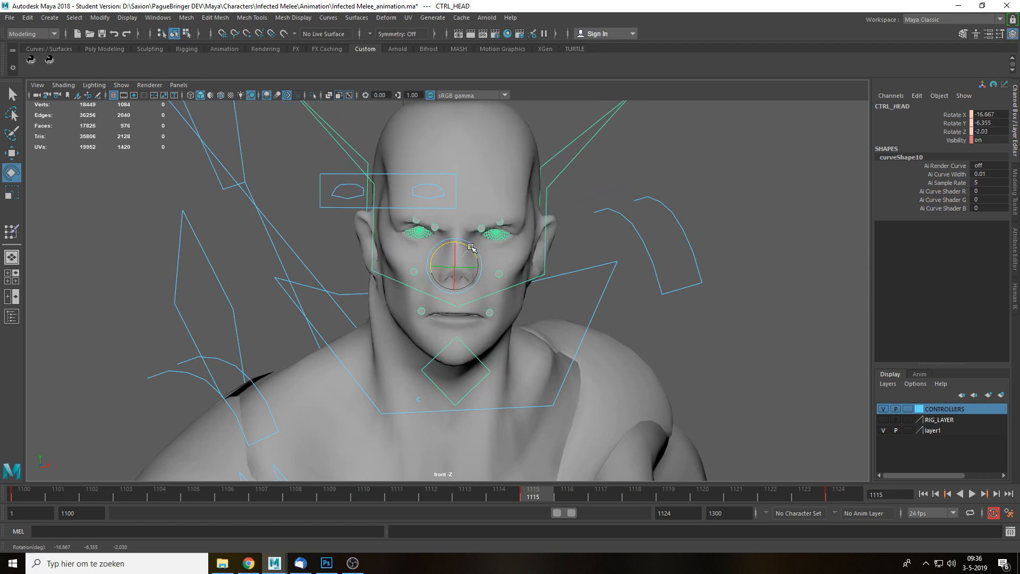
key("s")
Return to the perspective view and play back the attack, examining the head and body motion from the front.
key("space")
left_click_drag(477, 306, 494, 263)
left_click(587, 282)
key("alt+v")
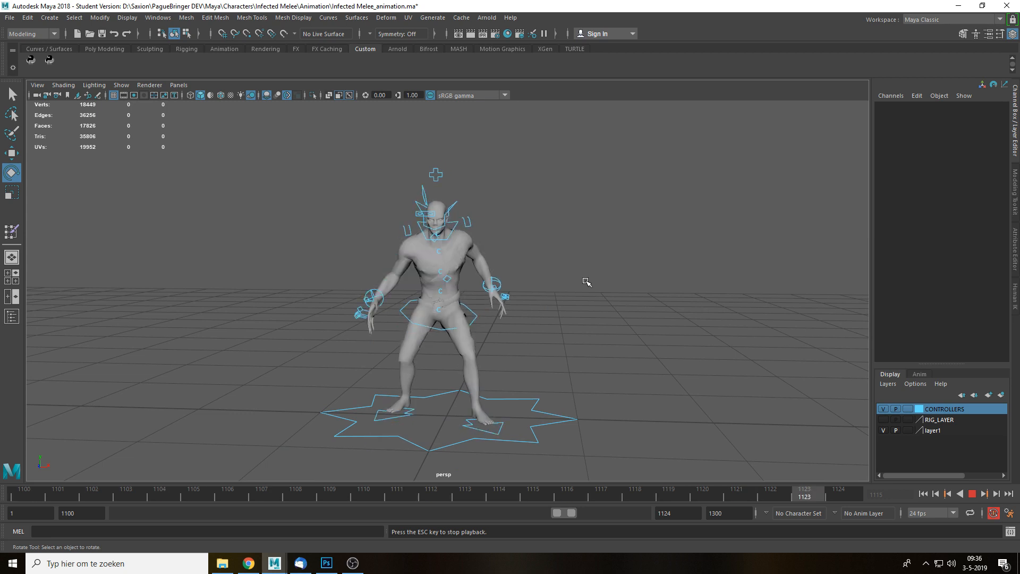
left_click_drag(573, 285, 578, 284, "alt")
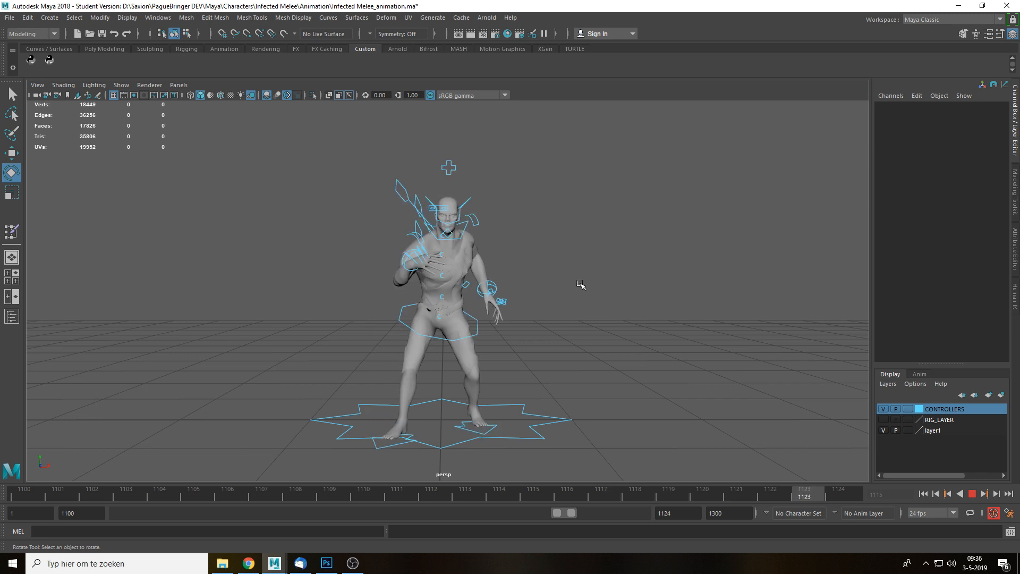
key("alt+v")
scroll(561, 318, "up", 5)
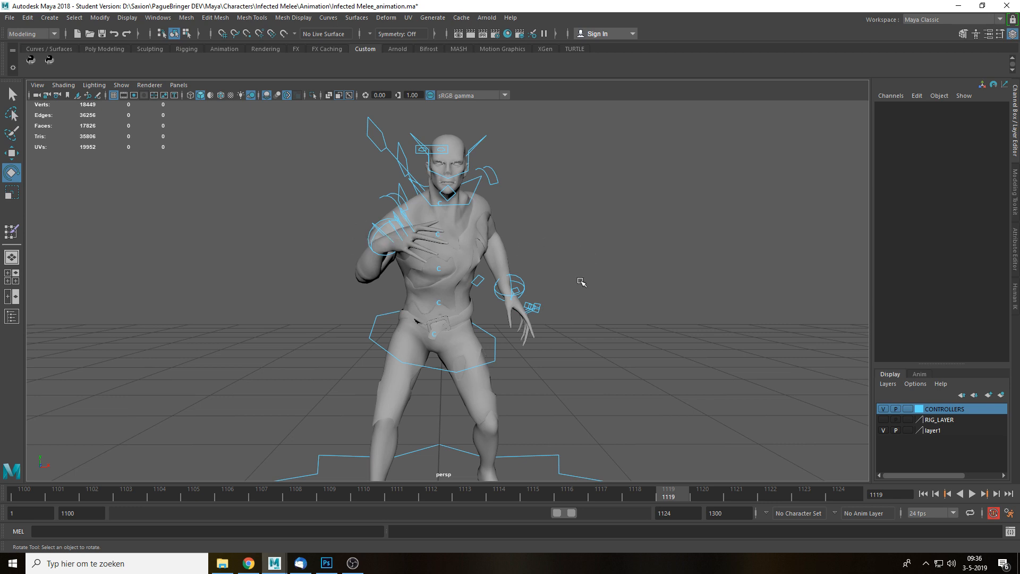
key("alt+v")
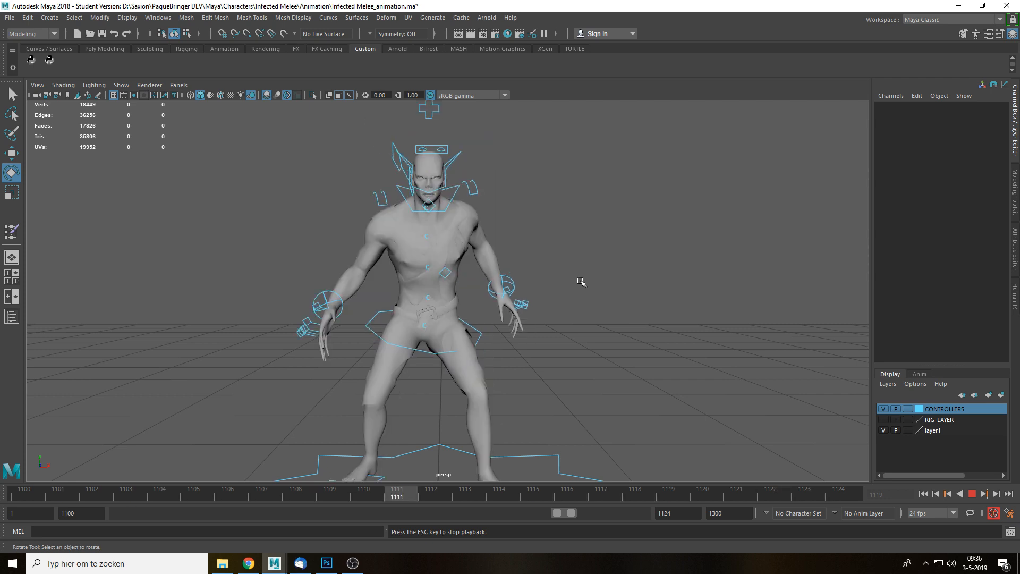
key("Escape")
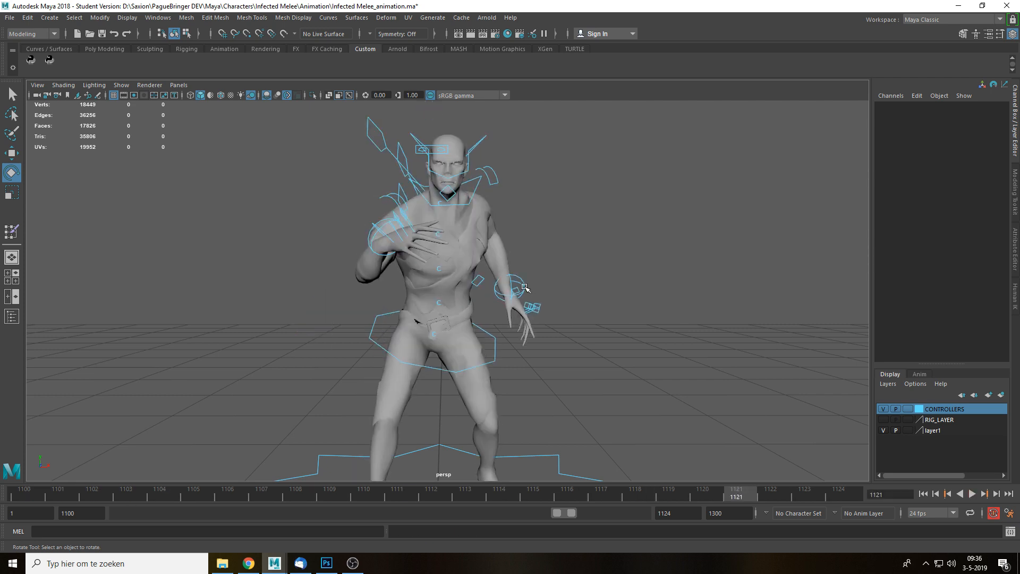
At frame 1115, move the left wrist controller away from the body to about Translate X -0.175, Y -0.119, Z 0.326.
left_click(525, 287)
left_click(533, 493)
left_click_drag(526, 348, 571, 344, "alt")
key("w")
left_click_drag(517, 288, 530, 262)
left_click_drag(609, 331, 579, 287, "alt")
Set the left wrist controller's Elbow PV to about 46, review the playback, and return to frame 1115.
left_click(955, 174)
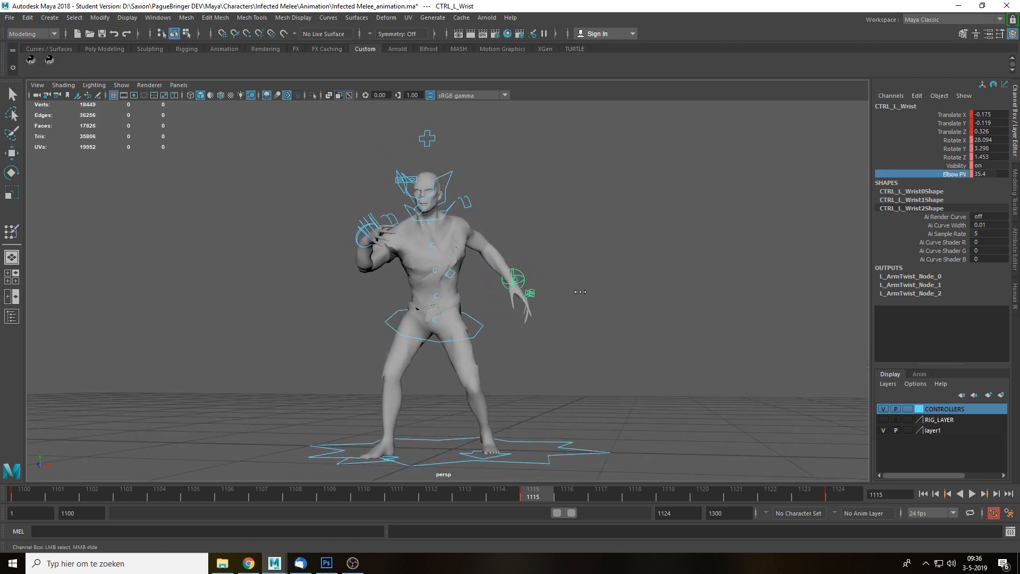
key("alt+v")
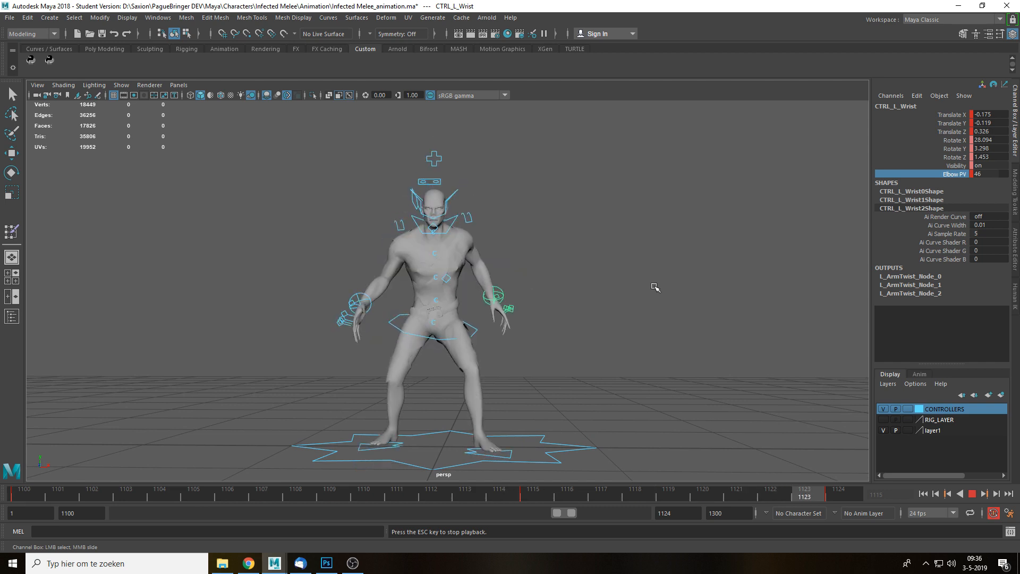
left_click(532, 494)
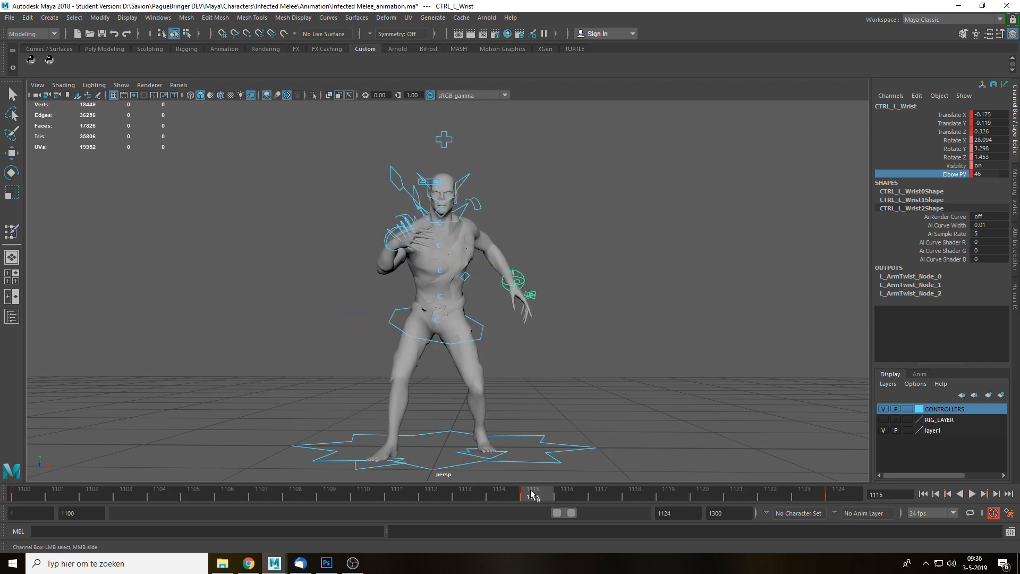
Display the character as a black silhouette with all lights enabled and examine the frame 1115 strike pose.
left_click(618, 322)
key("7")
key("w")
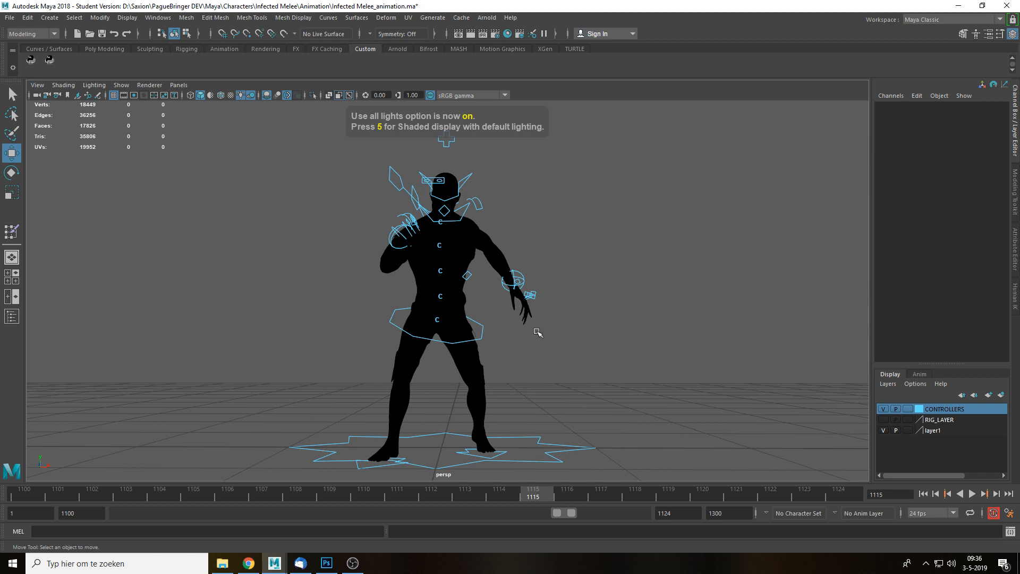
left_click_drag(538, 333, 533, 338, "alt")
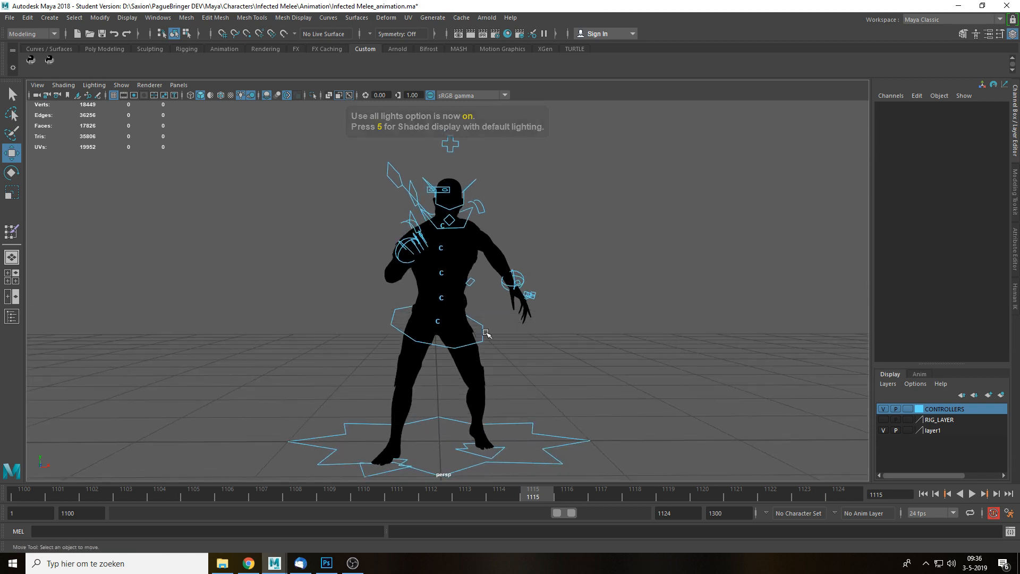
Shift the pelvis controller sideways to about Translate X -0.032 and review the silhouette in playback.
left_click(486, 333)
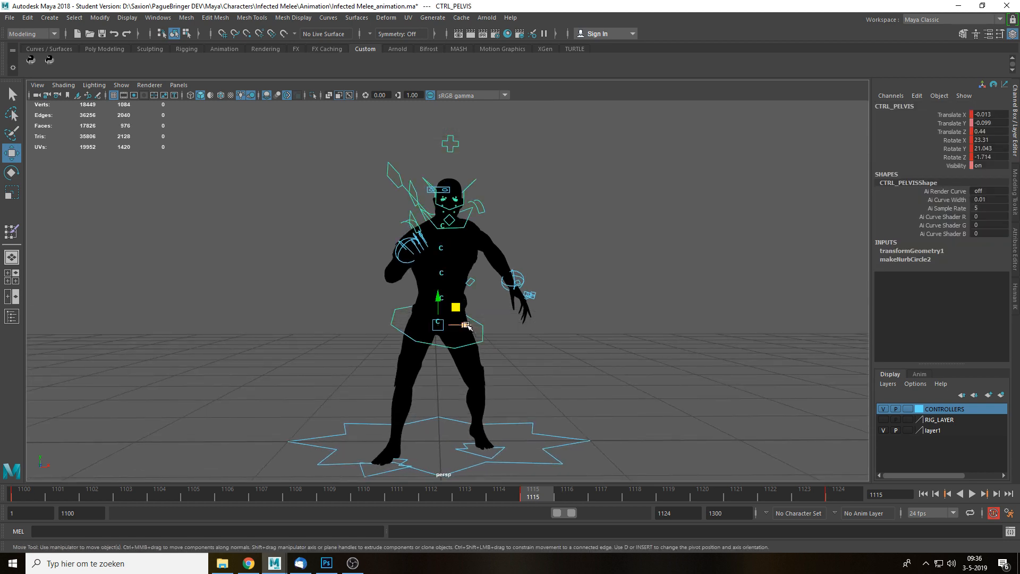
left_click_drag(468, 326, 464, 326)
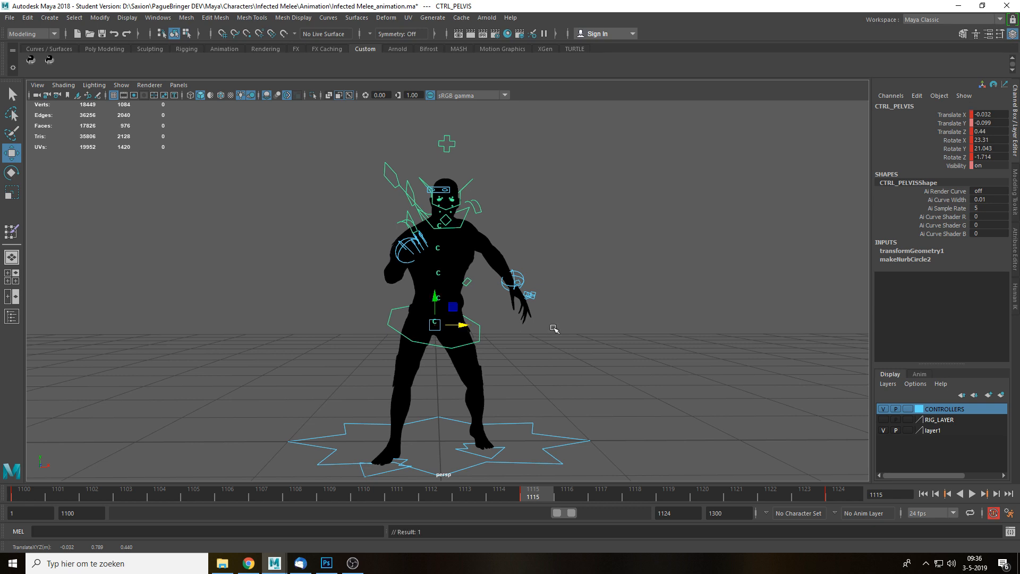
key("alt+v")
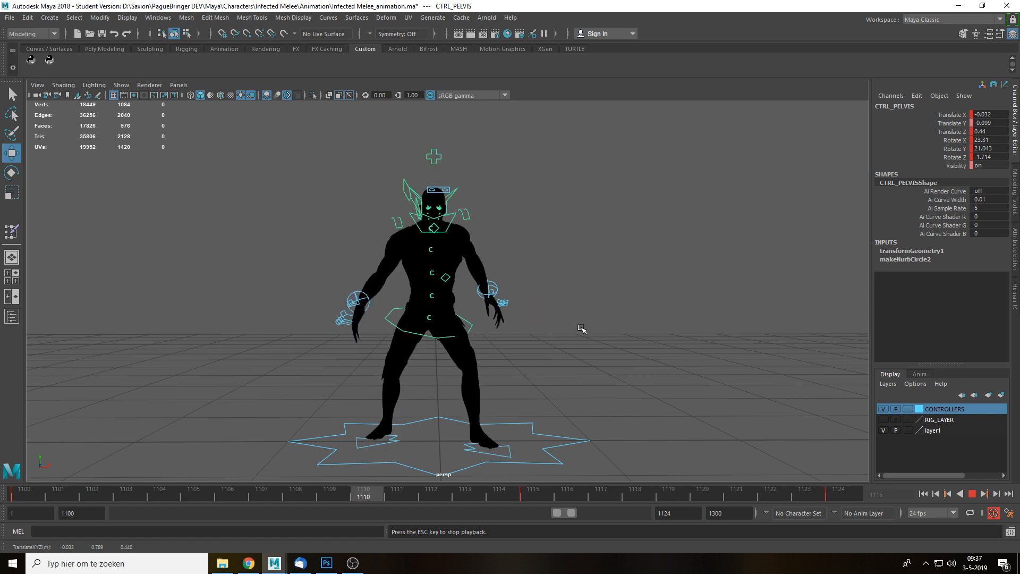
key("Escape")
left_click(581, 239)
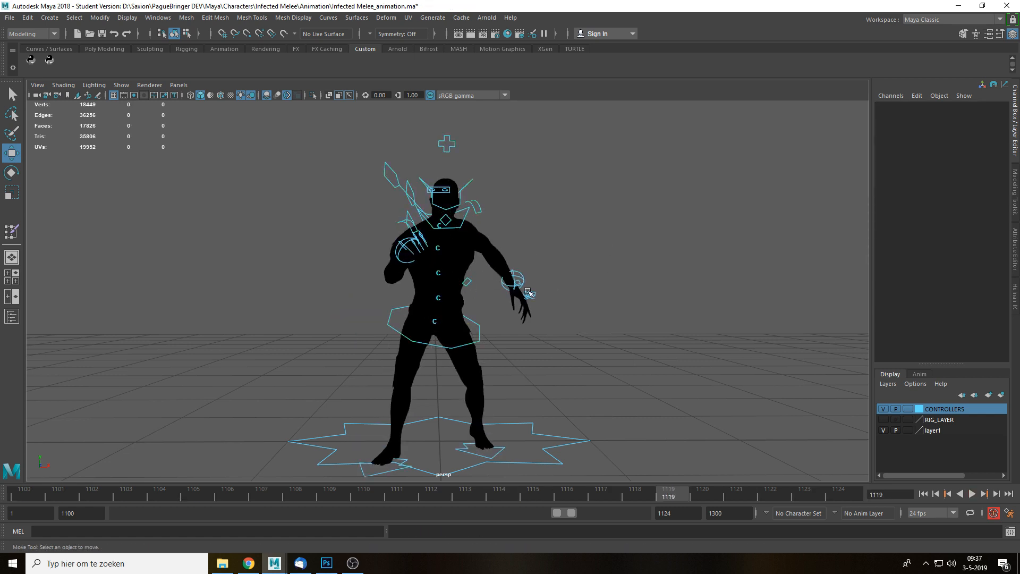
Try moving the right wrist controller forward to about Translate Z 1.264 at frame 1119, and undo the move.
left_click_drag(528, 292, 604, 252, "alt")
left_click(587, 243)
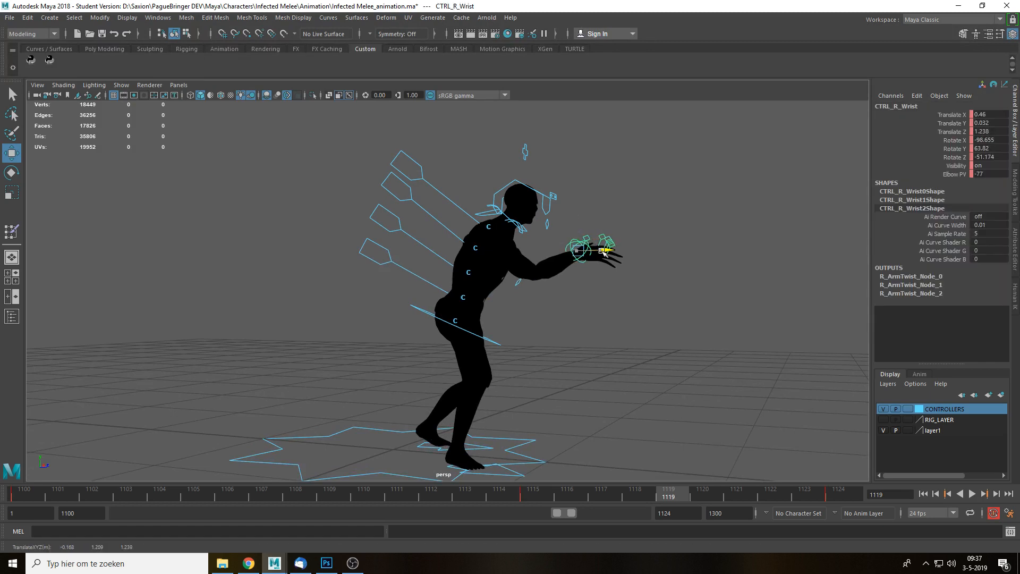
key("alt+v")
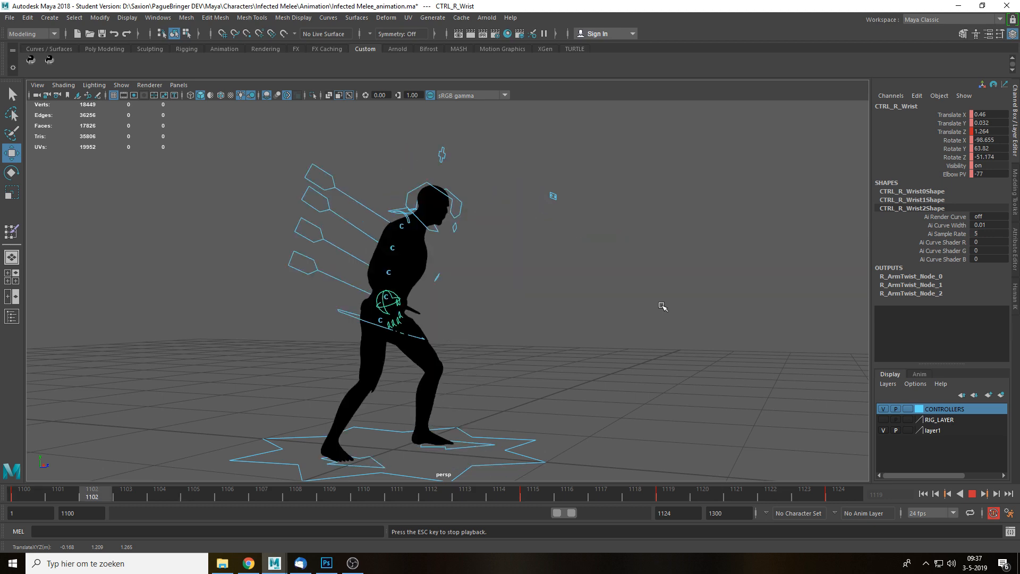
key("Escape")
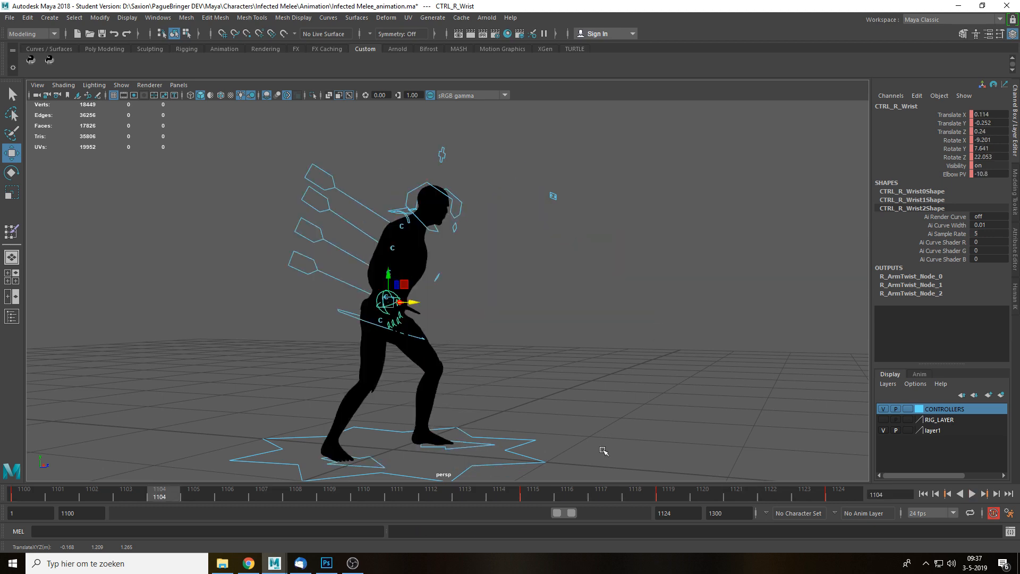
key("ctrl+z")
At frame 1115, extend the right wrist controller forward to about Translate Z 1.281 and play back the attack from the front.
left_click(539, 500)
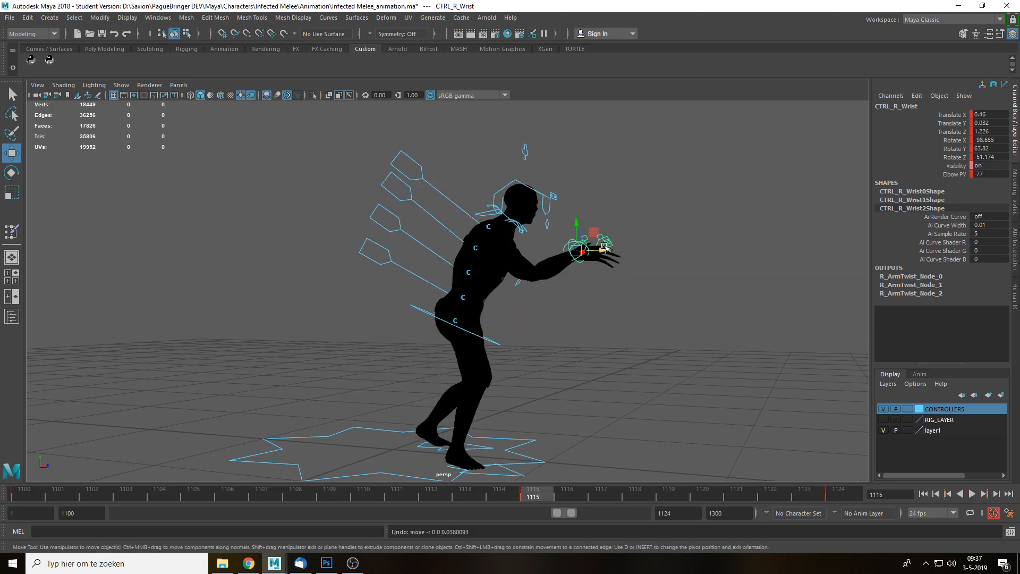
left_click_drag(605, 248, 612, 248)
key("alt+v")
left_click_drag(672, 337, 551, 330, "alt")
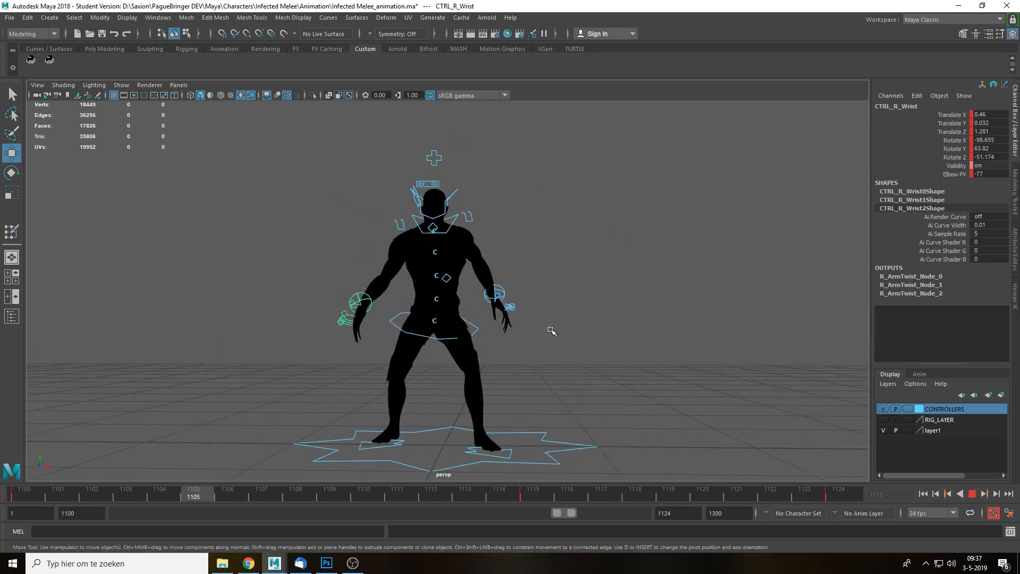
Return to frame 1115 and turn off the all-lights display to restore the default shaded view.
left_click_drag(585, 319, 590, 321, "alt")
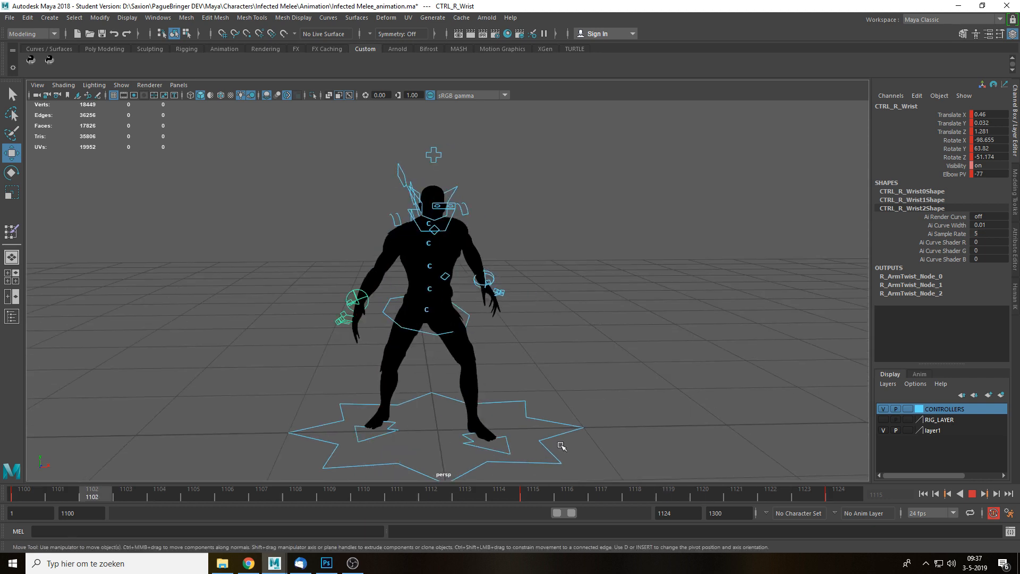
left_click(526, 491)
left_click(242, 96)
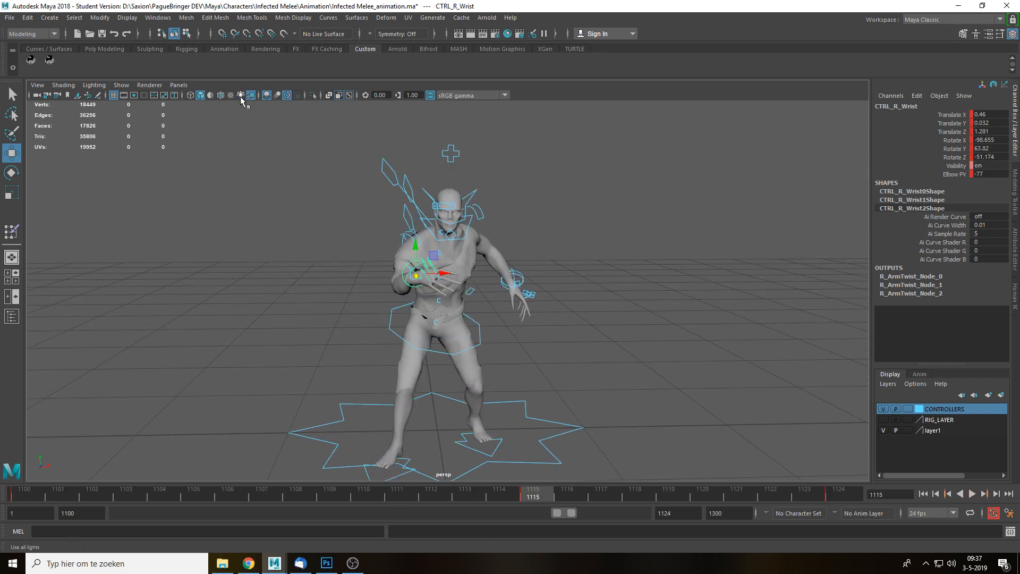
Review the attack in playback, then at frame 1115 rotate the left clavicle controller to about Rotate Y -7.763 and Rotate Z -6.732.
left_click(586, 287)
left_click_drag(585, 287, 575, 282, "alt")
key("alt+v")
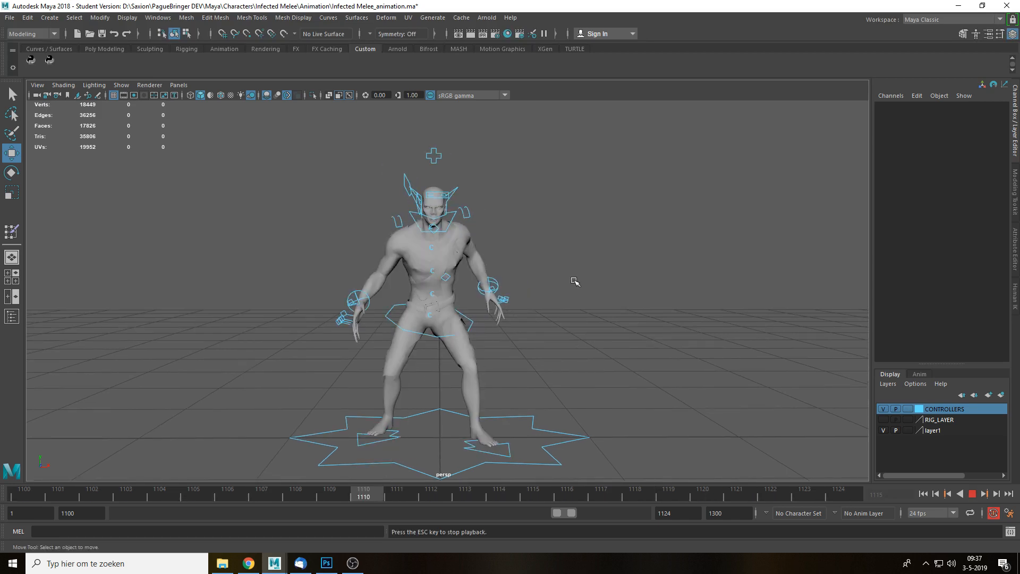
key("Escape")
left_click(477, 212)
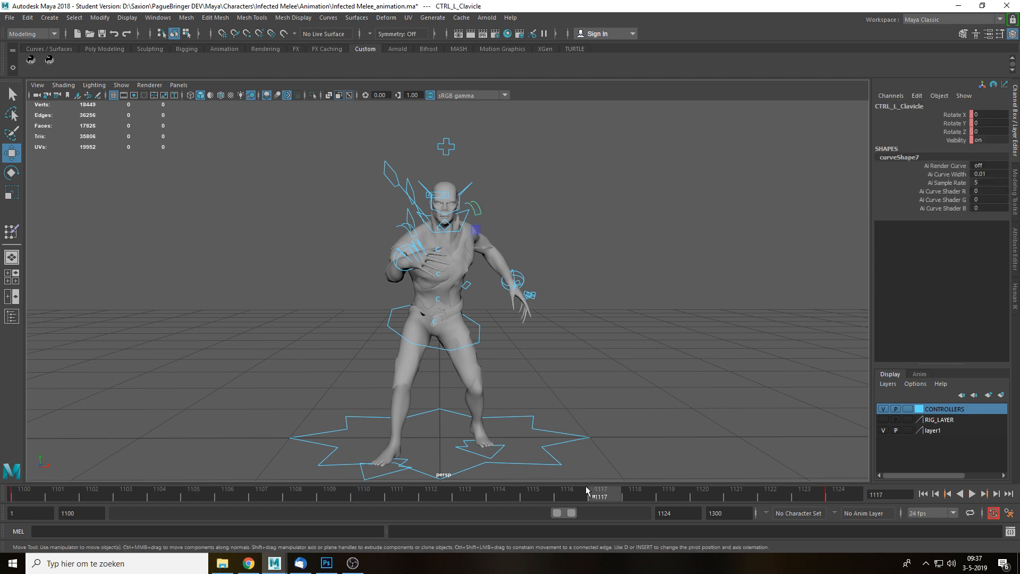
left_click(523, 488)
key("f")
left_click_drag(597, 334, 473, 313, "alt")
scroll(481, 340, "down", 8)
key("e")
left_click_drag(406, 357, 409, 361)
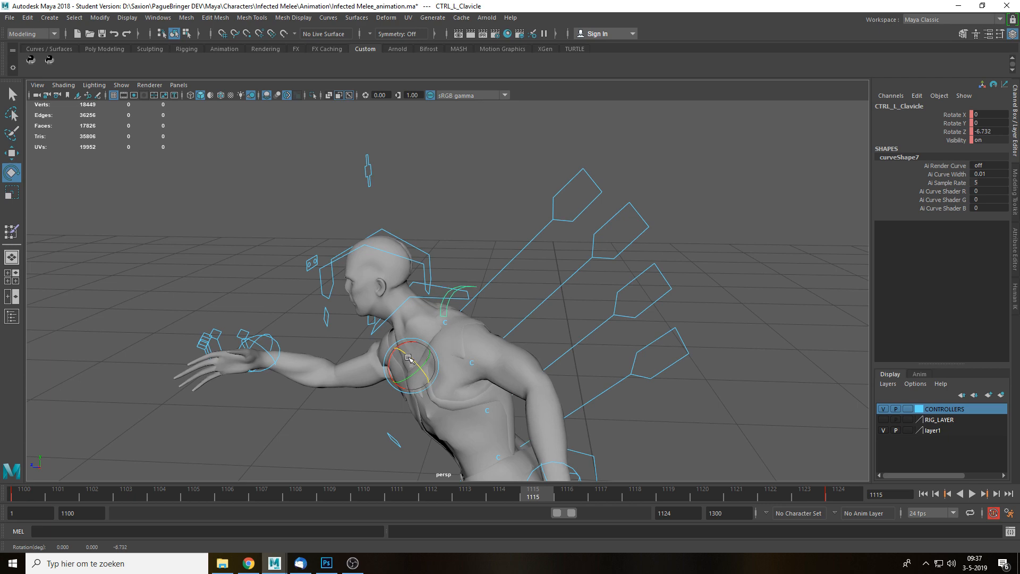
left_click_drag(536, 335, 647, 310, "alt")
Play back the attack from the front and the side to check the left shoulder's motion.
key("alt+v")
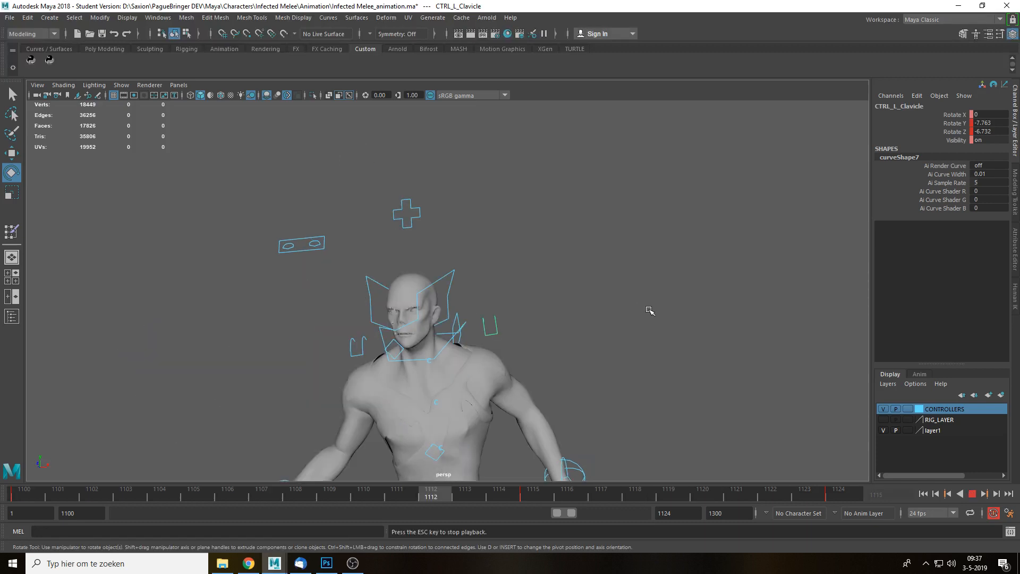
middle_click_drag(611, 346, 646, 292, "alt")
scroll(650, 300, "down", 3)
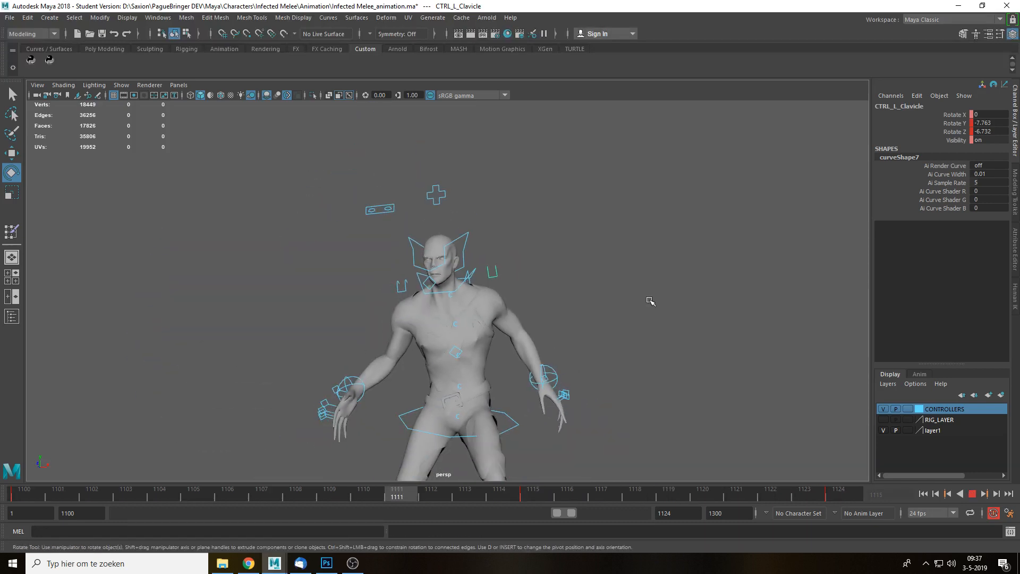
scroll(649, 298, "down", 3)
left_click_drag(622, 344, 637, 351, "alt")
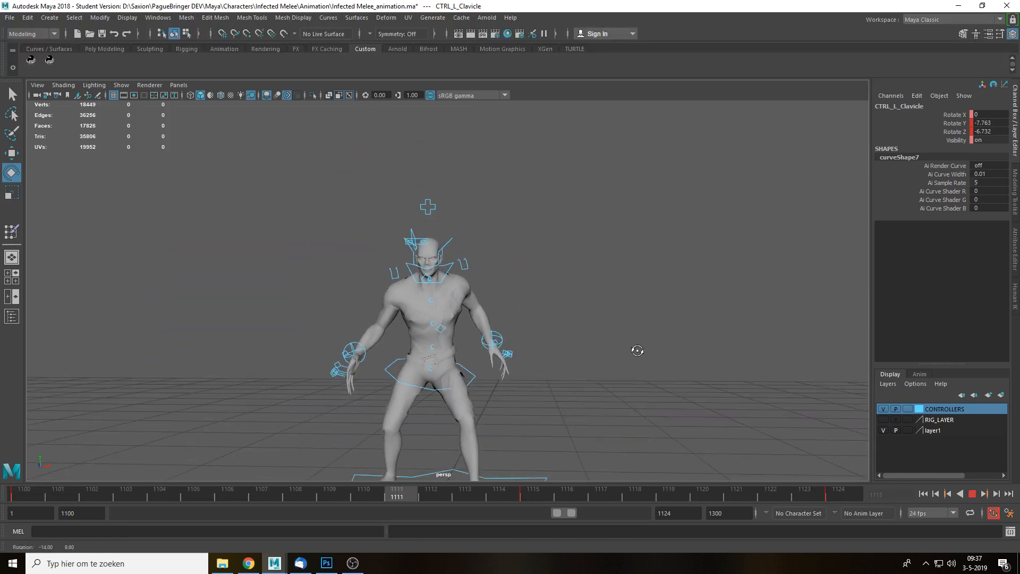
middle_click_drag(602, 360, 648, 322, "alt")
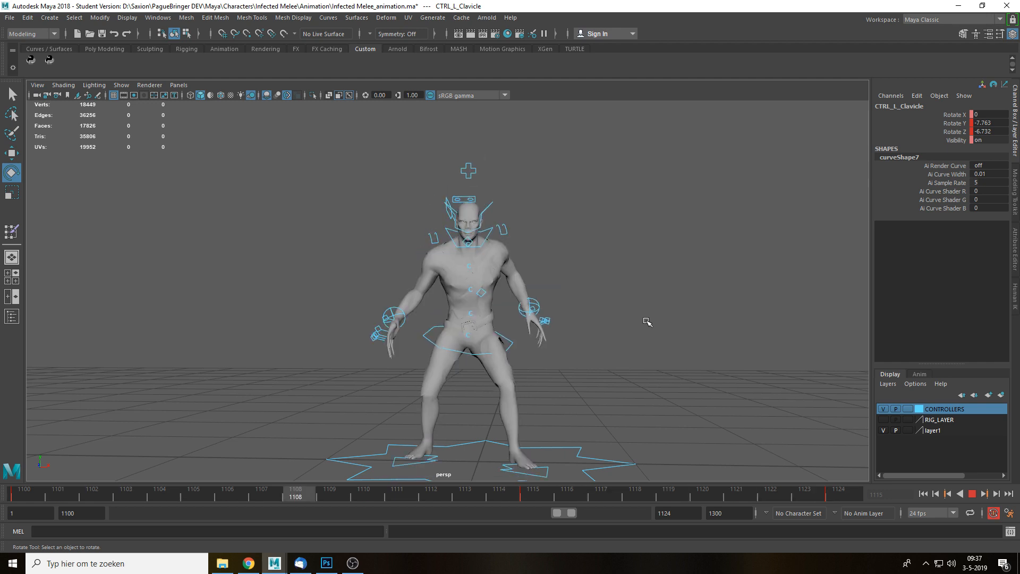
left_click_drag(645, 319, 543, 330, "alt")
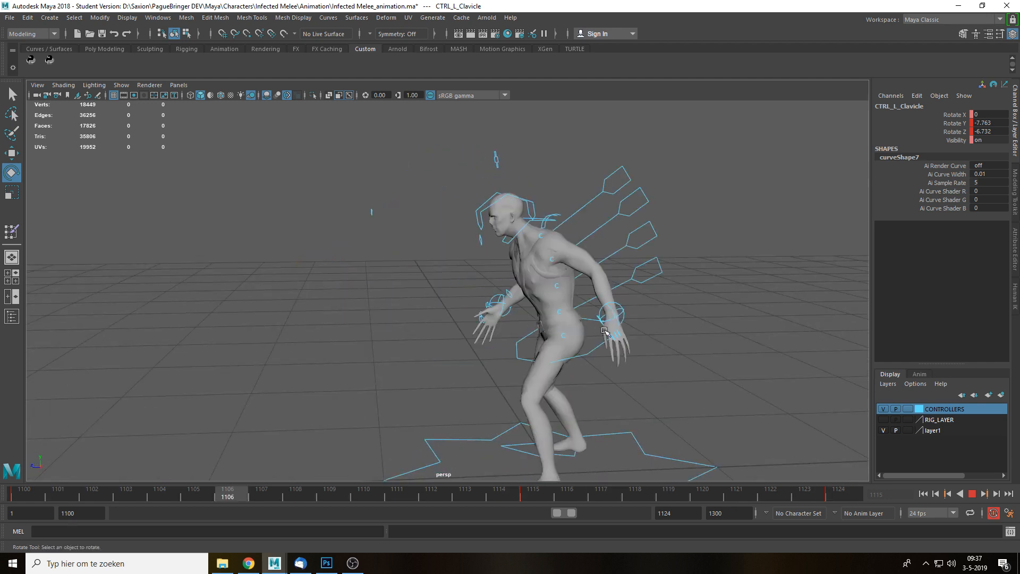
middle_click_drag(630, 339, 585, 298, "alt")
scroll(592, 303, "down", 1)
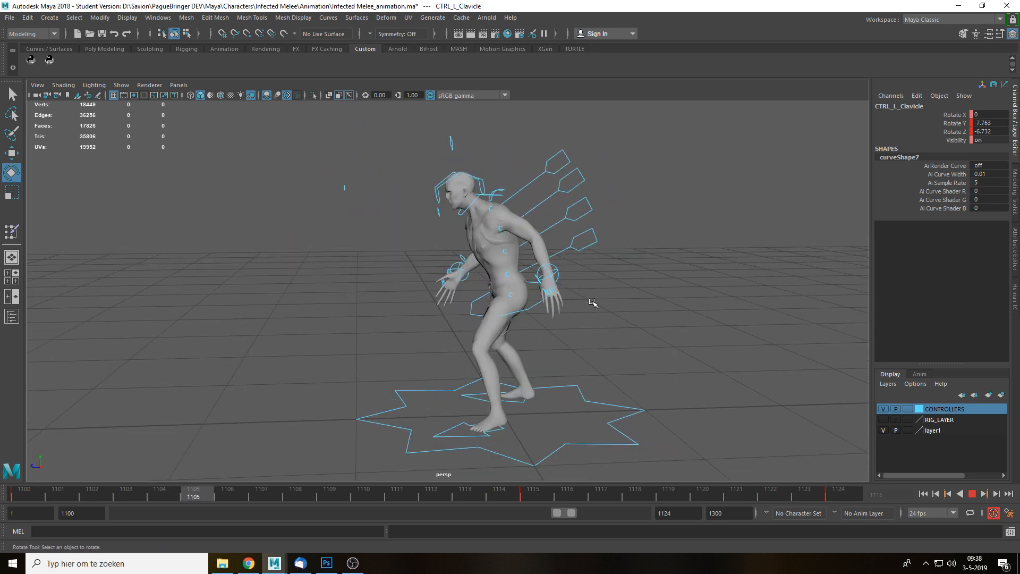
left_click(585, 313)
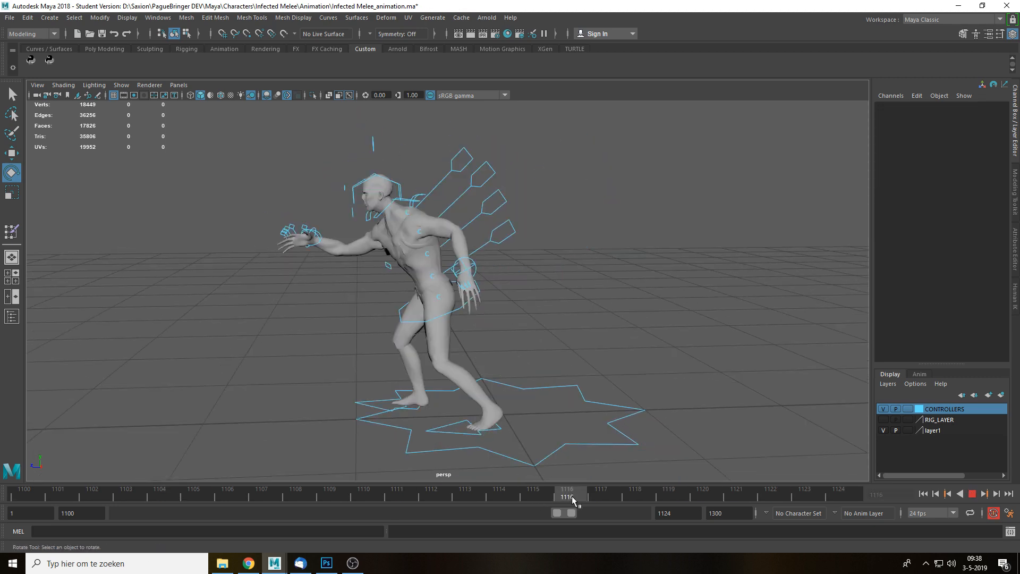
left_click_drag(587, 338, 582, 331, "alt")
scroll(461, 246, "up", 2)
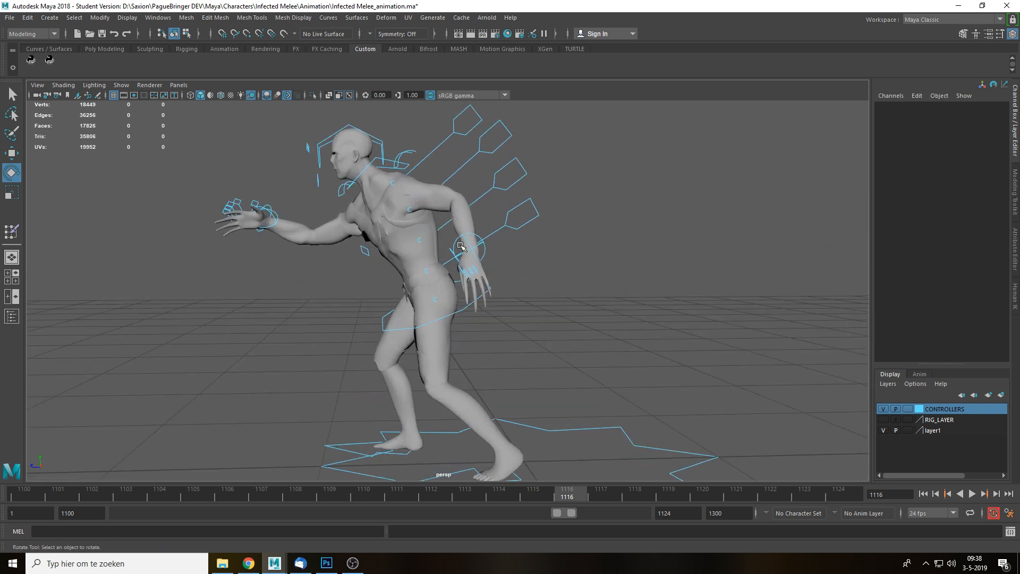
Try bending the upper spine controller forward to about Rotate X 13.678 at frame 1116, and undo the rotation.
left_click(458, 161)
middle_click_drag(481, 221, 519, 260, "alt")
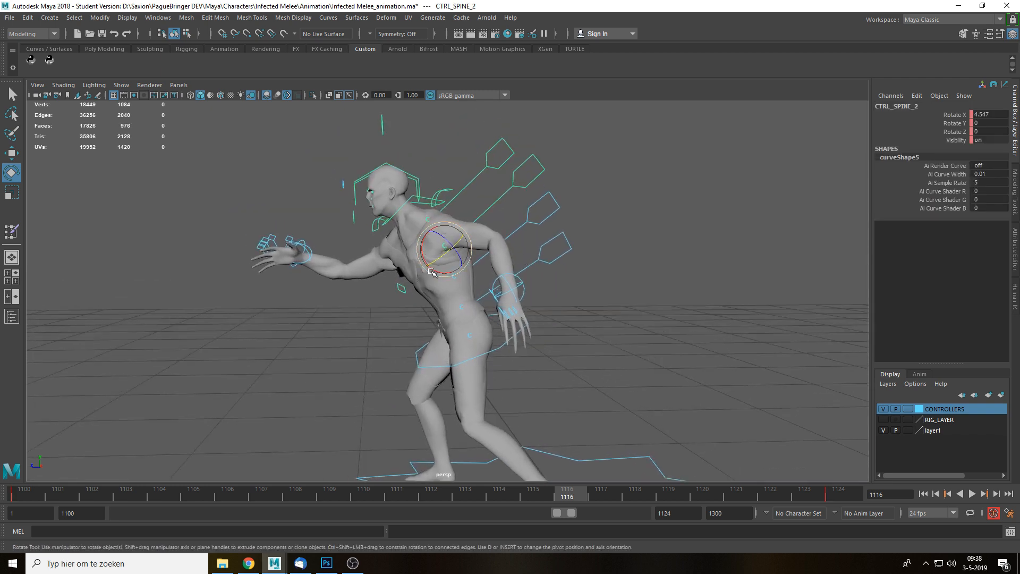
left_click_drag(433, 269, 419, 251)
key("ctrl+z")
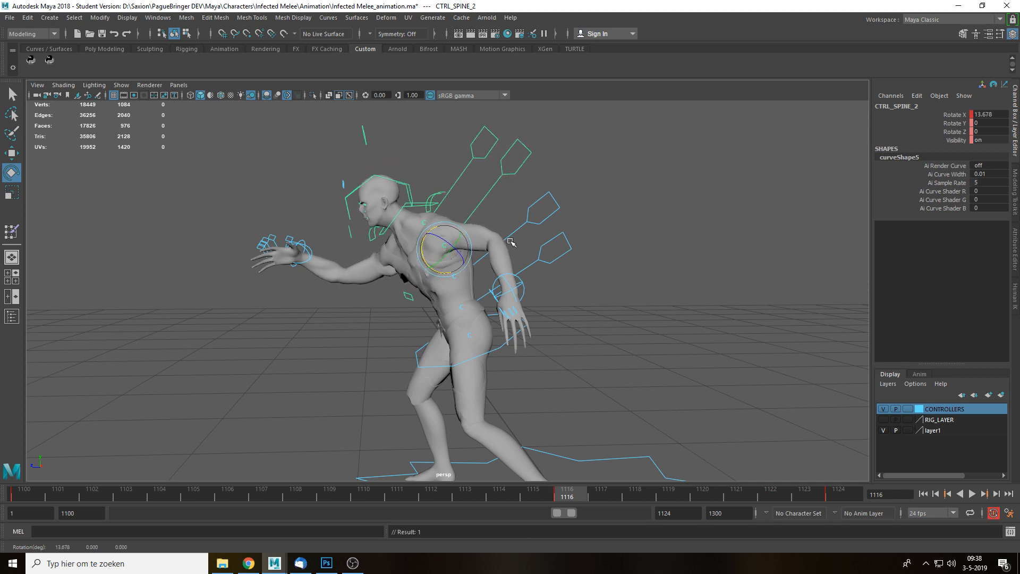
left_click_drag(569, 497, 545, 484)
key("ctrl+z")
key("ctrl+z")
At frame 1115, bend the upper spine controller forward around its X axis.
left_click(535, 499)
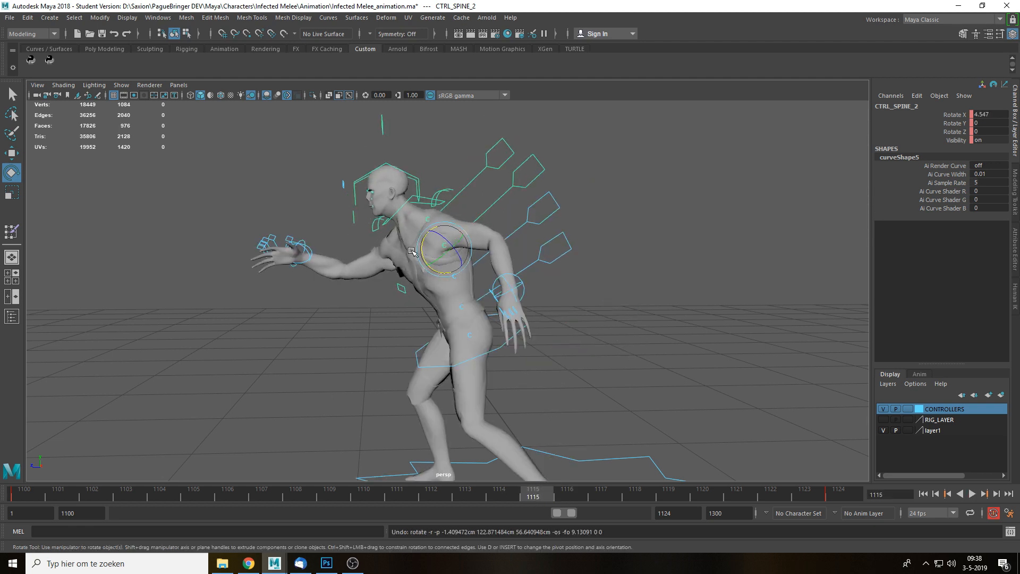
left_click_drag(421, 250, 367, 227)
left_click(445, 257)
Tilt the head controller up to about Rotate X -19.148, Y -6.81 and Z -2.156, and check it in playback.
left_click(417, 205)
left_click(345, 206)
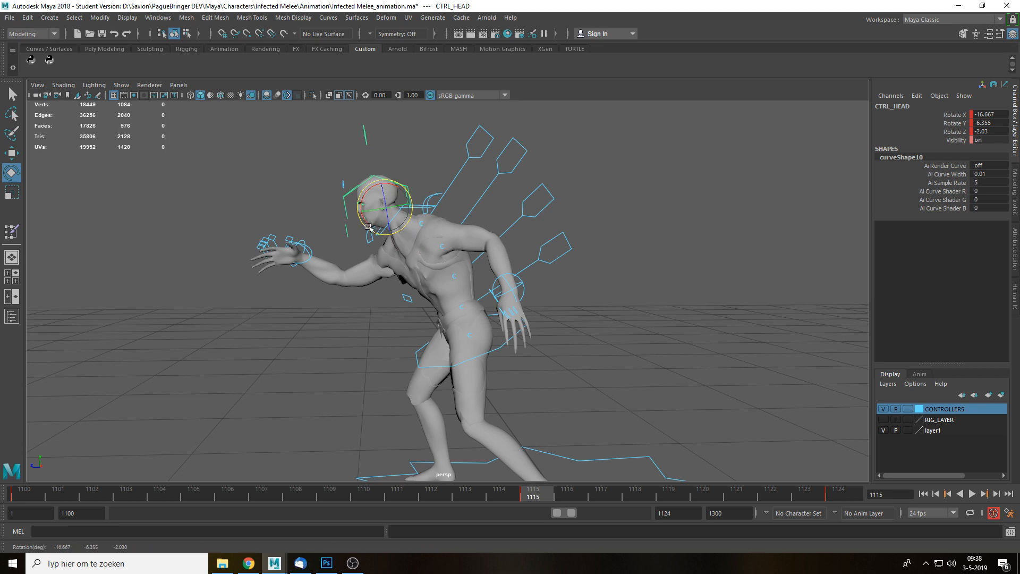
key("alt+v")
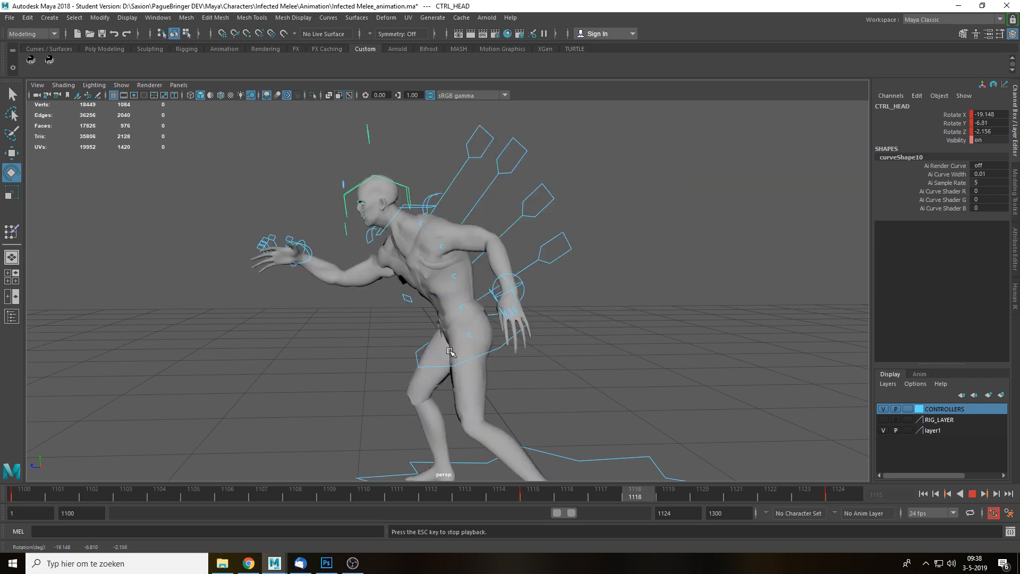
key("Escape")
Extend the right wrist controller forward to about Translate Z 1.33 and play back the attack.
key("w")
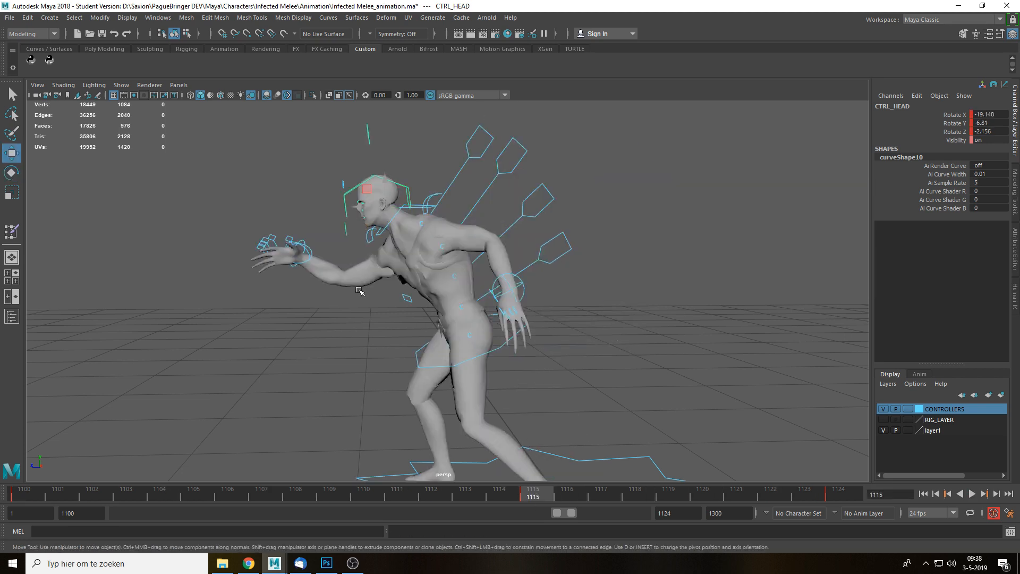
left_click(310, 249)
left_click_drag(286, 257, 271, 256)
key("alt+v")
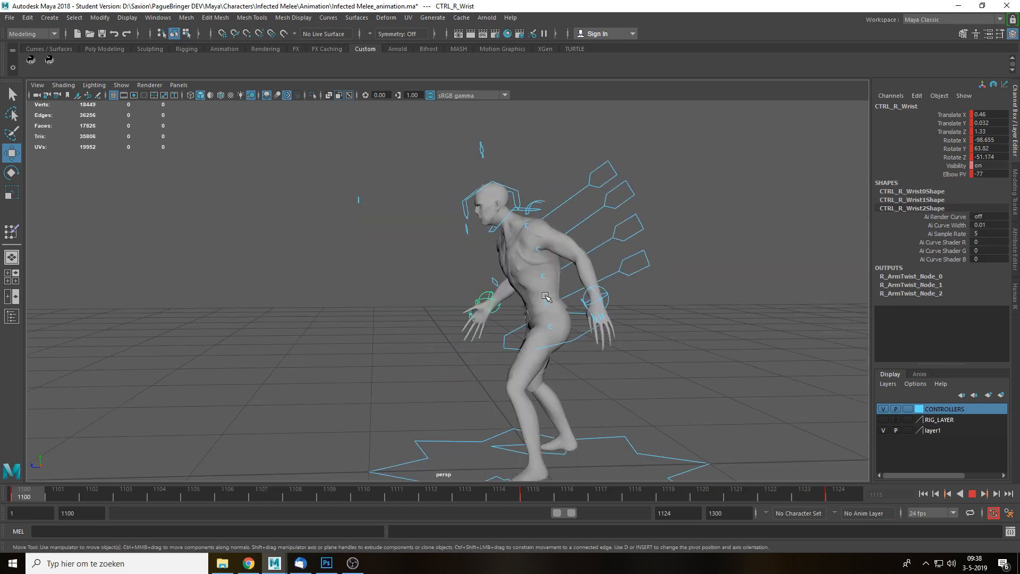
At frame 1115, rotate the left wrist controller to about Rotate X 61.43, Y 3.298 and Z 1.453, and review the playback.
left_click(531, 494)
mouse_move(547, 364)
left_mouse_down("alt")
mouse_move(608, 358)
mouse_move(553, 371)
left_mouse_up("alt")
left_click(520, 305)
left_click_drag(520, 305, 483, 267, "alt")
key("e")
key("alt+v")
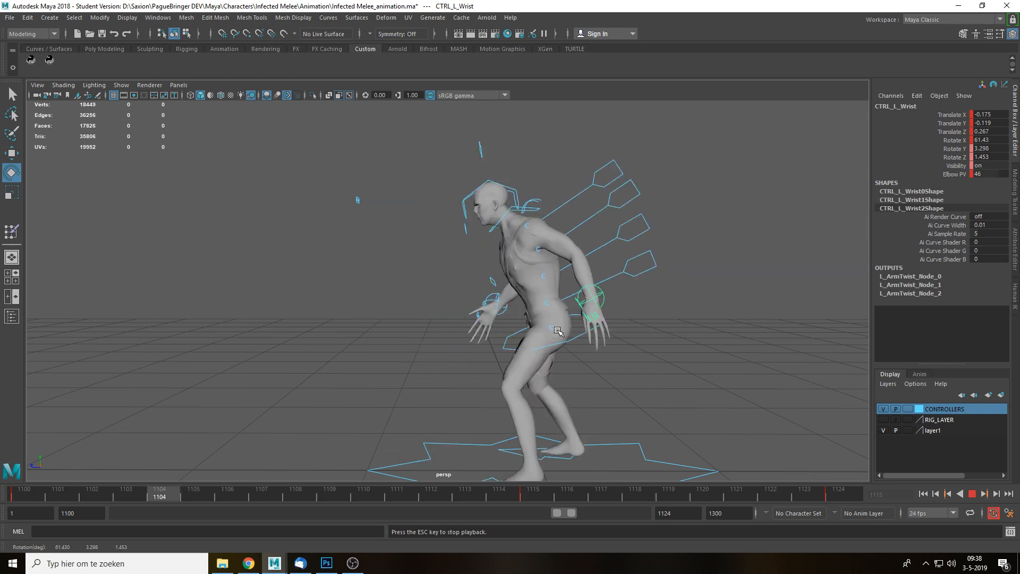
key("alt+v")
left_click_drag(551, 359, 558, 334, "alt")
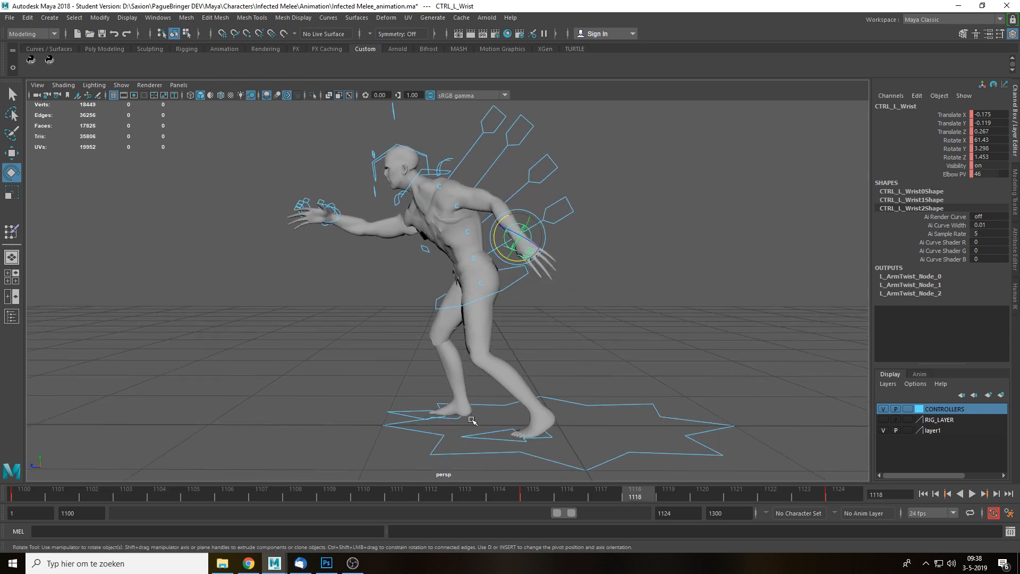
At frame 1115, move the right foot controller forward to about Translate Z 0.834 and play back the attack.
key("q")
left_click(455, 418)
left_click(521, 495)
key("w")
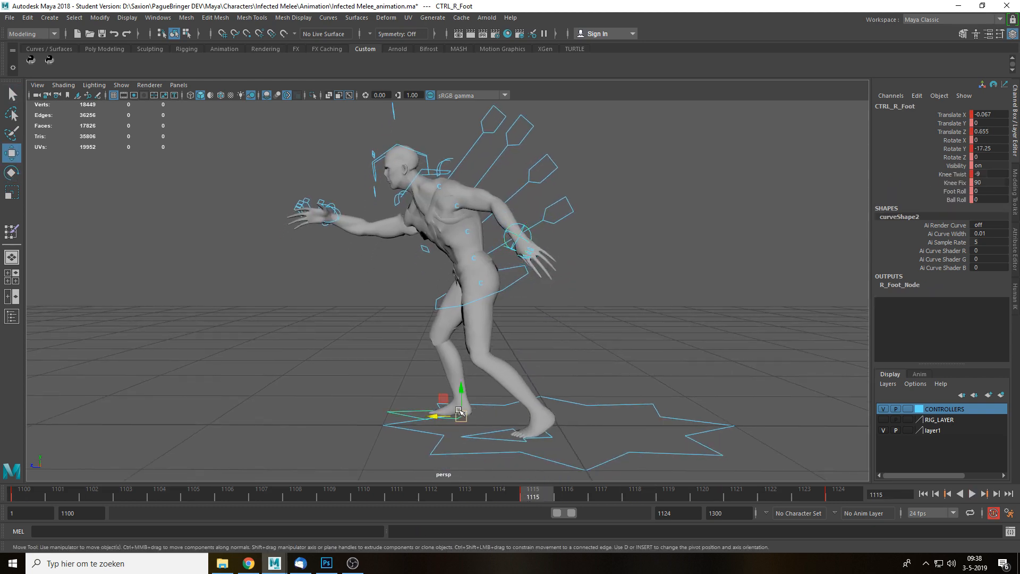
left_click_drag(434, 416, 399, 416)
key("alt+v")
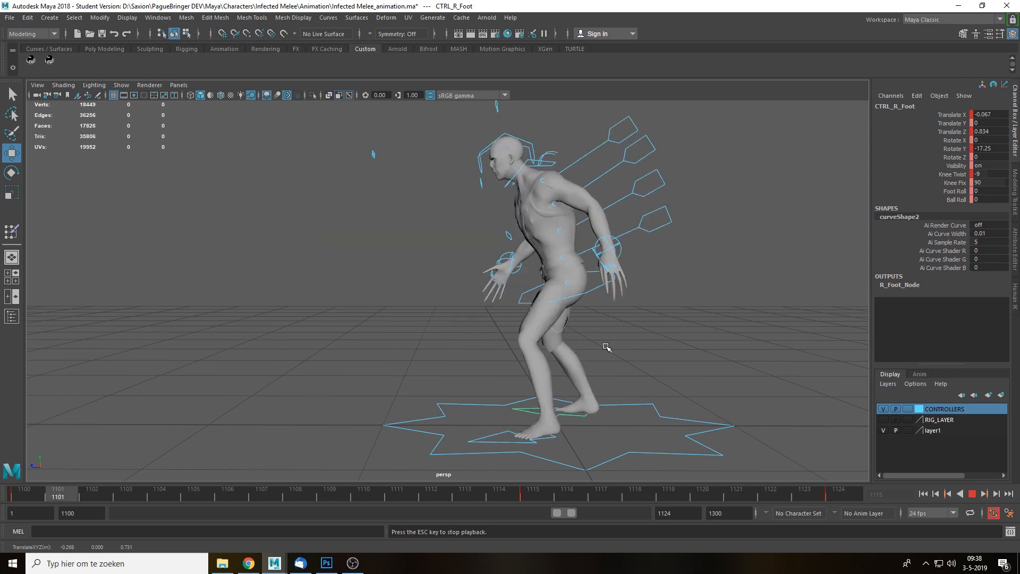
key("Escape")
At frame 1115, push the pelvis controller forward to about Translate Z 0.498.
left_click(502, 305)
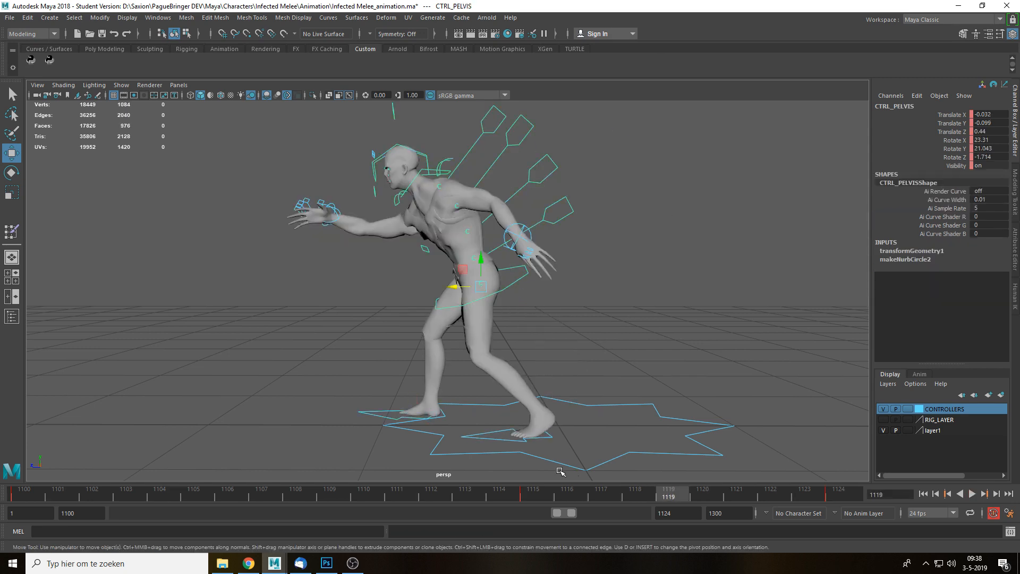
key("comma")
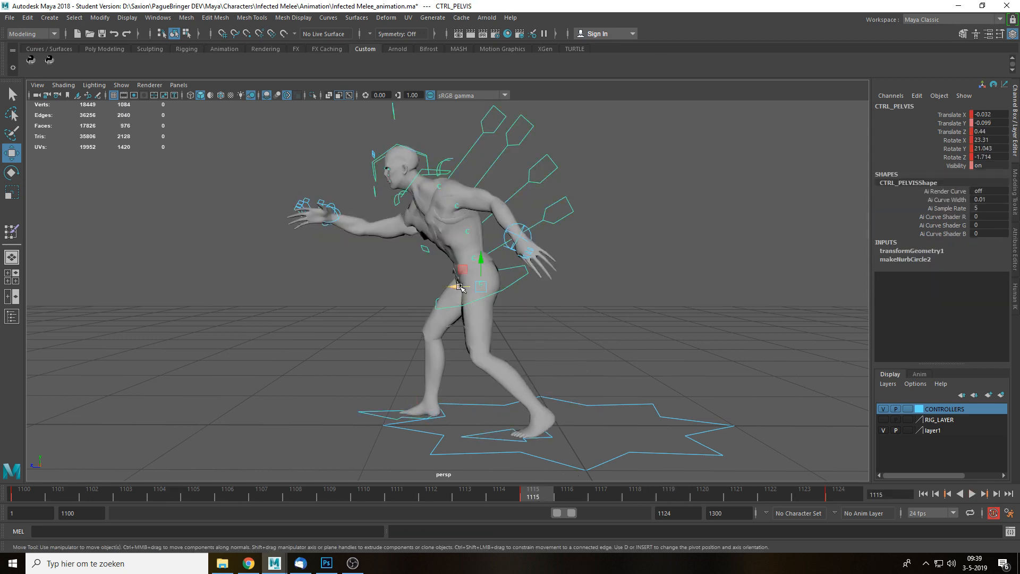
left_click_drag(461, 287, 450, 291)
key("q")
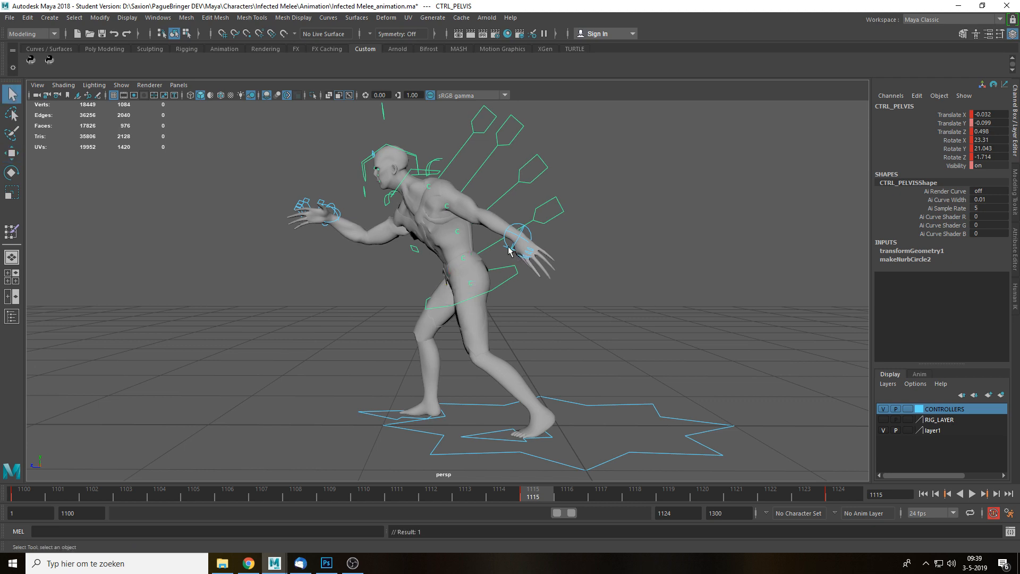
Move the left wrist control at frame 1115 to Translate Z 0.291.
left_click(509, 247)
key("w")
left_click(532, 233)
left_click(532, 233)
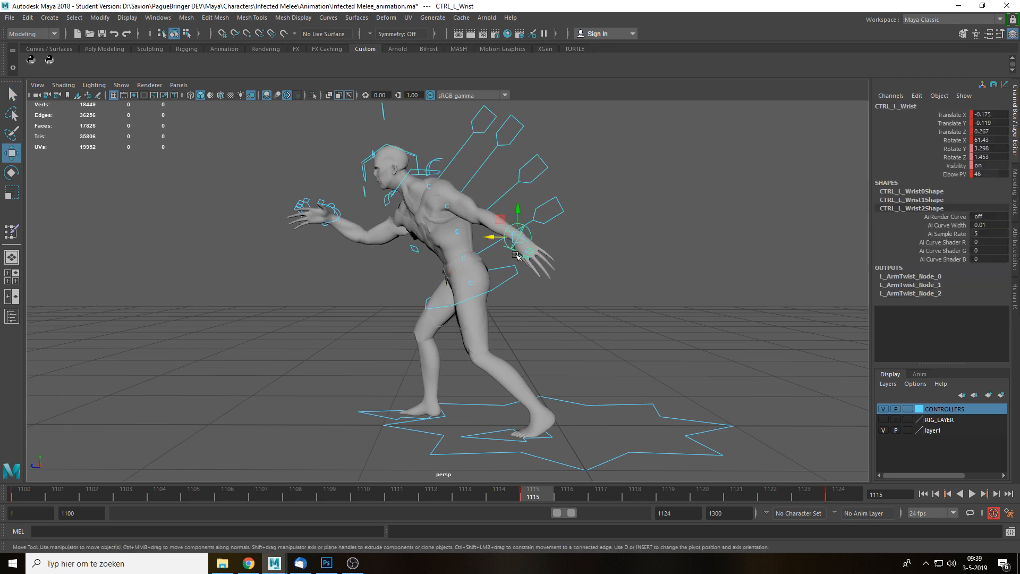
Play the animation and scrub back to frame 1105 to check the left arm's swing.
key("alt+v")
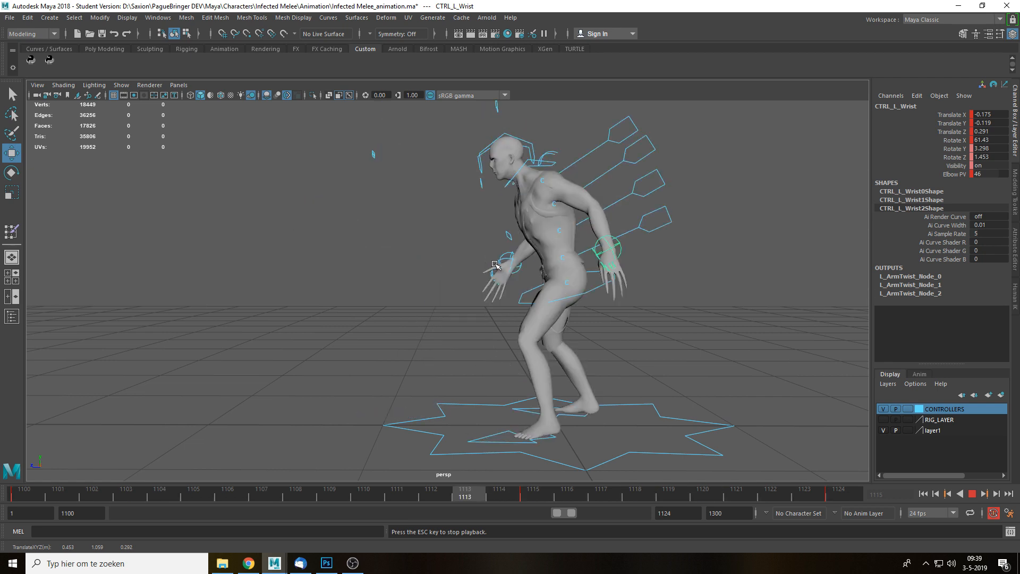
key("Escape")
left_click_drag(433, 496, 195, 496)
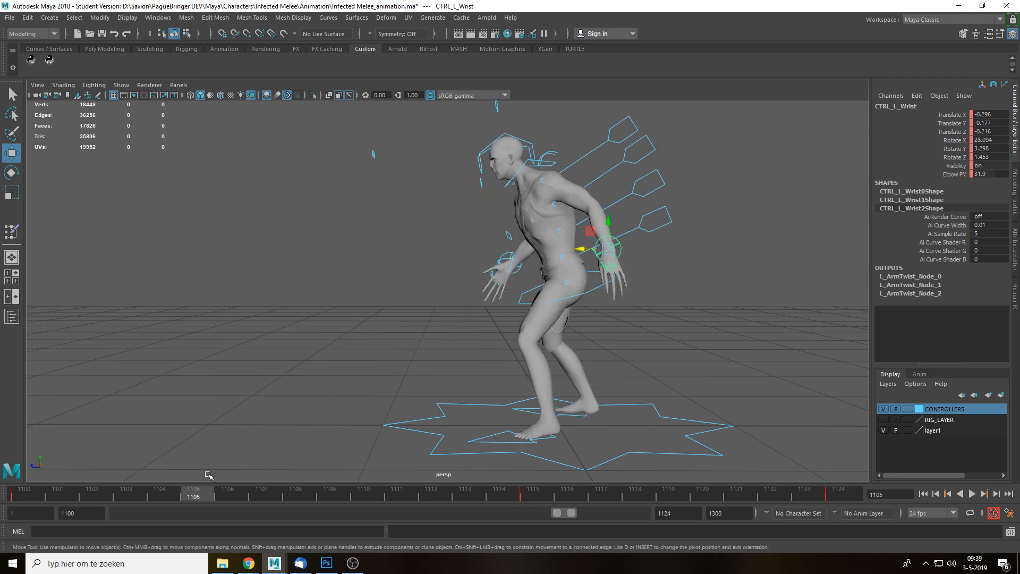
key("alt+v")
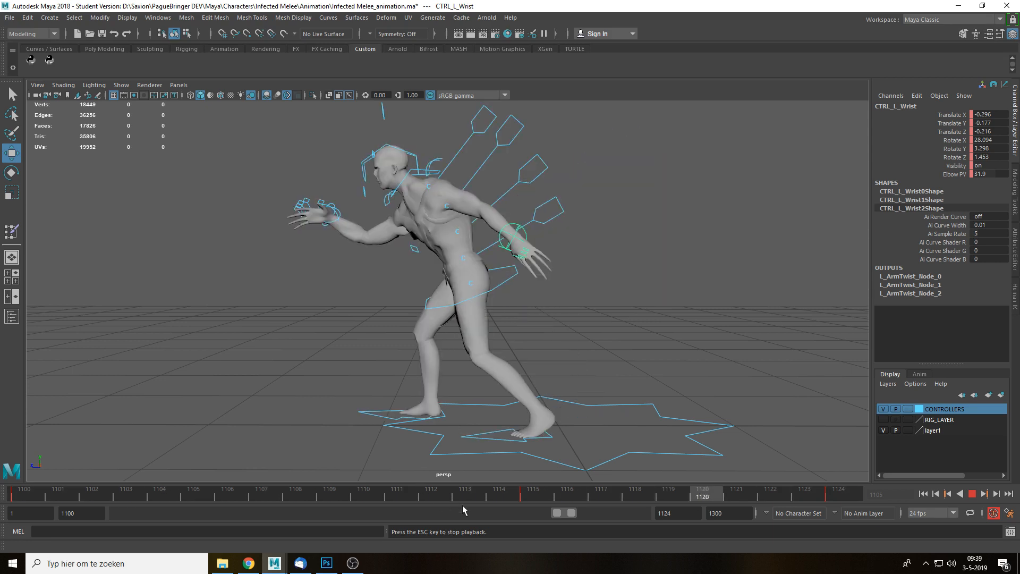
key("Escape")
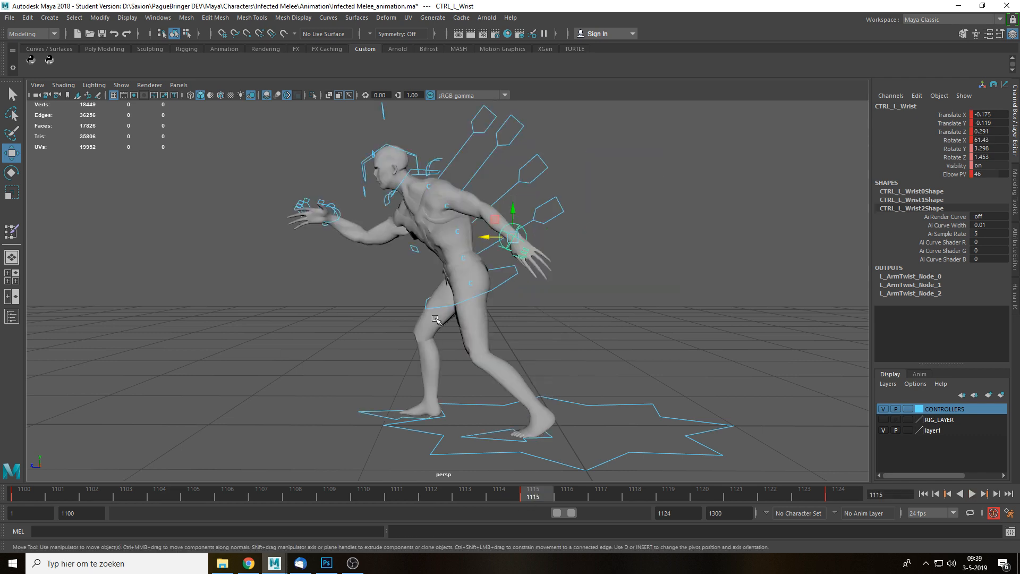
Reposition the right wrist control at frame 1115 to about Translate X 0.46, Y 0.032, Z 1.377.
left_click(340, 212)
left_click_drag(308, 216, 323, 231)
mouse_move(530, 267)
left_mouse_down("alt")
mouse_move(542, 258)
mouse_move(546, 265)
left_mouse_up("alt")
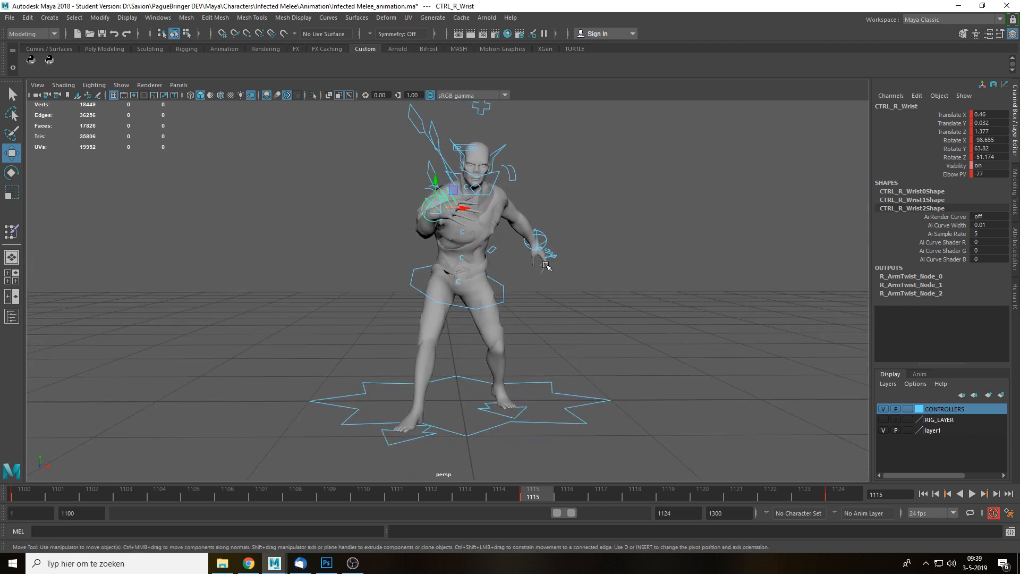
Review the animation from the front and side, comparing the poses at frames 1100 and 1115.
key("alt+v")
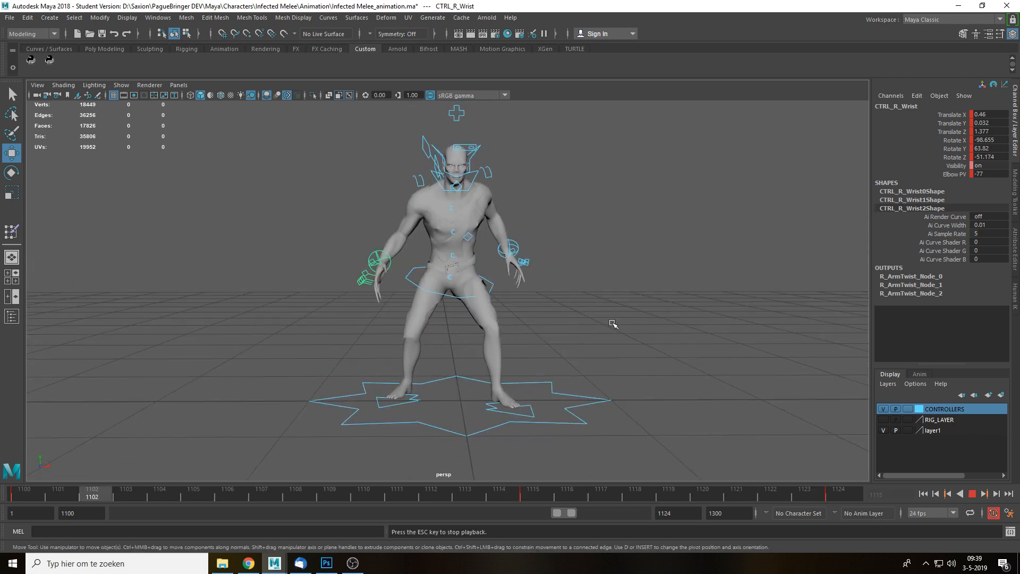
left_click_drag(611, 321, 508, 317, "alt")
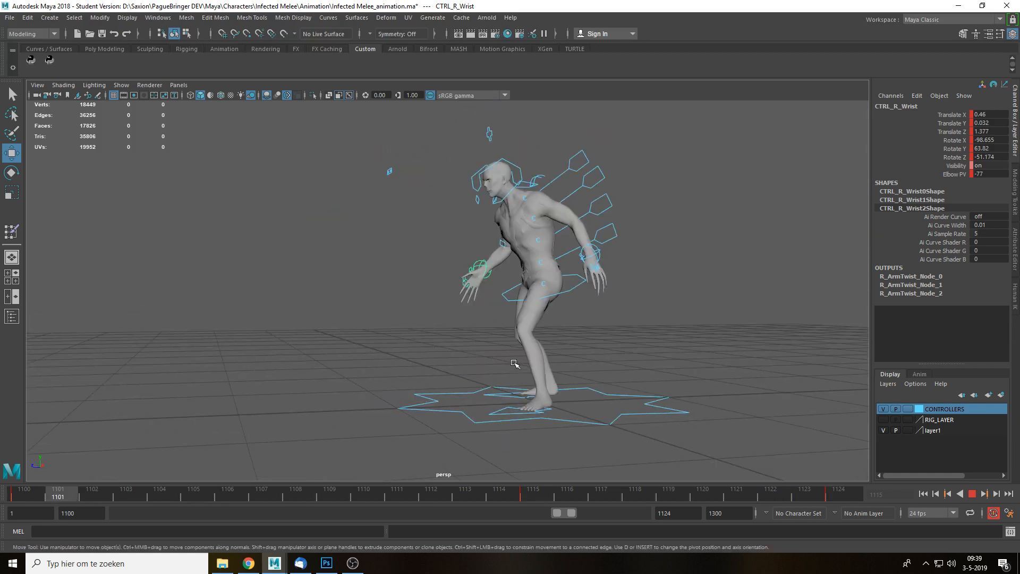
key("alt+v")
left_click(530, 492)
left_click(11, 495)
left_click_drag(387, 372, 357, 380, "alt")
left_click_drag(499, 320, 564, 442, "alt")
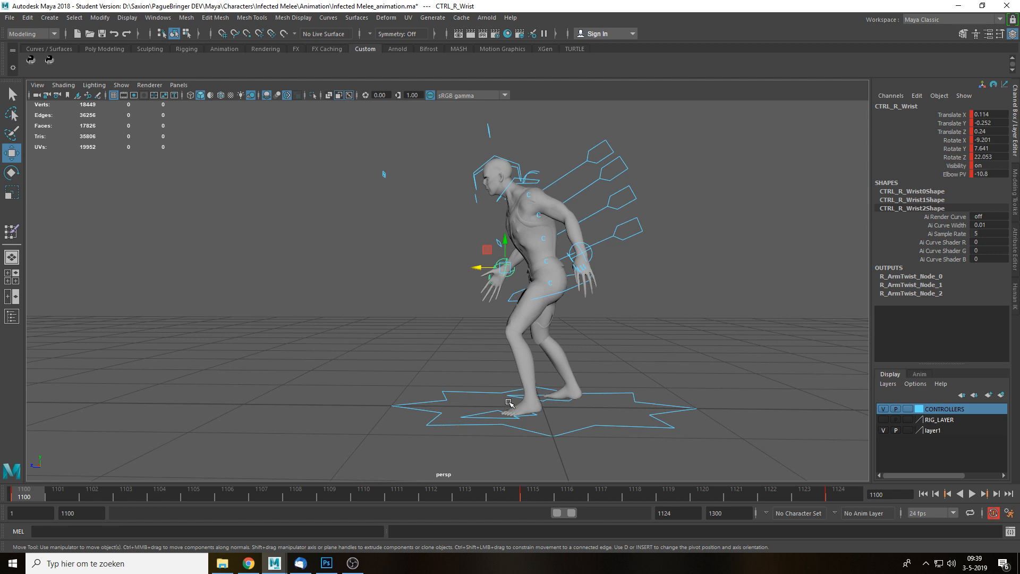
key("period")
left_click_drag(507, 379, 522, 380, "alt")
key("alt+v")
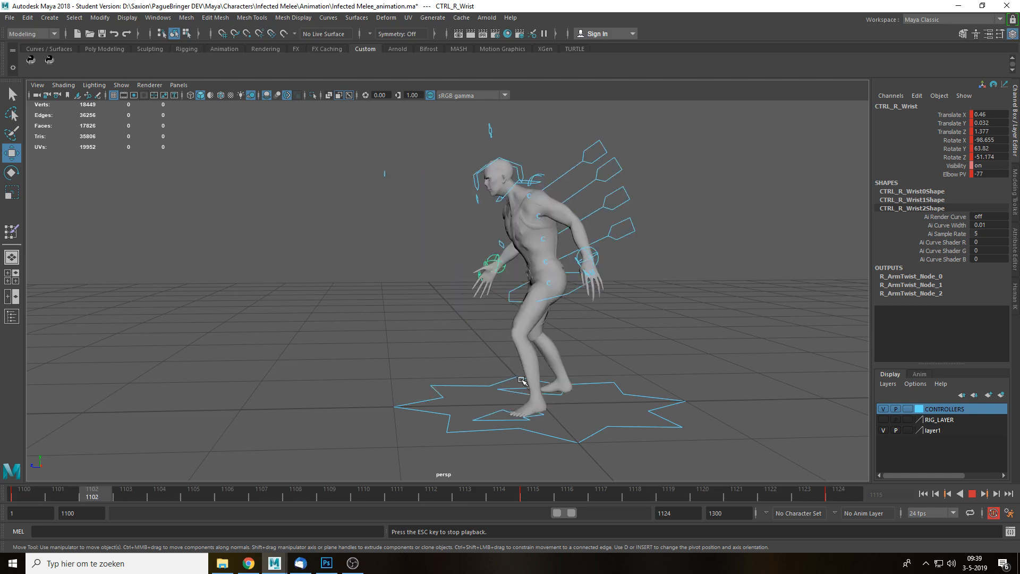
Move the left wrist control at frame 1115 to Translate X -0.211.
mouse_move(543, 490)
left_mouse_down()
mouse_move(589, 495)
mouse_move(413, 491)
mouse_move(552, 493)
left_mouse_up()
left_click_drag(534, 345, 608, 333, "alt")
scroll(583, 284, "up", 2)
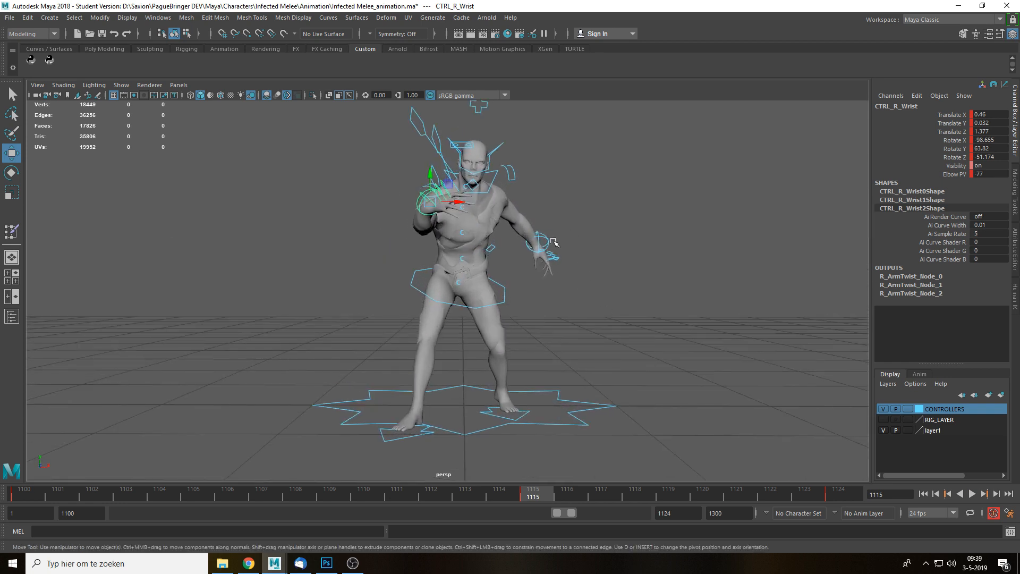
left_click(575, 245)
left_click(549, 242)
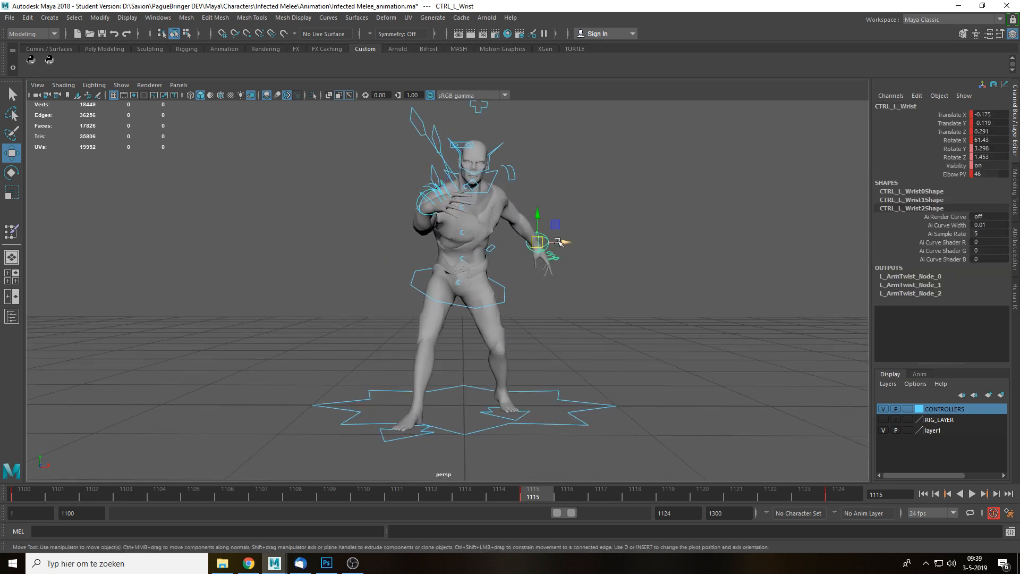
Play the animation and examine the attack motion from the character's right side.
key("alt+v")
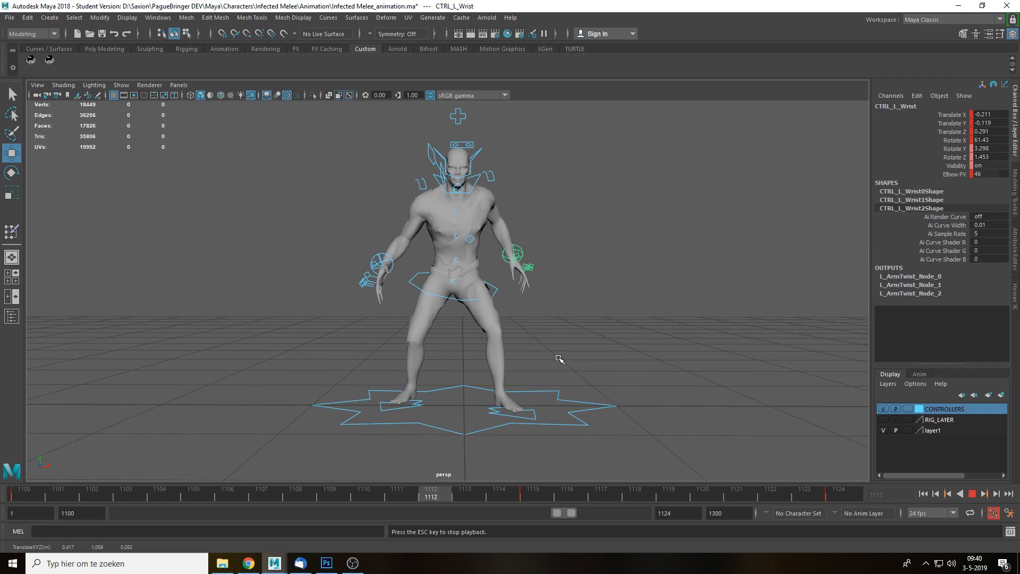
left_click_drag(559, 359, 679, 357, "alt")
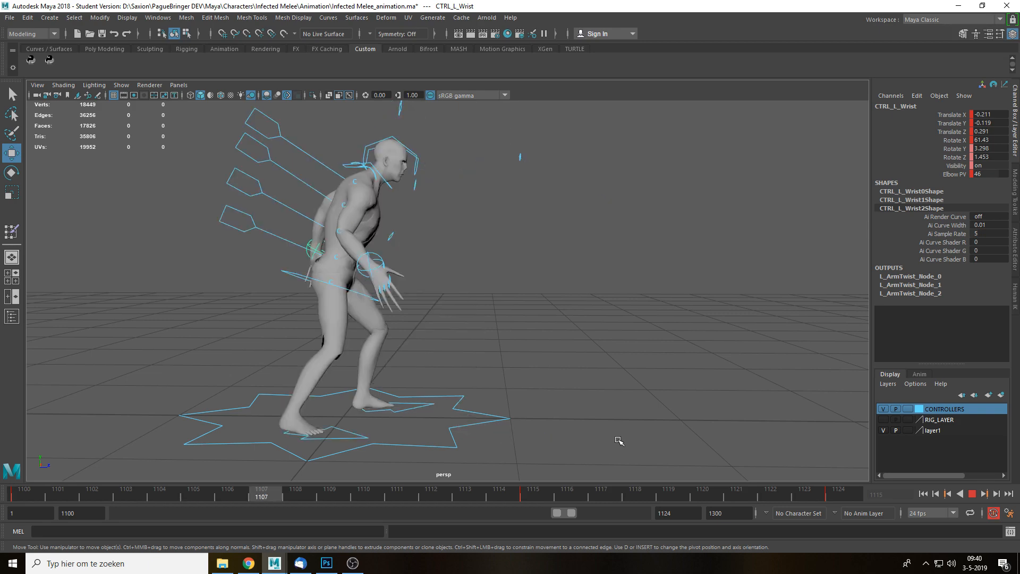
key("Escape")
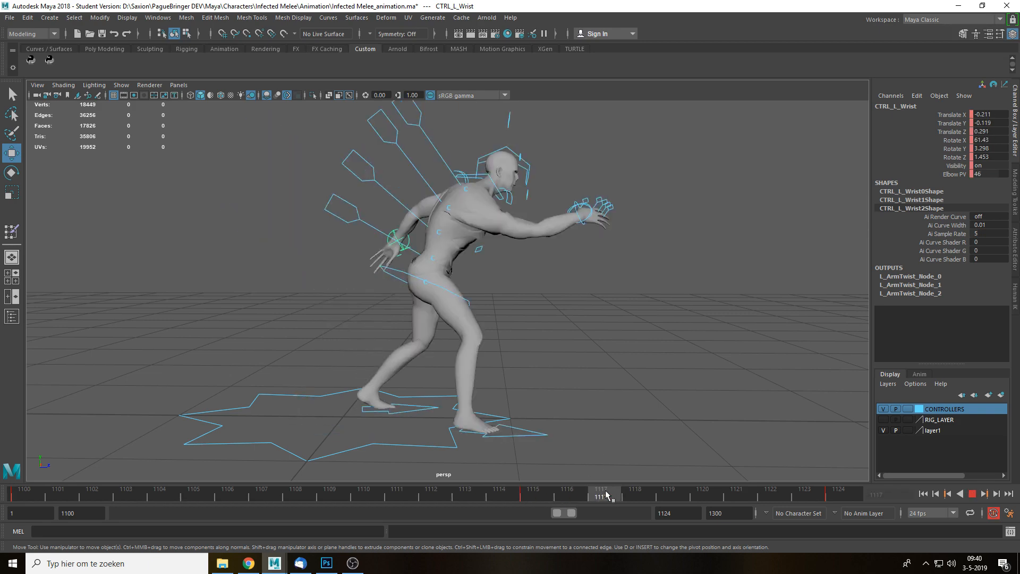
Rotate the right clavicle control slightly at frame 1115 to adjust the shoulder of the reaching arm.
left_click_drag(571, 242, 497, 289, "alt")
left_click(509, 203)
key("f")
scroll(518, 339, "down", 4)
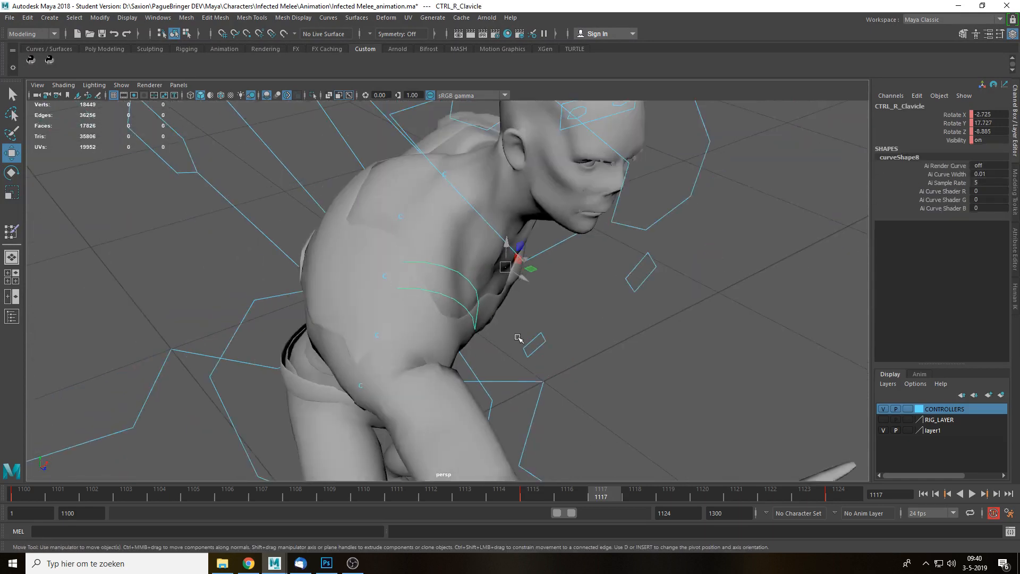
left_click_drag(518, 339, 490, 359, "alt")
key("e")
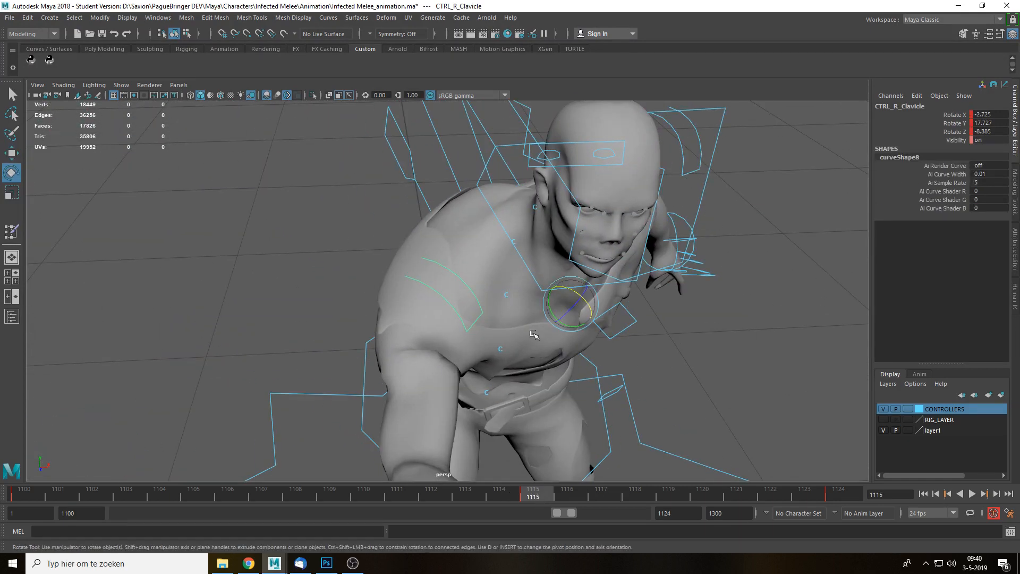
left_click_drag(562, 320, 568, 323)
left_click_drag(420, 406, 478, 374, "alt")
middle_click_drag(479, 373, 591, 335, "alt")
left_click_drag(592, 336, 397, 373, "alt")
scroll(474, 298, "down", 3)
Twist the second spine control to Rotate Y 2.8 at frame 1115, checking the torso from above.
left_click(423, 363)
left_click_drag(516, 338, 459, 383, "alt")
left_click(384, 255)
left_click_drag(572, 289, 496, 299, "alt")
key("space")
scroll(496, 299, "down", 5)
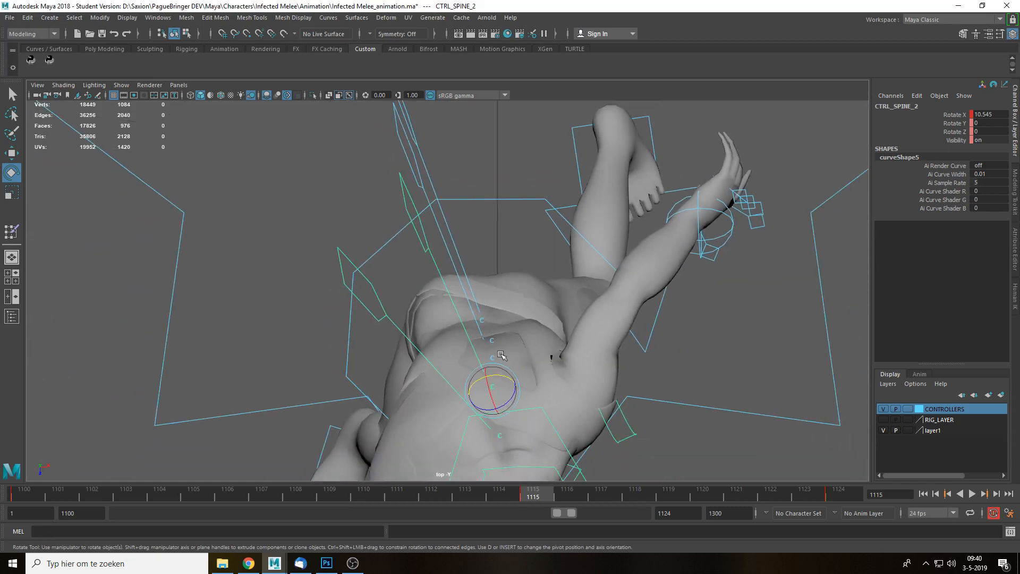
left_click_drag(505, 375, 504, 370)
key("ctrl+z")
left_click(956, 123)
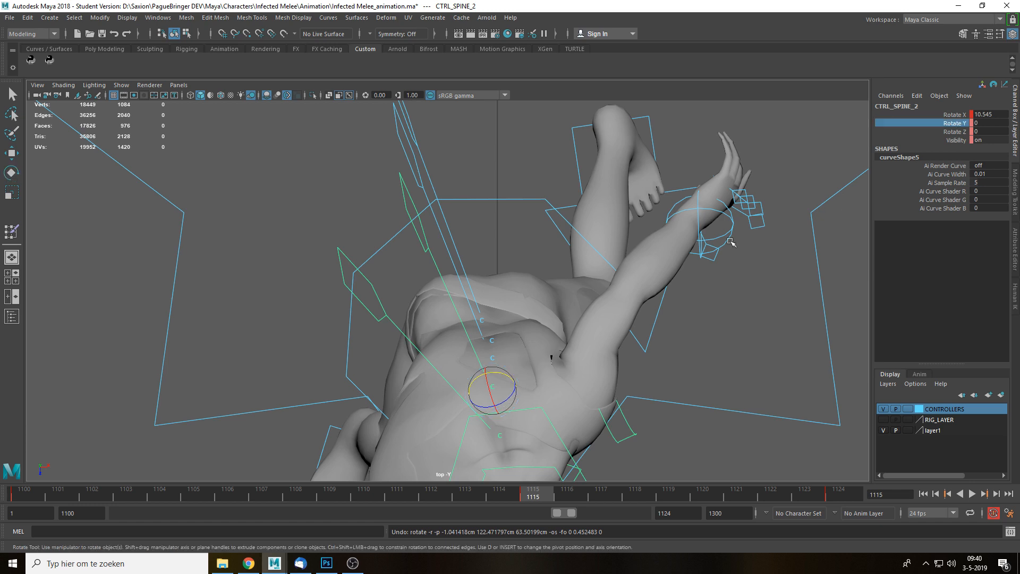
middle_click_drag(732, 245, 474, 294)
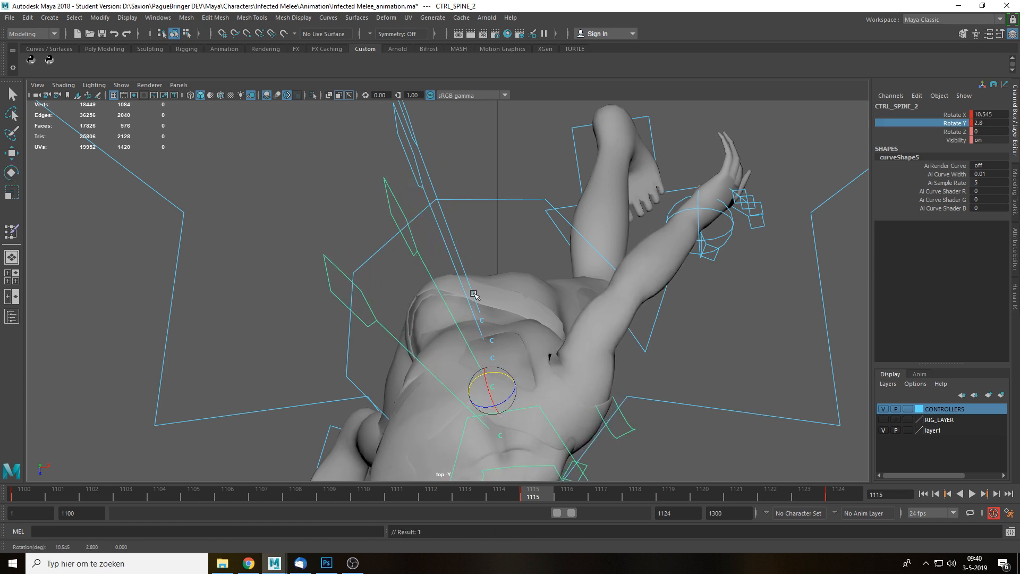
Twist the third spine control to Rotate Y 7.444 and the first spine control to about Rotate Y 2.394.
left_click(376, 320)
middle_click_drag(629, 377, 637, 379)
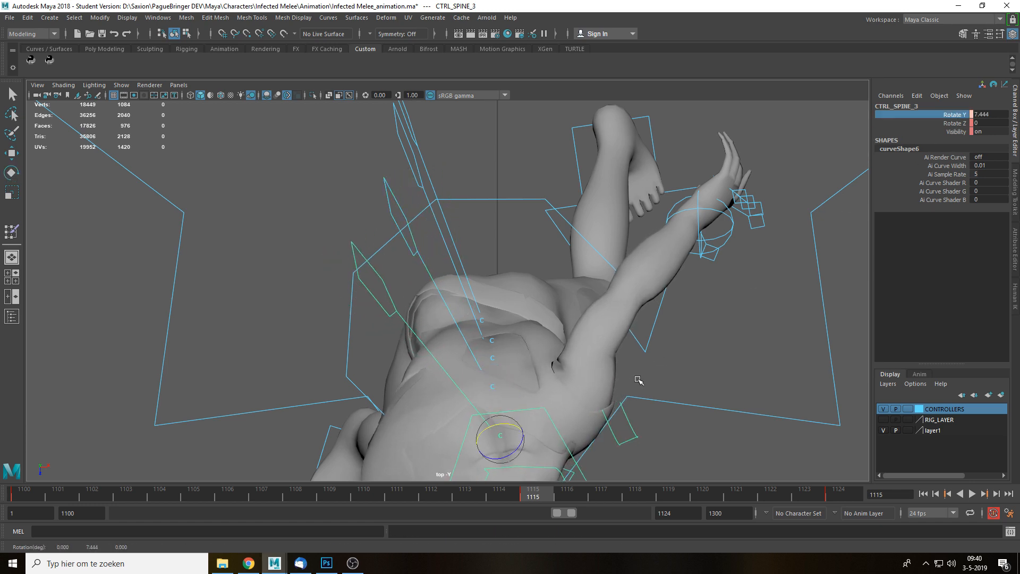
scroll(526, 333, "down", 1)
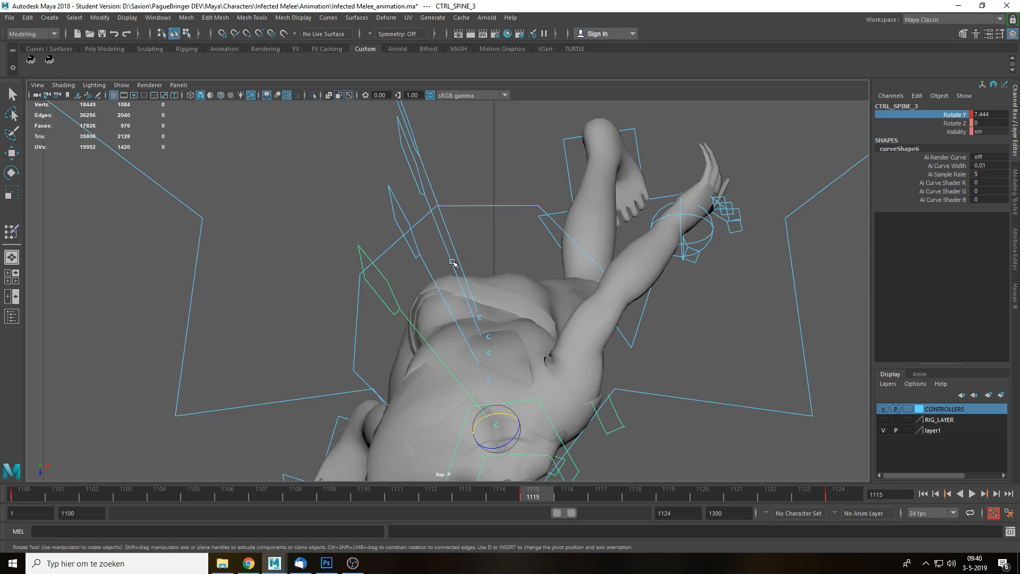
left_click(452, 262)
middle_click_drag(724, 310, 721, 311)
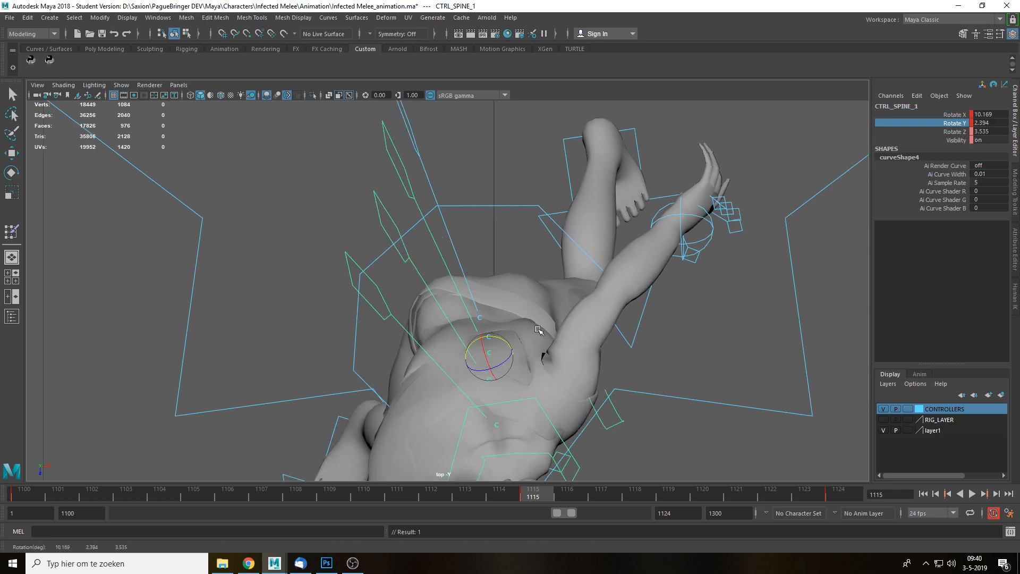
Return to the perspective view with nothing selected and review the animation from the side and front.
key("space")
left_click_drag(623, 389, 630, 334)
left_click(813, 285)
left_click_drag(691, 390, 776, 322, "alt")
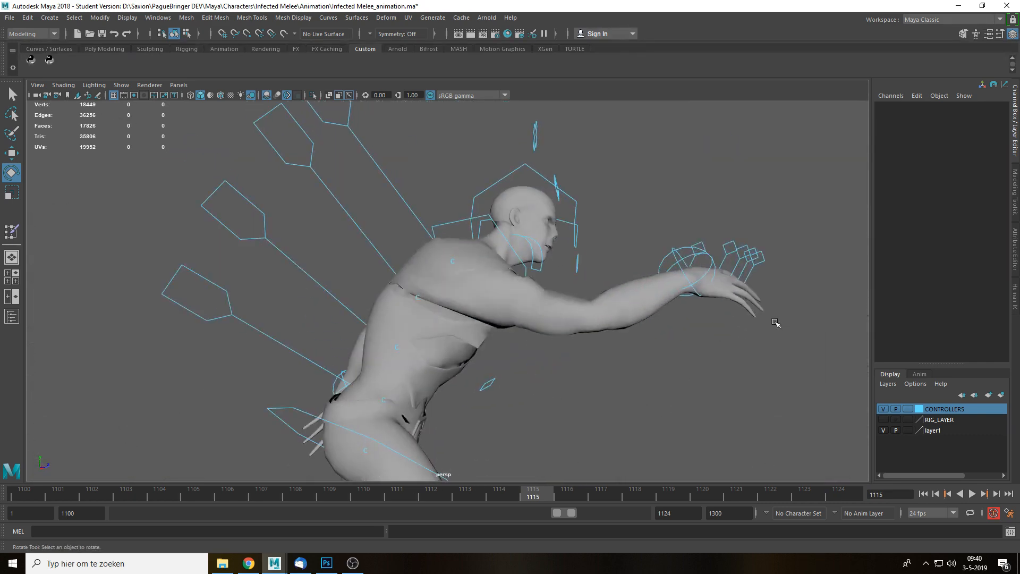
key("alt+v")
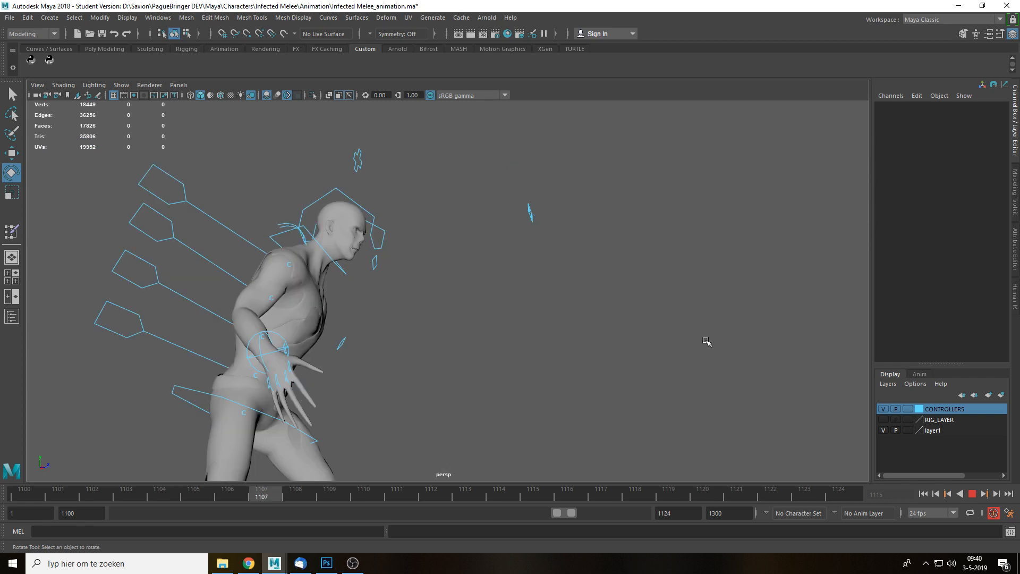
left_click_drag(640, 375, 545, 392, "alt")
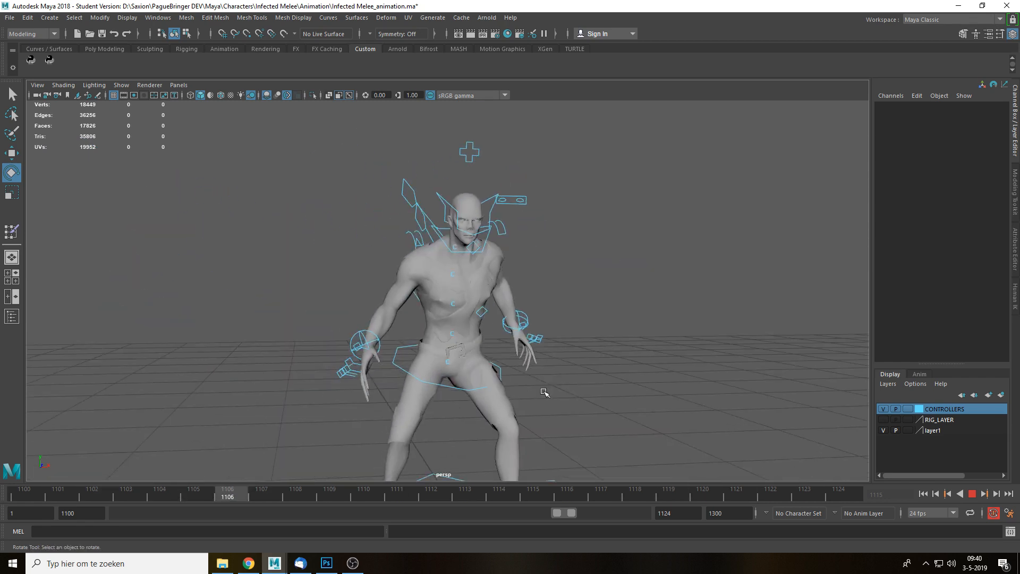
left_click_drag(613, 356, 604, 362, "alt")
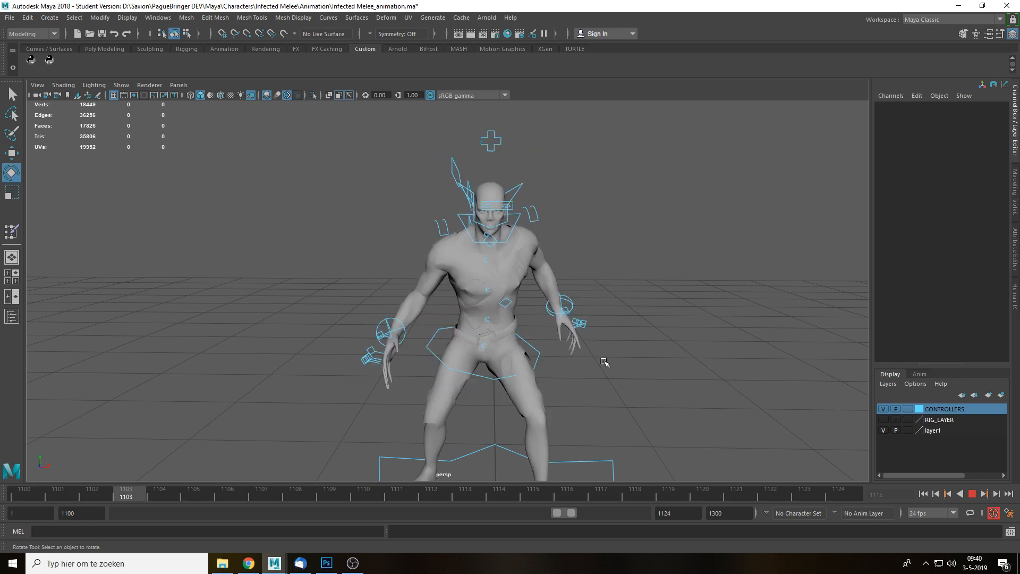
scroll(631, 354, "down", 1)
middle_click_drag(609, 437, 597, 378, "alt")
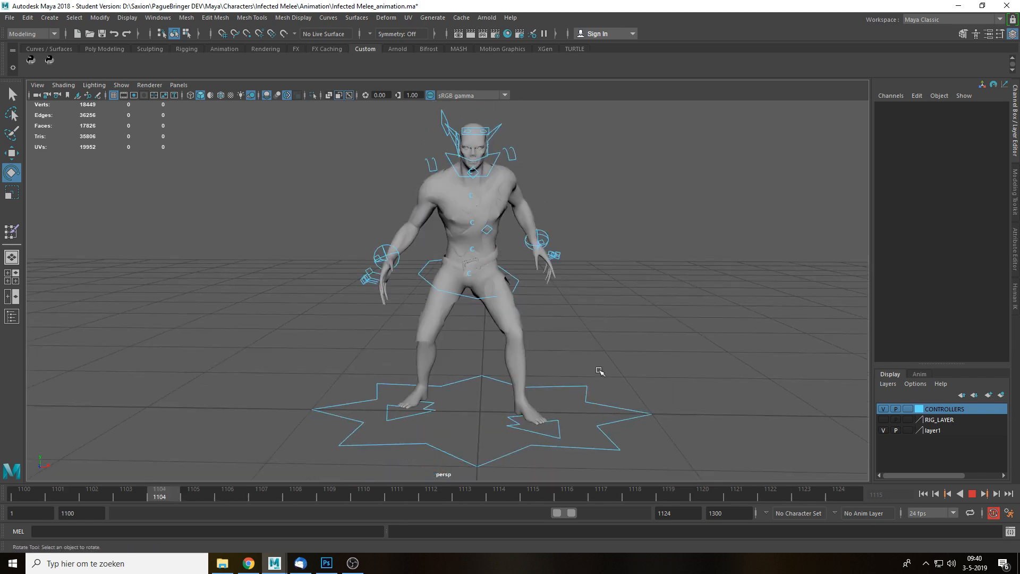
key("Escape")
key("alt+v")
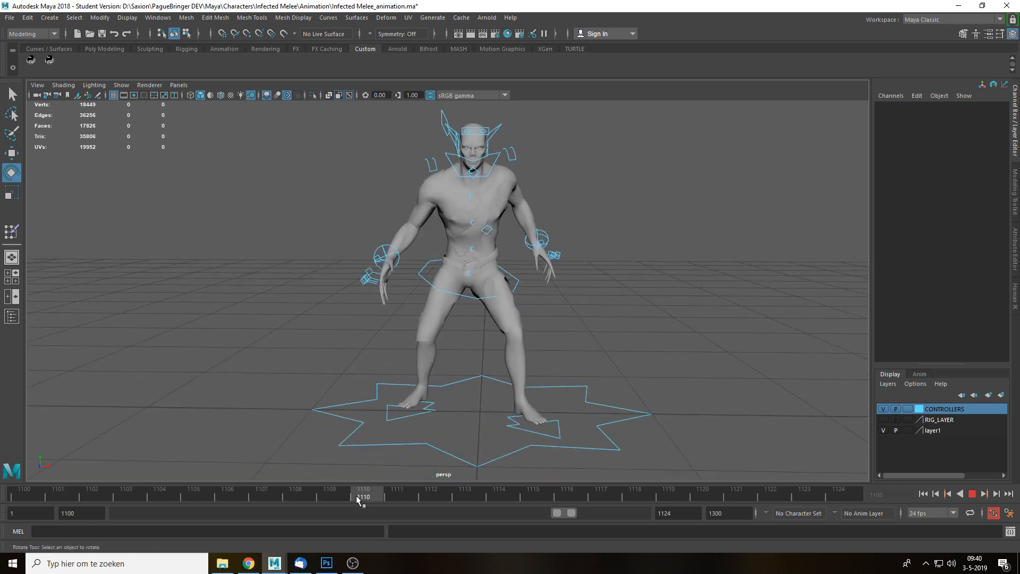
Circle the frame 15 "At" mark on the timing chart in Photoshop and return to Maya.
left_click(333, 568)
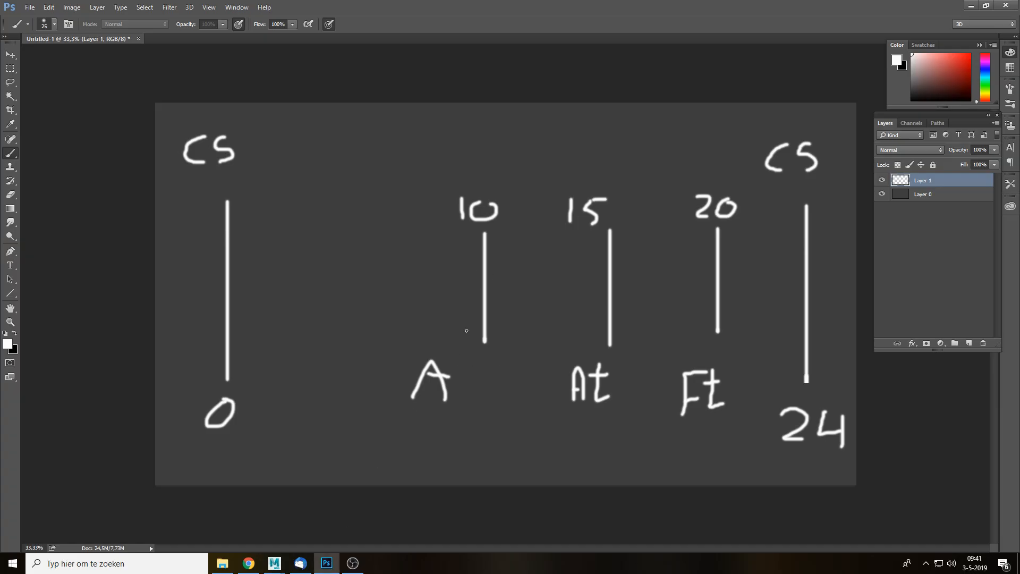
left_click_drag(470, 202, 440, 206)
key("ctrl+z")
left_click_drag(600, 205, 597, 233)
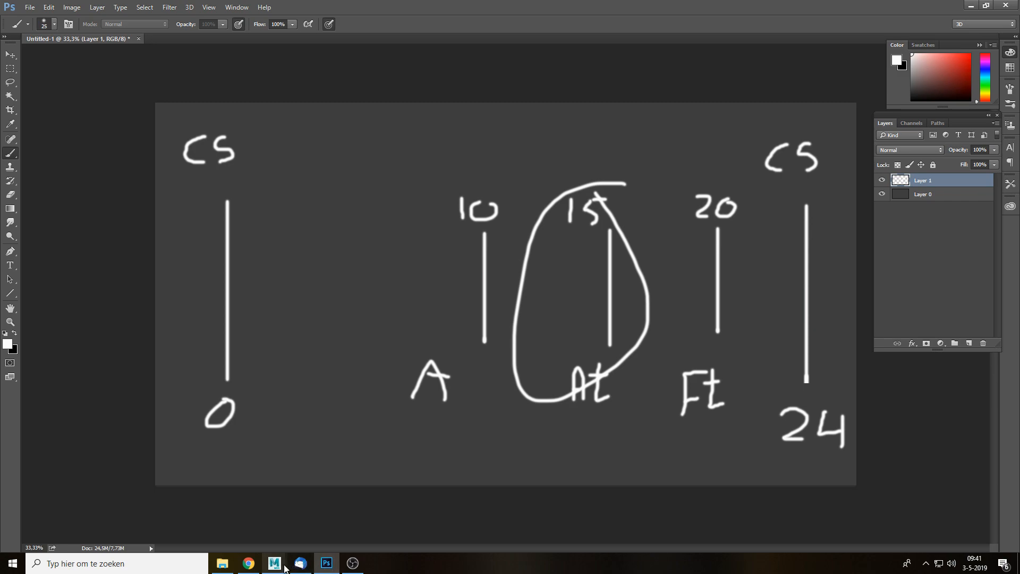
mouse_move(285, 568)
left_click(323, 531)
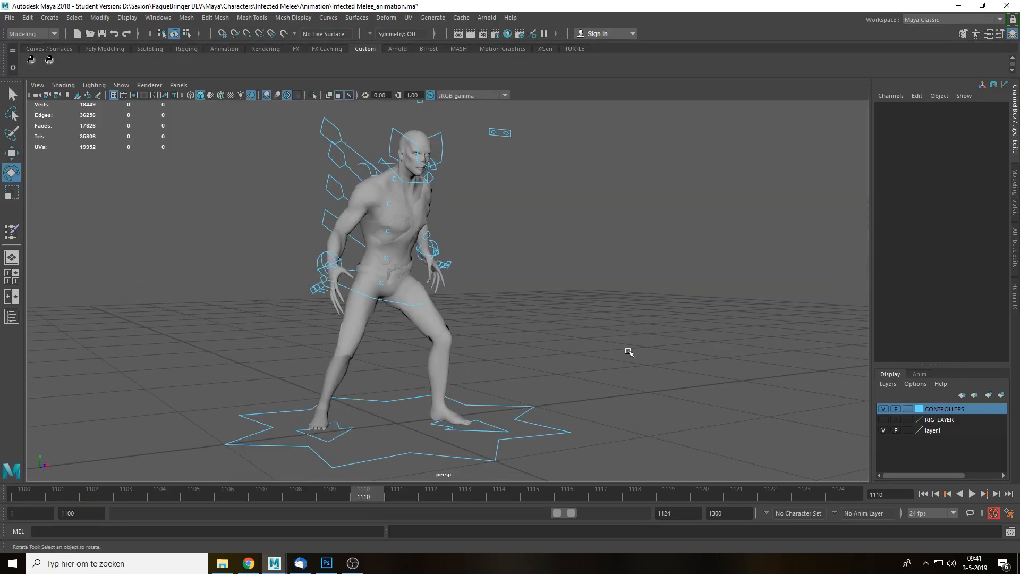
Move the pelvis control at frame 1110 to Translate Z -0.178 and play the animation back.
left_click_drag(487, 376, 517, 373, "alt")
middle_click_drag(518, 355, 520, 446, "alt")
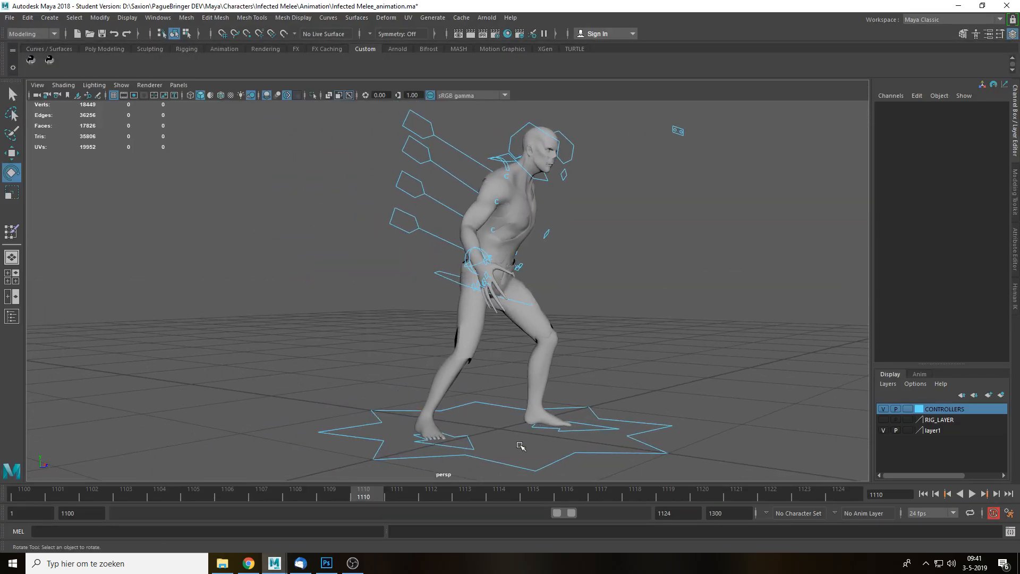
left_click_drag(385, 496, 409, 501)
left_click(459, 282)
left_click_drag(459, 283, 517, 299, "alt")
key("w")
key("alt+v")
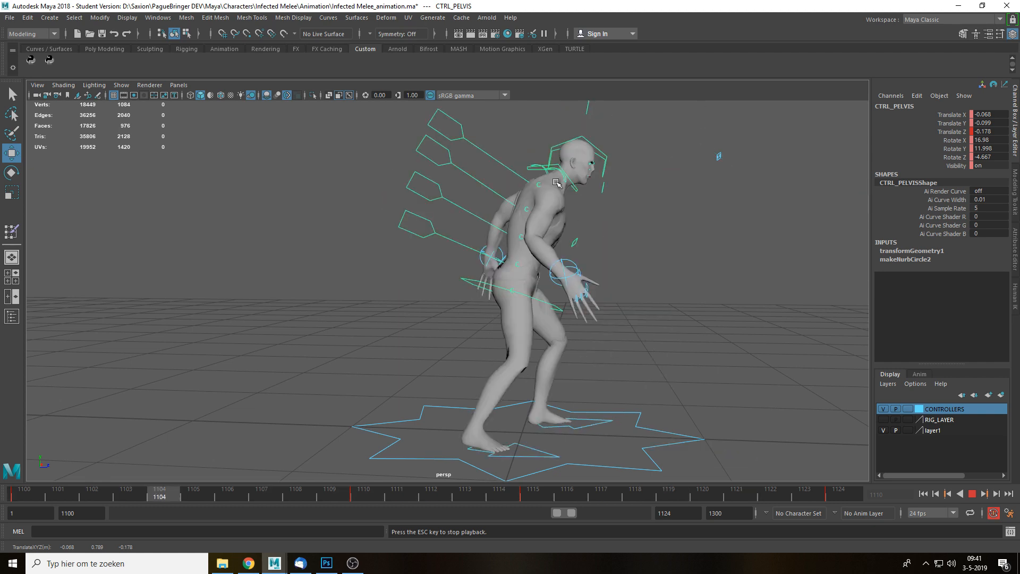
key("Escape")
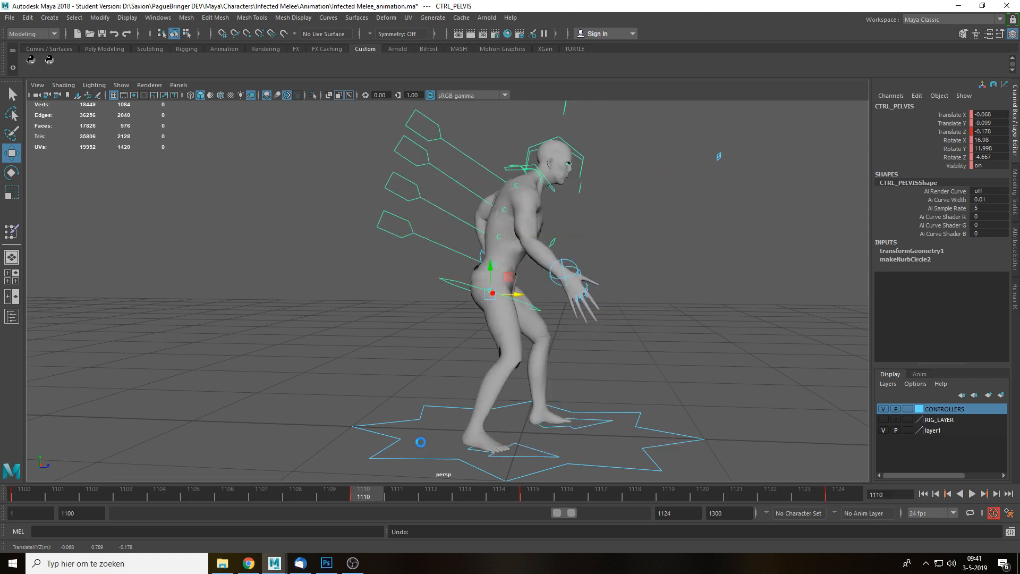
Move the pelvis control at frame 1110 to Translate Z -0.231, play the animation back and return to frame 1110.
key("alt+v")
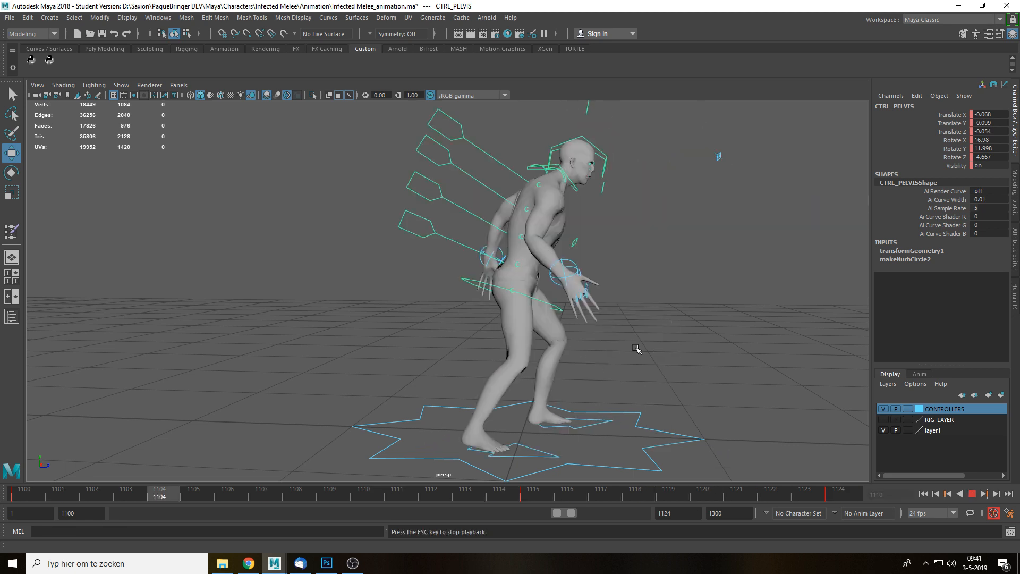
key("Escape")
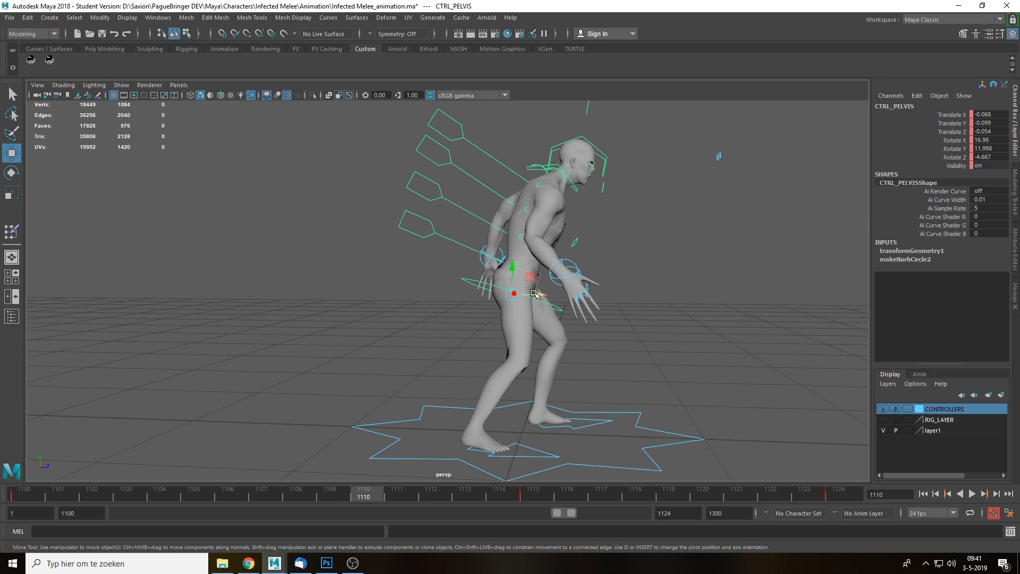
left_click_drag(535, 294, 520, 297)
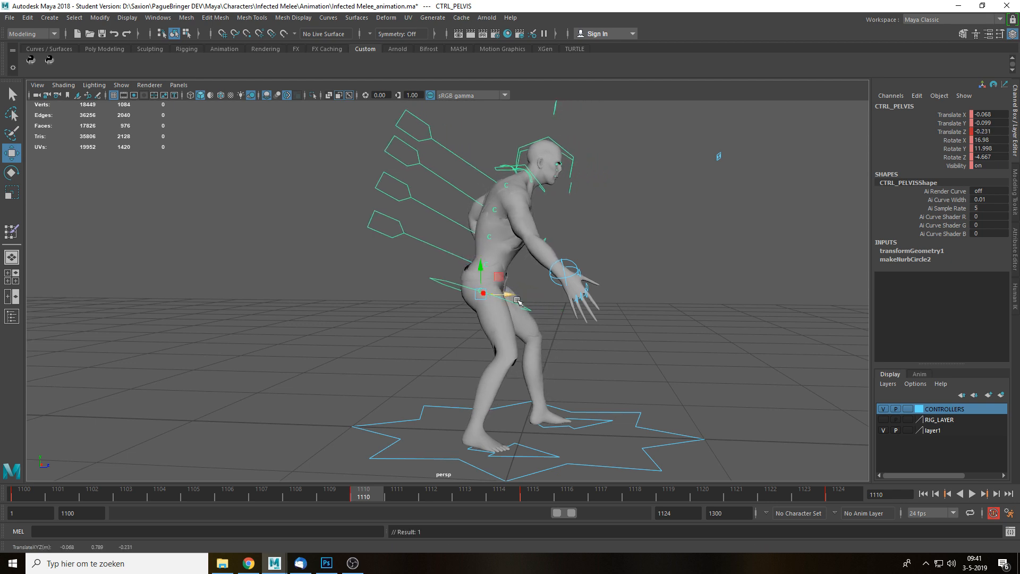
key("alt+v")
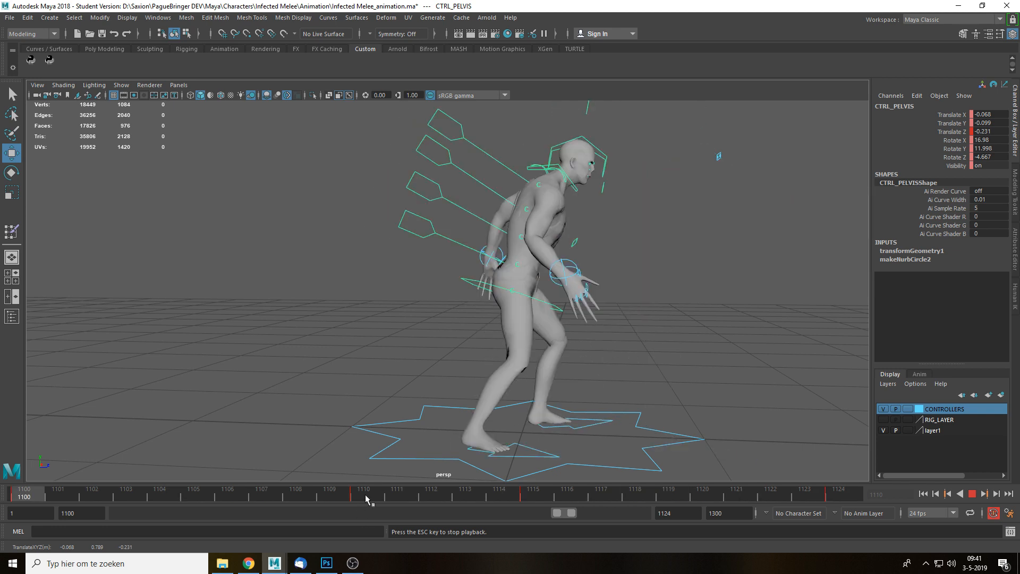
left_click(249, 496)
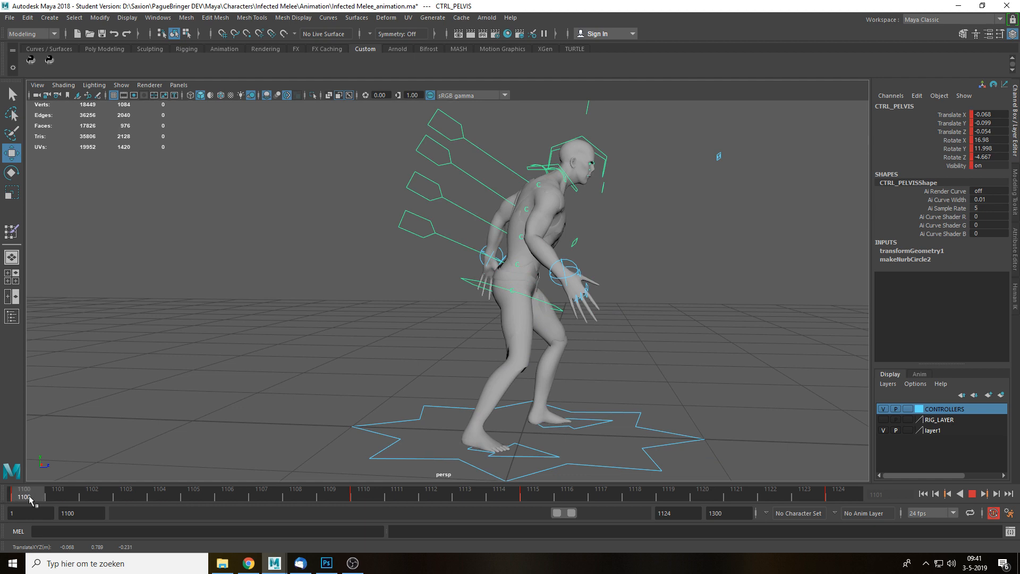
left_click_drag(350, 496, 352, 495)
Swing the right wrist control behind the body at frame 1110 to Translate X 0.214, Y -0.274, Z -0.24 and Rotate X 60.927.
left_click(573, 260)
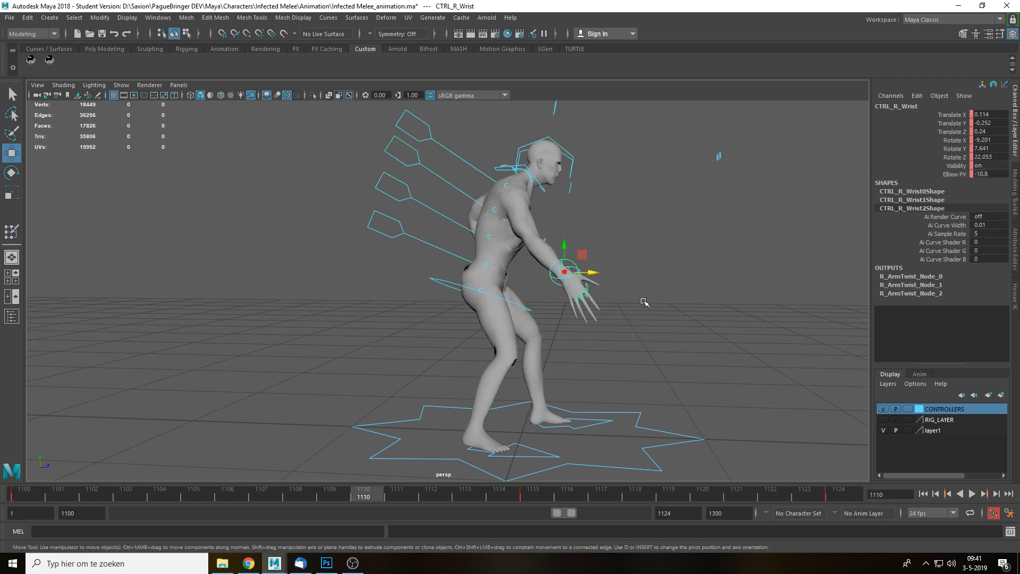
left_click_drag(644, 298, 661, 303, "alt")
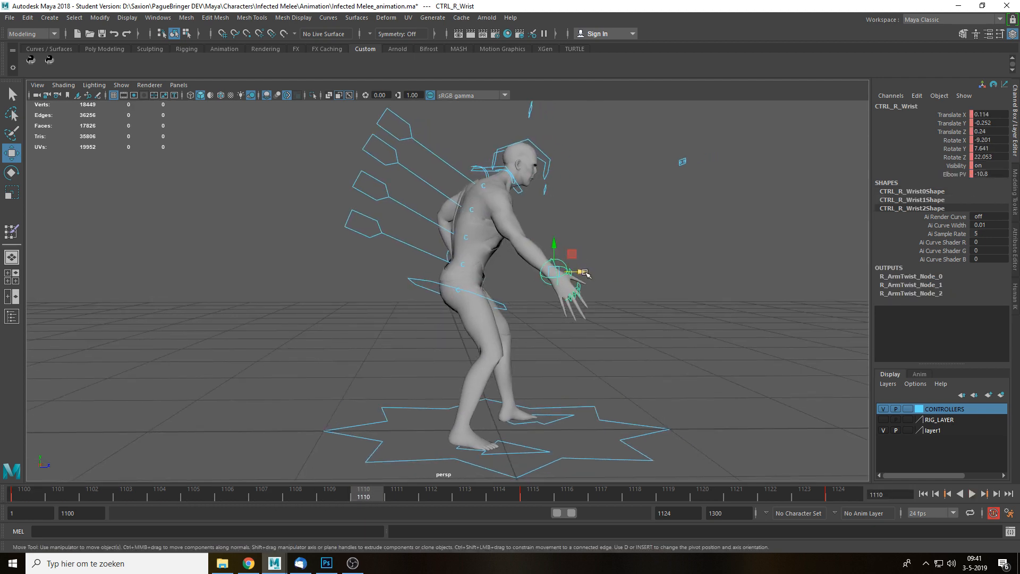
left_click_drag(586, 272, 568, 273)
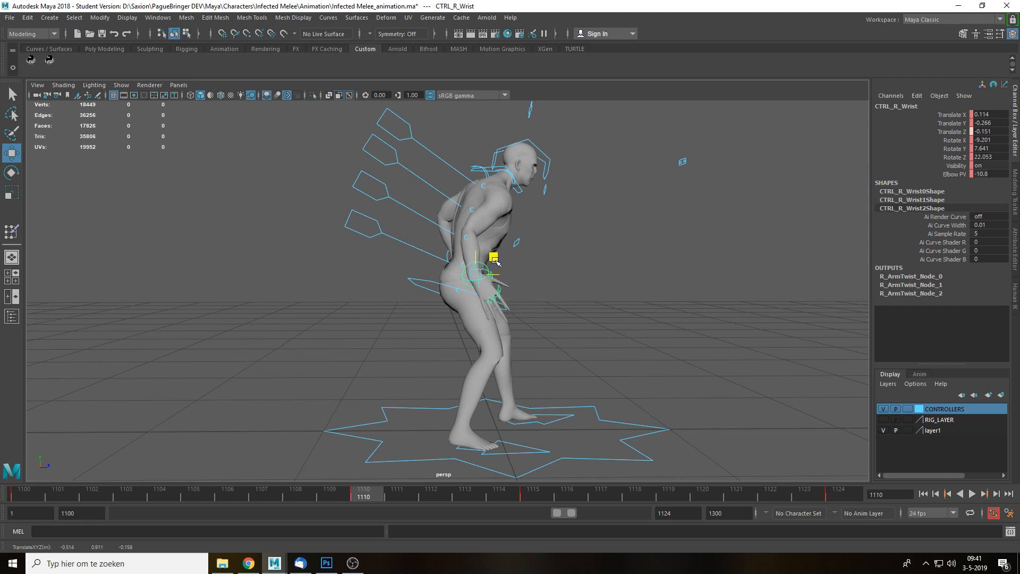
key("ctrl+z")
key("e")
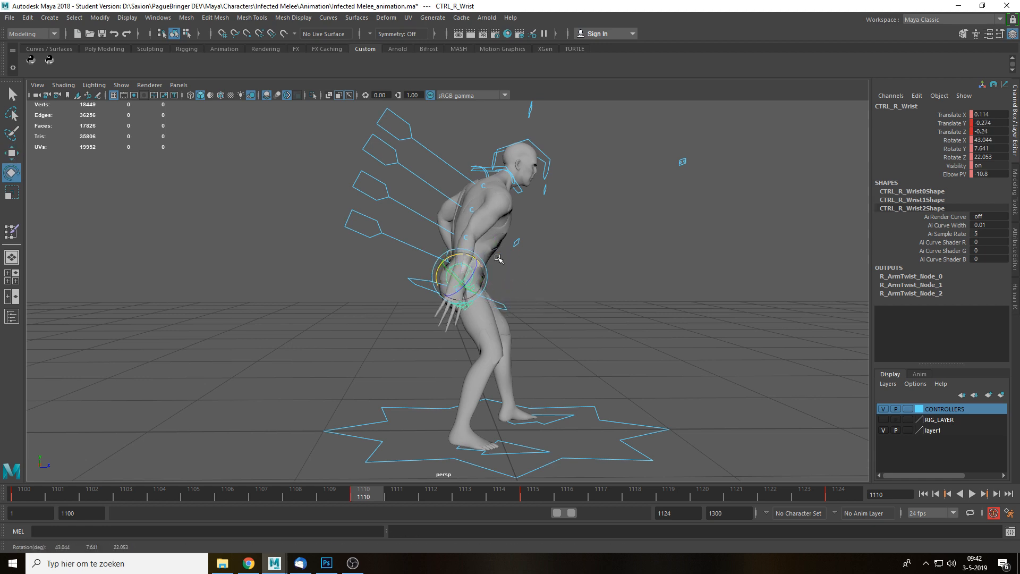
left_click_drag(848, 145, 680, 127, "alt")
key("w")
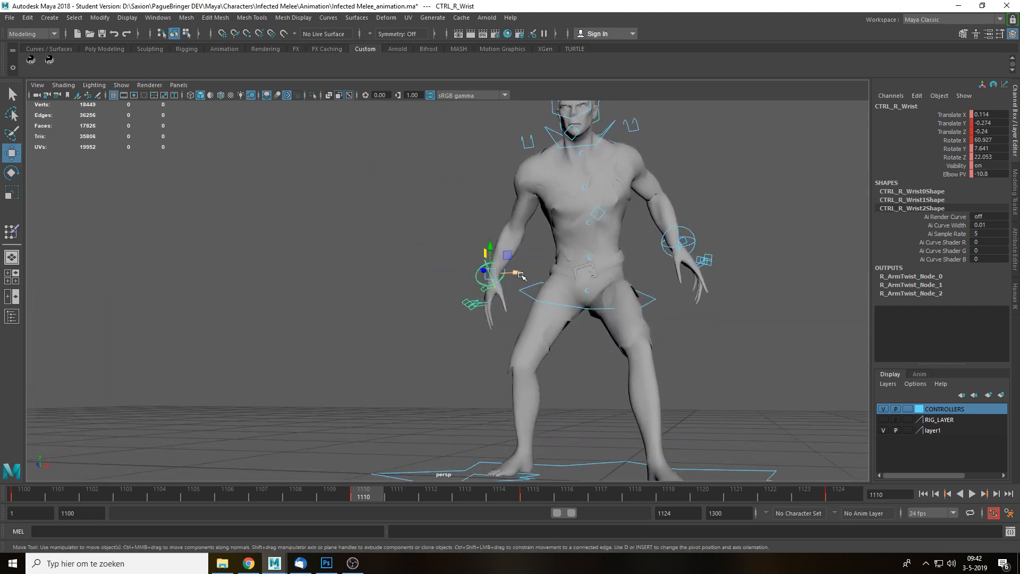
left_click_drag(519, 274, 694, 308)
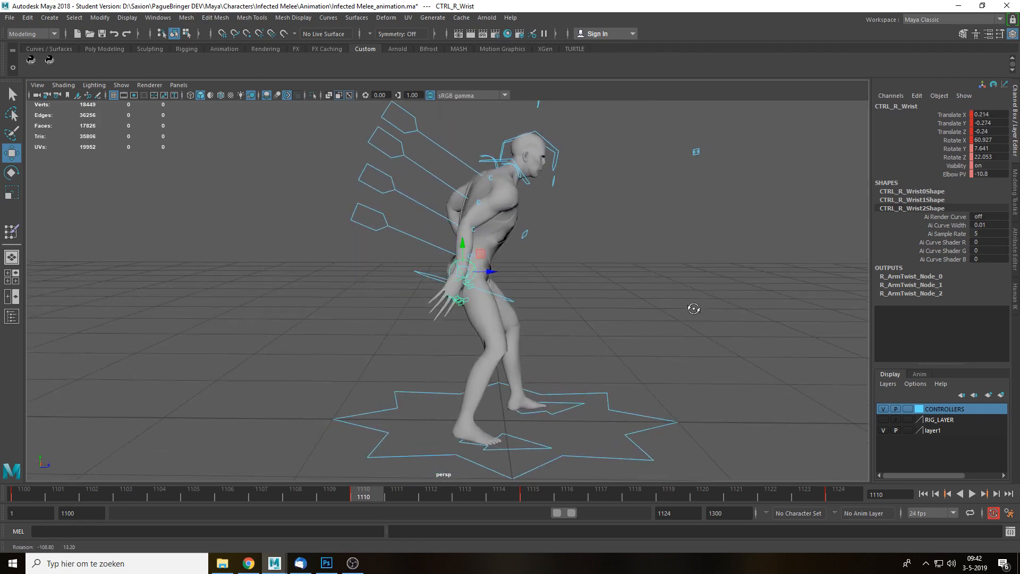
key("alt+v")
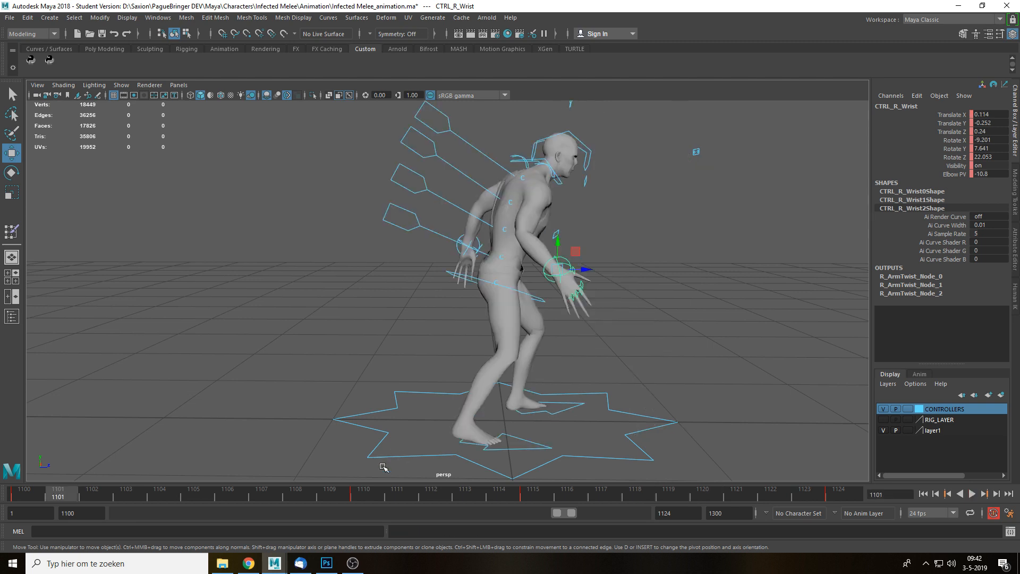
Shift the right wrist control at frame 1110 to Translate X 0.232, Y -0.208, Z -0.348 and review the motion.
left_click(367, 486)
left_click_drag(481, 255, 460, 241)
left_click_drag(515, 286, 385, 263, "alt")
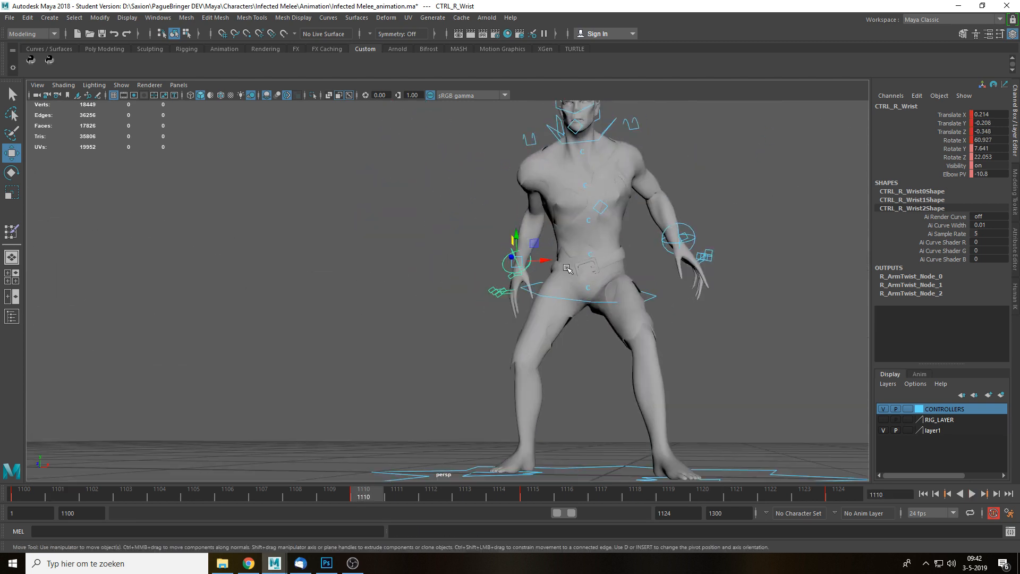
left_click_drag(540, 258, 582, 288, "alt")
key("alt+v")
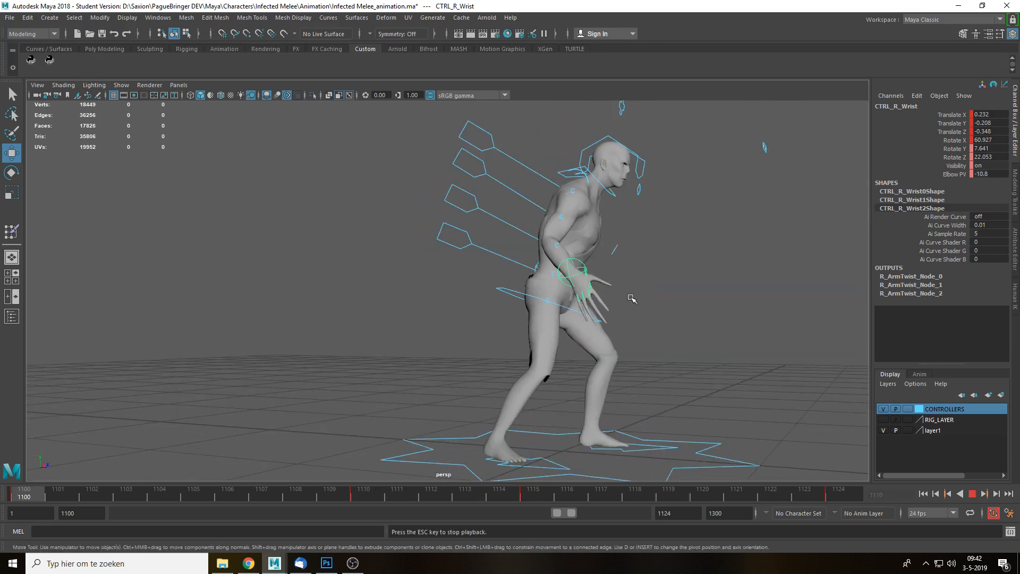
left_click_drag(615, 337, 649, 343, "alt")
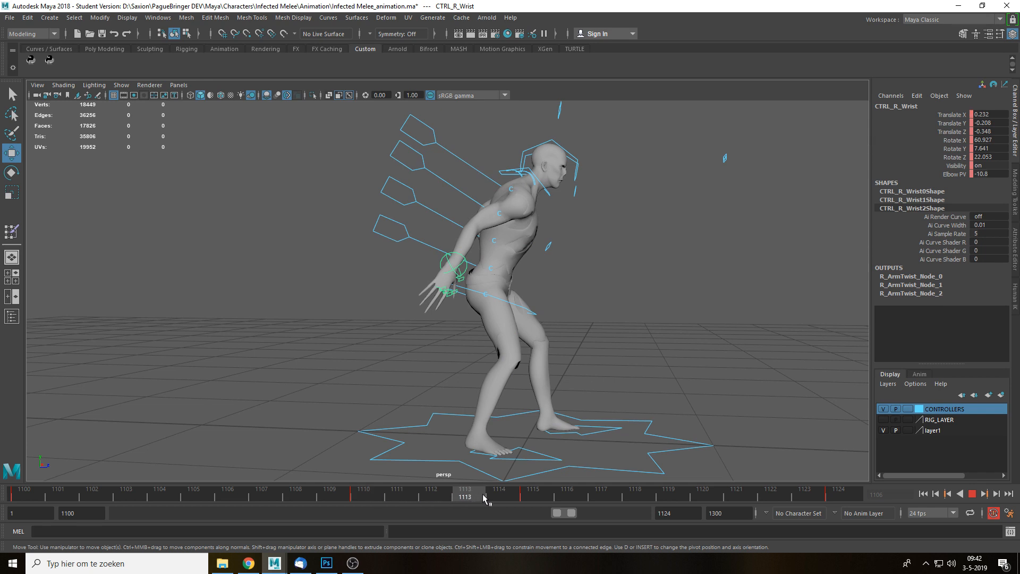
left_click_drag(485, 497, 575, 503)
left_click_drag(638, 511, 372, 502)
Rotate the pelvis control at frame 1110 to Rotate X 18.083, Y -3.362, Z 1.627.
left_click_drag(514, 267, 586, 331, "alt")
left_click(595, 341)
left_click_drag(571, 371, 547, 367, "alt")
left_click_drag(605, 344, 597, 305, "alt")
key("e")
left_click_drag(651, 255, 576, 295, "alt")
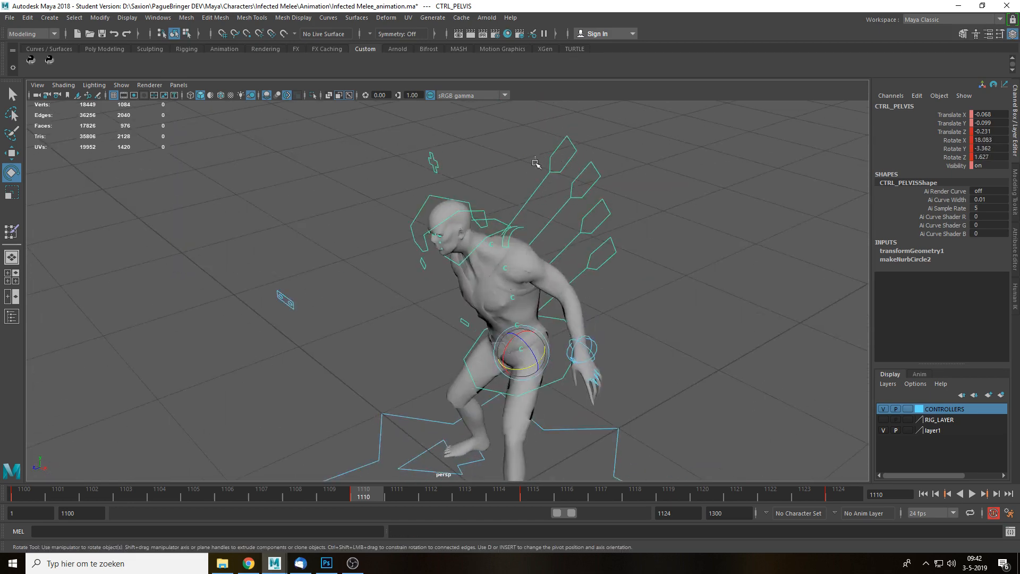
In the top view, twist the second spine control to Rotate X 4.581, Y -6.948, Z -0.555.
left_click(541, 167)
left_click_drag(567, 195, 592, 277, "alt")
key("space")
left_click_drag(541, 339, 510, 339)
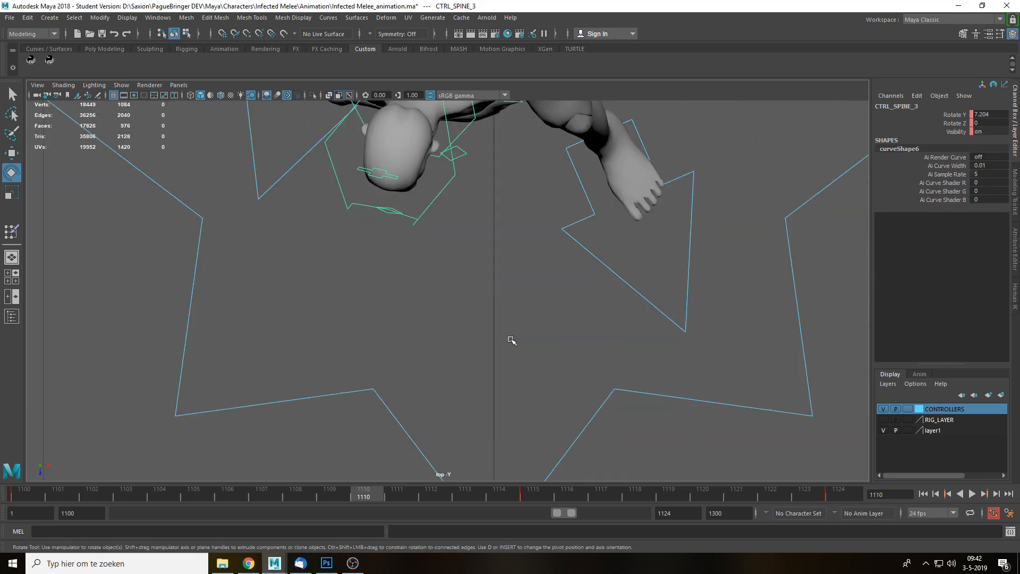
scroll(527, 377, "down", 3)
middle_click_drag(521, 127, 548, 363, "alt")
scroll(547, 362, "up", 3)
left_click_drag(469, 387, 478, 227)
left_click(478, 262)
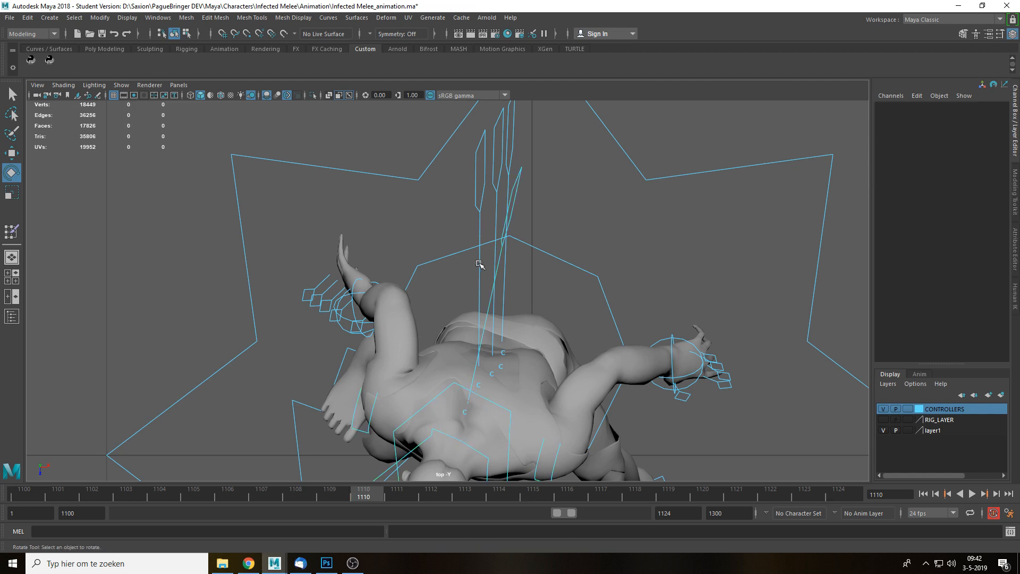
left_click(468, 328)
left_click_drag(494, 375, 490, 227)
key("q")
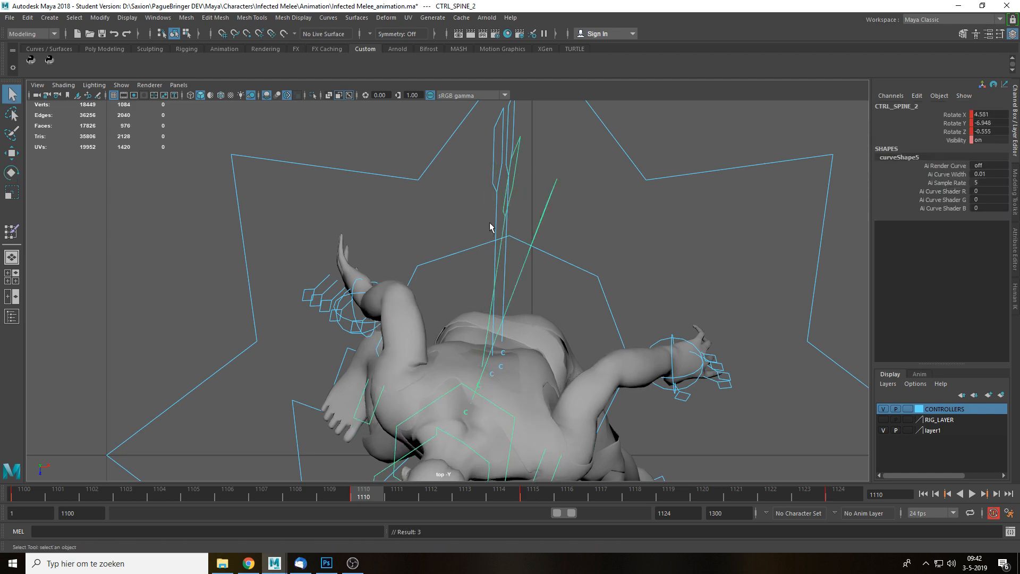
Twist the first spine control to Rotate X 5.699, Y -6.328, Z 2.953 and the third spine control to Rotate Y -6.069.
key("e")
left_click_drag(503, 361, 508, 366)
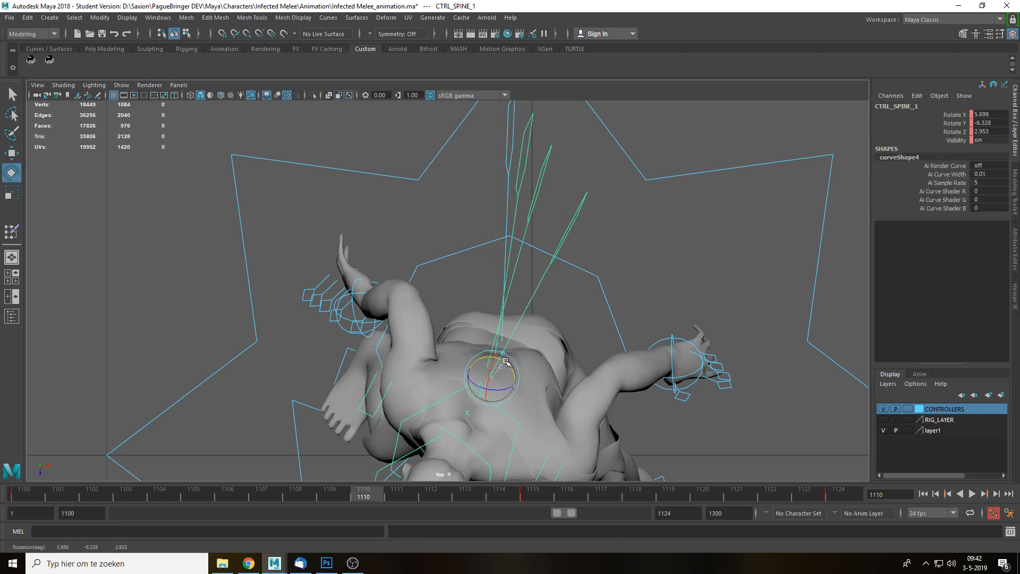
left_click(571, 222)
left_click_drag(488, 408, 487, 407)
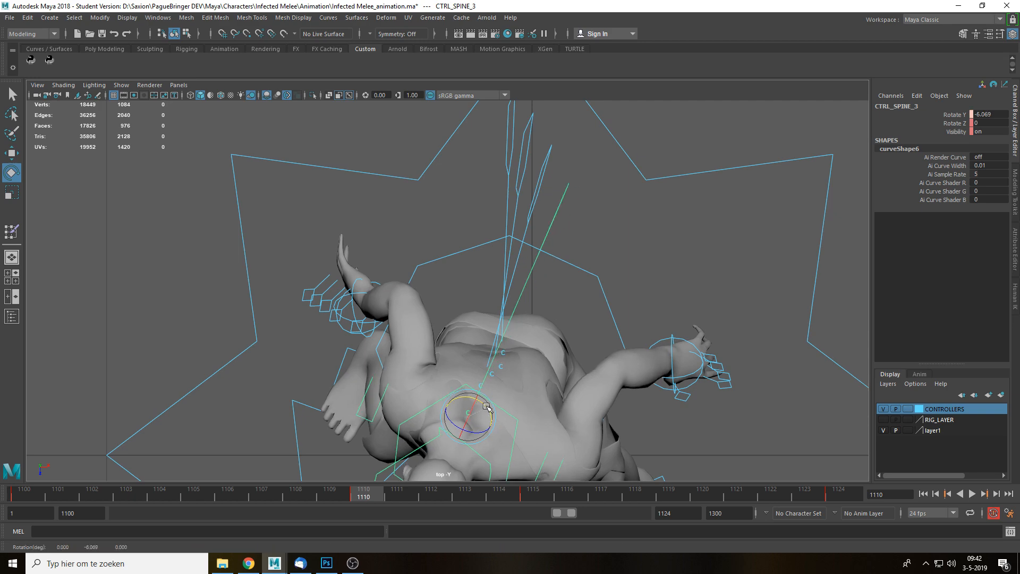
Return to the perspective view and play the animation back from the side to check the twisted torso.
key("space")
left_click_drag(533, 335, 547, 318)
left_click_drag(650, 274, 705, 289, "alt")
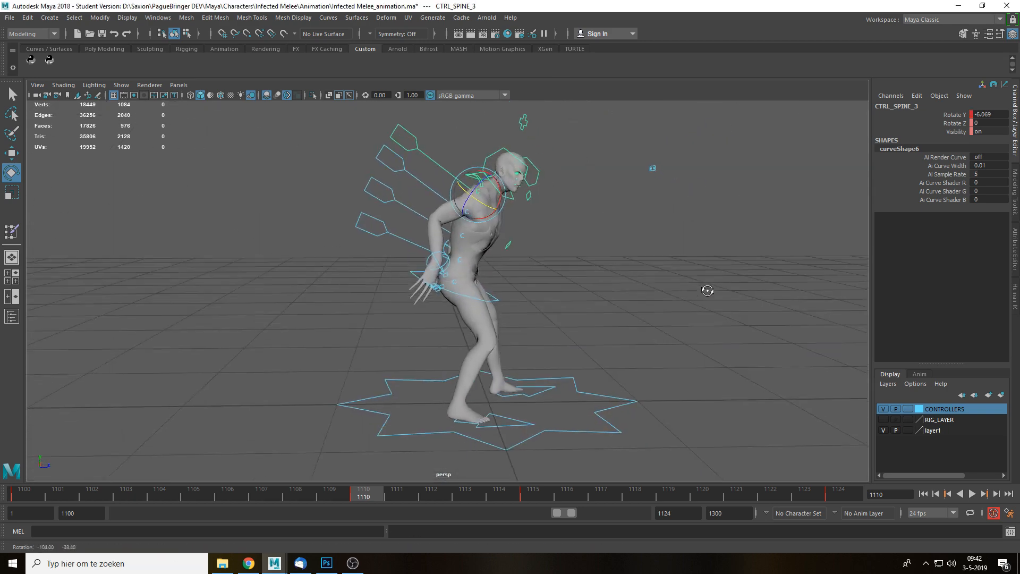
key("alt+v")
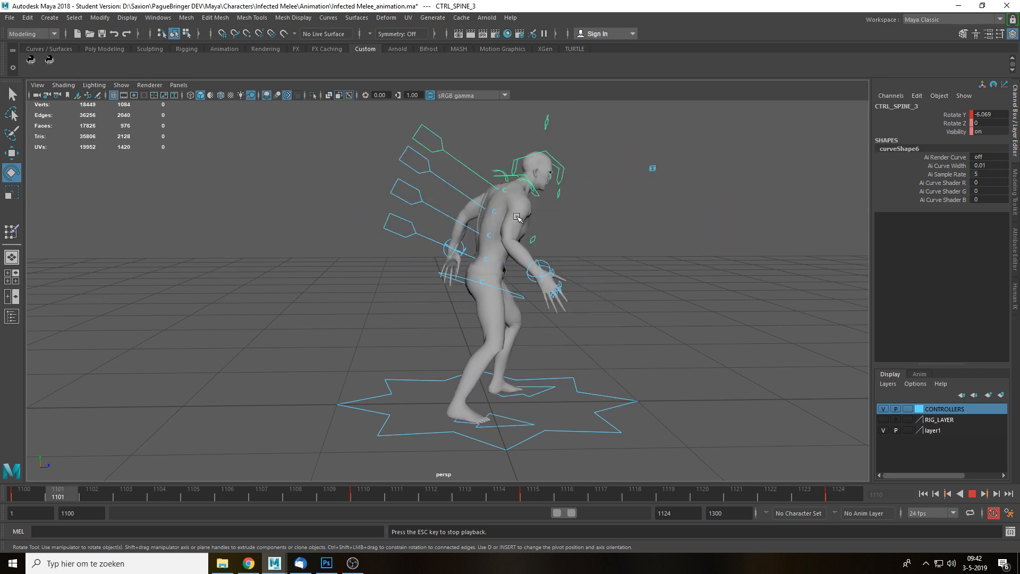
middle_click_drag(601, 269, 493, 305, "alt")
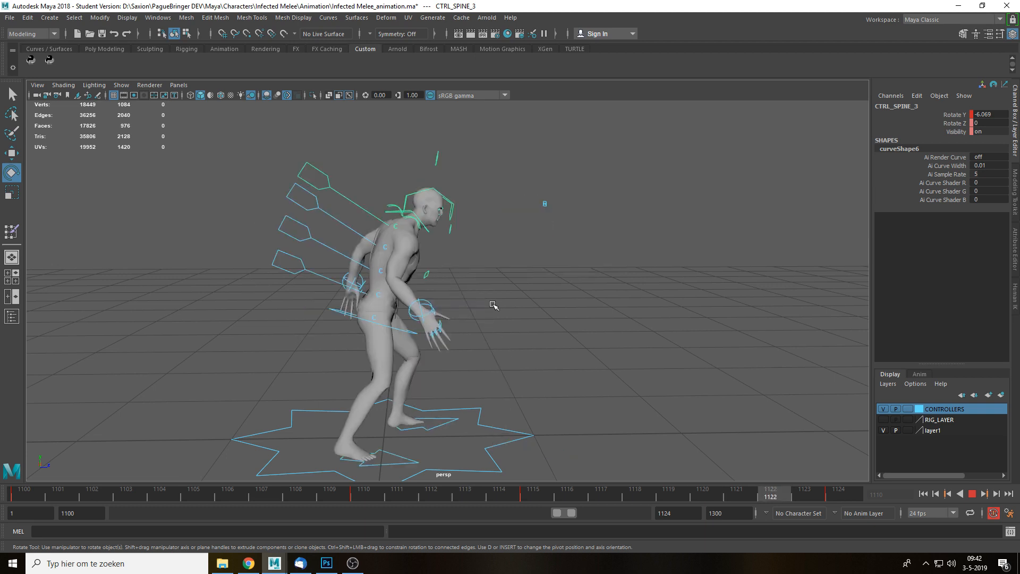
Rotate the right clavicle control at frame 1110 to Rotate X -0.769, Y -8.432, Z 5.233.
left_click(381, 484)
middle_click_drag(434, 333, 515, 329, "alt")
scroll(515, 329, "up", 3)
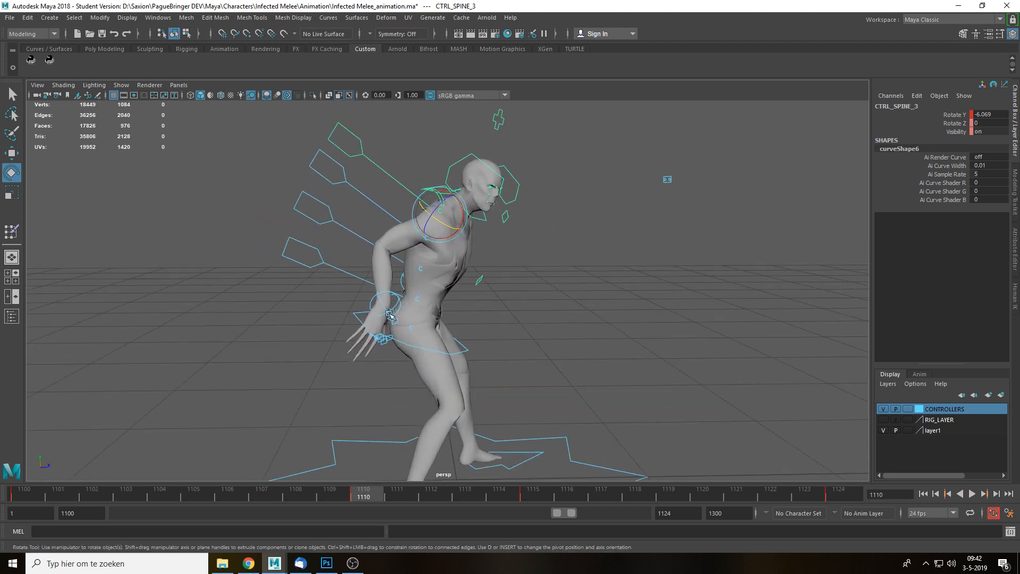
key("w")
left_click(431, 192)
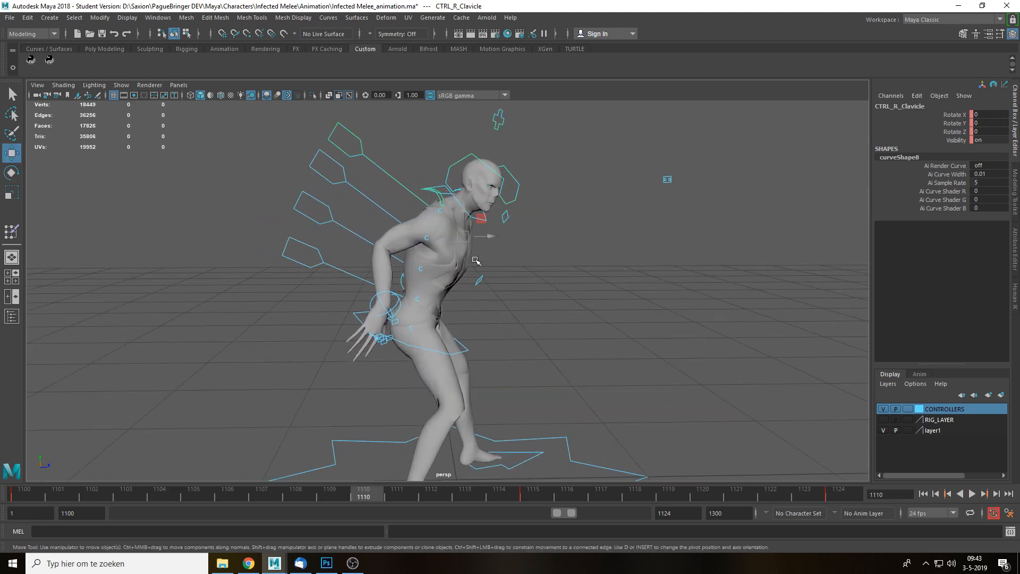
left_click_drag(476, 260, 504, 326, "alt")
key("e")
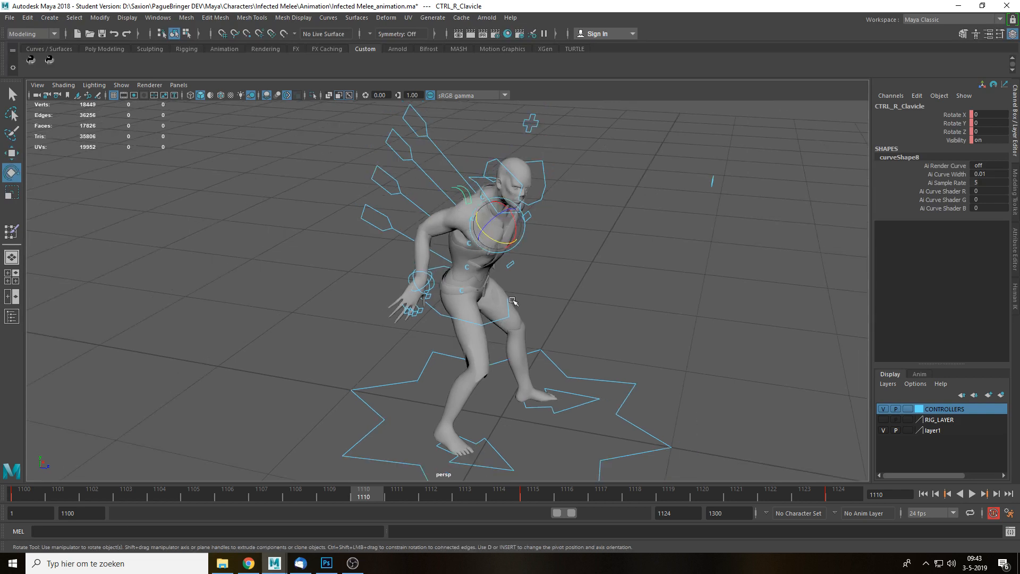
right_click_drag(512, 302, 511, 392, "alt")
left_click_drag(547, 388, 557, 386)
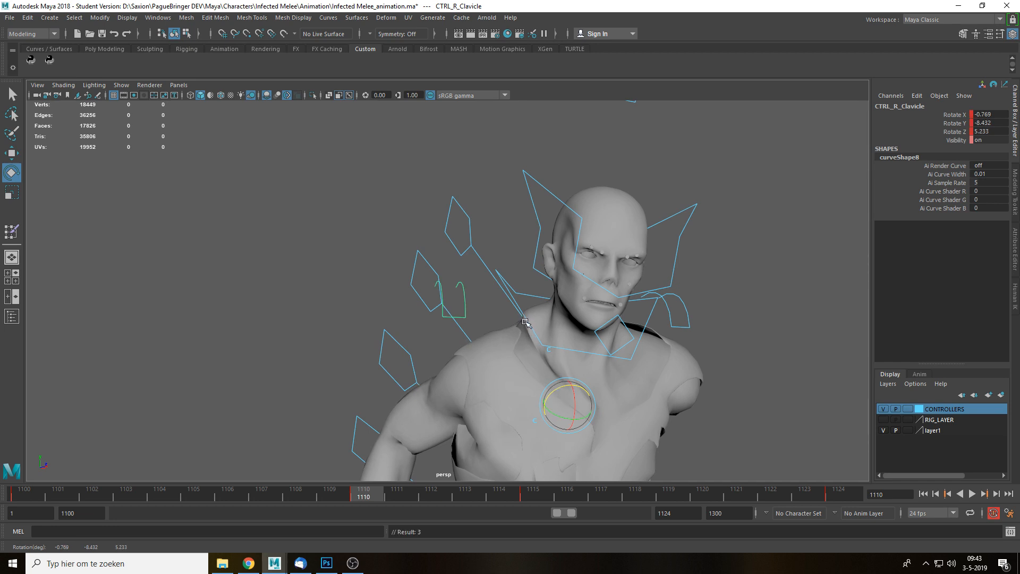
Rotate the neck control to Rotate X -9.219, Y -0.518, Z 11.295 and adjust the head control's rotation.
left_click_drag(526, 322, 512, 347, "alt")
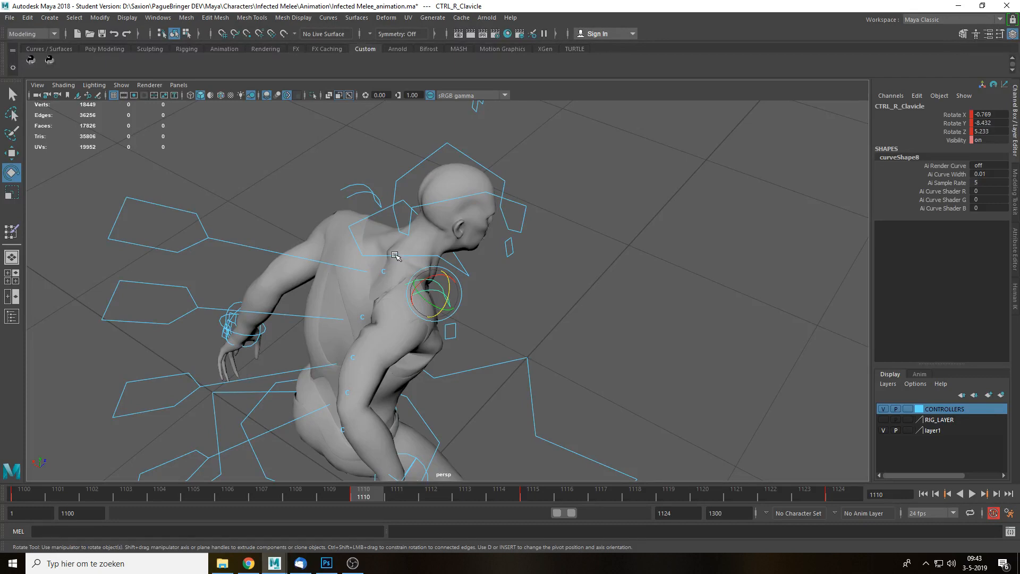
left_click_drag(472, 316, 455, 307, "alt")
left_click_drag(360, 315, 379, 295)
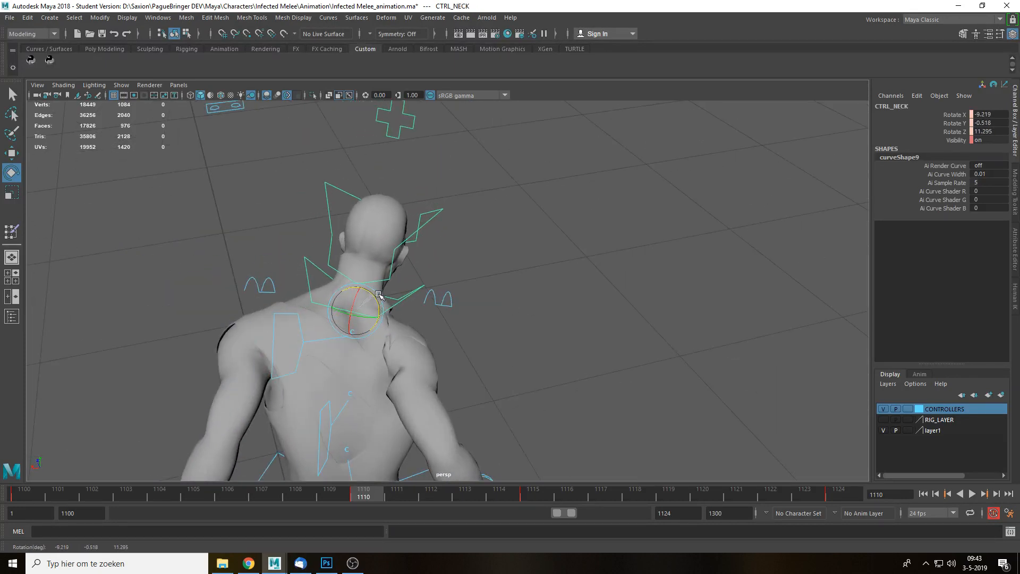
left_click(420, 231)
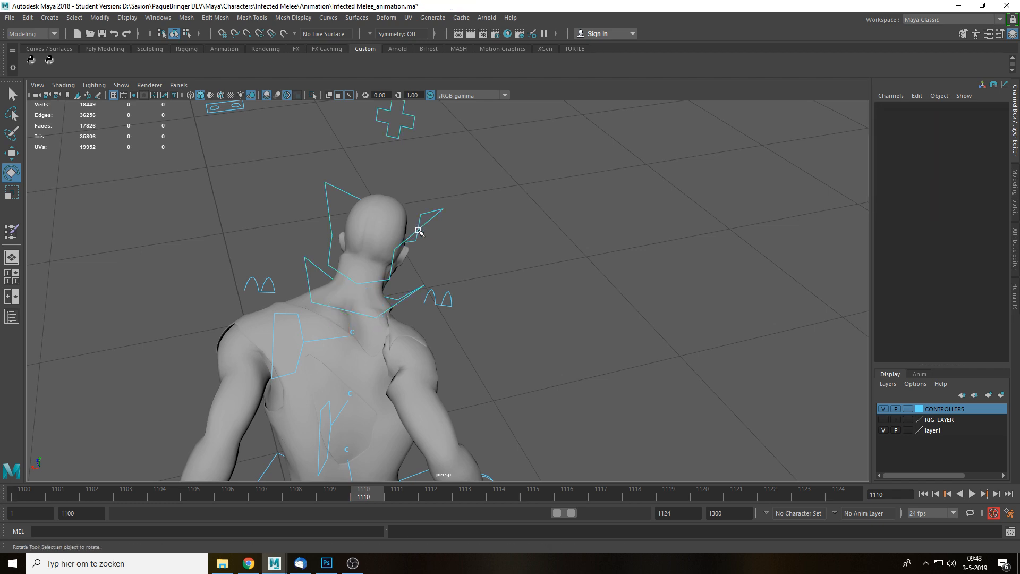
left_click(419, 231)
left_click_drag(544, 314, 327, 265, "alt")
left_click_drag(536, 256, 542, 317)
Select the character's controls, set a keyframe on them at frame 1110 and return to the perspective view with nothing selected.
scroll(546, 295, "down", 3)
key("space")
scroll(541, 317, "down", 2)
middle_click_drag(260, 310, 517, 382, "alt")
left_click_drag(517, 381, 470, 297)
key("s")
key("space")
left_click(619, 306)
left_click_drag(619, 306, 614, 338, "alt")
Play the animation back from the side and examine the anticipation pose at frame 1110 from behind.
key("alt+v")
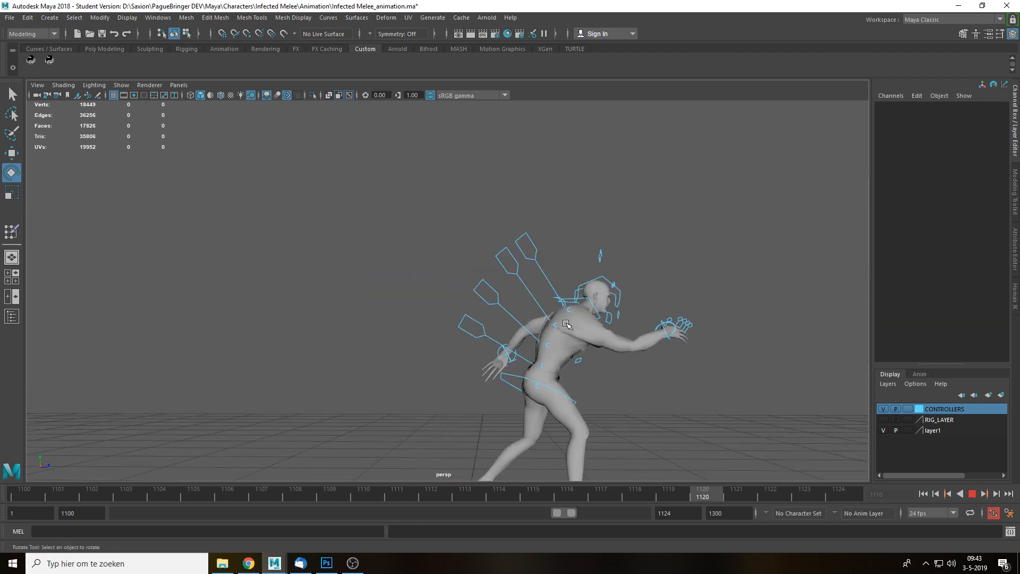
left_click_drag(542, 346, 523, 298, "alt")
scroll(524, 297, "up", 2)
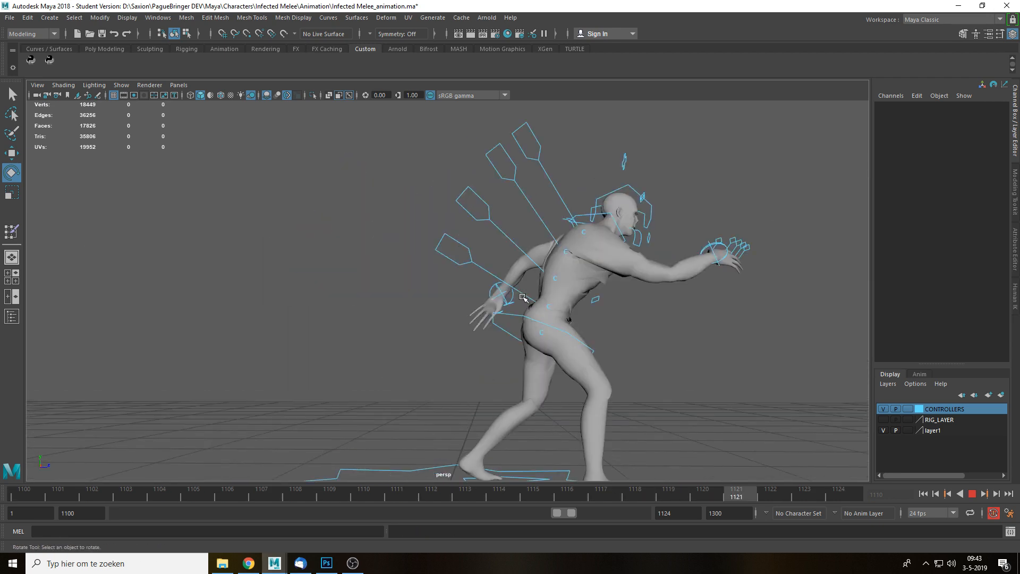
key("alt+v")
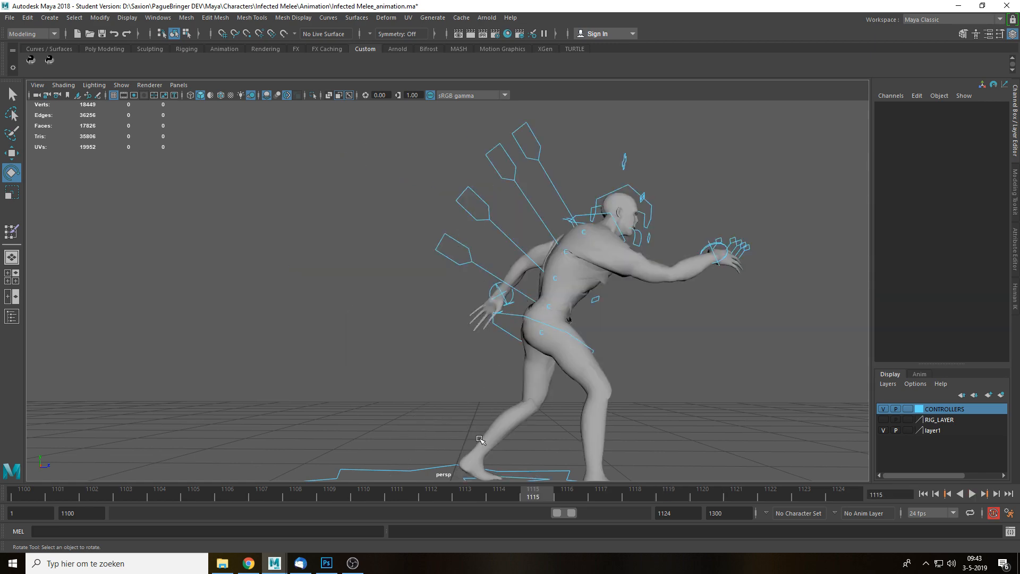
left_click(366, 496)
left_click_drag(537, 291, 218, 298, "alt")
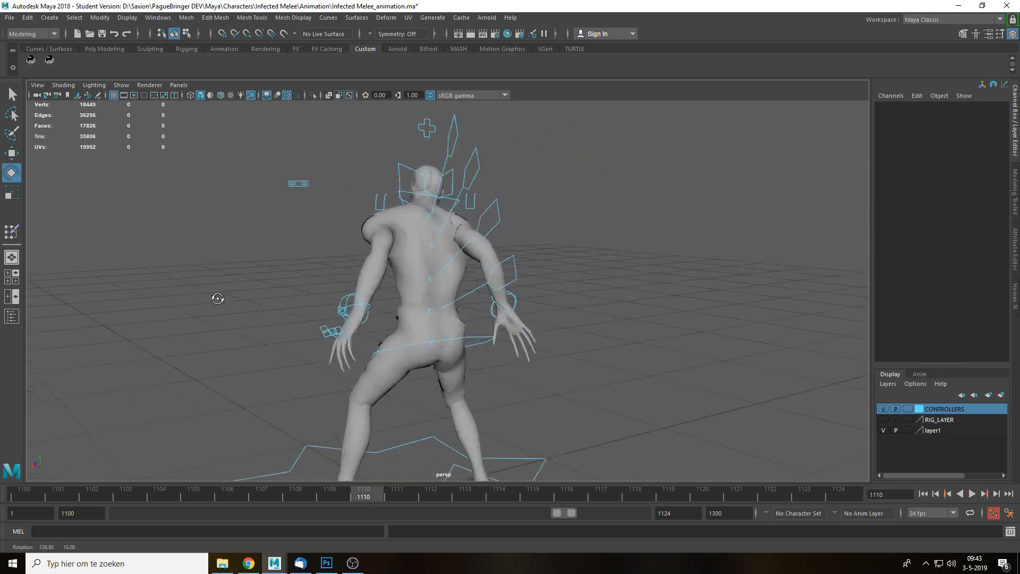
Rotate the lowest spine control at frame 1110 to Rotate X 5.378, Y 0.267, Z 0.585, key it, and check the playback from the side.
left_click(459, 302)
key("space")
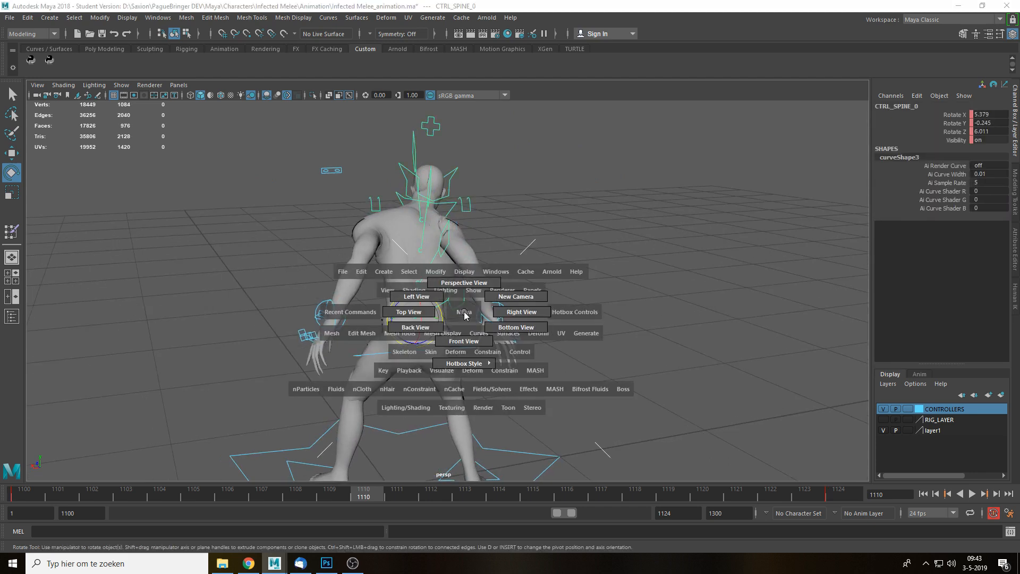
left_click(429, 328)
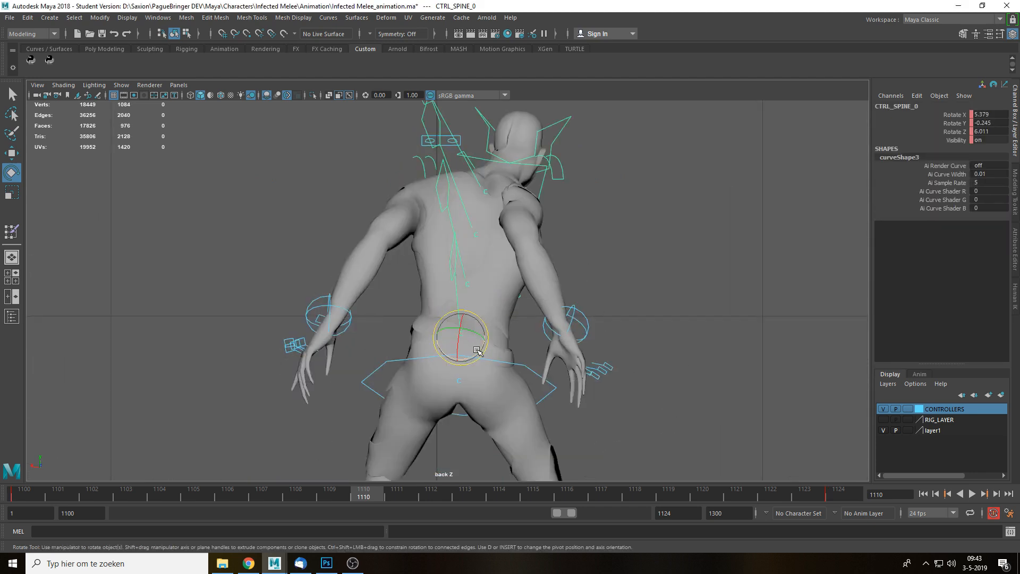
left_click_drag(478, 351, 740, 307)
key("s")
key("space")
key("alt+v")
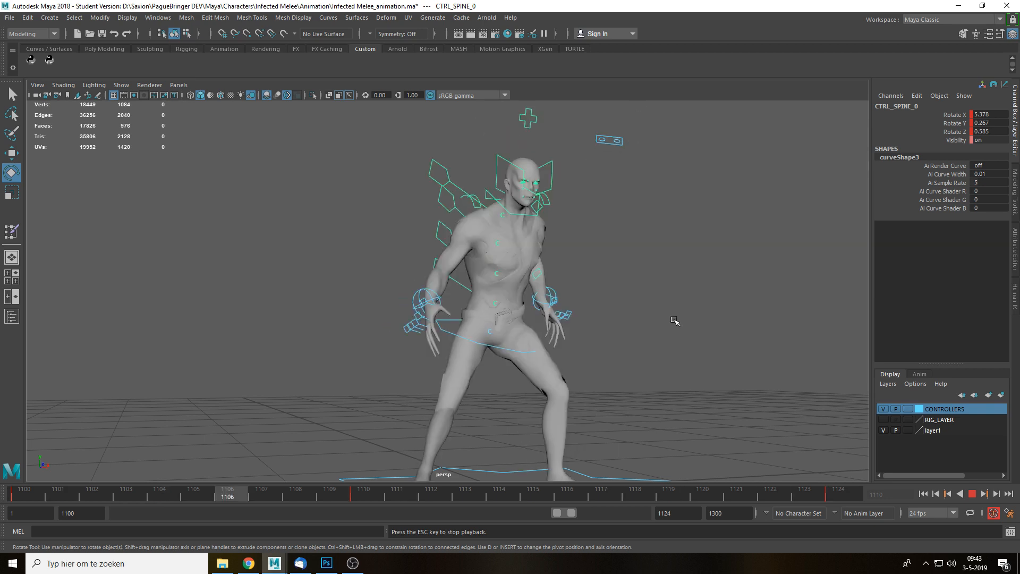
left_click_drag(645, 323, 697, 330, "alt")
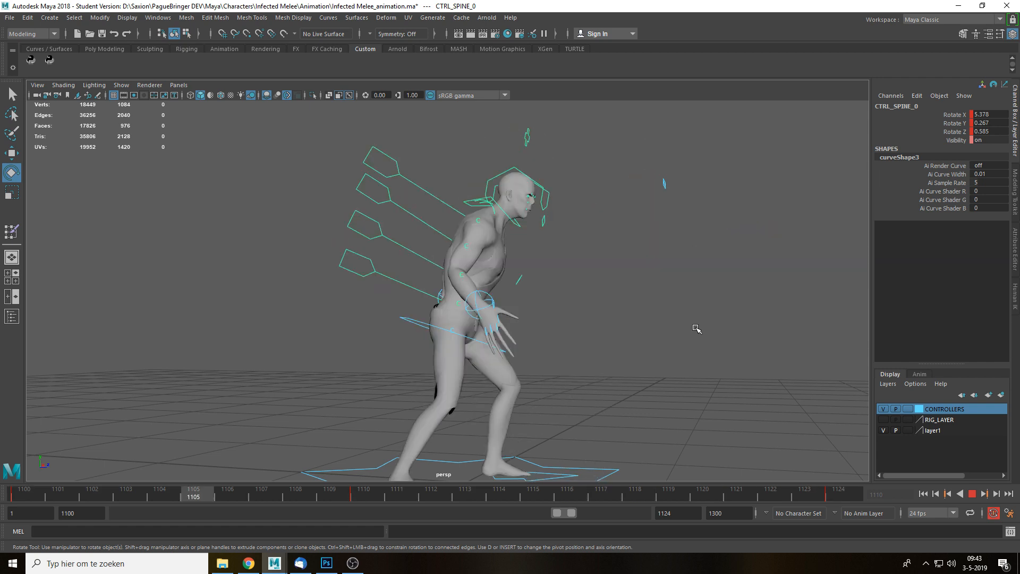
key("Escape")
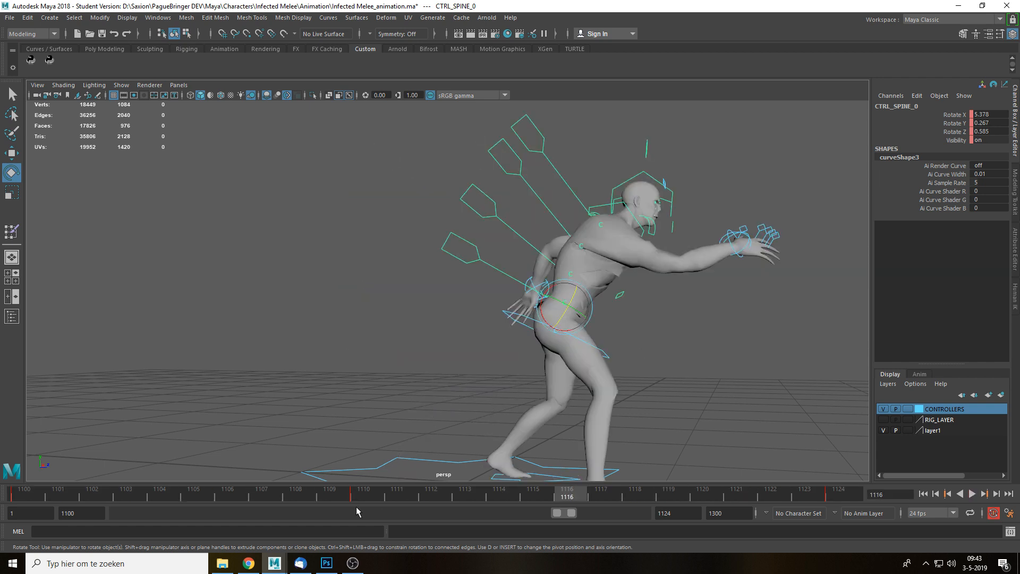
Adjust the left wrist control at frame 1110 to Translate Z 0.102 and Rotate X -17.341, then play the animation back.
left_click(359, 498)
left_click_drag(505, 340, 380, 386, "alt")
key("q")
left_click(586, 299)
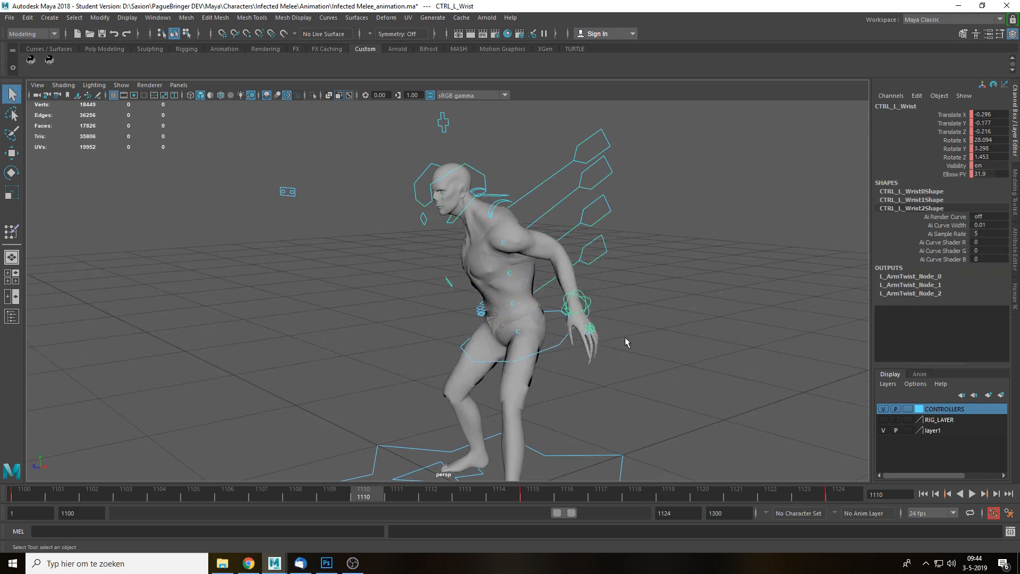
key("w")
left_click_drag(626, 342, 731, 338, "alt")
key("e")
key("alt+v")
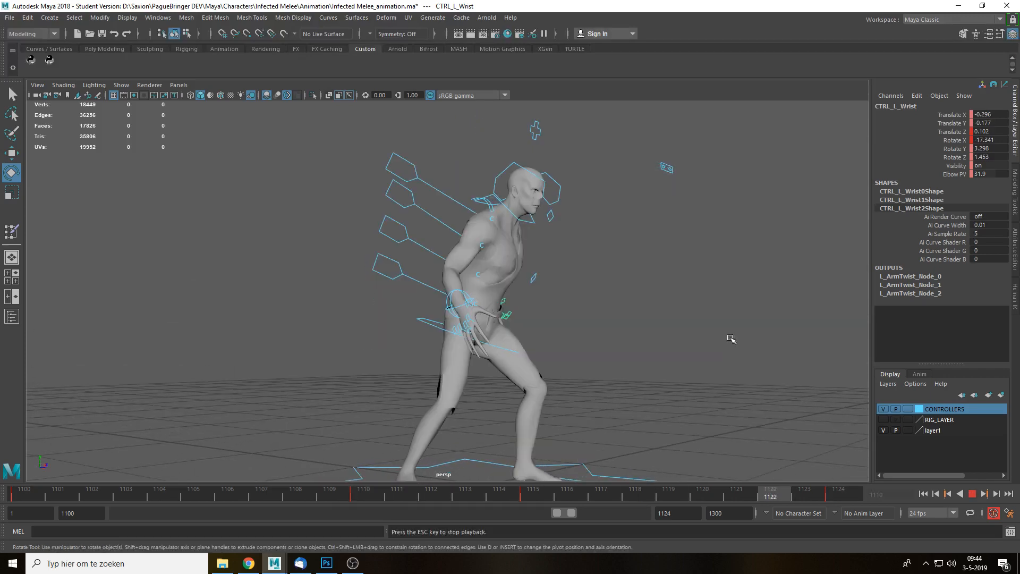
key("Escape")
Reposition the left wrist control at frame 1110 to Translate X -0.457, Z 0.225 and Rotate X 13.828, Y -38.437, Z -24.722.
left_click_drag(667, 333, 494, 396, "alt")
left_click(366, 497)
left_click_drag(590, 385, 470, 380, "alt")
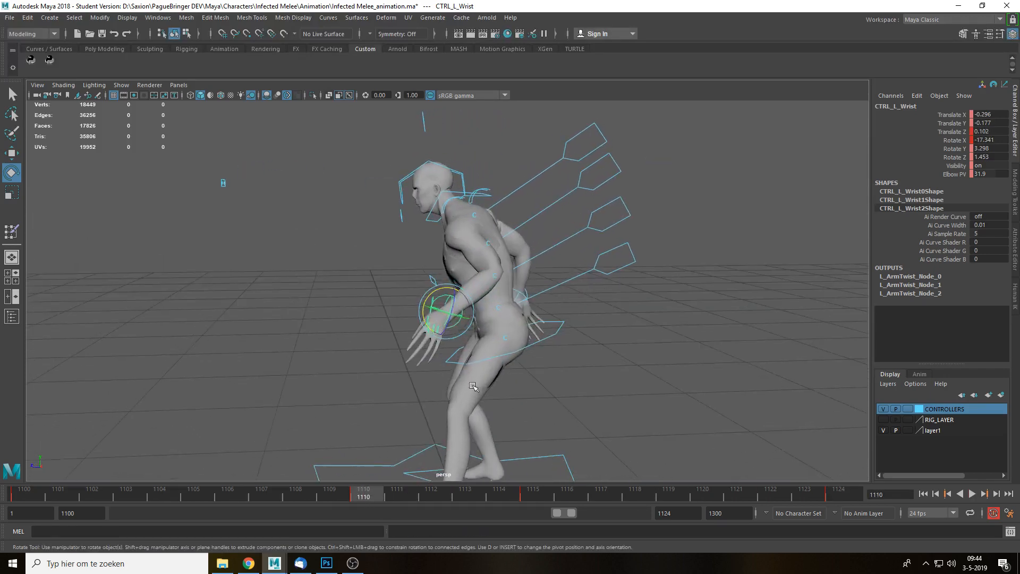
key("w")
left_click_drag(423, 313, 398, 313)
left_click_drag(398, 313, 553, 292, "alt")
key("e")
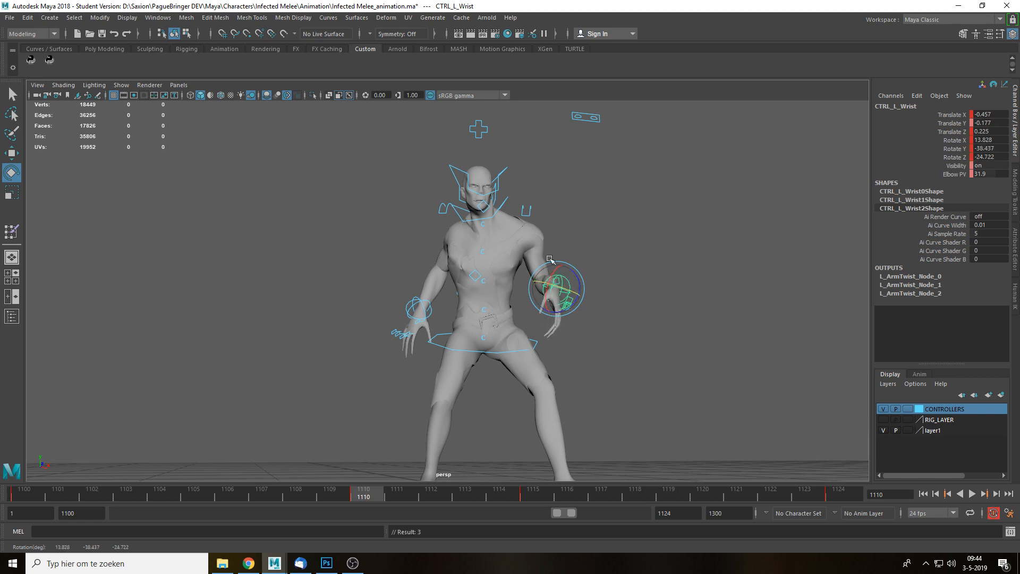
Try a different rotation of the left clavicle control at frame 1110.
left_click(533, 213)
left_click_drag(499, 246, 494, 248)
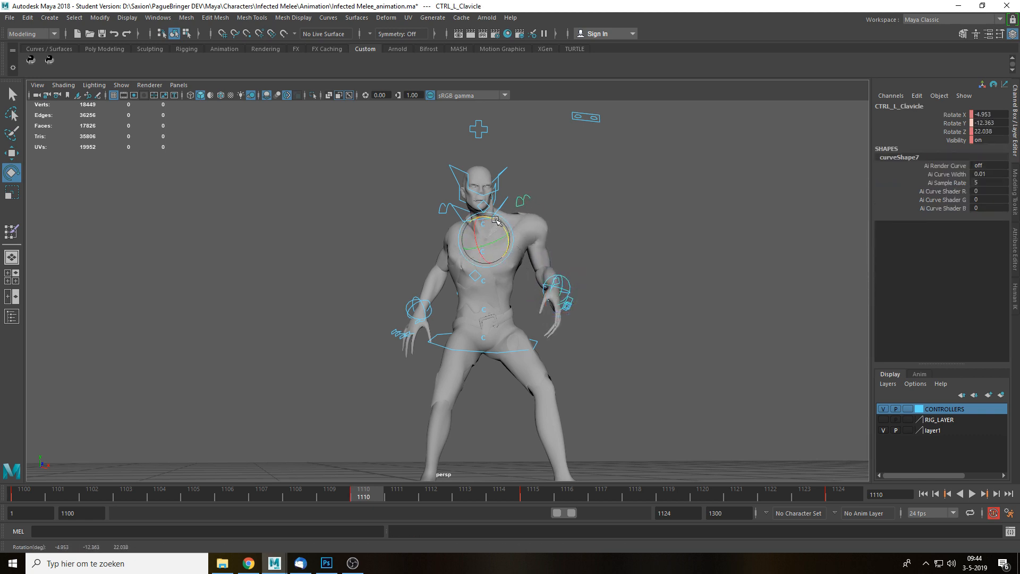
left_click_drag(578, 256, 494, 293, "alt")
key("ctrl+z")
left_click(490, 244)
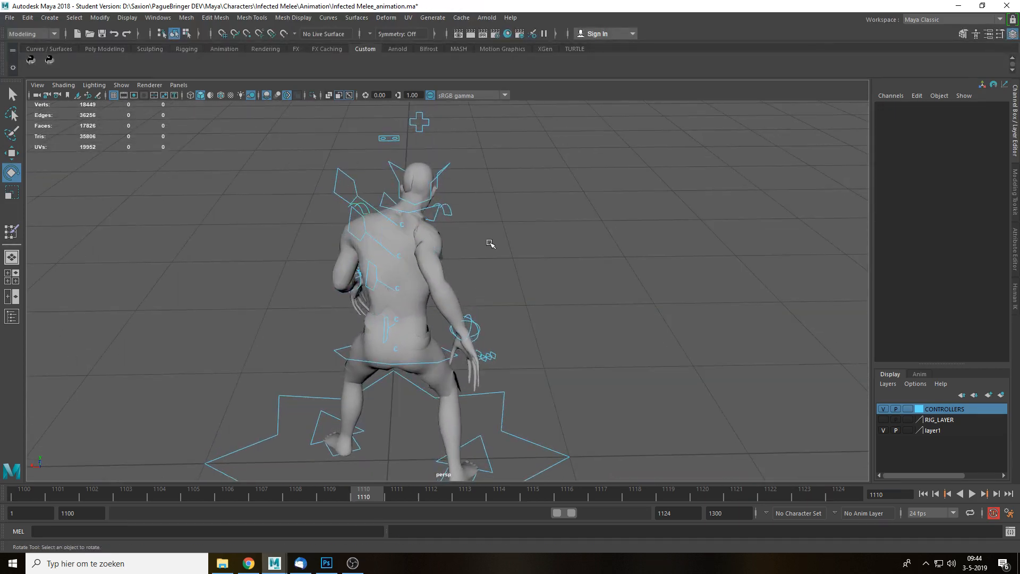
Rotate the right clavicle control at frame 1110 to Rotate X -0.761, Y 1.555, Z 5.099 and play the animation back.
left_click(449, 214)
left_click_drag(423, 237, 429, 236)
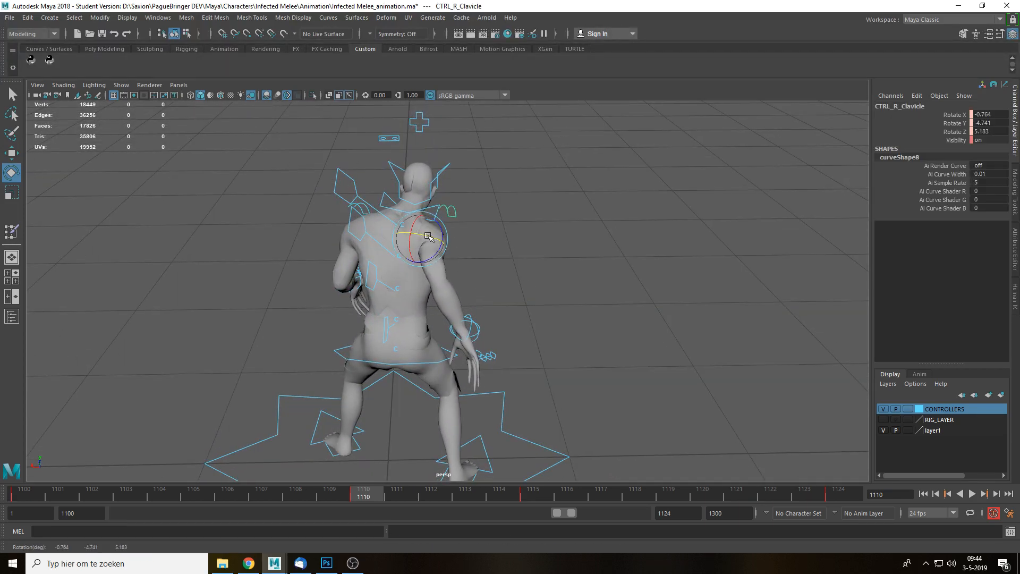
left_click_drag(574, 277, 850, 239, "alt")
key("alt+v")
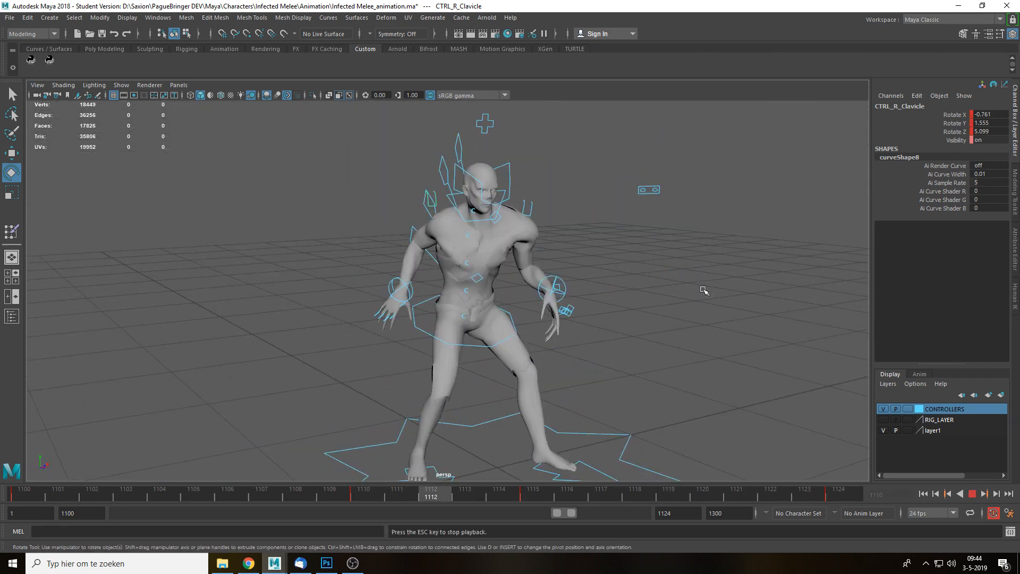
scroll(657, 321, "down", 4)
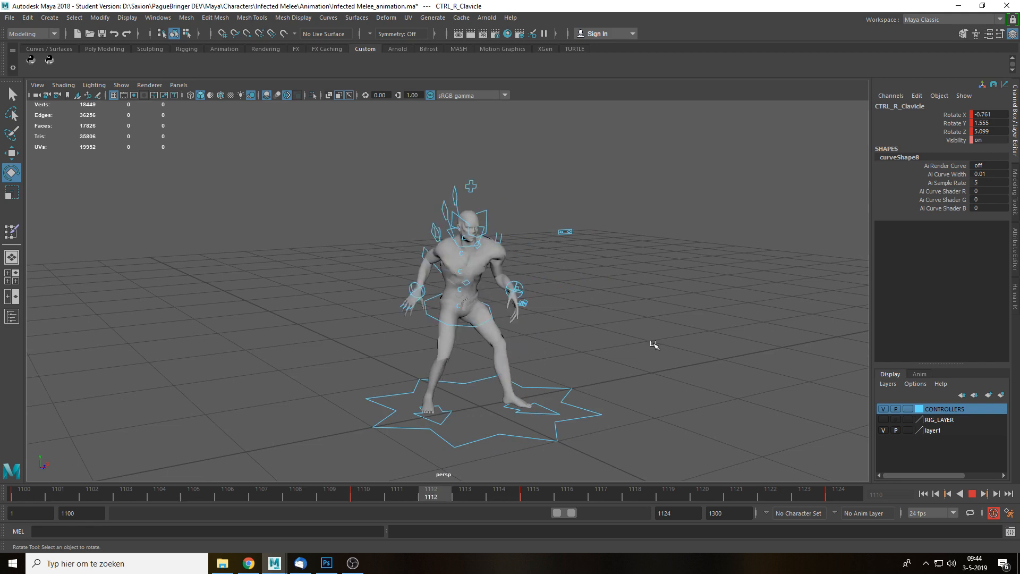
key("alt+v")
left_click(652, 346)
Lower and turn the left wrist control at frame 1110 to Translate Y -0.273, Z 0.223 and Rotate X -6.292.
left_click(382, 491)
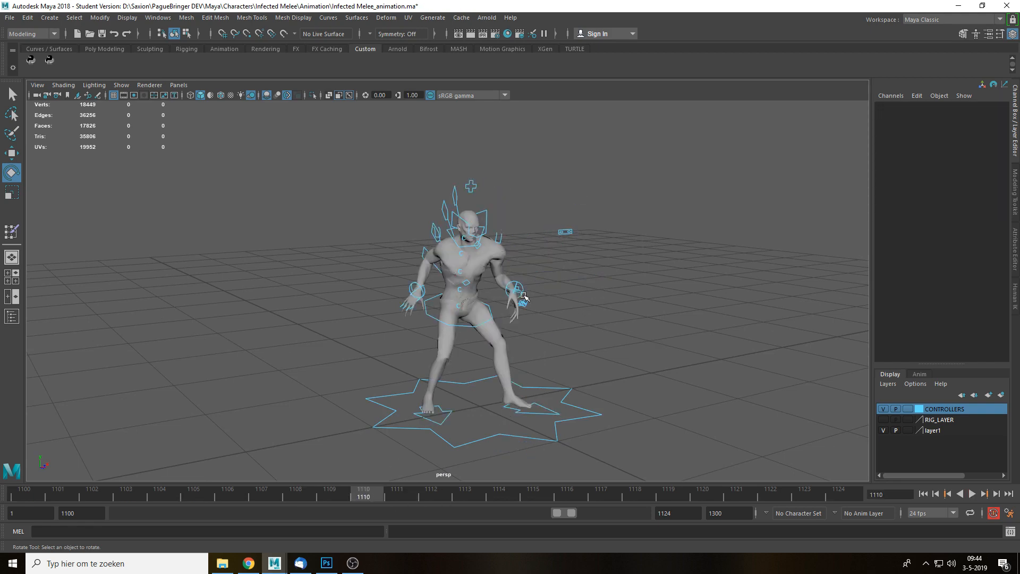
left_click(467, 292)
key("f")
scroll(634, 387, "down", 8)
left_click_drag(579, 365, 435, 351, "alt")
mouse_move(464, 271)
left_mouse_down()
mouse_move(476, 283)
mouse_move(456, 274)
left_mouse_up()
left_click_drag(456, 274, 640, 298, "alt")
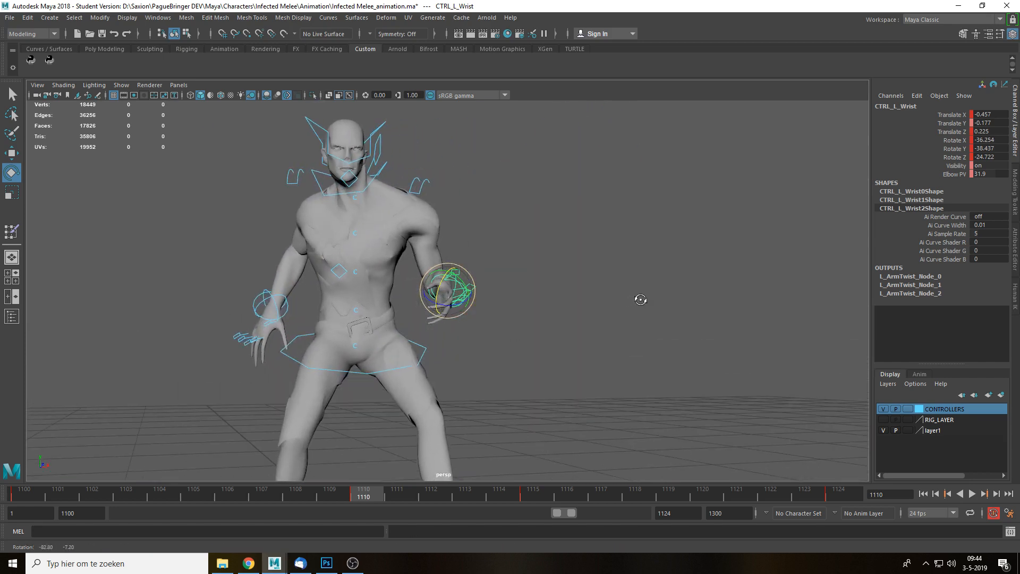
key("w")
mouse_move(444, 303)
left_mouse_down("alt")
mouse_move(460, 274)
mouse_move(429, 287)
mouse_move(445, 306)
left_mouse_up("alt")
key("e")
left_click_drag(526, 326, 629, 333, "alt")
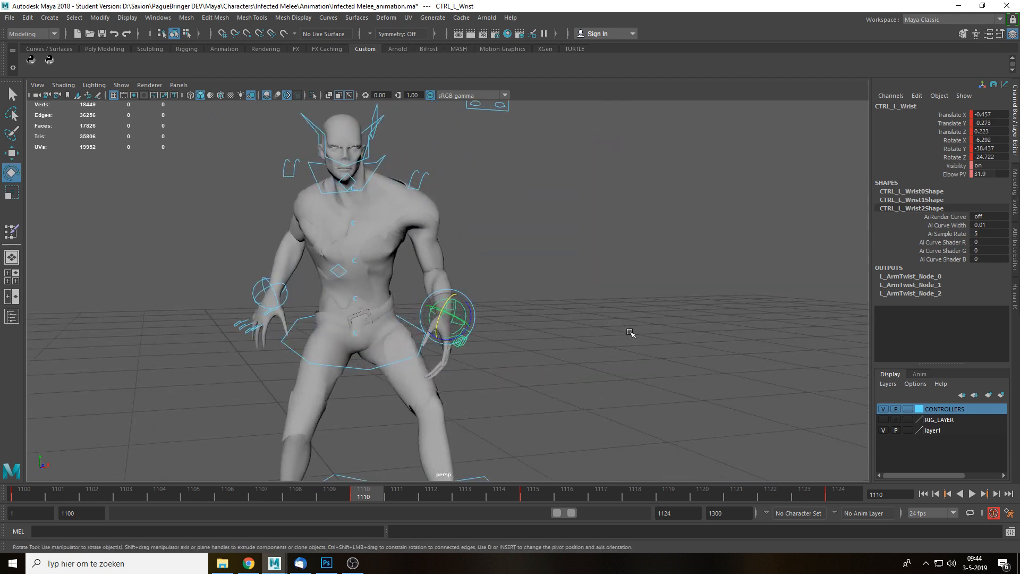
Set the left wrist control's Elbow PV to 29 at frame 1110 and play the animation back.
left_click(955, 175)
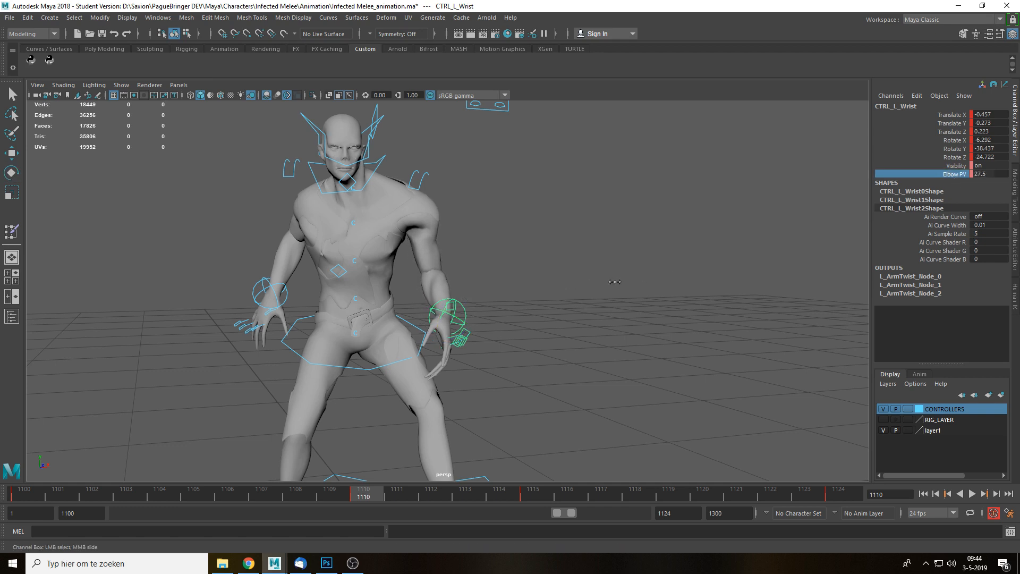
key("alt+v")
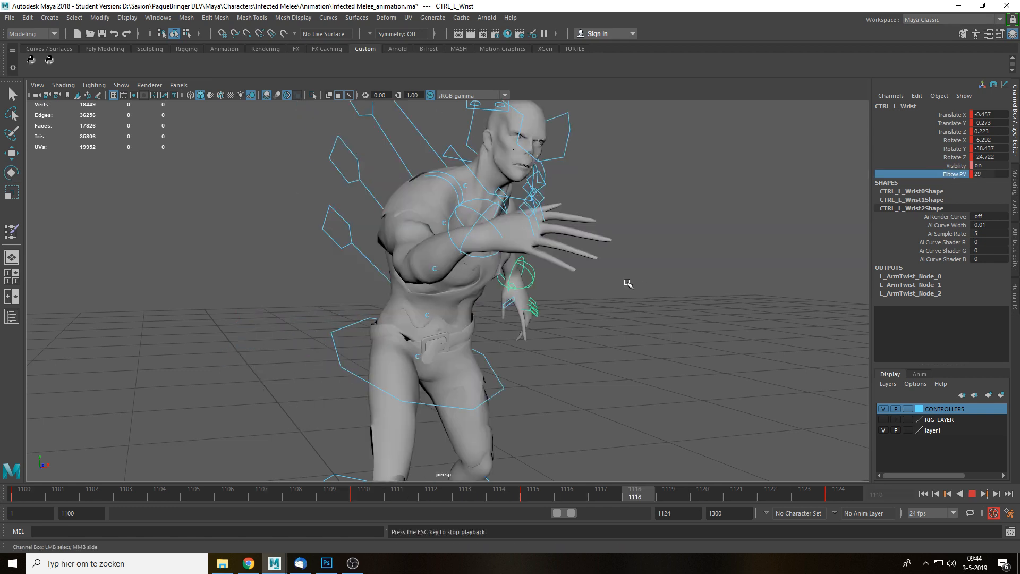
key("Escape")
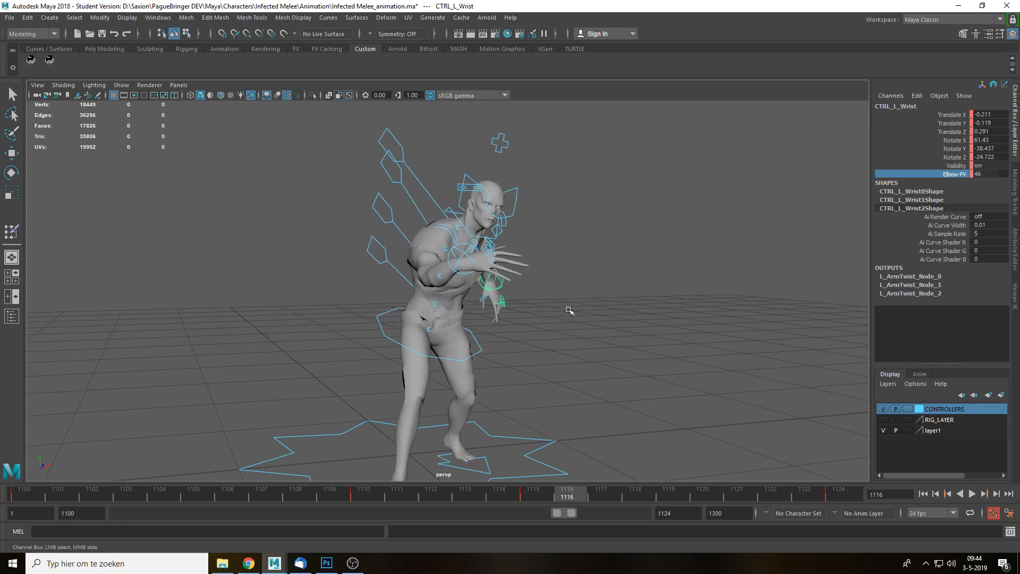
Move the left wrist control forward to Translate Z 0.309 at frame 1110 and review the playback from the side.
left_click(367, 501)
left_click_drag(585, 398, 636, 407, "alt")
key("w")
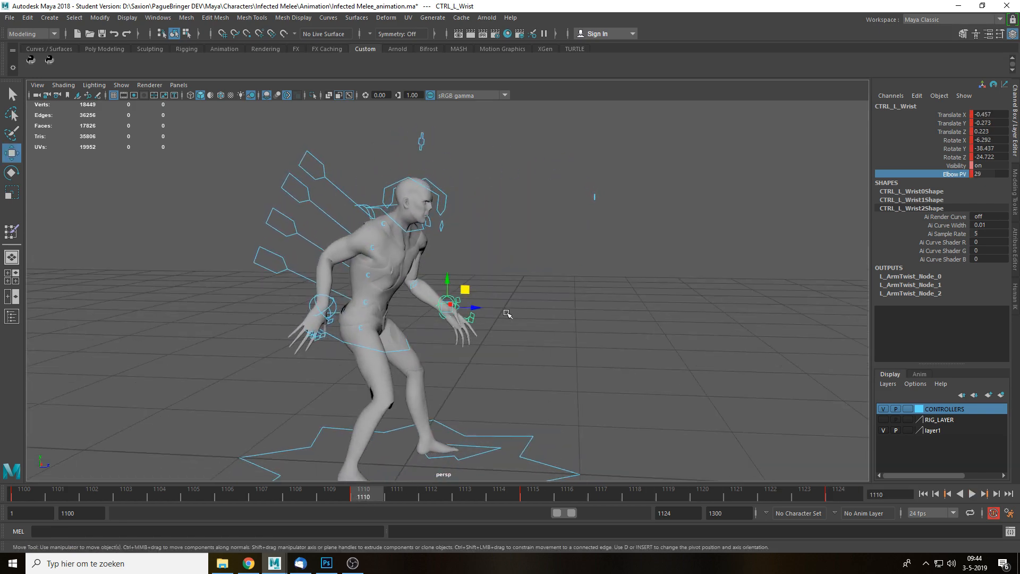
left_click_drag(475, 308, 484, 309)
key("alt+v")
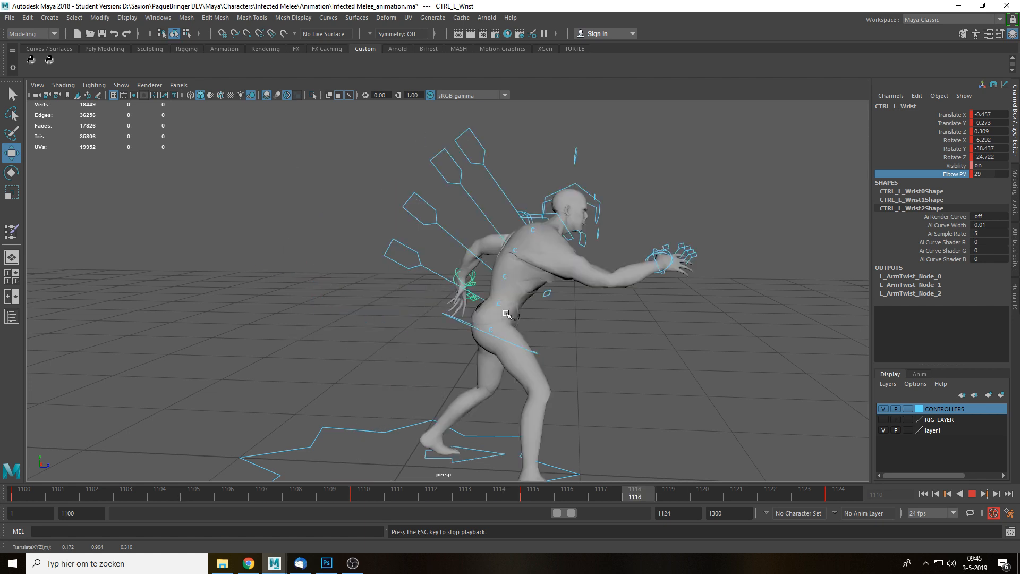
scroll(508, 315, "down", 3)
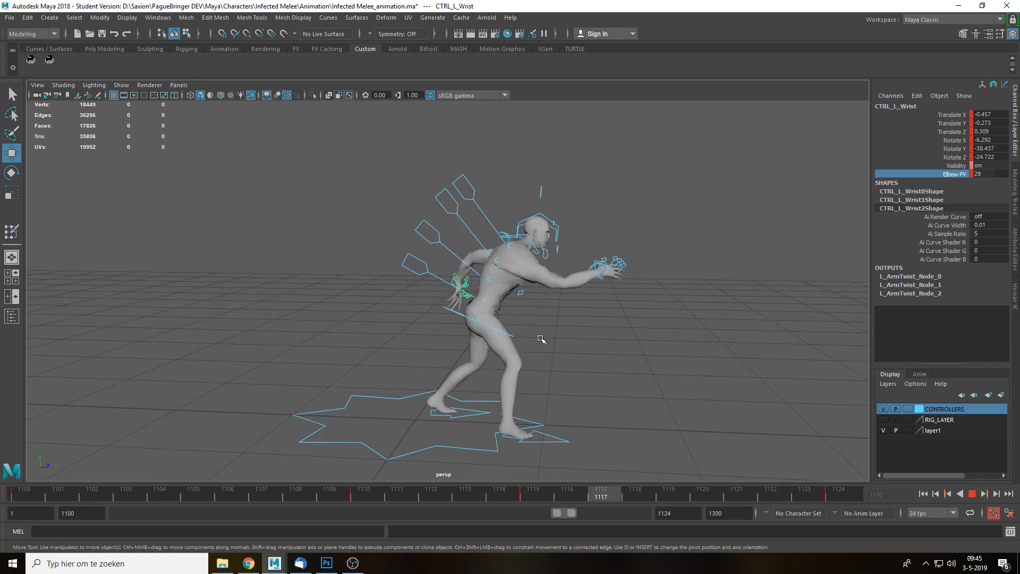
middle_click_drag(542, 338, 589, 304, "alt")
key("alt+v")
Move the right foot control back to Translate Z -0.455 at frame 1110, set its Foot Roll to 35.7, and play the animation back.
left_click(363, 493)
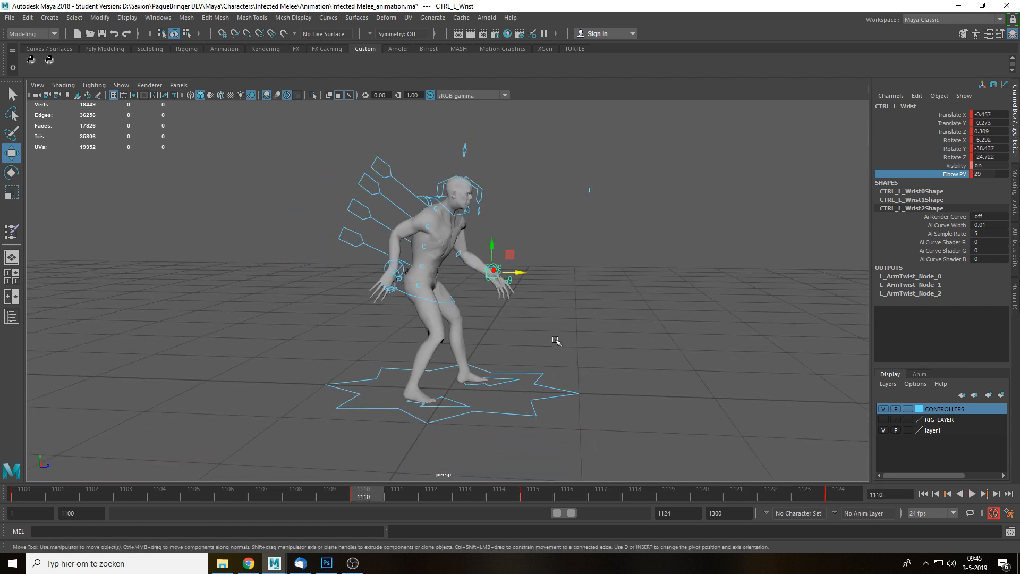
left_click(585, 325)
scroll(644, 150, "up", 3)
middle_click_drag(435, 336, 489, 217, "alt")
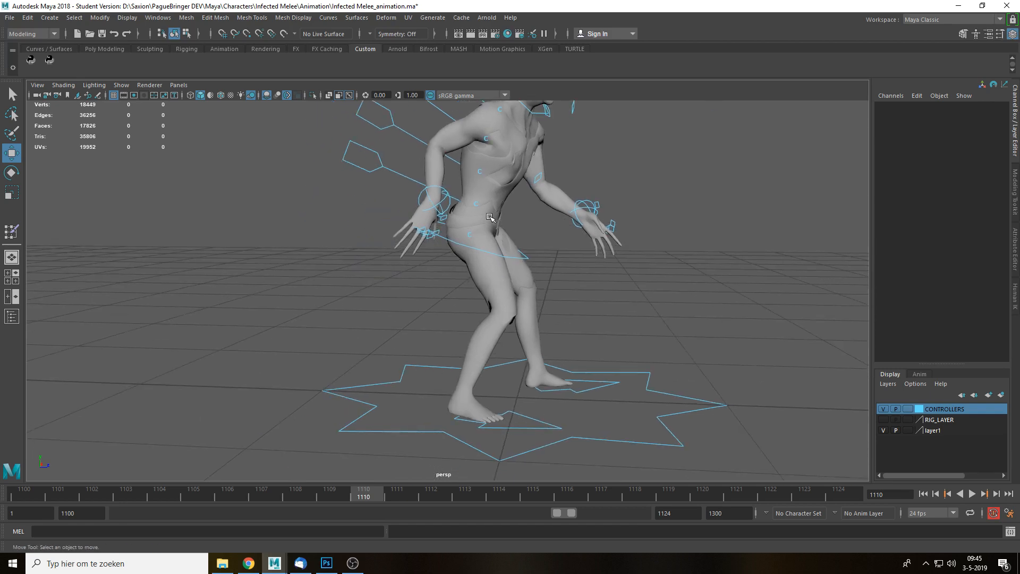
left_click(528, 409)
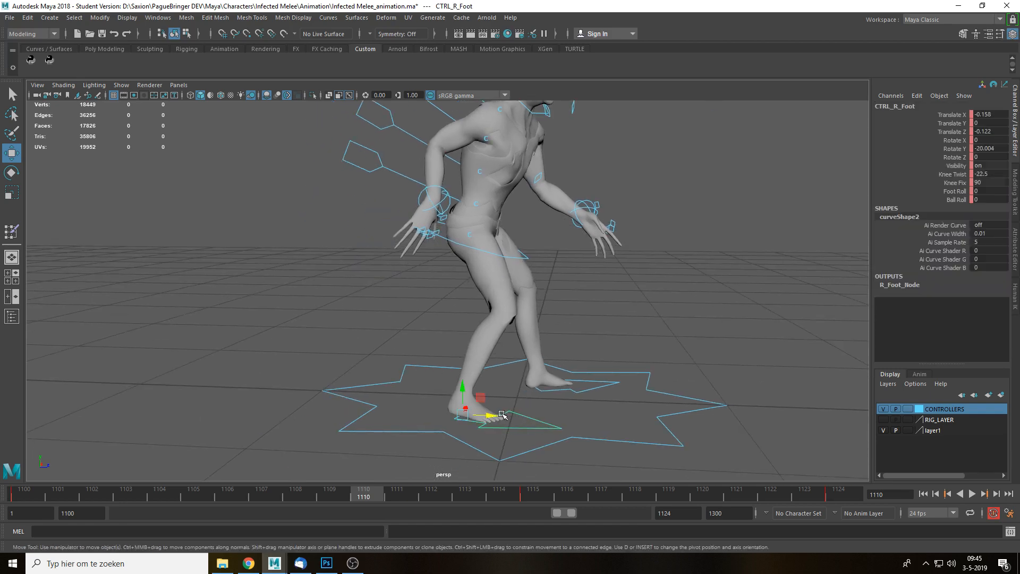
left_click_drag(502, 414, 422, 414)
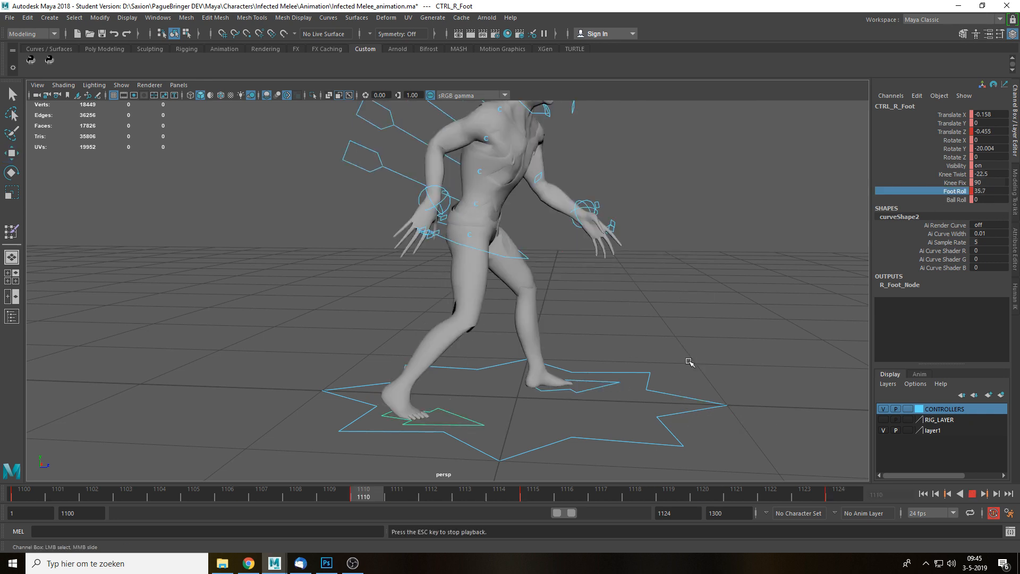
right_click_drag(689, 361, 640, 342, "alt")
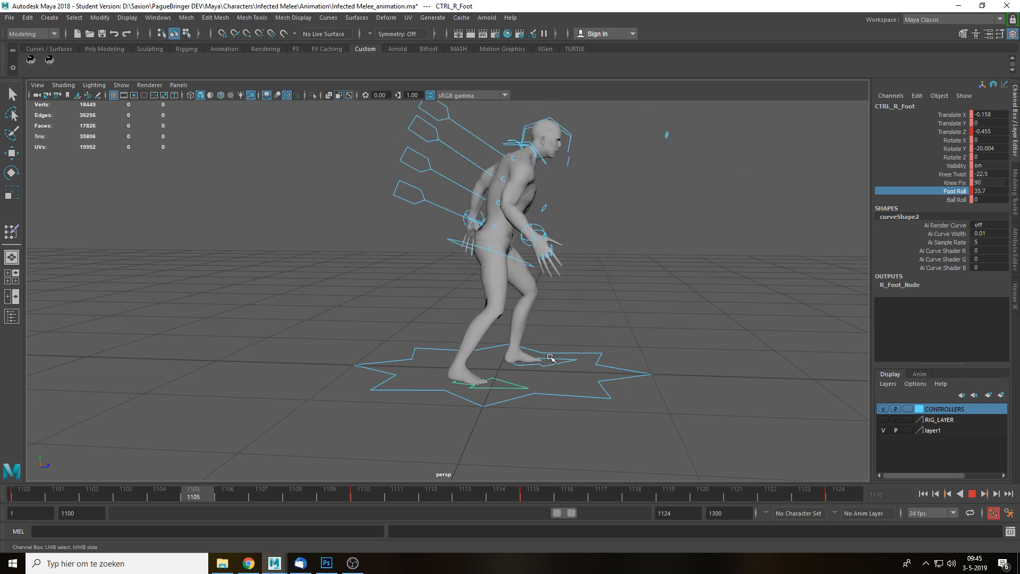
key("Escape")
Set the right foot control's Foot Roll to 0 at frame 1115, clear the selection, and play the animation back.
left_click(551, 367)
key("w")
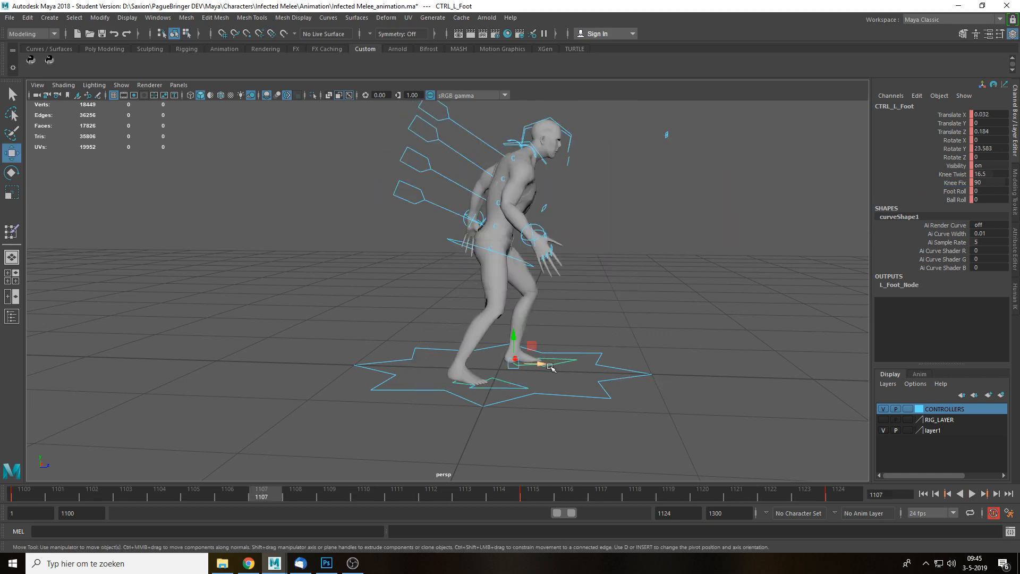
left_click(516, 493)
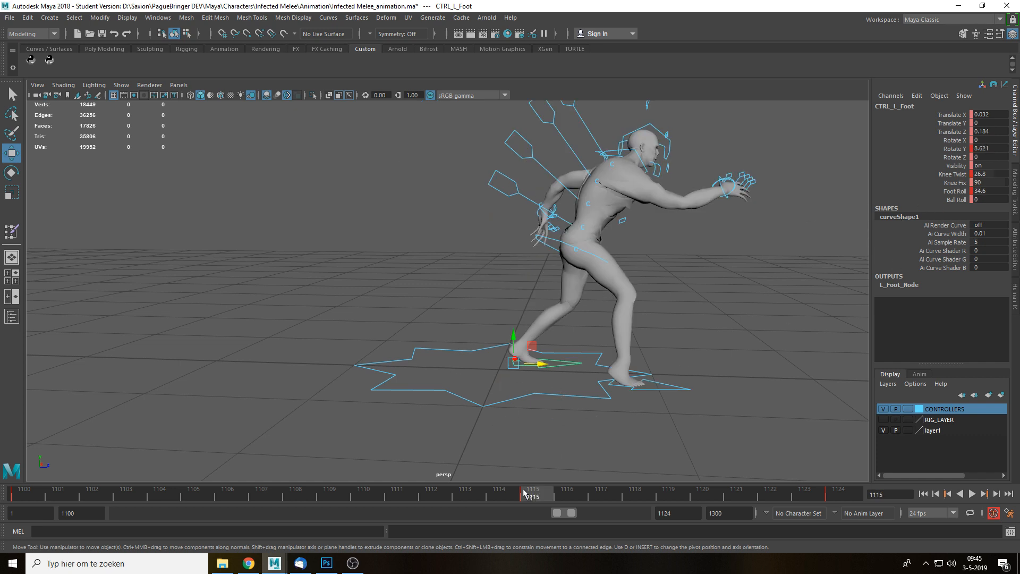
key("alt+v")
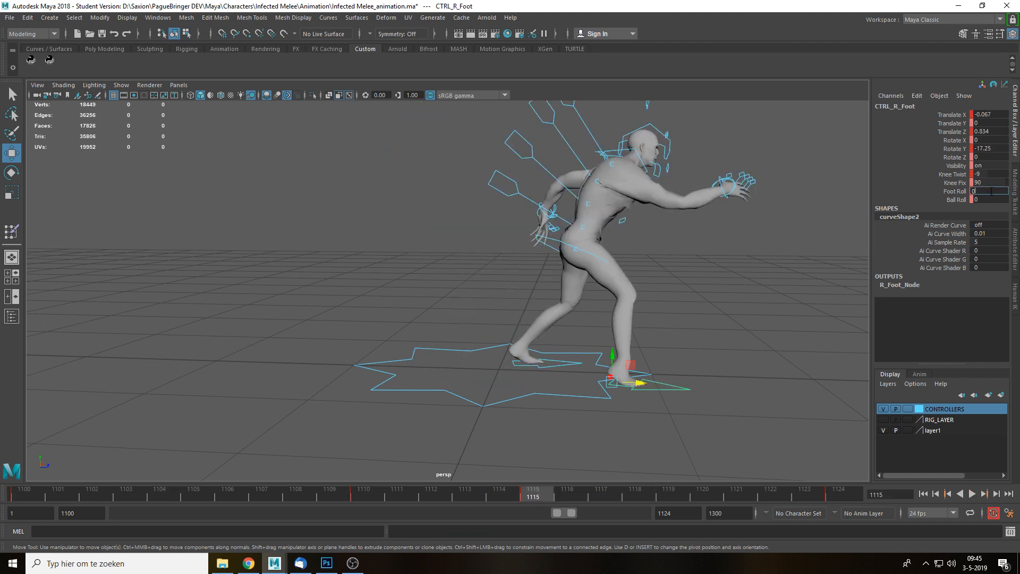
key("Return")
left_click(801, 333)
key("alt+v")
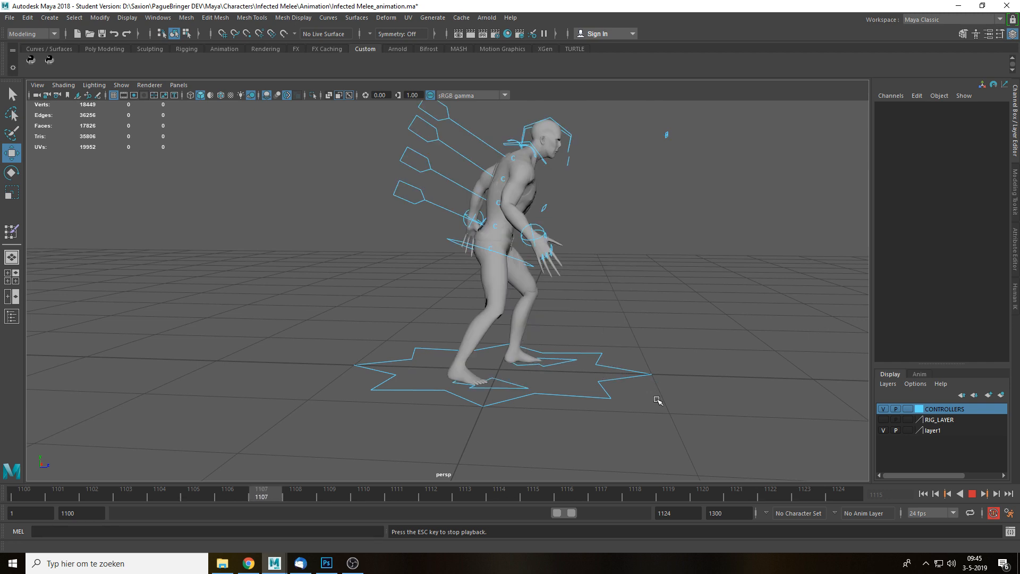
middle_click_drag(647, 339, 641, 359, "alt")
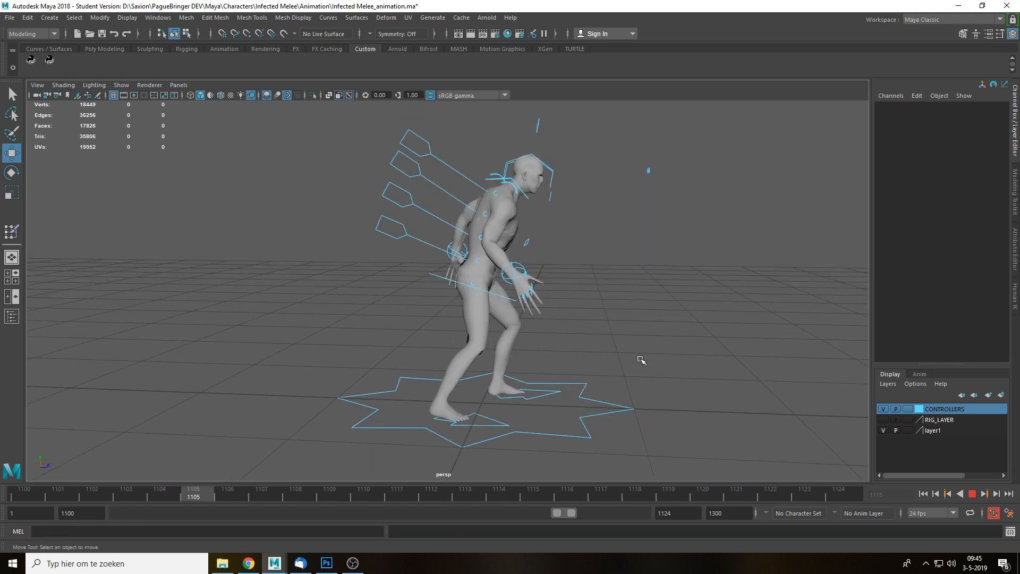
Rotate the pelvis control to Rotate X 13.112 at frame 1110 and play the animation back.
mouse_move(452, 499)
left_mouse_down()
mouse_move(326, 502)
mouse_move(413, 498)
left_mouse_up()
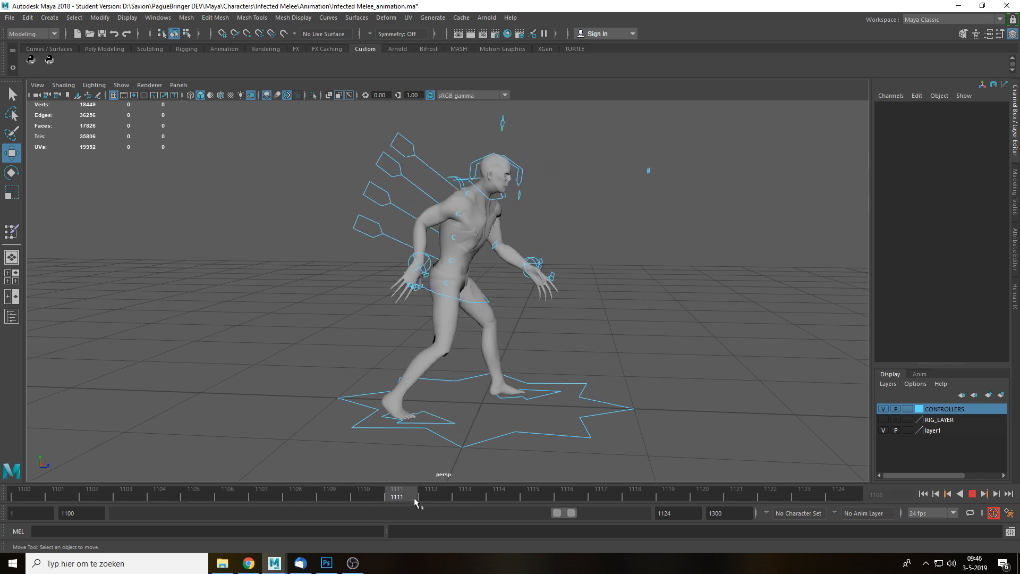
left_click(474, 302)
key("f")
scroll(497, 398, "down", 3)
left_click(375, 495)
left_click_drag(467, 408, 483, 401, "alt")
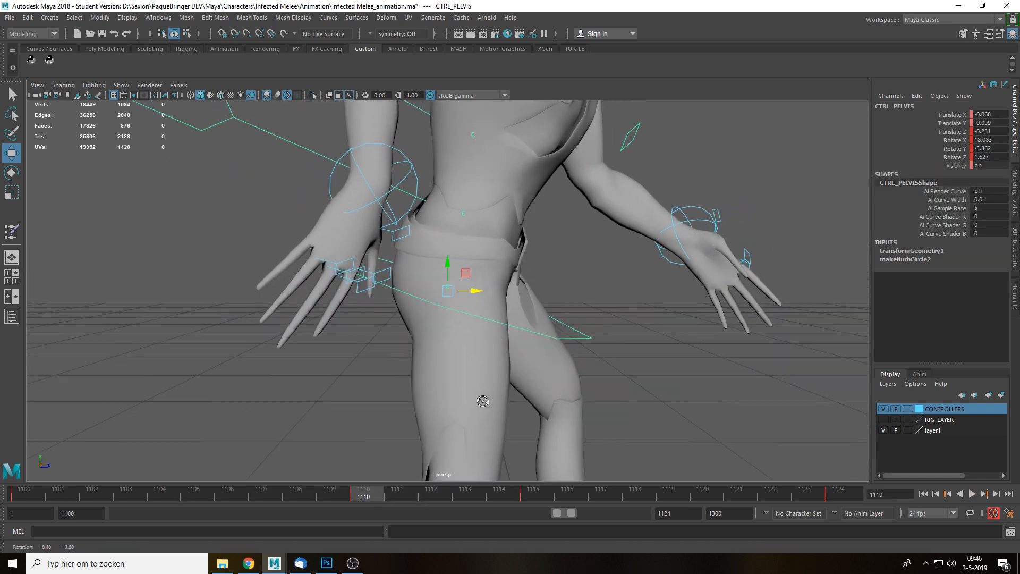
key("e")
left_click_drag(471, 271, 470, 281)
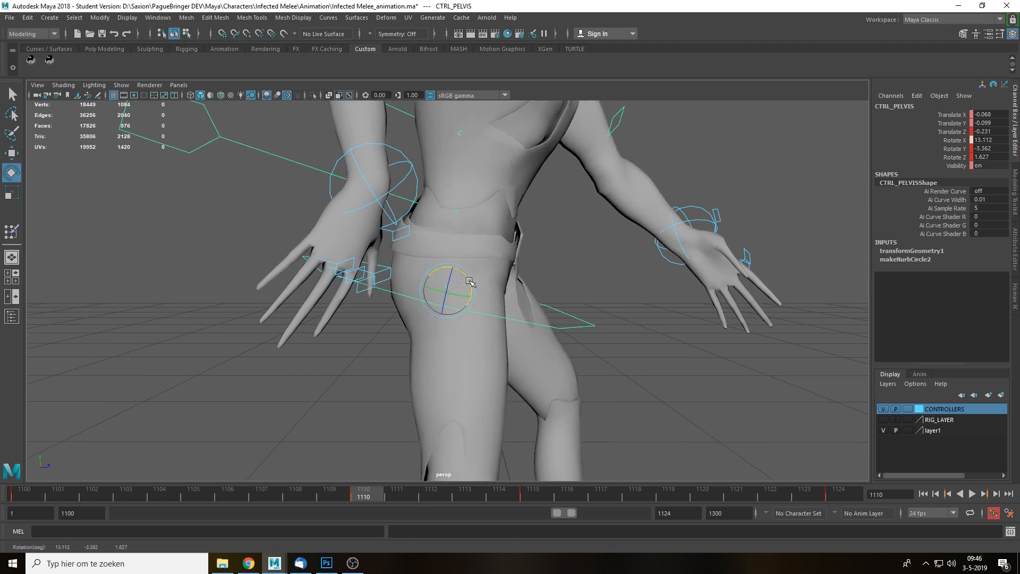
scroll(470, 282, "down", 5)
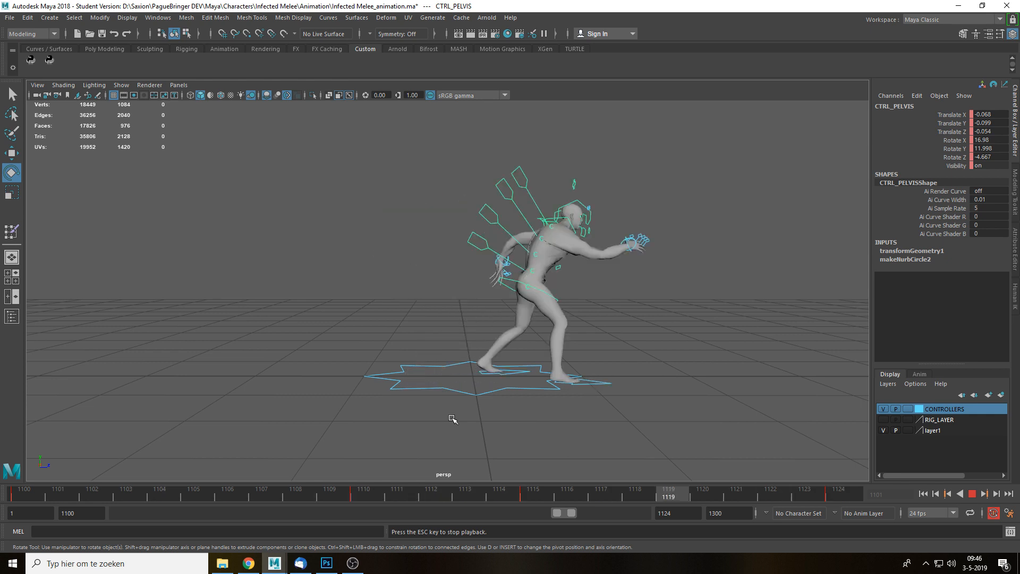
key("Escape")
Rotate the neck control at frame 1115 to Rotate X -27.554, Y -22.073 and Z 9.954, clear the selection, and play the animation back.
left_click_drag(621, 394, 526, 375, "alt")
left_click(541, 300)
scroll(541, 300, "up", 4)
mouse_move(538, 301)
left_mouse_down("alt")
mouse_move(487, 296)
mouse_move(451, 312)
mouse_move(546, 304)
left_mouse_up("alt")
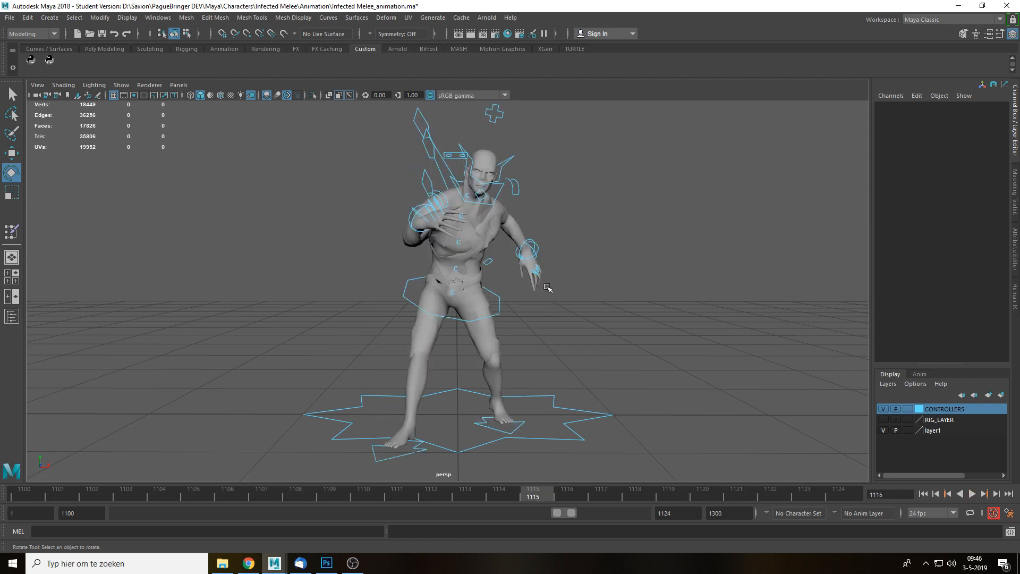
left_click(499, 197)
key("f")
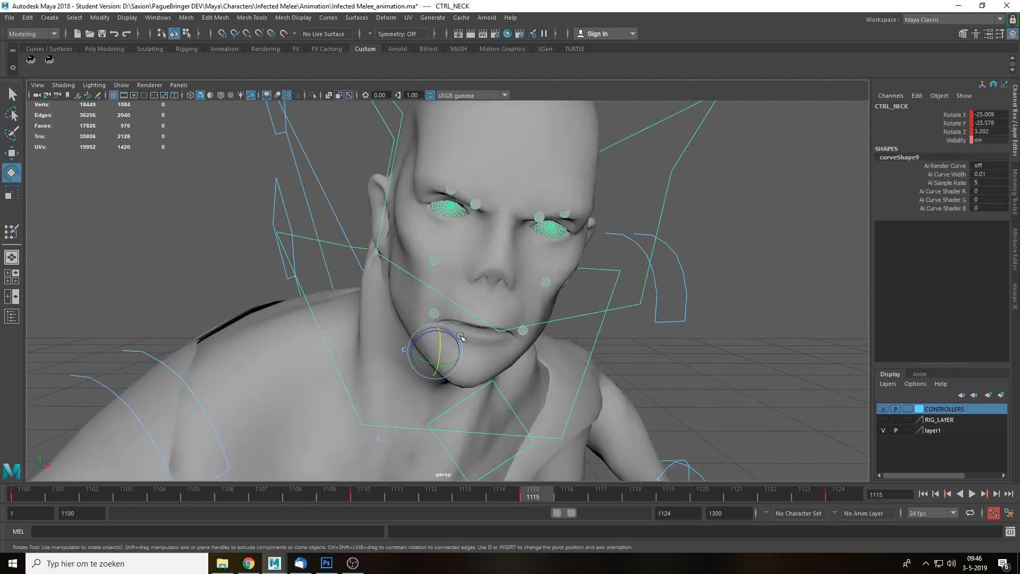
left_click_drag(452, 336, 447, 367)
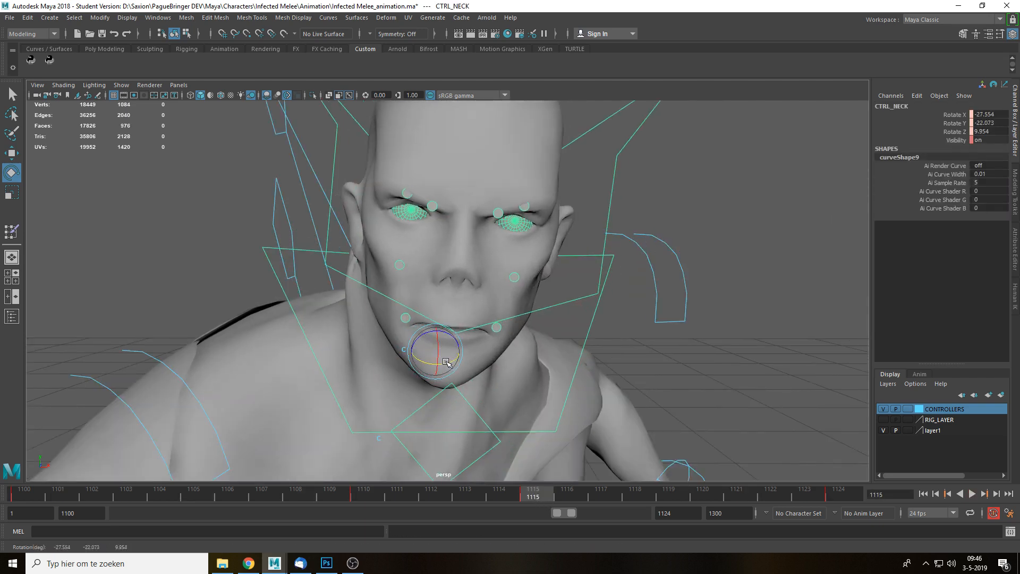
scroll(455, 371, "down", 8)
middle_click_drag(566, 356, 602, 245, "alt")
scroll(637, 260, "down", 5)
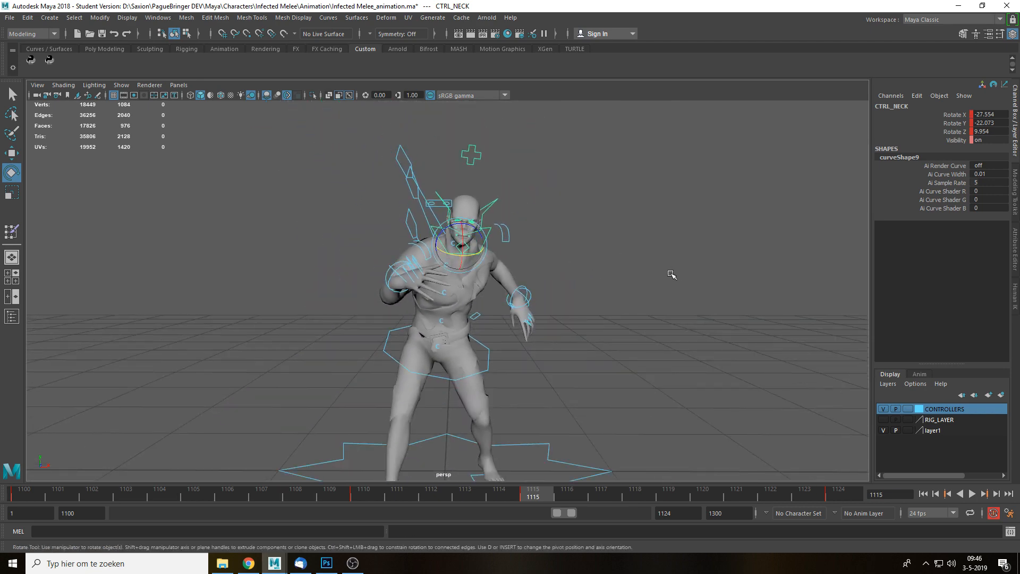
left_click(672, 274)
key("alt+v")
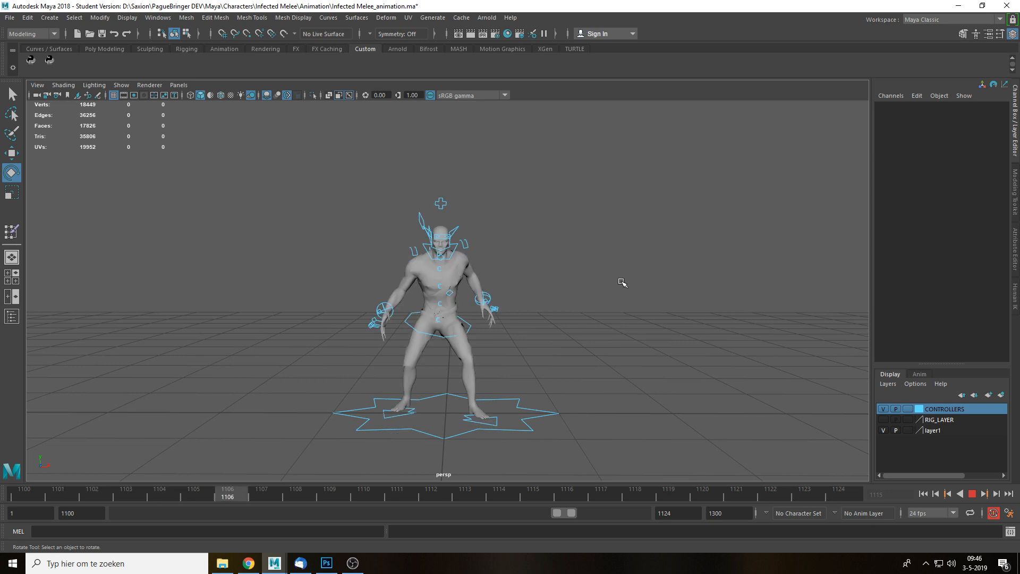
key("alt+v")
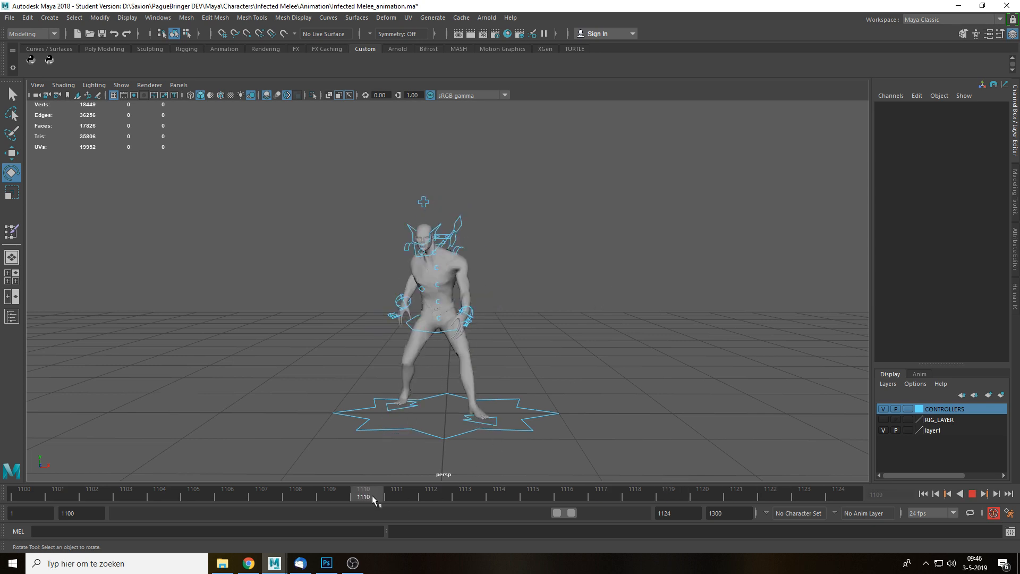
Move the right foot control inward to Translate X 0.031 at frame 1110.
left_click(372, 495)
key("q")
left_click(412, 410)
scroll(474, 417, "down", 1)
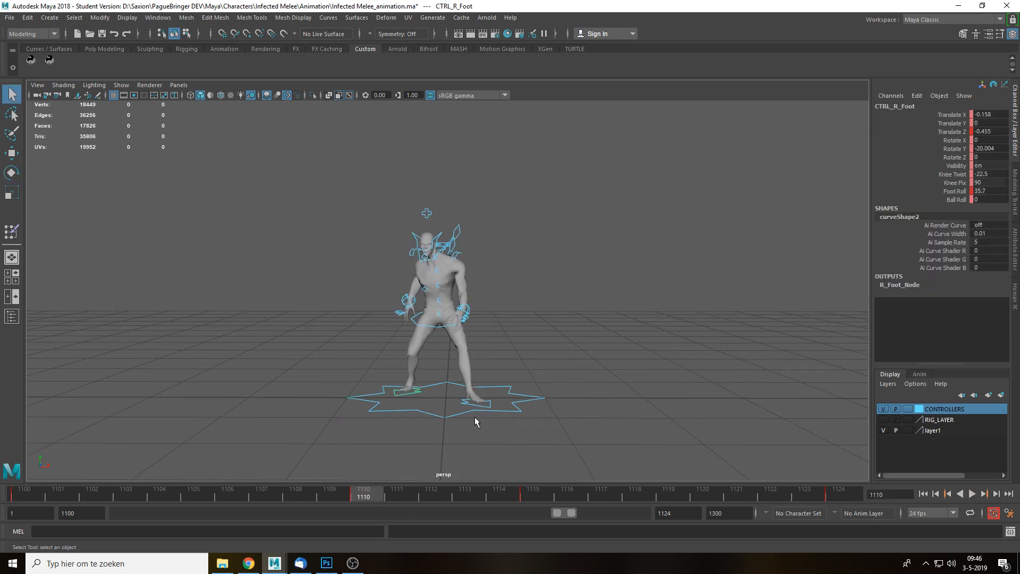
key("w")
left_click_drag(436, 389, 446, 387)
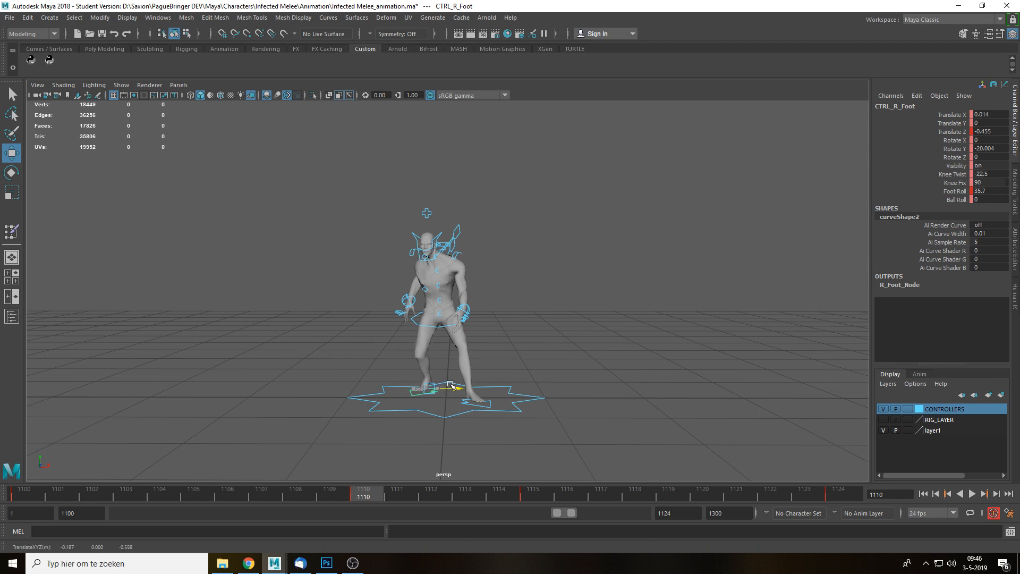
Shift the pelvis control sideways to Translate X 0.037 at frame 1110 and play the animation back.
left_click(441, 328)
key("w")
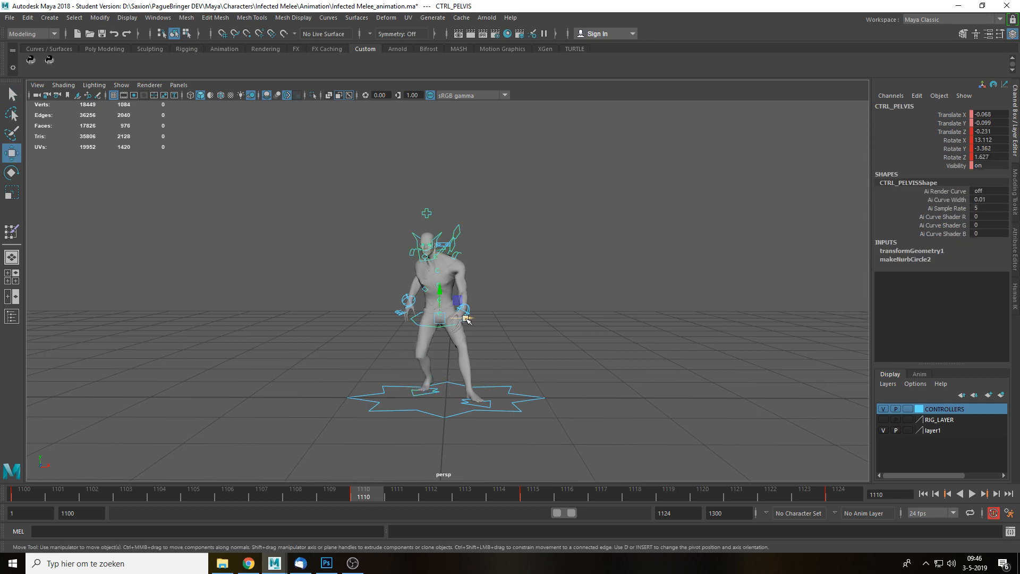
left_click_drag(467, 319, 476, 319)
key("alt+v")
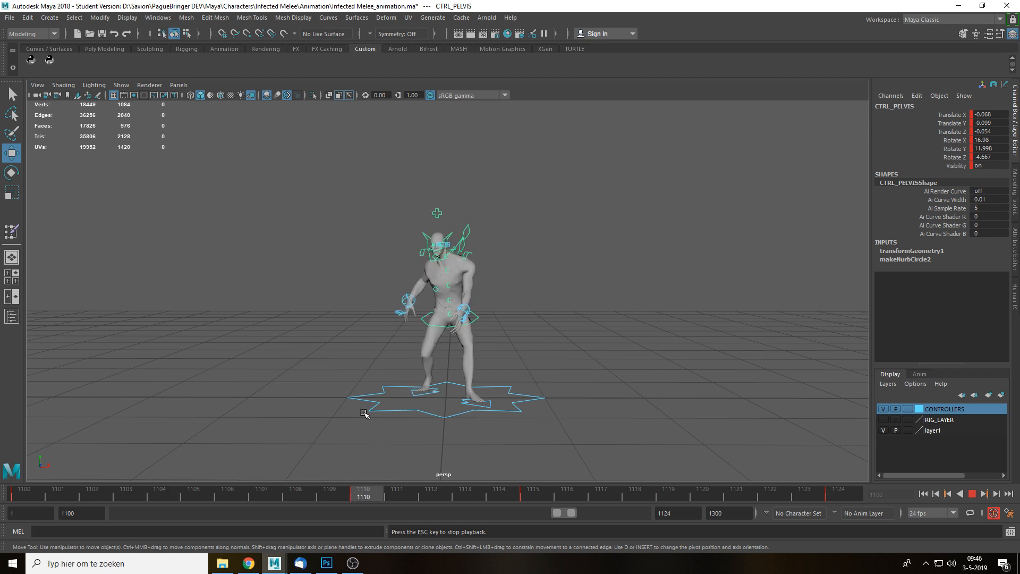
Shift the pelvis control sideways to Translate X -0.052 at frame 1115 and play the animation back.
left_click(537, 496)
left_click_drag(460, 325, 465, 324)
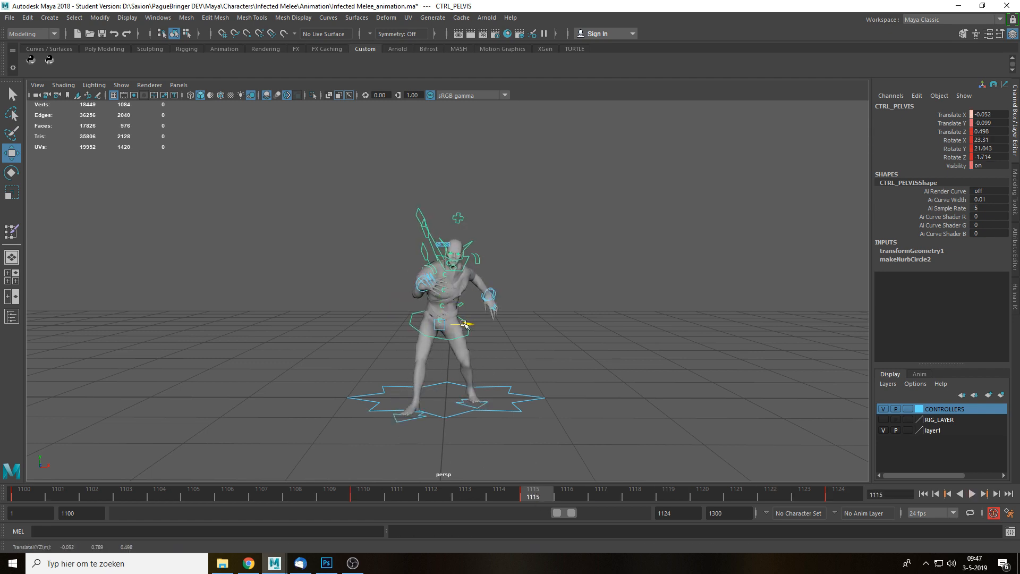
key("alt+v")
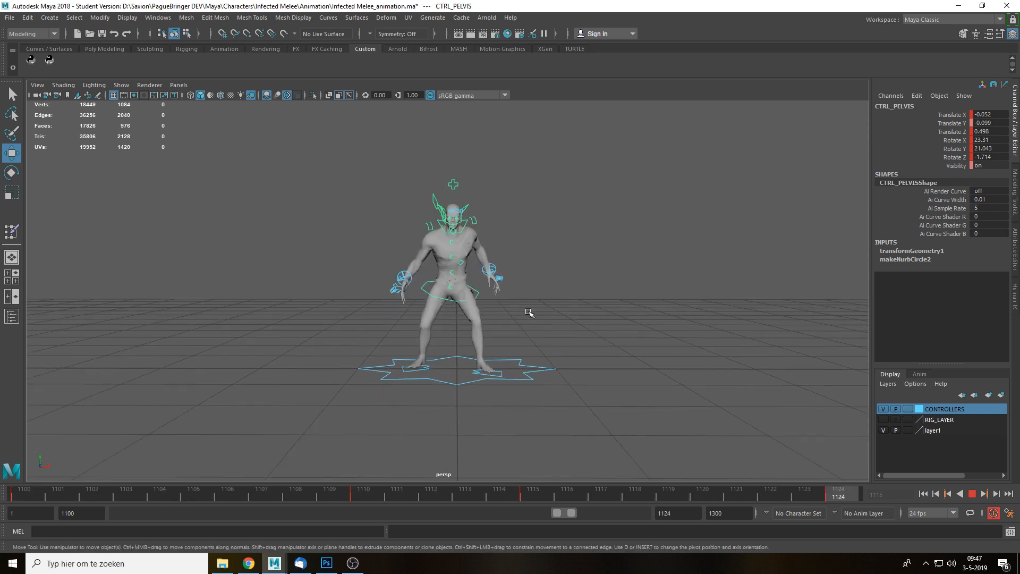
Fine-tune the pelvis control's sideways position at frame 1110 to Translate X -0.02, reviewing the playback between adjustments.
scroll(542, 322, "up", 3)
left_click_drag(421, 492, 363, 497)
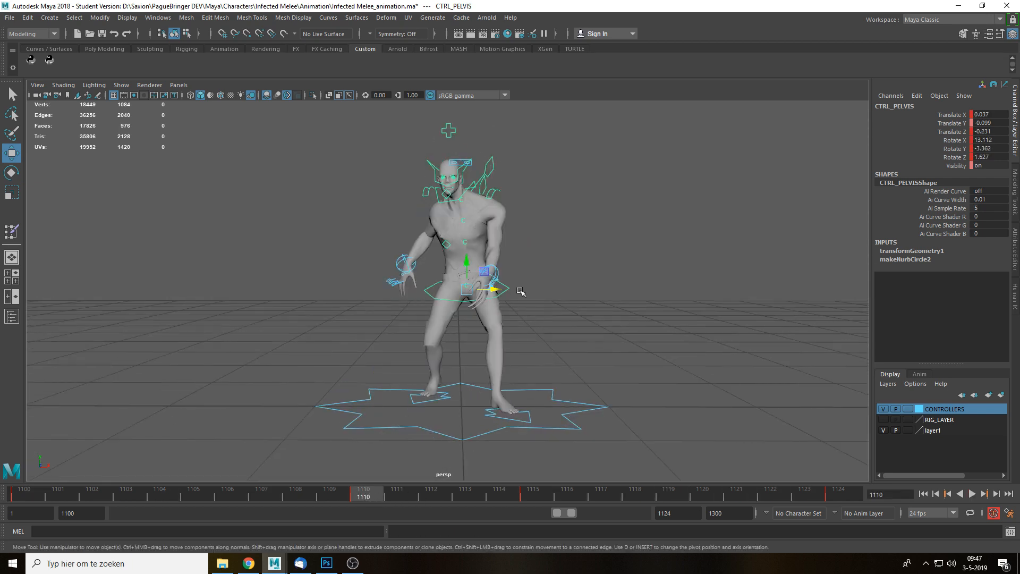
left_click_drag(499, 291, 495, 291)
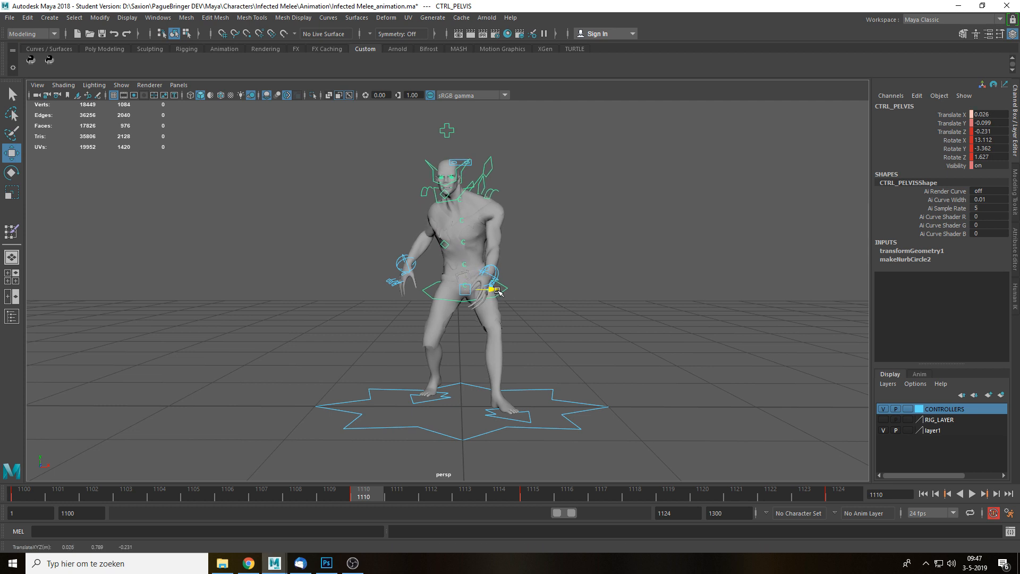
key("alt+v")
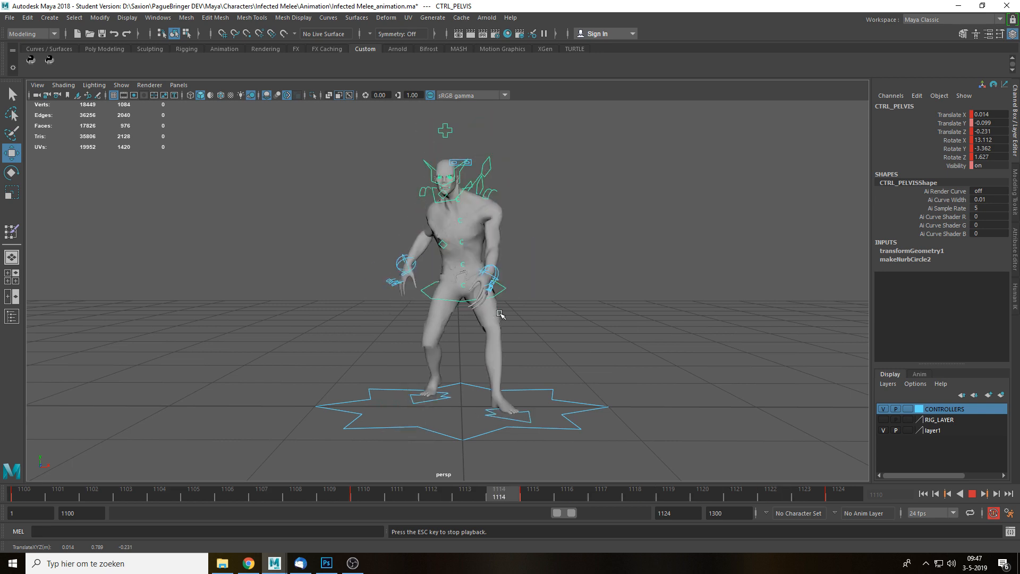
left_click_drag(500, 314, 524, 309, "alt")
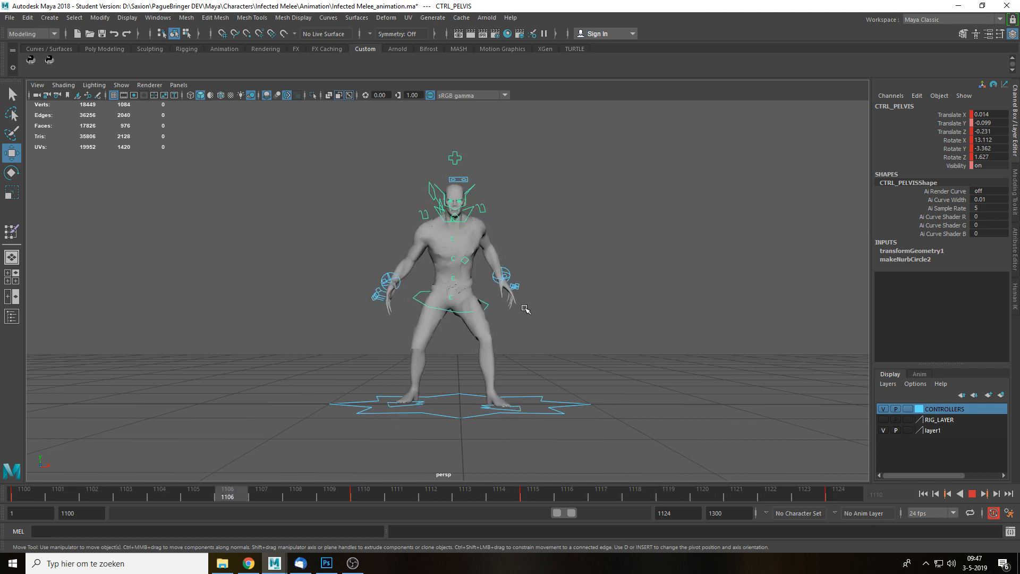
left_click(356, 498)
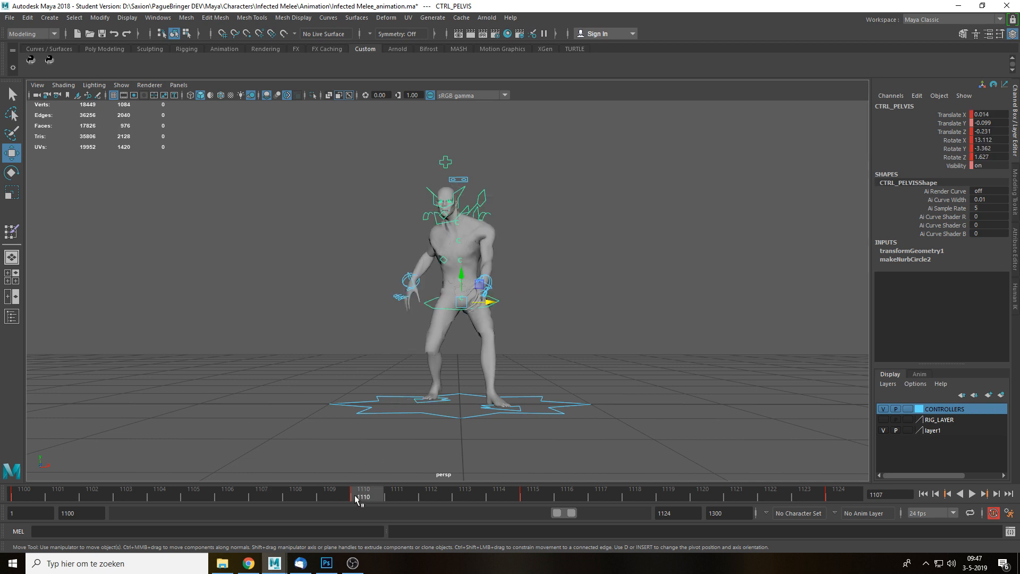
left_click_drag(491, 303, 487, 303)
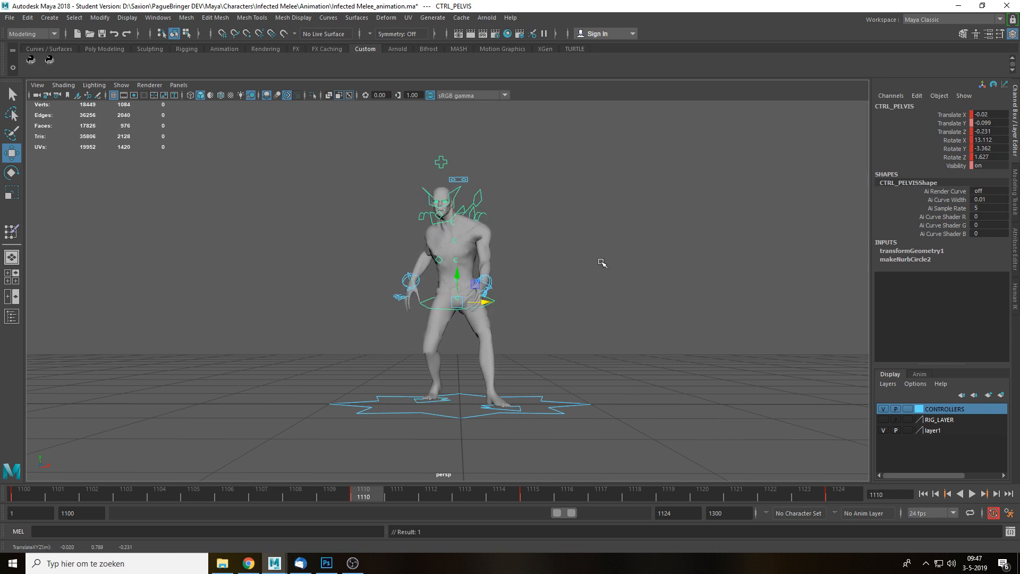
Rotate the pelvis control at frame 1110 to Rotate X 13.411, Y -1.795 and Z -5.021, and review the playback.
key("f")
scroll(483, 266, "down", 5)
key("e")
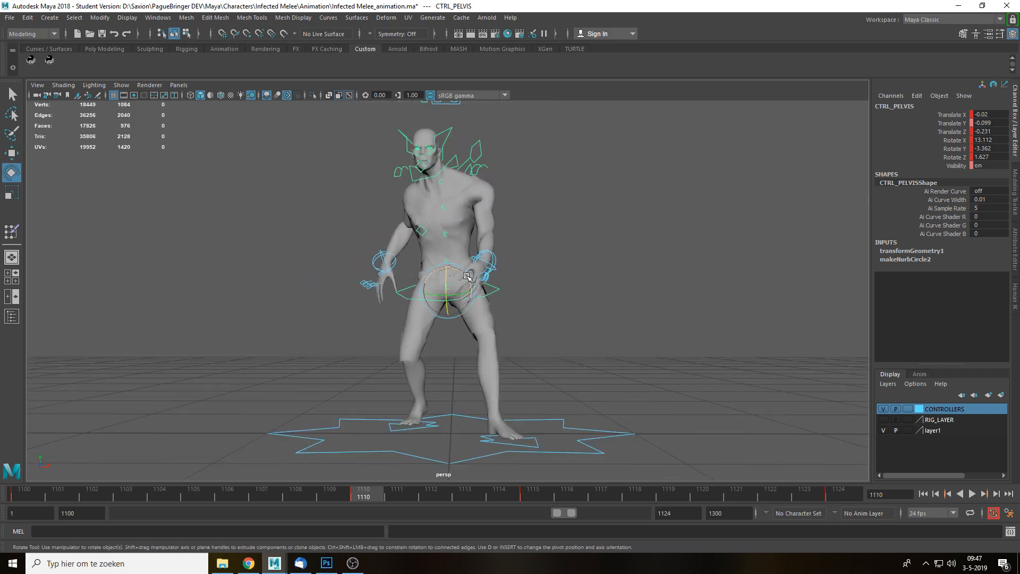
left_click_drag(467, 276, 471, 279)
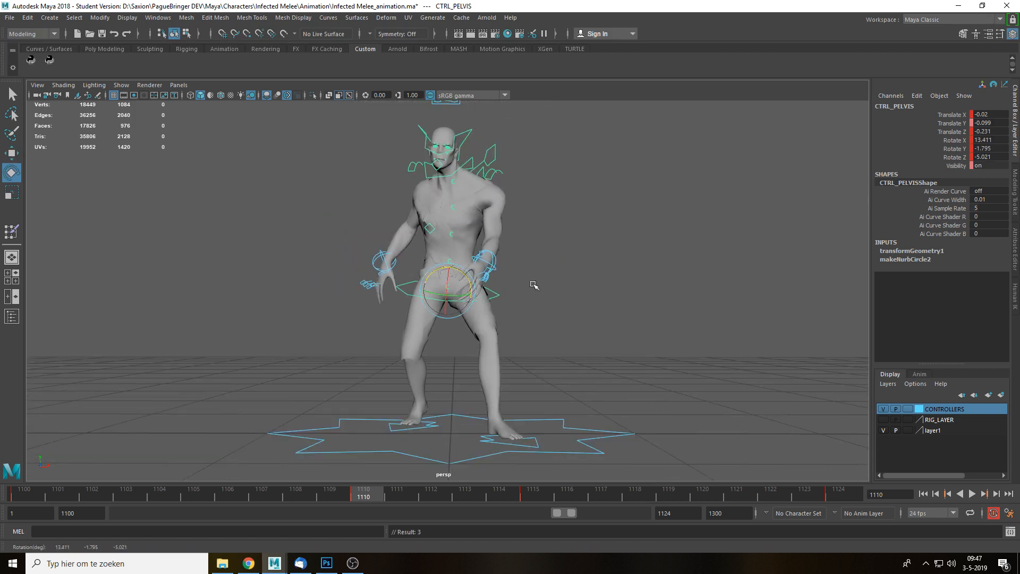
key("alt+v")
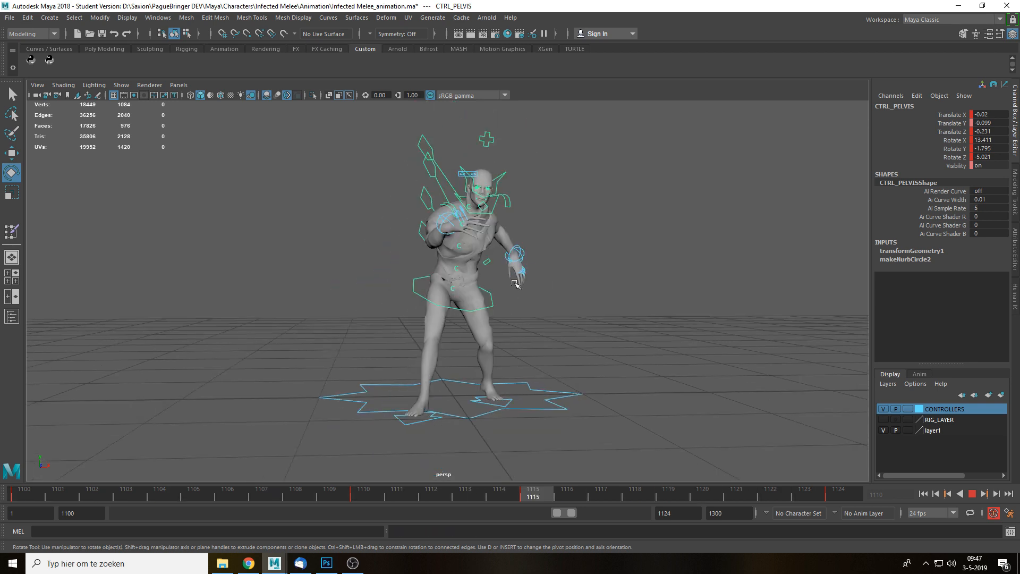
key("Escape")
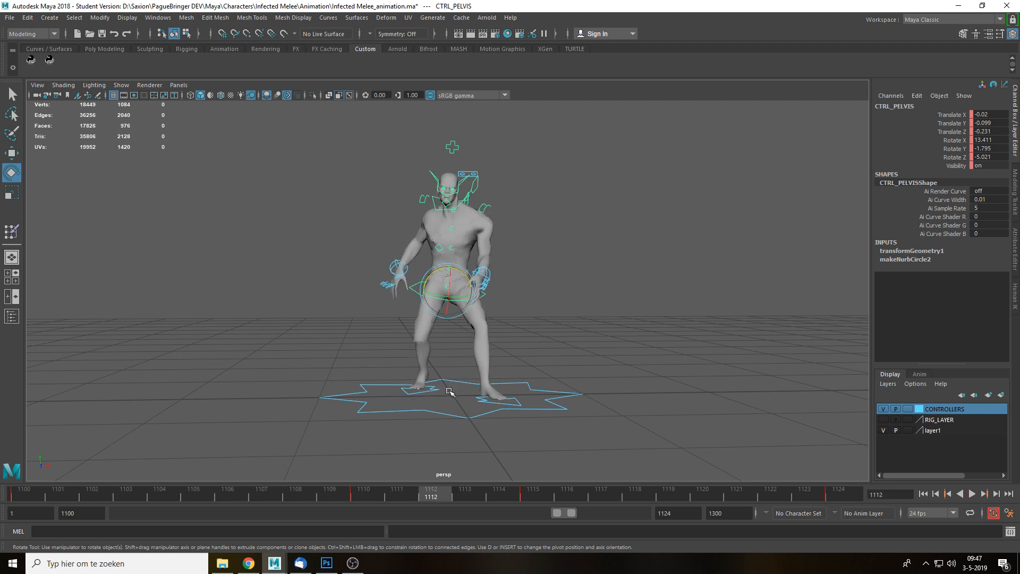
Copy the right foot control's Translate X value of -0.158 from frame 1100 to frame 1110 and play the animation back.
left_click(432, 391)
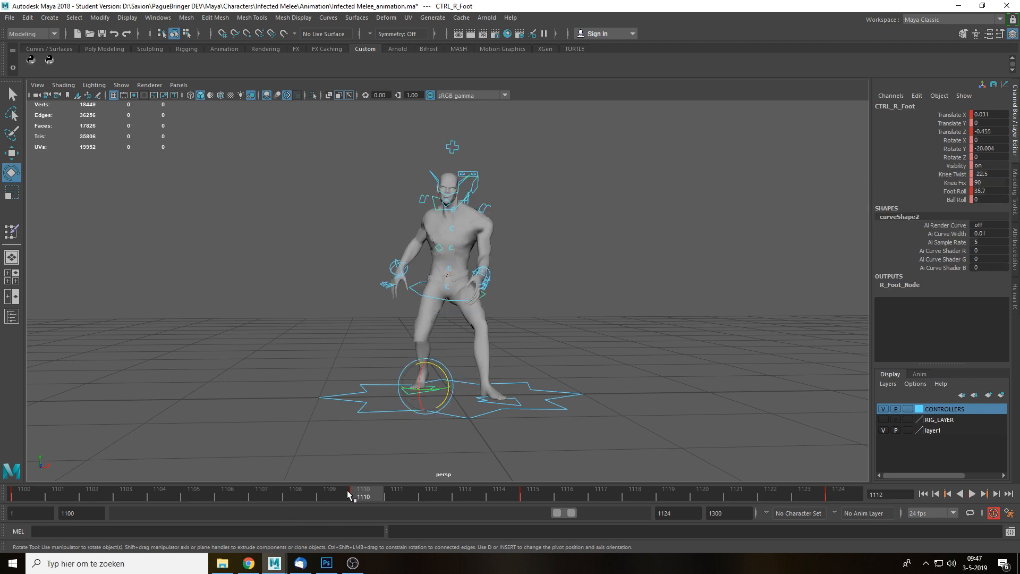
left_click_drag(348, 495, 37, 494)
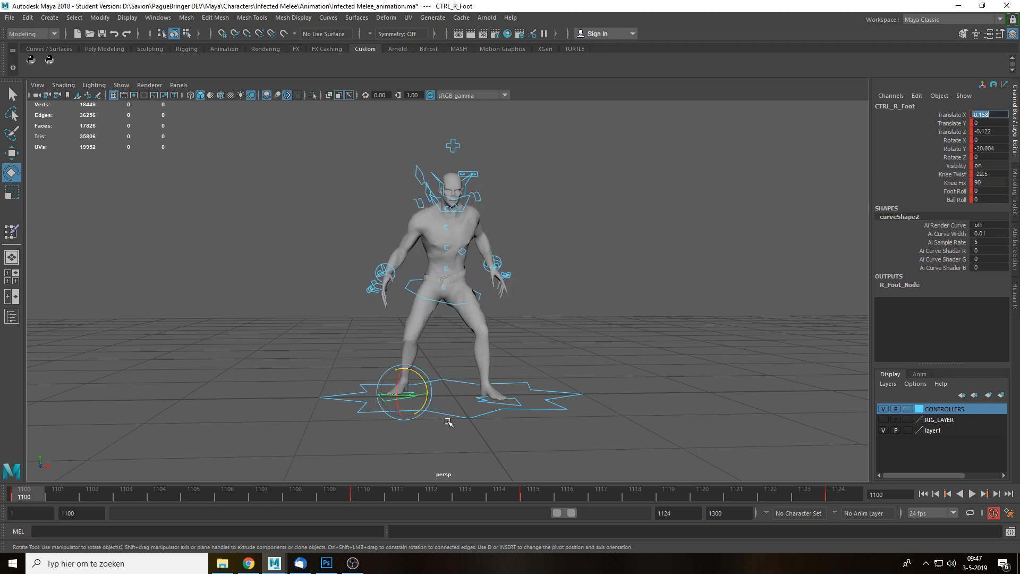
left_click(359, 496)
key("Return")
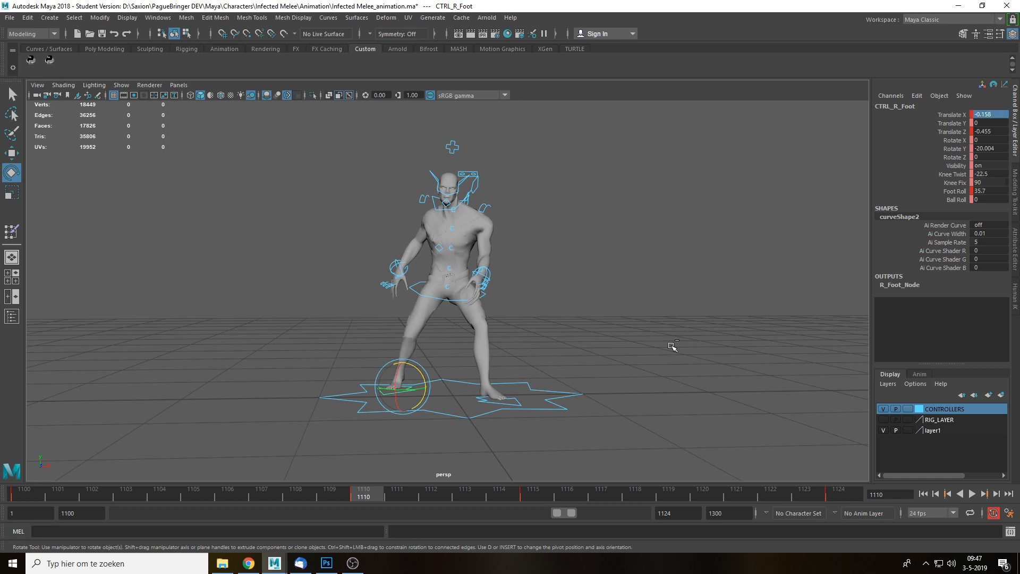
left_click(672, 347)
key("alt+v")
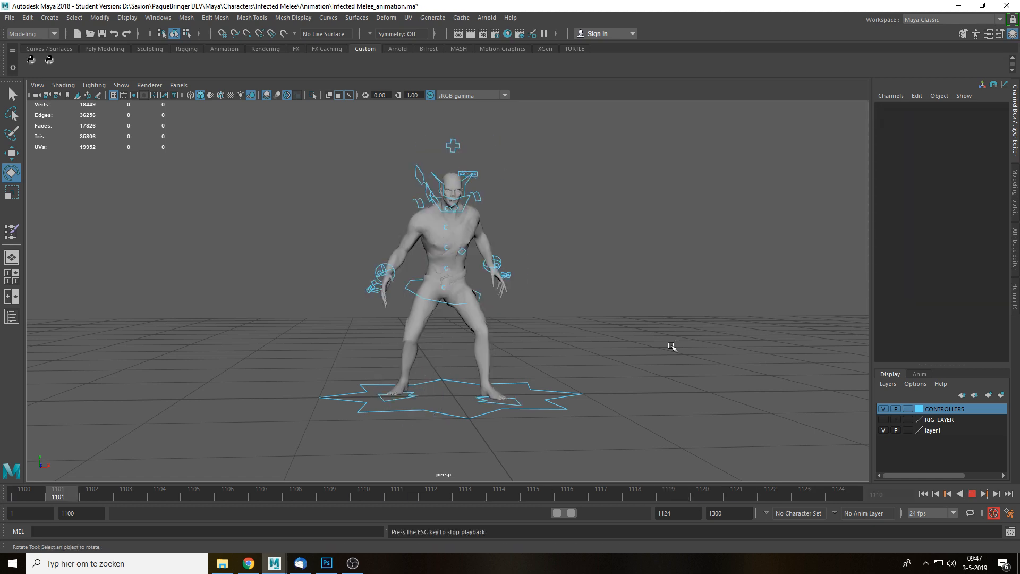
Undo the right foot control's last Translate X change and review the motion up to frame 1115.
key("Escape")
key("ctrl+z")
key("ctrl+z")
key("ctrl+z")
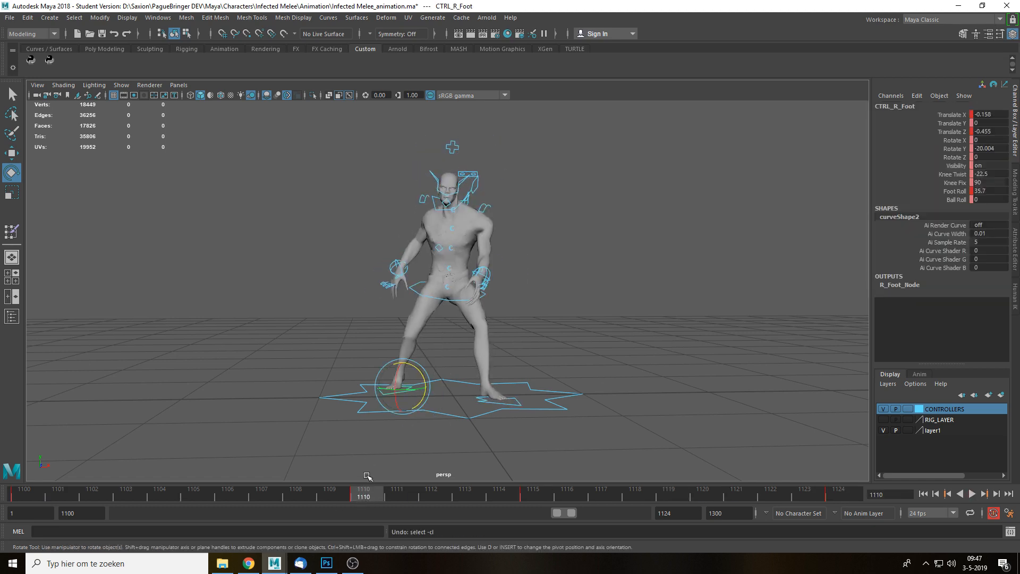
left_click(46, 490)
key("alt+v")
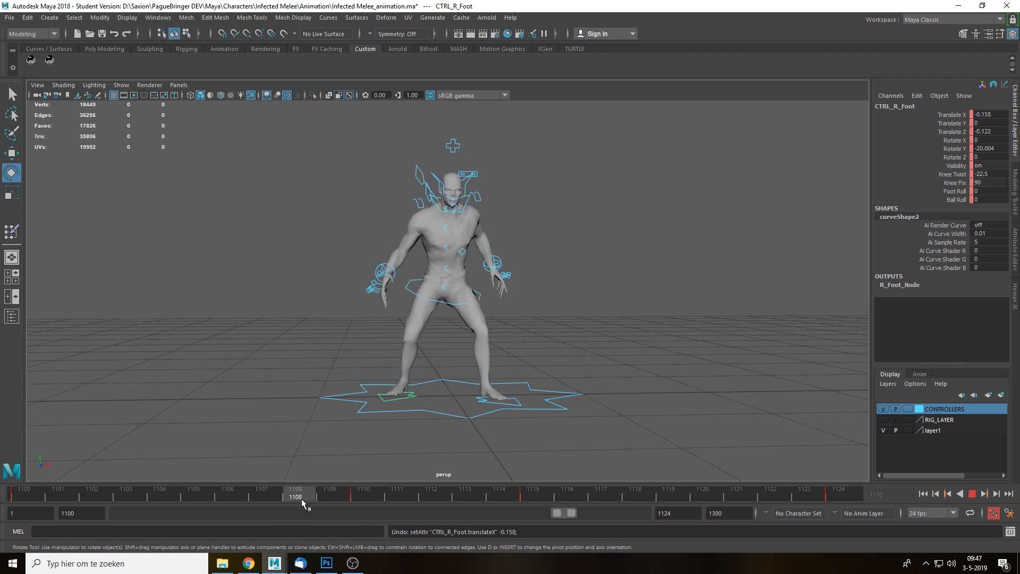
left_click_drag(303, 503, 545, 502)
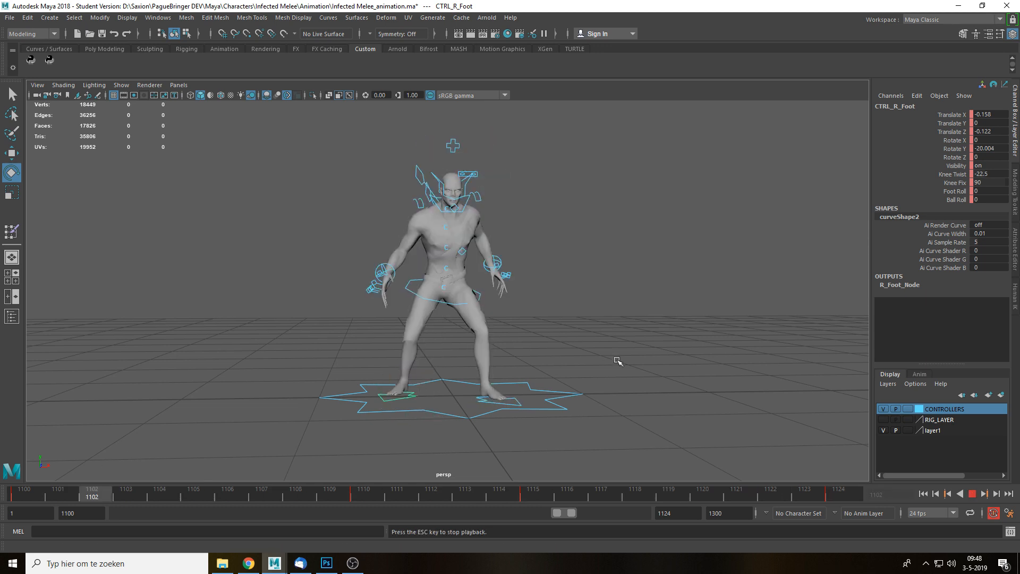
Move the right wrist control at frame 1110 to Translate X 0.299 and Translate Z -0.423.
left_click_drag(540, 341, 639, 340, "alt")
left_click(387, 475)
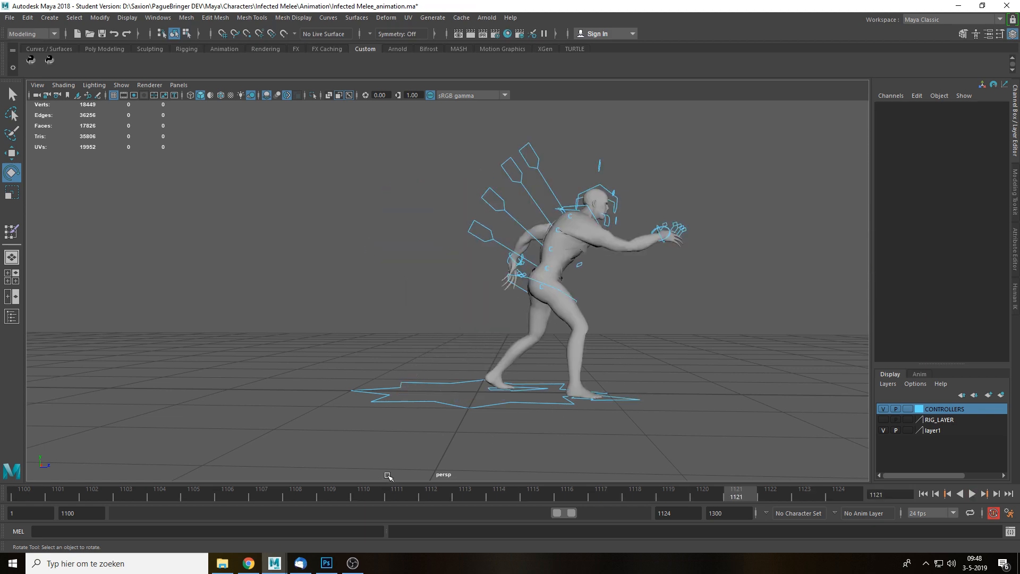
left_click(364, 494)
scroll(392, 296, "up", 3)
left_click(430, 255)
key("f")
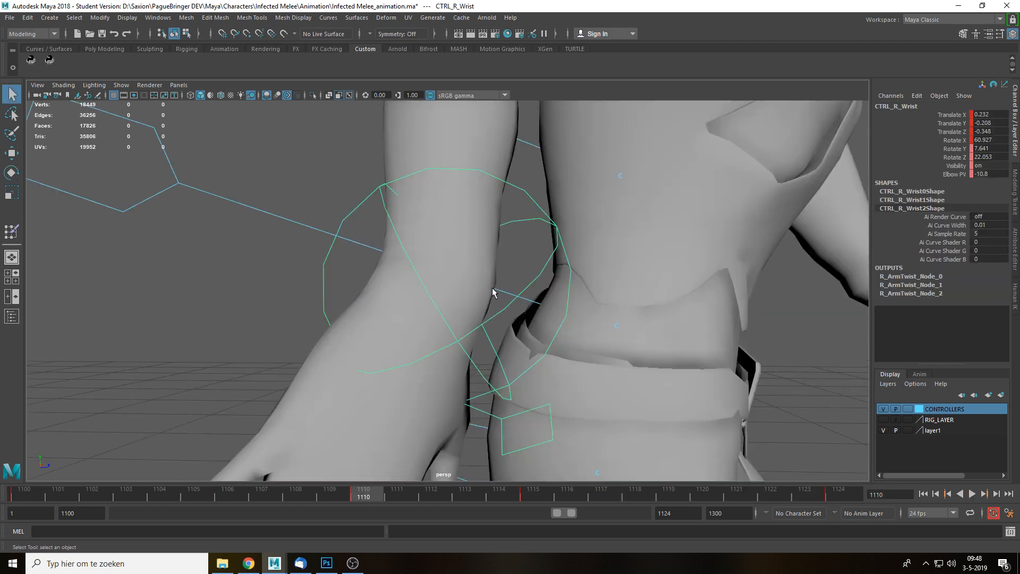
scroll(492, 288, "down", 5)
key("w")
left_click_drag(473, 293, 458, 296)
Review the right arm's motion around frame 1110 from the side by scrubbing, stepping frames and playing the animation back.
left_click_drag(566, 315, 635, 325, "alt")
left_click_drag(369, 495, 405, 500)
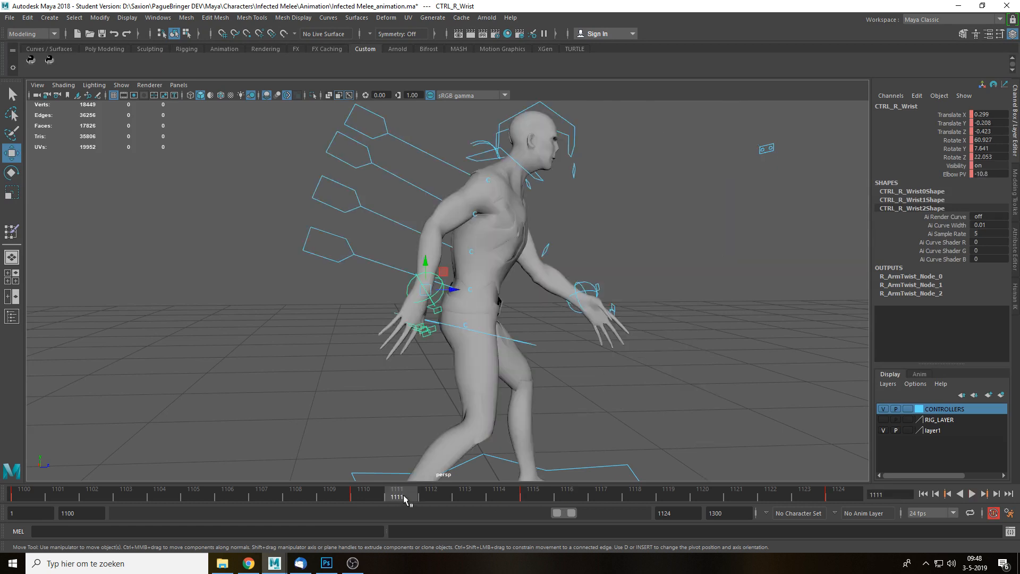
key("period")
key("comma")
scroll(513, 372, "down", 4)
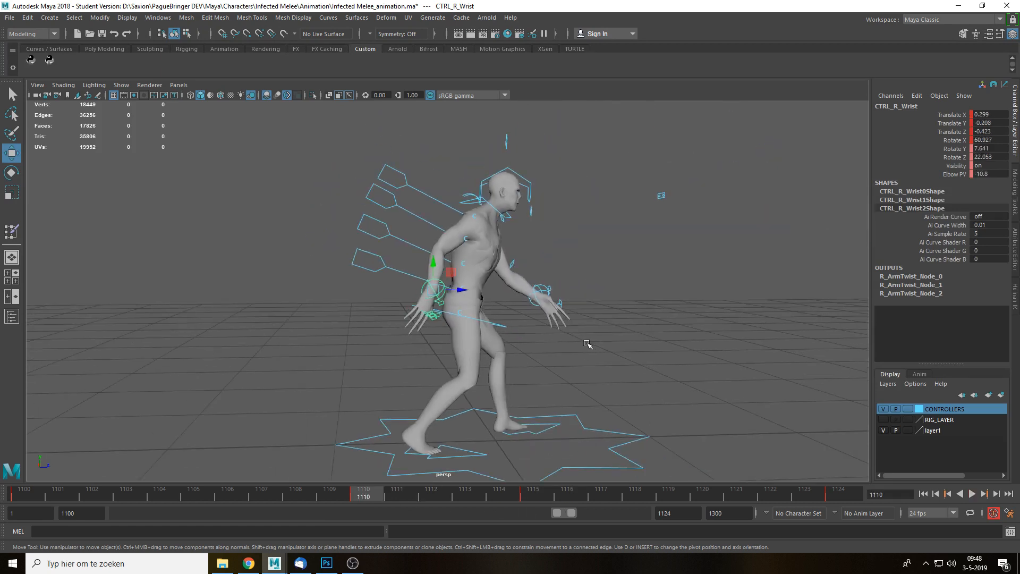
left_click_drag(588, 343, 559, 344, "alt")
key("alt+v")
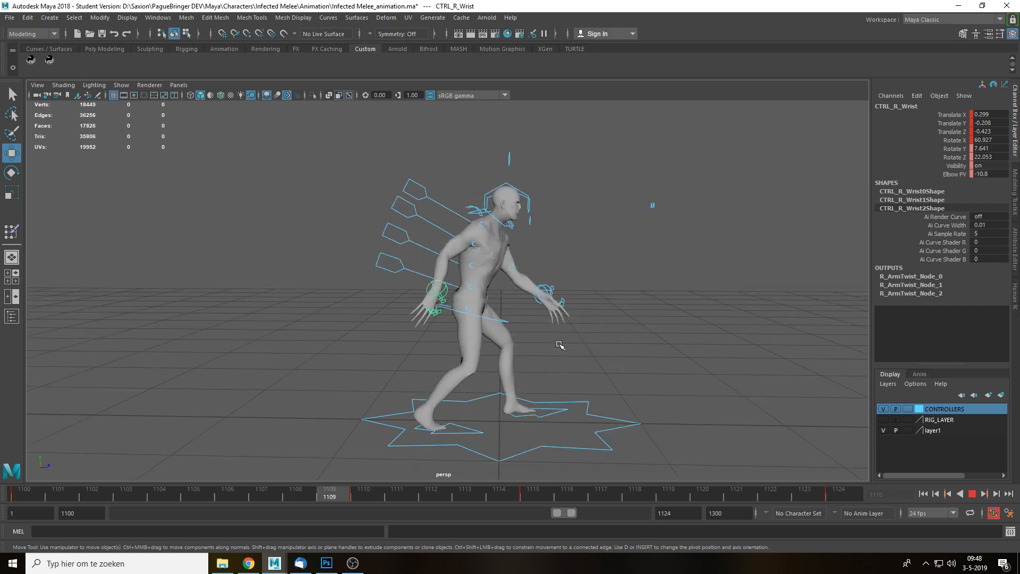
key("Escape")
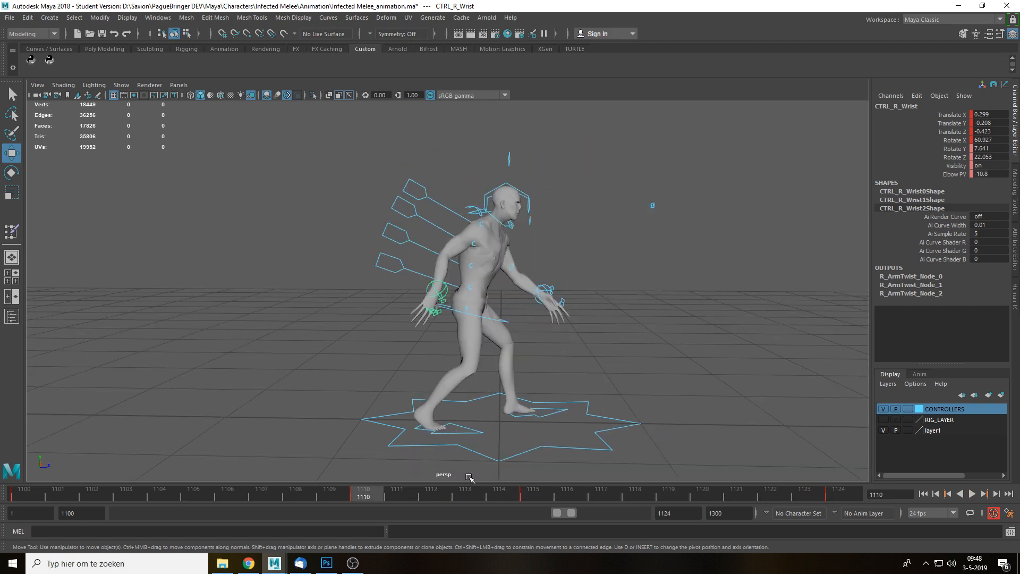
Shade the viewport with all lights so the character reads as a black silhouette, and switch to the front view.
key("7")
left_click(382, 310)
left_click_drag(381, 310, 483, 310, "alt")
scroll(628, 323, "up", 3)
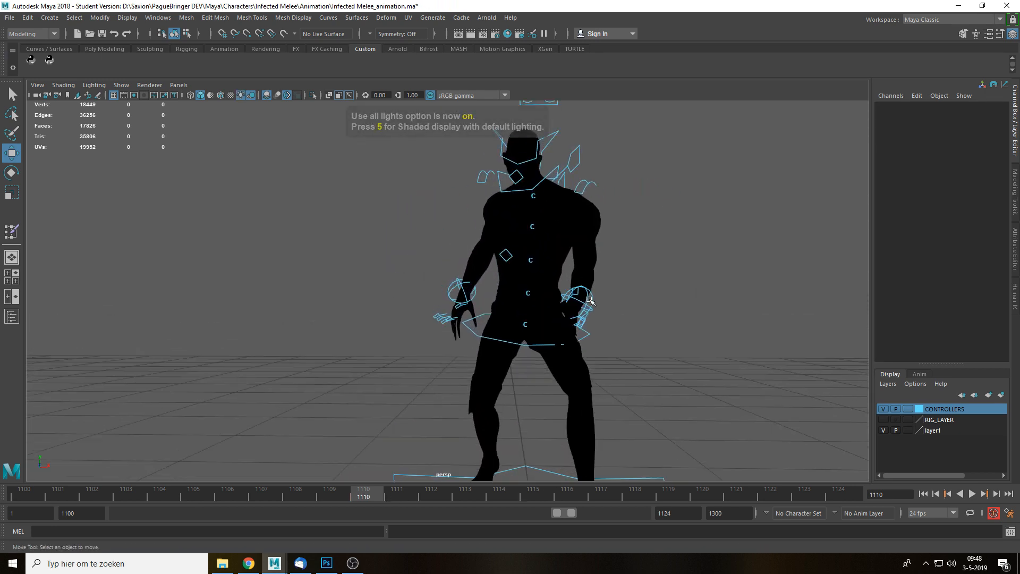
left_click(591, 305)
left_click_drag(612, 303, 645, 366)
key("space")
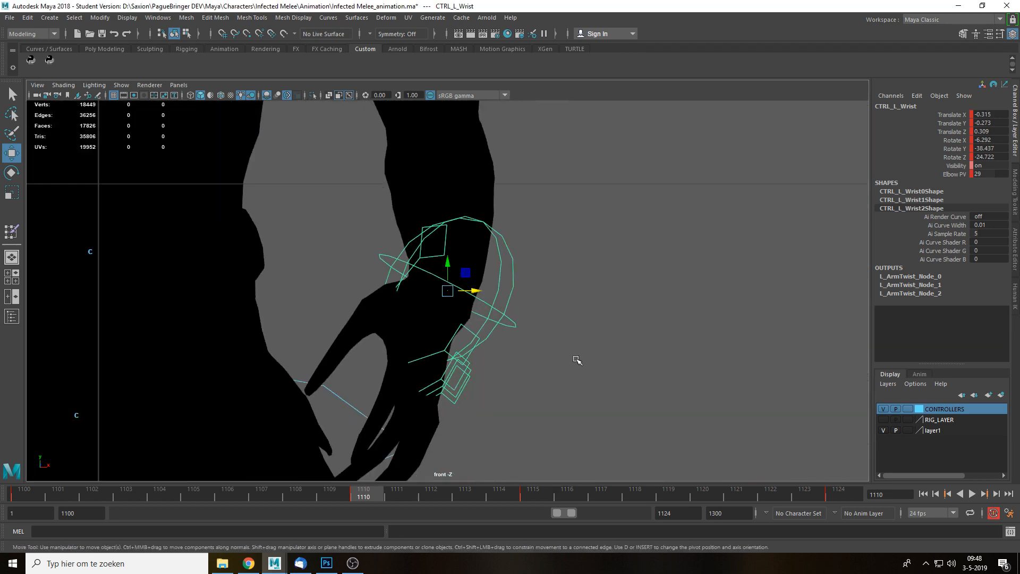
Rotate the neck control at frame 1110 to Rotate X -9.313, Y 8.137 and Z 9.881.
scroll(563, 343, "down", 4)
middle_click_drag(521, 237, 588, 333, "alt")
scroll(457, 262, "up", 8)
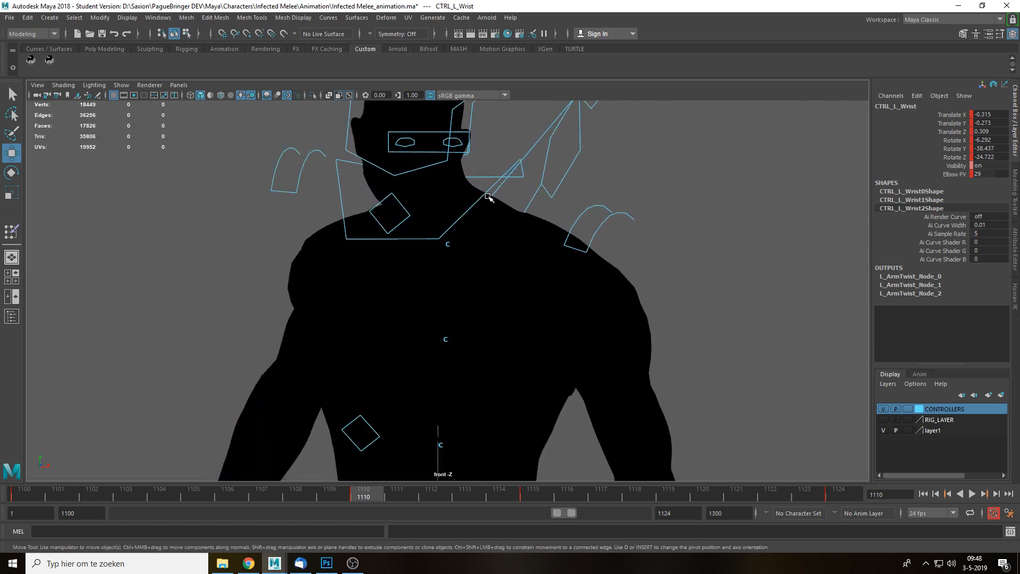
left_click(490, 188)
key("e")
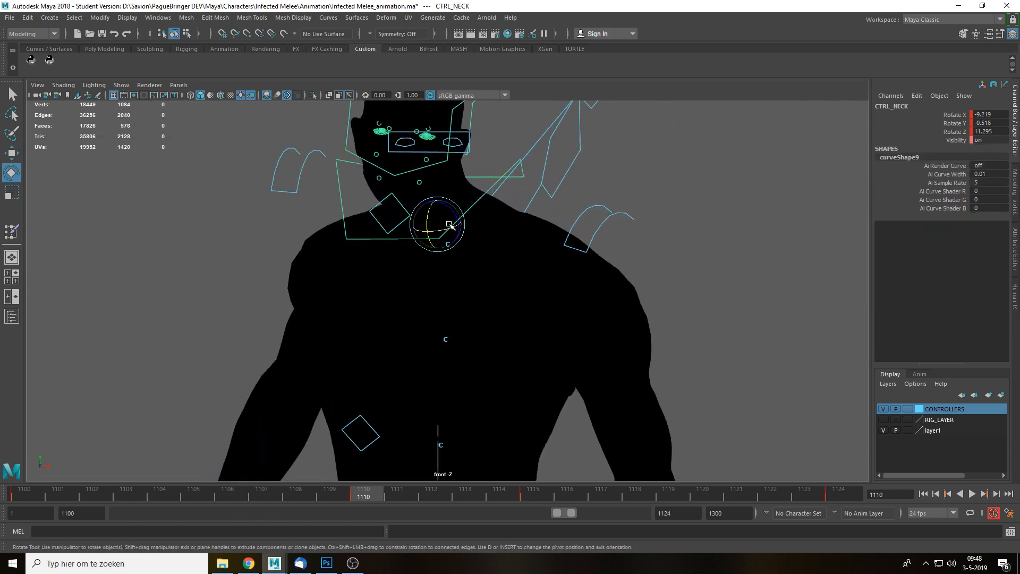
left_click_drag(450, 225, 453, 229)
scroll(515, 287, "down", 6)
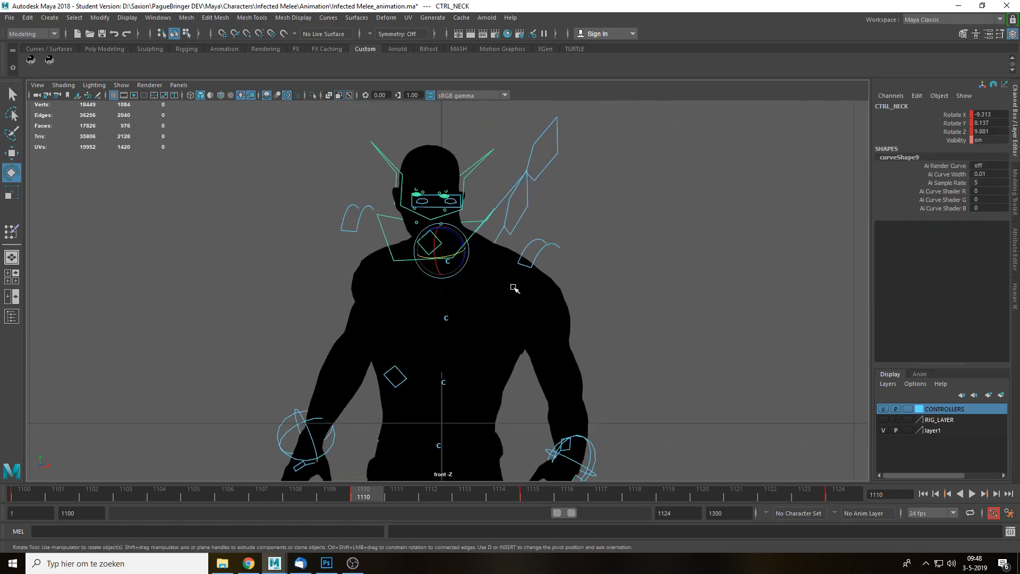
Move the left wrist control at frame 1110 outward to Translate X -0.263.
left_click(591, 300)
middle_click_drag(574, 373, 614, 267, "alt")
scroll(609, 296, "down", 3)
scroll(595, 302, "up", 2)
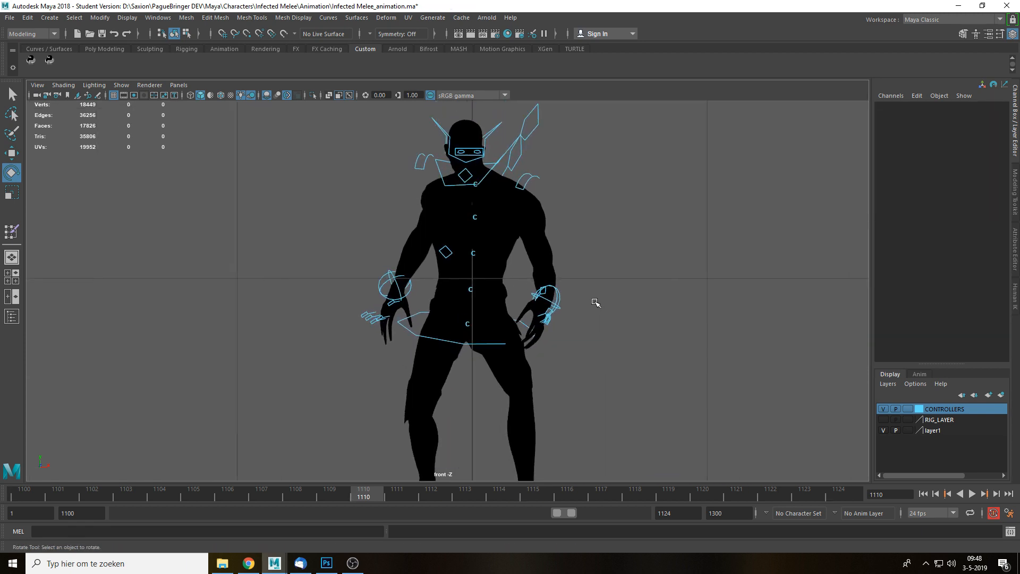
left_click(557, 303)
left_click_drag(569, 303, 575, 301)
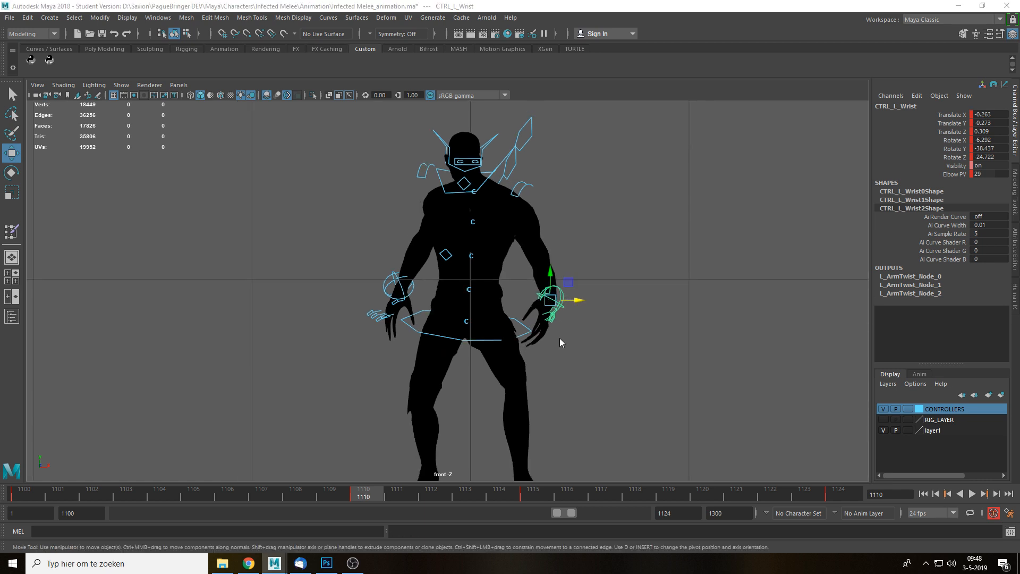
Return to the perspective view and play the animation back to check the silhouette.
key("space")
left_click_drag(559, 339, 595, 281)
left_click(721, 331)
key("alt+v")
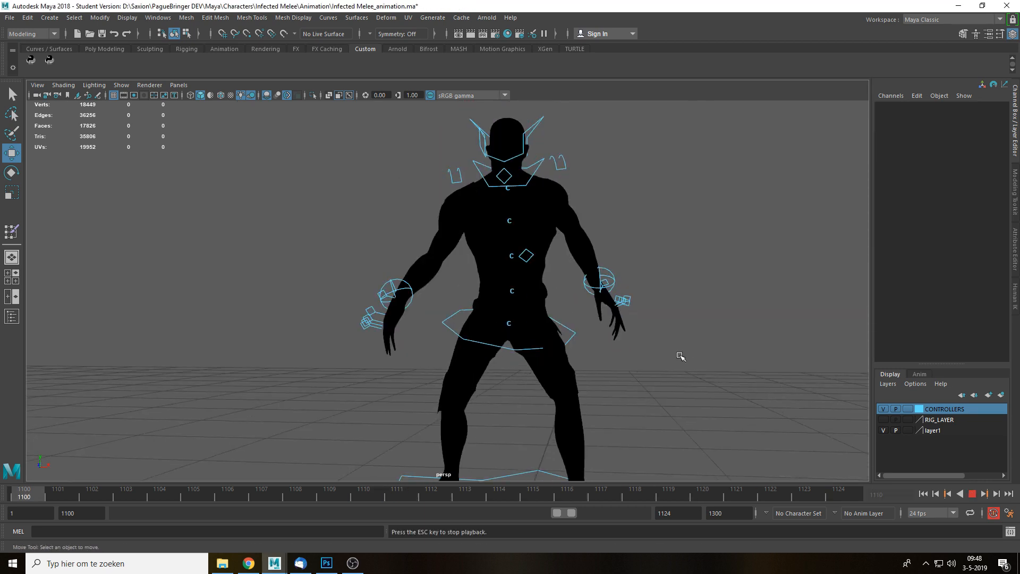
scroll(663, 374, "down", 3)
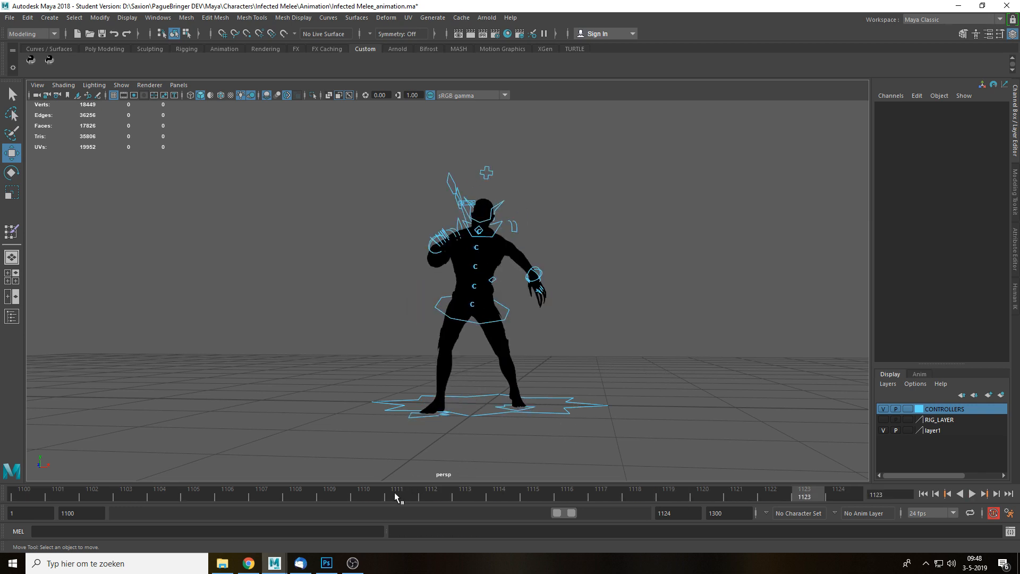
Lower the pelvis control at frame 1110 to Translate Y -0.131 while viewing the silhouette from the side.
left_click(334, 493)
left_click(360, 493)
left_click_drag(531, 387, 592, 390, "alt")
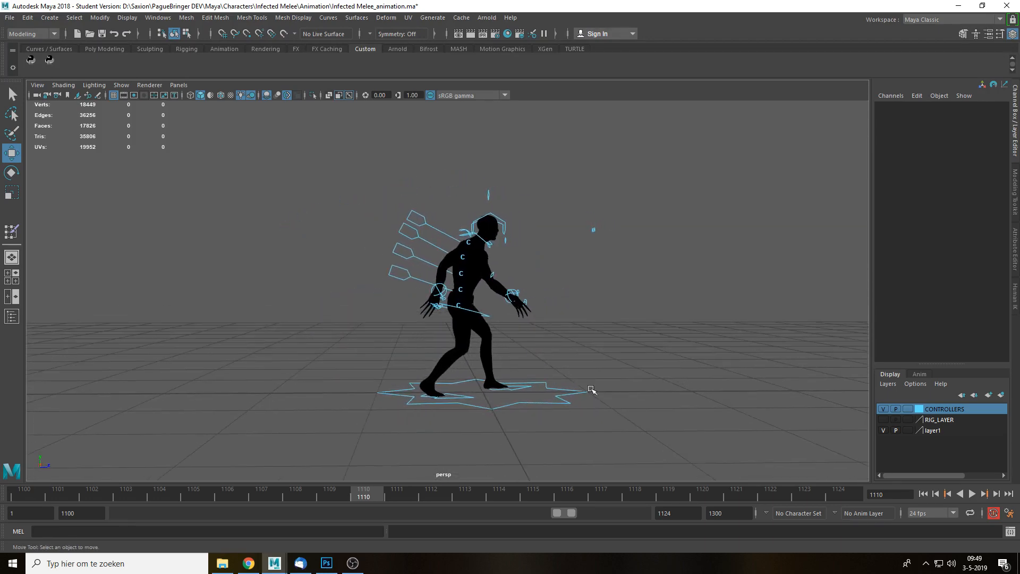
scroll(496, 365, "up", 6)
left_click_drag(542, 360, 536, 358, "alt")
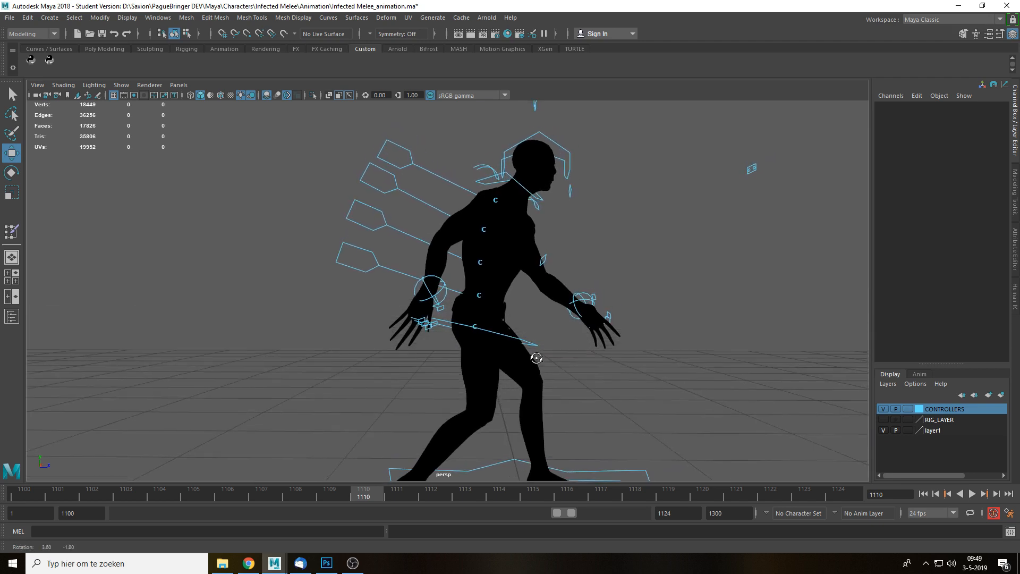
scroll(537, 358, "down", 5)
scroll(510, 363, "up", 4)
left_click(524, 336)
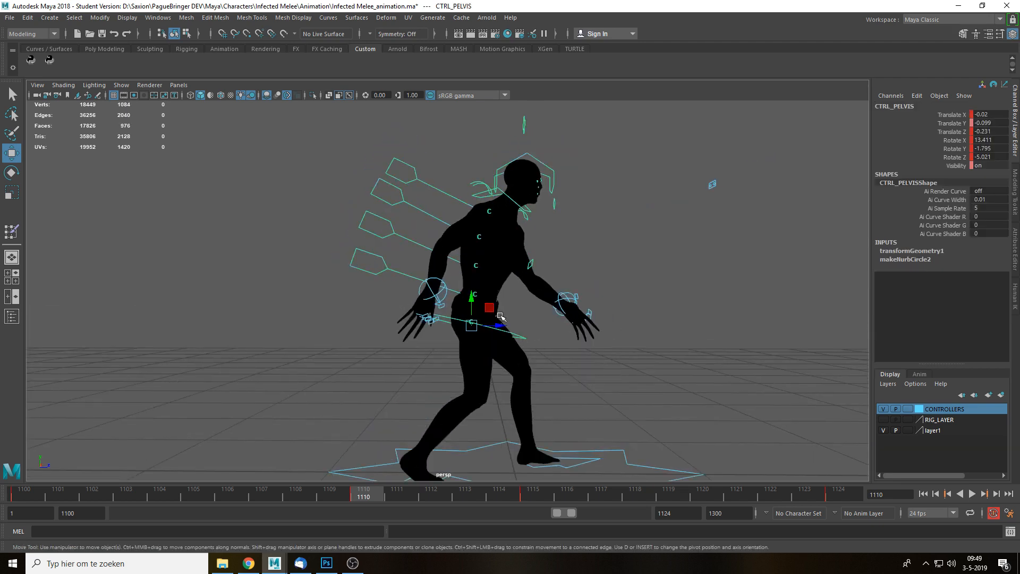
left_click_drag(477, 304, 473, 312)
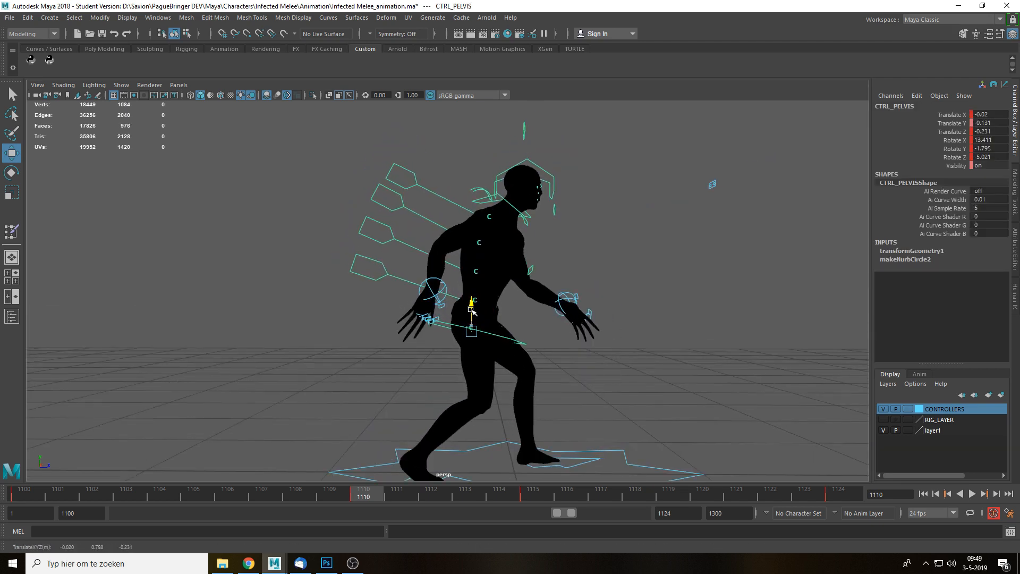
Raise the pelvis control at frame 1115 to Translate Y -0.077, reviewing the playback between adjustments.
left_click_drag(400, 494, 535, 498)
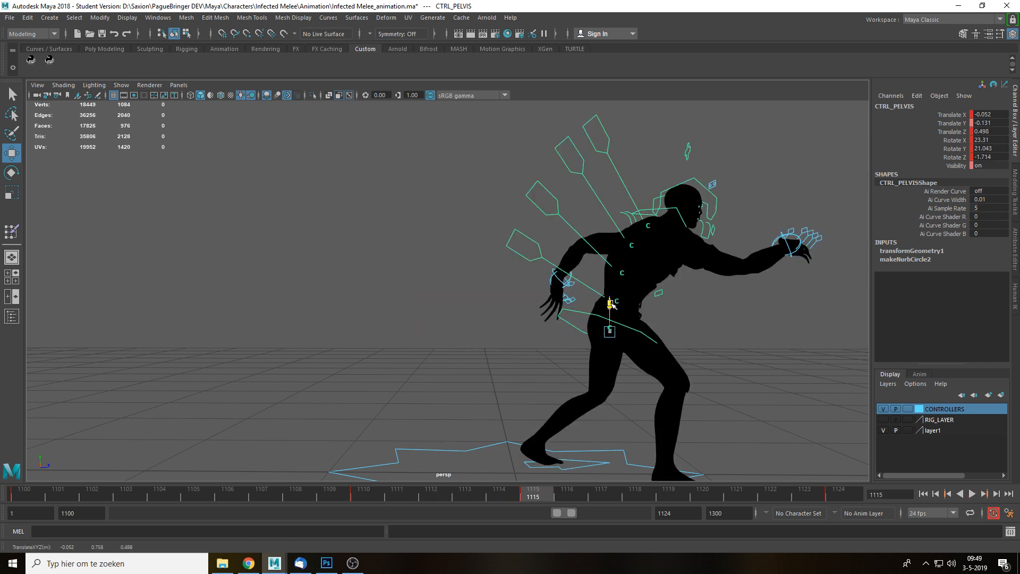
left_click_drag(610, 301, 611, 299)
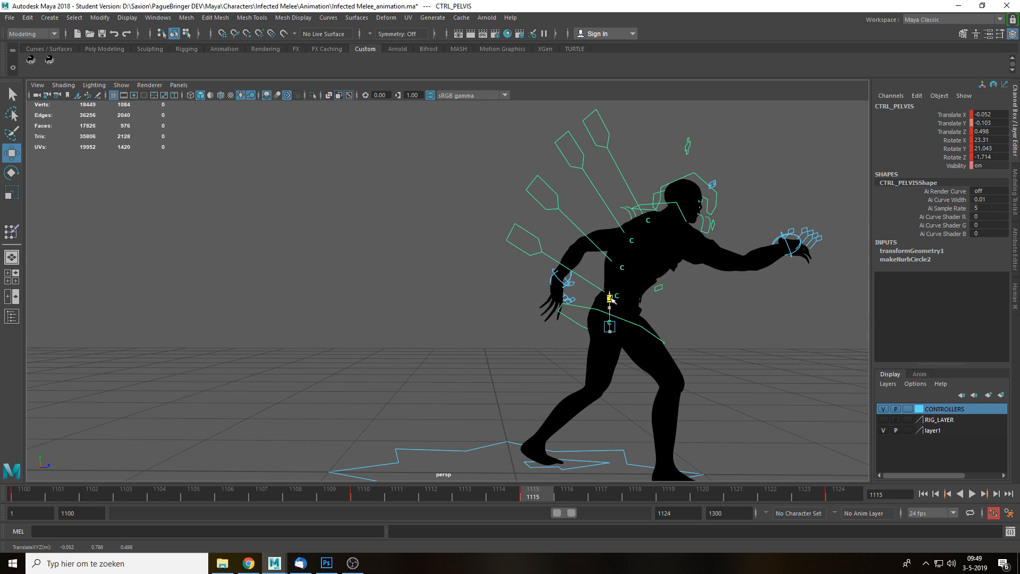
key("alt+v")
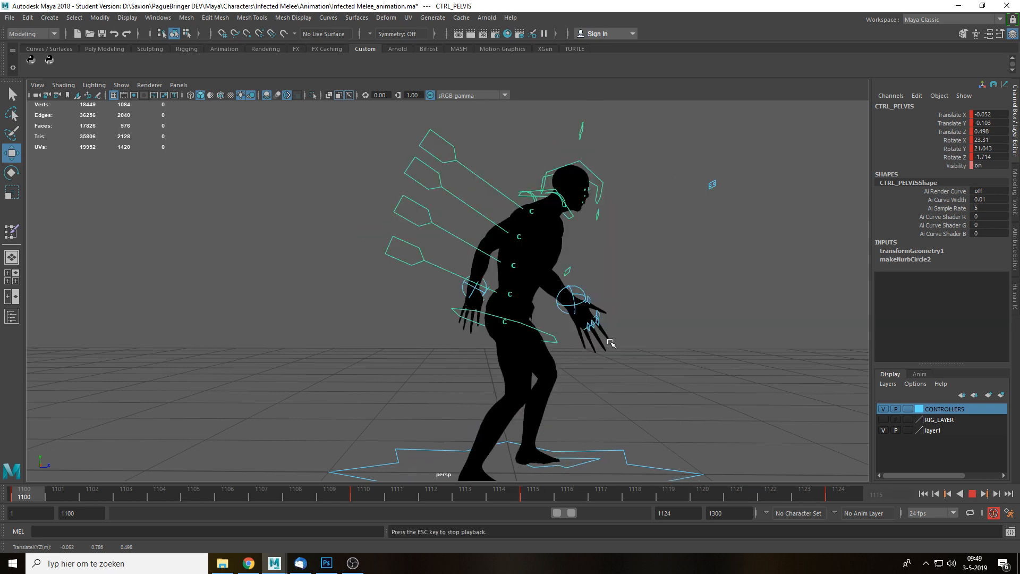
key("Escape")
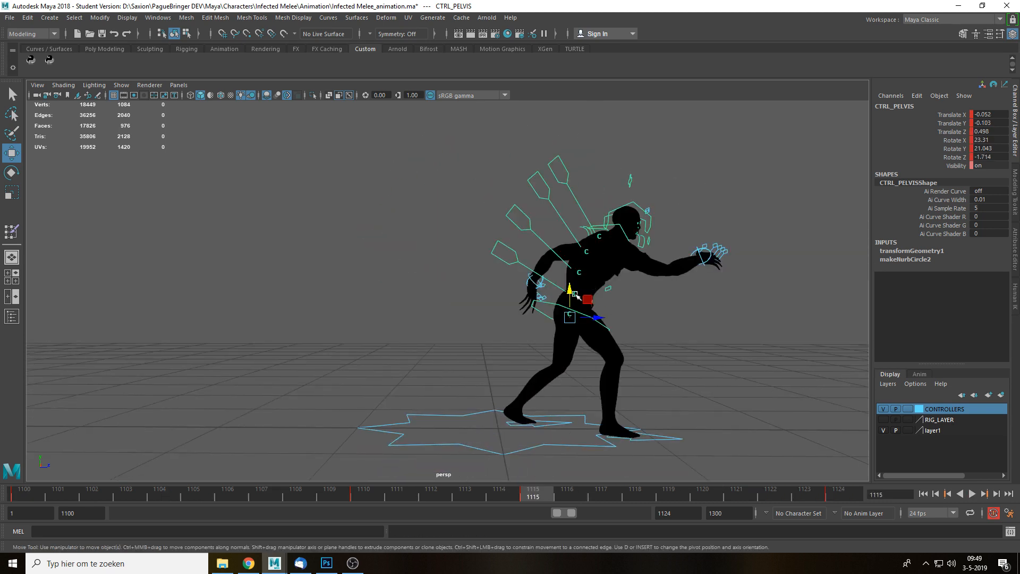
left_click_drag(576, 295, 573, 293)
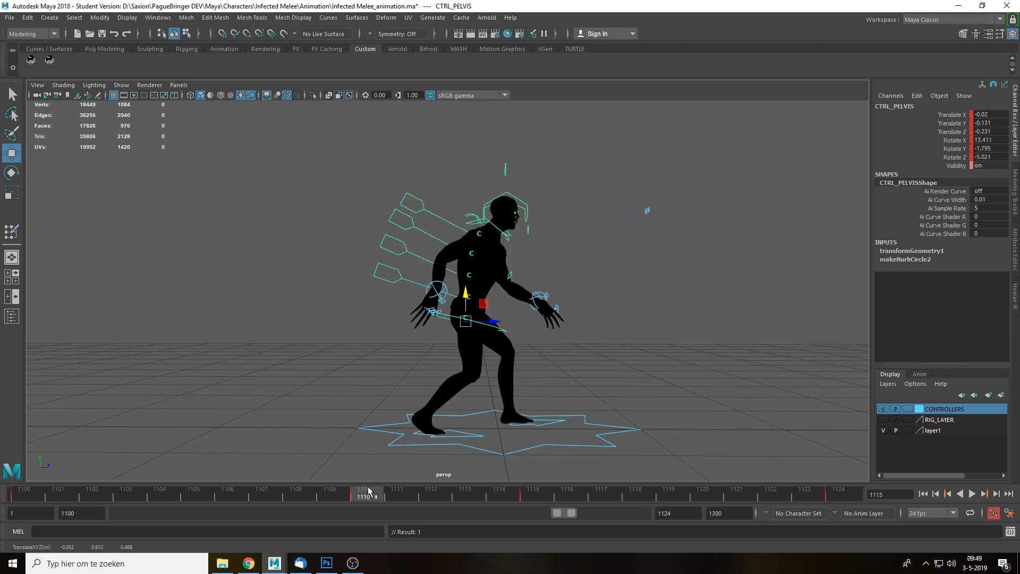
Lower the pelvis control at frame 1110 further to Translate Y -0.149 and play the animation back.
mouse_move(366, 491)
left_mouse_down()
mouse_move(198, 494)
mouse_move(364, 494)
left_mouse_up()
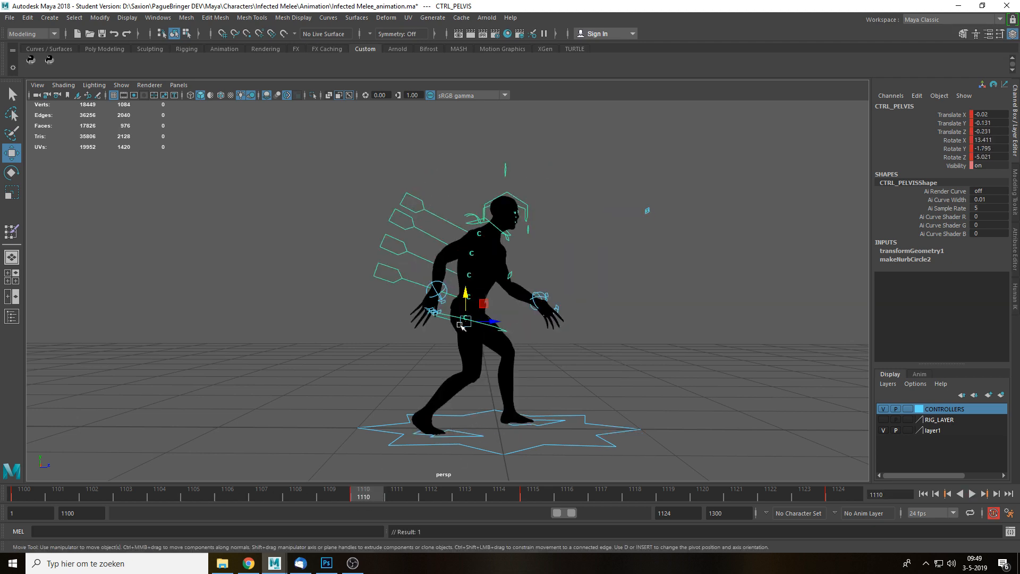
left_click_drag(465, 298, 466, 302)
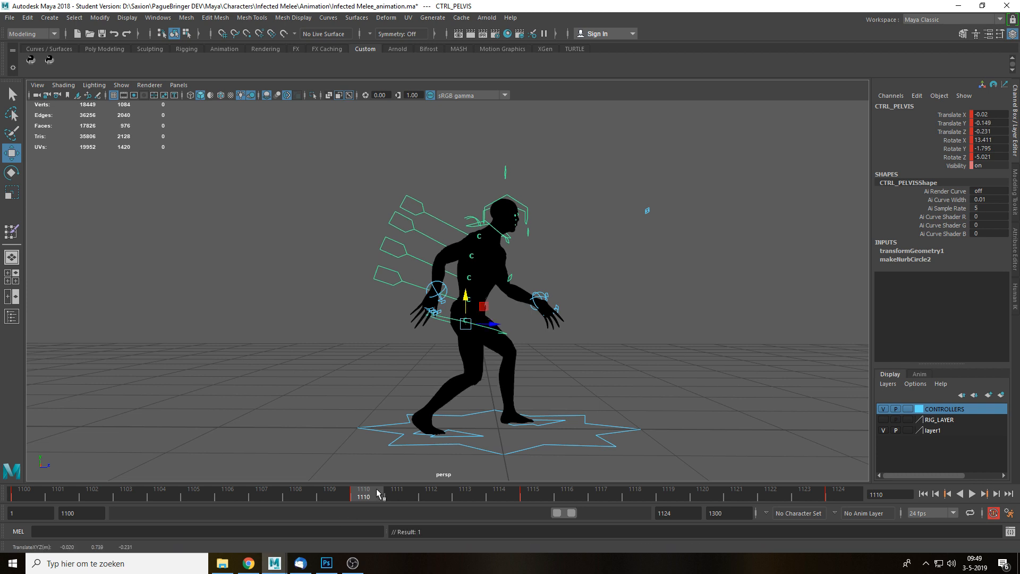
key("alt+v")
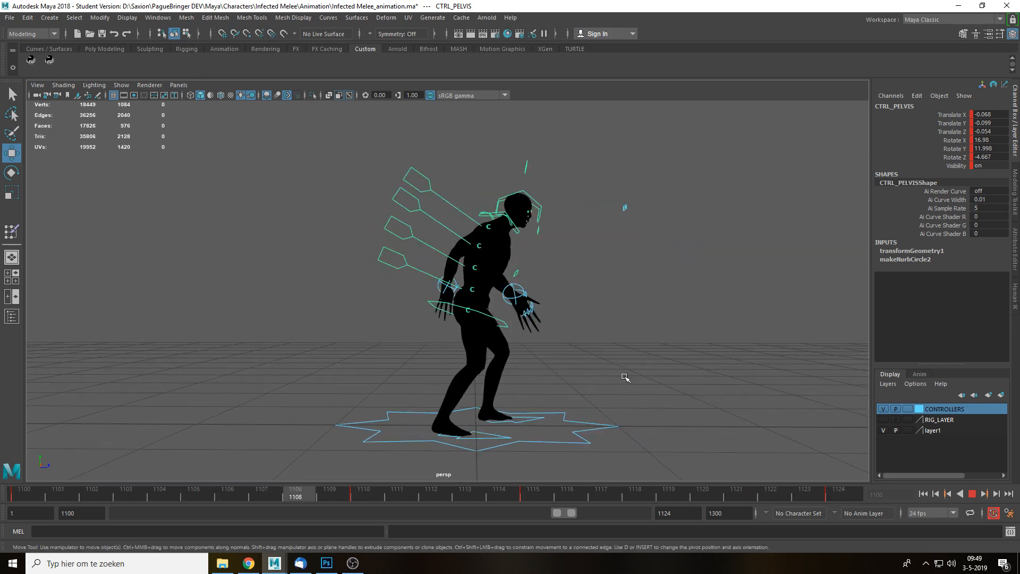
key("alt+v")
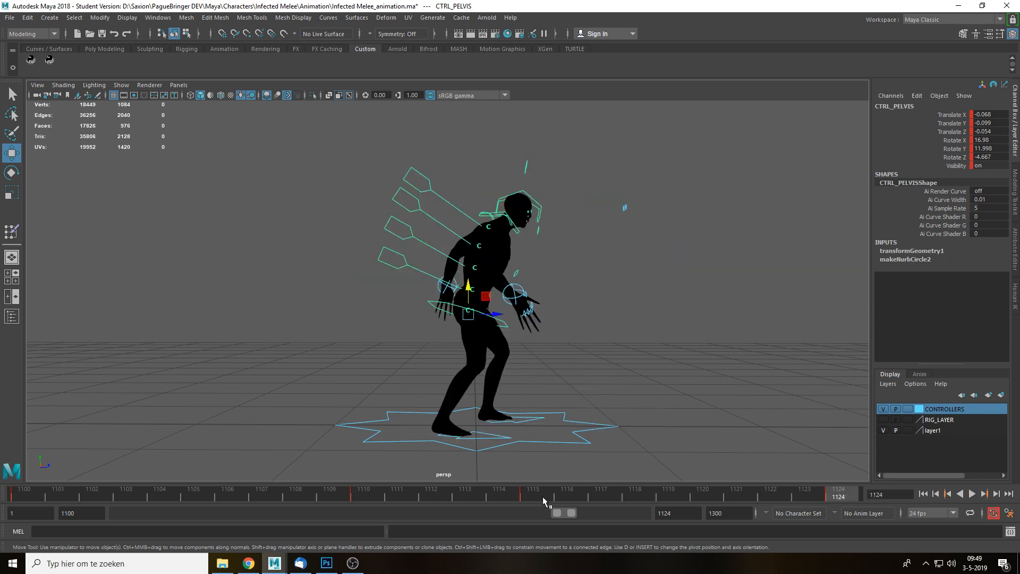
Examine the attack pose's silhouette at frame 1115 up close and from several angles.
left_click(534, 491)
left_click(724, 352)
left_click_drag(741, 384, 720, 374, "alt")
right_click_drag(719, 374, 626, 403, "alt")
left_click(793, 265)
key("f")
left_click(630, 382)
left_click_drag(630, 381, 578, 395, "alt")
middle_click_drag(578, 396, 574, 397, "alt")
right_click_drag(574, 397, 553, 423, "alt")
middle_click_drag(552, 423, 591, 382, "alt")
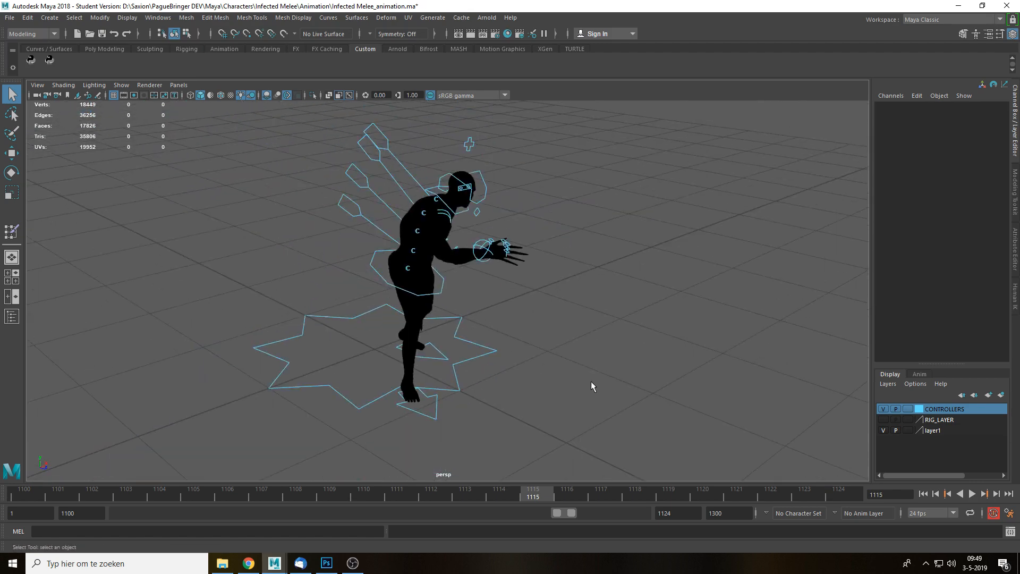
left_click_drag(591, 383, 640, 360, "alt")
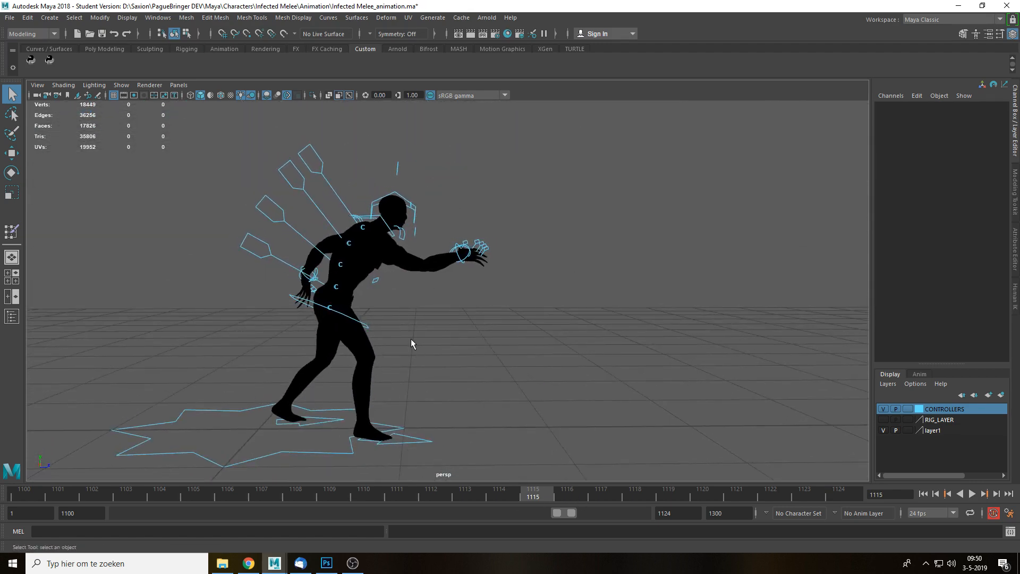
Carry the attack pose from frame 1115 over to frame 1120 and lower the pelvis control there to Translate Y -0.138.
left_click(368, 330)
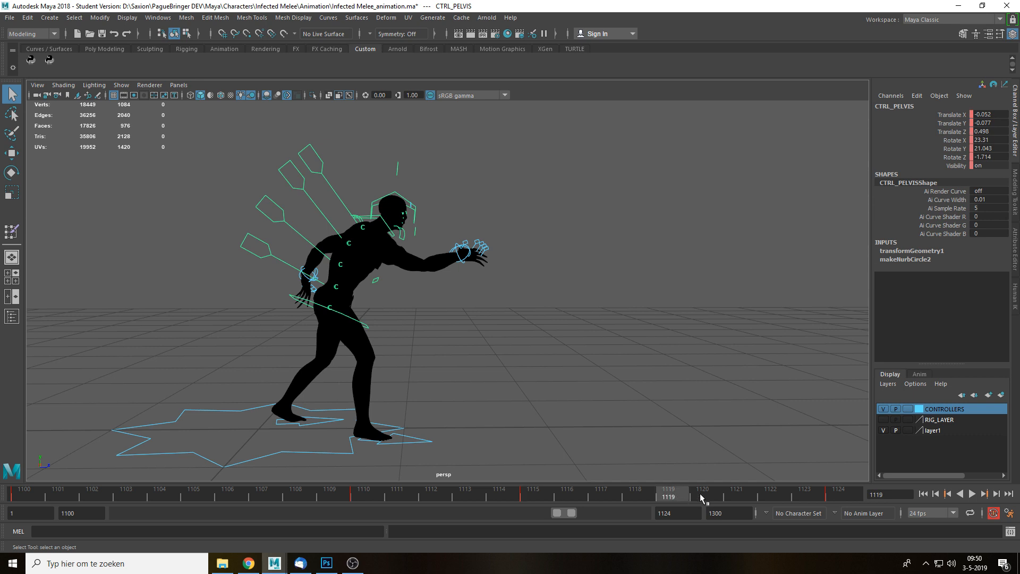
left_click(363, 494)
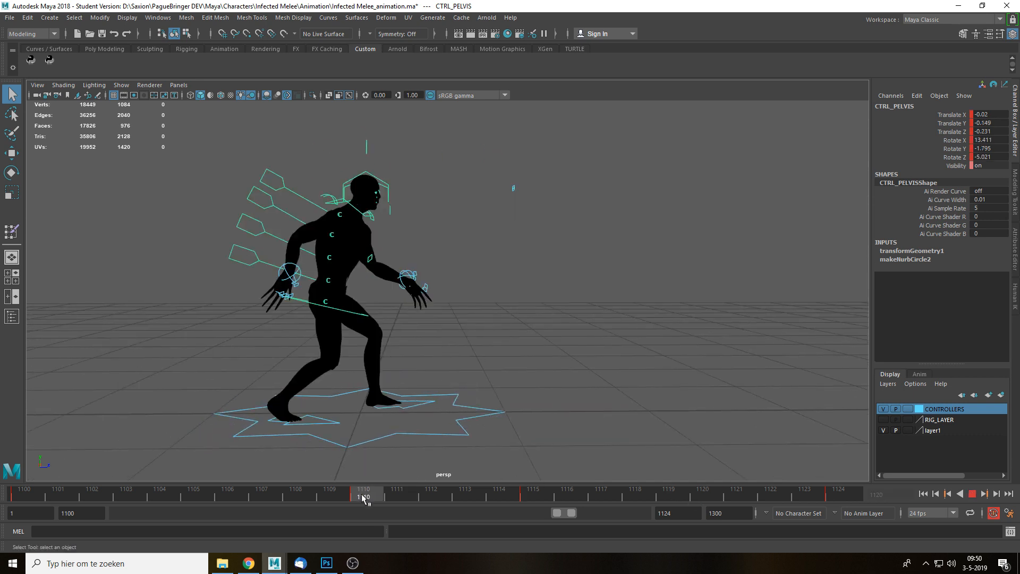
left_click_drag(363, 496, 51, 495)
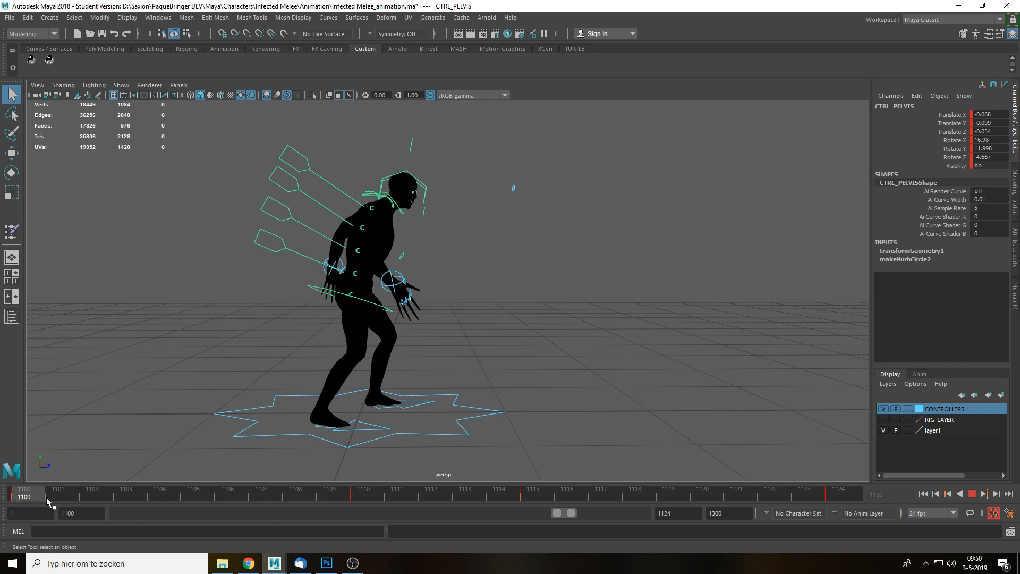
left_click_drag(351, 512, 700, 502)
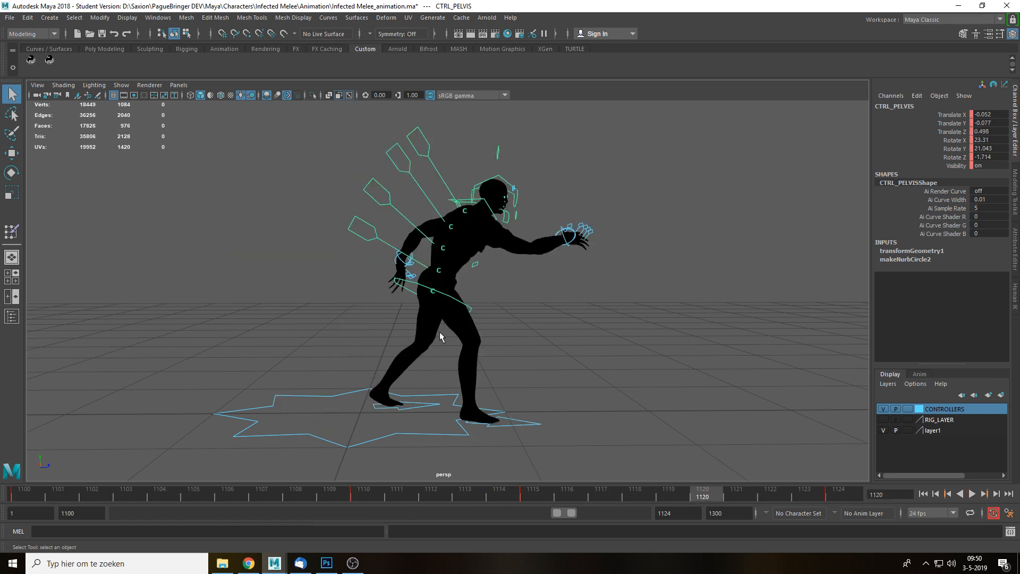
scroll(440, 333, "up", 3)
key("w")
left_click_drag(422, 270, 423, 285)
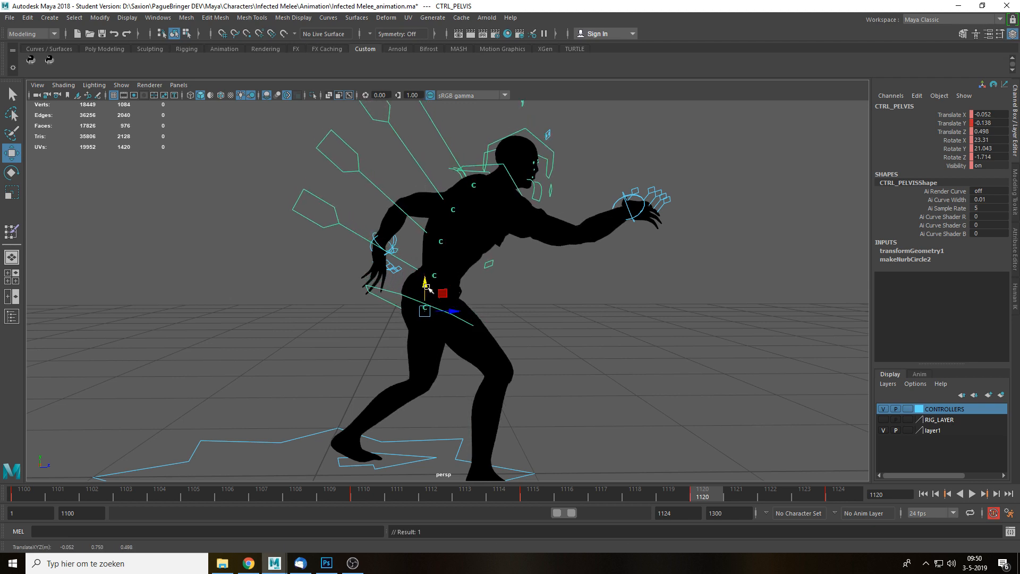
Lower the pelvis control at frame 1120 to Translate Y -0.178, push it forward to Translate Z 0.556, and review the playback.
key("alt+v")
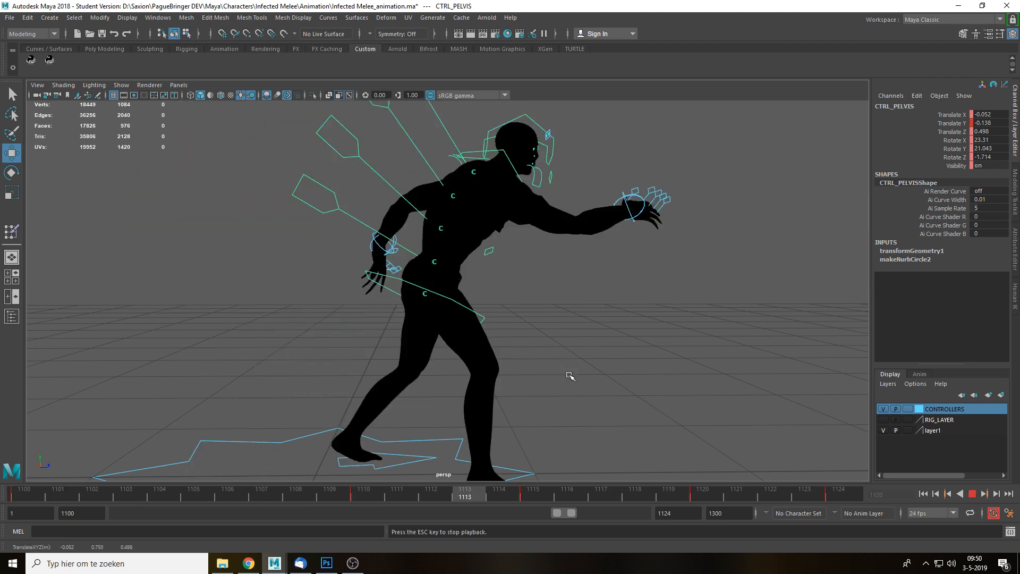
key("Escape")
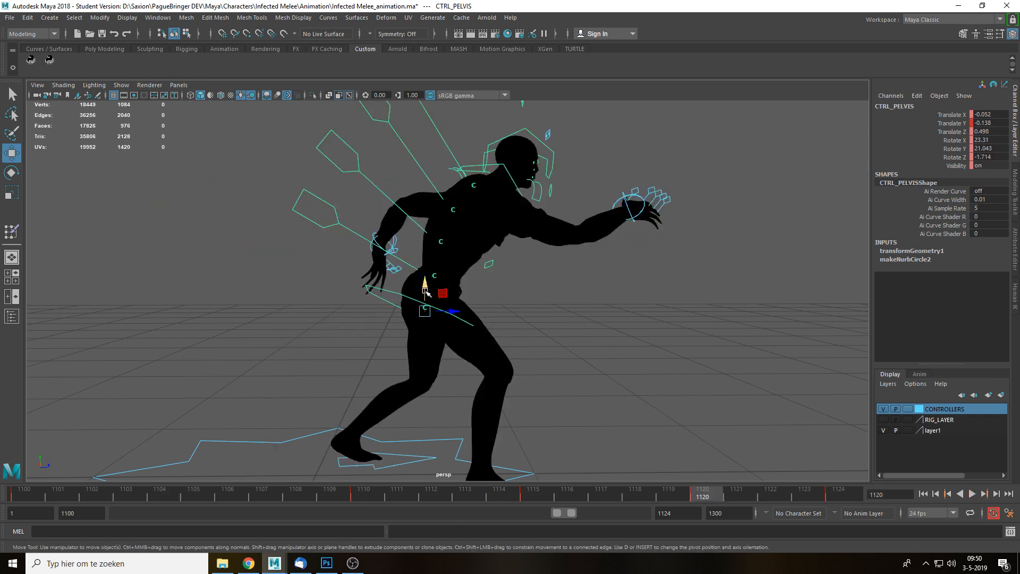
left_click_drag(425, 291, 458, 320)
key("alt+v")
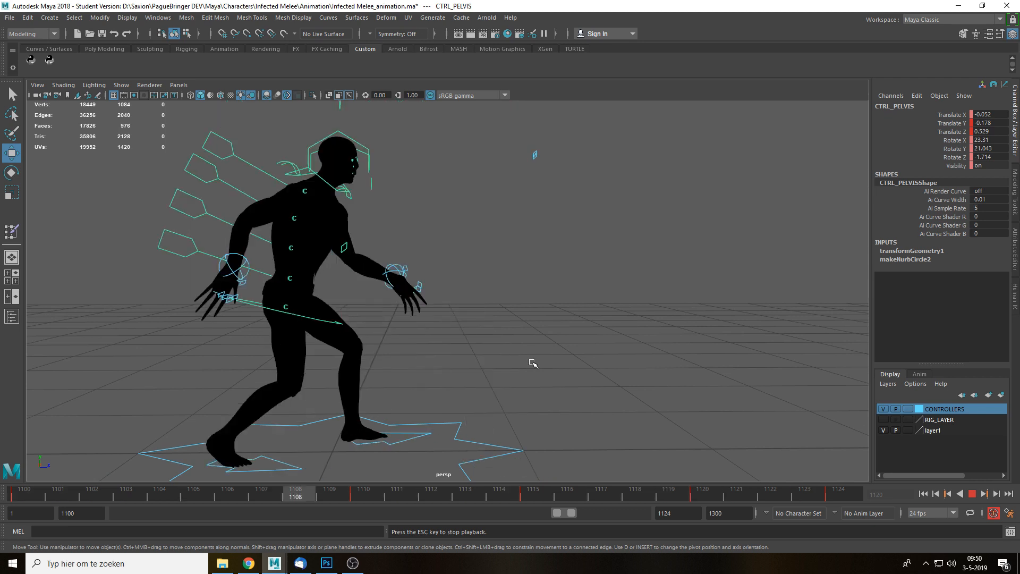
key("Escape")
key("alt+v")
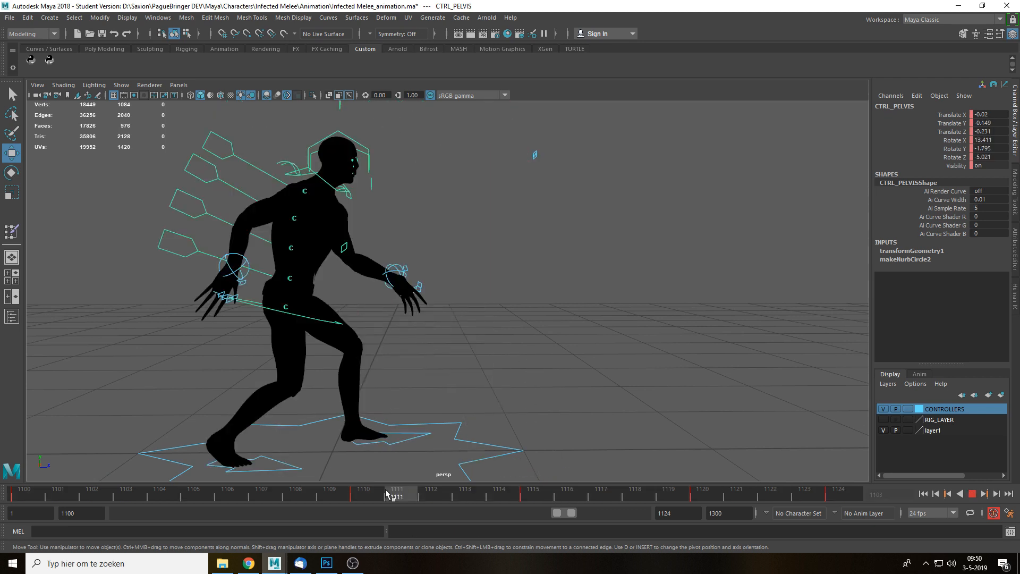
left_click_drag(387, 494, 529, 495)
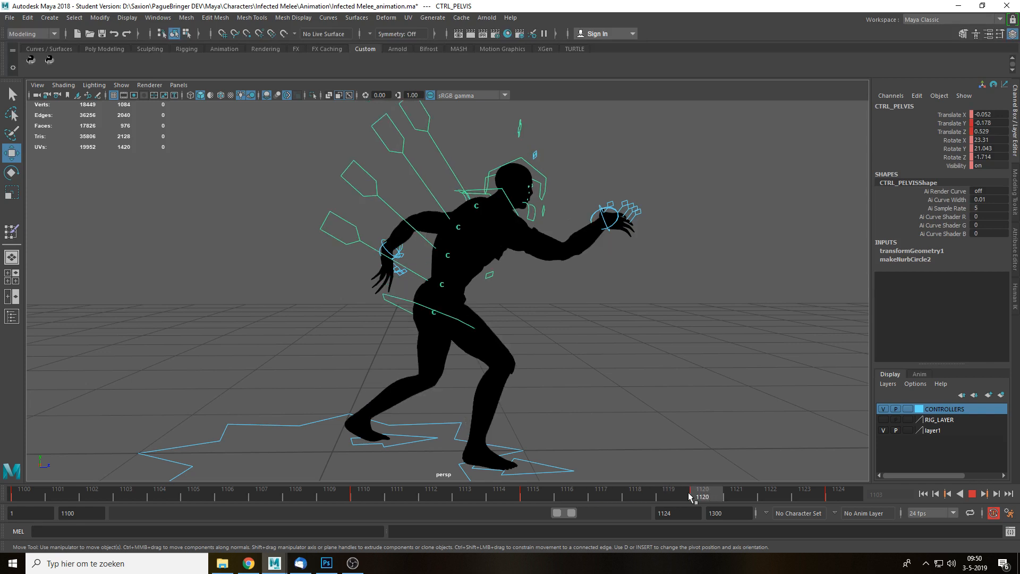
left_click_drag(462, 318, 464, 319)
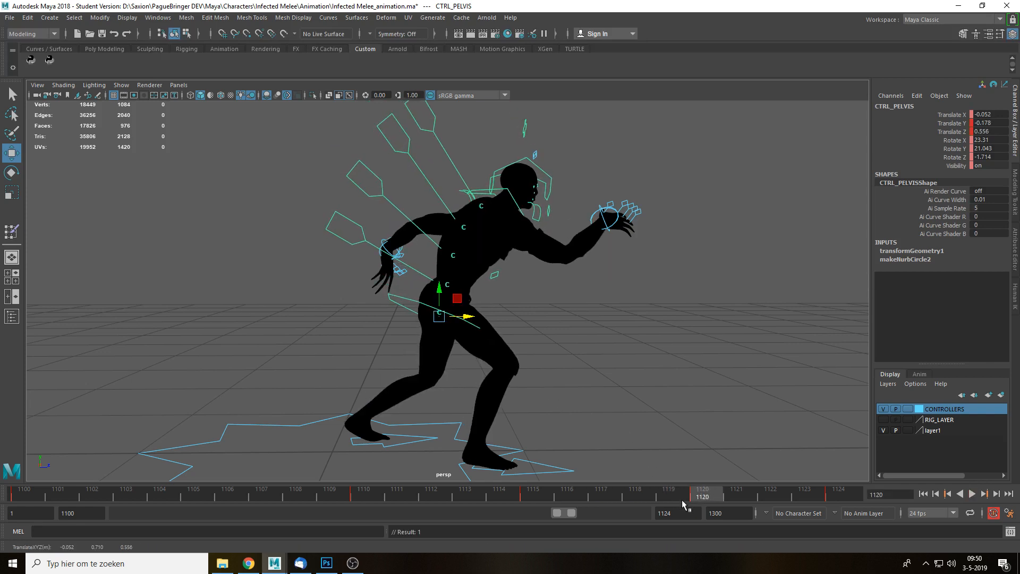
key("alt+v")
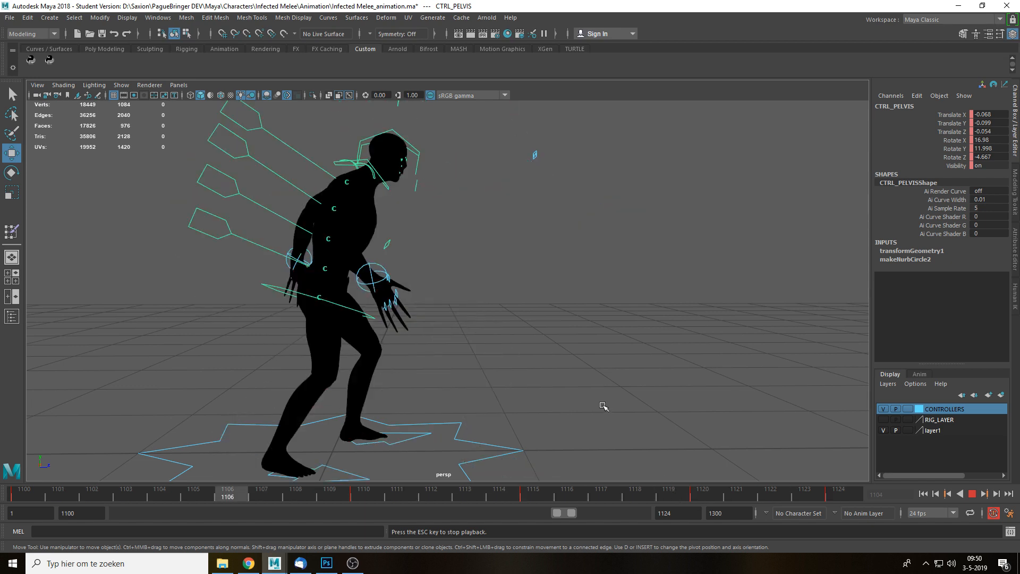
key("Escape")
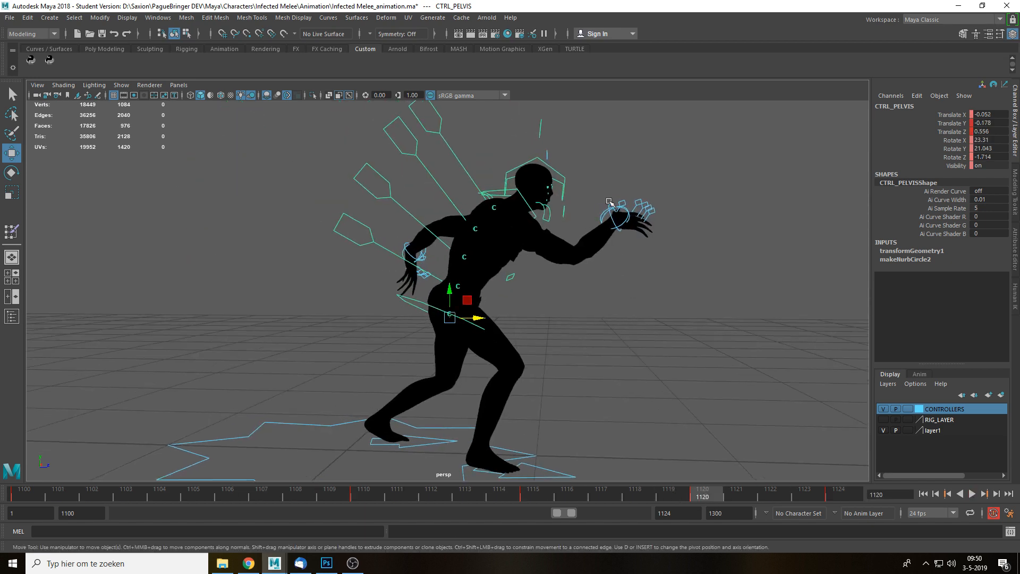
Move the right wrist control at frame 1120 down across the body to Translate X 0.629, Y -0.241, Z 1.29 and scrub the swing.
left_click(610, 203)
left_click_drag(610, 203, 553, 219, "alt")
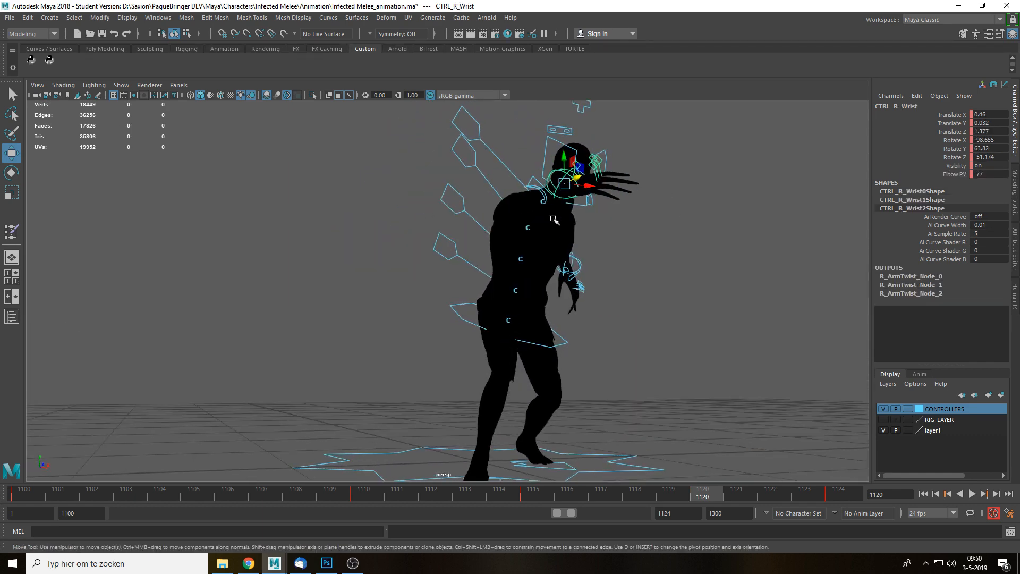
left_click_drag(564, 159, 514, 315)
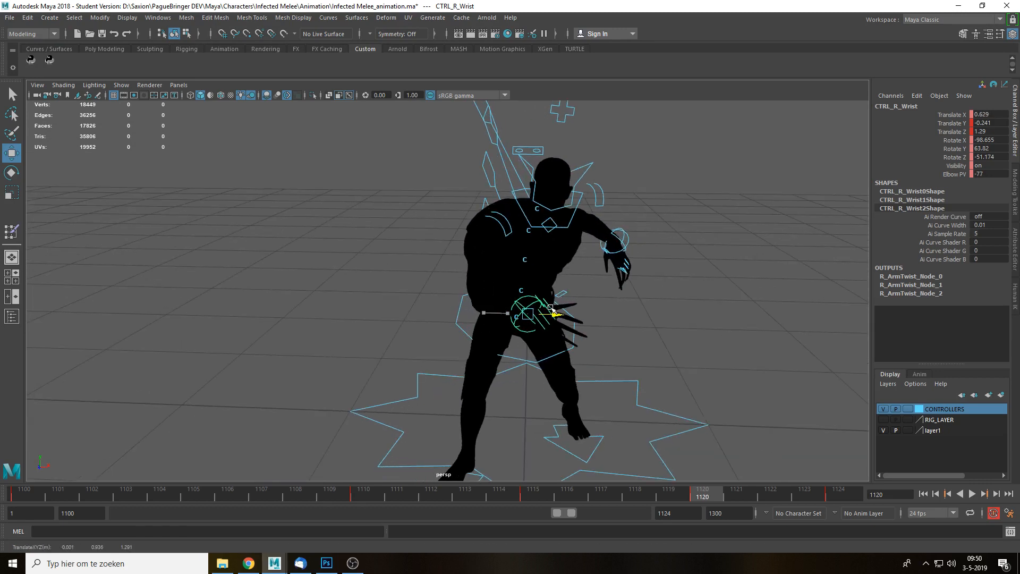
left_click_drag(695, 497, 573, 495)
left_click_drag(677, 496, 714, 497)
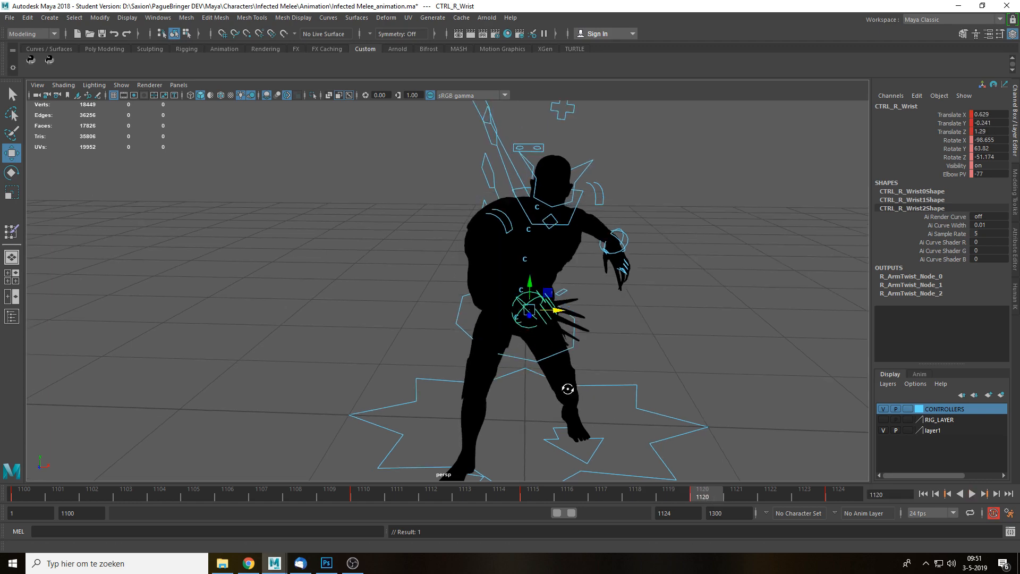
Set the right wrist control's Elbow PV to -96.8 at frame 1120 and play the animation back.
left_click_drag(569, 387, 529, 372, "alt")
left_click(956, 175)
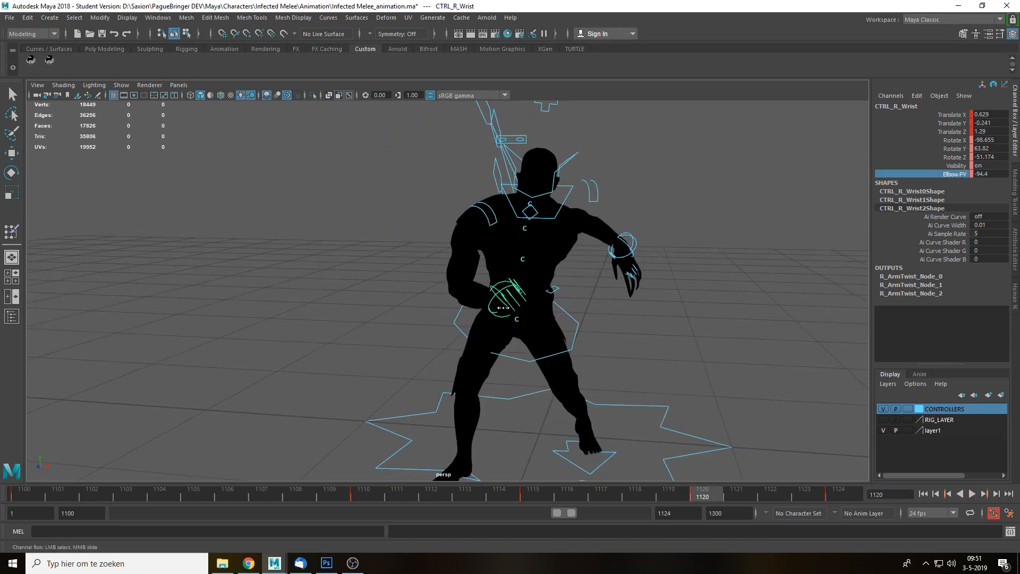
left_click_drag(562, 350, 579, 345, "alt")
key("alt+v")
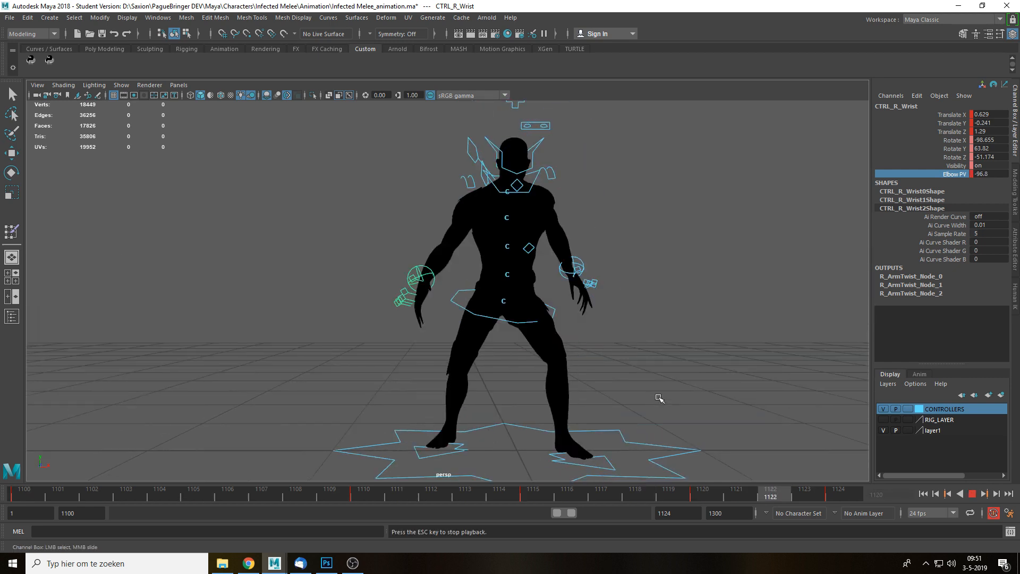
Rotate the right wrist control at frame 1120 to X -107.134, Y 83.876, Z -81.724 and review the swing.
left_click(702, 496)
key("e")
left_click_drag(553, 262, 556, 272)
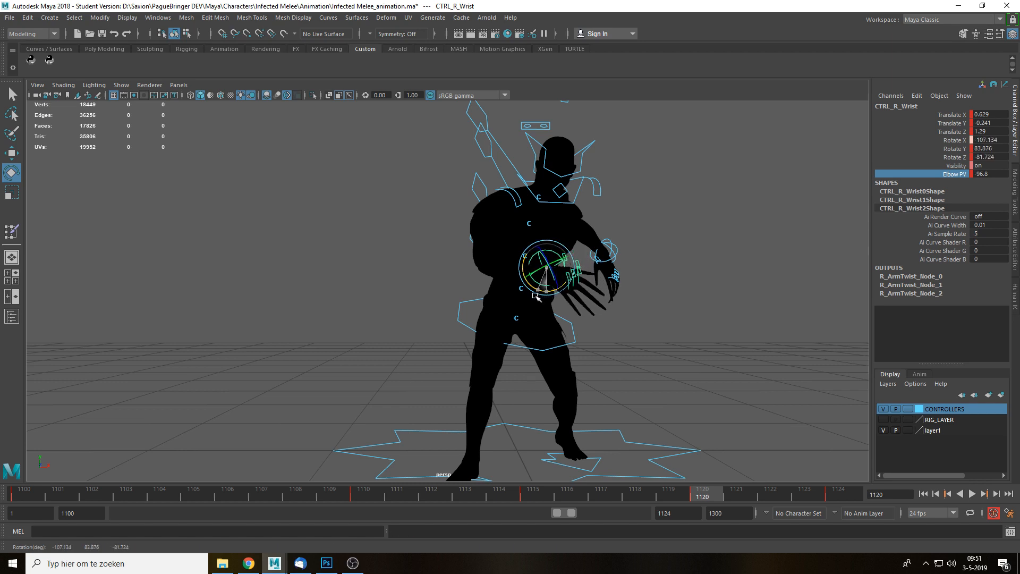
left_click_drag(706, 497, 566, 512)
left_click_drag(663, 514, 671, 507)
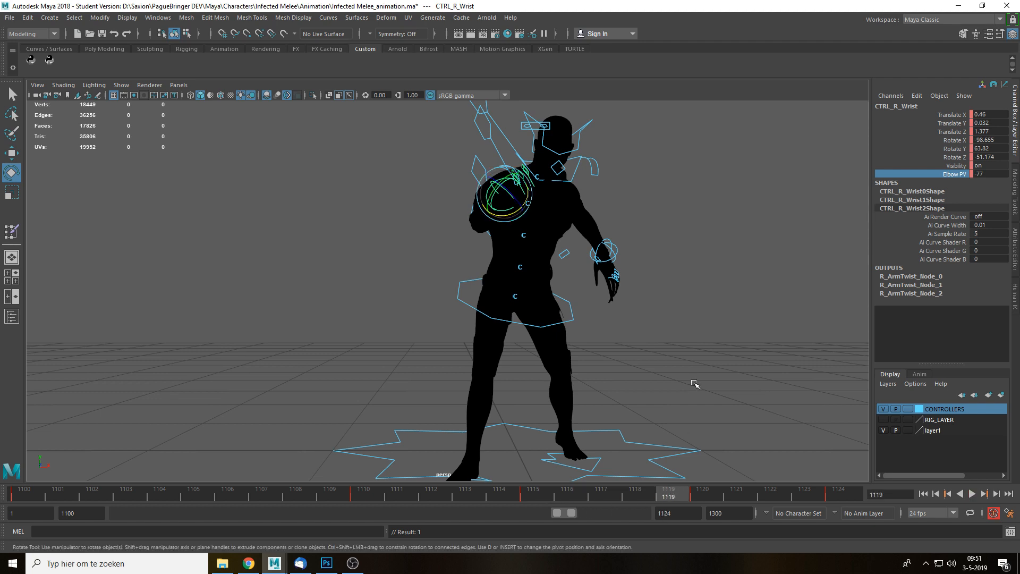
middle_click_drag(693, 383, 621, 404, "alt")
key("alt+v")
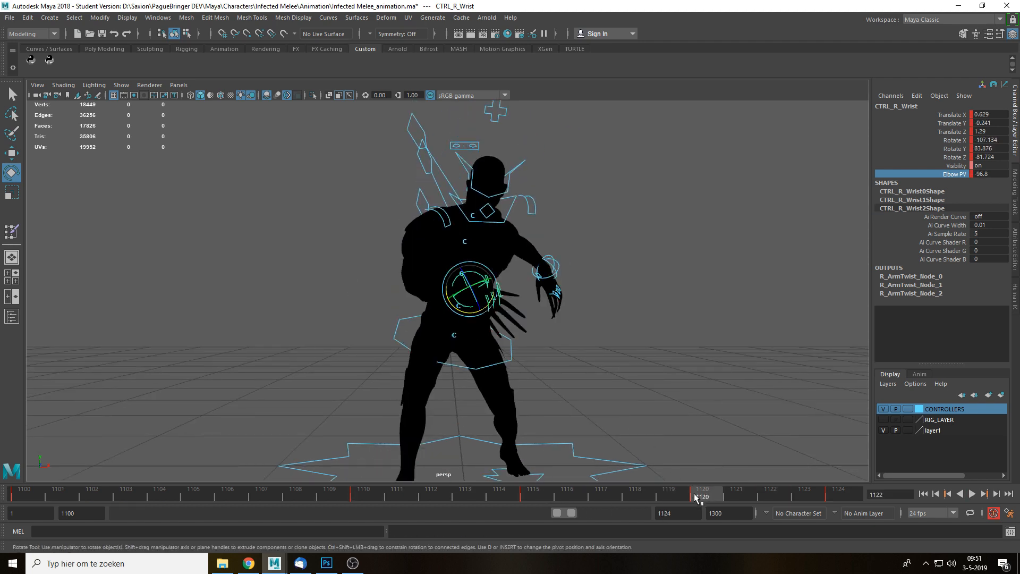
Switch the viewport from silhouette to shaded display and shift the right wrist control at frame 1120 to Translate X 0.67.
key("w")
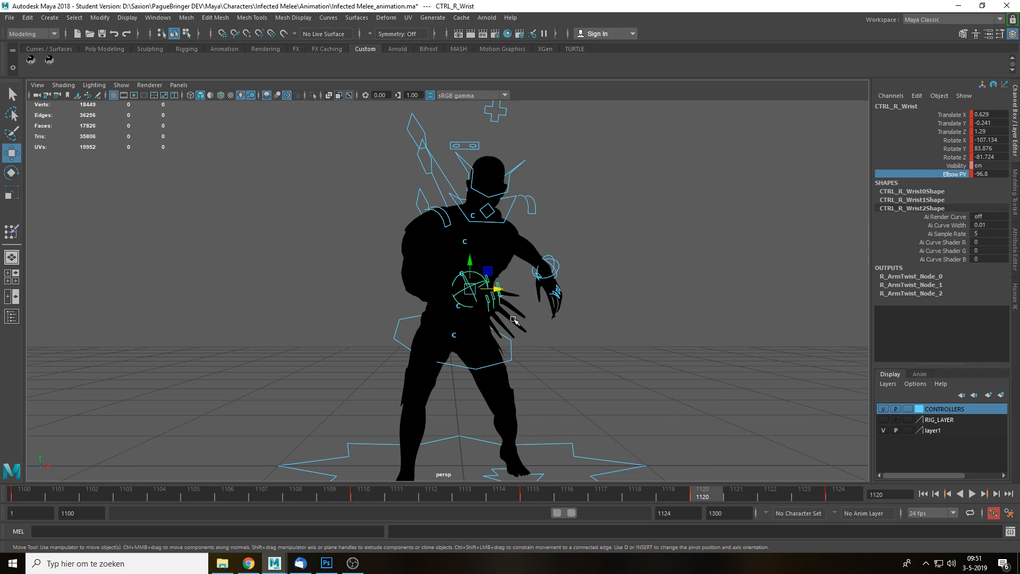
left_click(241, 96)
mouse_move(504, 299)
left_mouse_down("alt")
mouse_move(625, 312)
mouse_move(499, 303)
mouse_move(469, 289)
mouse_move(619, 336)
mouse_move(724, 342)
mouse_move(602, 272)
mouse_move(422, 225)
mouse_move(482, 286)
left_mouse_up("alt")
key("alt+v")
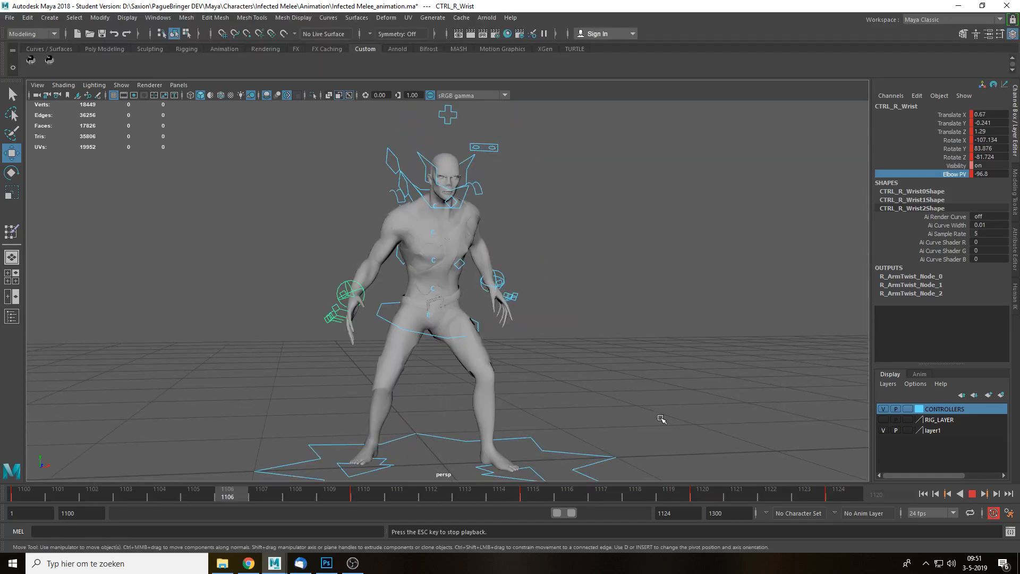
Move the left wrist control at frame 1120 to Translate X -0.344, Y -0.256, Z 0.463 and play the animation back.
left_click(694, 493)
left_click_drag(677, 381, 586, 260, "alt")
left_click(569, 236)
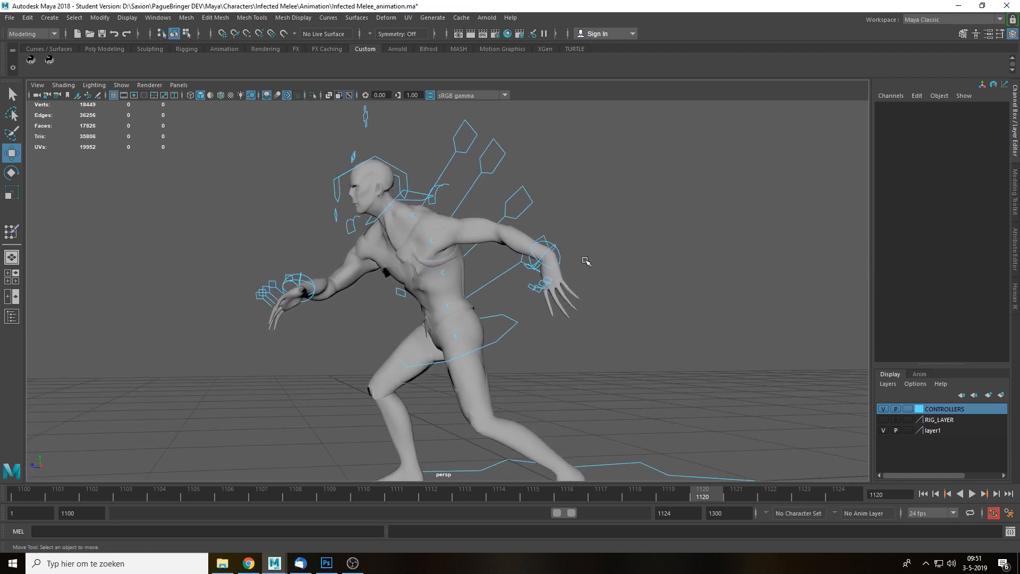
left_click(559, 263)
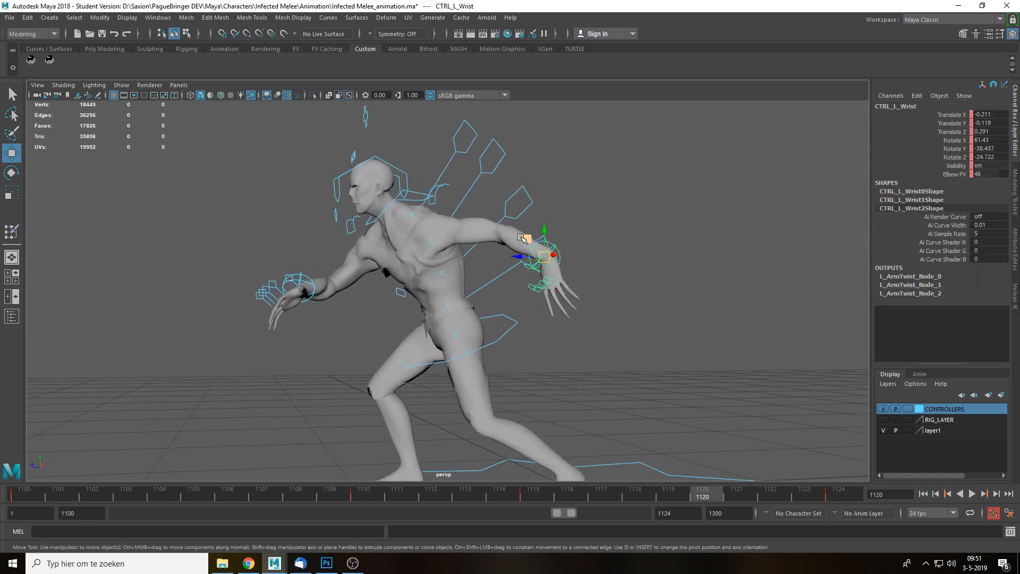
middle_click_drag(523, 239, 509, 256)
left_click_drag(492, 268, 487, 271)
left_click_drag(561, 274, 657, 276, "alt")
left_click_drag(581, 295, 557, 300)
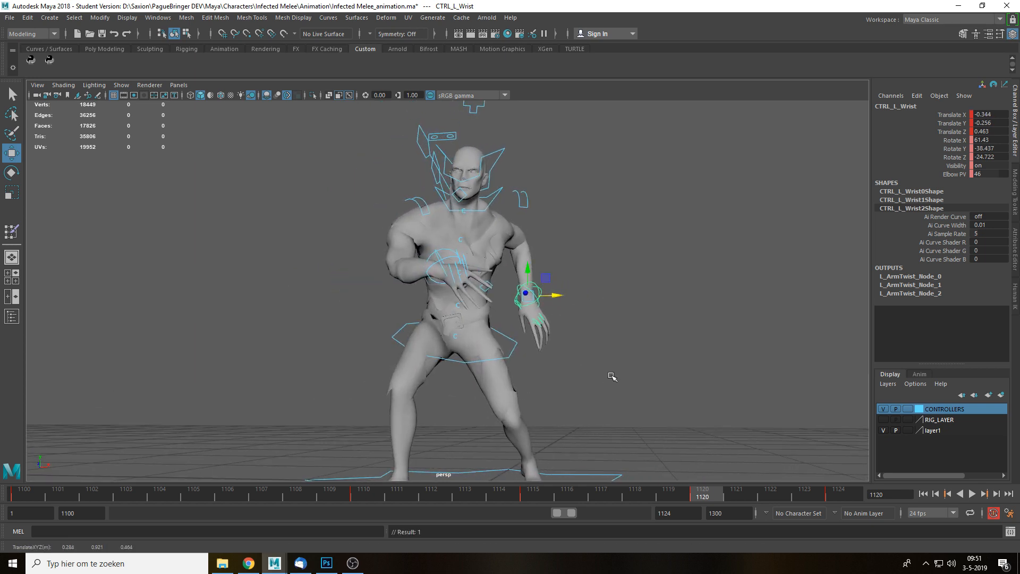
key("alt+v")
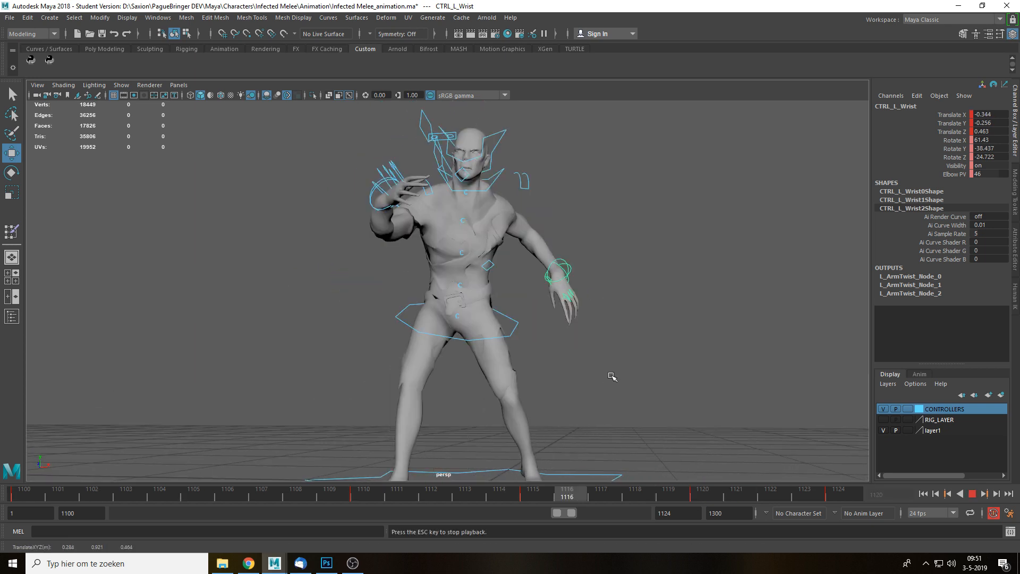
key("Escape")
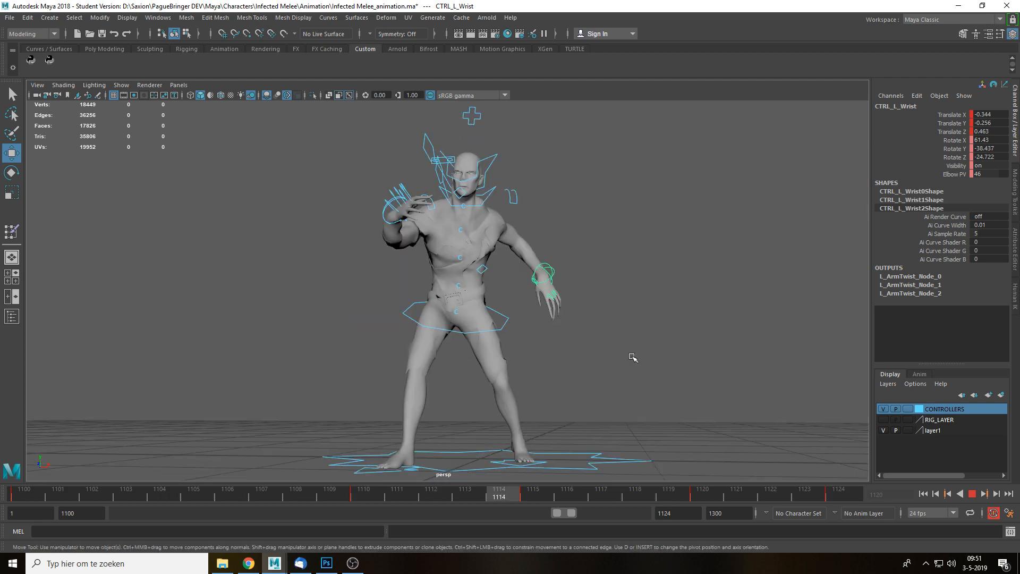
Bend the lowest spine control, CTRL_SPINE_0, forward to Rotate X 10.133 at frame 1120.
left_click(706, 498)
left_click_drag(627, 356, 520, 347, "alt")
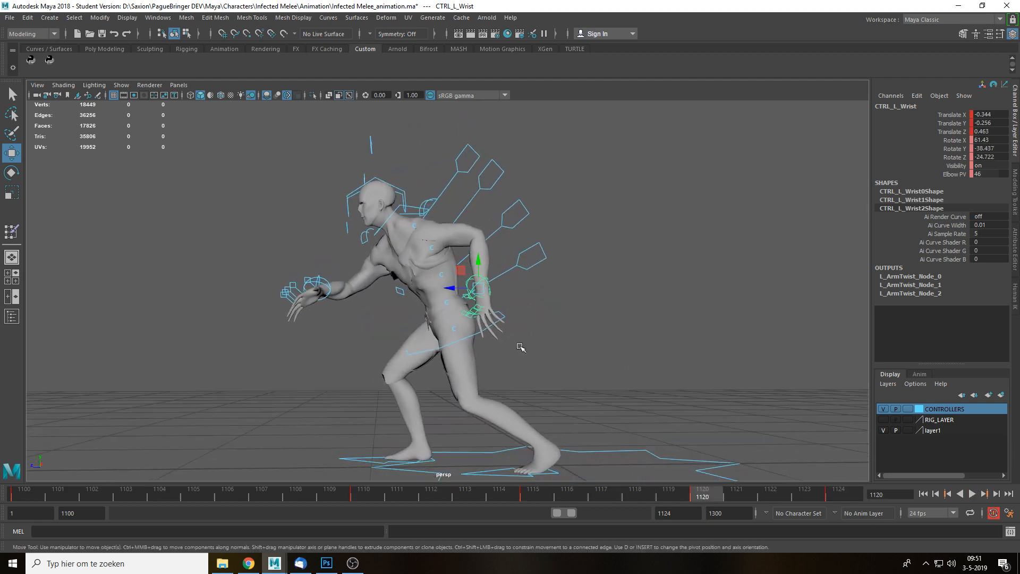
left_click(529, 269)
scroll(574, 360, "up", 3)
key("e")
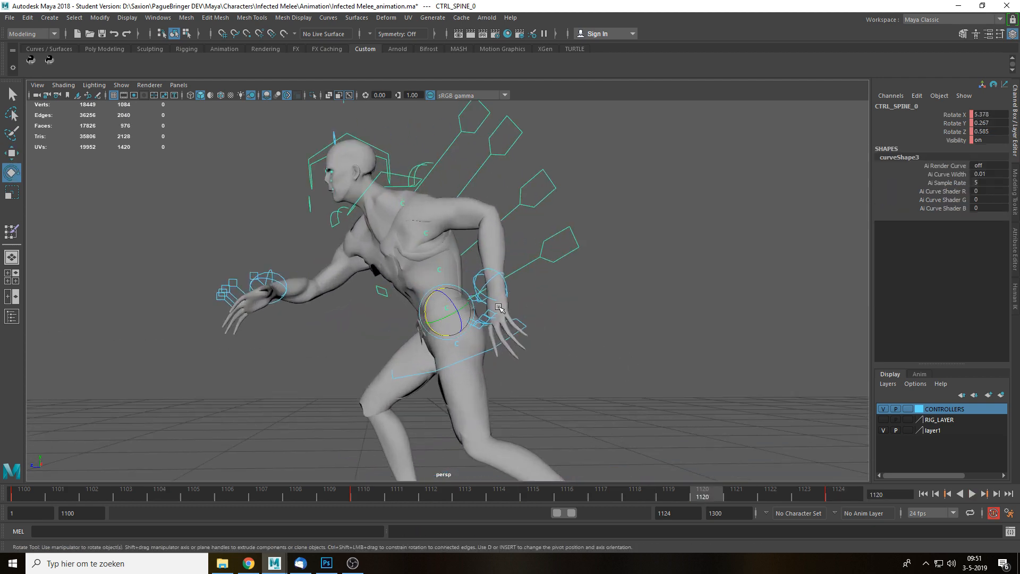
left_click_drag(429, 307, 424, 310)
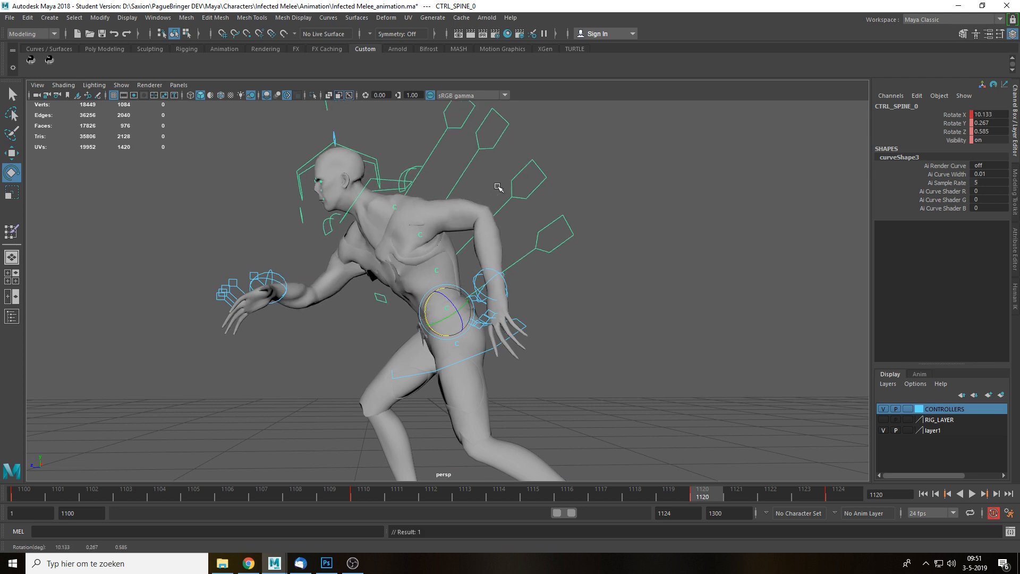
Bend the next two spine controls up, through CTRL_SPINE_2, further forward at frame 1120 and review the motion in playback.
left_click_drag(498, 187, 504, 231)
left_click_drag(416, 278, 419, 286)
left_click_drag(448, 168, 457, 200)
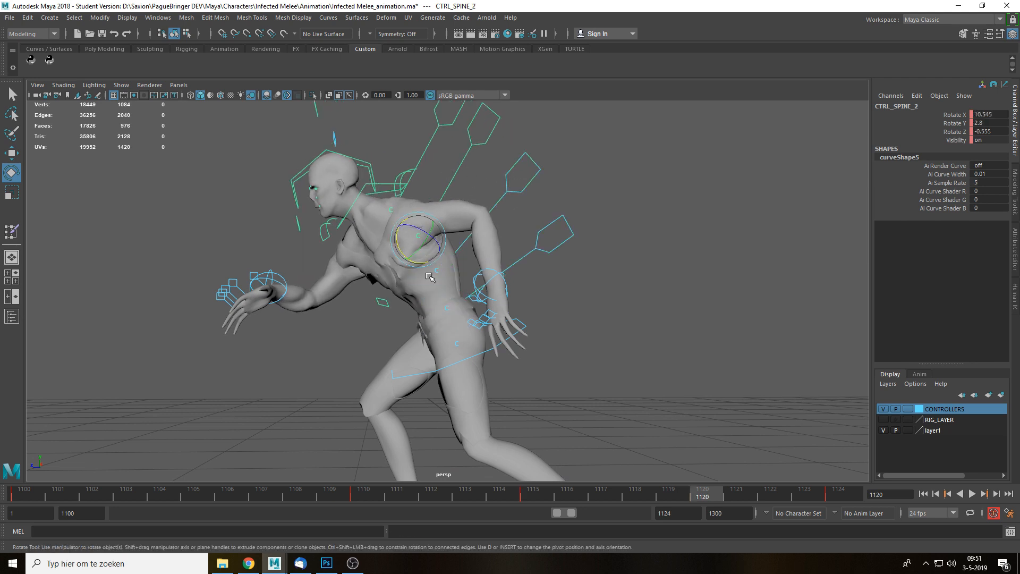
left_click_drag(397, 246, 401, 252)
left_click(434, 204)
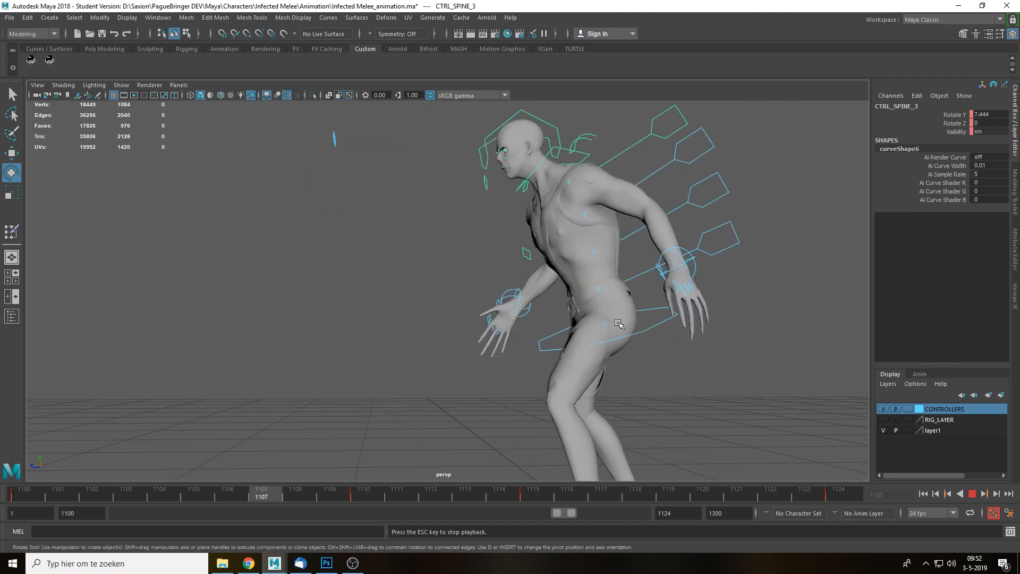
left_click(571, 495)
left_click_drag(601, 497, 702, 506)
key("alt+v")
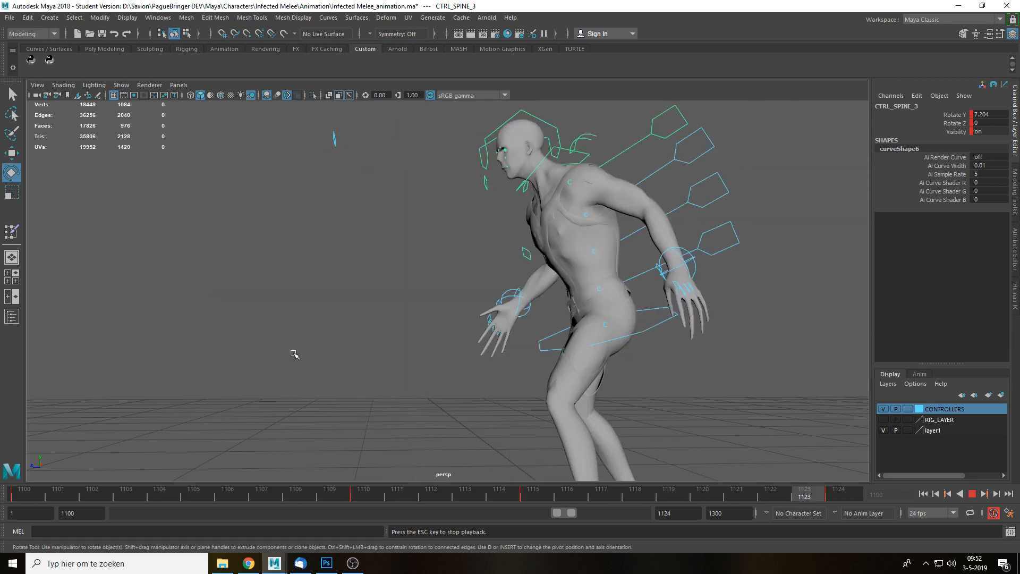
left_click_drag(618, 504, 702, 501)
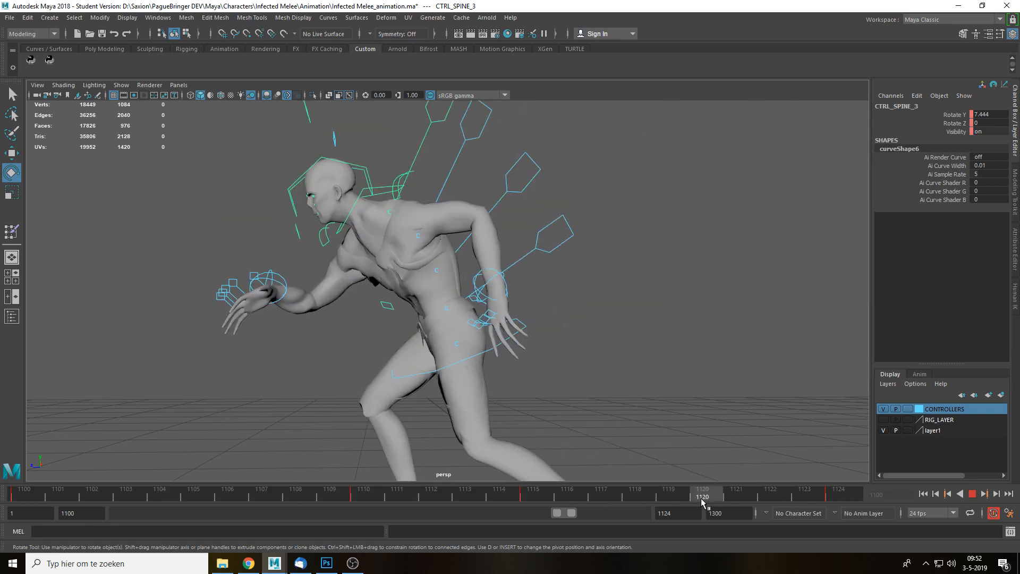
Rotate the right wrist control at frame 1120 to X -173.393, Y 57.267, Z -148.958 and play the animation back.
left_click(274, 278)
left_click_drag(273, 278, 417, 341, "alt")
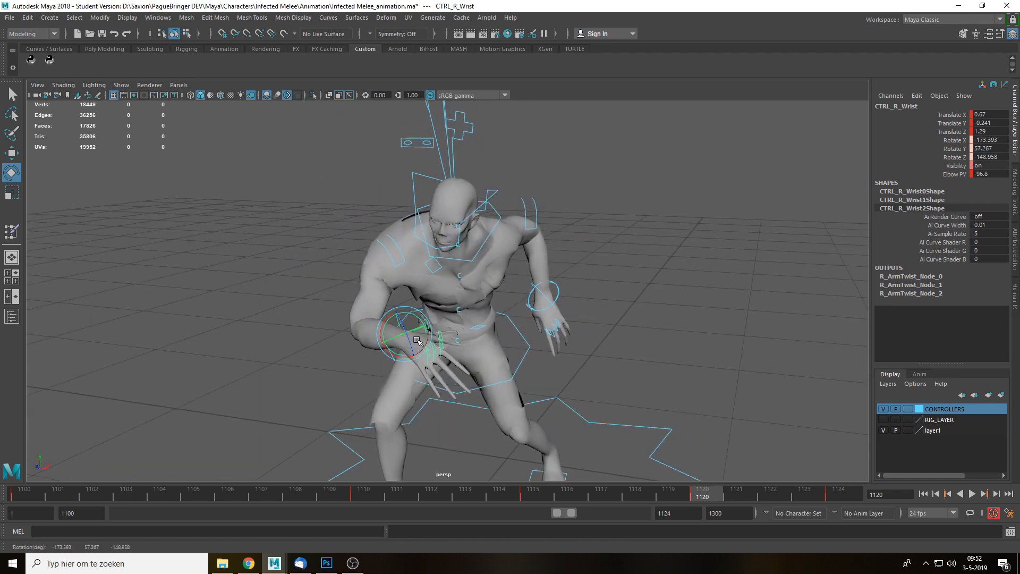
key("alt+v")
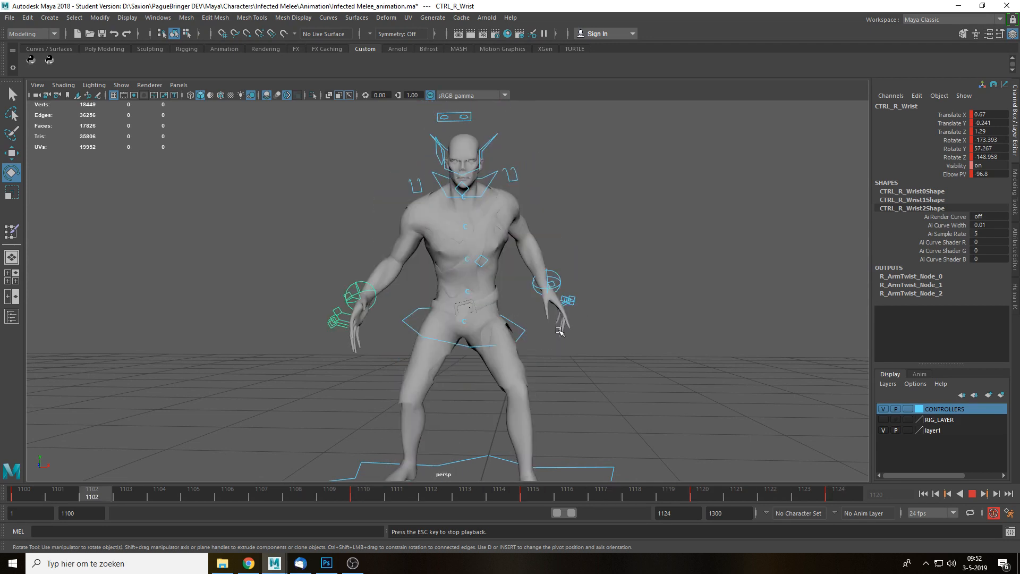
left_click(675, 492)
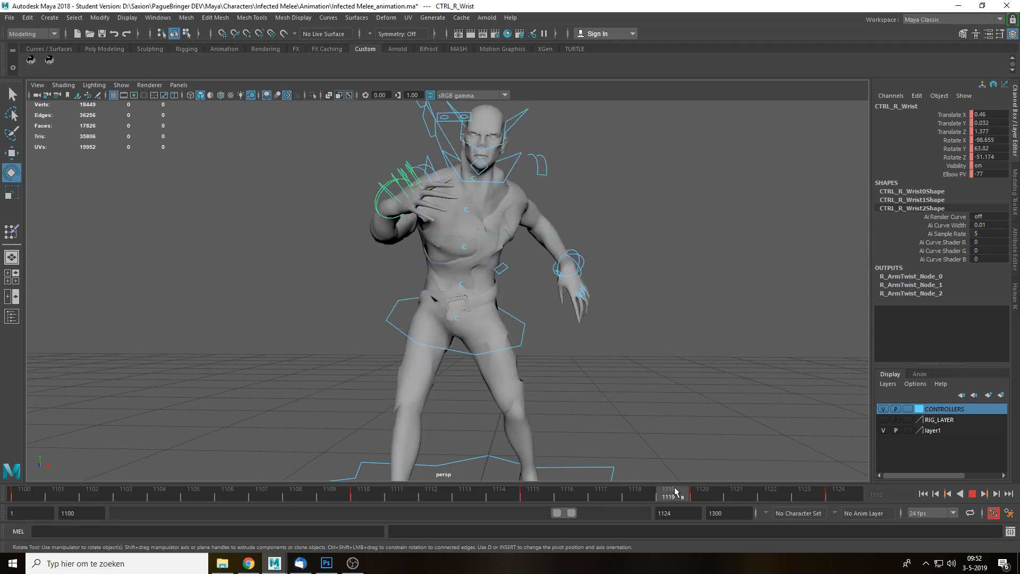
Rotate the neck to X -27.661, Y -30.718, Z 9.557 and the head to X -32.83, Y -5.53, Z 1.609 at frame 1120.
left_click_drag(675, 491, 701, 499)
left_click_drag(517, 276, 511, 267, "alt")
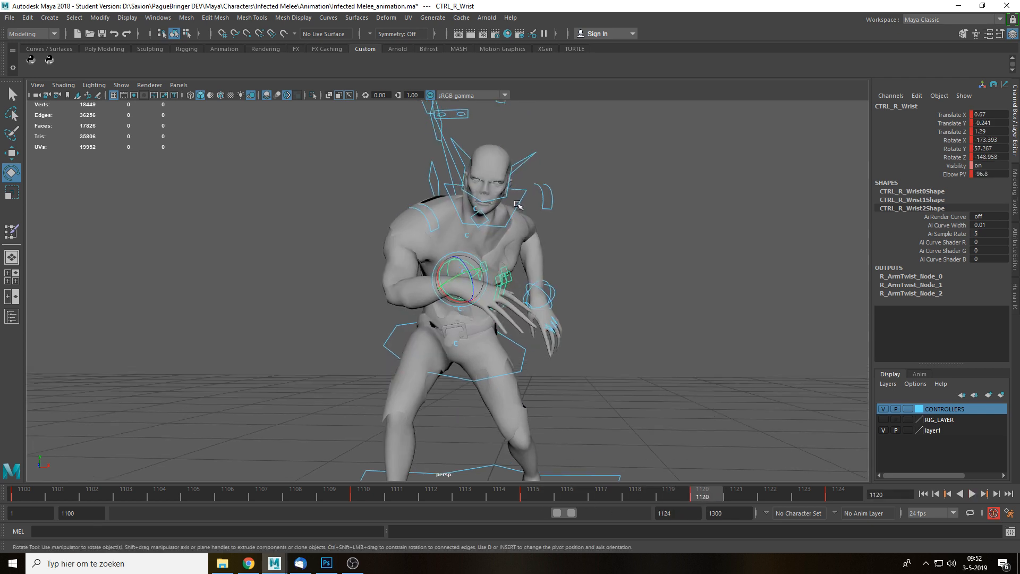
left_click(493, 194)
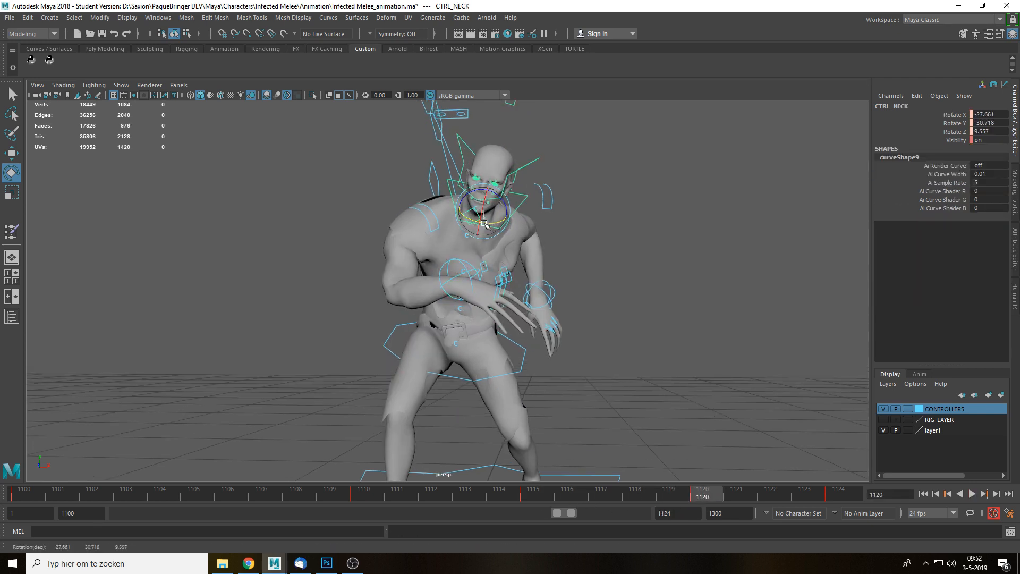
left_click_drag(530, 244, 547, 190, "alt")
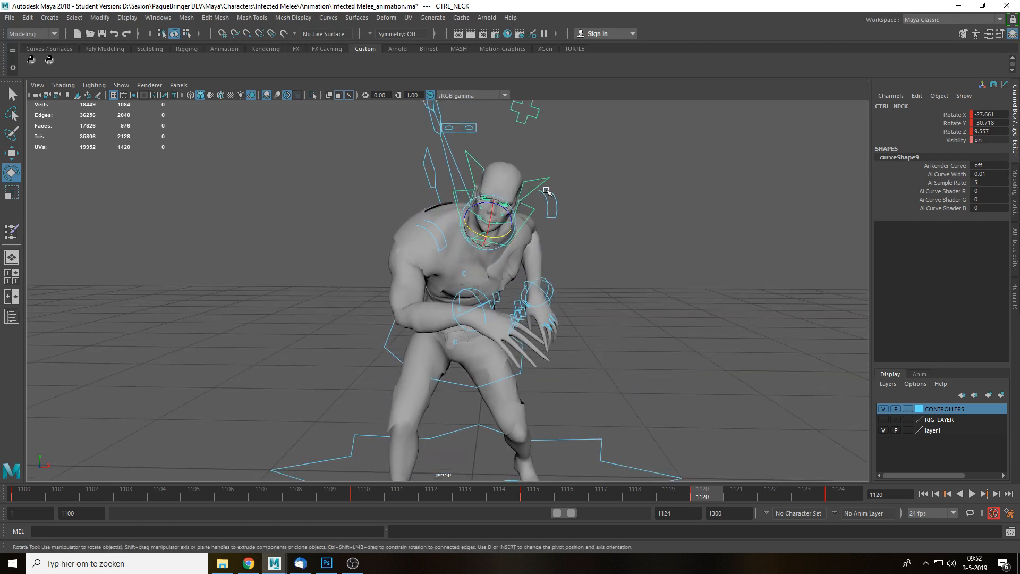
left_click_drag(497, 229, 502, 204)
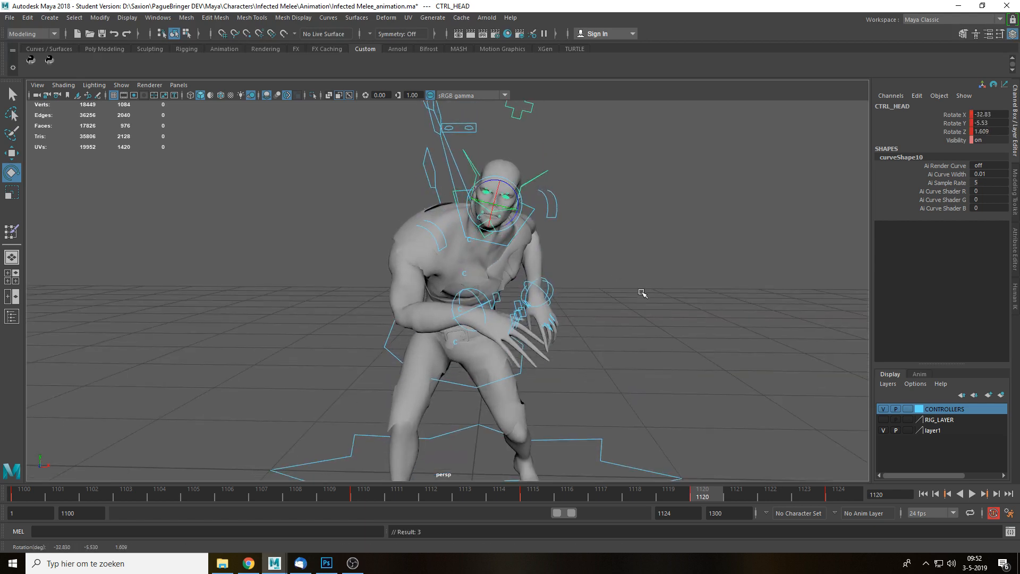
key("alt+v")
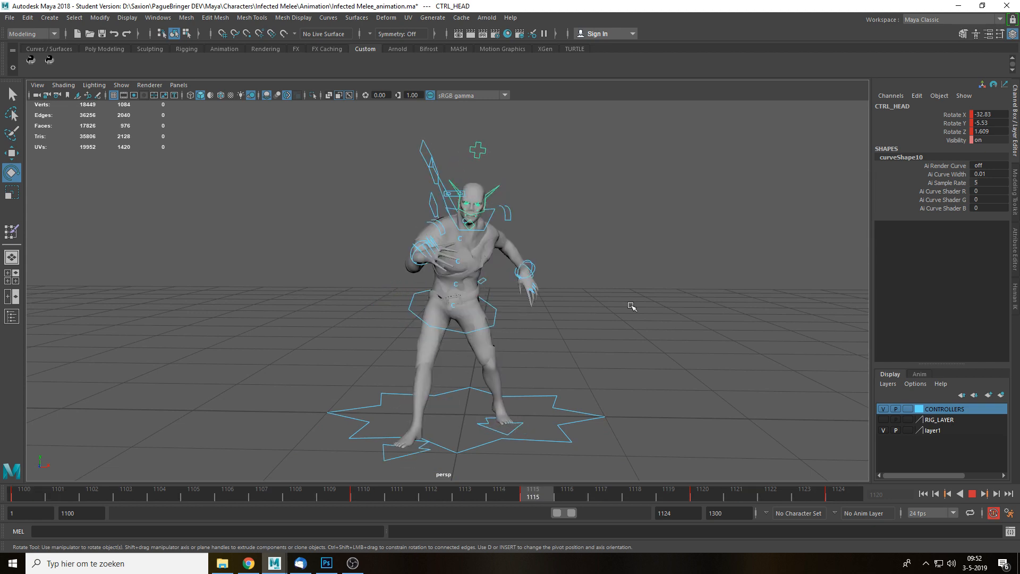
key("alt+v")
Set the left foot control's Foot Roll to 52.6 at frame 1120 and review the motion in playback.
left_click(537, 437)
left_click_drag(676, 494, 702, 495)
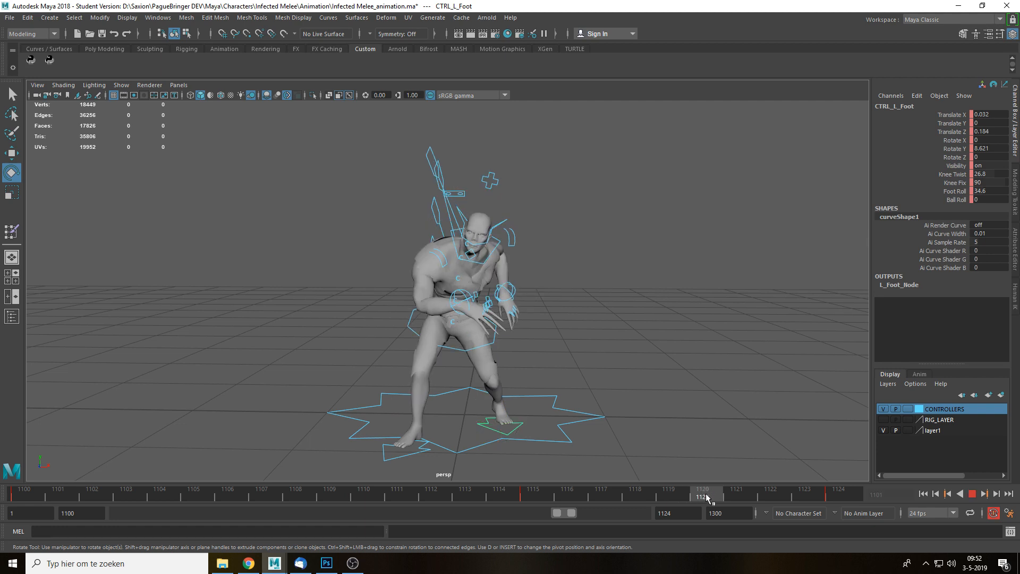
left_click_drag(691, 420, 649, 328, "alt")
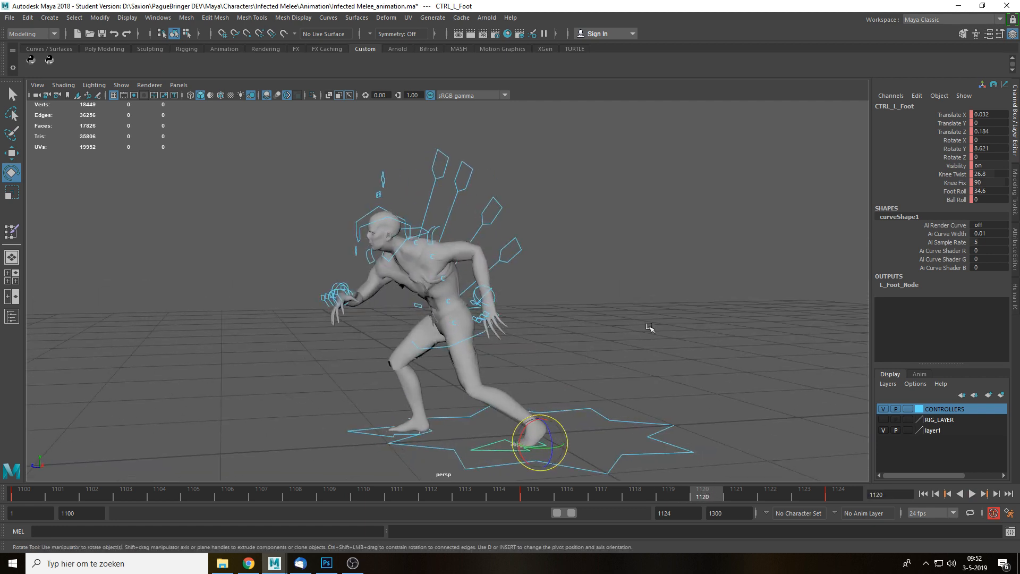
left_click(956, 191)
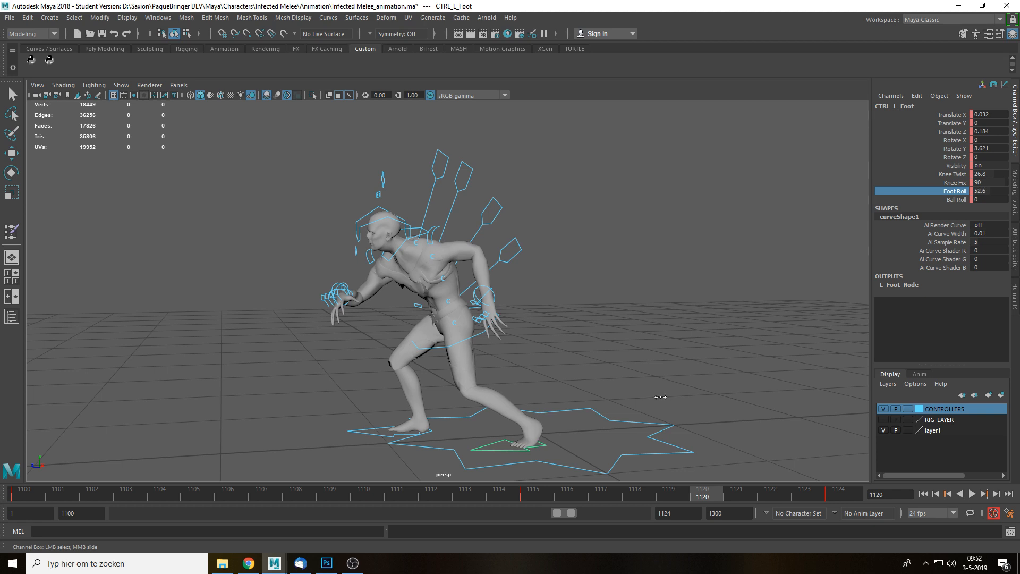
left_click_drag(573, 493, 668, 495)
key("alt+v")
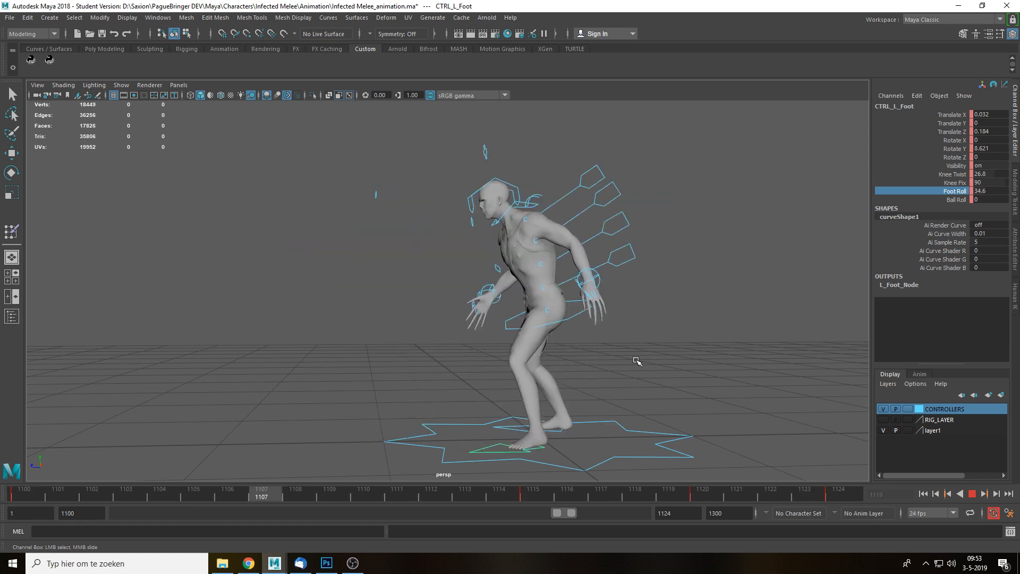
key("Escape")
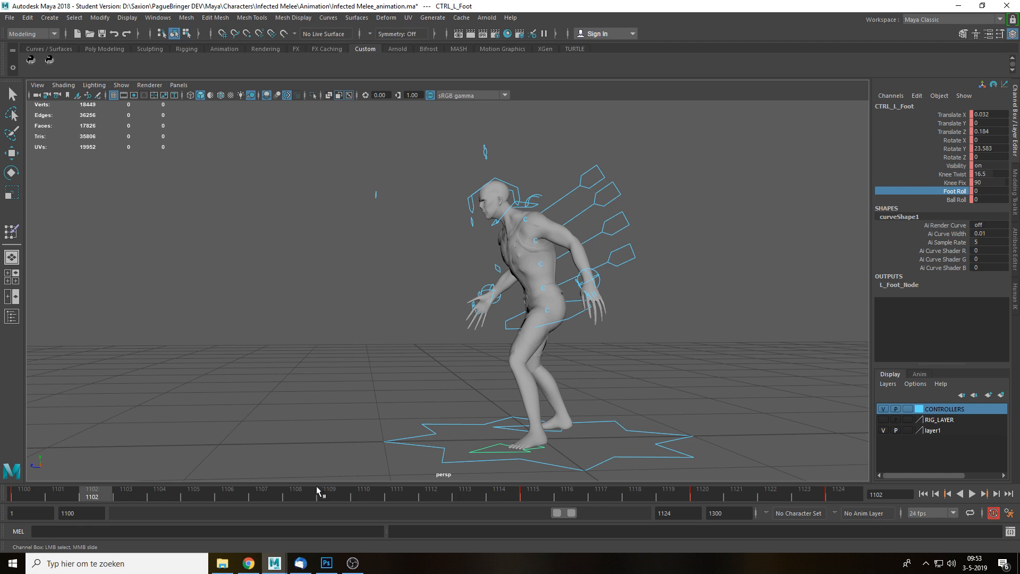
key("alt+v")
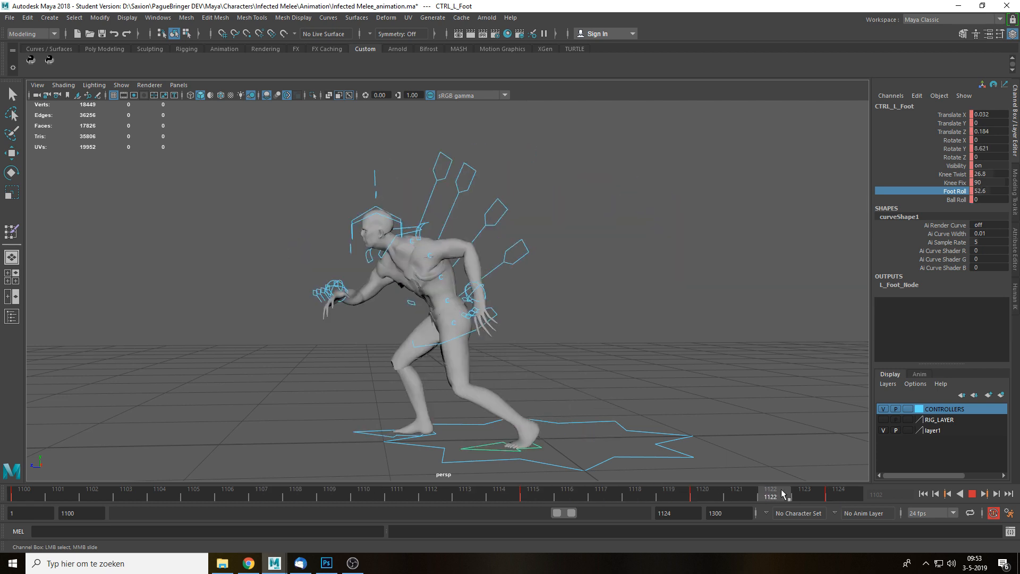
Check the hand-drawn pose timing chart in Photoshop, return to Maya and deselect the foot control.
left_click(327, 563)
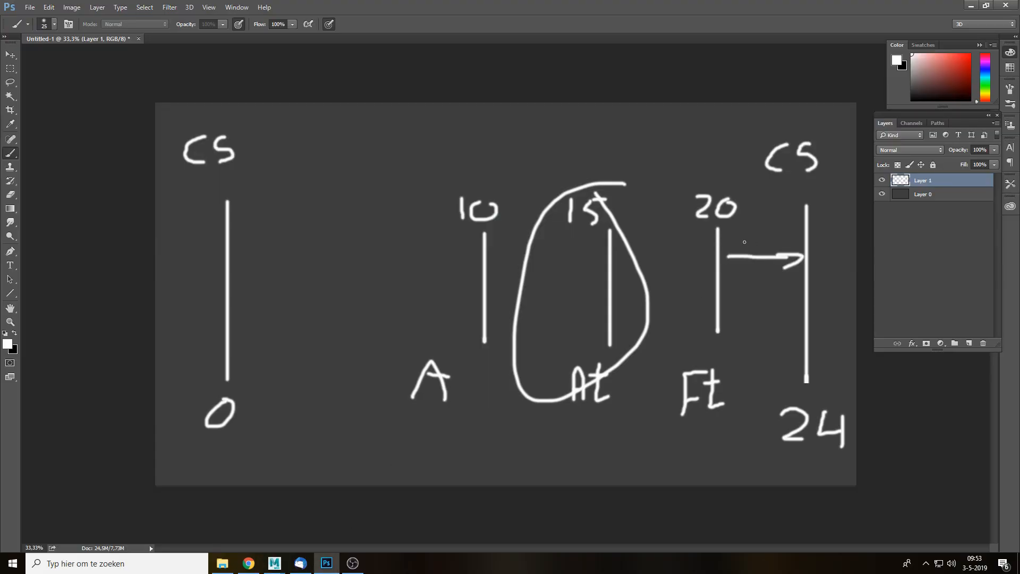
key("alt+Tab")
key("e")
left_click(632, 262)
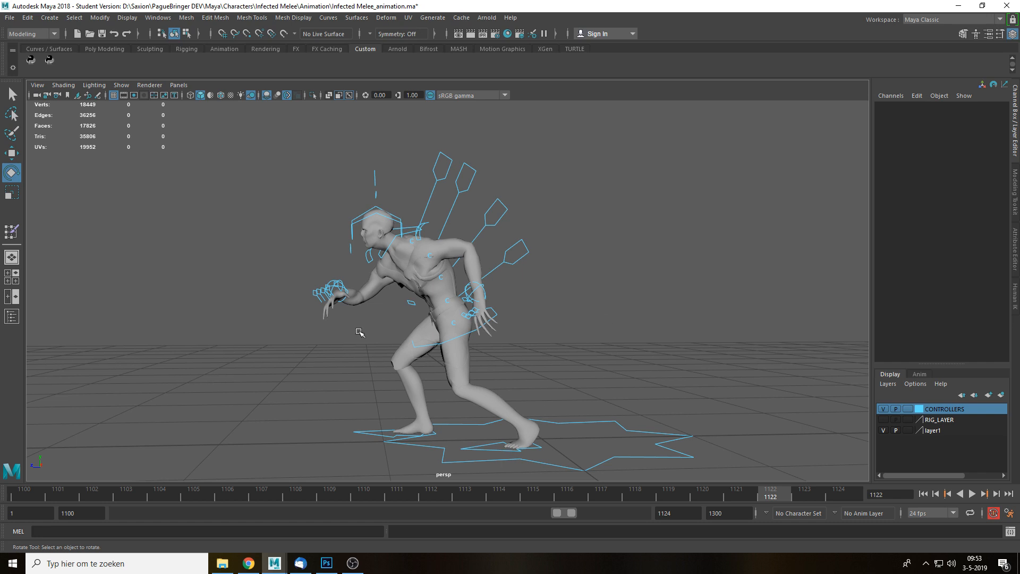
Open the Graph Editor at full size with the curves of all the character's controls loaded.
scroll(360, 332, "up", 2)
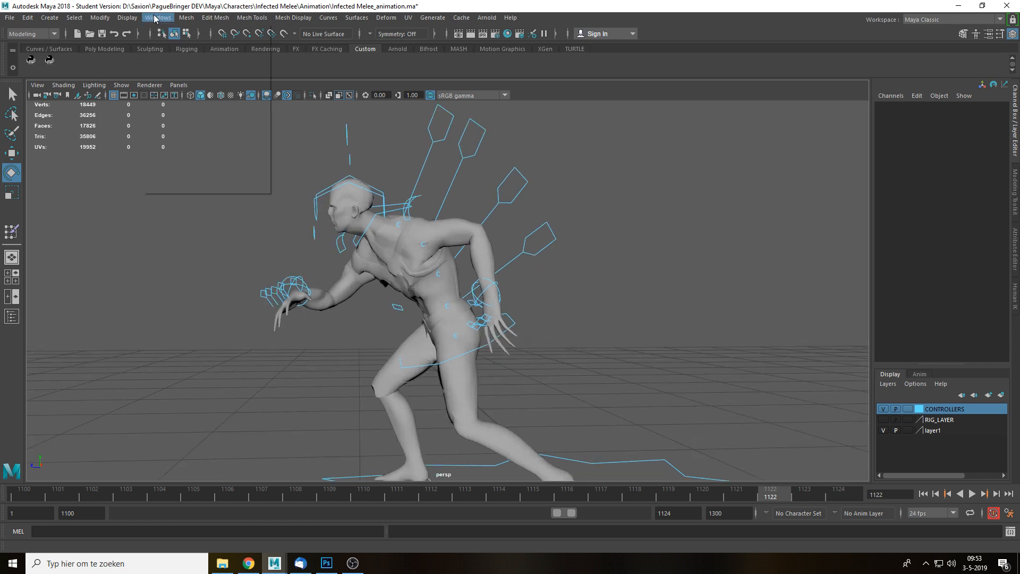
mouse_move(178, 78)
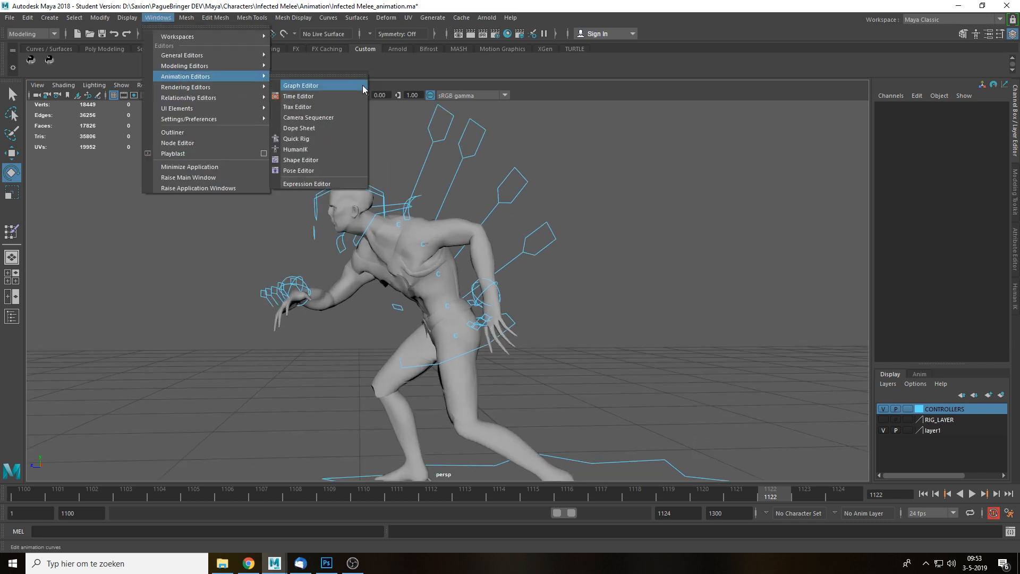
left_click(361, 86)
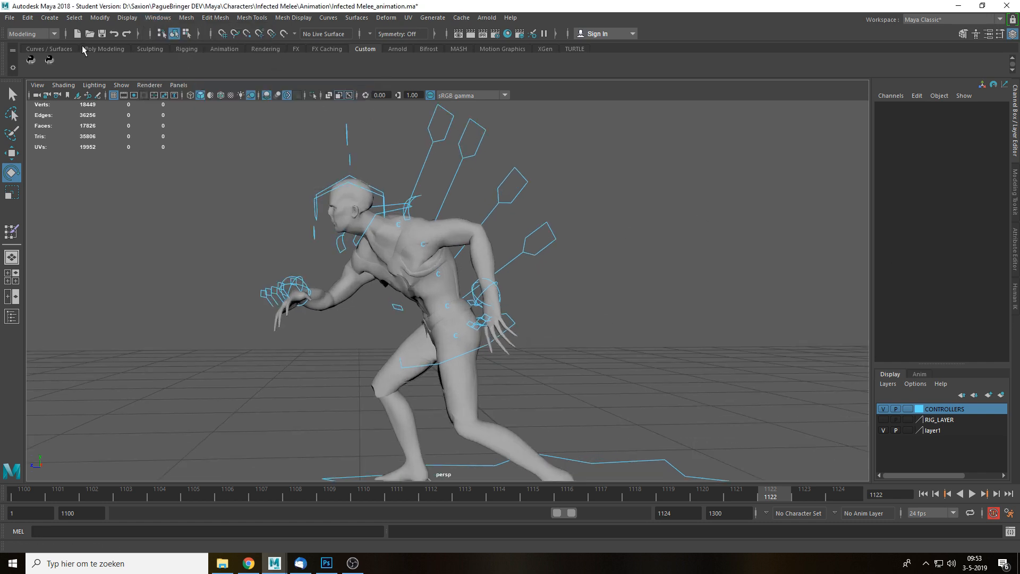
left_click_drag(595, 283, 565, 290, "alt")
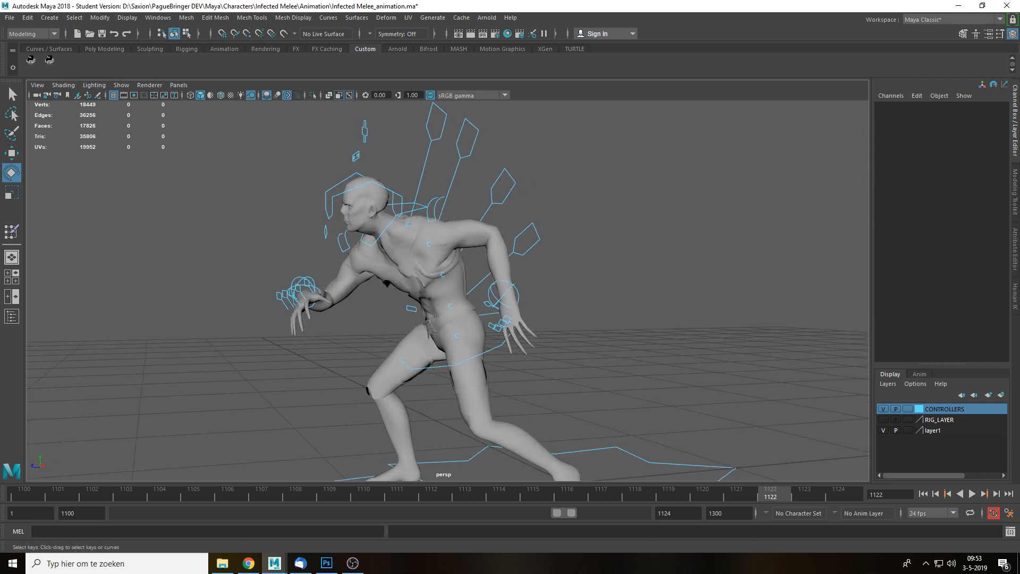
key("ctrl+z")
left_click_drag(0, 136, 595, 101)
left_click(755, 101)
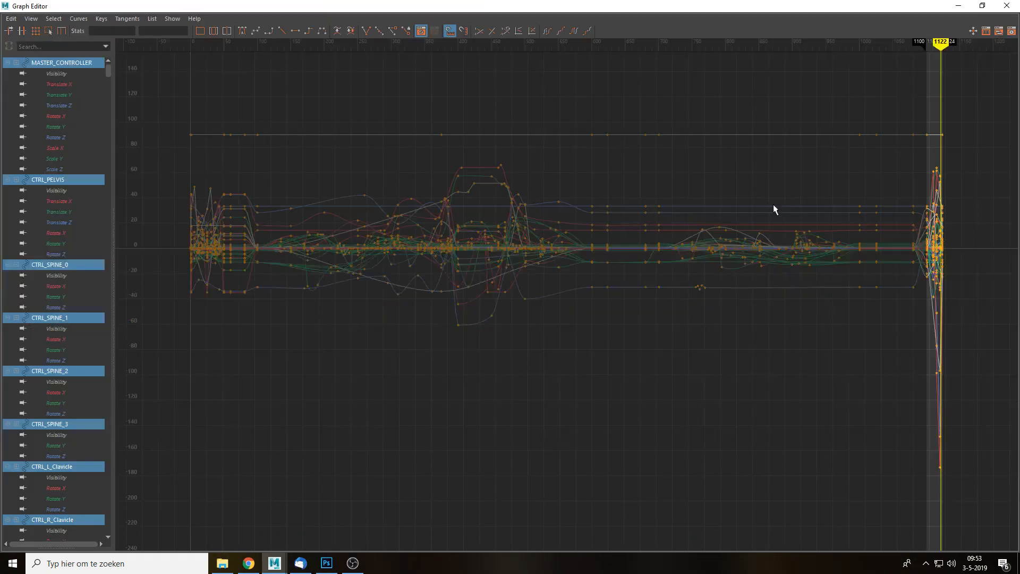
Frame the attack's animation curves between frames 1100 and 1124 and examine how its pose keys are spaced.
left_click(926, 144)
key("f")
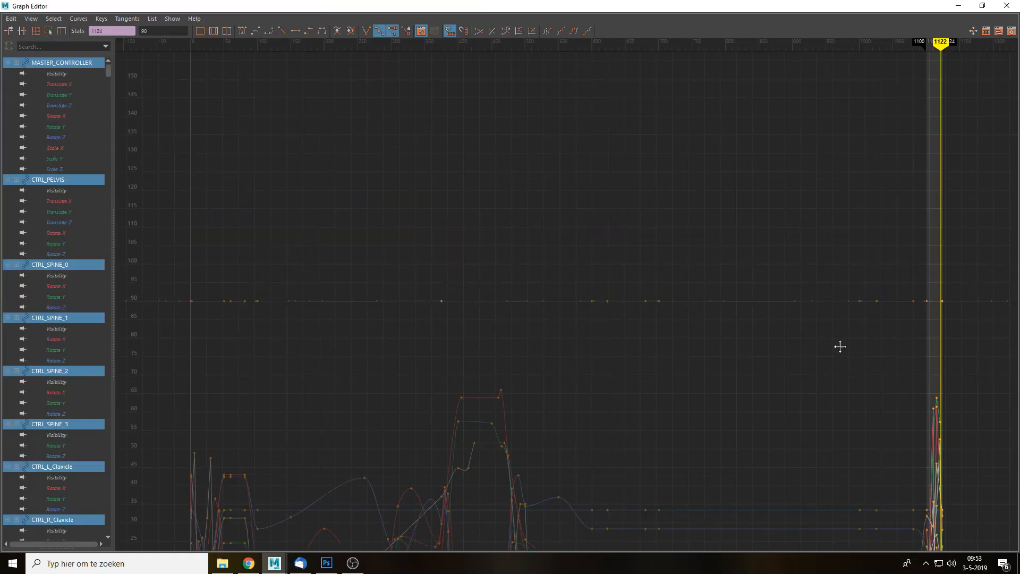
middle_click_drag(840, 347, 812, 326, "alt")
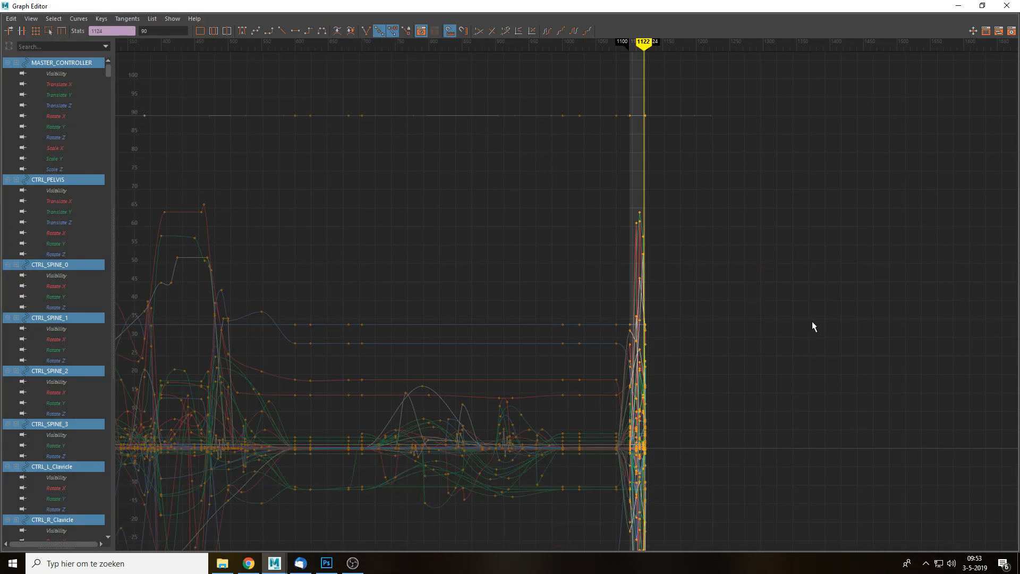
left_click(640, 351)
key("f")
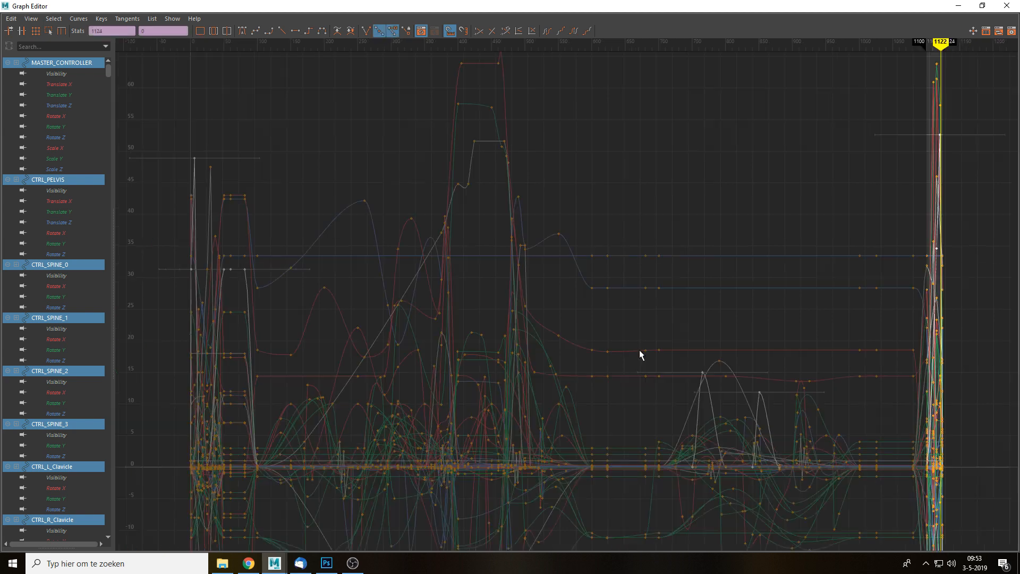
left_click(758, 193)
left_click(930, 178)
key("f")
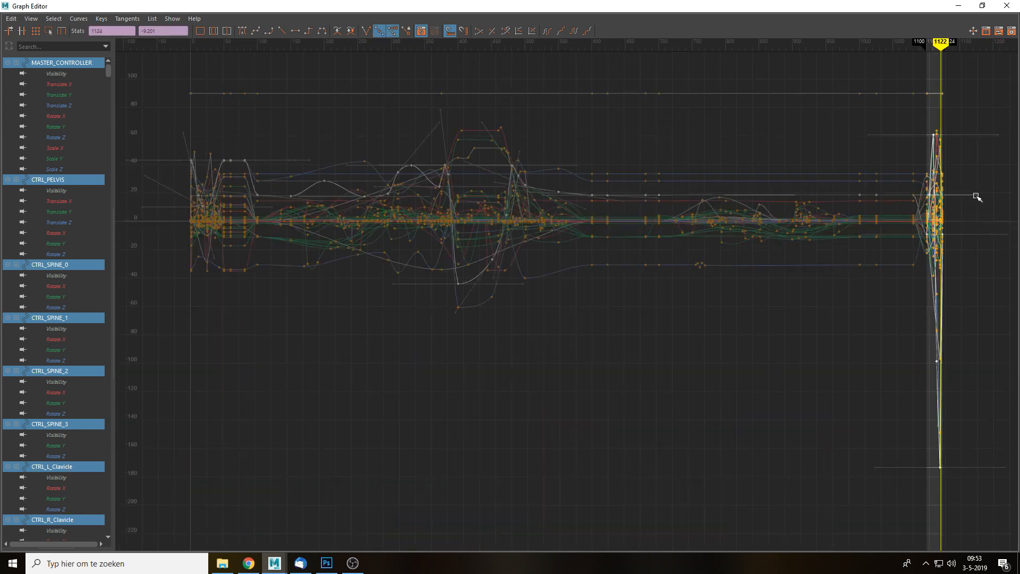
left_click(975, 194)
scroll(580, 289, "up", 5)
scroll(674, 270, "up", 4)
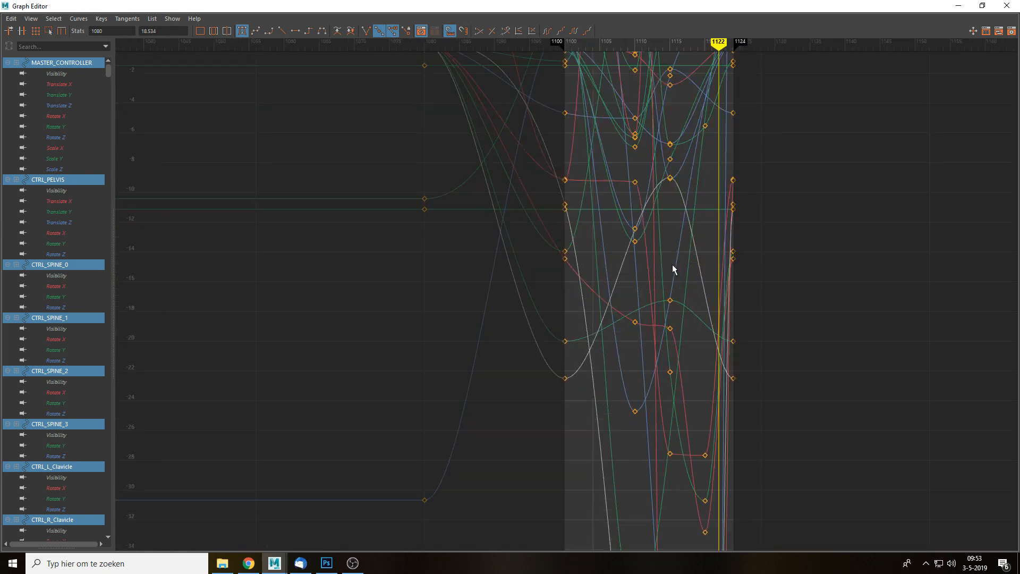
left_click(671, 179)
key("f")
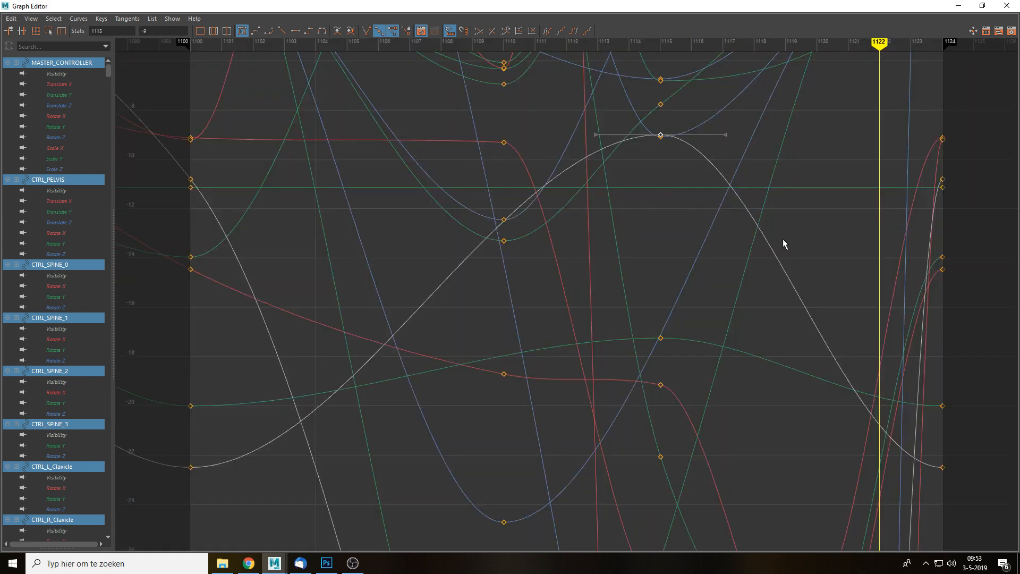
scroll(771, 239, "down", 2)
left_click(835, 226)
scroll(802, 225, "down", 1)
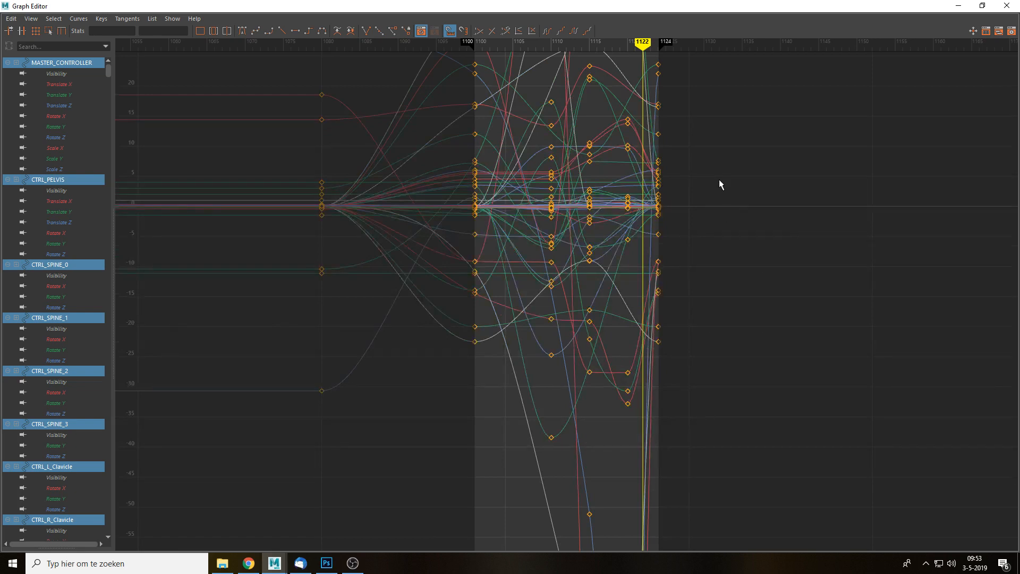
scroll(718, 184, "down", 2)
middle_click_drag(698, 185, 694, 312, "alt")
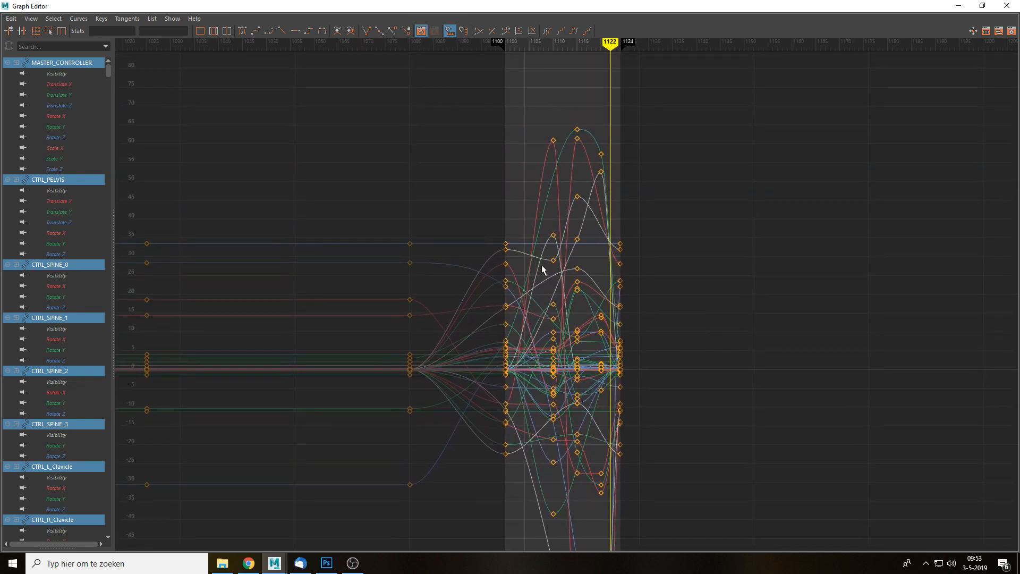
mouse_move(559, 47)
left_mouse_down()
mouse_move(547, 46)
mouse_move(603, 49)
left_mouse_up()
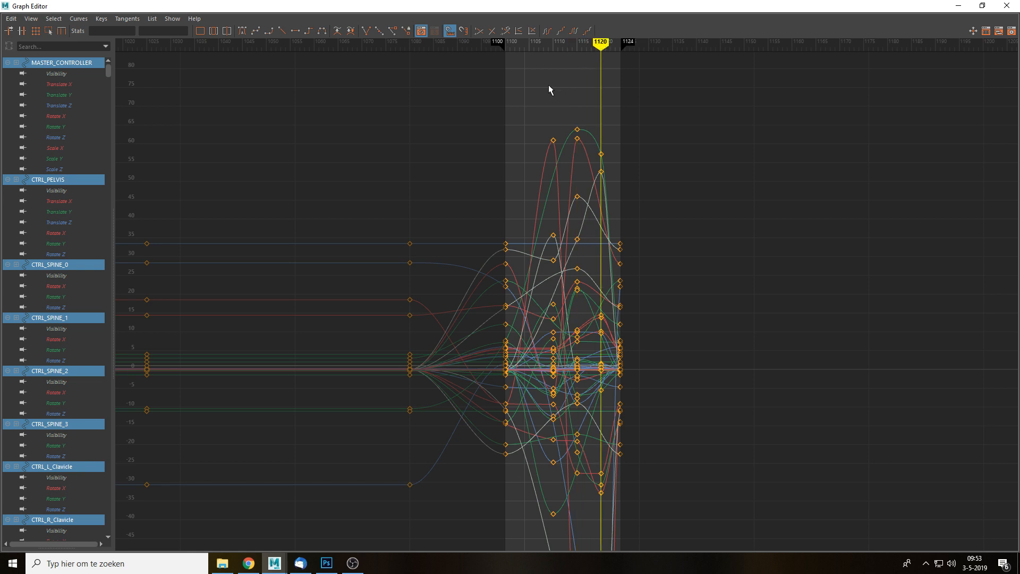
scroll(531, 154, "down", 6)
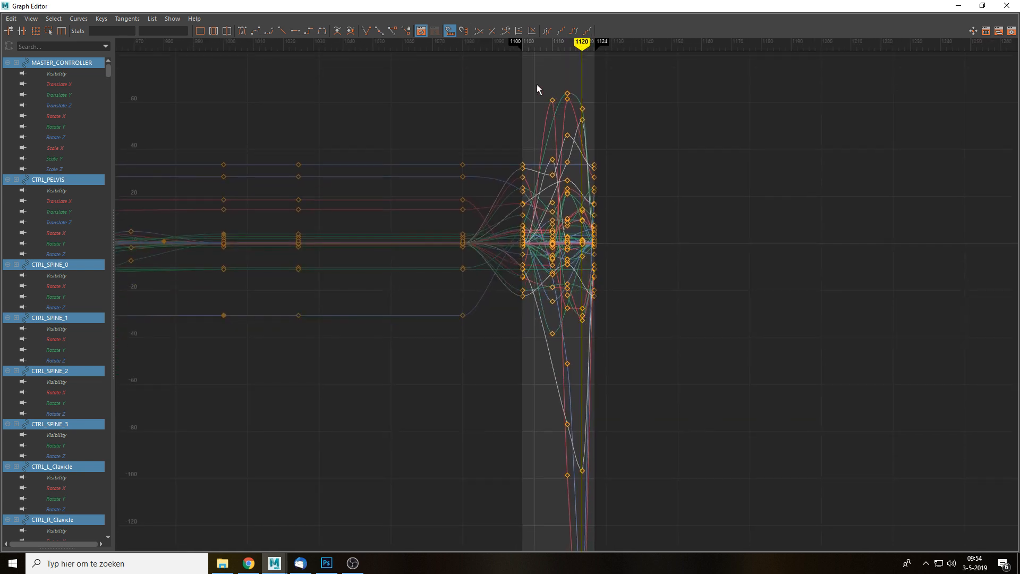
scroll(538, 196, "up", 6)
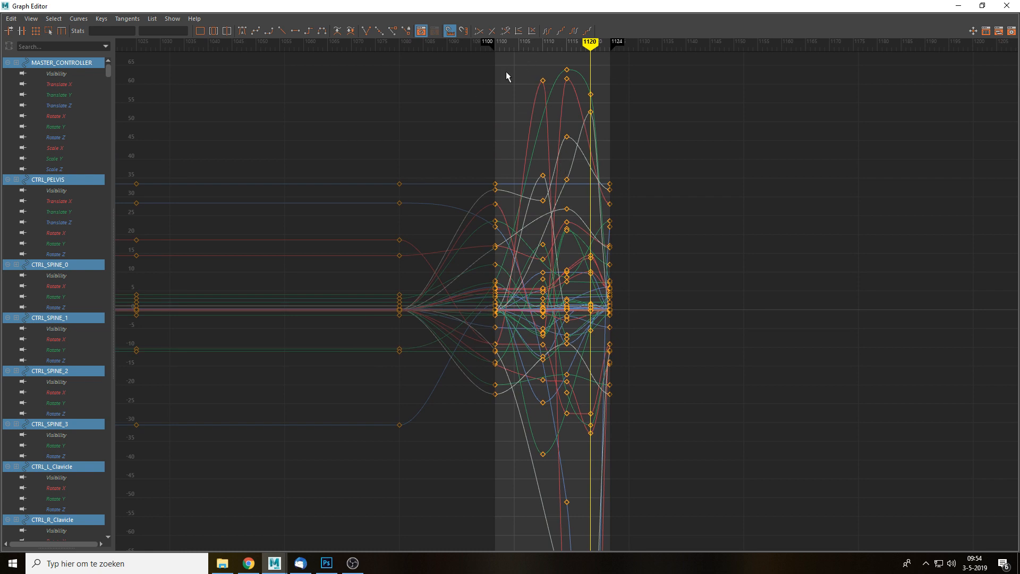
Select all the controls' keys at frame 1110 and move them earlier to frame 1107.
left_click_drag(519, 53, 548, 486)
left_click(542, 43)
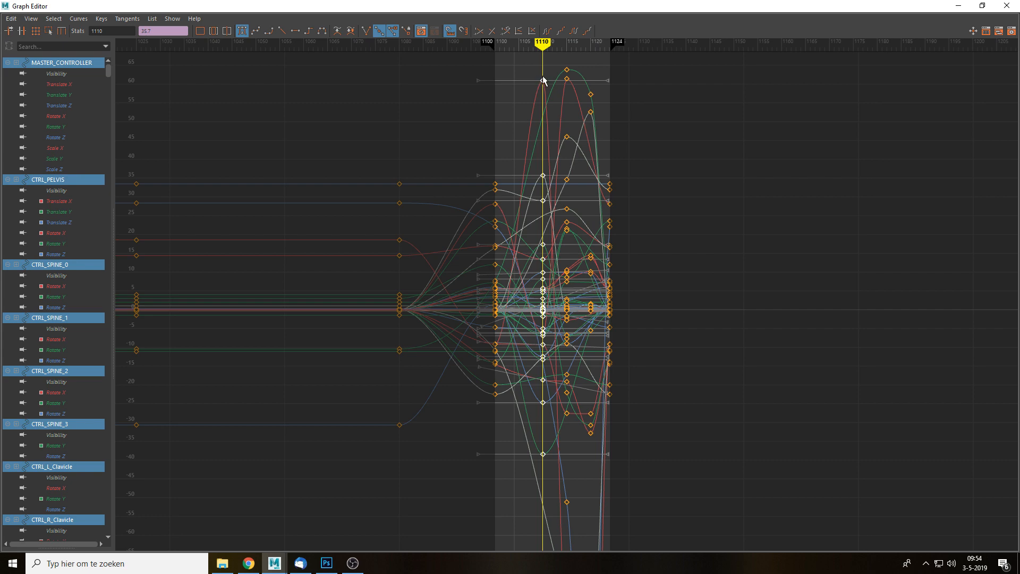
scroll(547, 78, "up", 5)
middle_click_drag(548, 78, 626, 279, "alt")
middle_click_drag(598, 173, 540, 297, "alt")
left_click_drag(538, 44, 544, 44)
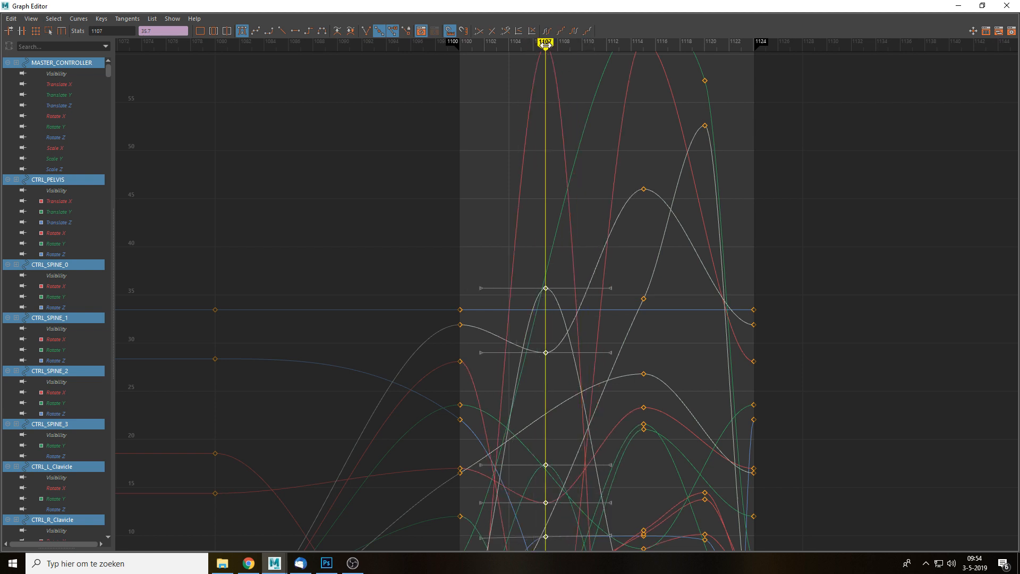
Select all the controls' keys at frame 1115, shift them earlier to frame 1112 and clear the key selection.
scroll(563, 130, "down", 5)
scroll(579, 154, "down", 8)
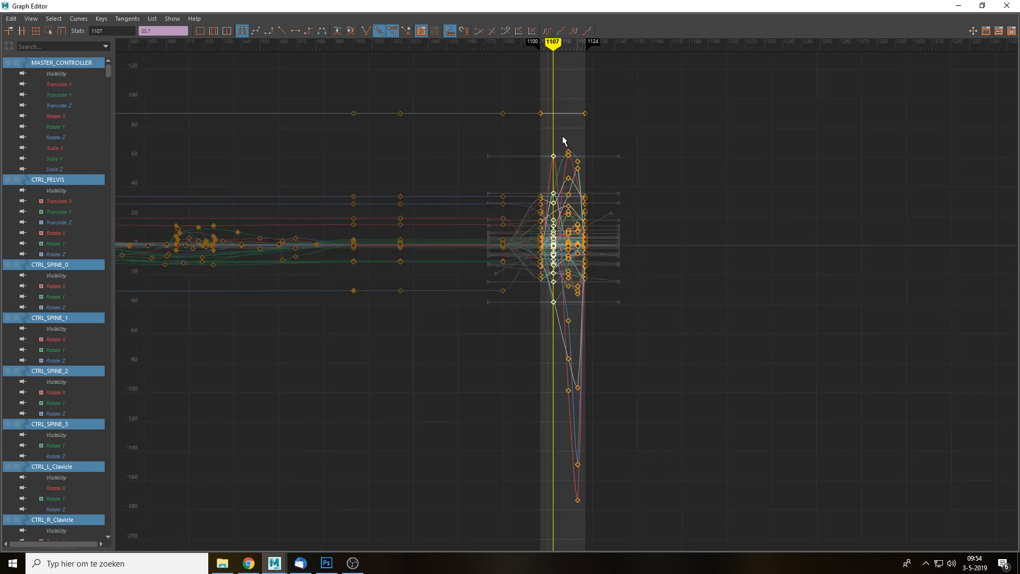
mouse_move(561, 478)
left_mouse_down()
mouse_move(568, 502)
mouse_move(573, 488)
left_mouse_up()
scroll(596, 282, "up", 10)
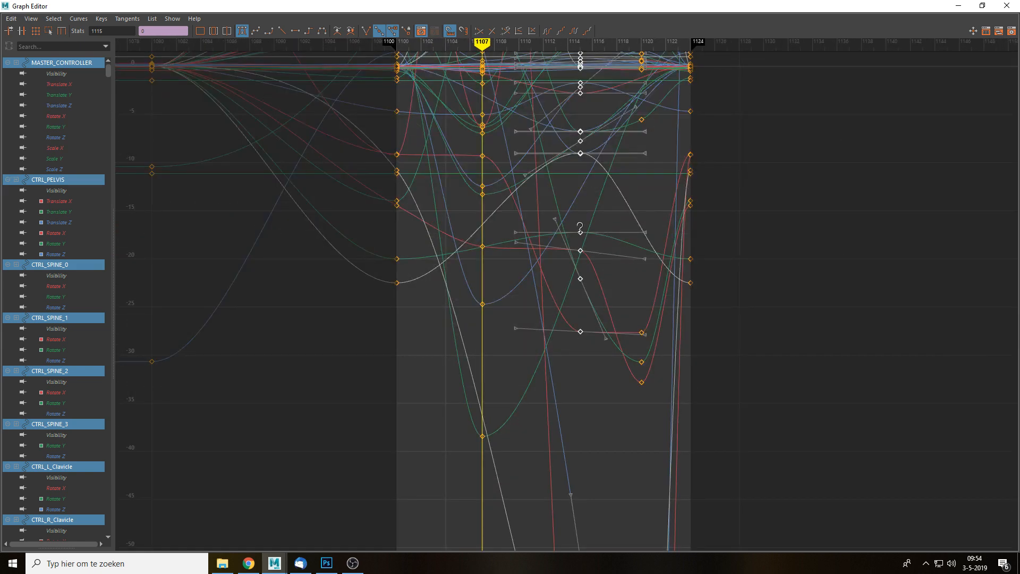
middle_click_drag(580, 228, 546, 239, "shift")
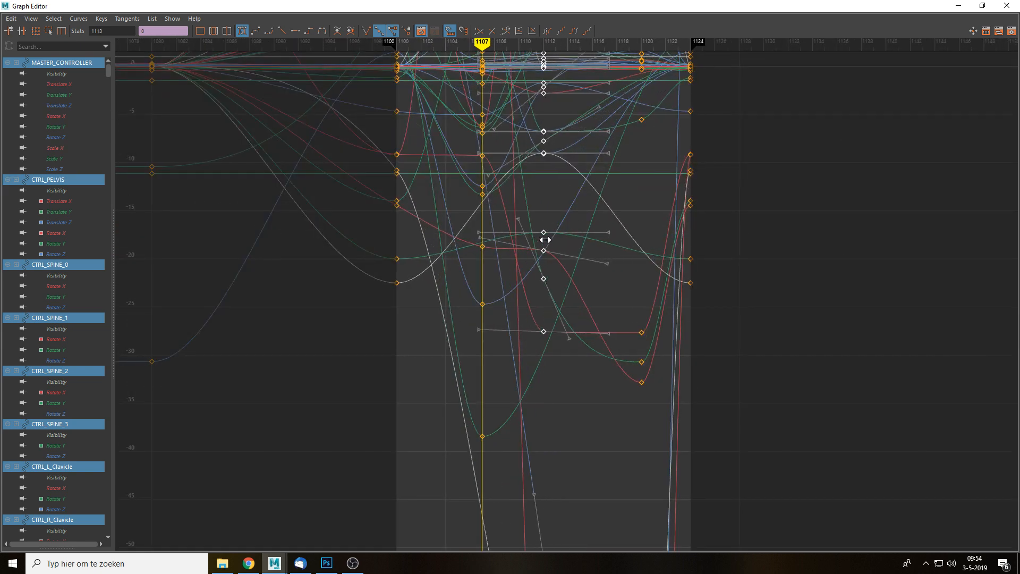
scroll(546, 242, "down", 10)
left_click(599, 237)
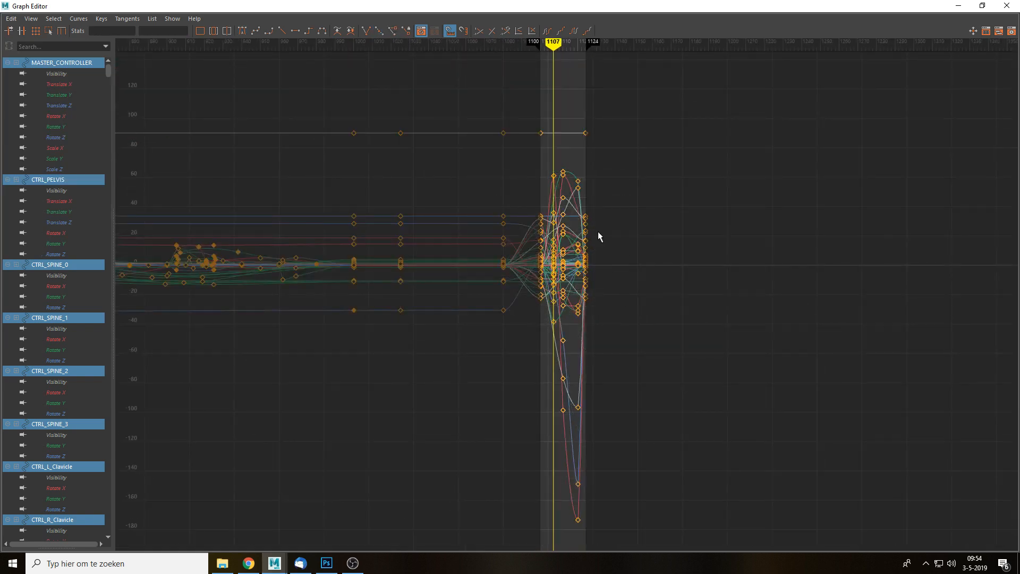
left_click_drag(579, 493, 579, 529)
scroll(616, 213, "up", 10)
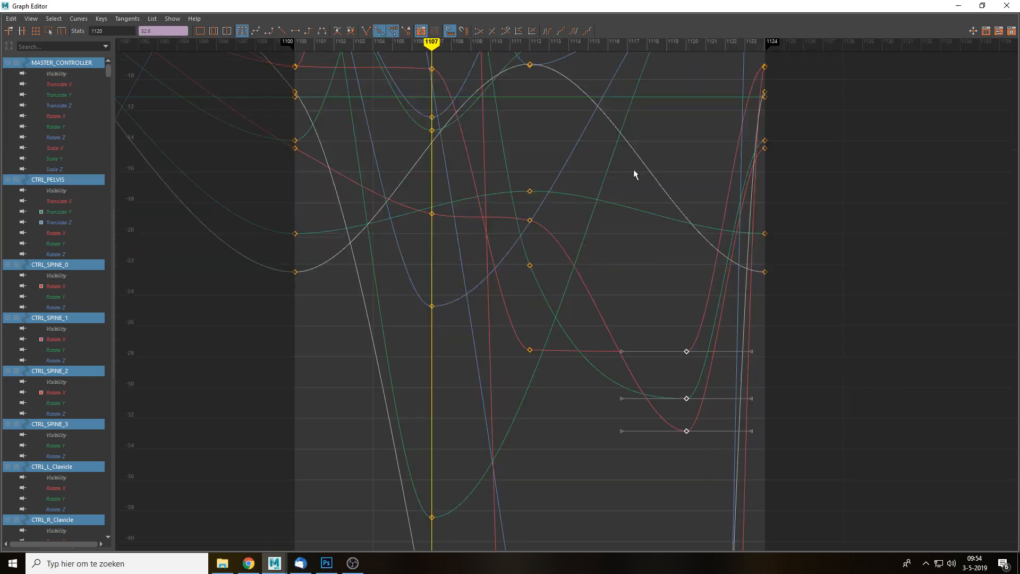
middle_click_drag(634, 169, 607, 526, "alt")
middle_click_drag(621, 69, 672, 563, "alt")
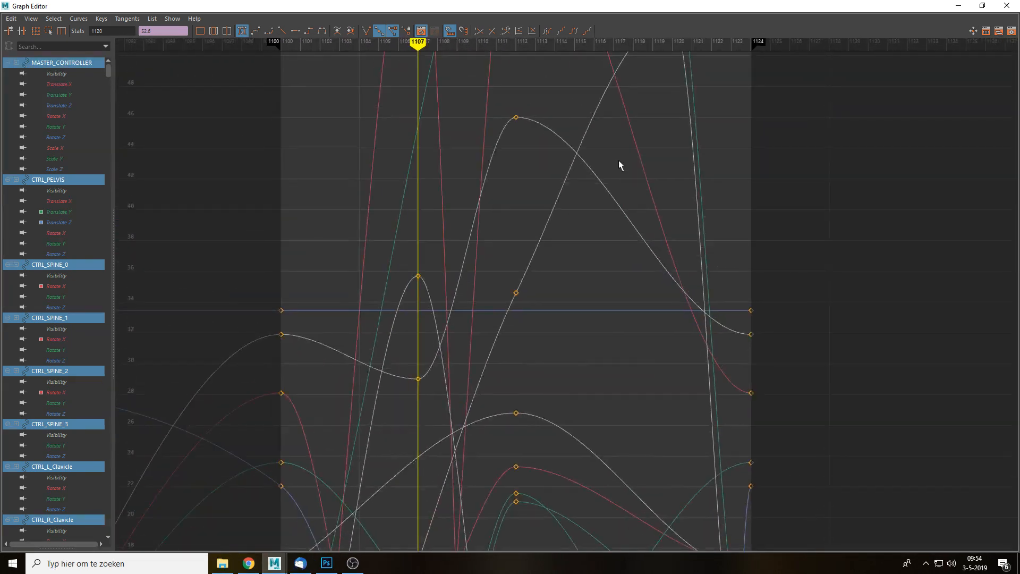
middle_click_drag(621, 160, 565, 376, "alt")
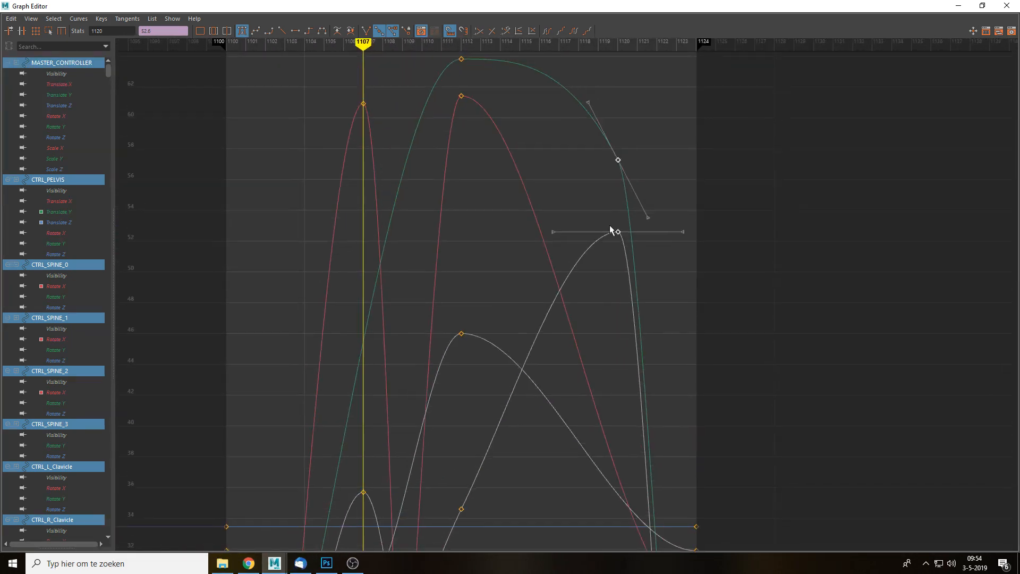
left_click(618, 163)
scroll(611, 209, "down", 15)
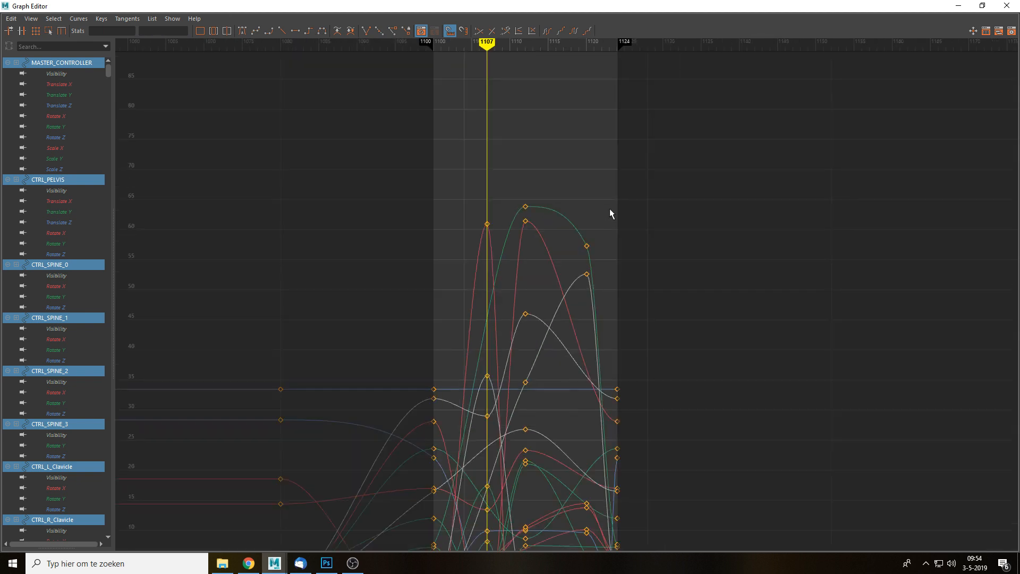
scroll(603, 302, "up", 6)
middle_click_drag(619, 298, 616, 146, "alt")
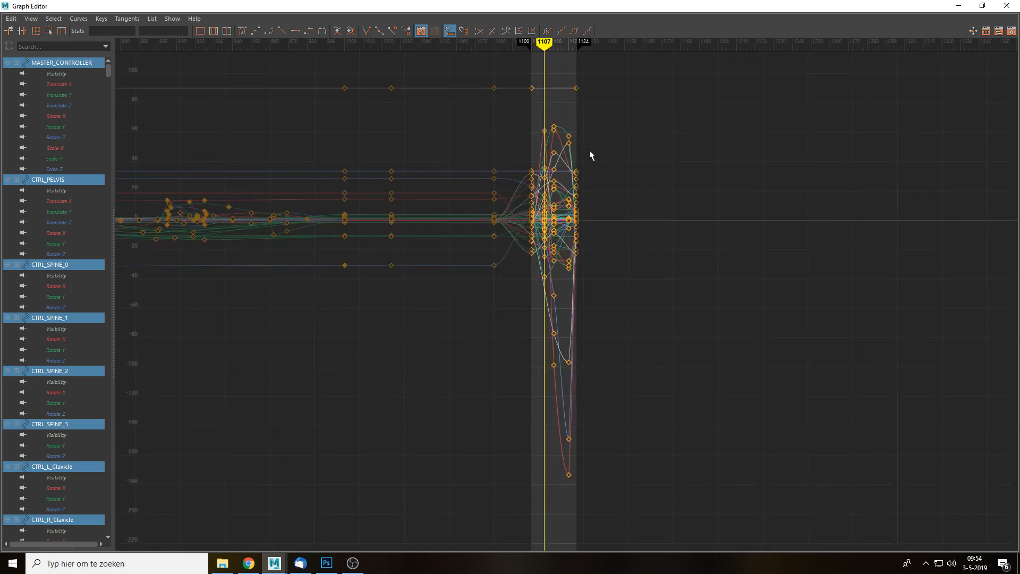
Select all the controls' keys at frame 1120 and move them earlier to frame 1117.
left_click_drag(566, 122, 571, 486)
scroll(579, 117, "up", 12)
middle_click_drag(580, 173, 585, 446, "alt")
scroll(605, 124, "down", 12)
middle_click_drag(596, 149, 602, 250, "alt")
scroll(599, 239, "up", 10)
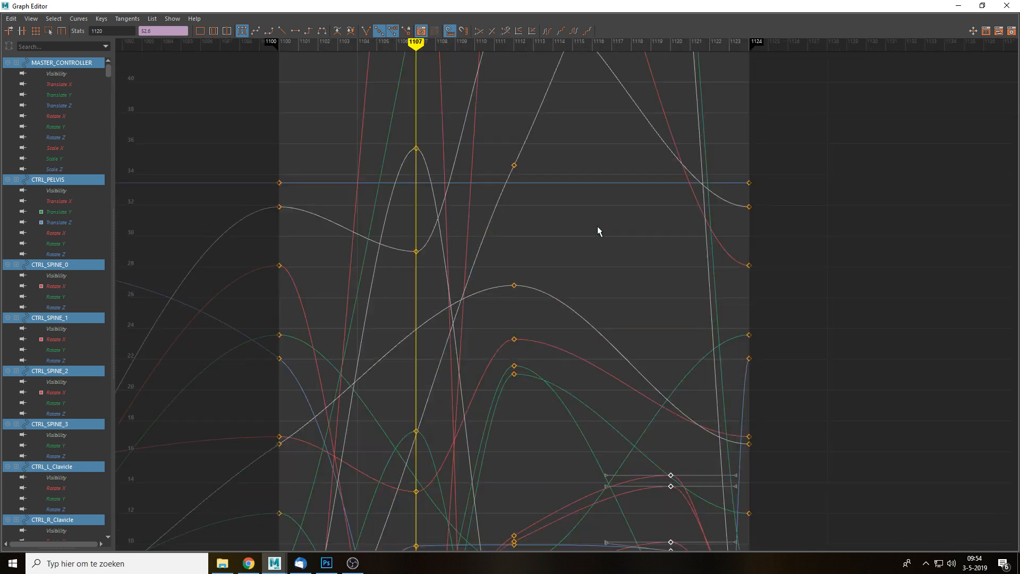
scroll(622, 170, "down", 2)
middle_click_drag(639, 53, 655, 196, "alt")
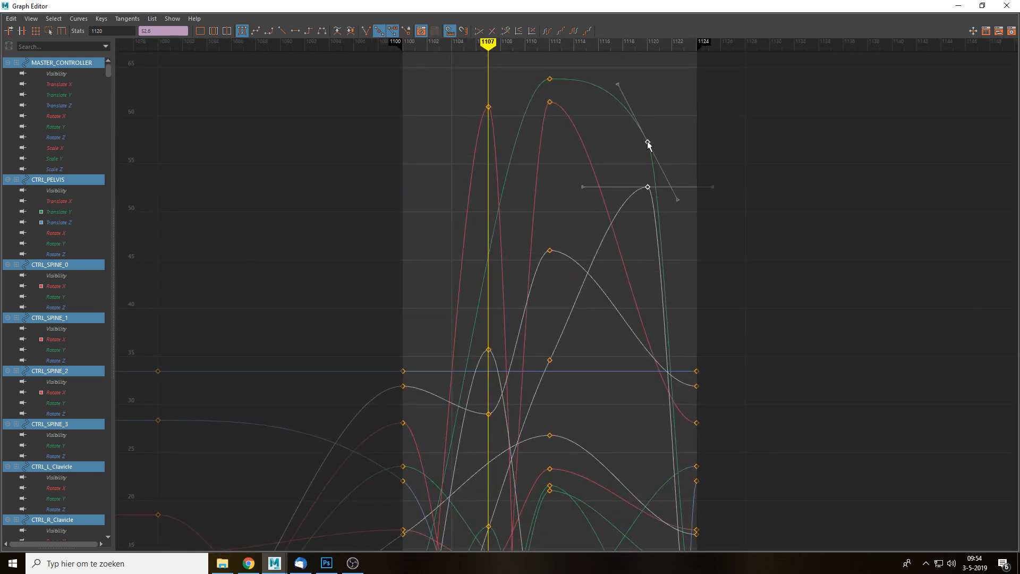
middle_click_drag(647, 138, 612, 148, "shift")
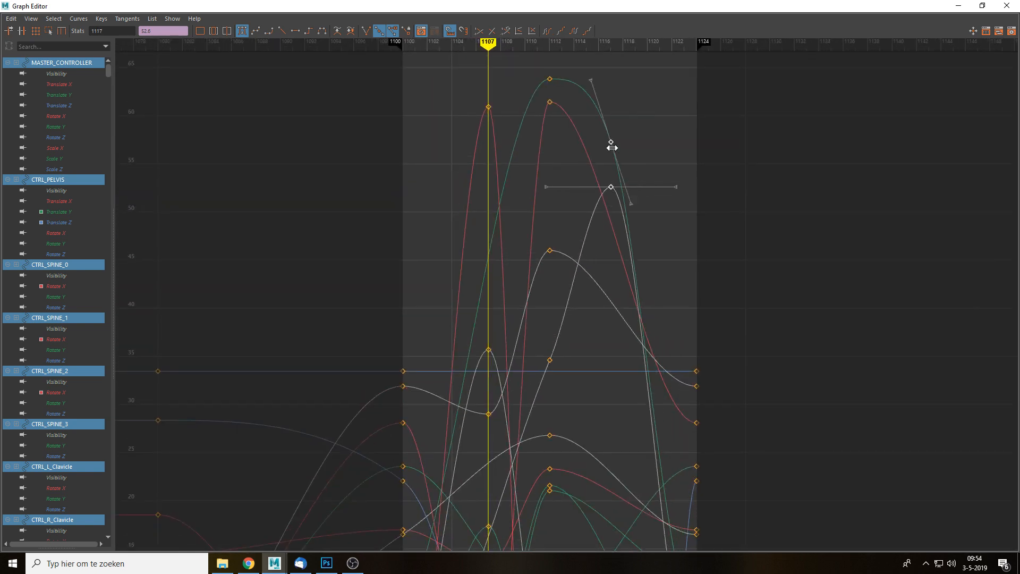
Minimize the Graph Editor, play back the retimed attack in the viewport and clear the control selection.
left_click(959, 6)
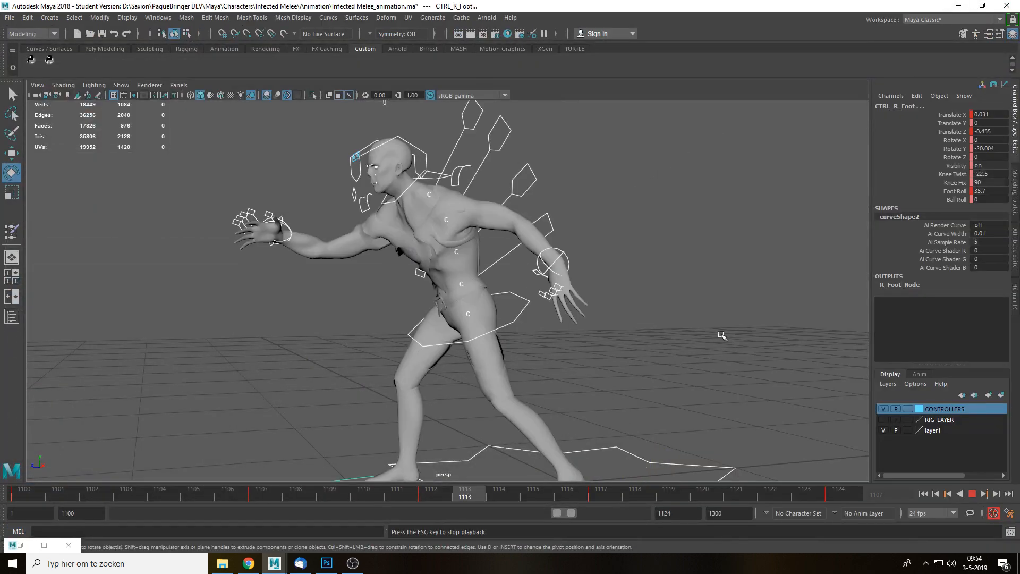
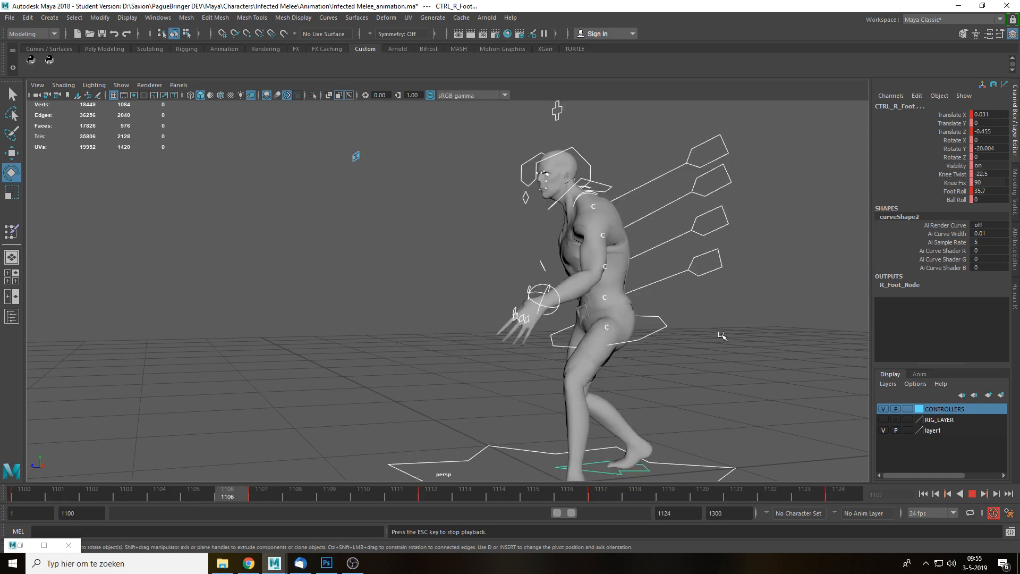
key("Escape")
left_click(721, 336)
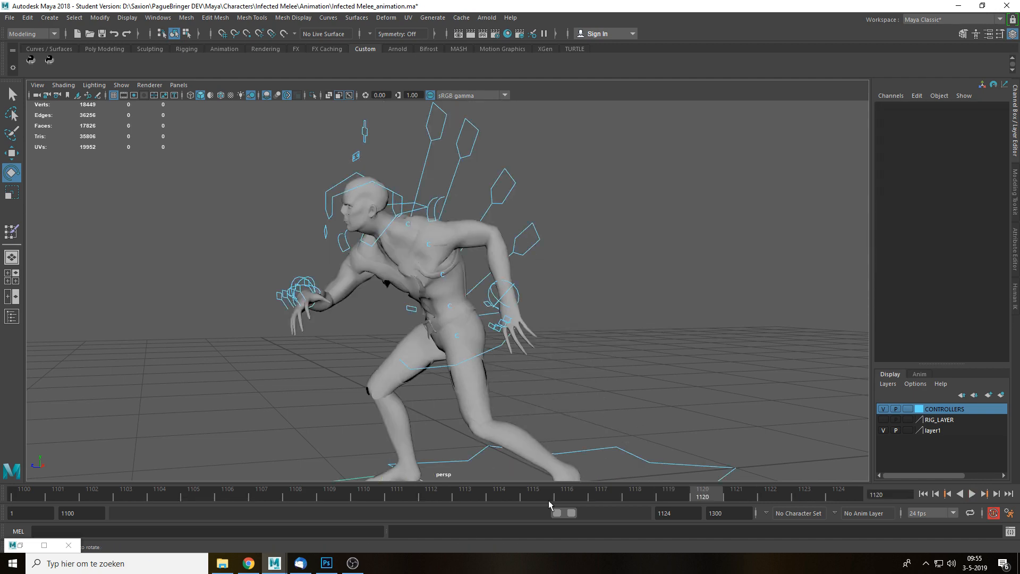
View the character from its other side, return to frame 1100 and save the scene.
left_click_drag(550, 367, 637, 300, "alt")
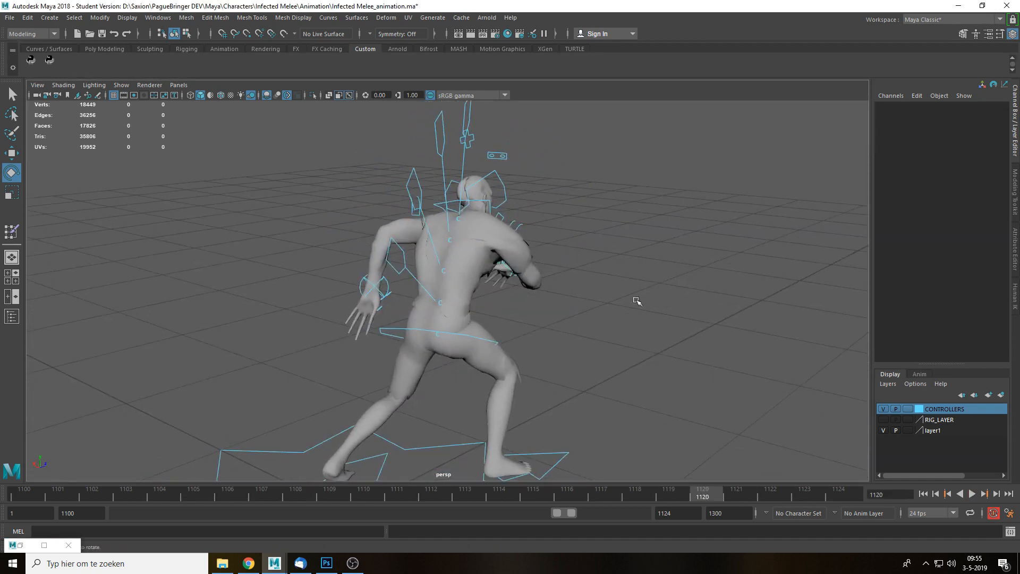
left_click_drag(689, 366, 551, 359, "alt")
left_click_drag(511, 497, 27, 494)
key("ctrl+s")
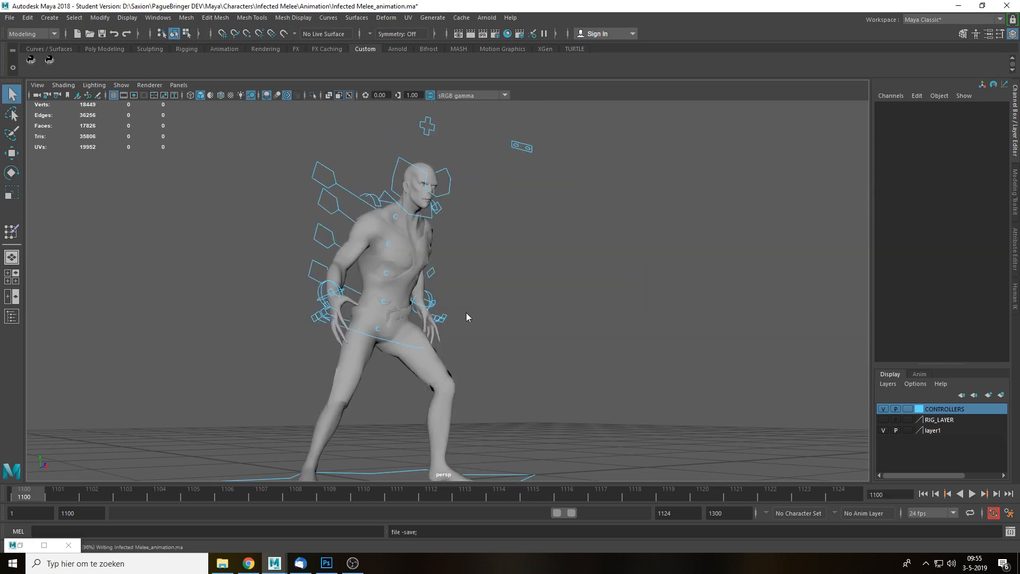
Play back the attack from the new viewing angle and stop at the pose on frame 1117.
key("e")
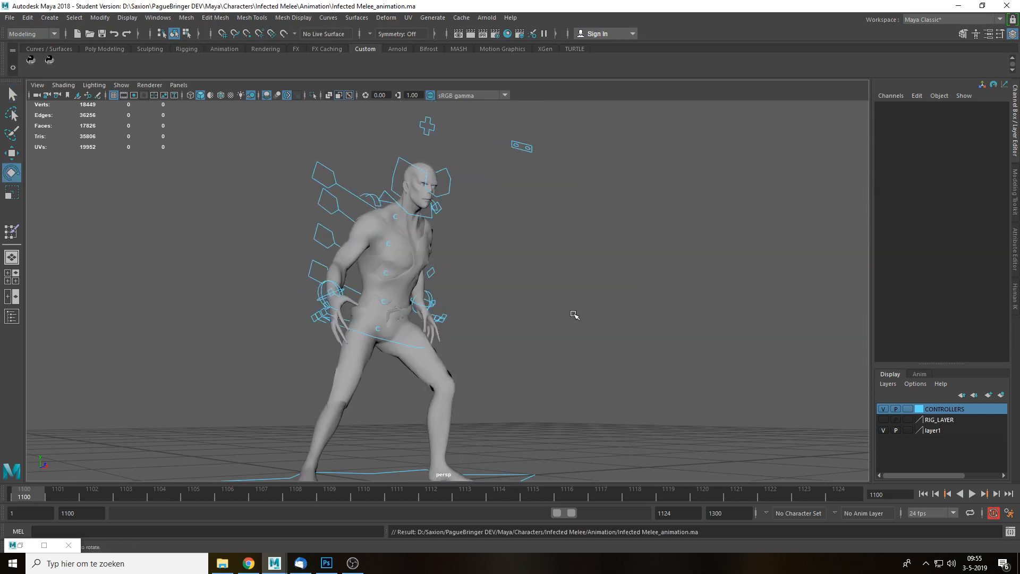
key("alt+v")
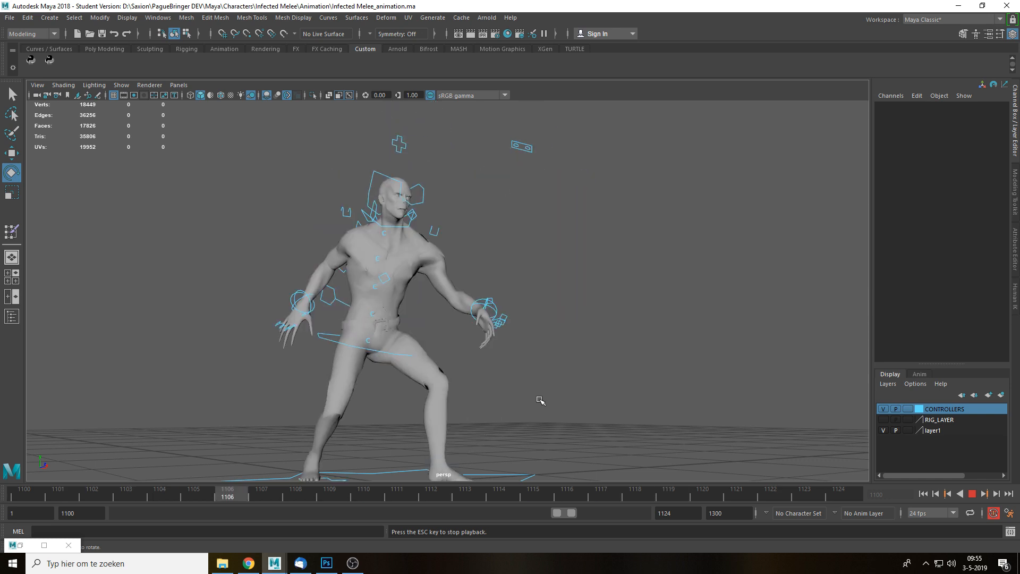
key("Escape")
left_click(643, 499)
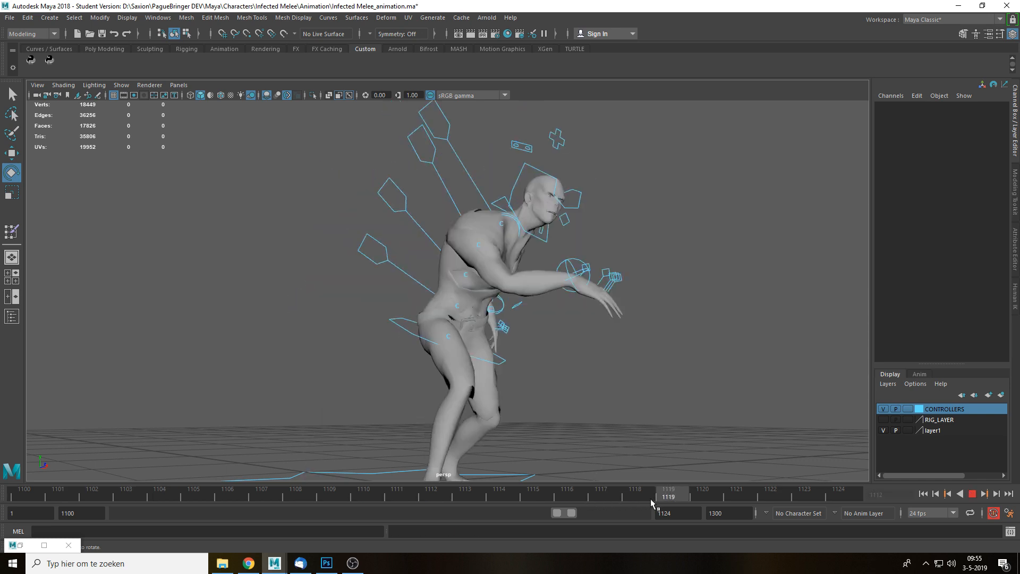
left_click(598, 500)
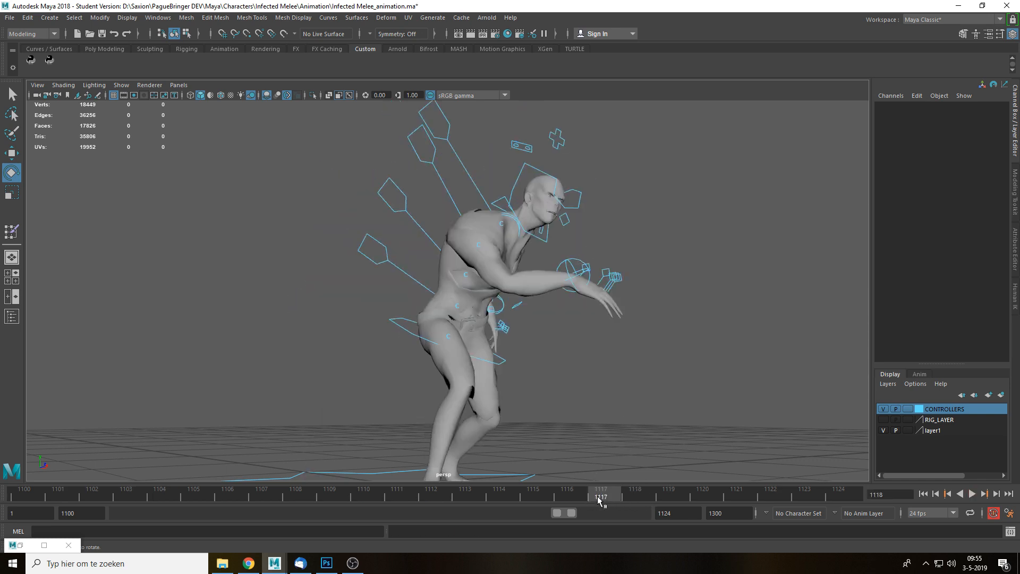
Select the right wrist control and compare its key poses at frames 1112 and 1117.
left_click(579, 259)
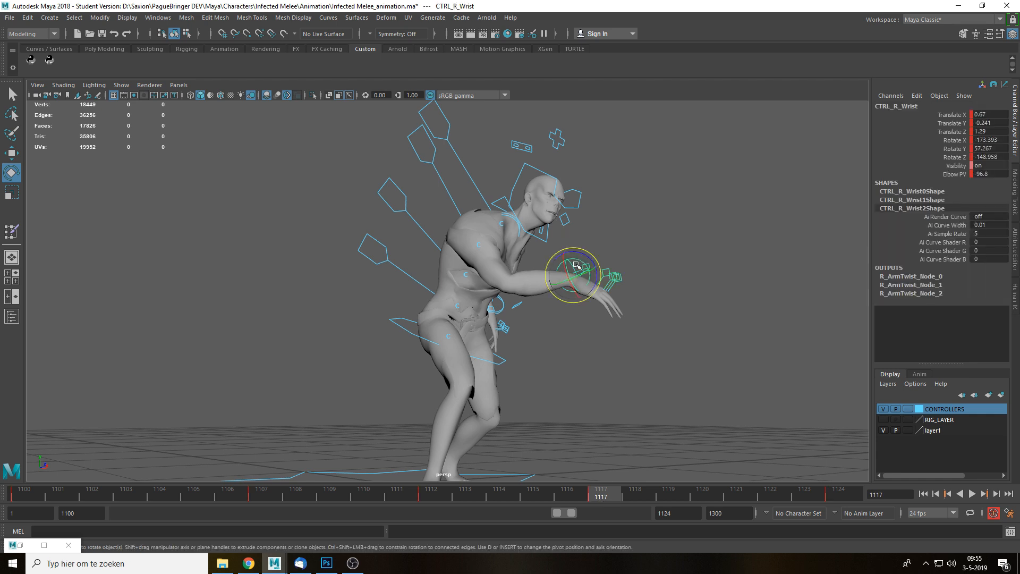
key("comma")
key("period")
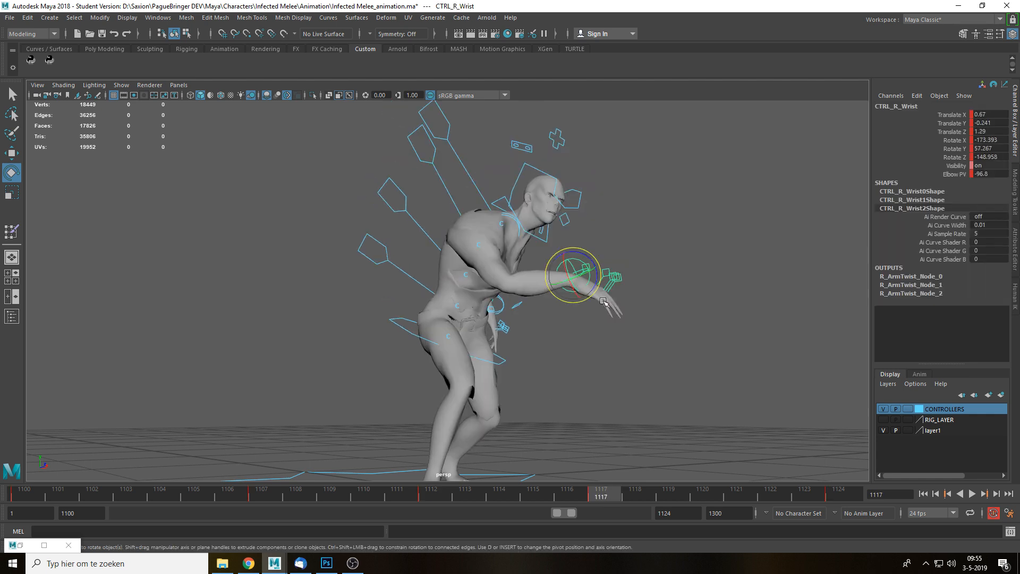
key("comma")
key("period")
key("comma")
key("period")
key("comma")
key("period")
key("comma")
key("period")
key("comma")
key("period")
key("period")
Try lowering and pulling back the right wrist control at frame 1117, check the playback and undo the moves.
left_click_drag(629, 326, 646, 321, "alt")
key("w")
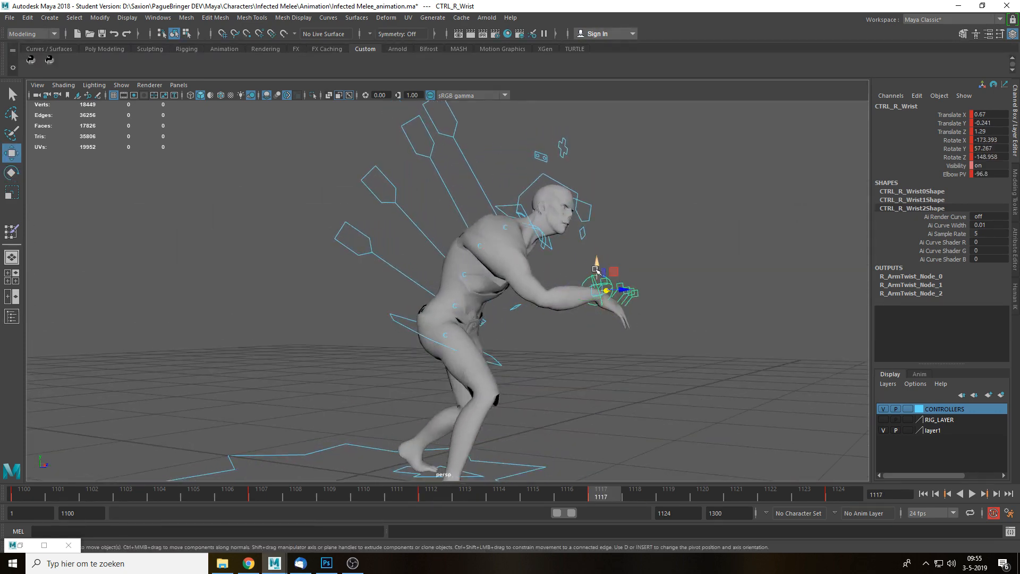
left_click_drag(602, 285, 608, 330)
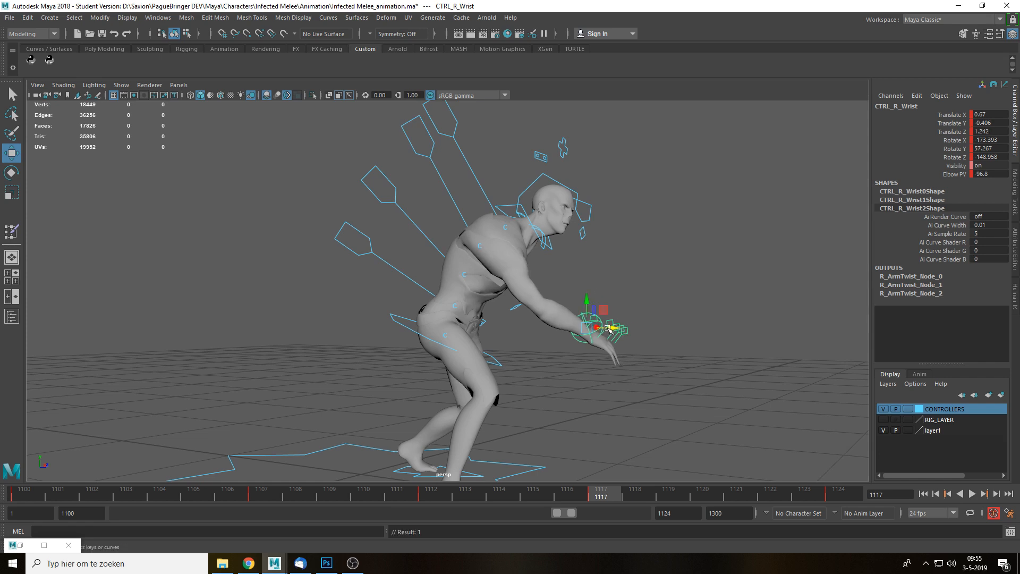
key("alt+v")
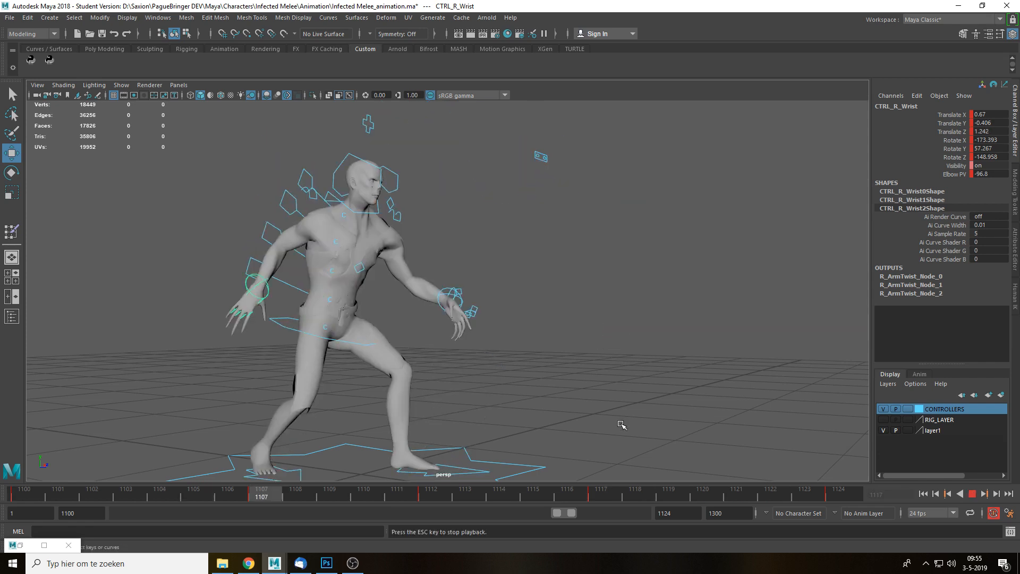
key("alt+v")
left_click_drag(615, 366, 610, 363, "alt")
key("ctrl+z")
key("ctrl+z")
key("ctrl+z")
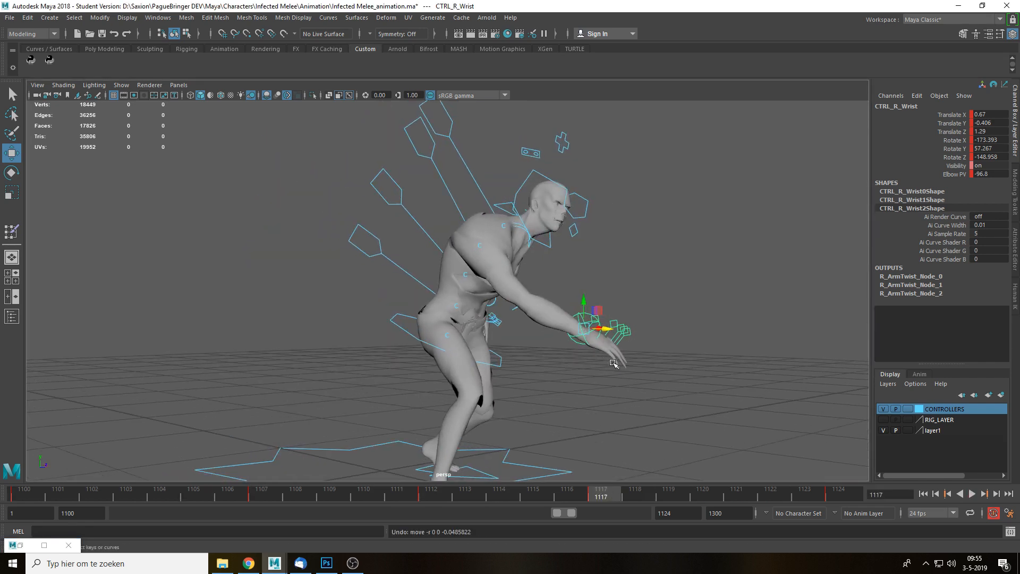
Raise the right wrist control at frame 1117 to about -0.089 in Translate Y and check the swing in playback.
left_click_drag(584, 267, 584, 229)
key("comma")
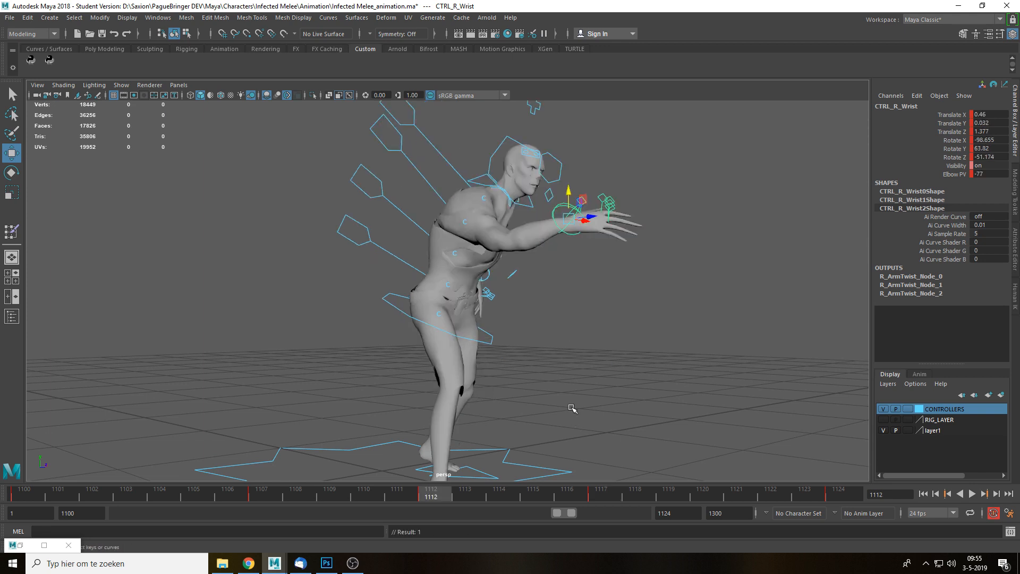
key("period")
key("comma")
key("alt+v")
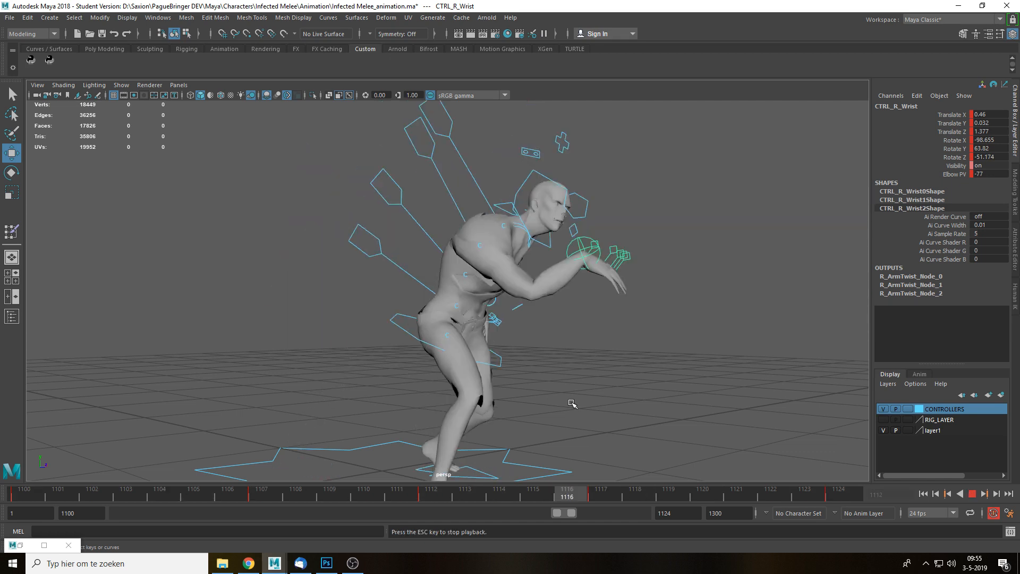
key("alt+v")
Rotate the right wrist at frame 1117 to about X -151, Y 41.5, Z -95.7 and play back the attack.
left_click(604, 498)
left_click_drag(615, 355, 496, 267, "alt")
key("e")
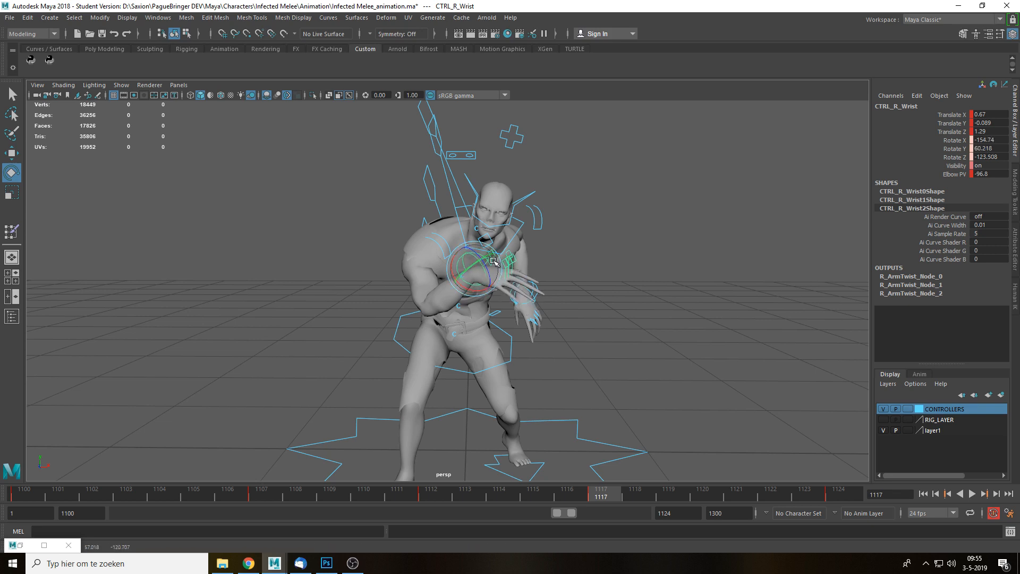
key("alt+v")
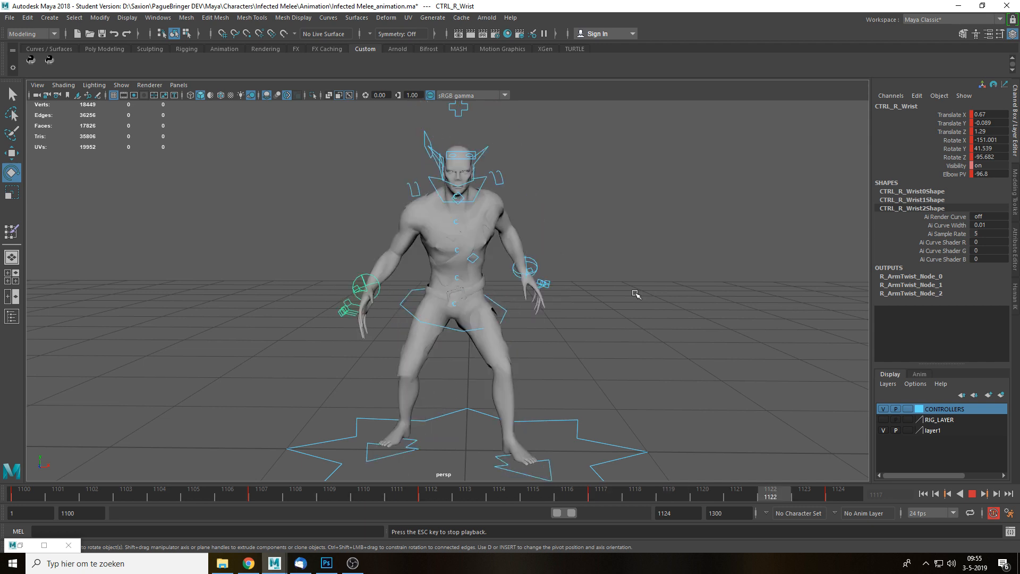
key("Escape")
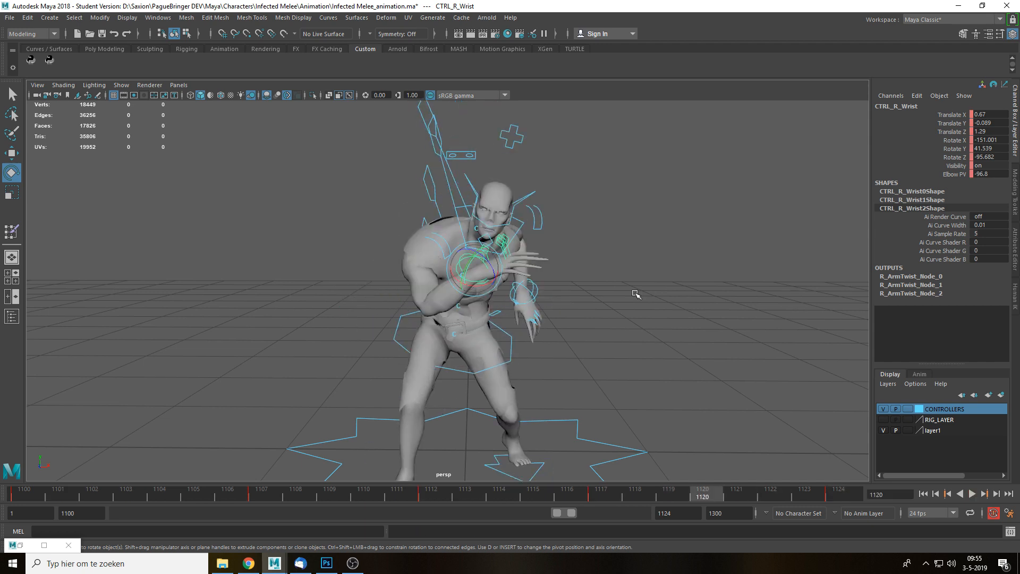
Compare the right arm's rotated pose at frame 1117 with the key pose at frame 1112 from the front.
mouse_move(603, 494)
left_mouse_down()
mouse_move(447, 496)
mouse_move(626, 498)
mouse_move(584, 510)
mouse_move(624, 498)
mouse_move(545, 504)
mouse_move(613, 498)
left_mouse_up()
key("comma")
key("period")
key("comma")
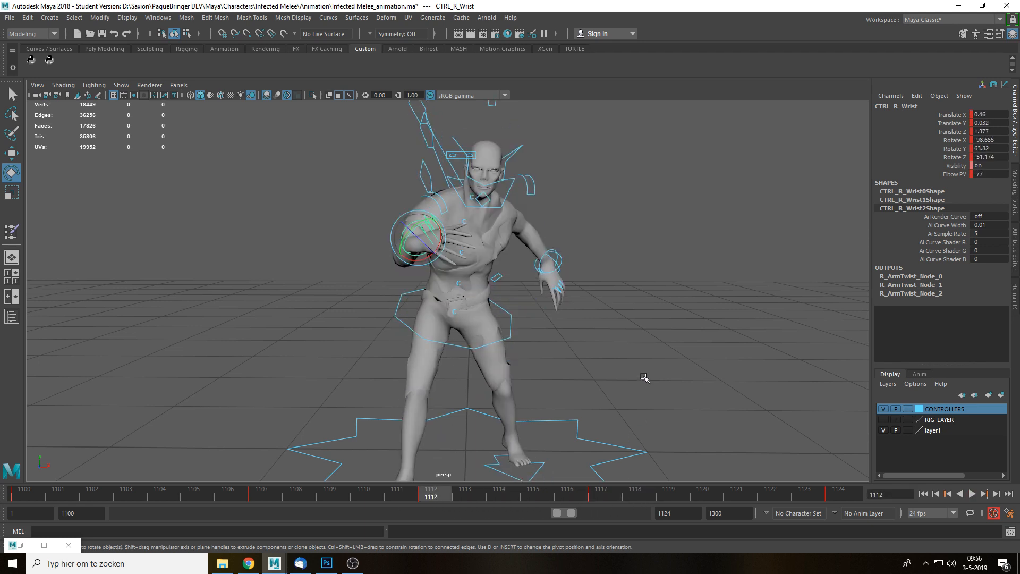
key("period")
key("period")
key("comma")
key("comma")
key("period")
key("comma")
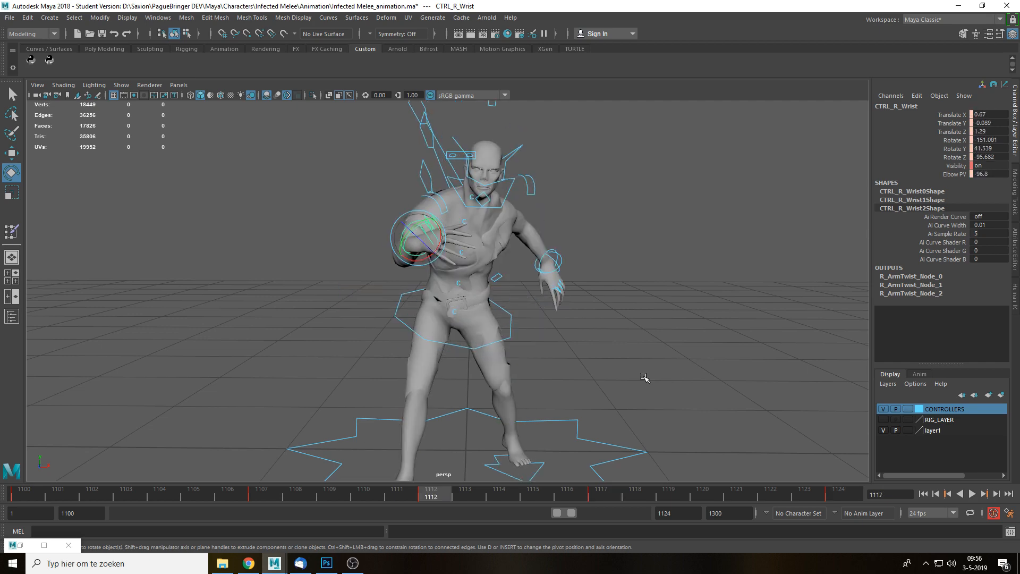
key("period")
At frame 1117, move the right wrist to about Translate X 0.726, Y -0.075 and set its Elbow PV to -100, checking the playback.
key("w")
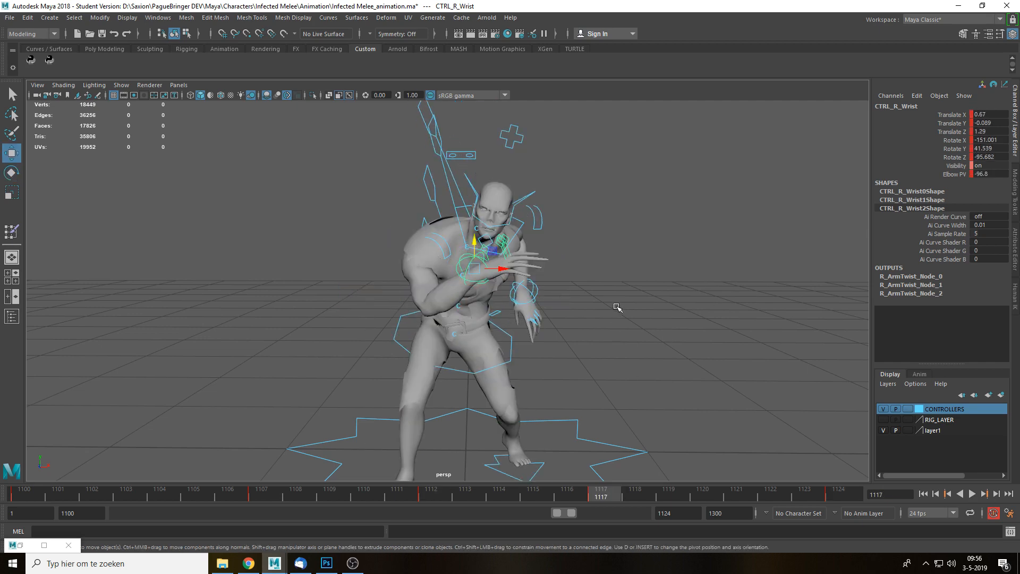
left_click_drag(691, 304, 522, 264, "alt")
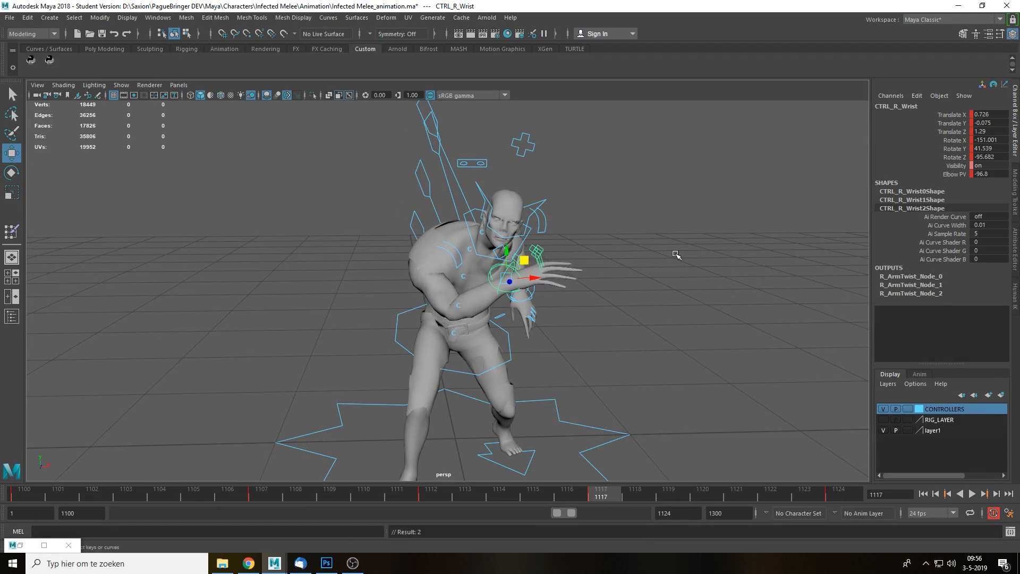
left_click(961, 173)
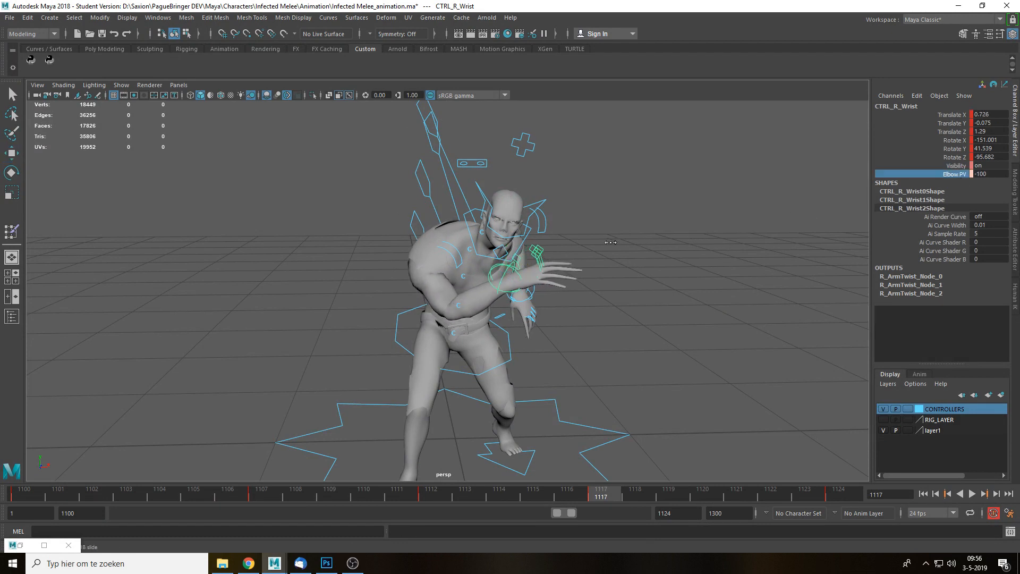
key("alt+v")
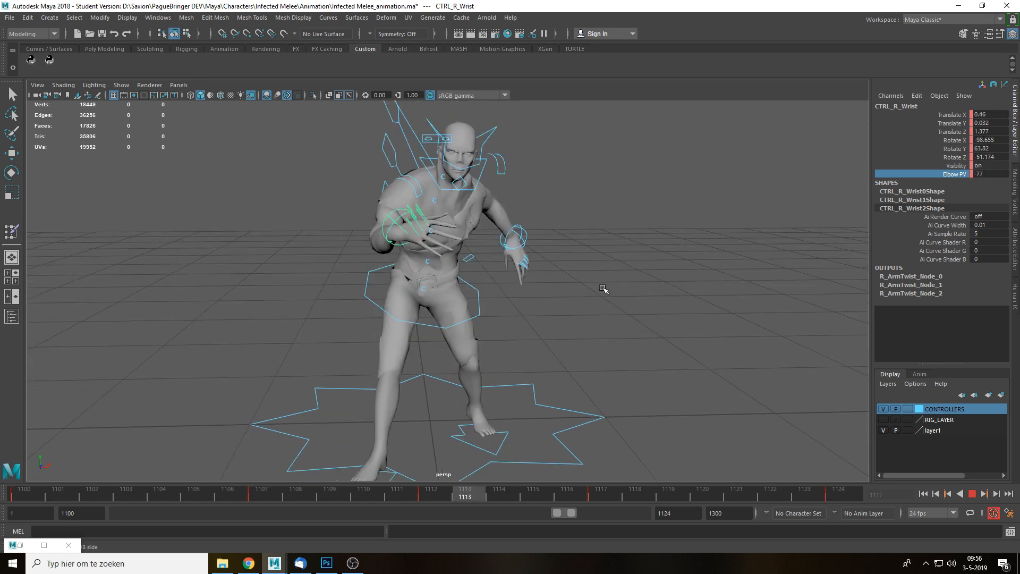
key("Escape")
key("w")
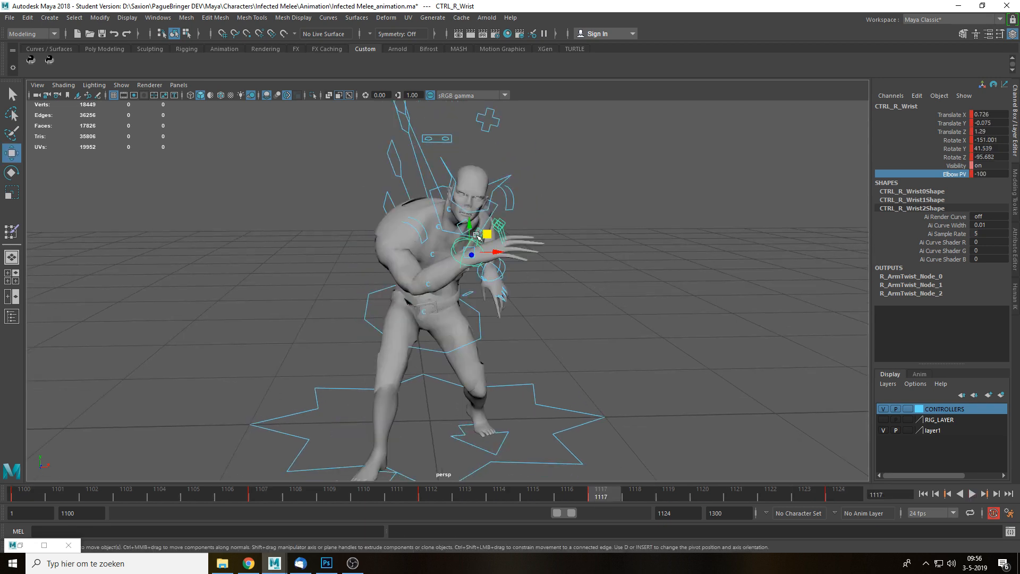
Lower the right wrist control at frame 1117 to about -0.142 in Translate Y, comparing it with the pose at frame 1112 and in playback.
left_click_drag(477, 232, 469, 239)
key("alt+v")
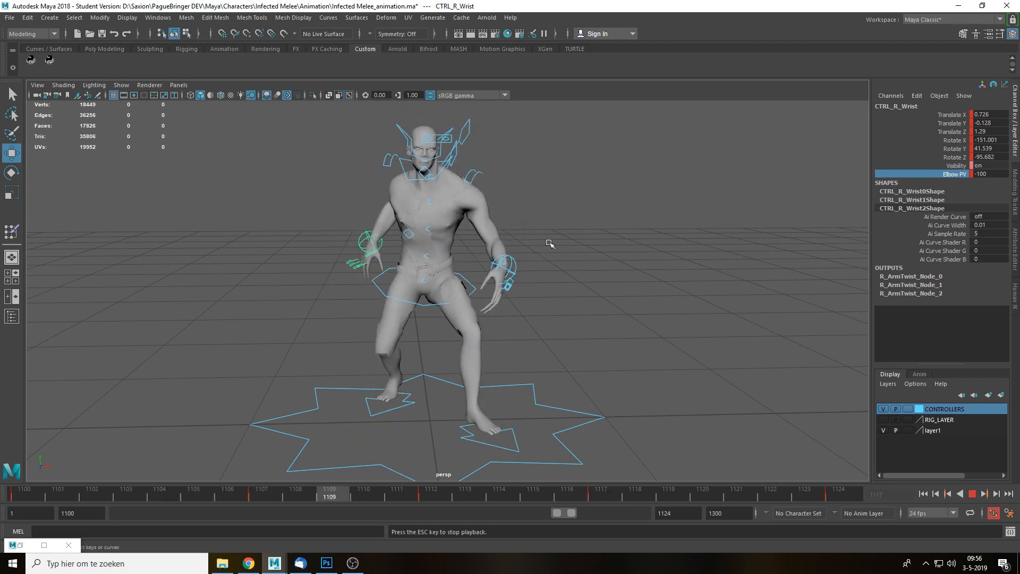
key("Escape")
left_click(596, 497)
key("comma")
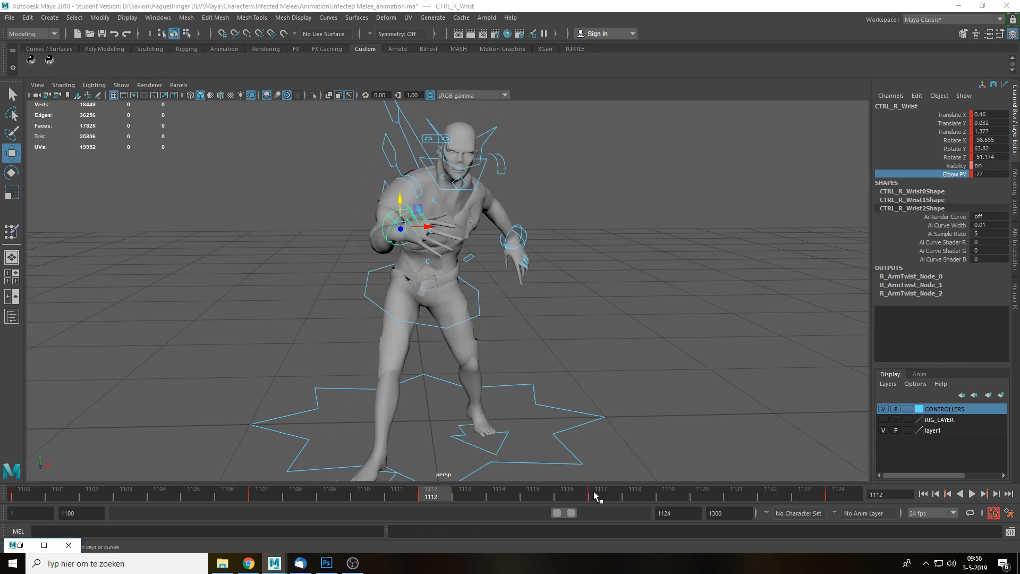
key("period")
key("comma")
key("period")
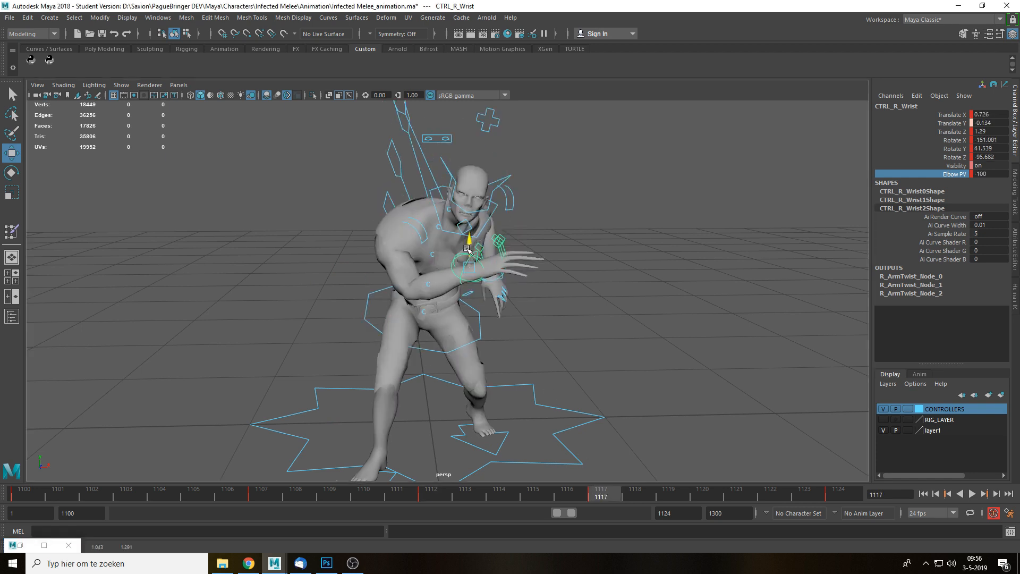
key("comma")
key("period")
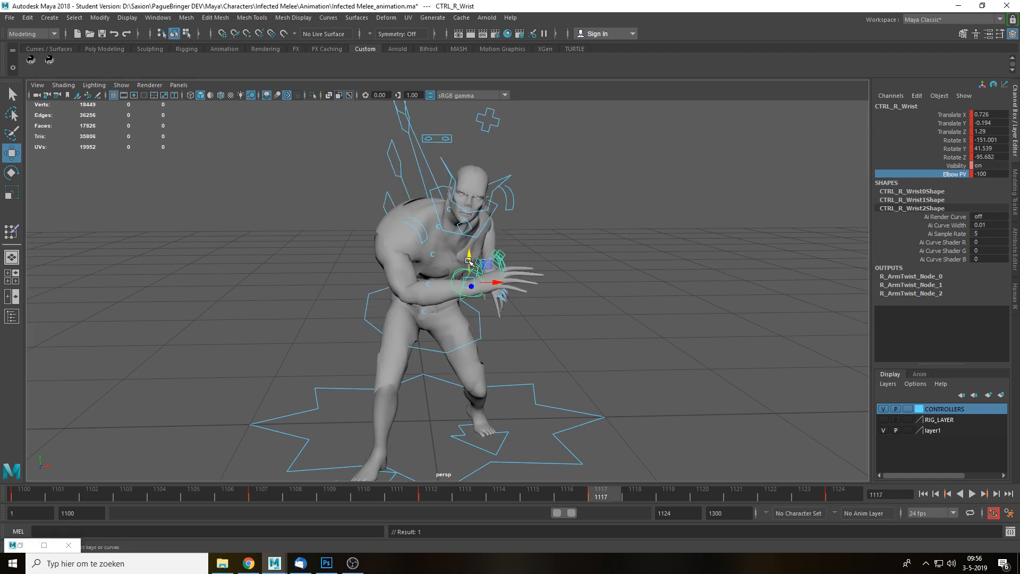
key("comma")
key("period")
Rotate the right wrist at frame 1117 to about X -180.8, Y 49.1, Z -136.6, checking the swing against frame 1112 and in playback.
key("e")
left_click_drag(487, 264, 475, 261)
key("comma")
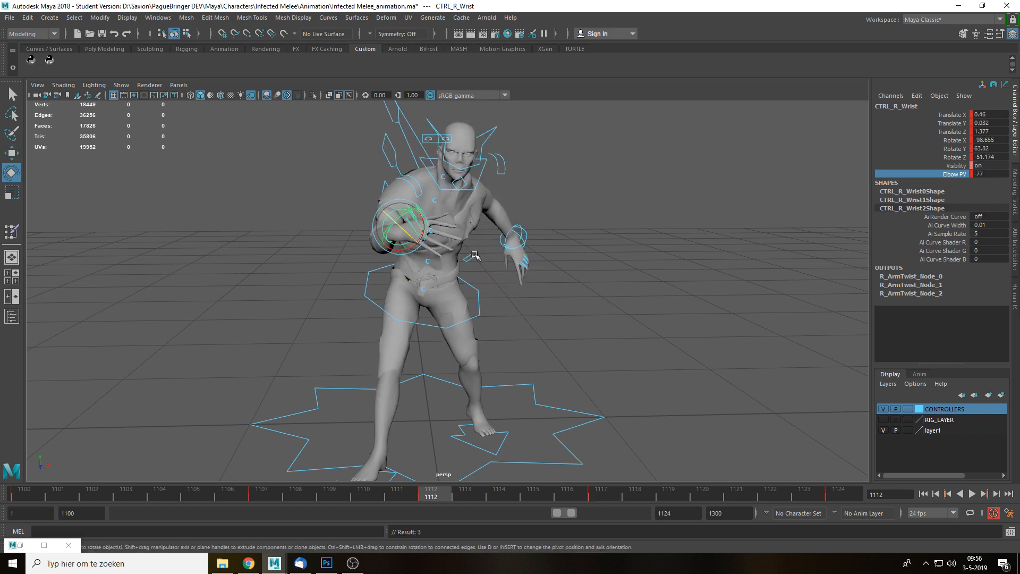
key("period")
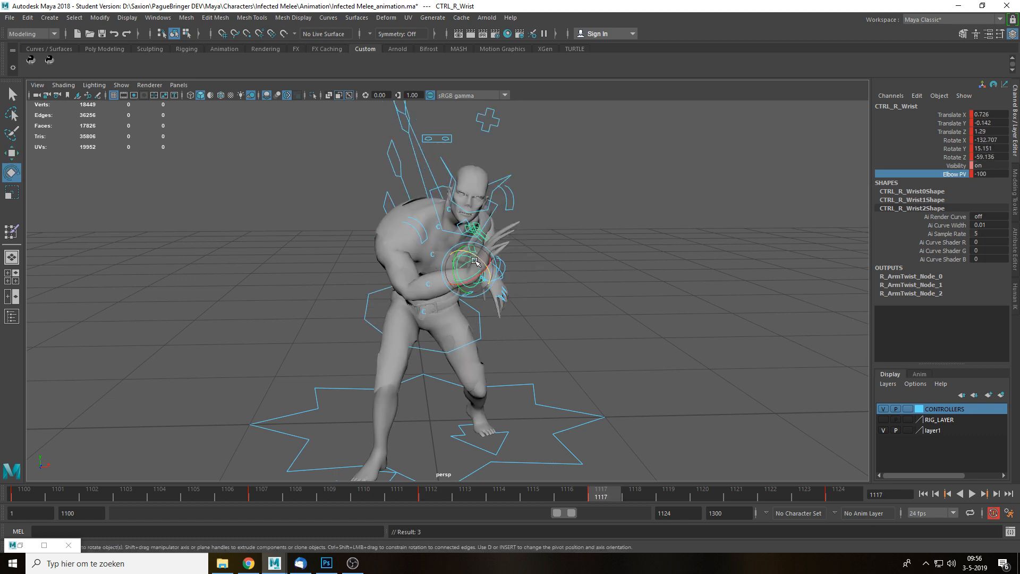
key("alt+v")
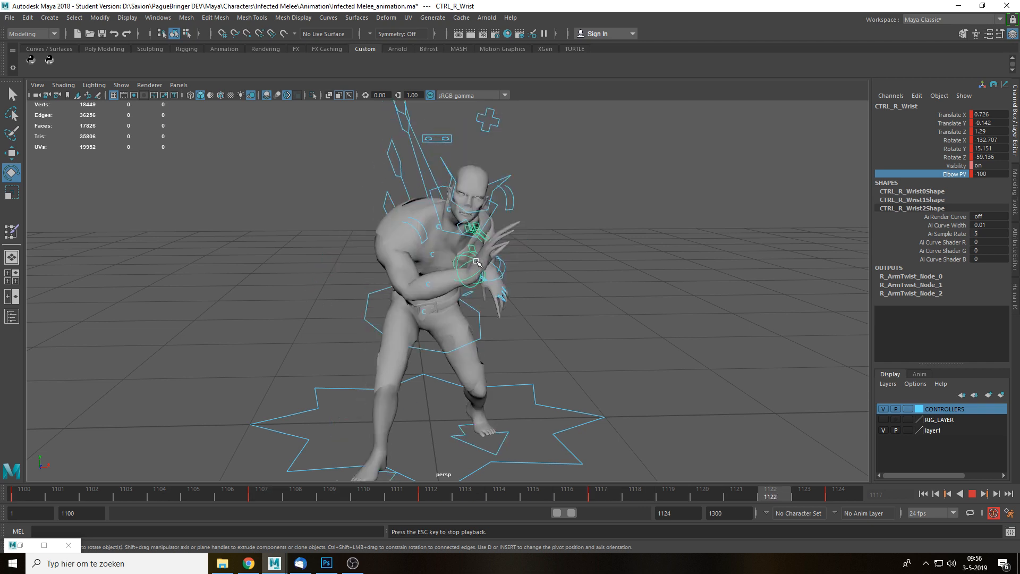
key("Escape")
left_click(606, 494)
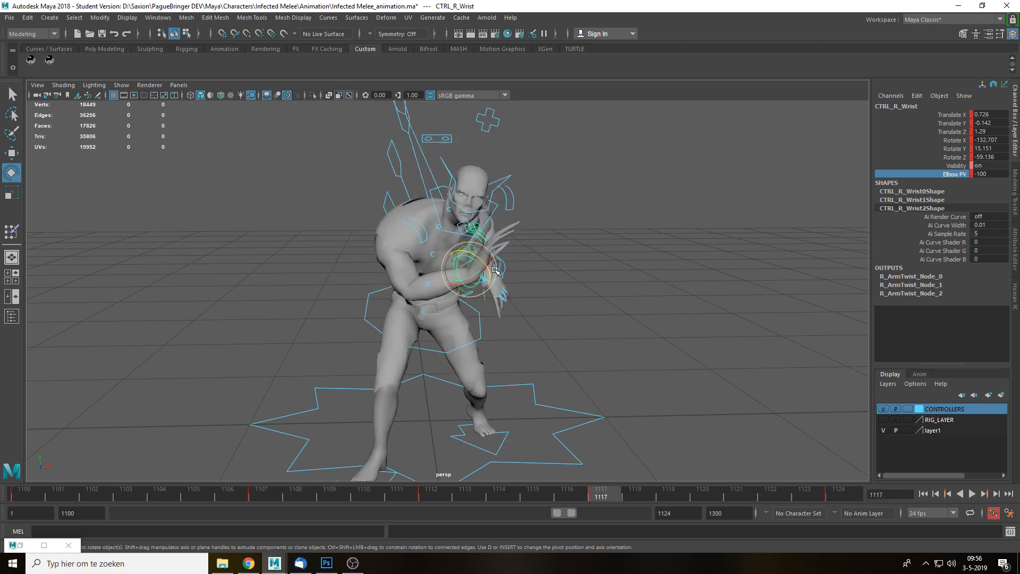
left_click_drag(477, 256, 480, 259)
key("alt+v")
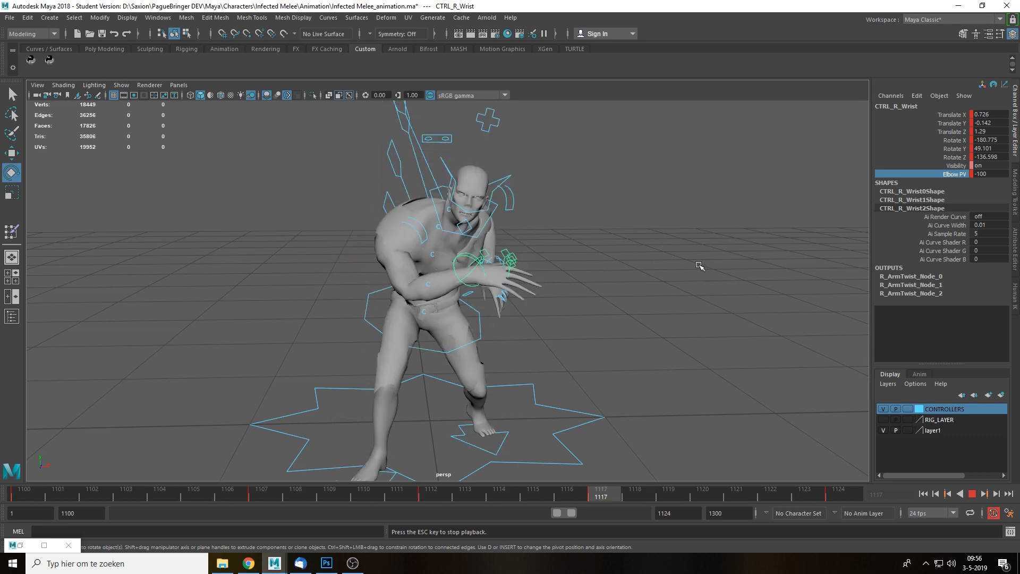
Turn off stepped preview, deselect the wrist control and play back the attack with interpolated motion.
right_click(522, 490)
left_click(564, 472)
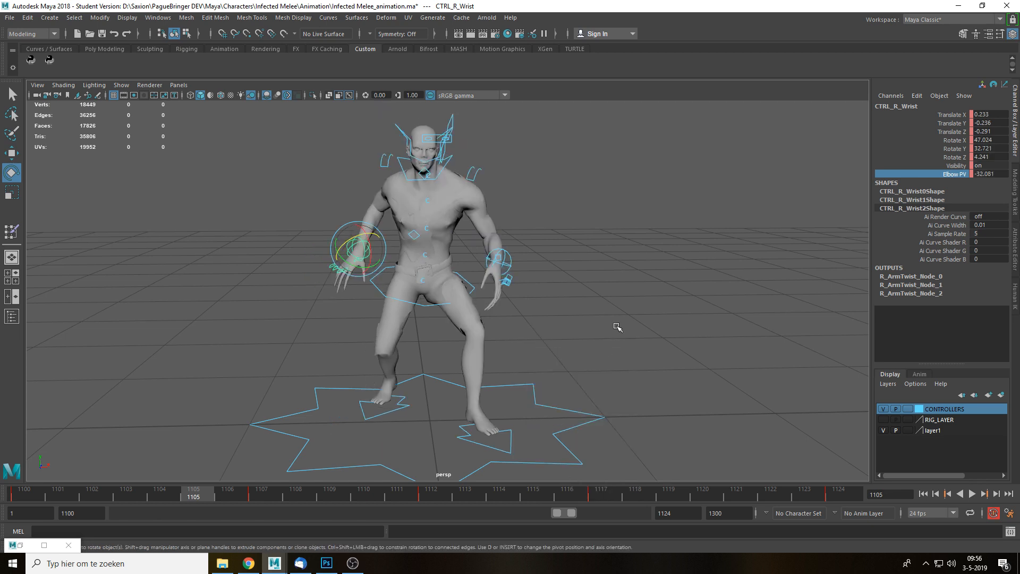
left_click(626, 321)
key("alt+v")
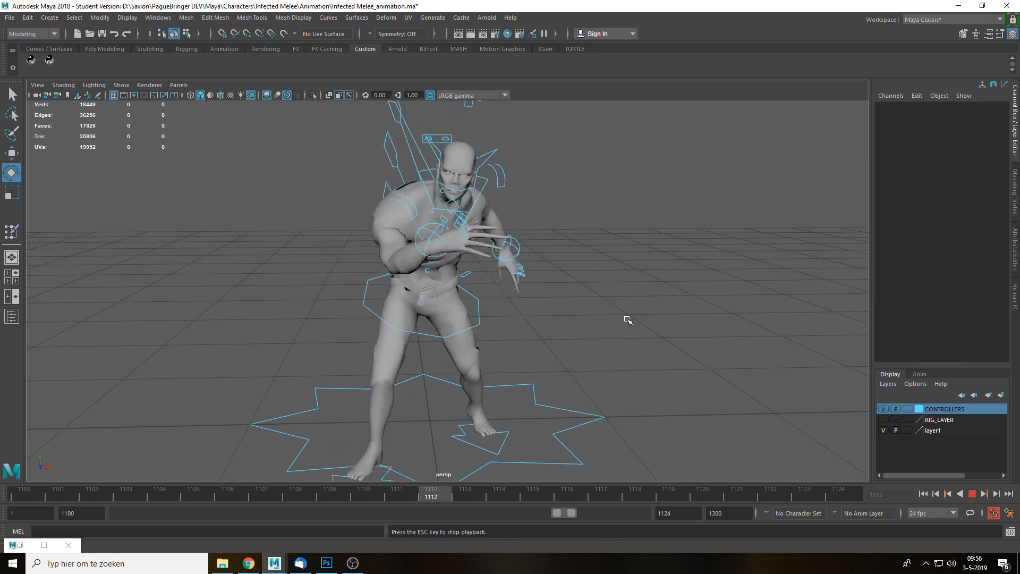
key("alt+v")
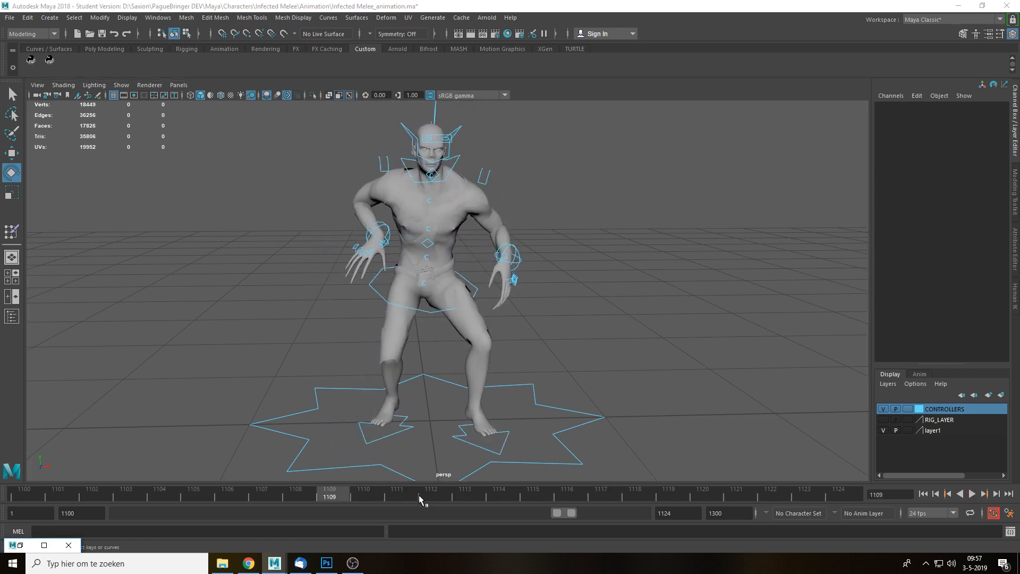
Return to frame 1100, turn stepped preview back on and play back the attack.
left_click_drag(416, 495, 28, 473)
right_click(302, 496)
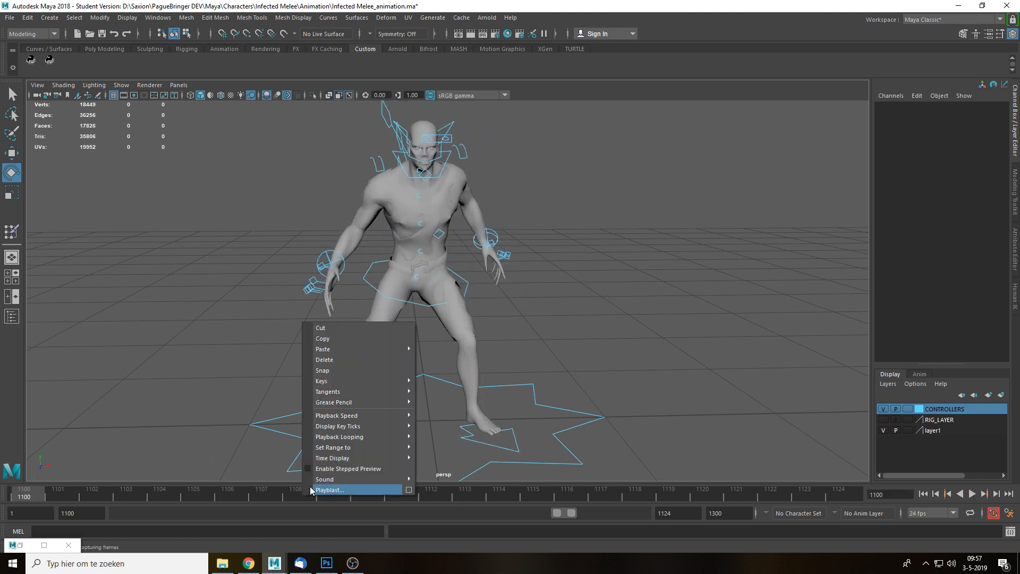
key("Escape")
key("alt+v")
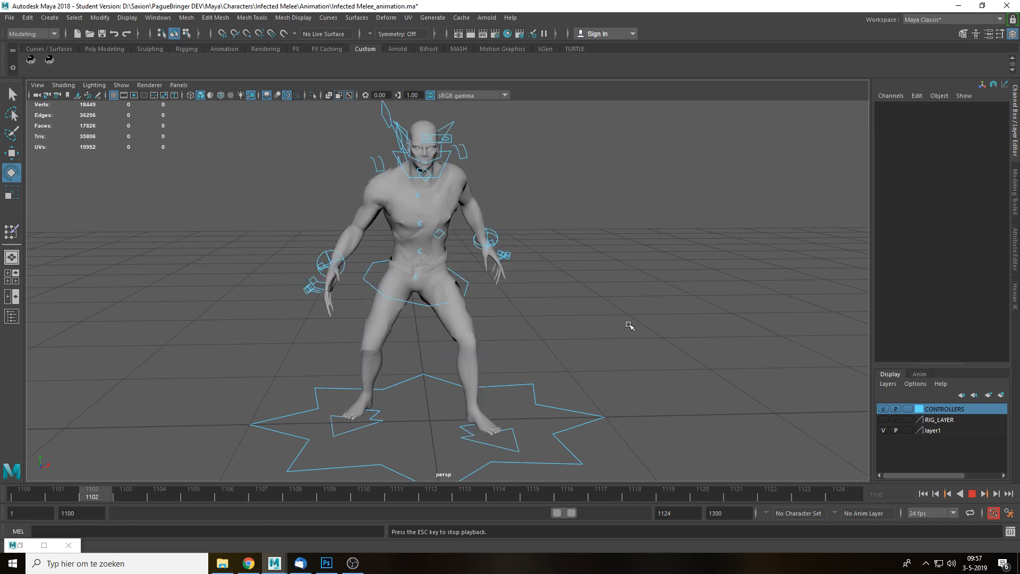
Stop the playback and save the scene.
key("Escape")
key("q")
key("ctrl+s")
key("Return")
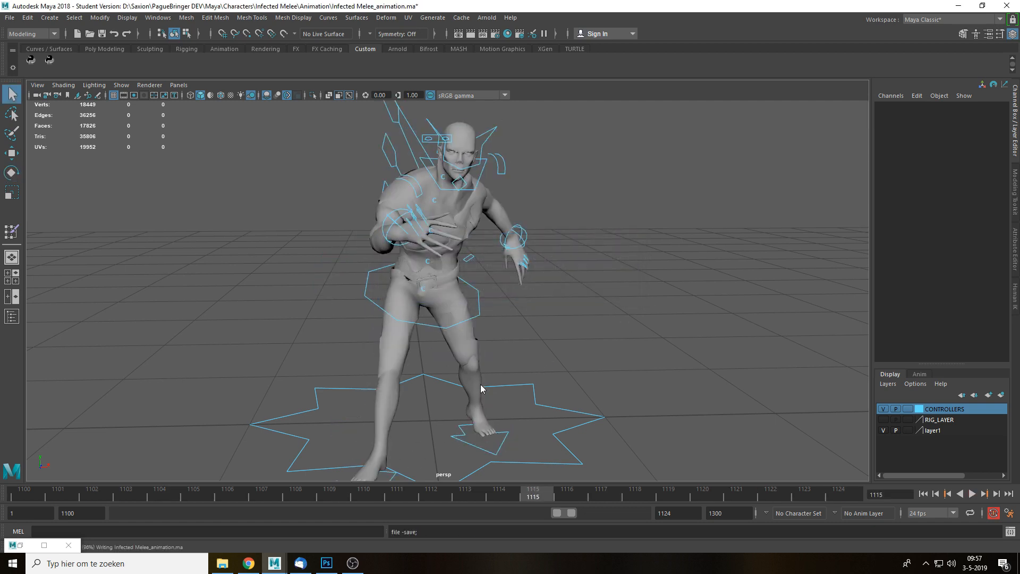
Examine the poses between frames 1100 and 1107 from the side and front, in playback and by scrubbing.
key("e")
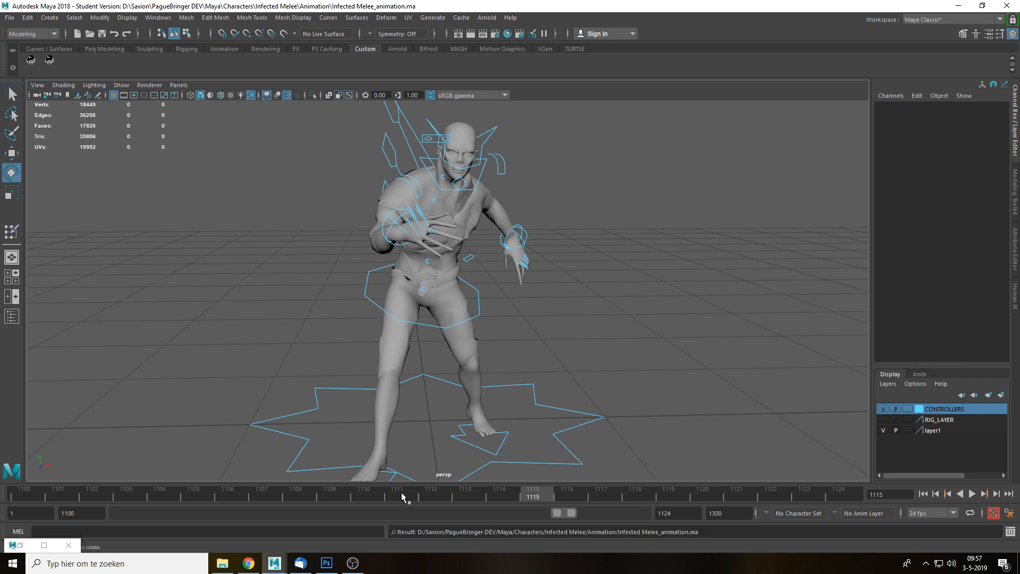
key("alt+v")
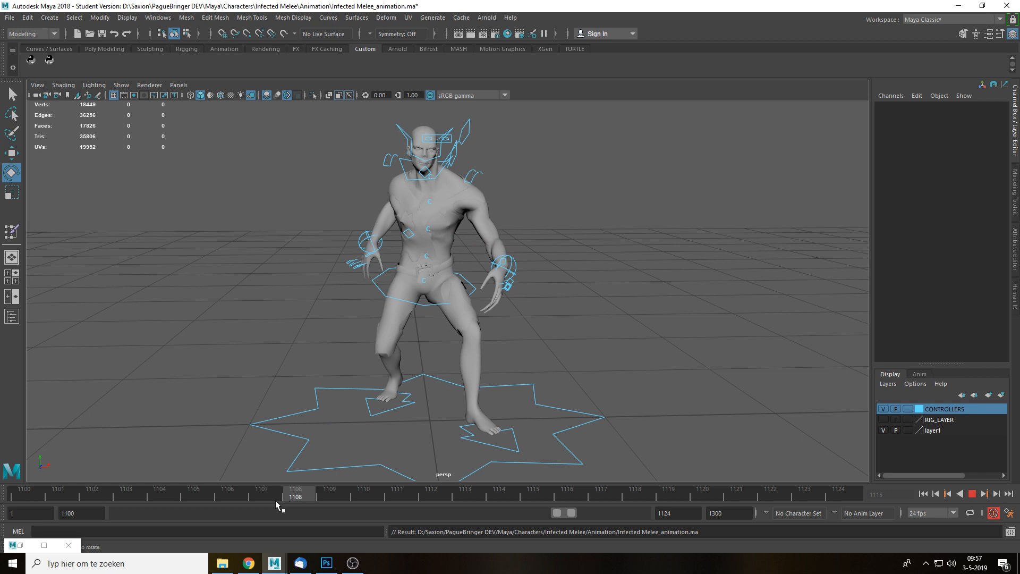
left_click_drag(298, 501, 235, 499)
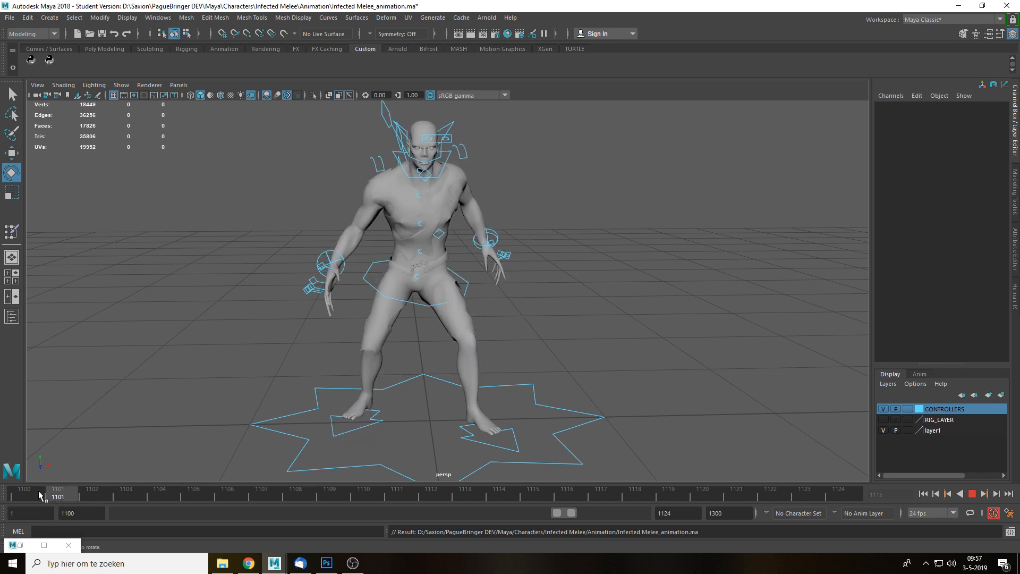
left_click_drag(146, 495, 254, 491)
left_click_drag(367, 331, 448, 332, "alt")
scroll(407, 339, "up", 3)
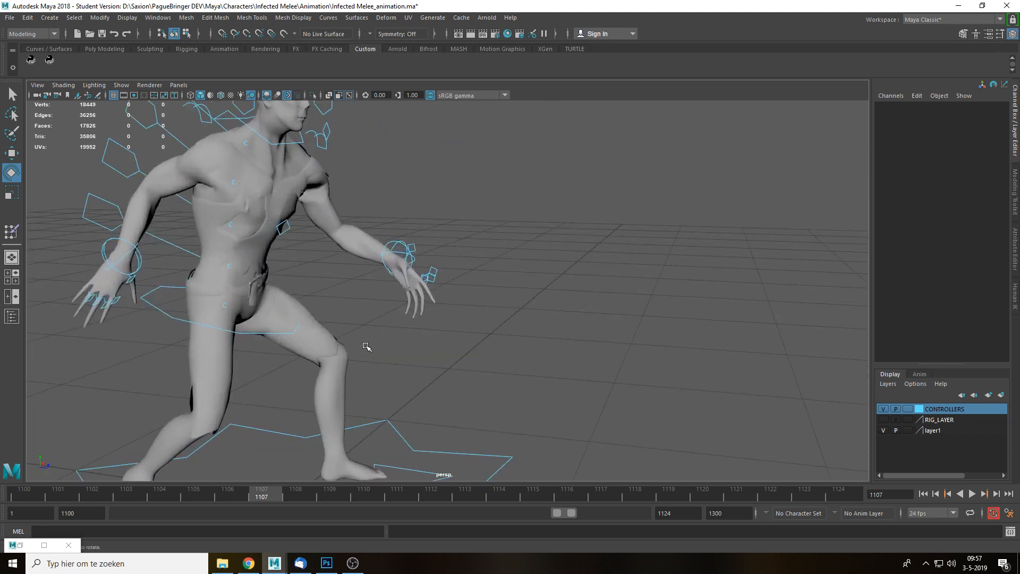
left_click_drag(366, 344, 301, 352, "alt")
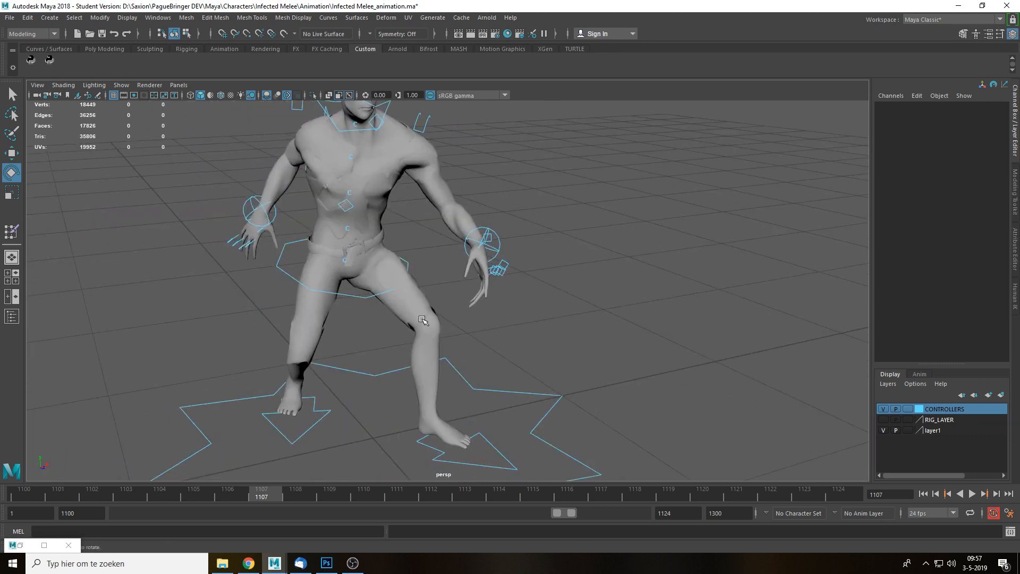
mouse_move(235, 498)
left_mouse_down()
mouse_move(127, 493)
mouse_move(265, 494)
mouse_move(191, 497)
left_mouse_up()
mouse_move(29, 496)
left_mouse_down()
mouse_move(265, 499)
mouse_move(256, 498)
left_mouse_up()
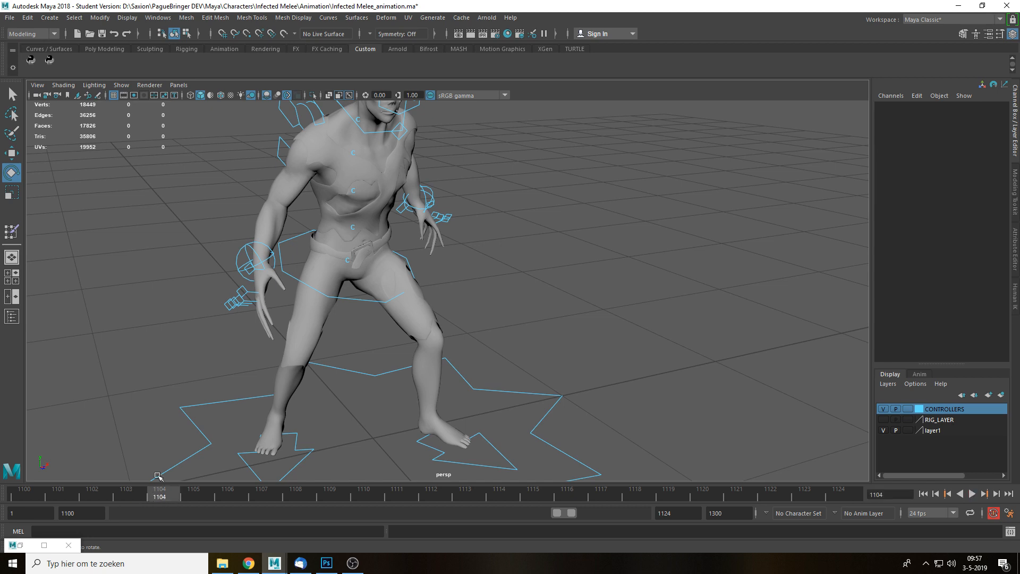
At frame 1104, move the pelvis control to about Translate X -0.009, Z 0.045 and play back the attack.
left_click(366, 299)
left_click_drag(452, 297, 419, 353, "alt")
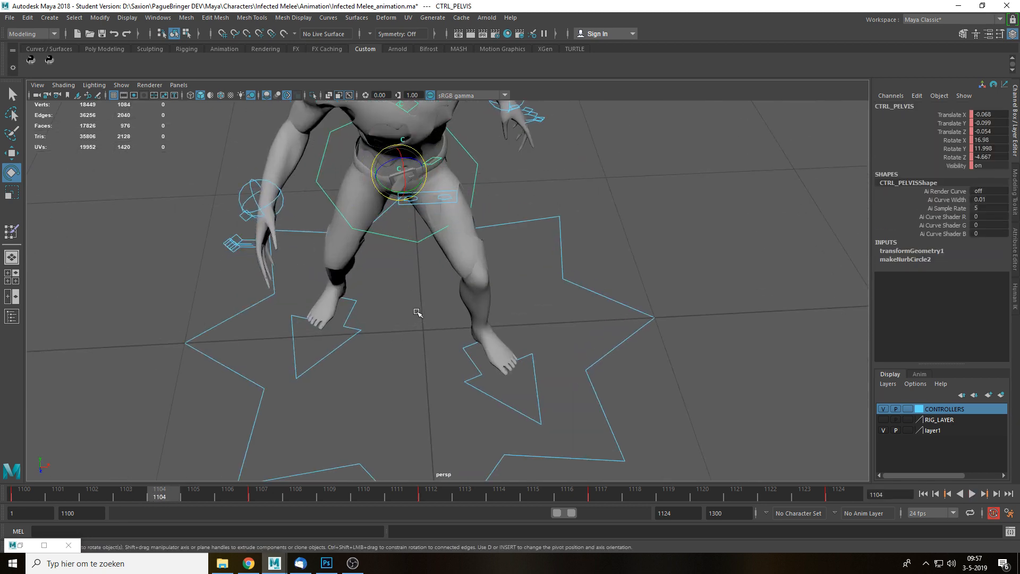
key("w")
middle_click_drag(439, 300, 436, 373, "alt")
left_click_drag(420, 270, 437, 290)
left_click_drag(412, 441, 404, 376, "alt")
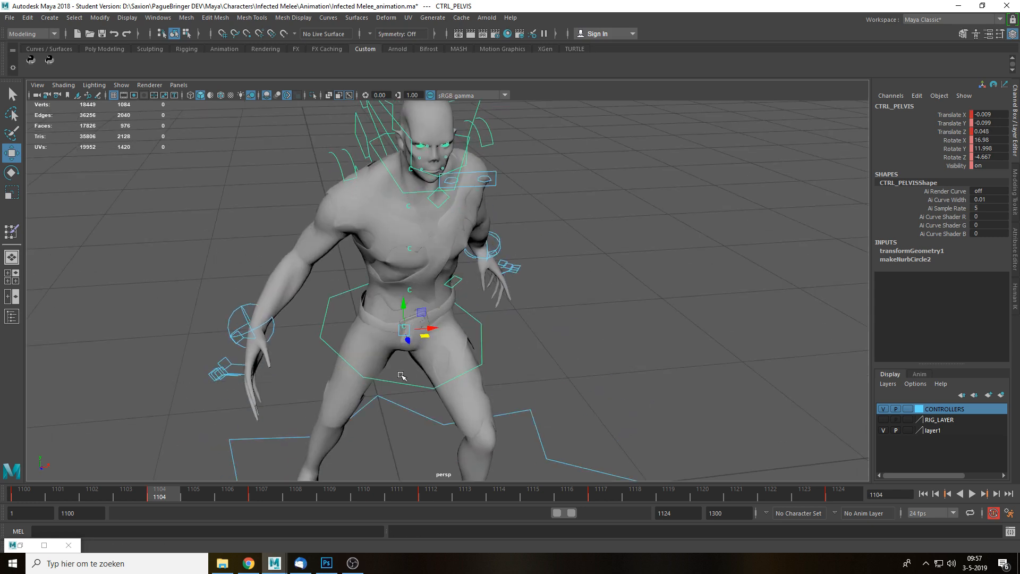
middle_click_drag(365, 473, 407, 365, "alt")
key("alt+v")
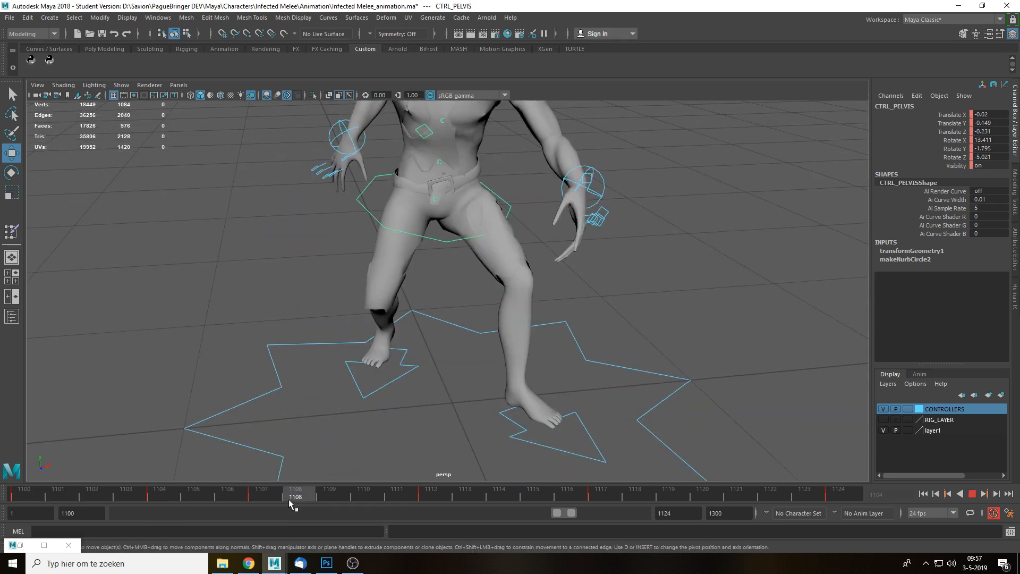
At frame 1104, move the right foot control to about Translate X -0.025, Y 0.128, rotate it about 18.4 in X, and play back the step.
left_click(366, 418)
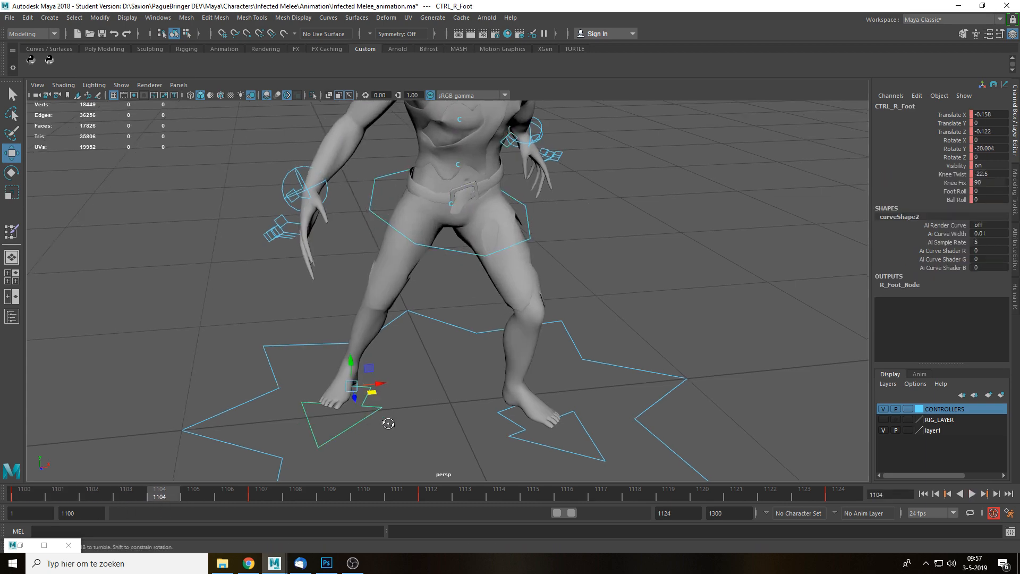
left_click_drag(387, 420, 404, 345, "alt")
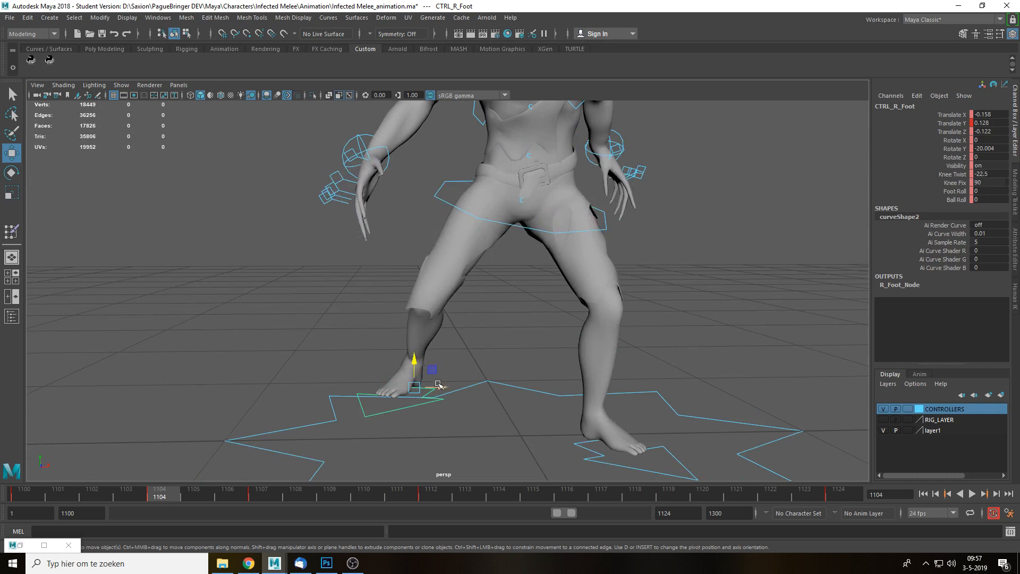
left_click_drag(438, 385, 424, 400)
key("e")
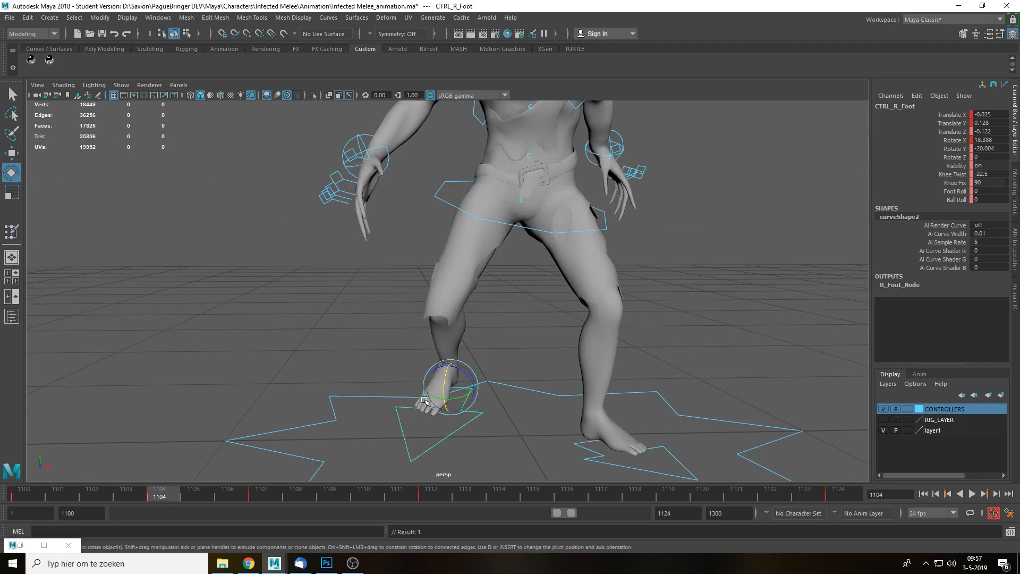
key("alt+v")
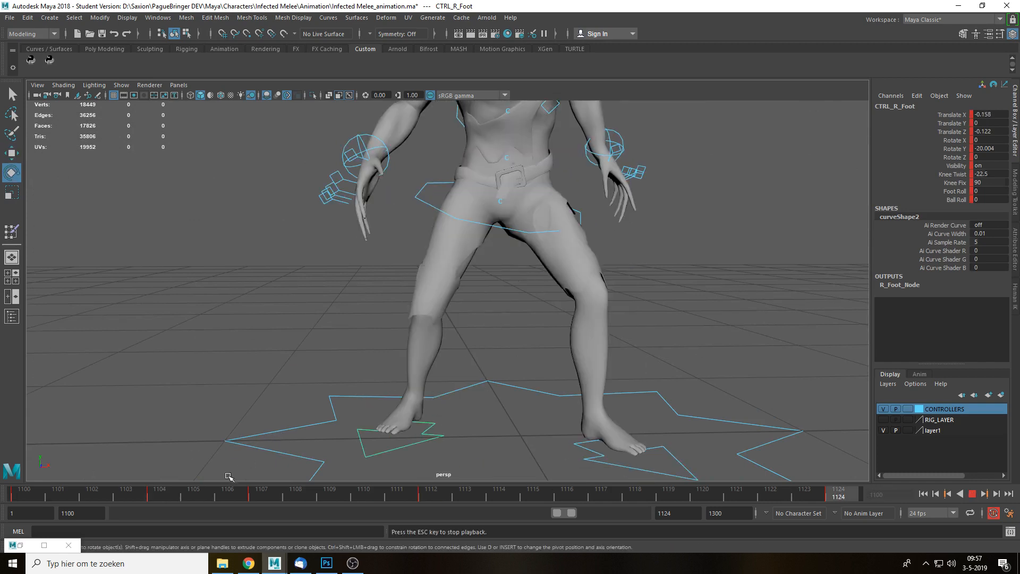
At frame 1107, set the right foot control's Translate Y and Rotate X to 0 to plant the foot.
left_click_drag(58, 495, 278, 495)
left_click_drag(432, 437, 576, 357, "alt")
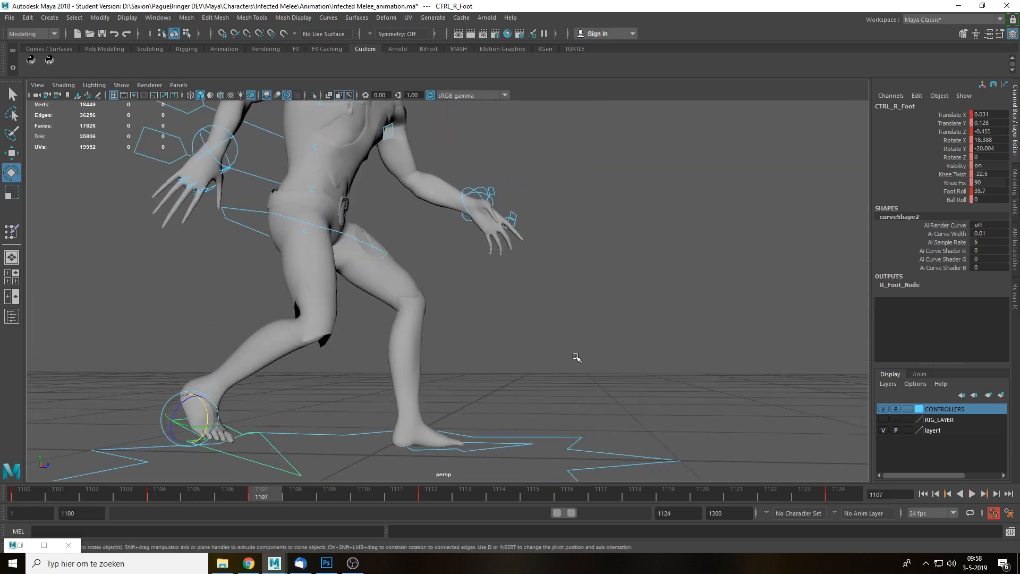
type("0")
key("Tab")
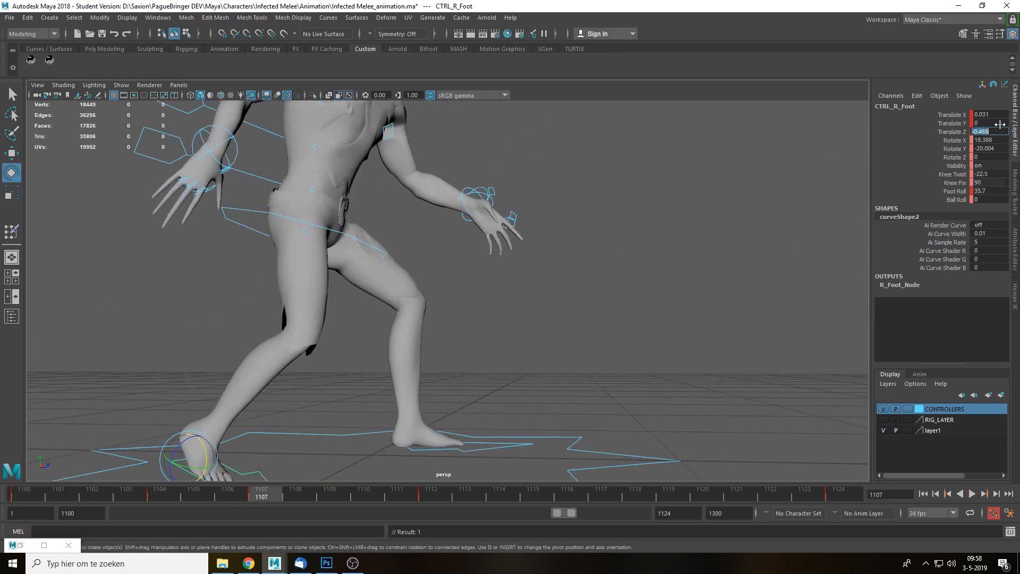
type("0")
key("Return")
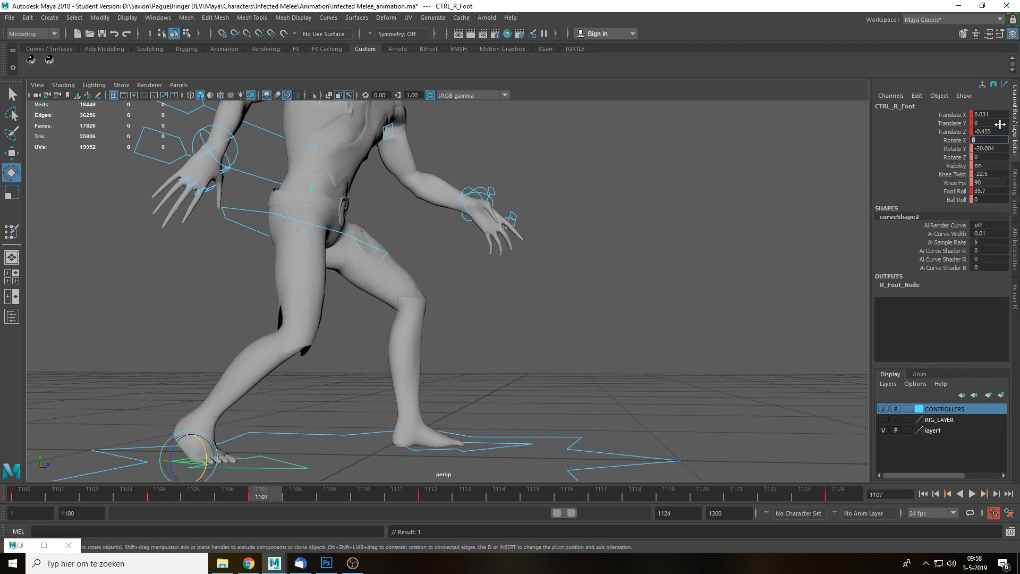
Play back and scrub the animation between frames 1100 and 1109 to review the right foot's movement and the leg poses.
left_click_drag(617, 352, 551, 355, "alt")
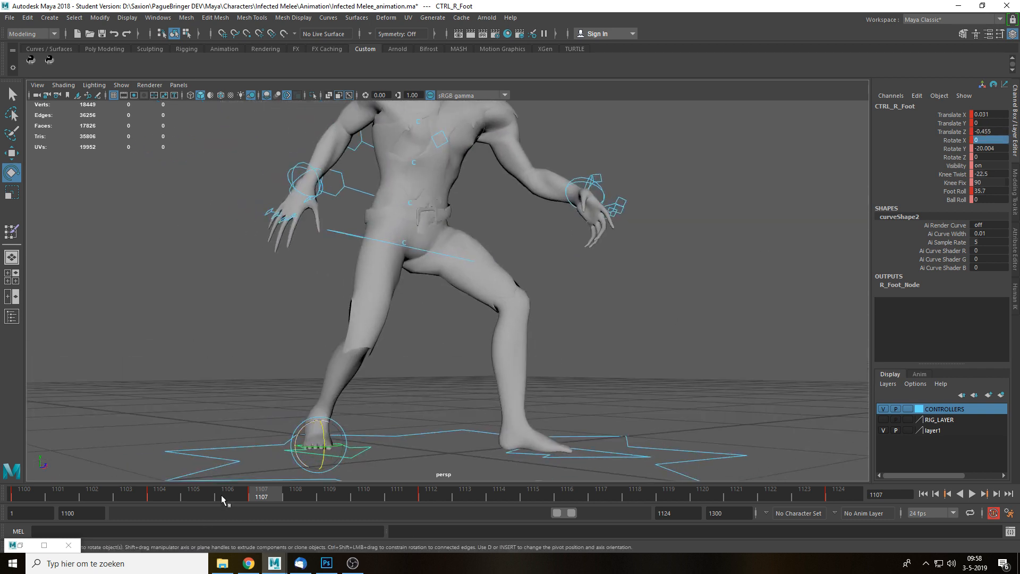
left_click_drag(221, 495, 17, 499)
key("alt+v")
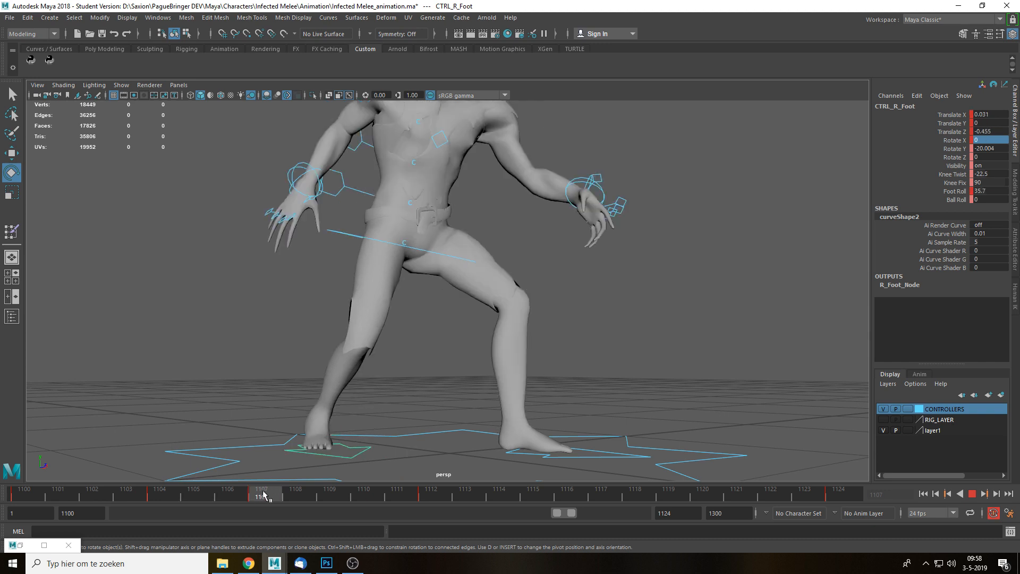
left_click_drag(386, 498, 33, 490)
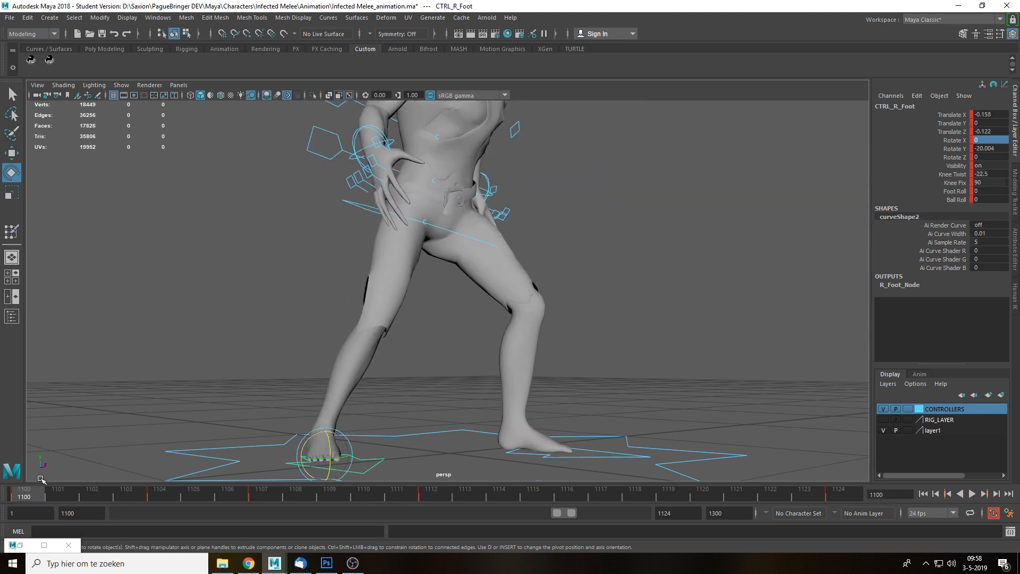
left_click(623, 328)
key("alt+v")
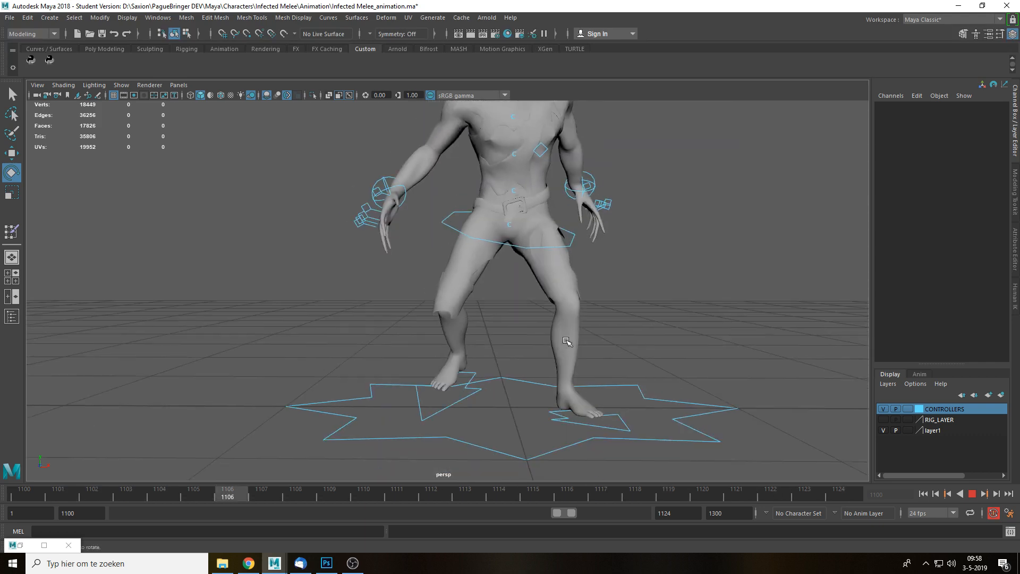
key("Escape")
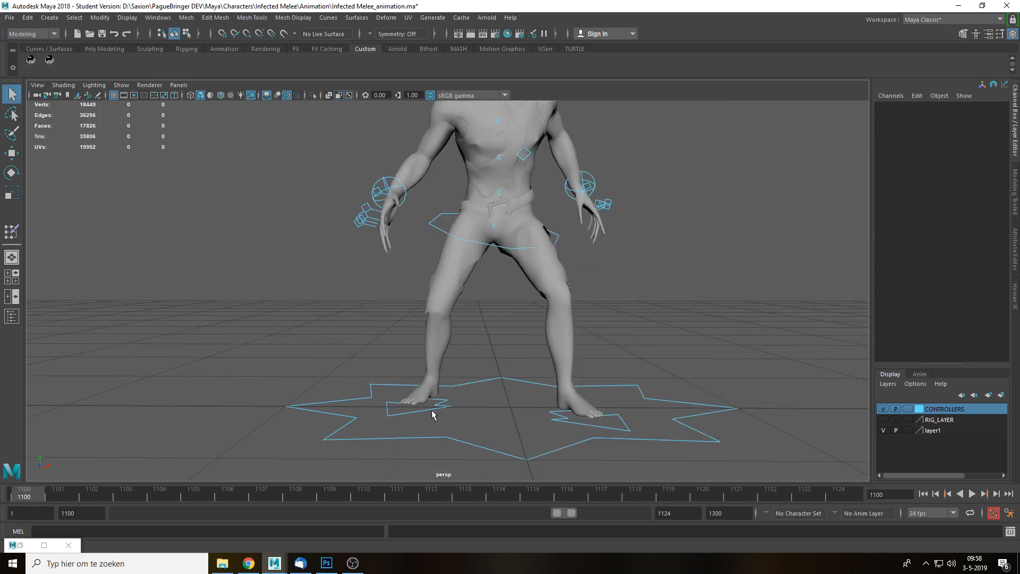
left_click(433, 415)
key("alt+v")
left_click_drag(408, 500, 335, 499)
left_click_drag(478, 372, 565, 410, "alt")
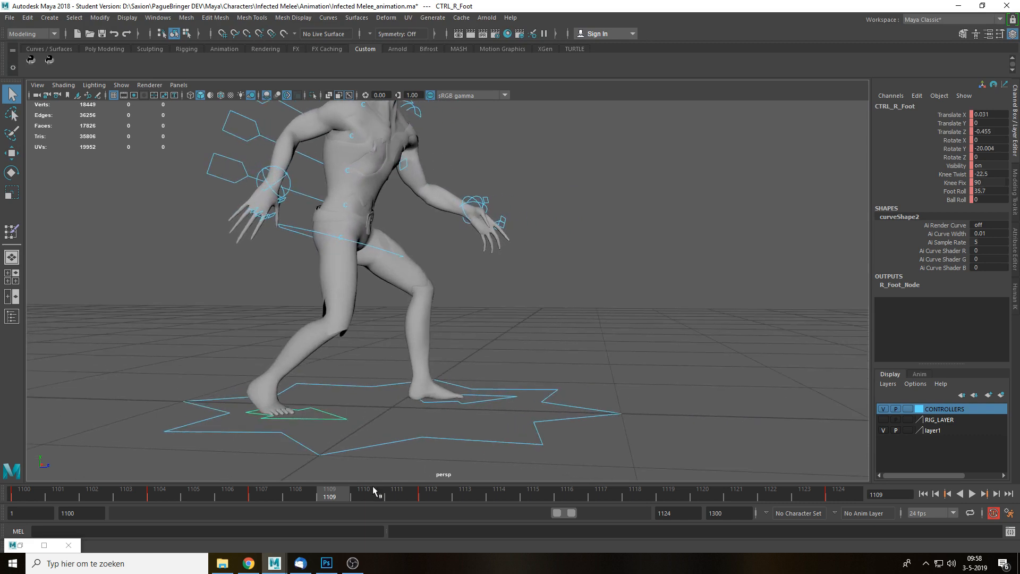
At frame 1109, move the pelvis control forward to a Translate Z of about -0.023.
right_click(460, 495)
left_click(438, 248)
left_click(292, 232)
middle_click_drag(428, 315, 524, 323, "alt")
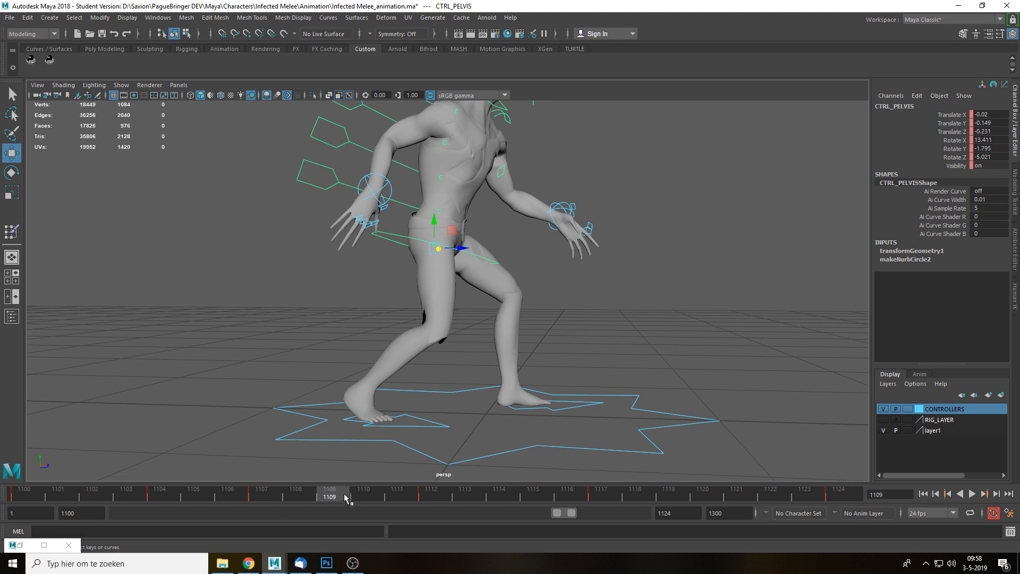
left_click_drag(460, 248, 486, 247)
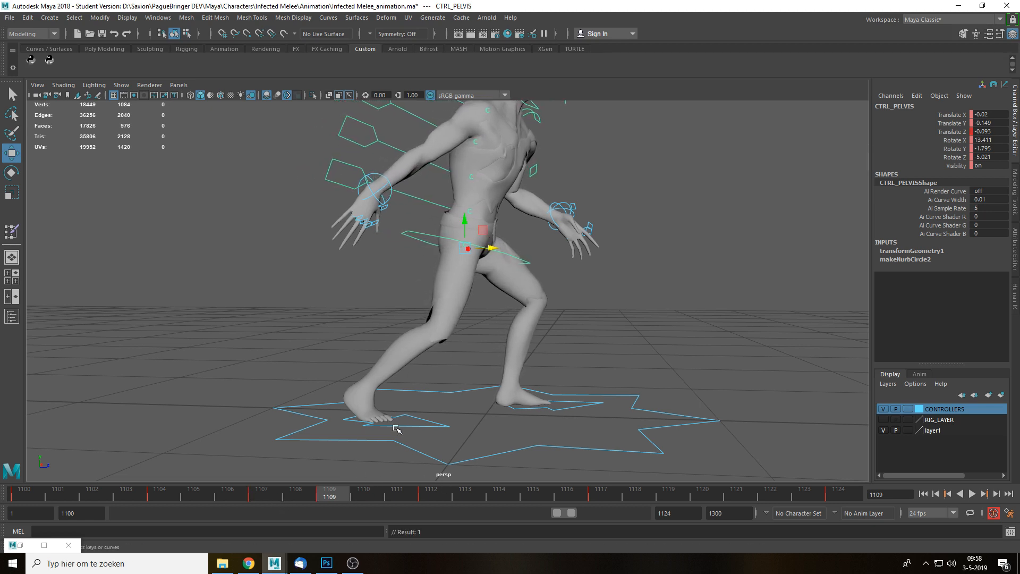
key("period")
key("comma")
key("comma")
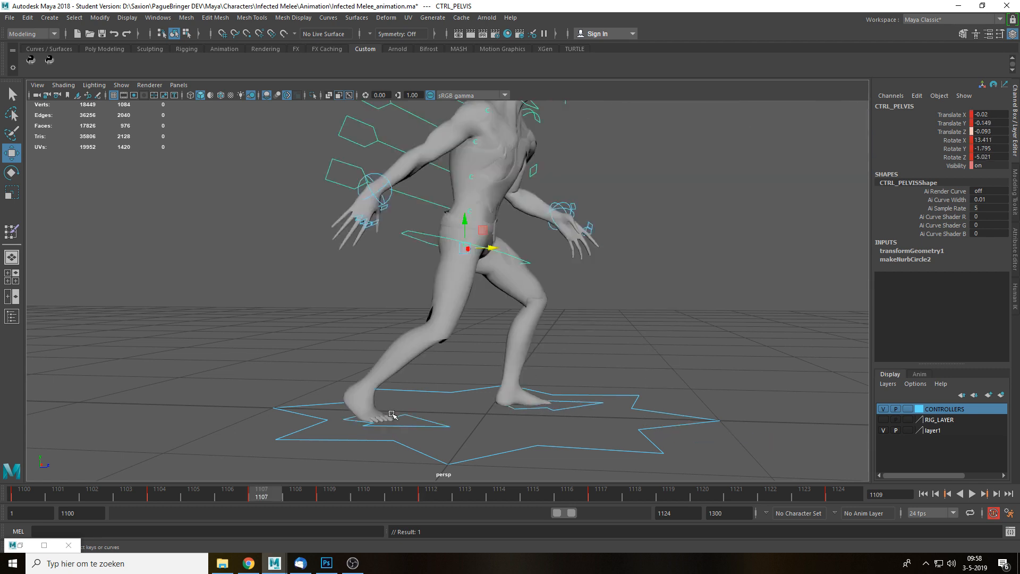
key("period")
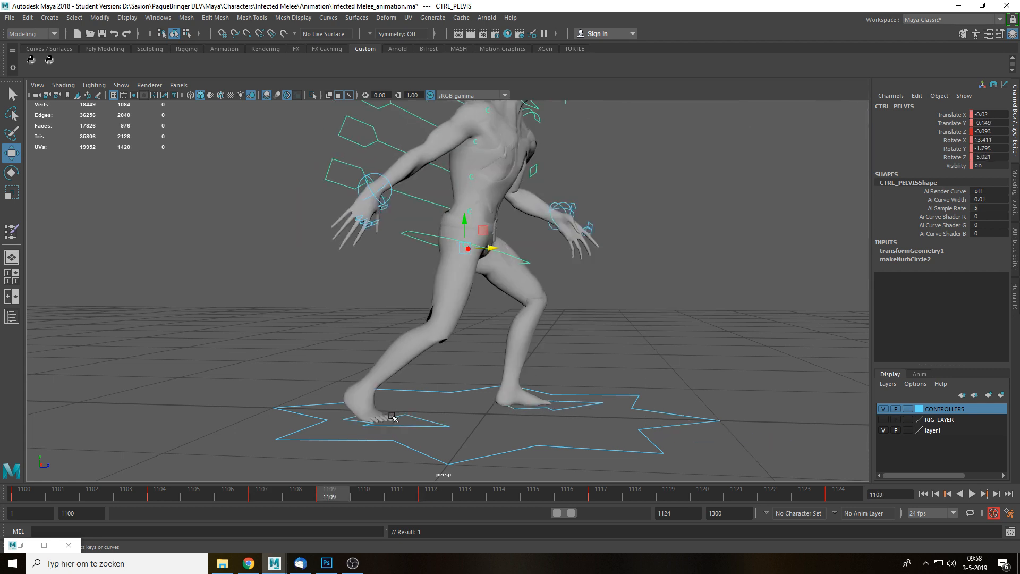
left_click_drag(487, 246, 503, 244)
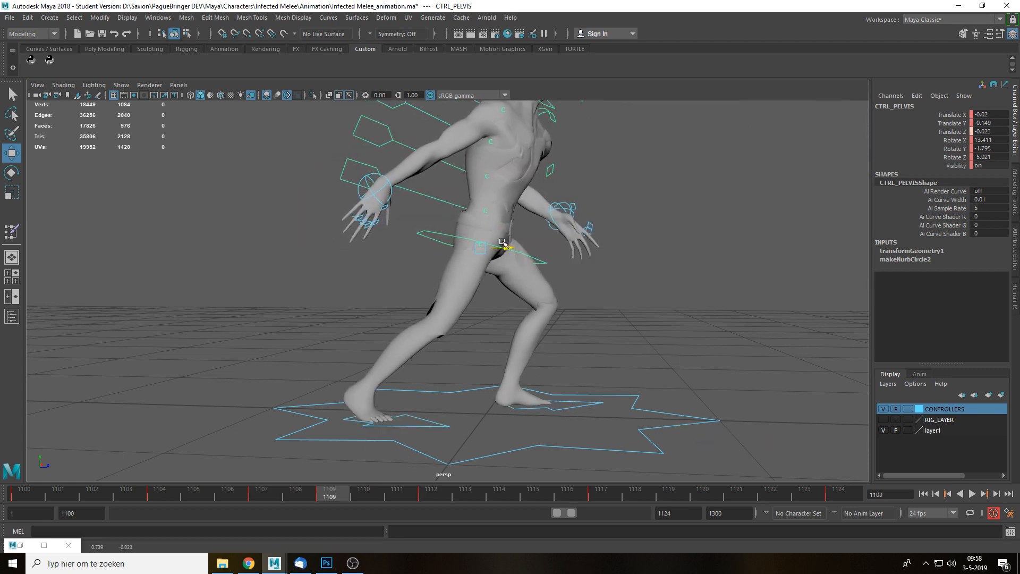
Set the right foot control's Foot Roll to 54 at frame 1109.
left_click(418, 417)
left_click(955, 192)
middle_click_drag(564, 329, 610, 329)
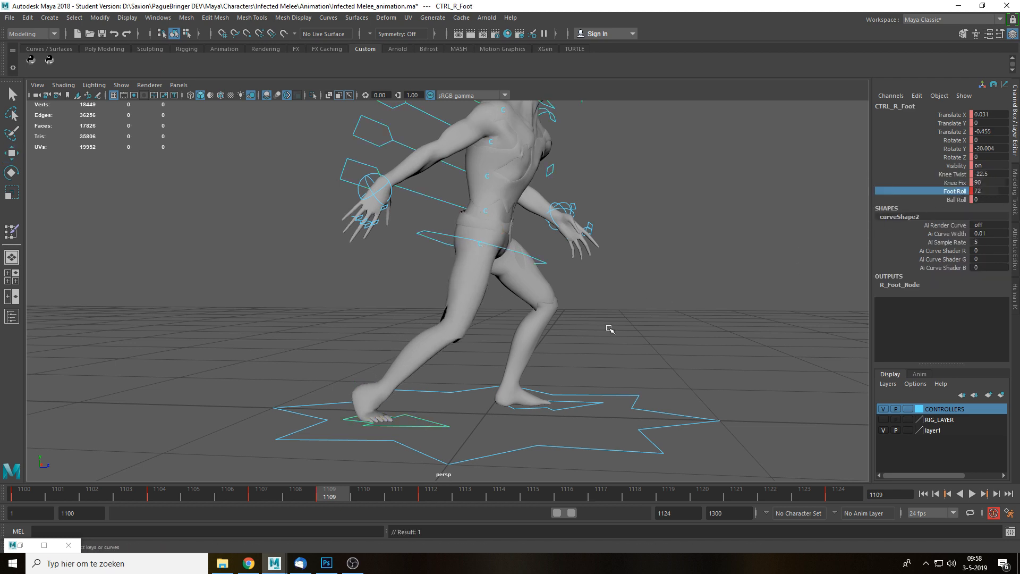
middle_click_drag(531, 367, 509, 365)
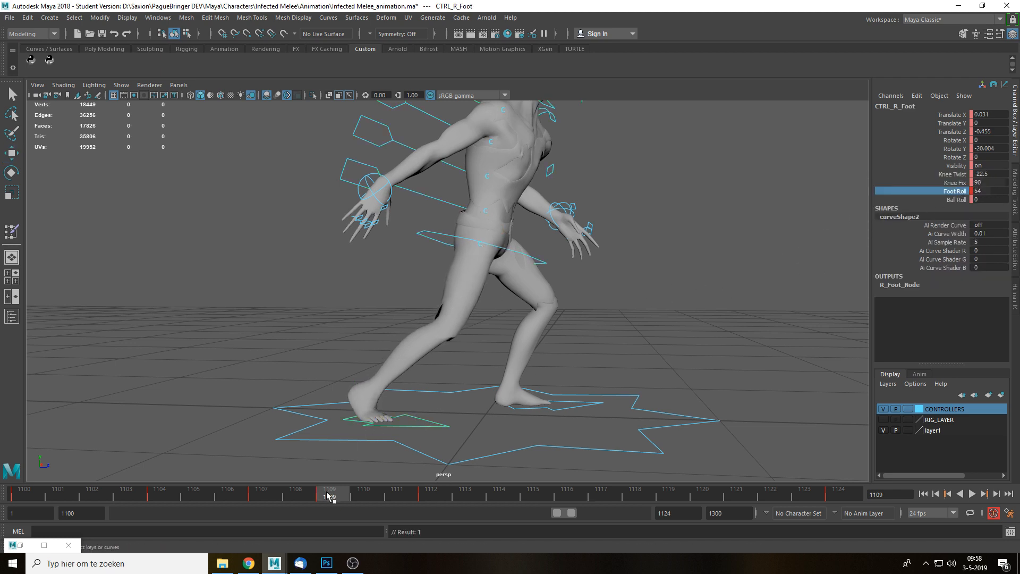
Play back the animation and scrub through the timeline to examine the right foot's step around frame 1104.
key("alt+v")
mouse_move(398, 503)
left_mouse_down()
mouse_move(455, 502)
mouse_move(139, 499)
mouse_move(484, 495)
mouse_move(10, 481)
left_mouse_up()
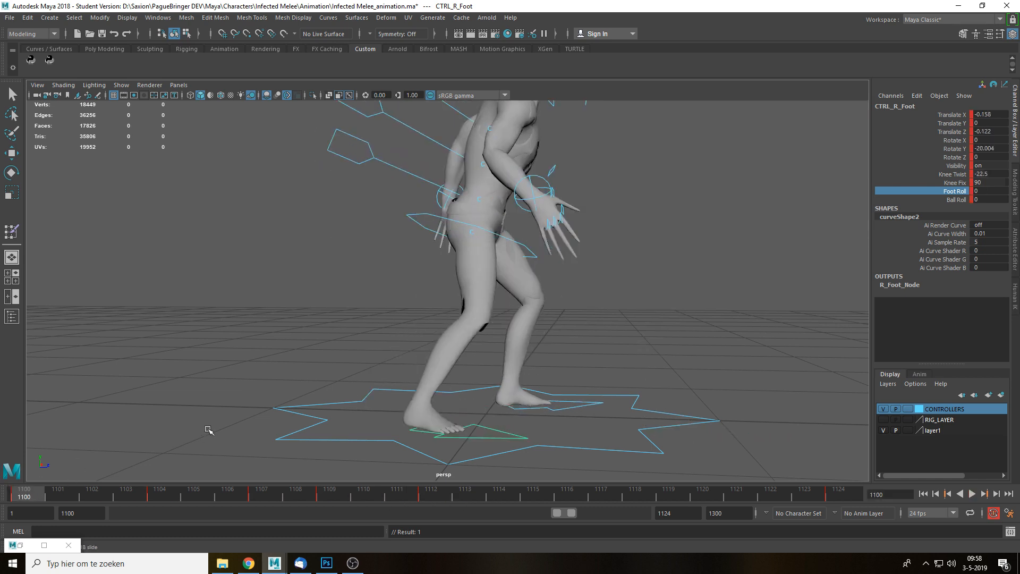
key("alt+v")
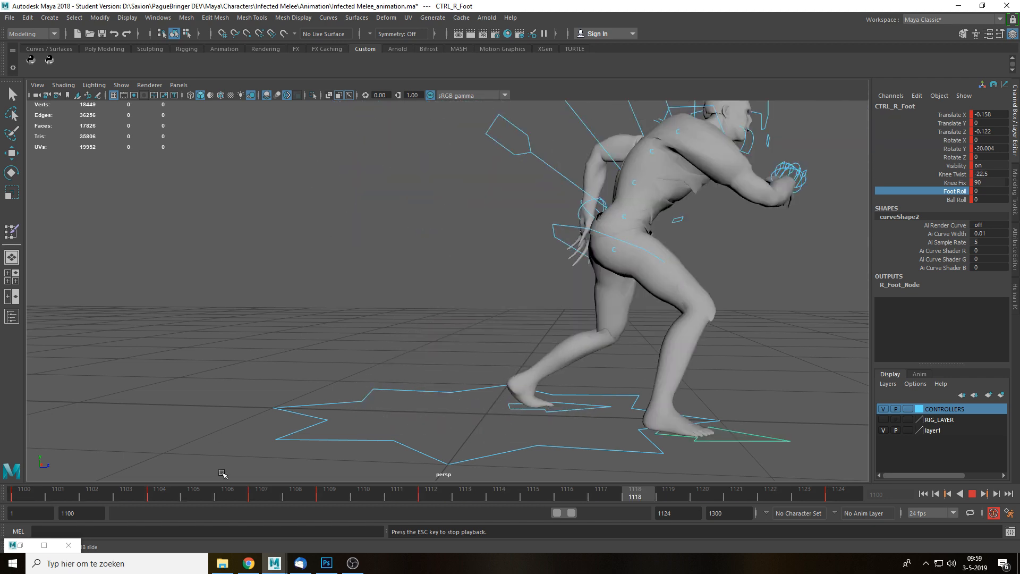
left_click(674, 495)
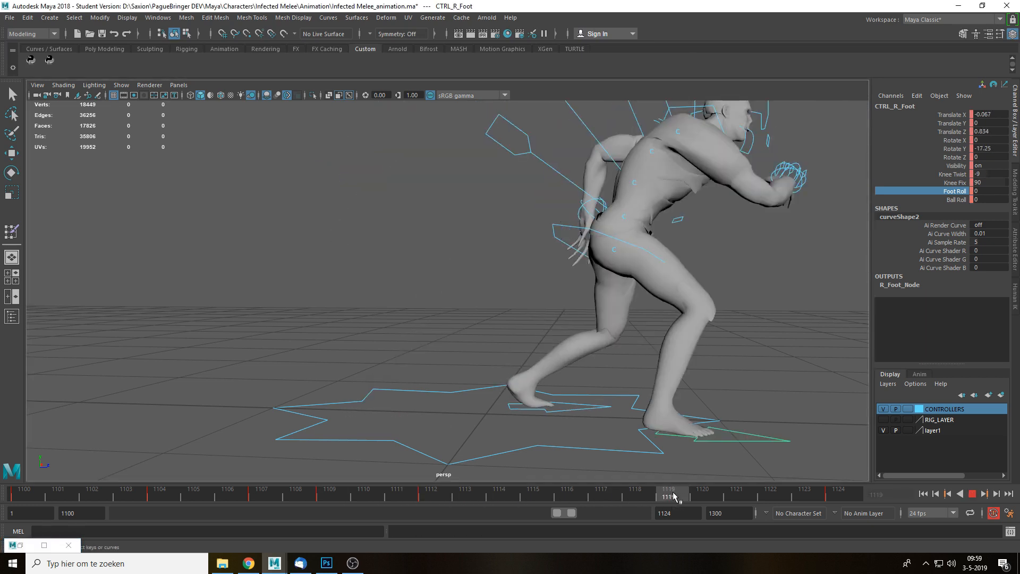
left_click_drag(804, 500, 44, 503)
left_click_drag(111, 502, 174, 503)
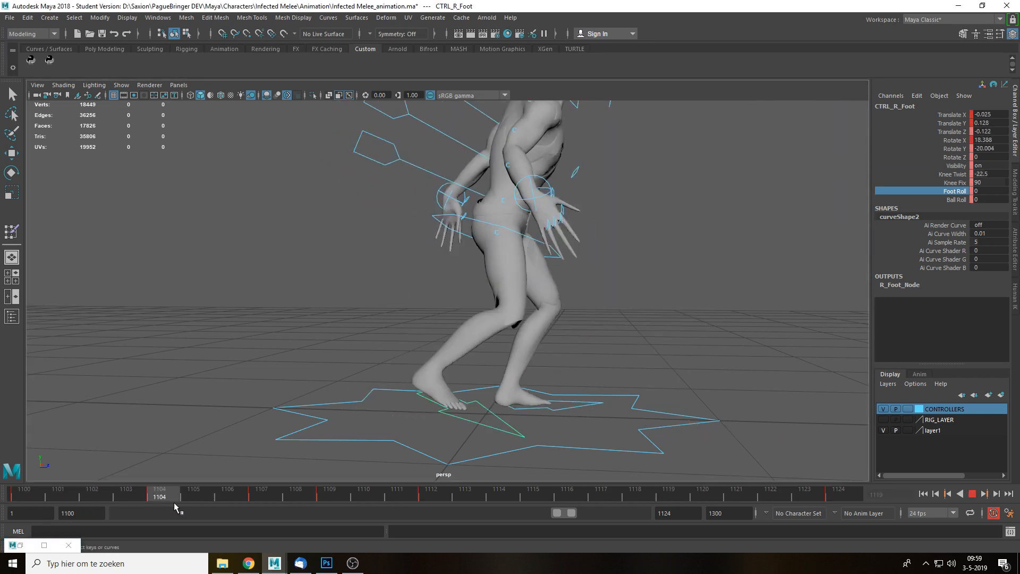
key("w")
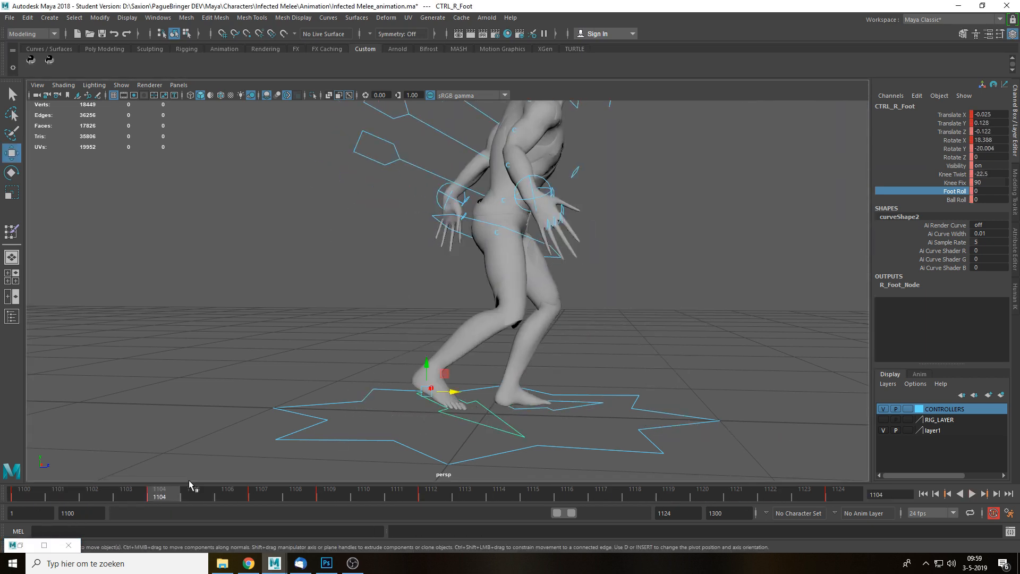
key("alt+v")
left_click_drag(453, 393, 438, 391)
key("alt+v")
left_click_drag(158, 494, 186, 496)
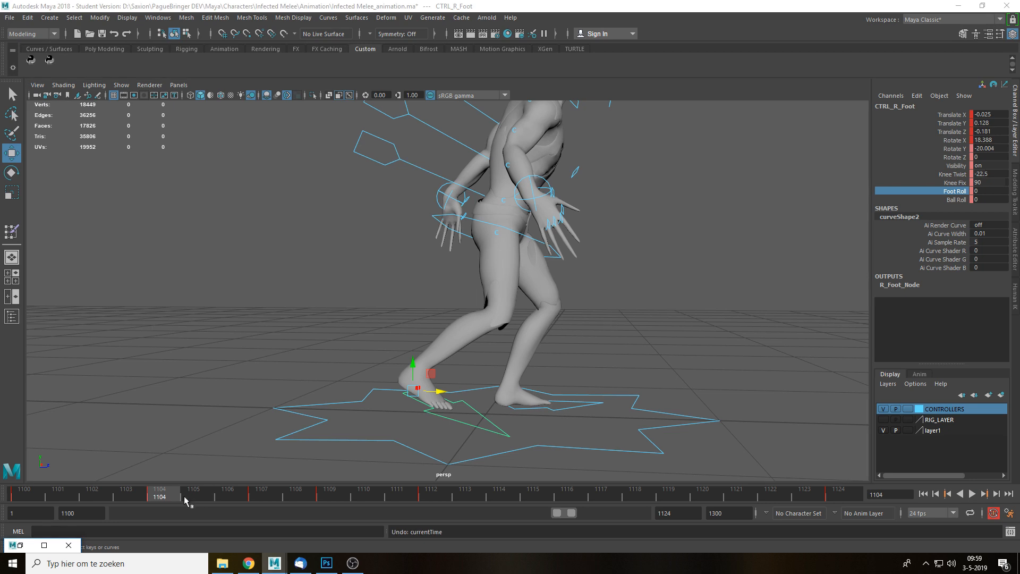
key("ctrl+z")
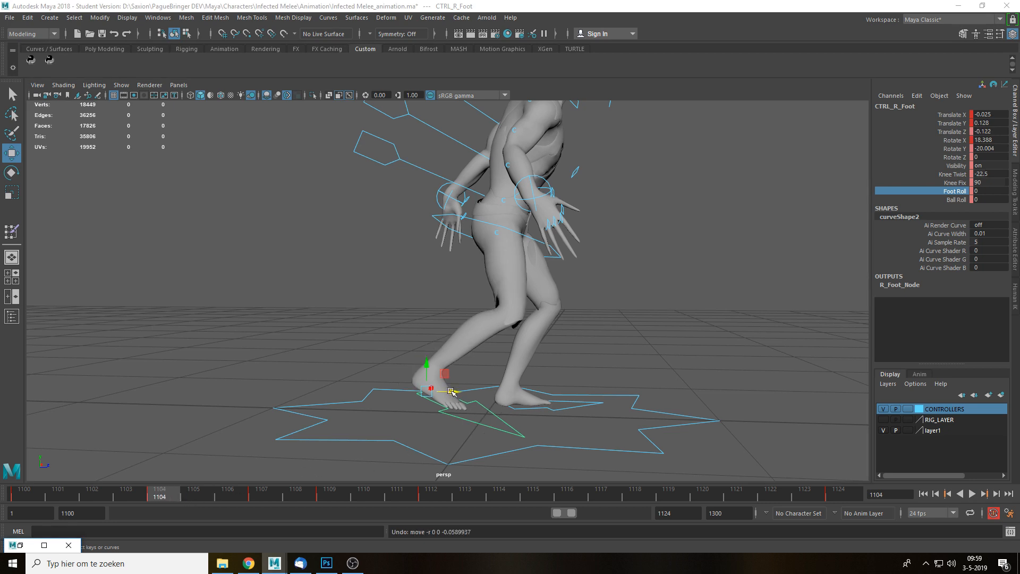
left_click_drag(450, 391, 448, 392)
key("ctrl+z")
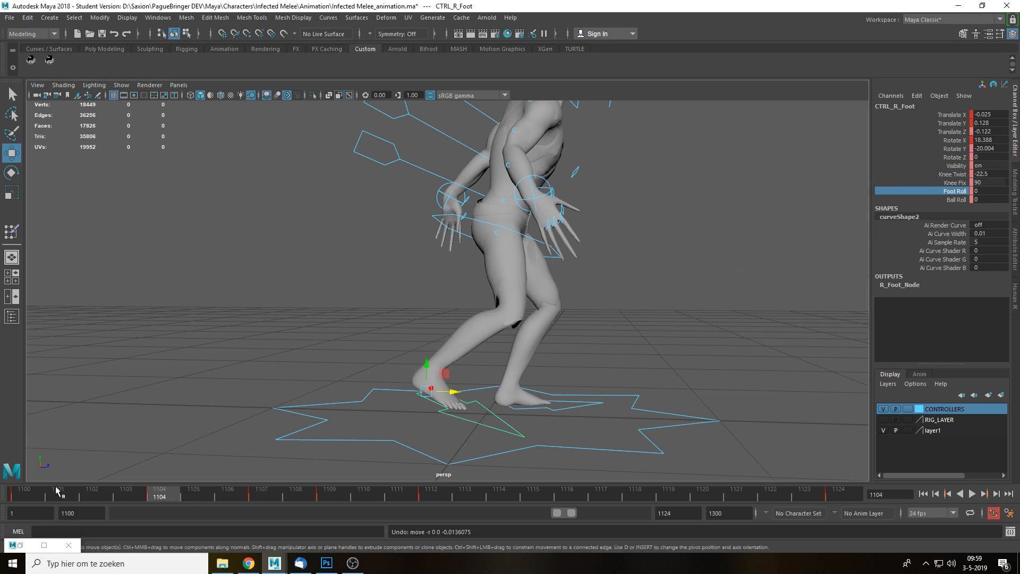
At frame 1104, move the right foot control backward to a Translate Z of about -0.252.
left_click(25, 495)
left_click(253, 495)
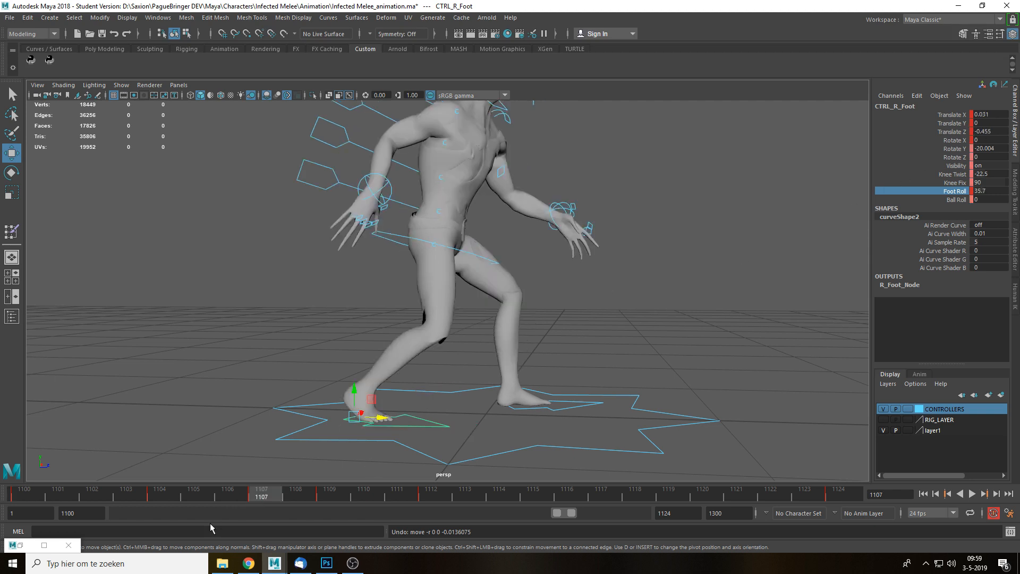
left_click(170, 497)
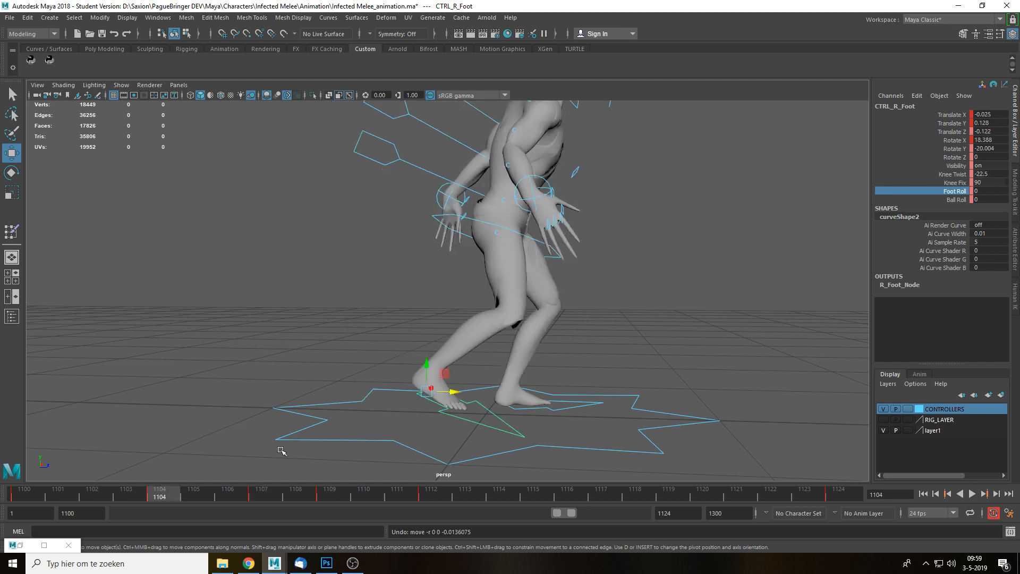
right_click(957, 133)
left_click(949, 152)
left_click_drag(447, 395, 429, 390)
mouse_move(158, 497)
left_mouse_down()
mouse_move(58, 500)
mouse_move(280, 499)
mouse_move(159, 499)
left_mouse_up()
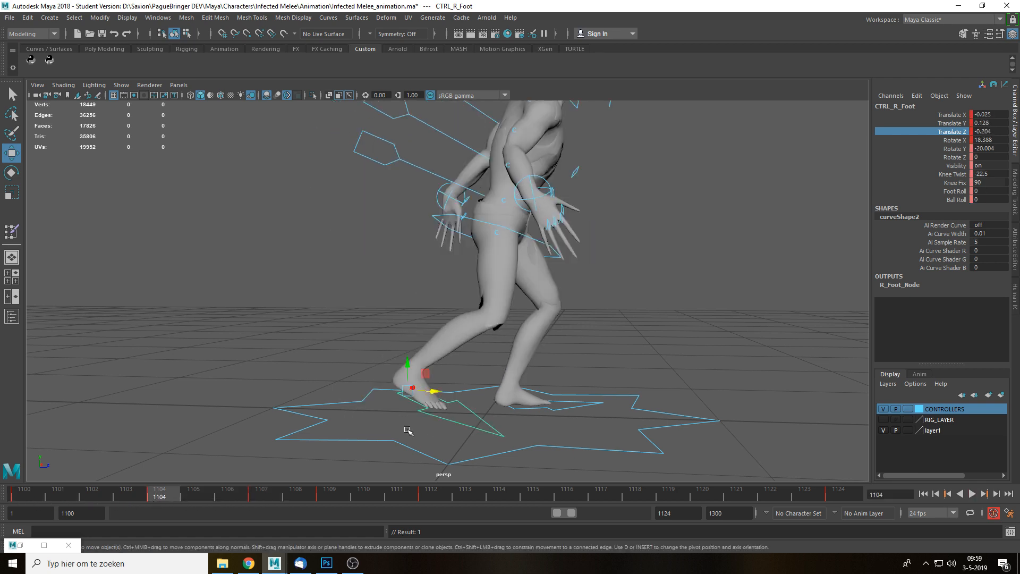
left_click_drag(435, 392, 424, 392)
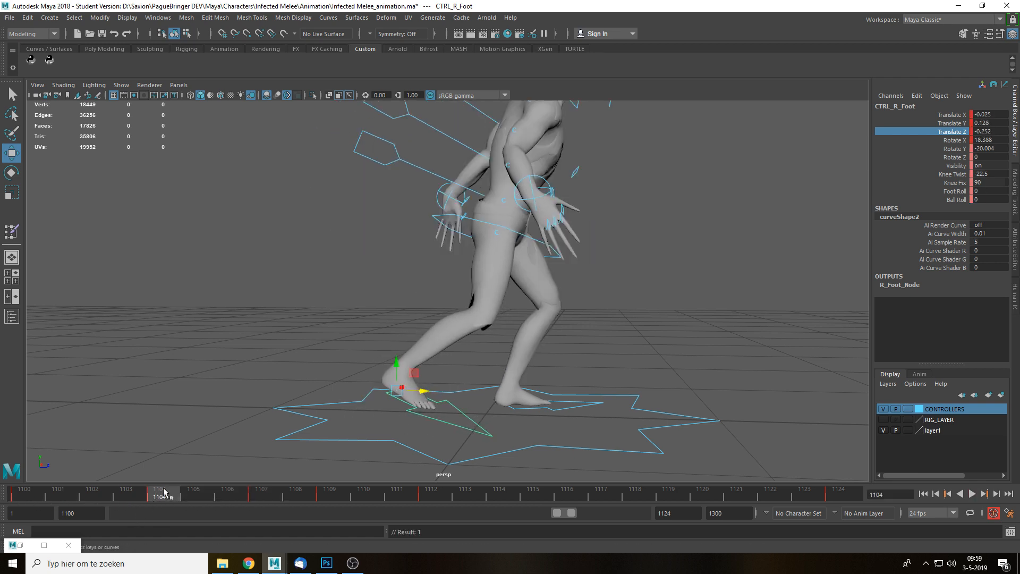
At frame 1110, raise and move the right foot control forward to about Translate Y 0.054 and Translate Z 0.09.
left_click_drag(164, 494, 331, 500)
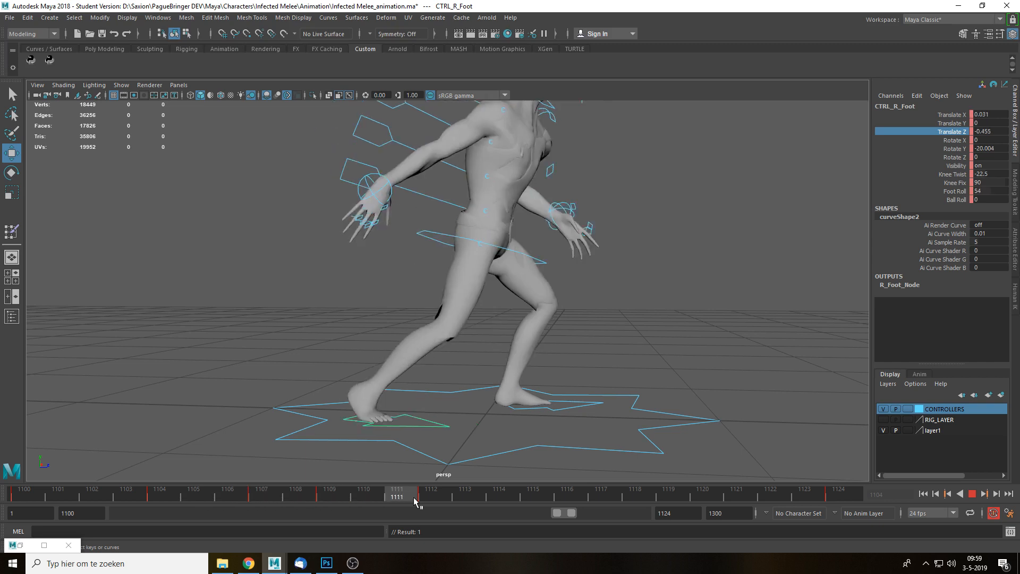
left_click_drag(415, 501, 346, 502)
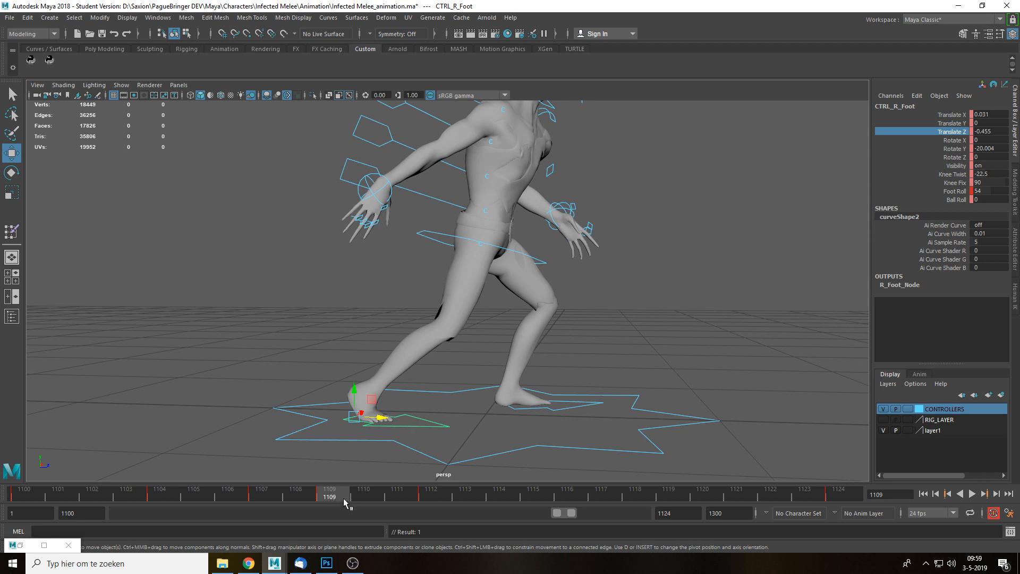
mouse_move(346, 502)
left_mouse_down()
mouse_move(263, 496)
mouse_move(319, 485)
mouse_move(287, 483)
mouse_move(276, 487)
mouse_move(451, 492)
mouse_move(322, 502)
mouse_move(445, 496)
mouse_move(333, 499)
left_mouse_up()
left_click_drag(419, 496, 396, 498)
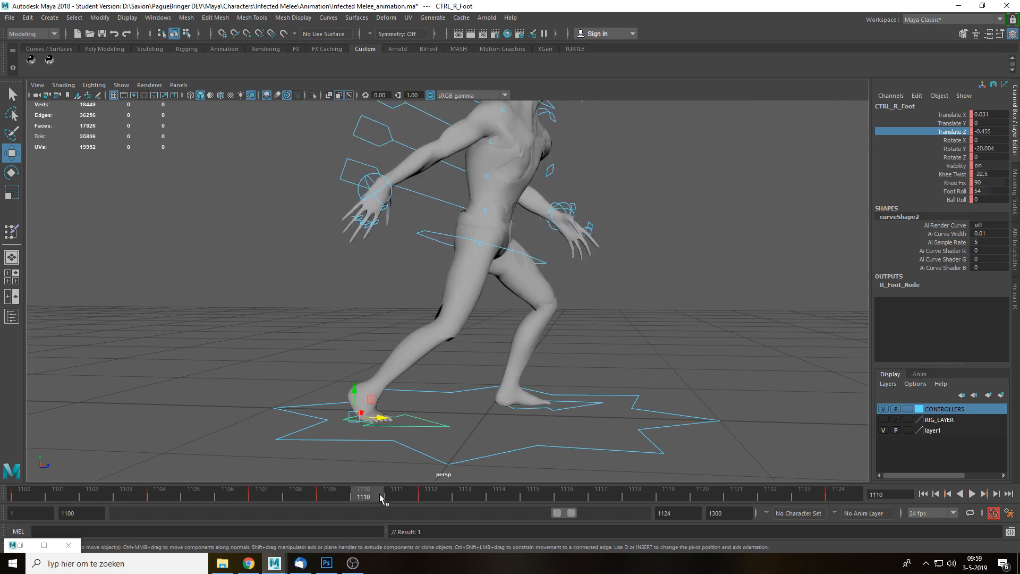
left_click_drag(375, 401, 455, 392)
mouse_move(367, 495)
left_mouse_down()
mouse_move(342, 494)
mouse_move(444, 495)
mouse_move(370, 494)
left_mouse_up()
left_click_drag(462, 393, 498, 395)
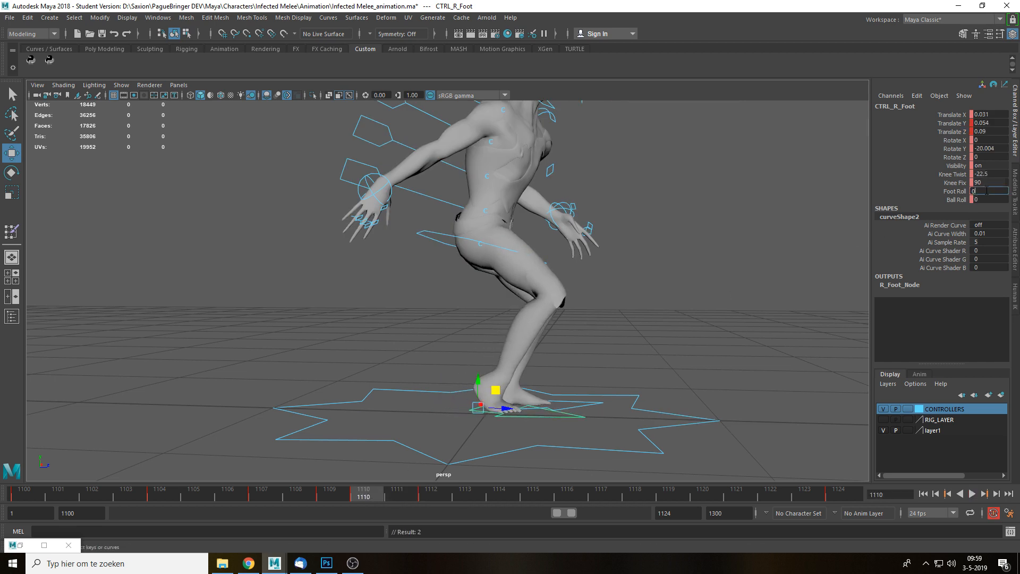
Set the right foot's Foot Roll to 0 and rotate the foot control to about 23.467 on X at frame 1110.
key("Return")
middle_click_drag(550, 377, 551, 347, "alt")
key("e")
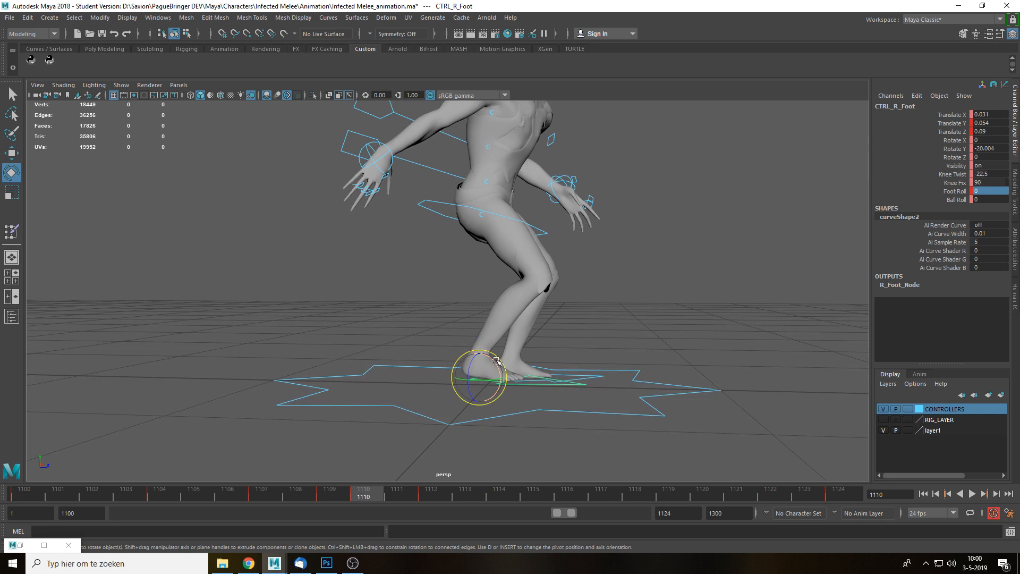
left_click_drag(496, 360, 504, 379)
mouse_move(370, 495)
left_mouse_down()
mouse_move(305, 504)
mouse_move(440, 497)
mouse_move(368, 500)
left_mouse_up()
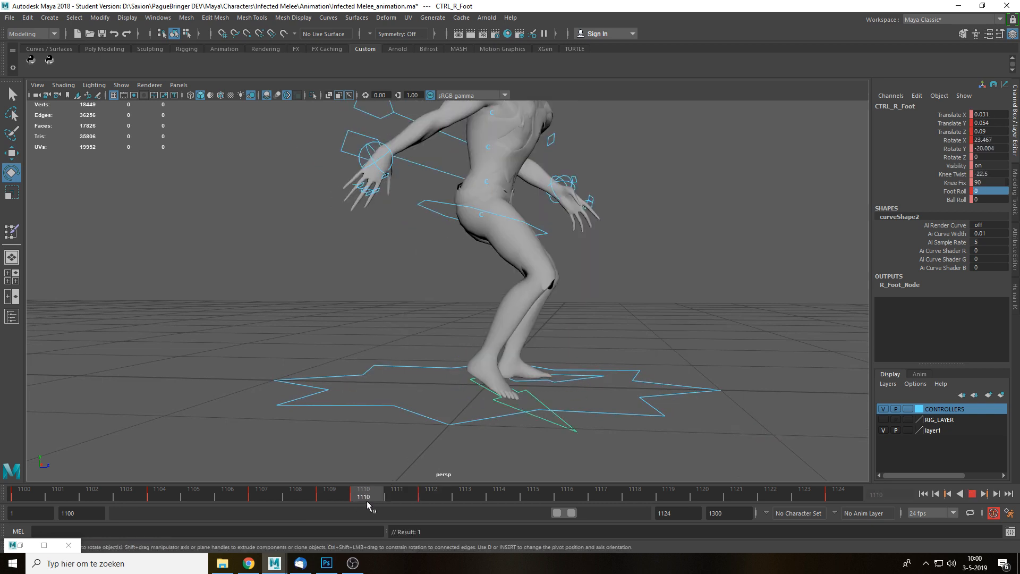
Move the pelvis control forward at frame 1110 to a Translate Z of about 0.207 and review the motion up to frame 1112.
key("w")
left_click(548, 234)
left_click_drag(509, 219, 557, 220)
mouse_move(370, 498)
left_mouse_down()
mouse_move(335, 498)
mouse_move(443, 497)
mouse_move(314, 502)
mouse_move(433, 499)
mouse_move(369, 499)
mouse_move(432, 501)
mouse_move(373, 500)
mouse_move(384, 501)
left_mouse_up()
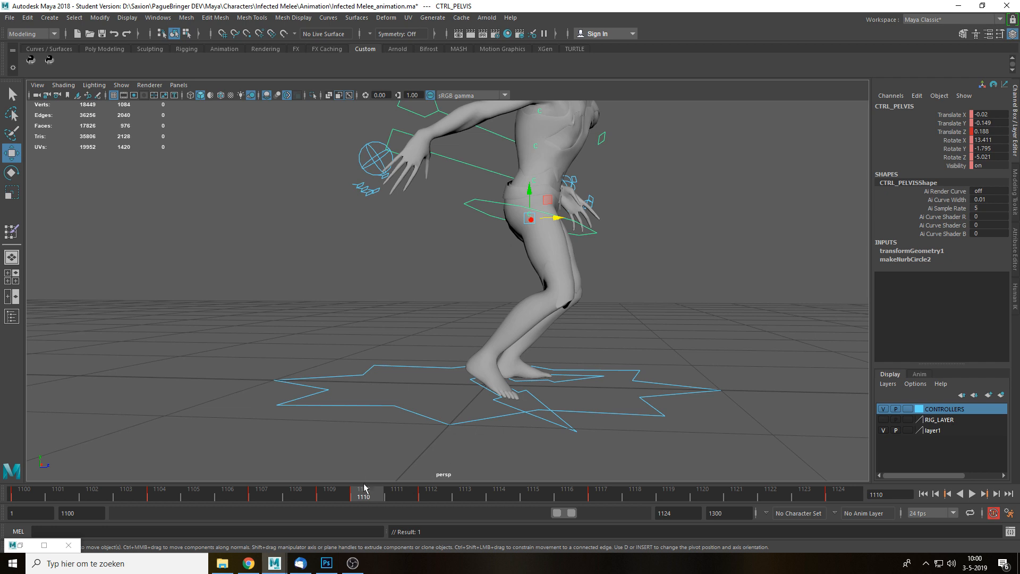
left_click_drag(539, 228, 521, 287)
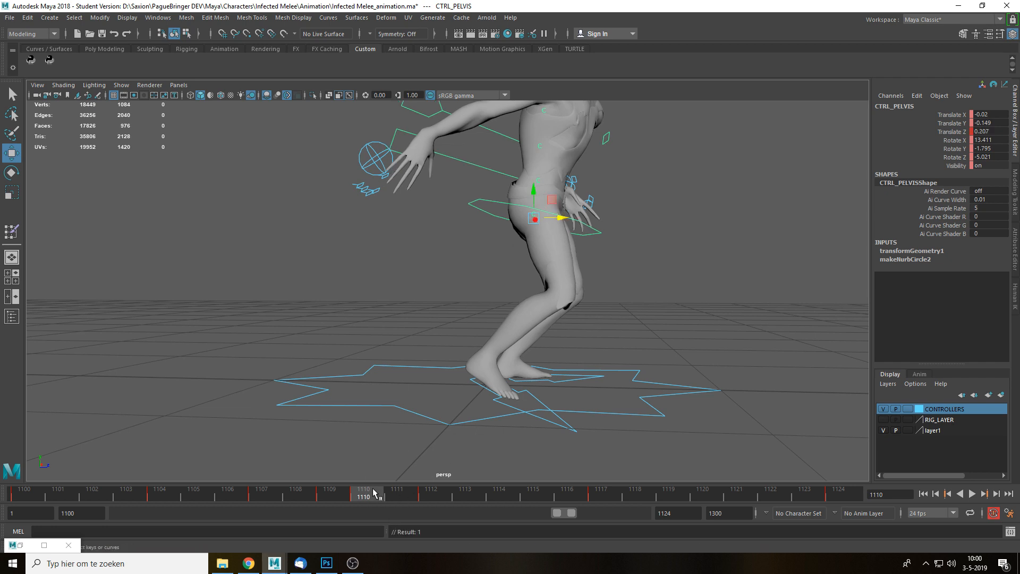
key("alt+v")
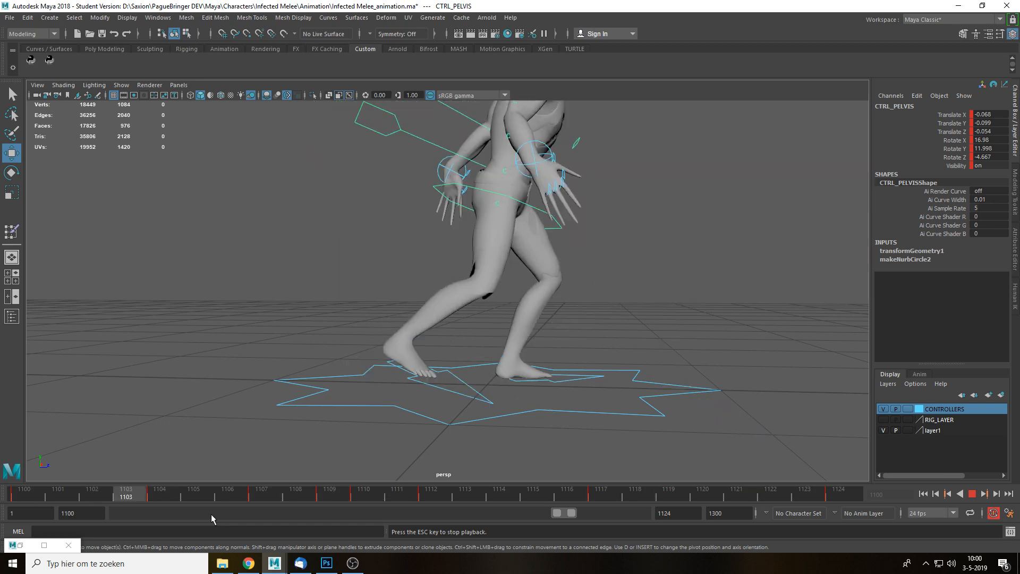
left_click(431, 499)
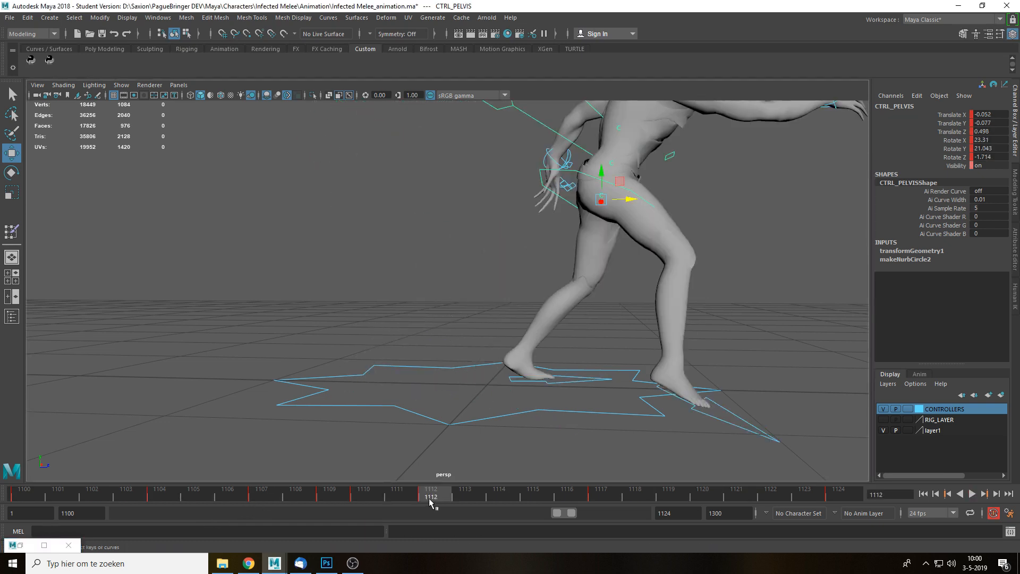
type("0")
key("Return")
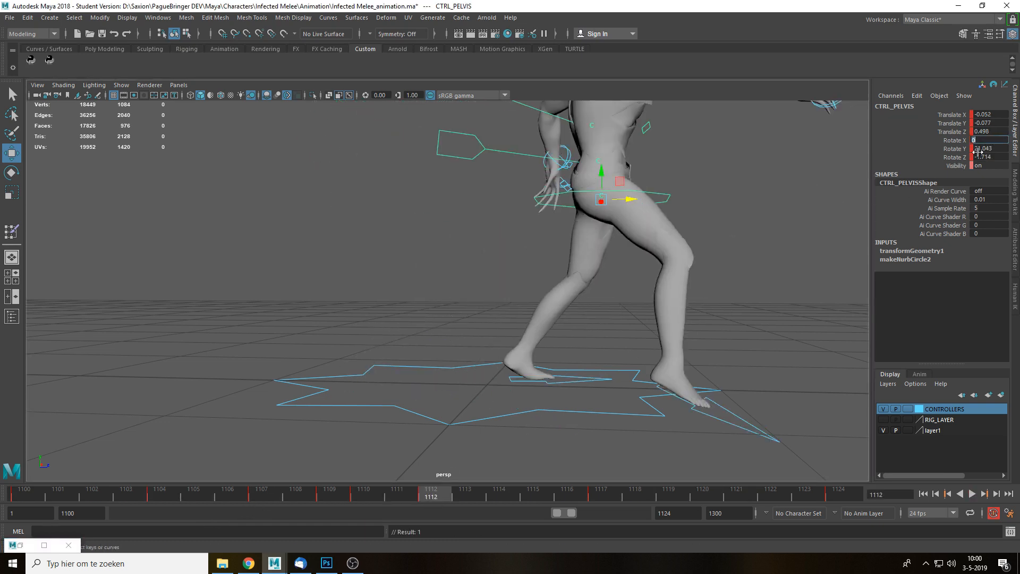
key("ctrl+z")
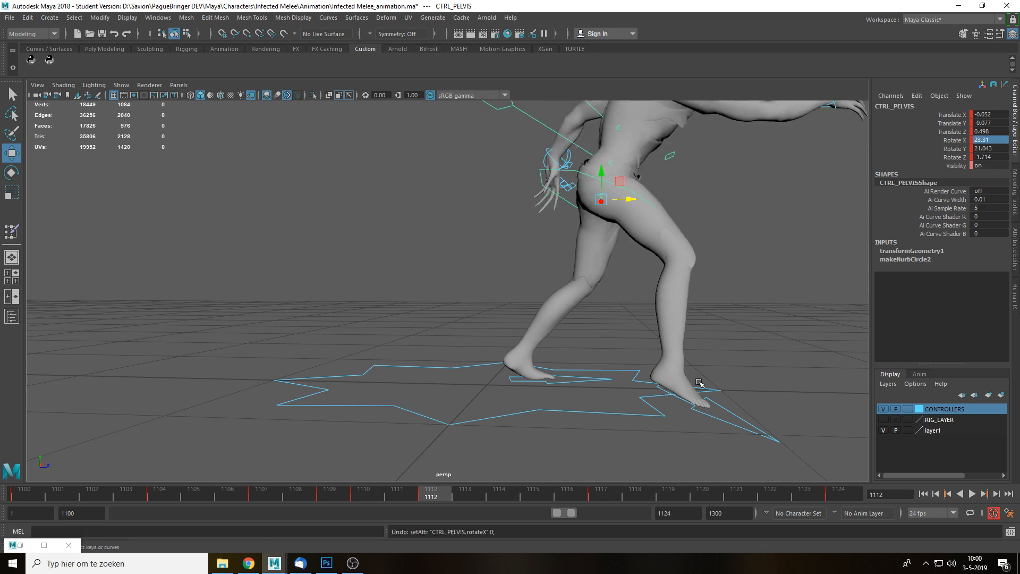
At frame 1112, set the right foot control's Rotate X and Translate Y to 0, and check the motion between frames 1110 and 1114.
left_click(759, 441)
type("0")
key("Return")
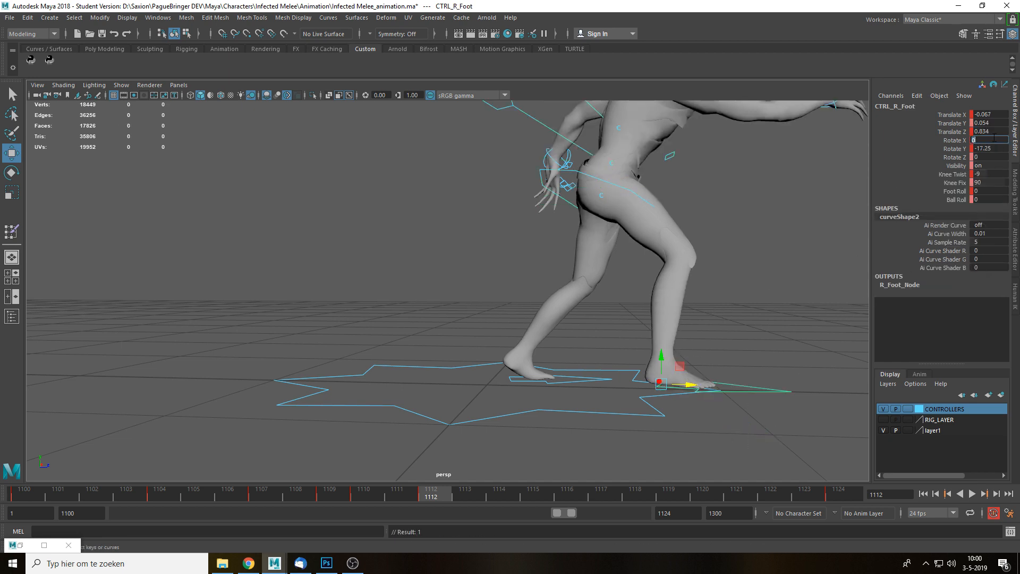
middle_click_drag(665, 315, 633, 327, "alt")
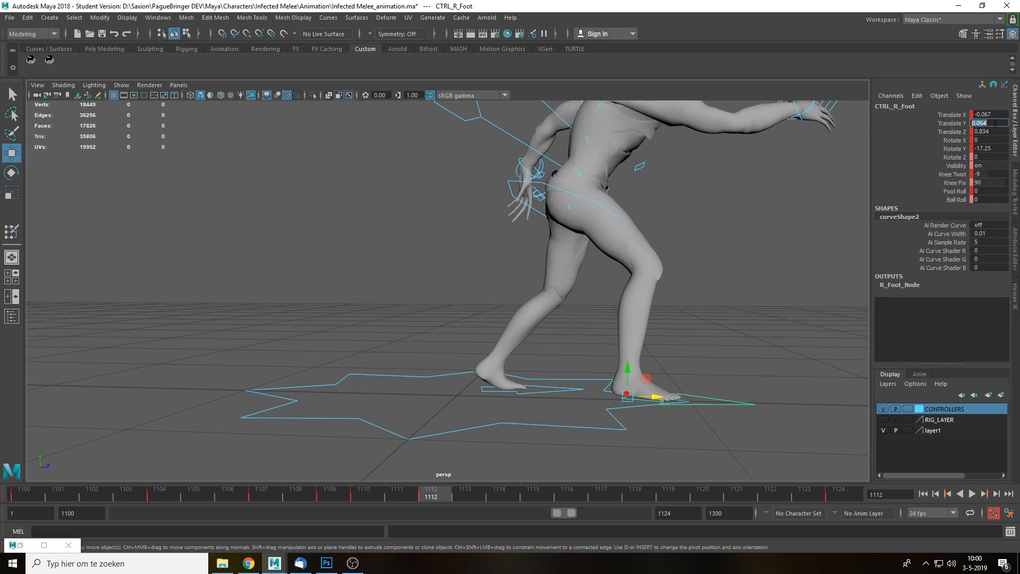
key("Return")
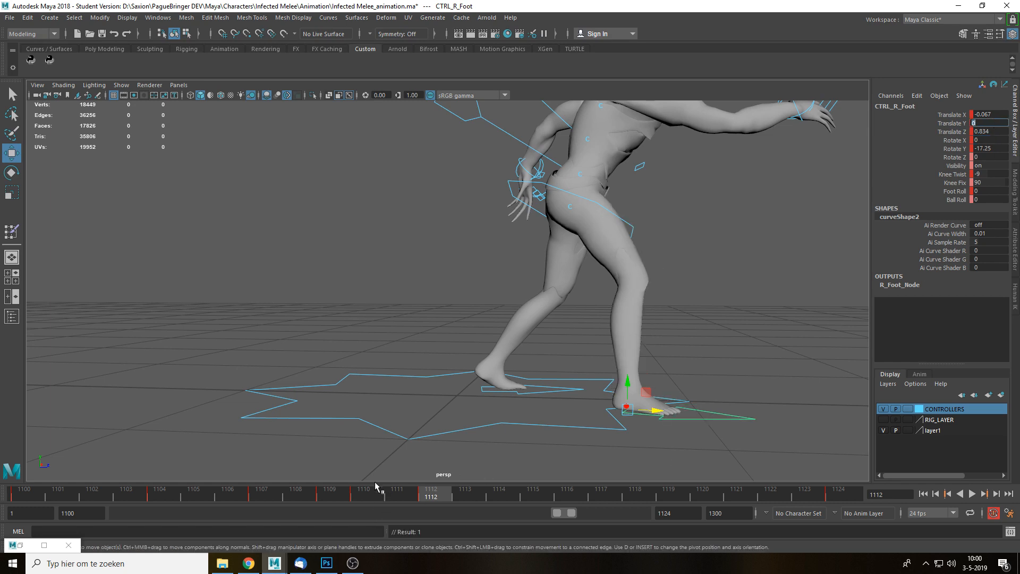
left_click_drag(376, 486, 431, 497)
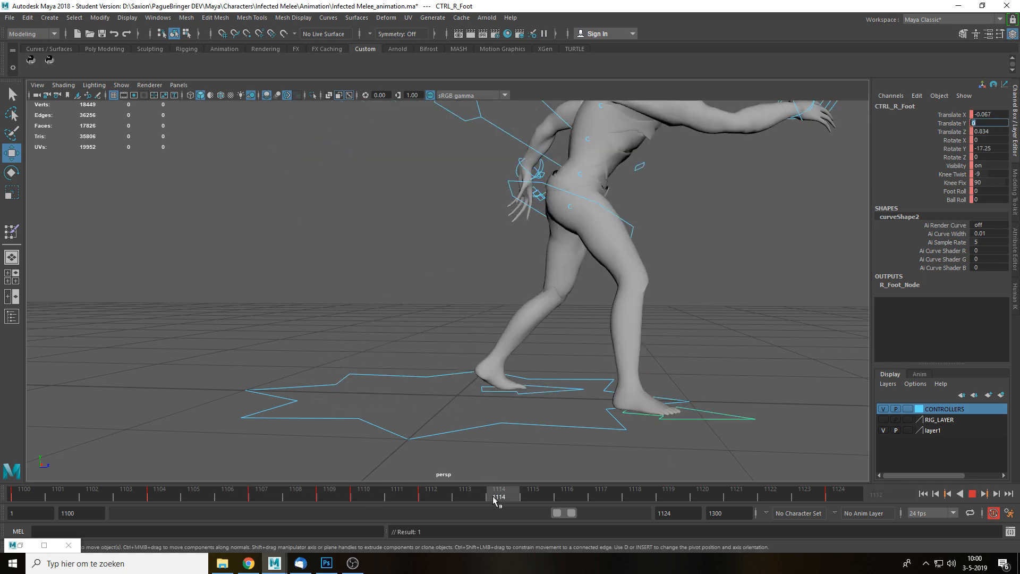
left_click_drag(493, 499, 385, 500)
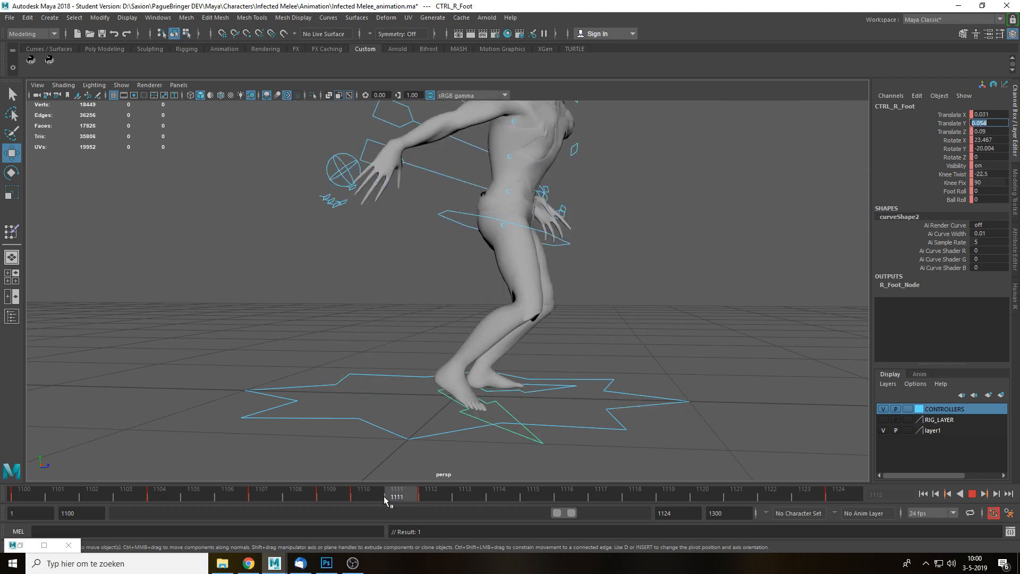
At frame 1110, lift and move the right foot control forward to about Translate Y 0.111 and Translate Z 0.315, and play the animation.
left_click_drag(449, 364, 519, 360)
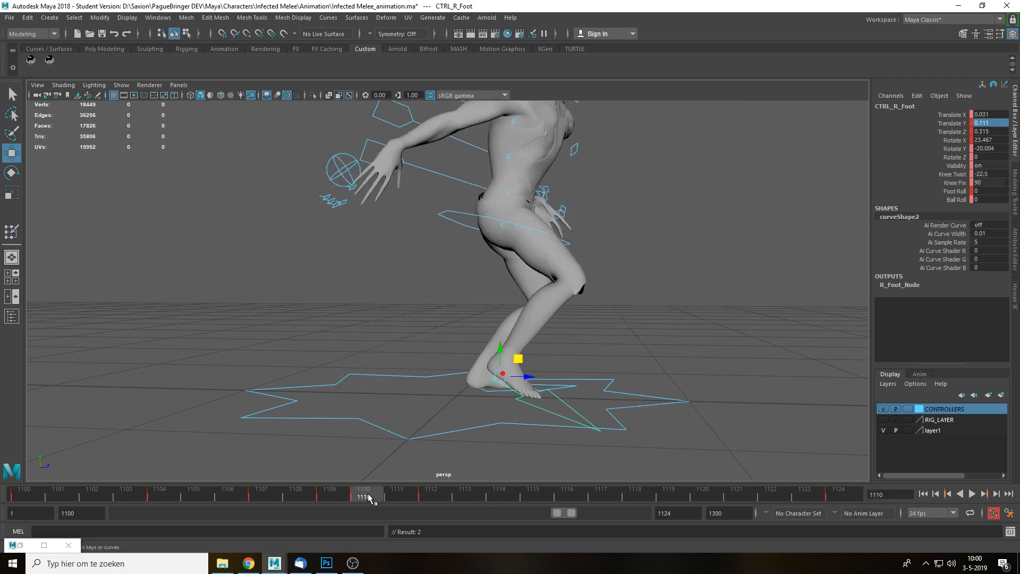
left_click_drag(371, 498, 123, 497)
key("alt+v")
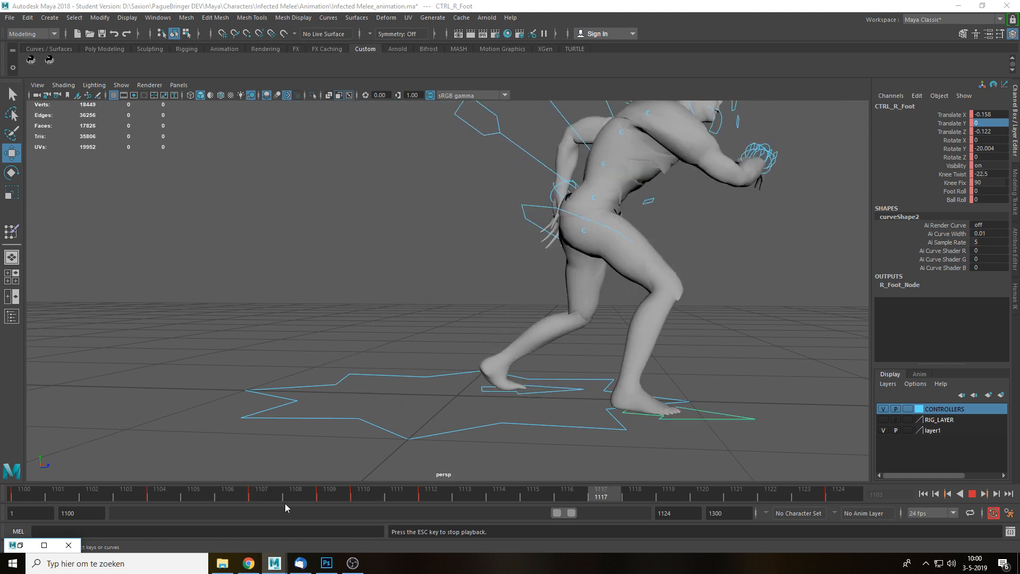
At frame 1110, rotate the right foot control to about 41.055 on X and play back the result.
left_click_drag(279, 498, 364, 497)
key("e")
left_click_drag(520, 365, 606, 368)
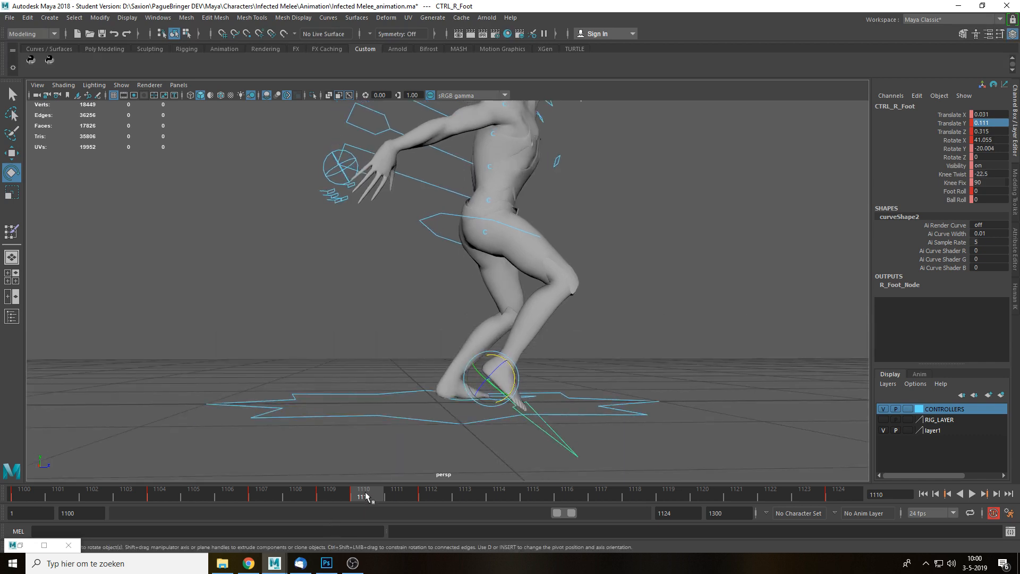
key("alt+v")
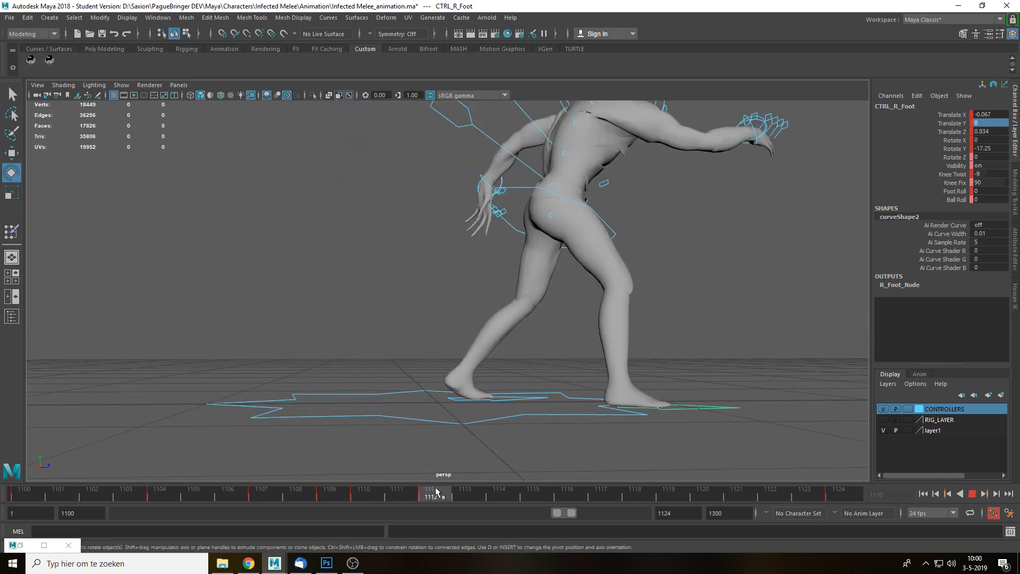
At frame 1111, raise the right foot control to about Translate Y 0.15, swing it forward to about Translate Z 0.702, and rotate its toes upward.
left_click_drag(436, 491, 386, 491)
middle_click_drag(572, 404, 515, 409, "alt")
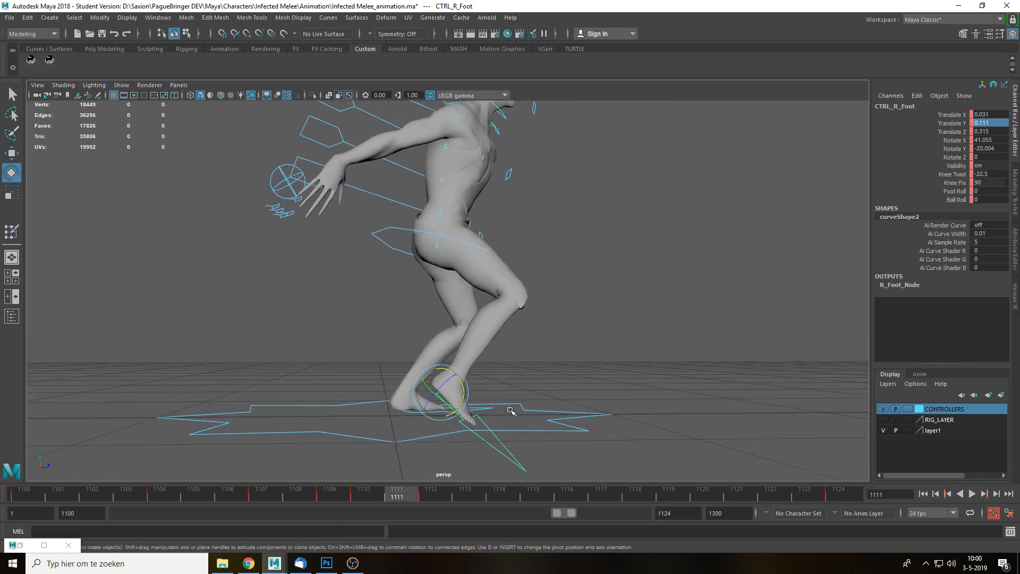
key("w")
left_click_drag(456, 376, 574, 391)
key("e")
middle_click_drag(574, 392, 552, 390, "alt")
key("w")
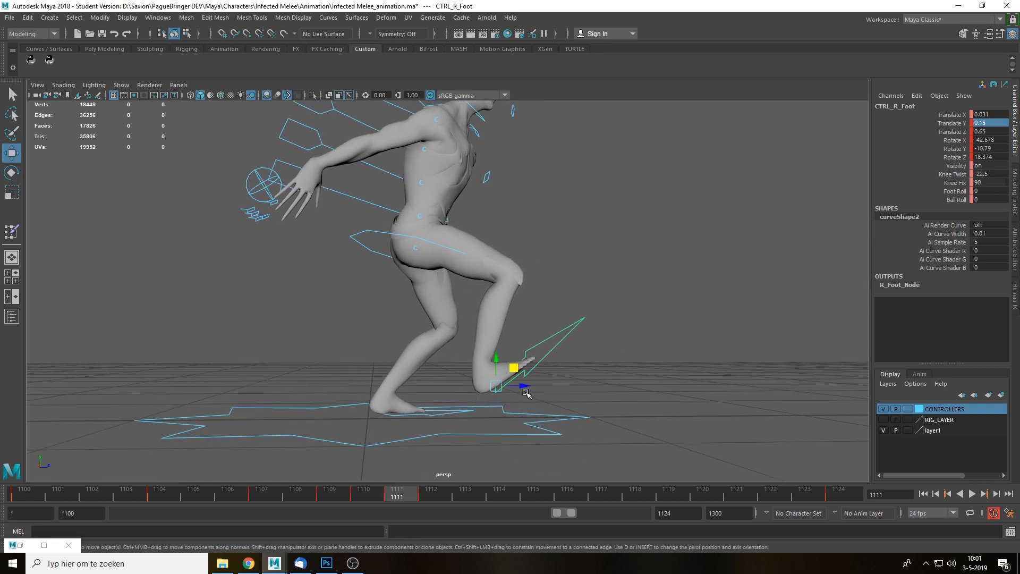
left_click_drag(524, 386, 533, 388)
key("alt+v")
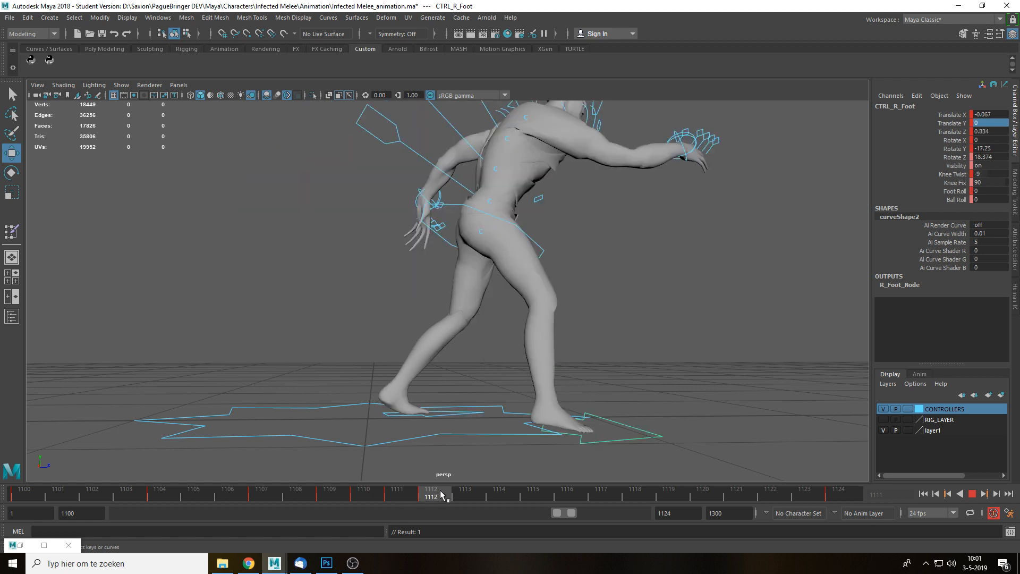
At frame 1111, lower the right foot control to about Translate Y 0.046 and set its pitch to about -30.022 on Rotate X.
left_click_drag(374, 496, 402, 496)
left_click_drag(507, 365, 521, 389)
key("e")
key("alt+v")
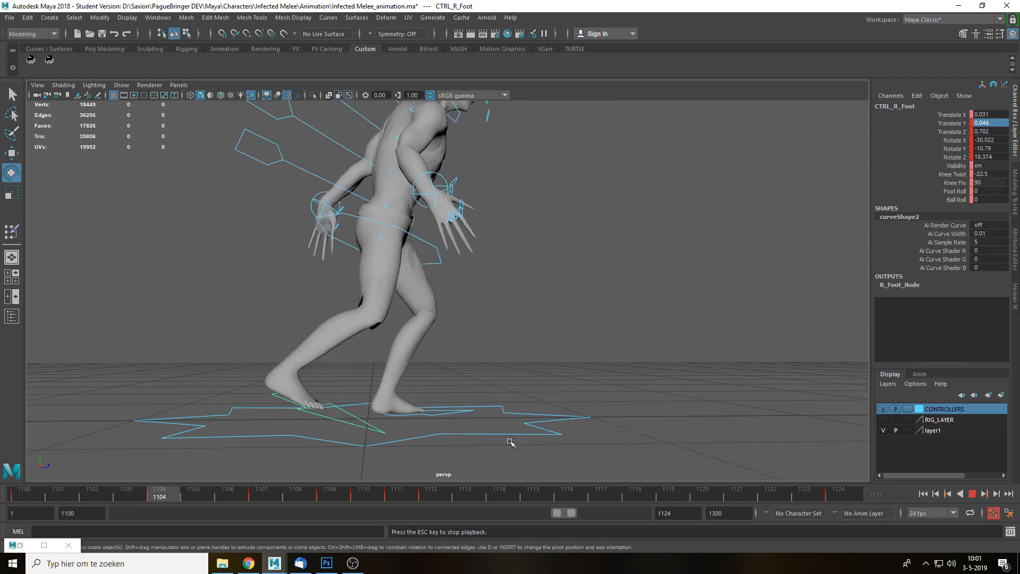
key("alt+v")
At frame 1112, set the right foot control's Rotate Z to 0 and play back the step.
left_click_drag(395, 495, 435, 497)
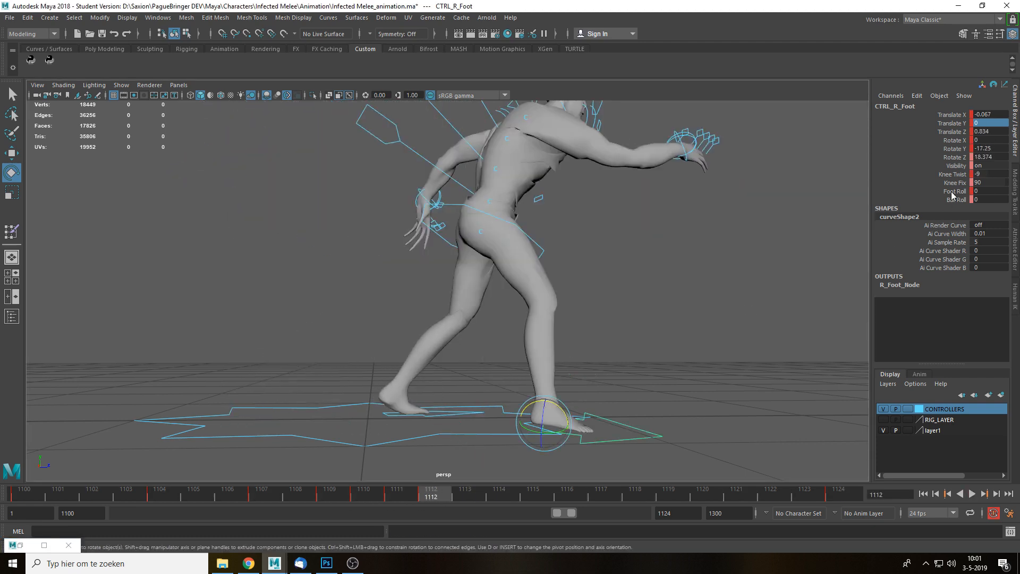
key("ctrl+z")
left_click(991, 159)
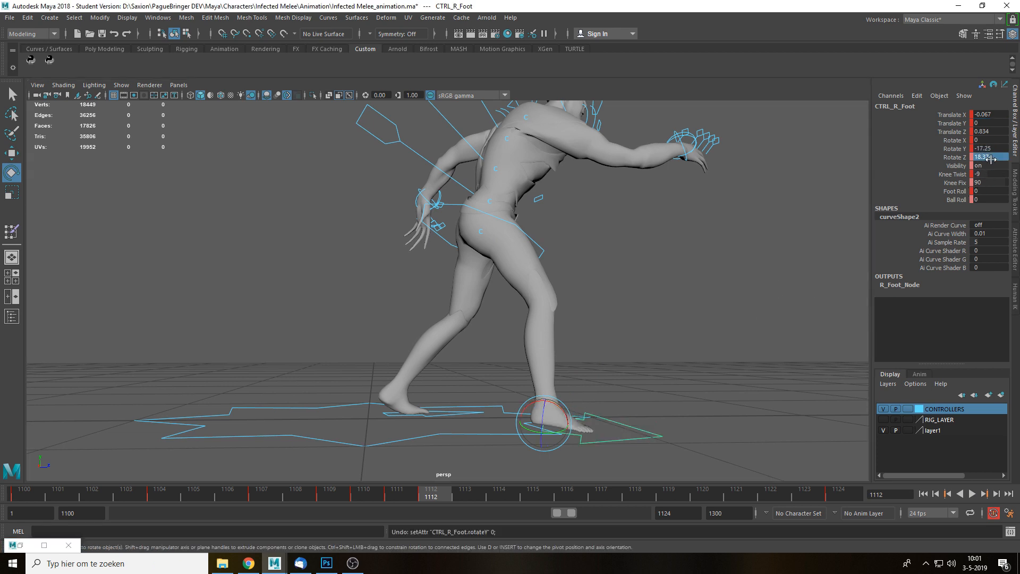
type("0")
key("Return")
middle_click_drag(546, 401, 525, 404, "alt")
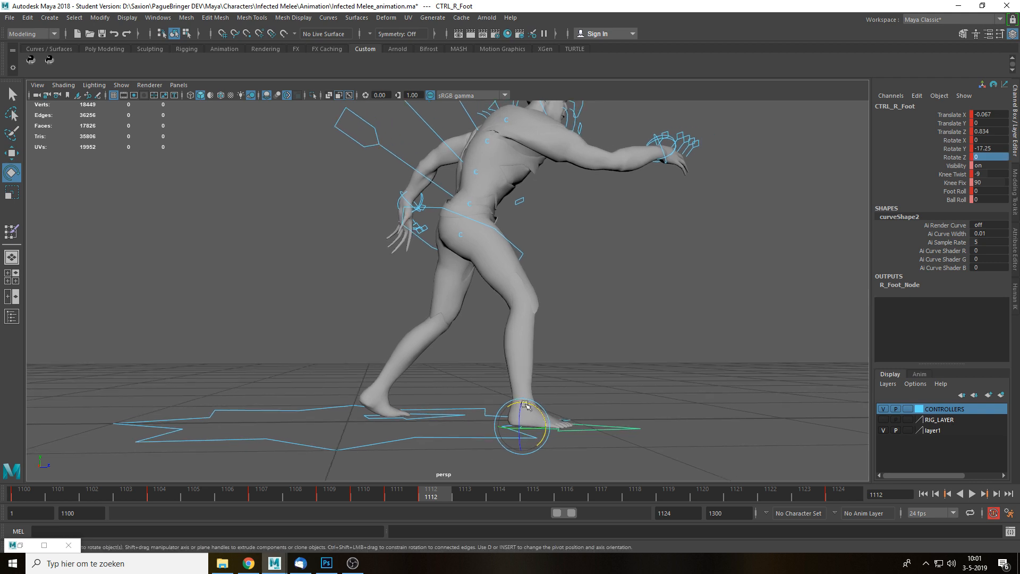
key("alt+v")
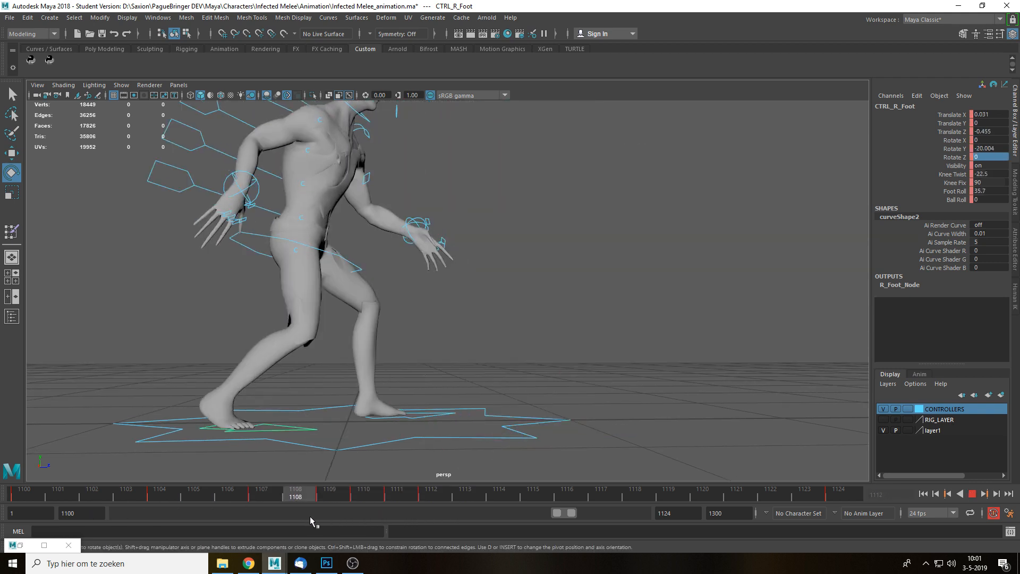
key("alt+v")
At frame 1111, move the pelvis control forward to about Translate Z 0.35 and review the full motion.
left_click(345, 255)
key("w")
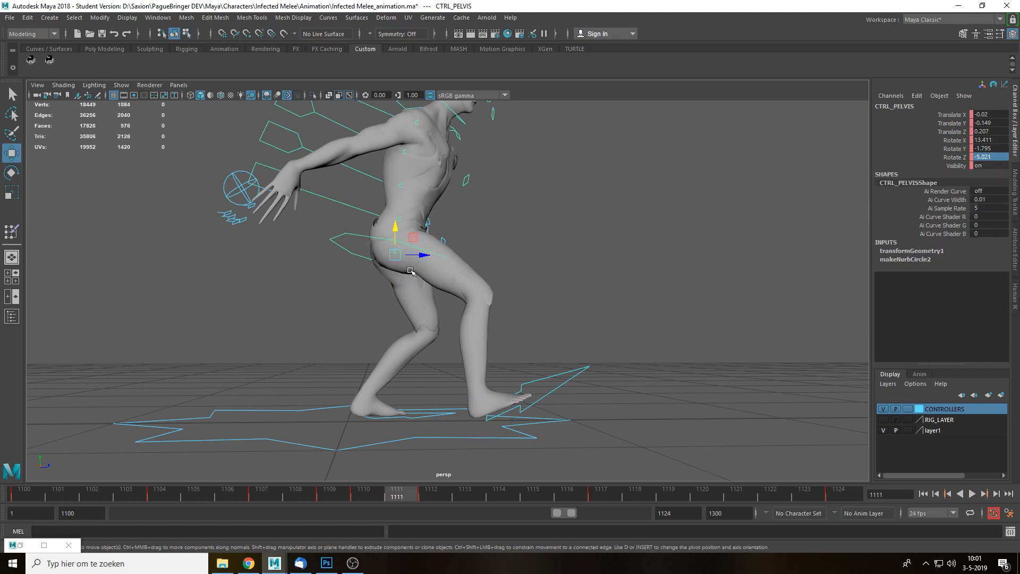
left_click_drag(417, 253, 462, 279)
key("alt+v")
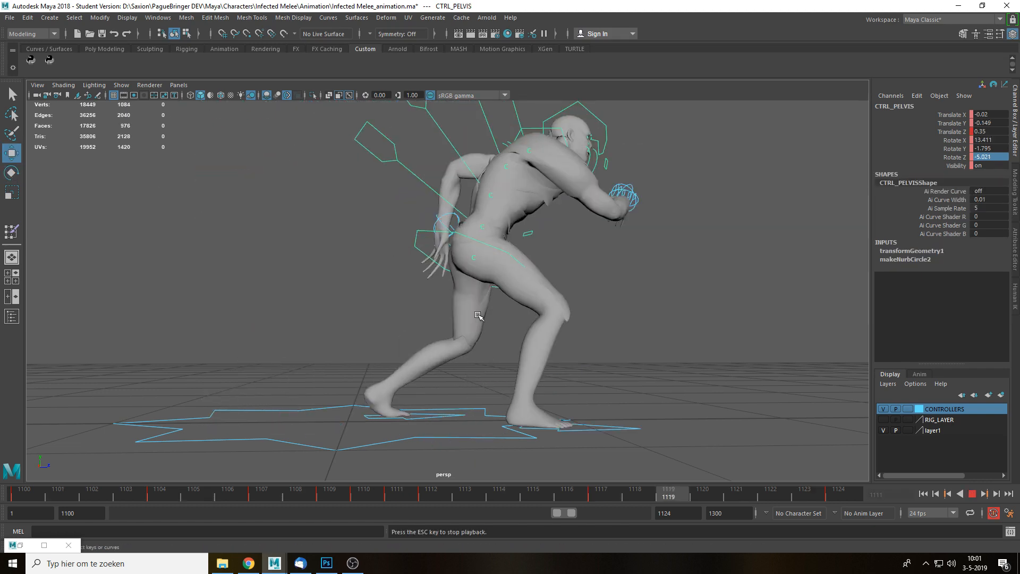
left_click_drag(353, 496, 449, 505)
left_click_drag(526, 507, 291, 504)
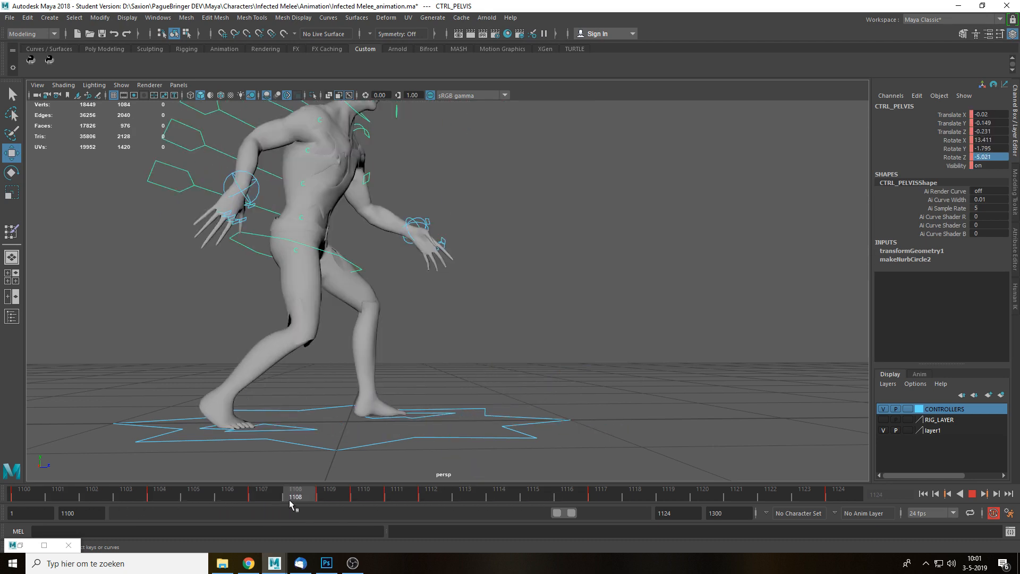
left_click_drag(227, 495, 442, 500)
key("alt+v")
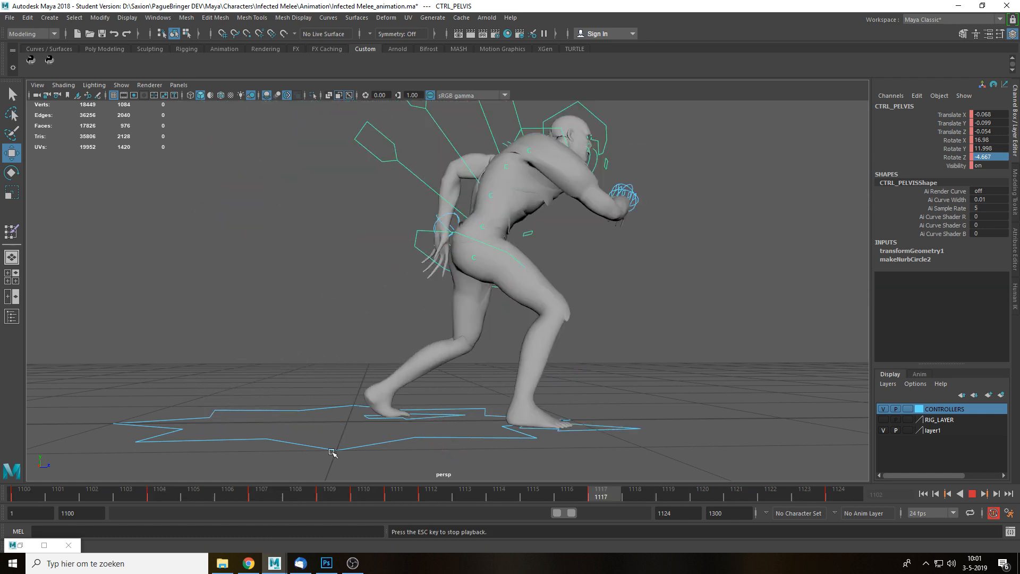
Turn off stepped preview and play the animation with interpolated motion.
key("Escape")
right_click(384, 496)
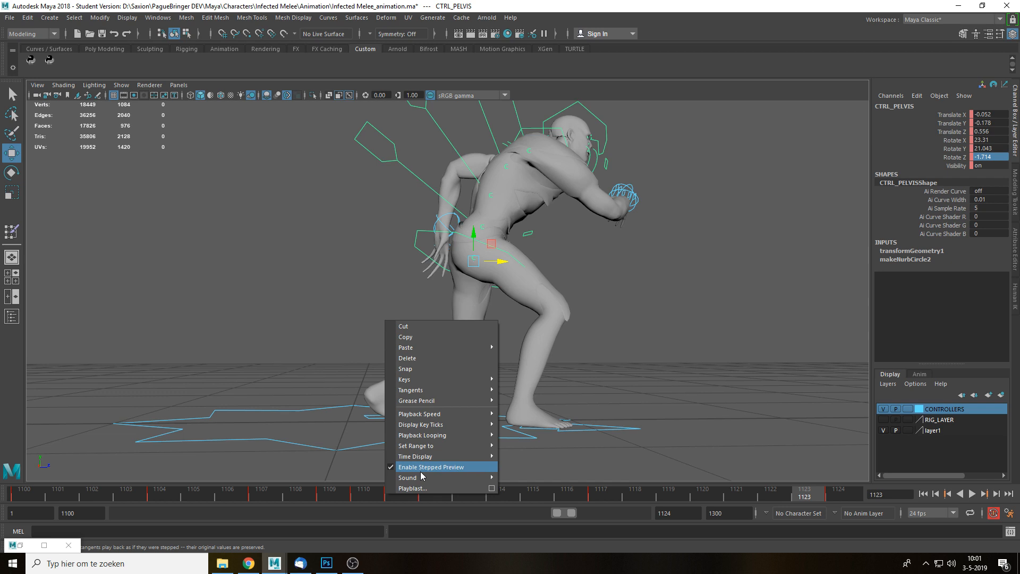
left_click(423, 468)
key("alt+v")
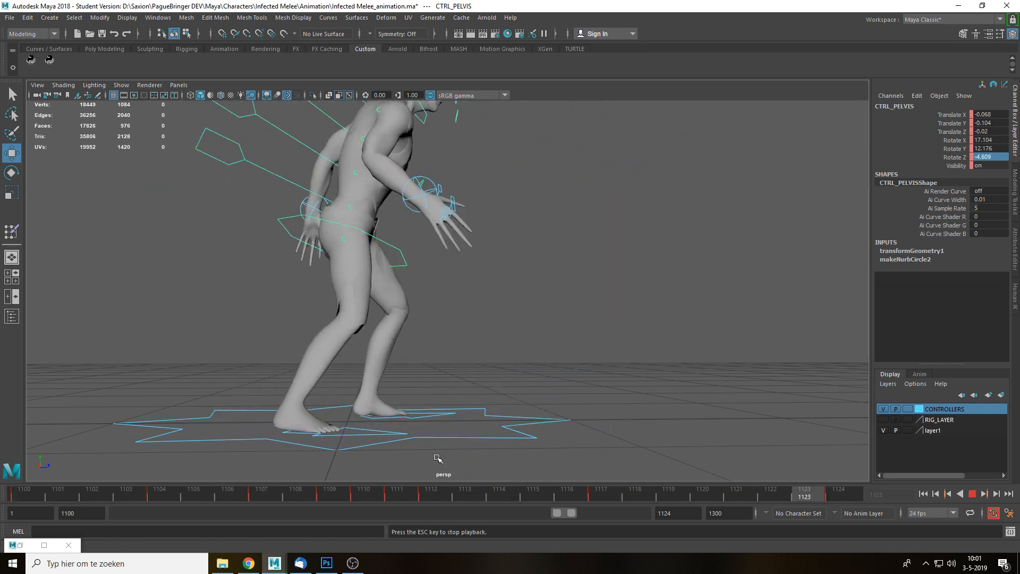
Re-enable stepped preview at frame 1109 and check the poses up to frame 1111.
left_click_drag(137, 502, 326, 500)
right_click(328, 499)
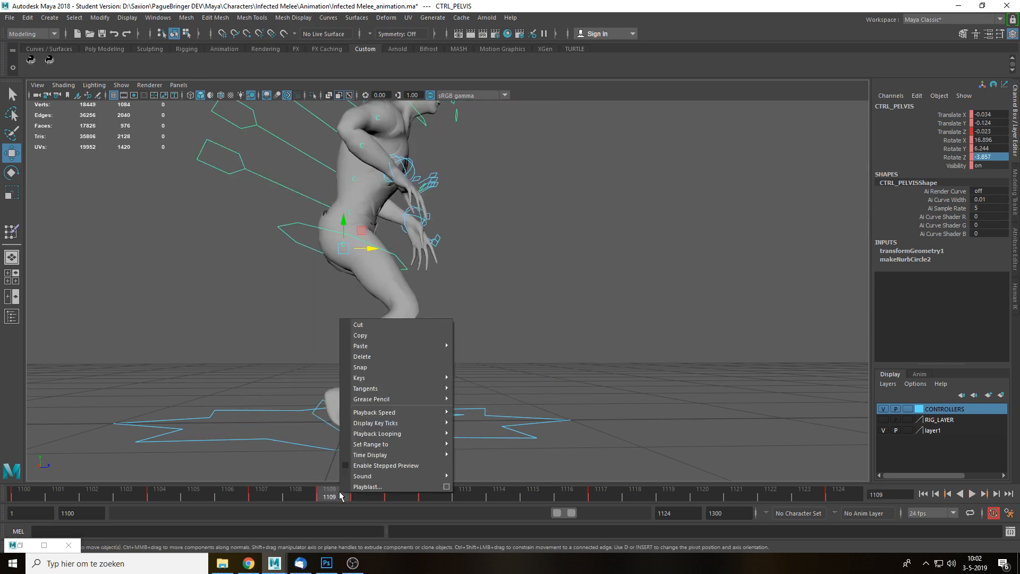
left_click_drag(330, 500, 401, 504)
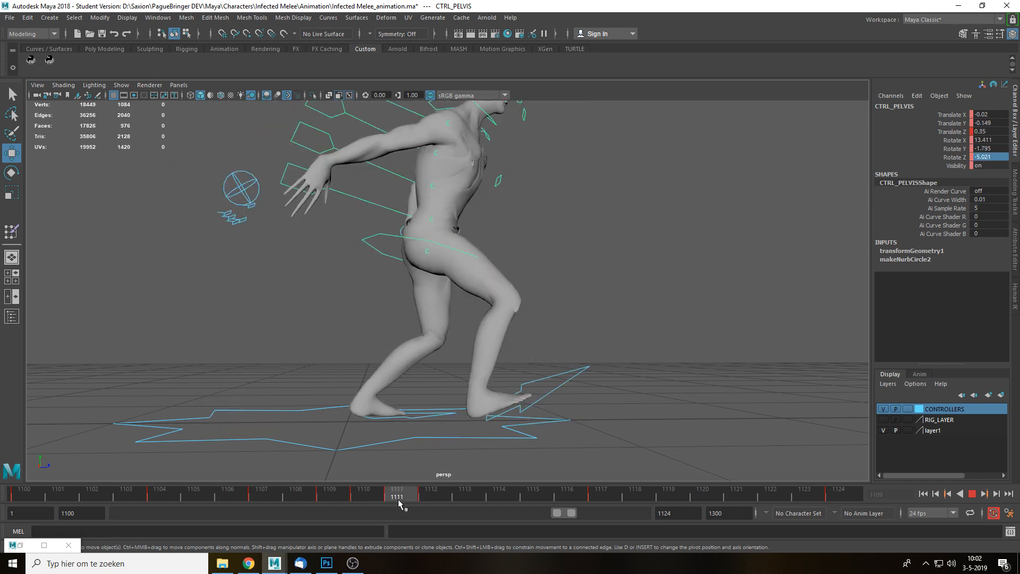
At frame 1111, move the right foot control slightly forward along Z and review the animation back to frame 1104.
left_click(541, 395)
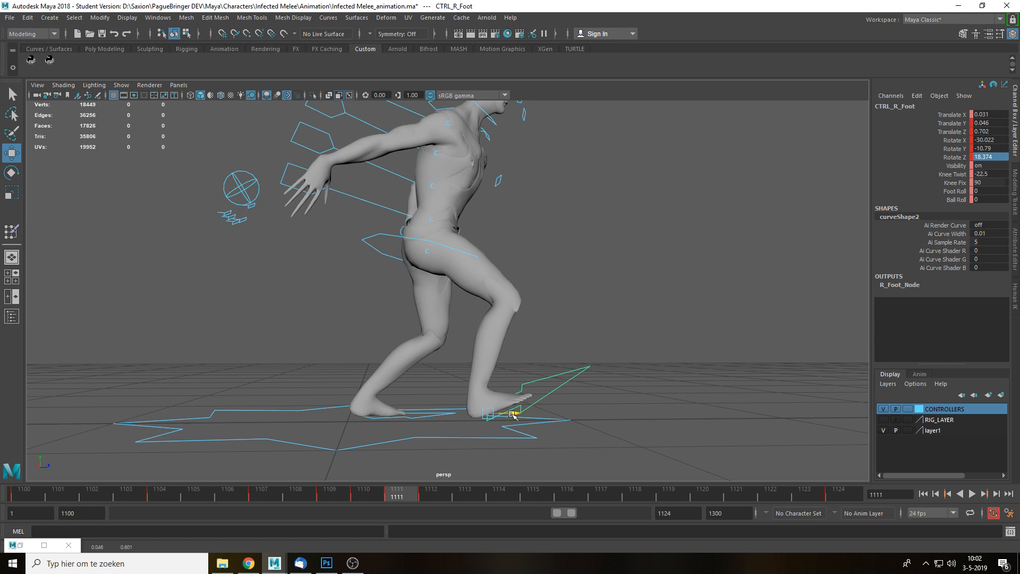
left_click_drag(514, 414, 522, 415)
key("alt+v")
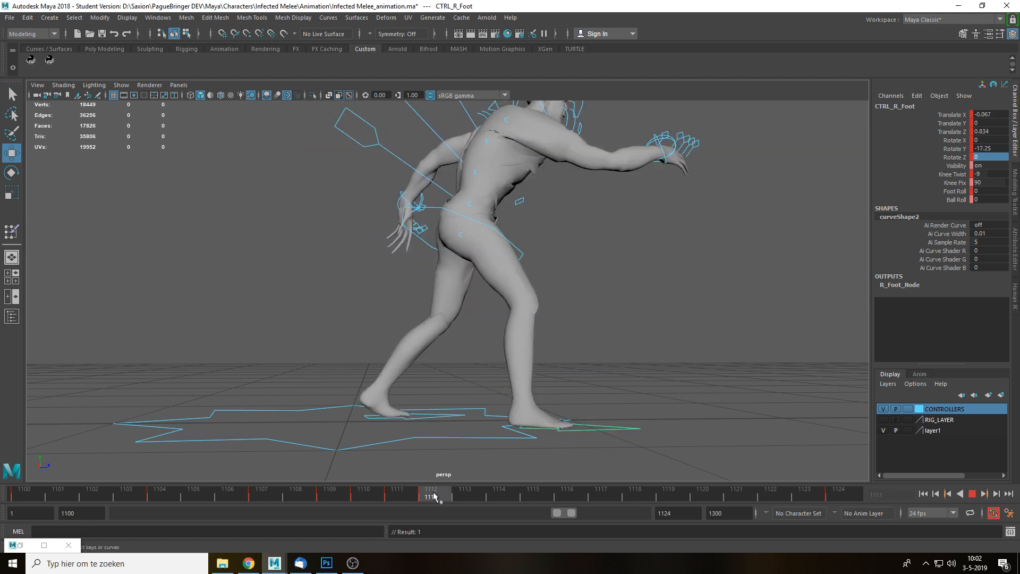
left_click_drag(399, 500, 220, 505)
key("e")
key("alt+v")
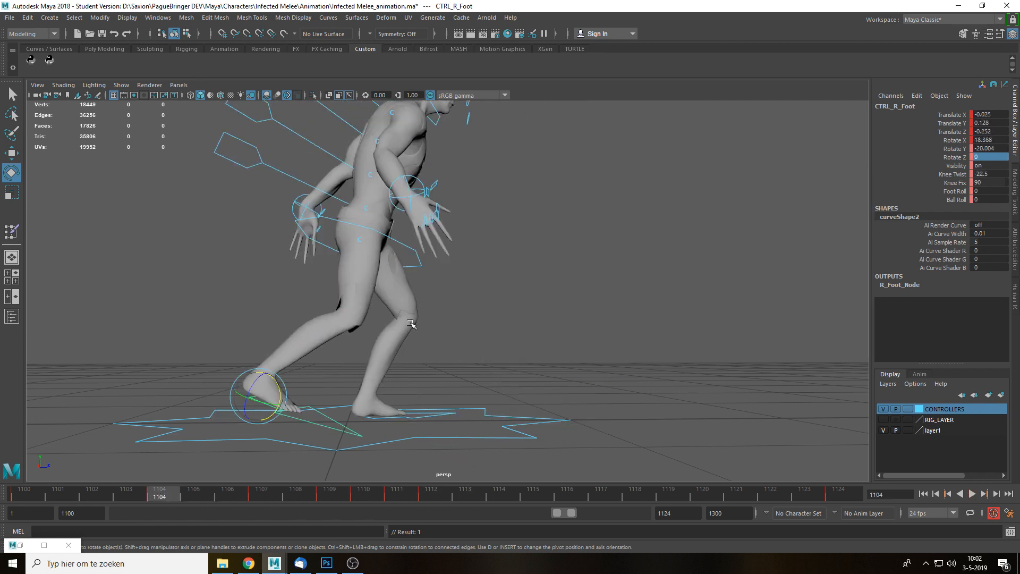
At frame 1104, move the right wrist control forward to about Translate Z 0.333 and review the arm motion up to frame 1109.
key("q")
left_click(420, 182)
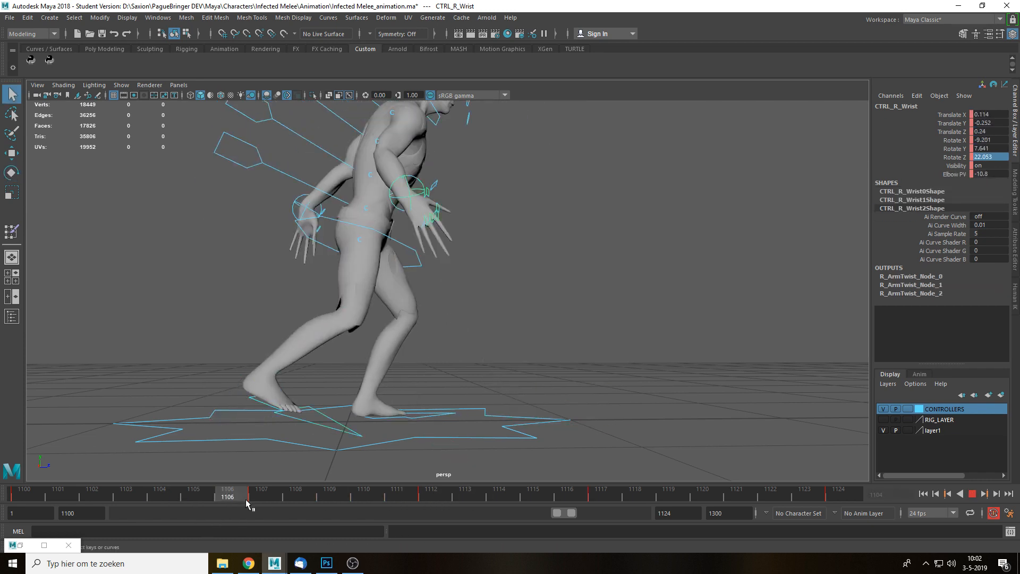
left_click_drag(247, 503, 174, 502)
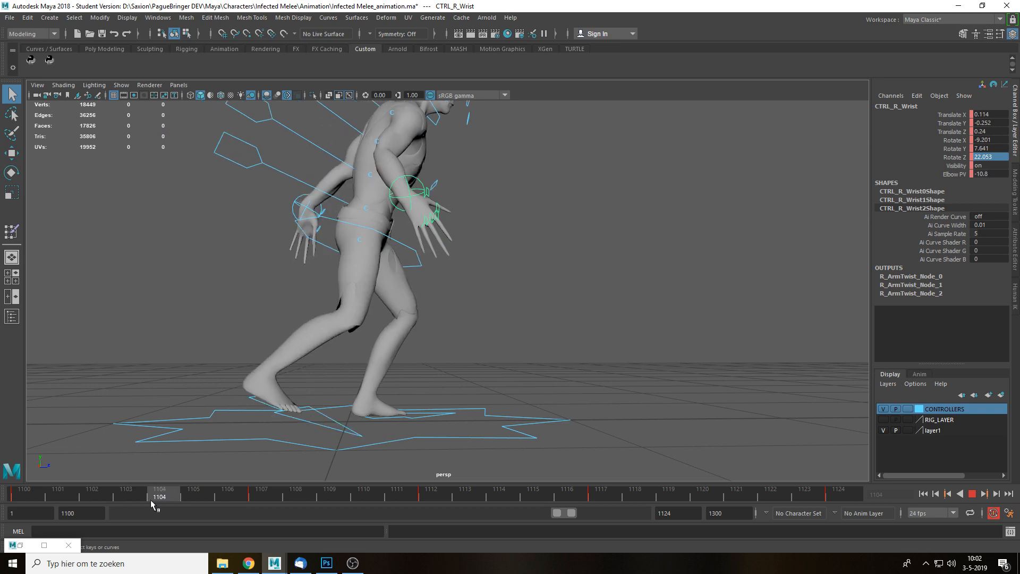
left_click_drag(437, 196, 460, 193)
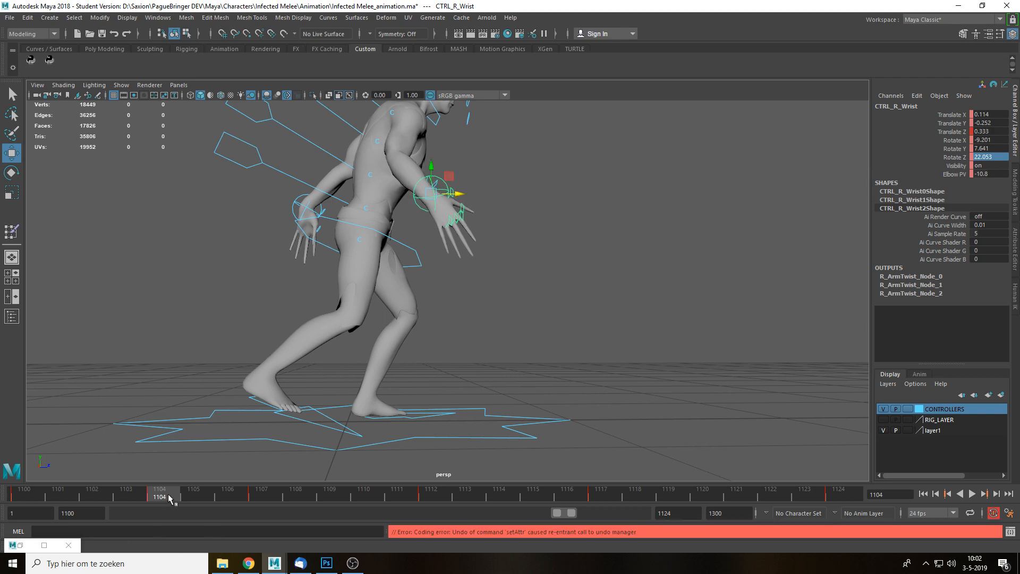
key("alt+v")
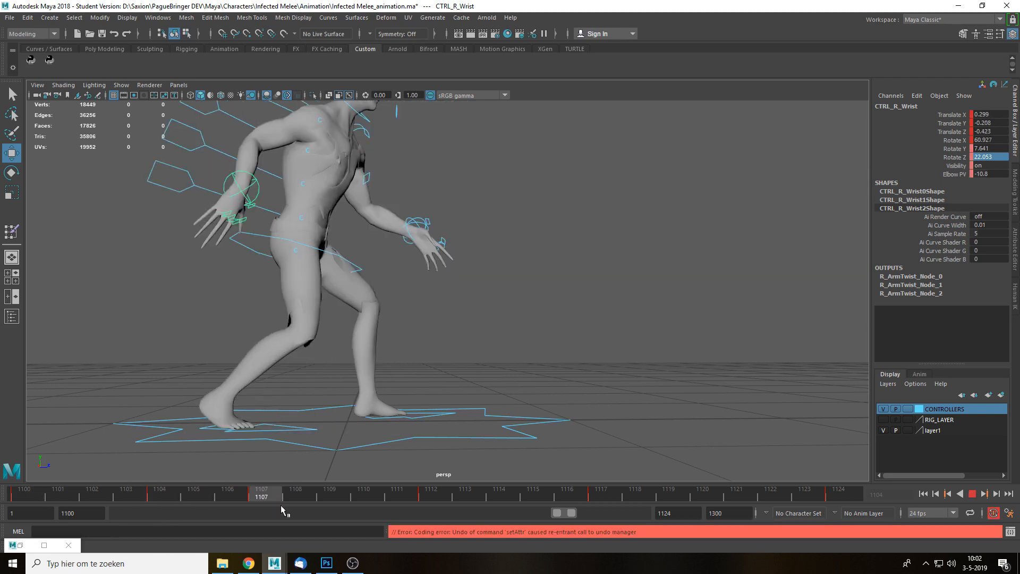
left_click_drag(292, 502, 329, 499)
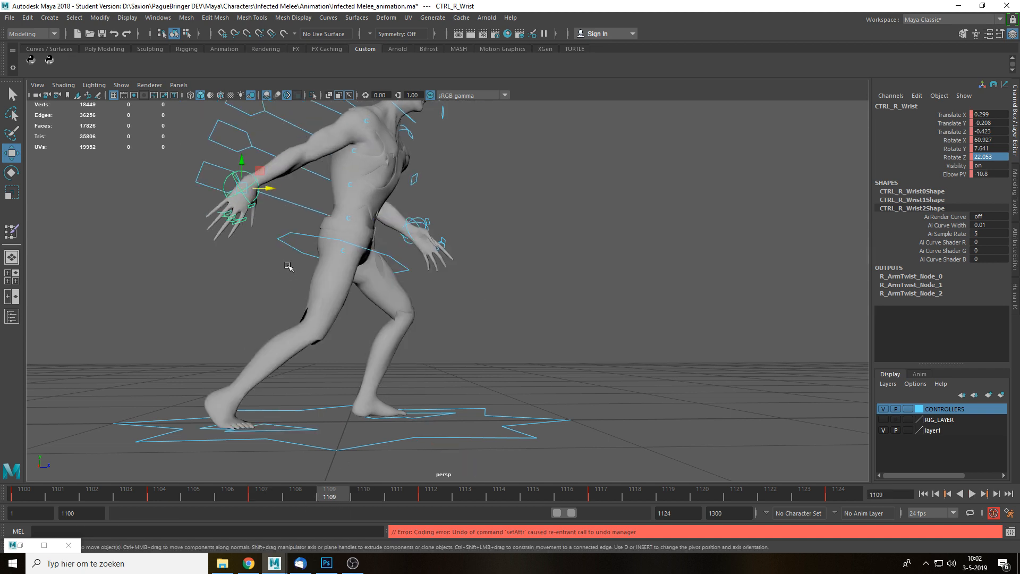
At frame 1109, move the right wrist control forward to about Translate Z -0.267.
left_click_drag(270, 192, 307, 193)
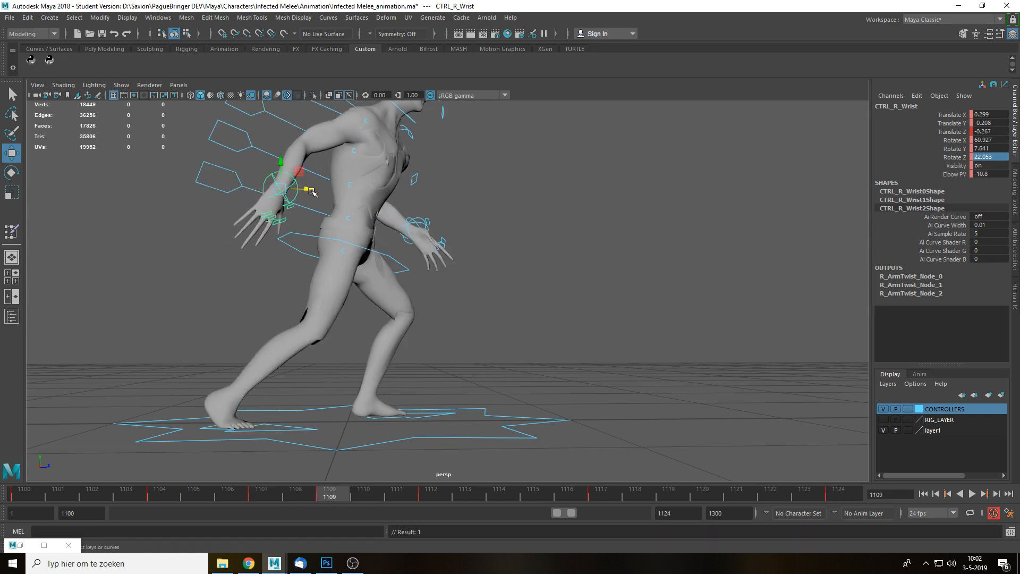
left_click_drag(468, 250, 323, 262, "alt")
middle_click_drag(463, 277, 450, 342, "alt")
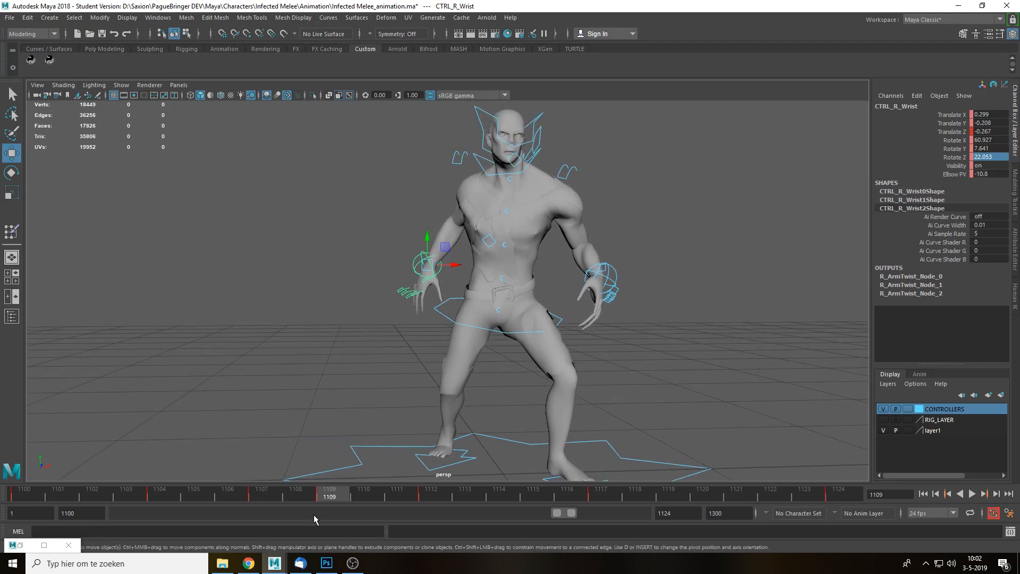
At frame 1110, move the right wrist control forward, outward and up to about Translate X 0.109, Y -0.099, Z 0.342.
left_click_drag(340, 494, 376, 497)
left_click_drag(463, 332, 577, 323, "alt")
left_click_drag(319, 265, 525, 322)
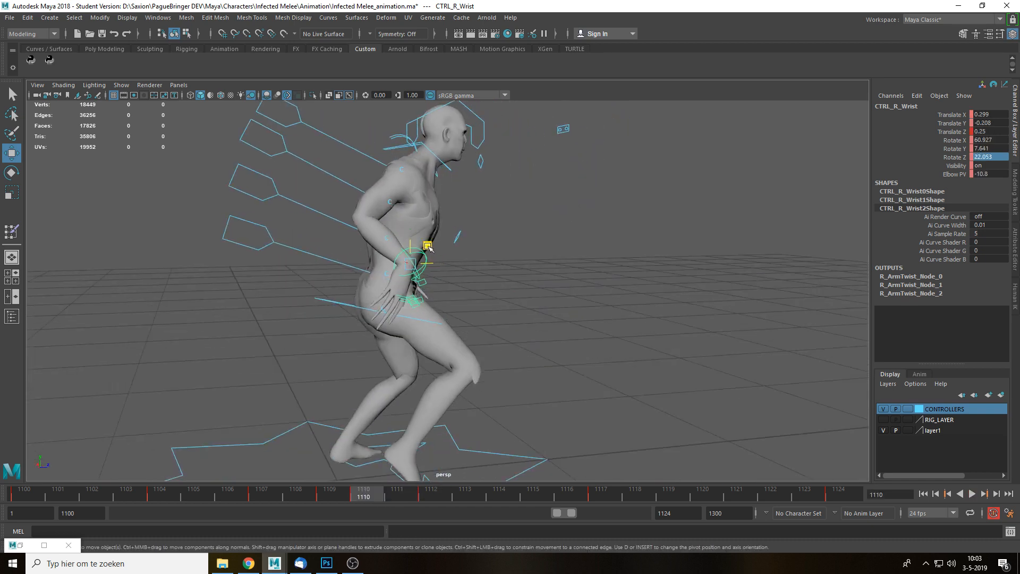
left_click_drag(429, 247, 381, 290)
left_click_drag(470, 273, 503, 354)
key("alt+v")
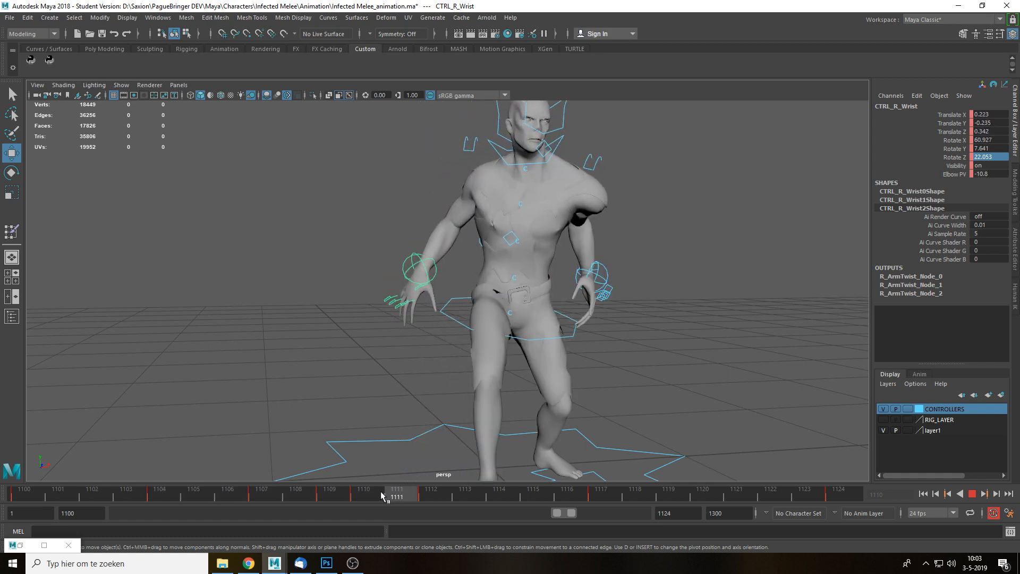
key("alt+v")
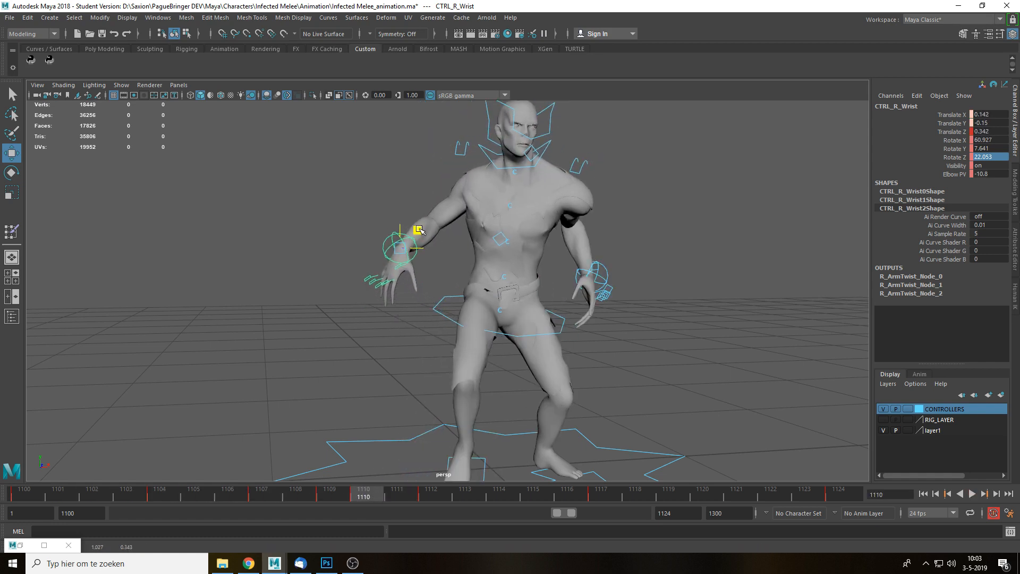
key("alt+v")
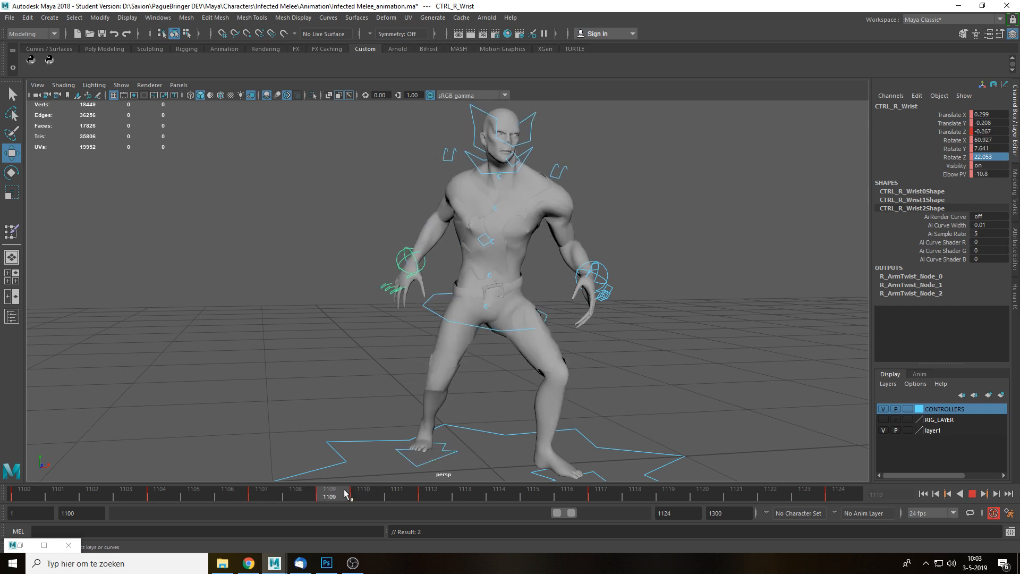
Play and scrub the animation to review the right arm swing, checking the poses between frames 1104 and 1112.
left_click_drag(434, 490, 349, 502)
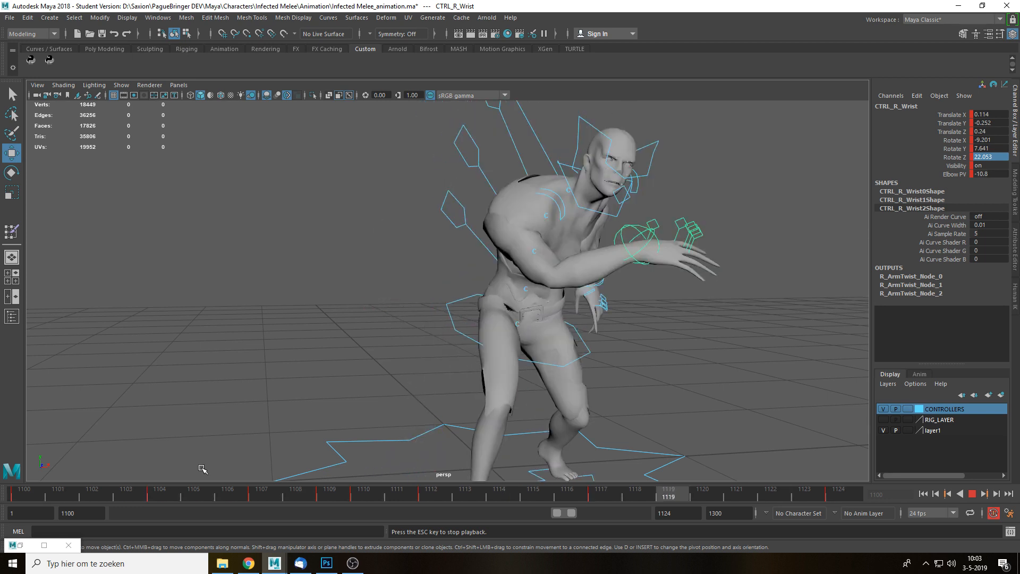
left_click(260, 498)
key("alt+v")
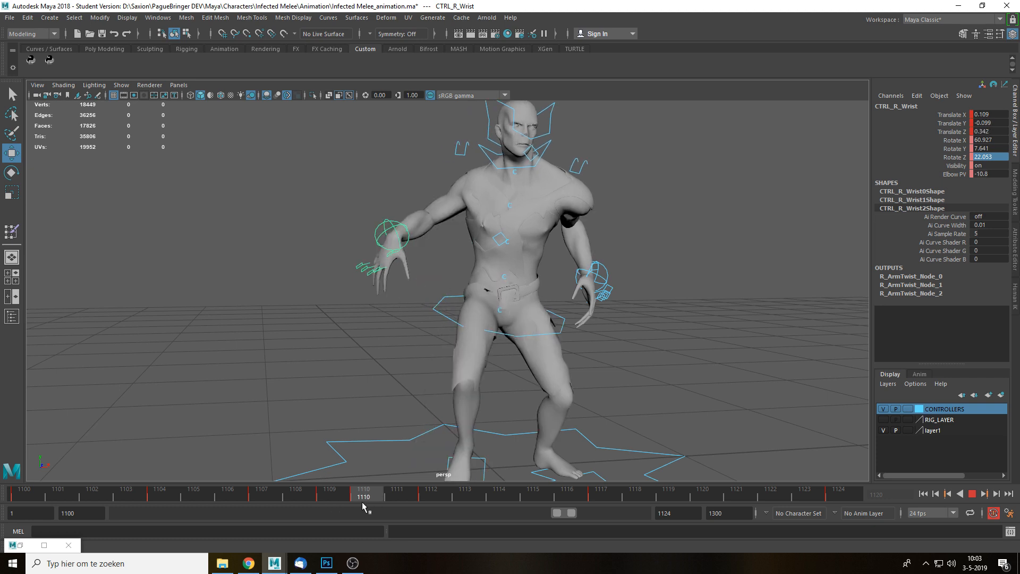
left_click(329, 501)
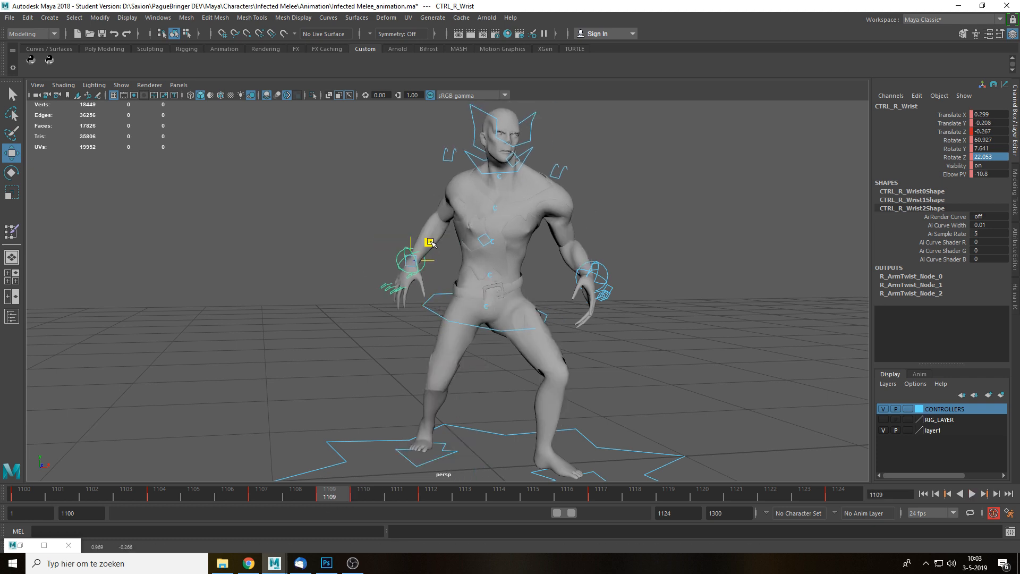
left_click_drag(327, 497, 364, 497)
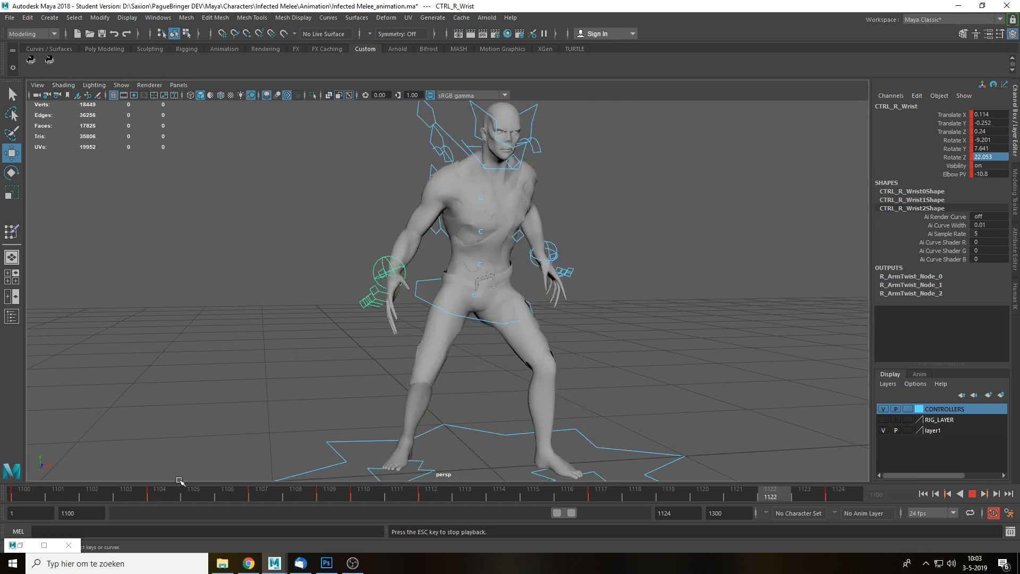
left_click(167, 497)
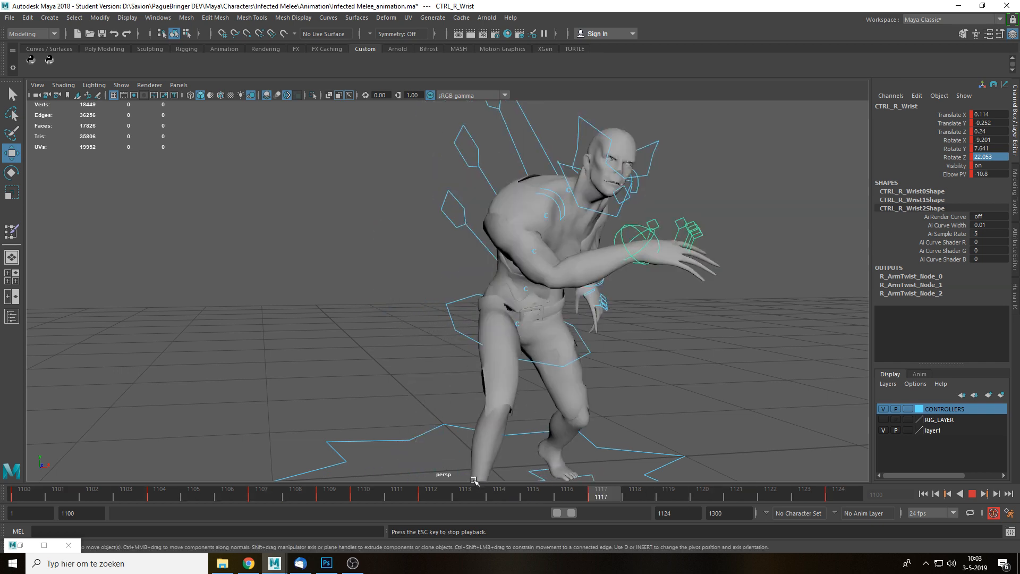
At frame 1110, rotate the right wrist control to about Rotate X -41.833, Y -12.53, Z 4.204.
mouse_move(348, 502)
left_mouse_down()
mouse_move(417, 505)
mouse_move(329, 501)
mouse_move(362, 498)
left_mouse_up()
left_click_drag(412, 397, 409, 328, "alt")
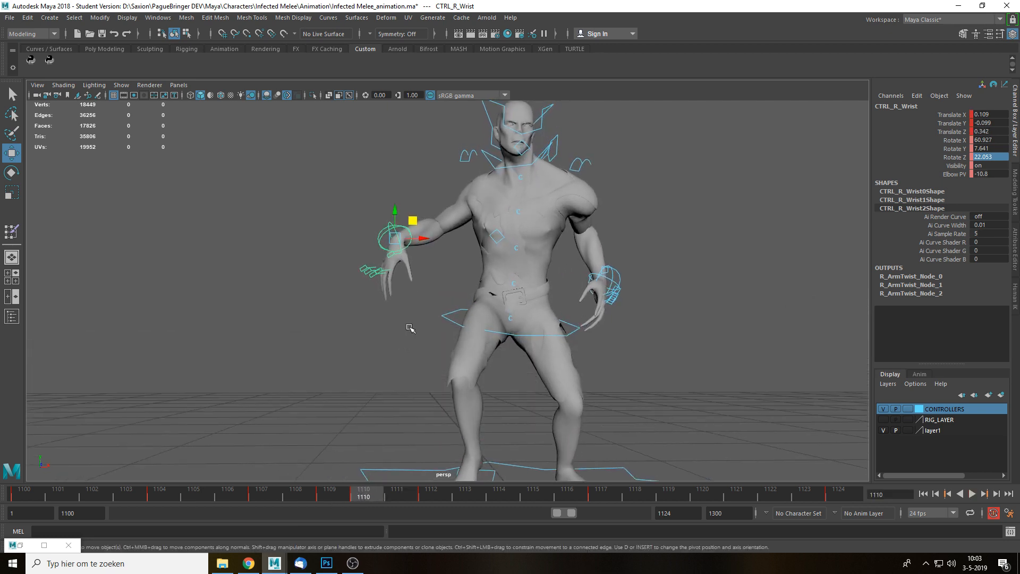
left_click_drag(376, 252, 451, 274)
key("f")
scroll(499, 296, "down", 6)
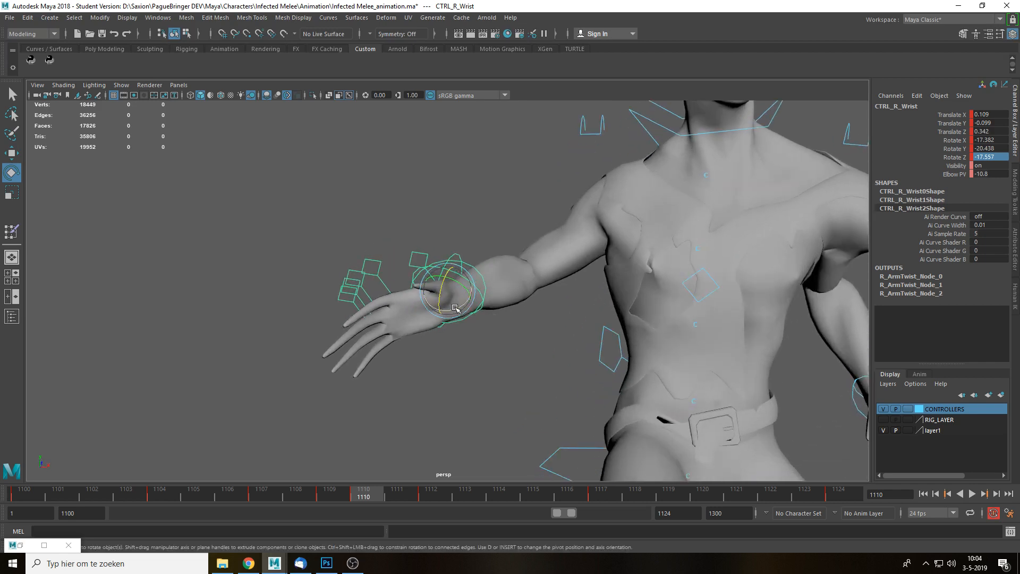
mouse_move(455, 308)
left_mouse_down()
mouse_move(462, 299)
mouse_move(444, 298)
left_mouse_up()
scroll(524, 353, "down", 6)
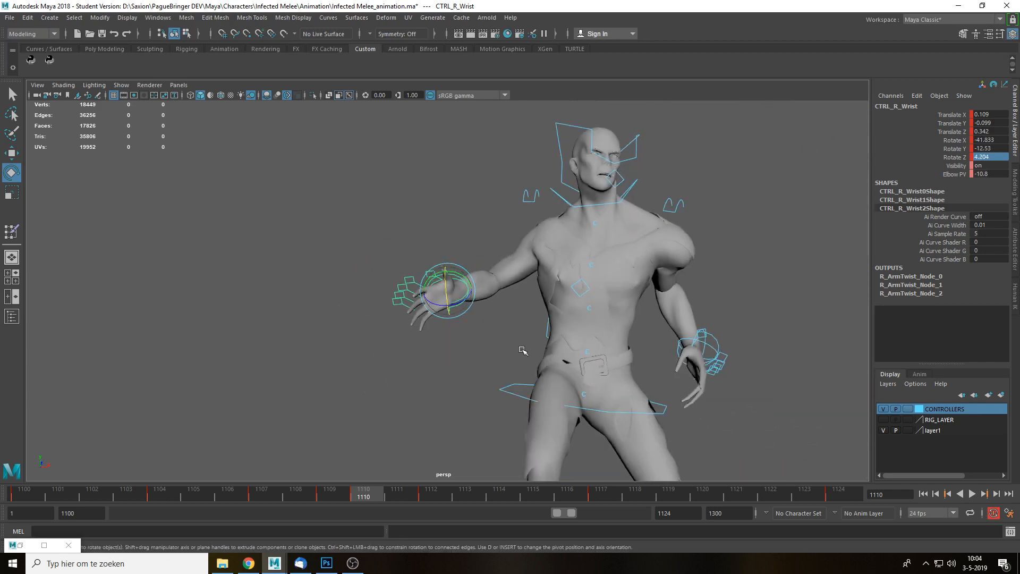
Play the animation and scrub through its first half to check the right hand motion, ending at frame 1104.
key("alt+v")
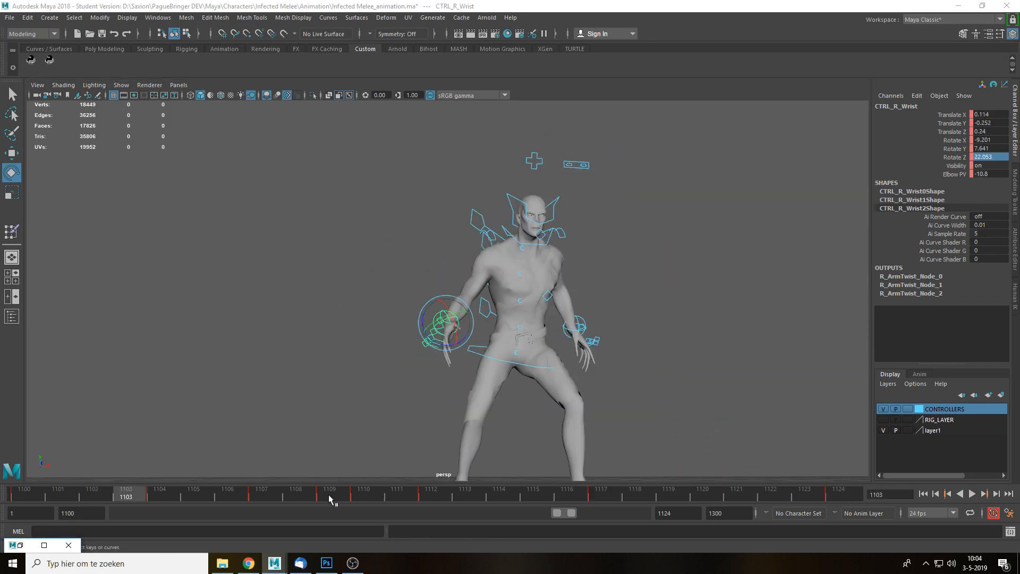
left_click_drag(327, 496, 440, 496)
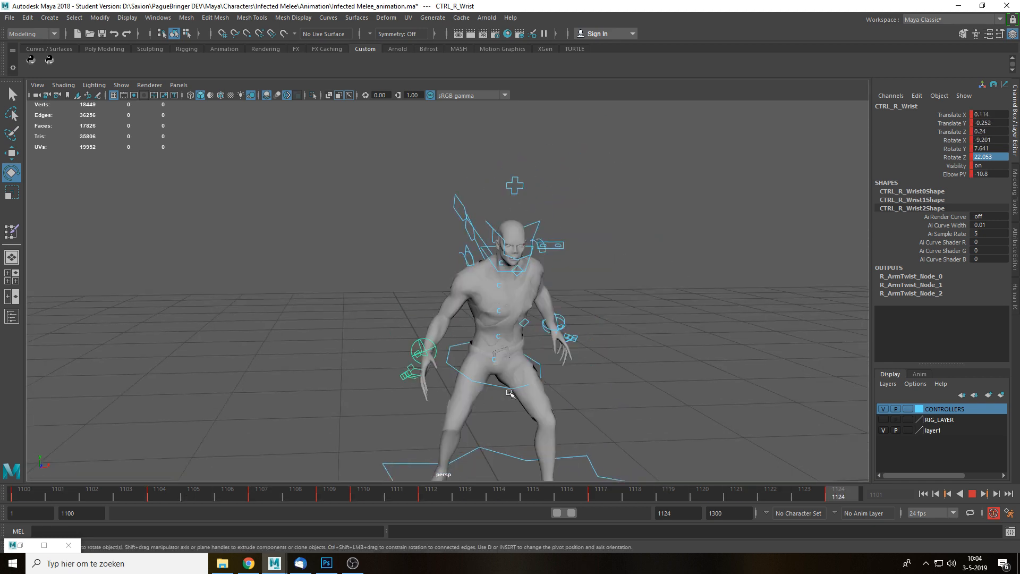
key("Escape")
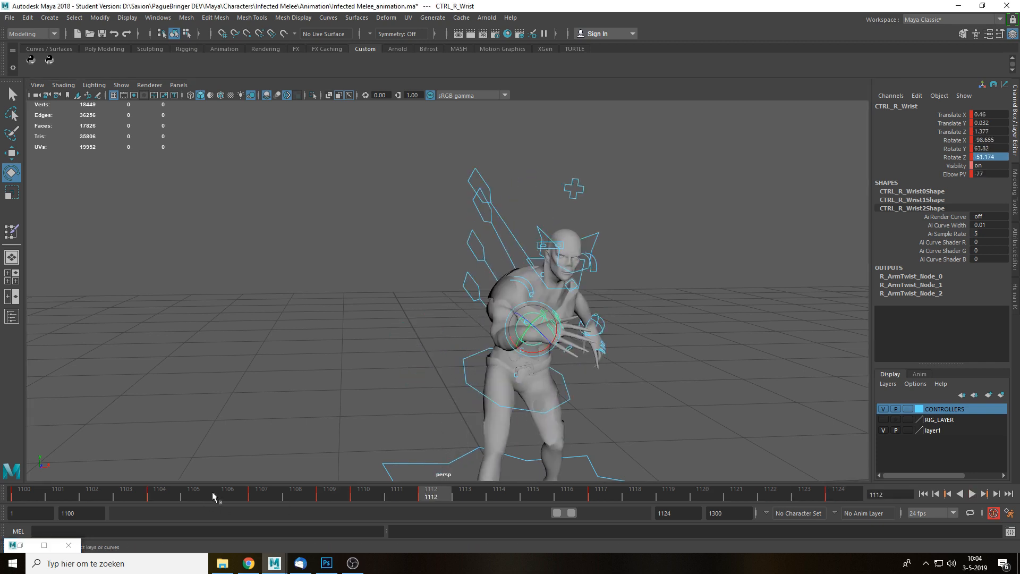
left_click_drag(212, 496, 142, 496)
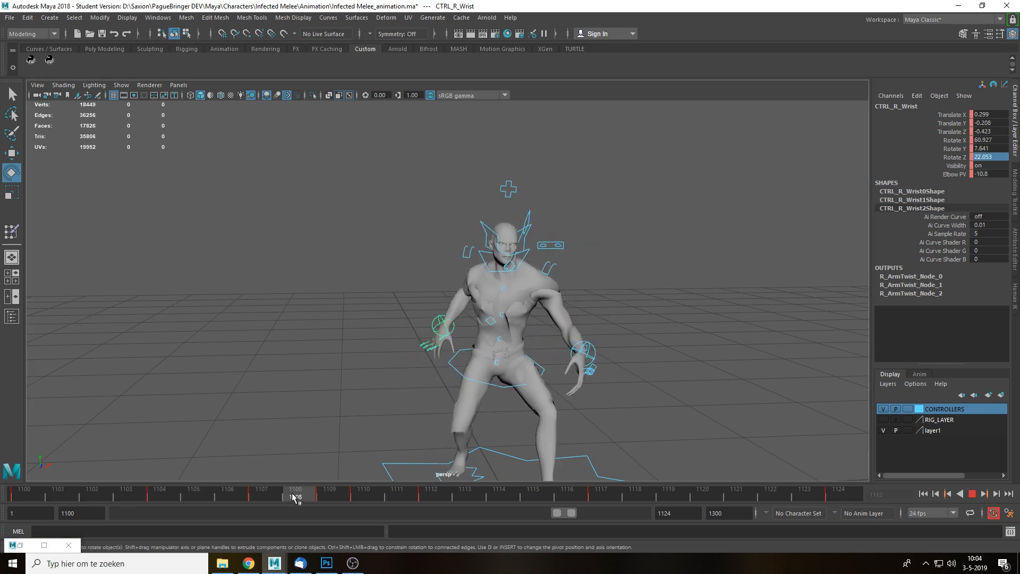
left_click_drag(211, 497, 266, 496)
left_click_drag(159, 500, 159, 499)
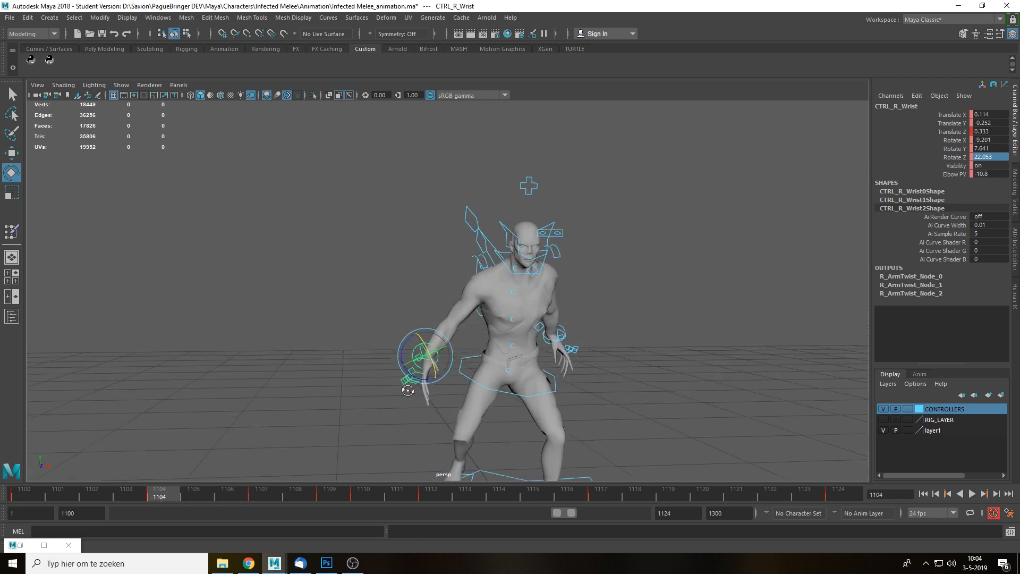
At frame 1104, move the right wrist control to about Translate X 0.313, Z 0.108 and rotate it to about Rotate X 27.524.
key("w")
left_click_drag(452, 361, 425, 361, "alt")
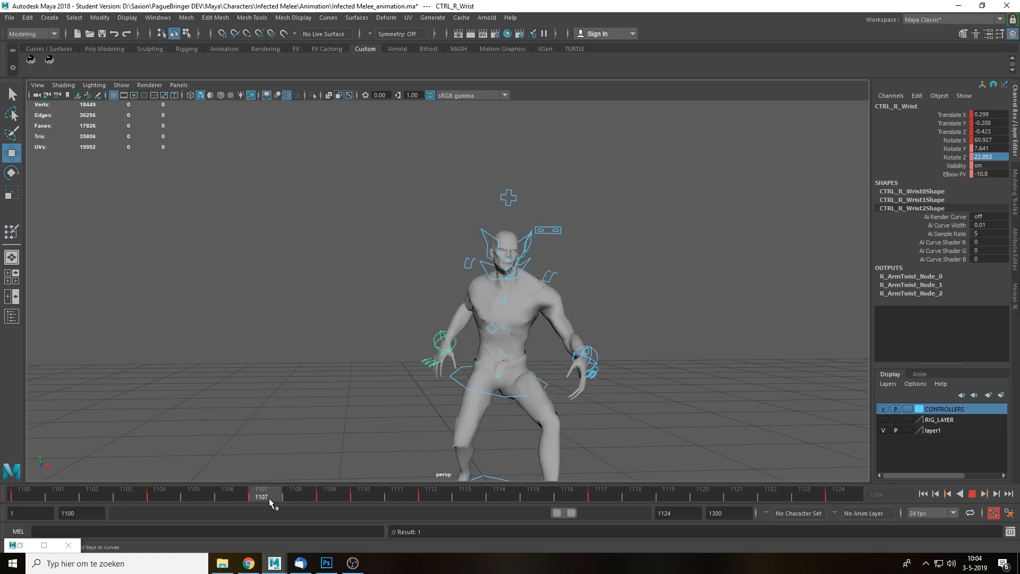
left_click_drag(270, 500, 159, 499)
left_click_drag(246, 455, 484, 410, "alt")
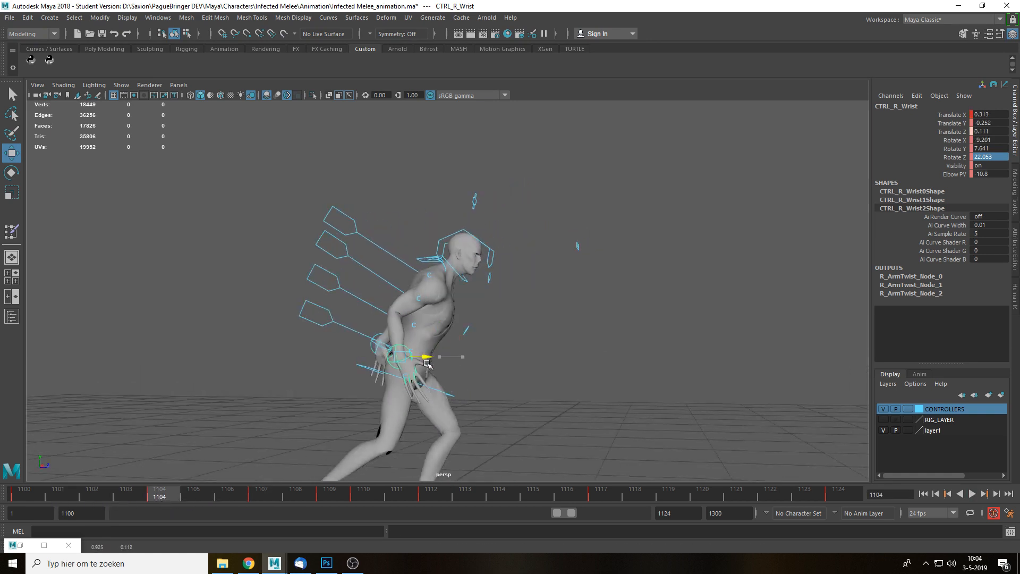
key("e")
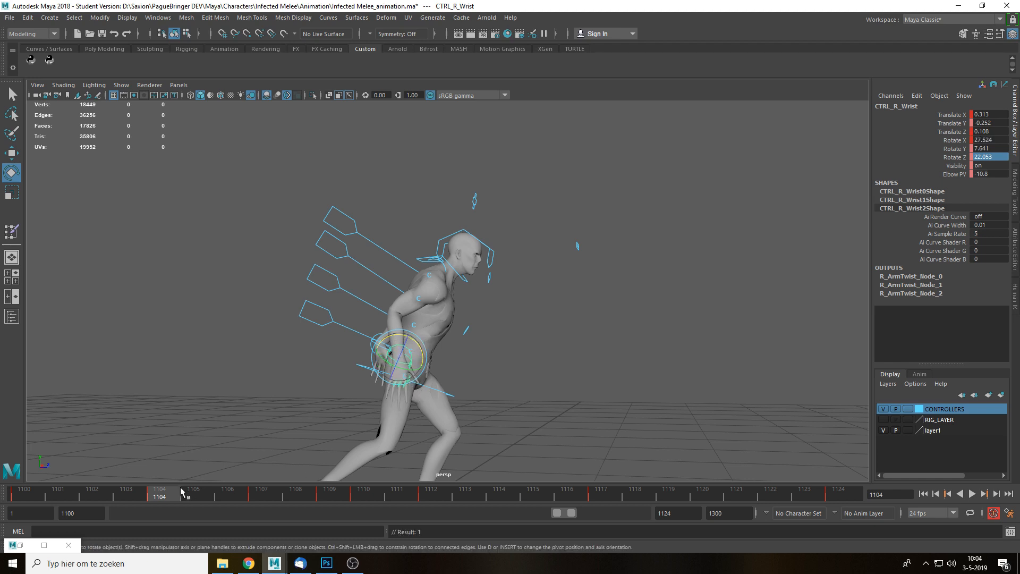
Deselect the wrist control and review the whole attack from the front by playing and scrubbing the timeline.
key("alt+v")
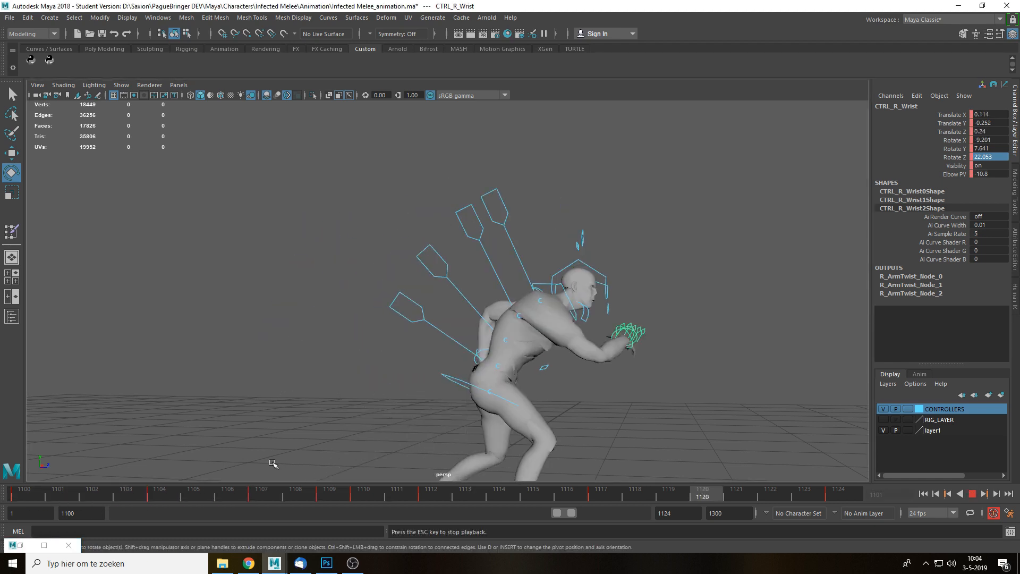
left_click_drag(273, 464, 416, 387, "alt")
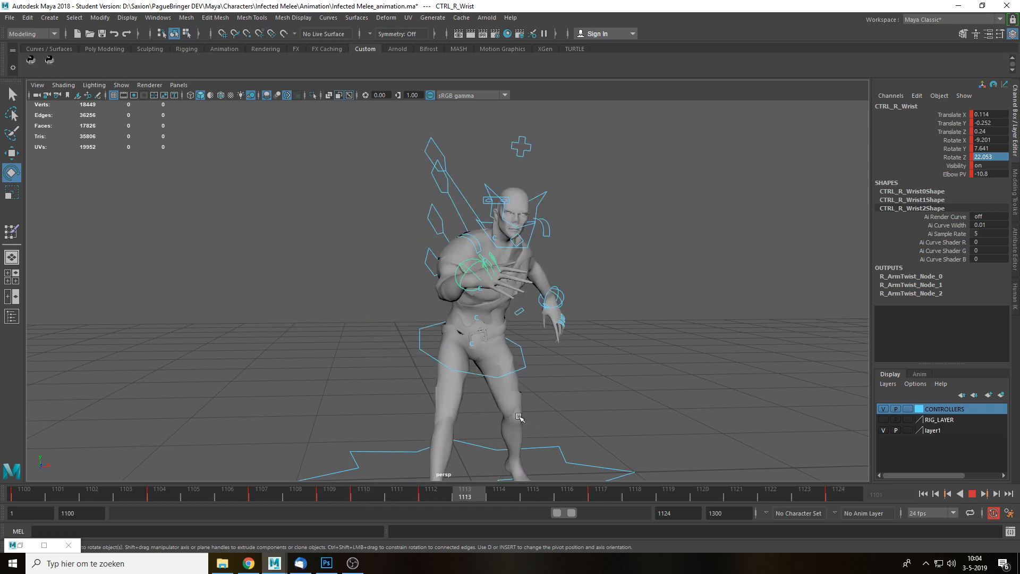
key("Escape")
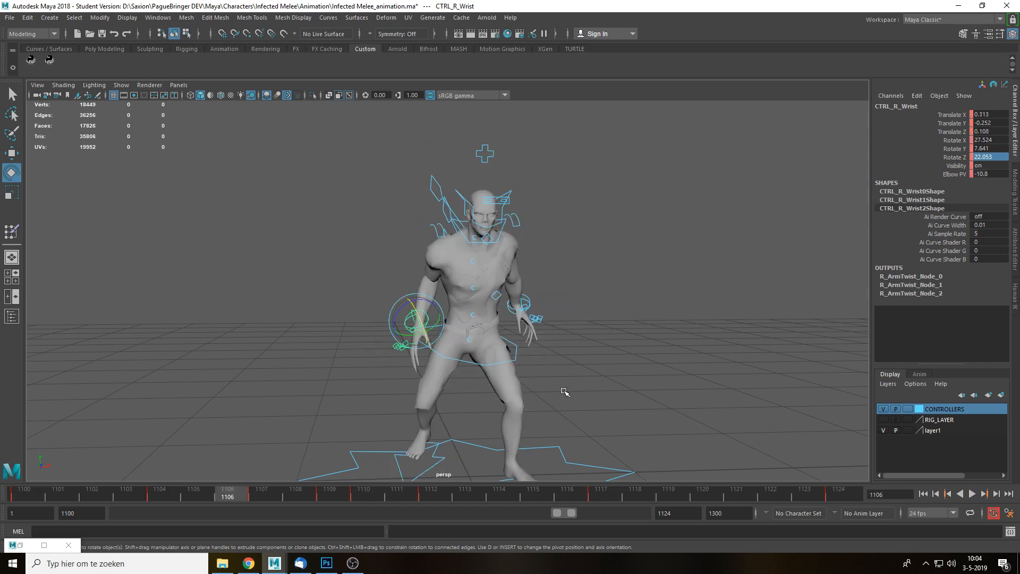
key("alt+v")
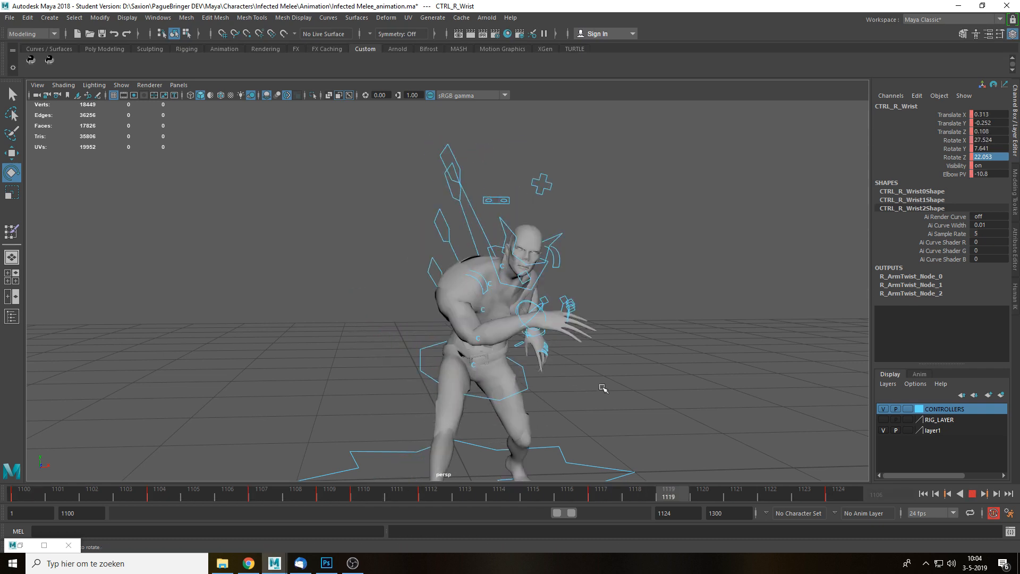
left_click(603, 388)
key("alt+v")
left_click_drag(180, 497, 232, 500)
left_click_drag(317, 494, 212, 486)
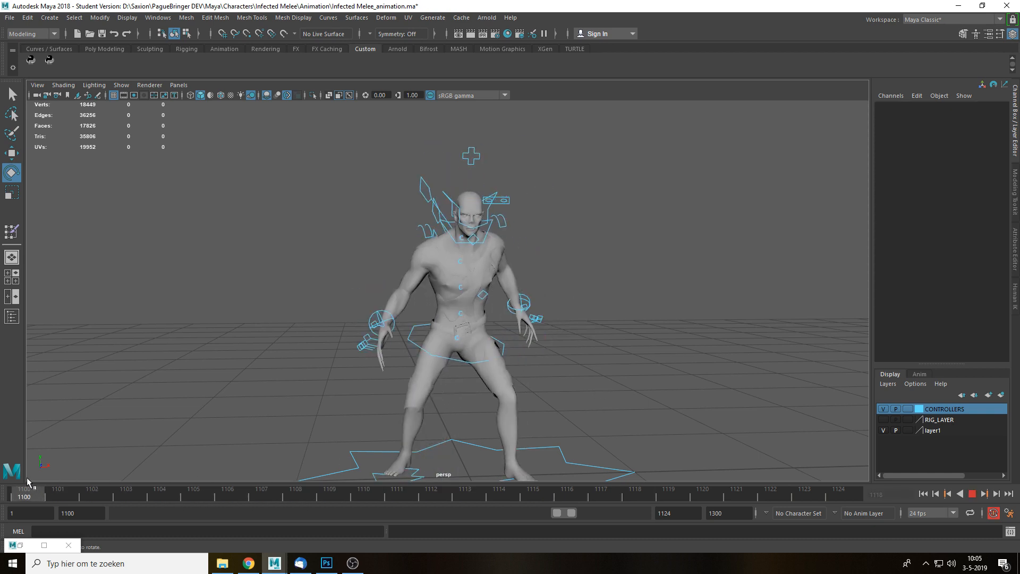
left_click_drag(27, 479, 451, 486)
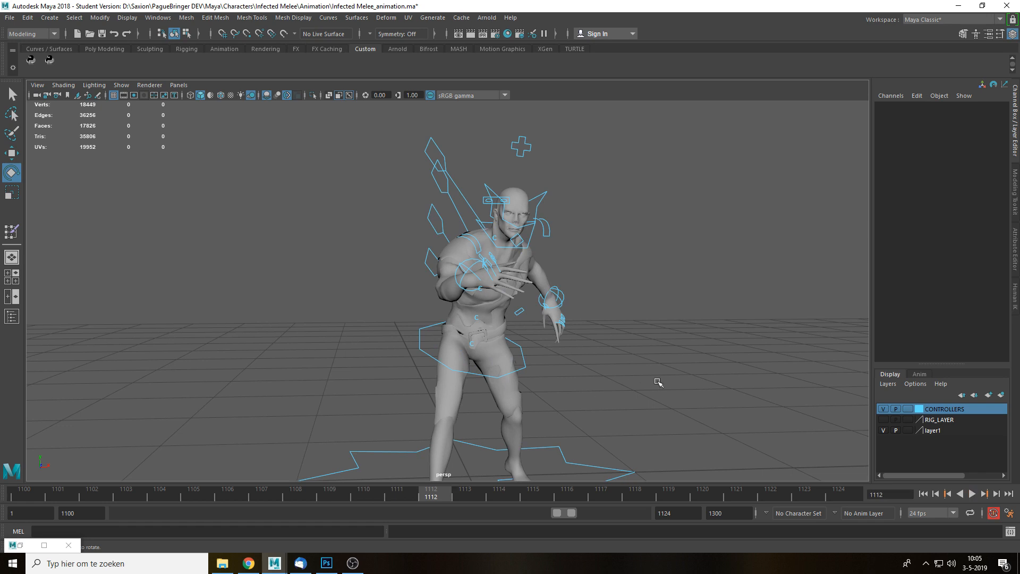
key("alt+v")
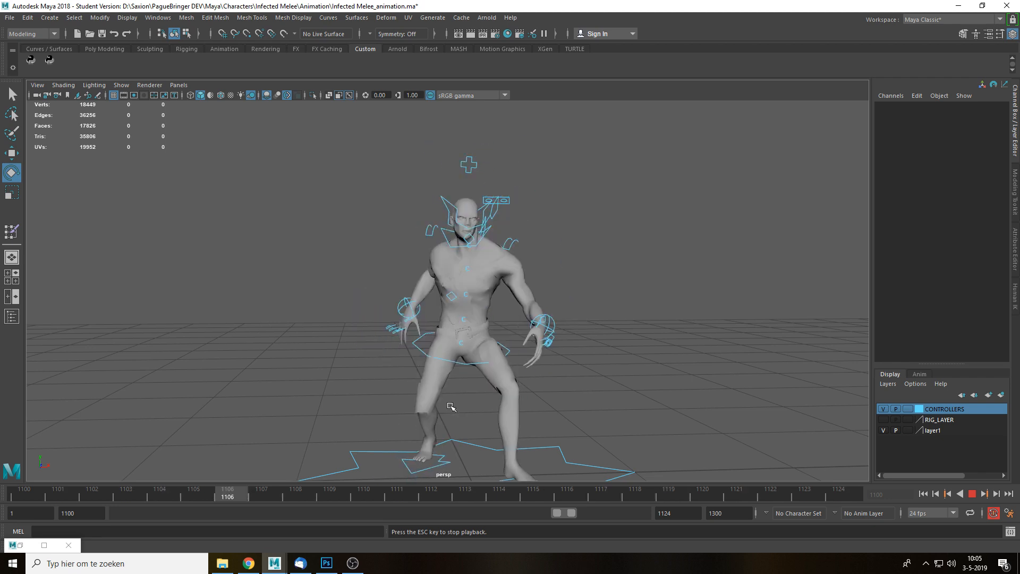
key("Escape")
Select the right foot control at frame 1117 and save the scene.
left_click_drag(423, 368, 437, 400, "alt")
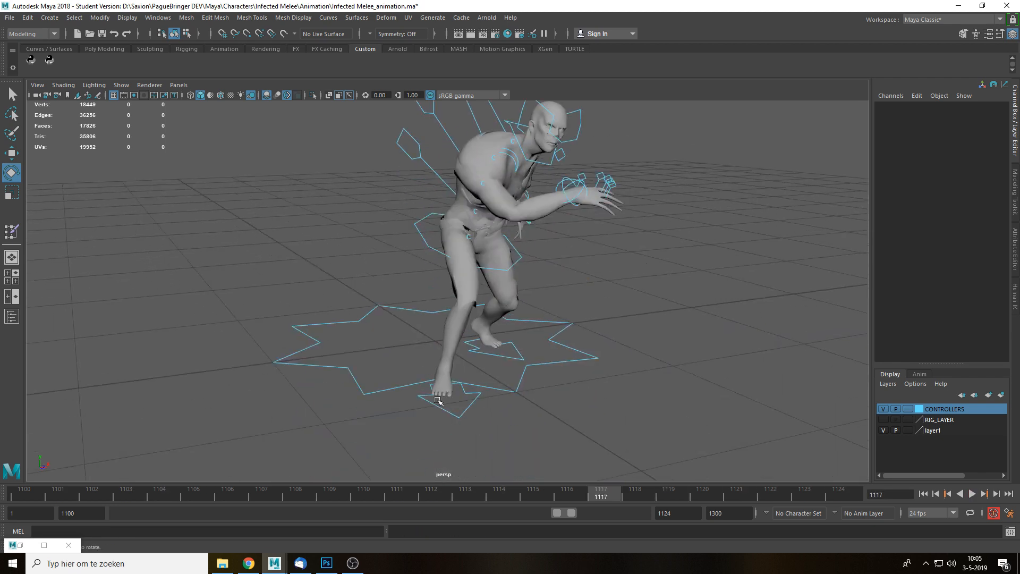
left_click(466, 414)
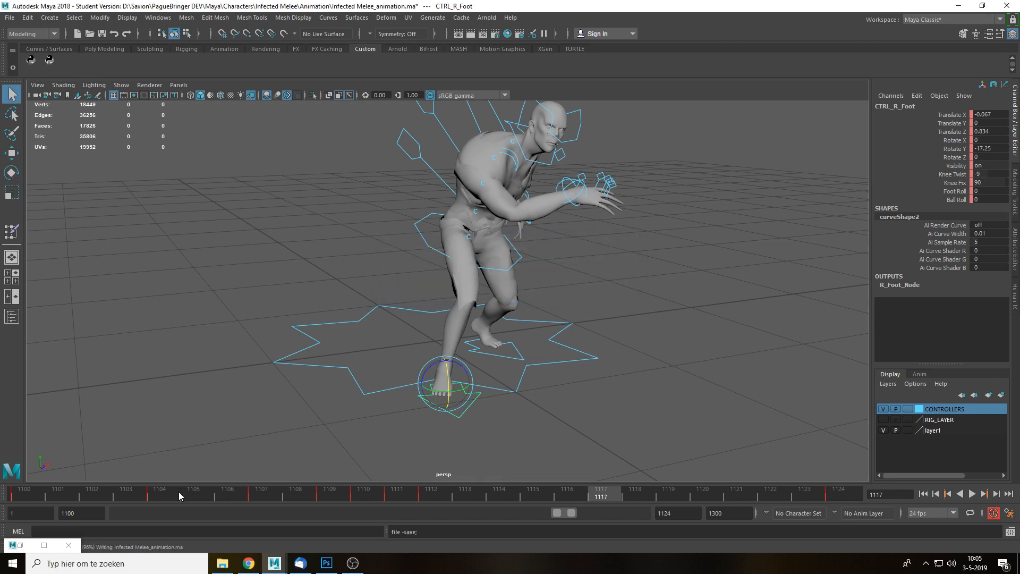
key("w")
left_click_drag(513, 346, 616, 350, "alt")
Copy the right foot control's key from frame 1100 and paste it at frame 1109.
left_click(165, 497)
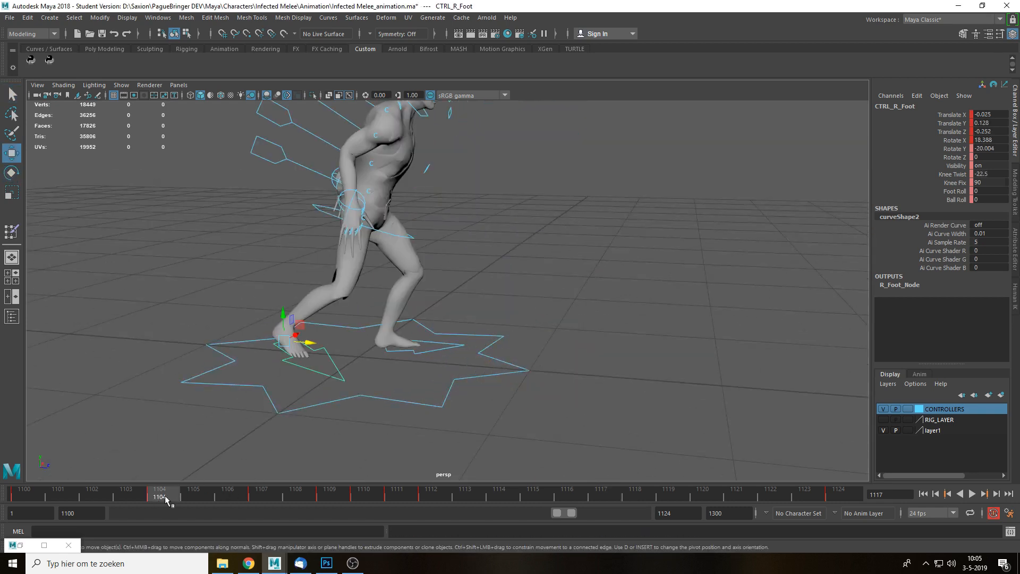
left_click_drag(165, 497, 27, 499)
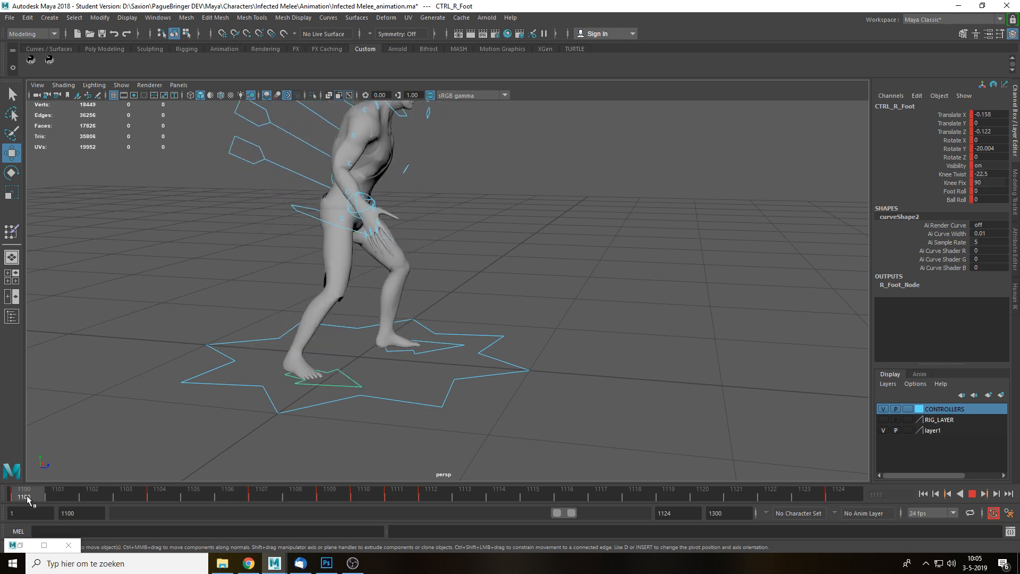
right_click(27, 495)
left_click(61, 336)
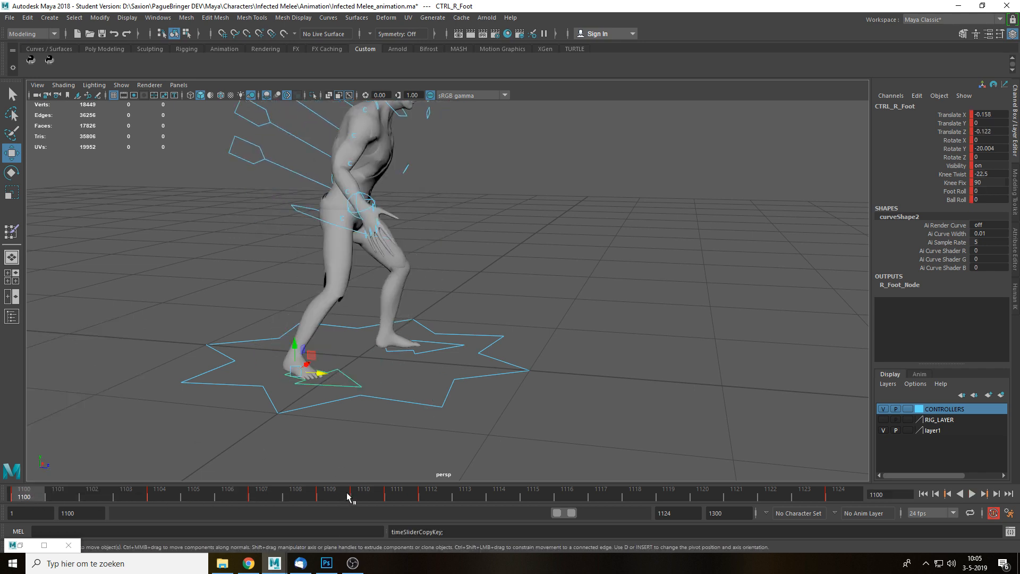
left_click_drag(404, 497, 326, 502)
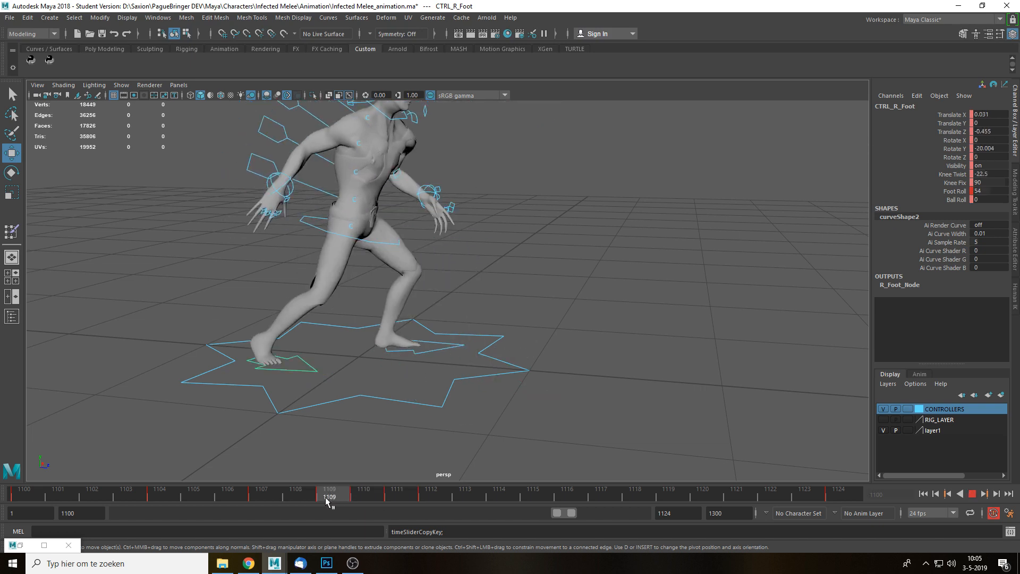
right_click(330, 498)
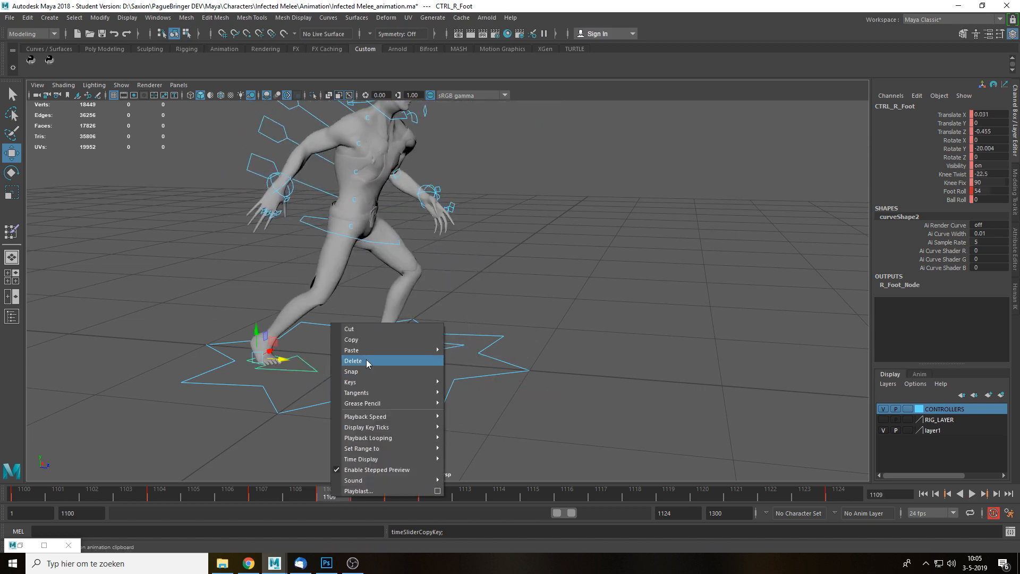
left_click(460, 359)
Delete the right foot control's keys at frames 1107 and 1104.
left_click(270, 500)
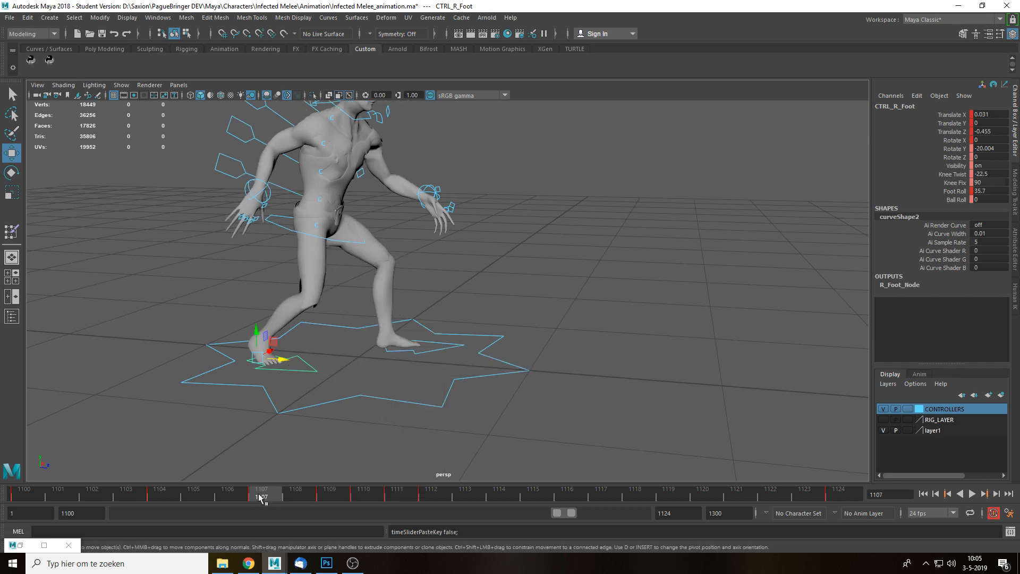
right_click(265, 500)
left_click(298, 357)
left_click(152, 495)
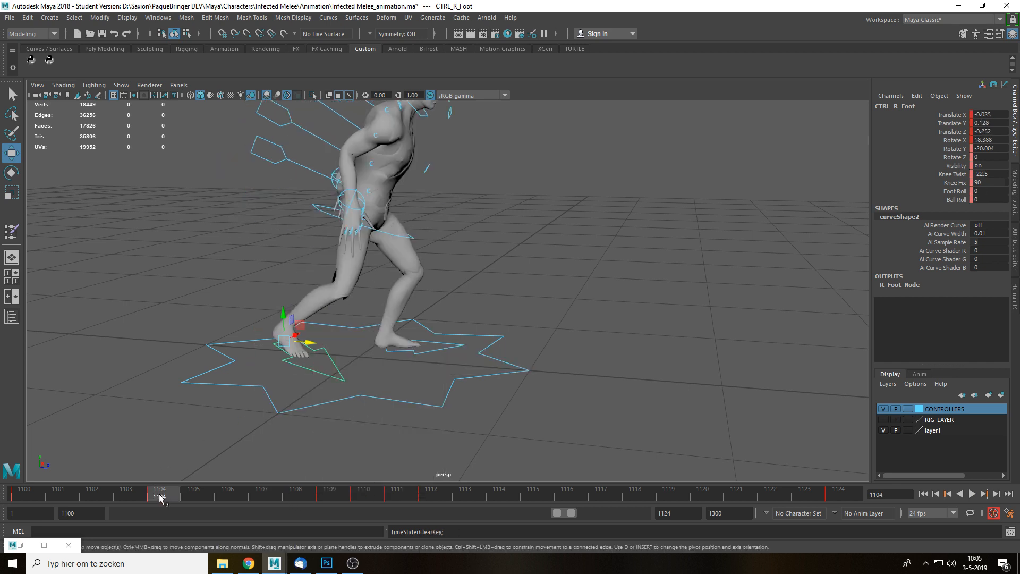
right_click(157, 497)
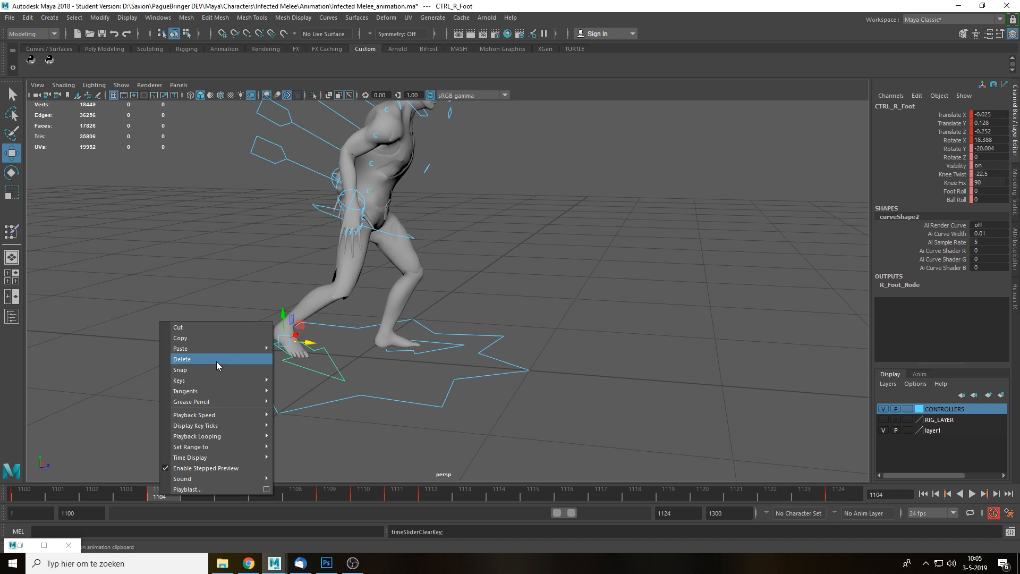
left_click(216, 359)
Review the foot motion and, at frame 1107, move the pelvis control forward to about Translate Z -0.128.
left_click_drag(296, 491, 365, 498)
key("alt+v")
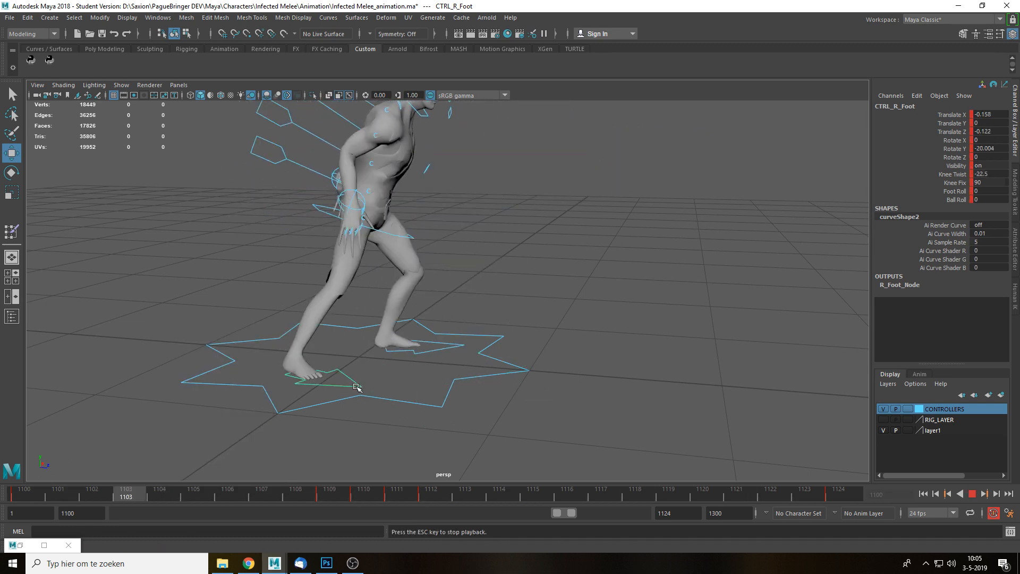
left_click(284, 494)
left_click_drag(285, 494, 256, 489)
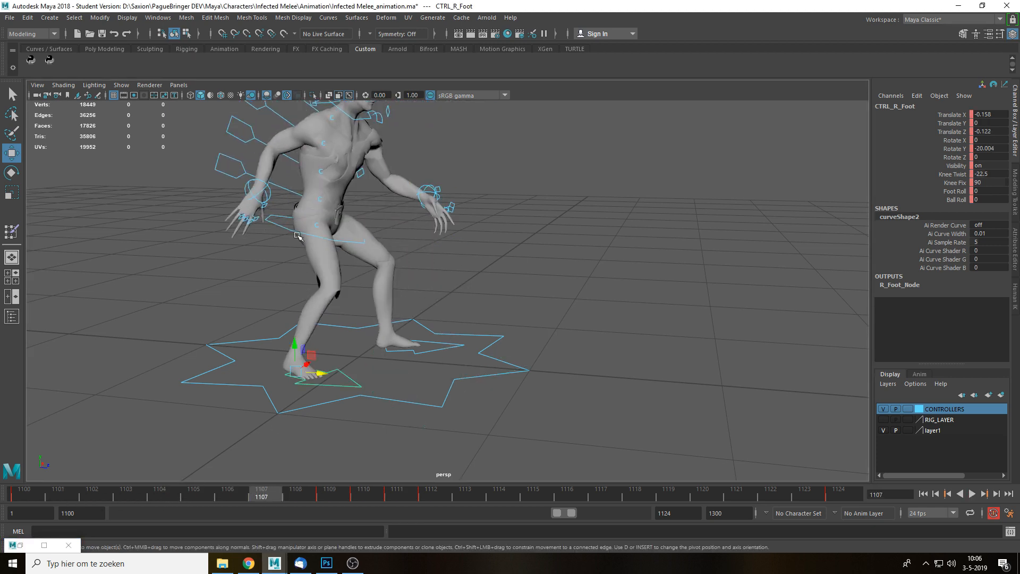
left_click(296, 233)
left_click_drag(377, 299, 415, 312, "alt")
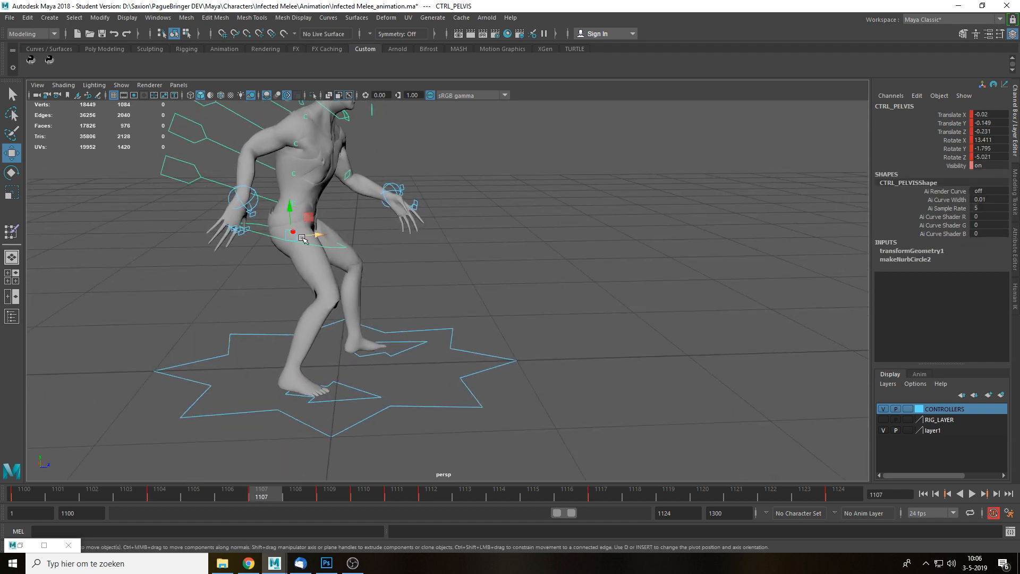
left_click_drag(303, 239, 323, 238)
Delete the pelvis control's key at frame 1104.
left_click(158, 493)
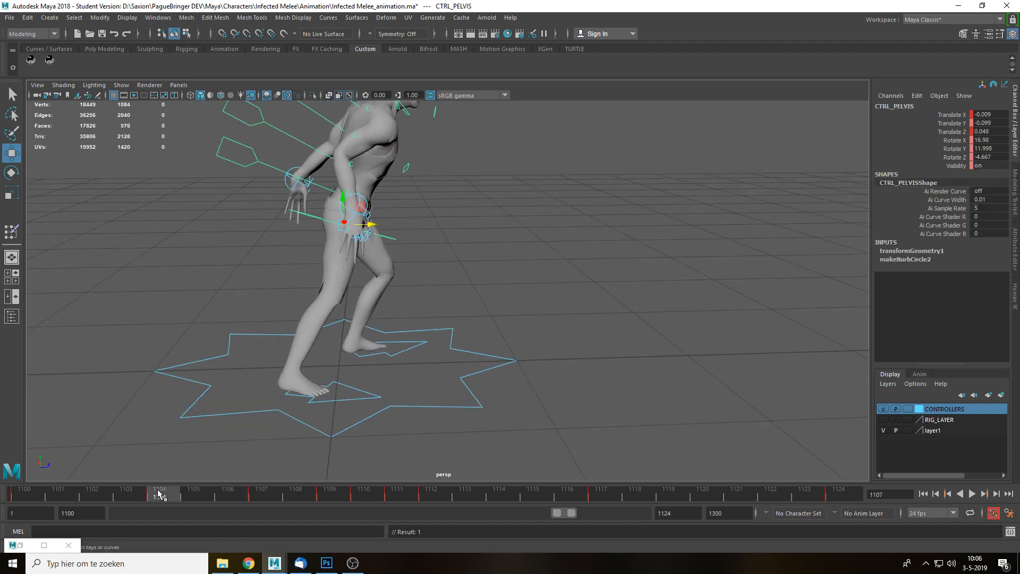
key("alt+v")
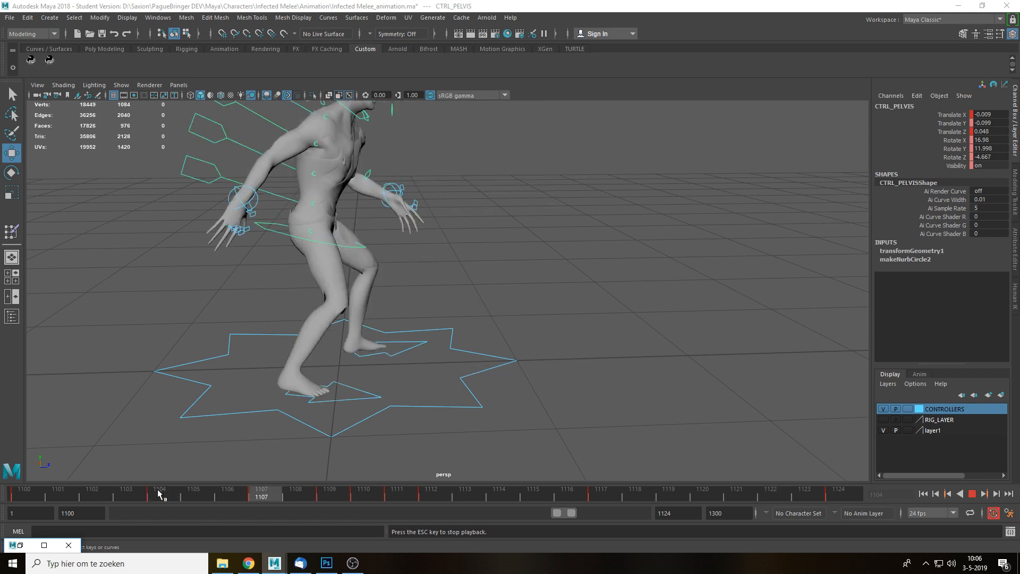
left_click(158, 495)
right_click(157, 494)
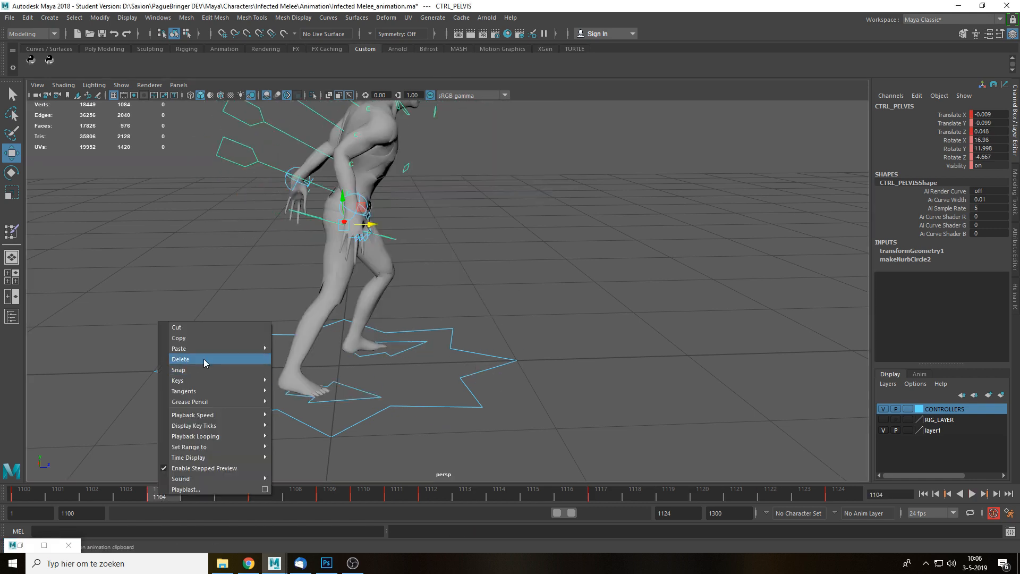
left_click(204, 359)
Review the attack from the front and side, and delete the right wrist control's key at frame 1104.
key("alt+v")
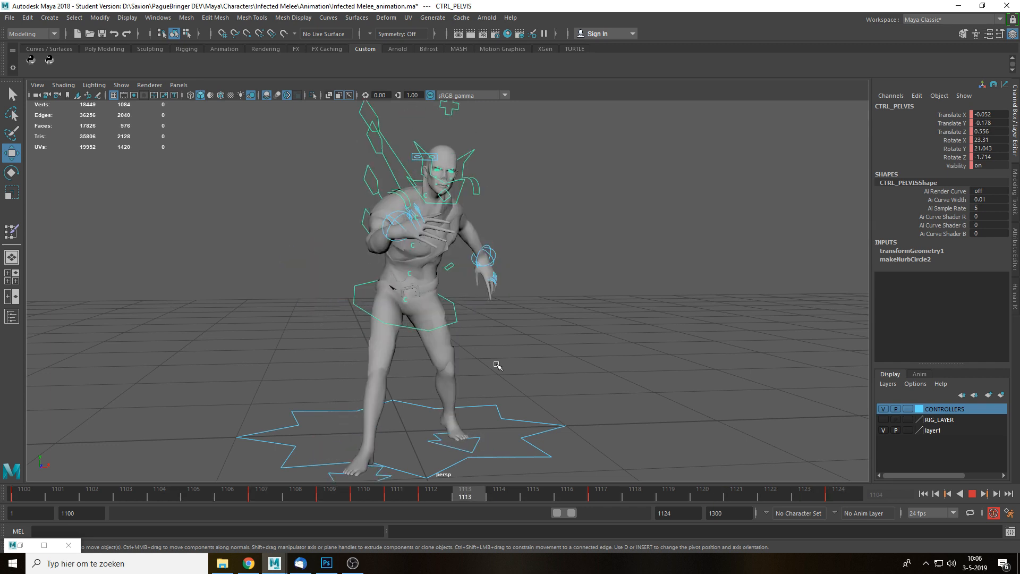
key("Escape")
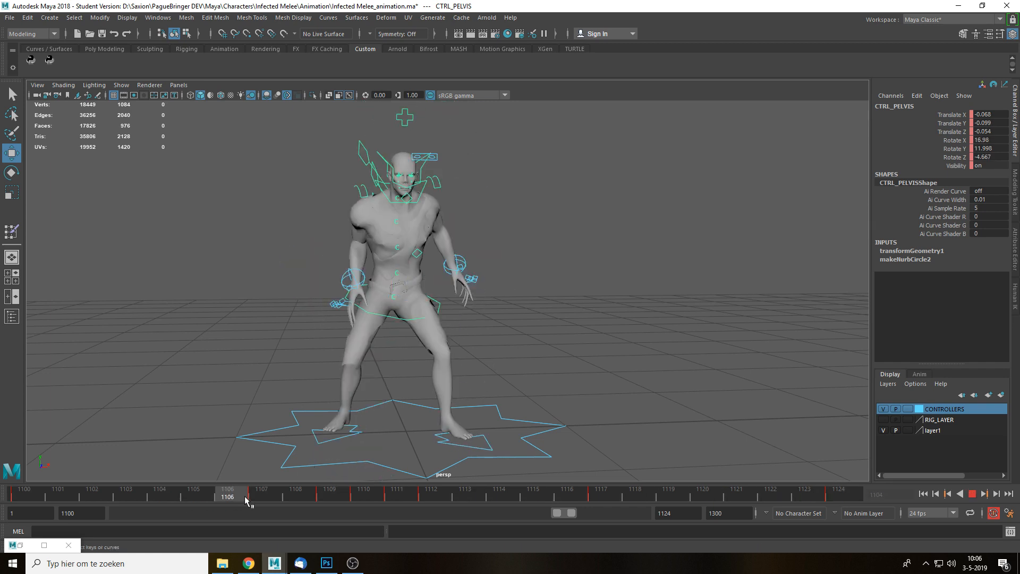
left_click(291, 499)
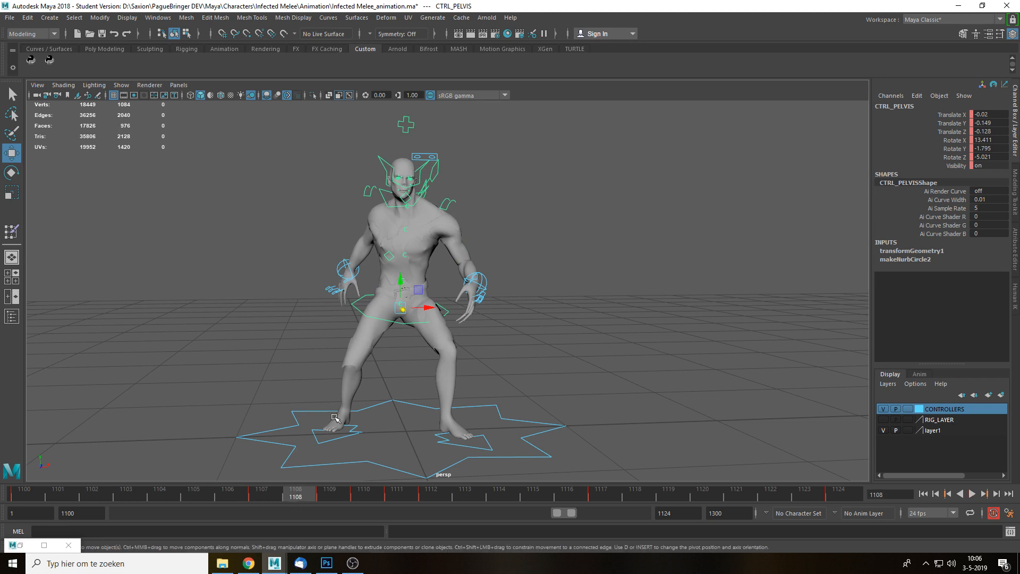
left_click_drag(338, 422, 462, 388, "alt")
left_click(196, 497)
key("q")
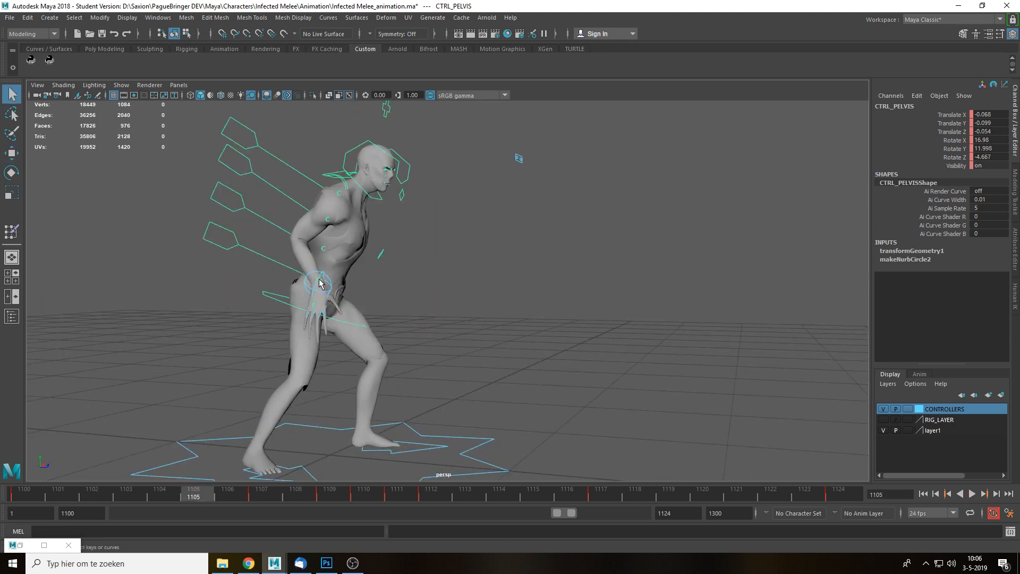
left_click(327, 279)
left_click_drag(203, 497, 107, 502)
right_click(164, 497)
left_click(203, 361)
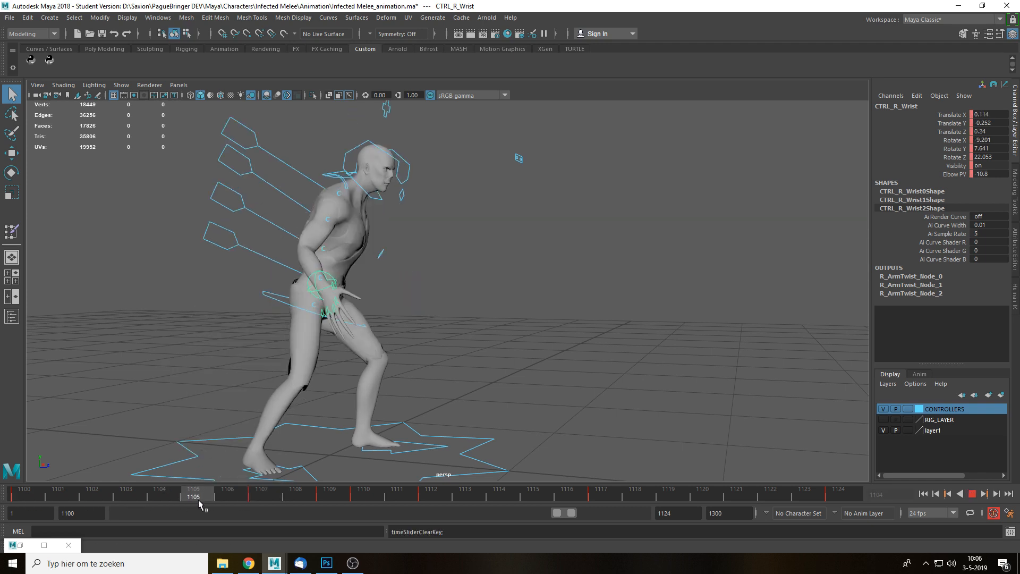
Set the left foot control's Rotate Y to 23.583 at frame 1112, matching frame 1100, and deselect it.
key("alt+v")
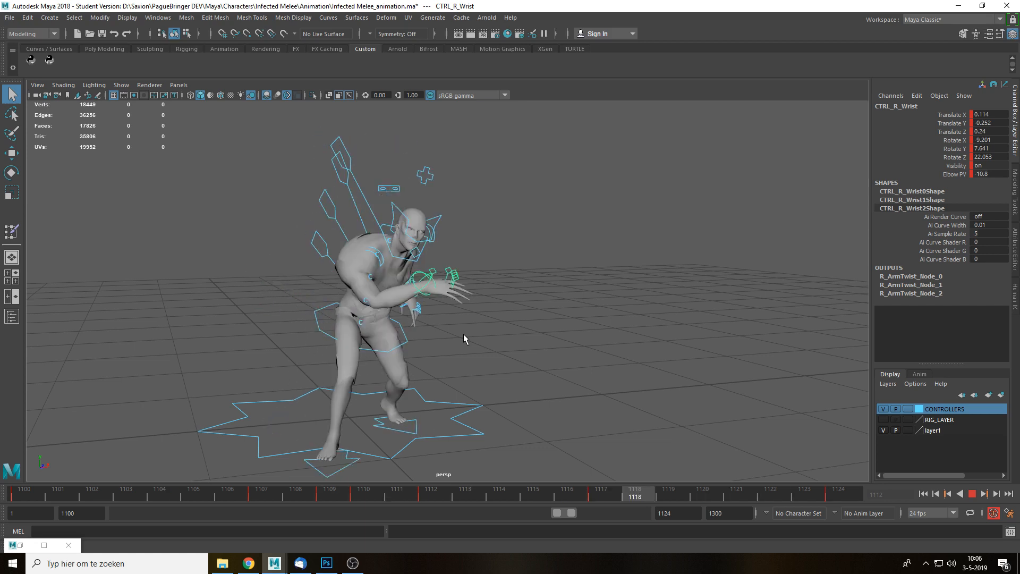
key("Escape")
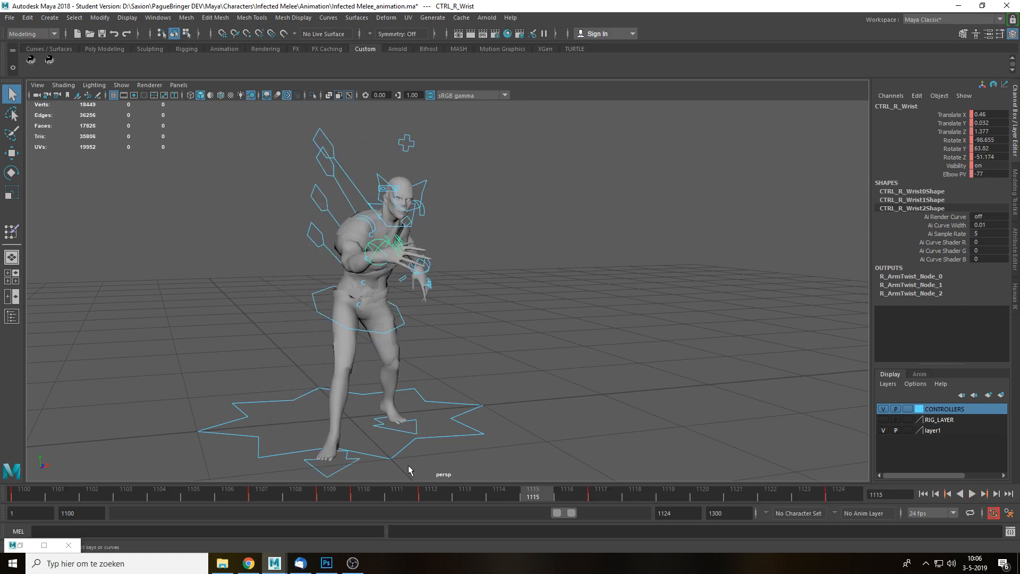
key("alt+v")
left_click_drag(549, 497, 670, 500)
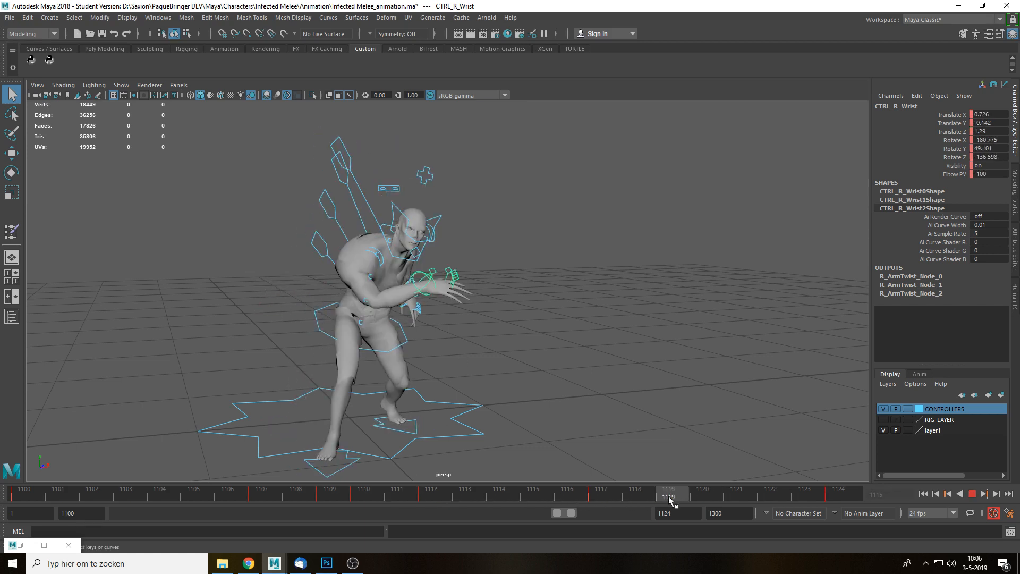
left_click_drag(399, 497, 431, 498)
left_click(408, 435)
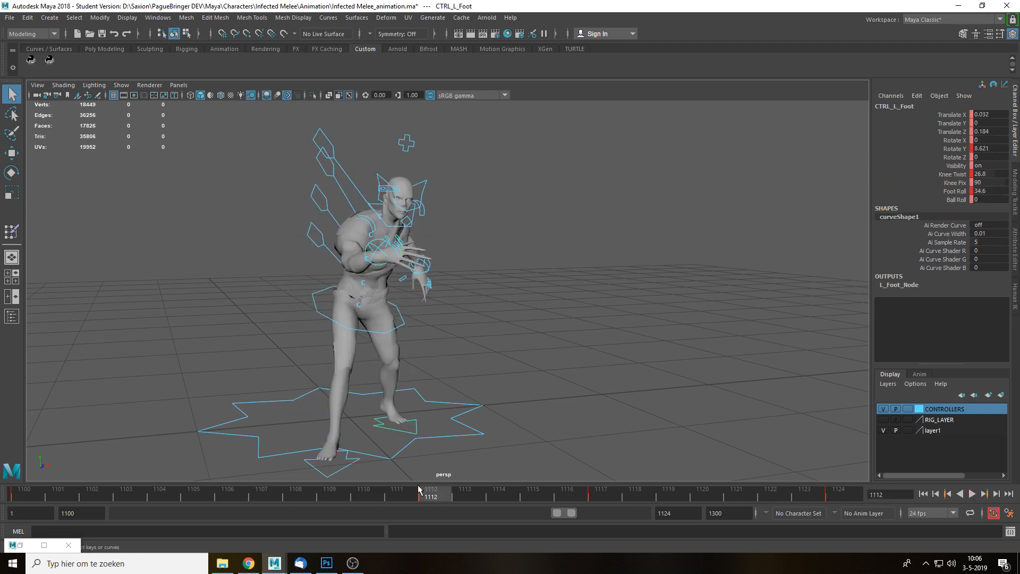
key("alt+v")
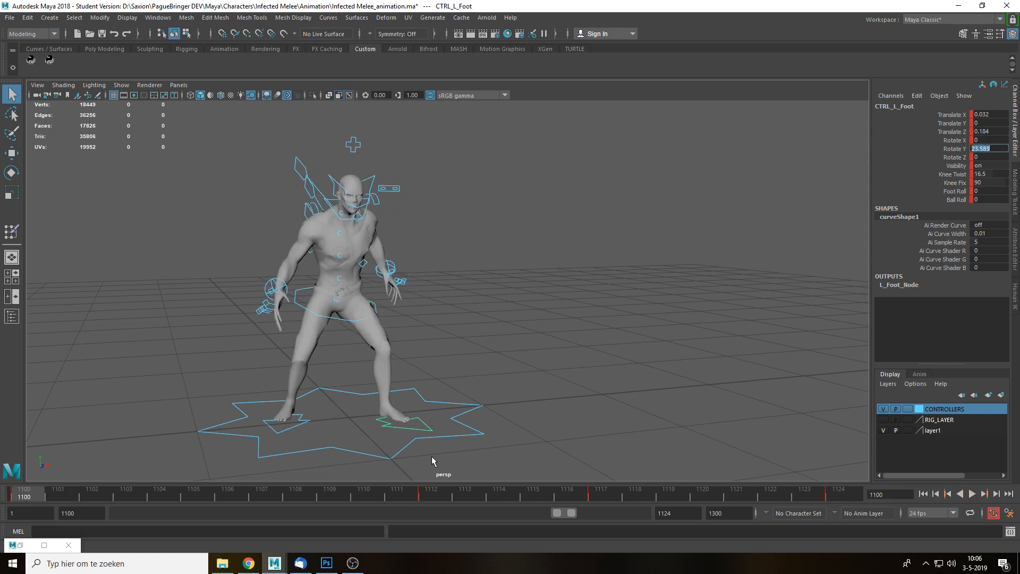
left_click(429, 494)
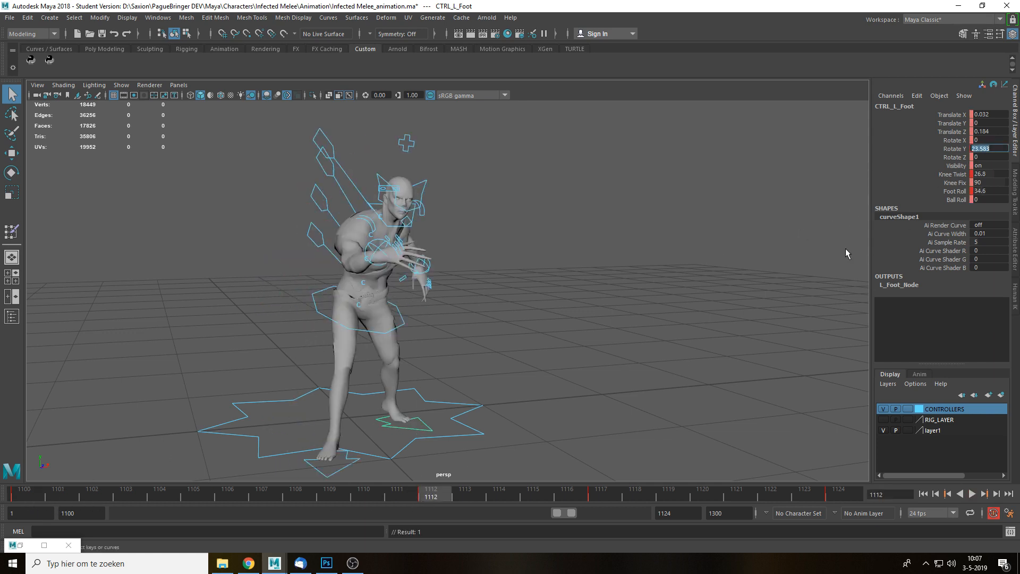
left_click(661, 366)
Select the left wrist control, check its poses along the timeline and reposition it at frame 1117.
key("alt+v")
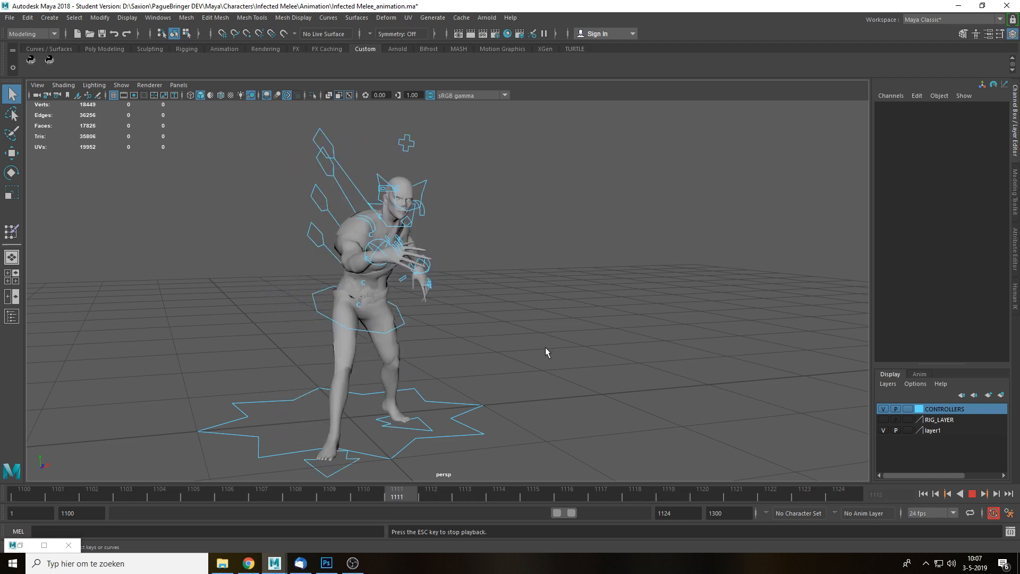
left_click_drag(473, 336, 467, 333, "alt")
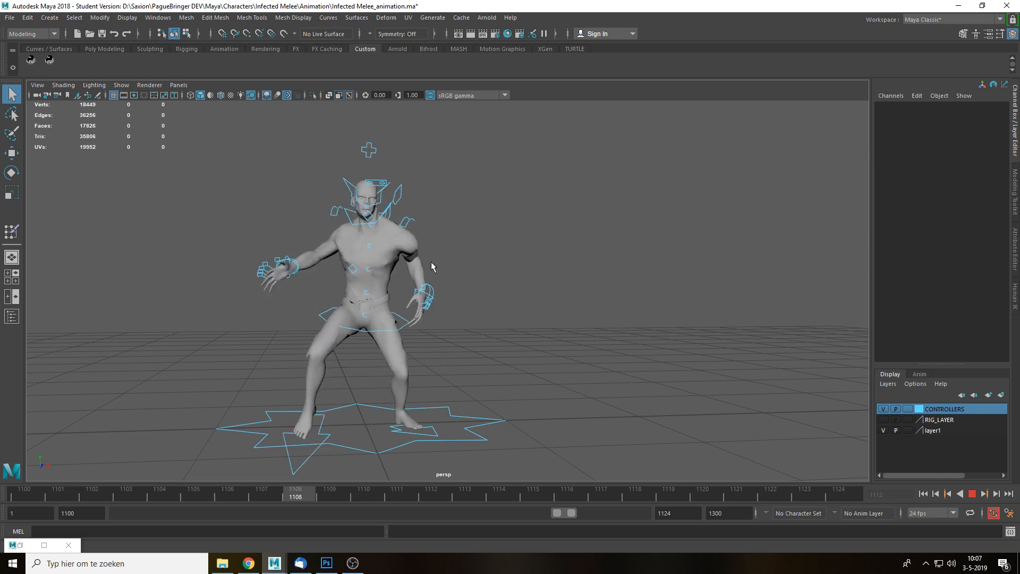
left_click(423, 289)
left_click_drag(417, 490, 275, 499)
left_click_drag(441, 359, 373, 394, "alt")
left_click(420, 491)
left_click_drag(524, 369, 639, 343, "alt")
left_click(592, 492)
left_click_drag(531, 369, 462, 313, "alt")
left_click_drag(497, 278, 663, 294)
key("alt+v")
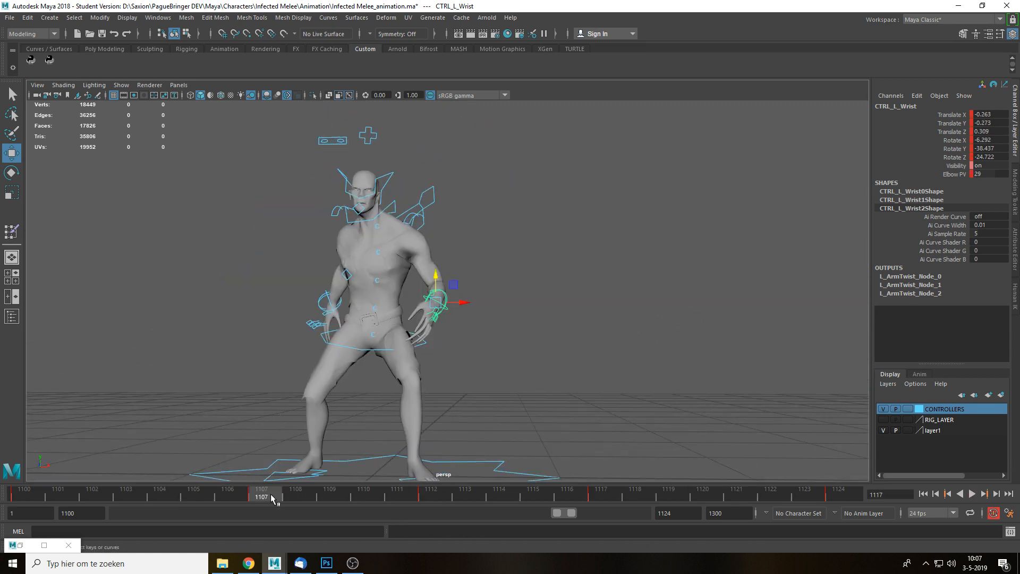
Scrub through the left arm motion and, at frame 1117, move the left wrist control to about Translate X -0.39.
left_click_drag(262, 497, 444, 496)
left_click_drag(538, 398, 477, 302, "alt")
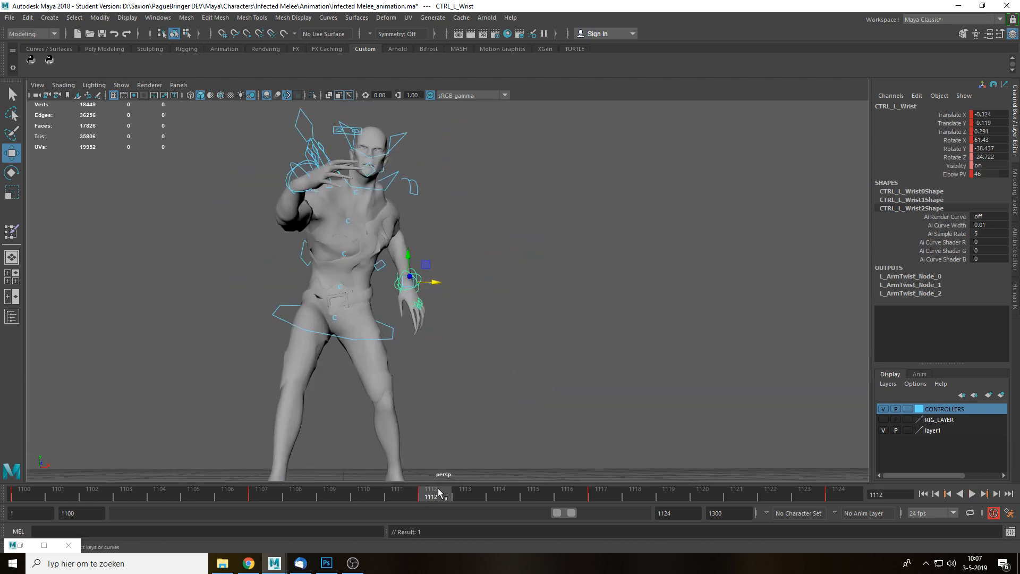
left_click_drag(439, 493, 487, 502)
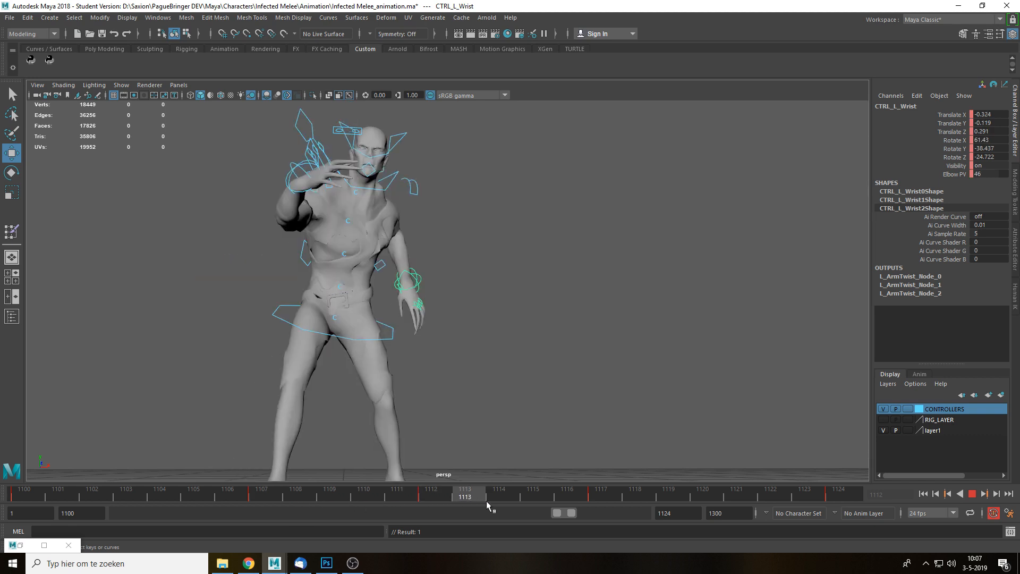
left_click_drag(572, 504, 614, 503)
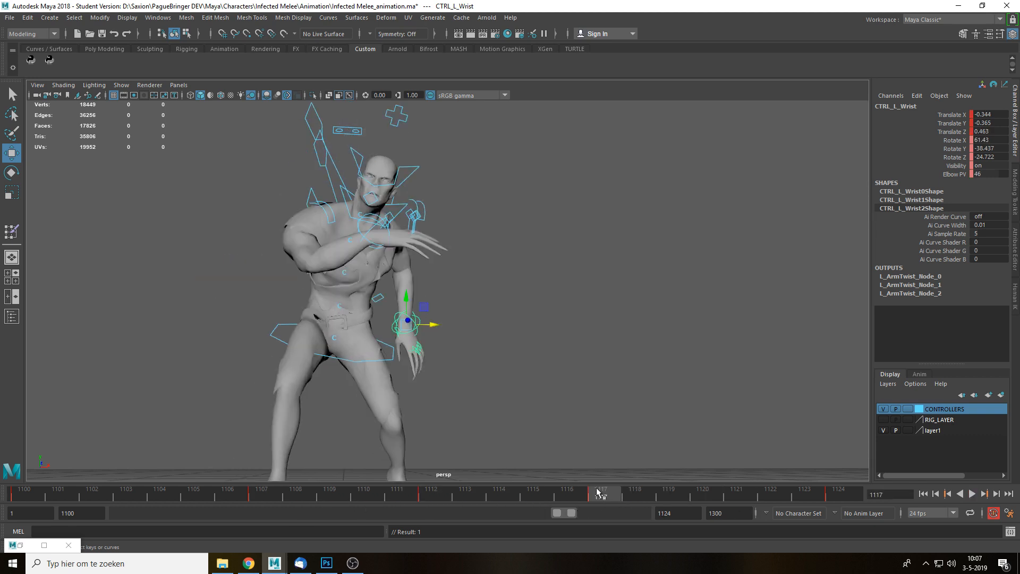
left_click_drag(441, 326, 427, 326)
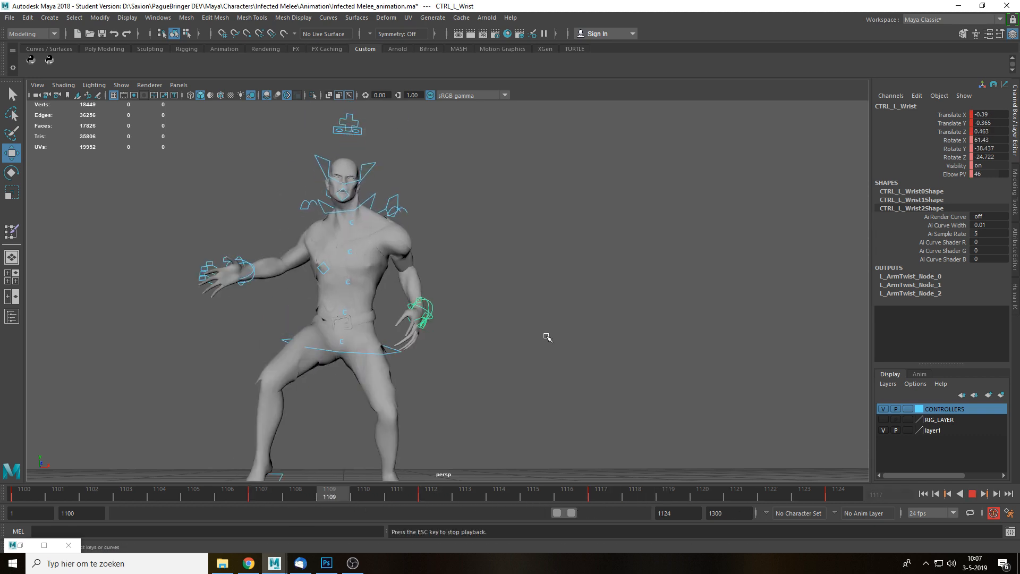
Turn off stepped preview and play the animation to review the interpolated motion of the whole attack.
scroll(547, 340, "down", 4)
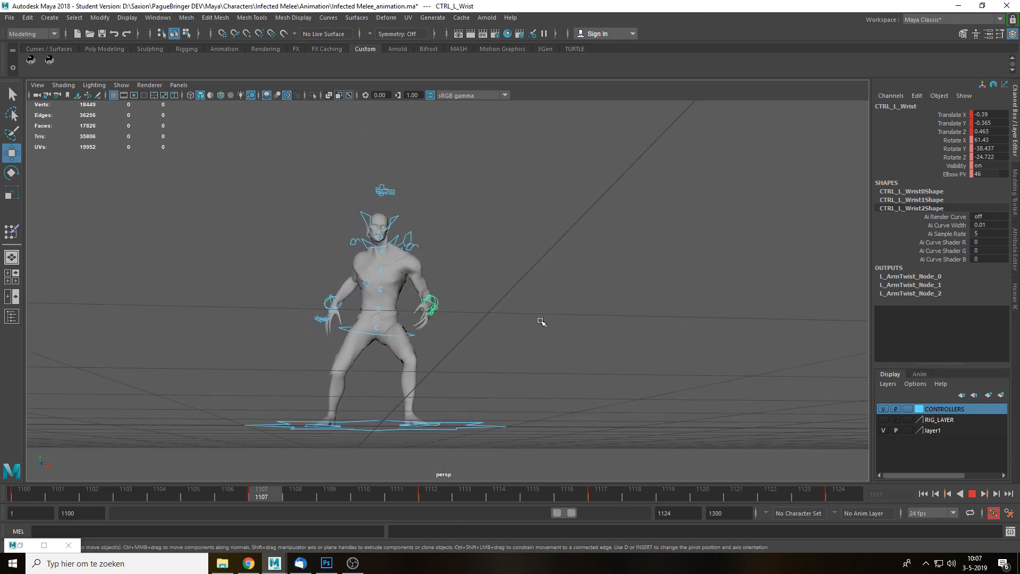
left_click_drag(539, 320, 549, 337, "alt")
key("alt+v")
right_click(492, 502)
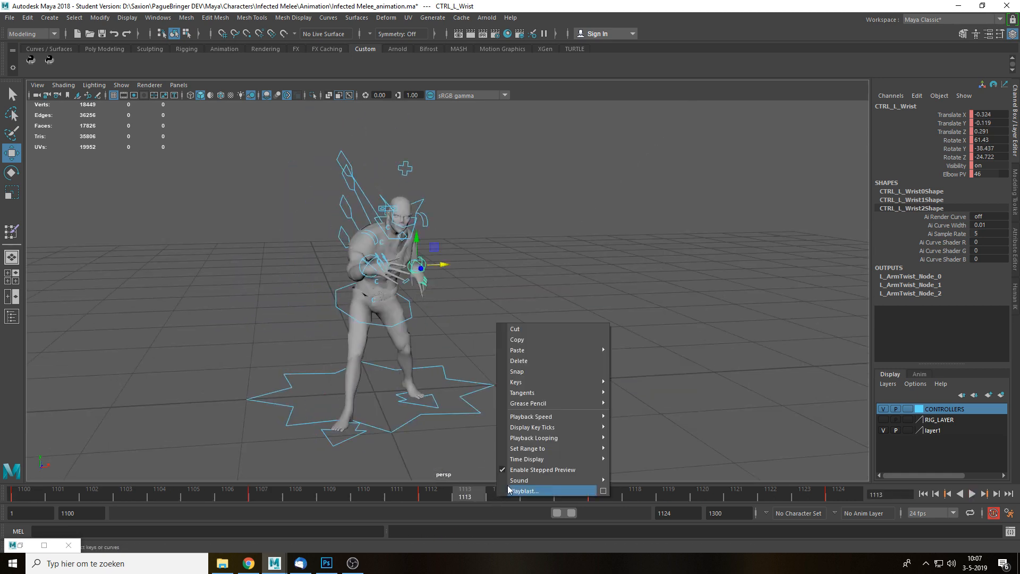
left_click(545, 470)
key("alt+v")
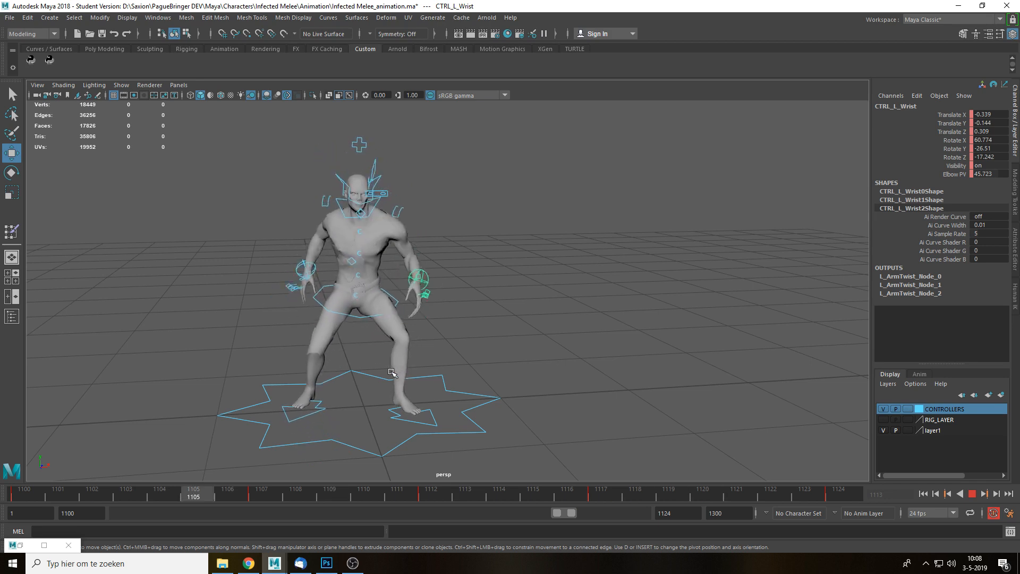
Stop playback and scrub back through the attack's stepping motion to inspect the poses around frames 1111 to 1115.
key("alt+v")
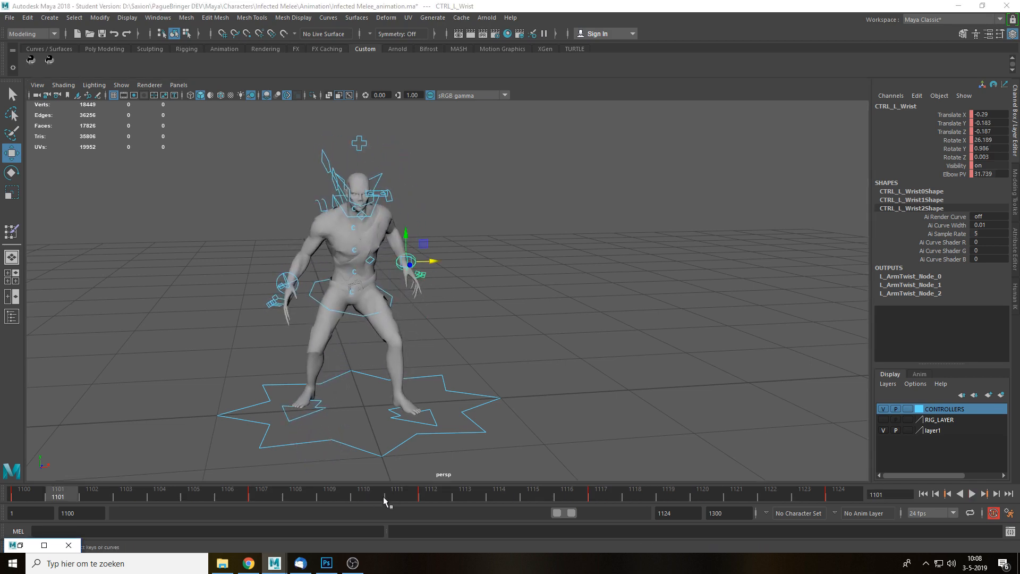
right_click(396, 495)
left_click(423, 467)
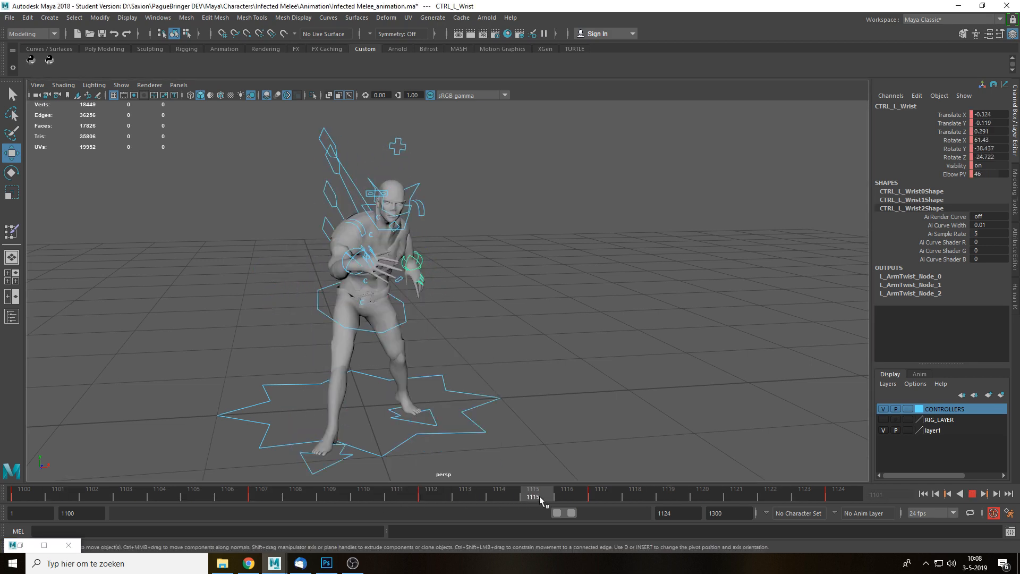
left_click_drag(426, 500, 397, 500)
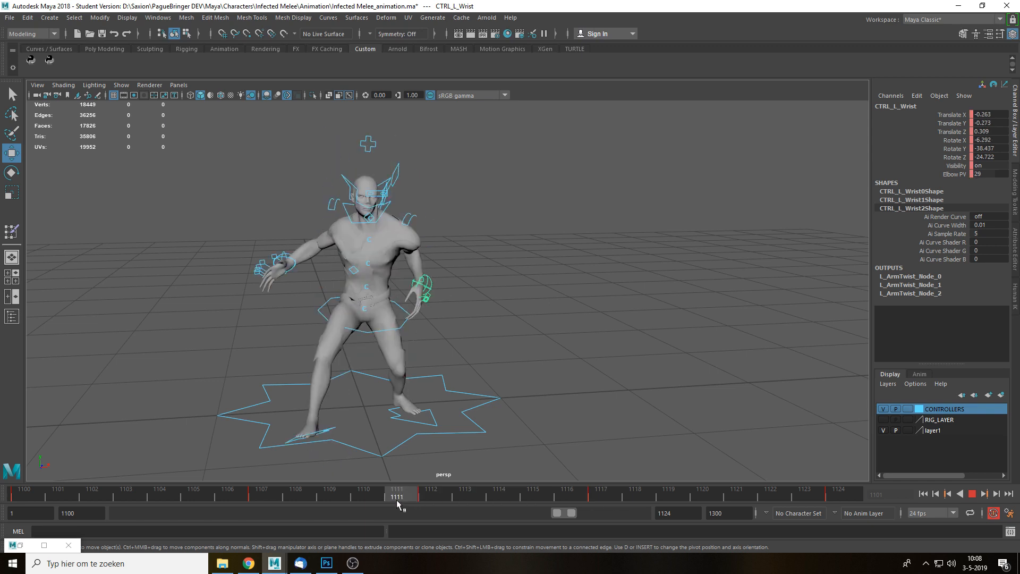
Select the right foot control, check the planted foot from the side and key its pose at frame 1118.
left_click(324, 411)
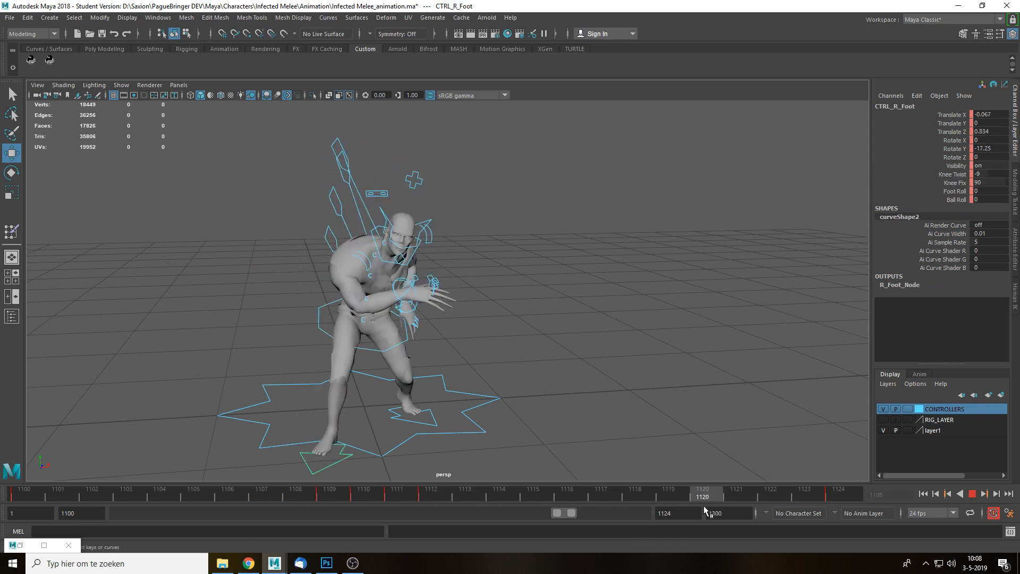
mouse_move(705, 499)
left_mouse_down()
mouse_move(776, 500)
mouse_move(601, 507)
left_mouse_up()
left_click_drag(733, 503, 625, 502)
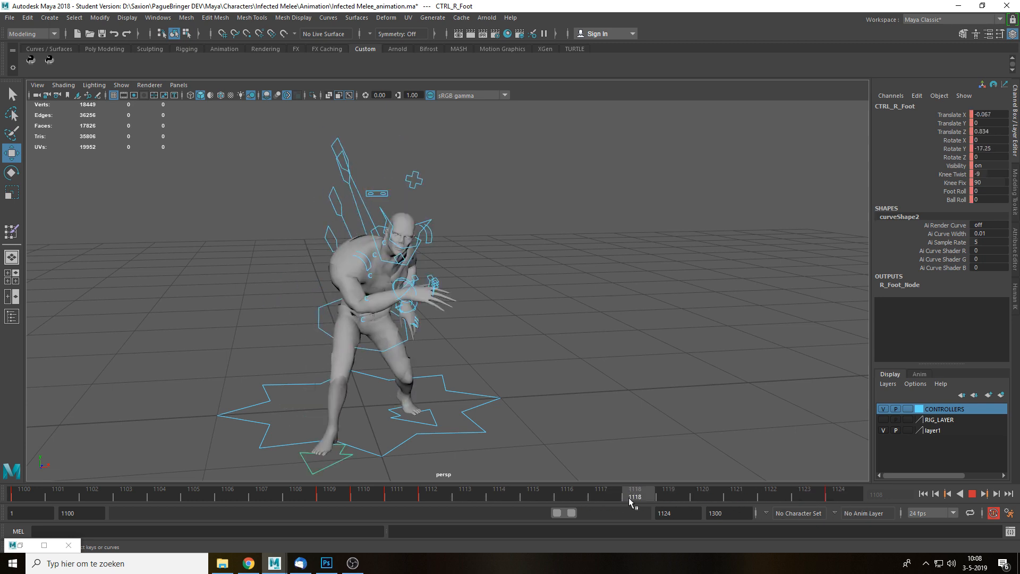
left_click_drag(701, 498, 636, 497)
left_click_drag(637, 399, 575, 397, "alt")
middle_click_drag(576, 396, 537, 335, "alt")
right_click_drag(538, 335, 538, 365, "alt")
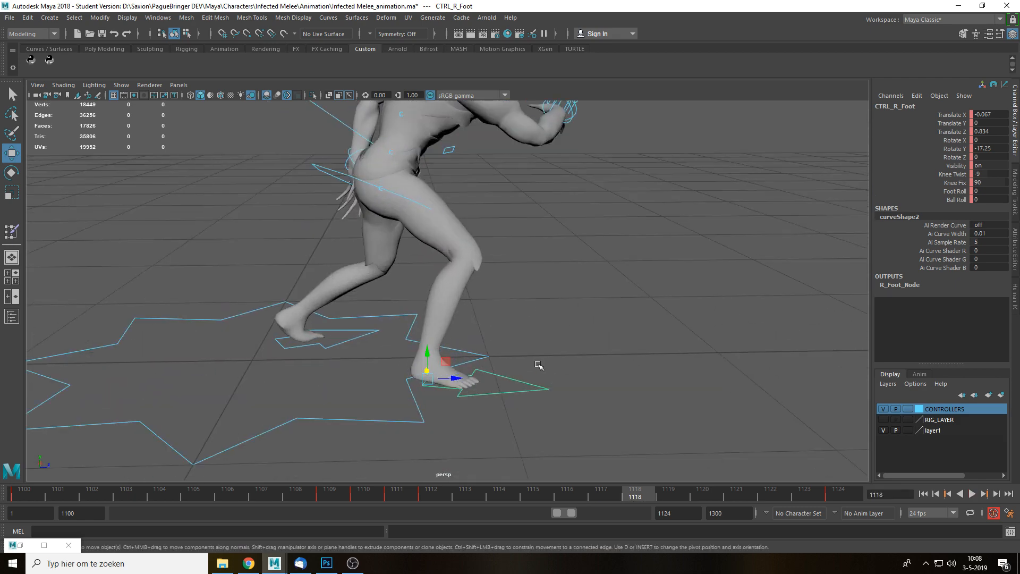
left_click_drag(520, 397, 456, 475, "alt")
key("alt+v")
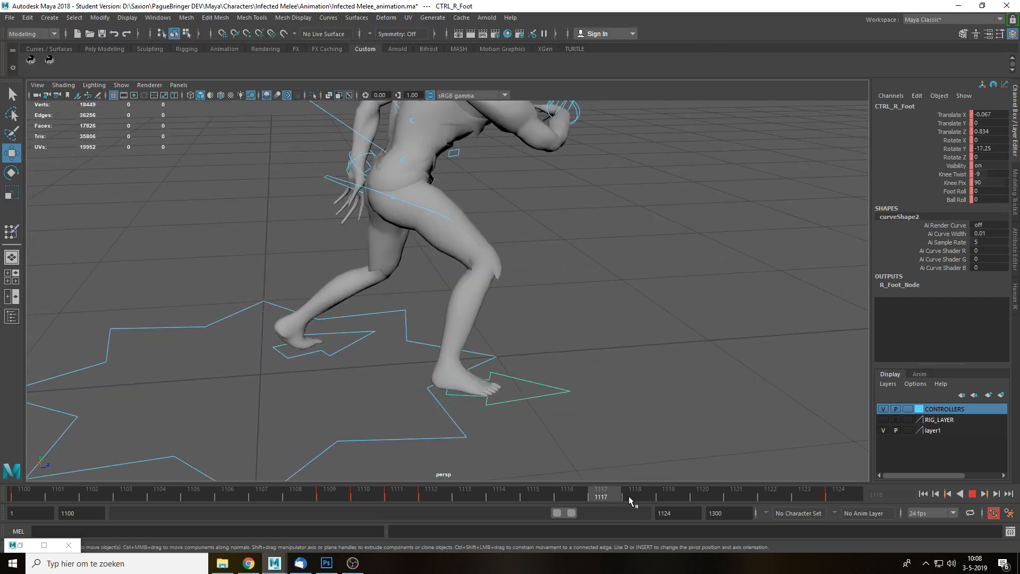
key("alt+v")
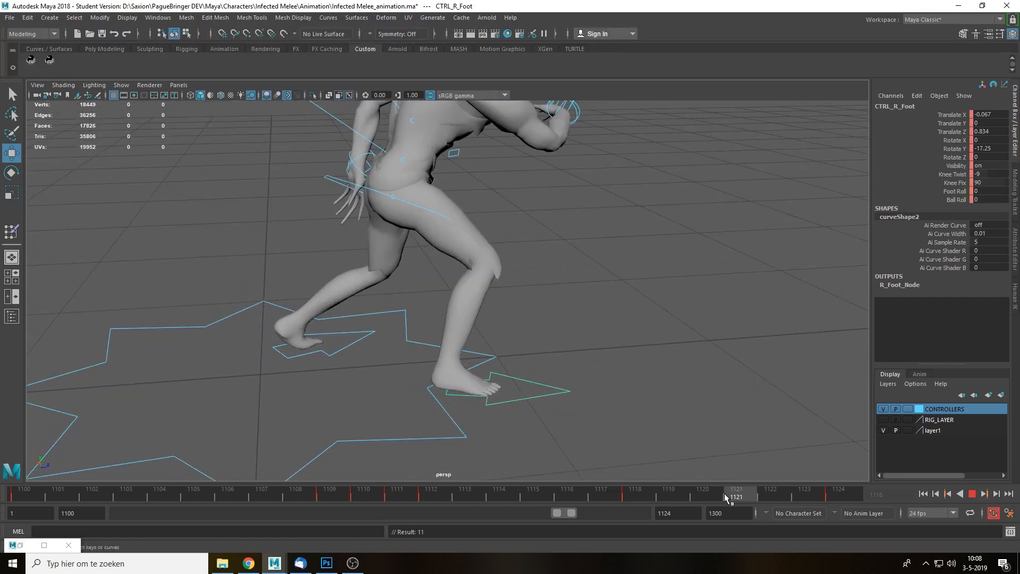
At frame 1121, move the right foot control back to about Translate Z 0.397.
left_click(726, 497)
left_click_drag(483, 391, 370, 370)
mouse_move(744, 500)
left_mouse_down()
mouse_move(457, 492)
mouse_move(851, 500)
mouse_move(490, 496)
mouse_move(751, 500)
left_mouse_up()
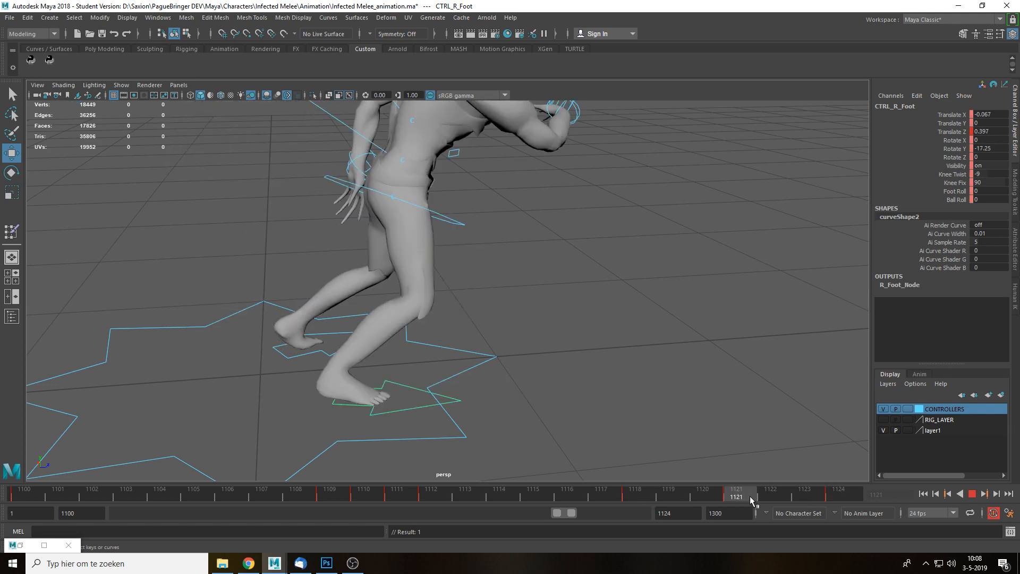
Move the pelvis control back to about Translate Z 0.238 at frame 1121 and play the motion.
left_click(456, 223)
left_click_drag(580, 305, 473, 307, "alt")
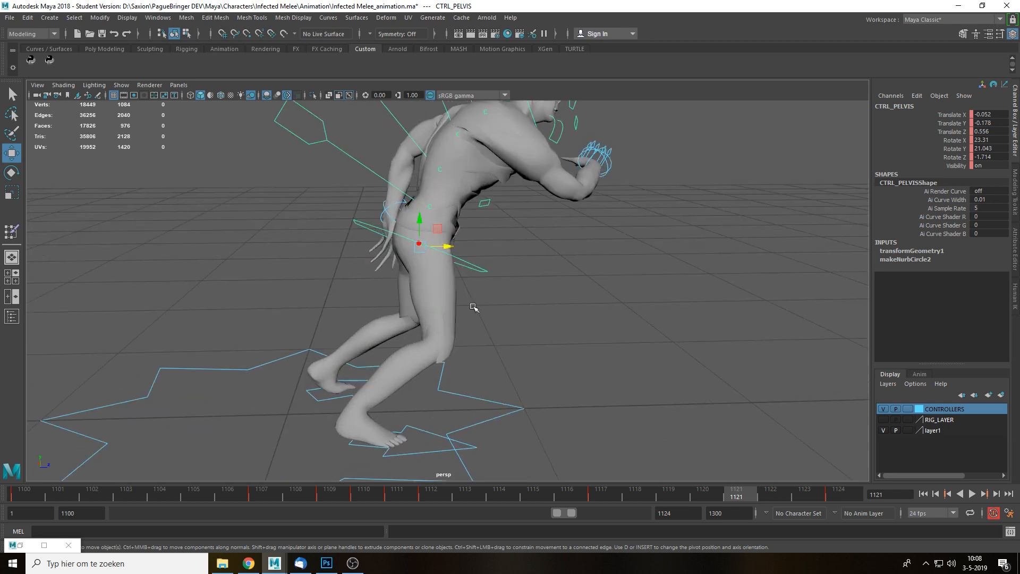
key("alt+v")
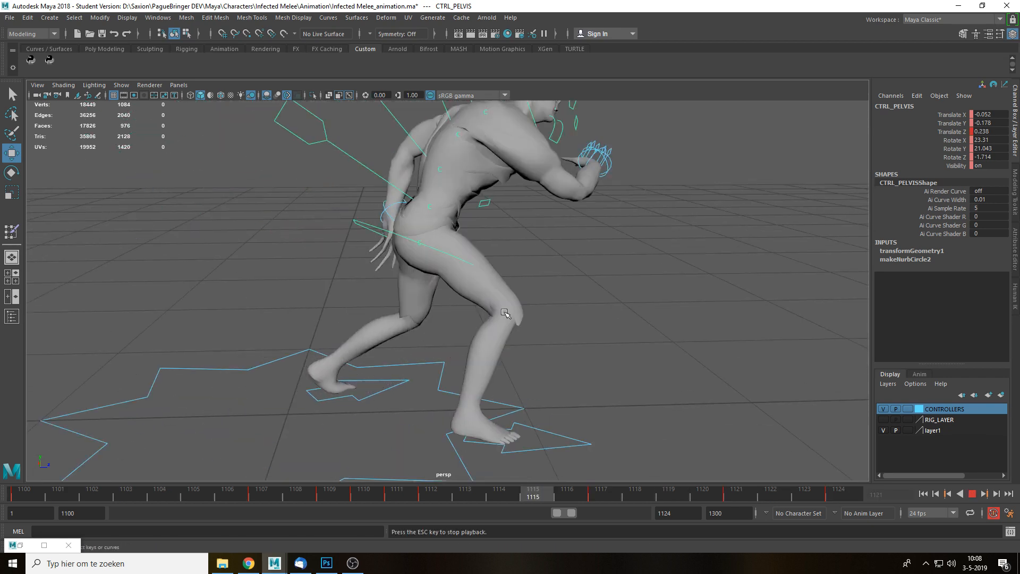
key("alt+v")
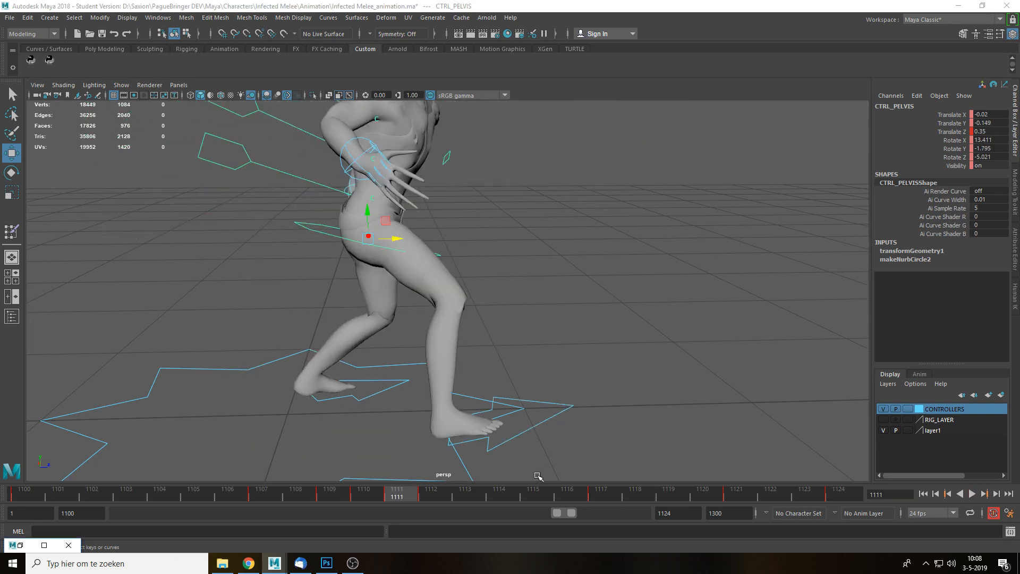
Compare the pelvis poses along the timeline, raise the pelvis to about Translate Y -0.109 at frame 1121, and review playback.
left_click_drag(579, 497, 771, 497)
key("alt+v")
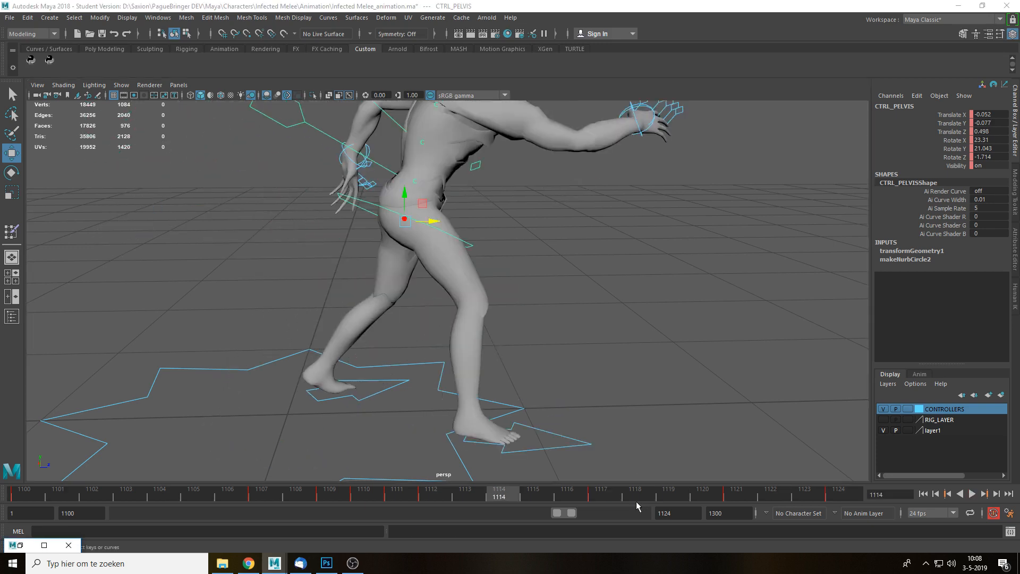
left_click(714, 498)
left_click_drag(714, 498, 464, 495)
left_click_drag(555, 495, 599, 496)
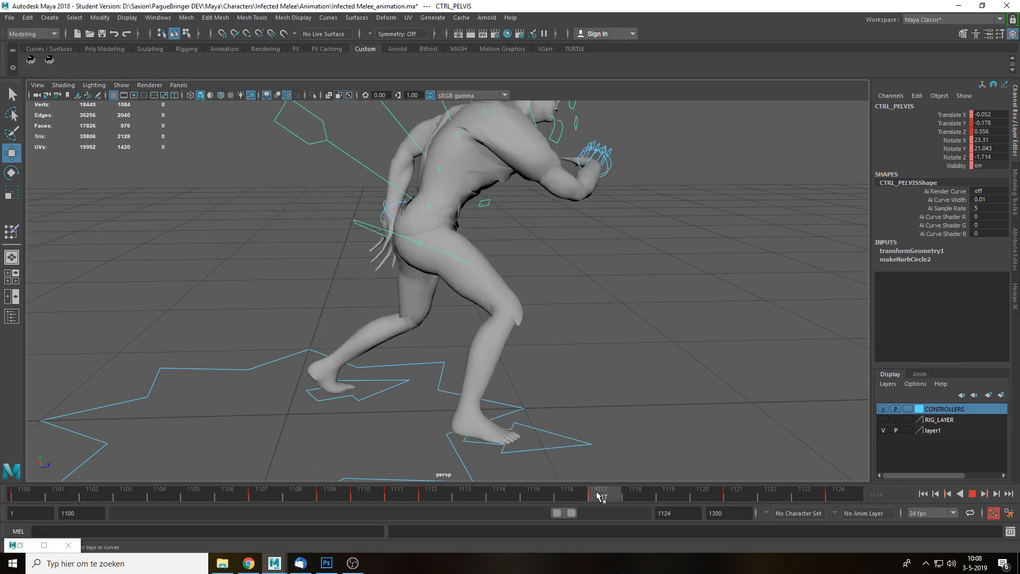
left_click_drag(713, 502, 728, 500)
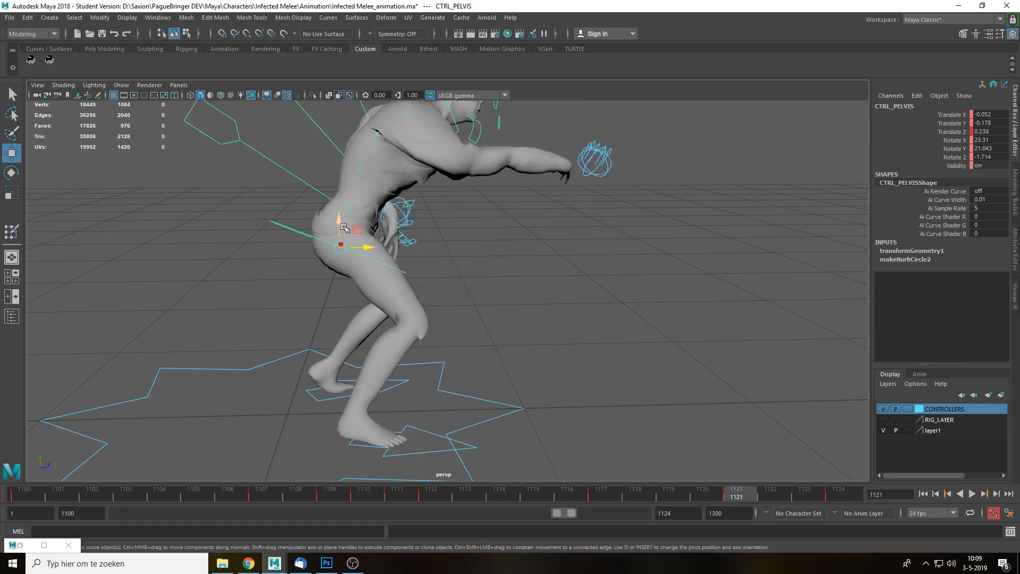
left_click_drag(344, 228, 341, 218)
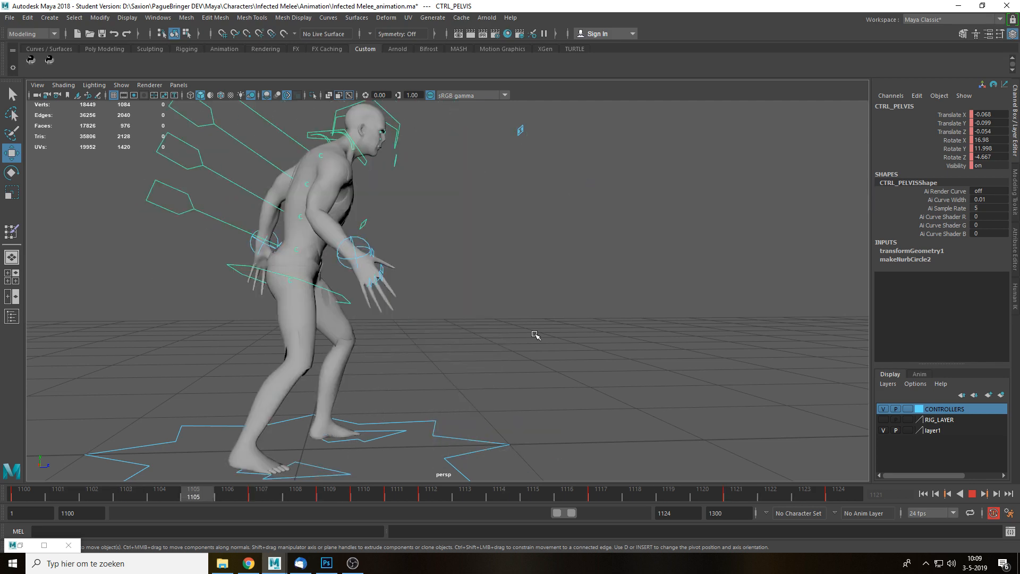
key("alt+v")
left_click_drag(435, 496, 468, 500)
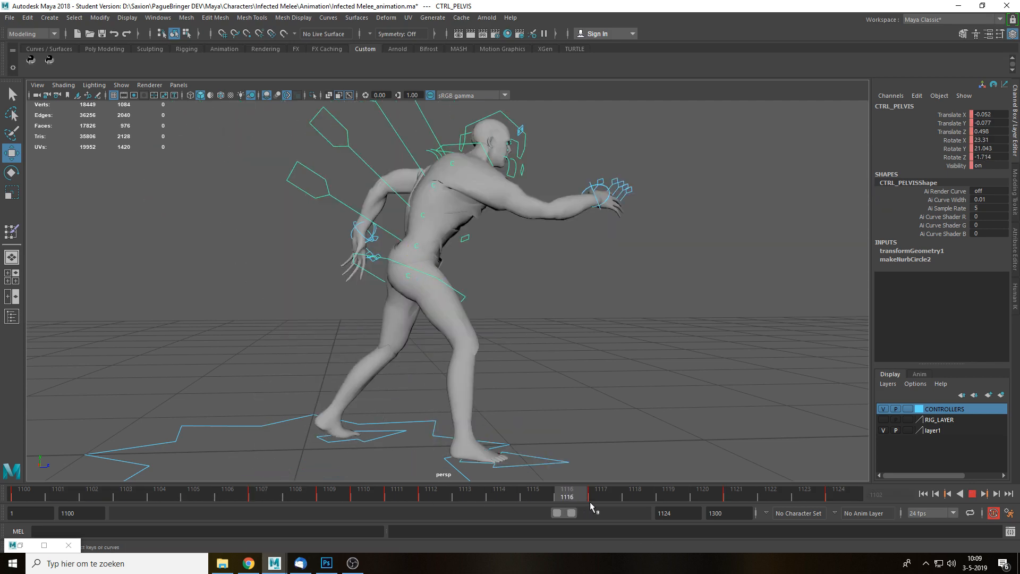
At frame 1121, move the right wrist control to about Translate X 0.576, Y -0.262, Z 1.037 and play the result.
left_click_drag(591, 506, 751, 505)
left_click_drag(691, 330, 550, 320, "alt")
left_click(519, 313)
left_click_drag(509, 292, 493, 338, "alt")
left_click(516, 296)
key("f")
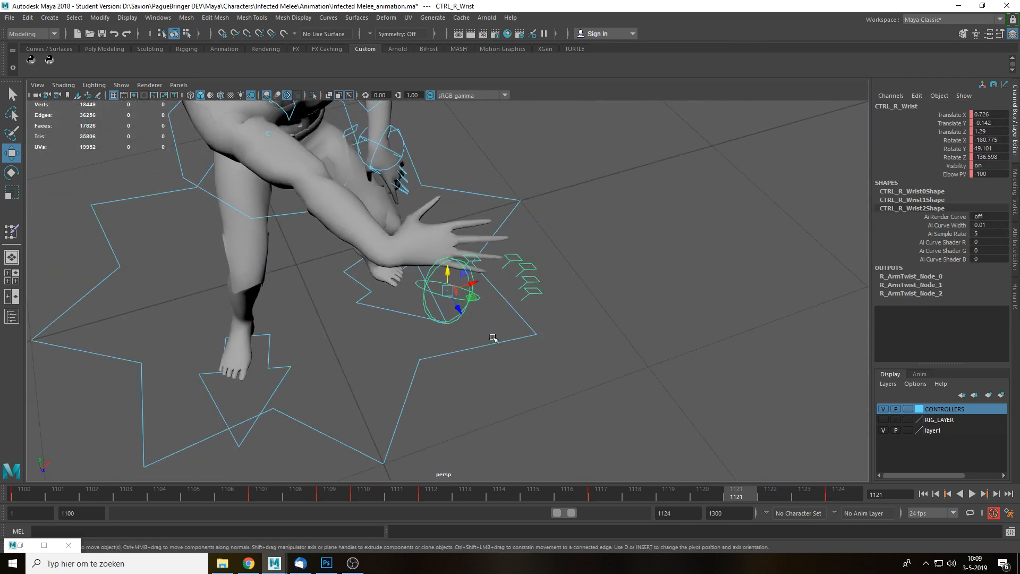
left_click_drag(470, 288, 401, 222)
left_click_drag(349, 256, 348, 305)
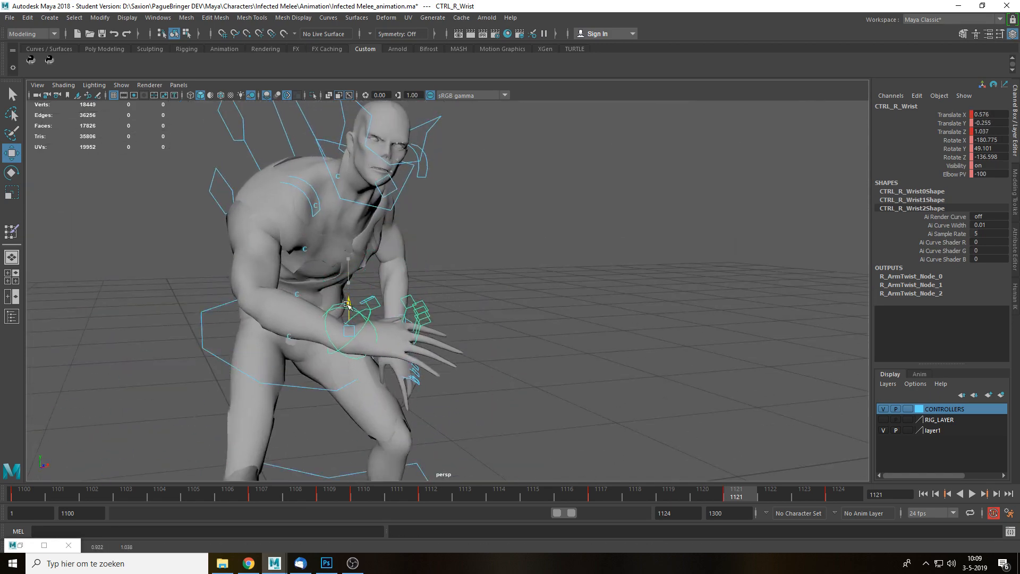
key("alt+v")
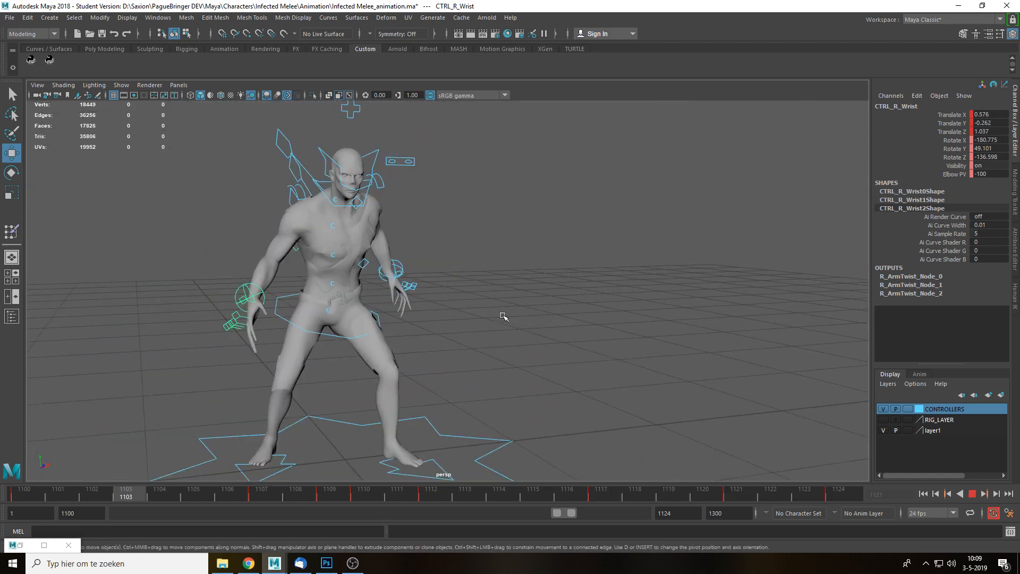
key("alt+v")
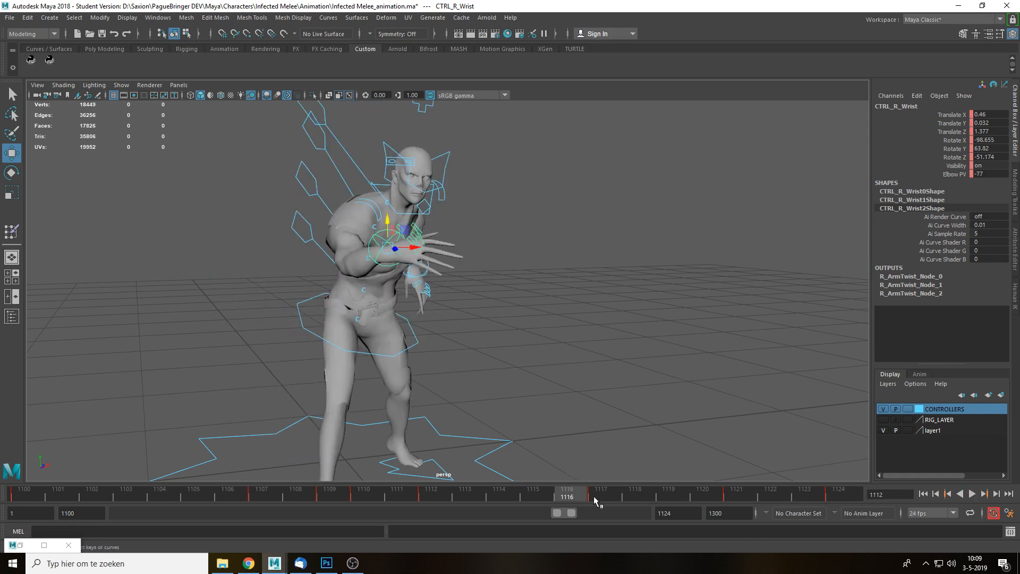
Rotate the right wrist control to about X -230.7, Y 57.06, Z -203.2 at frame 1121 and review the playback.
left_click_drag(596, 501, 672, 499)
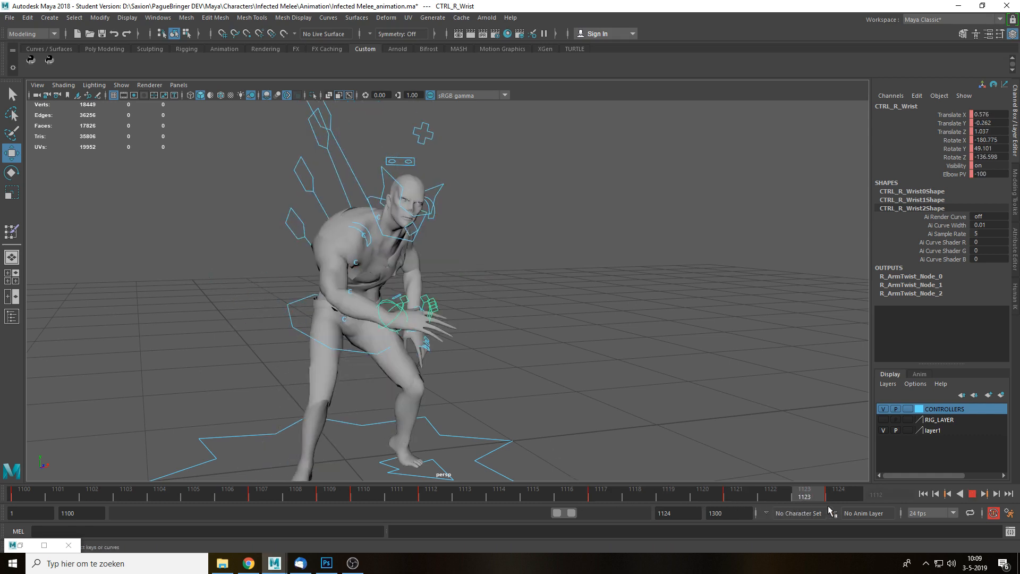
left_click_drag(827, 495, 736, 499)
key("e")
left_click_drag(402, 328, 434, 298)
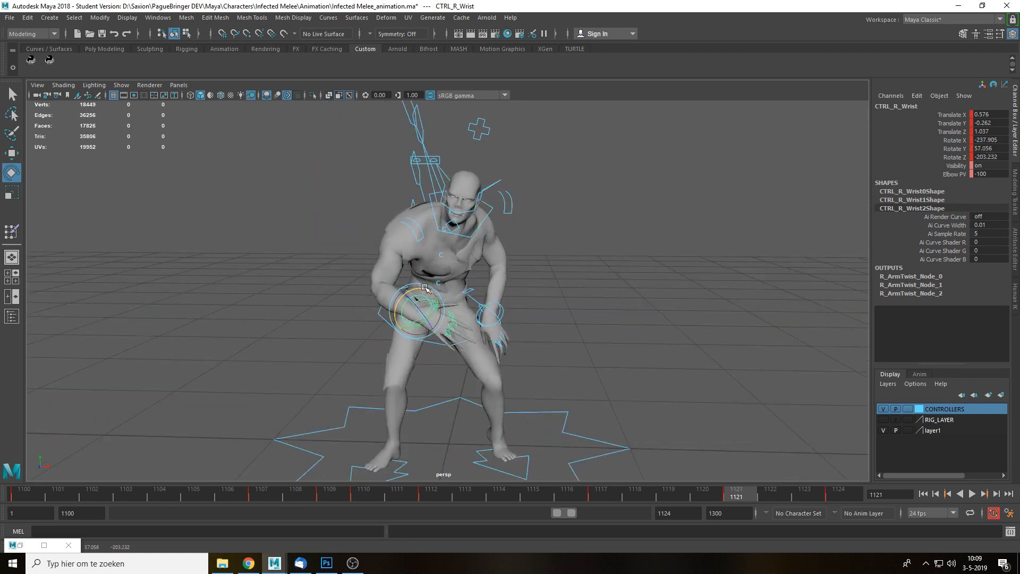
key("alt+v")
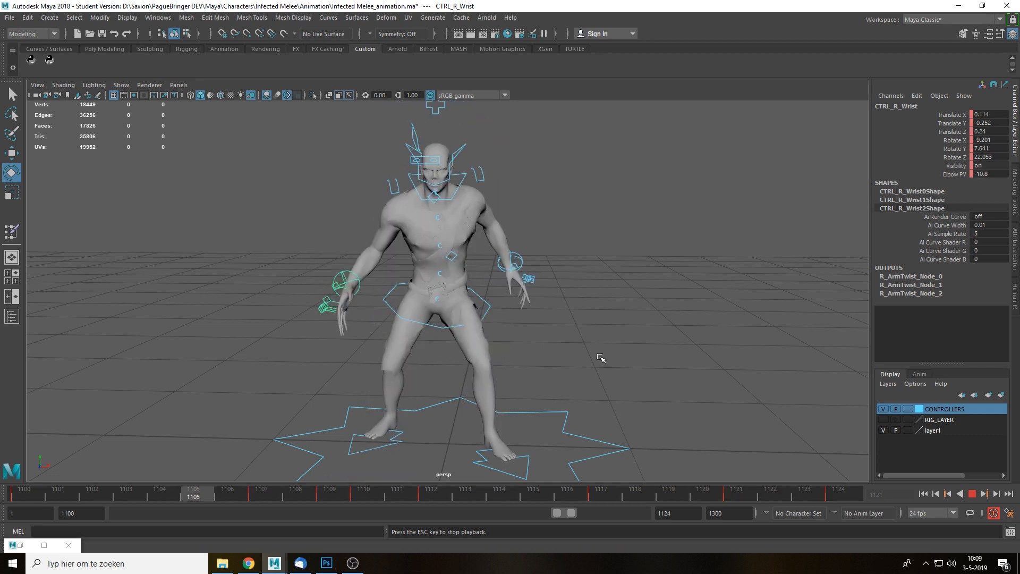
key("Escape")
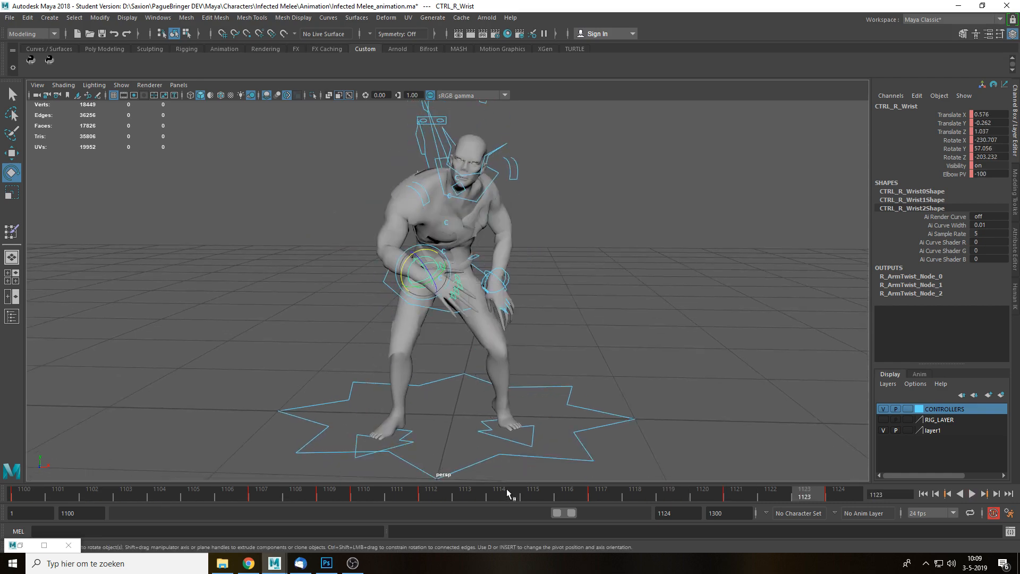
key("alt+v")
Select the right foot control, lift it to about Translate Y 0.047 at frame 1121, and preview the animation.
left_click_drag(636, 455, 704, 465, "alt")
left_click_drag(776, 498, 736, 497)
key("w")
left_click(413, 443)
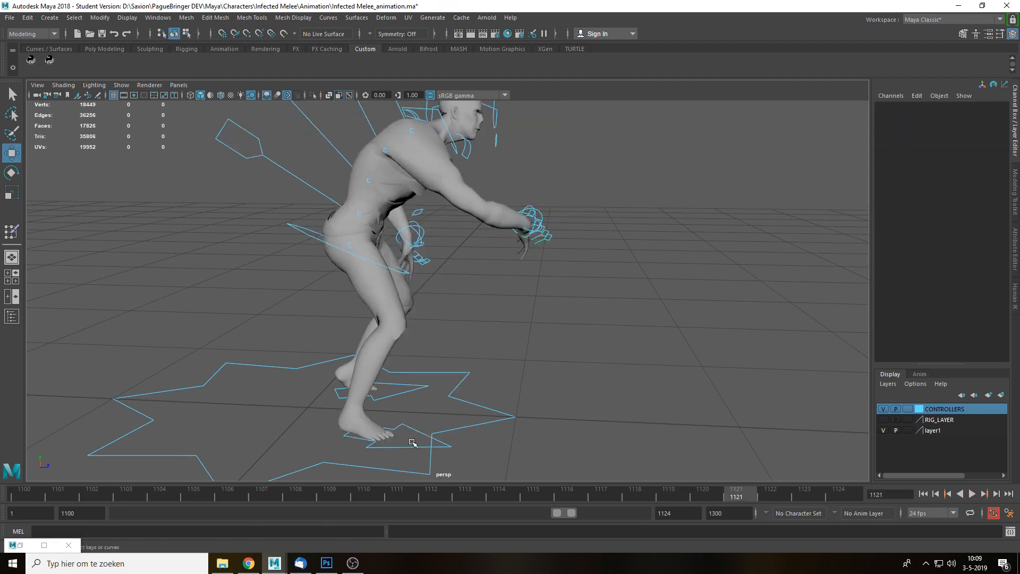
left_click(412, 446)
left_click_drag(412, 446, 359, 408, "alt")
key("alt+v")
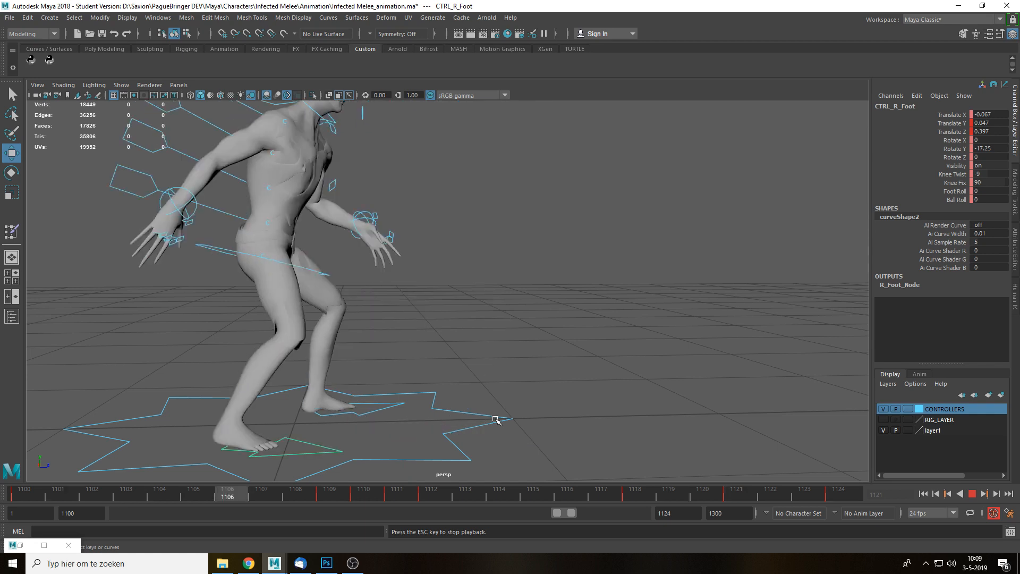
key("alt+v")
Select the pelvis control and shift it sideways to about Translate X 0.068 at frame 1121.
left_click_drag(496, 420, 440, 296, "alt")
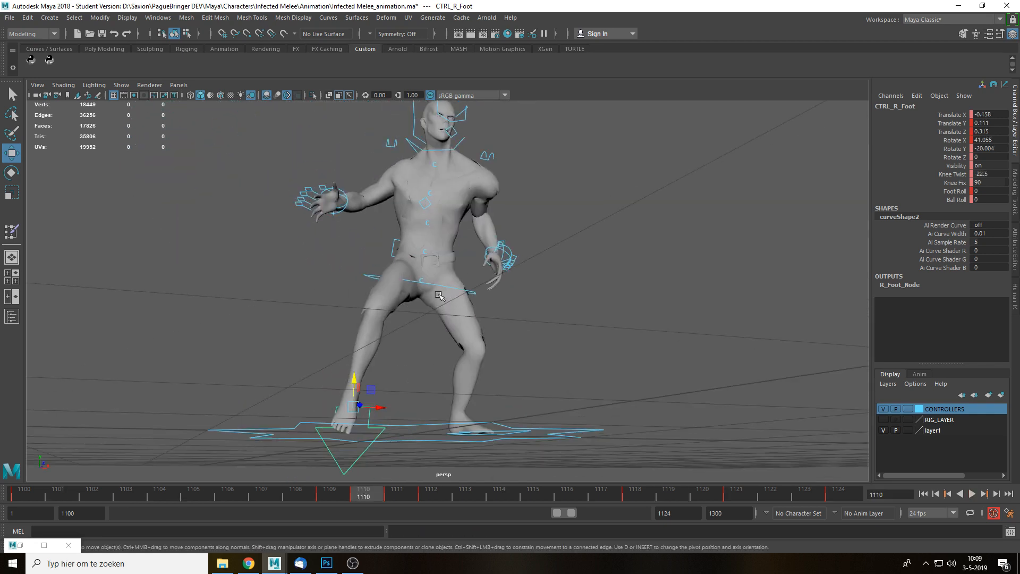
left_click(474, 291)
left_click_drag(708, 494, 738, 493)
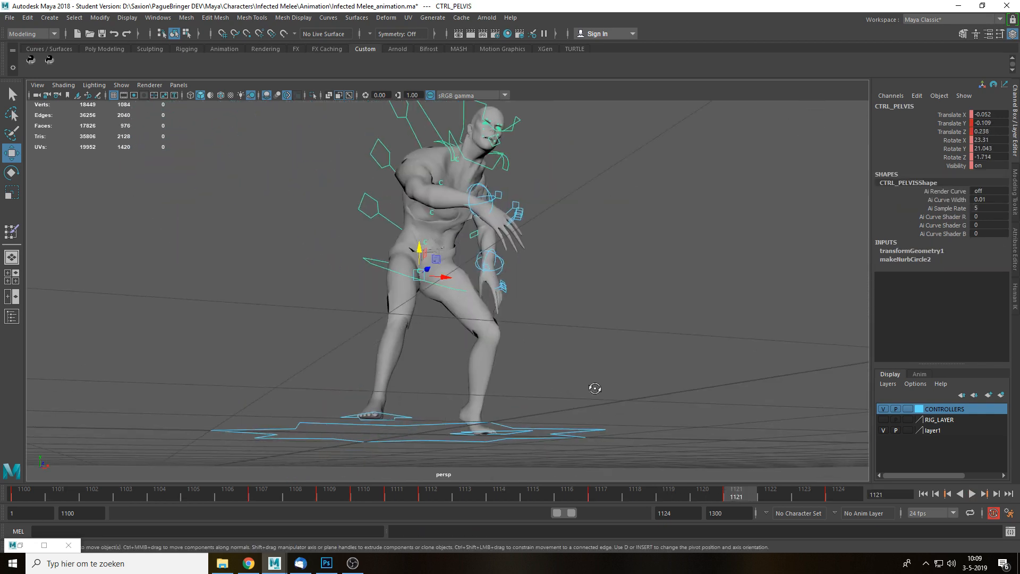
left_click_drag(595, 388, 520, 367, "alt")
left_click_drag(515, 287, 505, 248, "alt")
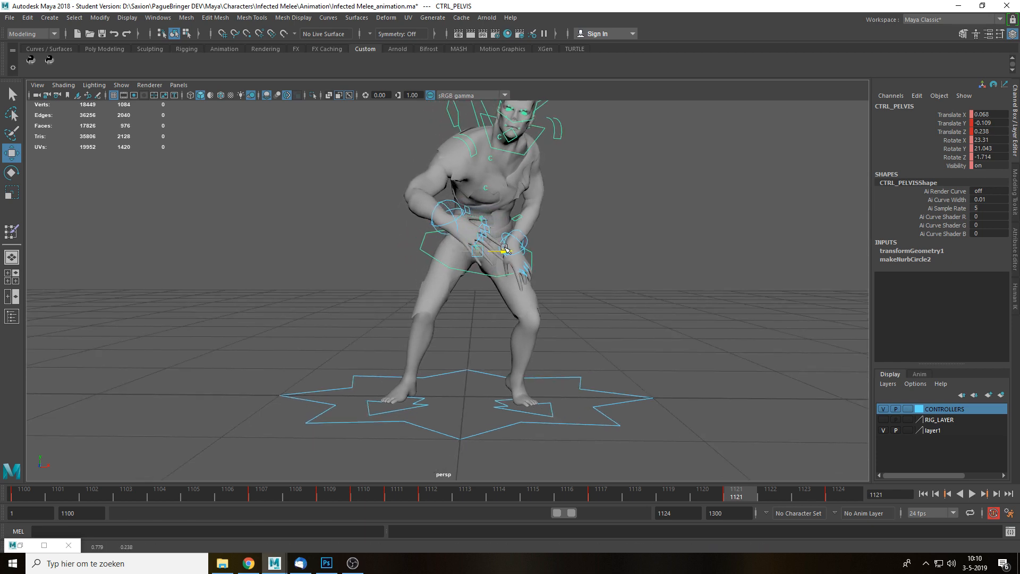
Set the left foot control's Foot Roll to 0 at frame 1121 and play the animation to check the foot.
left_click(548, 413)
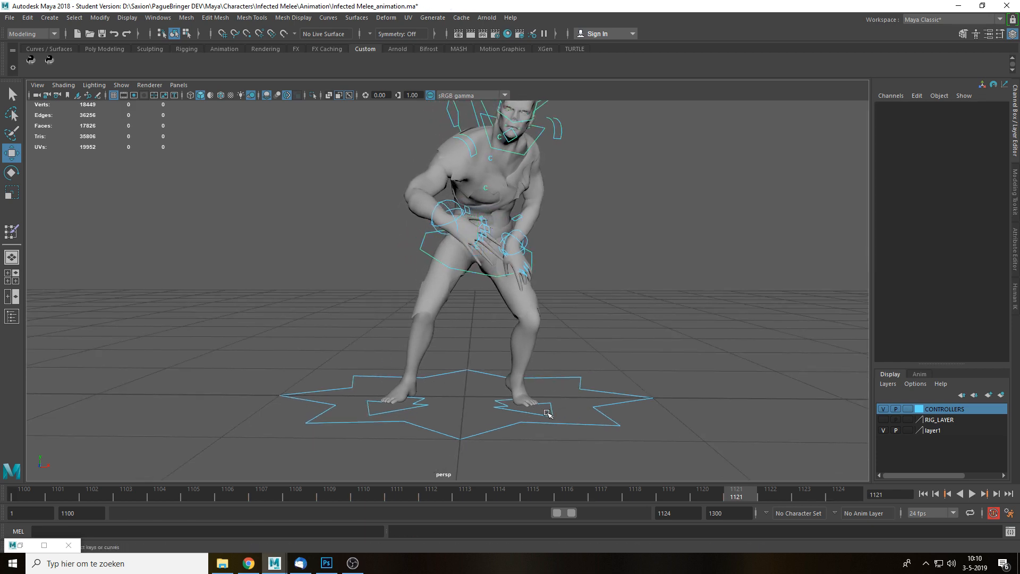
left_click(551, 414)
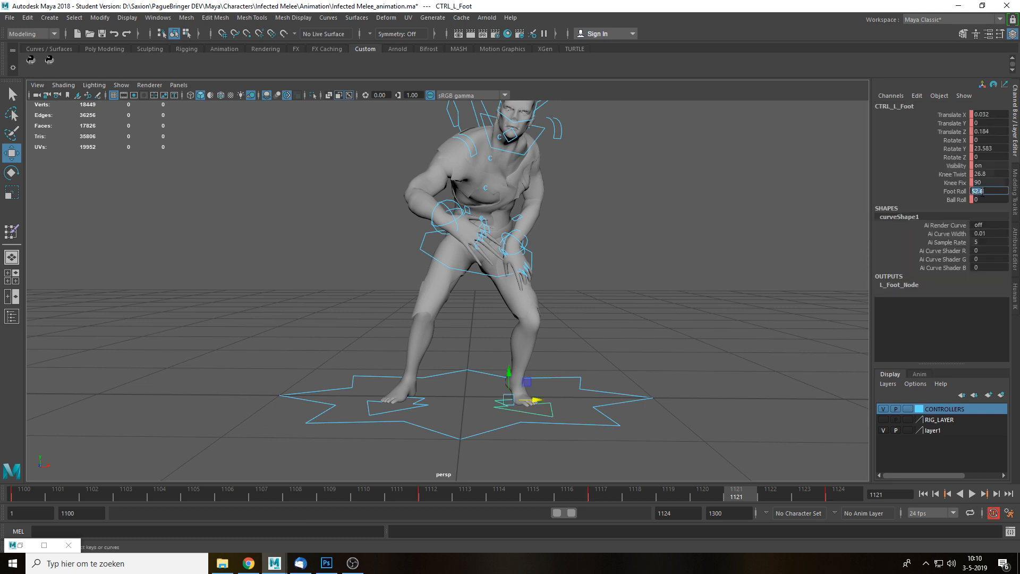
type("0")
key("Return")
left_click(600, 491)
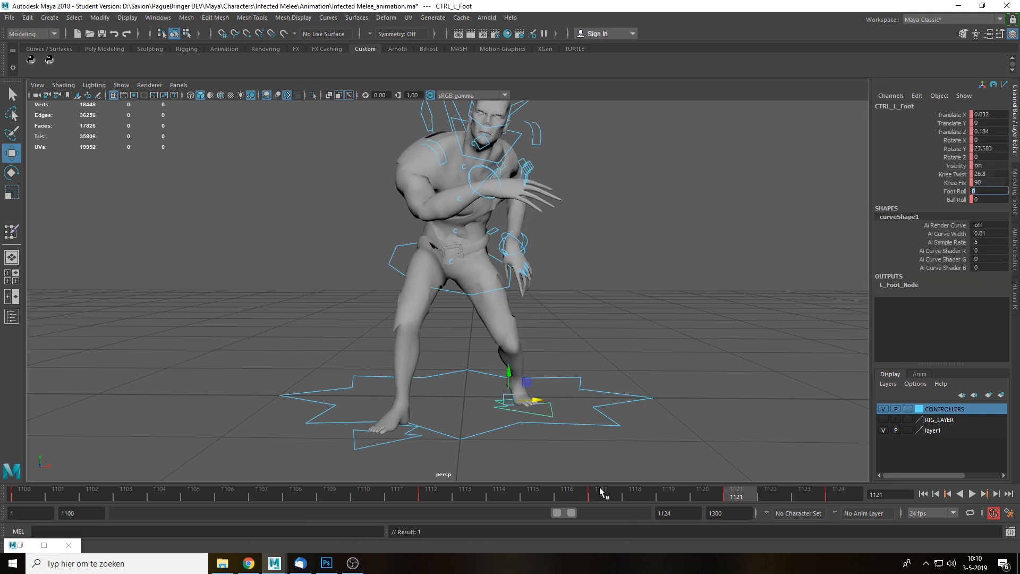
key("alt+v")
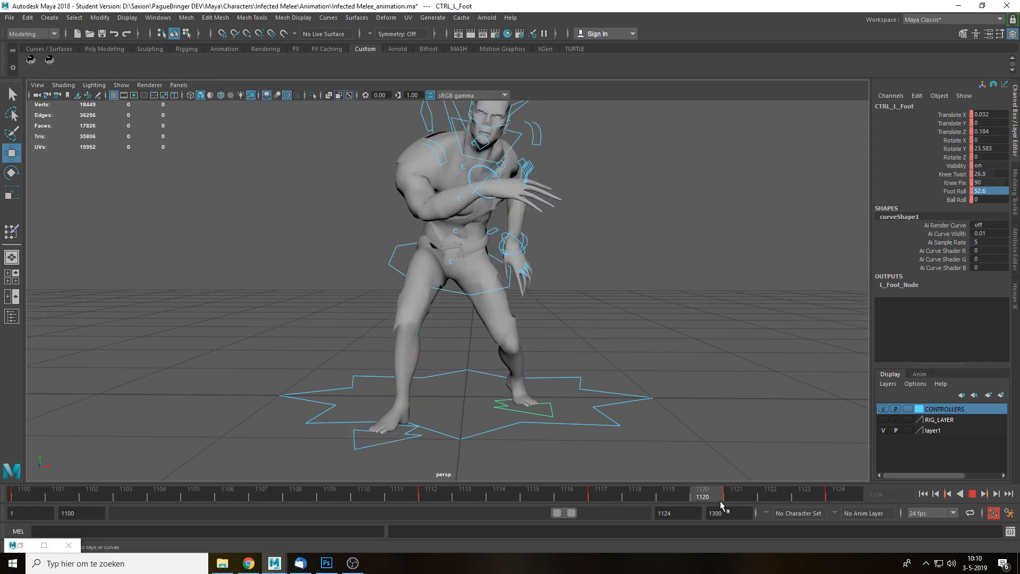
key("Escape")
Shift the pelvis control sideways to about Translate X 0.022 at frame 1121 and check the motion in playback.
left_click(477, 275)
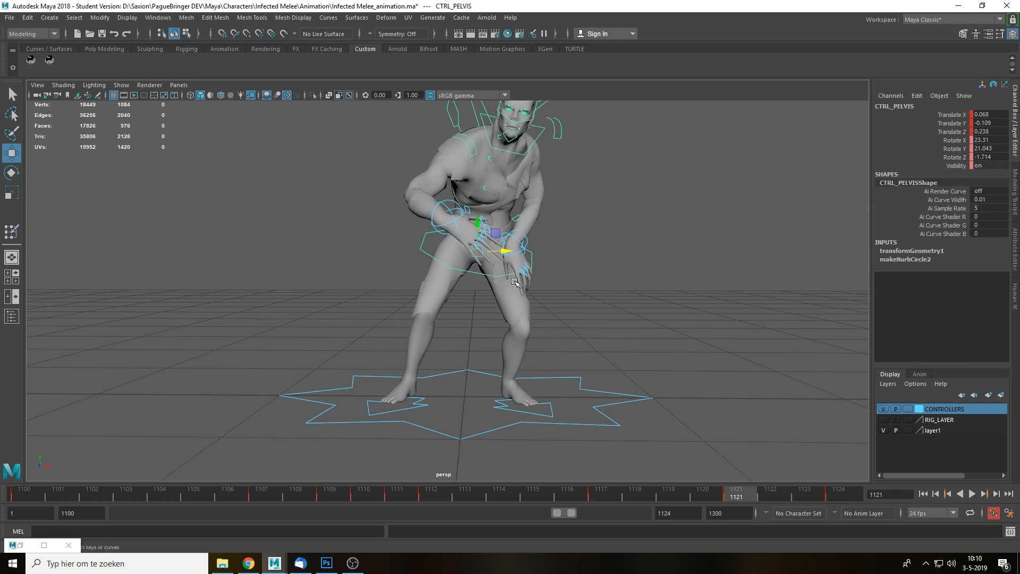
left_click_drag(504, 257, 491, 257)
key("alt+v")
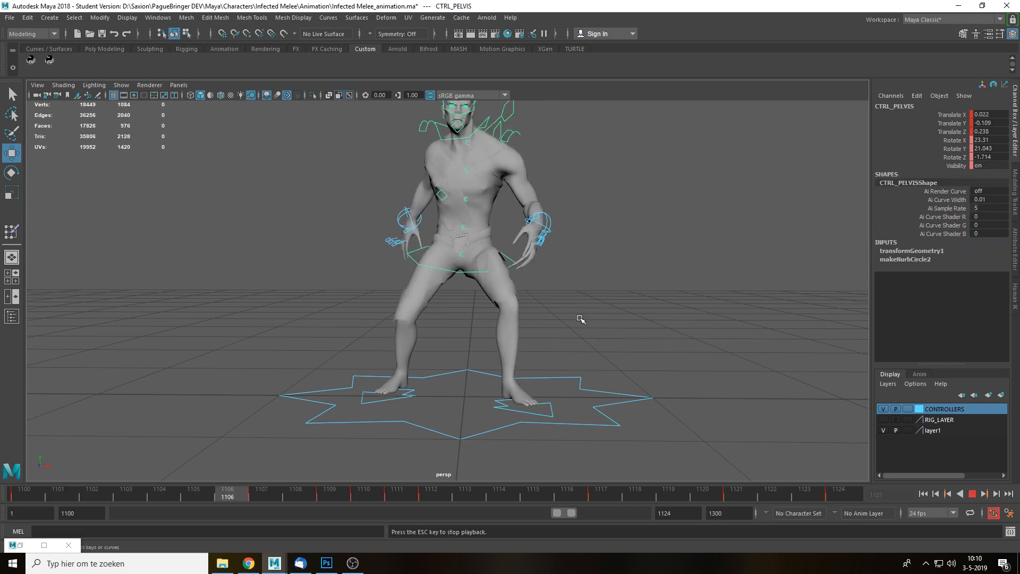
left_click(618, 495)
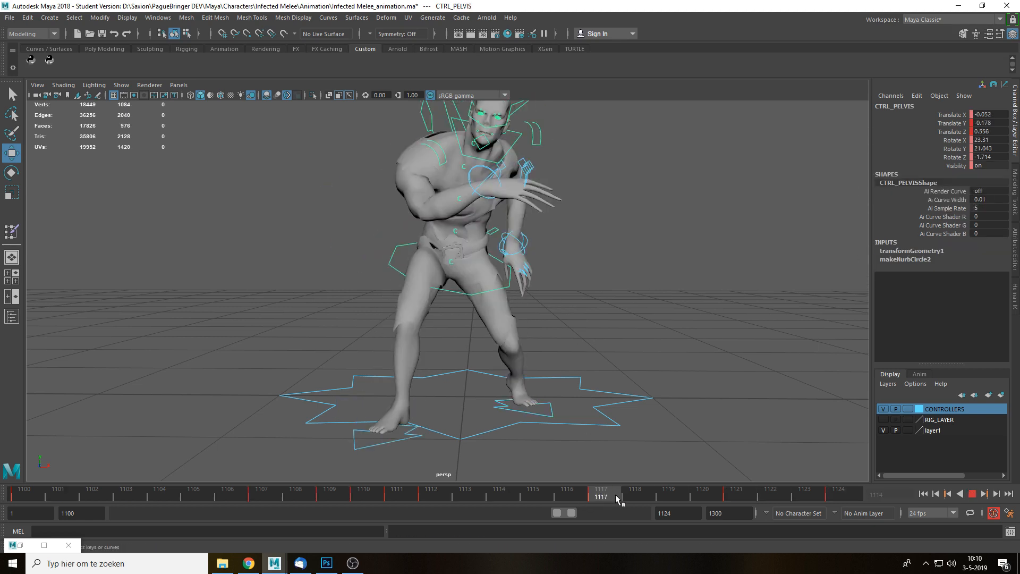
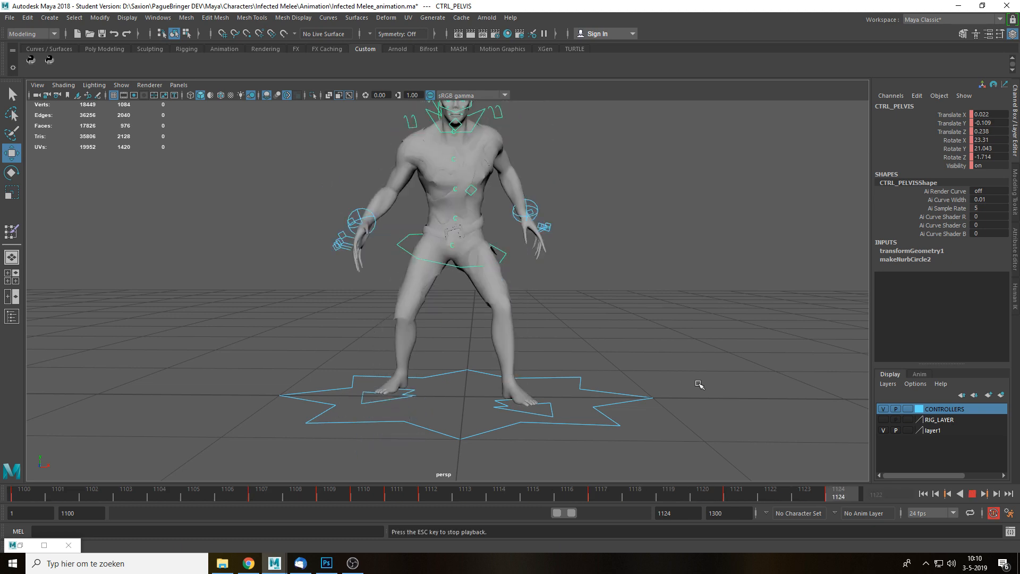
key("Escape")
Move the right foot control outward to about Translate X -0.067 at frame 1121, then play and scrub the animation to check it.
left_click(411, 405)
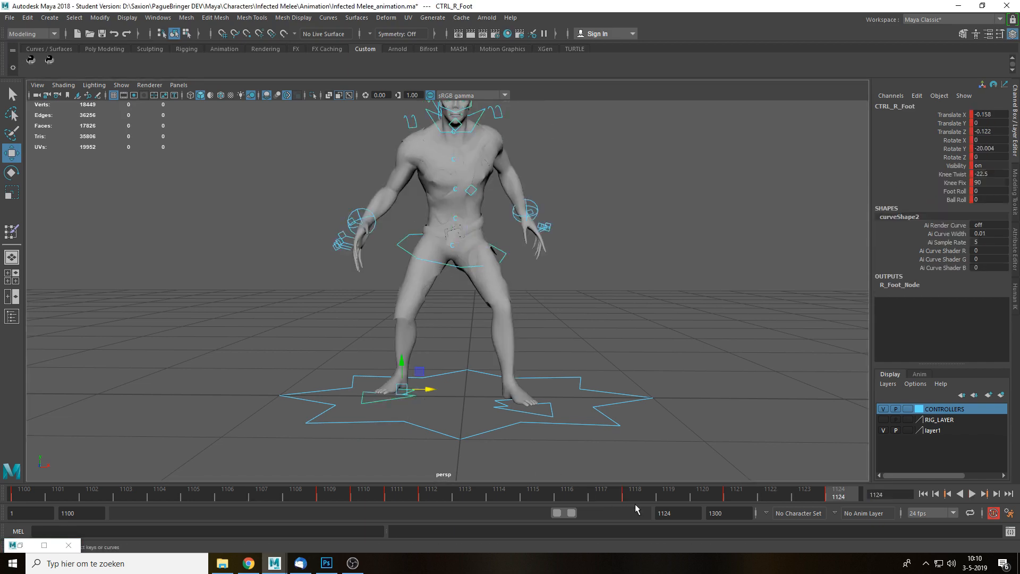
left_click(727, 493)
left_click_drag(438, 398, 447, 400)
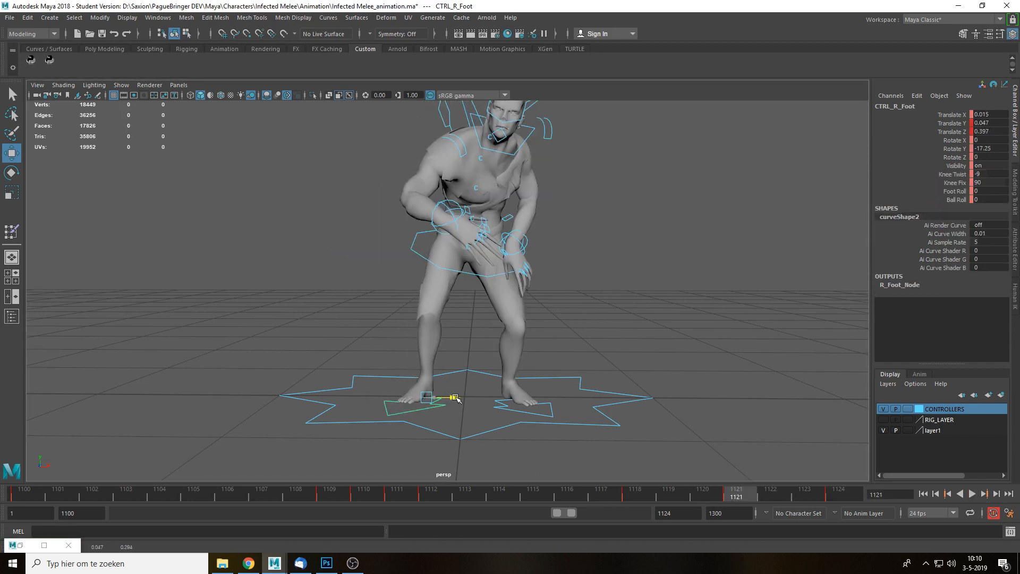
left_click_drag(527, 366, 564, 397, "alt")
key("alt+v")
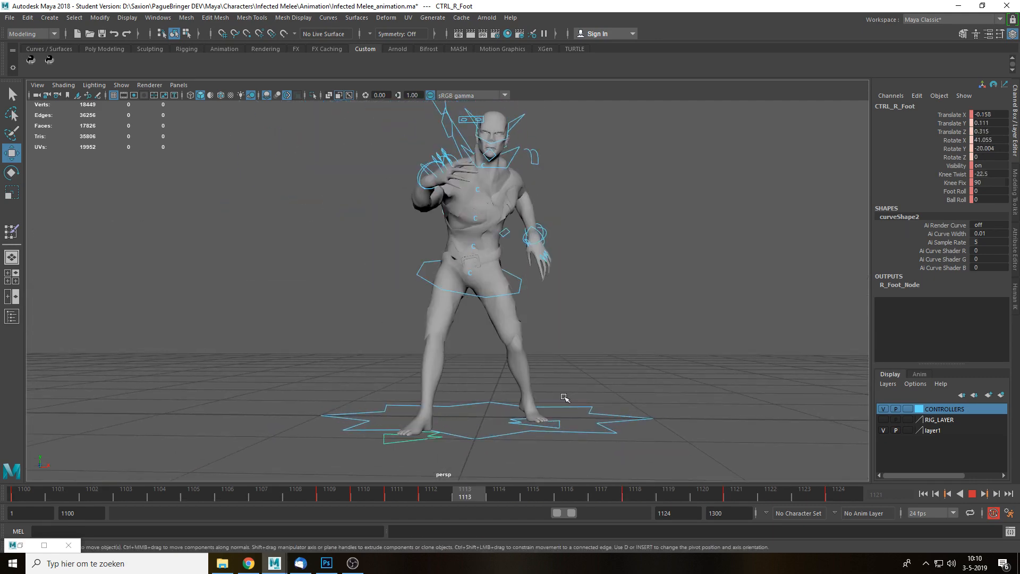
key("alt+v")
left_click_drag(630, 500, 802, 499)
left_click_drag(603, 331, 715, 403, "alt")
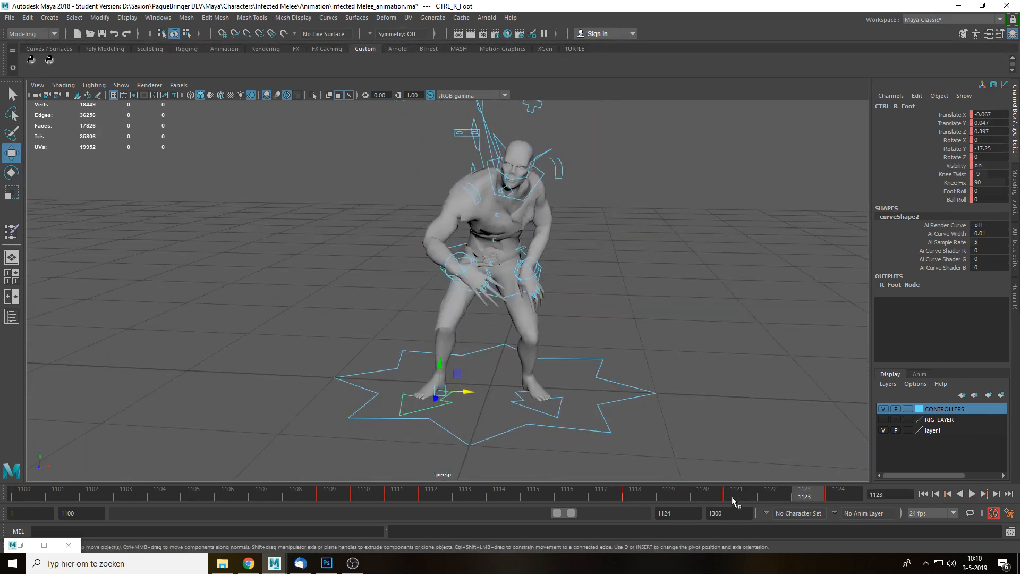
Rotate the pelvis control to about Rotate X 10.7 at frame 1121 to straighten the forward bend.
left_click_drag(590, 348, 611, 317, "alt")
left_click(617, 323)
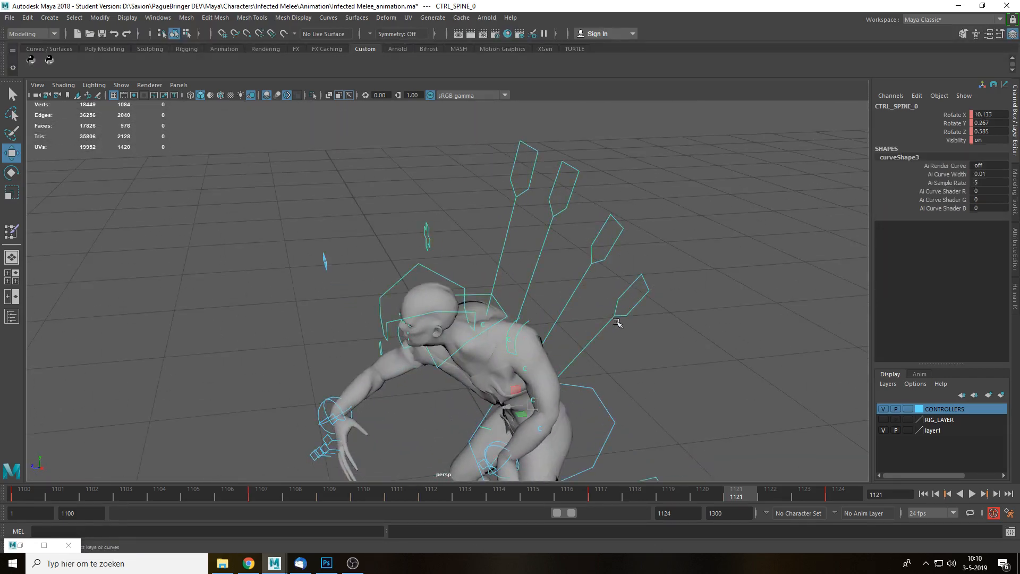
left_click(603, 422)
key("e")
left_click_drag(603, 422, 470, 282, "alt")
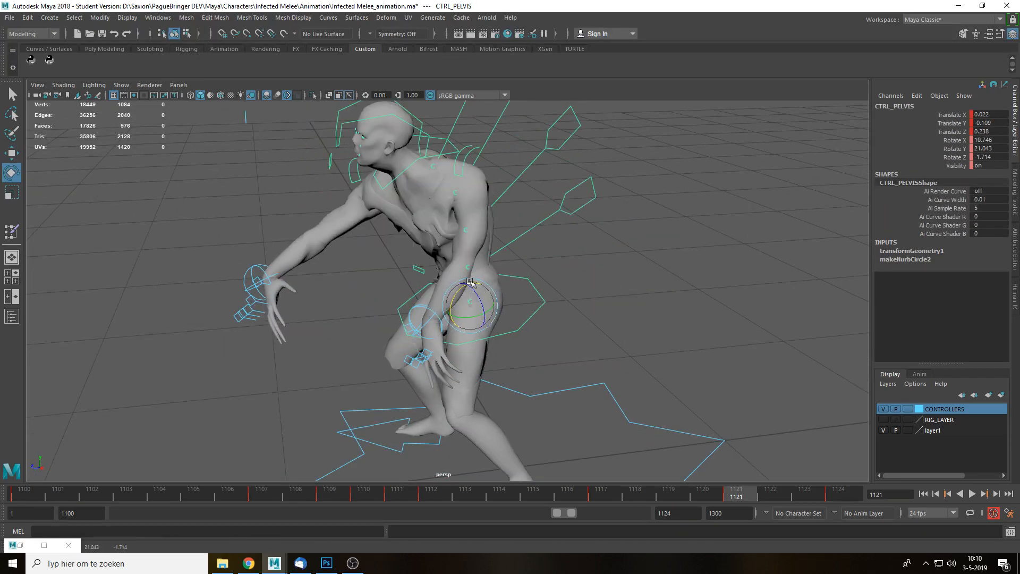
In the top view, turn the lowest spine control to about Rotate X 10.2, Y -8, Z -0.9 at frame 1121.
left_click(551, 217)
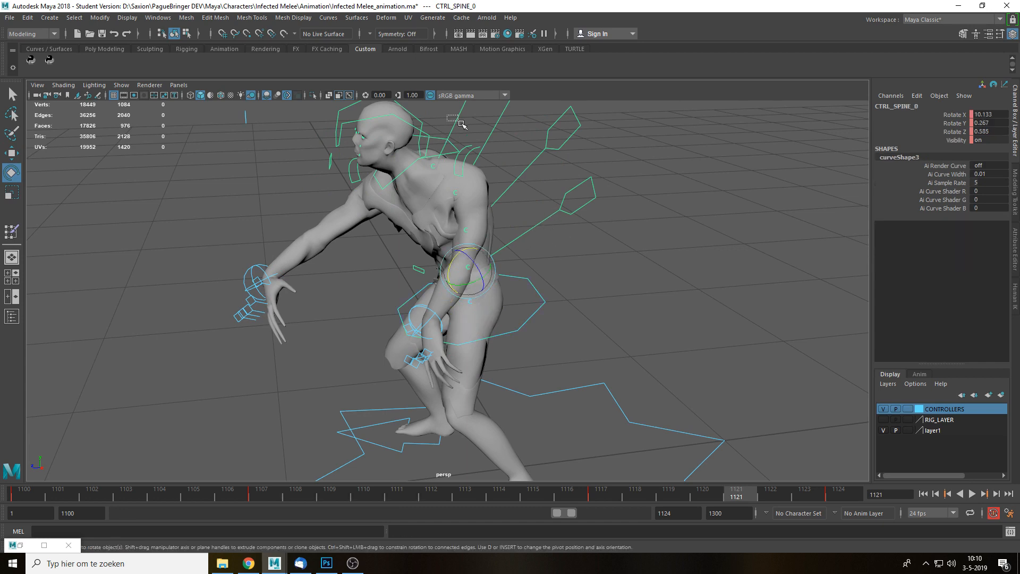
left_click_drag(462, 123, 471, 131)
key("space")
left_click_drag(620, 240, 573, 250)
scroll(564, 348, "down", 2)
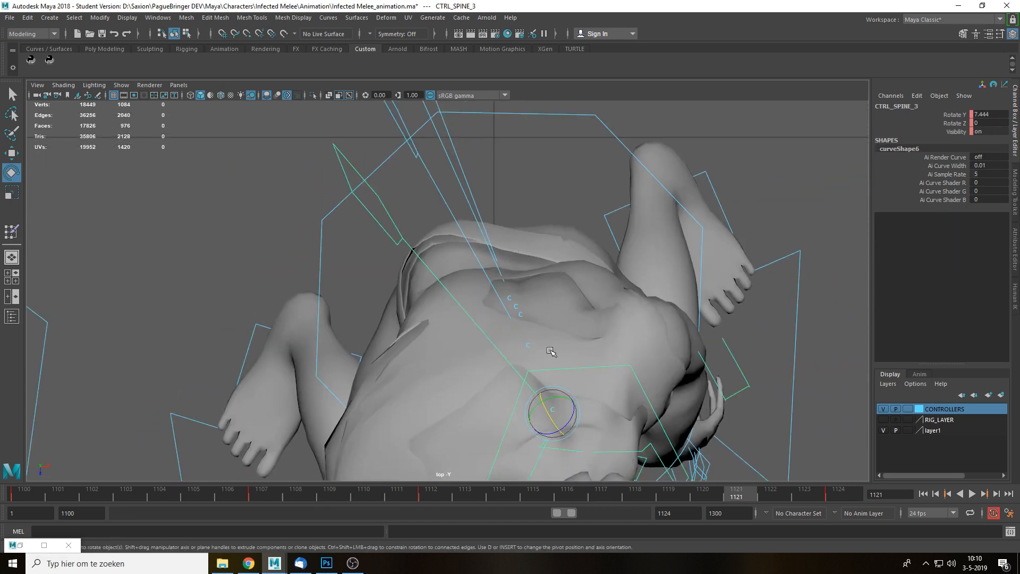
key("ctrl+z")
key("ctrl+z")
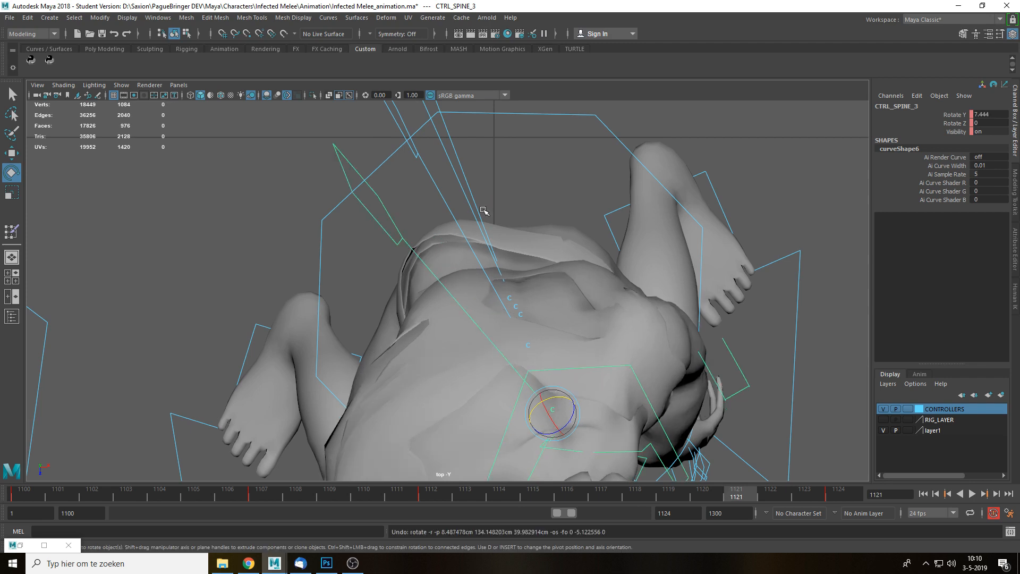
left_click_drag(476, 208, 502, 242)
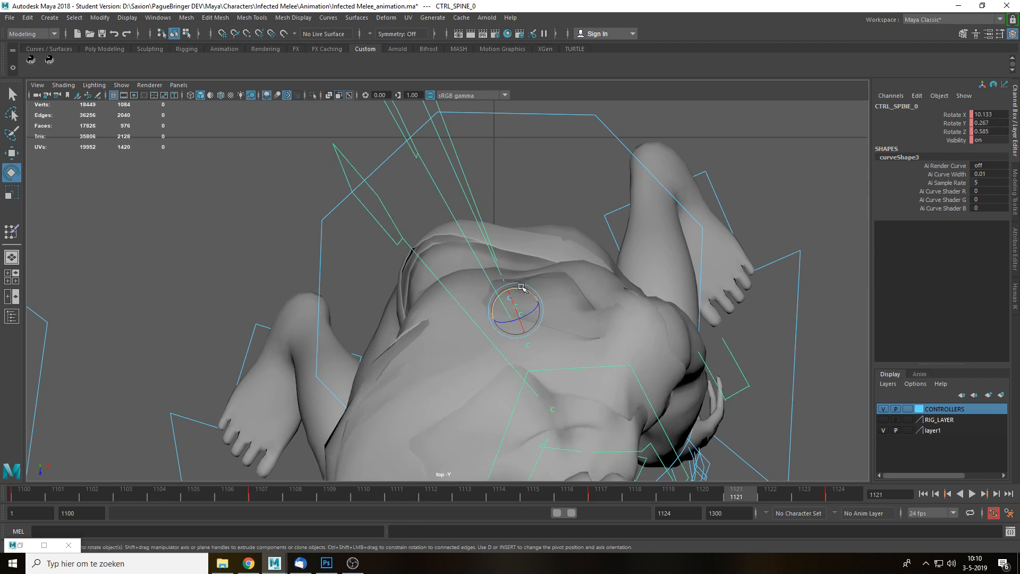
left_click_drag(521, 288, 490, 198)
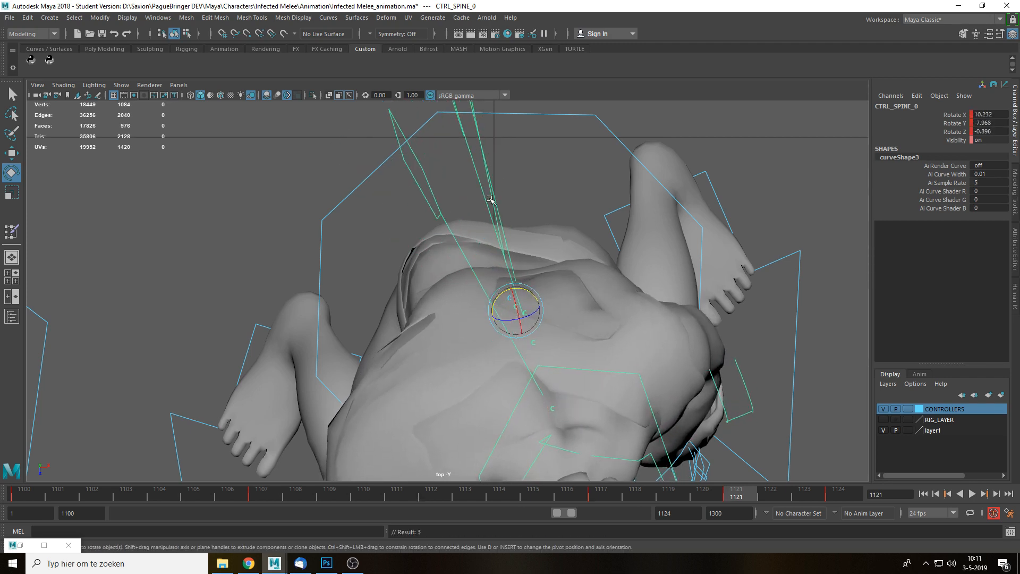
middle_click_drag(490, 199, 497, 245, "alt")
Try rotating the pelvis control around Y from the top view and undo the rotation.
left_click_drag(553, 144, 566, 183)
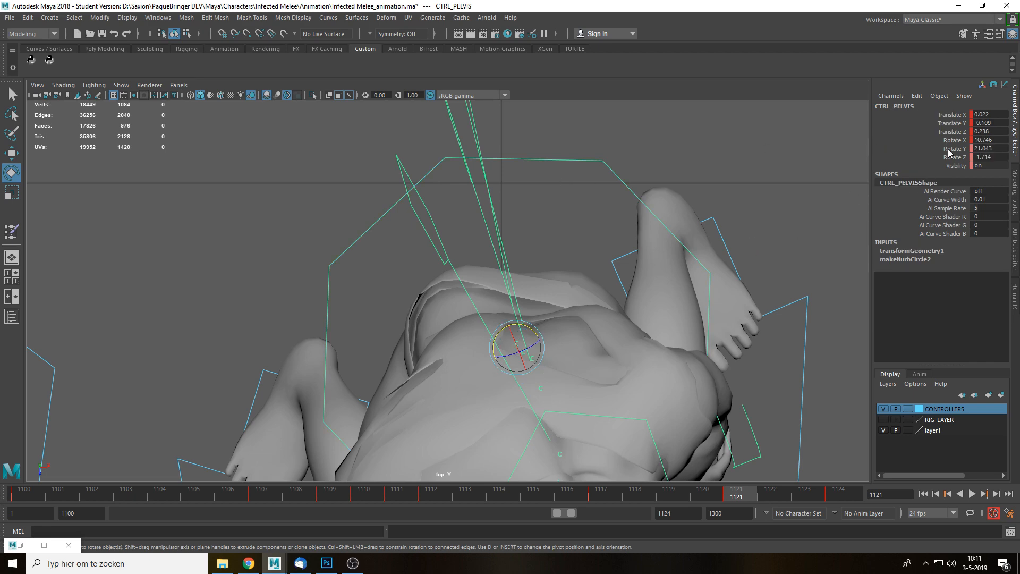
key("ctrl+z")
key("ctrl+z")
key("ctrl+z")
key("ctrl+z")
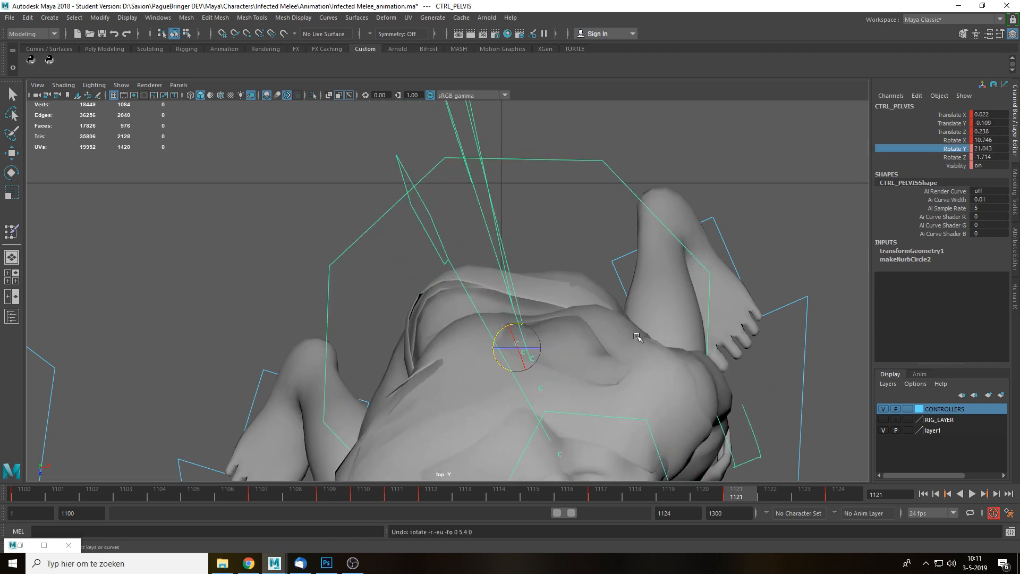
Rotate the pelvis control to about Rotate Y 10.4 at frame 1121, working in the perspective view.
key("space")
left_click_drag(624, 329, 623, 305)
left_click_drag(611, 364, 526, 394, "alt")
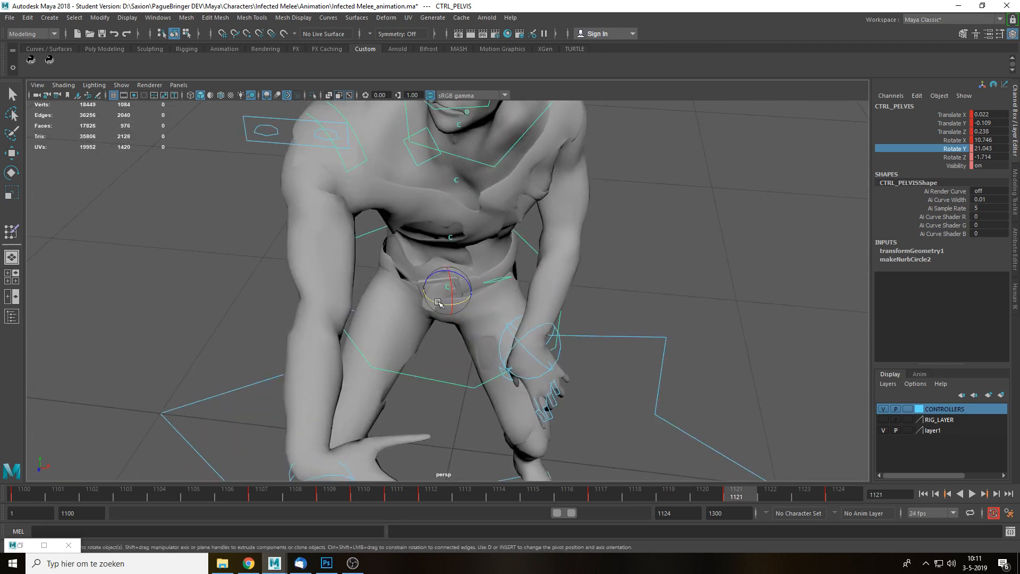
left_click_drag(438, 302, 607, 467)
left_click(591, 494)
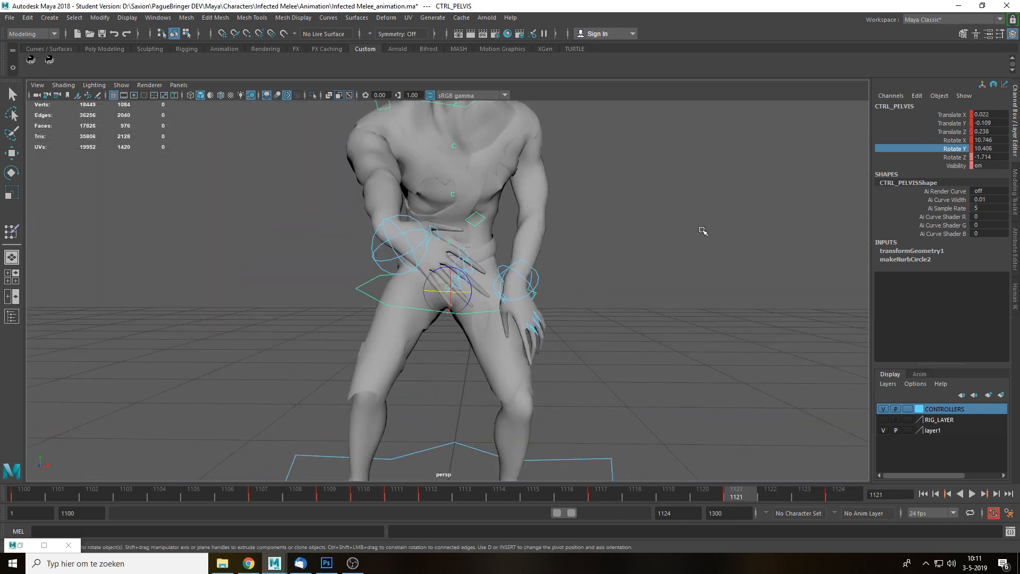
From the top view, adjust Rotate Y on CTRL_SPINE_2 and turn CTRL_SPINE_3 to about Rotate Y 0.244 at frame 1121.
left_click_drag(703, 231, 679, 290, "alt")
key("space")
left_click_drag(640, 253, 595, 254)
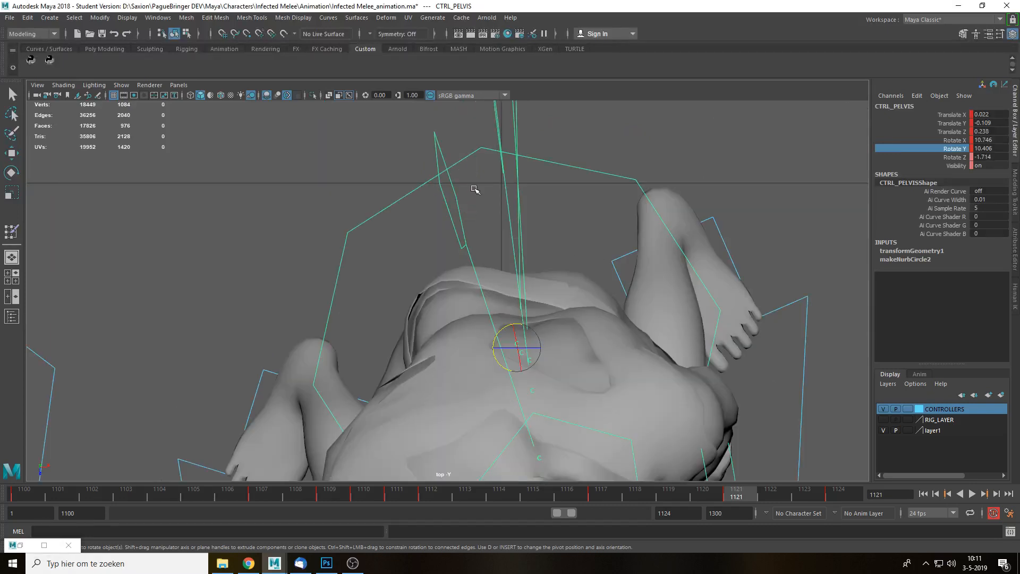
left_click(507, 216)
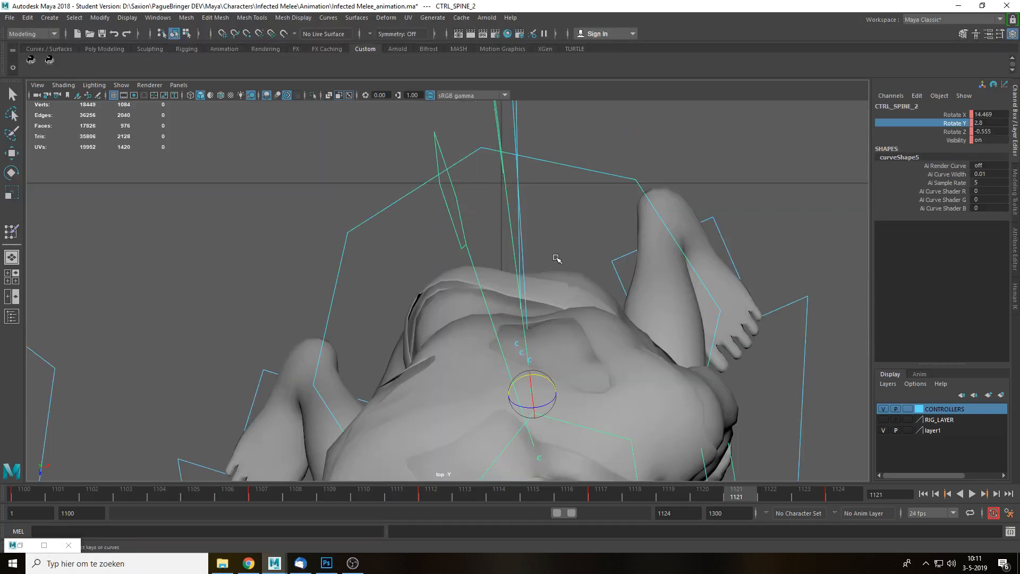
middle_click_drag(630, 235, 629, 233)
left_click(470, 246)
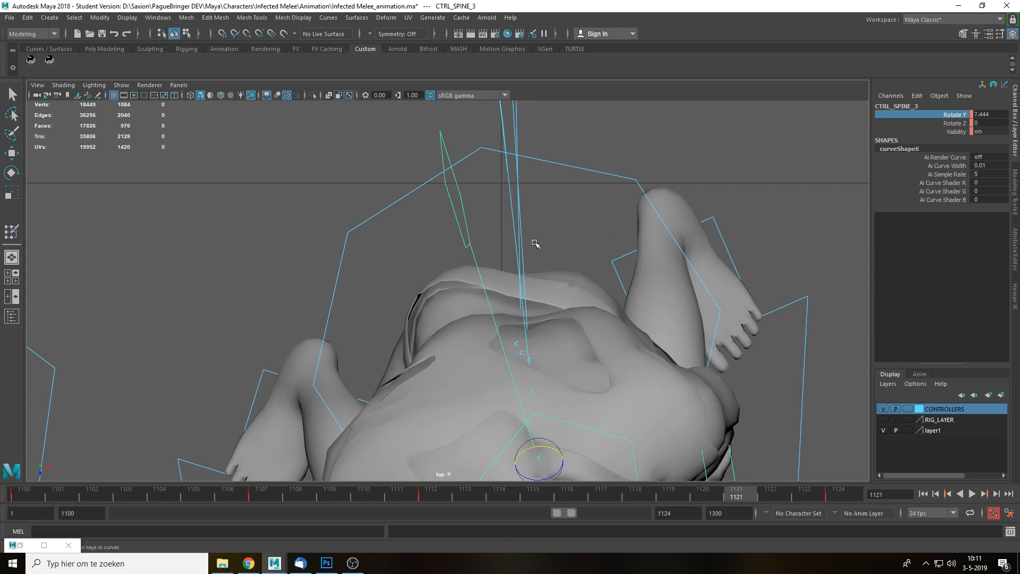
middle_click_drag(644, 274, 649, 274)
key("space")
left_click_drag(645, 281, 697, 217)
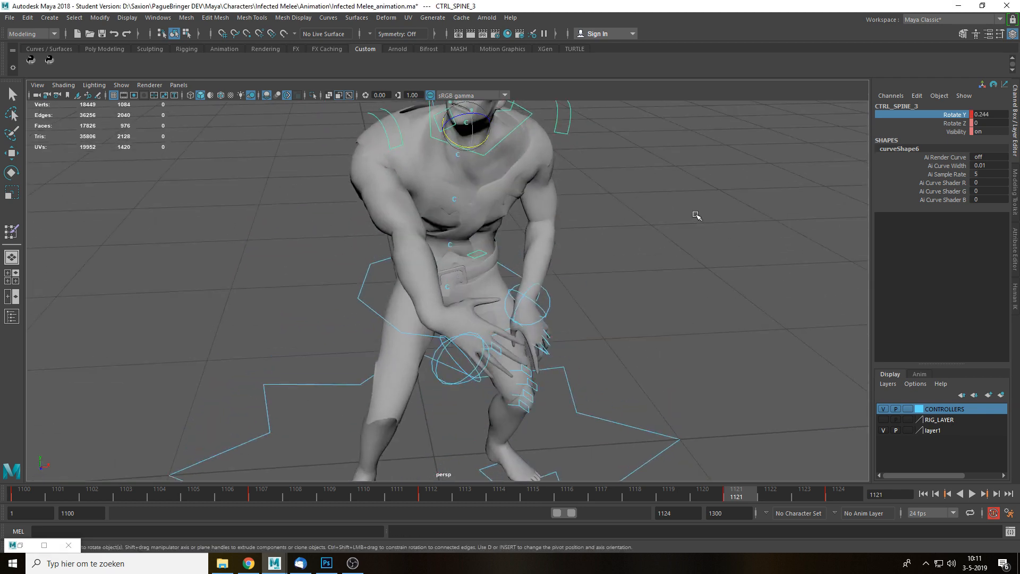
Raise the right wrist control to about Translate X 0.548, Y -0.262, Z 0.709 at frame 1121 and review the animation.
scroll(693, 225, "down", 3)
left_click(689, 226)
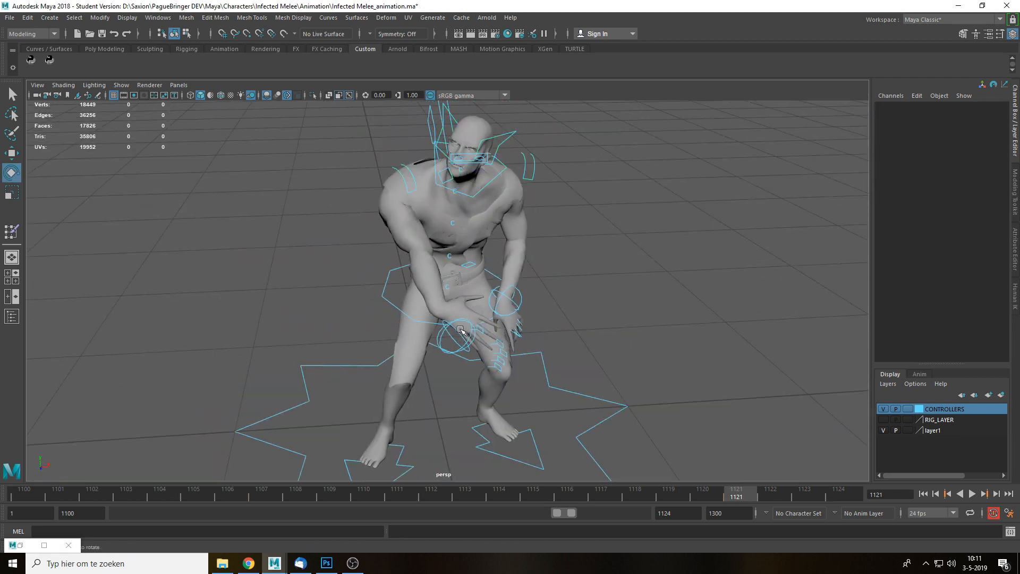
left_click(440, 338)
left_click_drag(478, 343, 461, 271)
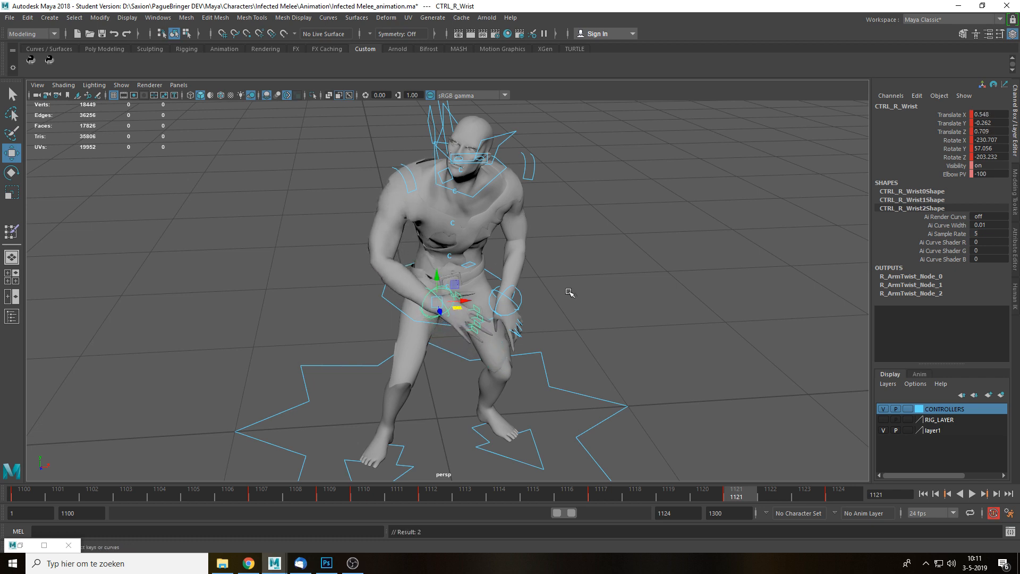
key("alt+v")
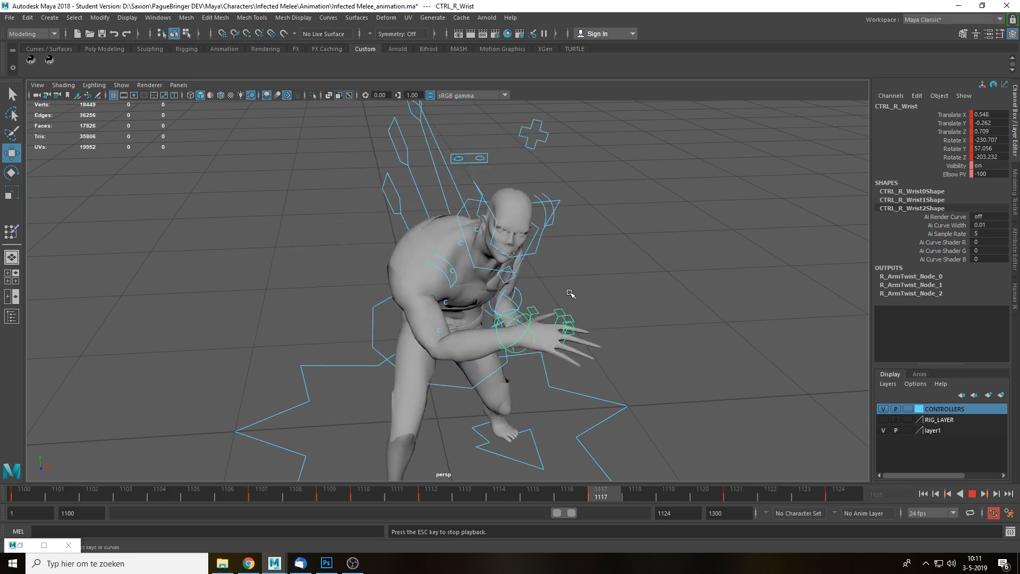
left_click_drag(570, 293, 554, 265, "alt")
left_click_drag(696, 493, 740, 498)
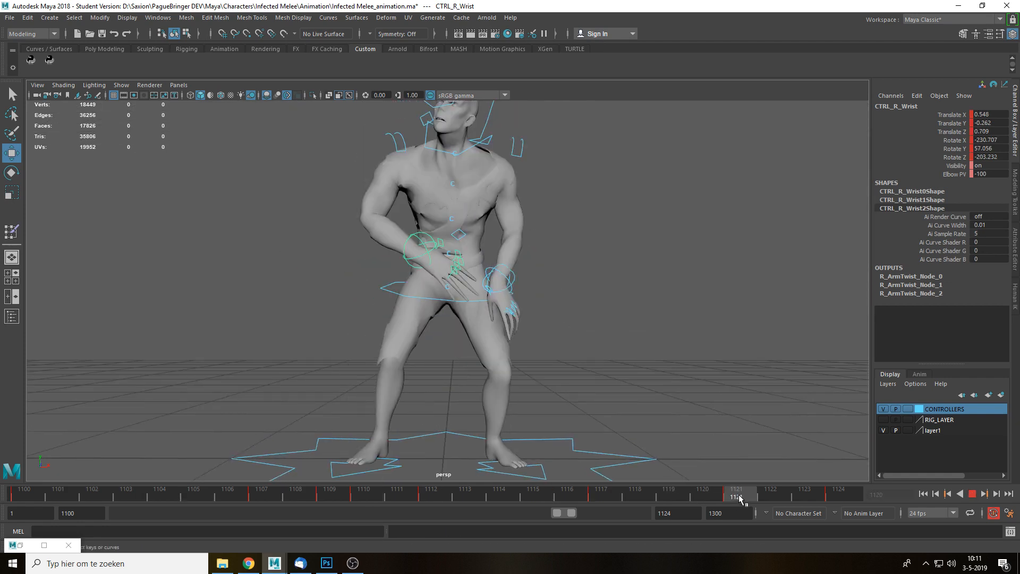
Turn the neck control forward to about Rotate X -23.7, Y -5.9, Z -2.9 at frame 1121 and key its rotation.
scroll(676, 333, "down", 3)
left_click(644, 297)
left_click(478, 181)
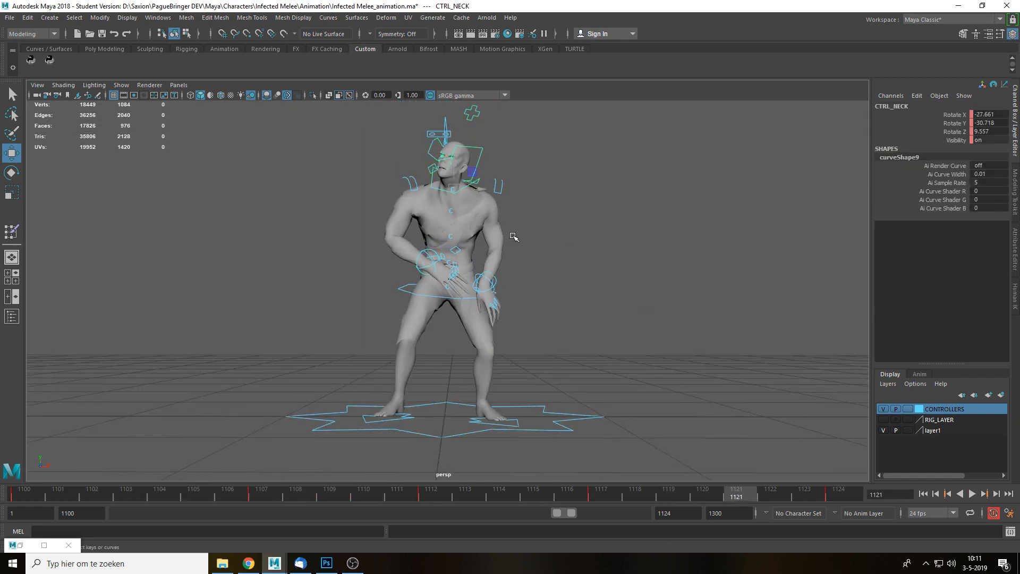
key("space")
left_click_drag(514, 236, 515, 259)
key("f")
scroll(511, 266, "down", 7)
key("e")
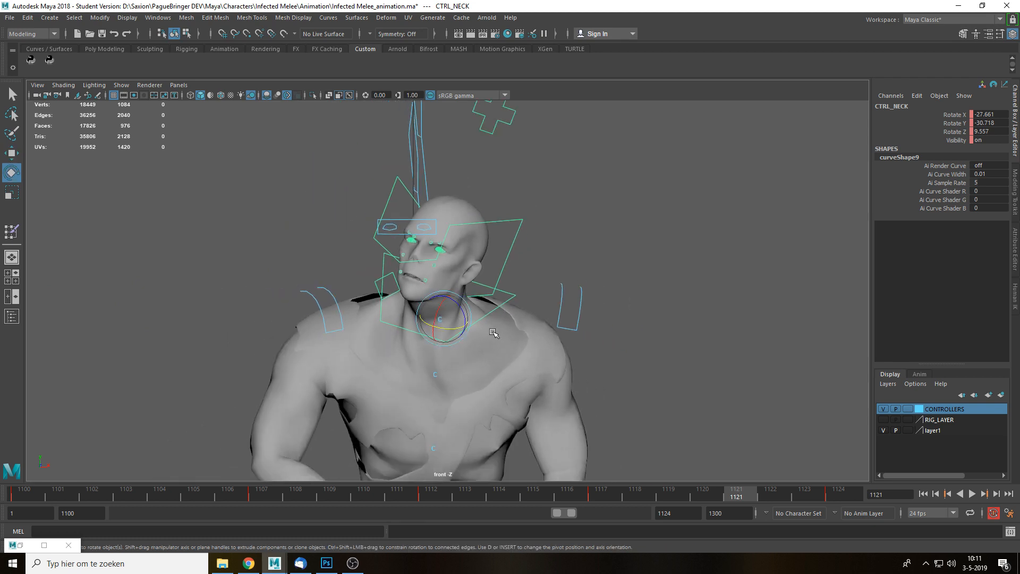
left_click_drag(445, 327, 448, 328)
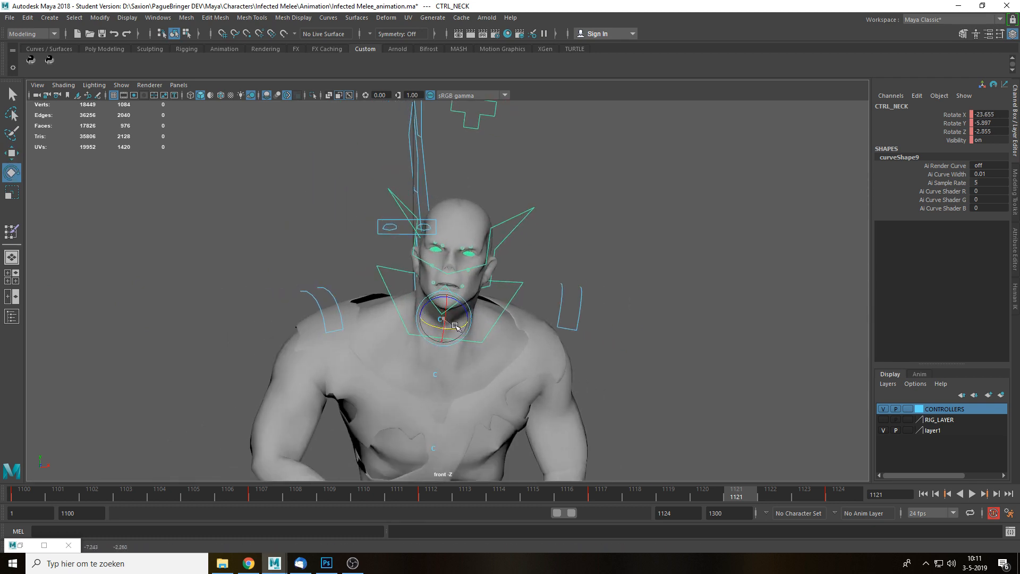
key("shift+e")
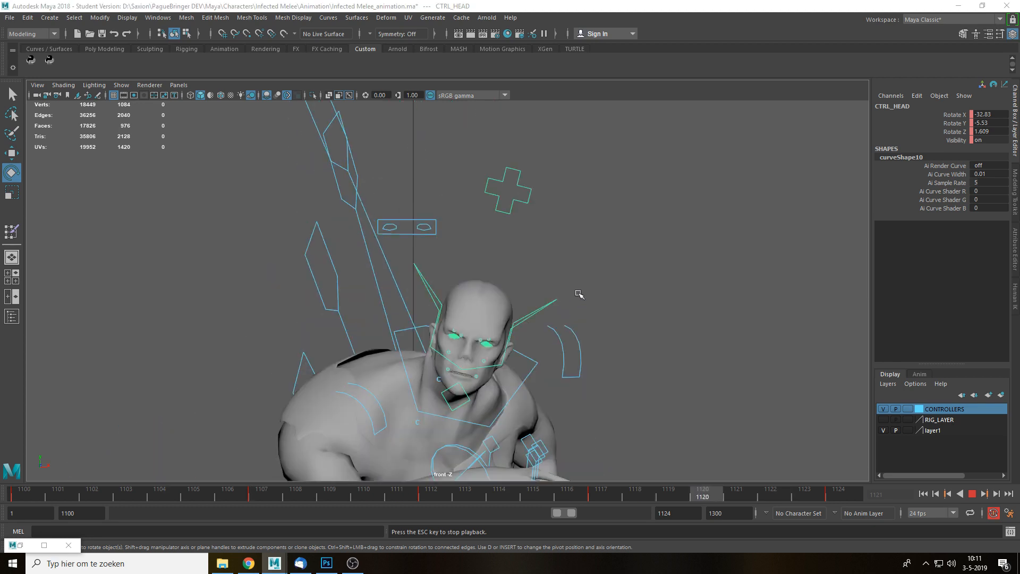
Review the attack in perspective with all controls deselected, scrubbing around frames 1106 to 1109.
key("space")
left_click_drag(619, 273, 628, 245)
left_click(658, 262)
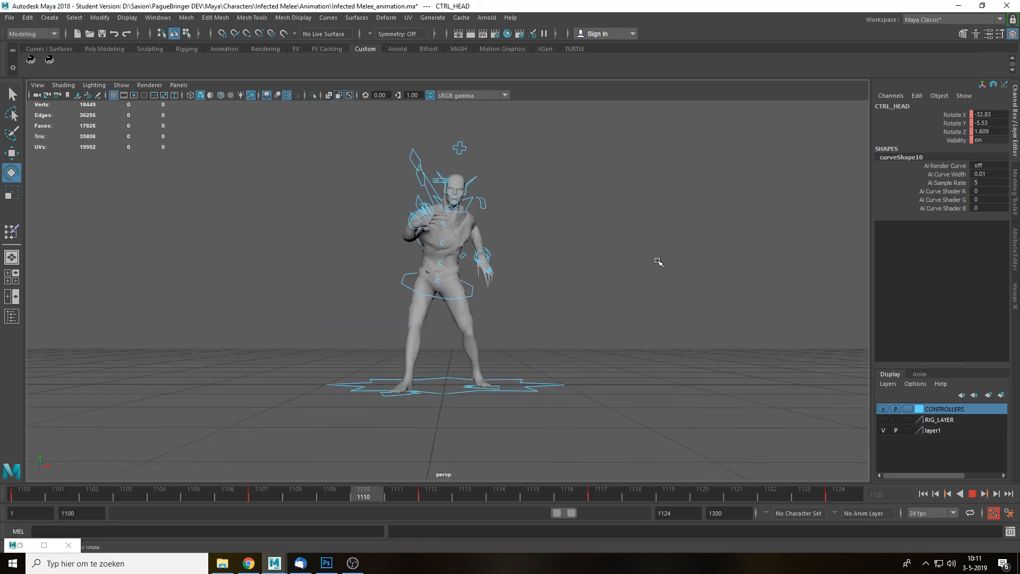
left_click(647, 286)
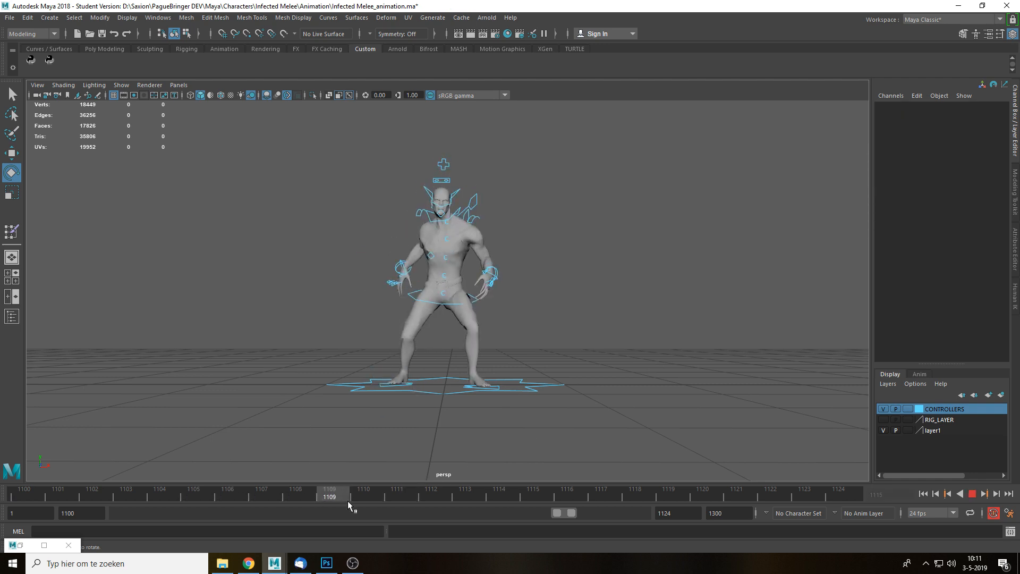
left_click_drag(347, 501, 232, 493)
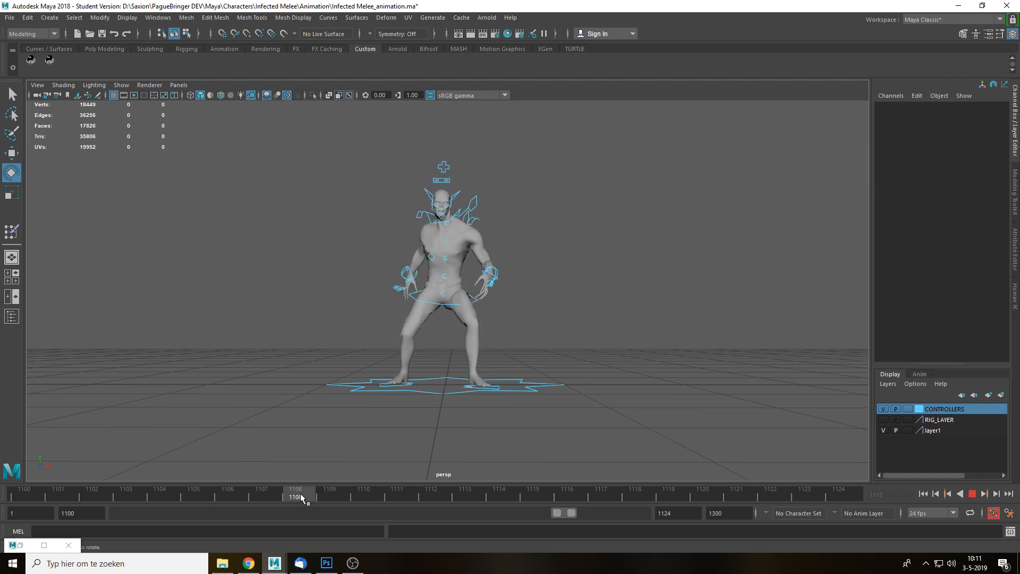
mouse_move(216, 497)
left_mouse_down()
mouse_move(269, 498)
mouse_move(260, 500)
left_mouse_up()
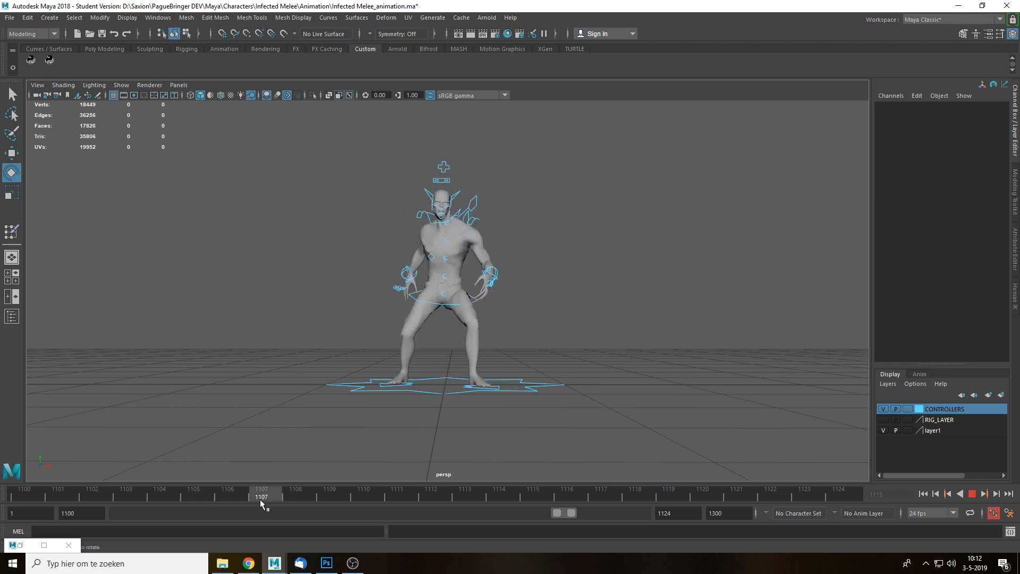
Turn the head control to about Rotate X -18.6, Y 4.9, Z -14.7 at frame 1107 and play back the attack.
left_click(445, 205)
key("f")
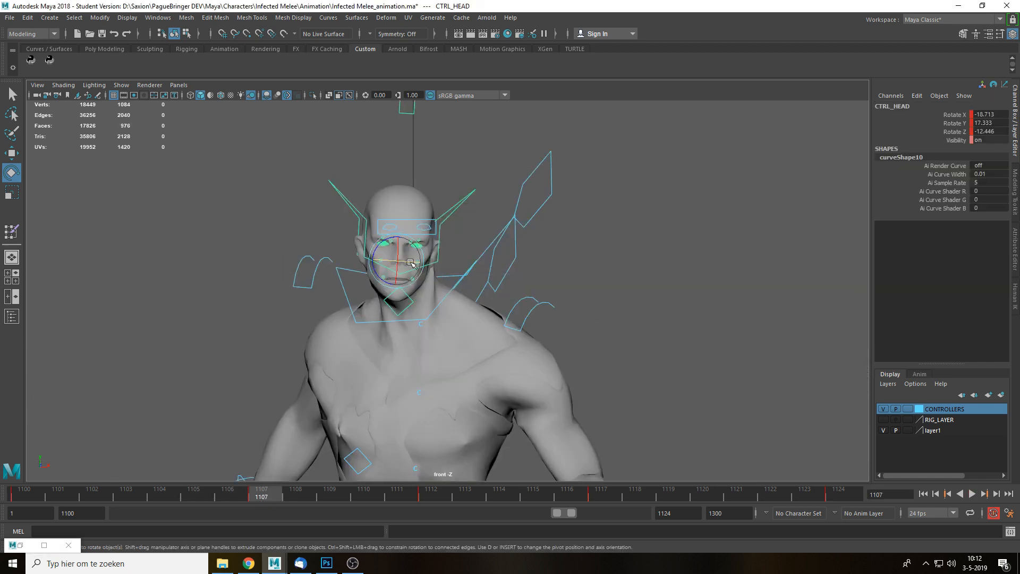
left_click_drag(411, 263, 424, 249)
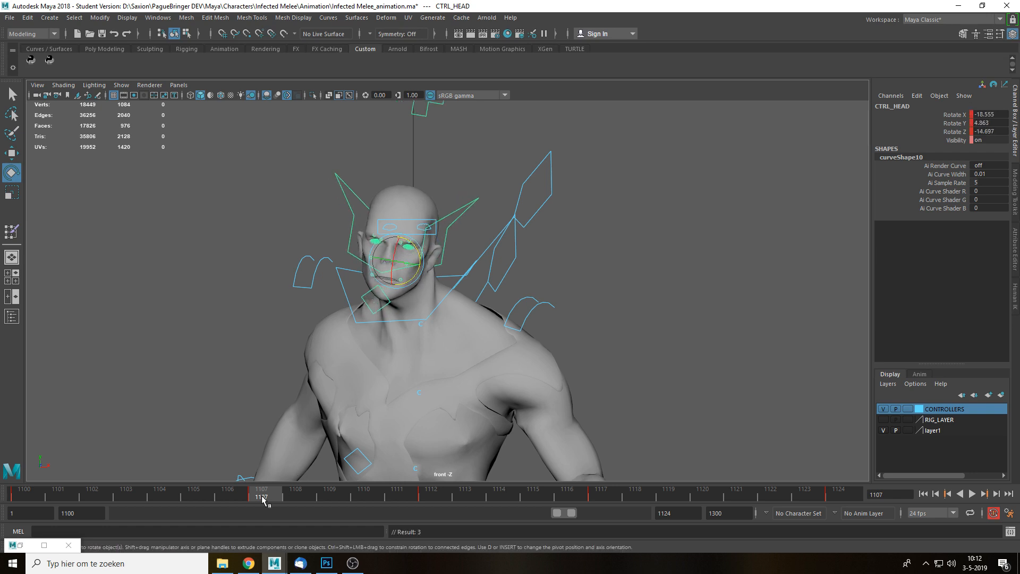
key("alt+v")
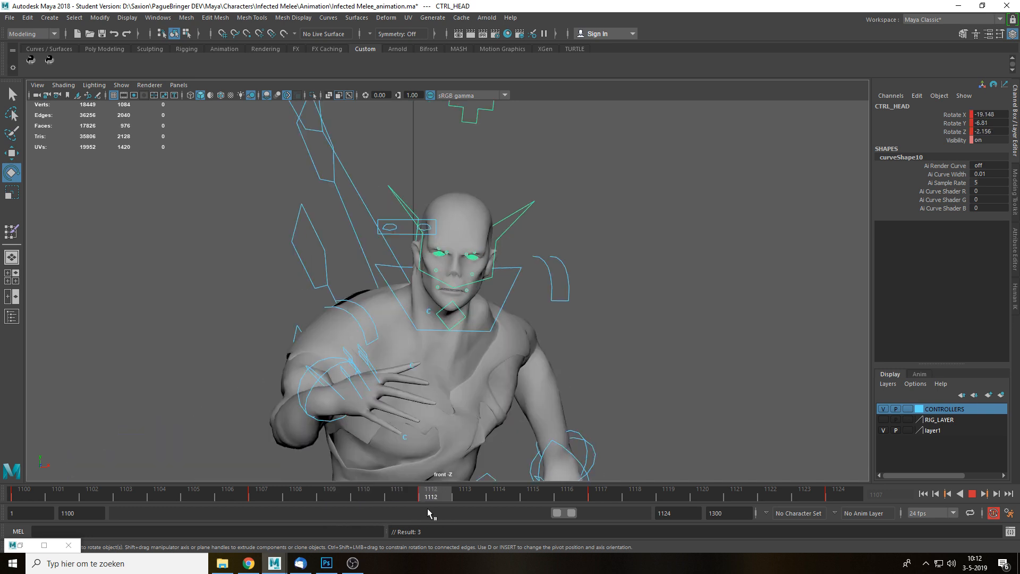
Rotate the head to about X -18.8, Y 10.7, Z -16.7 at frame 1110, key it and check the pose in perspective.
mouse_move(427, 508)
left_mouse_down()
mouse_move(242, 502)
mouse_move(368, 502)
left_mouse_up()
left_click_drag(405, 237, 406, 263)
key("s")
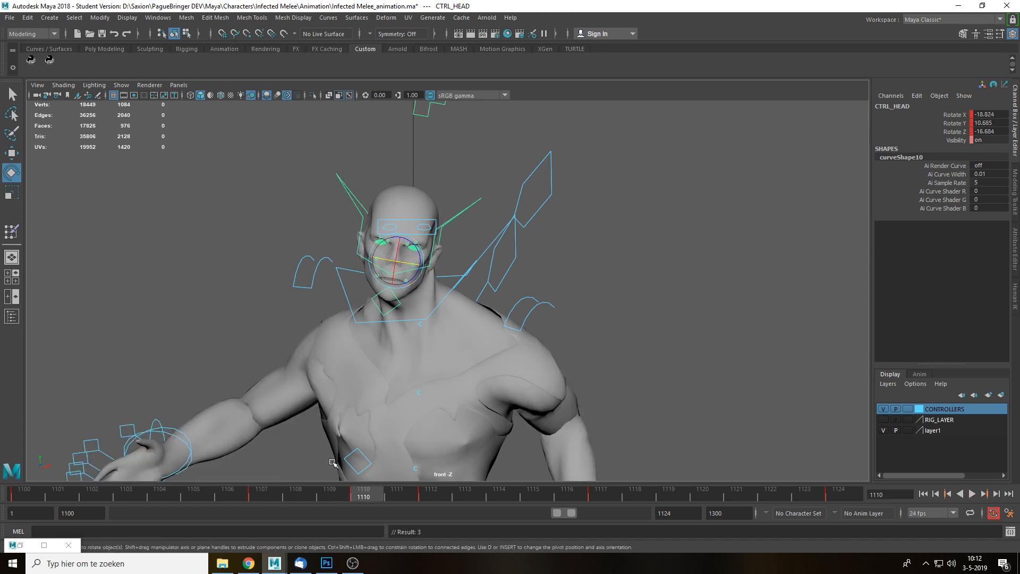
left_click_drag(326, 496, 380, 502)
key("space")
left_click_drag(444, 348, 448, 319)
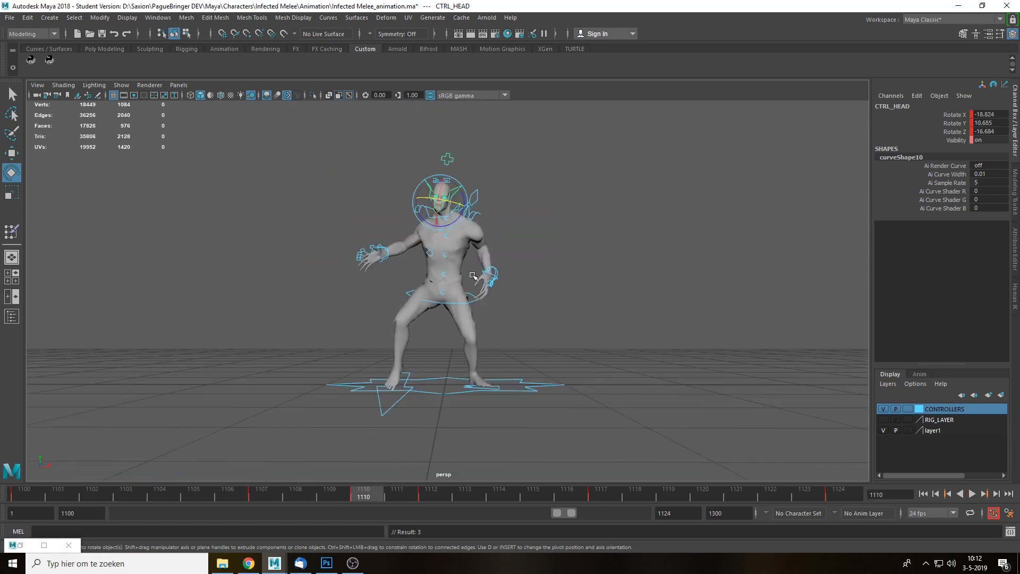
left_click_drag(478, 278, 542, 287, "alt")
Rotate the right clavicle control to about X -1.8, Y 8.1, Z -2.5 at frame 1110.
key("q")
left_click(427, 223)
key("f")
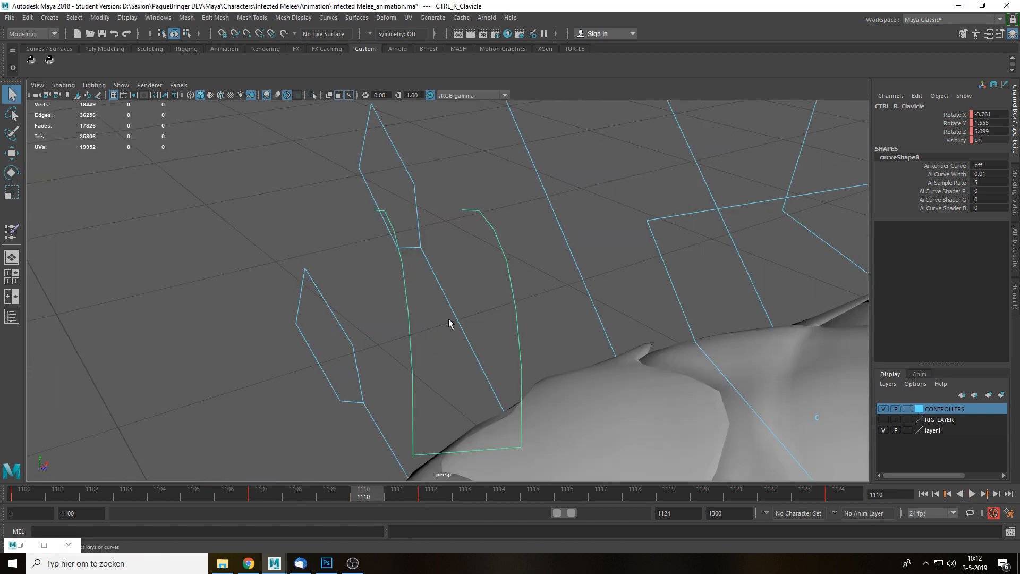
scroll(450, 321, "down", 6)
key("e")
left_click_drag(559, 437, 579, 446)
key("ctrl+z")
scroll(574, 443, "down", 4)
left_click_drag(548, 396, 482, 336, "alt")
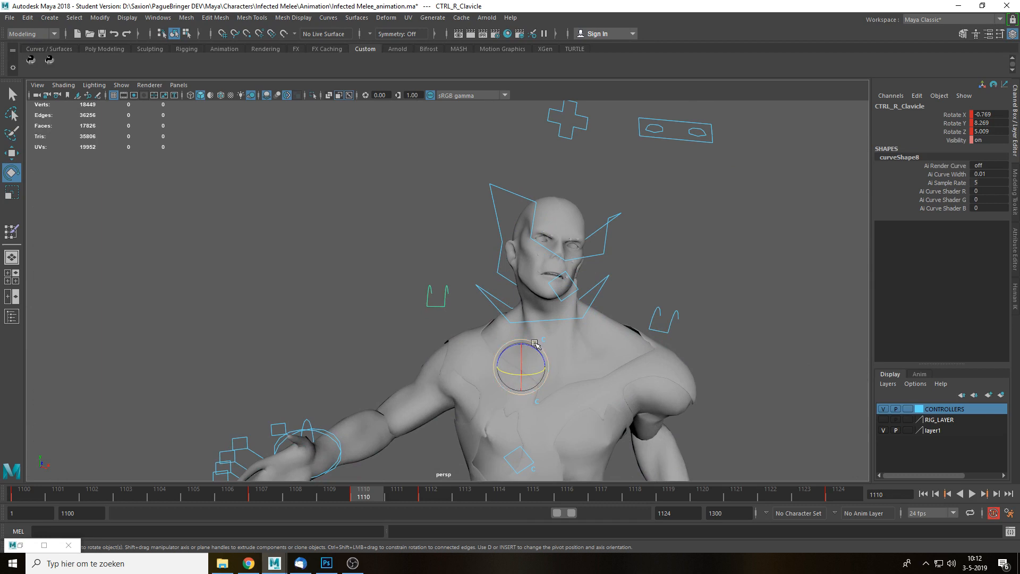
Review the attack with the new shoulder pose from a wider view, playing it back and scrubbing to frame 1110.
mouse_move(364, 497)
left_mouse_down()
mouse_move(308, 499)
mouse_move(455, 496)
left_mouse_up()
scroll(595, 319, "down", 5)
mouse_move(611, 308)
left_mouse_down("alt")
mouse_move(520, 314)
mouse_move(601, 324)
left_mouse_up("alt")
key("alt+v")
scroll(562, 314, "down", 5)
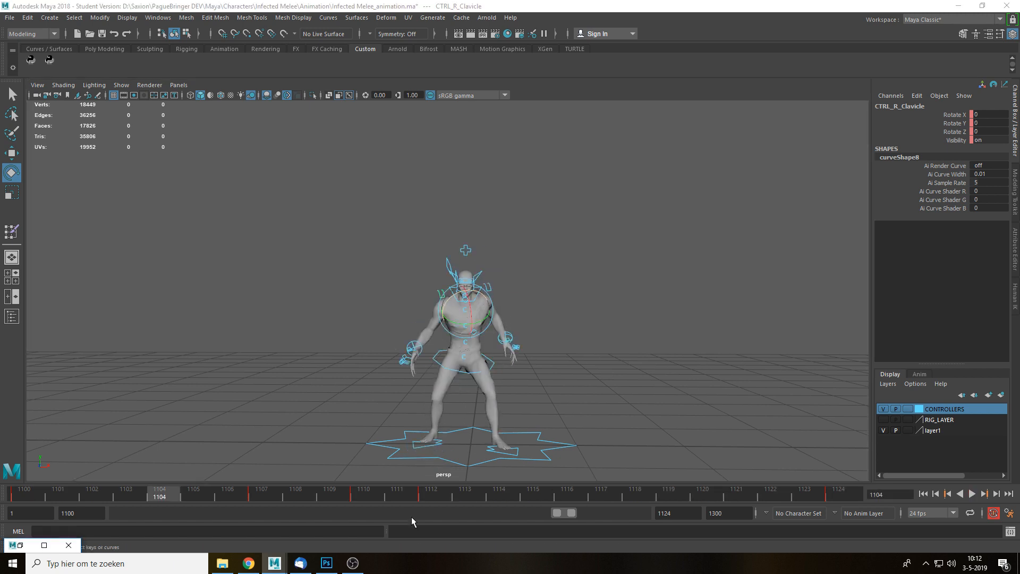
left_click(411, 493)
left_click_drag(260, 496, 352, 501)
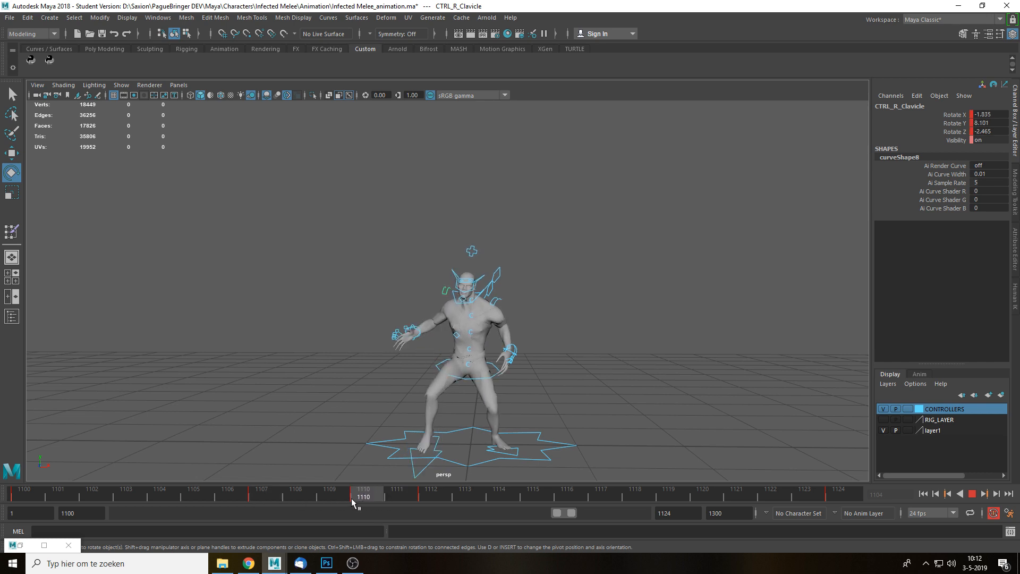
Shift the pelvis control sideways to about Translate X 0.048 at frame 1110, comparing the pose with frame 1109.
key("q")
scroll(481, 422, "up", 2)
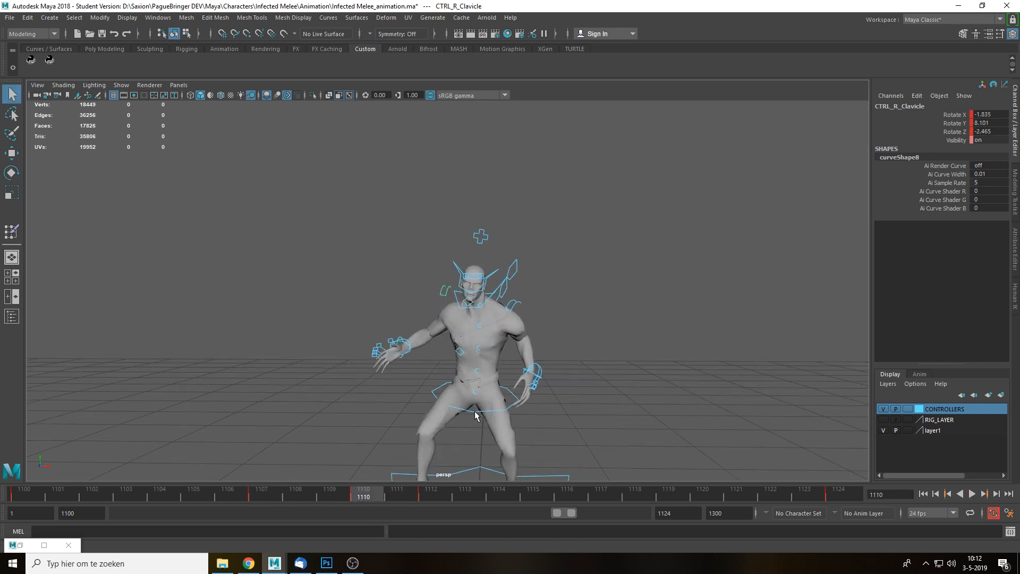
left_click(476, 414)
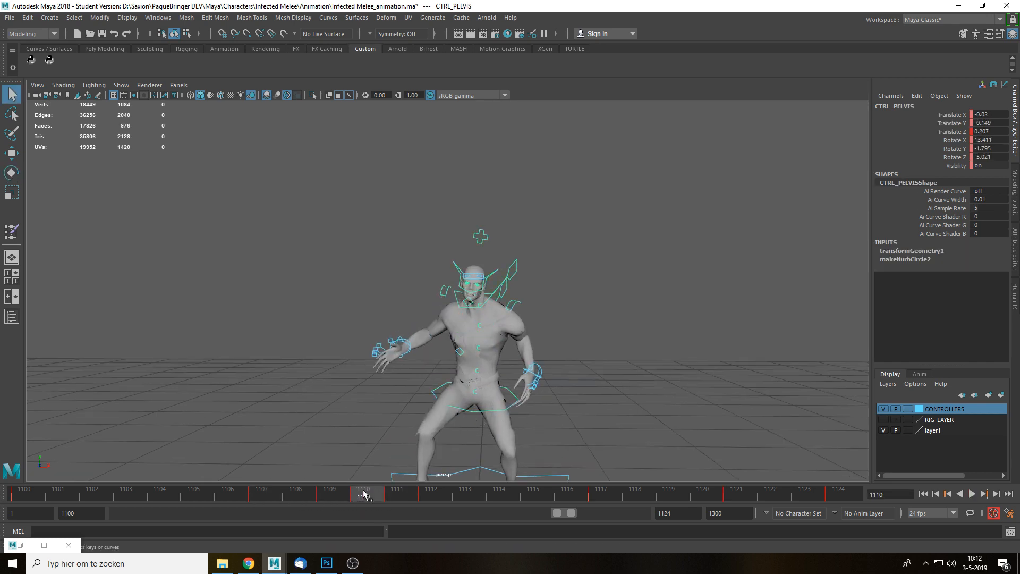
left_click_drag(355, 498, 334, 499)
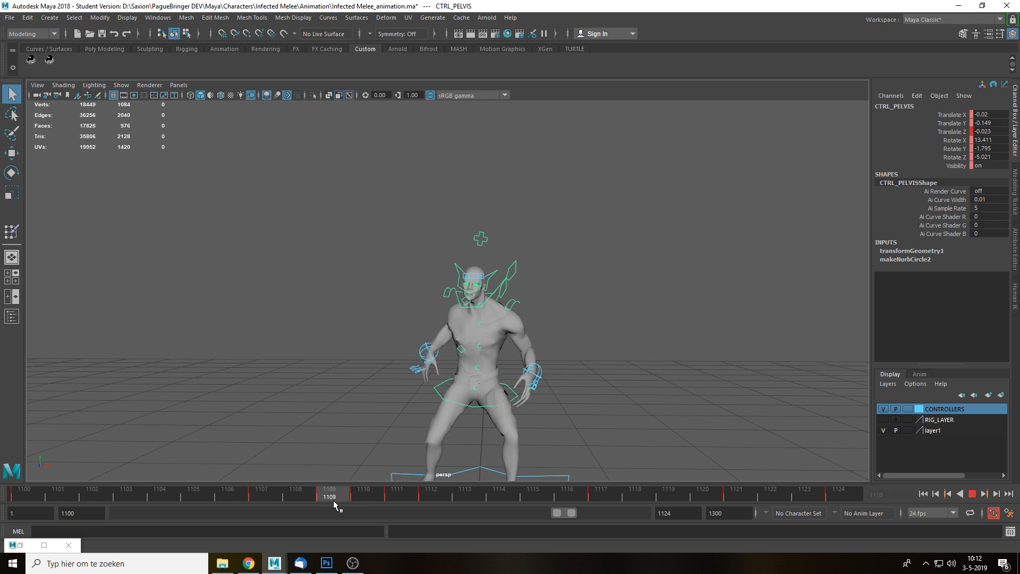
scroll(518, 326, "up", 4)
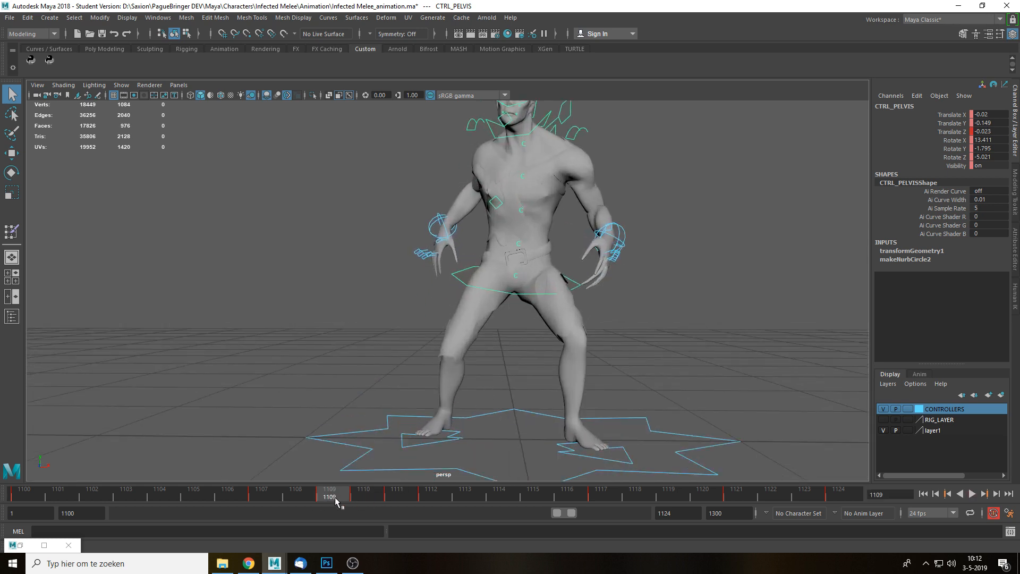
left_click_drag(446, 432, 506, 456, "alt")
left_click(371, 495)
left_click_drag(547, 358, 510, 281, "alt")
key("w")
middle_click_drag(587, 327, 518, 280, "alt")
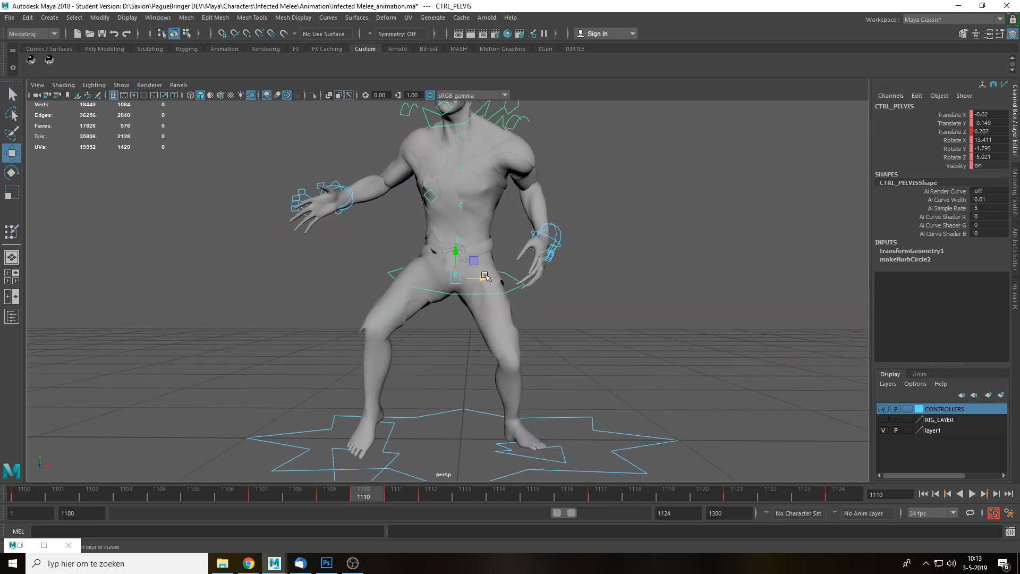
left_click_drag(485, 276, 500, 274)
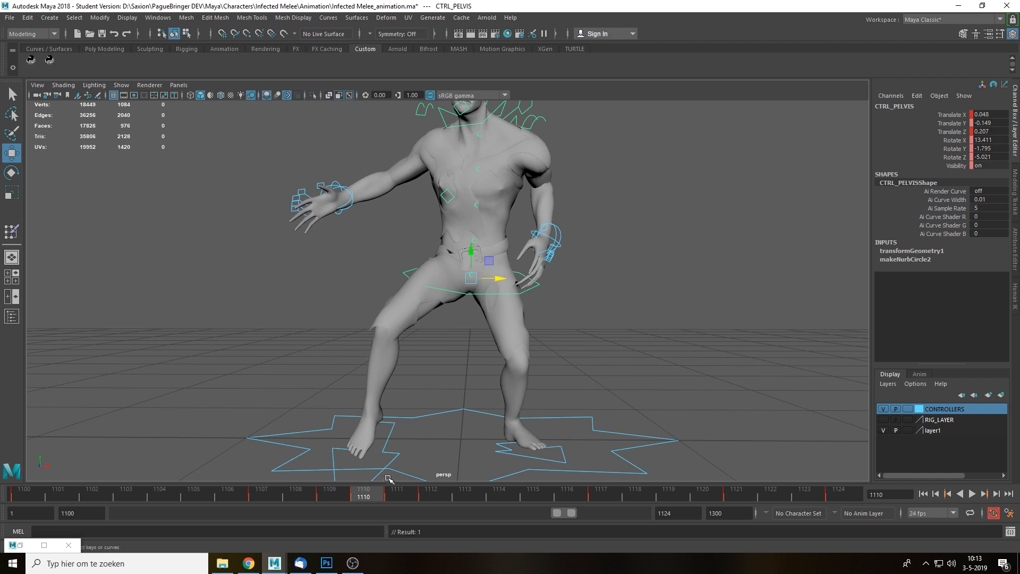
mouse_move(370, 500)
left_mouse_down()
mouse_move(280, 501)
mouse_move(442, 502)
mouse_move(308, 500)
mouse_move(364, 499)
left_mouse_up()
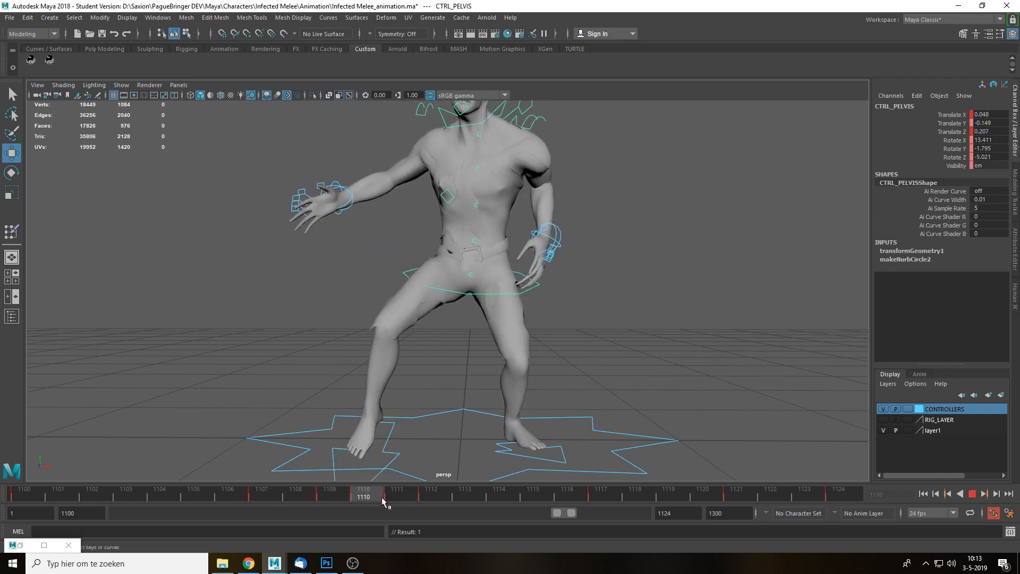
Undo the last upward move of the pelvis control.
left_click_drag(393, 413, 408, 297, "alt")
left_click_drag(376, 490, 431, 496)
key("ctrl+z")
key("ctrl+z")
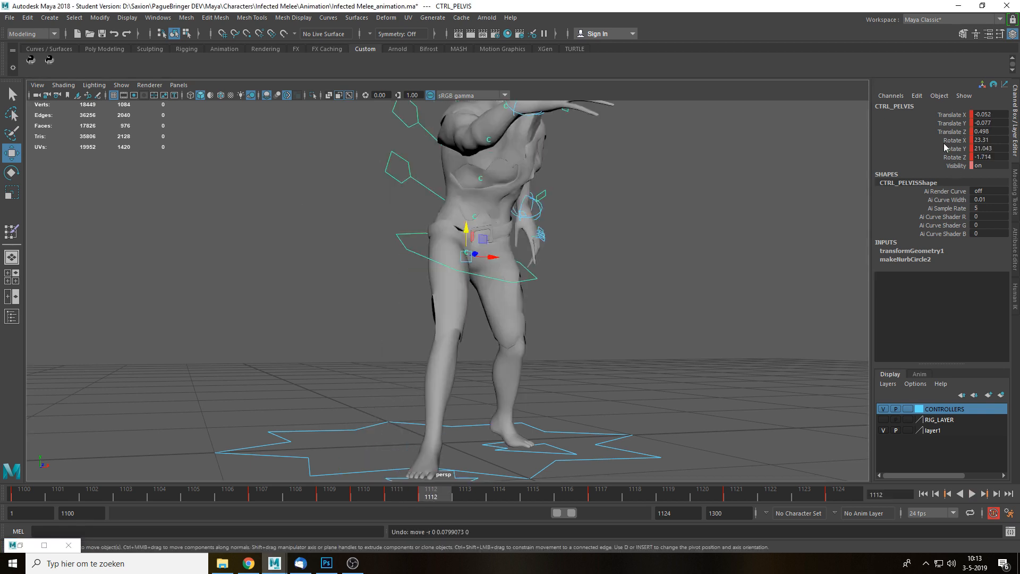
left_click(401, 491)
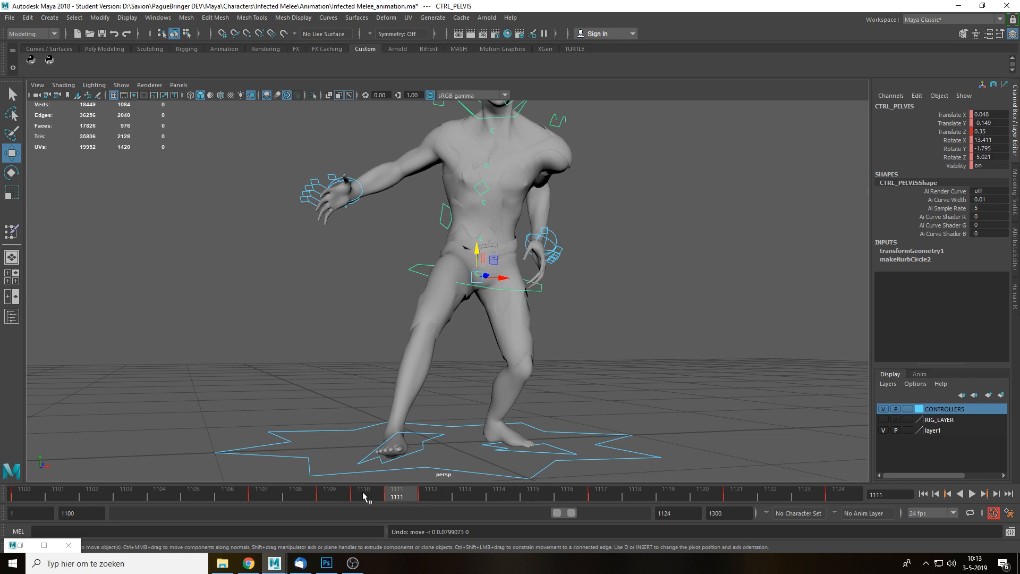
Raise the pelvis control to about Translate Y -0.089 at frame 1110 and scrub to frame 1111.
left_click_drag(469, 410, 408, 458, "alt")
key("alt+comma")
left_click_drag(462, 257, 476, 248)
left_click(386, 495)
mouse_move(400, 497)
left_mouse_down()
mouse_move(332, 500)
mouse_move(429, 507)
mouse_move(395, 508)
left_mouse_up()
Move the right foot control sideways to about Translate X 0.001 at frame 1111 and review the step in playback.
left_click(416, 441)
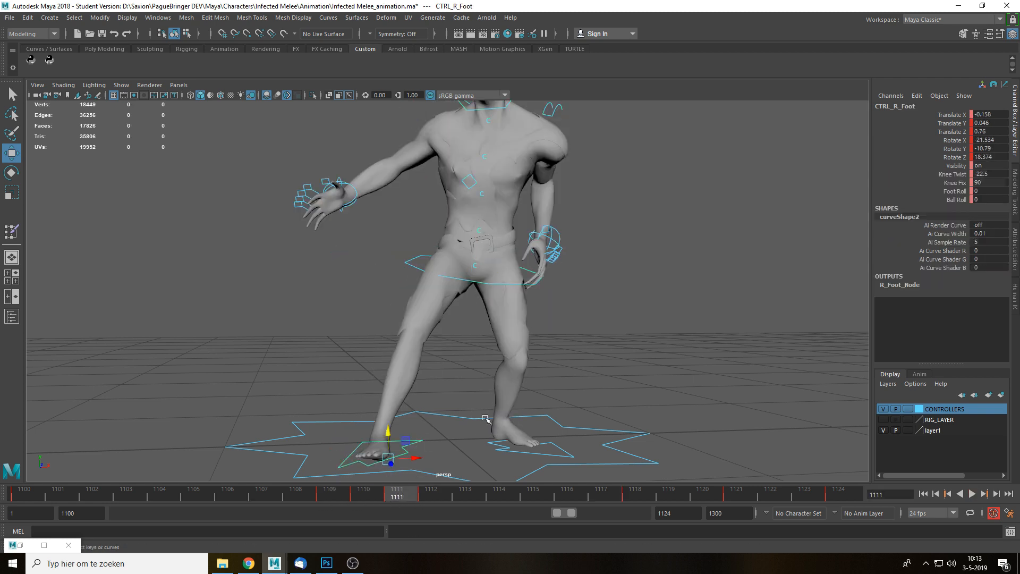
right_click_drag(485, 419, 450, 456, "alt")
left_click(371, 495)
left_click_drag(405, 443, 449, 405, "alt")
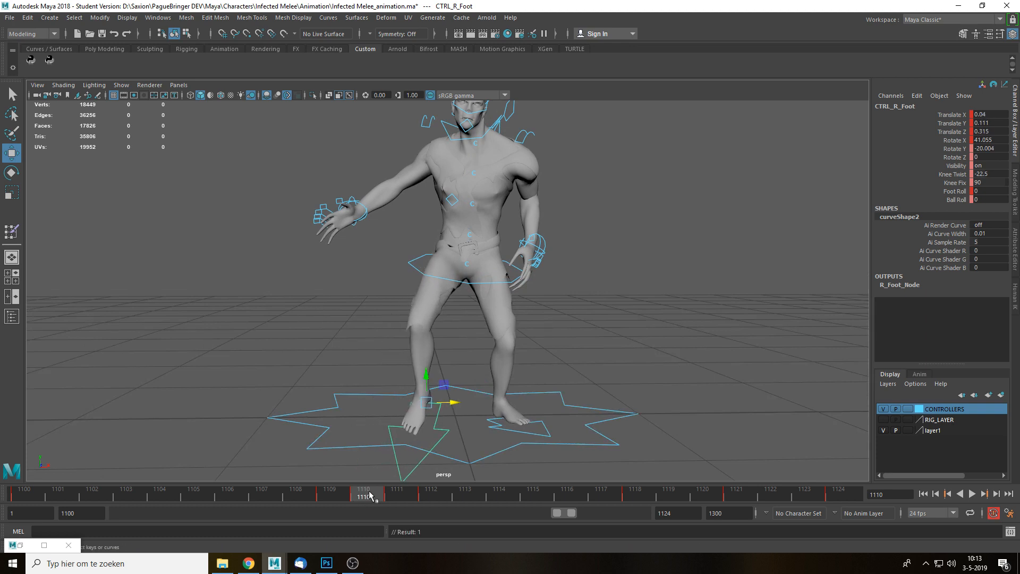
left_click_drag(370, 496, 412, 496)
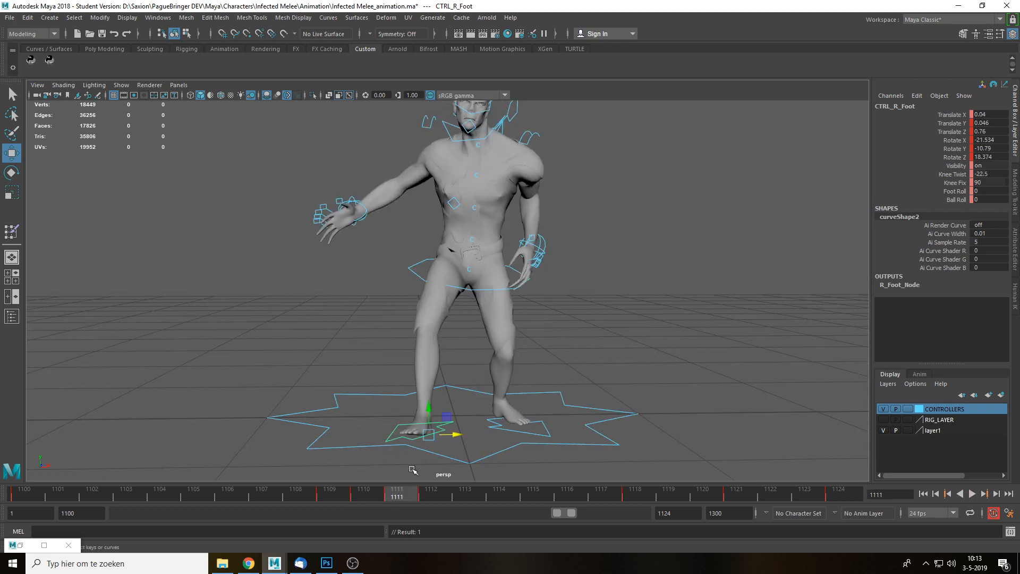
left_click_drag(456, 433, 445, 436)
key("alt+v")
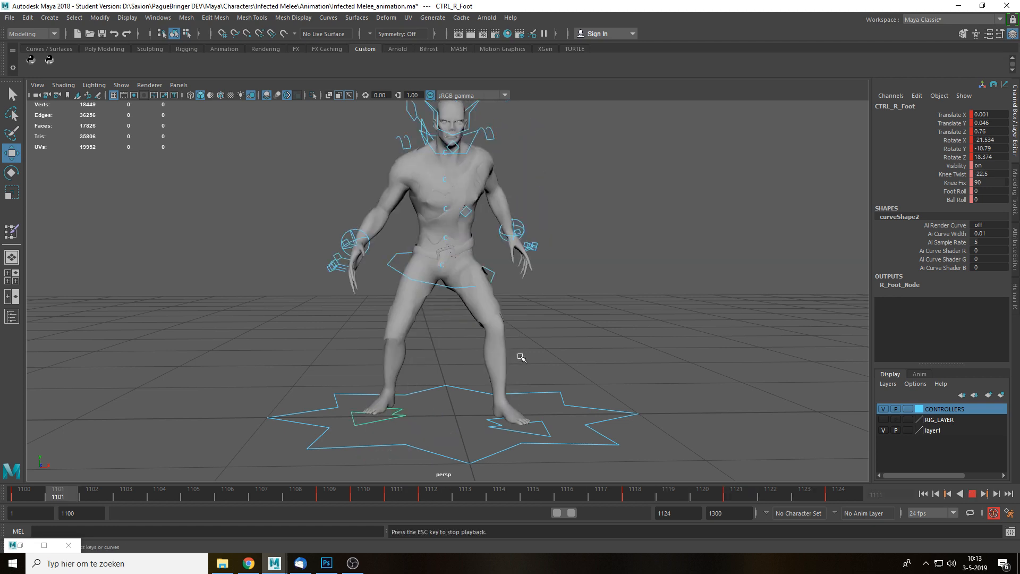
key("Escape")
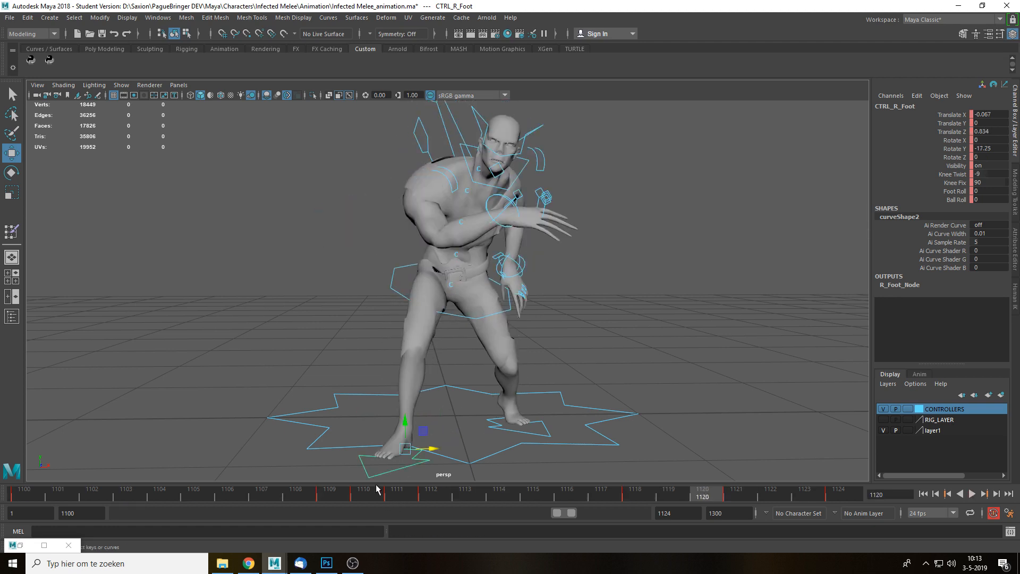
left_click_drag(338, 502, 407, 502)
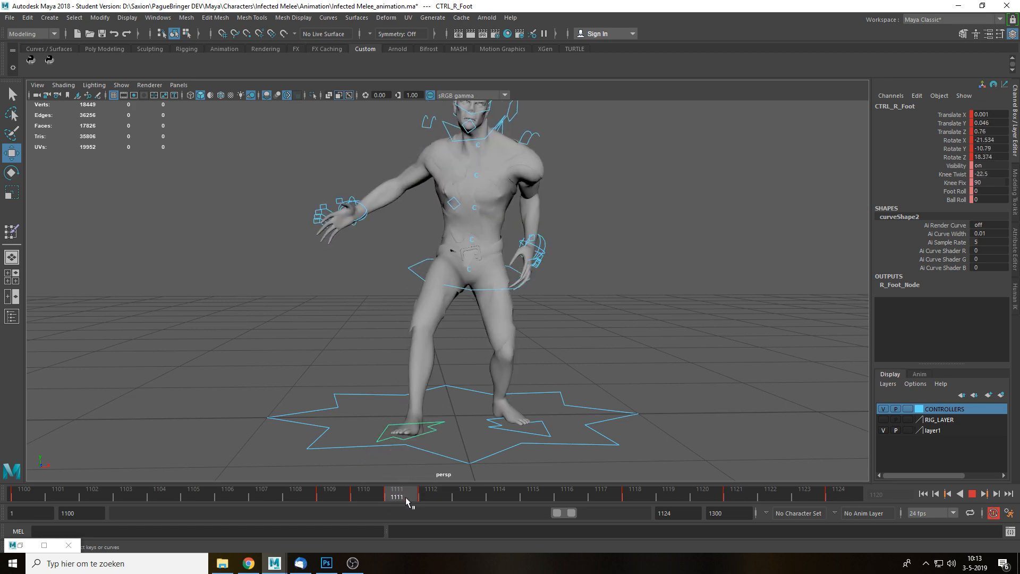
Set the right foot's Knee Twist to about -6.9 at frame 1111 and play back the animation.
left_click_drag(489, 404, 860, 367, "alt")
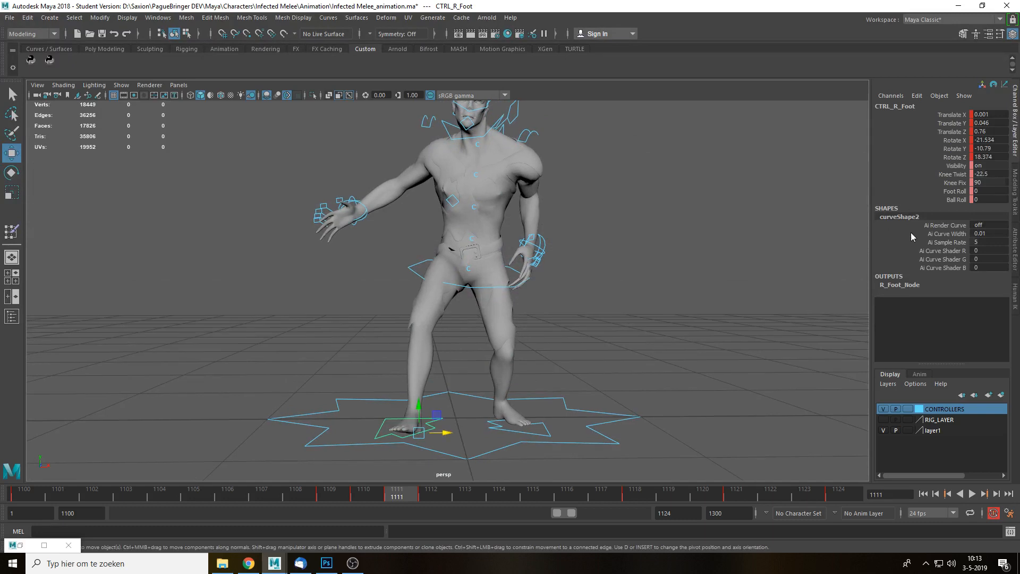
left_click(956, 177)
middle_click_drag(624, 271, 685, 269)
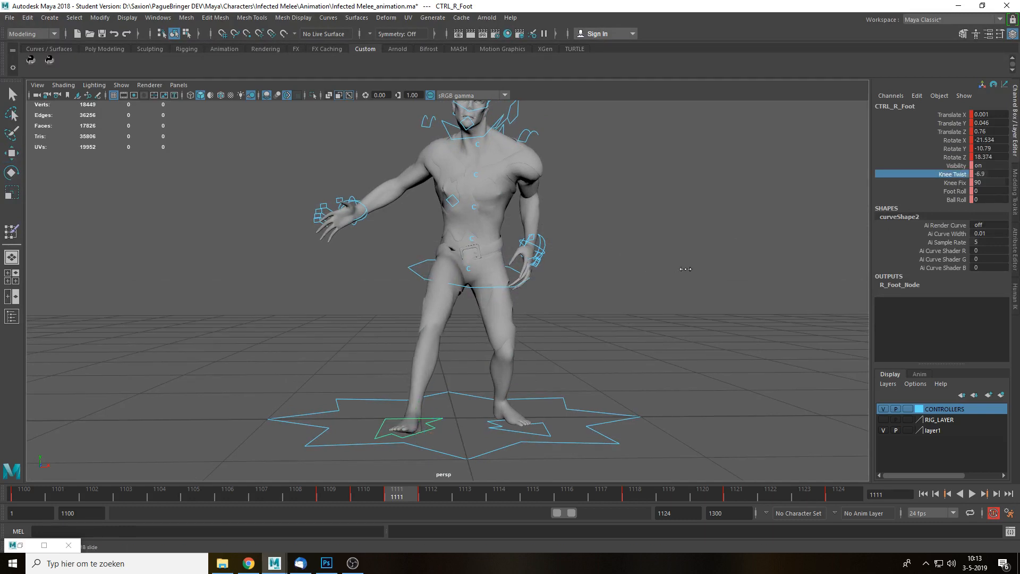
key("alt+v")
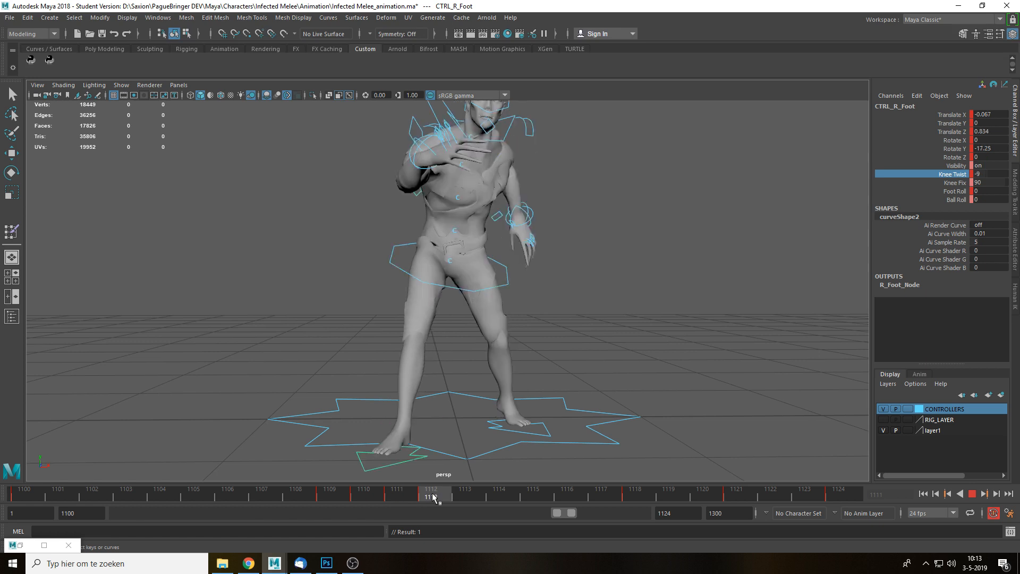
Move the pelvis control to about Translate X -0.065, Z 0.527 at frame 1112 and check the attack in playback.
left_click(393, 263)
key("w")
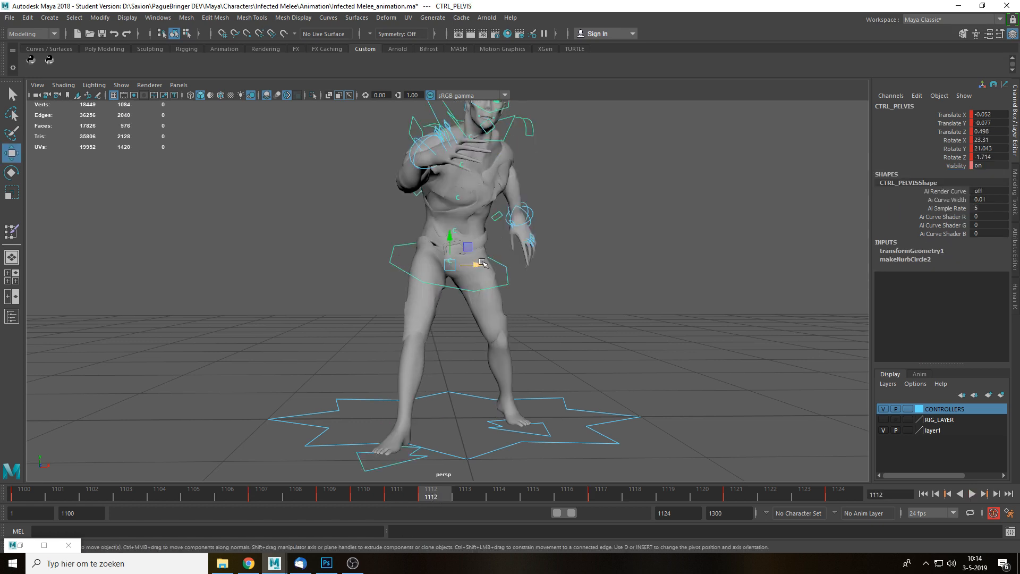
left_click_drag(478, 264, 476, 264)
left_click_drag(451, 298, 571, 299, "alt")
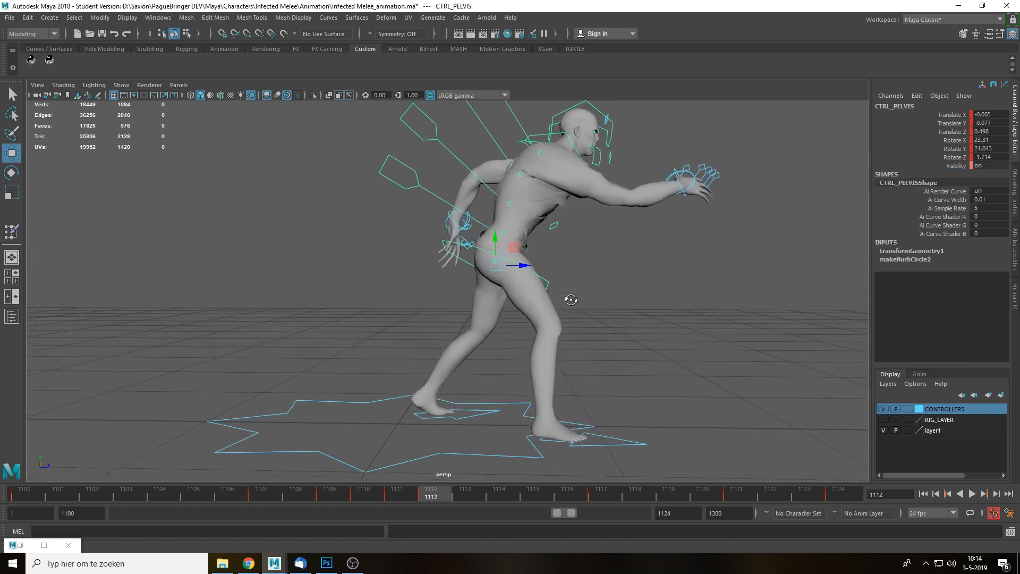
left_click_drag(518, 271, 485, 303)
key("alt+v")
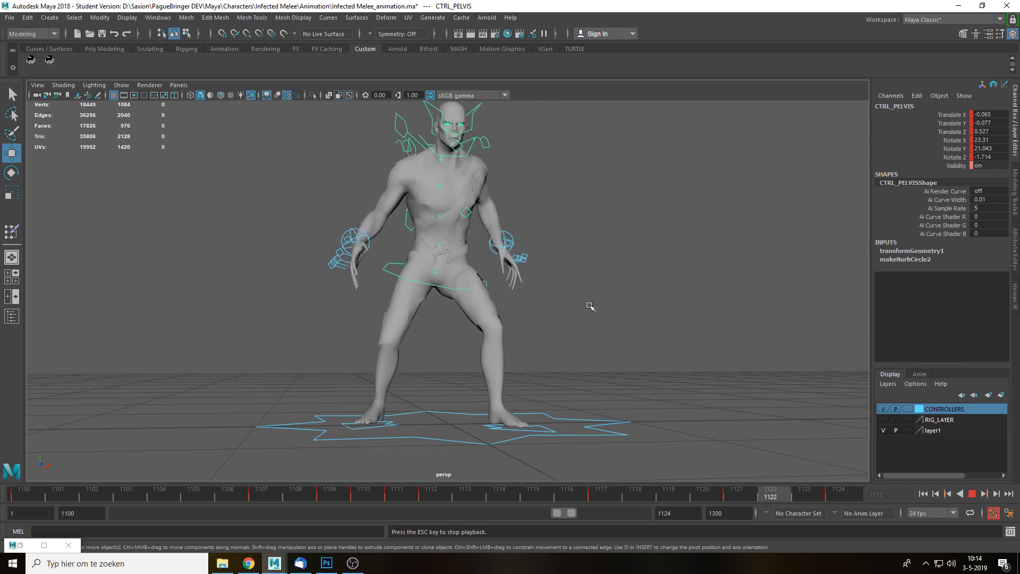
key("alt+v")
mouse_move(366, 490)
left_mouse_down()
mouse_move(462, 492)
mouse_move(345, 499)
mouse_move(393, 495)
mouse_move(377, 499)
left_mouse_up()
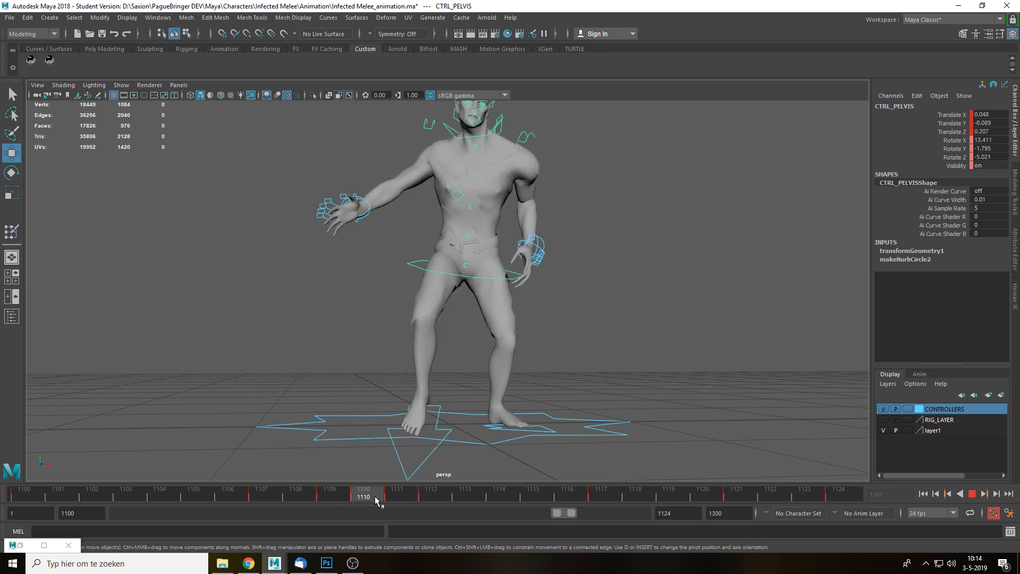
Nudge the right foot control to about Translate X 0.032 at frame 1110 and play back the attack.
left_click(443, 428)
left_click_drag(478, 439, 463, 445, "alt")
left_click_drag(457, 408, 456, 406)
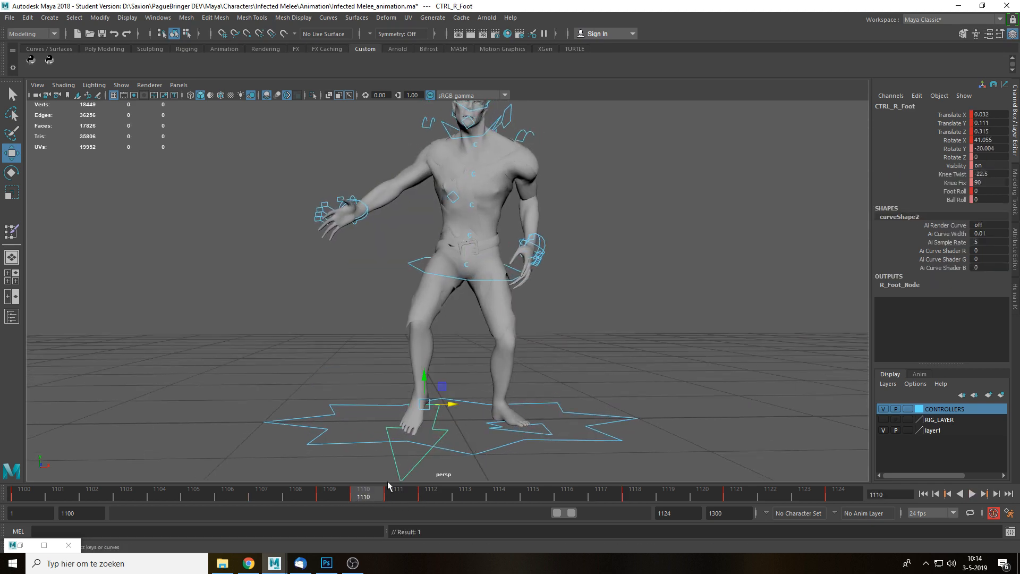
key("alt+v")
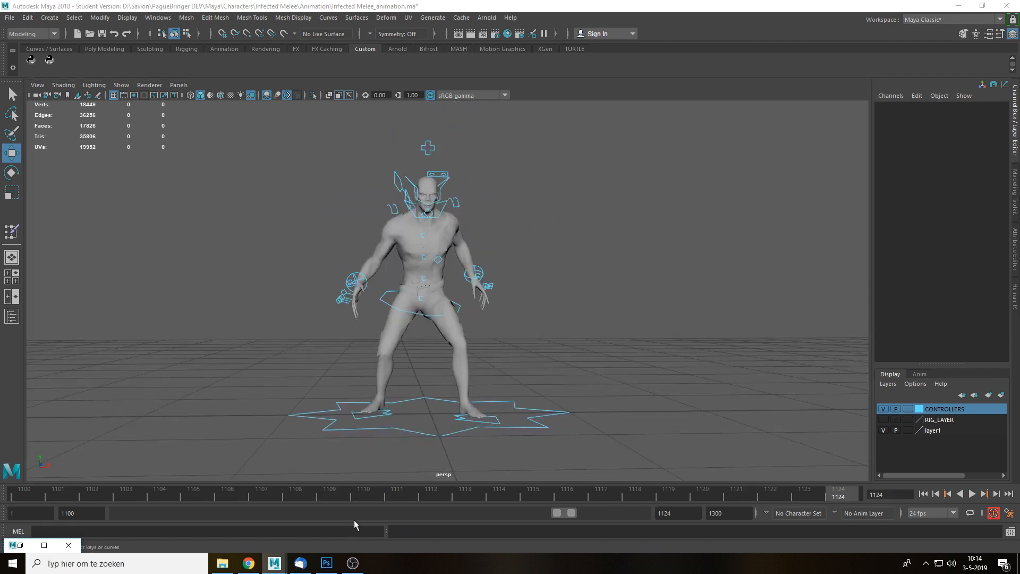
Select the left wrist control and examine the attack in playback and by scrubbing between frames 1100 and 1122.
left_click_drag(563, 281, 510, 275, "alt")
left_click(509, 276)
key("alt+v")
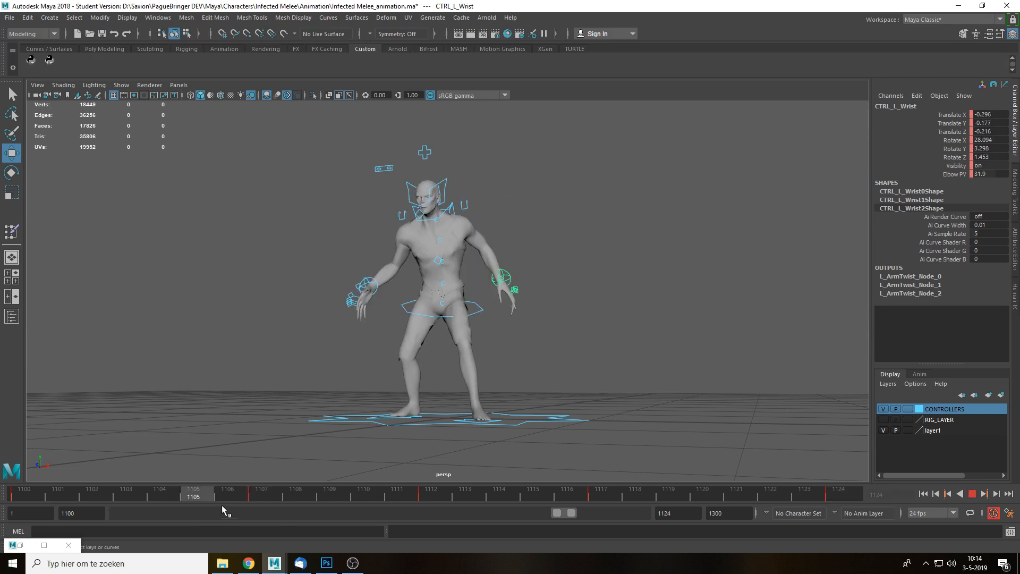
left_click_drag(445, 499, 24, 499)
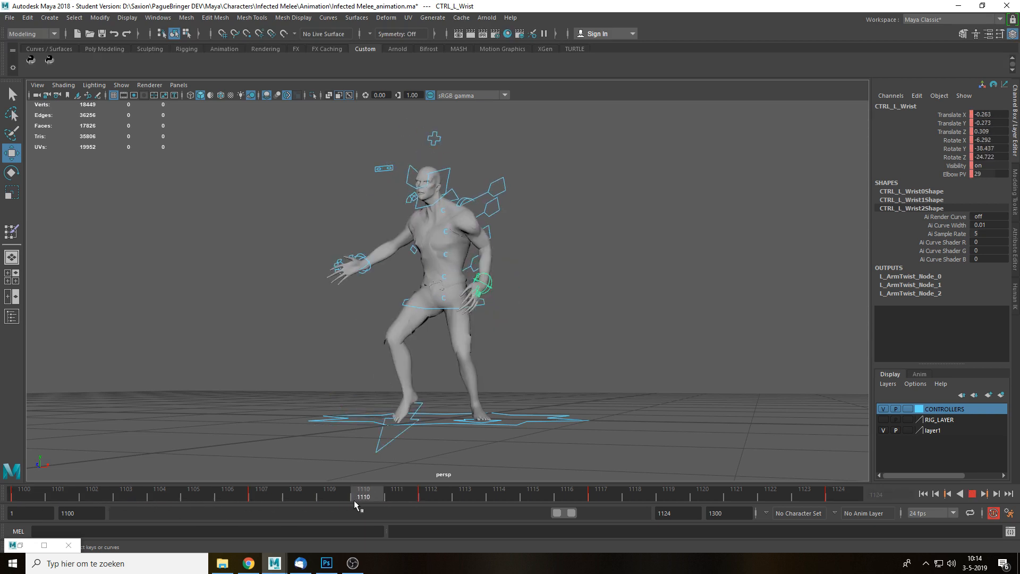
left_click_drag(402, 500, 469, 500)
mouse_move(544, 502)
left_mouse_down()
mouse_move(789, 498)
mouse_move(393, 509)
mouse_move(765, 502)
left_mouse_up()
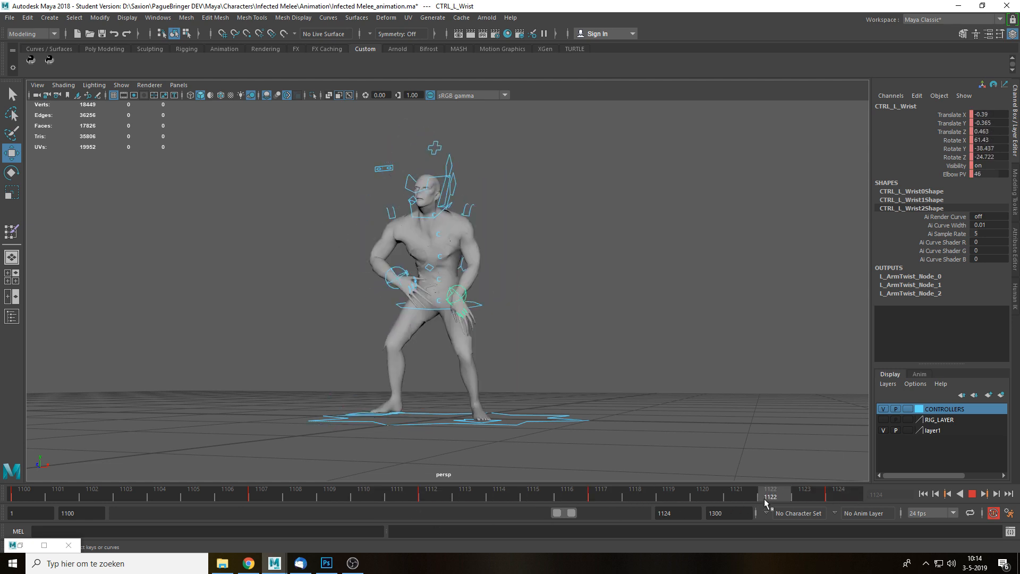
left_click_drag(689, 505, 346, 505)
key("alt+v")
key("Escape")
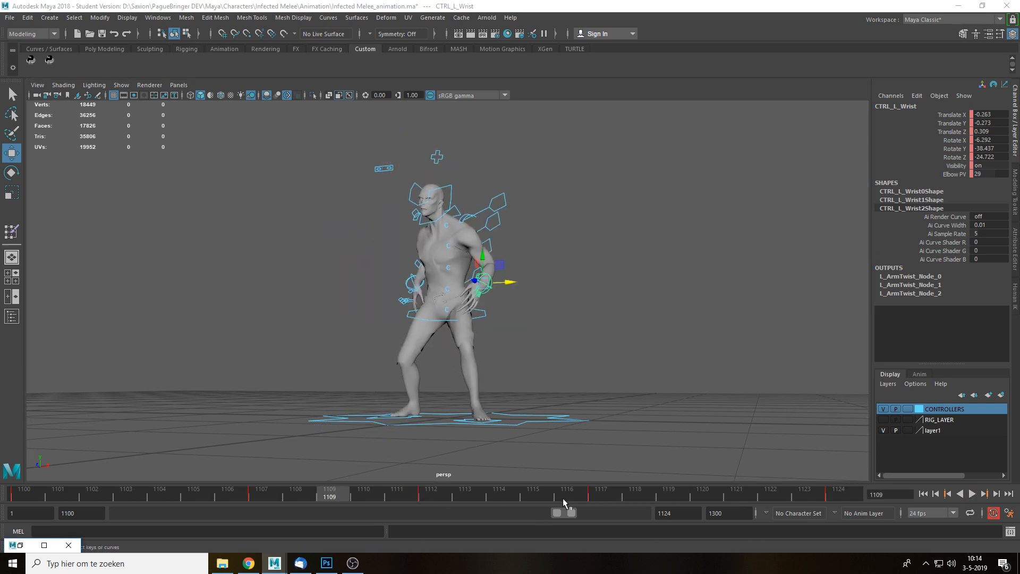
Review the attack's interpolated motion with stepped preview temporarily turned off, and restore stepped preview.
right_click(564, 497)
left_click(585, 470)
key("alt+v")
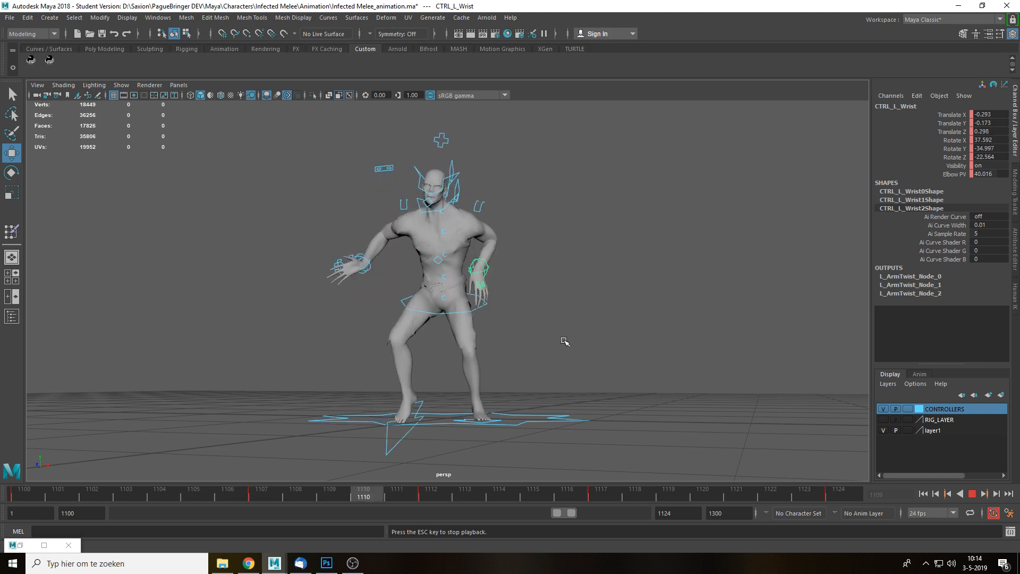
left_click_drag(567, 341, 594, 349, "alt")
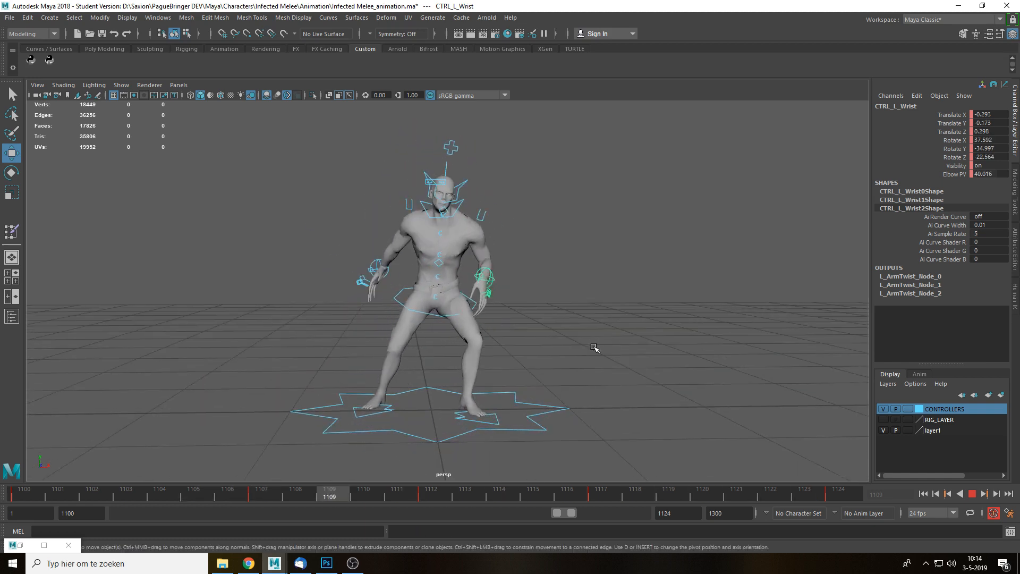
key("alt+v")
left_click_drag(357, 492, 436, 500)
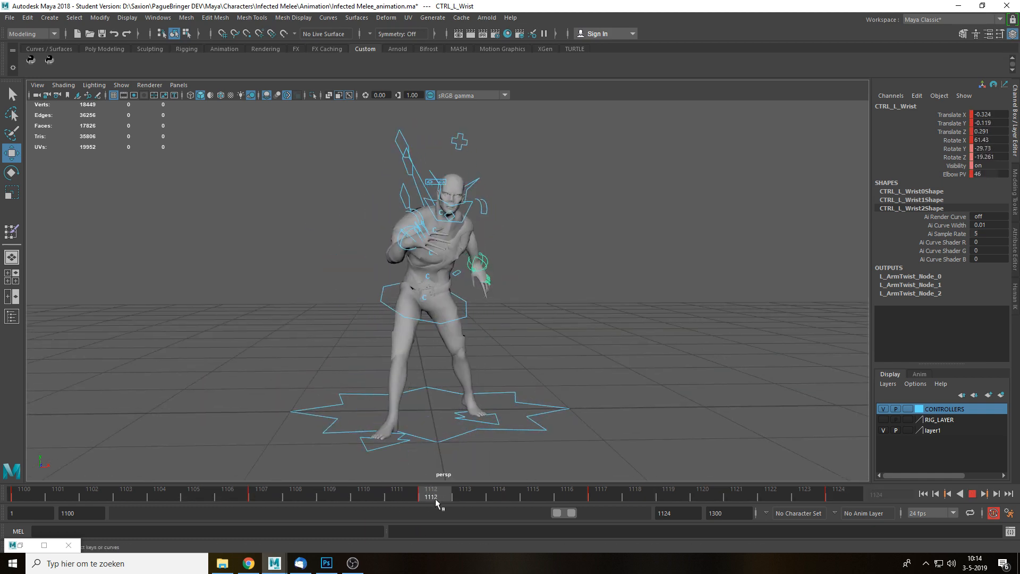
left_click_drag(592, 498, 194, 496)
key("alt+v")
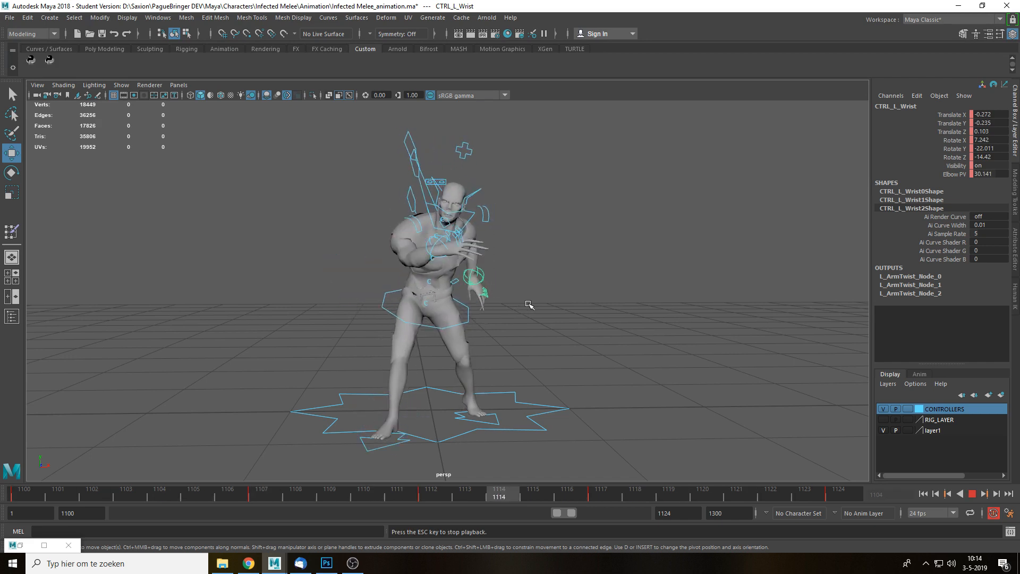
key("alt+v")
right_click(414, 499)
left_click(462, 470)
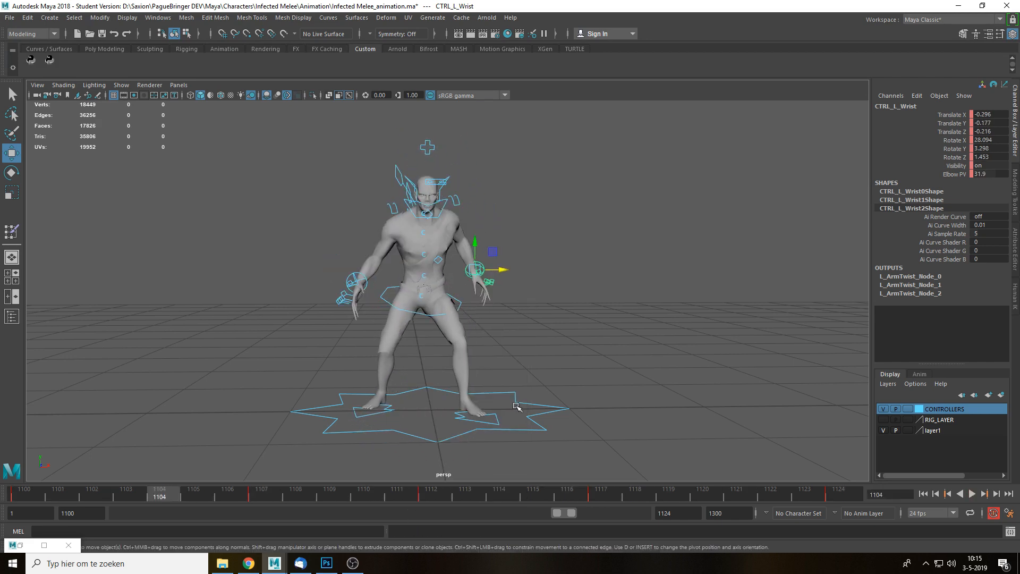
Check the attack in playback and move the left wrist control forward to about Translate Z 0.458 at frame 1109.
key("alt+v")
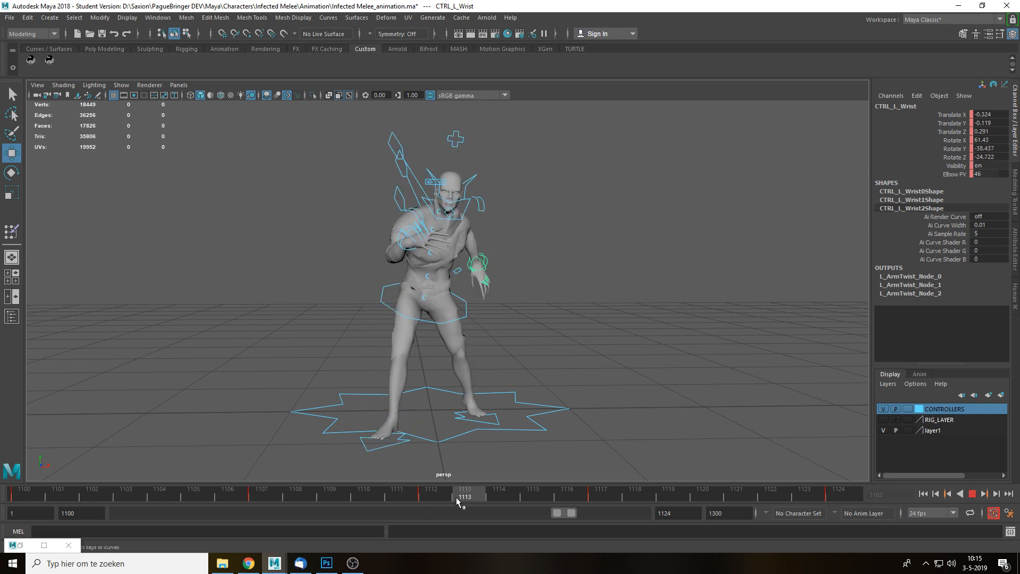
key("alt+v")
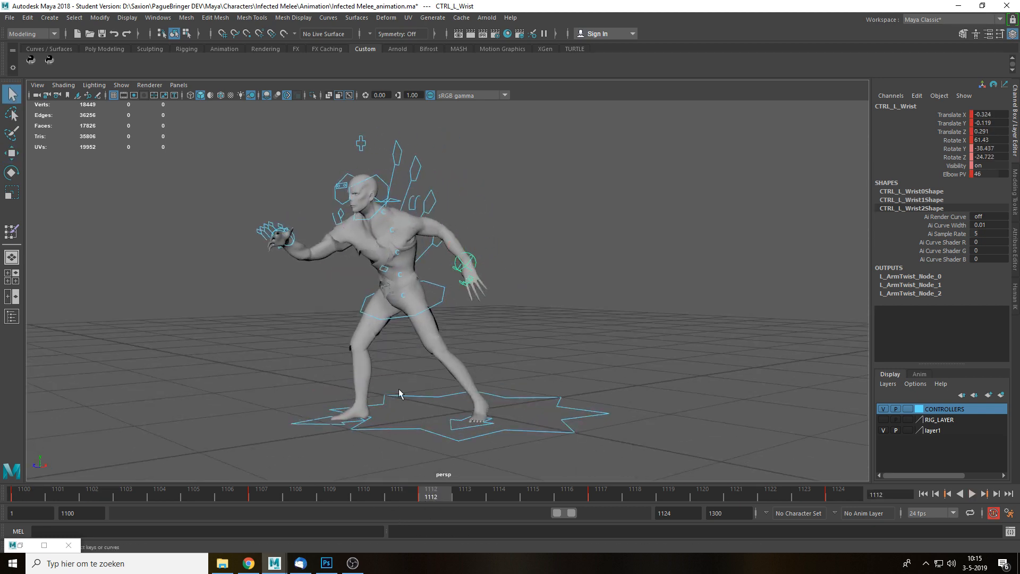
left_click(304, 498)
mouse_move(304, 500)
left_mouse_down()
mouse_move(397, 499)
mouse_move(349, 497)
mouse_move(540, 266)
mouse_move(566, 275)
mouse_move(475, 278)
mouse_move(425, 341)
left_mouse_up()
key("w")
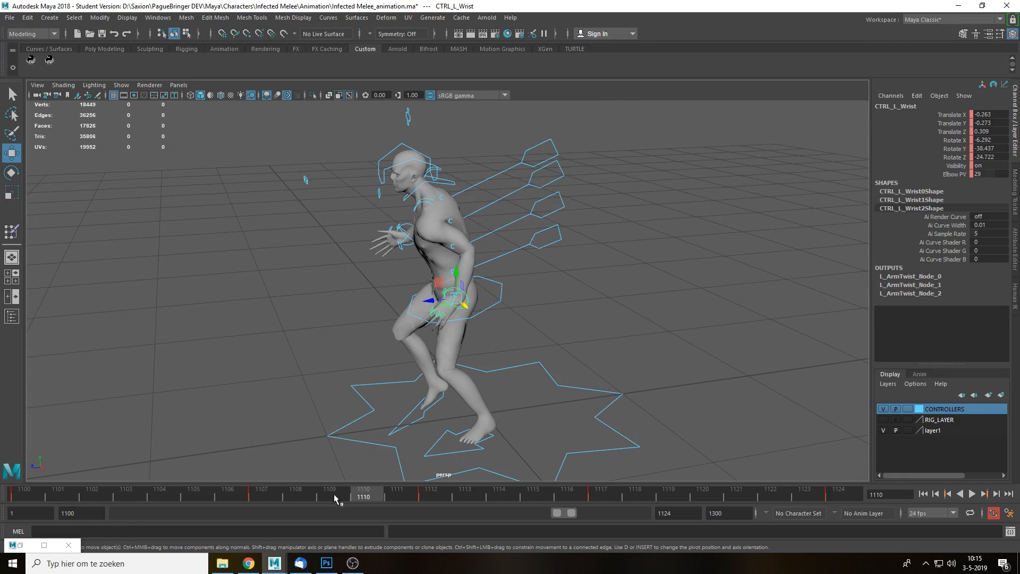
left_click(335, 498)
left_click_drag(436, 300, 421, 298)
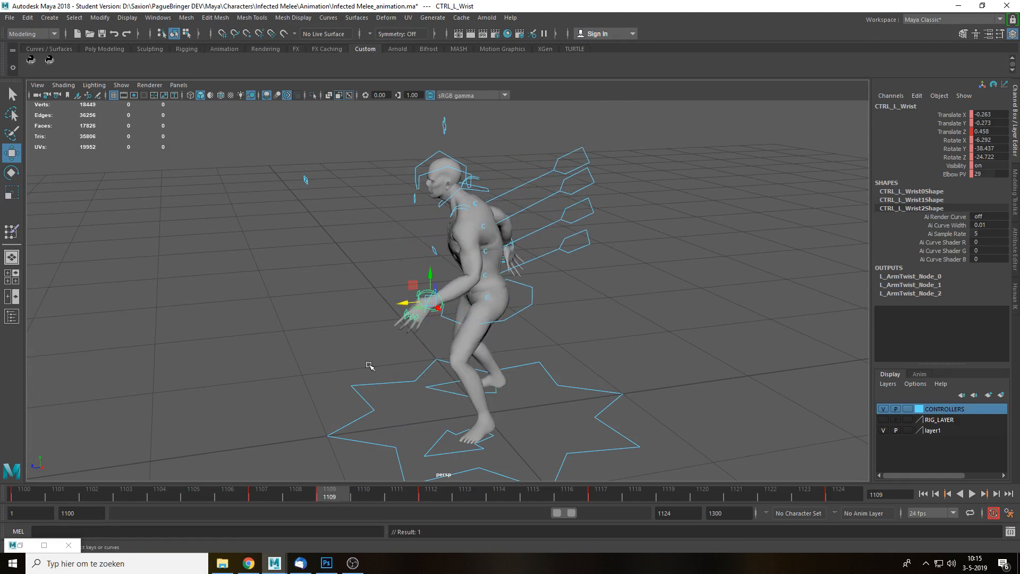
Move the left wrist control forward to about Translate Z 0.659 at frame 1110 and play back the attack.
mouse_move(334, 501)
left_mouse_down()
mouse_move(429, 496)
mouse_move(330, 494)
mouse_move(364, 496)
left_mouse_up()
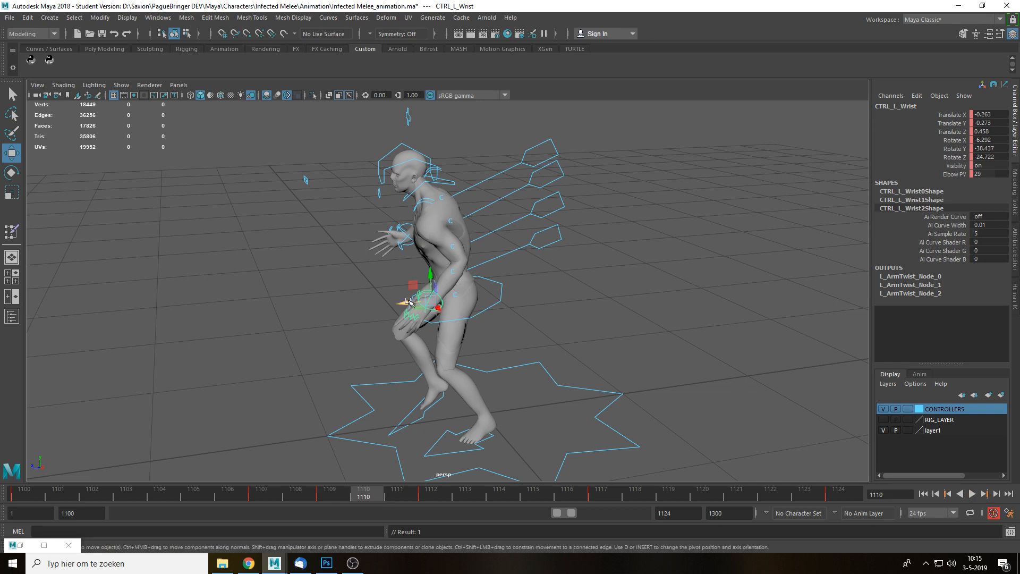
left_click_drag(409, 301, 381, 306)
key("alt+v")
left_click_drag(531, 343, 624, 321, "alt")
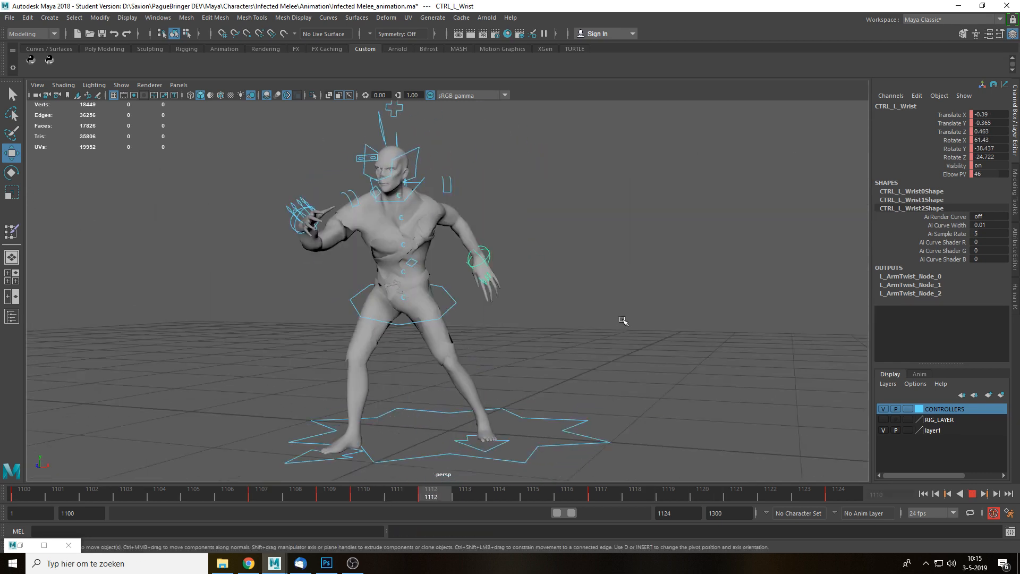
key("alt+v")
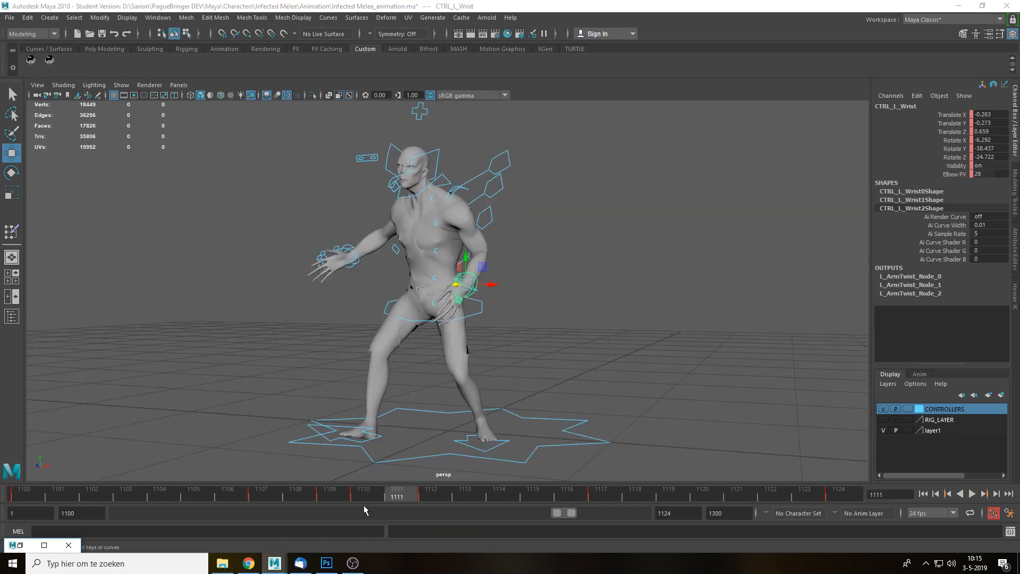
key("alt+v")
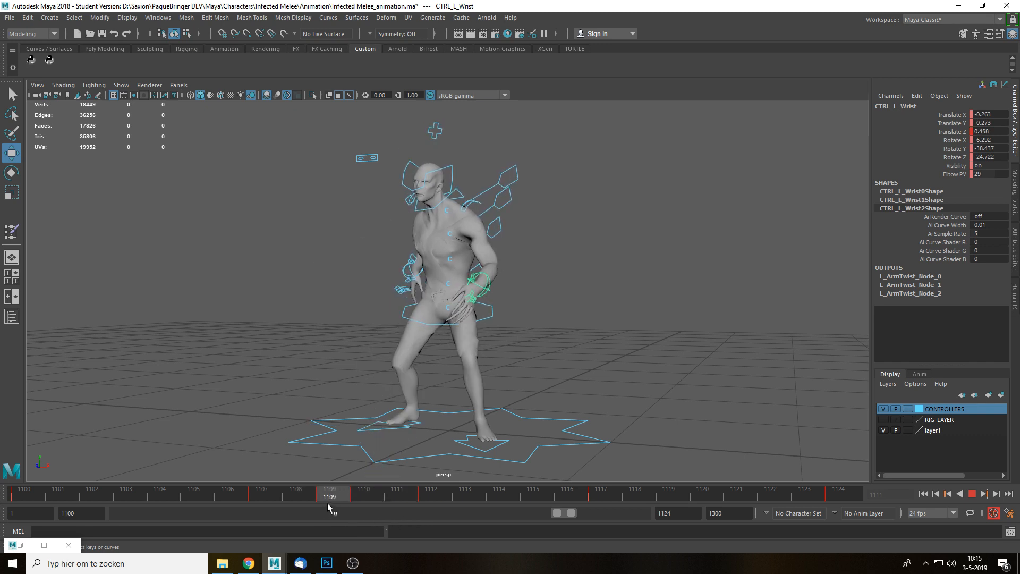
Move the left wrist control to about Translate X -0.364, Z 0.528 at frame 1109.
mouse_move(328, 503)
left_mouse_down()
mouse_move(218, 496)
mouse_move(329, 502)
left_mouse_up()
left_click_drag(510, 358, 427, 364, "alt")
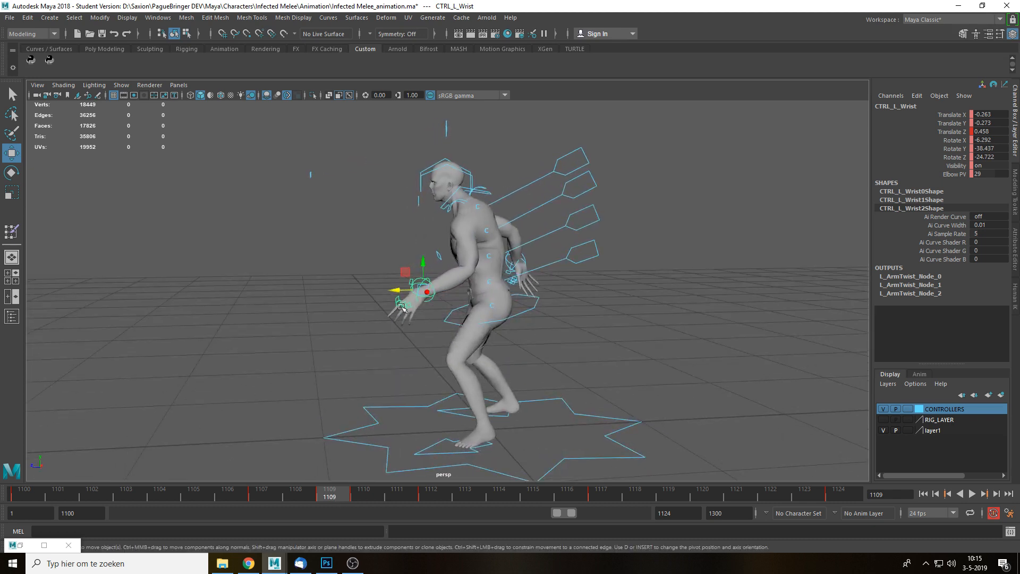
left_click_drag(400, 290, 389, 290)
left_click_drag(391, 292, 520, 296, "alt")
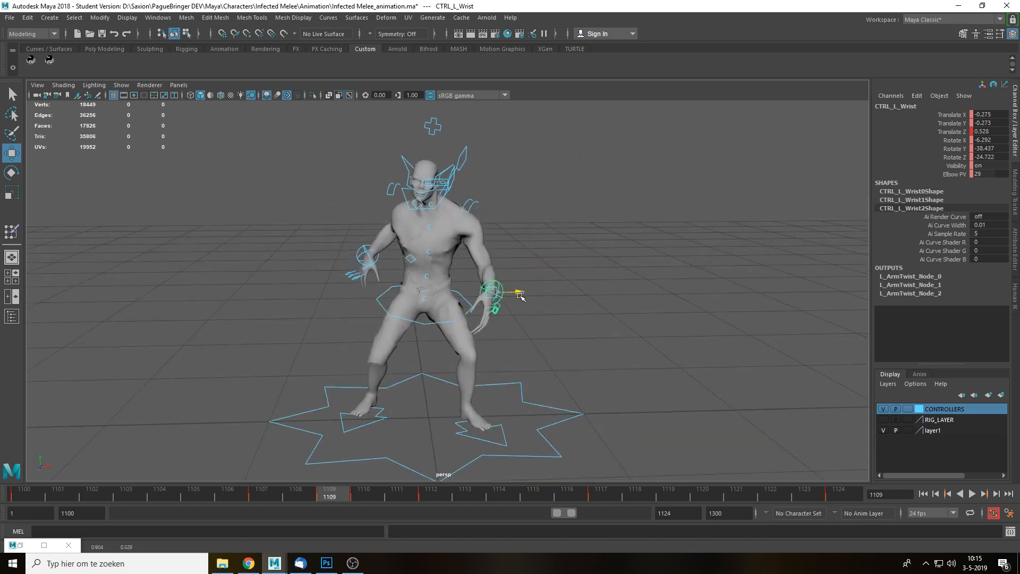
Delete the left wrist key at frame 1110, reposition the control to about Translate X -0.296, Z 0.581, and check playback.
left_click(350, 489)
right_click(350, 491)
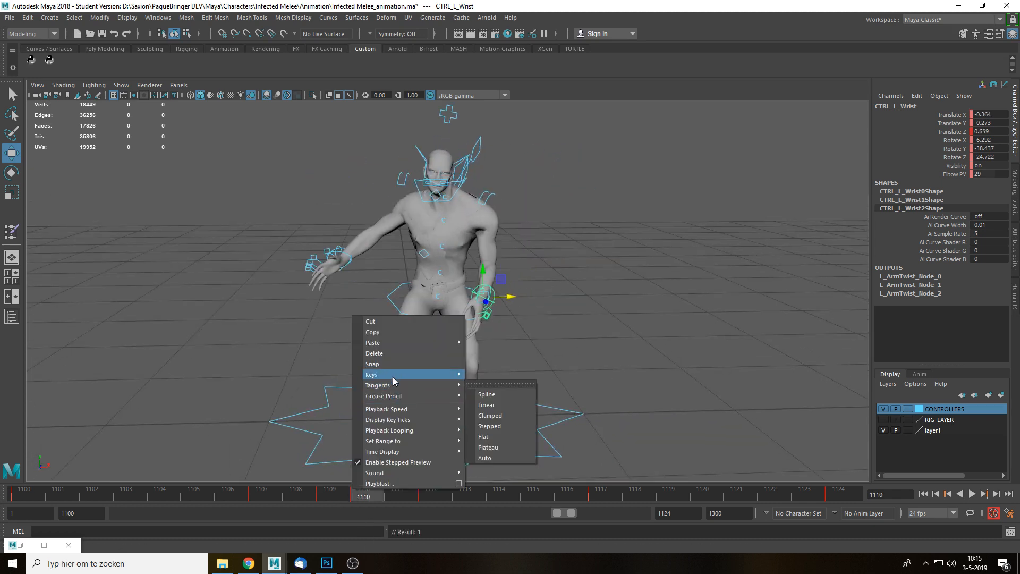
left_click(397, 353)
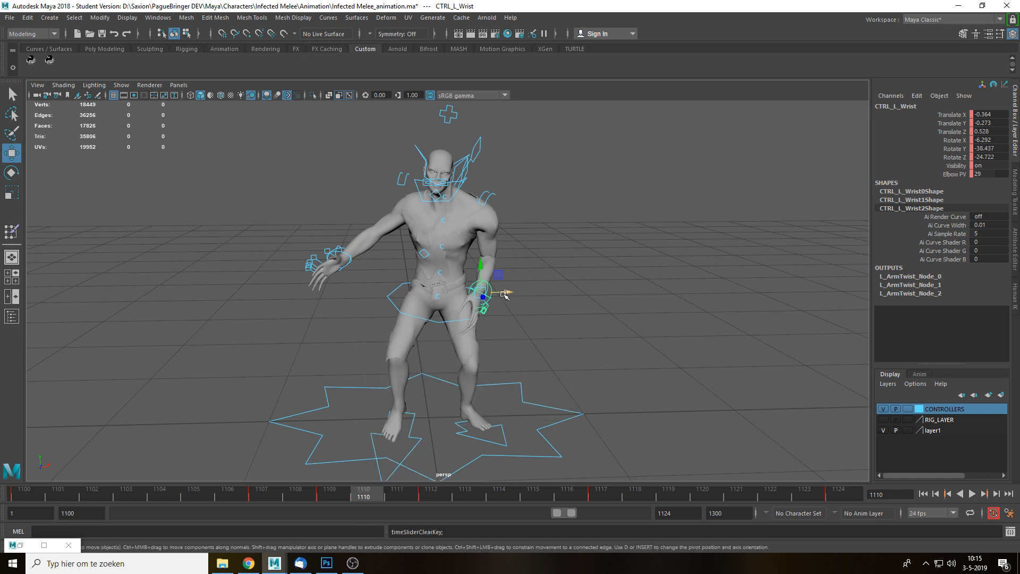
left_click_drag(505, 295, 512, 294)
left_click_drag(511, 294, 388, 296, "alt")
key("alt+v")
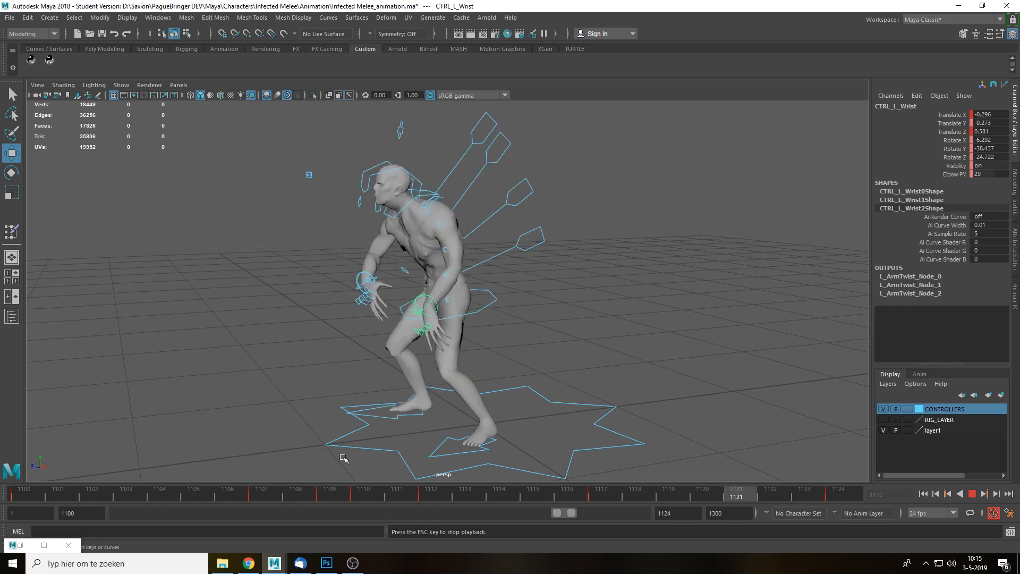
Lower the left wrist control to about Translate Y -0.373, Z 0.468 at frame 1111 and rotate it to about Rotate X 32.711.
left_click_drag(272, 497, 385, 501)
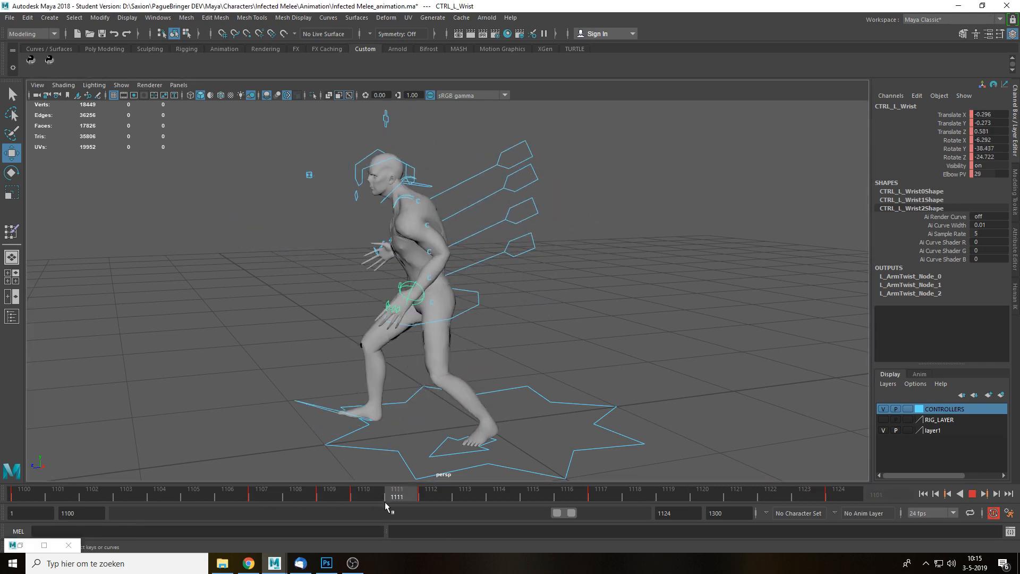
left_click_drag(430, 368, 408, 354, "alt")
left_click_drag(391, 273, 404, 285)
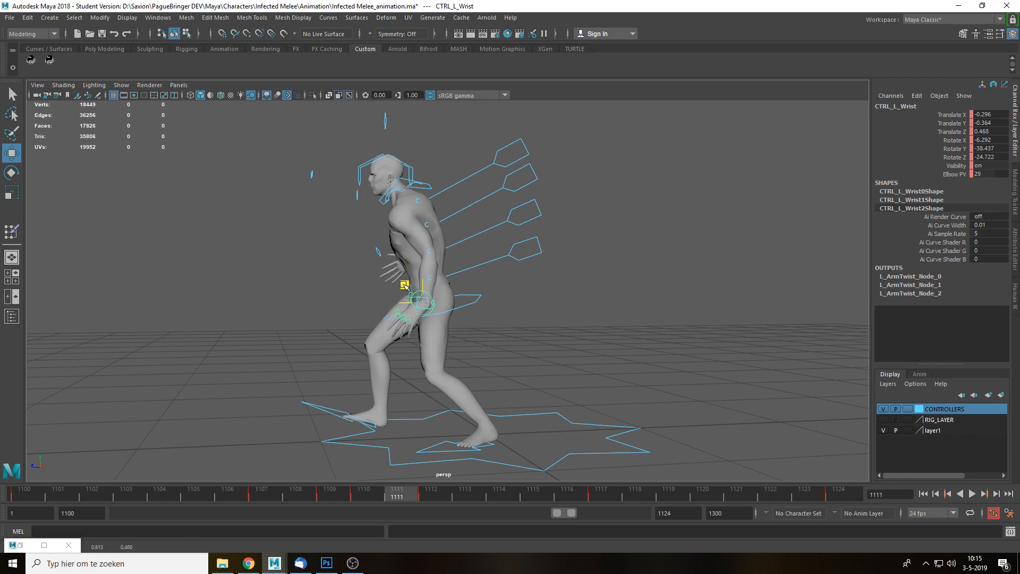
key("e")
key("alt+v")
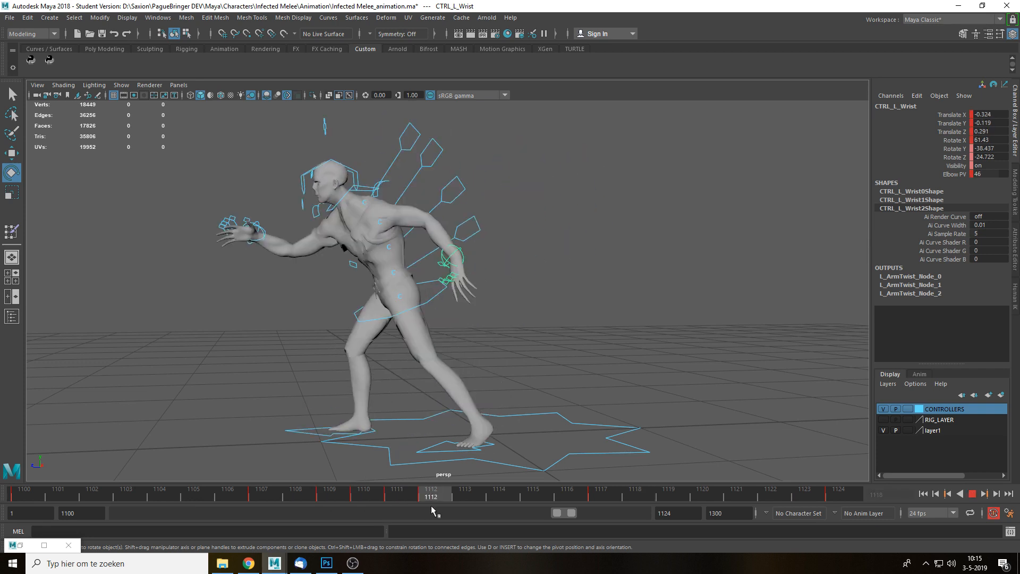
Move the left wrist control up and back to about Translate Y -0.338, Z 0.384 at frame 1111.
left_click_drag(468, 502, 396, 497)
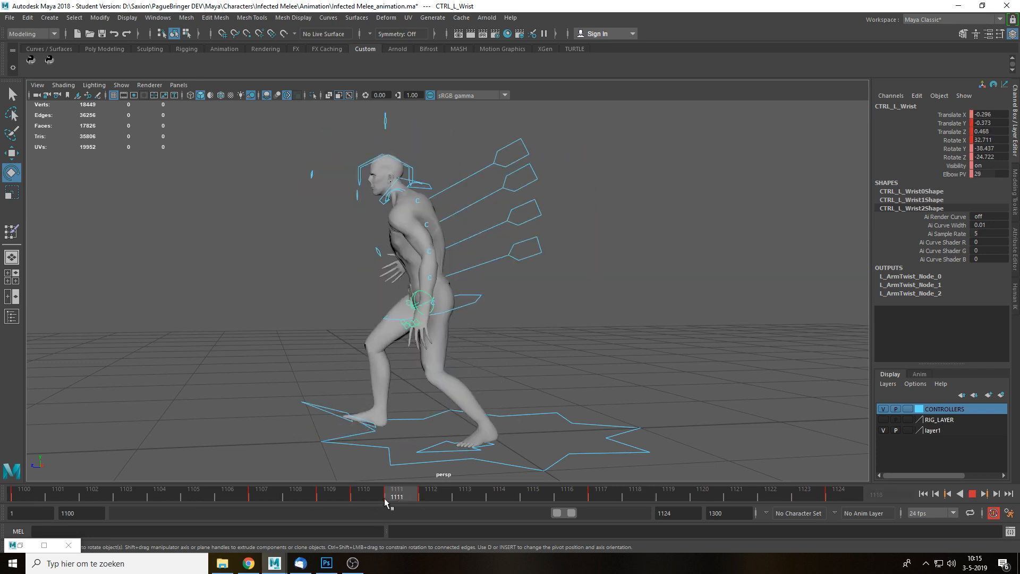
key("w")
left_click_drag(405, 285, 410, 281)
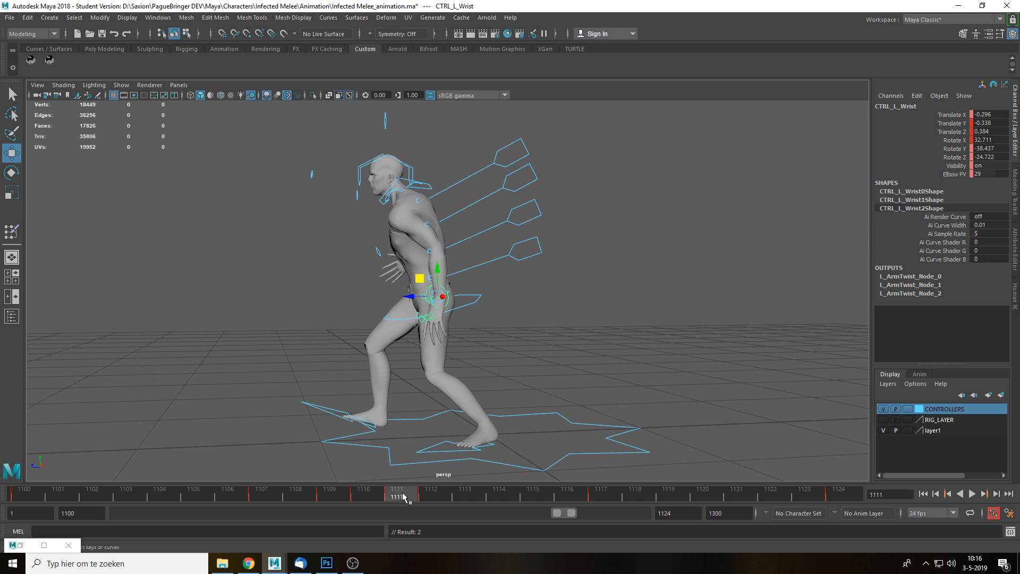
left_click_drag(403, 497, 352, 502)
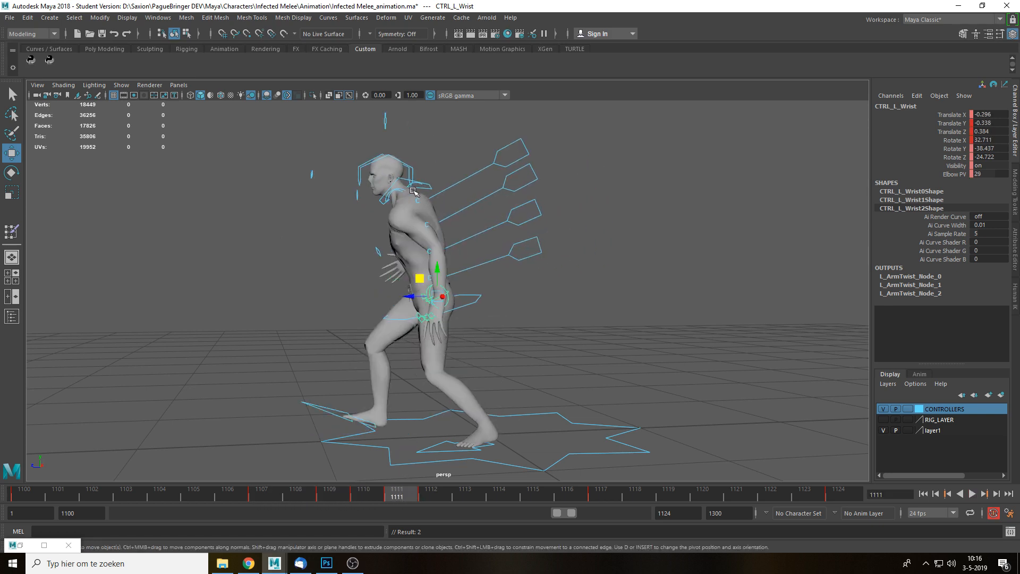
Rotate the left clavicle control to about X -2.436, Y -13.083, Z 10.643 at frame 1109.
key("q")
left_click(394, 191)
left_click(362, 496)
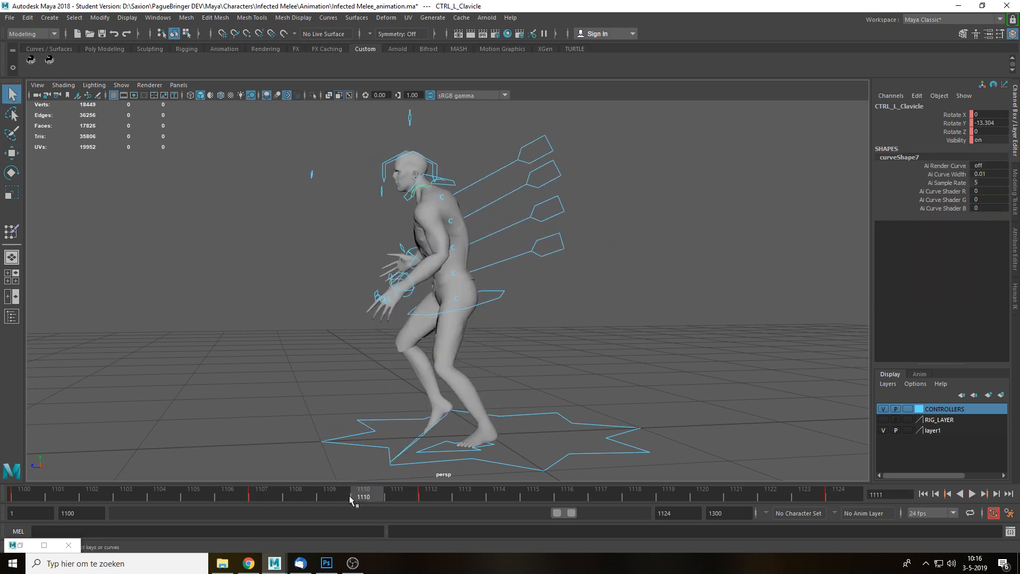
left_click_drag(351, 500, 340, 501)
key("f")
left_click_drag(467, 269, 569, 317, "alt")
scroll(569, 317, "down", 8)
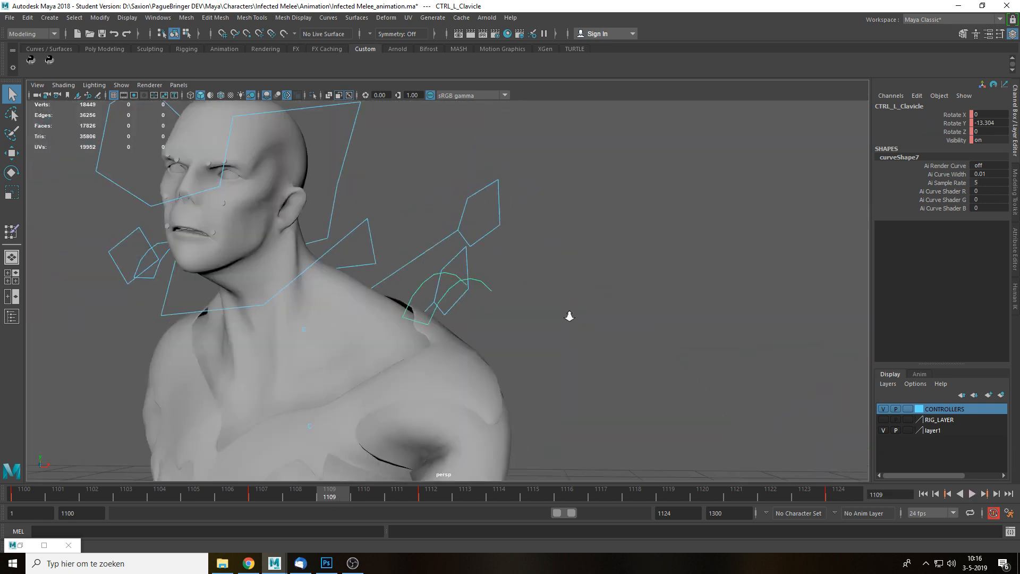
left_click_drag(476, 333, 482, 321, "alt")
scroll(483, 321, "up", 2)
key("e")
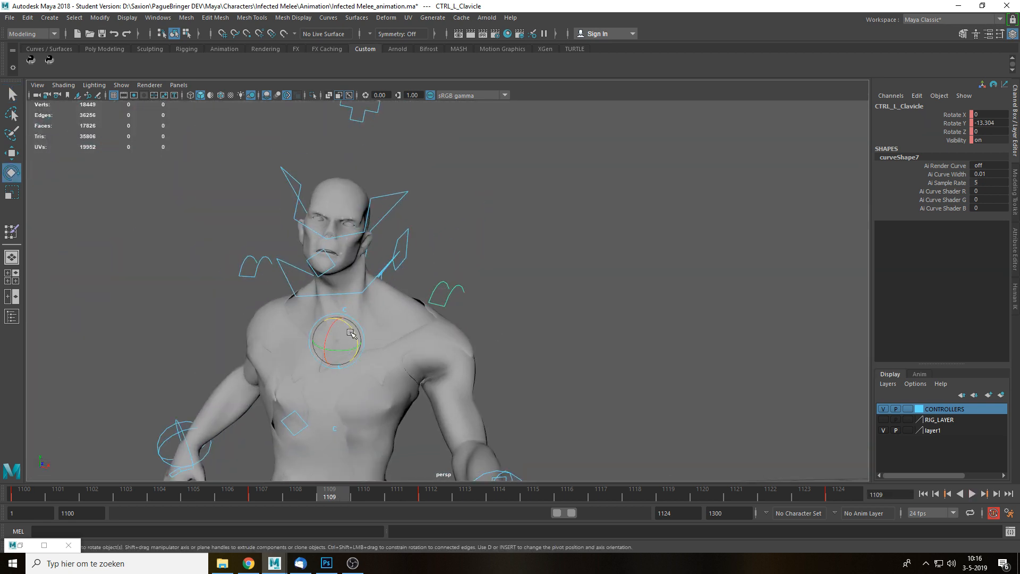
left_click_drag(350, 334, 346, 328)
Rotate the left clavicle control slightly at frame 1111 and review the attack by playback and scrubbing.
left_click_drag(360, 494, 394, 494)
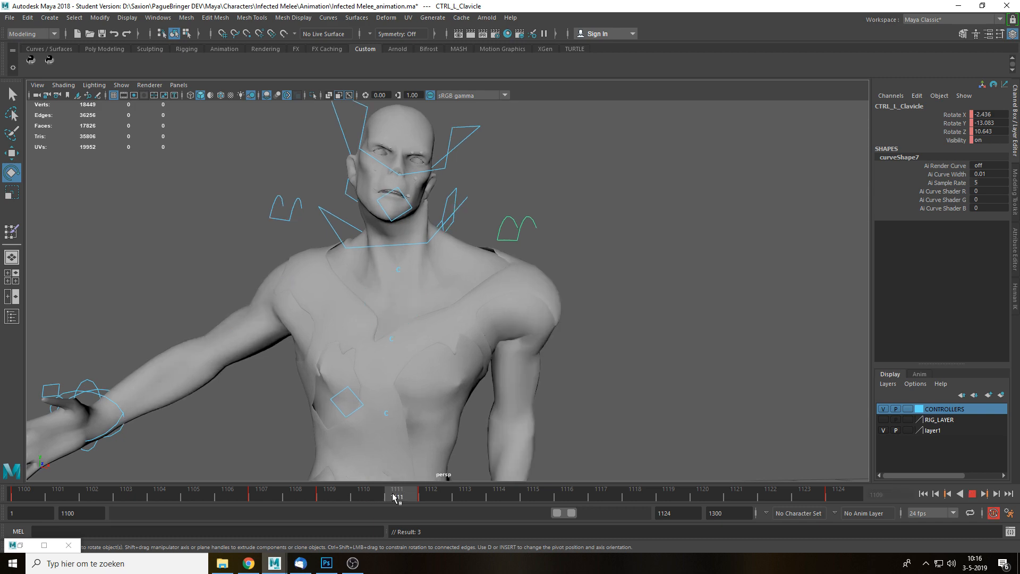
left_click_drag(531, 318, 426, 358, "alt")
left_click_drag(304, 336, 302, 338)
left_click_drag(458, 352, 369, 342, "alt")
key("alt+v")
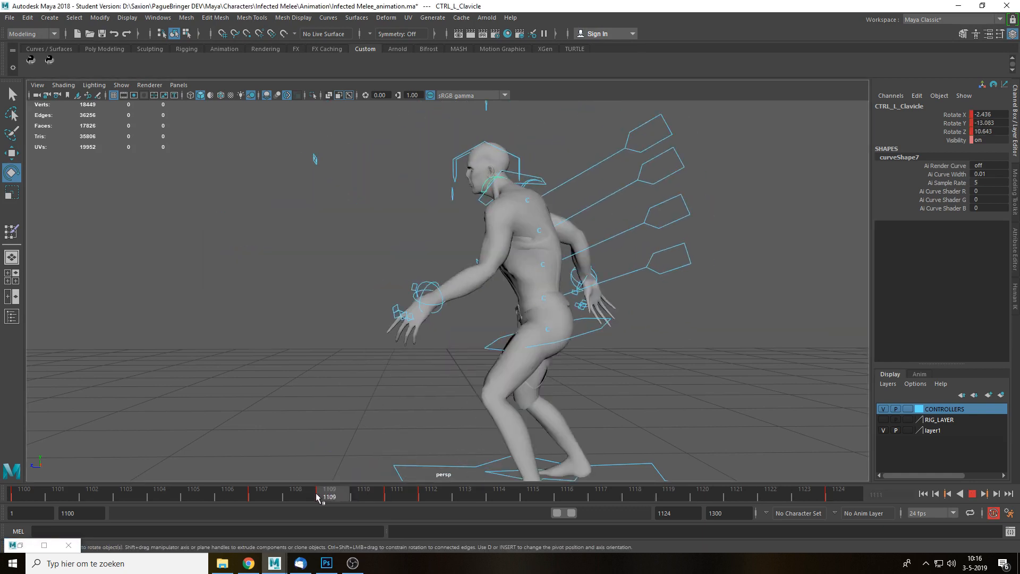
left_click_drag(317, 498, 425, 502)
left_click_drag(550, 506, 783, 507)
Move the left wrist control back to about Translate Z 0.415 at frame 1121.
key("q")
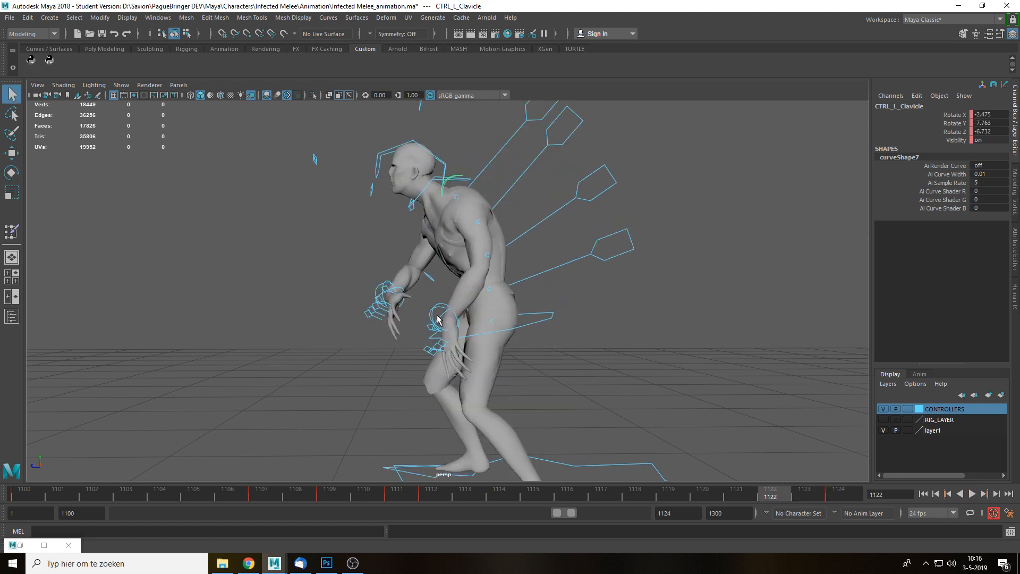
left_click(440, 310)
mouse_move(760, 497)
left_mouse_down()
mouse_move(659, 500)
mouse_move(774, 500)
mouse_move(646, 500)
mouse_move(745, 502)
left_mouse_up()
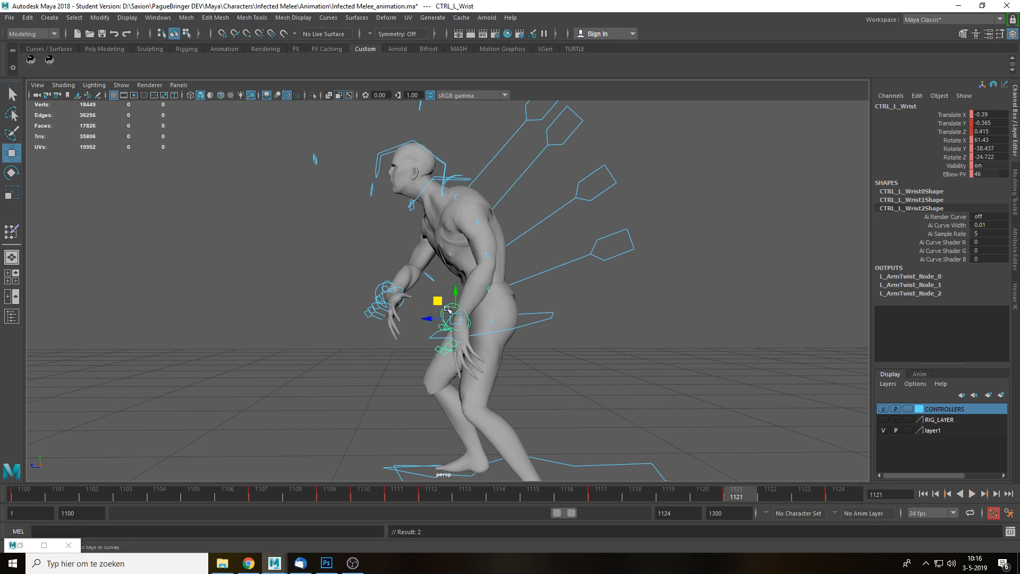
Move the left wrist control sideways to about Translate X -0.314 at frame 1121 and play back the attack.
left_click_drag(448, 309, 692, 352, "alt")
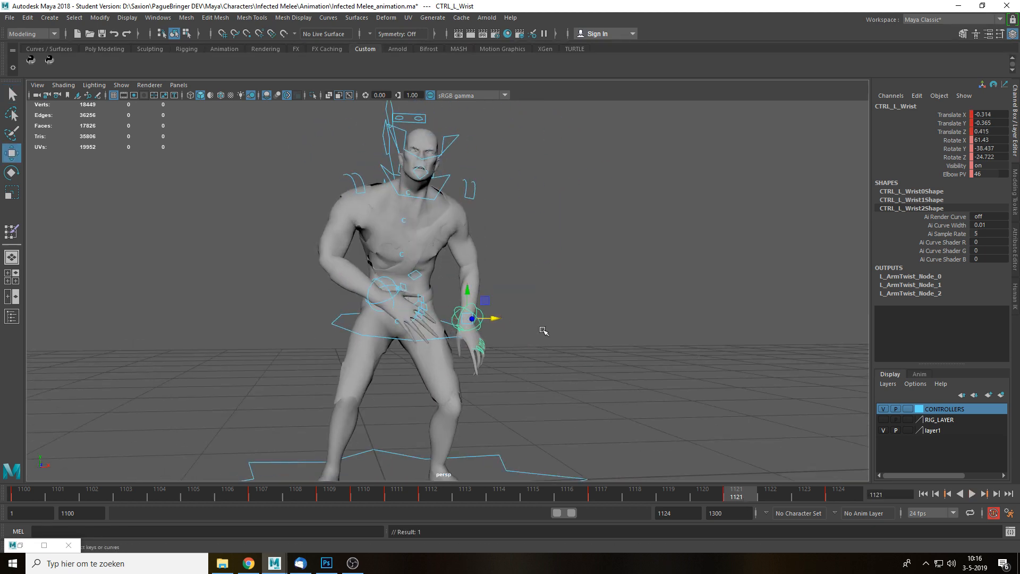
key("alt+v")
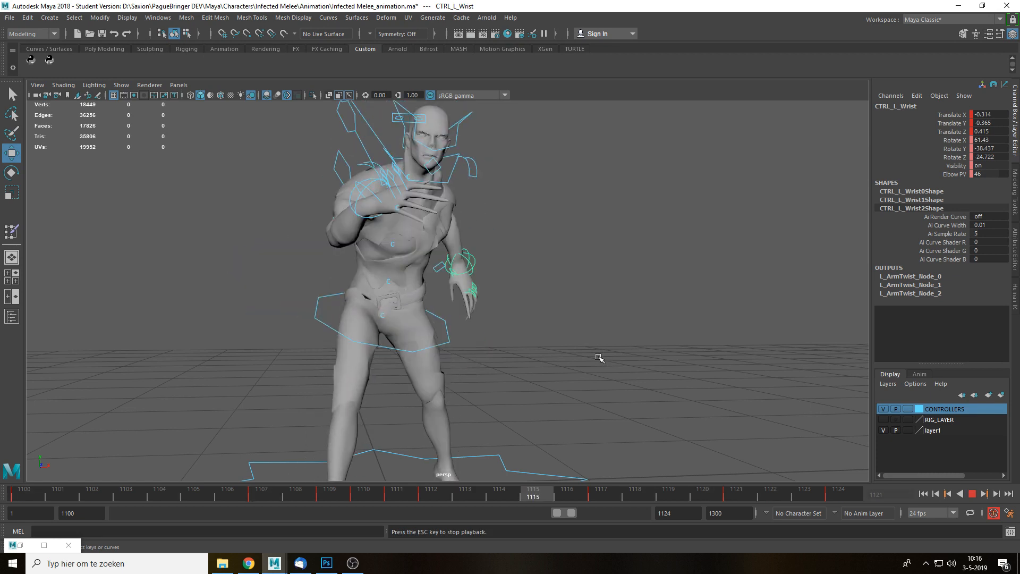
left_click_drag(590, 354, 575, 355, "alt")
scroll(576, 356, "down", 4)
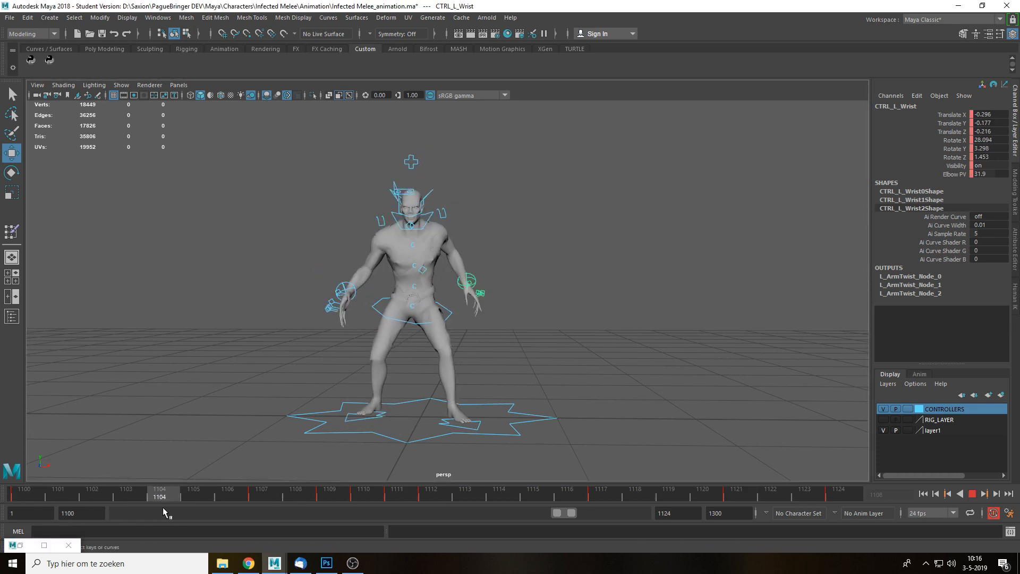
Review the attack as a black silhouette with nothing selected, through playback and scrubbing between frames 1107 and 1121.
left_click(327, 498)
left_click(569, 257)
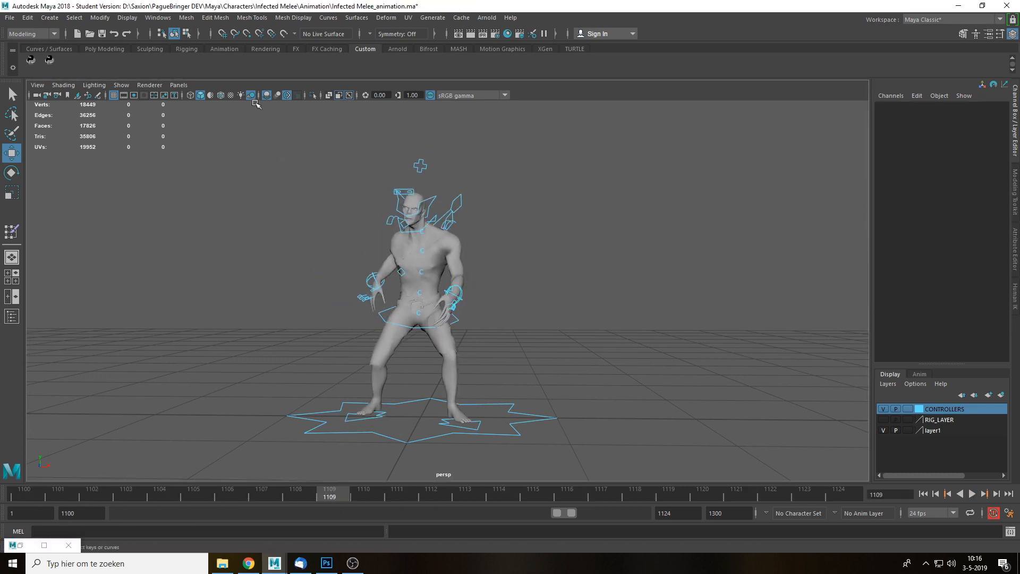
key("alt+v")
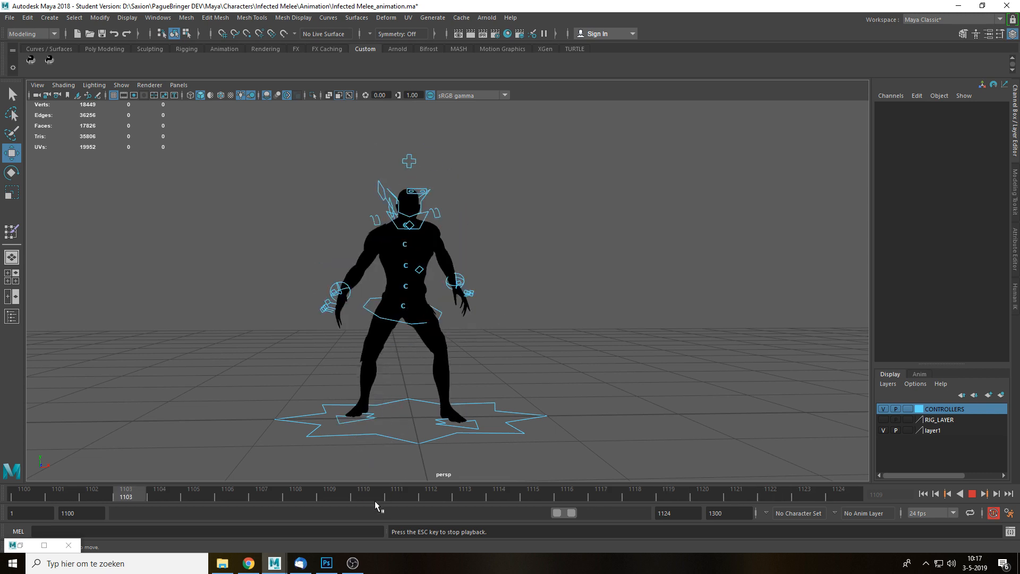
left_click_drag(394, 497, 447, 492)
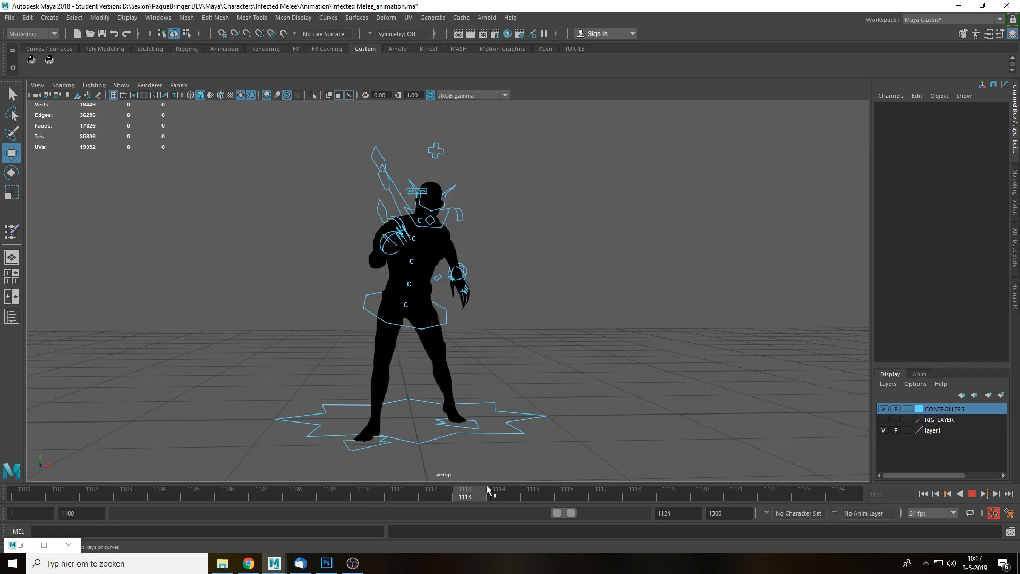
left_click_drag(643, 490, 406, 494)
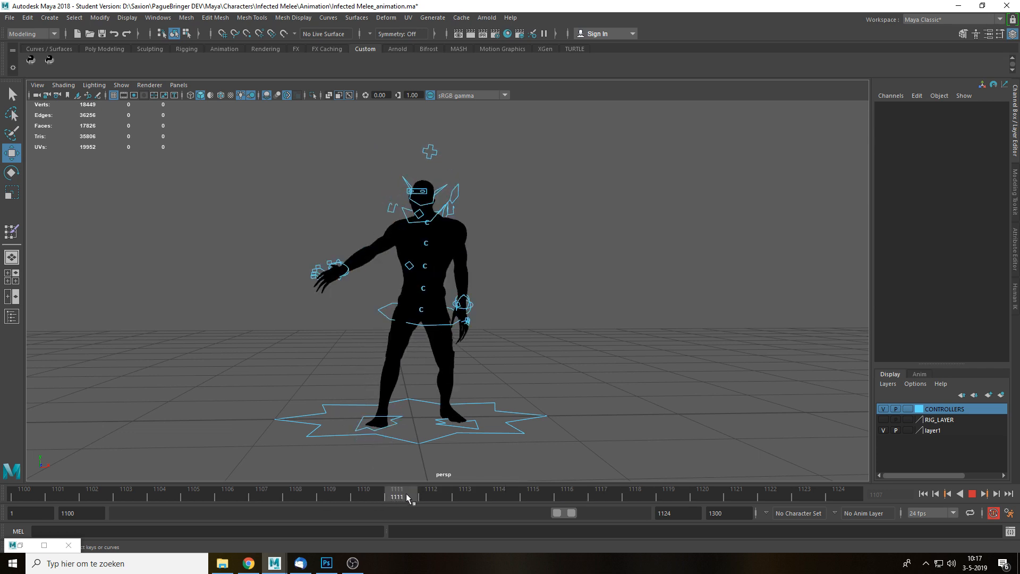
Restore the normal viewport lighting and raise the pelvis control to about Translate Y -0.05 at frame 1111, checking it in playback.
left_click(394, 302)
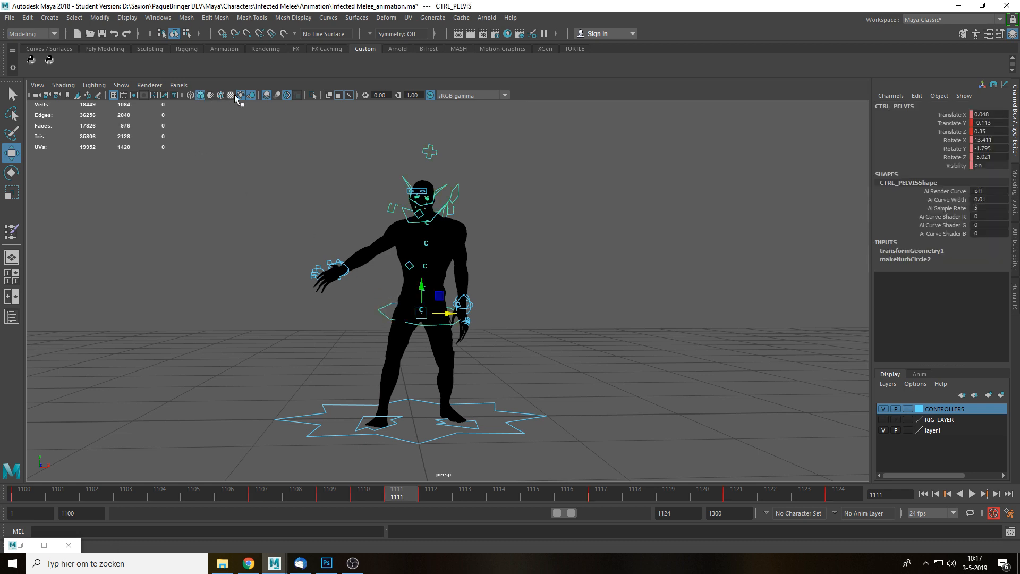
left_click_drag(299, 270, 436, 286, "alt")
key("alt+v")
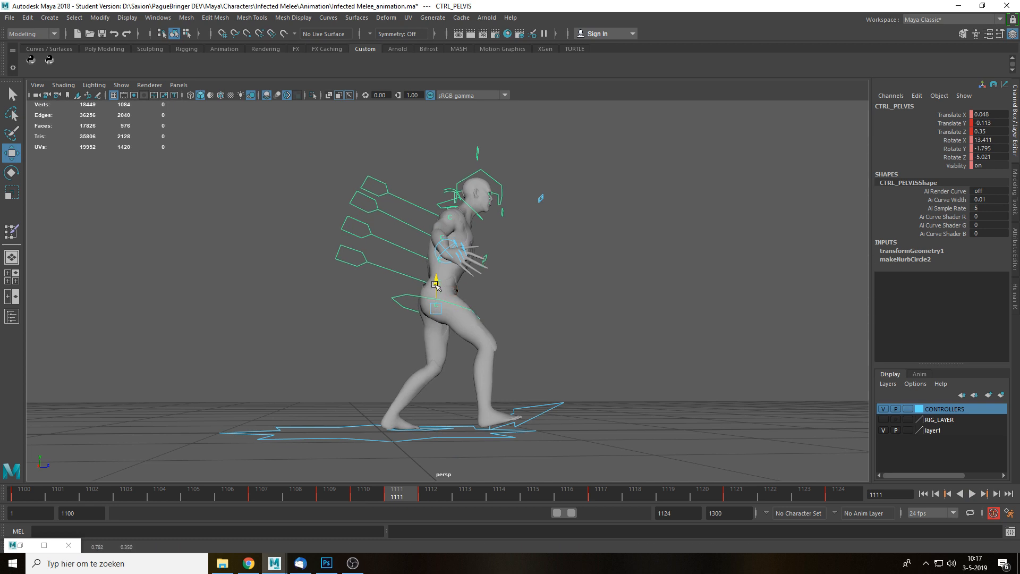
key("alt+v")
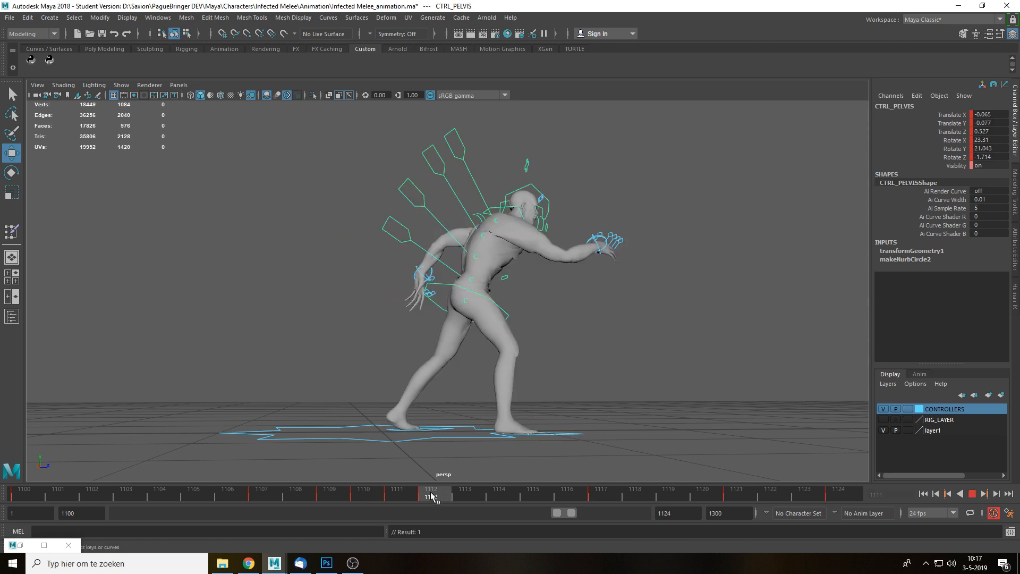
key("ctrl+z")
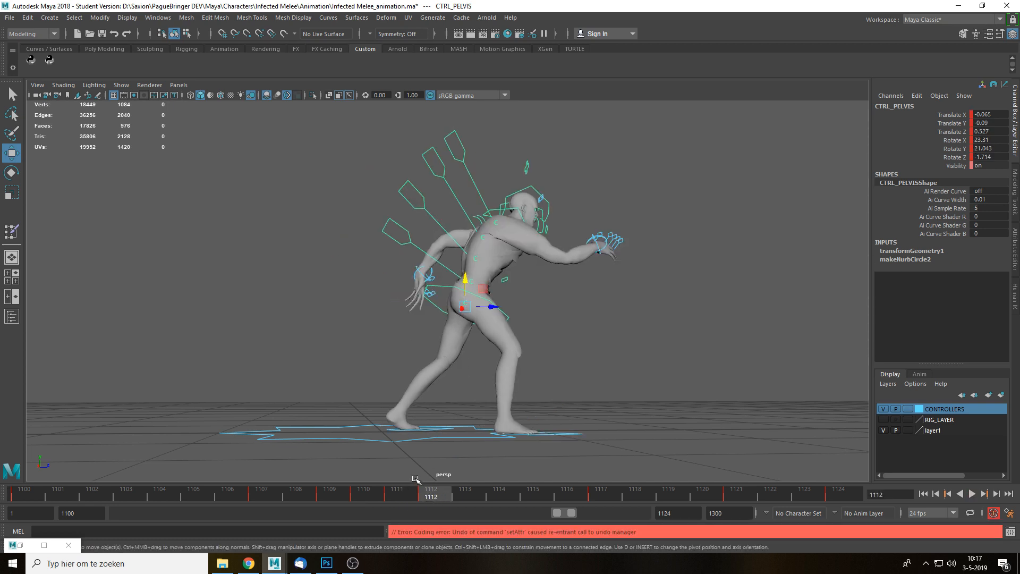
key("alt+v")
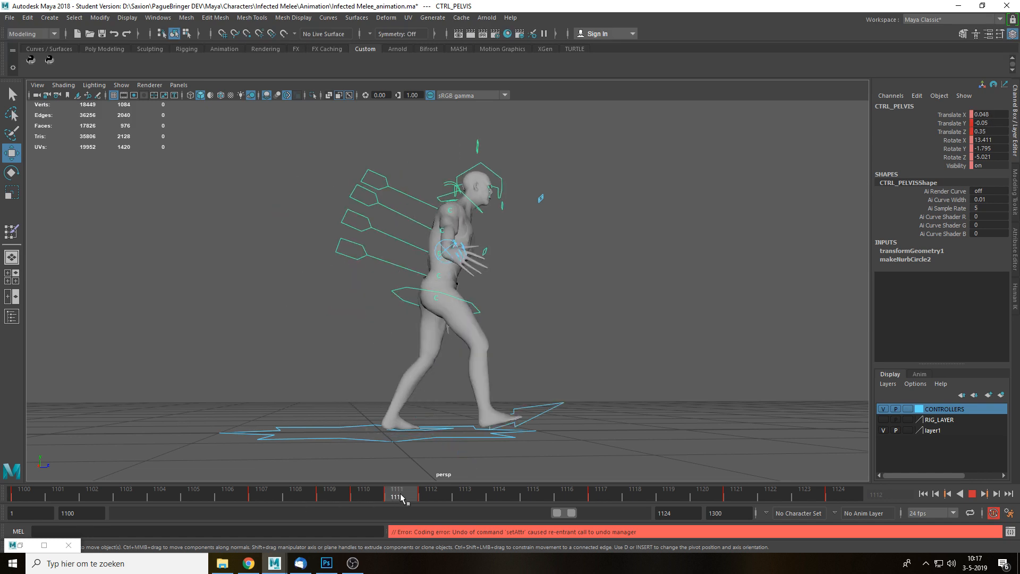
key("alt+v")
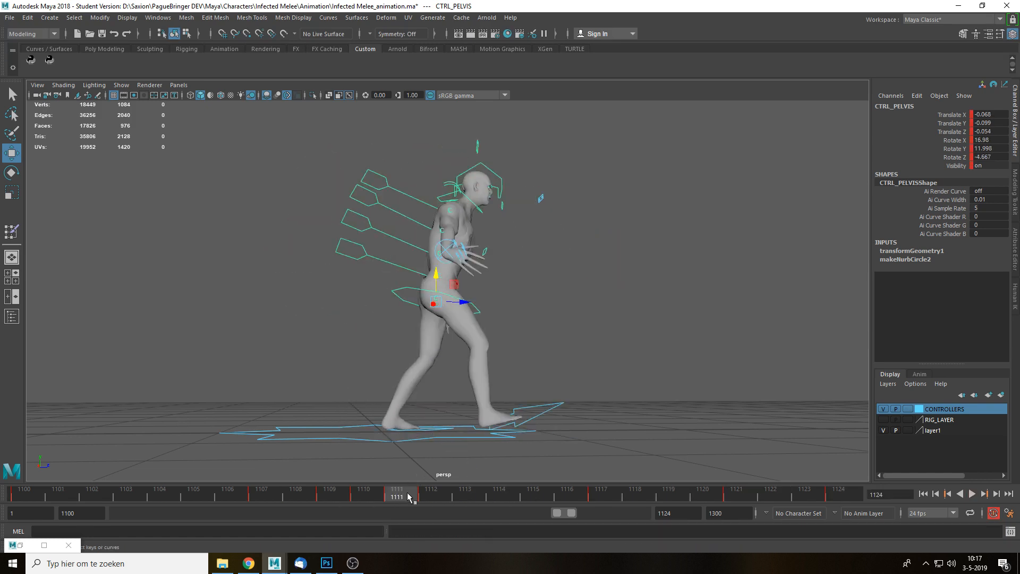
key("alt+v")
Lower the pelvis control to about Translate Y -0.146 at frame 1112 and -0.213 at frame 1117, and check the playback.
left_click_drag(465, 283, 471, 427)
key("alt+v")
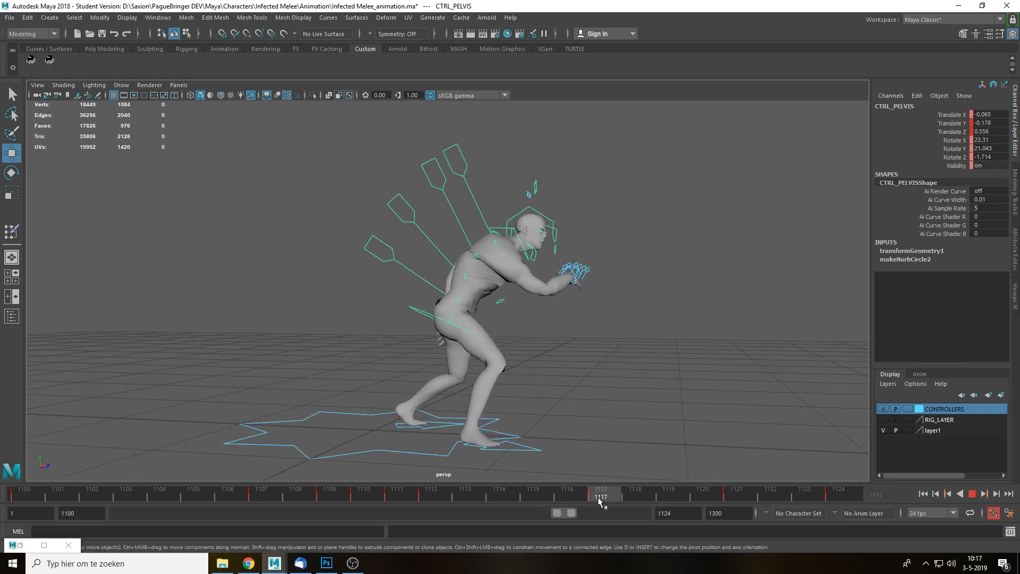
left_click_drag(453, 312, 451, 302)
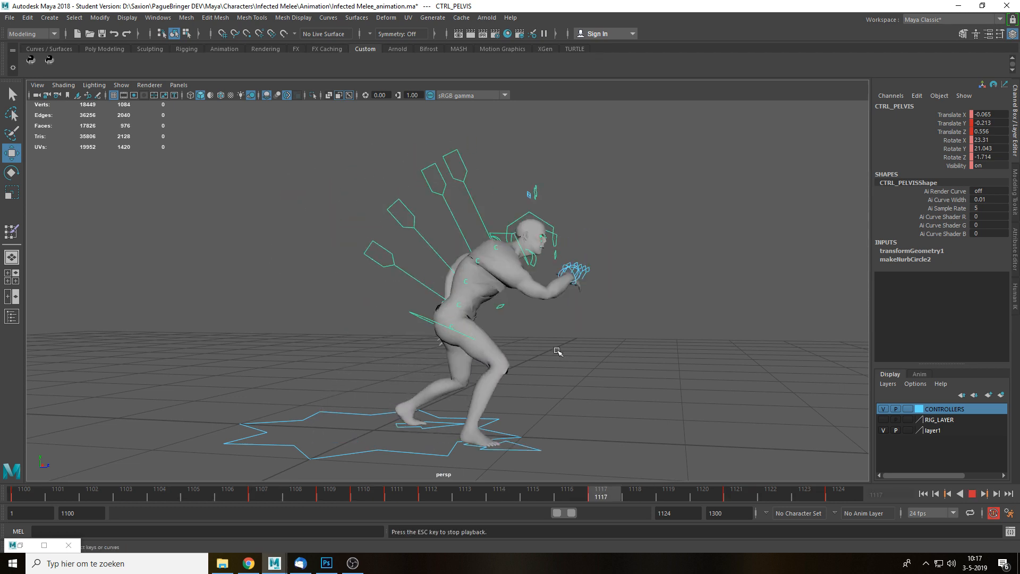
left_click_drag(558, 355, 506, 410, "alt")
key("alt+v")
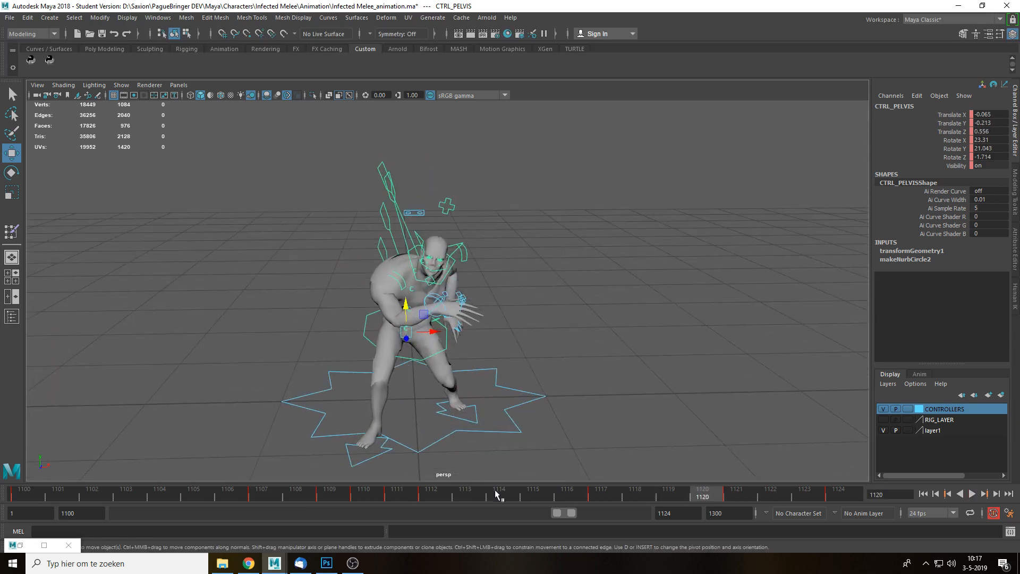
left_click(433, 494)
key("alt+v")
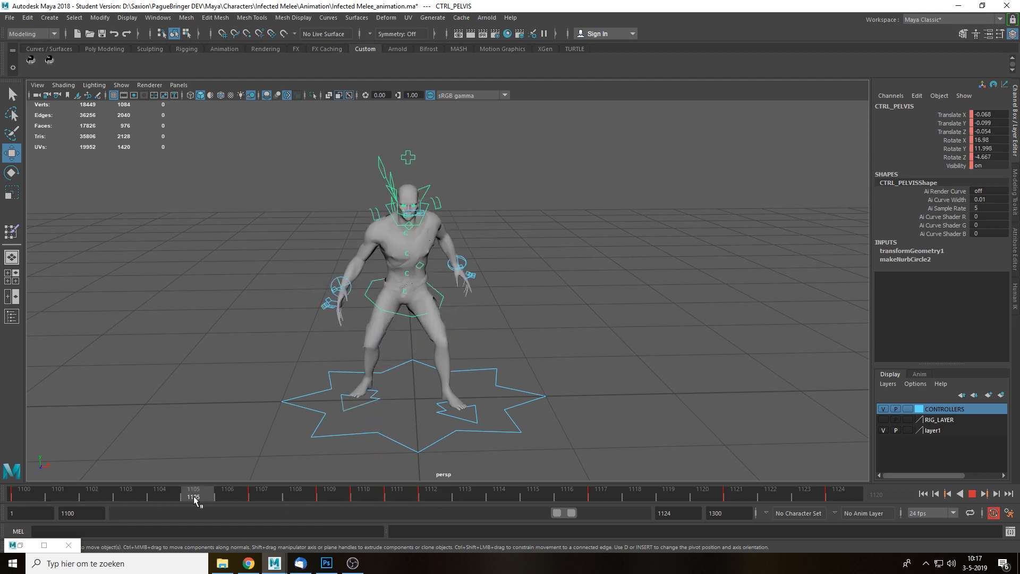
right_click_drag(351, 308, 414, 366, "alt")
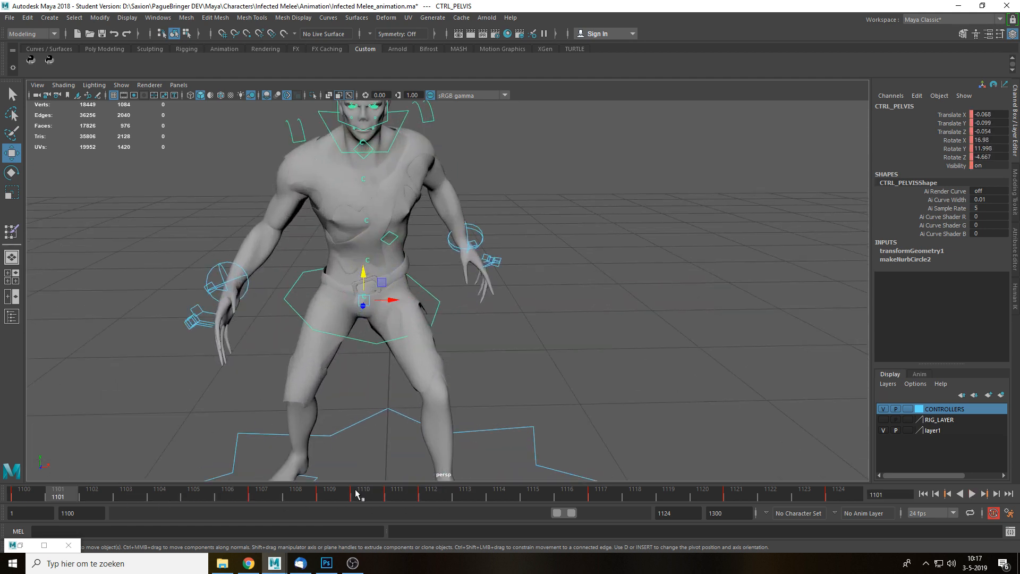
Rotate the pelvis control to about X 21.753, Y 4.777, Z -8.606 at frame 1112 and play back the attack.
left_click(432, 495)
key("e")
left_click_drag(379, 371, 405, 342)
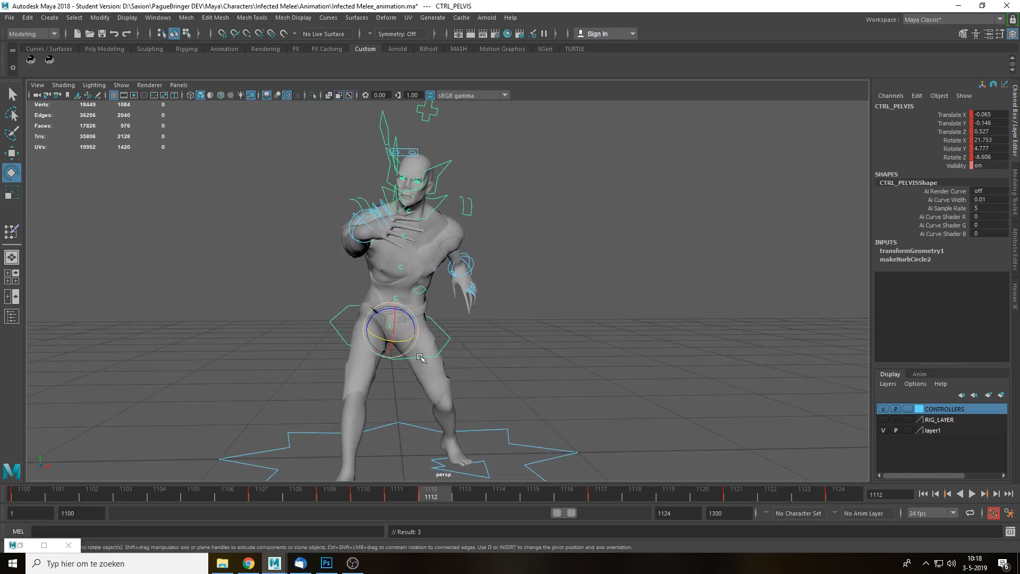
key("alt+v")
key("alt+v")
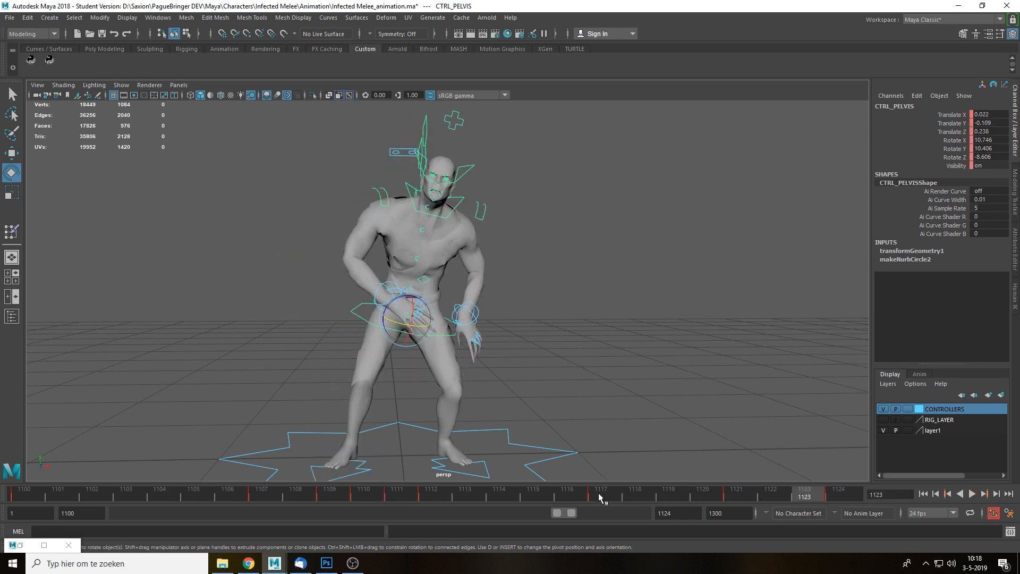
Compare with the pose at frame 1117 and rotate the pelvis control further to about Y -0.053, Z -10.53 at frame 1112.
left_click(600, 497)
left_click_drag(399, 368, 405, 382, "alt")
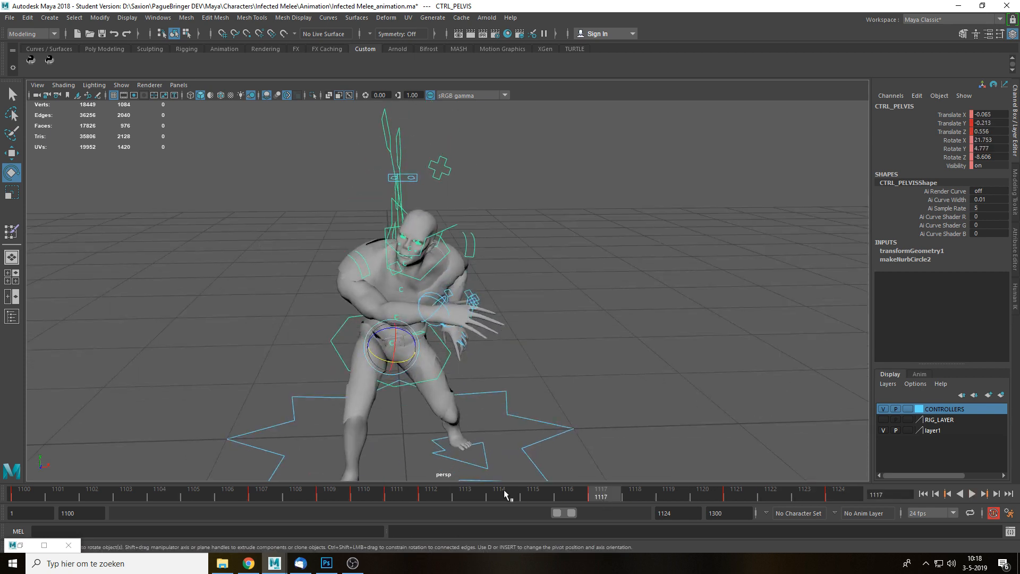
left_click(431, 496)
left_click_drag(402, 344, 395, 346)
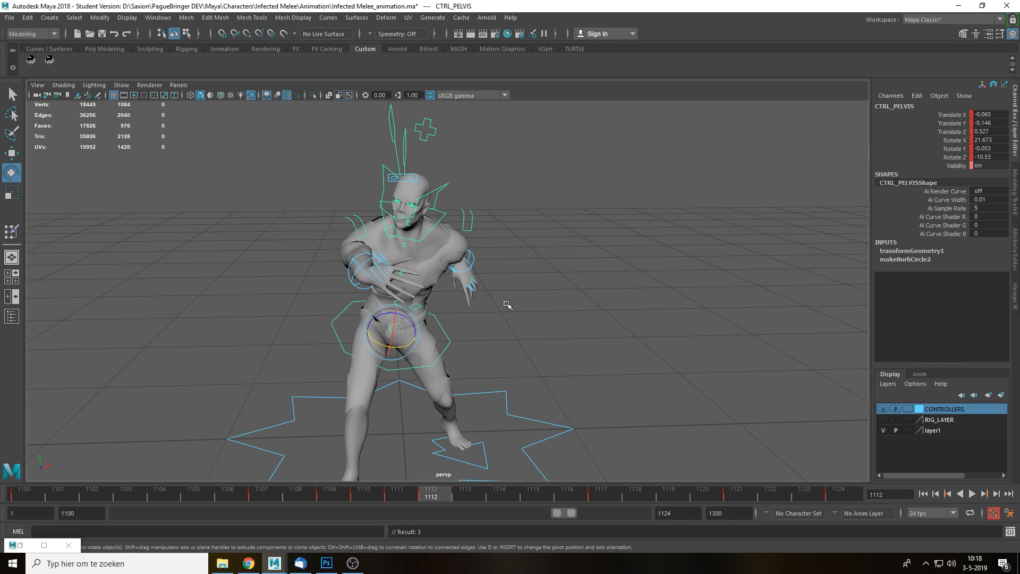
Try to rotate the first spine control at frame 1112 while viewing the character from above.
left_click_drag(506, 305, 620, 292, "alt")
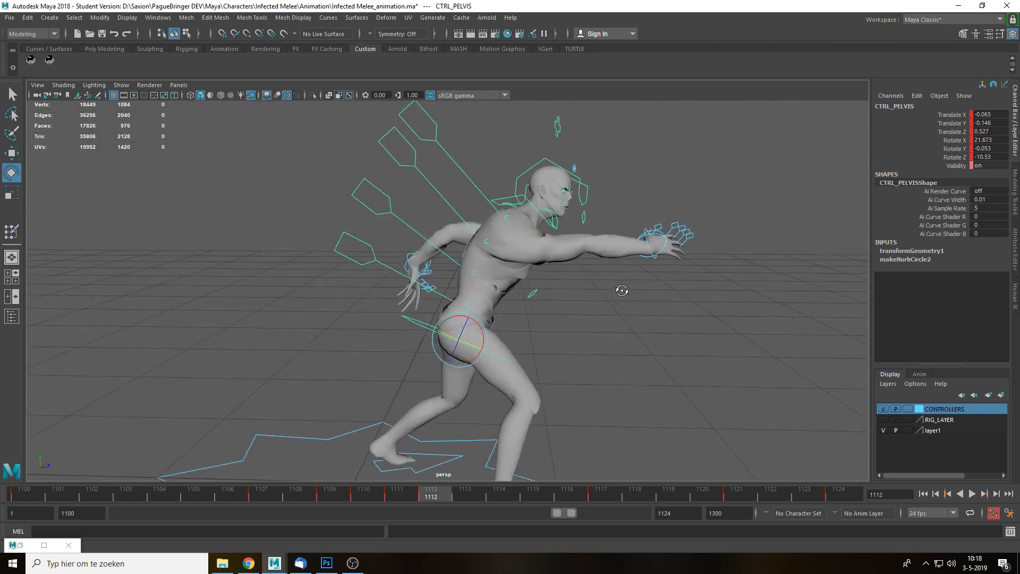
left_click_drag(441, 203, 394, 279, "alt")
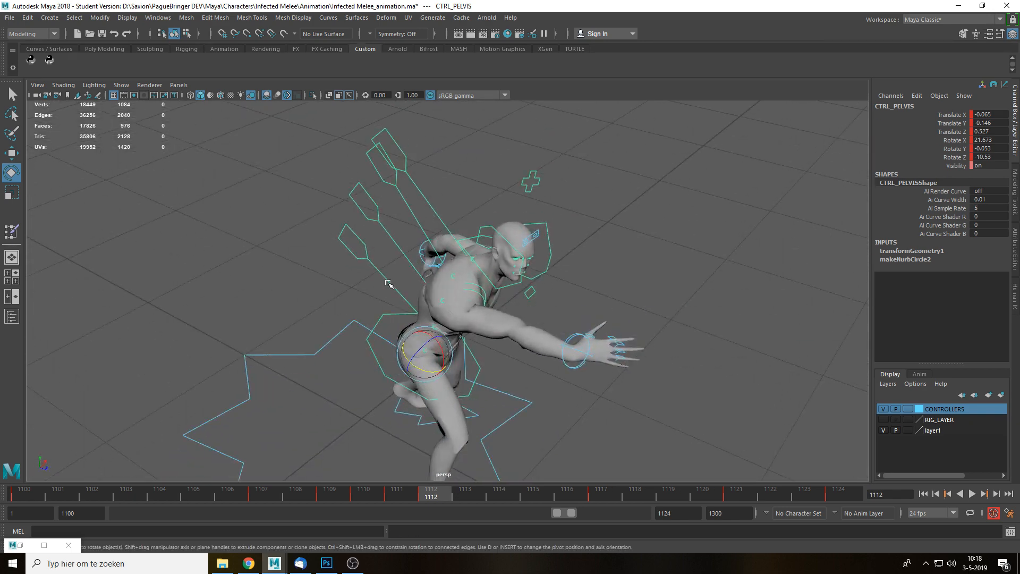
left_click(434, 326)
left_click_drag(434, 327, 420, 345, "alt")
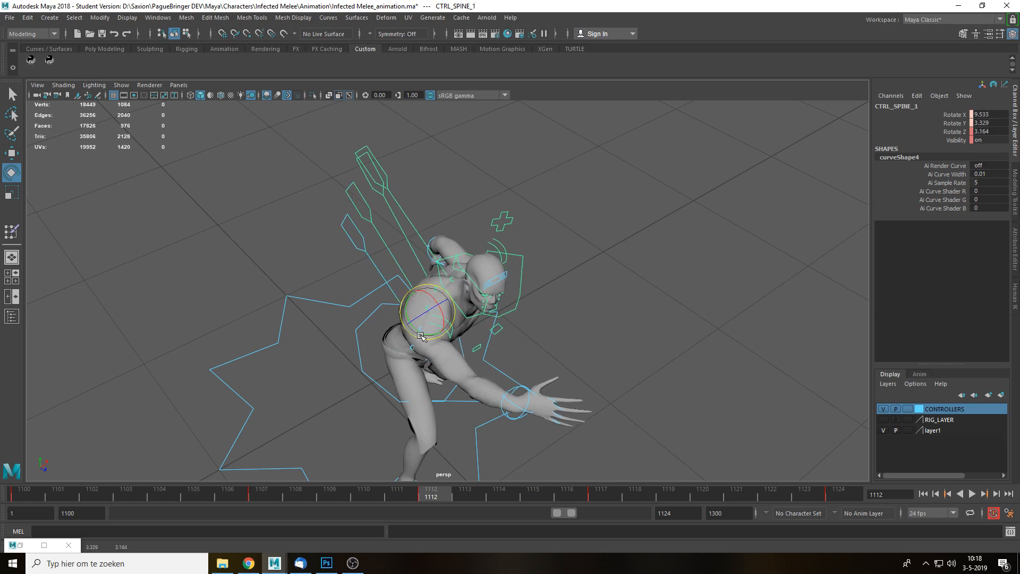
key("ctrl+z")
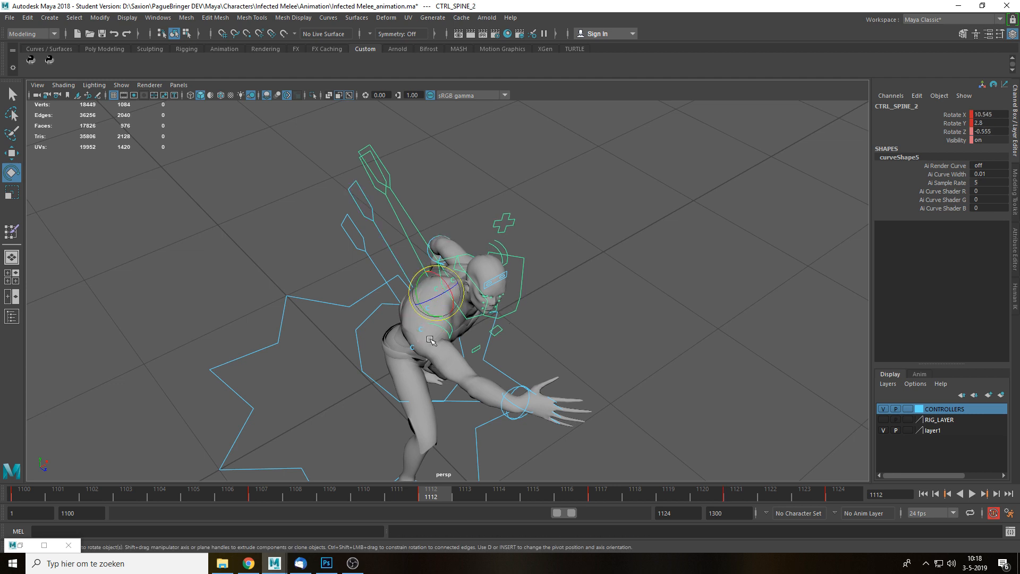
Rotate the second spine control to about Y 4.169, Z -0.3 at frame 1112 and to about X 14.469 at frame 1117.
left_click_drag(434, 318, 440, 318)
left_click_drag(532, 388, 471, 311, "alt")
key("alt+v")
left_click_drag(431, 496, 456, 498)
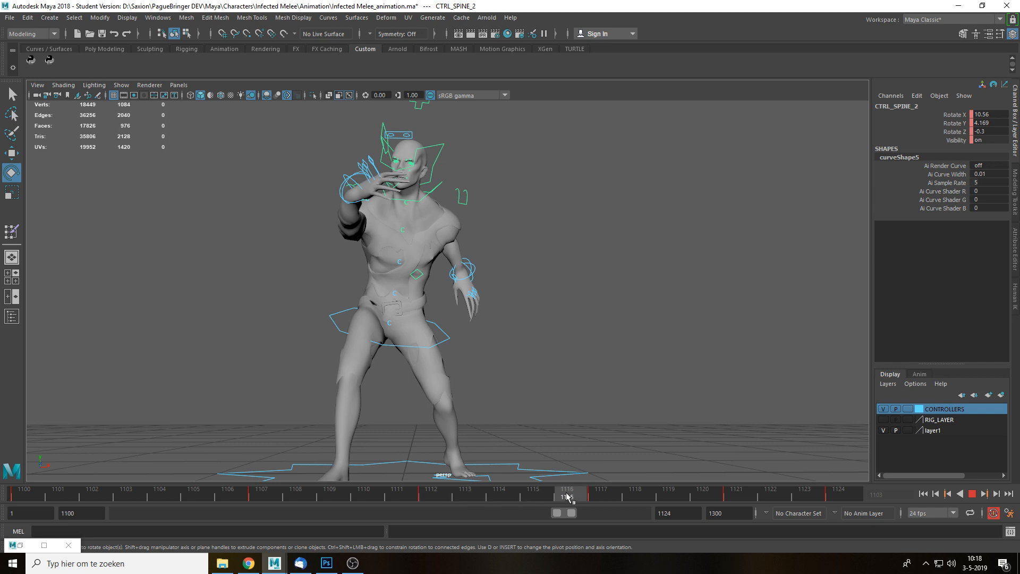
left_click_drag(567, 497, 602, 500)
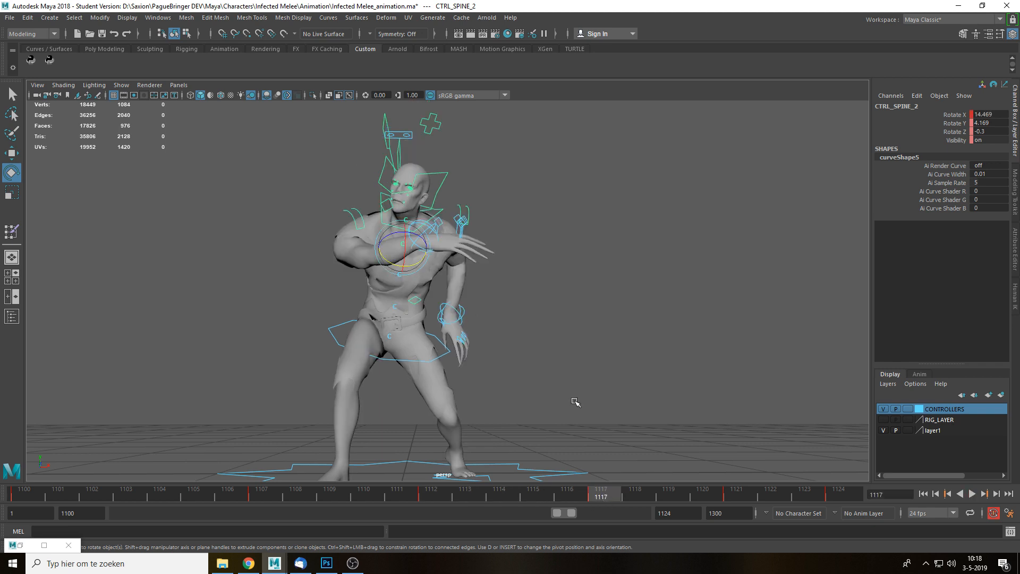
Rotate the pelvis control to about X 21.747, Y 4.597, Z -8.678 at frame 1117 and scrub through the attack.
left_click(441, 358)
key("f")
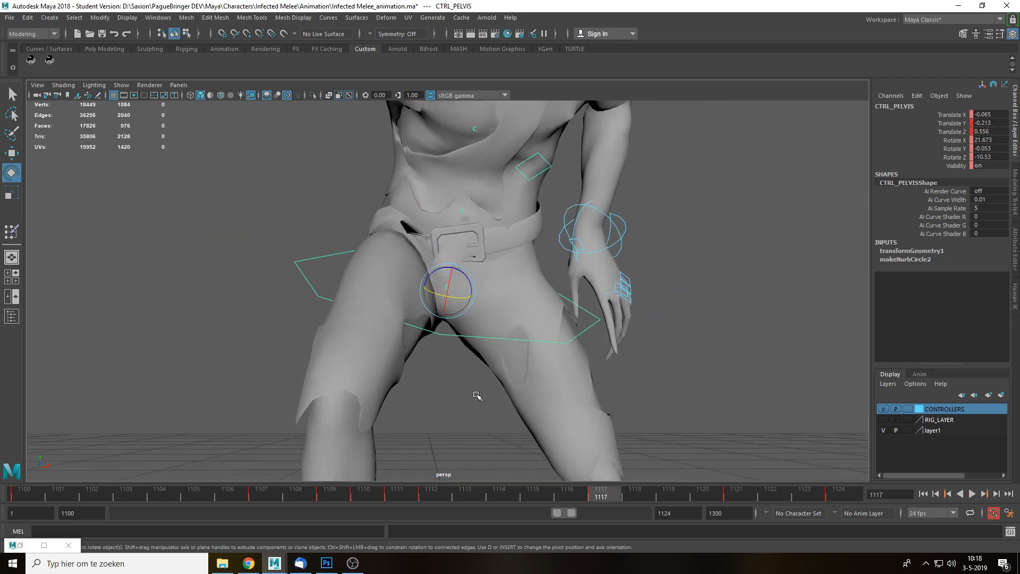
scroll(478, 379, "down", 3)
left_click_drag(474, 340, 474, 349, "alt")
left_click_drag(459, 306, 463, 306)
scroll(485, 341, "down", 1)
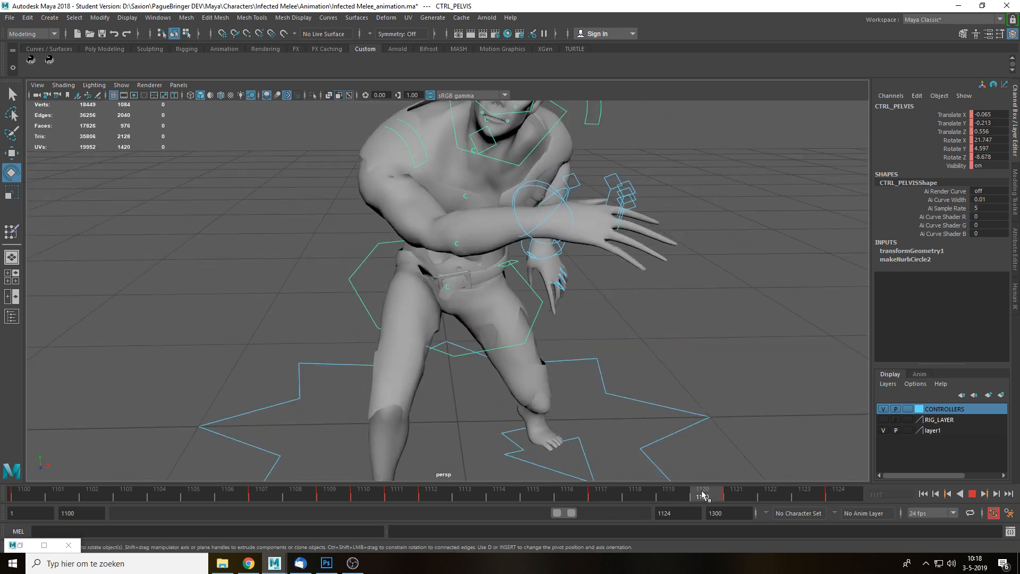
left_click_drag(703, 495, 737, 494)
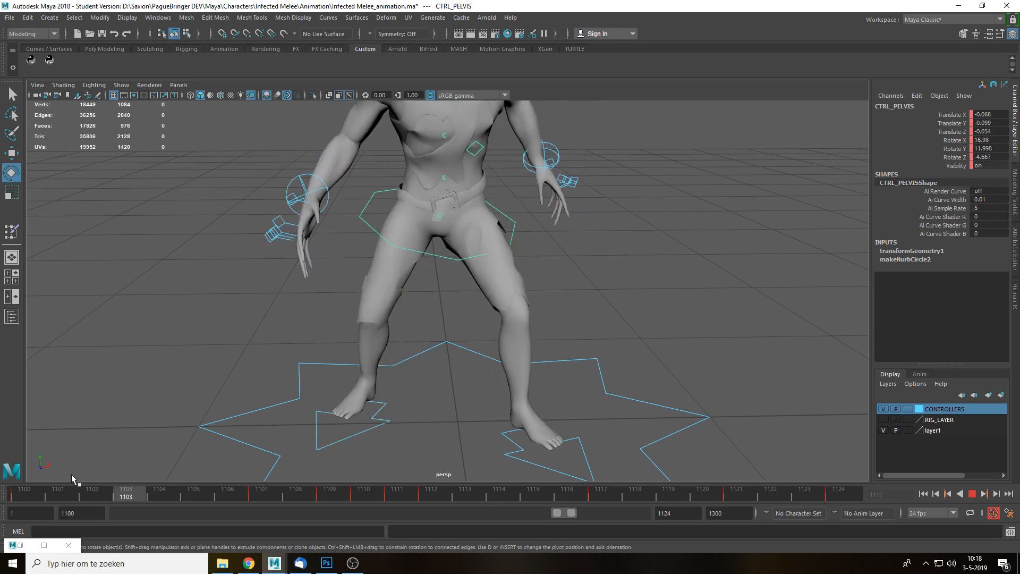
left_click_drag(216, 487, 448, 484)
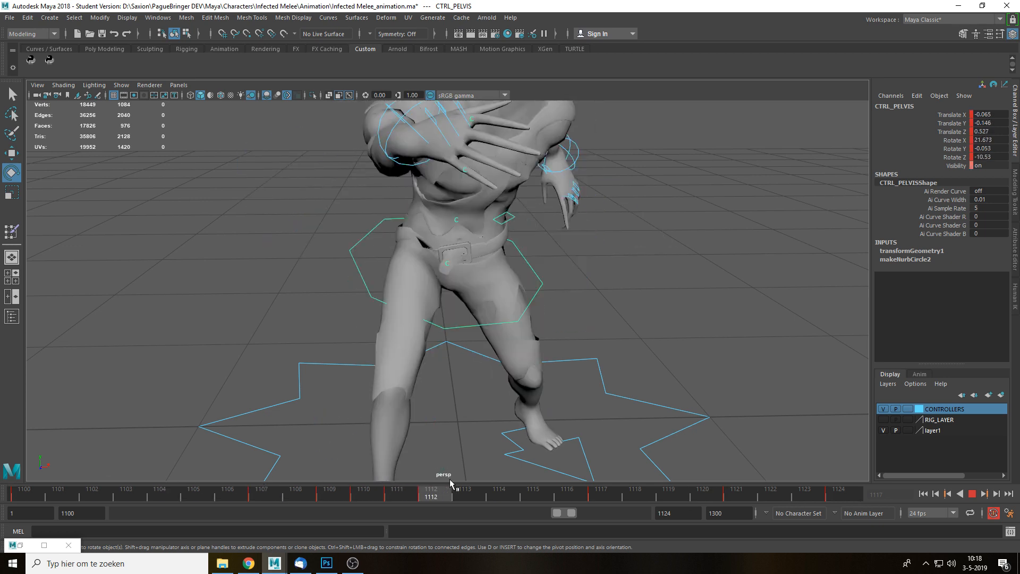
left_click_drag(569, 497, 636, 496)
scroll(548, 361, "down", 3)
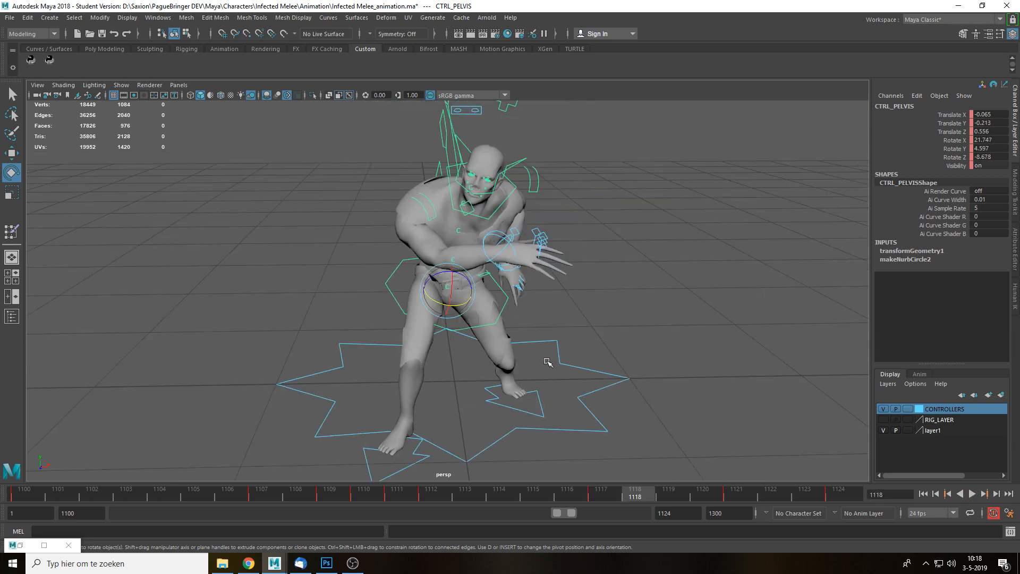
Move the right foot control backward along Z at frame 1111 and play back the animation from the side and front.
key("alt+v")
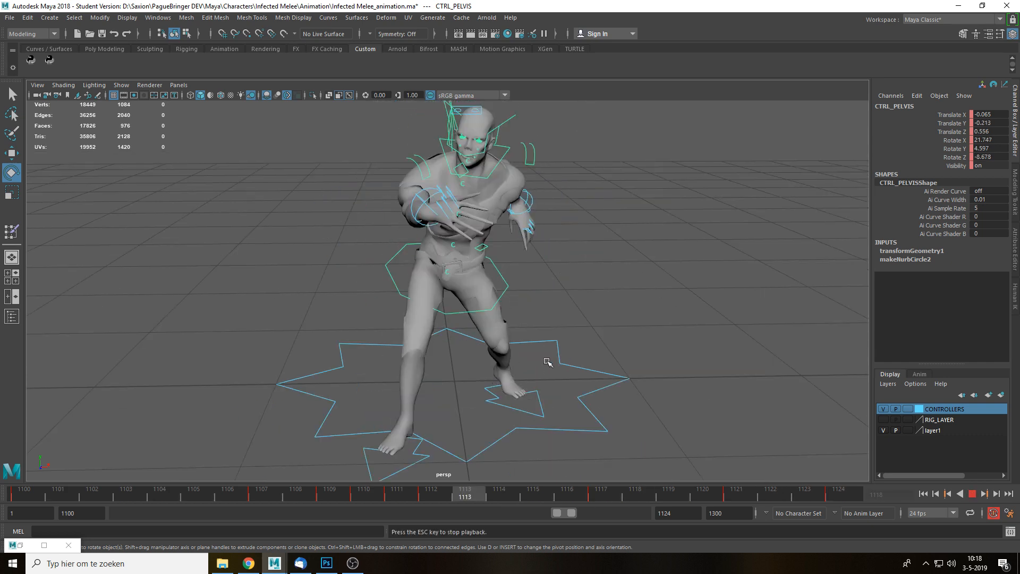
left_click(444, 496)
left_click_drag(523, 500, 398, 497)
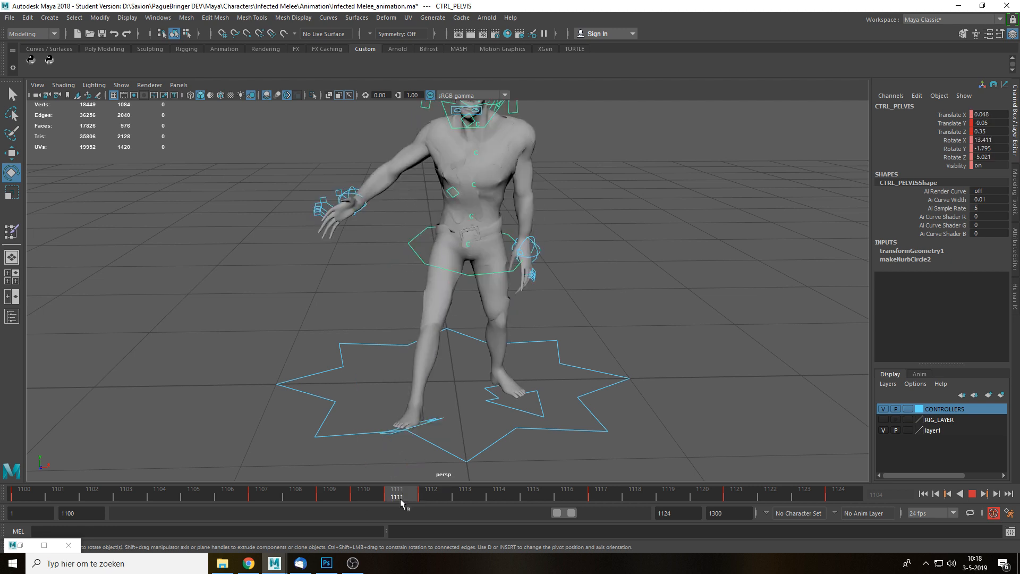
left_click_drag(426, 422, 553, 408, "alt")
key("w")
left_click(554, 410)
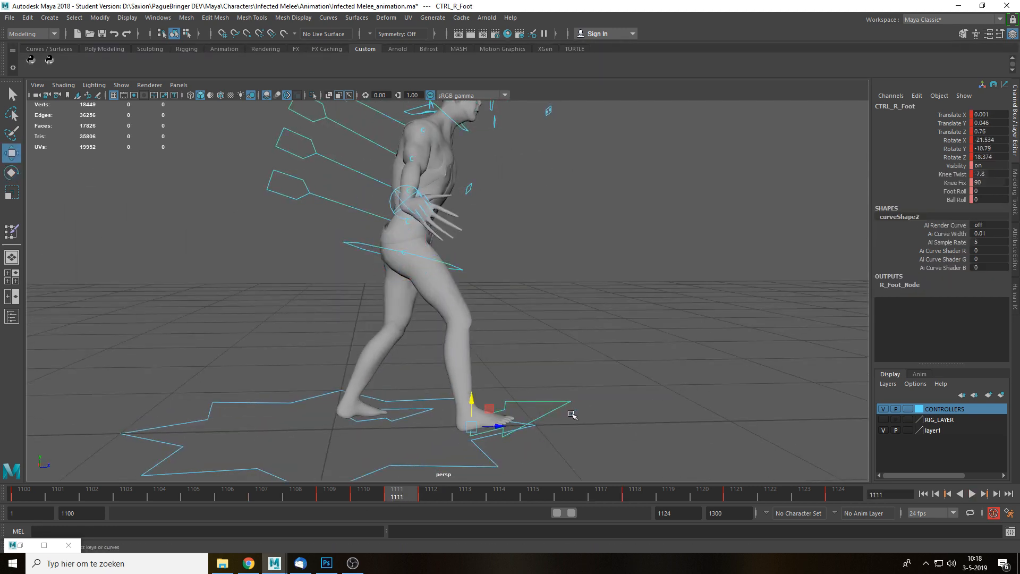
left_click_drag(492, 430, 464, 429)
mouse_move(437, 494)
left_mouse_down()
mouse_move(365, 495)
mouse_move(445, 497)
left_mouse_up()
key("alt+v")
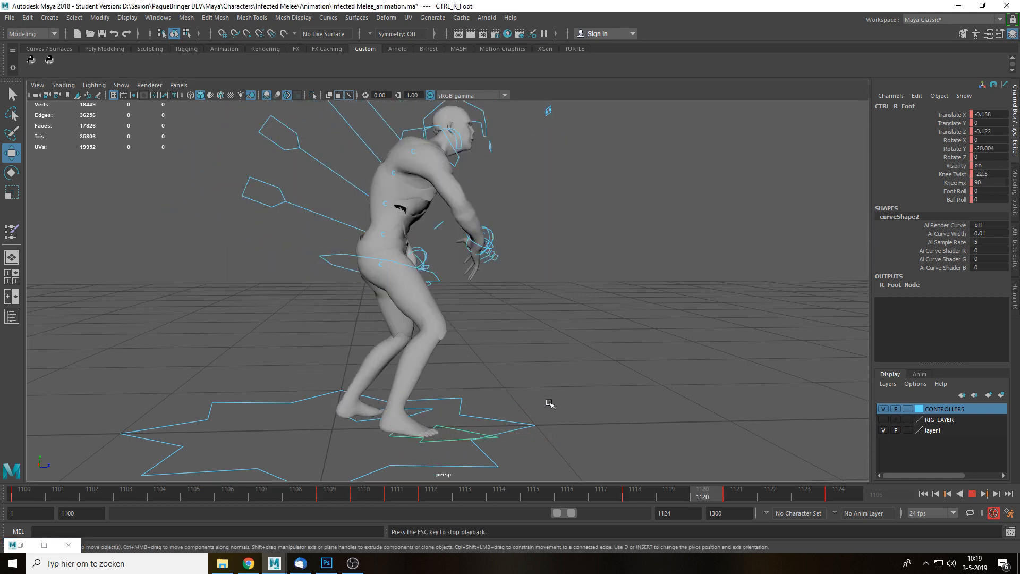
left_click_drag(549, 404, 491, 390, "alt")
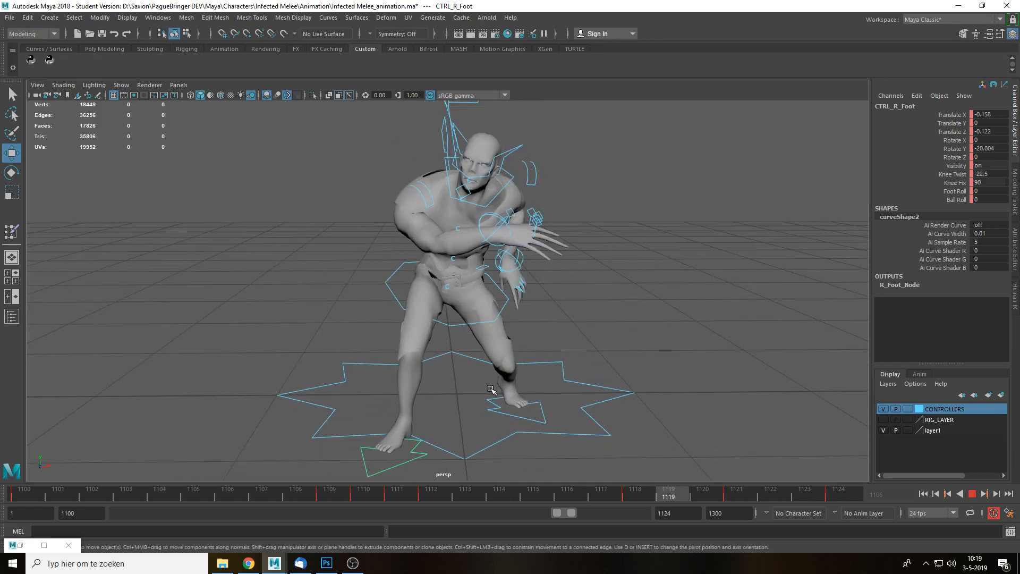
key("Escape")
Rotate the neck control at frame 1112 to about -27, -11.4, 9.3 so the face turns further toward the front.
left_click(537, 122)
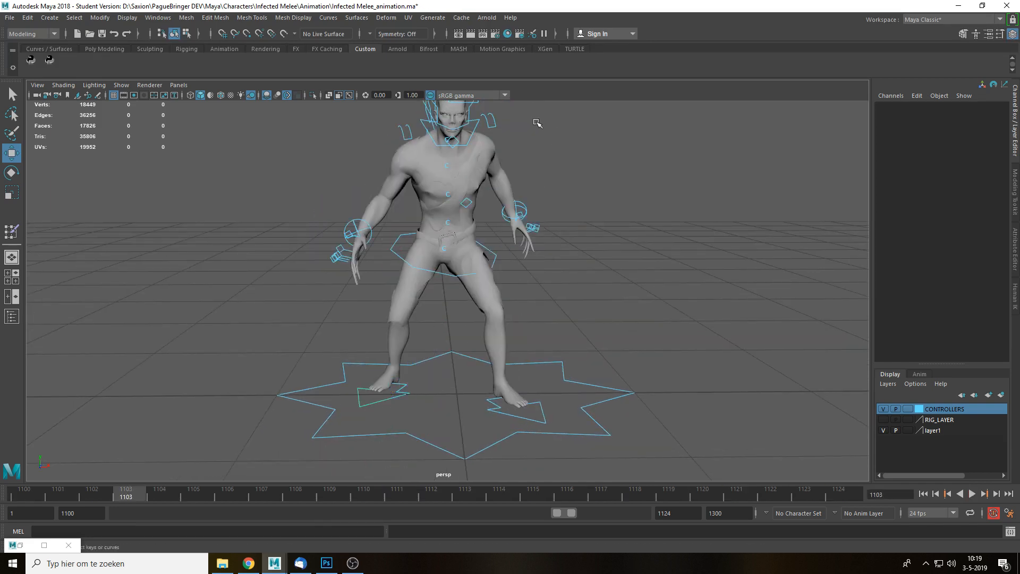
left_click(475, 124)
key("f")
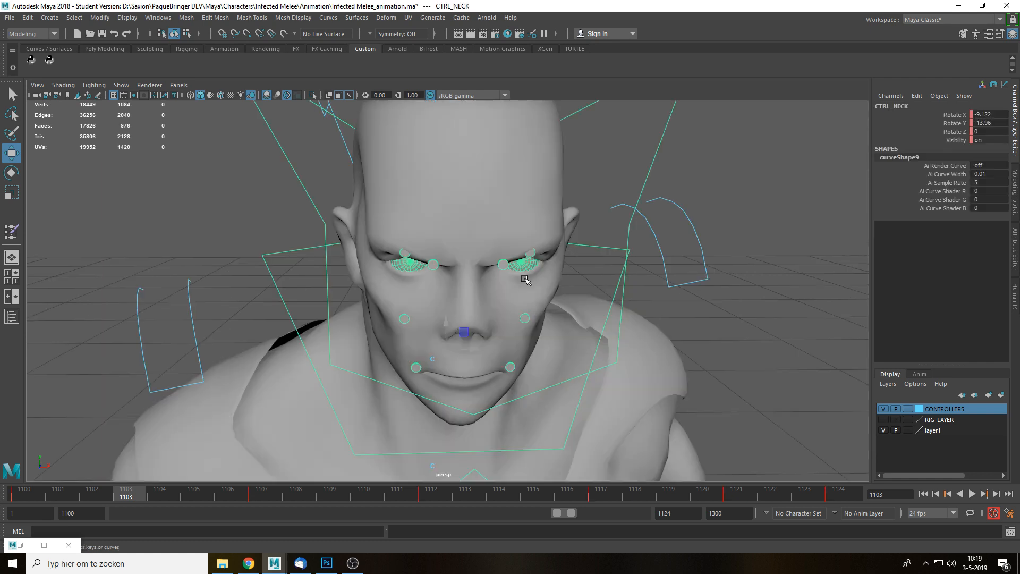
key("space")
left_click_drag(526, 278, 519, 296)
key("f")
left_click(434, 498)
scroll(547, 393, "down", 7)
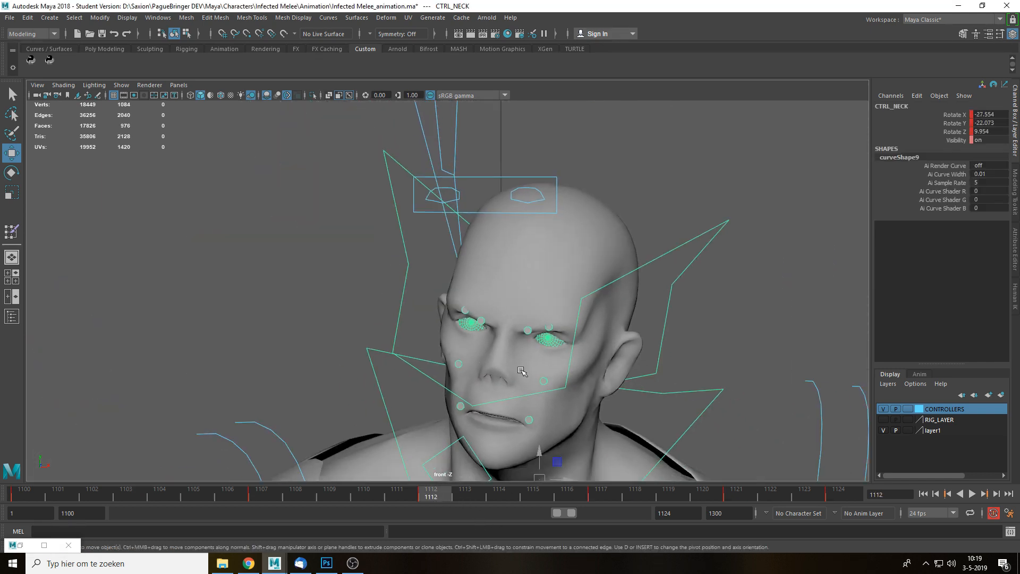
middle_click_drag(548, 388, 531, 309, "alt")
scroll(550, 299, "up", 3)
scroll(552, 300, "up", 2)
key("e")
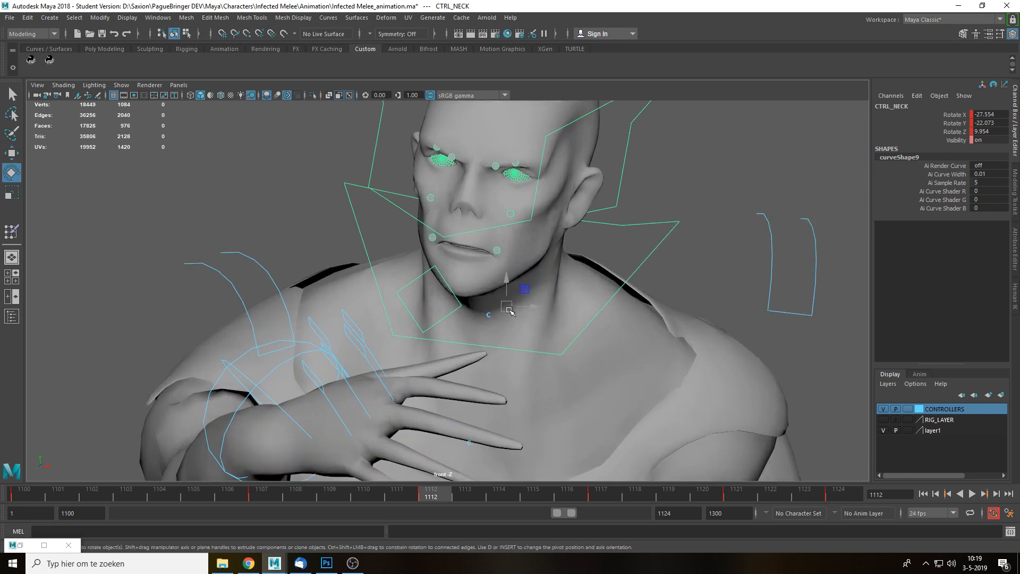
left_click_drag(512, 314, 516, 285)
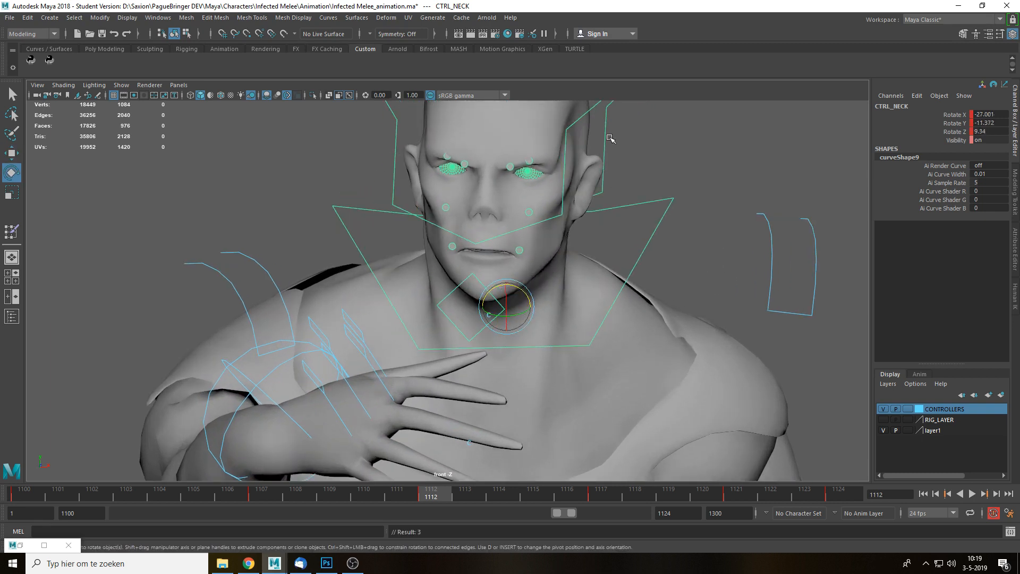
Rotate the head control to about -19, 0, -5 at frame 1112 and refine the neck to about -27.1, -12.4, 9.9.
left_click(608, 135)
middle_click_drag(571, 242, 574, 314, "alt")
left_click(526, 280)
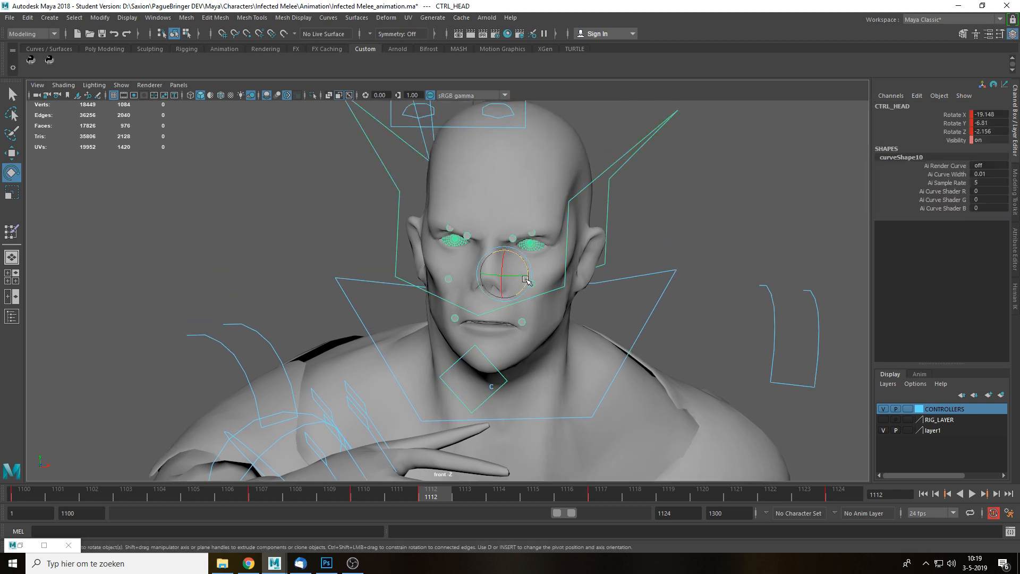
left_click_drag(515, 274, 521, 257)
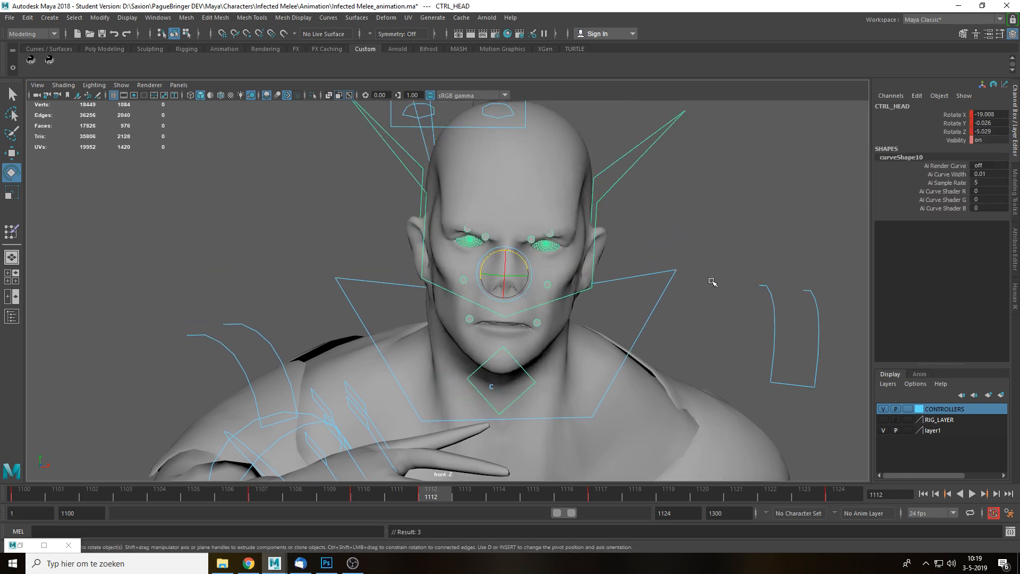
left_click_drag(519, 389, 526, 380)
key("s")
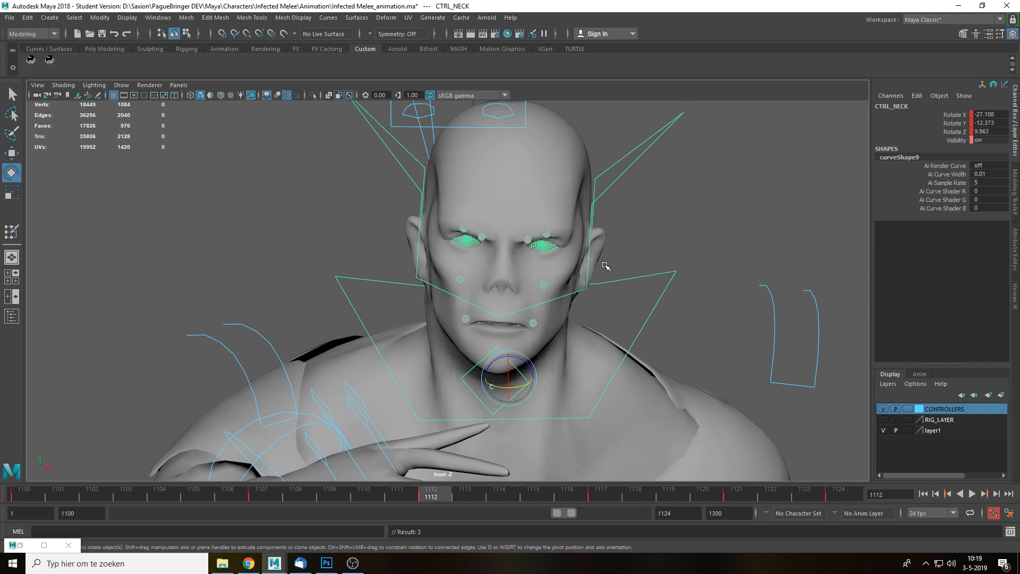
right_click_drag(601, 366, 585, 367, "alt")
key("alt+v")
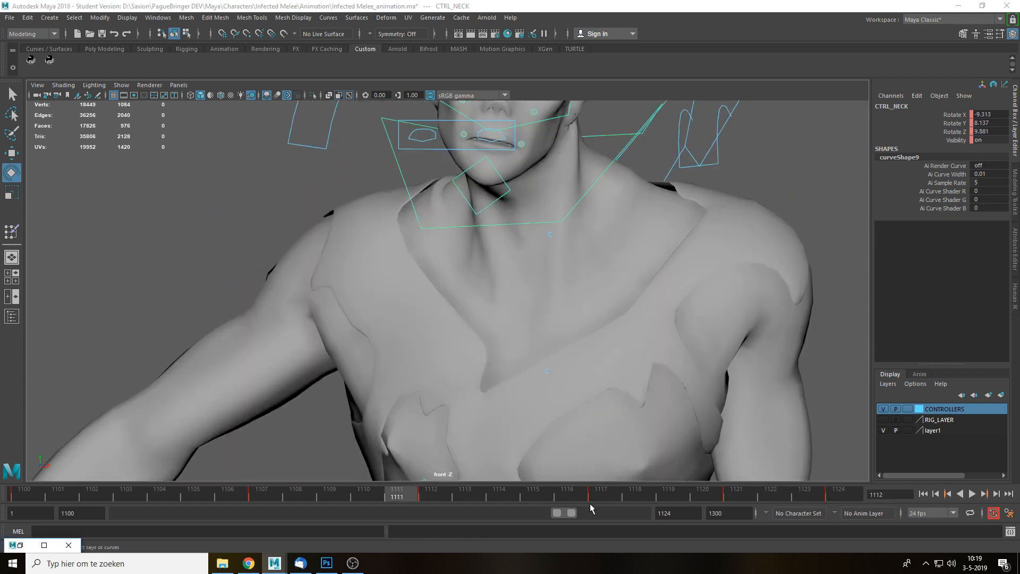
At frame 1117, rotate the neck control to about -25.1, -19.9, 3.6 and the head control to about -16.1, -1.8, 0.
left_click(591, 500)
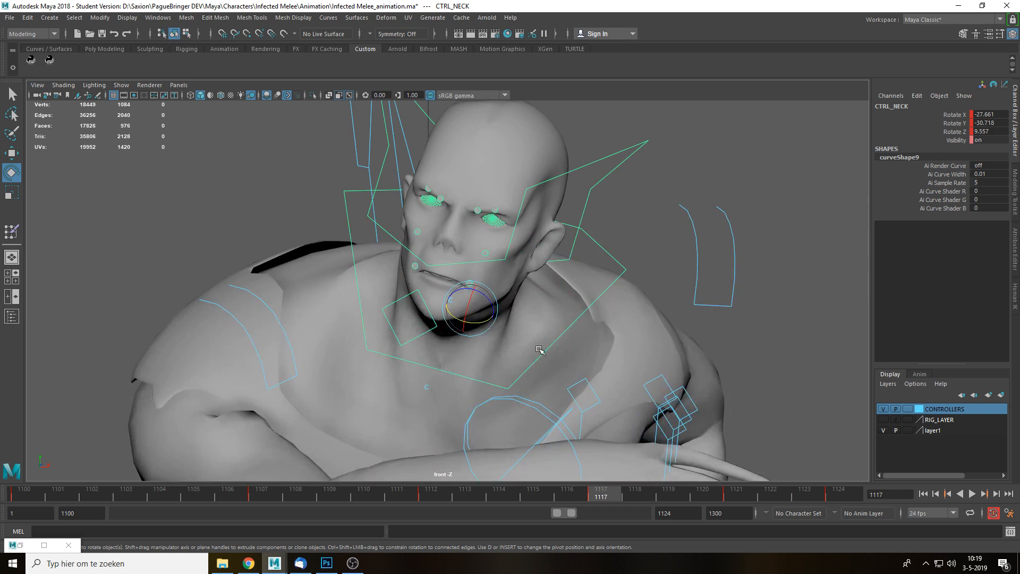
left_click_drag(473, 321, 487, 310)
left_click_drag(594, 132, 616, 162)
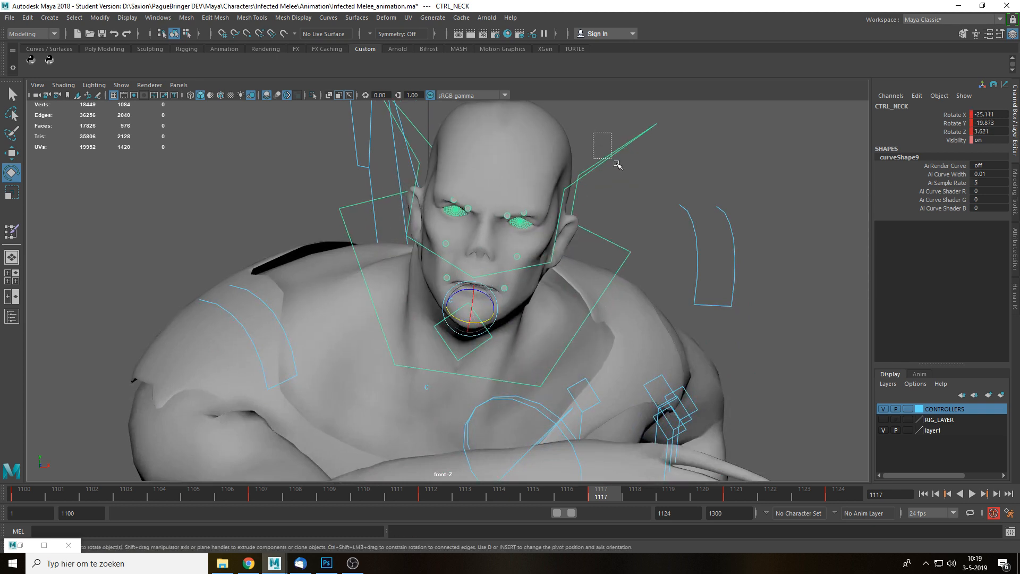
left_click_drag(488, 258, 566, 243)
key("space")
scroll(606, 308, "down", 6)
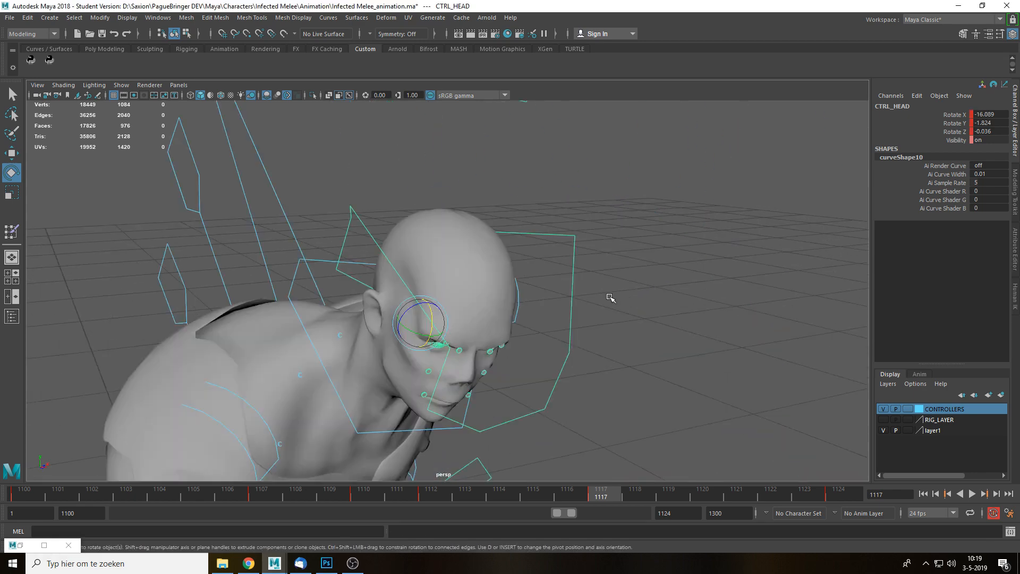
Play and scrub the animation from several angles, shaded and in silhouette, to examine the attack poses.
left_click_drag(603, 496, 631, 501)
key("alt+v")
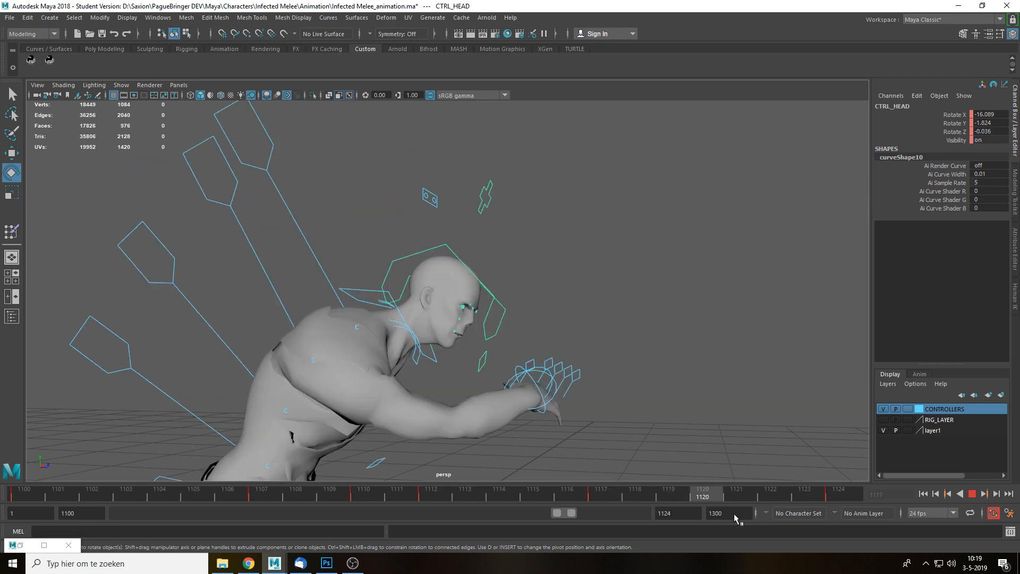
key("alt+v")
left_click(625, 359)
key("alt+v")
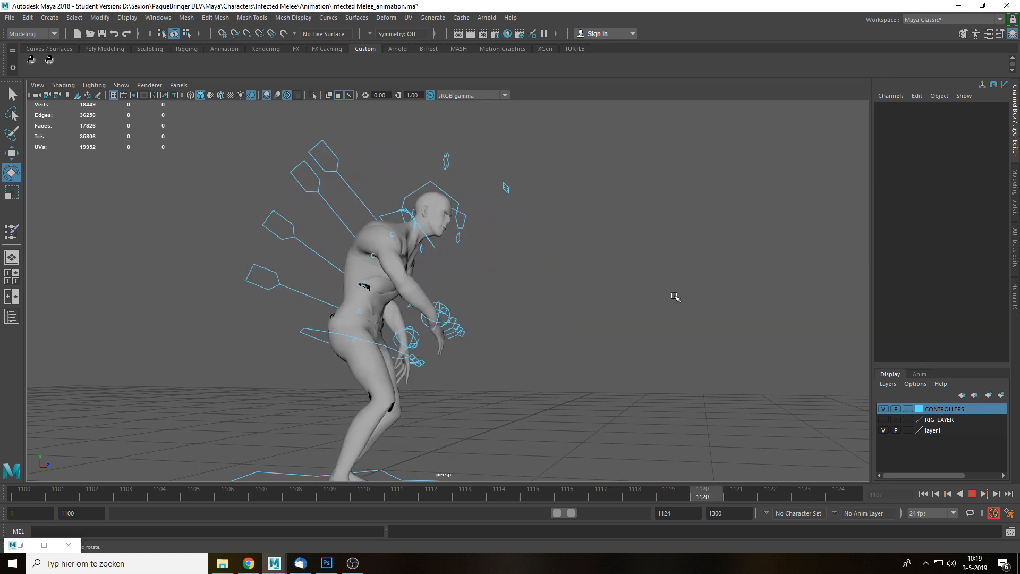
left_click_drag(676, 297, 624, 314, "alt")
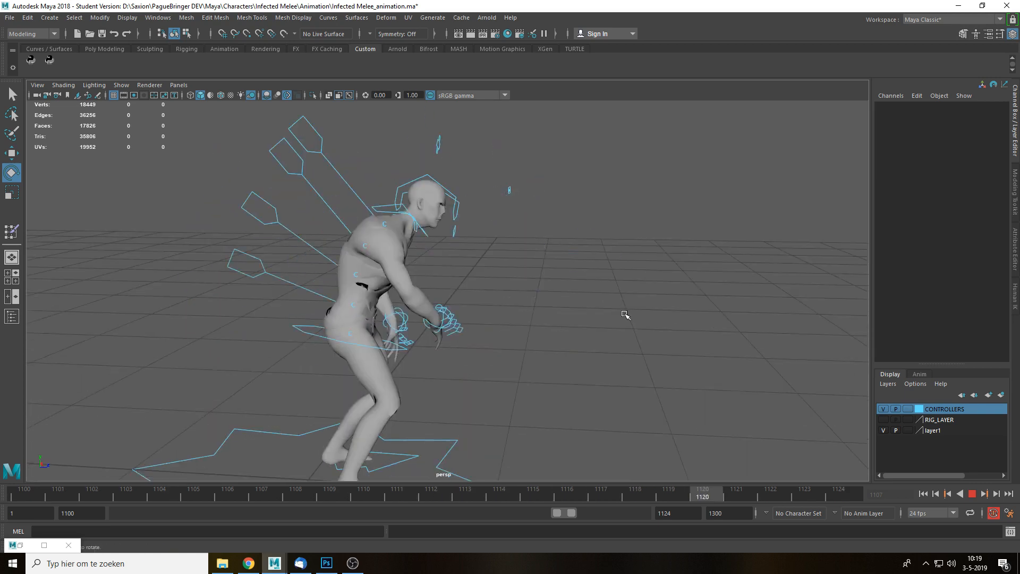
middle_click_drag(569, 353, 609, 294, "alt")
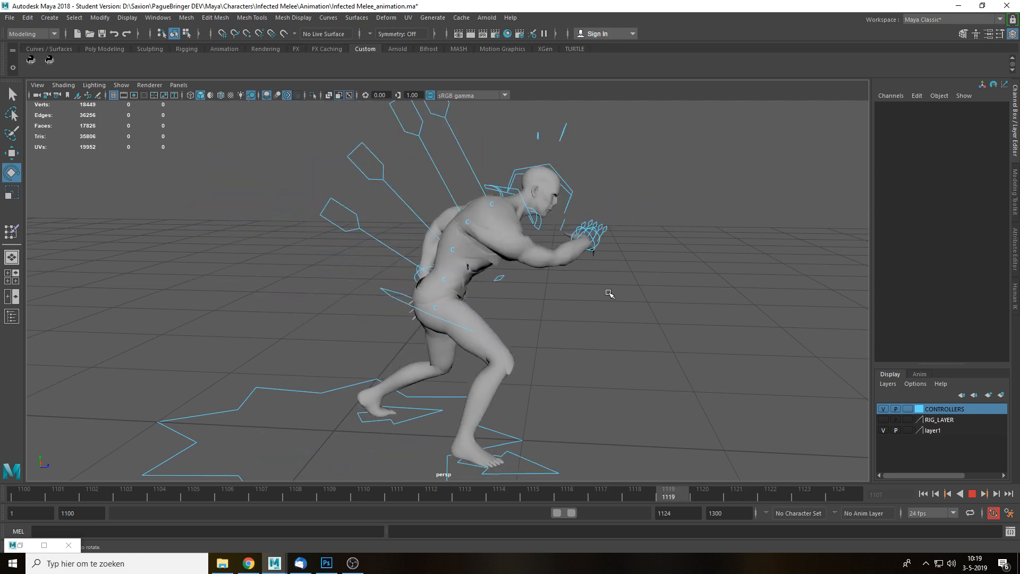
key("Escape")
key("alt+v")
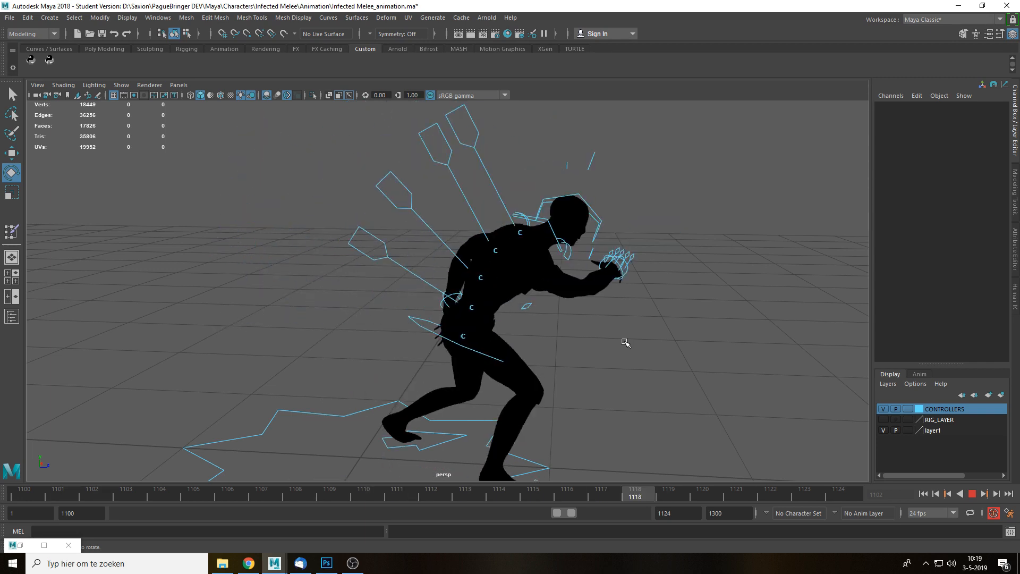
left_click_drag(565, 335, 491, 331, "alt")
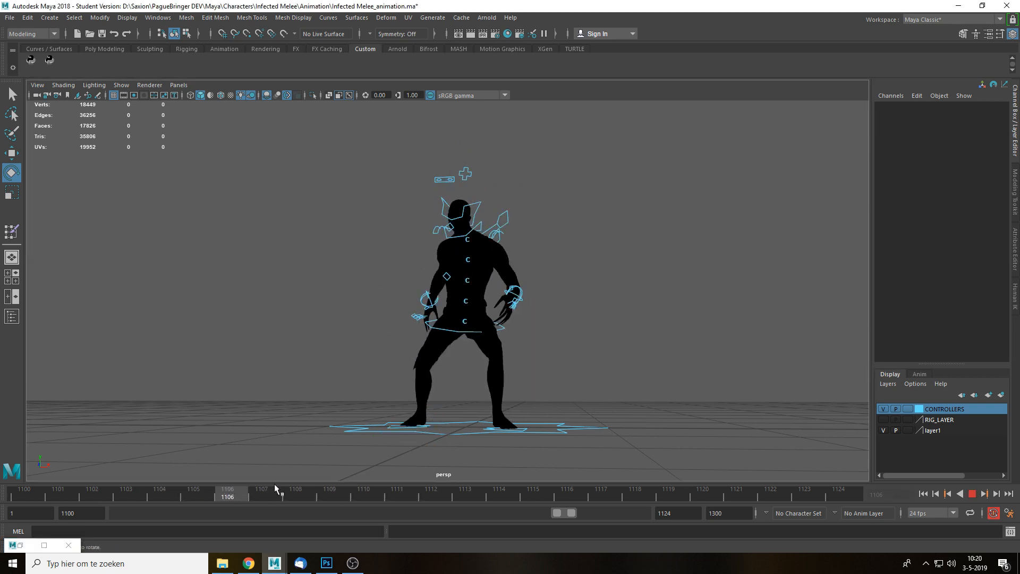
left_click_drag(279, 484, 247, 483)
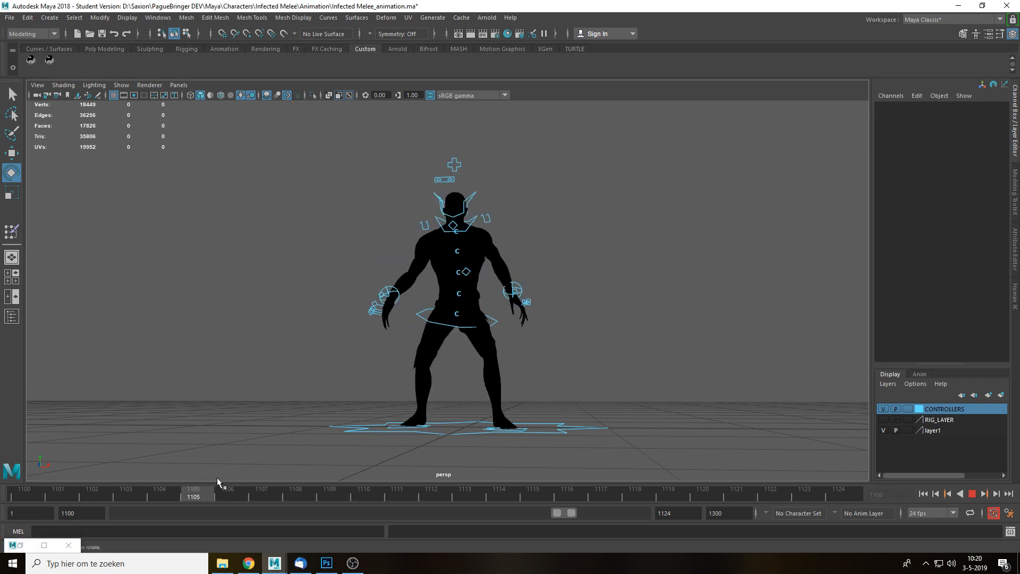
left_click_drag(317, 496, 363, 497)
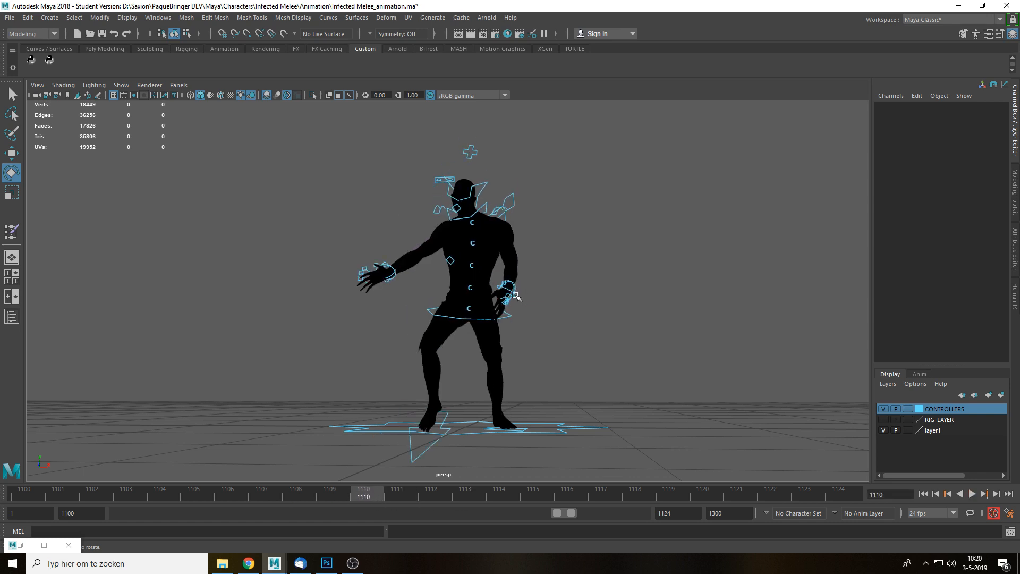
Return the viewport from silhouette to default lighting and raise the left wrist control slightly at frame 1111.
left_click(516, 296)
scroll(591, 340, "up", 4)
left_click(242, 97)
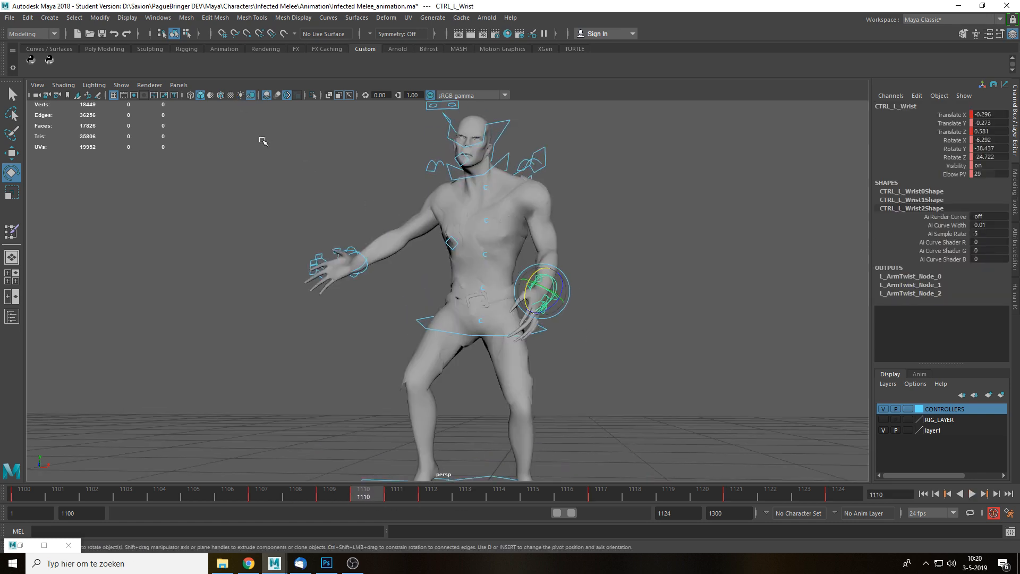
left_click_drag(382, 326, 397, 335, "alt")
left_click_drag(366, 496, 406, 499)
left_click_drag(580, 366, 491, 340, "alt")
key("w")
left_click_drag(526, 270, 527, 259)
left_click_drag(537, 371, 628, 364, "alt")
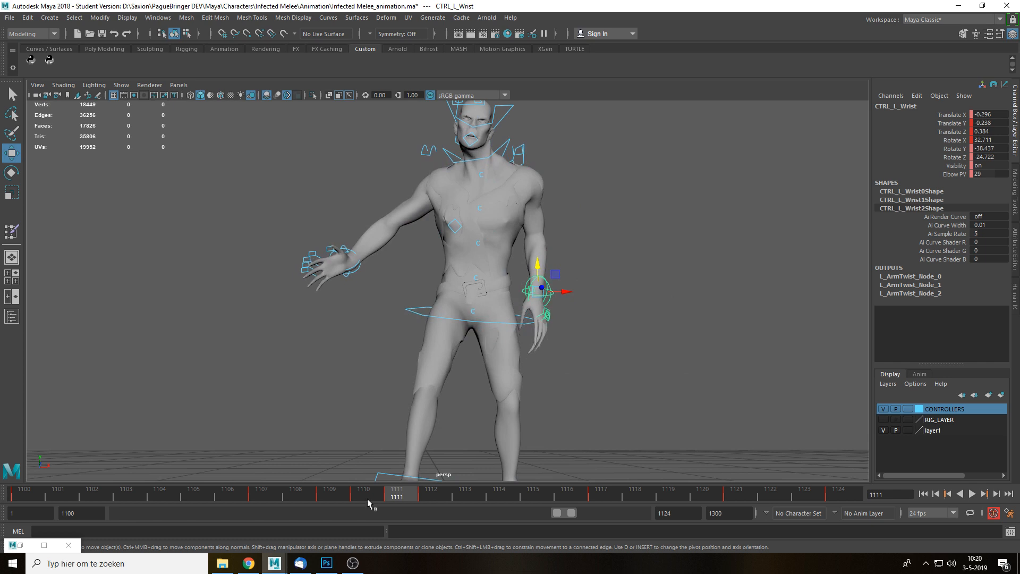
Step through the frames around 1111 and play back the animation to examine the left arm's motion.
key("alt+period")
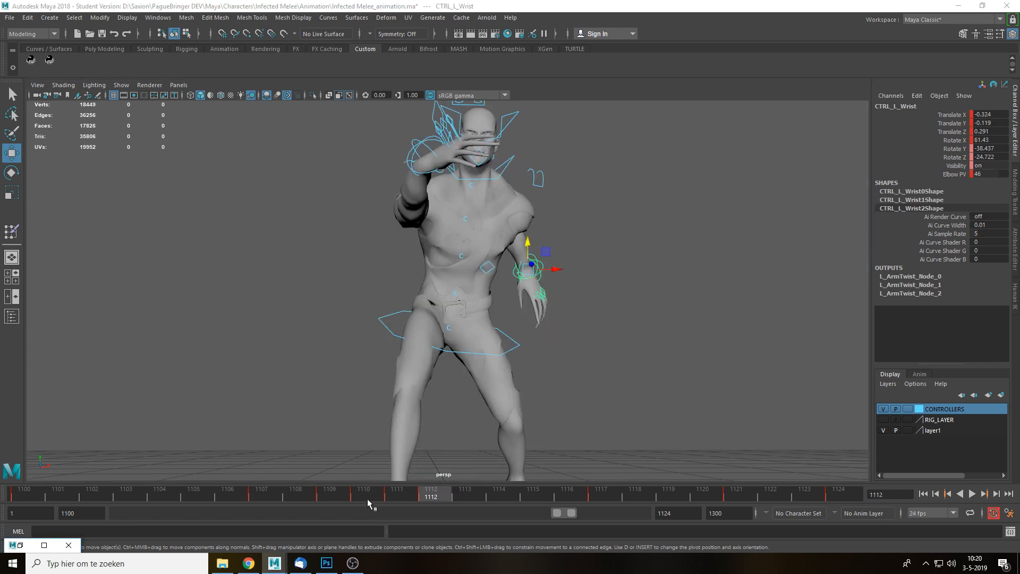
key("alt+comma")
key("alt+comma")
key("alt+comma")
key("period")
key("period")
key("period")
key("period")
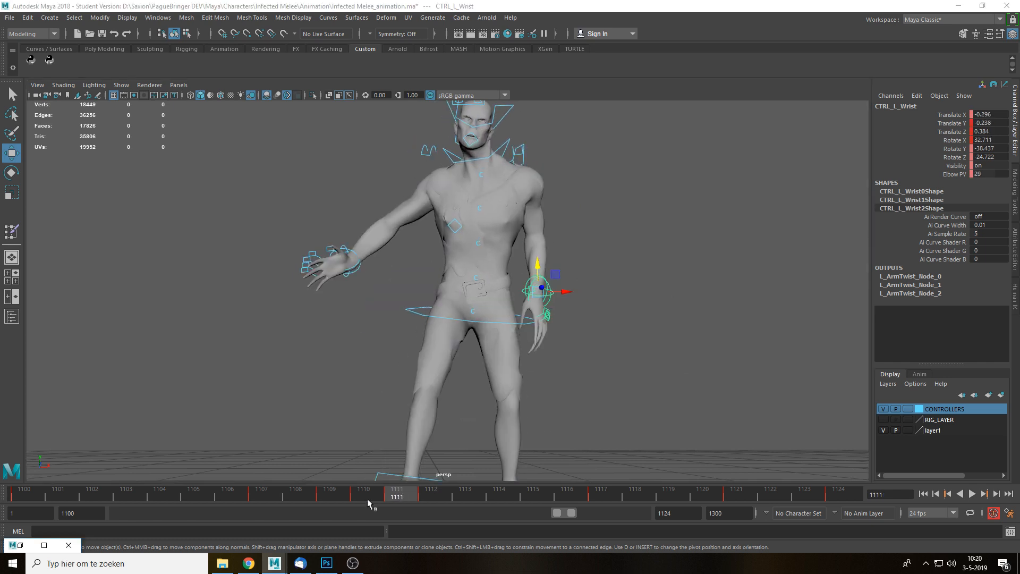
key("alt+v")
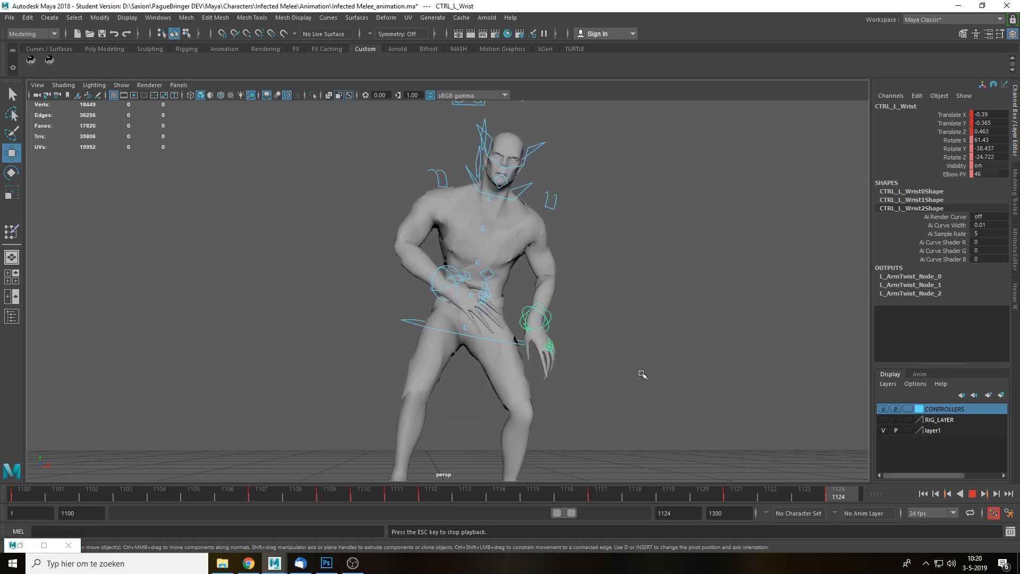
key("alt+v")
Move the right wrist control inward at frame 1110 to about 0.17 in Translate X.
left_click_drag(447, 497, 393, 499)
key("q")
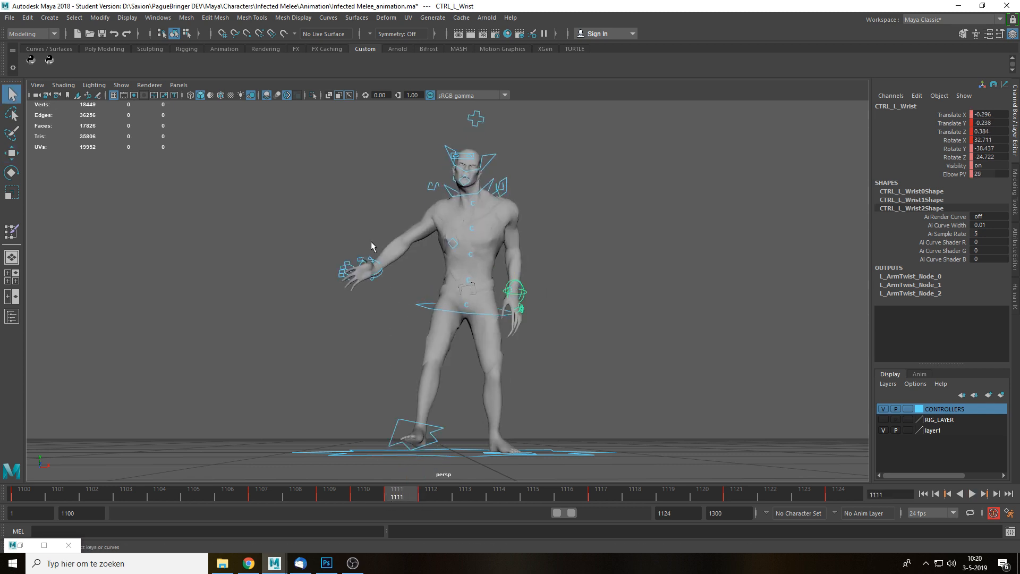
left_click(370, 242)
left_click(382, 274)
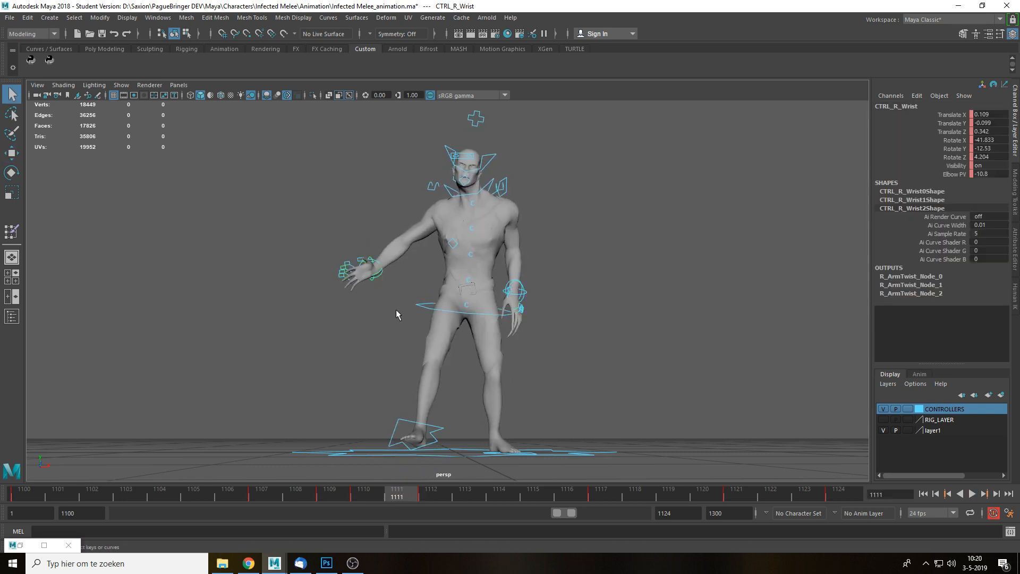
left_click(370, 494)
left_click_drag(449, 347, 457, 399, "alt")
scroll(457, 336, "up", 3)
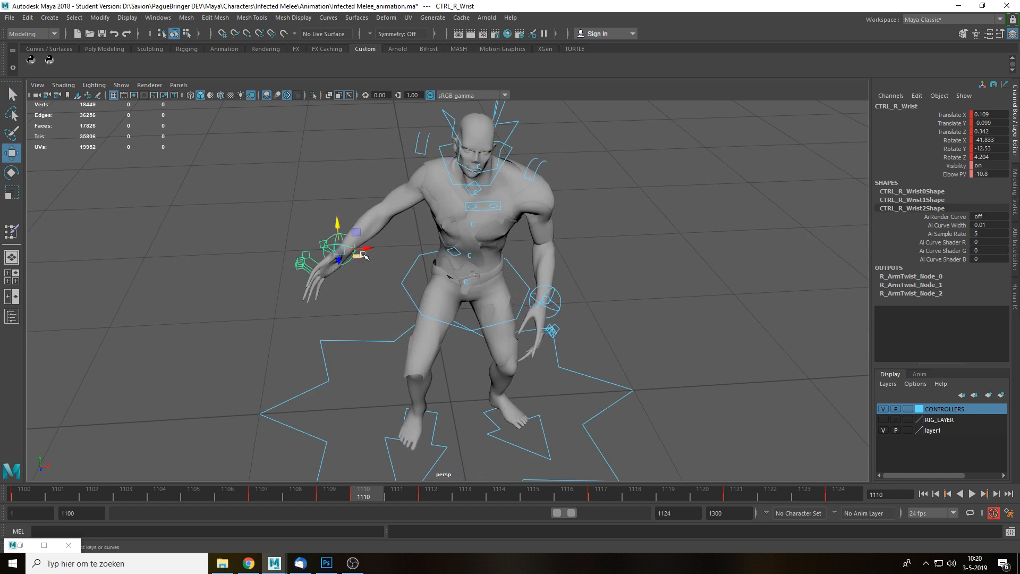
left_click_drag(367, 248, 388, 247)
left_click_drag(423, 417, 428, 355, "alt")
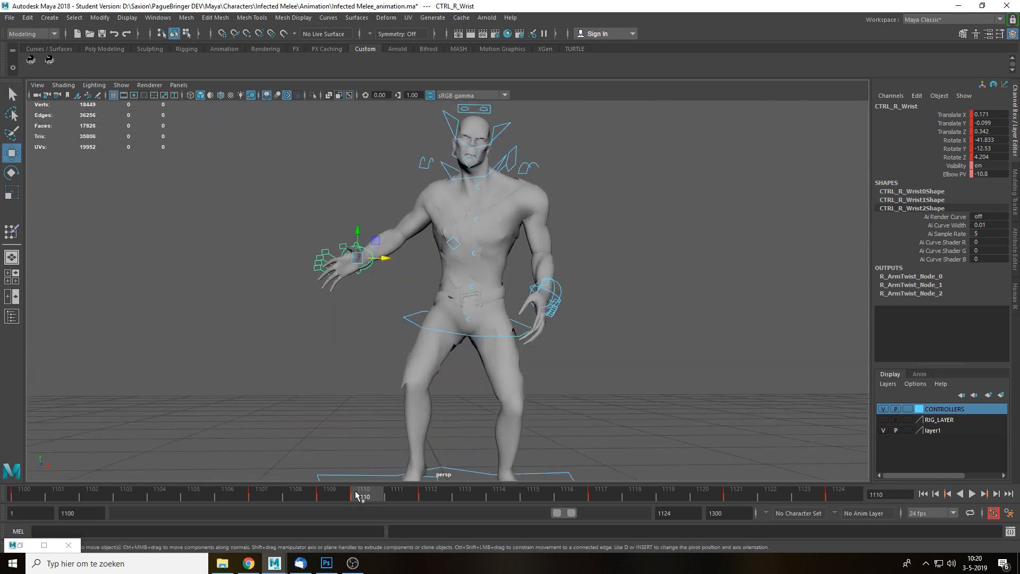
Raise the right wrist control and bring it forward at frame 1110, to about 0.155, 0.069, 0.46 in translation.
key("alt+v")
left_click_drag(380, 255, 371, 203)
left_click_drag(420, 266, 465, 284, "alt")
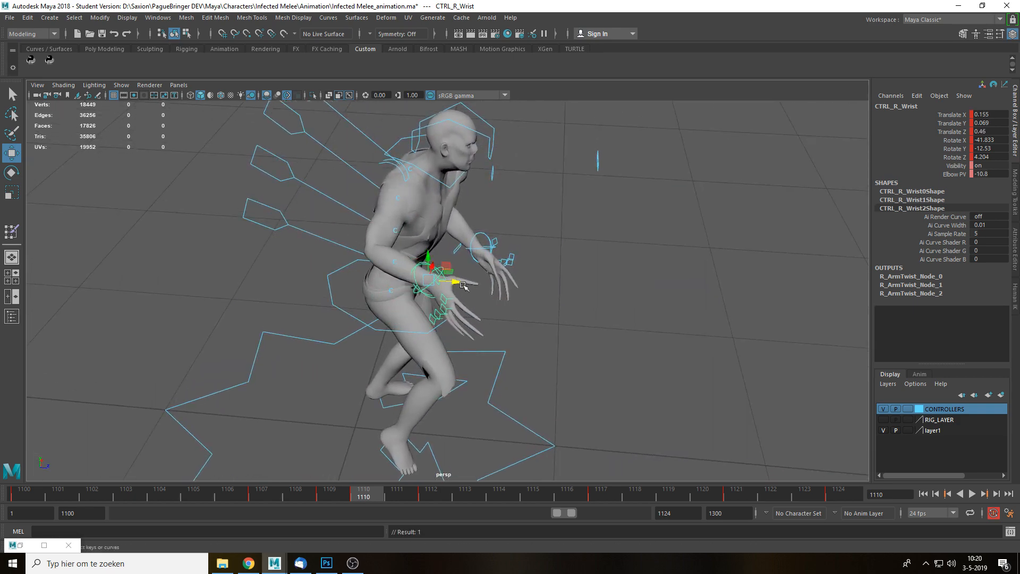
Rotate the right wrist control at frame 1110 to about -60.3, 4.1, -2.9.
left_click_drag(498, 437, 402, 397, "alt")
key("alt+v")
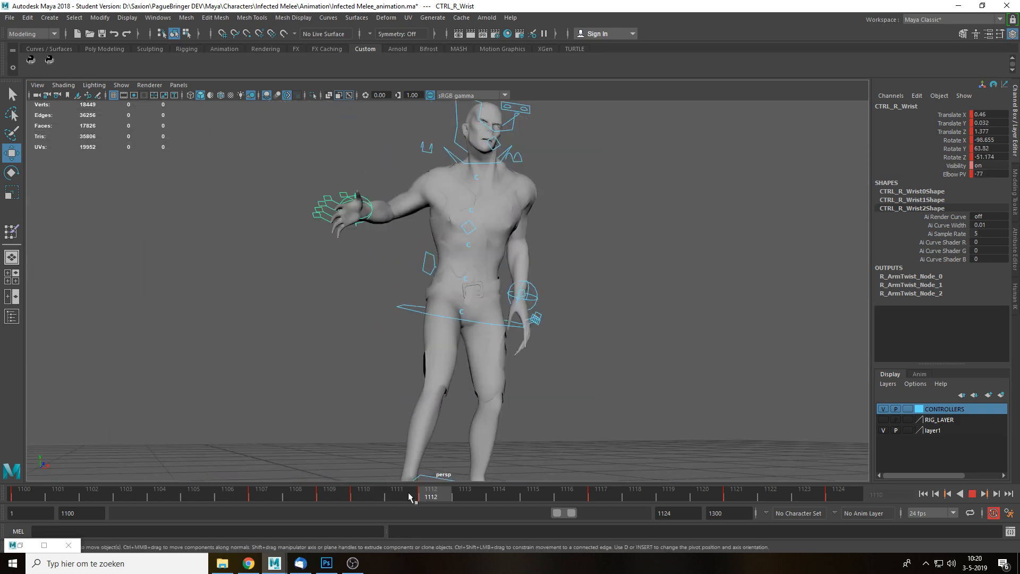
key("e")
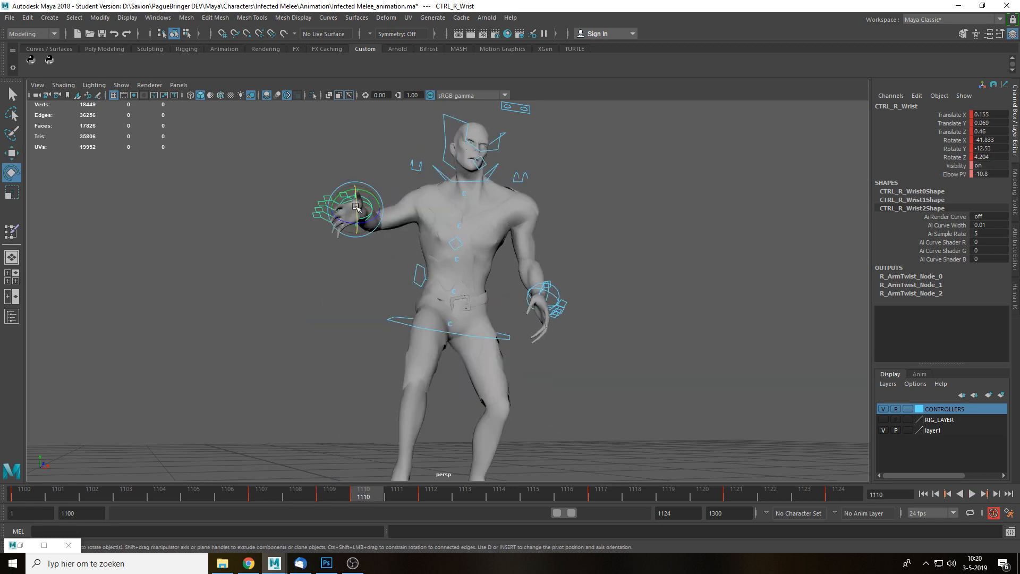
mouse_move(359, 208)
left_mouse_down()
mouse_move(357, 197)
mouse_move(375, 214)
left_mouse_up()
left_click_drag(431, 240, 378, 260, "alt")
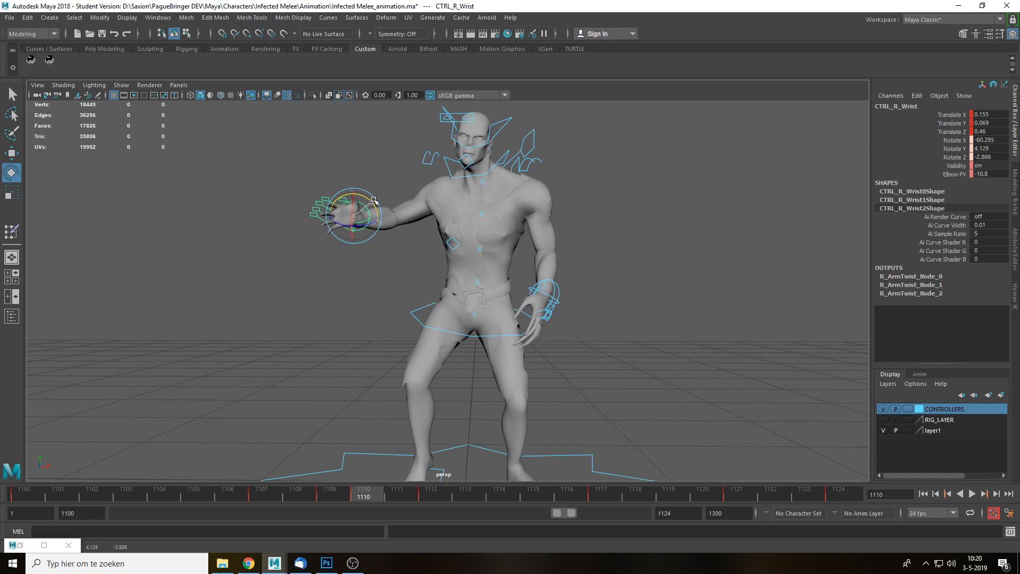
Play back the animation and scrub from frame 1107 to 1110 to examine the right wrist's motion.
key("alt+v")
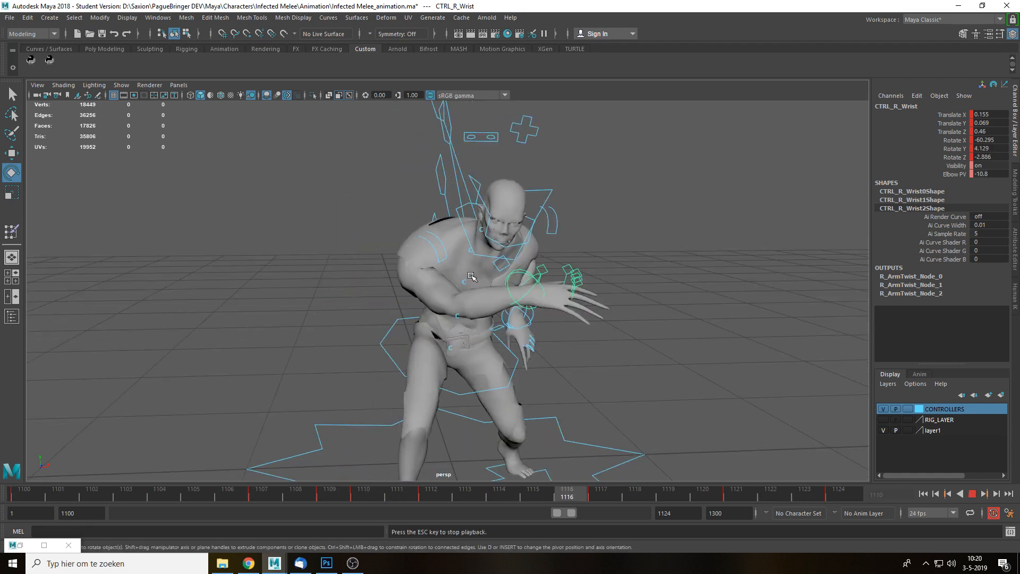
left_click(281, 495)
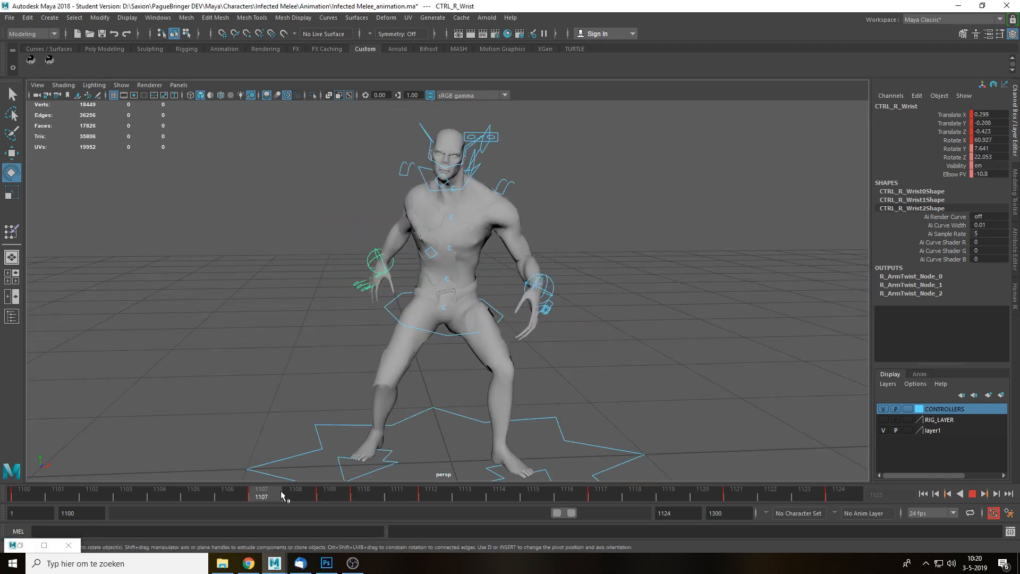
left_click_drag(282, 496, 362, 494)
Rotate the head control at frame 1110 to about -14.3, 16.3, 2.4 in the front view, and return to perspective.
key("q")
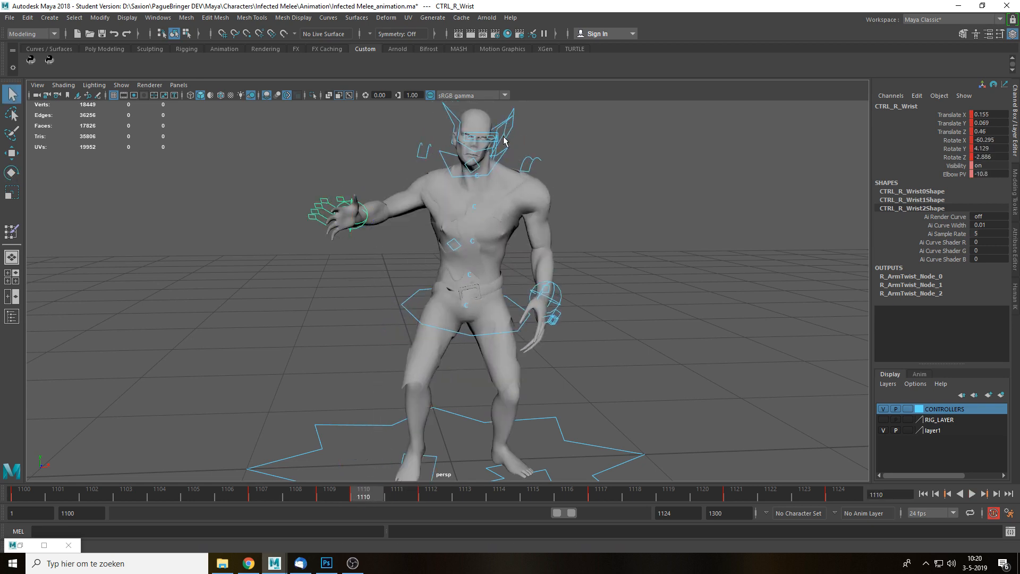
left_click(505, 121)
key("space")
left_click_drag(522, 185, 441, 411)
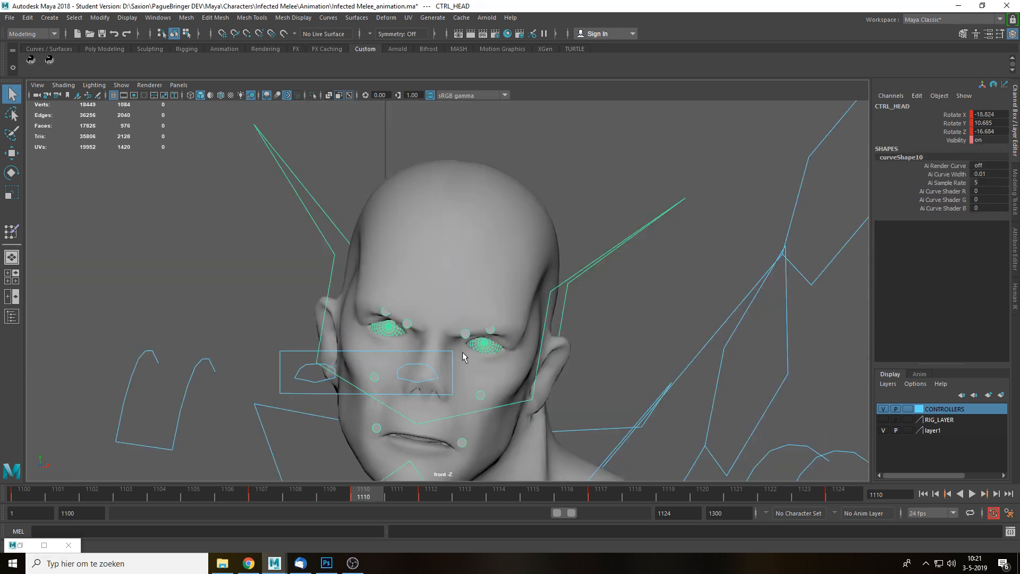
key("e")
left_click_drag(458, 362, 458, 362)
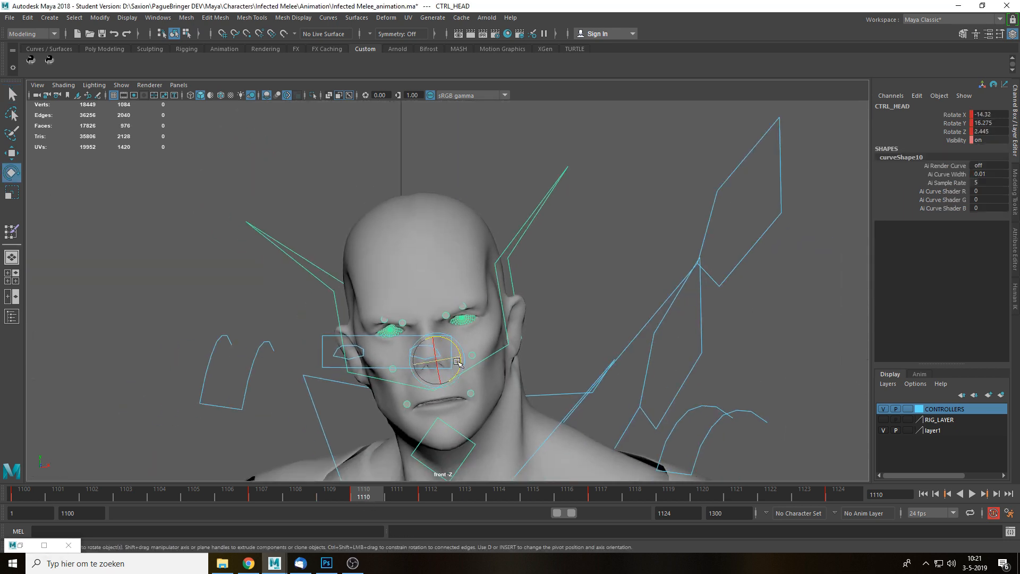
scroll(460, 362, "down", 8)
key("space")
left_click_drag(519, 346, 446, 442)
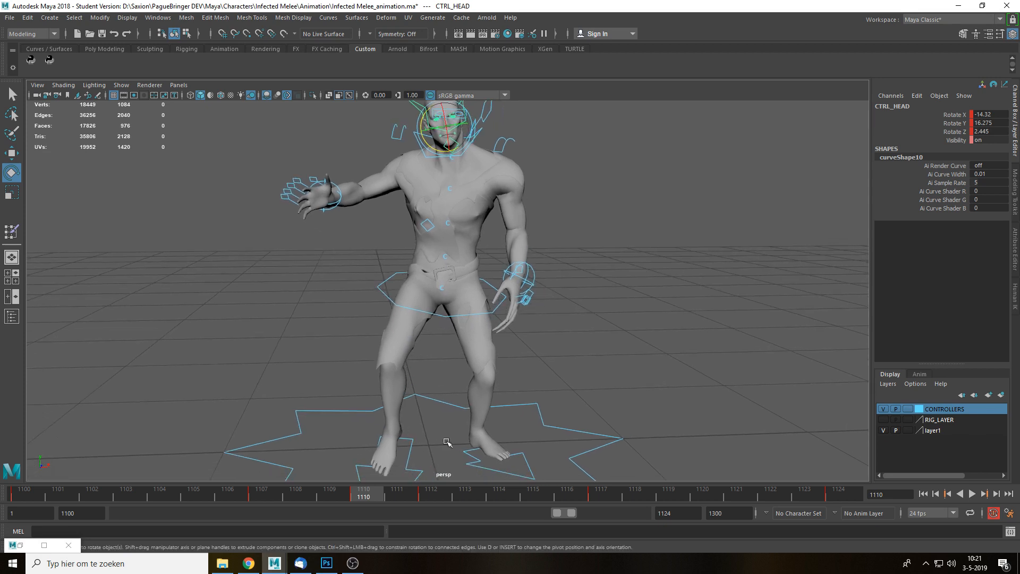
Rotate the head control to about -15.6, 12.9, 2.7 at frame 1107 and about -19, -1.2, -8.4 at frame 1112.
left_click_drag(376, 496, 256, 502)
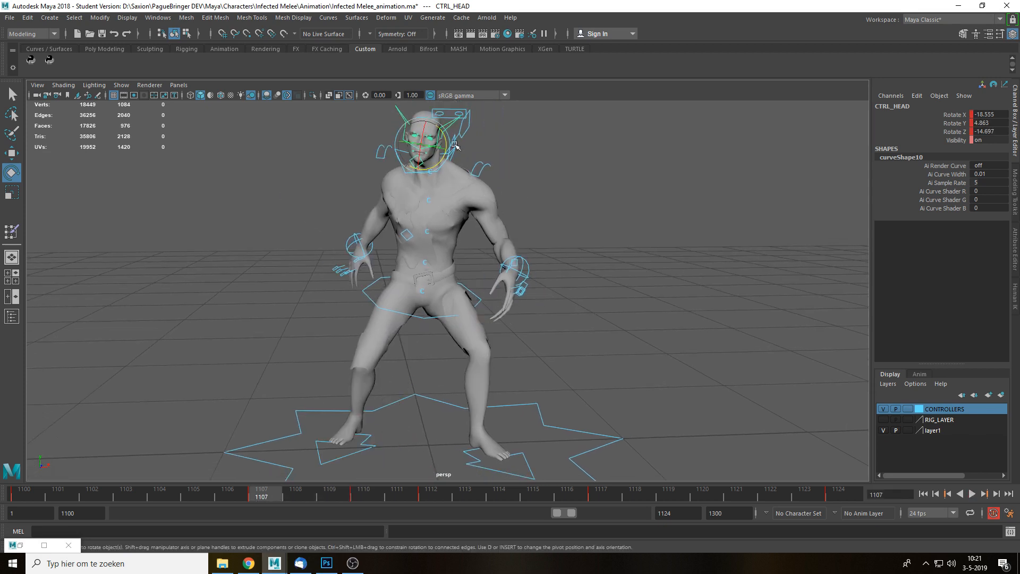
left_click_drag(447, 137, 445, 135)
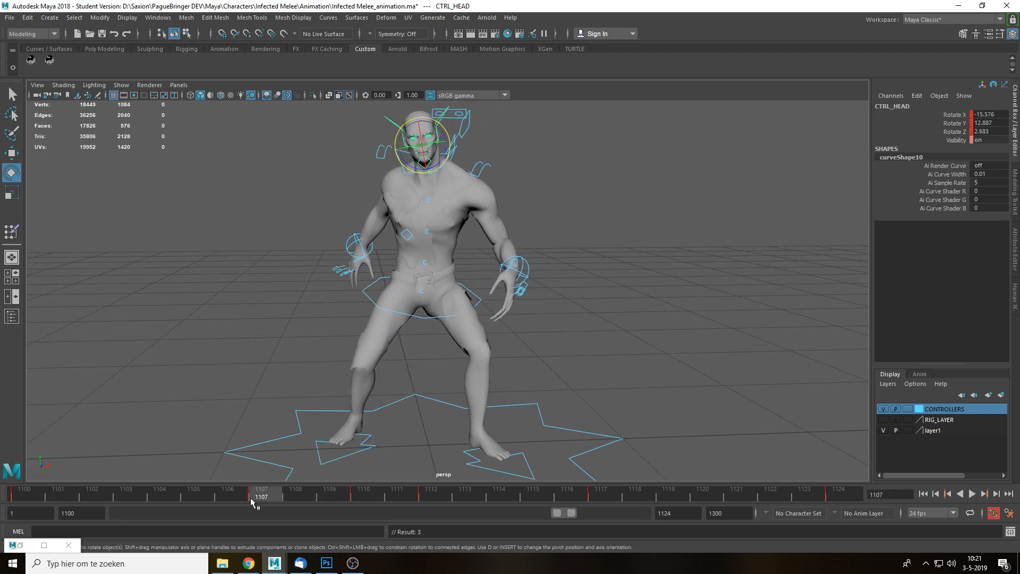
left_click_drag(255, 503, 436, 501)
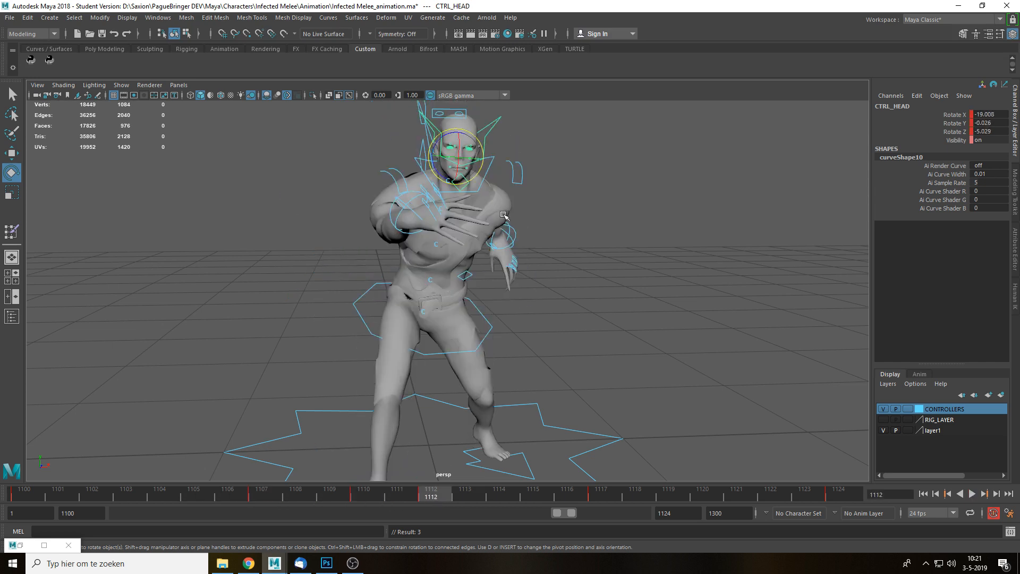
left_click_drag(449, 134, 452, 137)
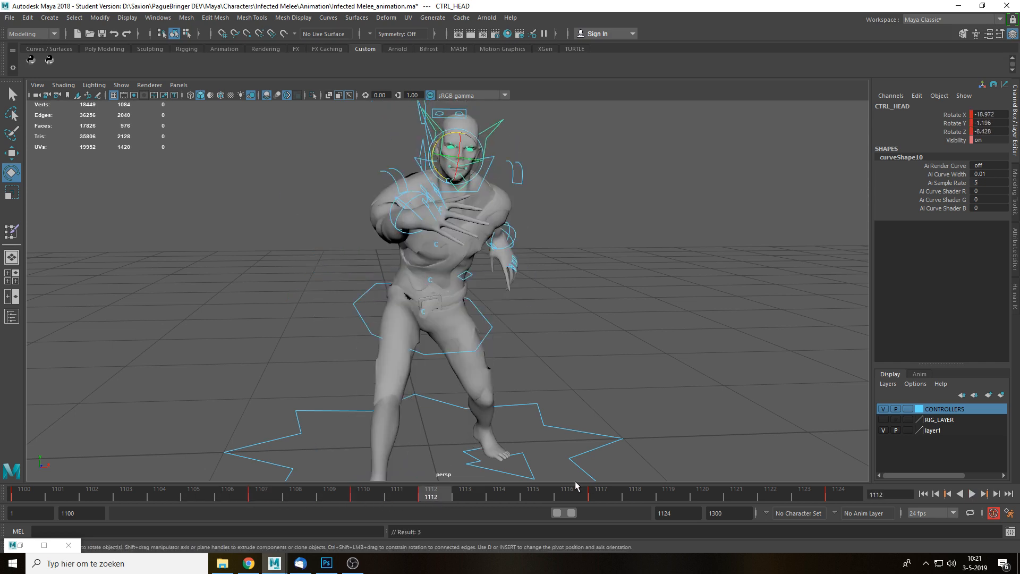
Rotate the head control at frame 1117 to about -15.7, -4.1, -7.9 and play back the animation to check the head motion.
left_click(598, 496)
left_click_drag(484, 176, 487, 179)
left_click_drag(533, 288, 532, 268, "alt")
key("alt+v")
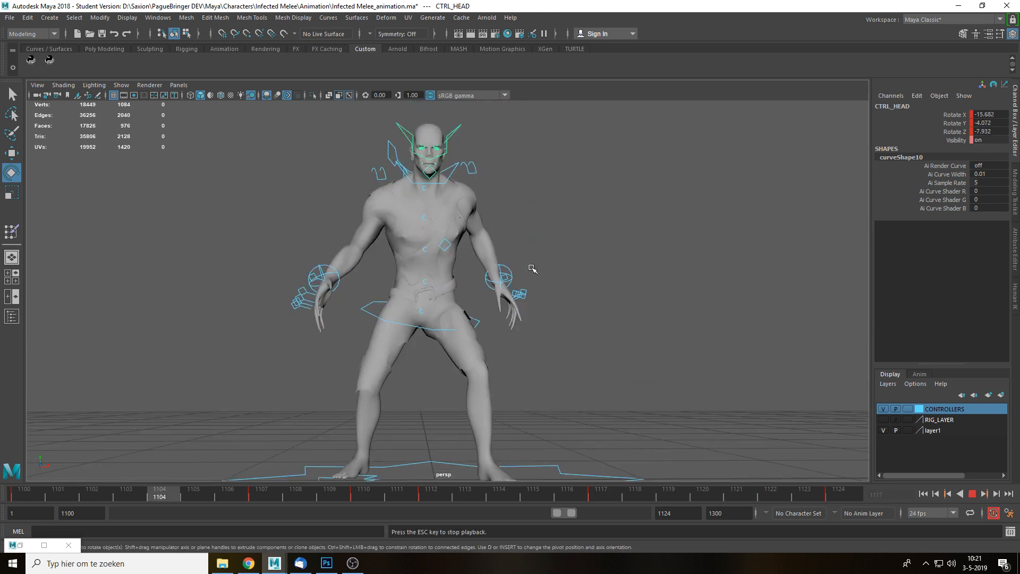
scroll(533, 268, "down", 5)
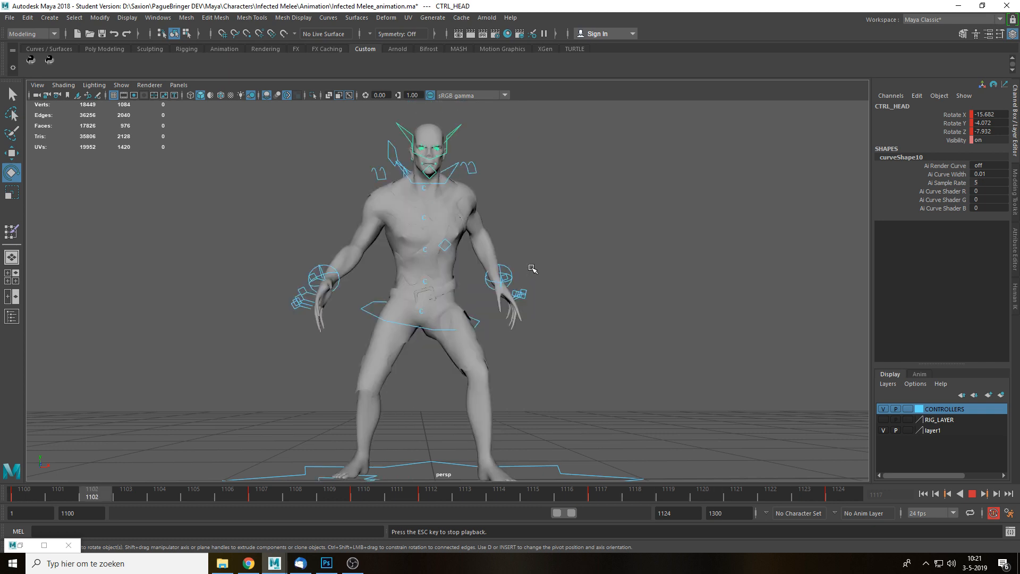
left_click_drag(543, 247, 542, 264, "alt")
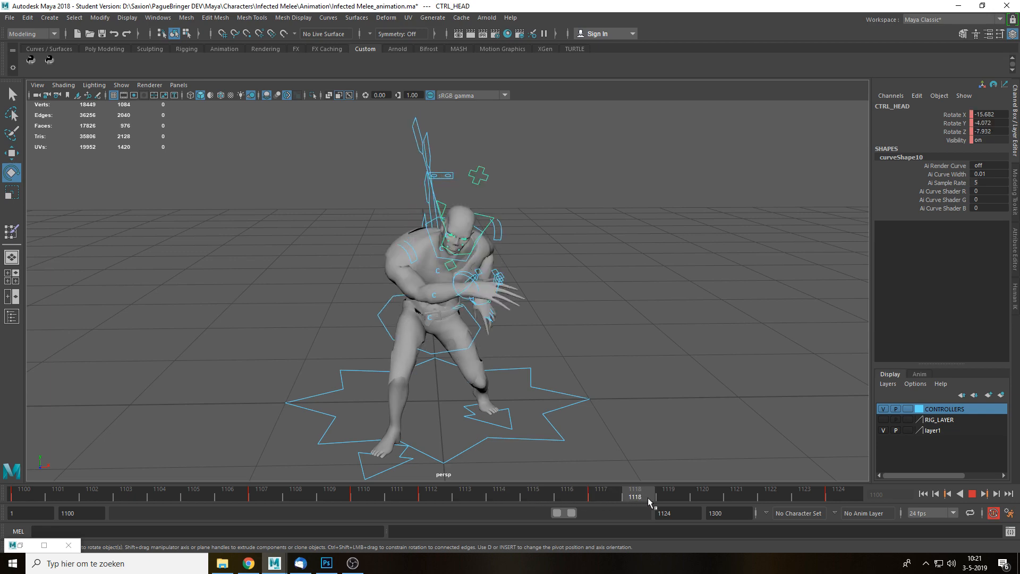
key("Escape")
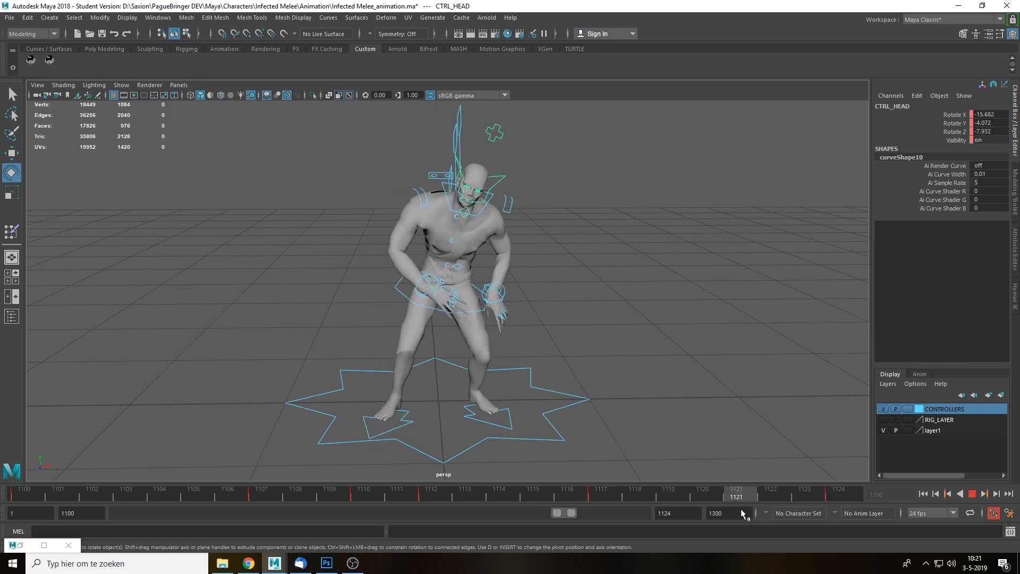
Rotate the pelvis control at frame 1121 to about 10.6, 4.8, -9.7 and play back the result.
left_click_drag(572, 405, 462, 405, "alt")
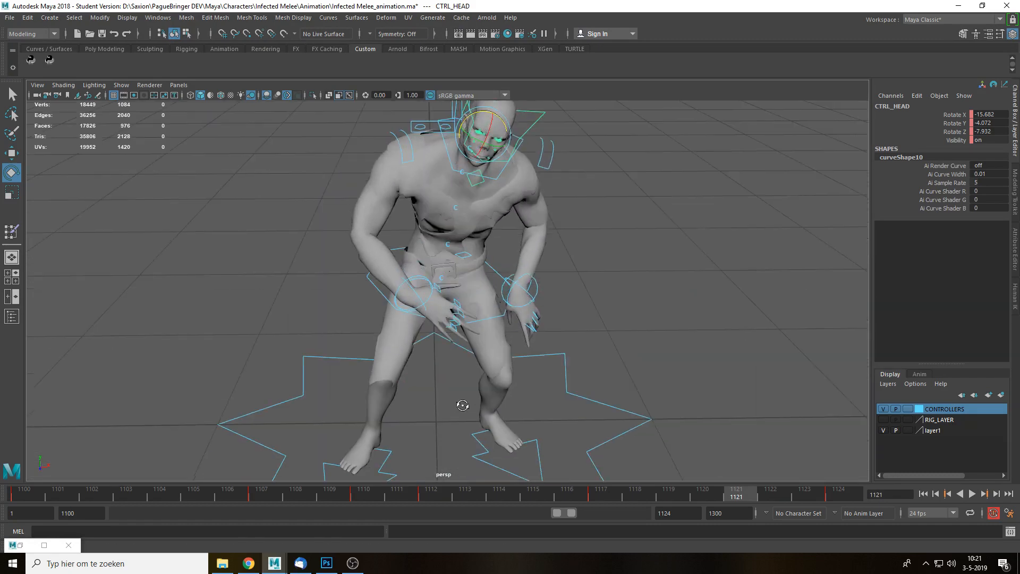
right_click_drag(463, 405, 520, 371, "alt")
mouse_move(519, 371)
left_mouse_down("alt")
mouse_move(494, 340)
mouse_move(533, 386)
left_mouse_up("alt")
left_click(494, 340)
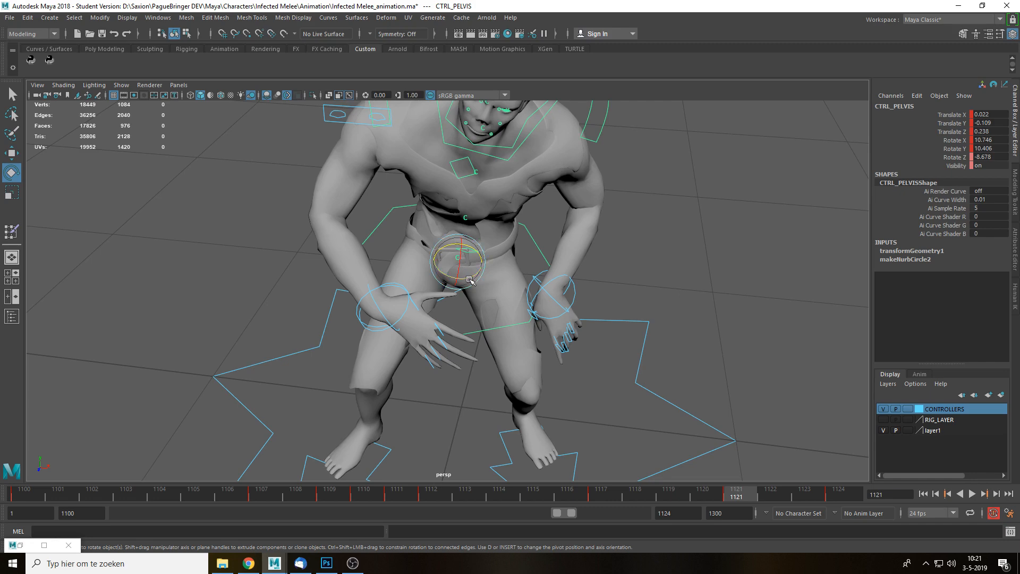
left_click_drag(469, 279, 466, 280)
left_click_drag(537, 348, 546, 308, "alt")
key("alt+v")
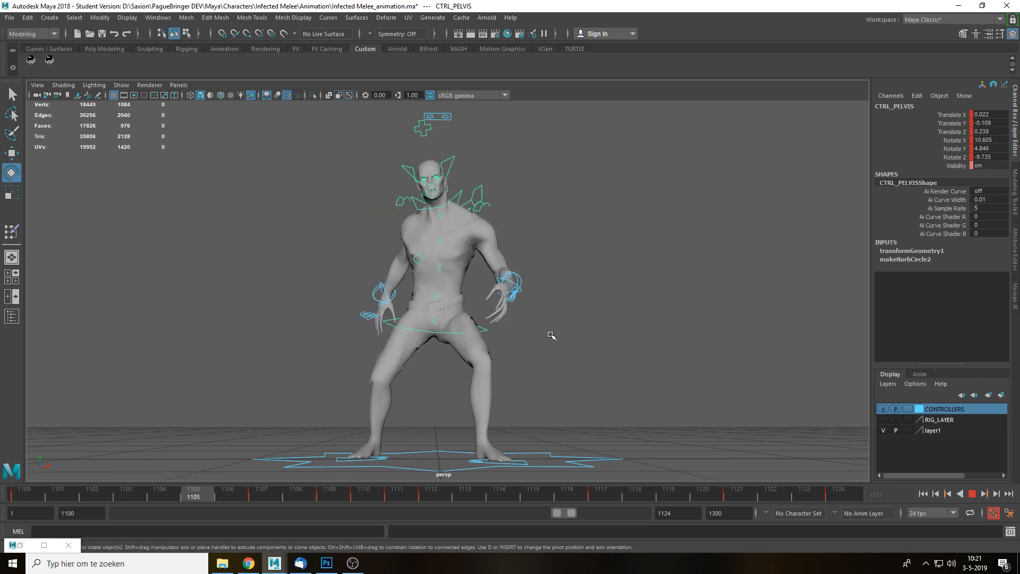
key("Escape")
Turn off stepped preview, deselect all controls and play back the interpolated animation.
right_click(445, 493)
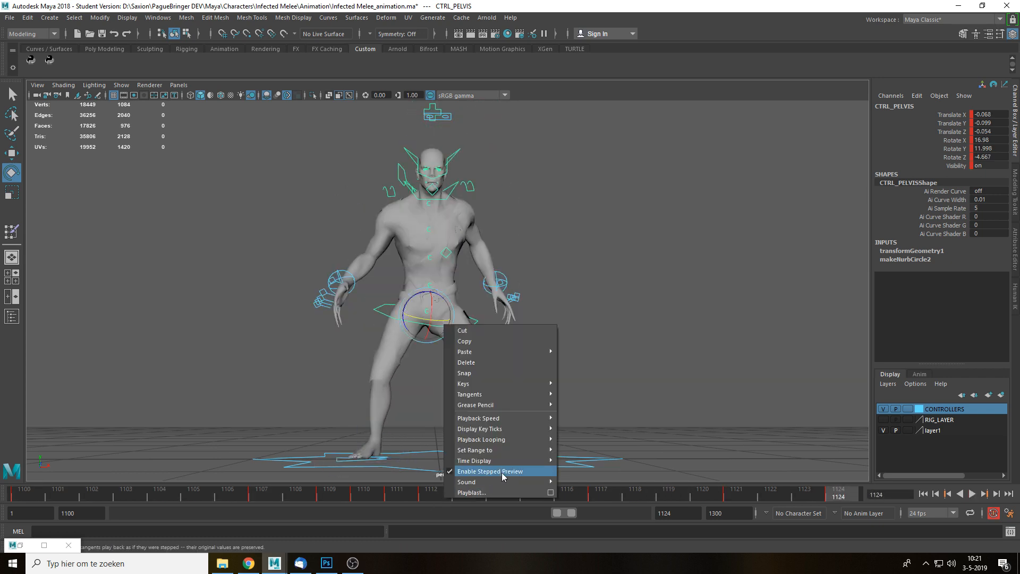
left_click(503, 473)
left_click(628, 342)
key("alt+v")
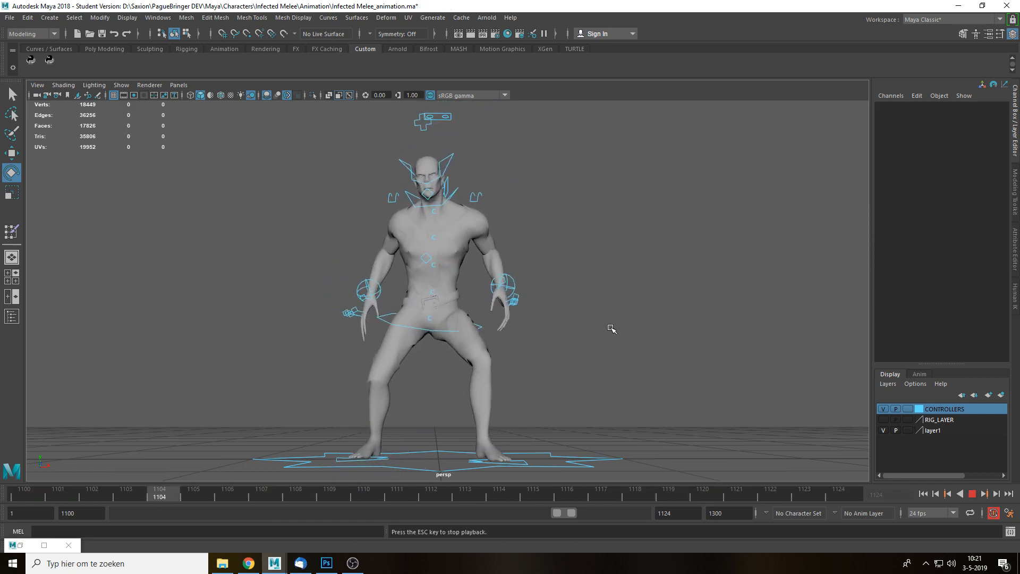
key("Escape")
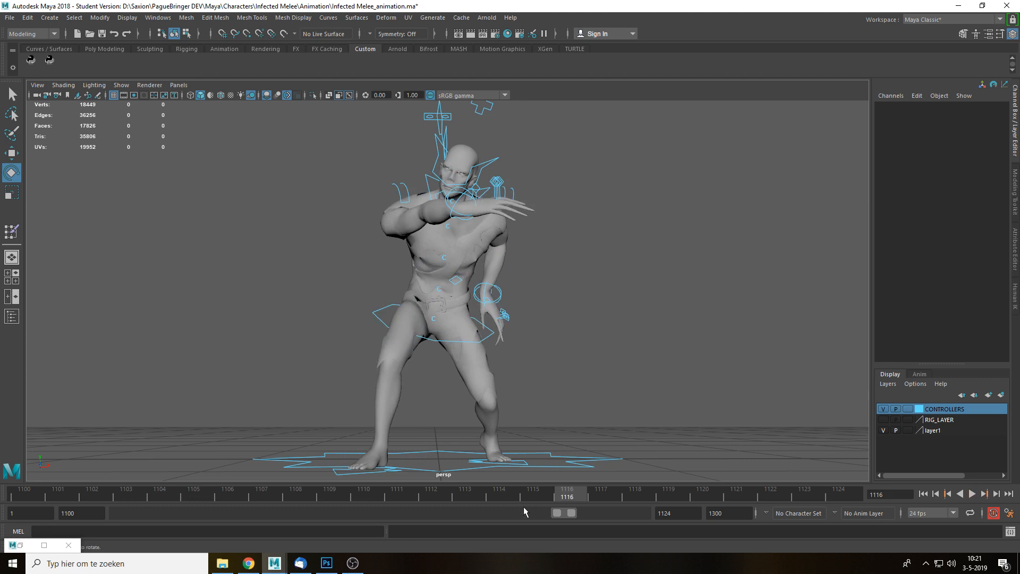
Compare the head and neck pose at frame 1117 with stepped preview on and off.
left_click(504, 170)
left_click_drag(566, 496, 599, 498)
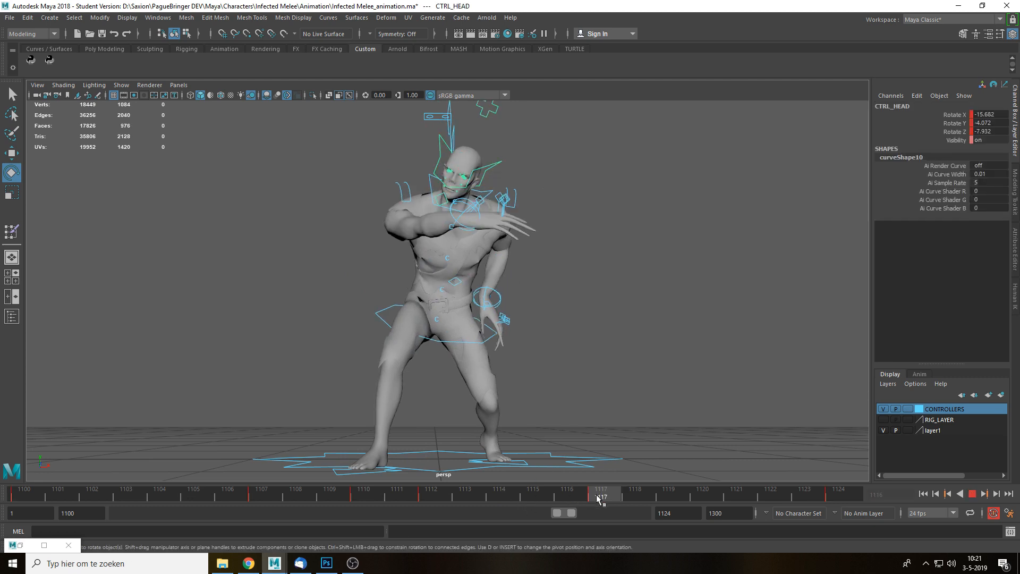
right_click(628, 501)
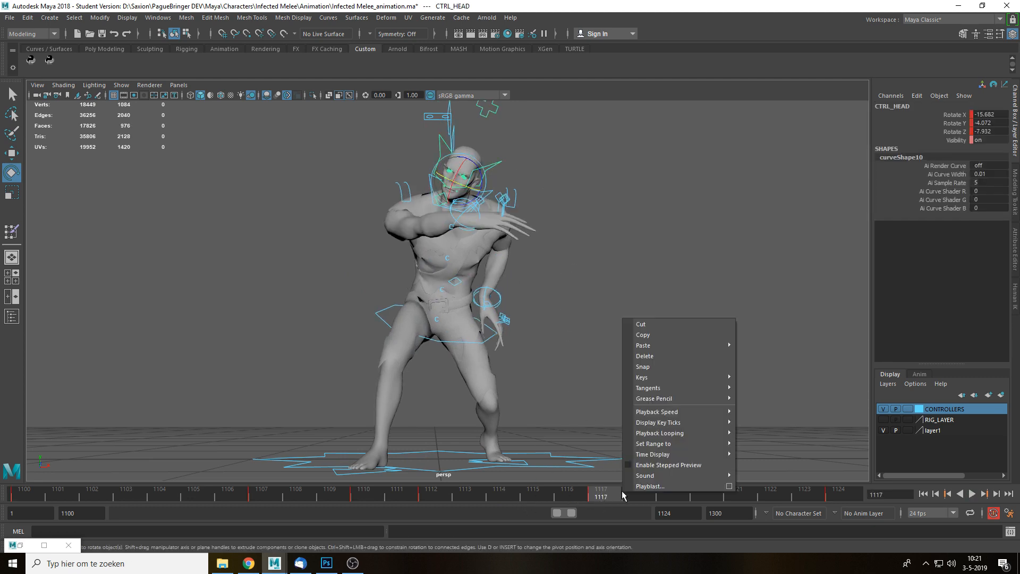
left_click(653, 466)
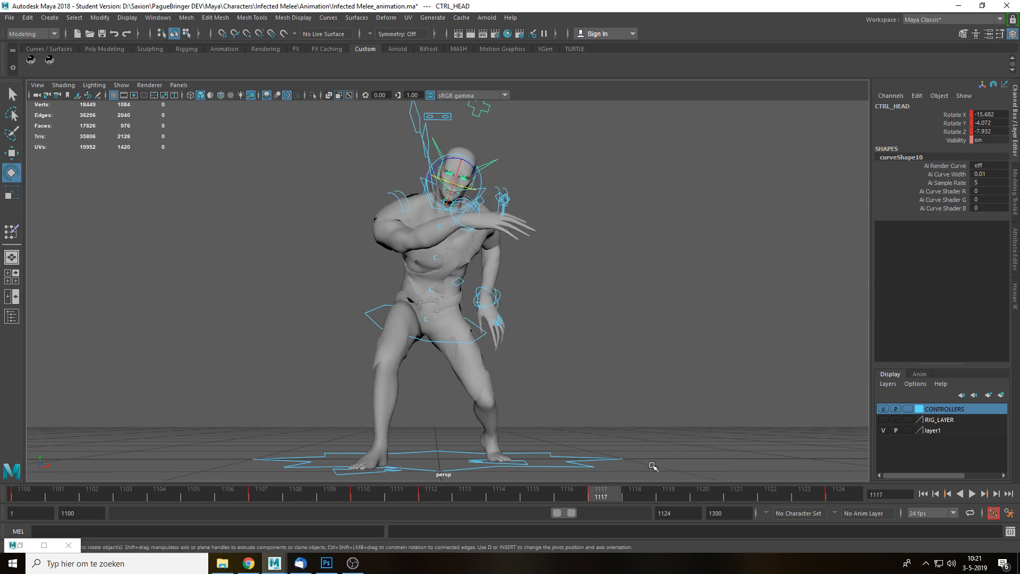
key("q")
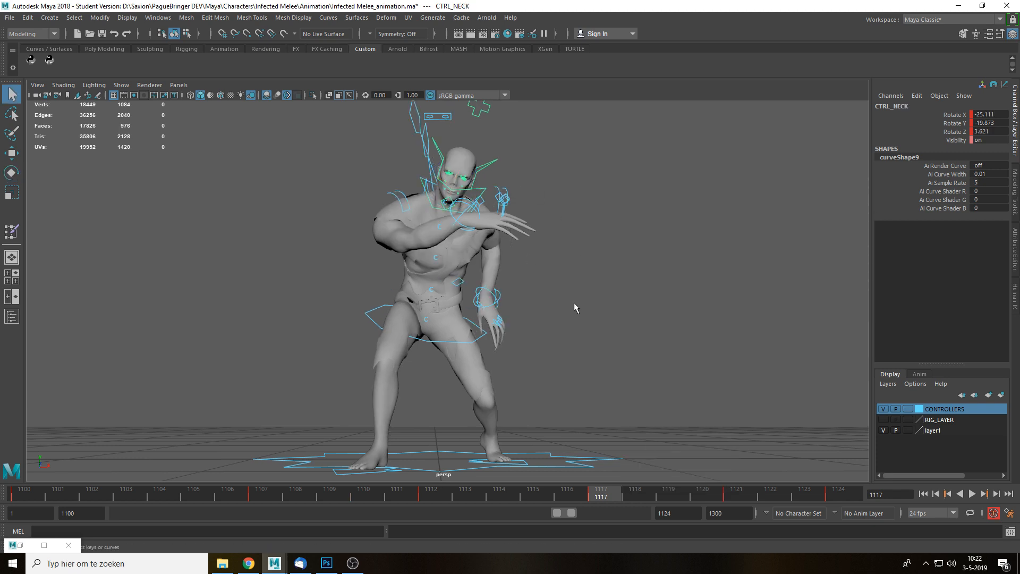
right_click(592, 500)
left_click(653, 466)
Save the scene and open the Graph Editor, placing its window below the character.
key("ctrl+s")
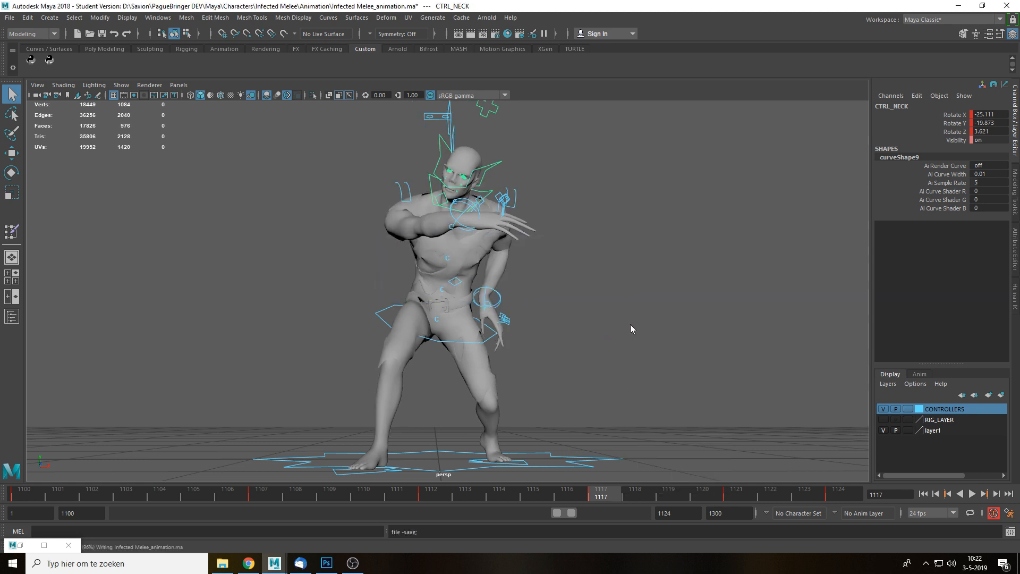
left_click(158, 18)
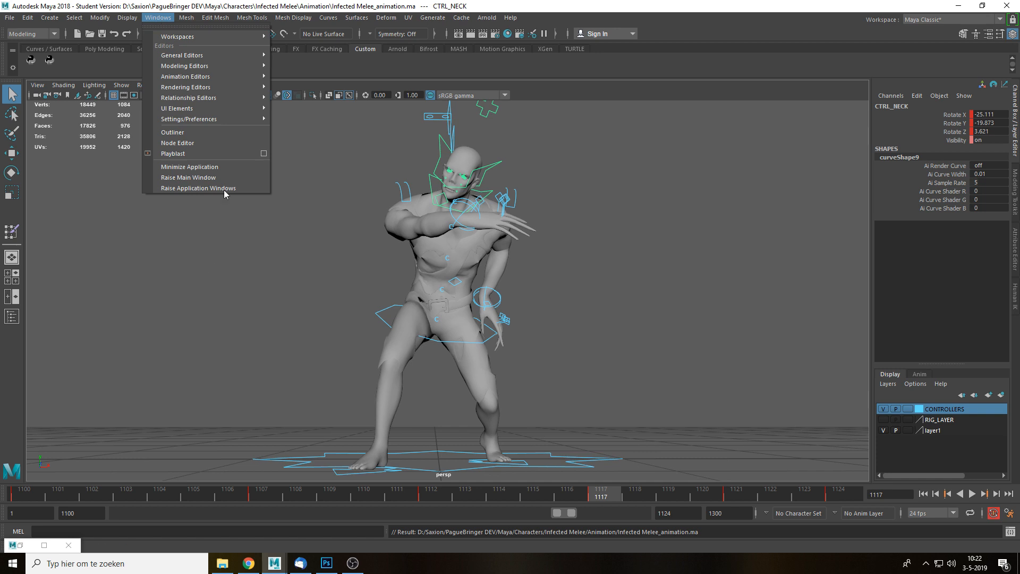
mouse_move(220, 79)
left_click(300, 86)
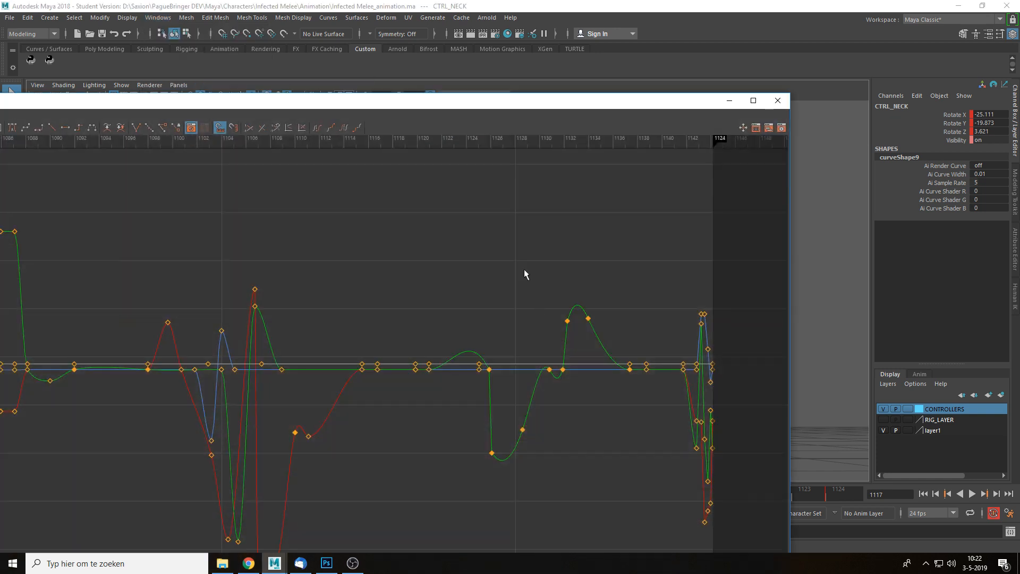
left_click_drag(488, 109, 659, 105)
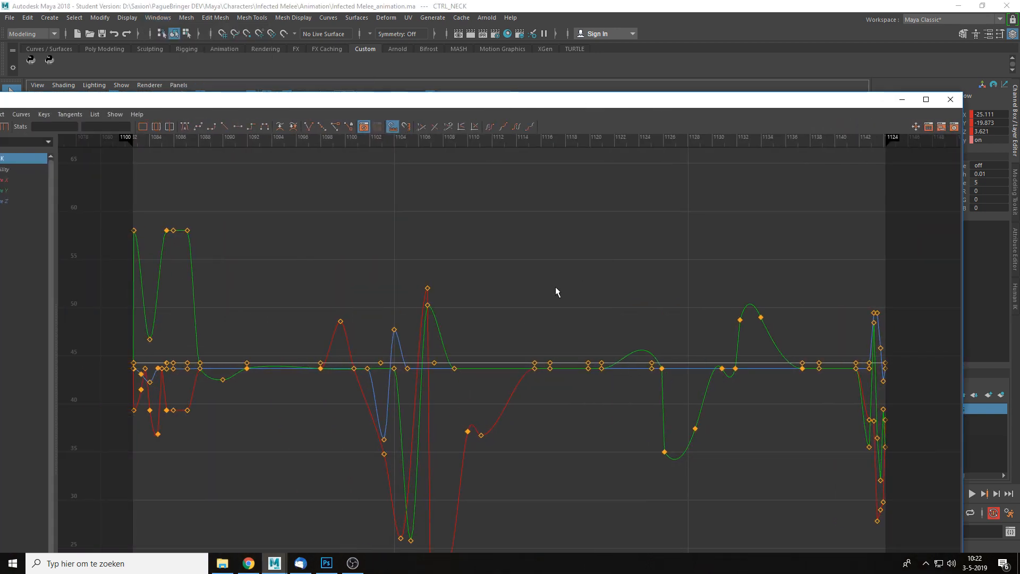
left_click_drag(420, 107, 444, 398)
Select the pelvis control and frame its animation curves between frames 1100 and 1124 in the Graph Editor.
left_click(389, 326)
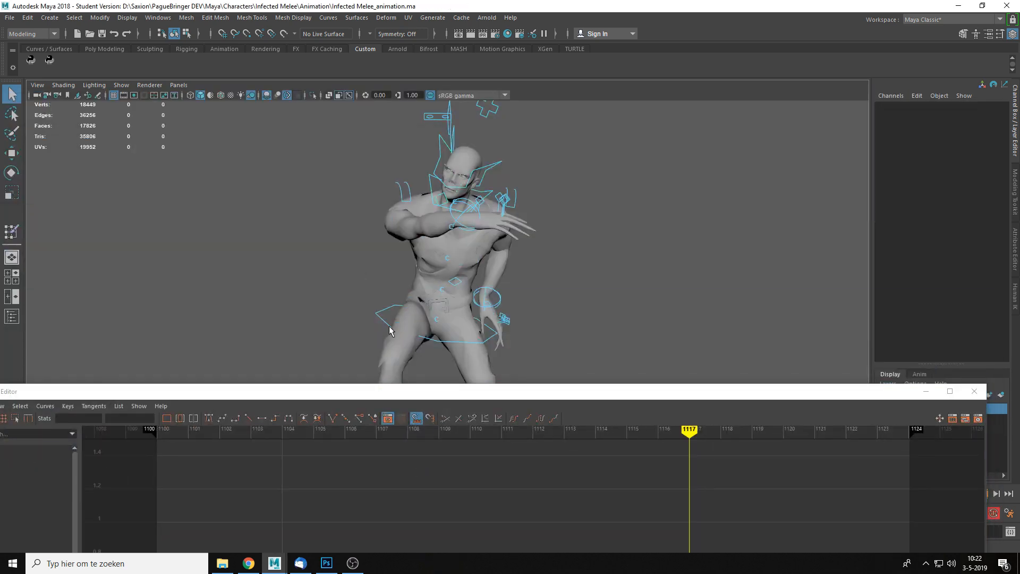
left_click(376, 314)
left_click_drag(374, 398, 430, 107)
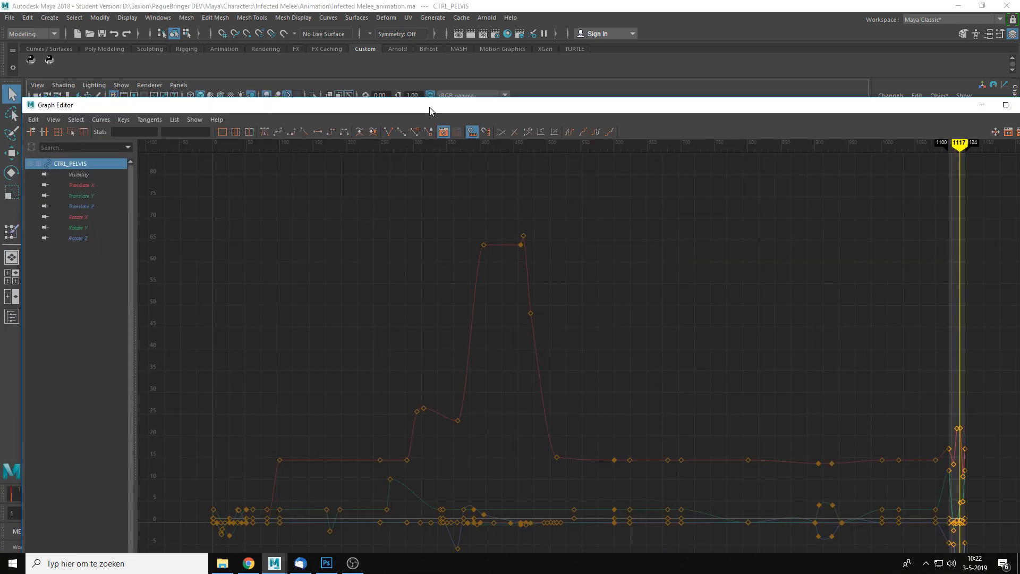
left_click_drag(936, 419, 983, 443)
key("f")
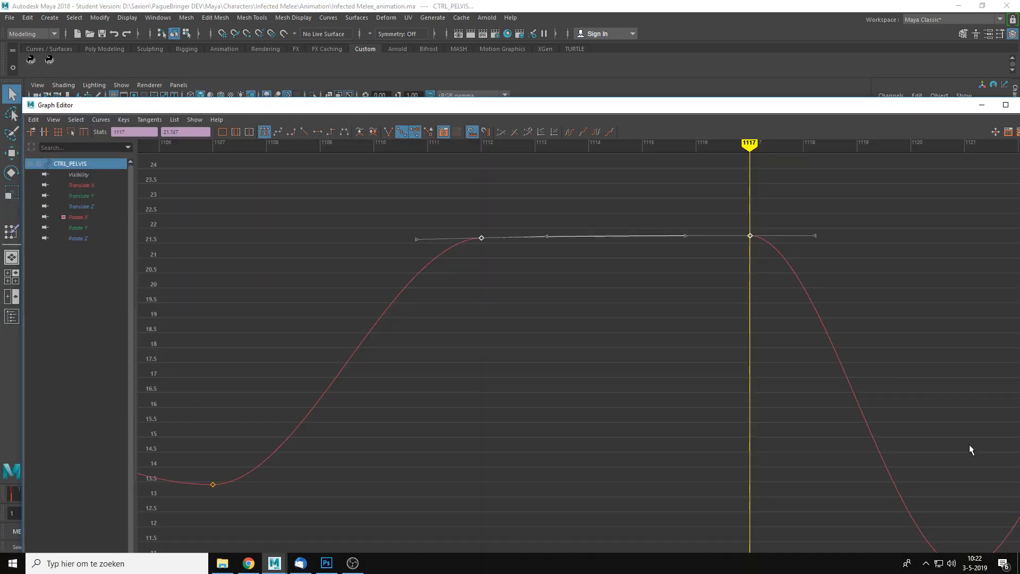
left_click(970, 444)
scroll(957, 434, "down", 4)
middle_click_drag(719, 357, 688, 227, "alt")
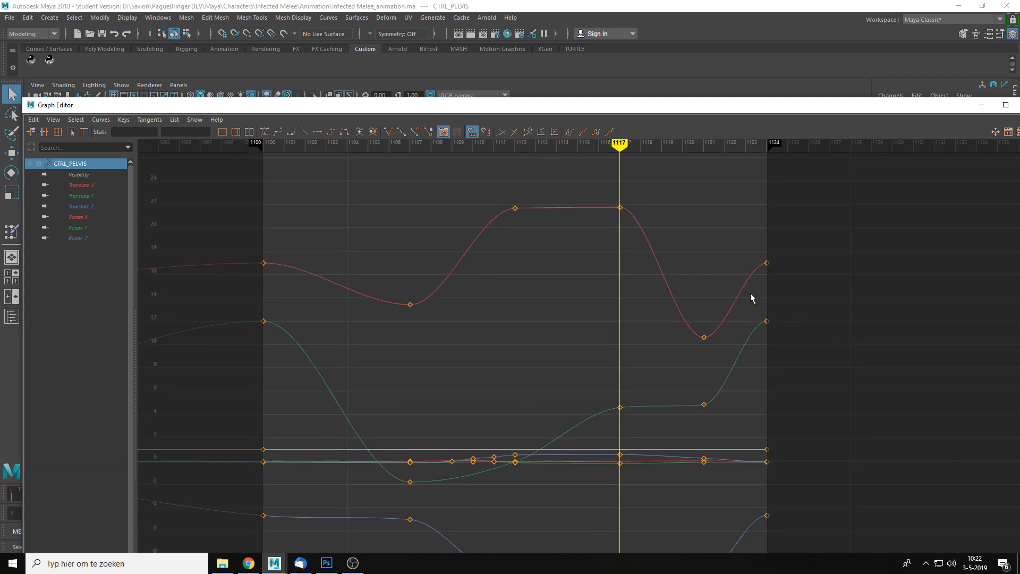
Isolate the pelvis Translate X curve in the Graph Editor and frame its keys between frames 1100 and 1124.
scroll(592, 317, "down", 3)
left_click(87, 187)
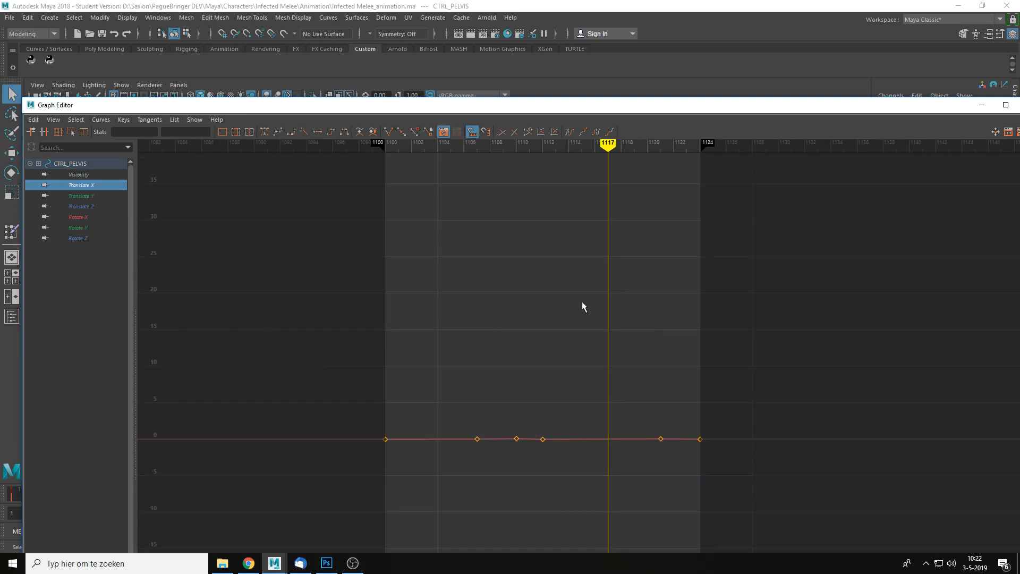
left_click_drag(461, 401, 632, 464)
key("f")
left_click(649, 395)
scroll(651, 391, "down", 3)
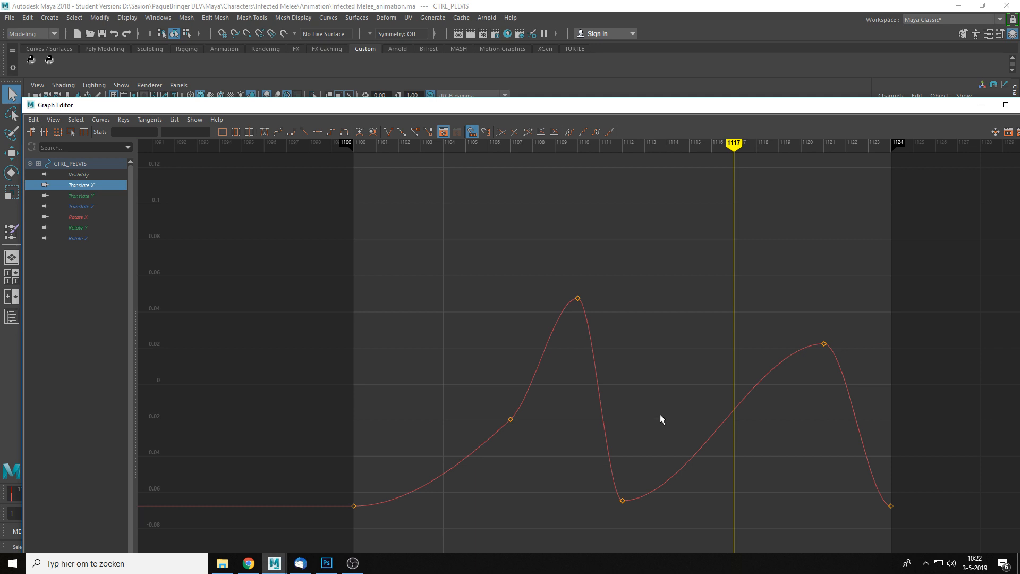
middle_click_drag(660, 414, 547, 342, "alt")
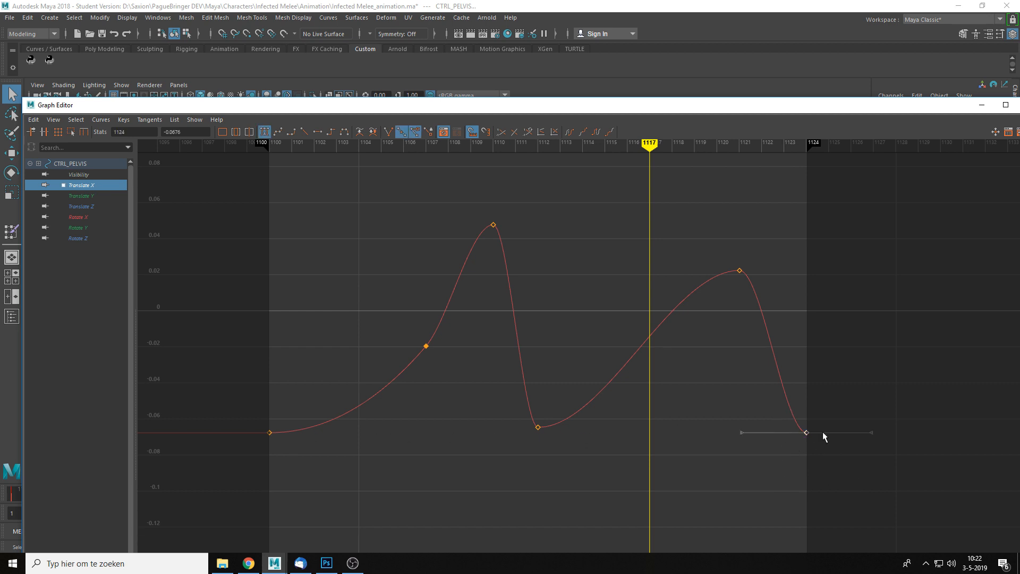
Break the tangents of the Translate X key at frame 1124 and steepen its incoming handle to follow the curve's descent.
right_click(807, 432)
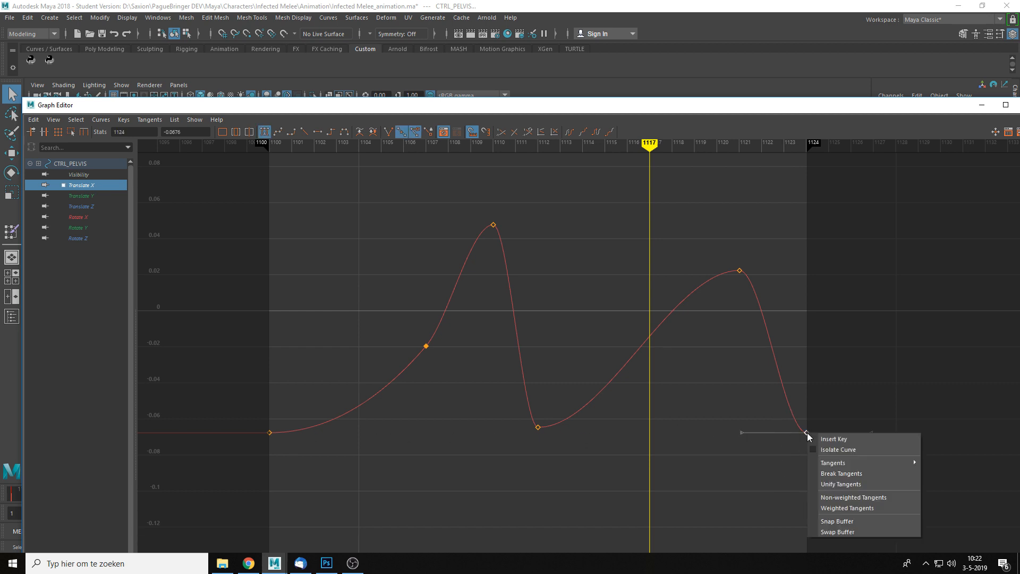
left_click(837, 473)
left_click_drag(729, 411, 773, 346)
key("w")
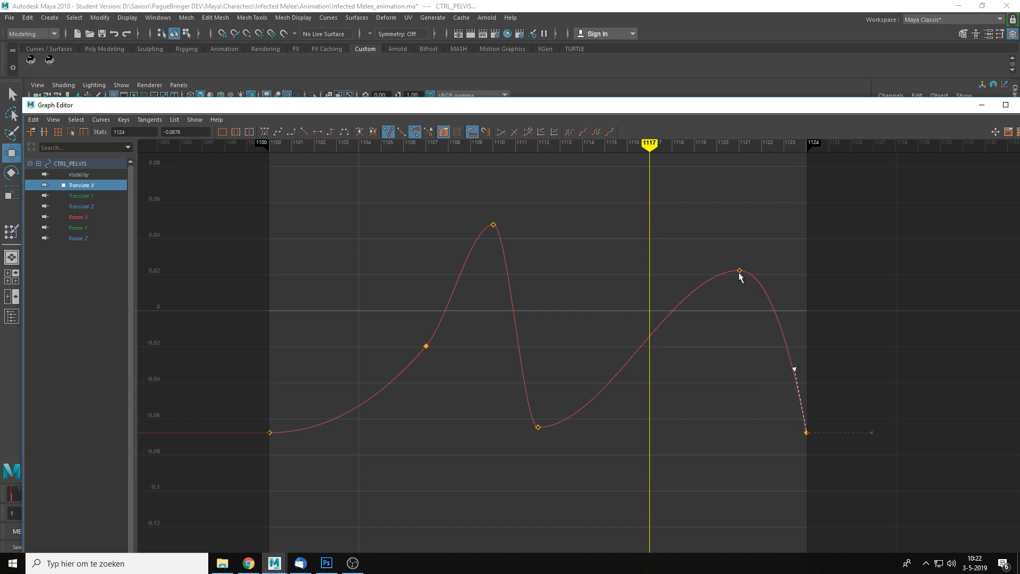
Break the tangents of the Translate X key at frame 1100 and angle its outgoing handle steeply downward.
right_click(271, 433)
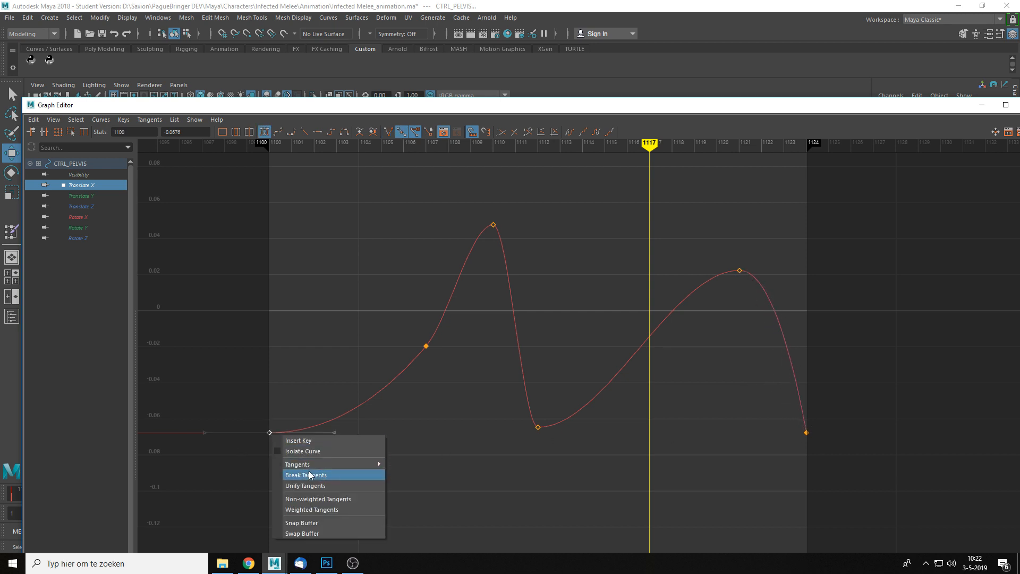
left_click(310, 475)
left_click_drag(328, 418, 340, 452)
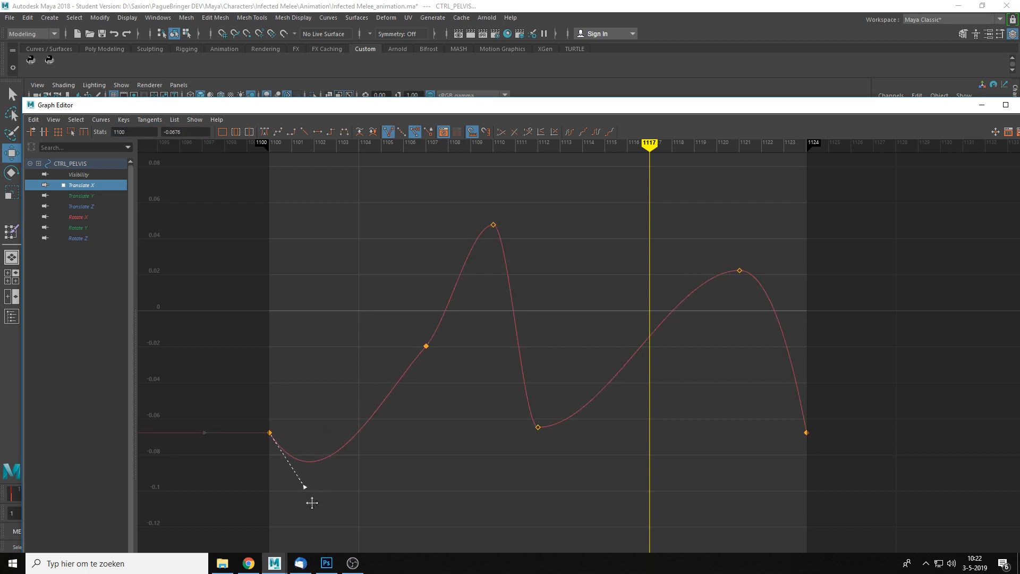
middle_click_drag(312, 503, 302, 508)
Steepen the Translate X tangent at frame 1107 and tilt the tangent at frame 1112 downward to round the curve.
left_click_drag(440, 386, 441, 385)
left_click_drag(469, 296, 456, 288)
left_click_drag(520, 409, 585, 473)
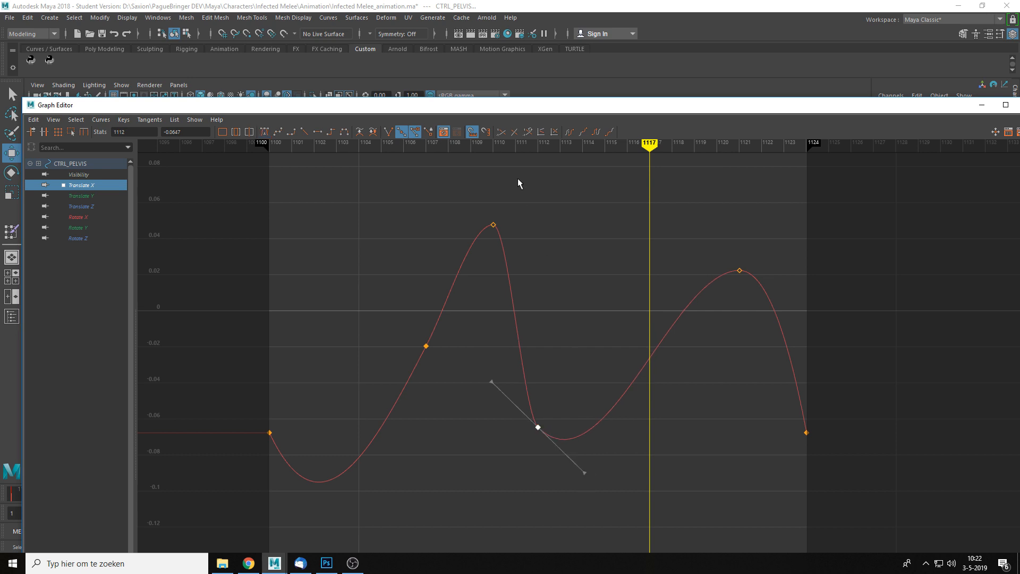
Move the Graph Editor below the character and play back the attack to check the sideways pelvis motion.
left_click_drag(517, 111, 506, 420)
key("alt+v")
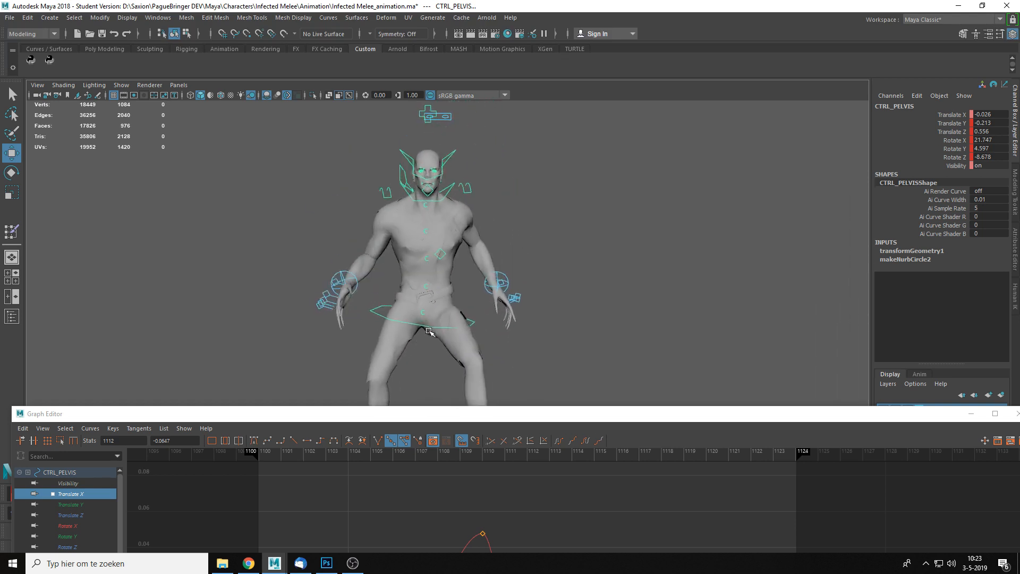
key("alt+v")
Isolate the pelvis Translate Y curve, bring the Graph Editor back up and frame the keys between frames 1100 and 1124.
left_click(82, 506)
left_click_drag(475, 420, 493, 128)
left_click_drag(574, 349, 576, 349)
key("f")
left_click(659, 273)
scroll(612, 313, "down", 6)
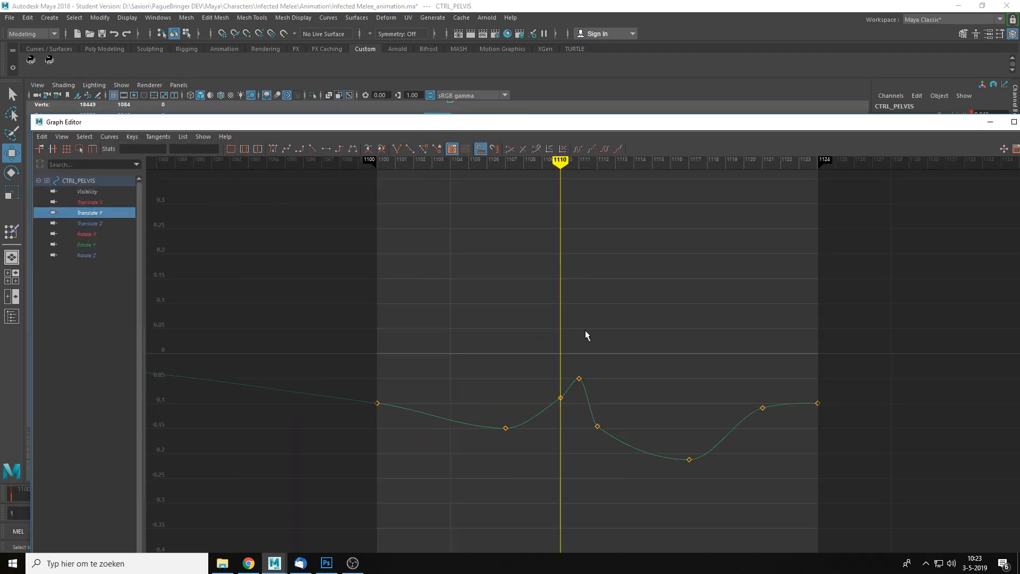
middle_click_drag(600, 401, 565, 355, "alt")
scroll(572, 391, "up", 3)
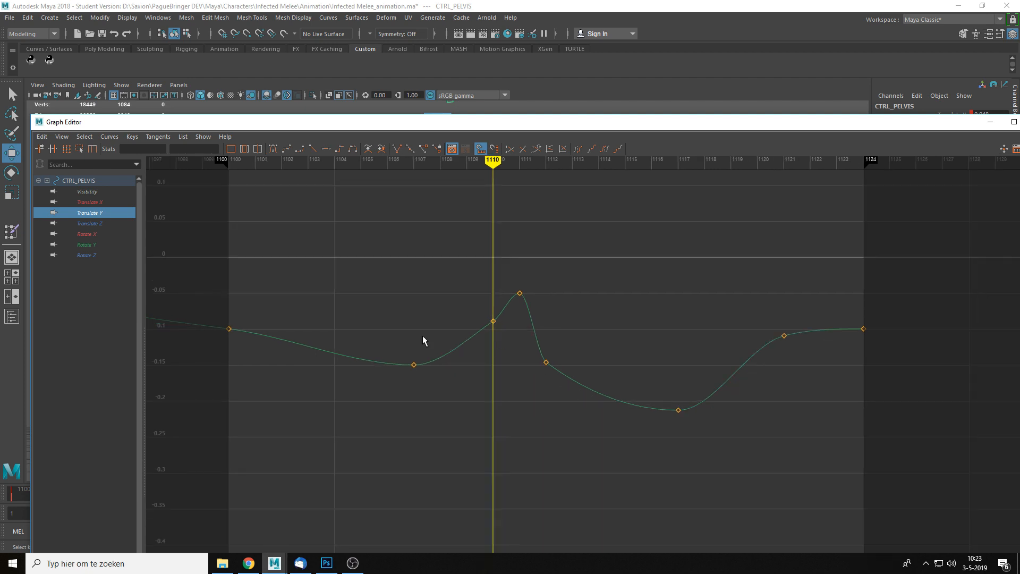
Break the tangents of the Translate Y key at frame 1100 and level its outgoing handle.
left_click(229, 327)
left_click_drag(920, 389, 923, 392)
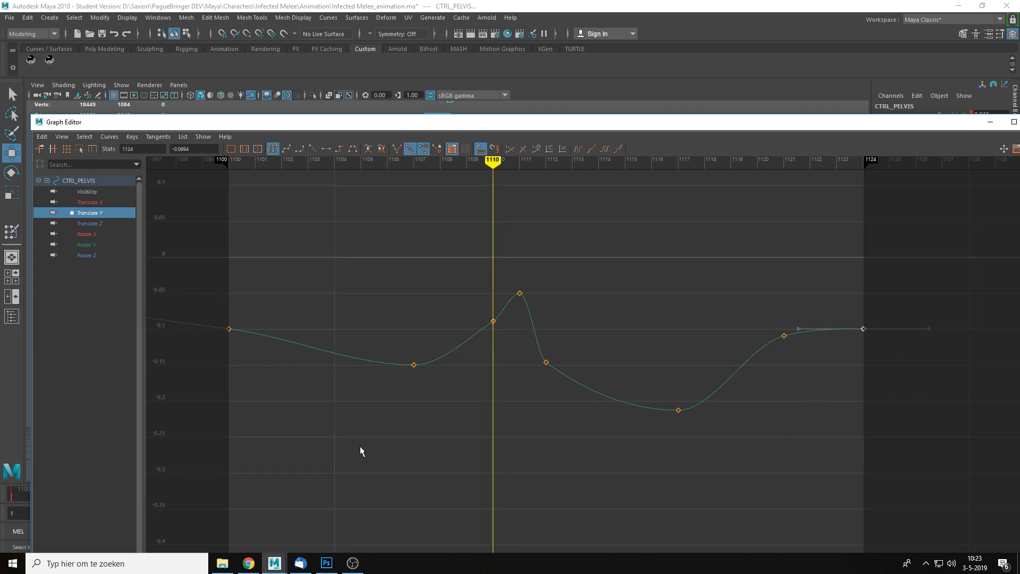
left_click(358, 408)
left_click_drag(267, 373, 267, 375)
right_click(227, 327)
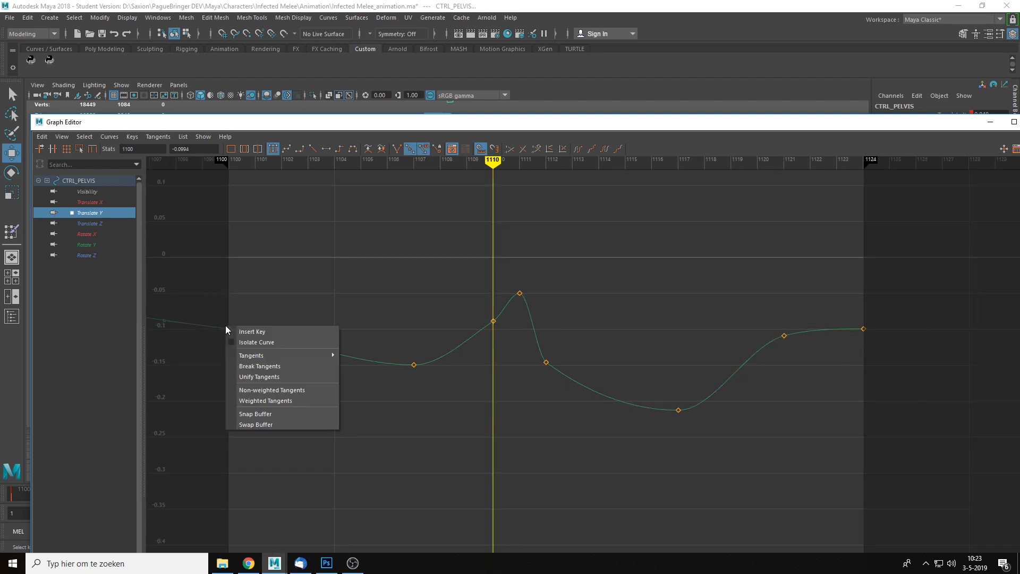
left_click(281, 366)
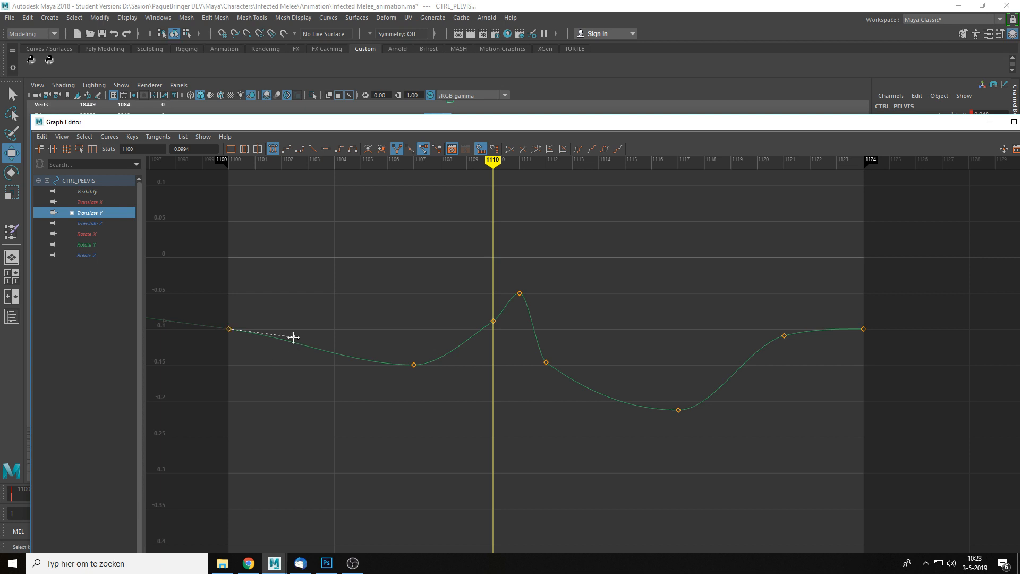
left_click_drag(293, 337, 294, 327)
Steepen the tangent of the Translate Y key at frame 1110 to smooth the rise towards frame 1111.
left_click_drag(481, 304, 514, 334)
key("f")
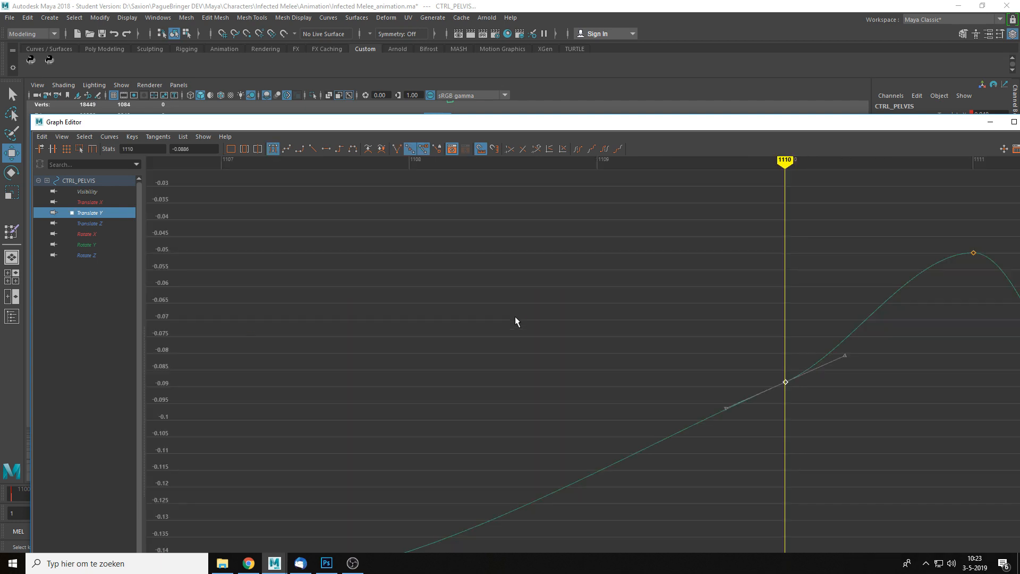
scroll(611, 355, "down", 5)
left_click_drag(730, 378, 714, 359)
left_click(723, 396)
Steepen the Translate Y tangent at frame 1112 and tilt the tangent at frame 1117 upward.
scroll(738, 459, "down", 3)
left_click(736, 457)
middle_click_drag(738, 463, 544, 404, "alt")
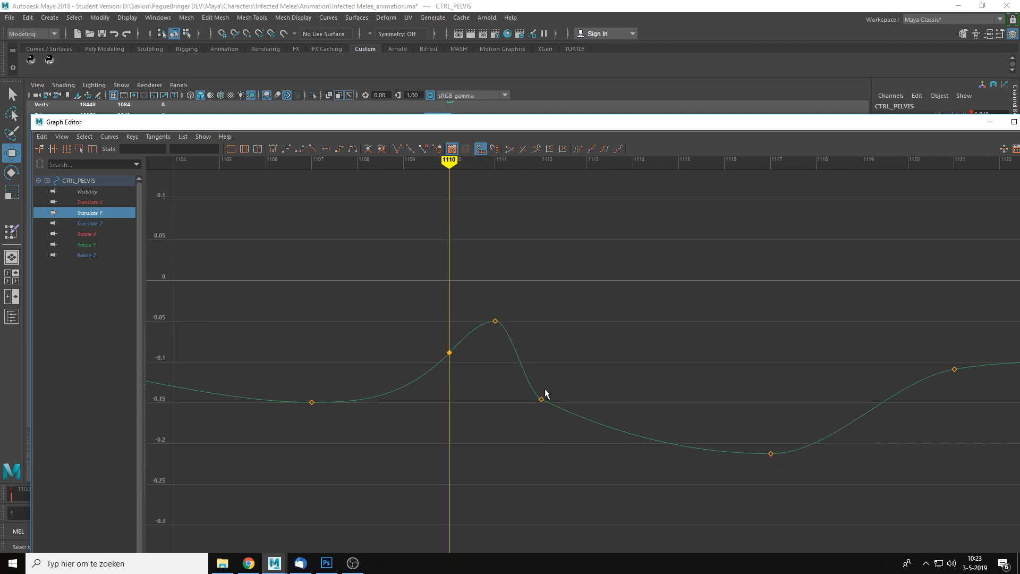
left_click_drag(599, 426, 588, 446)
left_click_drag(734, 429, 808, 488)
left_click_drag(835, 454, 837, 439)
Clear the viewport of the Graph Editor and review the vertical pelvis motion in playback.
left_click_drag(558, 123, 555, 429)
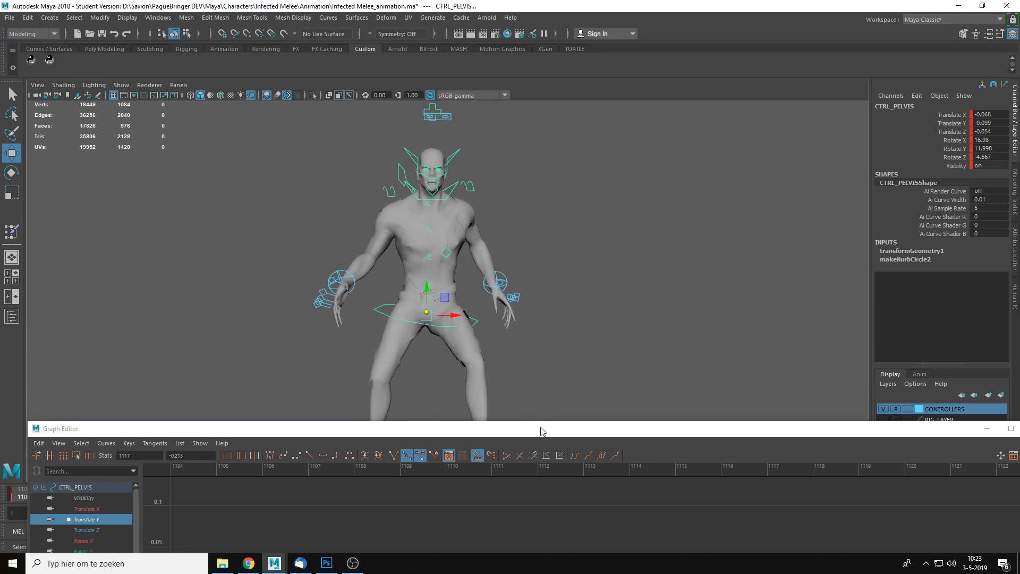
key("Escape")
left_click_drag(539, 429, 569, 241)
Delete the pelvis Translate Z keys at frames 1110 and 1111 and steepen the tangent at frame 1121.
left_click(134, 343)
middle_click_drag(696, 380, 633, 340, "alt")
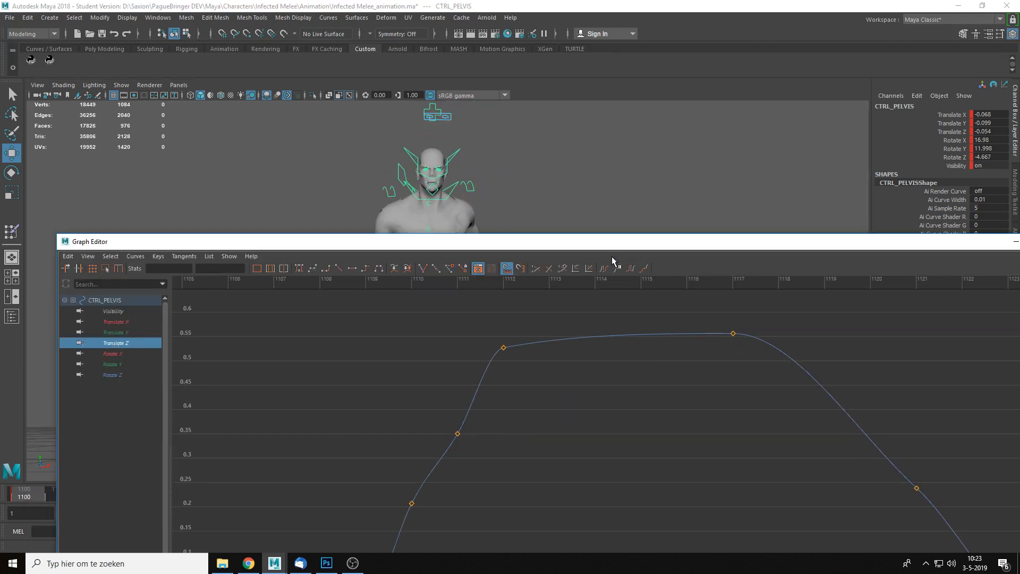
left_click_drag(609, 242, 588, 107)
scroll(512, 317, "down", 3)
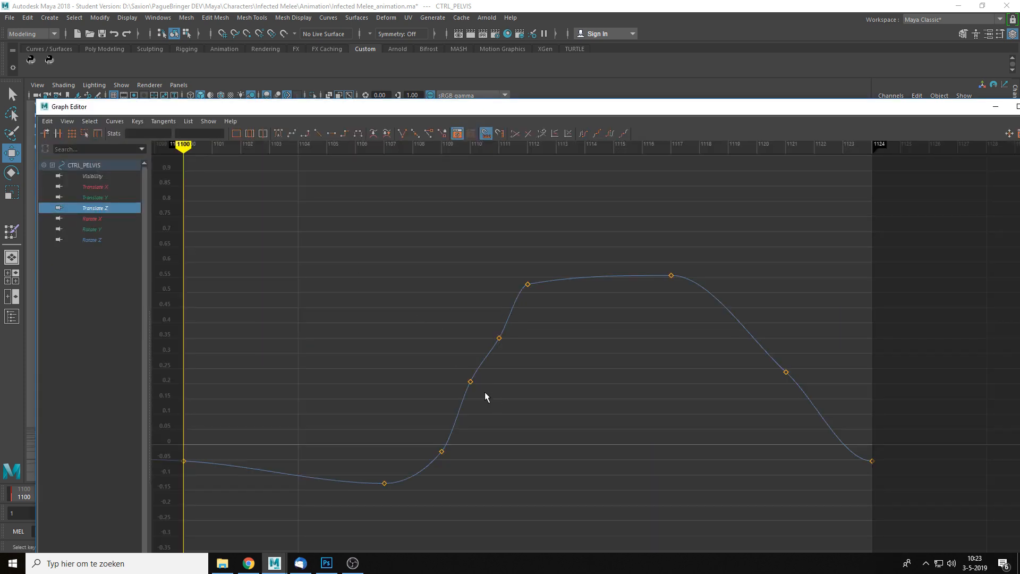
left_click_drag(453, 368, 501, 394)
key("Delete")
left_click_drag(465, 323, 538, 364)
key("Delete")
left_click_drag(764, 350, 823, 428)
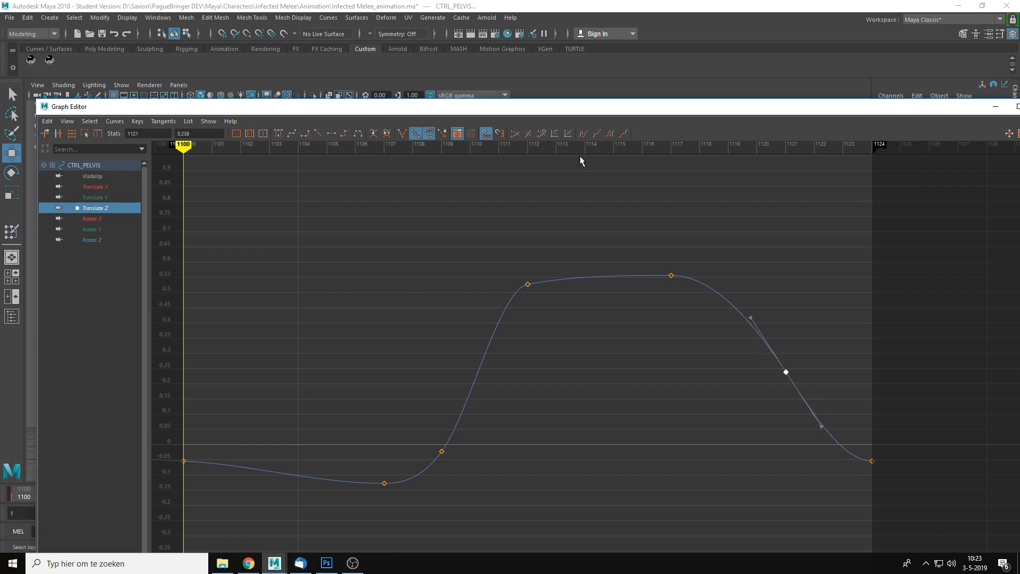
Play back the attack with the Graph Editor moved aside to review the forward pelvis motion.
left_click_drag(584, 121, 558, 459)
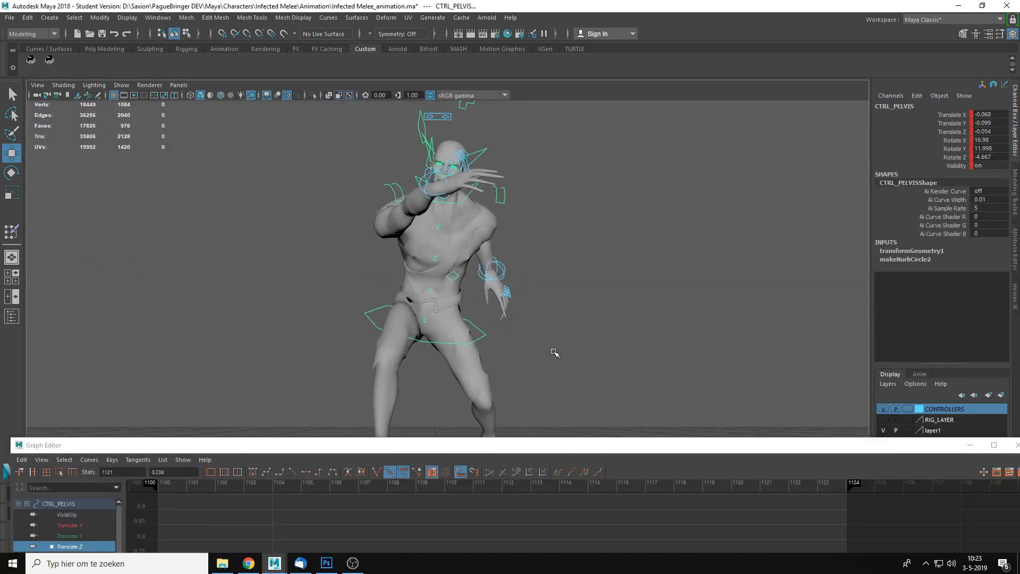
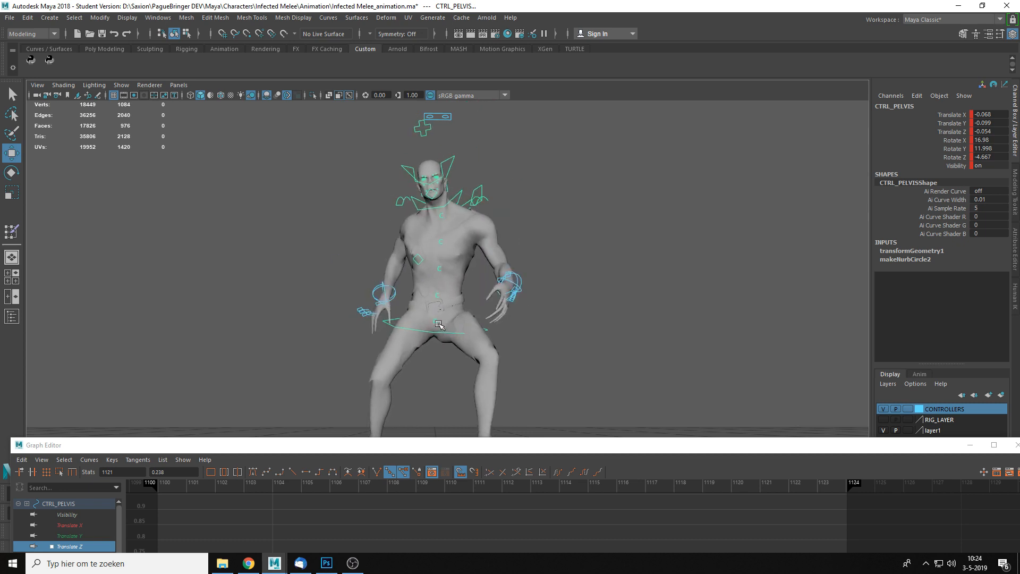
key("alt+v")
left_click_drag(499, 447, 511, 227)
Isolate the pelvis Rotate X curve and frame its keys between frames 1100 and 1124.
left_click(89, 340)
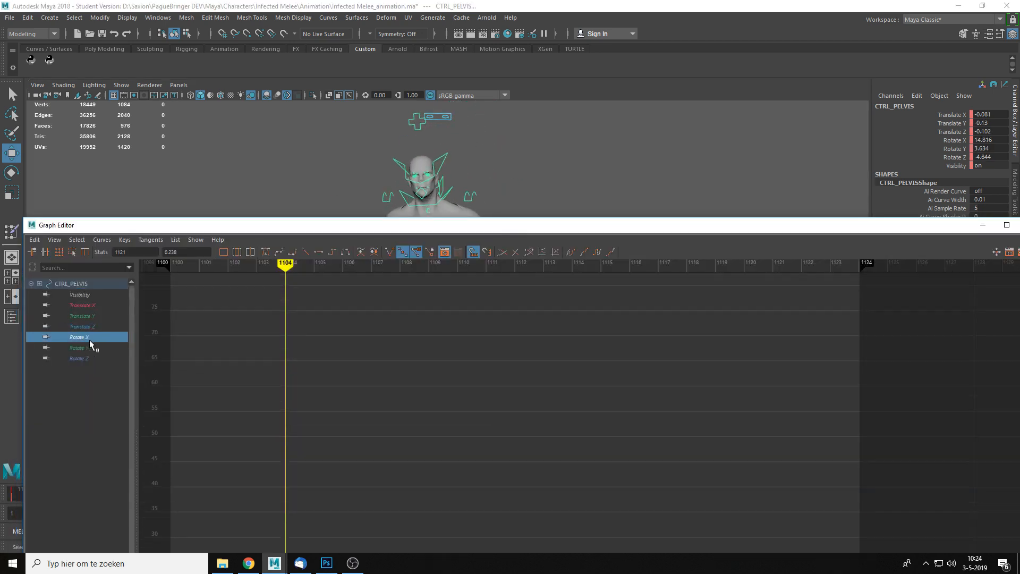
scroll(566, 412, "down", 5)
middle_click_drag(605, 443, 572, 322, "alt")
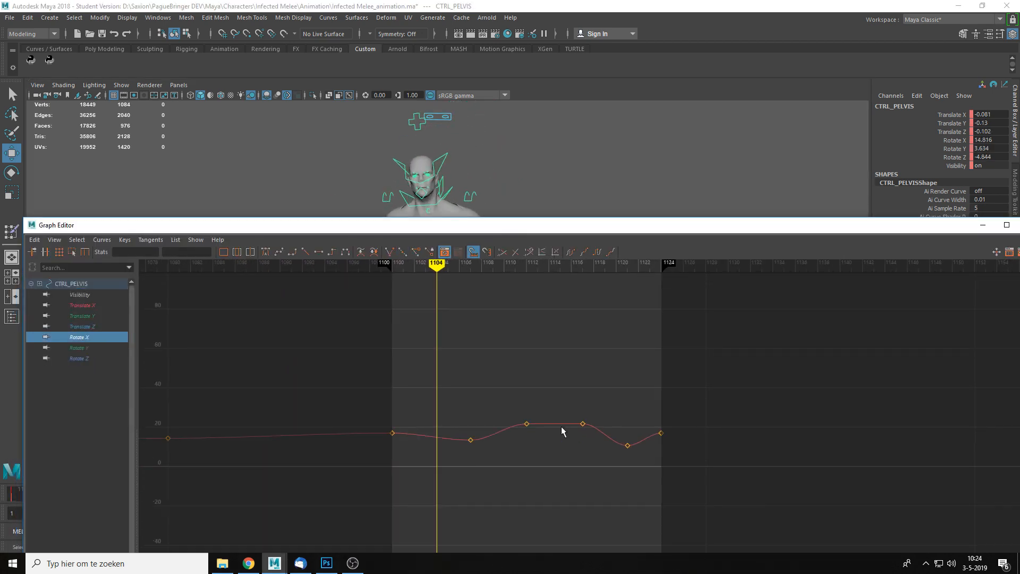
left_click_drag(668, 481, 673, 485)
key("f")
left_click(560, 348)
scroll(563, 350, "down", 4)
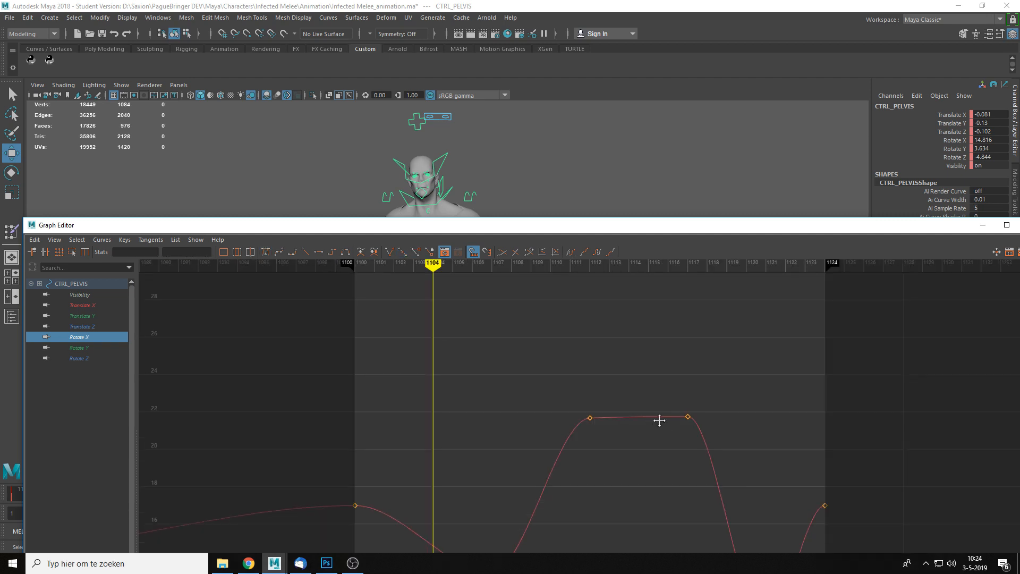
middle_click_drag(659, 419, 634, 340, "alt")
Tilt the Rotate X tangent at frame 1117 downward and the one at frame 1112 upward to form a rounded peak.
left_click(660, 336)
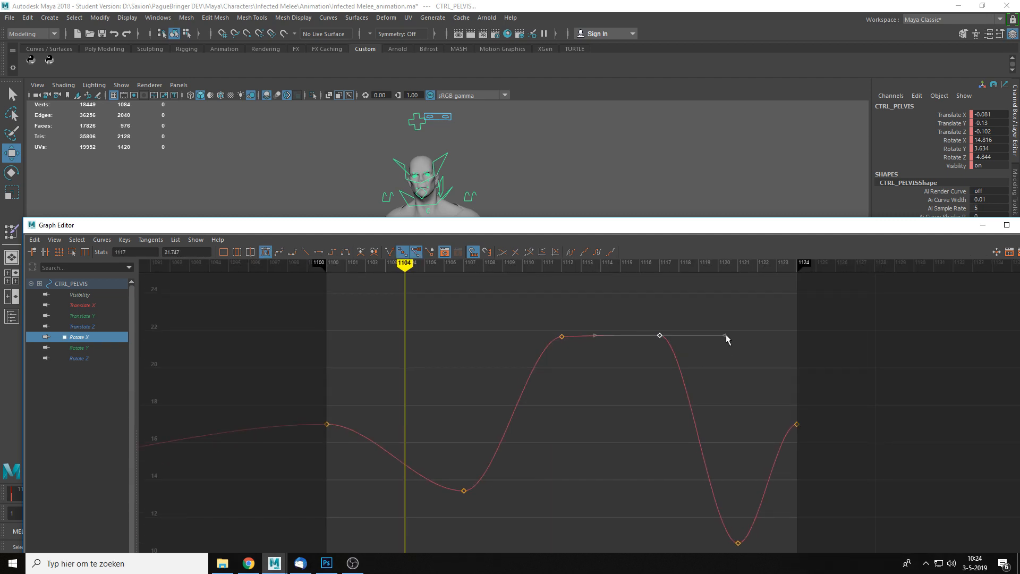
left_click_drag(725, 336, 719, 361)
left_click(561, 337)
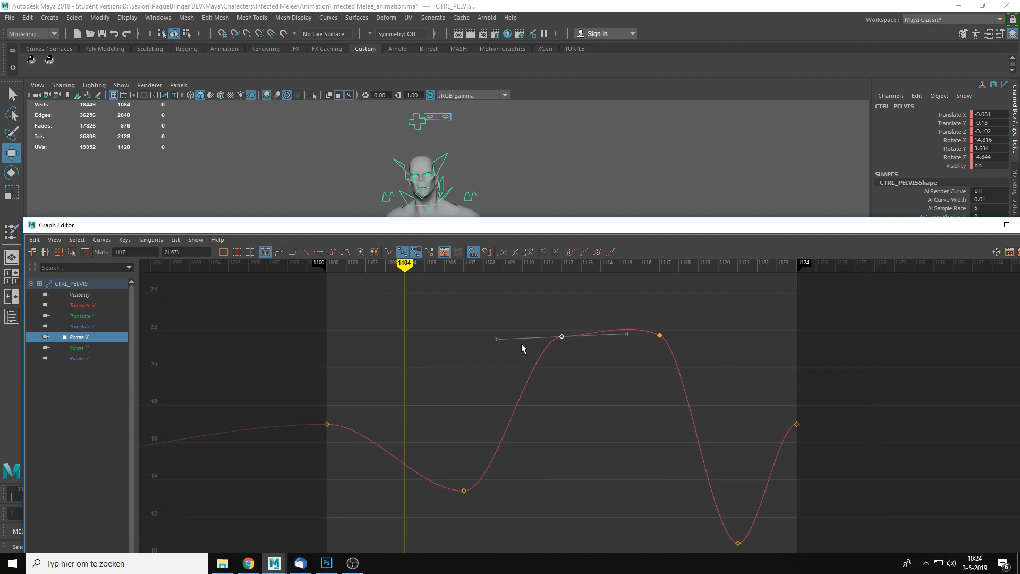
left_click_drag(497, 339, 506, 360)
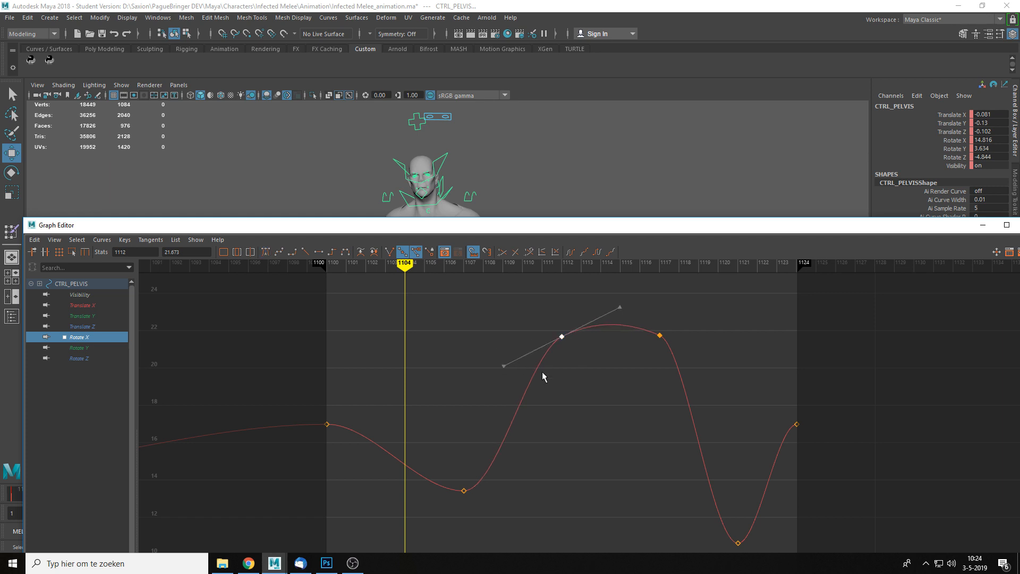
left_click(591, 341)
Examine the shape of the pelvis Rotate Y curve between frames 1100 and 1124.
left_click(85, 348)
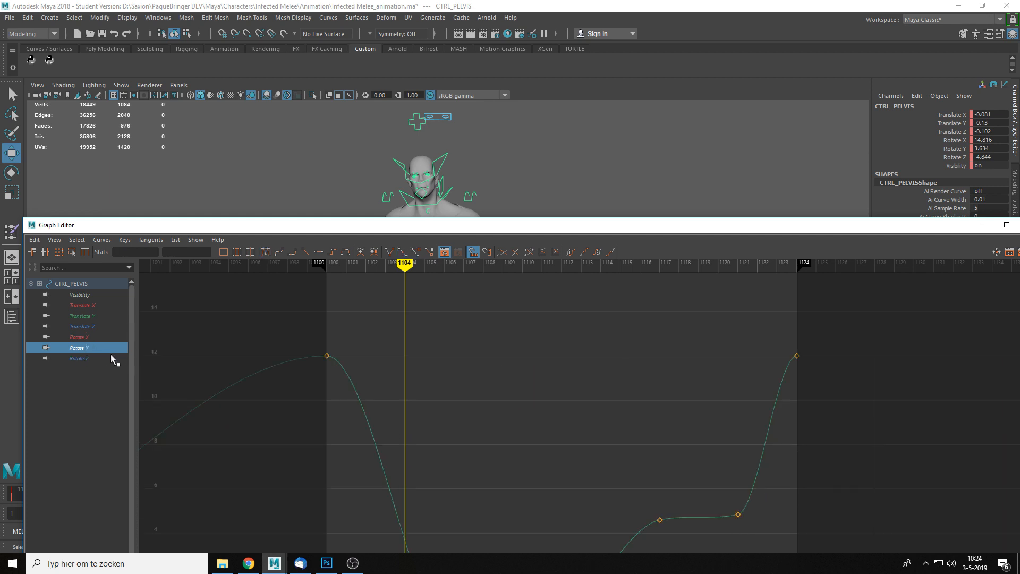
middle_click_drag(546, 462, 540, 358, "alt")
scroll(543, 444, "down", 3)
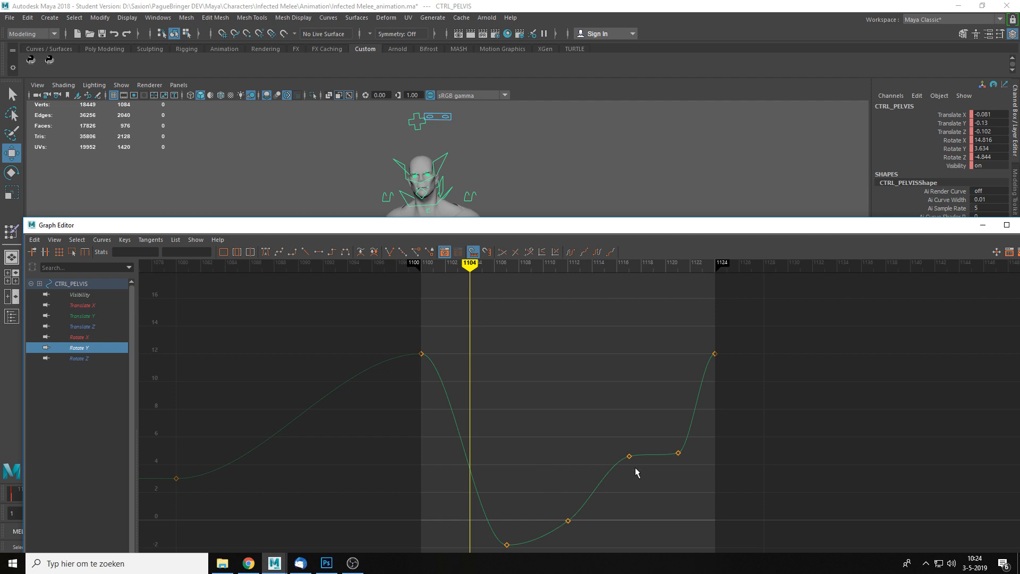
Isolate the pelvis Rotate Z curve and frame its keys between frames 1100 and 1124.
left_click(95, 359)
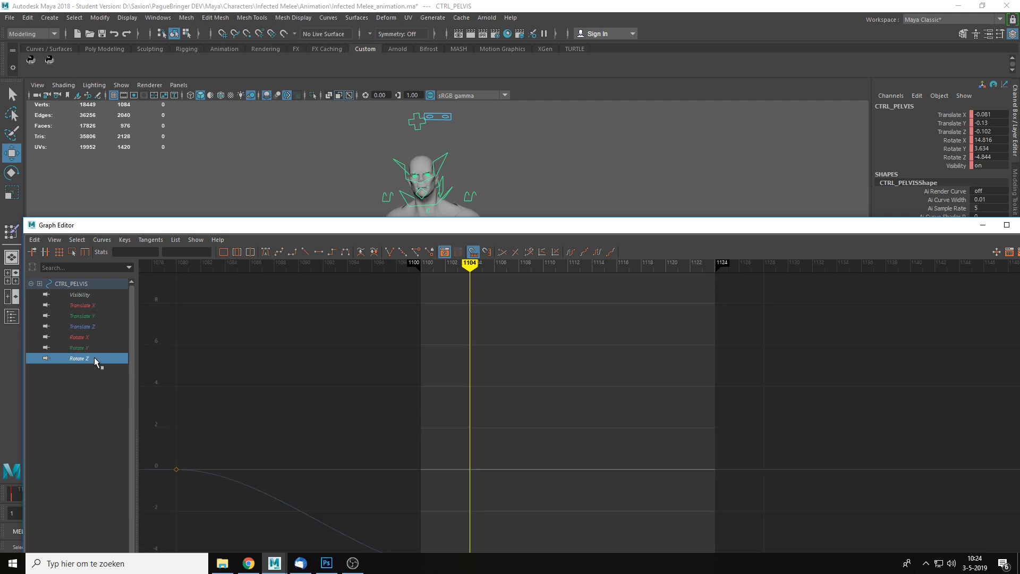
scroll(542, 444, "down", 3)
middle_click_drag(588, 451, 546, 352, "alt")
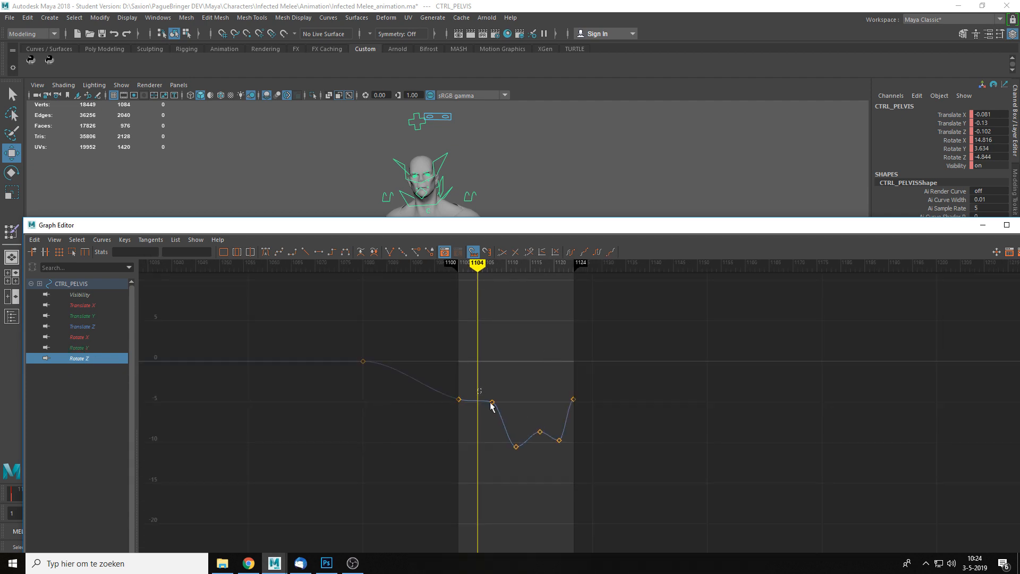
left_click_drag(491, 405, 506, 418)
key("f")
left_click(590, 329)
scroll(592, 330, "down", 3)
middle_click_drag(727, 417, 498, 357, "alt")
scroll(526, 360, "down", 3)
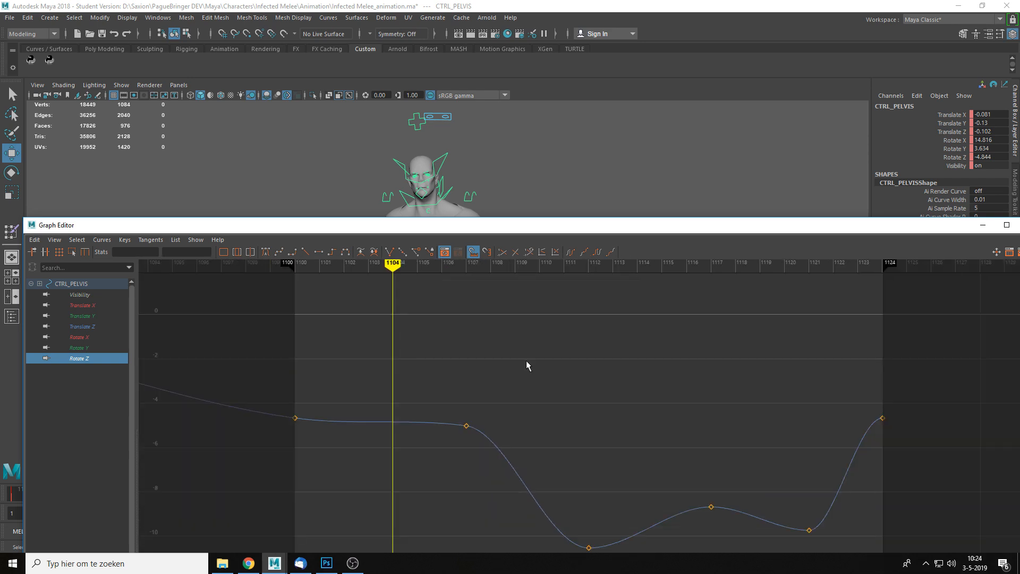
Break the tangents of the Rotate Z key at frame 1100 and level its outgoing handle to match frame 1124.
left_click(295, 419)
right_click(297, 418)
left_click(348, 469)
left_click_drag(359, 426, 362, 417)
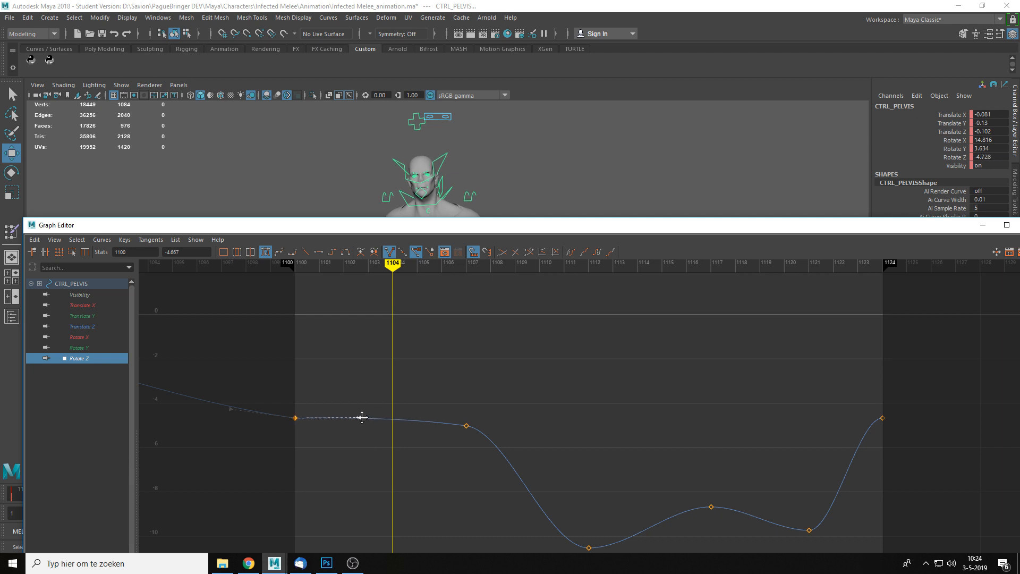
left_click(881, 418)
left_click(620, 410)
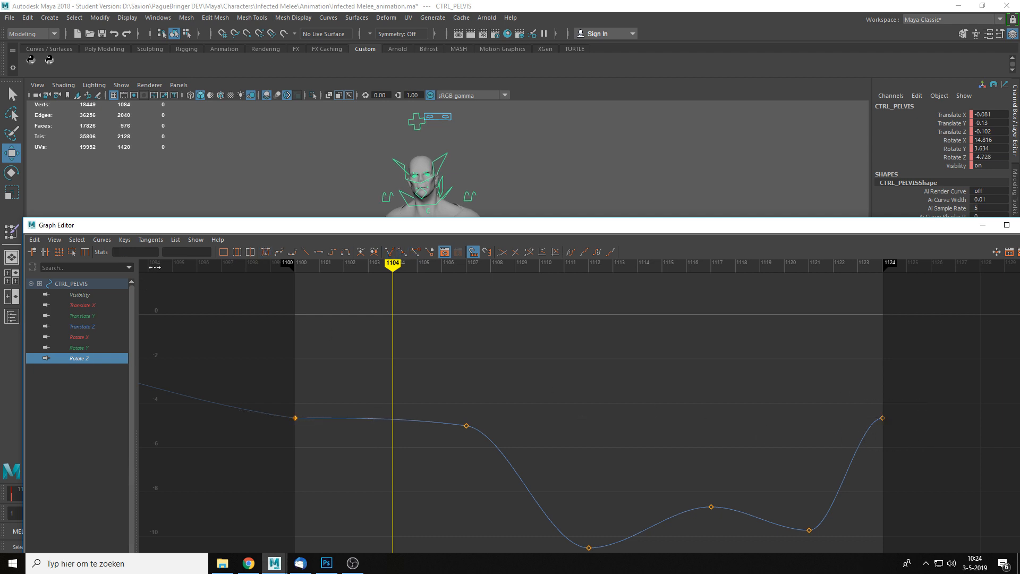
Select the right foot control and maximize the Graph Editor showing its curves.
left_click_drag(458, 227, 400, 424)
middle_click_drag(577, 351, 578, 267, "alt")
left_click_drag(579, 267, 576, 319, "alt")
key("q")
left_click(365, 340)
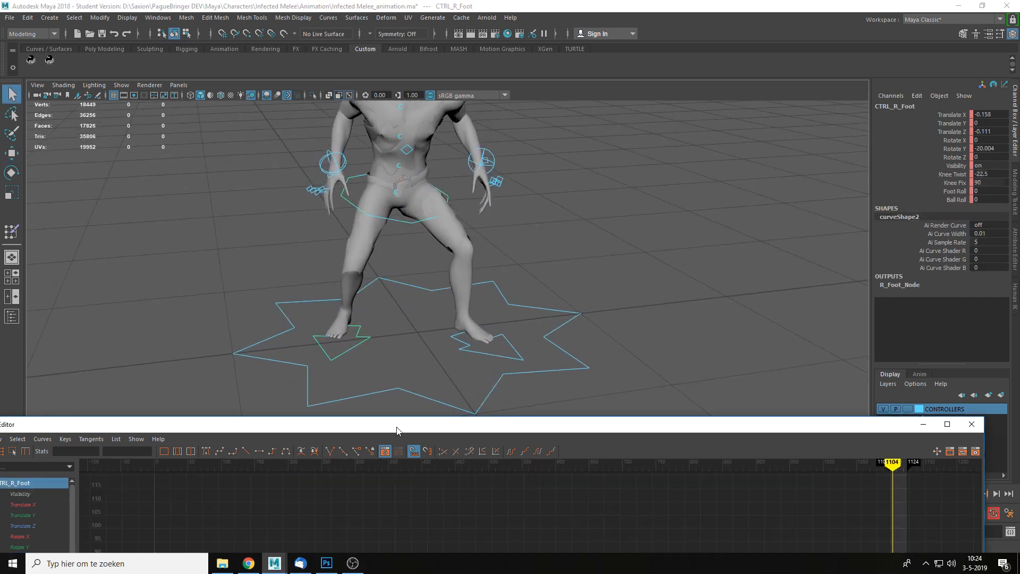
left_click_drag(396, 431, 432, 221)
double_click(432, 221)
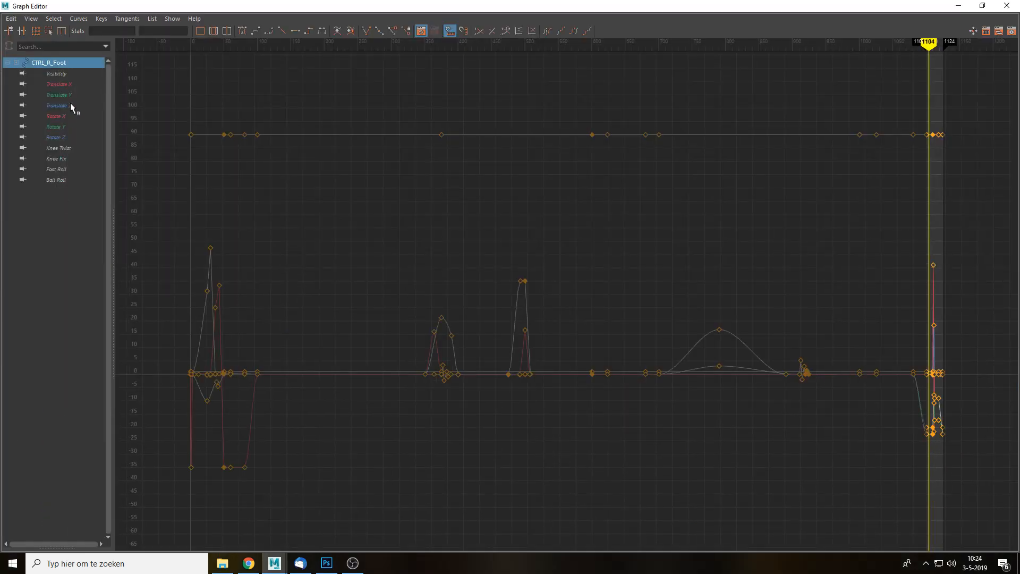
Isolate the right foot's Translate X curve and examine its keys between frames 1100 and 1124.
left_click(58, 84)
left_click_drag(903, 214, 955, 252)
key("f")
left_click(735, 286)
scroll(734, 286, "down", 2)
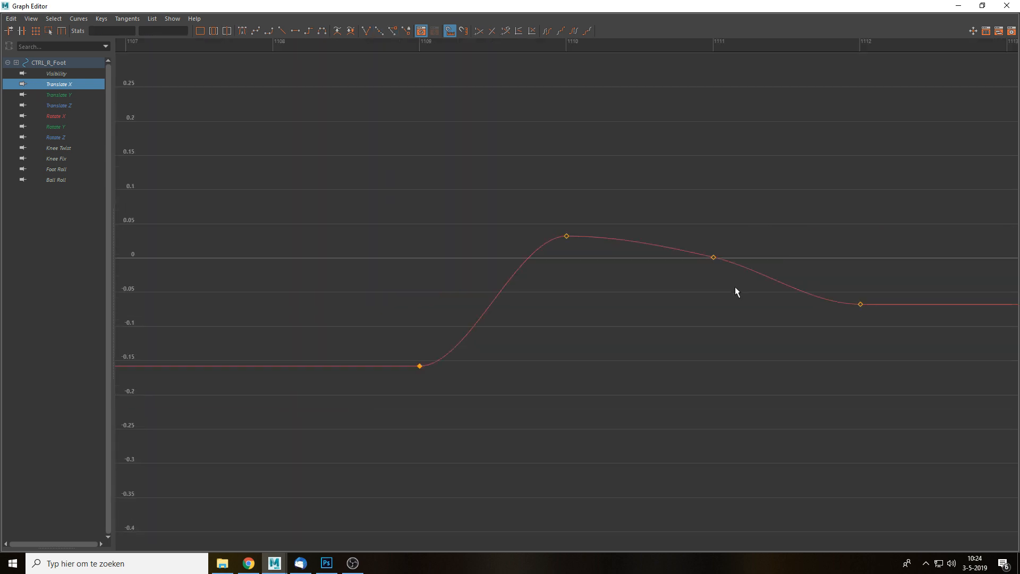
scroll(731, 303, "down", 2)
scroll(742, 330, "down", 2)
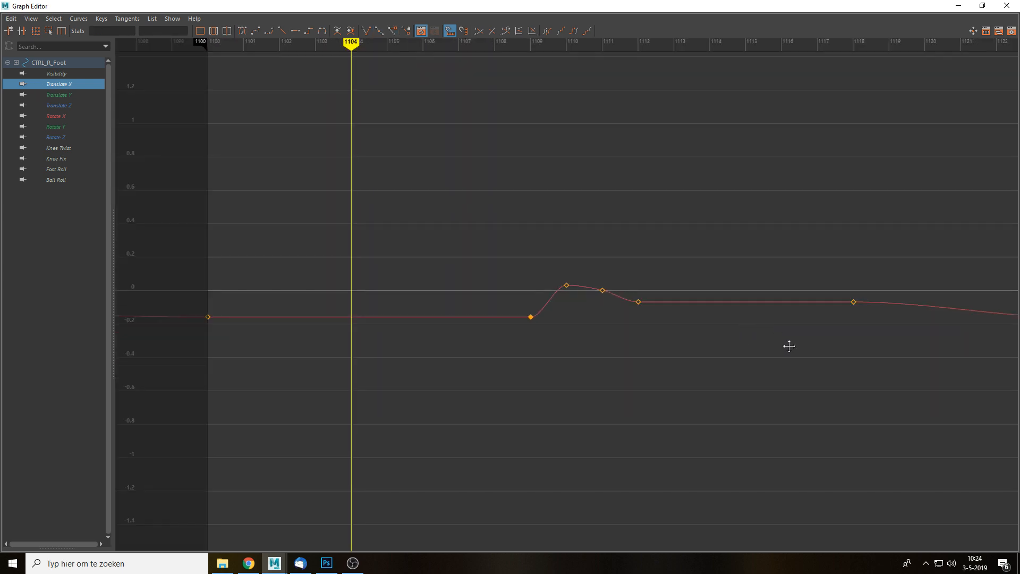
middle_click_drag(788, 346, 690, 354, "alt")
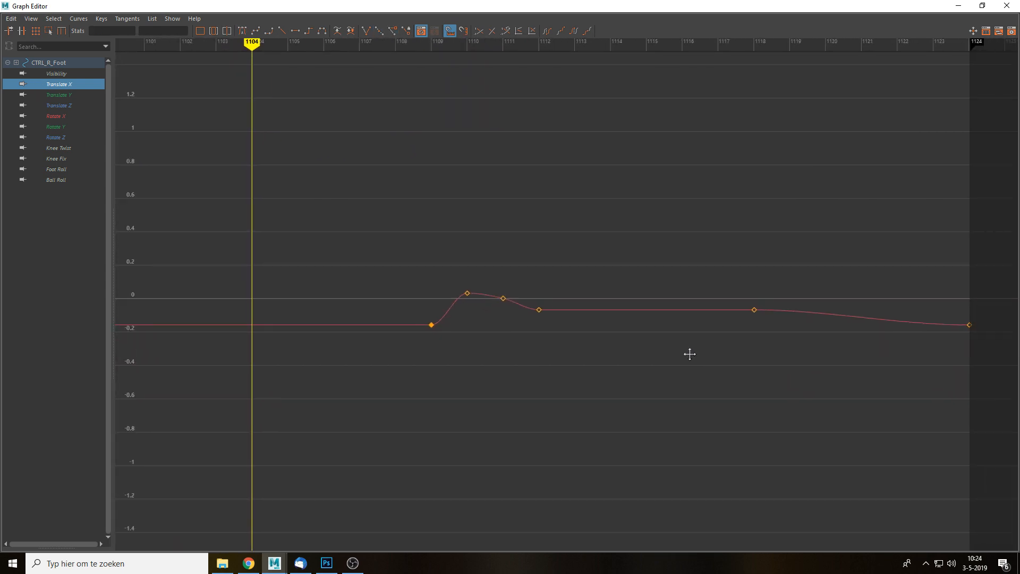
Isolate the right foot's Translate Y curve and delete its key at frame 1111.
left_click(62, 95)
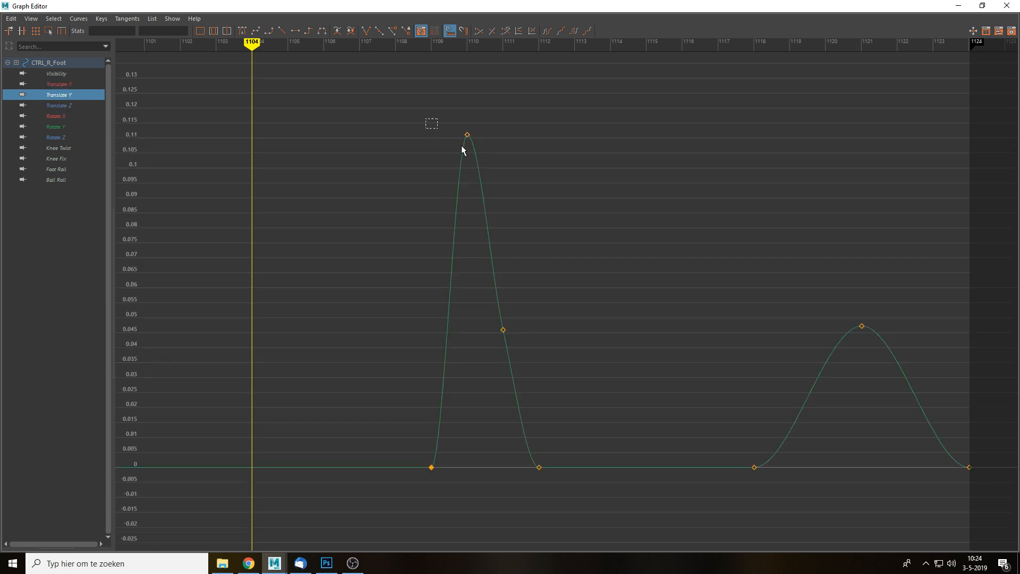
left_click_drag(461, 145, 497, 166)
key("f")
left_click(628, 280)
scroll(617, 293, "down", 4)
scroll(630, 304, "up", 2)
left_click_drag(709, 284, 769, 343)
key("Delete")
Examine the rest of the foot's Translate Y curve up to frame 1124, including the peak at frame 1121.
middle_click_drag(776, 266, 514, 264, "alt")
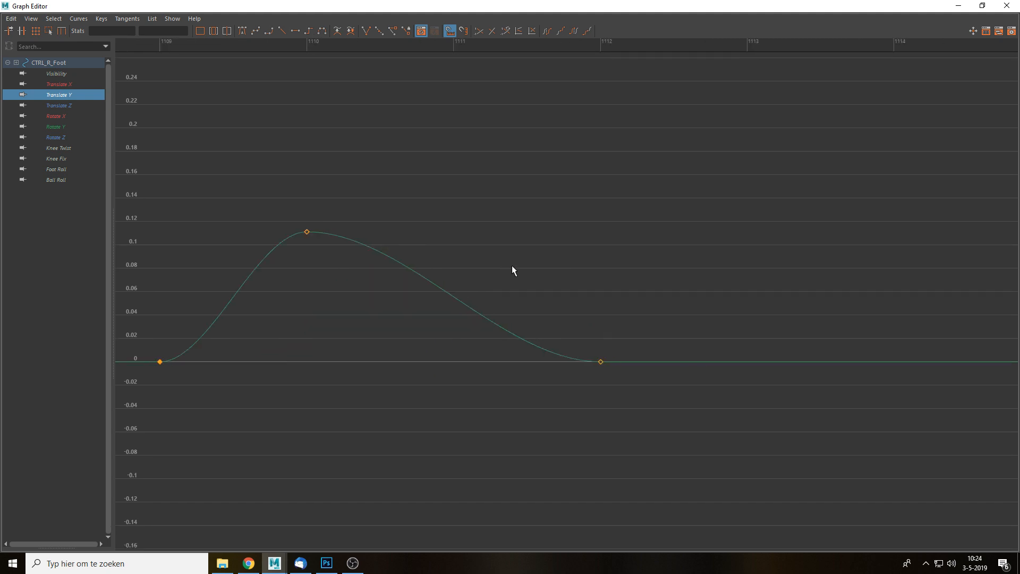
scroll(514, 266, "down", 5)
middle_click_drag(750, 310, 425, 338, "alt")
left_click_drag(765, 324, 807, 339)
key("f")
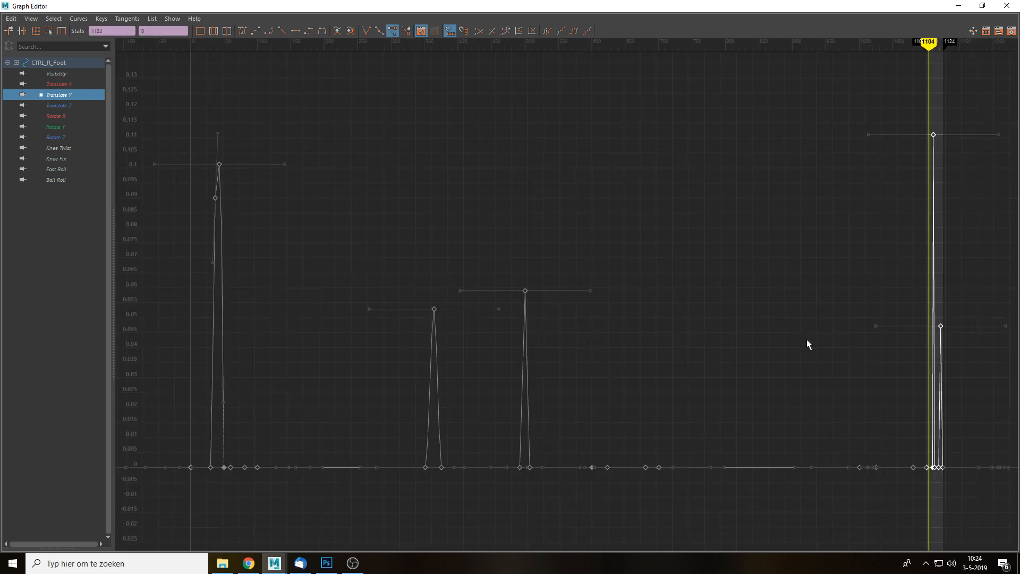
left_click(930, 324)
key("f")
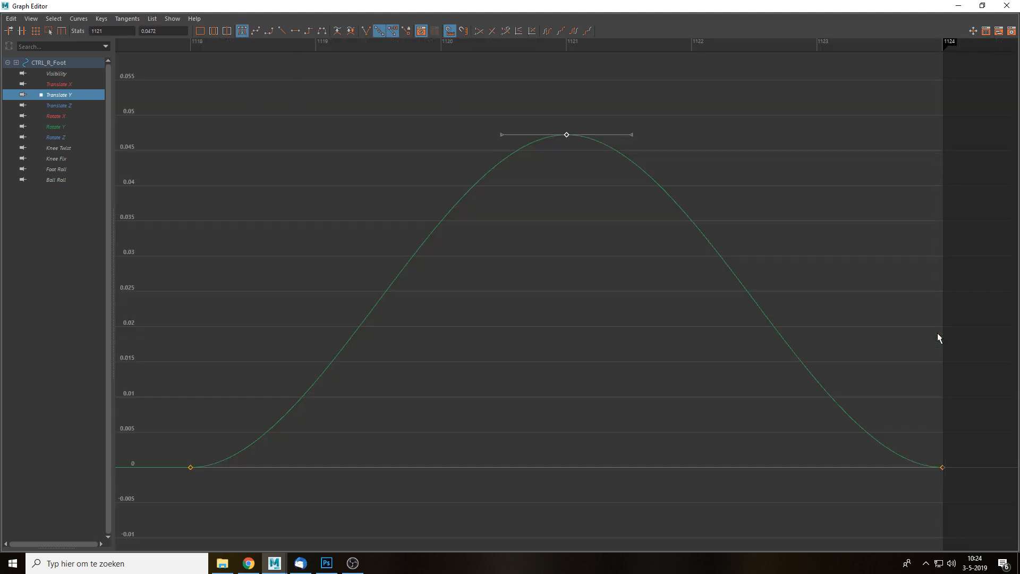
left_click(821, 264)
scroll(699, 272, "down", 3)
scroll(700, 272, "up", 1)
scroll(699, 273, "down", 1)
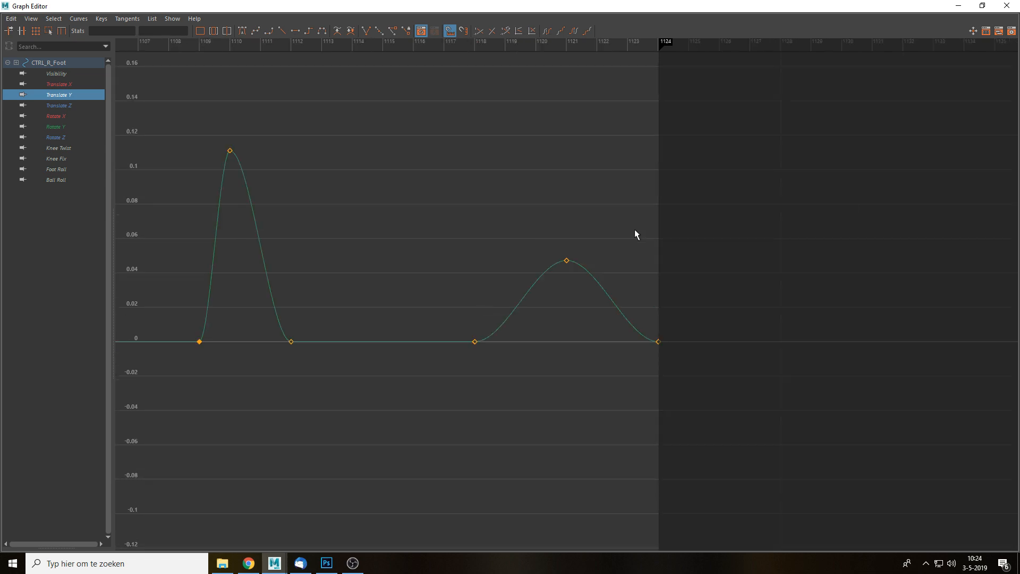
Try moving the Translate Y peak key from frame 1110 to frame 1111, and undo the move.
middle_click_drag(402, 225, 571, 265, "alt")
left_click_drag(371, 166, 455, 244)
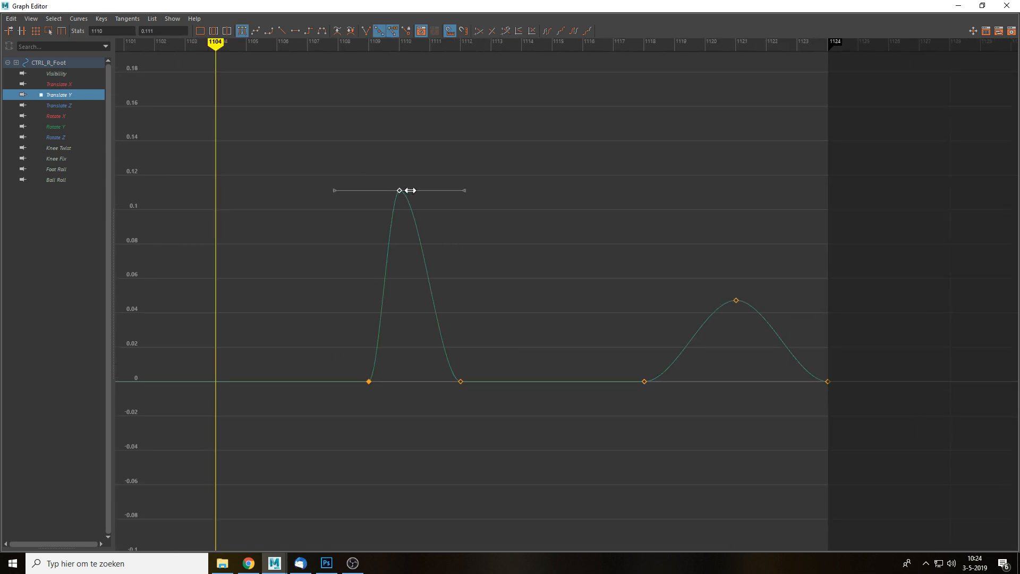
middle_click_drag(410, 191, 419, 187, "shift")
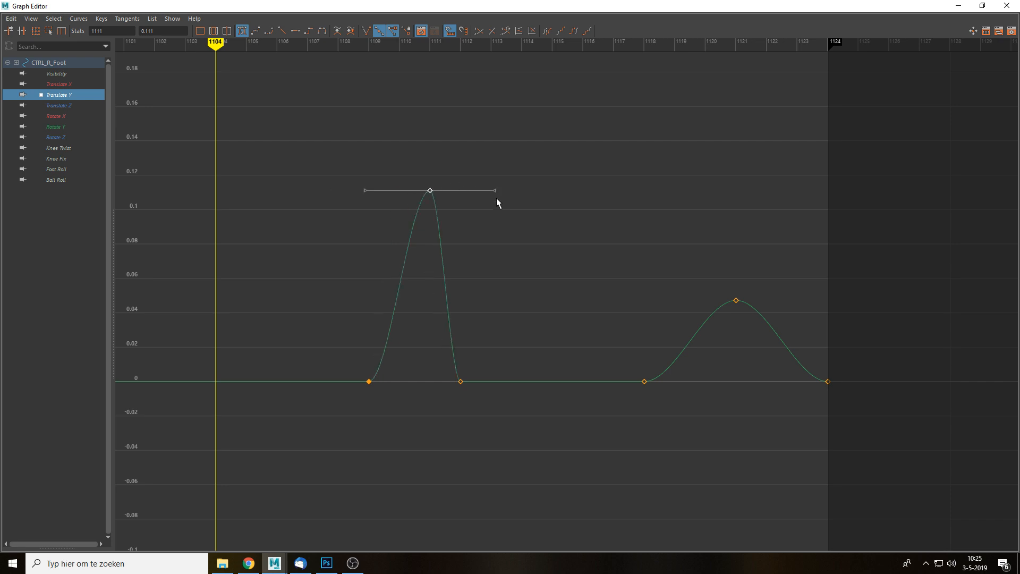
key("ctrl+z")
Uncover the viewport and play back the animation to check the right foot's step.
left_click_drag(587, 6, 555, 393)
middle_click(561, 314)
key("alt+v")
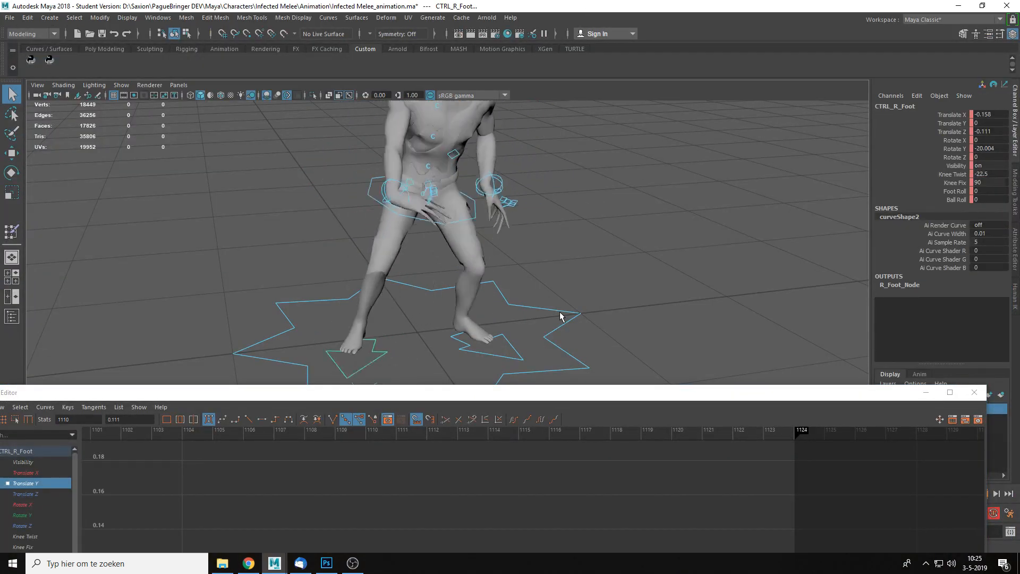
key("alt+v")
Isolate the right foot's Translate Z curve and delete its keys at frames 1110 and 1111.
mouse_move(449, 393)
left_mouse_down()
mouse_move(544, 286)
mouse_move(514, 183)
left_mouse_up()
left_click(126, 387)
key("f")
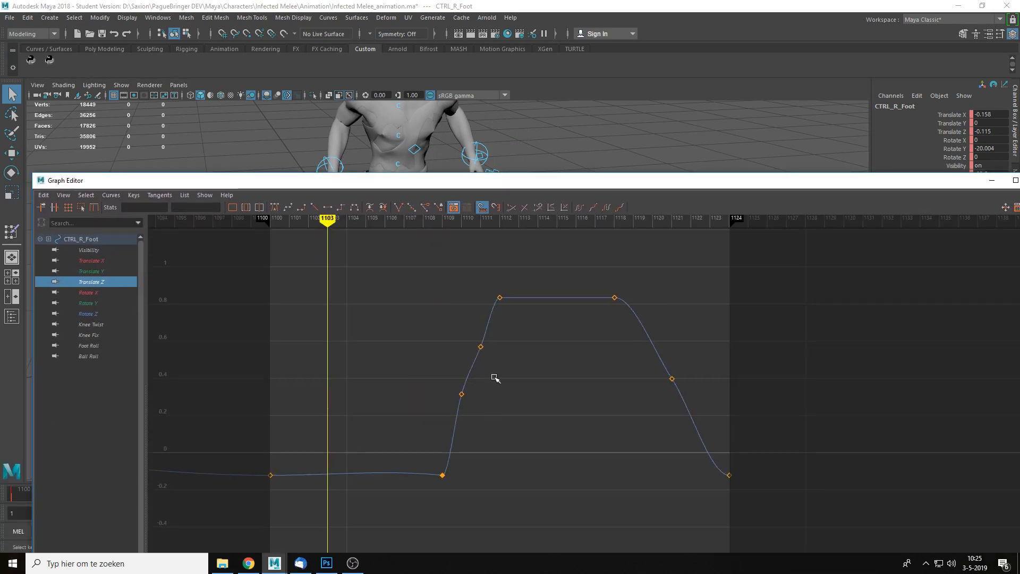
left_click_drag(452, 327, 516, 415)
key("Delete")
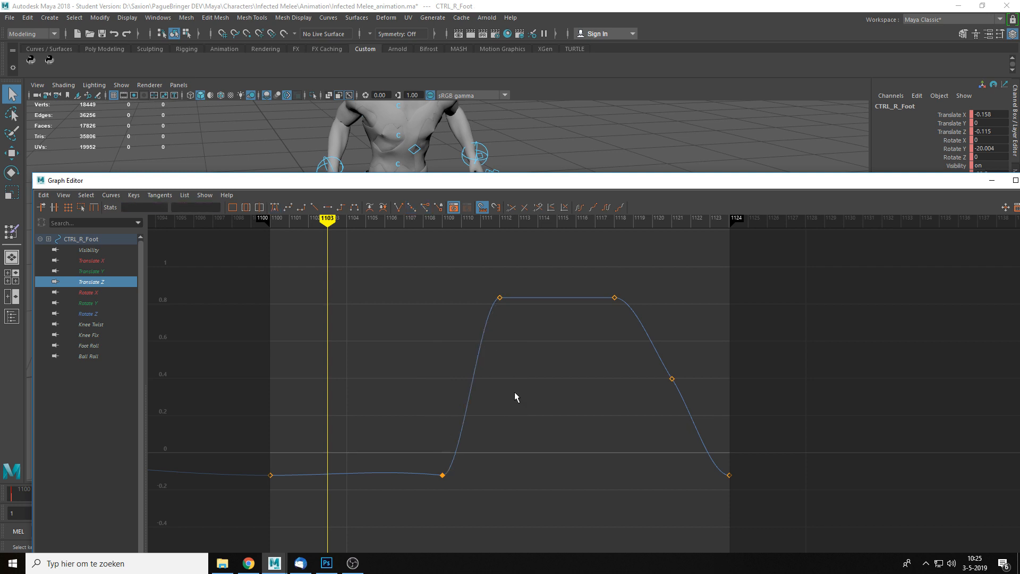
Apply Auto tangents to the Translate Z key at frame 1109 and adjust the tangent at frame 1121.
left_click(443, 475)
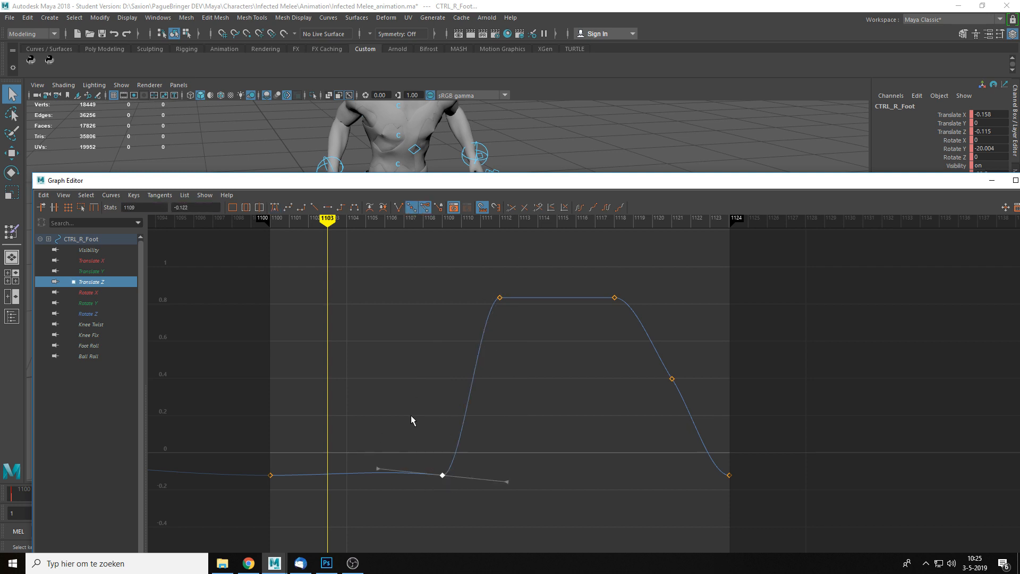
left_click(275, 208)
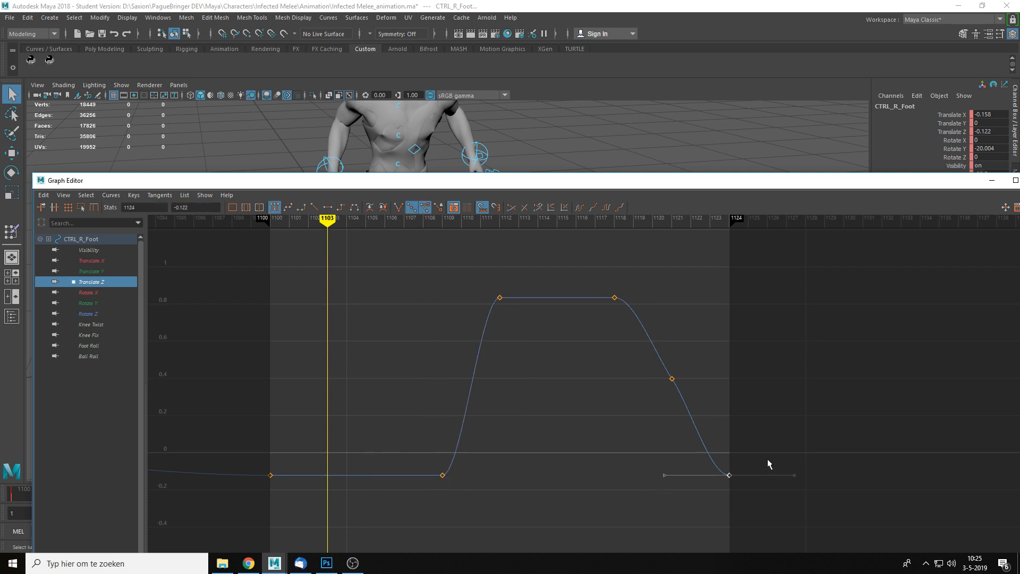
left_click_drag(685, 396, 686, 397)
left_click_drag(706, 434, 697, 433)
Check the feet from a low side view while the attack animation plays.
left_click_drag(553, 183, 567, 375)
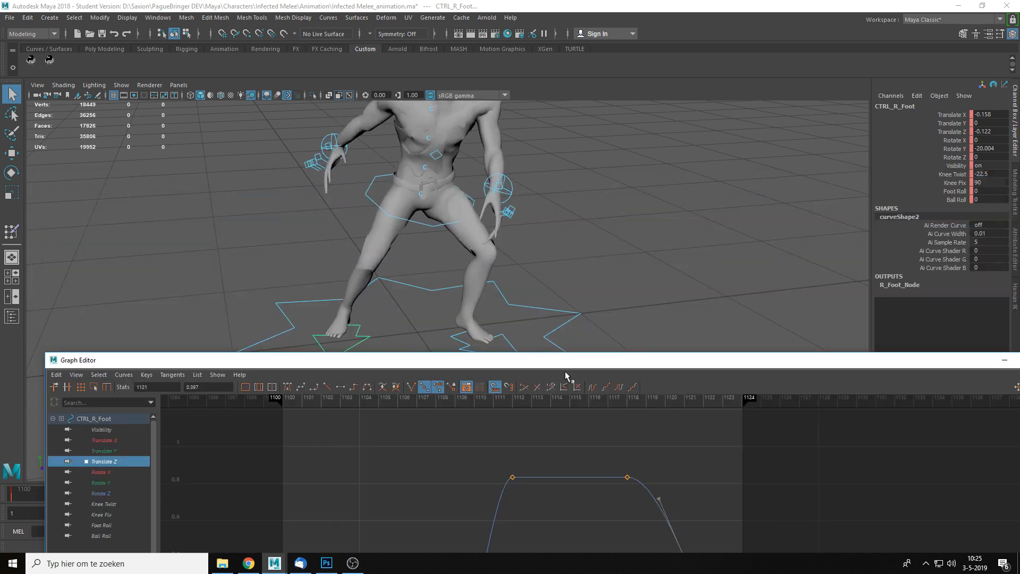
middle_click_drag(583, 304, 598, 197, "alt")
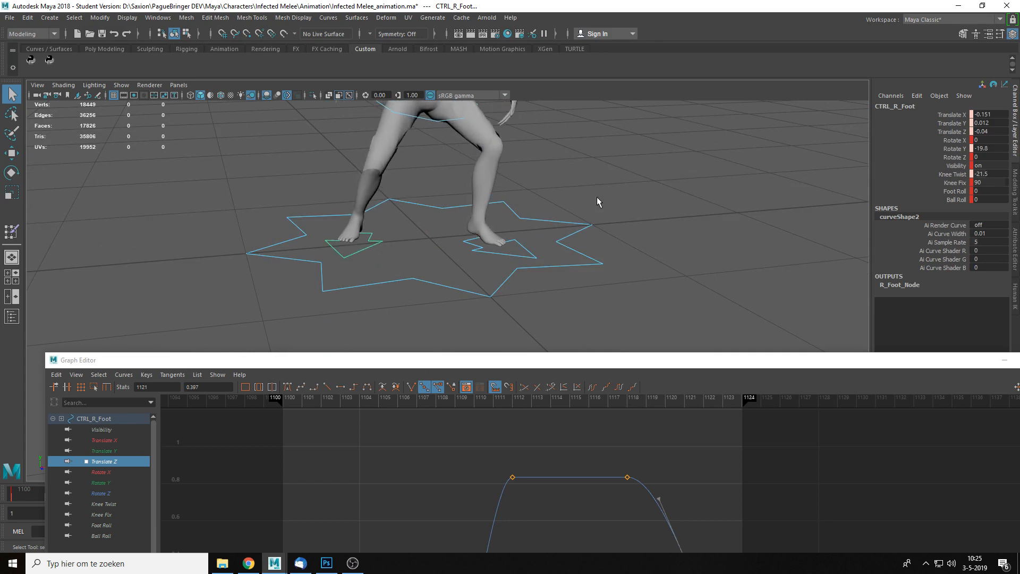
left_click_drag(597, 197, 513, 271, "alt")
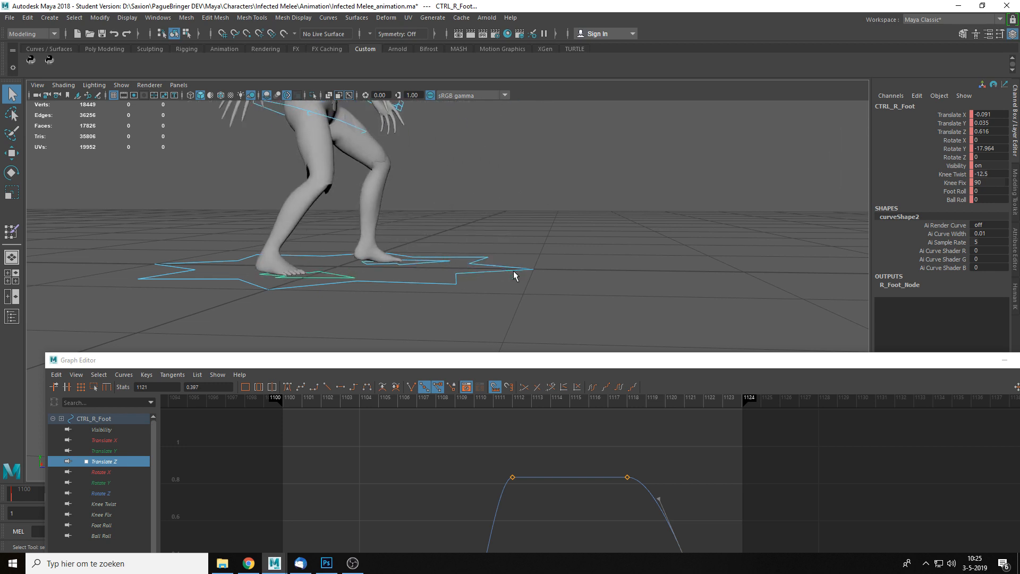
Try rotating the right foot control about X by about 13.1 degrees at frame 1120.
mouse_move(492, 414)
left_mouse_down()
mouse_move(647, 414)
mouse_move(526, 414)
mouse_move(665, 416)
mouse_move(627, 417)
mouse_move(683, 426)
mouse_move(627, 429)
mouse_move(657, 429)
left_mouse_up()
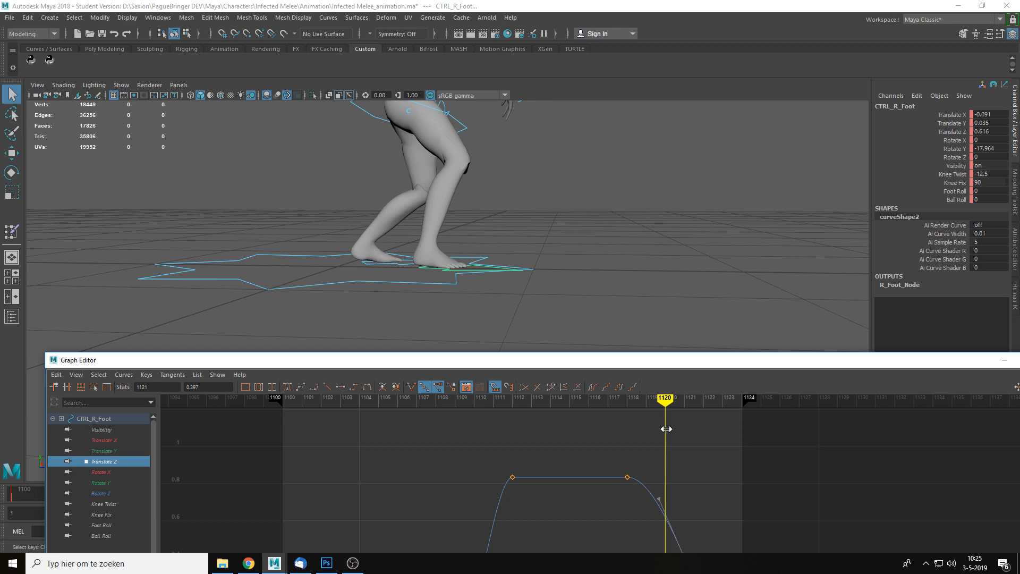
left_click(444, 260)
key("e")
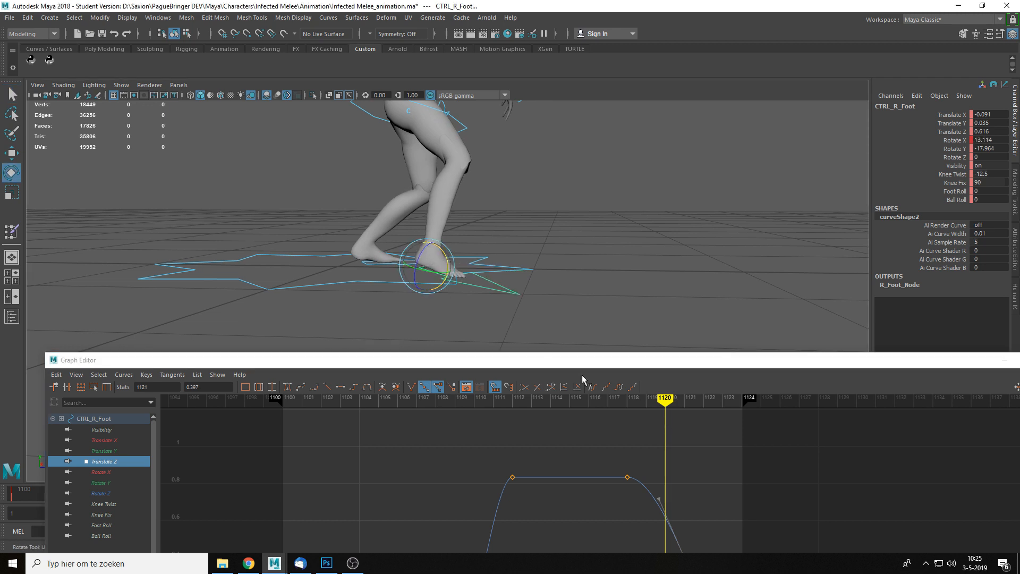
mouse_move(665, 405)
left_mouse_down()
mouse_move(558, 412)
mouse_move(587, 413)
left_mouse_up()
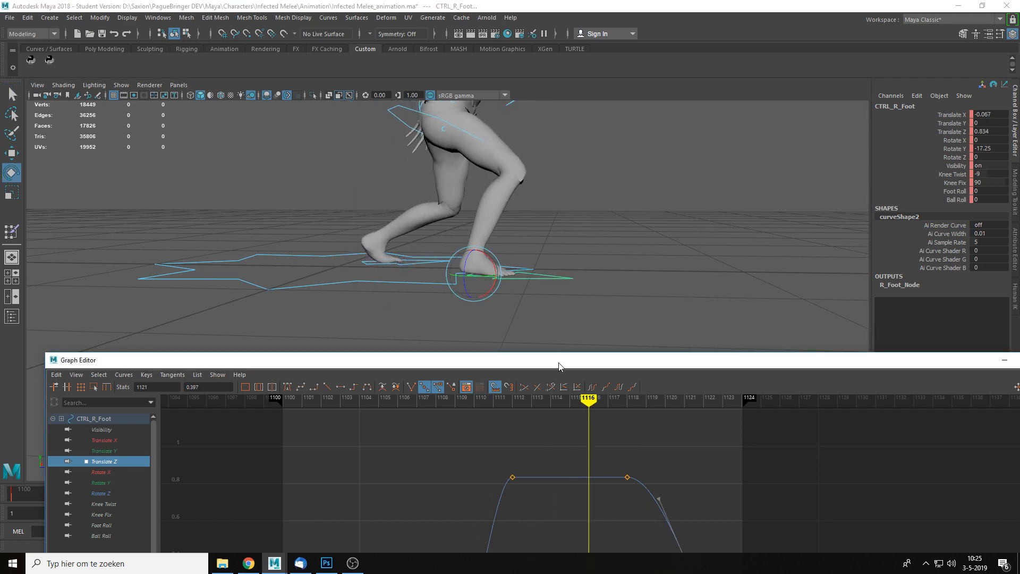
Isolate the right foot's Rotate X curve and examine its keys between frames 1109 and 1112.
left_click_drag(558, 364, 557, 176)
left_click(112, 283)
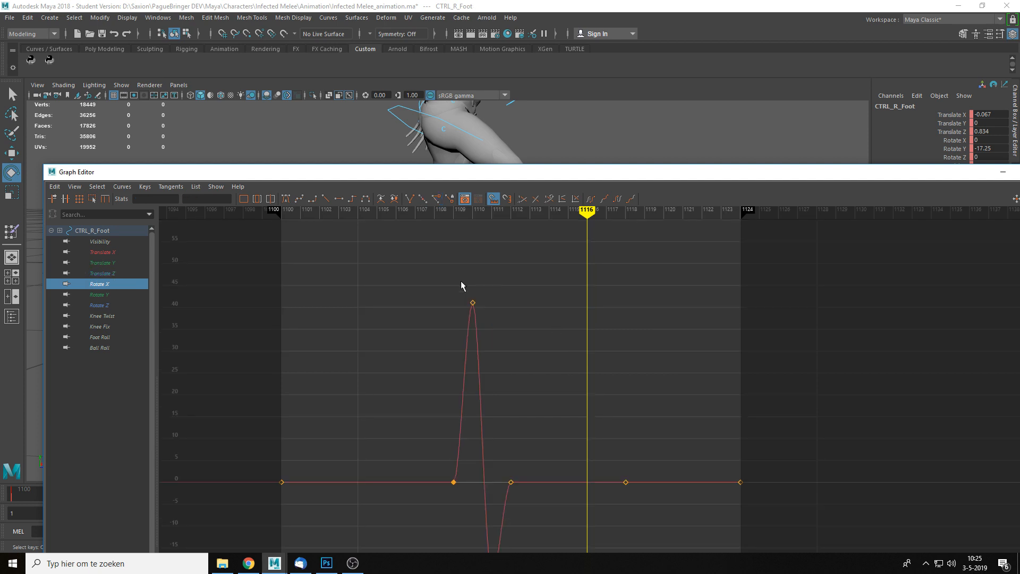
left_click_drag(461, 282, 527, 329)
key("f")
left_click(527, 328)
scroll(537, 346, "down", 5)
left_click(727, 399)
middle_click_drag(742, 425, 529, 333, "alt")
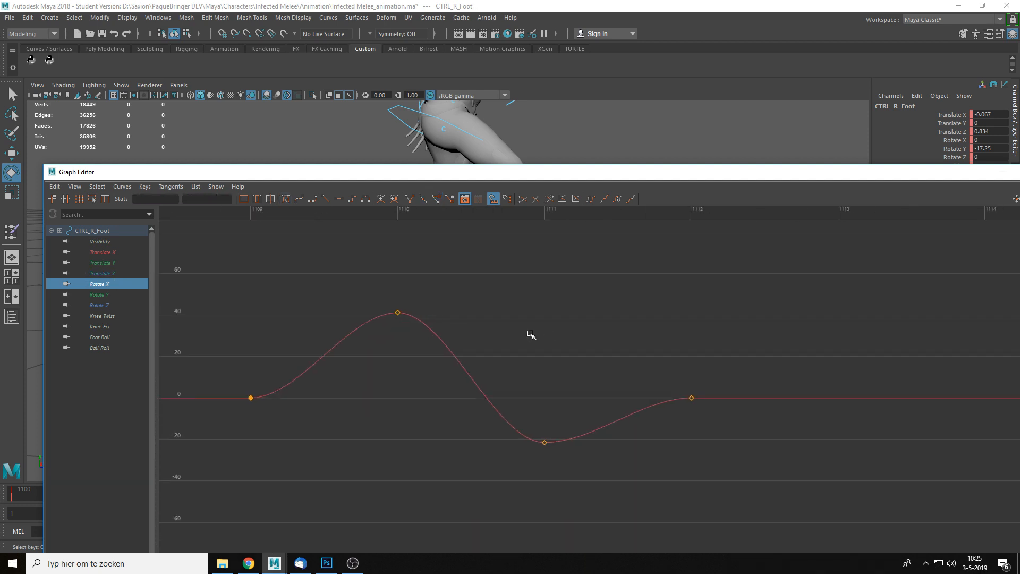
scroll(583, 365, "down", 4)
Examine the right foot's Rotate Y and Rotate Z curves one after the other between frames 1100 and 1124.
left_click(120, 295)
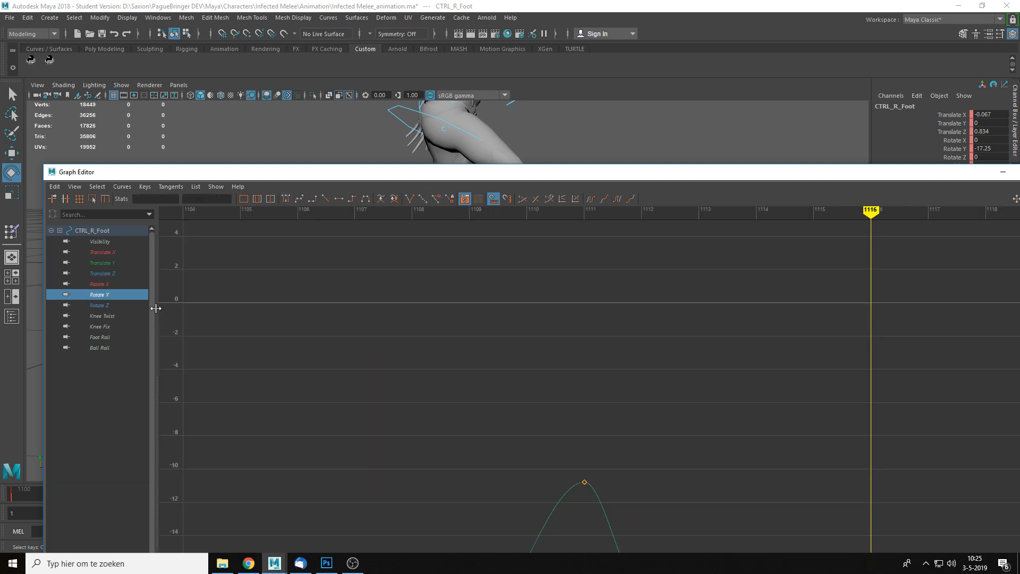
left_click_drag(600, 481, 601, 484)
key("f")
scroll(569, 321, "down", 4)
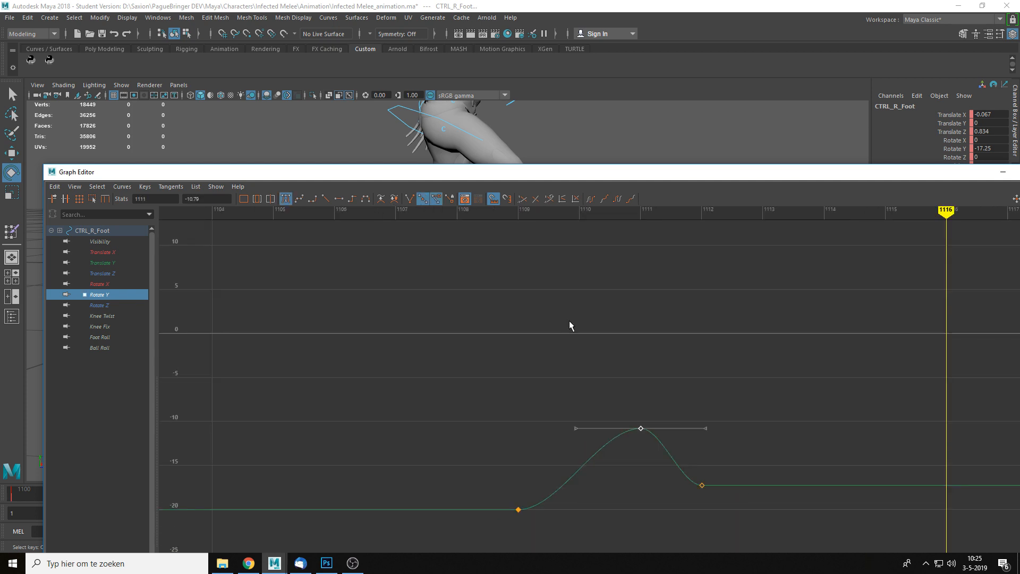
left_click(569, 320)
scroll(558, 357, "down", 4)
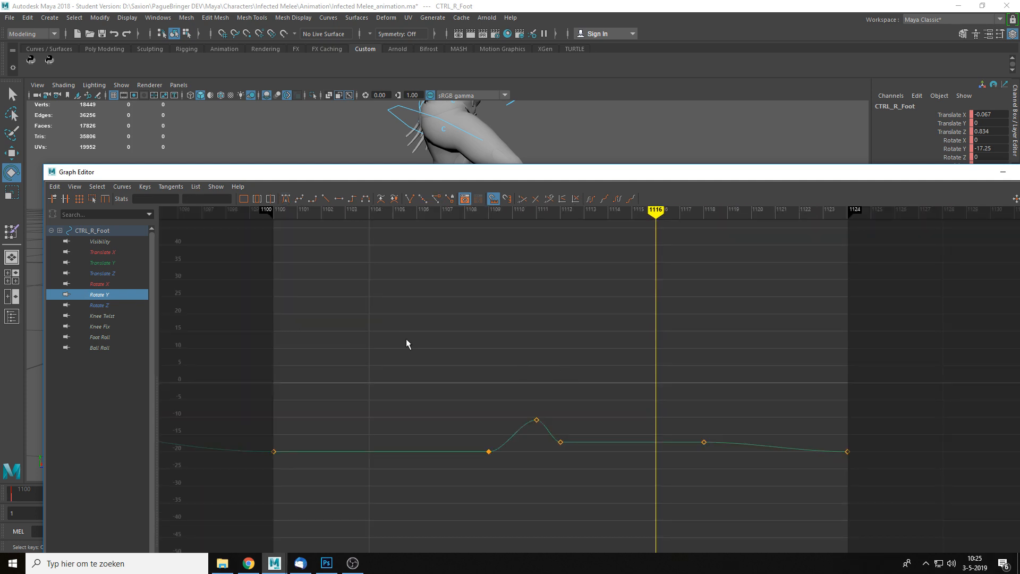
left_click(115, 305)
left_click_drag(508, 299, 579, 320)
key("f")
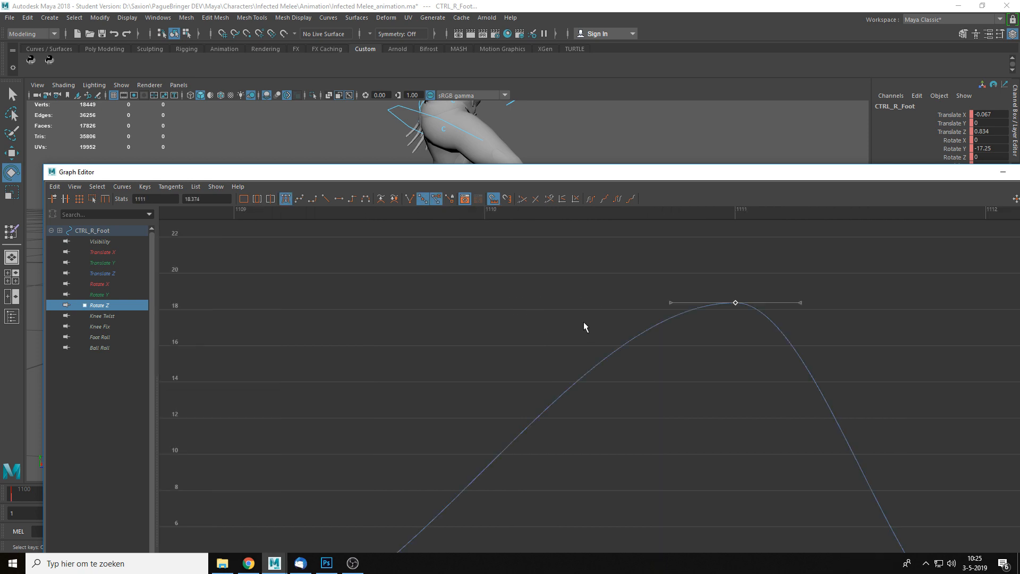
left_click(583, 321)
scroll(563, 323, "down", 3)
scroll(507, 330, "down", 5)
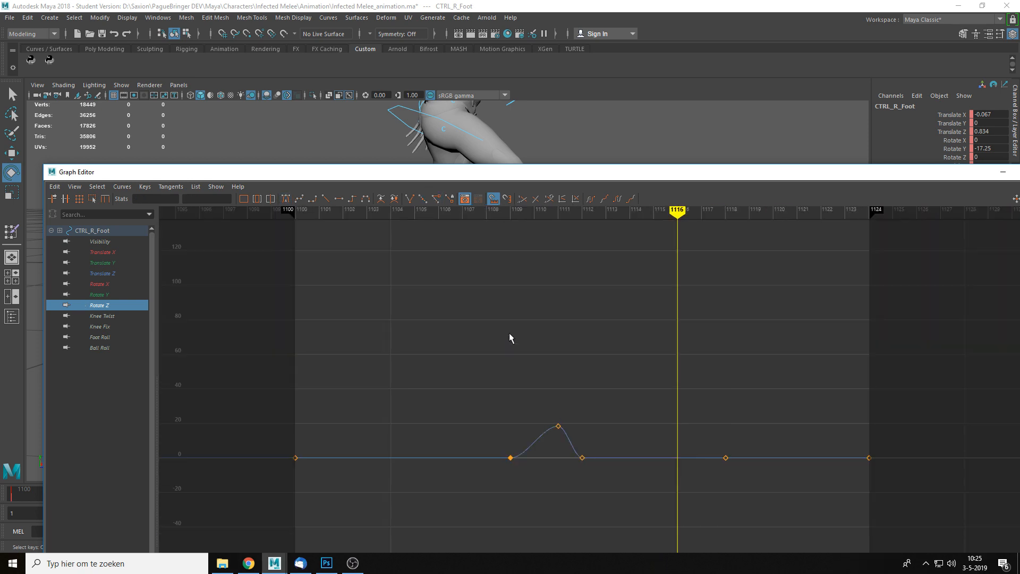
Select the right wrist control and maximize the Graph Editor showing its curves.
left_click_drag(541, 173, 526, 327)
left_click_drag(547, 232, 551, 210, "alt")
key("q")
left_click(661, 182)
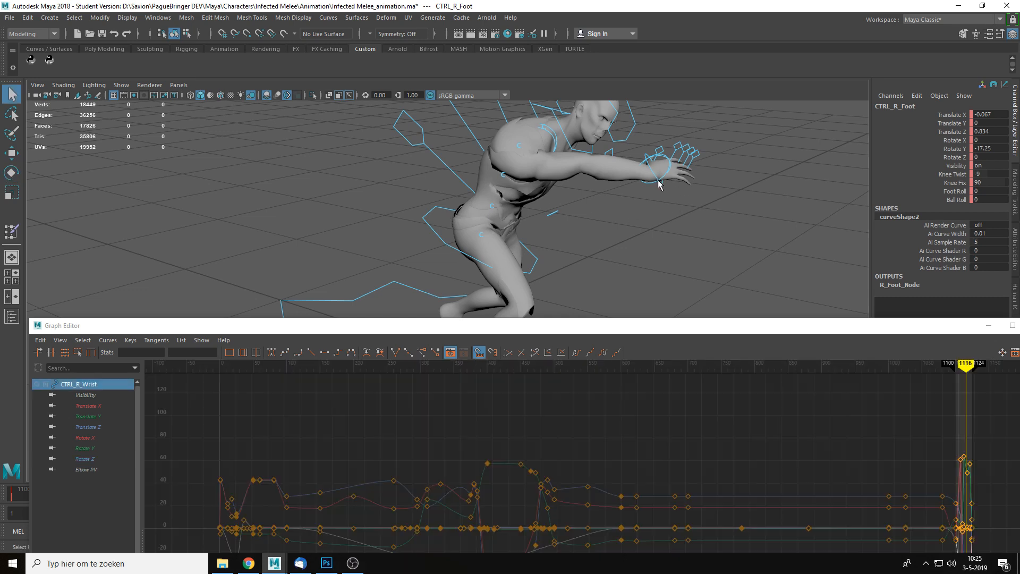
left_click_drag(671, 336, 589, 216)
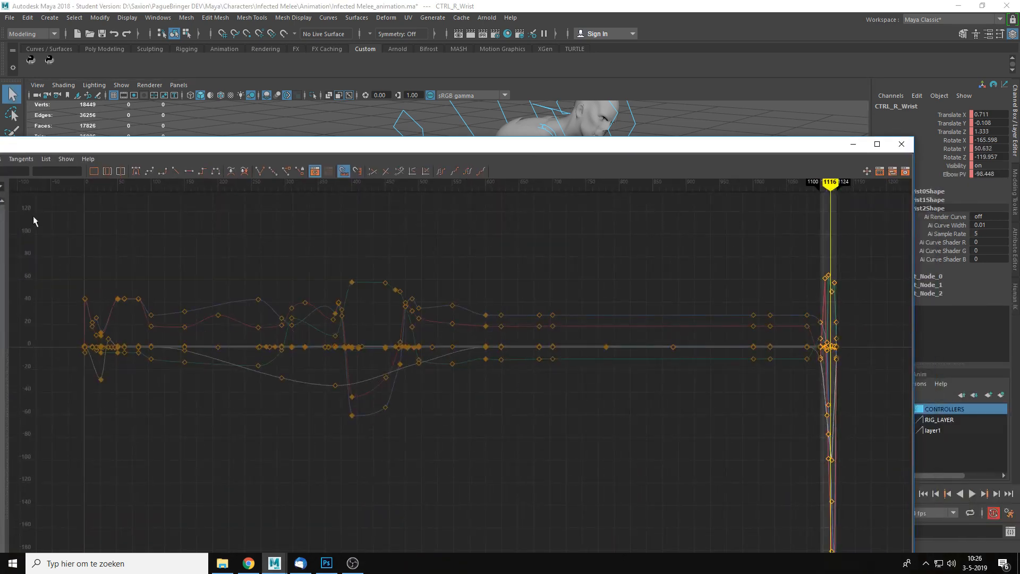
double_click(569, 145)
Isolate the right wrist's Translate X curve and frame its keys between frames 1100 and 1124.
left_click(68, 76)
left_click(69, 84)
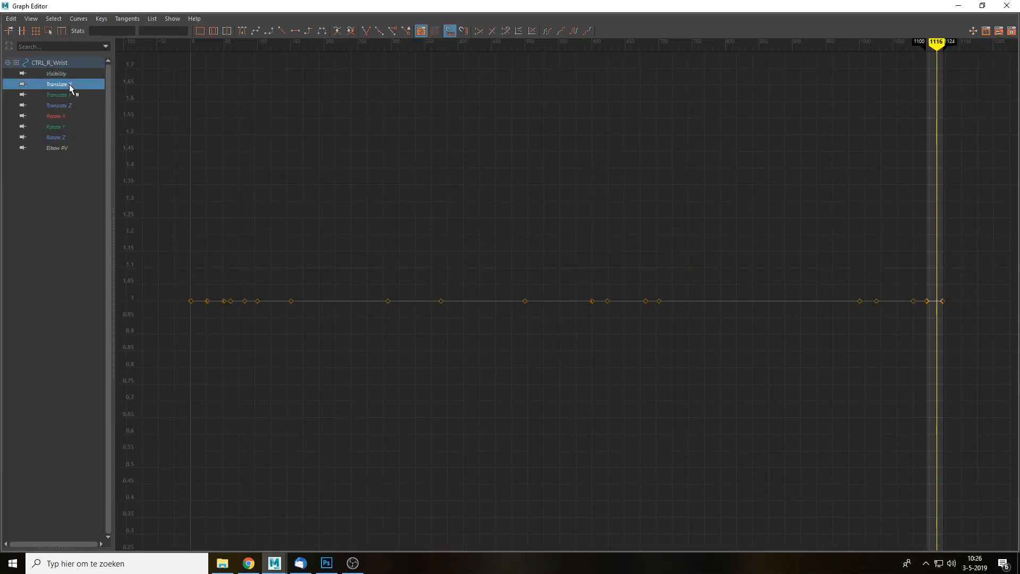
key("a")
left_click_drag(898, 110, 961, 162)
key("f")
left_click(837, 212)
scroll(835, 211, "down", 4)
scroll(792, 244, "down", 2)
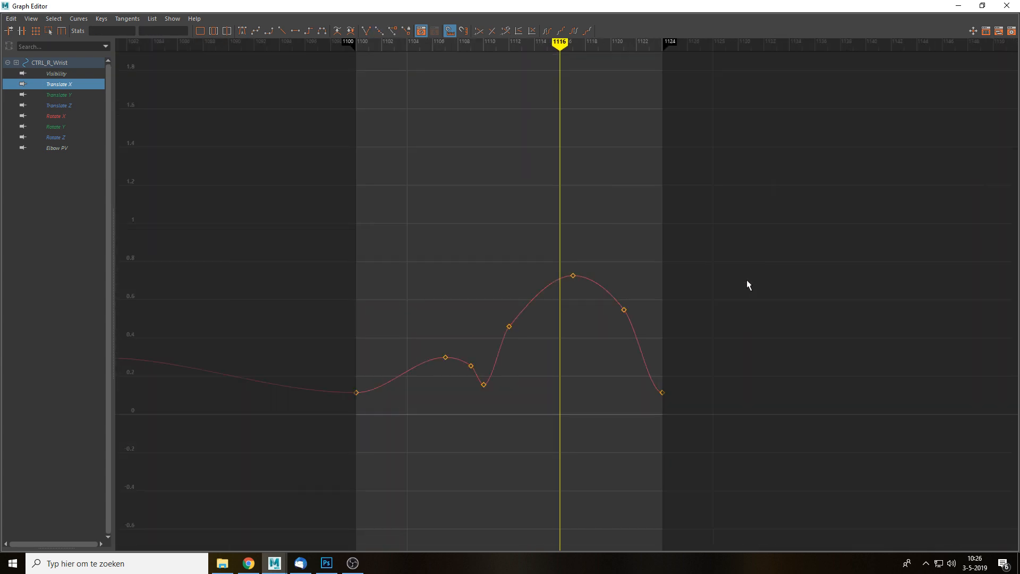
scroll(744, 282, "up", 1)
middle_click_drag(526, 366, 627, 312, "alt")
scroll(591, 333, "up", 2)
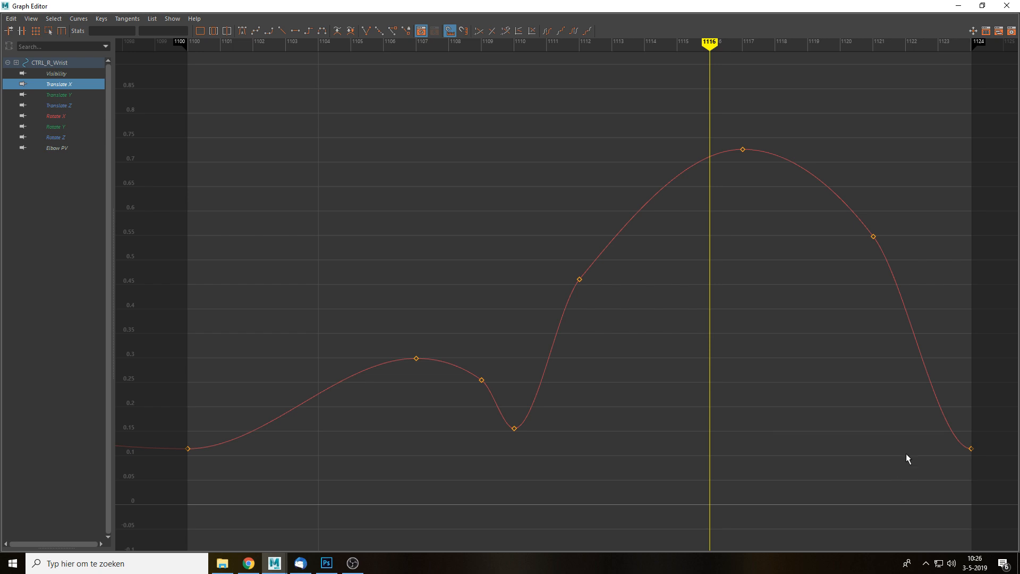
Steepen the tangents of the right wrist's Translate X key at frame 1121 and check the end keys at frames 1124 and 1100.
left_click(856, 218)
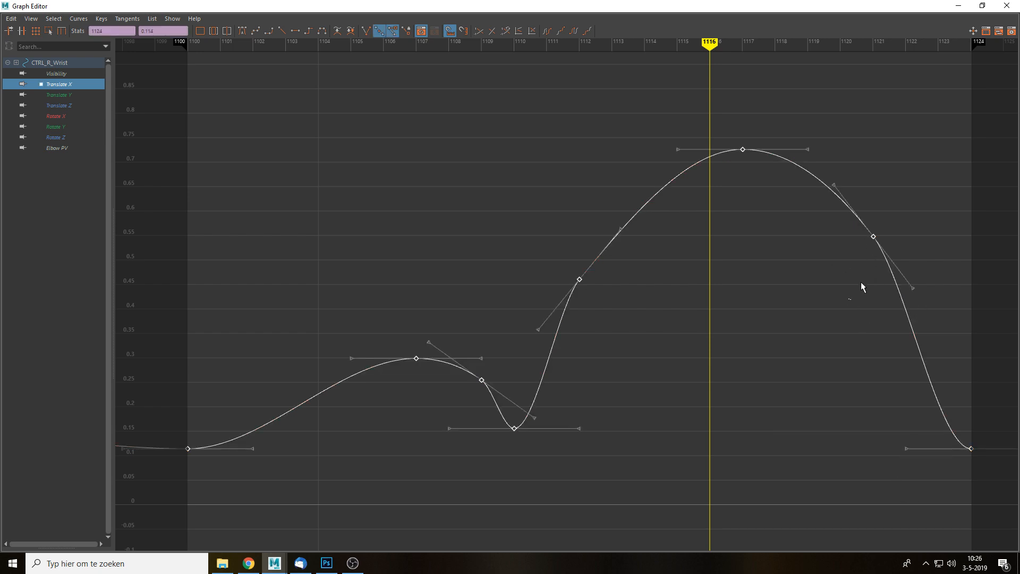
left_click_drag(861, 281, 894, 219)
left_click_drag(914, 287, 938, 394)
left_click(972, 449)
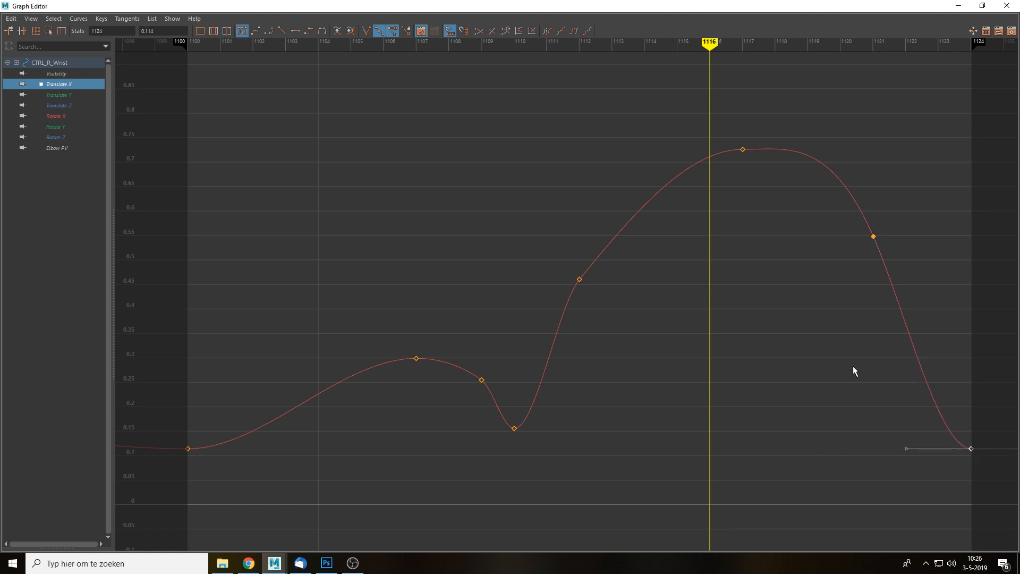
left_click(306, 473)
left_click_drag(176, 429, 211, 470)
left_click(364, 470)
Steepen the Translate X tangent at frame 1112, tilt the one at frame 1117 slightly downward and refine the tangent at frame 1121.
left_click_drag(558, 257, 607, 301)
left_click_drag(620, 228, 607, 220)
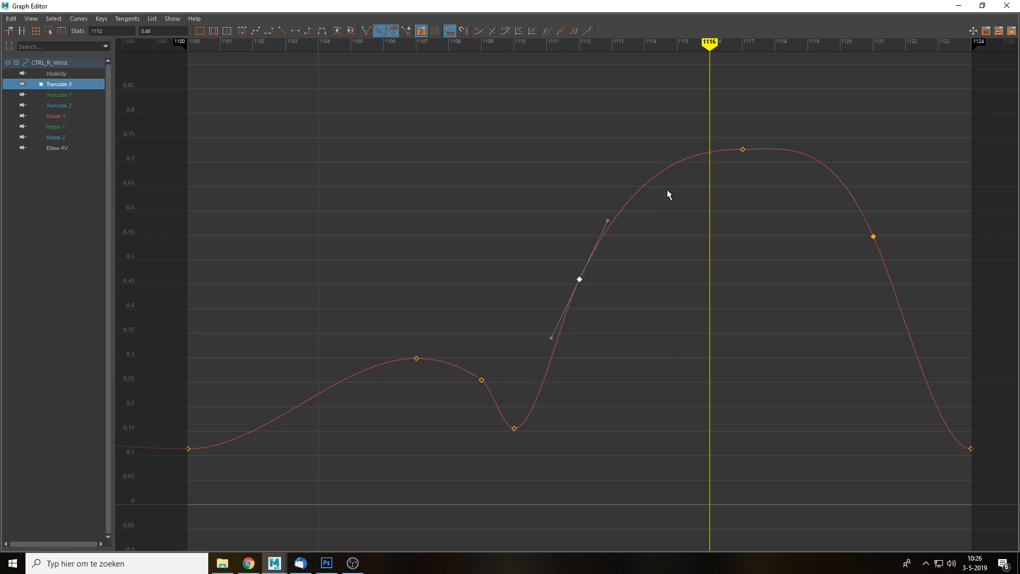
left_click_drag(776, 186, 726, 132)
left_click_drag(806, 152, 809, 155)
left_click_drag(869, 292, 887, 214)
left_click_drag(849, 176, 846, 176)
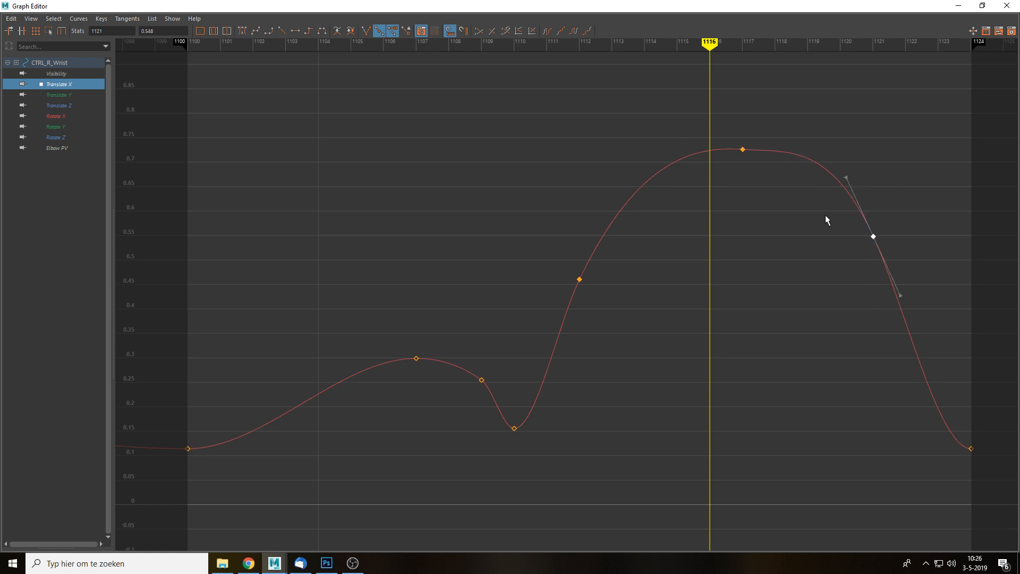
left_click(824, 215)
Isolate the right wrist's Translate Y curve and delete its keys at frames 1112 and 1117.
left_click(65, 96)
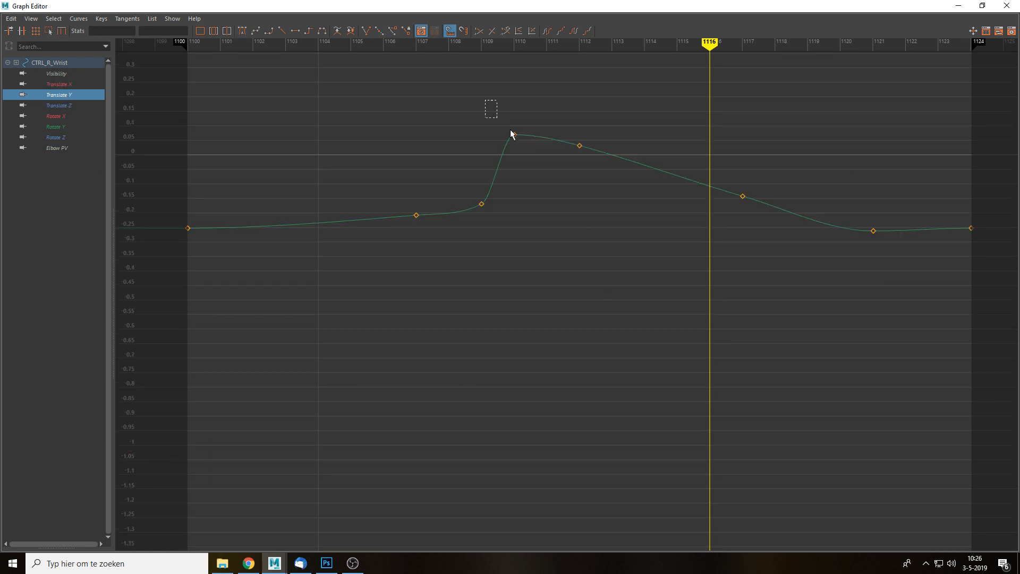
left_click_drag(510, 130, 534, 160)
key("f")
left_click(686, 348)
scroll(627, 326, "down", 3)
left_click_drag(643, 223, 689, 303)
scroll(734, 338, "down", 1)
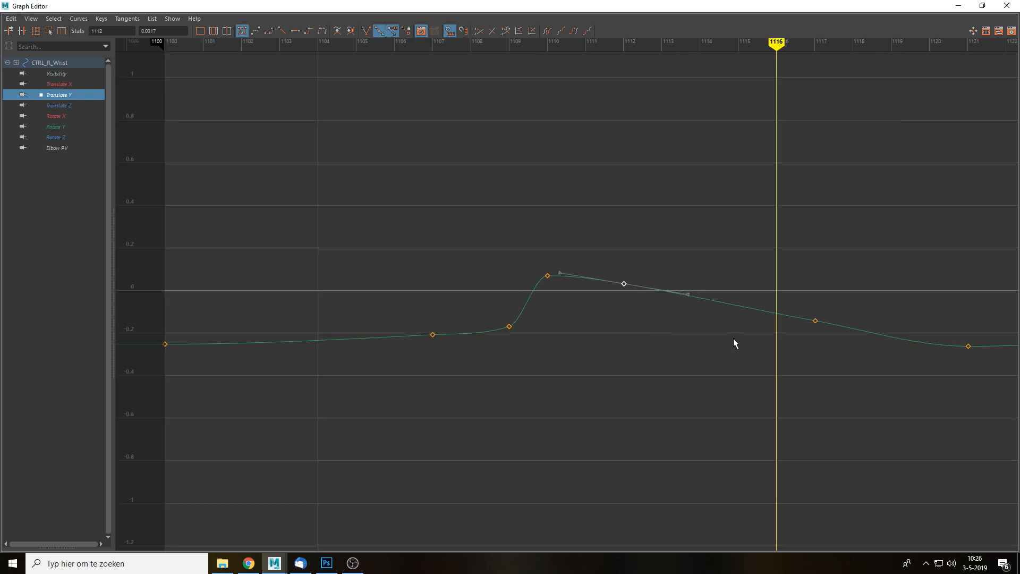
scroll(611, 322, "down", 2)
key("Delete")
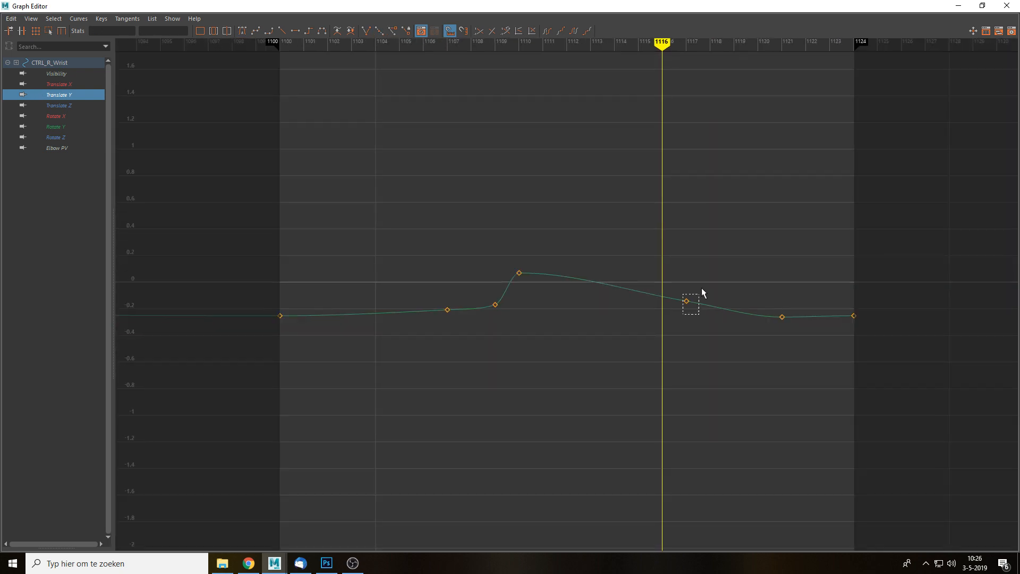
left_click(689, 300)
key("Delete")
left_click_drag(424, 301, 463, 333)
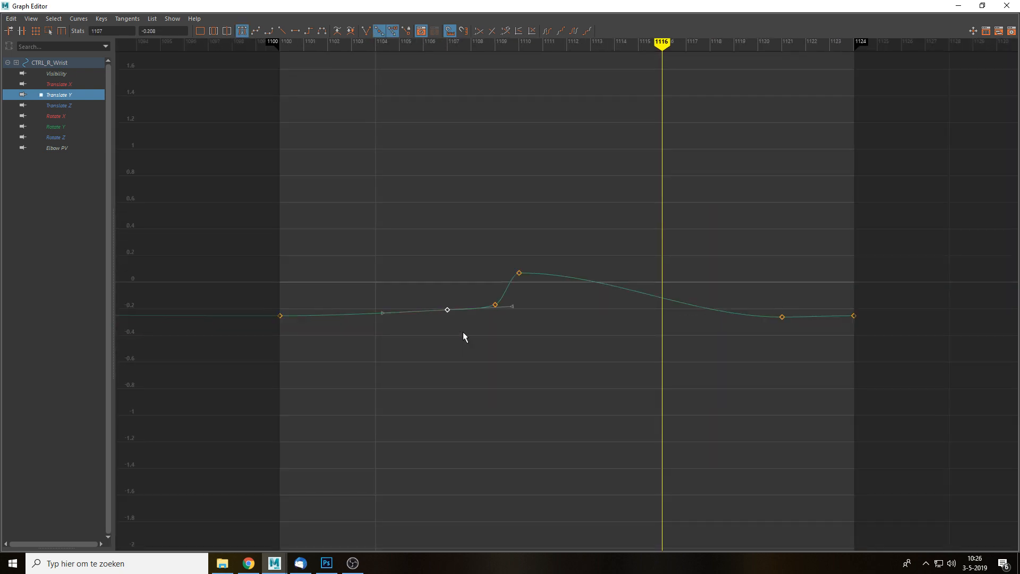
left_click(827, 331)
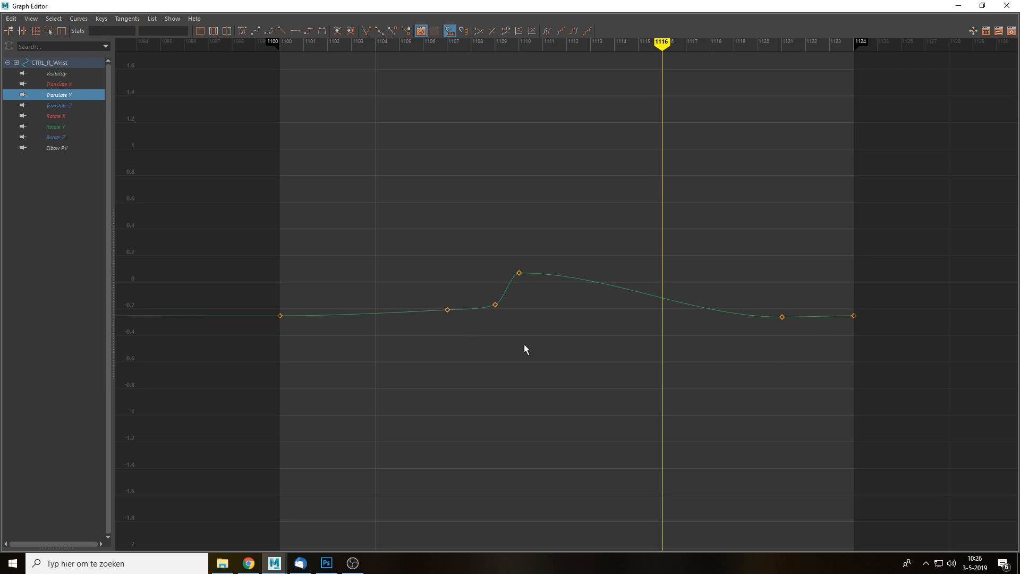
Isolate the right wrist's Translate Z curve and delete its key at frame 1110.
left_click(61, 106)
right_click_drag(510, 119, 620, 306, "alt")
middle_click_drag(470, 367, 504, 309, "alt")
scroll(504, 309, "down", 3)
left_click(496, 305)
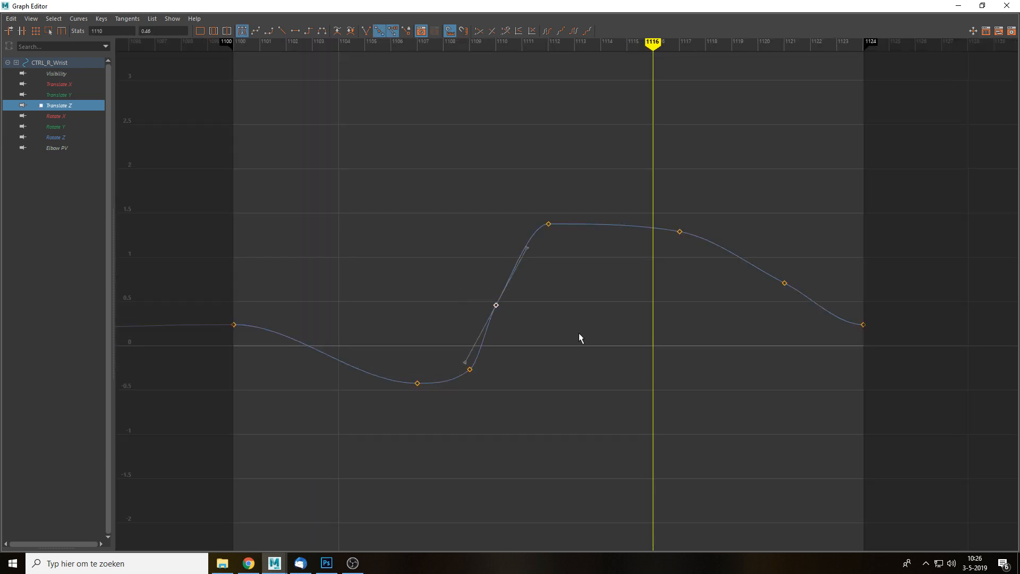
key("Delete")
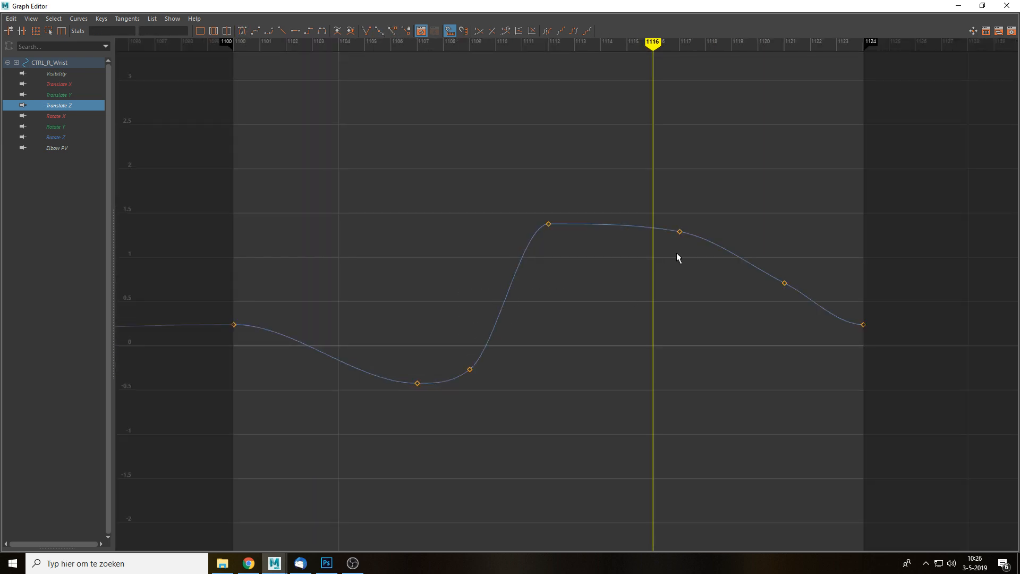
Steepen the downward tangent of the Translate Z key at frame 1121.
left_click(765, 273)
left_click(807, 272)
left_click(784, 283)
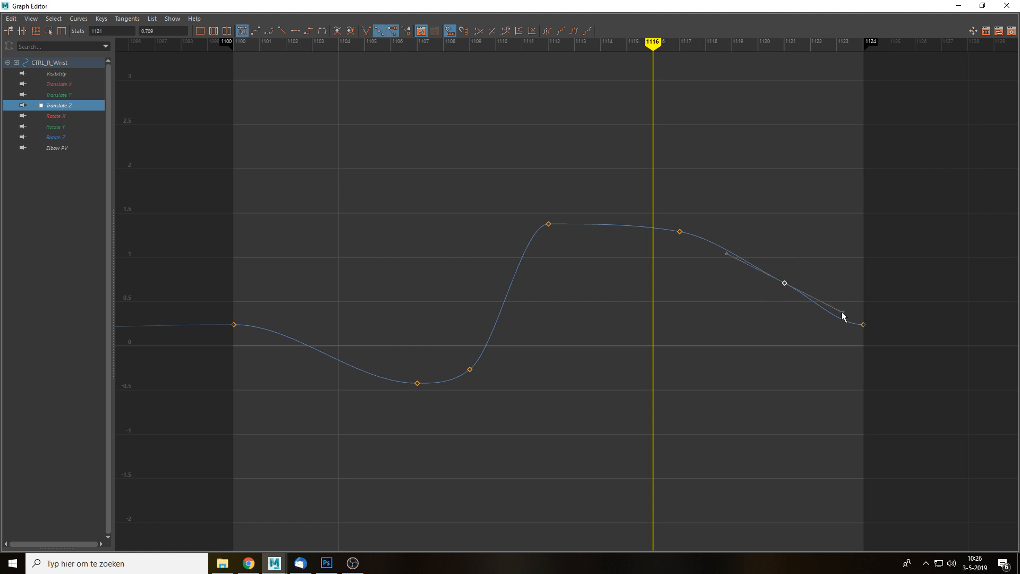
left_click_drag(842, 316, 833, 325)
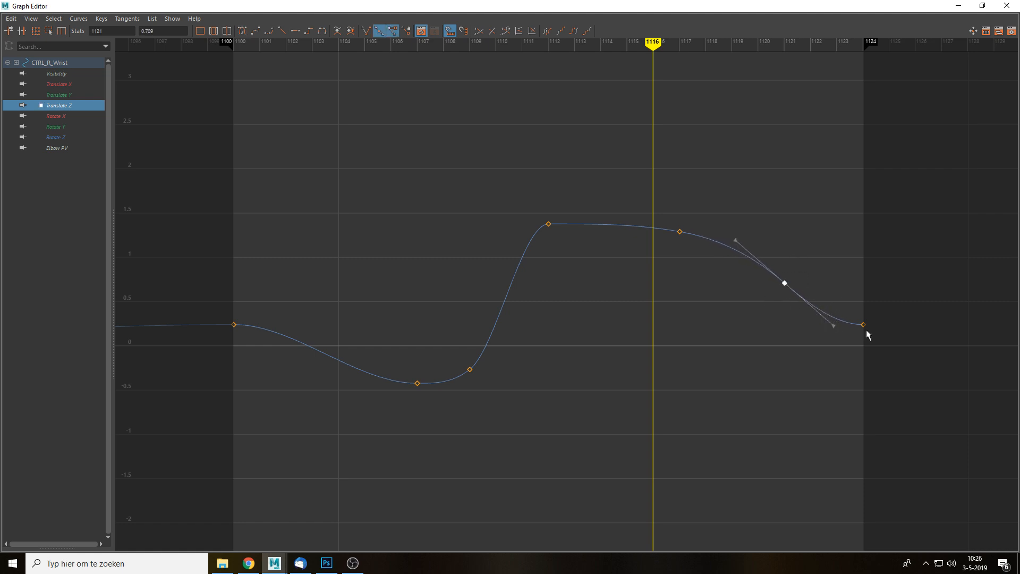
left_click(487, 412)
Isolate the right wrist's Rotate X curve and delete its keys at frames 1112 and 1117.
left_click(74, 116)
left_click(419, 134)
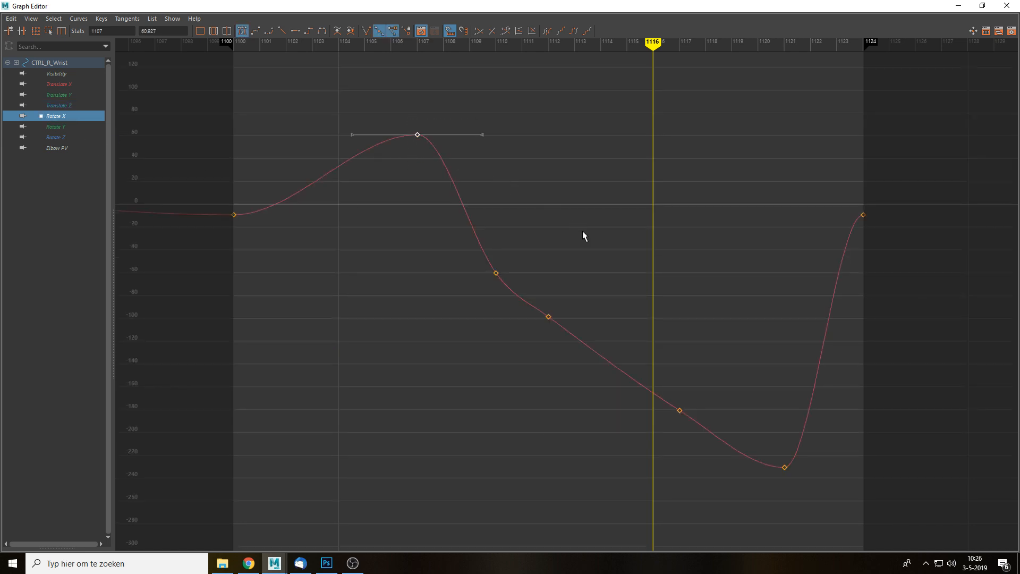
right_click_drag(583, 230, 616, 250, "alt")
left_click(616, 250)
middle_click_drag(704, 339, 437, 252, "alt")
scroll(431, 270, "down", 3)
left_click(555, 339)
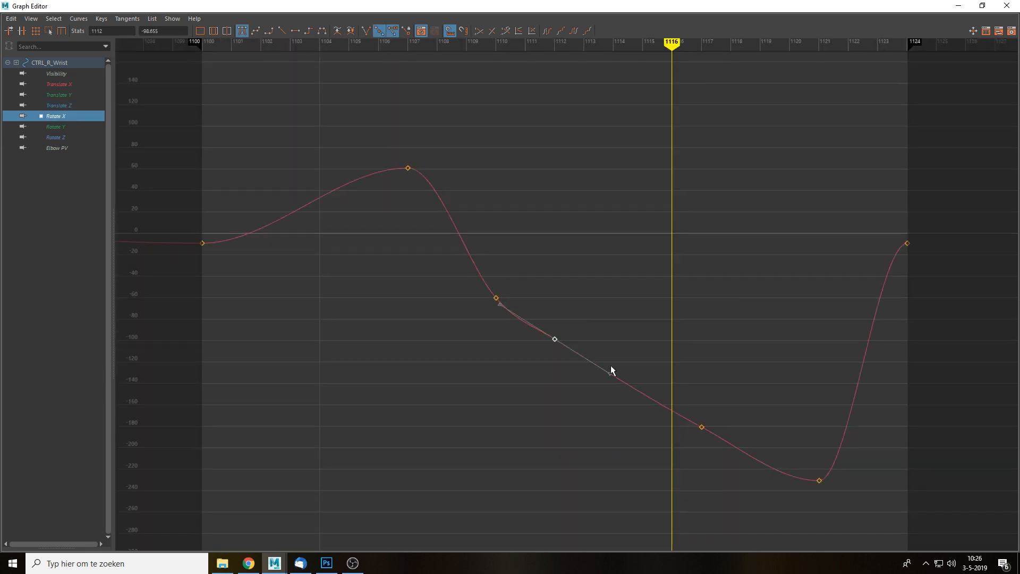
key("Delete")
left_click(701, 426)
key("Delete")
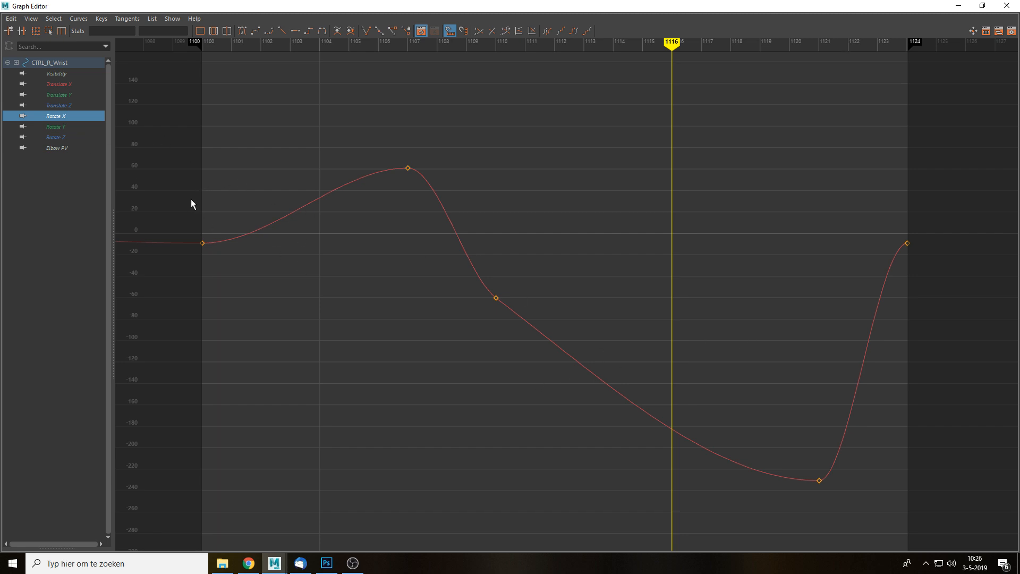
left_click_drag(204, 229, 228, 255)
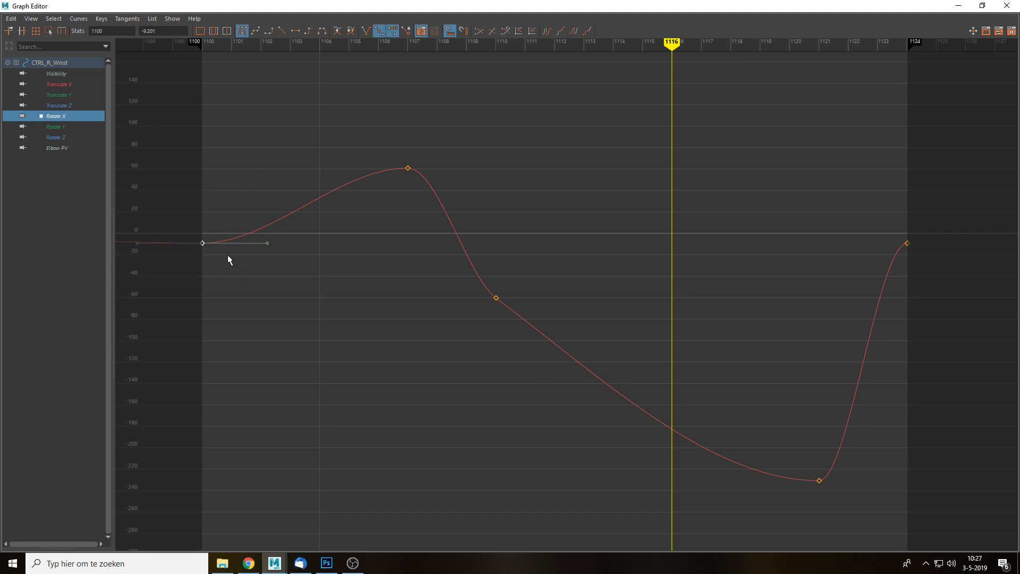
left_click(341, 127)
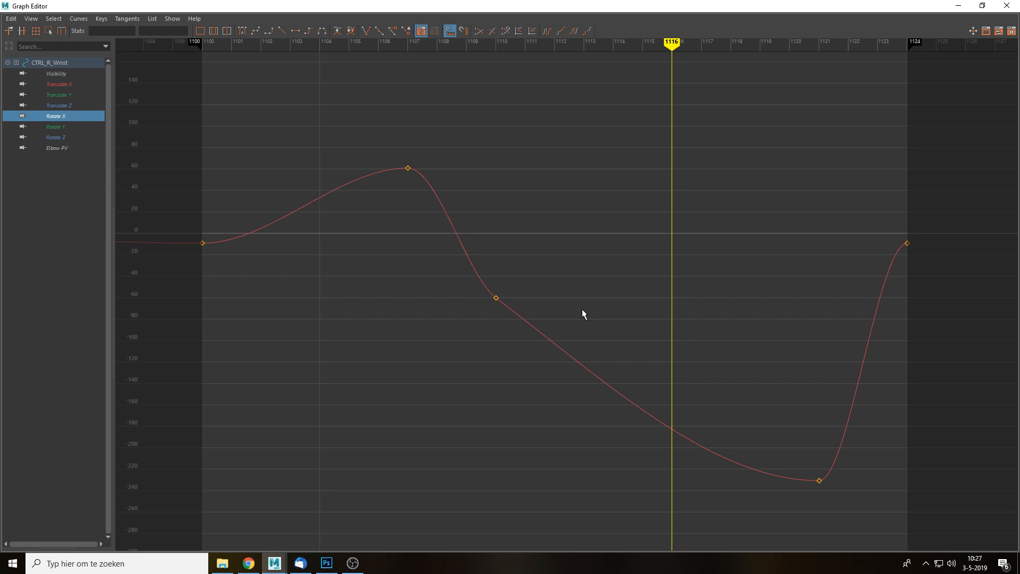
On the right wrist's Rotate Y curve, tilt the tangent downward at frame 1121 and upward at frame 1112.
left_click(53, 127)
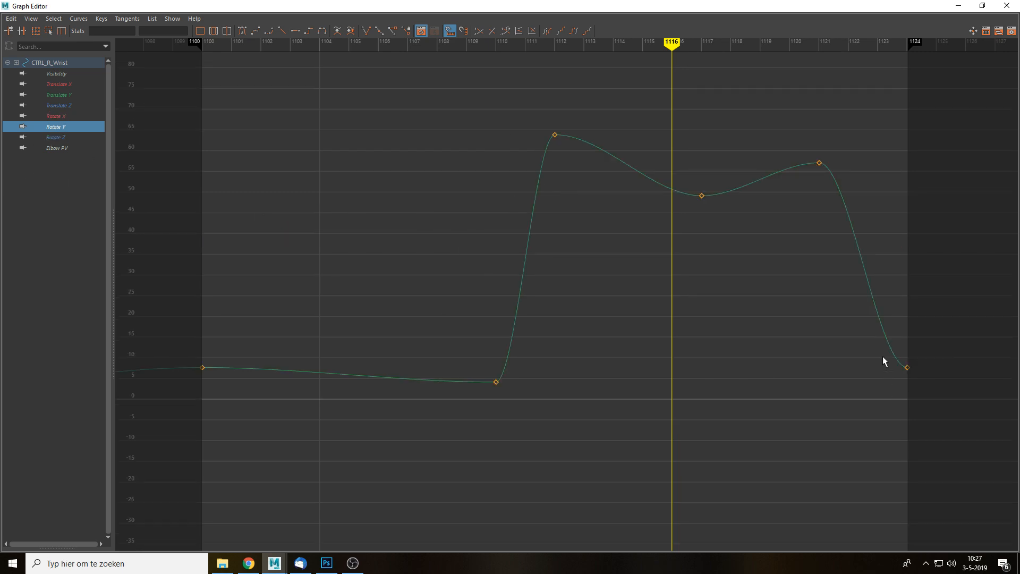
left_click_drag(882, 356, 917, 397)
left_click_drag(800, 148, 868, 198)
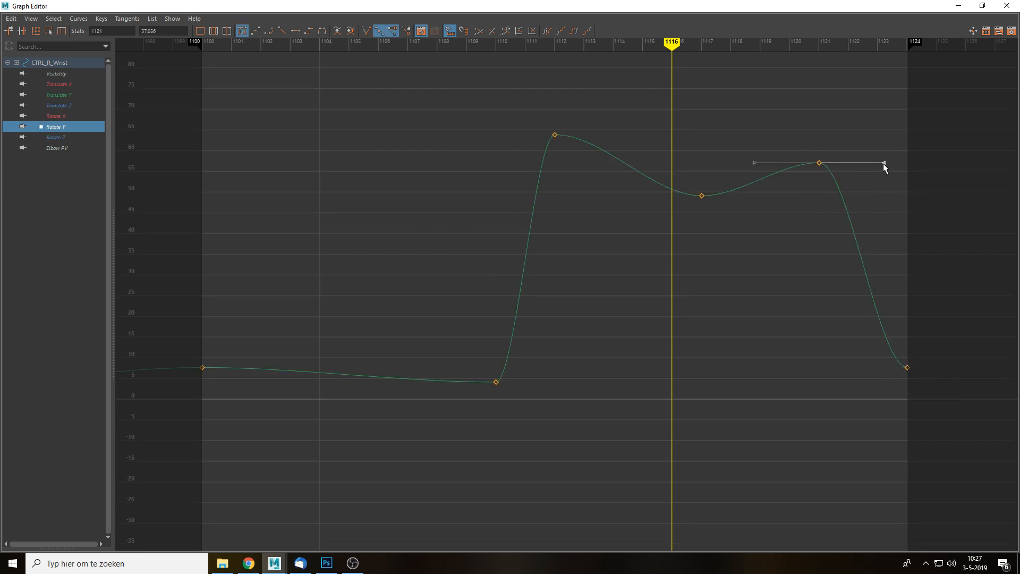
left_click_drag(885, 163, 868, 195)
left_click_drag(537, 120, 599, 176)
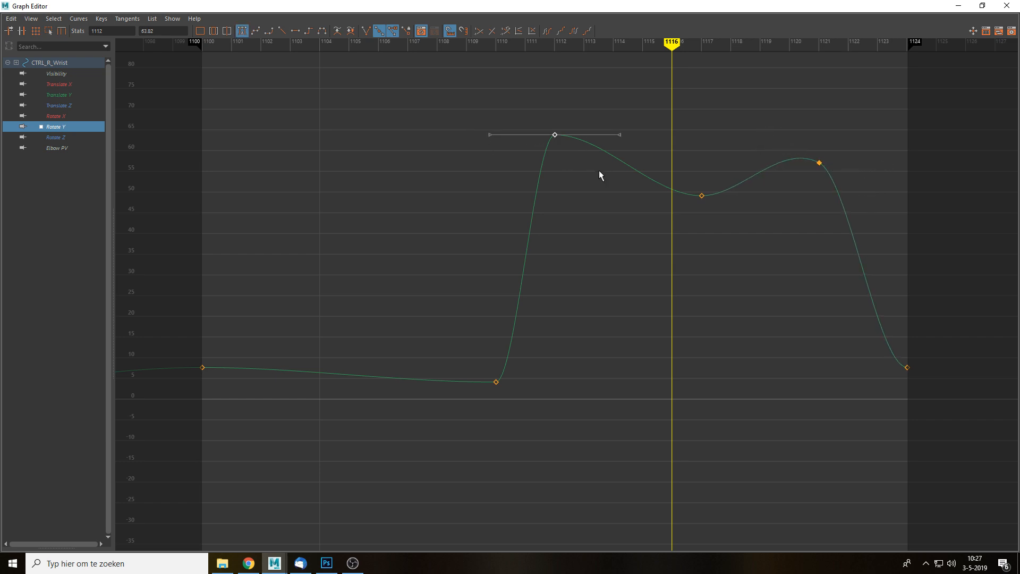
left_click_drag(489, 136, 499, 158)
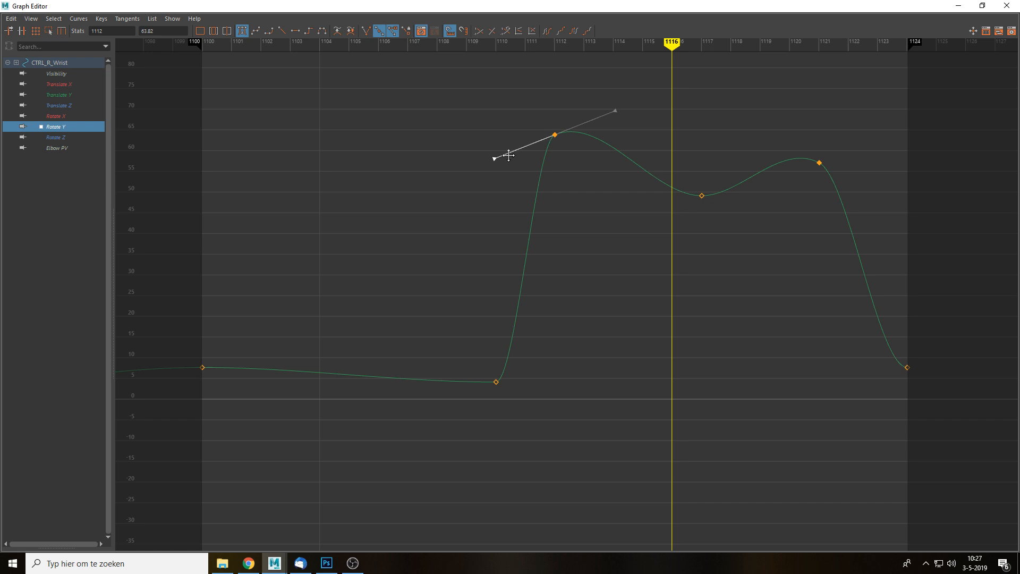
On the right wrist's Rotate Z curve, delete the key at frame 1117 and steepen the tangent at frame 1112.
left_click(55, 138)
left_click(603, 300)
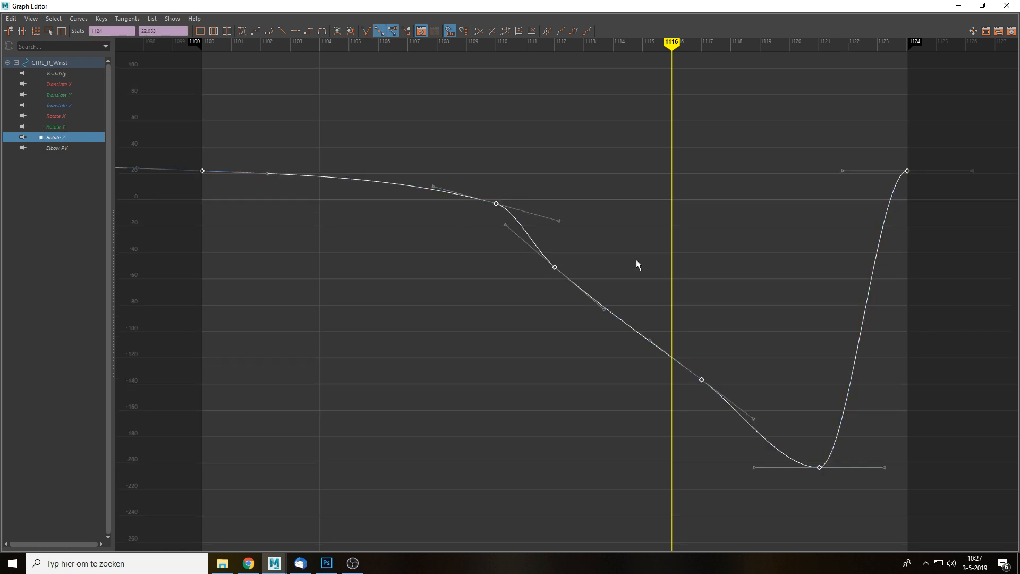
left_click(636, 259)
left_click_drag(676, 351, 729, 407)
key("Delete")
left_click(606, 309)
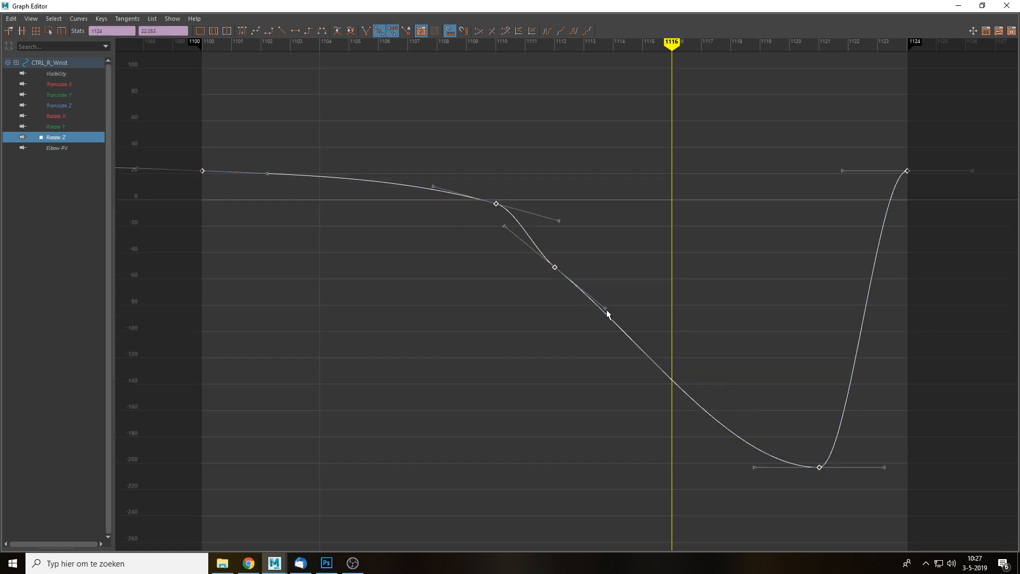
left_click(603, 307)
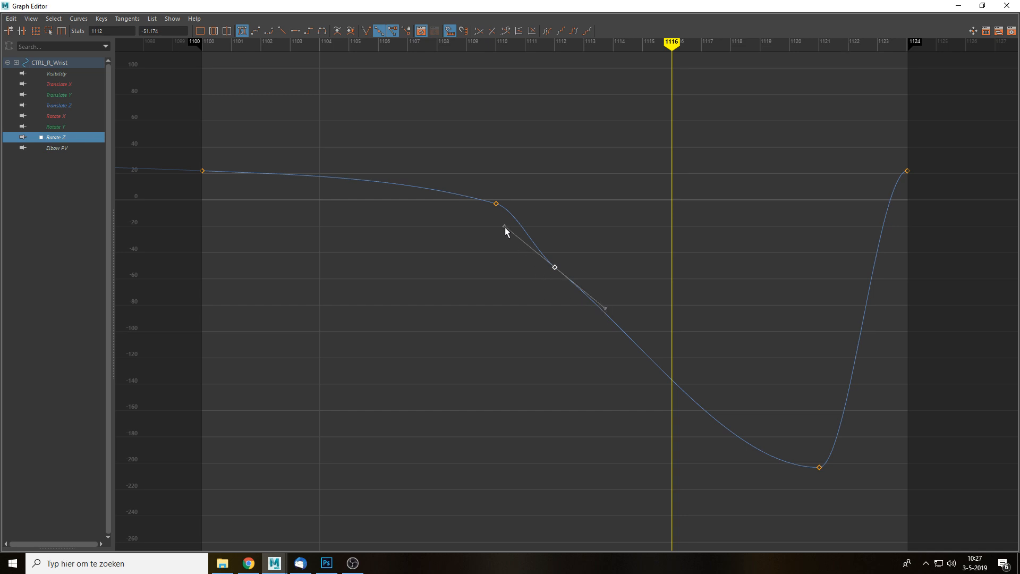
left_click_drag(504, 226, 510, 220)
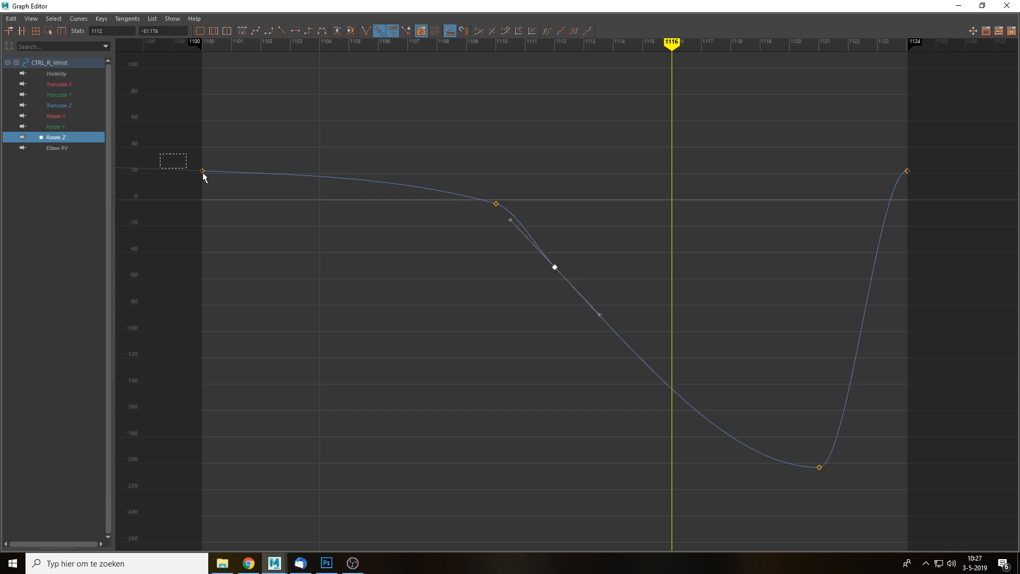
Break the Rotate Z tangent at frame 1100, level its outgoing handle and compare it with the key at frame 1124.
left_click_drag(202, 172, 268, 170)
right_click(204, 171)
left_click(241, 211)
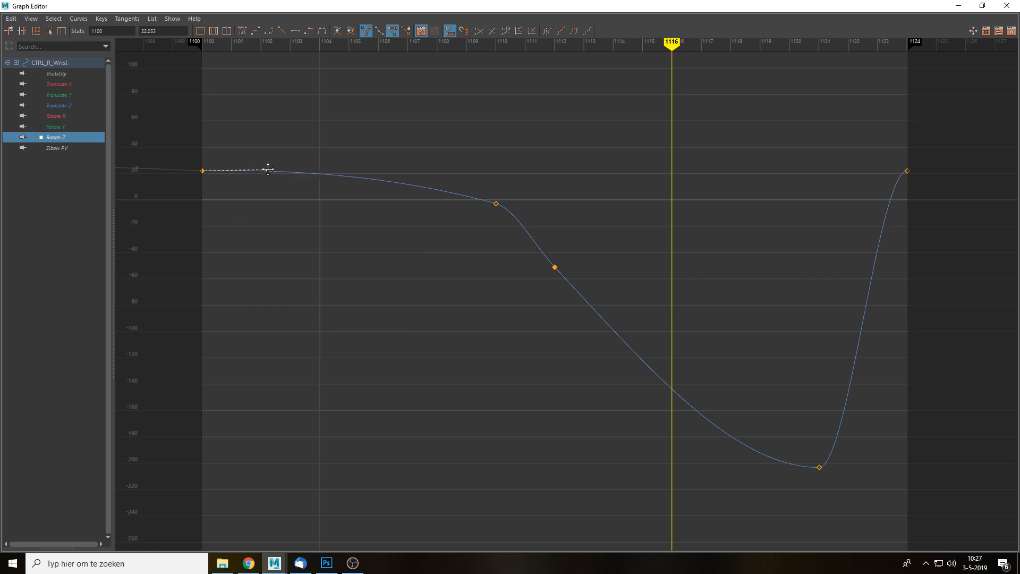
left_click(912, 161)
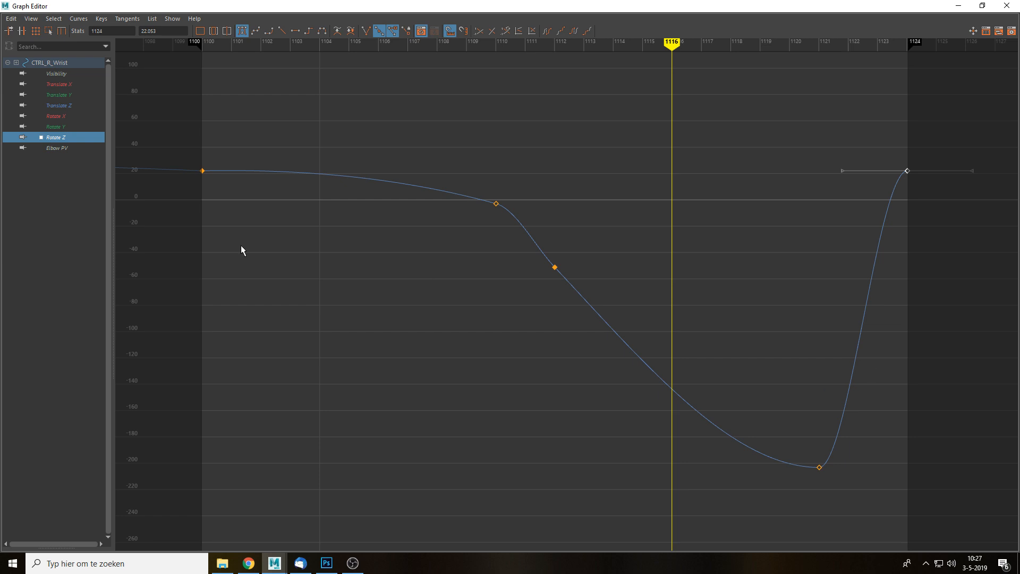
Isolate the right wrist's Elbow PV curve and break the tangent of its key at frame 1100.
left_click(58, 148)
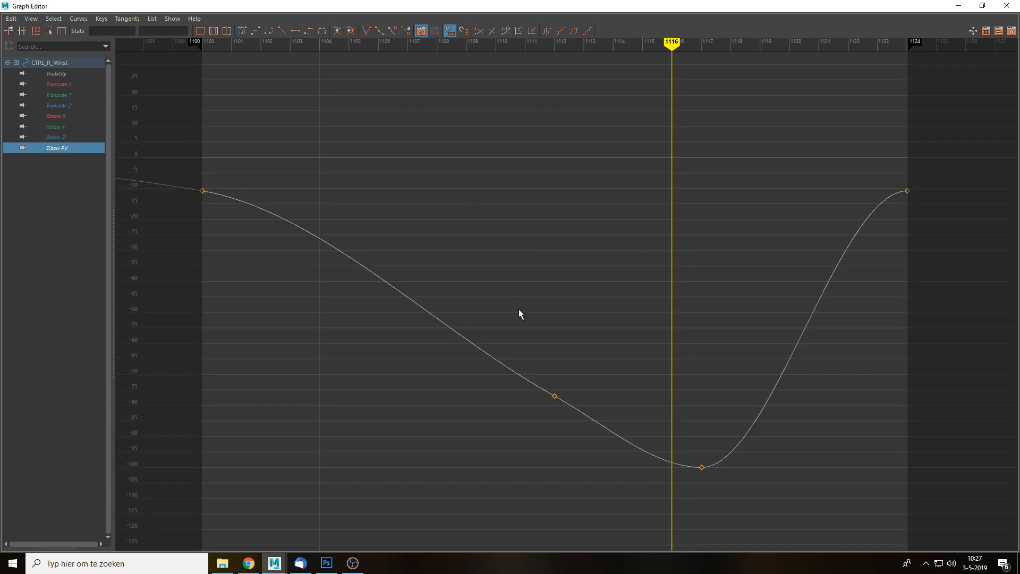
left_click_drag(529, 363, 602, 436)
left_click_drag(195, 176, 268, 189)
right_click(211, 187)
left_click(260, 226)
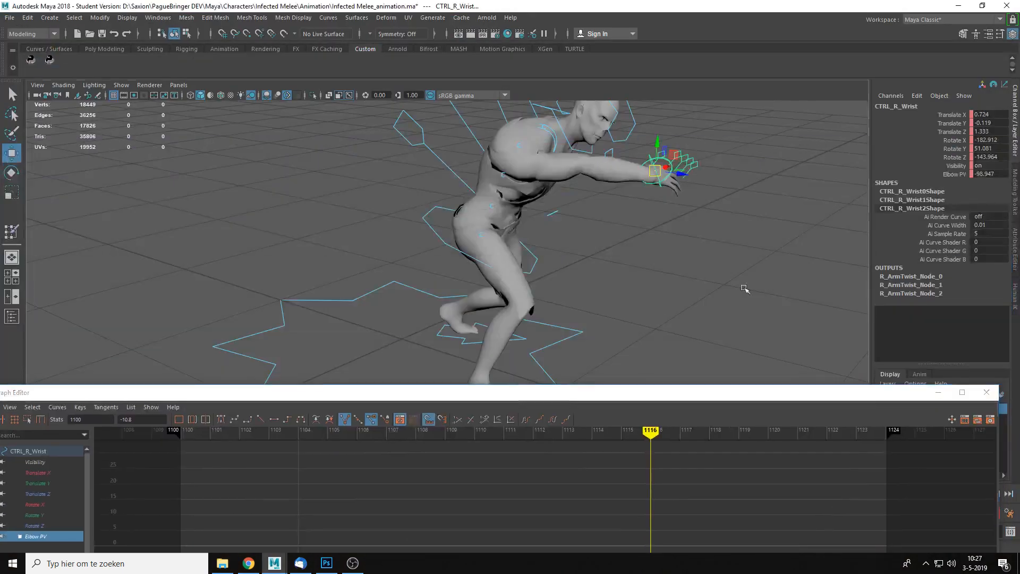
Deselect the wrist control, play back the attack and scrub from frame 1101 to frame 1112 to review the motion.
left_click(733, 310)
key("alt+v")
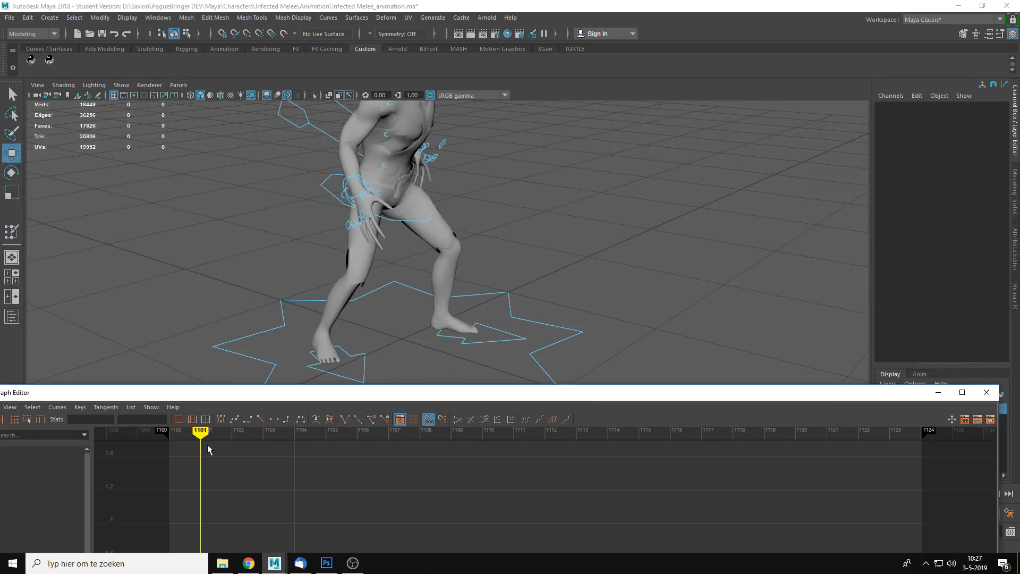
left_click_drag(204, 437, 544, 456)
key("q")
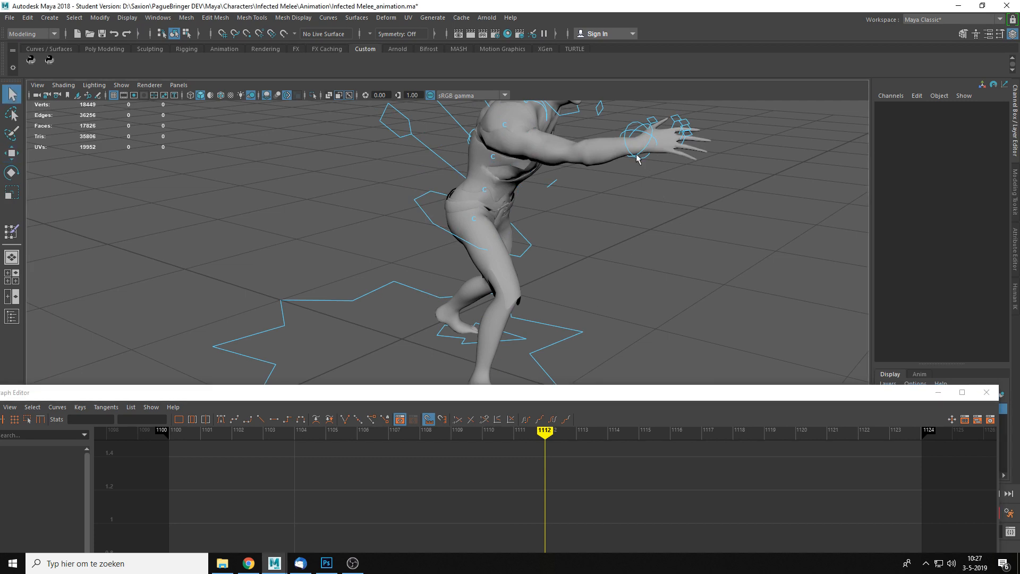
Reselect the right wrist control, isolate its Translate Z curve and scrub to frame 1109 to check the arm's pose.
left_click(635, 159)
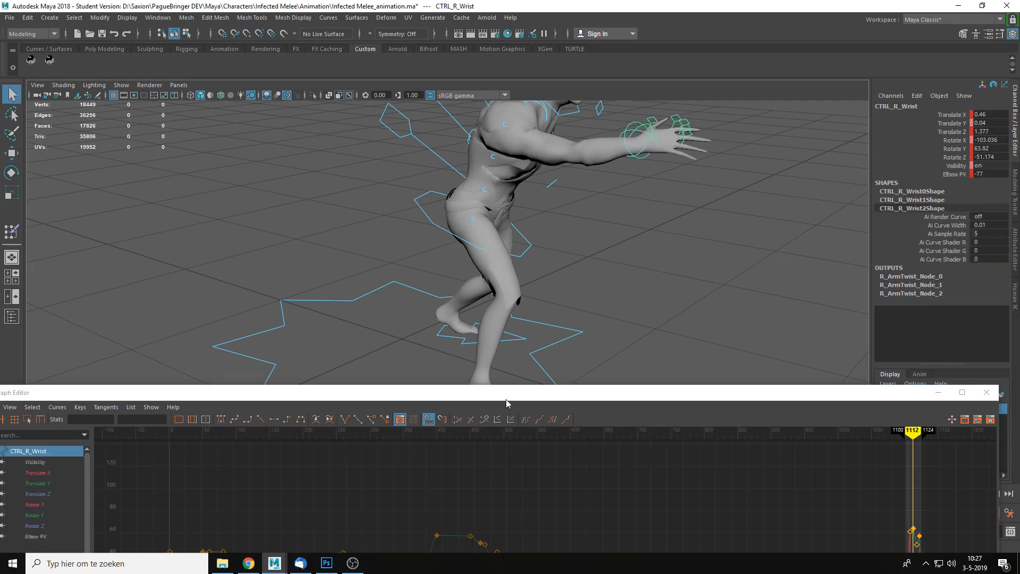
left_click(54, 494)
mouse_move(495, 392)
left_mouse_down()
mouse_move(501, 377)
mouse_move(480, 307)
left_mouse_up()
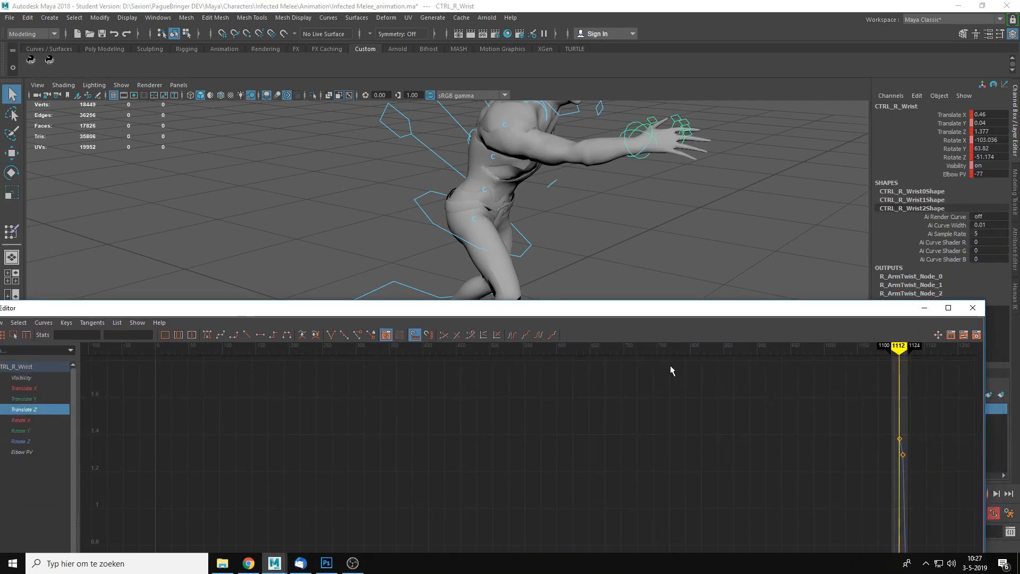
left_click(689, 349)
left_click_drag(689, 349, 897, 350)
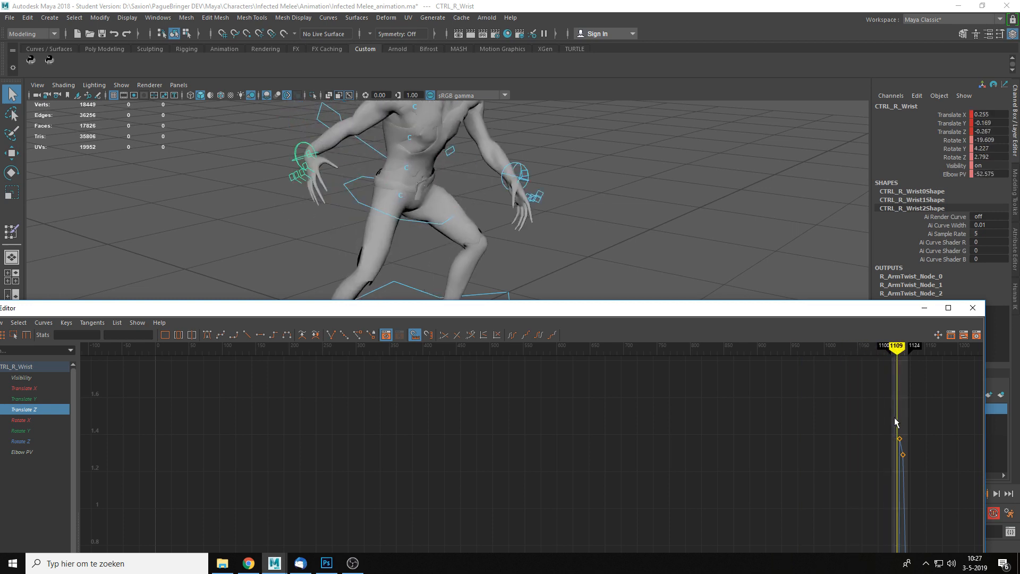
Raise the right wrist's Translate Z key at frame 1109 to -0.181.
left_click_drag(891, 431, 918, 444)
key("f")
left_click(911, 399)
scroll(484, 418, "down", 5)
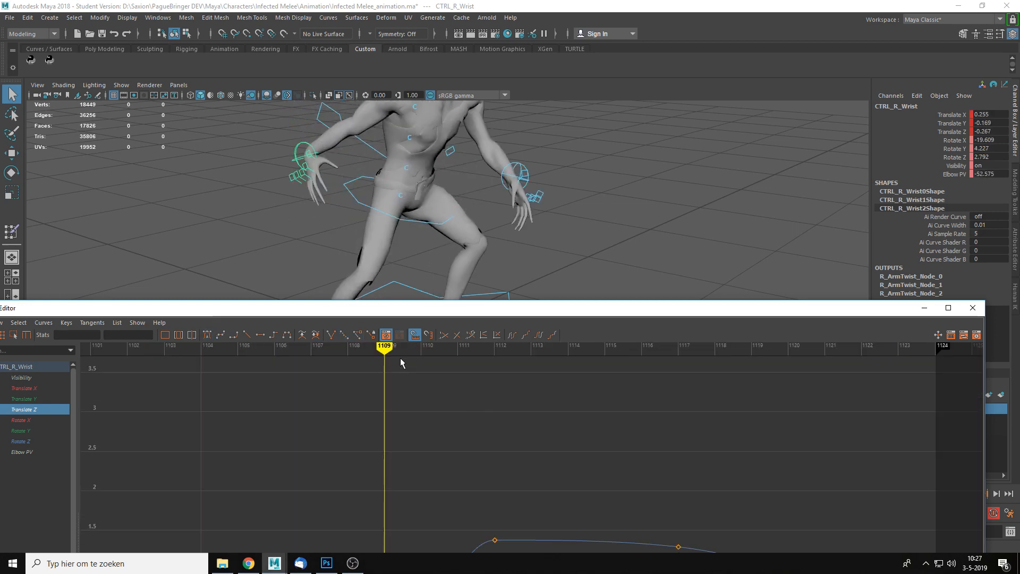
left_click_drag(473, 310, 514, 197)
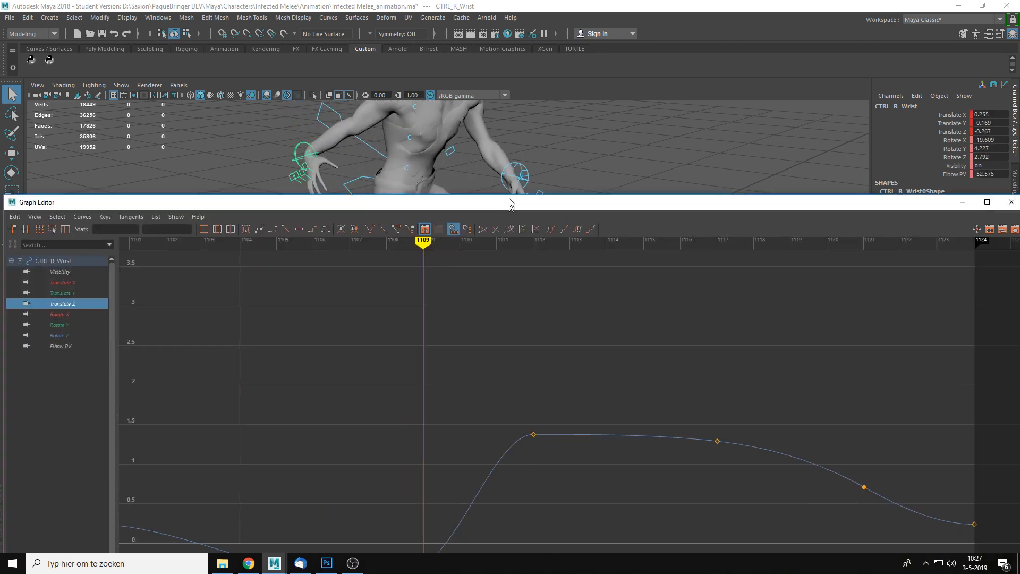
scroll(493, 352, "down", 3)
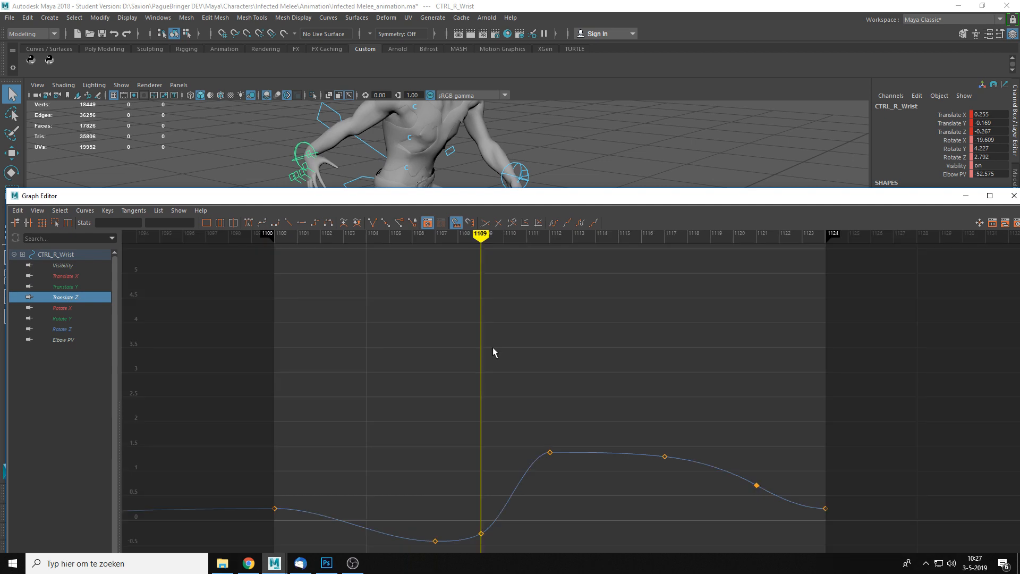
left_click(482, 534)
middle_click_drag(480, 529, 481, 526, "shift")
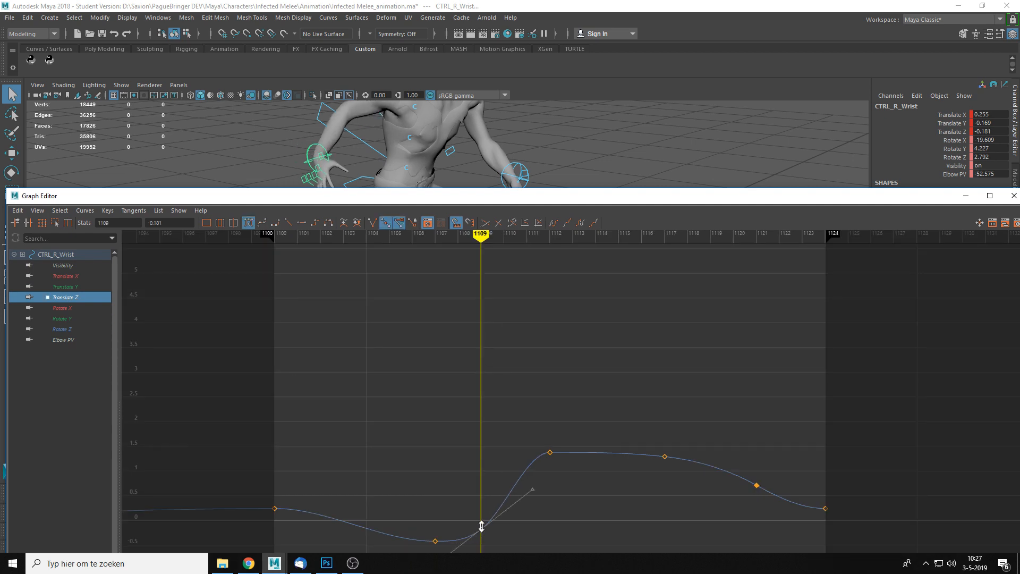
Tilt the tangent of the right wrist's Translate Z key at frame 1107 slightly upward.
mouse_move(481, 237)
left_mouse_down()
mouse_move(431, 252)
mouse_move(480, 252)
mouse_move(465, 253)
left_mouse_up()
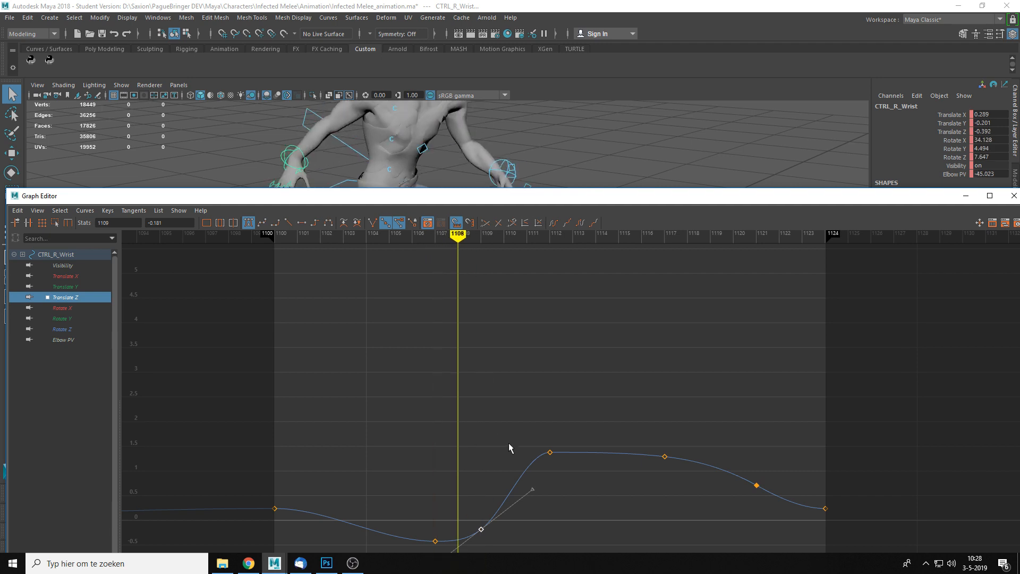
middle_click_drag(455, 539, 484, 454, "alt")
scroll(484, 454, "up", 3)
left_click(401, 432)
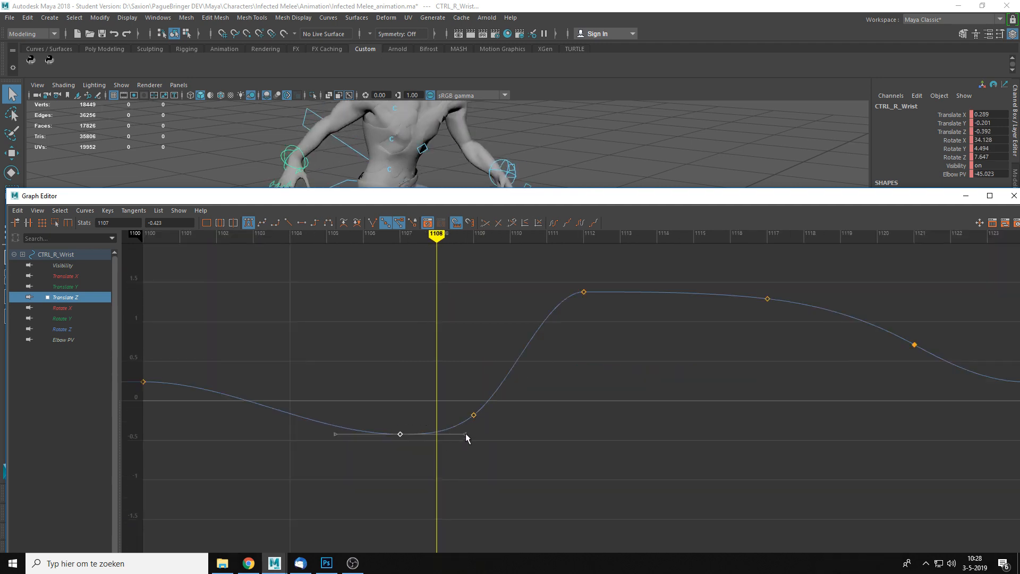
left_click_drag(466, 432, 465, 427)
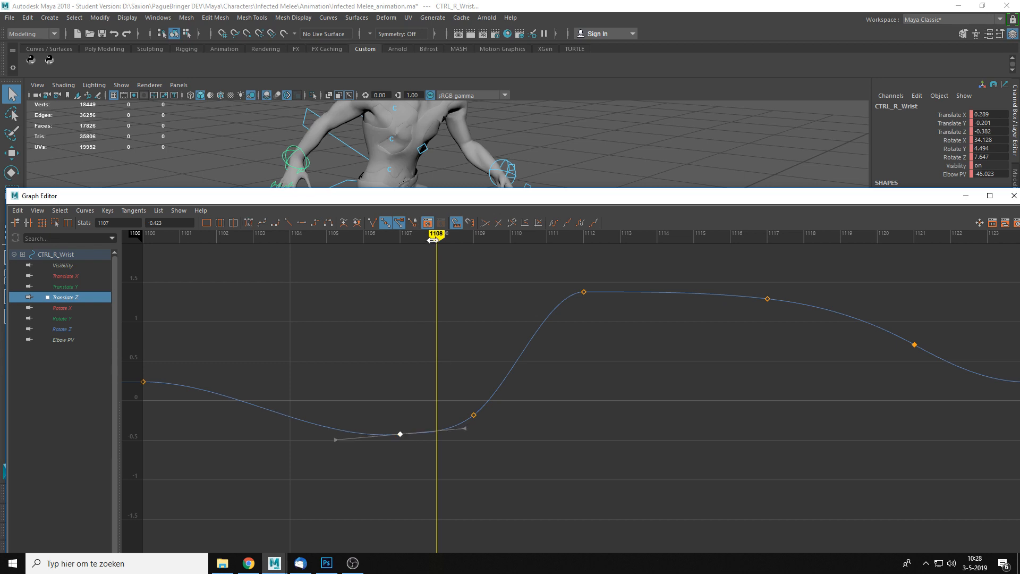
Isolate the Translate X curve, lower its key at frame 1110 to 0.044 and check the motion through frame 1111.
mouse_move(433, 240)
left_mouse_down()
mouse_move(326, 257)
mouse_move(517, 272)
left_mouse_up()
key("a")
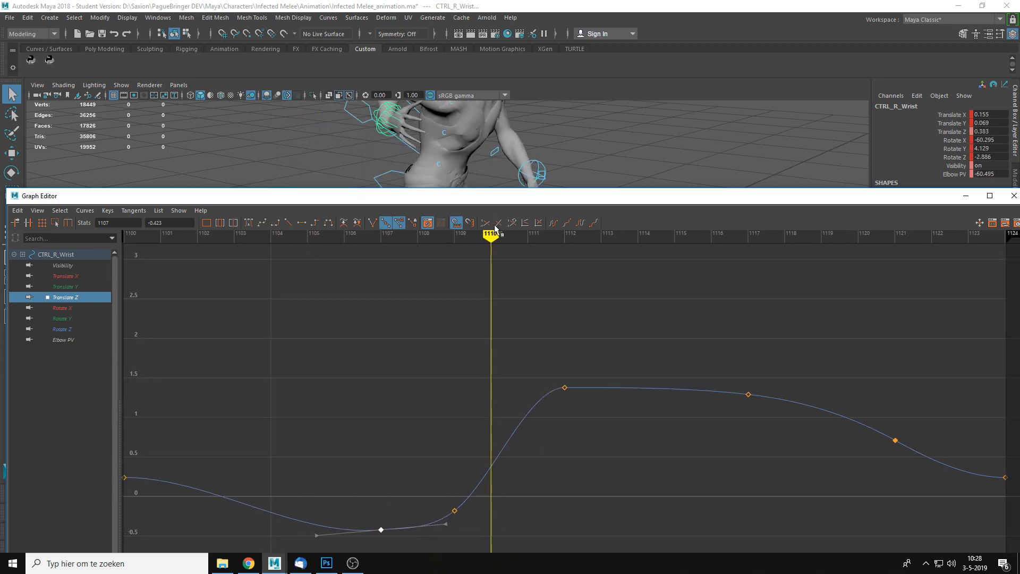
middle_click_drag(600, 157, 602, 203, "alt")
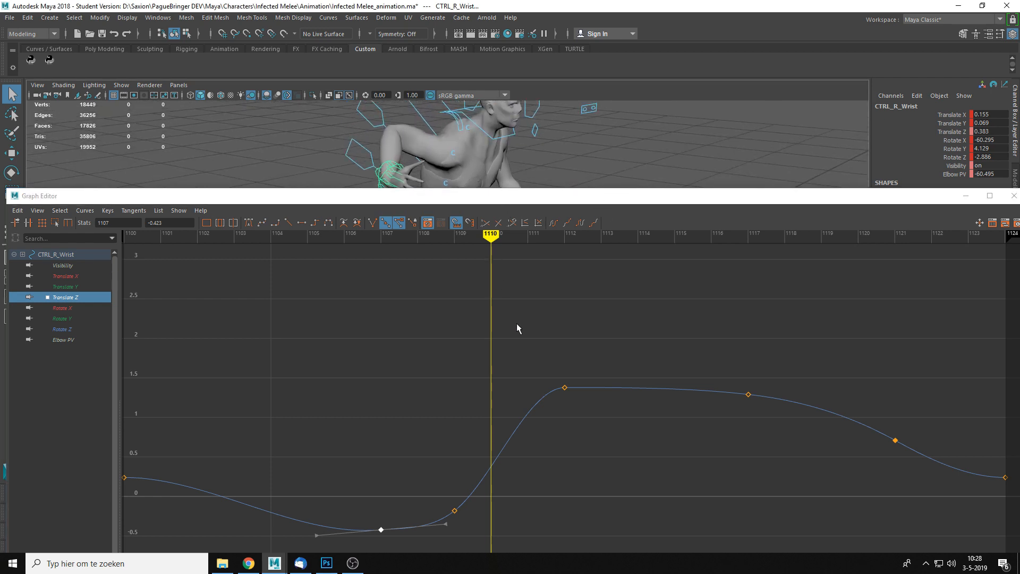
scroll(517, 324, "down", 3)
left_click_drag(541, 196, 541, 241)
left_click_drag(630, 221, 550, 235, "alt")
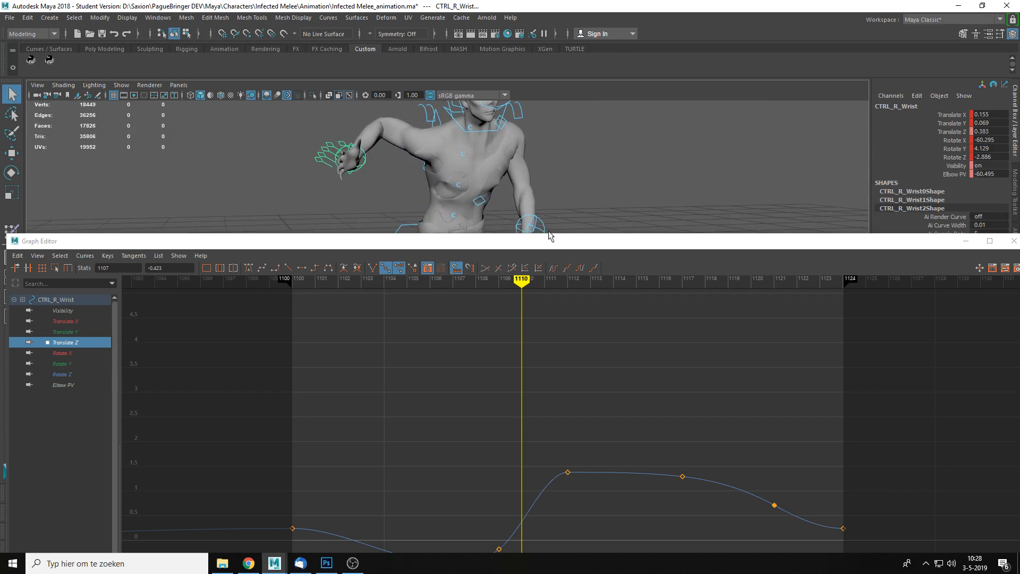
left_click(80, 321)
key("f")
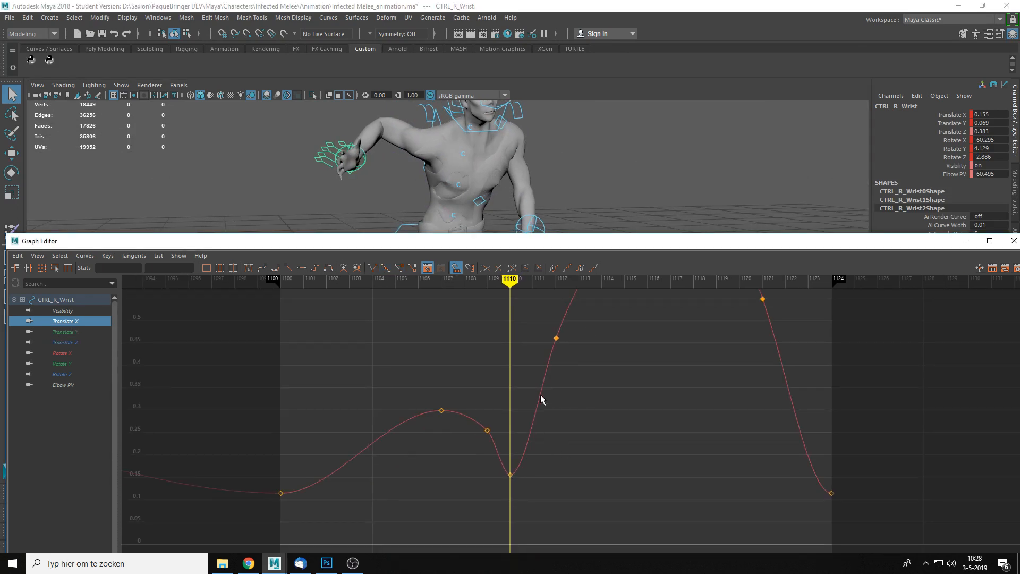
left_click_drag(520, 503, 517, 525)
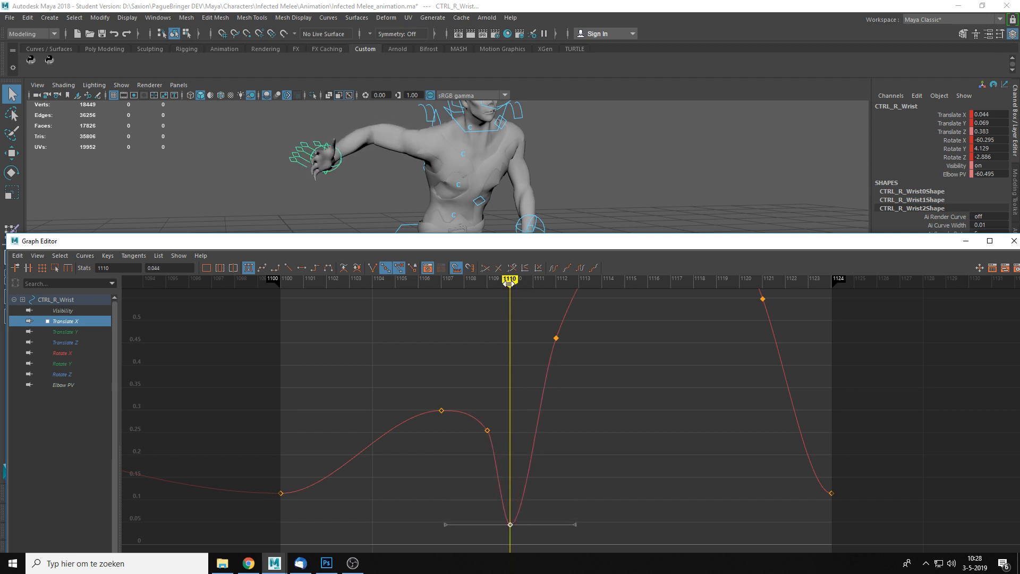
left_click_drag(512, 284, 541, 306)
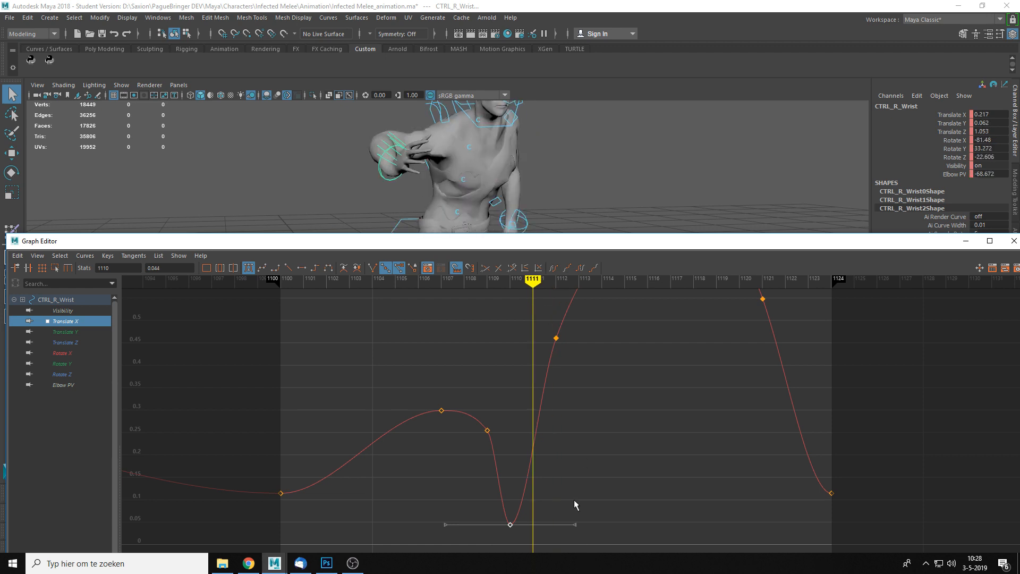
right_click_drag(506, 527, 549, 465)
key("ctrl+z")
key("ctrl+z")
mouse_move(575, 521)
left_mouse_down()
mouse_move(551, 474)
mouse_move(571, 532)
mouse_move(519, 462)
mouse_move(547, 473)
mouse_move(570, 560)
mouse_move(573, 532)
left_mouse_up()
key("ctrl+z")
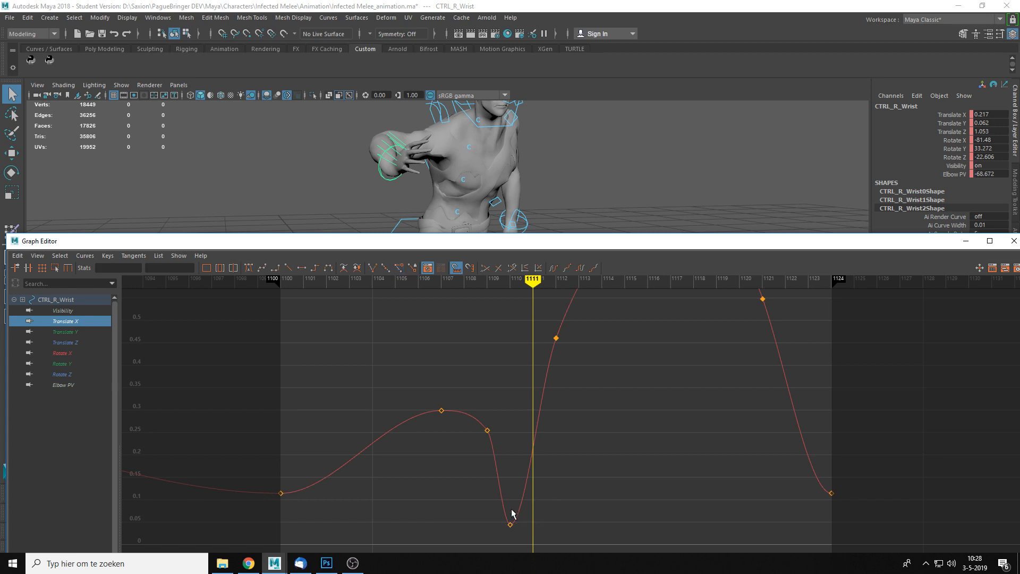
Break the tangent of the Translate X key at frame 1110 and angle its outgoing handle downward.
right_click_drag(521, 525, 585, 469)
left_click_drag(576, 525, 574, 549)
left_click(556, 338)
mouse_move(534, 286)
left_mouse_down()
mouse_move(559, 284)
mouse_move(533, 285)
left_mouse_up()
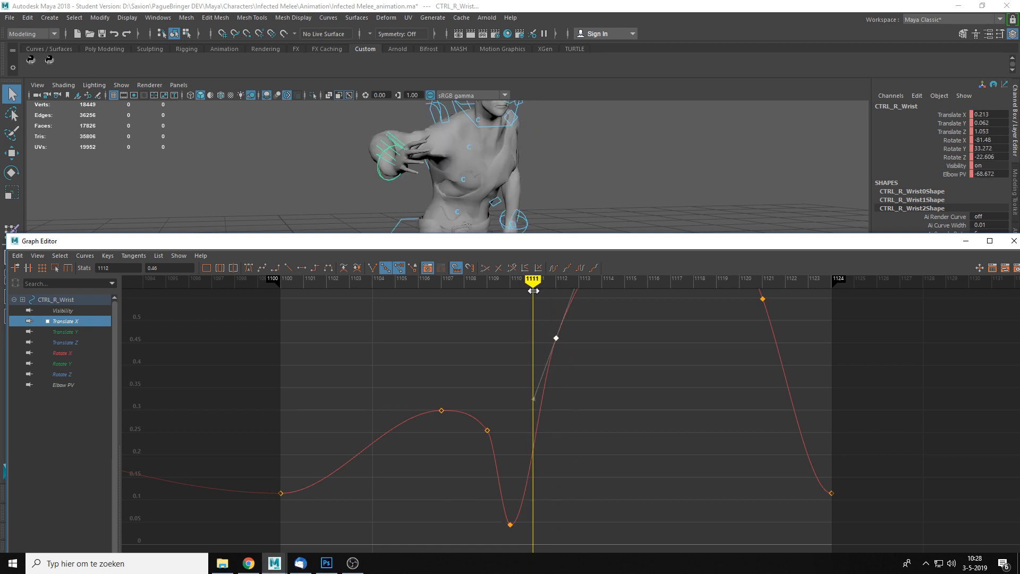
Isolate the Translate Z curve and try tilting the incoming handle of its key at frame 1112 downward.
left_click_drag(453, 193, 481, 216, "alt")
left_click(69, 342)
middle_click_drag(592, 428, 599, 340, "alt")
scroll(574, 389, "down", 3)
left_click(565, 378)
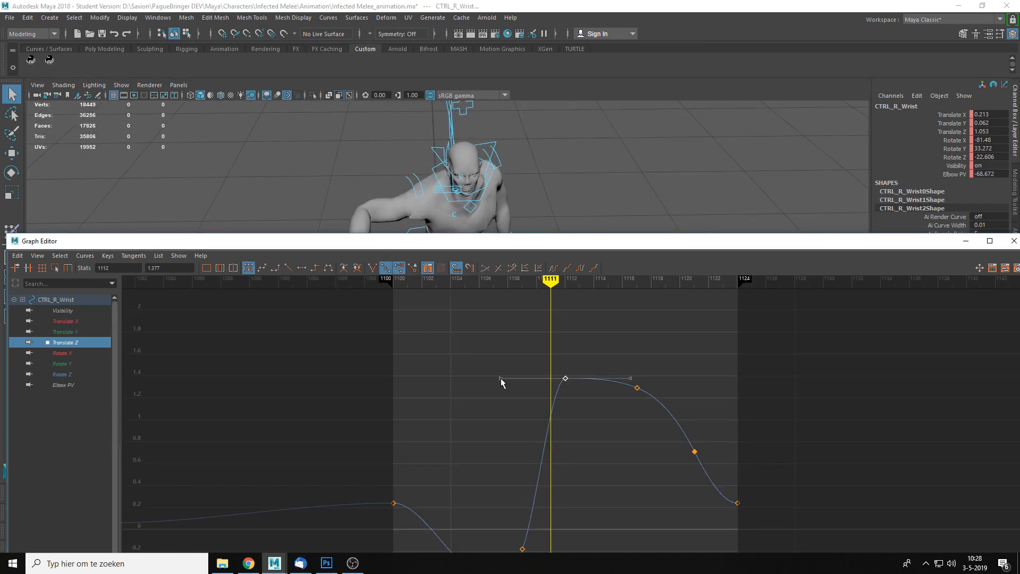
mouse_move(500, 380)
left_mouse_down()
mouse_move(505, 392)
mouse_move(509, 367)
mouse_move(505, 399)
left_mouse_up()
key("ctrl+z")
Insert a Translate Z key at frame 1111 and raise it to 1.129.
left_click_drag(546, 243, 554, 323)
mouse_move(559, 365)
left_mouse_down()
mouse_move(530, 366)
mouse_move(560, 372)
left_mouse_up()
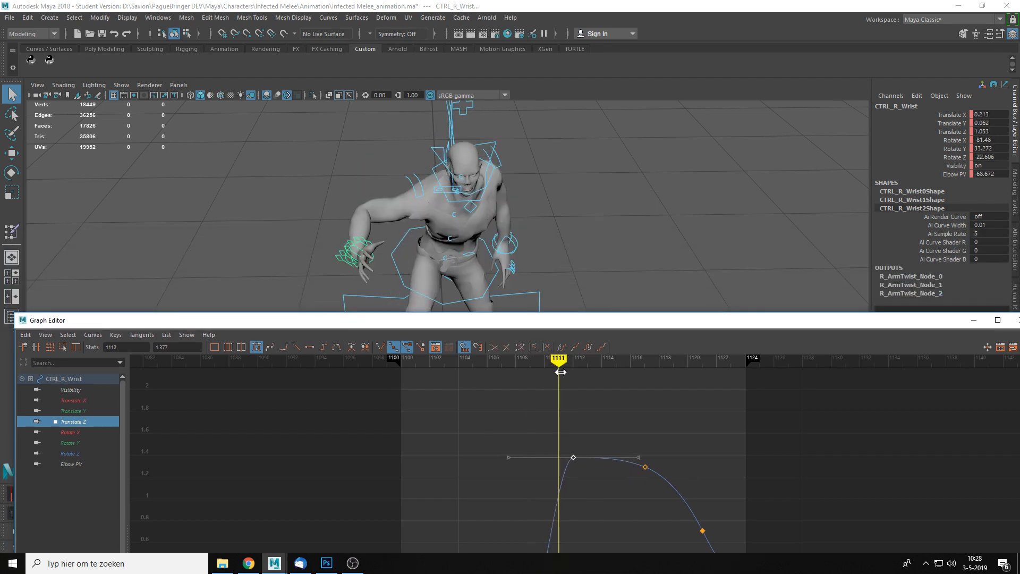
middle_click_drag(561, 512, 591, 452, "alt")
scroll(599, 454, "up", 3)
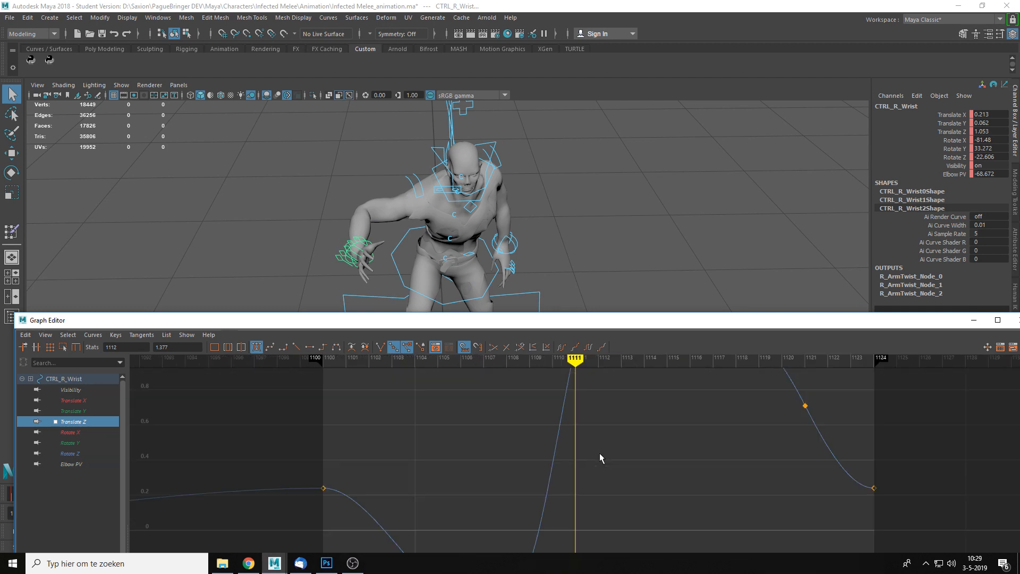
middle_click_drag(576, 404, 588, 501, "alt")
right_click(586, 440)
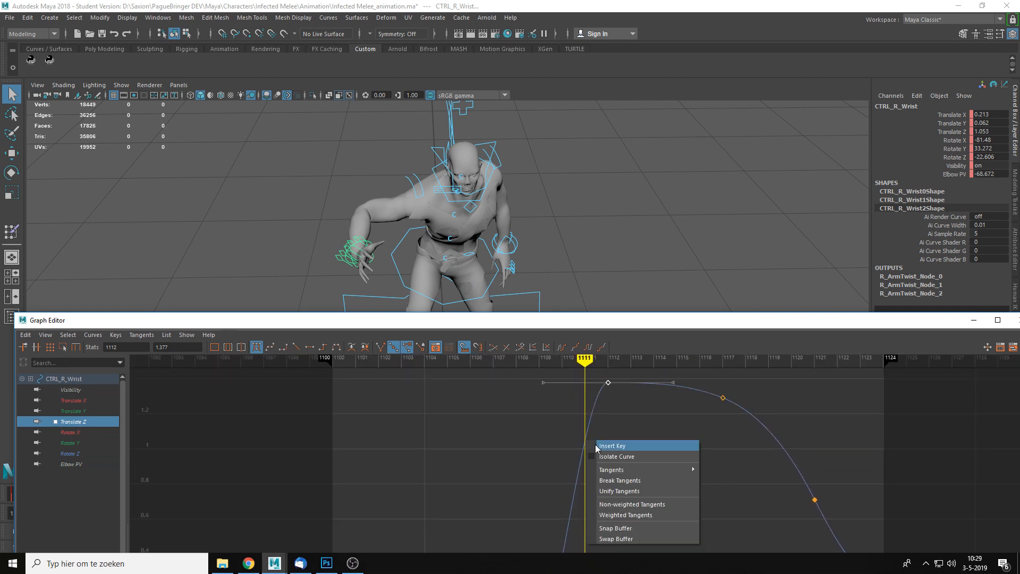
left_click(585, 439)
key("w")
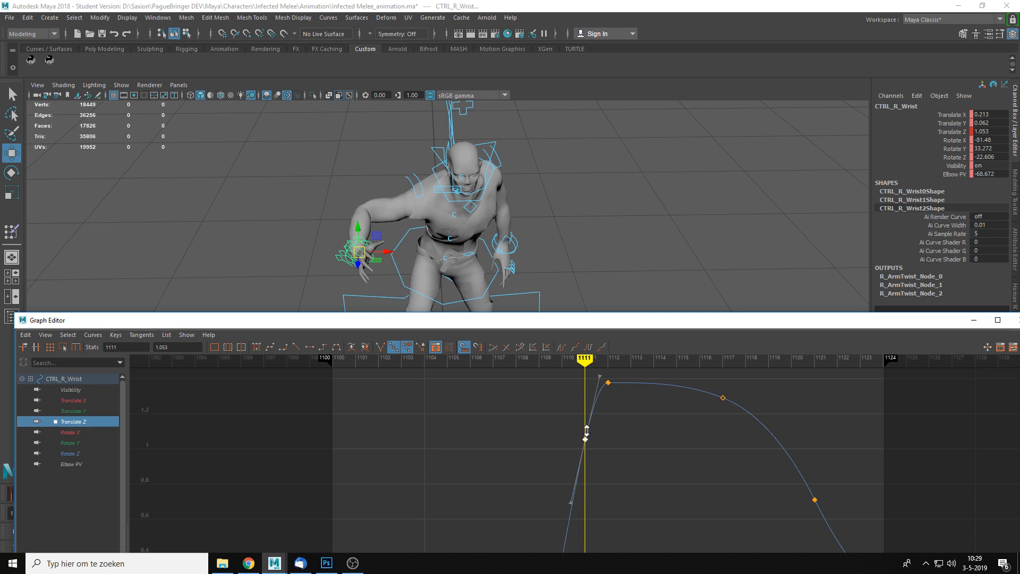
left_click_drag(587, 440, 585, 423)
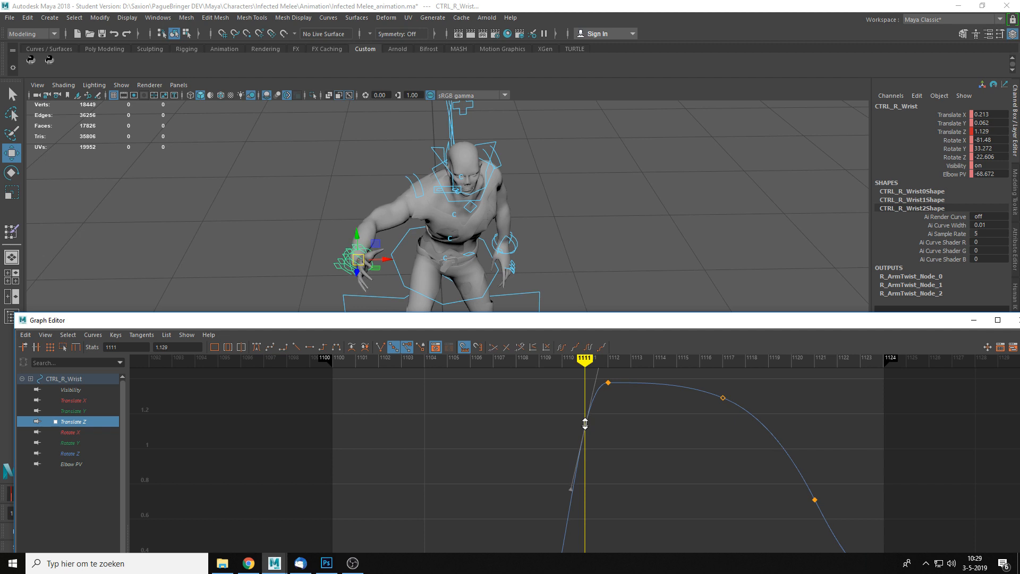
Isolate the Translate X curve, insert a key at frame 1114 and lower it to 0.578.
mouse_move(585, 361)
left_mouse_down()
mouse_move(527, 375)
mouse_move(676, 377)
mouse_move(655, 377)
left_mouse_up()
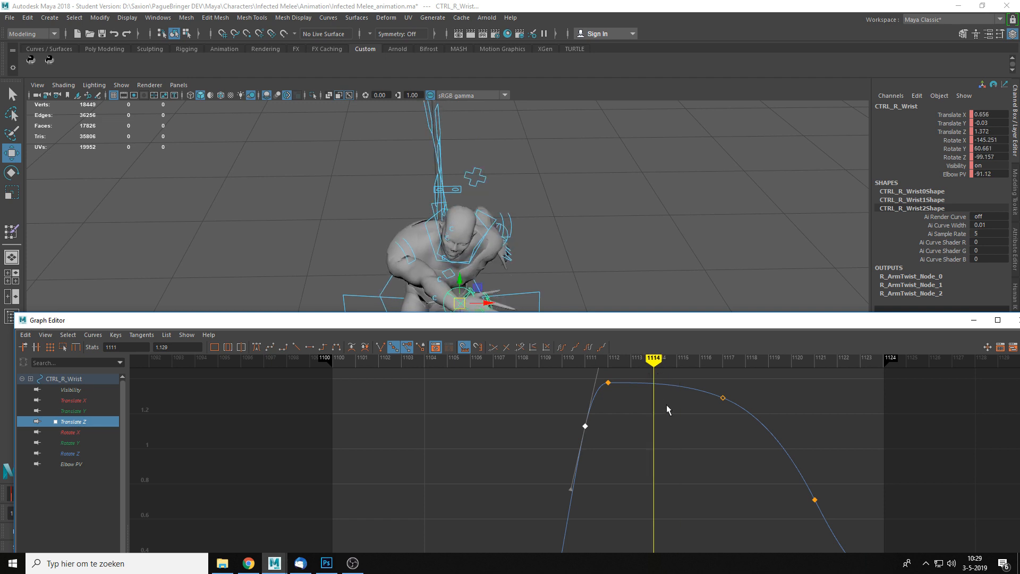
left_click_drag(540, 260, 577, 219, "alt")
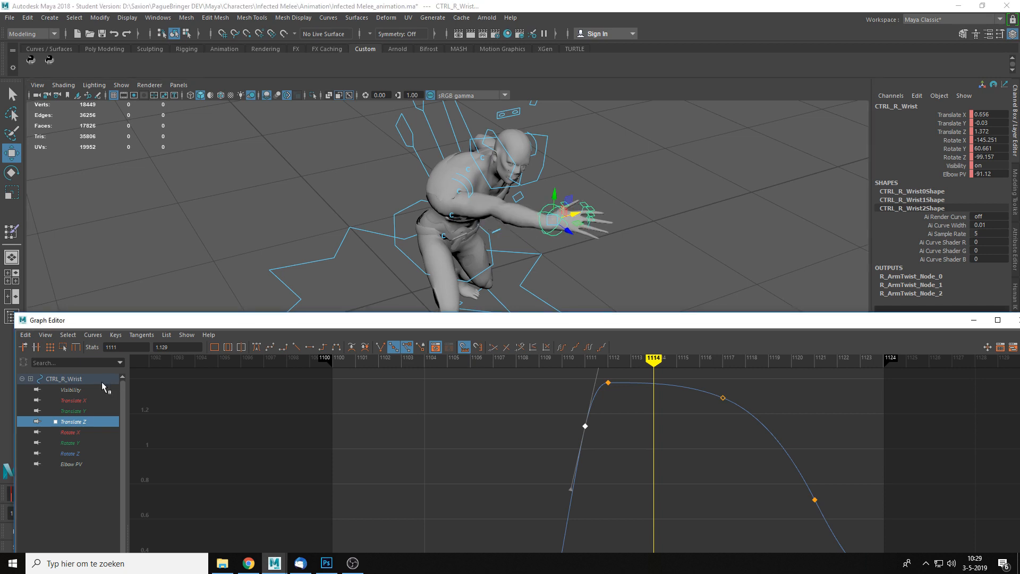
left_click(80, 400)
middle_click_drag(661, 474, 643, 432, "alt")
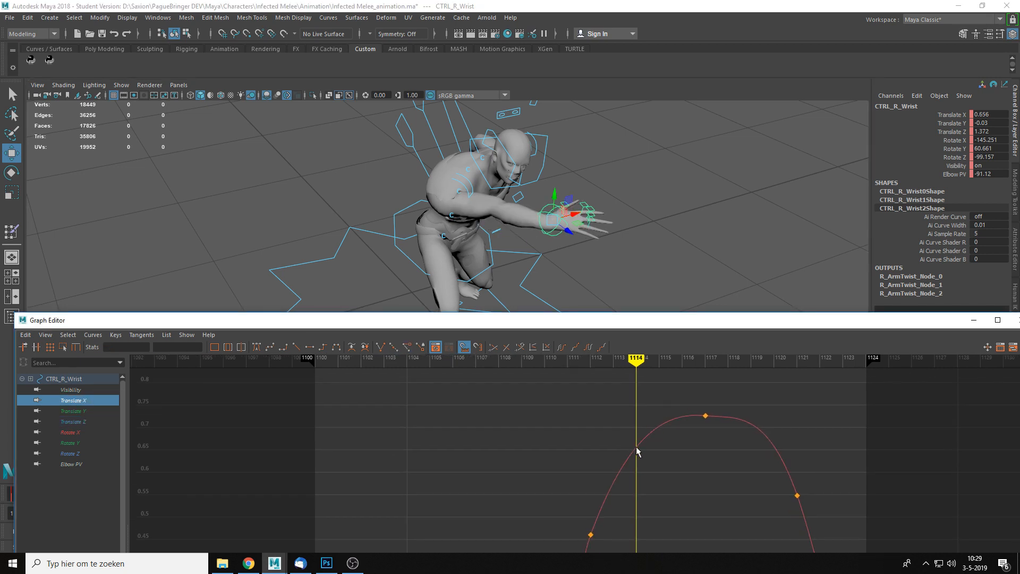
right_click(637, 447)
left_click(659, 458)
left_click(637, 448)
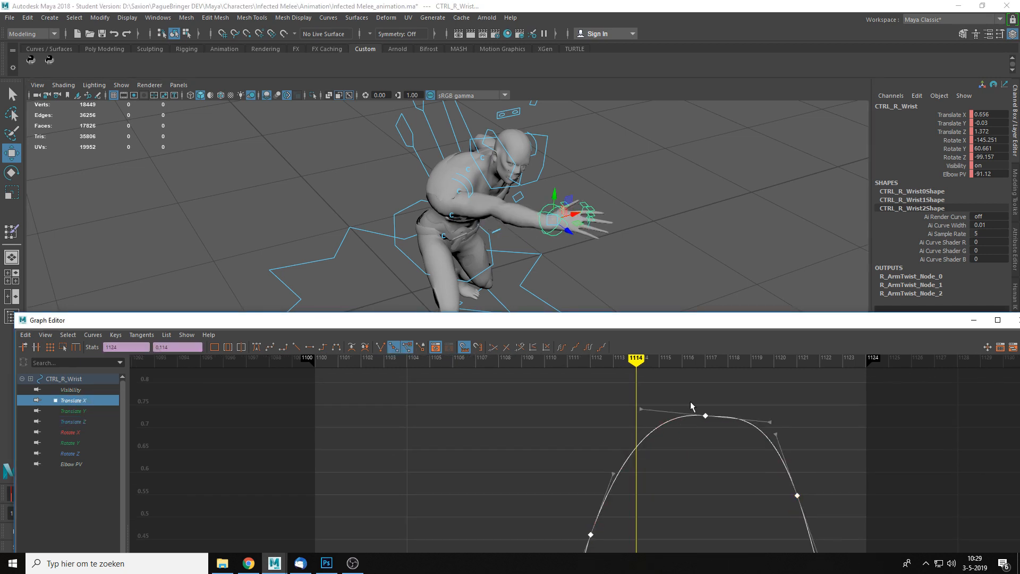
left_click_drag(691, 403, 715, 425)
right_click(640, 447)
left_click(658, 455)
left_click_drag(608, 415, 643, 453)
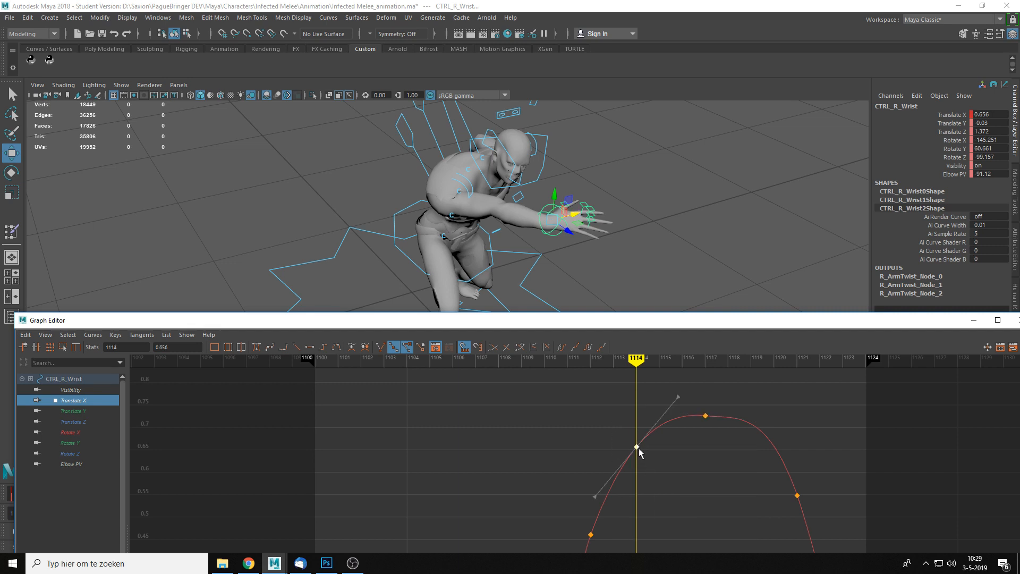
middle_click_drag(636, 448, 583, 466)
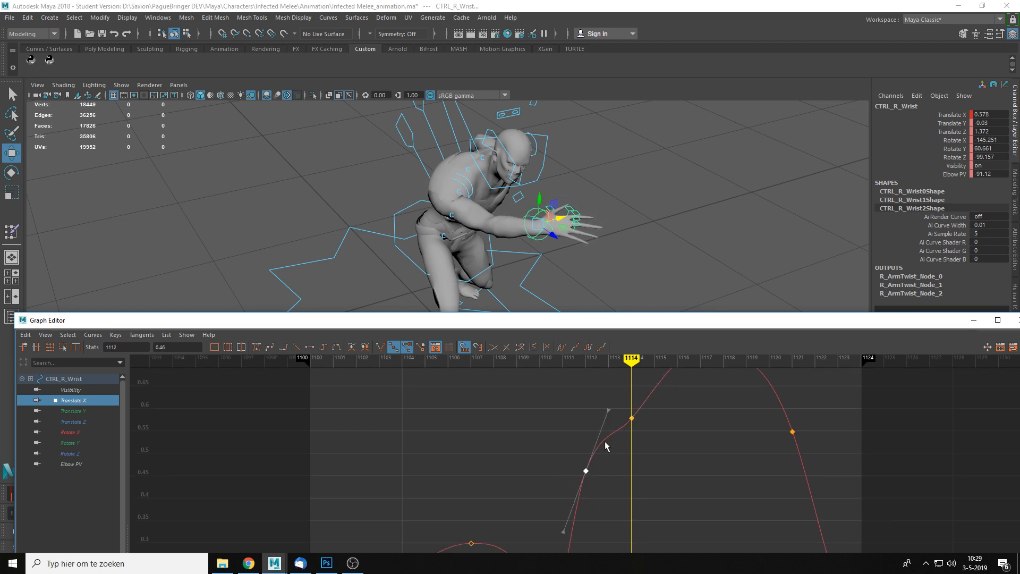
Ease the Translate X tangent at frame 1112 and lower the key at frame 1117 to 0.675.
left_click(608, 409)
middle_click_drag(609, 409, 618, 414)
left_click_drag(622, 361, 702, 403)
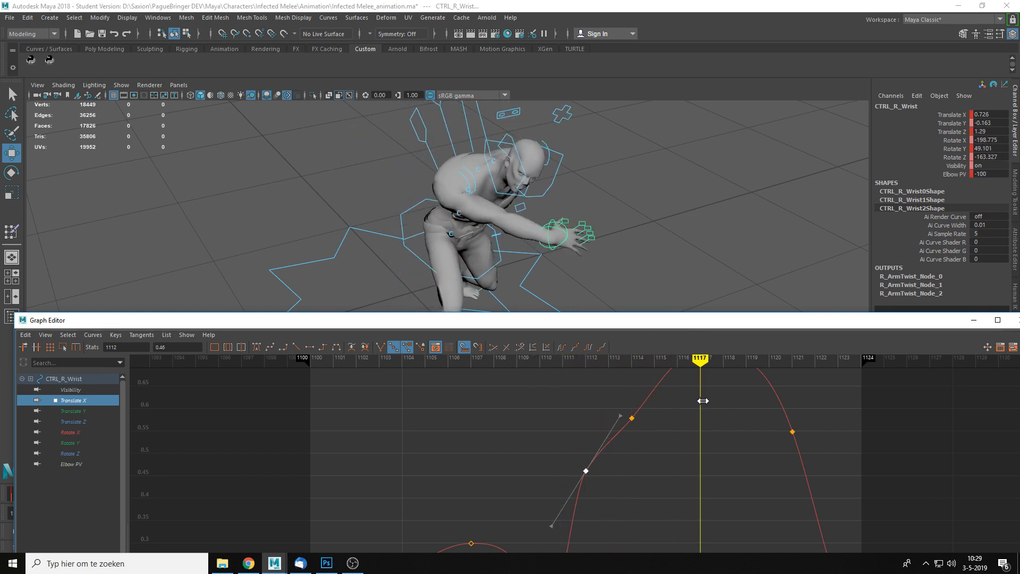
middle_click_drag(701, 403, 685, 525, "alt")
left_click_drag(674, 432, 686, 469)
middle_click_drag(726, 450, 666, 396, "alt")
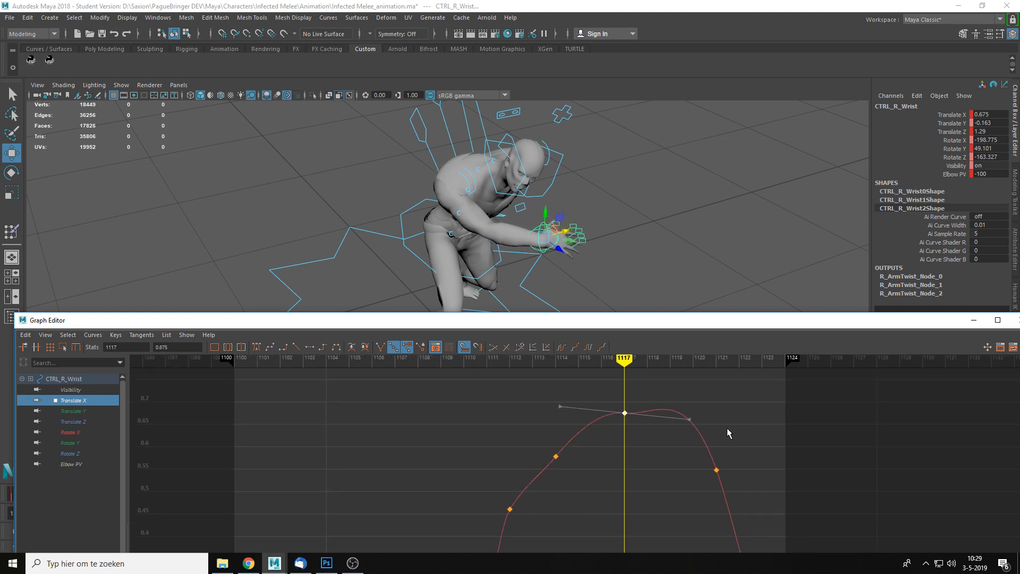
Apply auto tangents to the Translate X keys at frames 1112, 1114 and 1117.
left_click(258, 350)
left_click(556, 456)
left_click(254, 346)
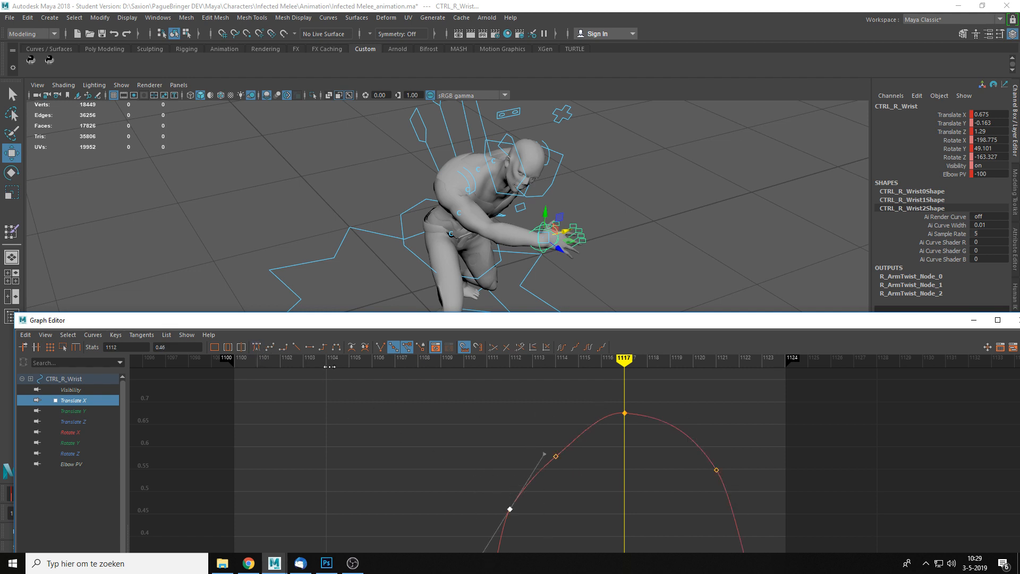
left_click(256, 348)
left_click(254, 347)
Isolate the Translate Z curve and lower its key at frame 1121 to 0.591.
mouse_move(629, 361)
left_mouse_down()
mouse_move(526, 375)
mouse_move(717, 386)
left_mouse_up()
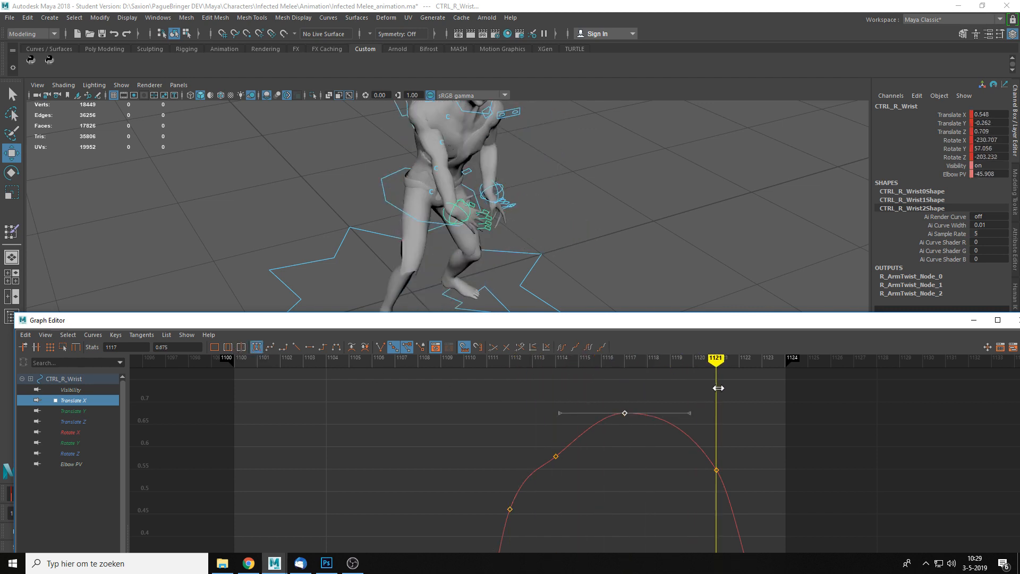
left_click(81, 420)
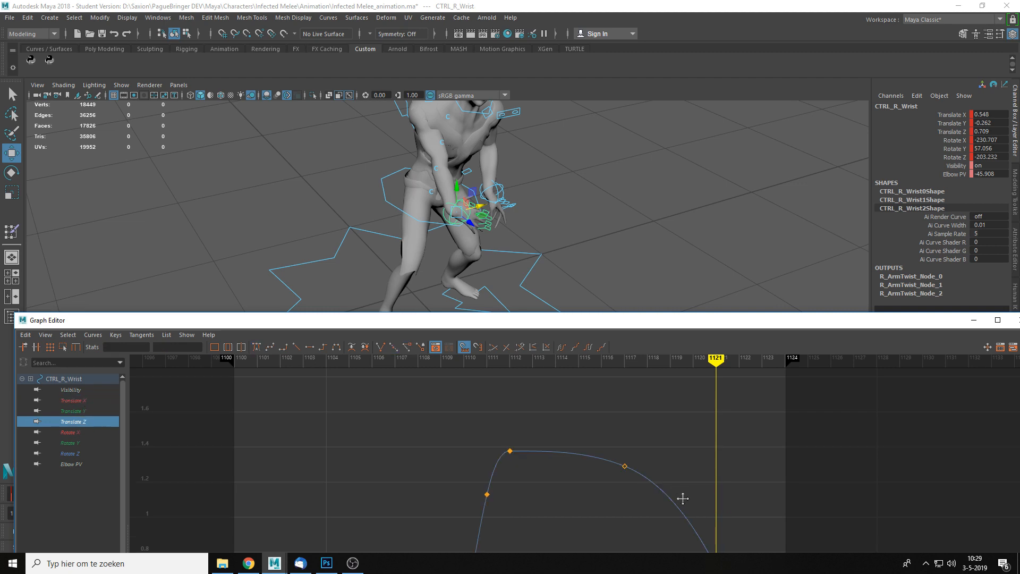
middle_click_drag(681, 498, 622, 414, "alt")
left_click_drag(653, 468, 661, 503)
scroll(669, 470, "down", 3)
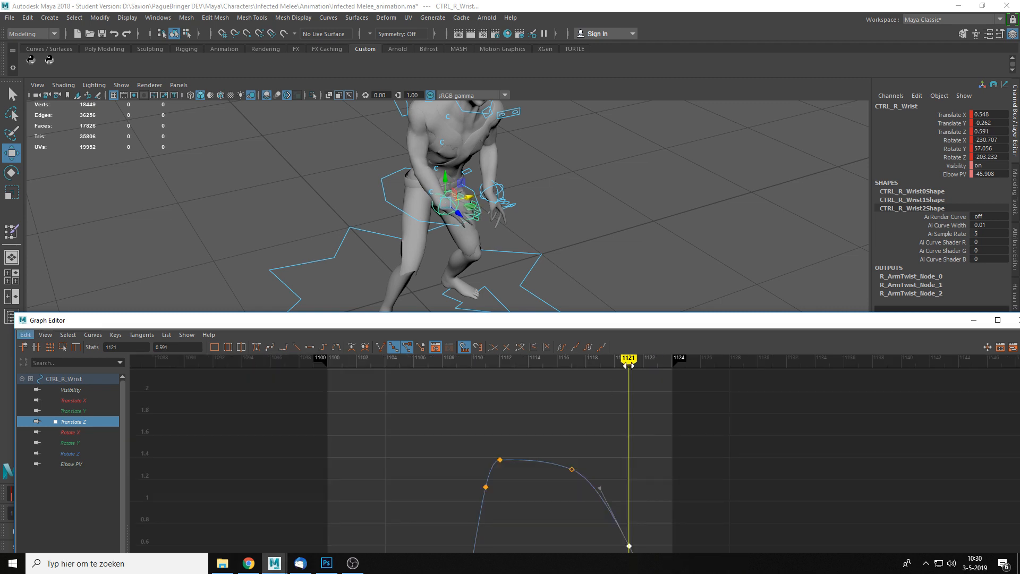
Play back the attack, scrub to frame 1110 and inspect the right wrist up close.
left_click_drag(628, 365, 628, 397)
key("alt+v")
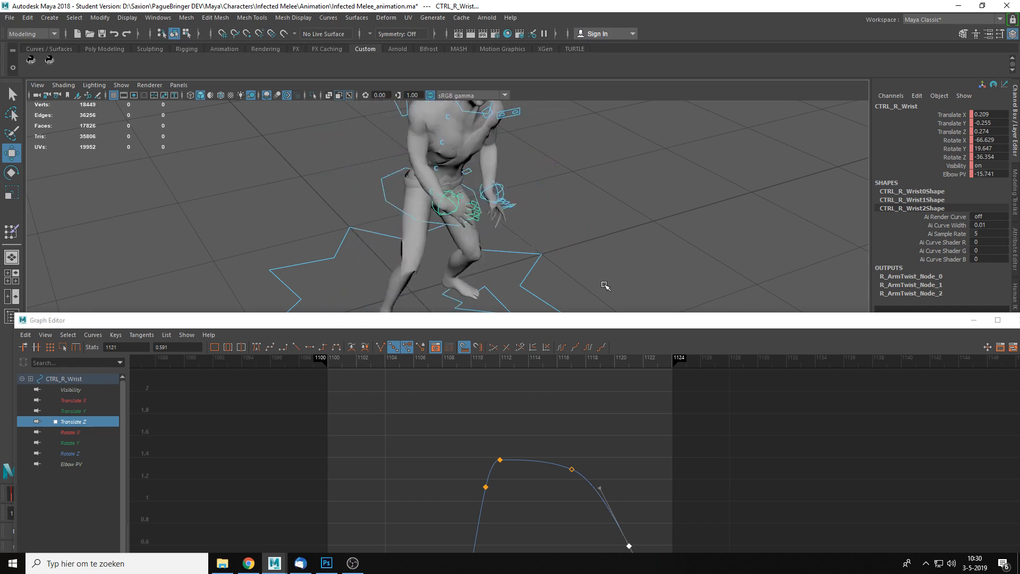
mouse_move(434, 371)
left_mouse_down()
mouse_move(496, 371)
mouse_move(414, 374)
mouse_move(485, 376)
mouse_move(466, 375)
left_mouse_up()
right_click_drag(390, 230, 445, 271, "alt")
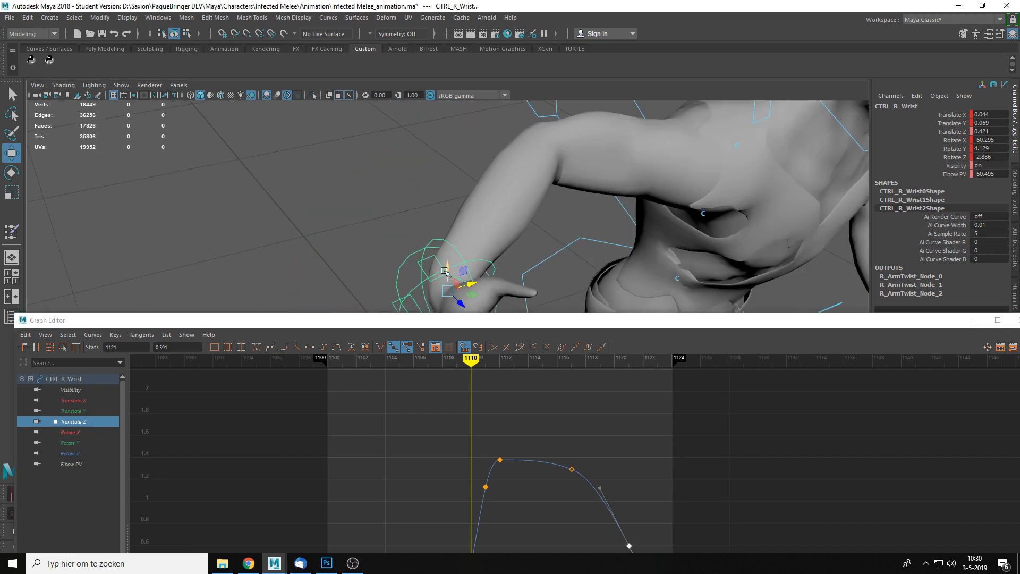
Rotate the right wrist at frame 1110 to -59.238, -14.916, -13.948 in X, Y and Z and play back the attack.
key("e")
mouse_move(519, 299)
left_mouse_down("alt")
mouse_move(483, 236)
mouse_move(449, 207)
left_mouse_up("alt")
scroll(574, 250, "down", 10)
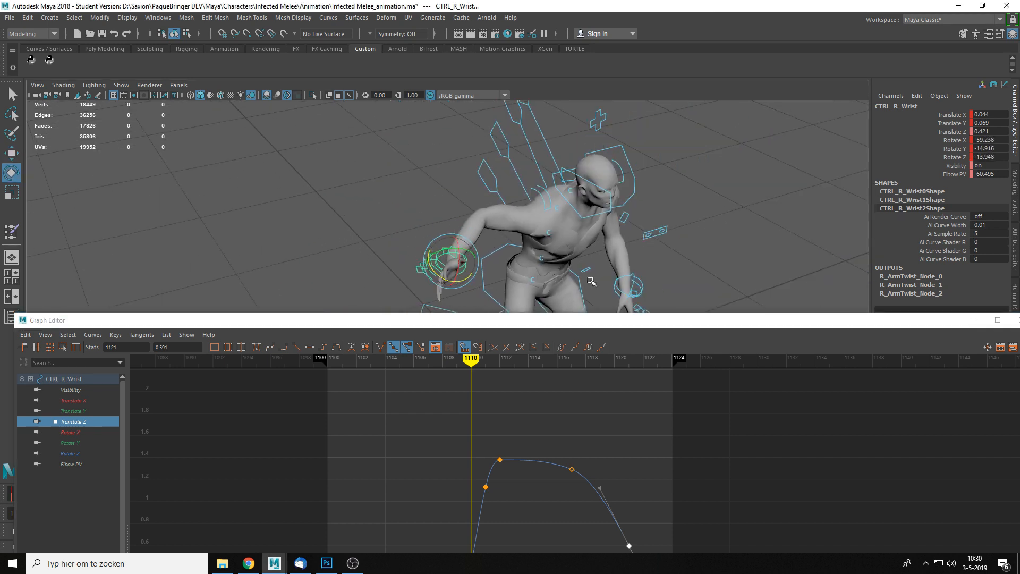
middle_click_drag(592, 276, 532, 215, "alt")
key("alt+v")
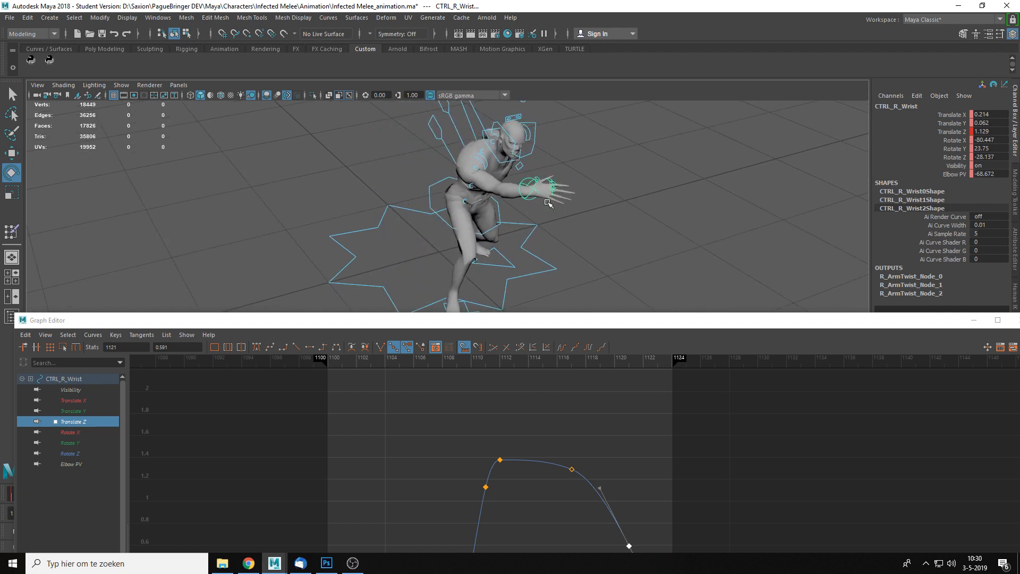
key("q")
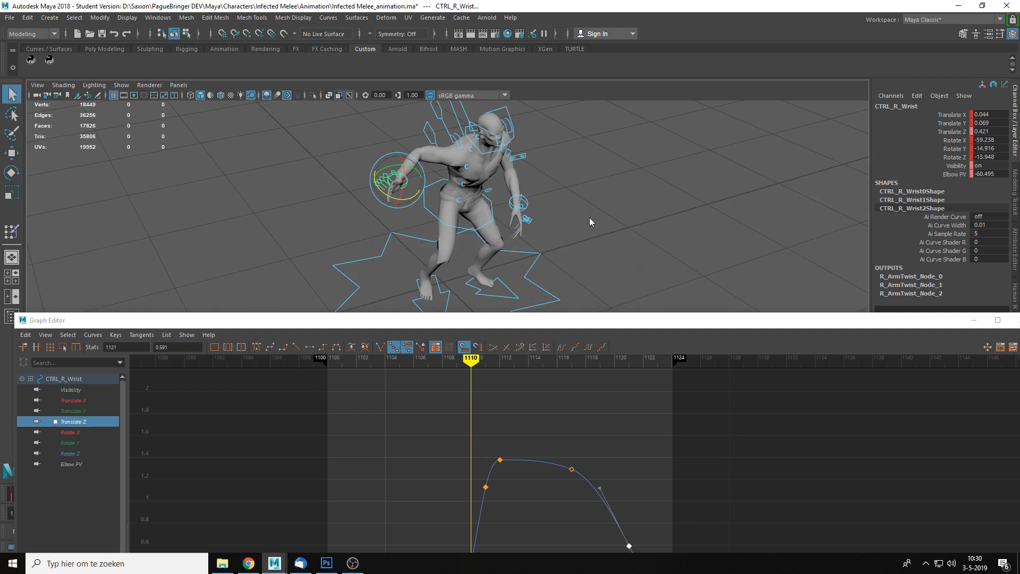
key("e")
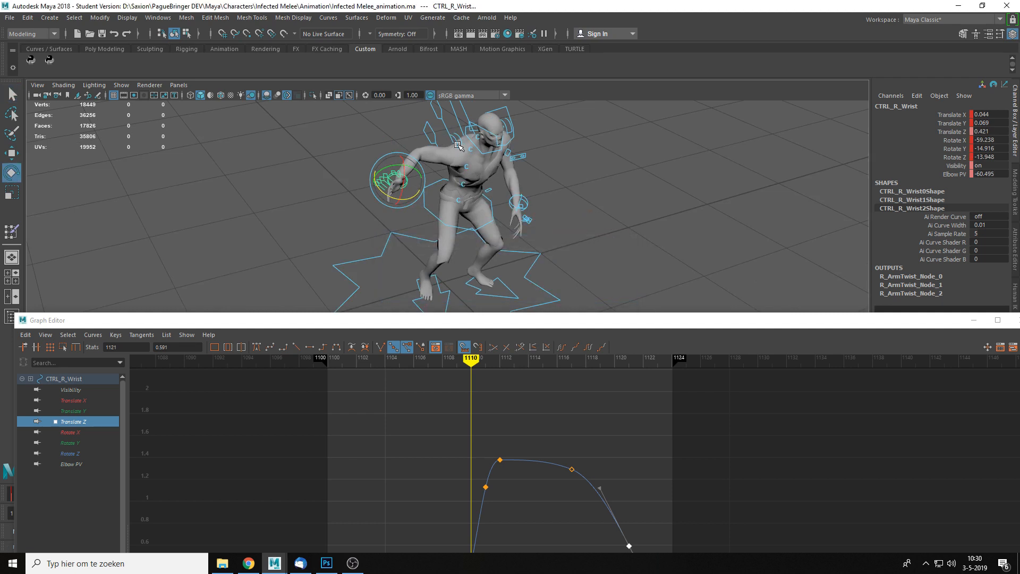
Isolate the right clavicle's Rotate Y curve and lower its key at frame 1110 to -3.031.
left_click(457, 146)
key("f")
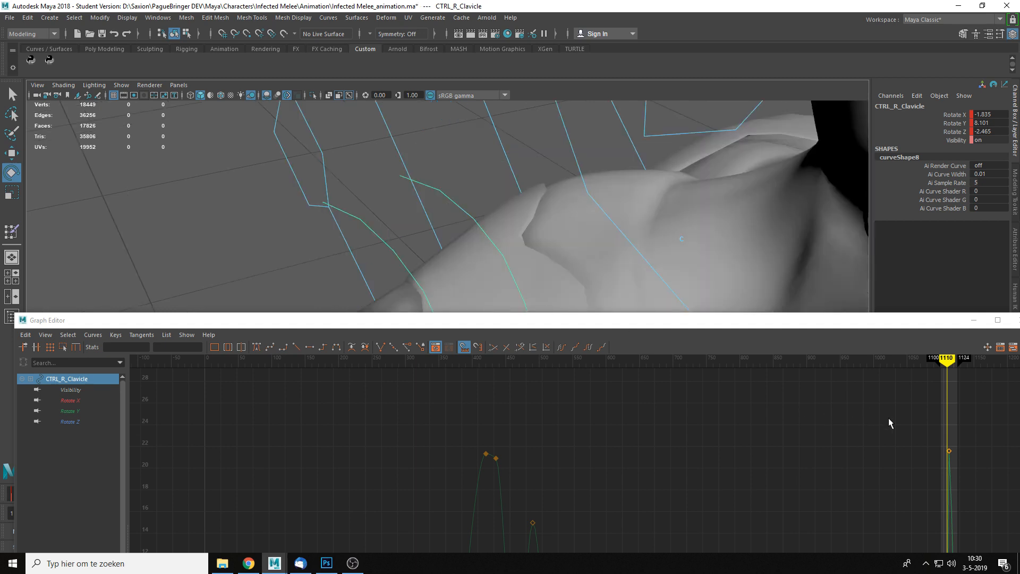
left_click_drag(890, 419, 965, 470)
key("f")
right_click_drag(910, 419, 743, 429, "alt")
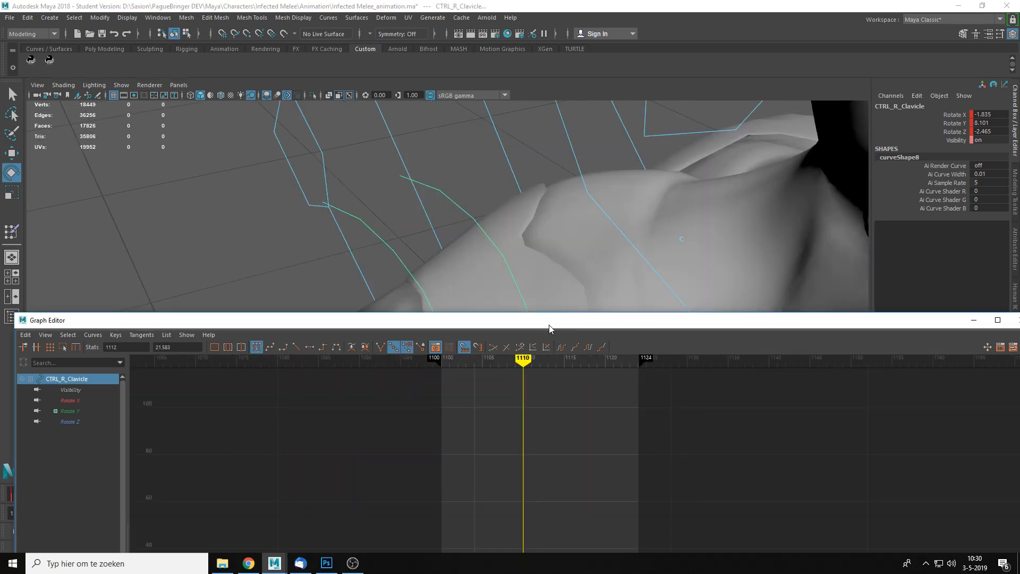
middle_click_drag(543, 265, 525, 143, "alt")
scroll(538, 193, "down", 5)
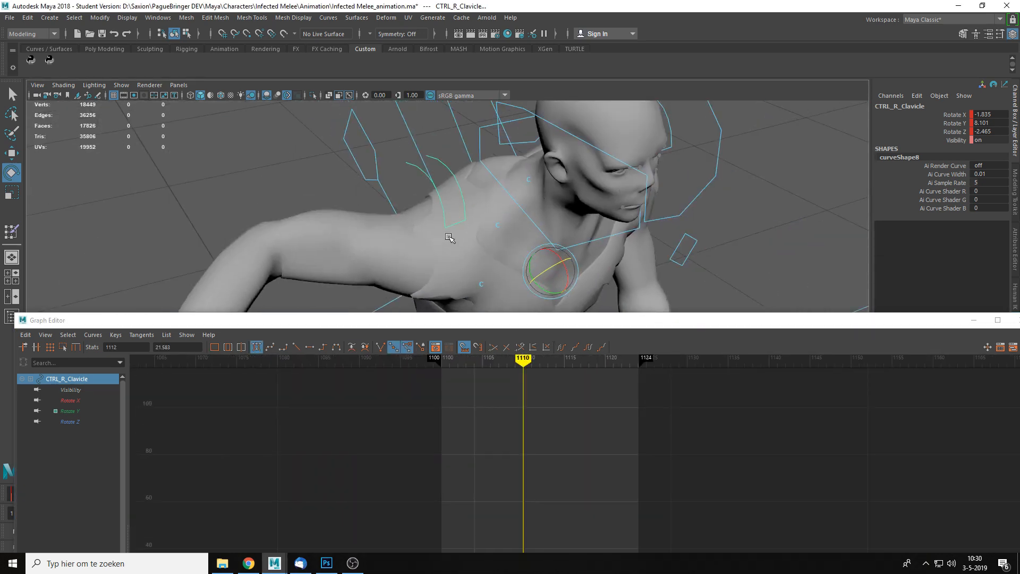
middle_click_drag(449, 238, 453, 197, "alt")
scroll(454, 199, "down", 3)
scroll(547, 429, "down", 4)
middle_click_drag(599, 507, 571, 466, "alt")
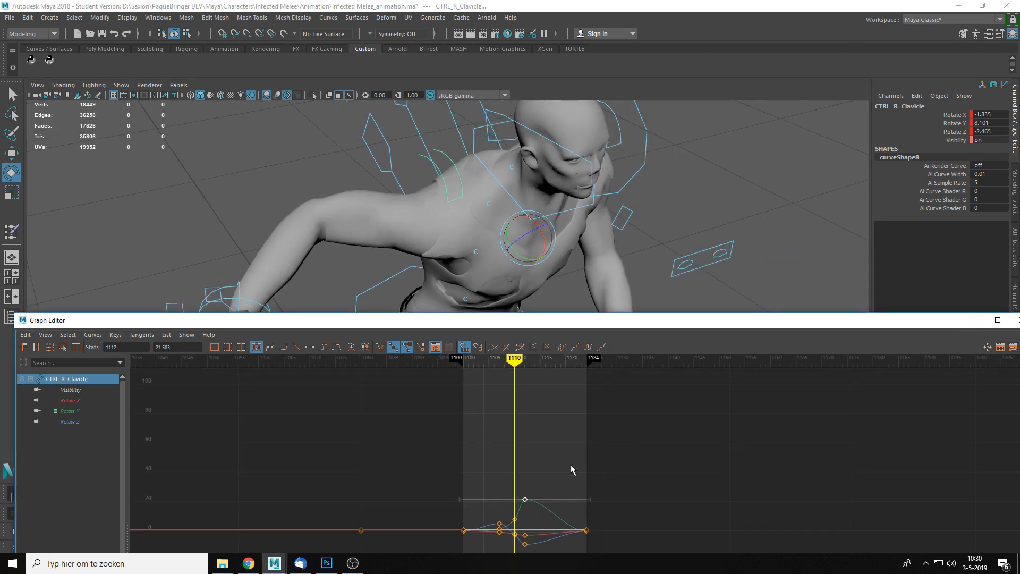
left_click_drag(522, 522, 523, 527)
key("f")
left_click(553, 442)
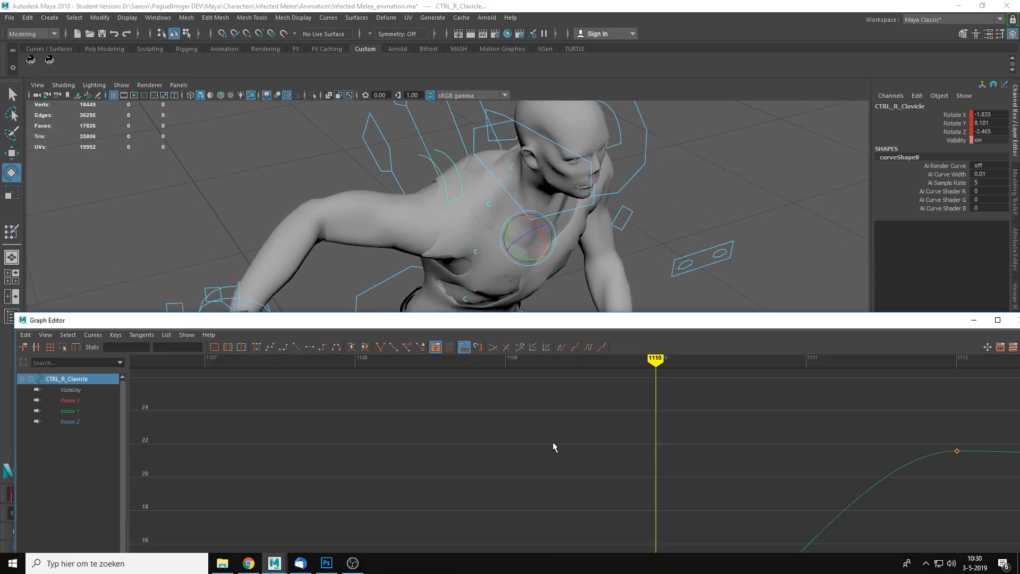
scroll(577, 450, "down", 5)
scroll(578, 449, "down", 2)
left_click(77, 412)
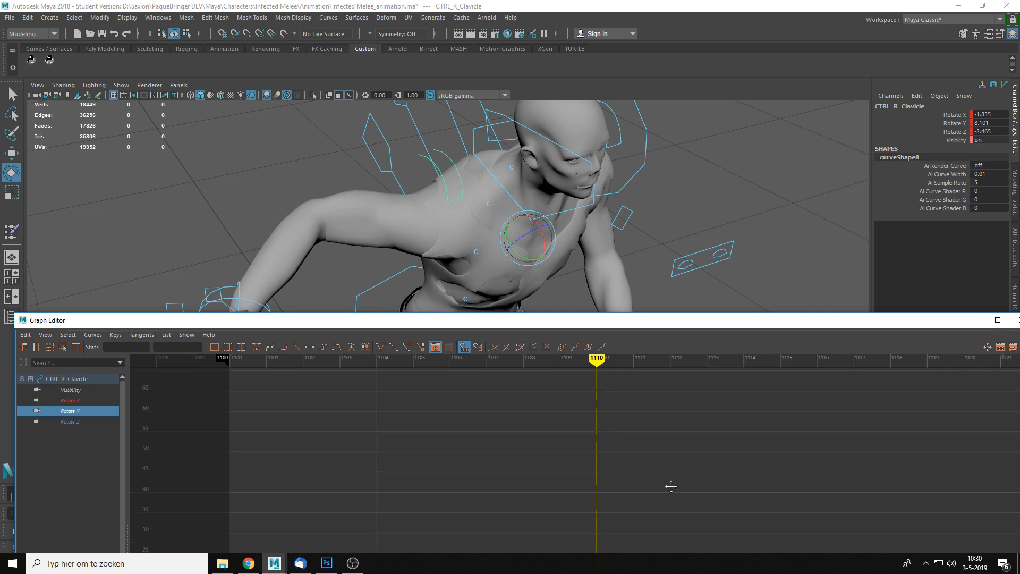
key("f")
left_click_drag(585, 481, 592, 533)
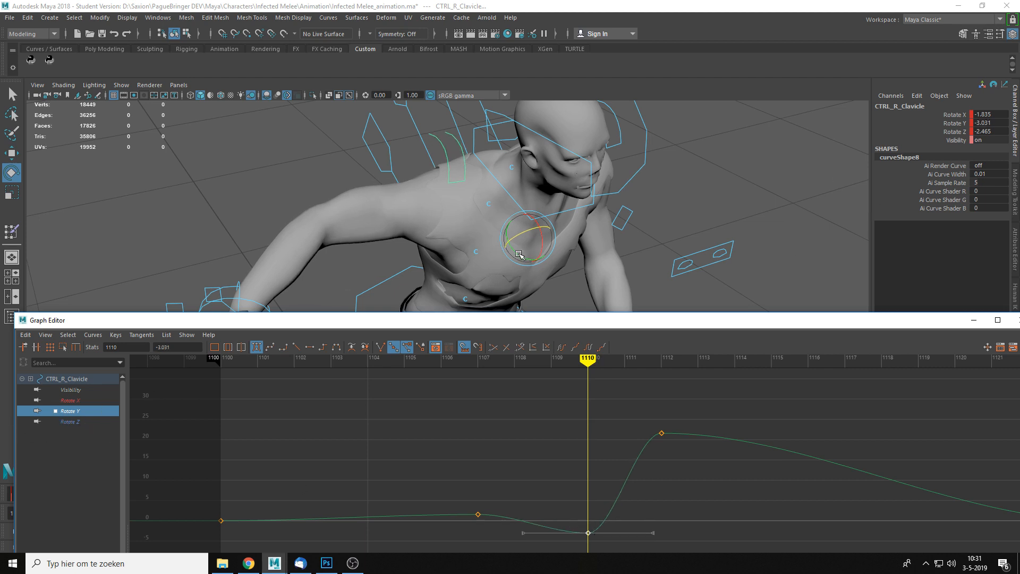
left_click_drag(519, 255, 540, 259)
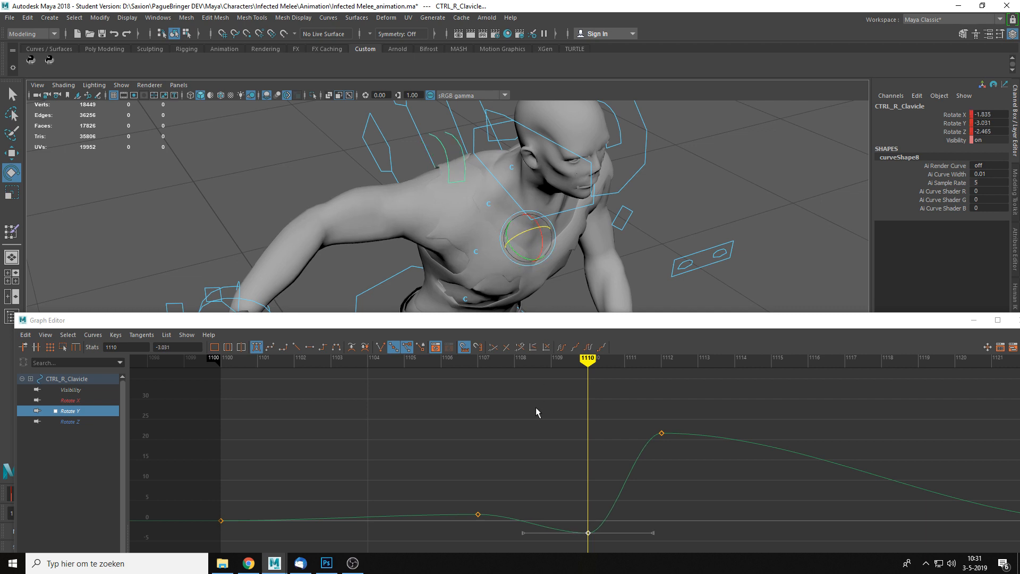
Scrub from frame 1110 to 1120 and inspect the right arm's swing and the clavicle's Rotate Y curve.
left_click_drag(588, 359, 666, 361)
middle_click_drag(593, 290, 566, 197, "alt")
scroll(566, 197, "down", 4)
middle_click_drag(676, 282, 599, 176, "alt")
left_click_drag(666, 362, 914, 388)
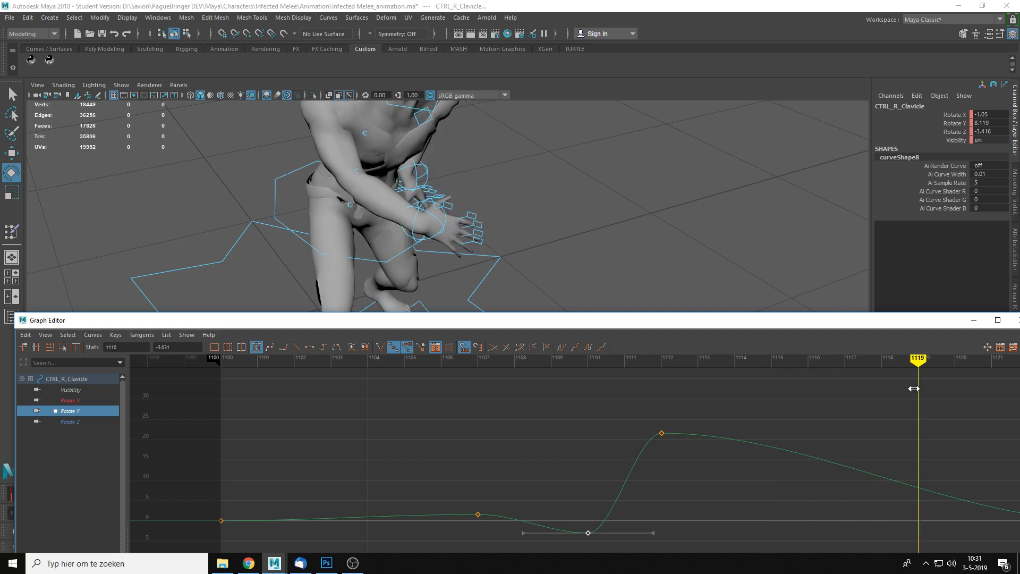
middle_click_drag(862, 449, 669, 443, "alt")
scroll(641, 224, "down", 1)
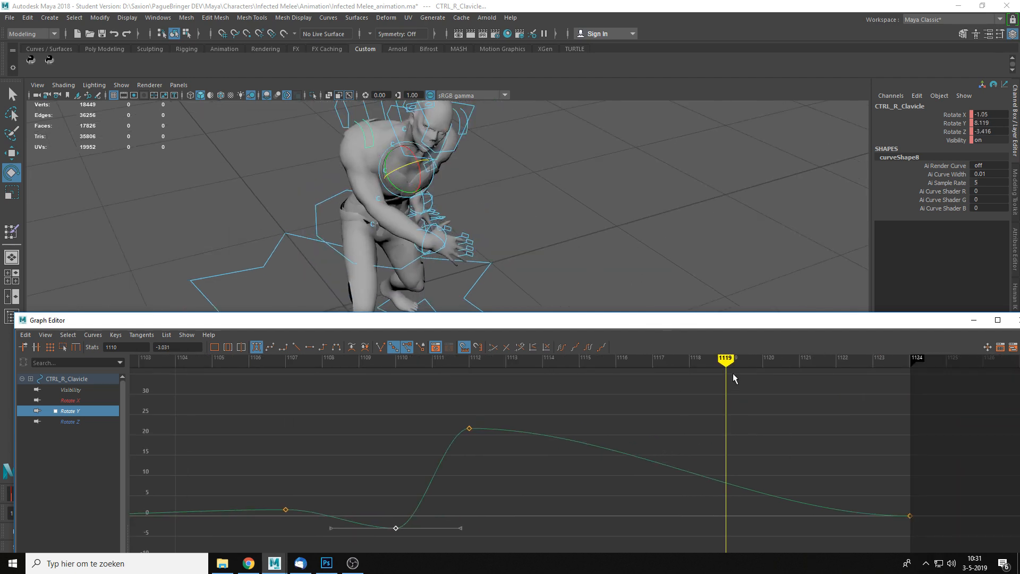
left_click_drag(733, 374, 763, 378)
Isolate the right wrist's Rotate X curve and steepen the tangent of its key at frame 1110.
left_click(402, 244)
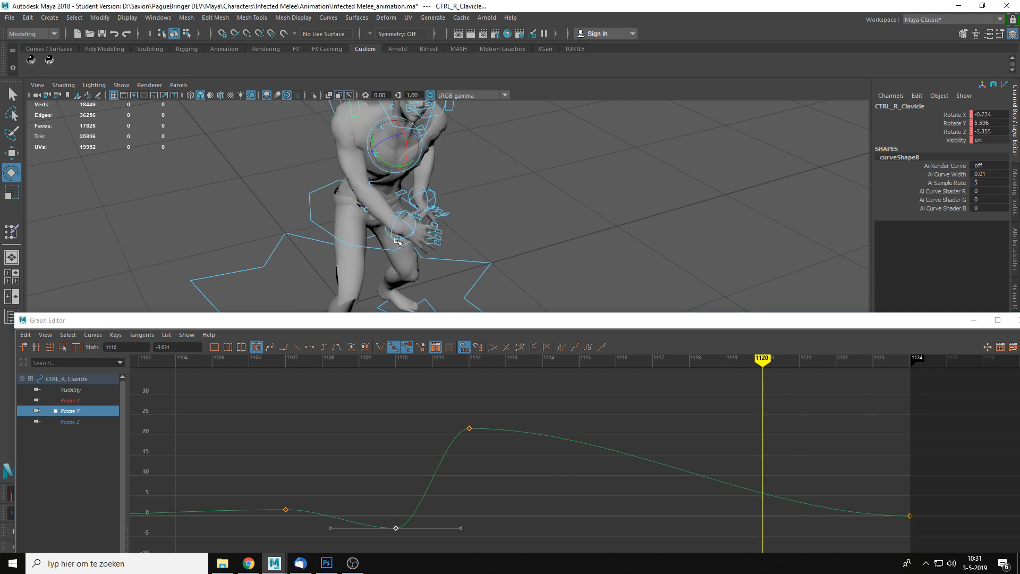
left_click(69, 432)
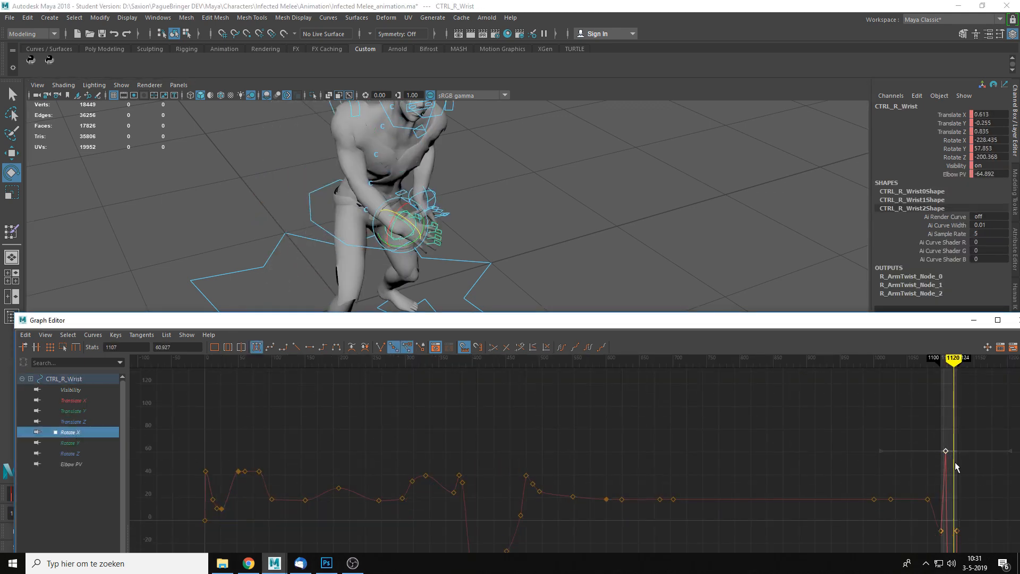
key("f")
middle_click_drag(935, 404, 830, 490, "alt")
key("f")
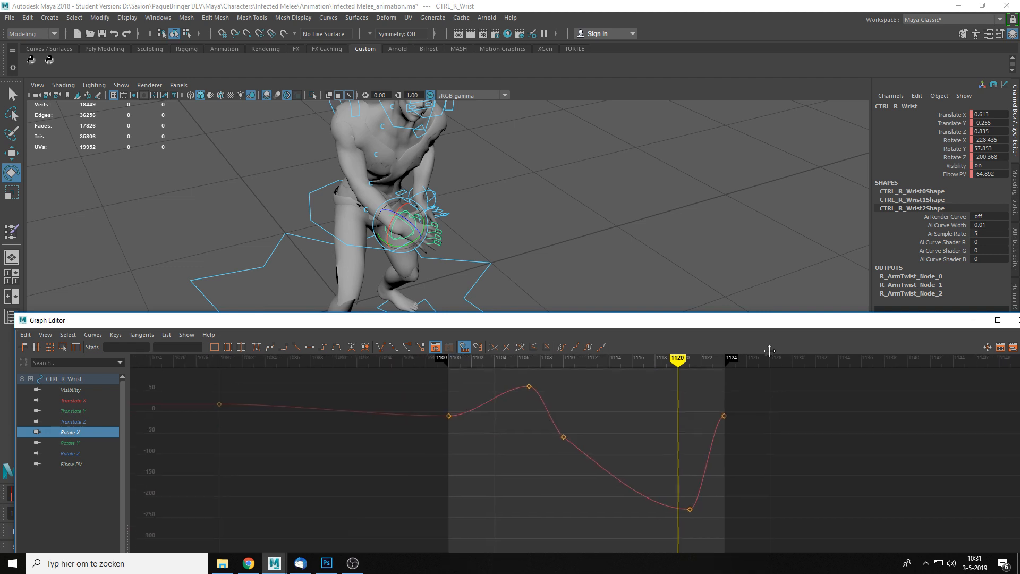
left_click(594, 453)
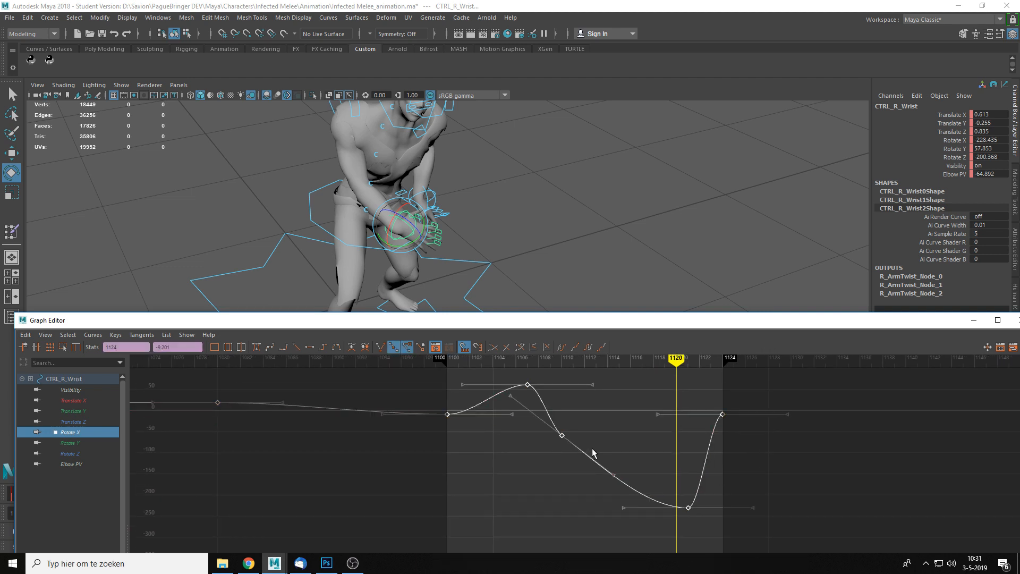
left_click_drag(550, 453, 550, 452)
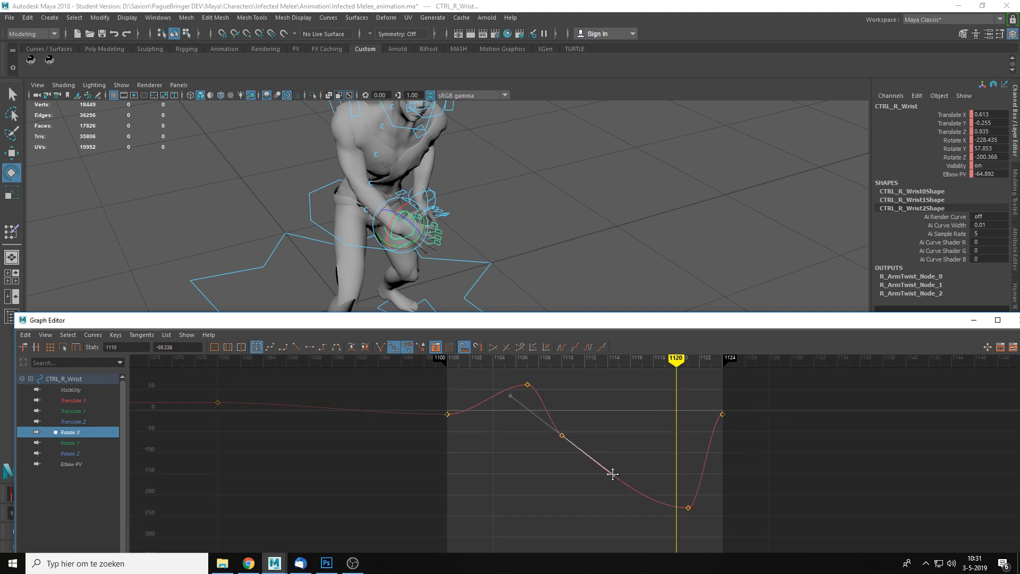
left_click_drag(613, 474, 607, 478)
Rotate the right wrist at frame 1121 to -345.974, 61.328, -326.916 in X, Y and Z.
left_click_drag(676, 359, 694, 362)
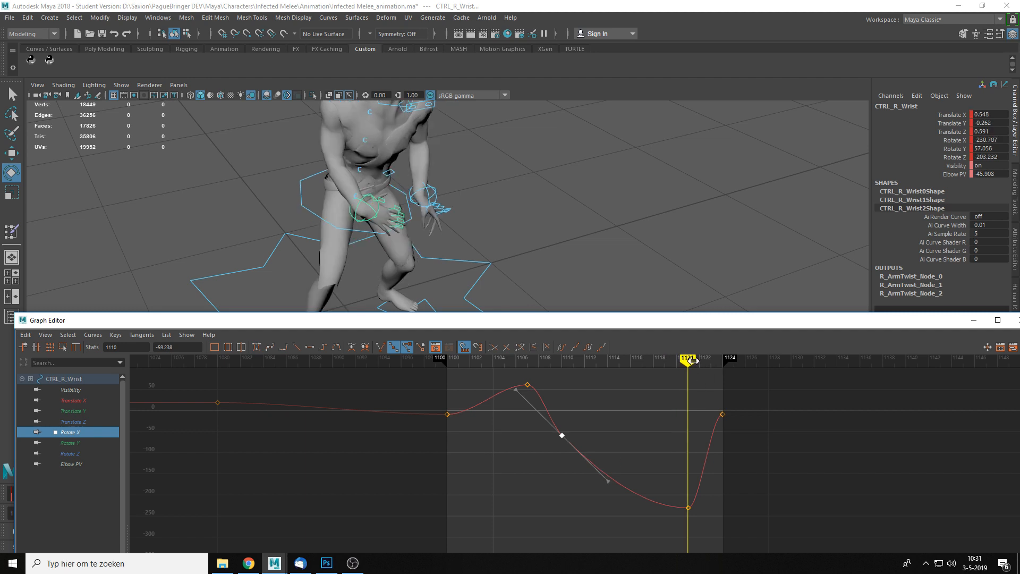
left_click(432, 216)
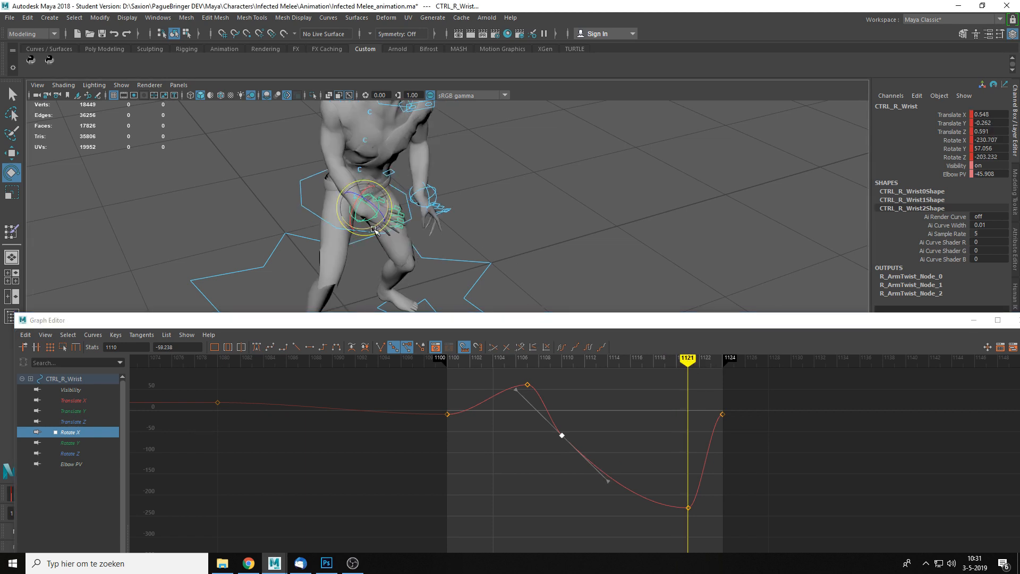
left_click_drag(373, 229, 348, 234)
left_click_drag(447, 217, 377, 210, "alt")
mouse_move(441, 197)
left_mouse_down()
mouse_move(433, 191)
mouse_move(454, 197)
left_mouse_up()
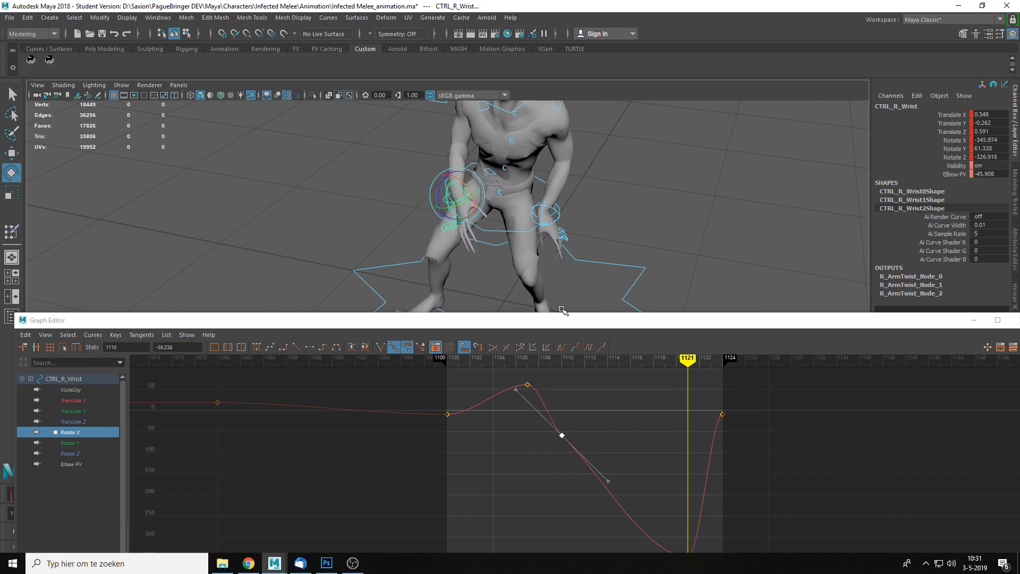
Scrub back to frame 1116 and rotate the right wrist there to add a Rotate X key.
left_click_drag(686, 359, 631, 385)
left_click_drag(558, 265, 592, 260, "alt")
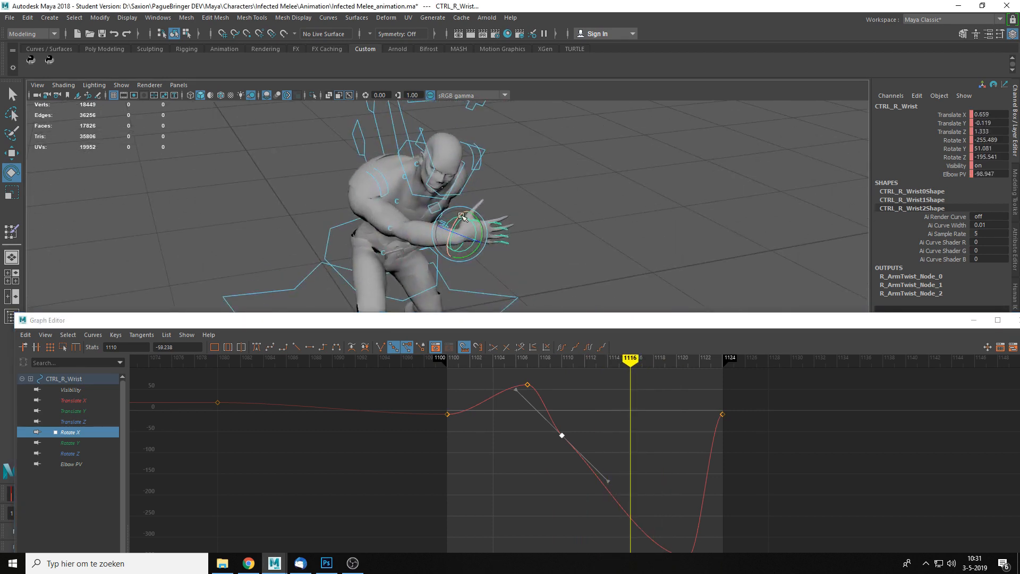
left_click_drag(461, 219, 467, 213)
Scrub to frame 1123 and examine the right wrist's Rotate Y and Rotate Z curves up to frame 1124.
mouse_move(629, 360)
left_mouse_down()
mouse_move(495, 361)
mouse_move(722, 394)
mouse_move(686, 404)
mouse_move(711, 407)
left_mouse_up()
left_click(80, 444)
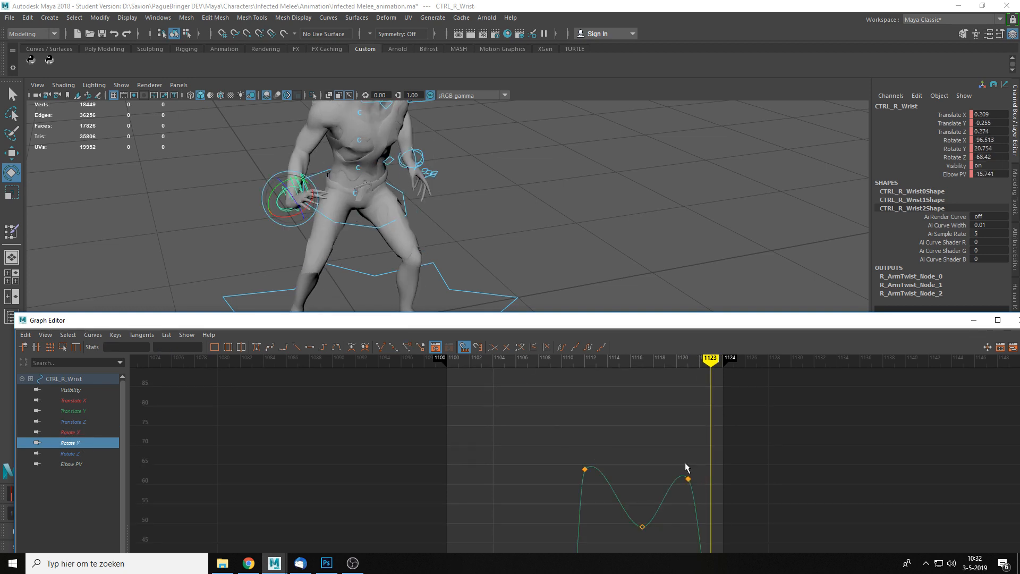
left_click_drag(684, 462, 708, 502)
key("f")
left_click(790, 464)
scroll(759, 465, "down", 4)
middle_click_drag(735, 549, 697, 406, "alt")
scroll(648, 468, "down", 2)
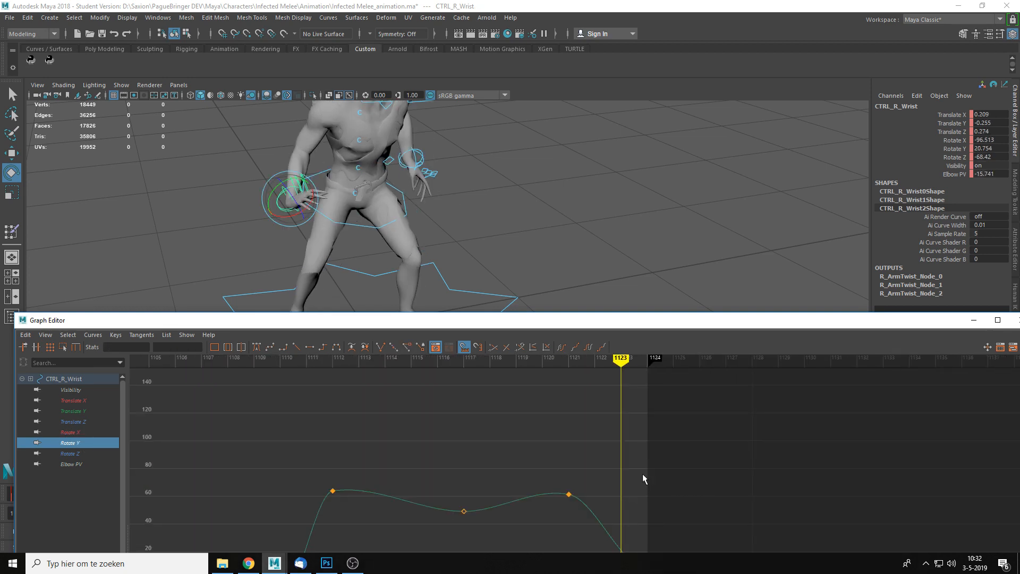
middle_click_drag(643, 473, 656, 404, "alt")
left_click(85, 453)
middle_click_drag(661, 490, 658, 373, "alt")
middle_click_drag(667, 477, 663, 381, "alt")
scroll(658, 441, "down", 3)
mouse_move(603, 361)
left_mouse_down()
mouse_move(588, 360)
mouse_move(620, 362)
mouse_move(587, 363)
mouse_move(601, 369)
left_mouse_up()
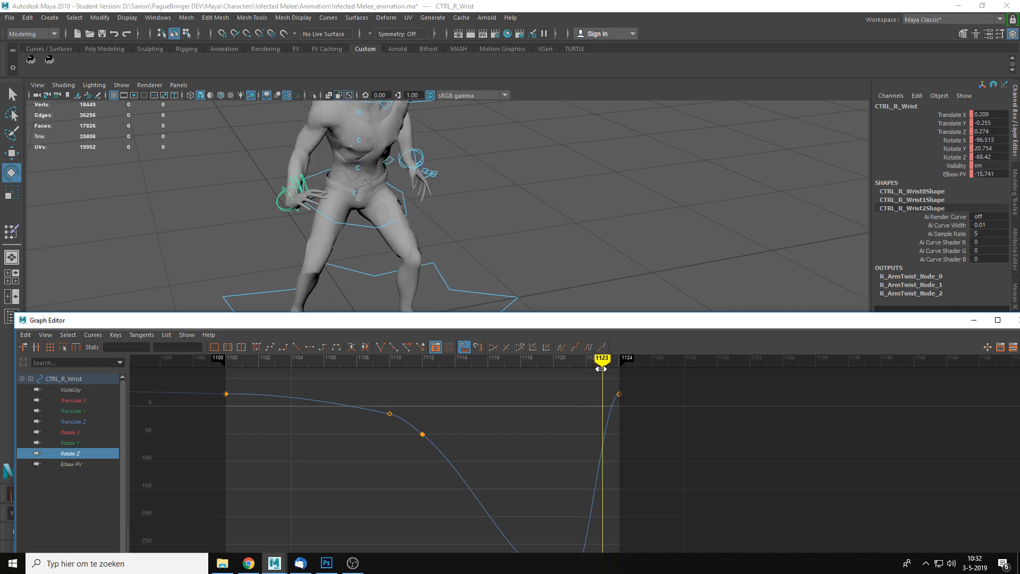
Isolate the Rotate X curve and rotate the right wrist at frame 1123 to -25.091, 39.493, -49.983 in X, Y and Z.
left_click(70, 432)
left_click_drag(611, 501, 636, 511)
left_click(632, 443)
right_click_drag(637, 512, 611, 489, "alt")
middle_click_drag(611, 489, 615, 416, "alt")
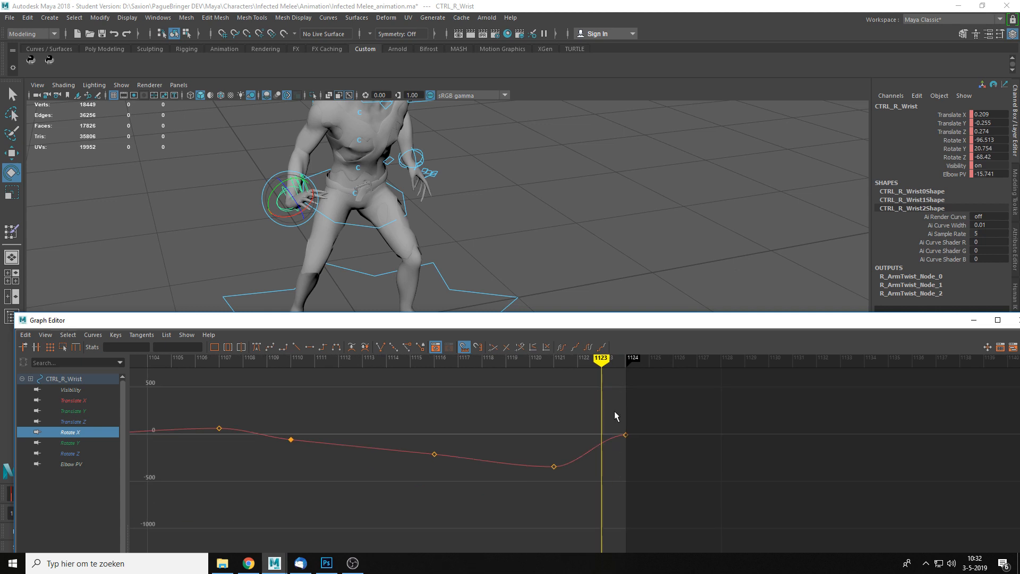
mouse_move(607, 360)
left_mouse_down()
mouse_move(578, 360)
mouse_move(626, 361)
mouse_move(607, 364)
left_mouse_up()
left_click_drag(299, 189, 287, 215)
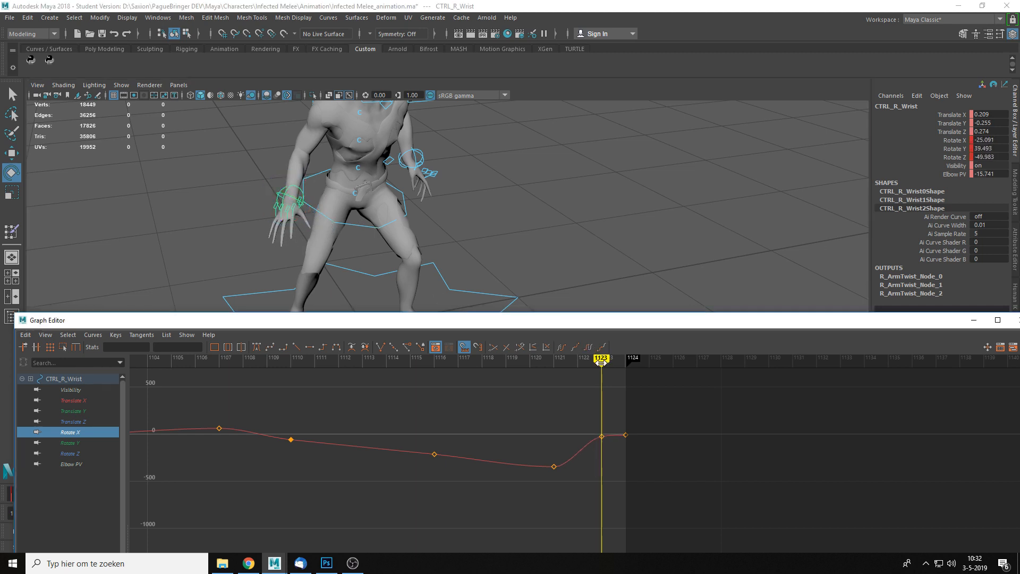
Isolate the Rotate Y curve, rotate the right wrist at frame 1122 to about 47 in Y and scrub between frames 1117 and 1123.
mouse_move(601, 367)
left_mouse_down()
mouse_move(553, 367)
mouse_move(600, 373)
mouse_move(551, 376)
mouse_move(576, 378)
left_mouse_up()
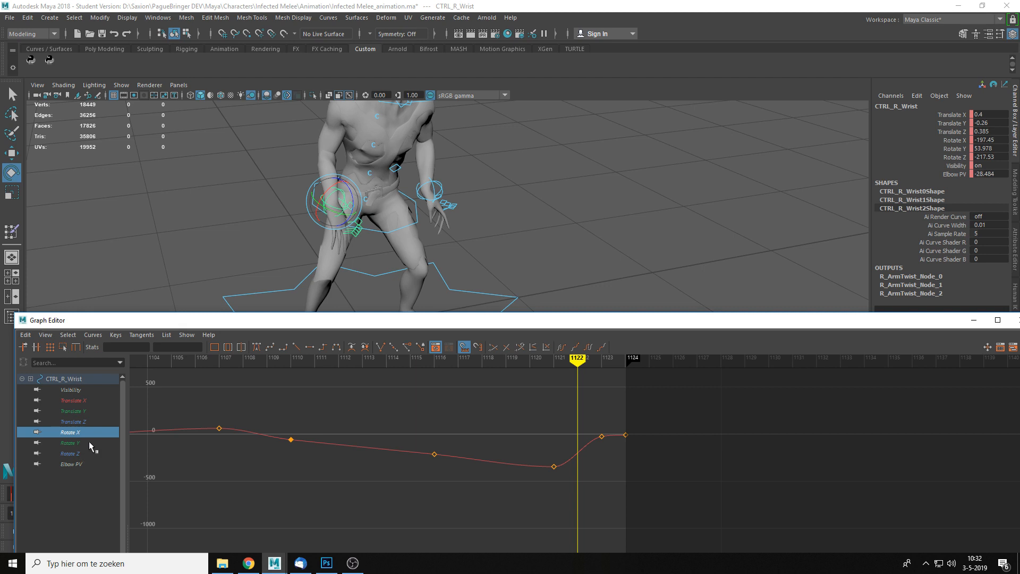
left_click(89, 442)
middle_click_drag(623, 510, 612, 402, "alt")
right_click_drag(595, 423, 580, 372, "alt")
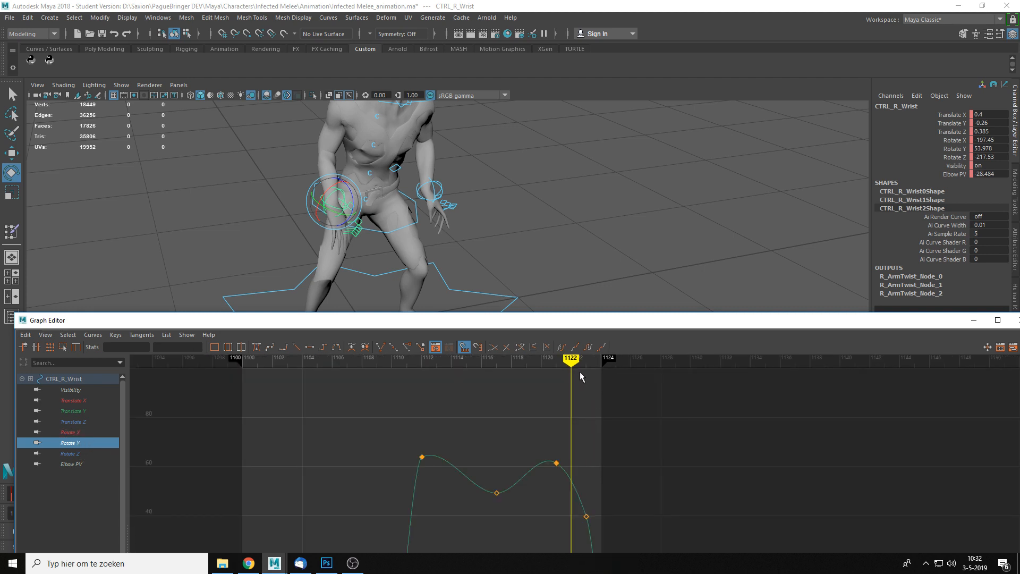
mouse_move(573, 359)
left_mouse_down()
mouse_move(611, 369)
mouse_move(423, 382)
mouse_move(585, 382)
mouse_move(570, 383)
left_mouse_up()
left_click(330, 221)
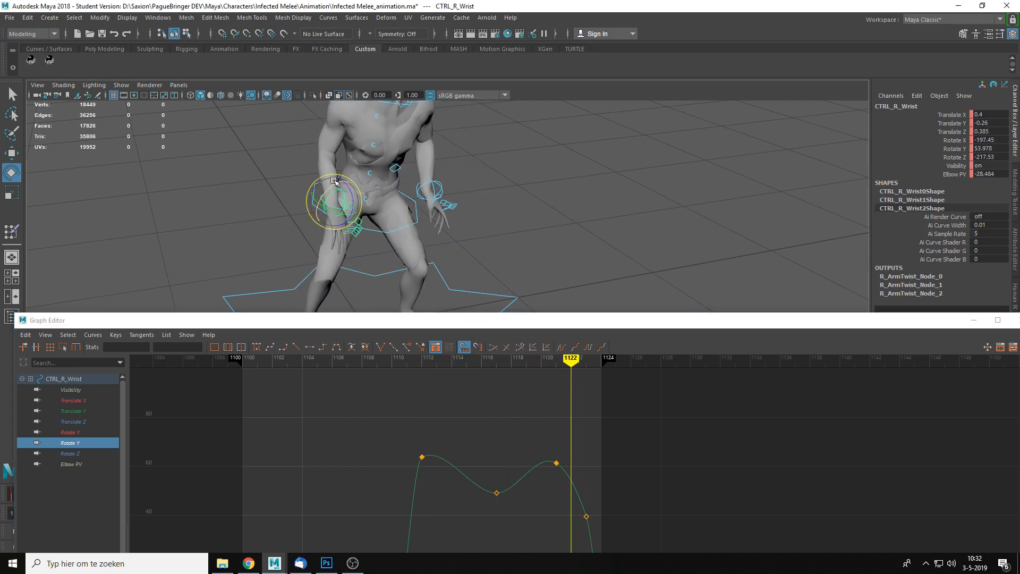
mouse_move(350, 200)
left_mouse_down()
mouse_move(348, 222)
mouse_move(345, 206)
left_mouse_up()
mouse_move(571, 360)
left_mouse_down()
mouse_move(586, 364)
mouse_move(552, 370)
mouse_move(608, 379)
mouse_move(496, 389)
left_mouse_up()
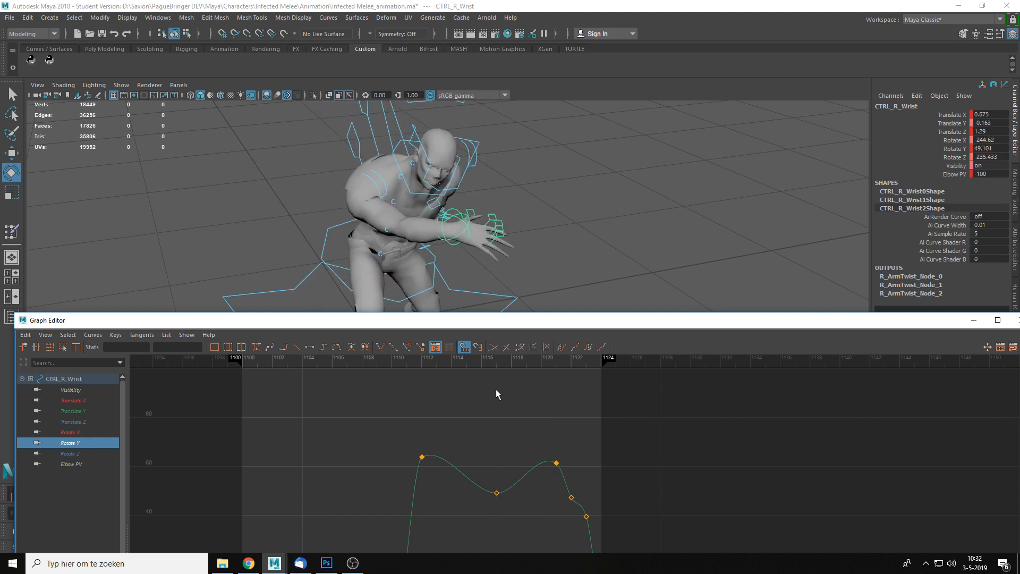
left_click(550, 361)
mouse_move(551, 361)
left_mouse_down()
mouse_move(601, 363)
mouse_move(593, 364)
left_mouse_up()
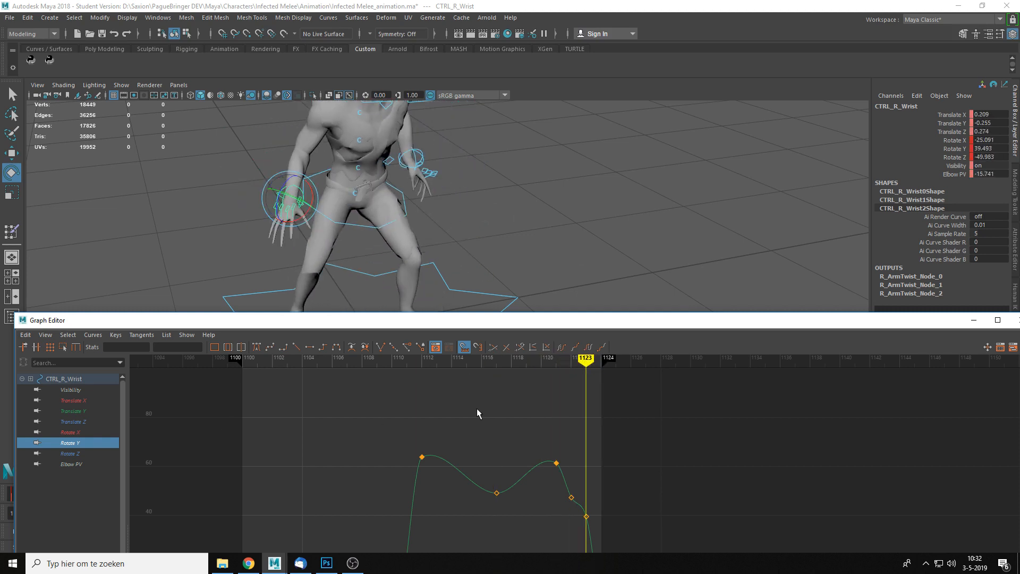
Delete the right wrist's Rotate Y key at frame 1123 and scrub to frame 1124.
middle_click_drag(627, 466, 621, 395, "alt")
left_click_drag(567, 437, 597, 452)
key("f")
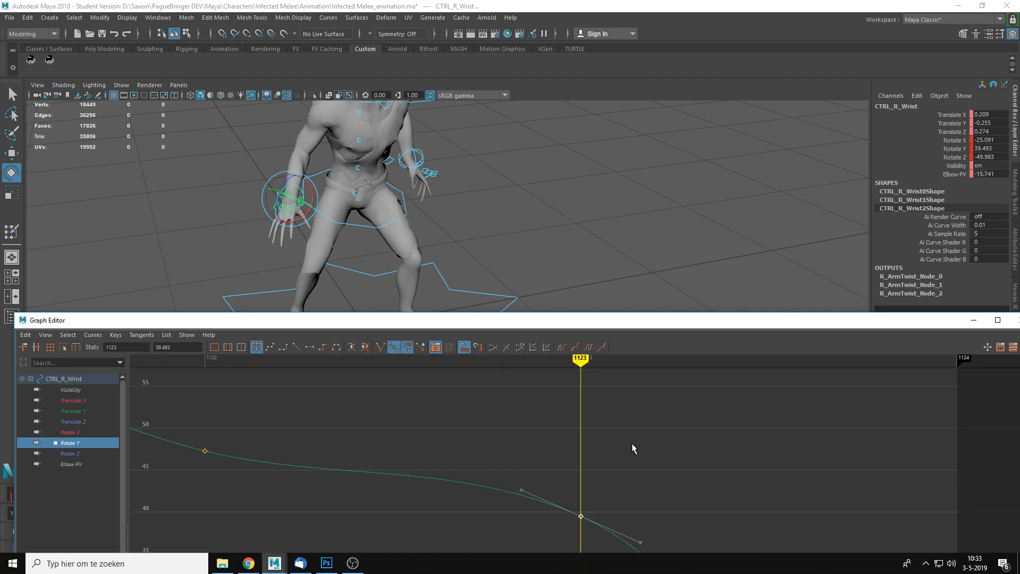
left_click(662, 472)
scroll(664, 468, "down", 3)
middle_click_drag(665, 463, 638, 367, "alt")
scroll(665, 474, "down", 3)
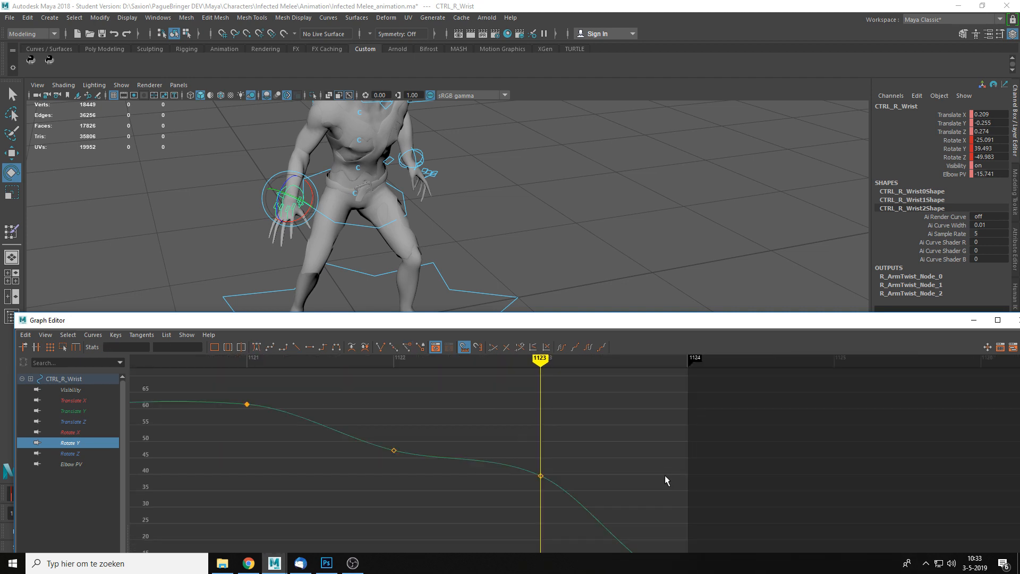
middle_click_drag(665, 475, 645, 377, "alt")
scroll(639, 455, "down", 3)
left_click(575, 481)
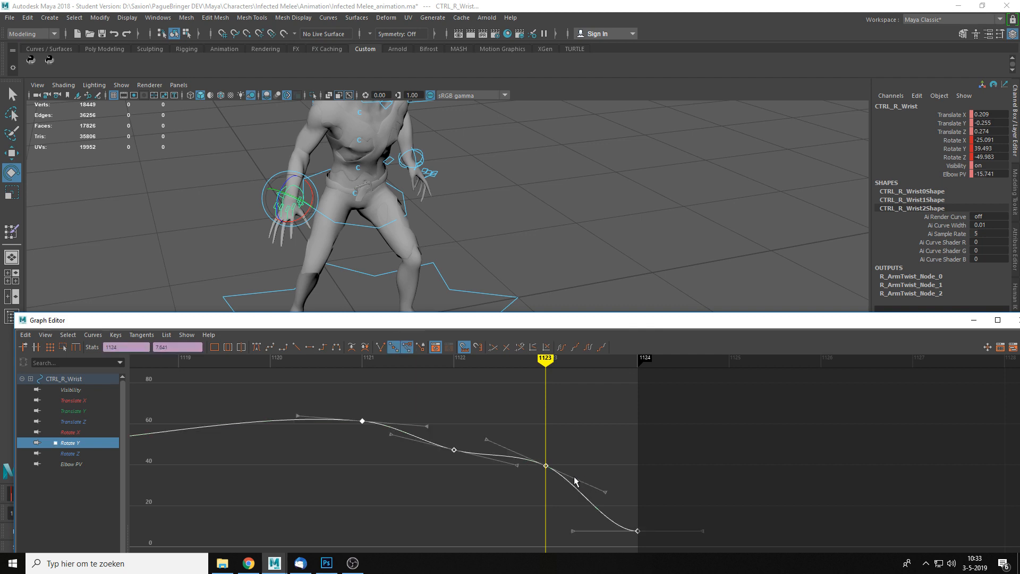
left_click(563, 458)
left_click(547, 465)
key("Delete")
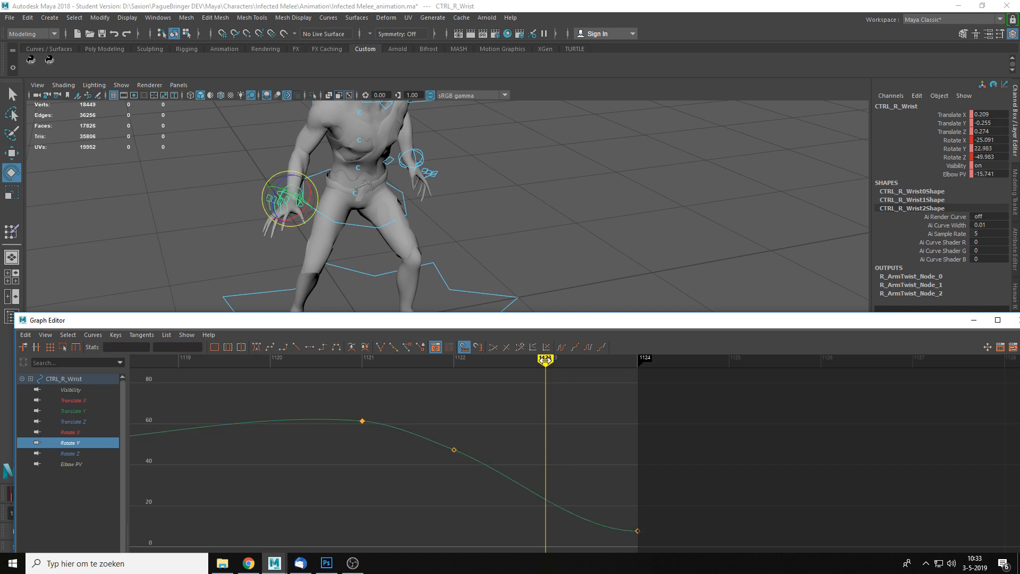
mouse_move(545, 360)
left_mouse_down()
mouse_move(394, 373)
mouse_move(635, 391)
left_mouse_up()
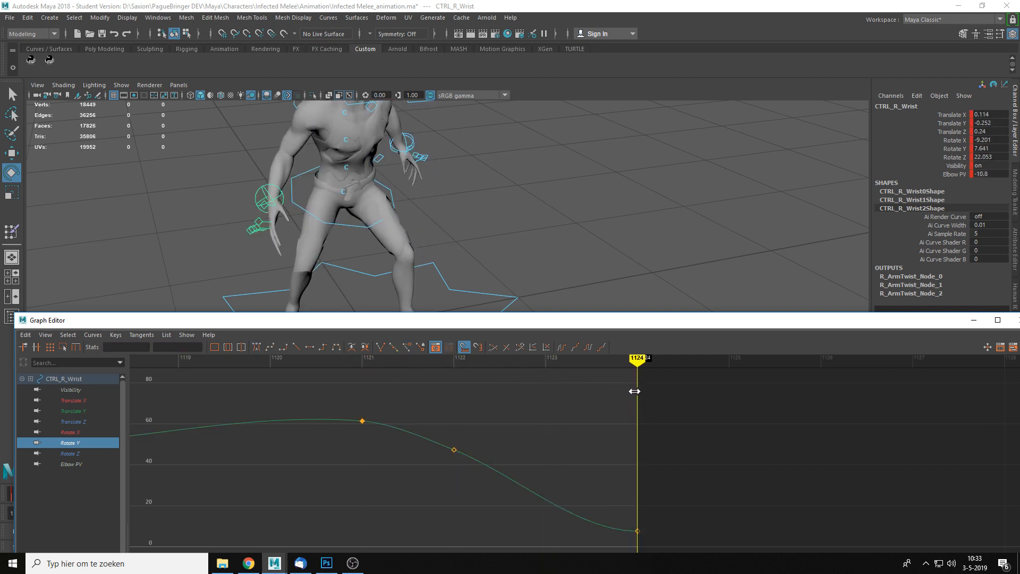
Isolate the right wrist's Rotate X curve and lower its key at frame 1123 to -40.041.
left_click(80, 432)
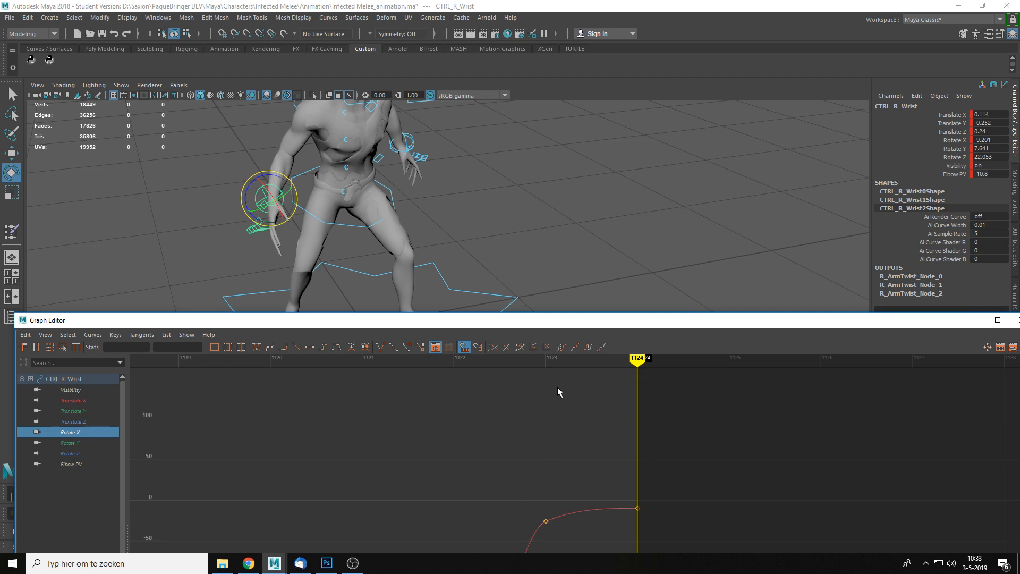
left_click(553, 359)
left_click_drag(530, 493, 552, 528)
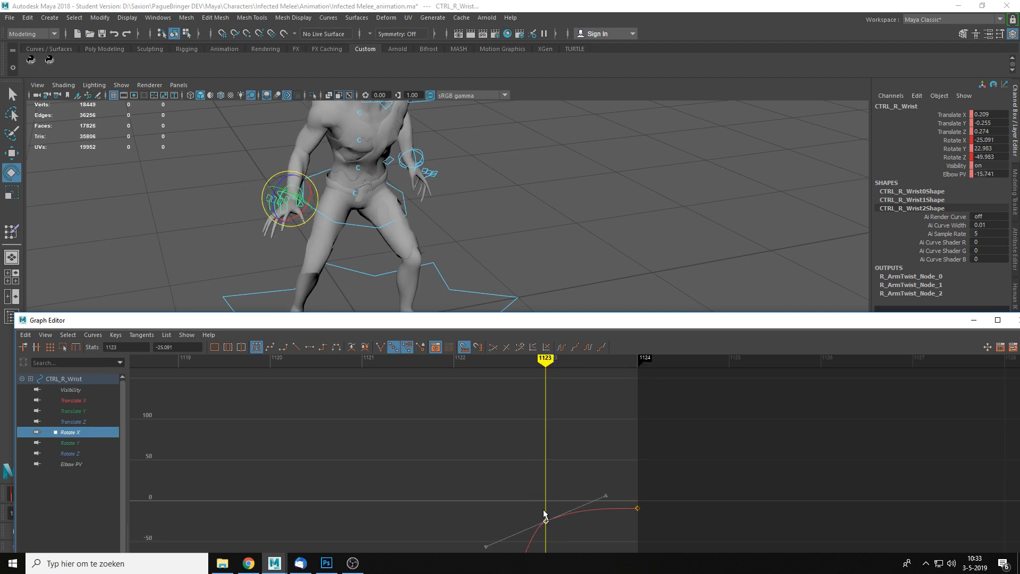
mouse_move(547, 518)
left_mouse_down()
mouse_move(542, 429)
mouse_move(546, 521)
left_mouse_up()
middle_click_drag(583, 505, 585, 398, "alt")
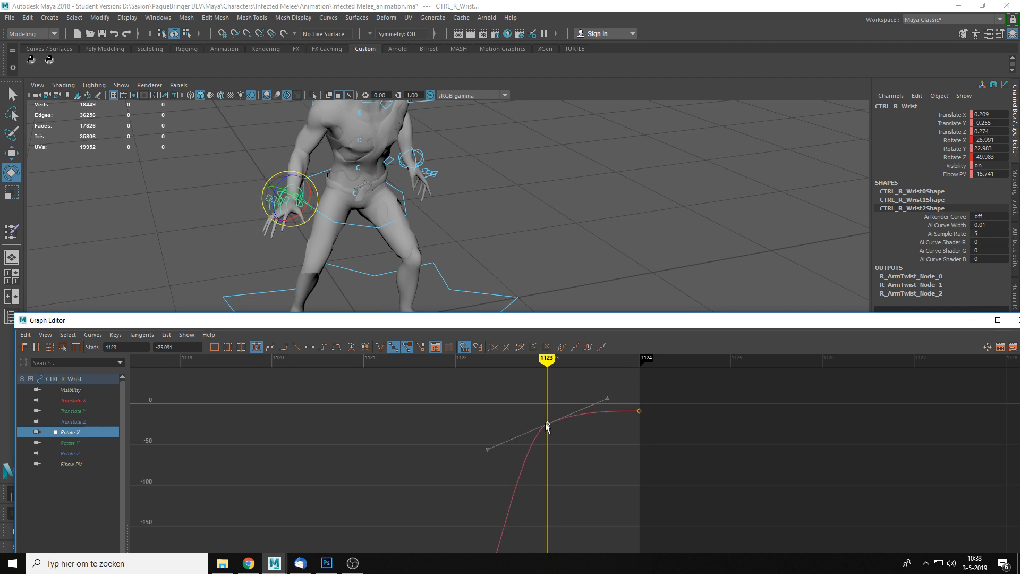
left_click_drag(548, 425, 548, 436)
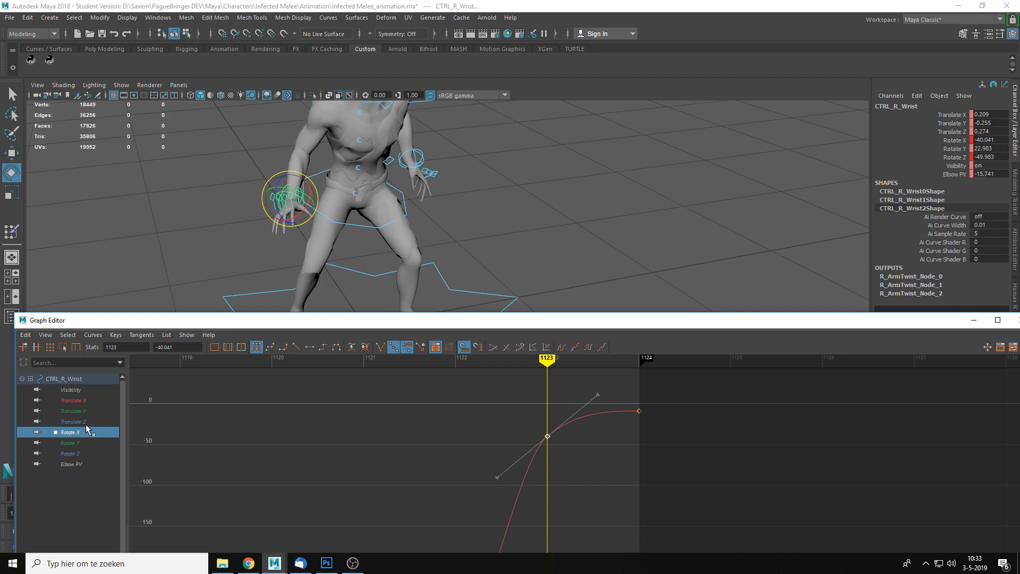
On the right wrist's Rotate Z curve, raise the frame 1123 key to -9.101 and the frame 1122 key to -288.791.
left_click(76, 454)
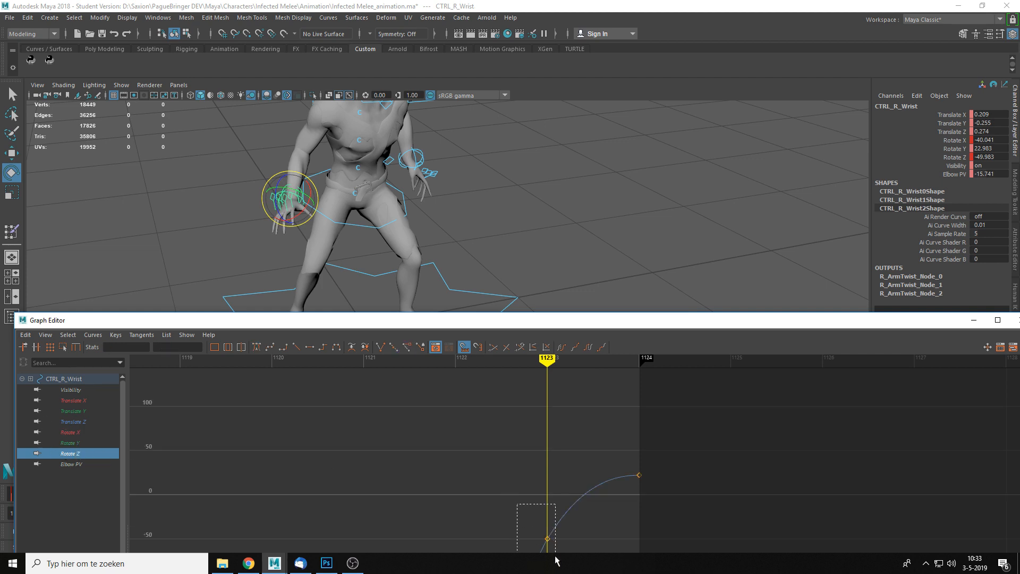
left_click_drag(555, 560, 547, 502)
mouse_move(545, 363)
left_mouse_down()
mouse_move(477, 369)
mouse_move(619, 372)
mouse_move(371, 373)
mouse_move(477, 379)
left_mouse_up()
middle_click_drag(499, 467, 505, 348, "alt")
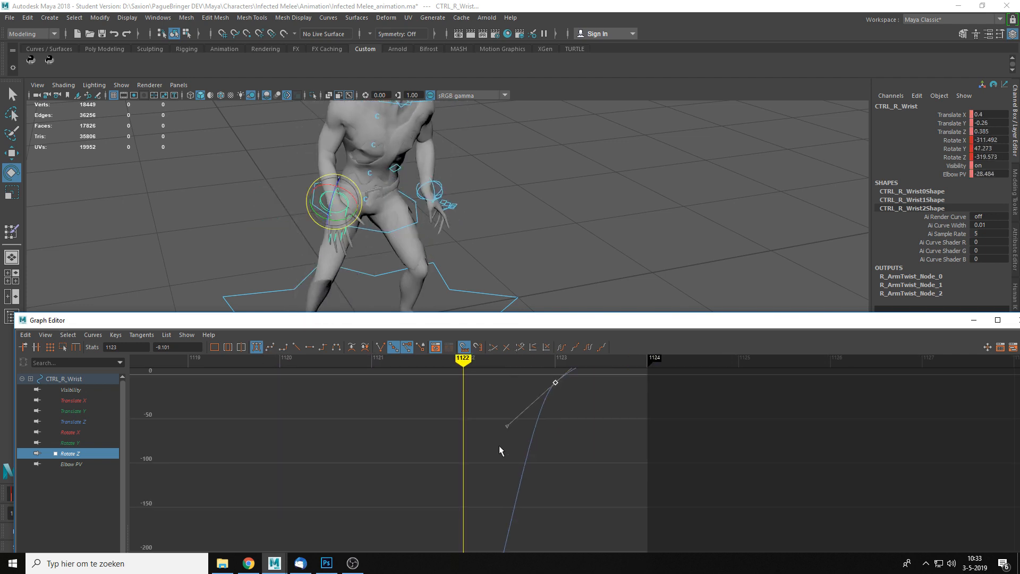
scroll(500, 445, "down", 5)
middle_click_drag(543, 410, 526, 349, "alt")
left_click(520, 487)
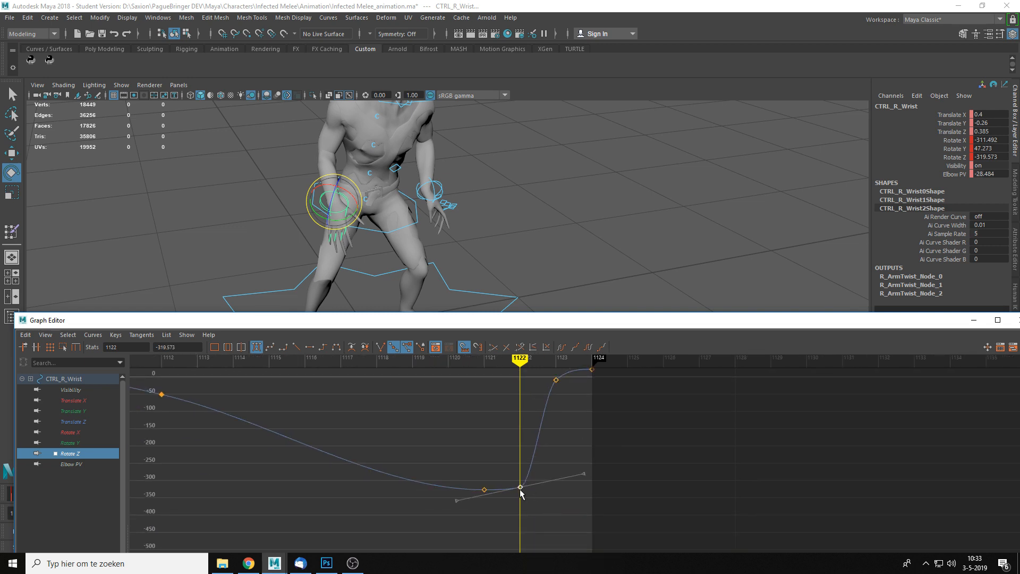
left_click_drag(520, 485, 521, 474)
Raise the right wrist's Rotate X key at frame 1122 to about -292 and go to frame 1123.
left_click(83, 435)
middle_click_drag(516, 508, 501, 380, "alt")
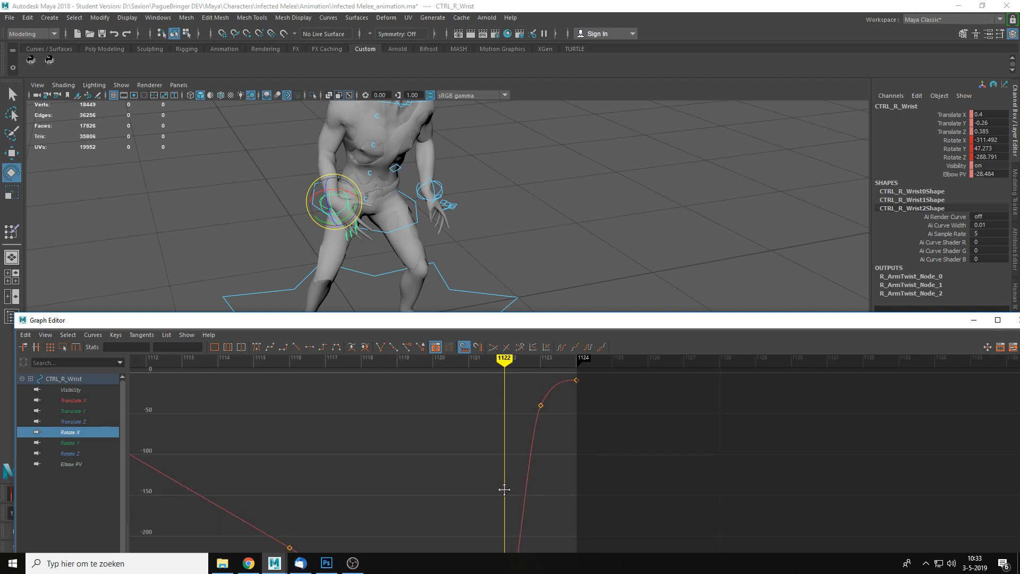
middle_click_drag(500, 548, 484, 422, "alt")
left_click(490, 497)
left_click_drag(490, 498, 490, 480)
left_click(510, 358)
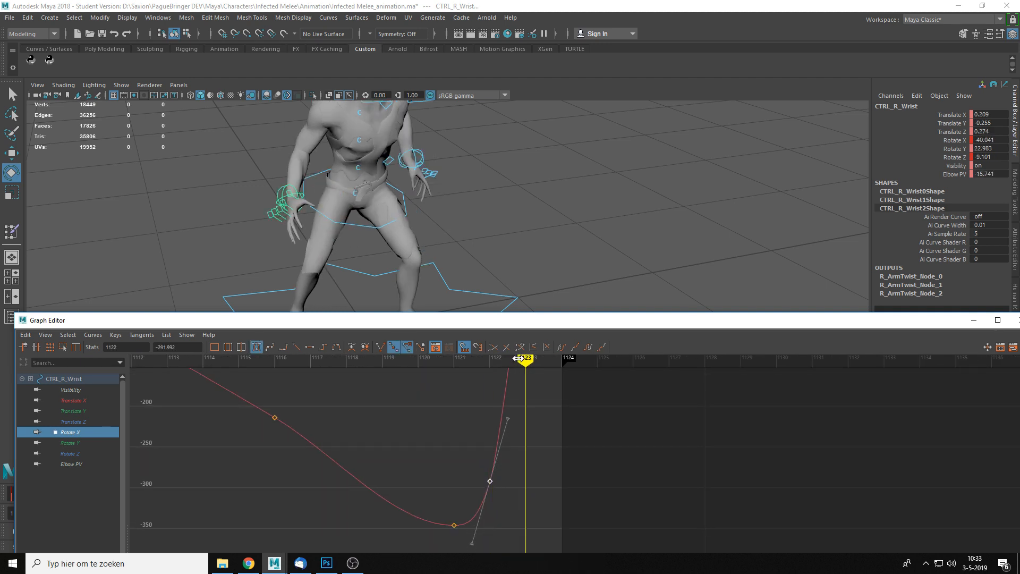
Rotate the right wrist at frame 1118 to -254.697, 29.275, -217.418 in X, Y and Z.
left_click_drag(519, 358, 340, 381)
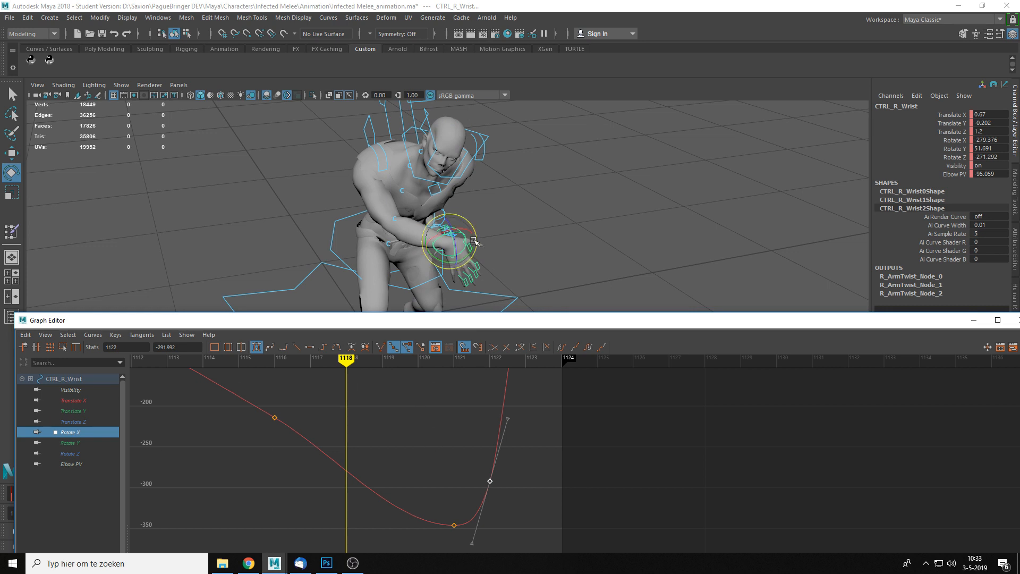
left_click_drag(468, 228, 477, 254)
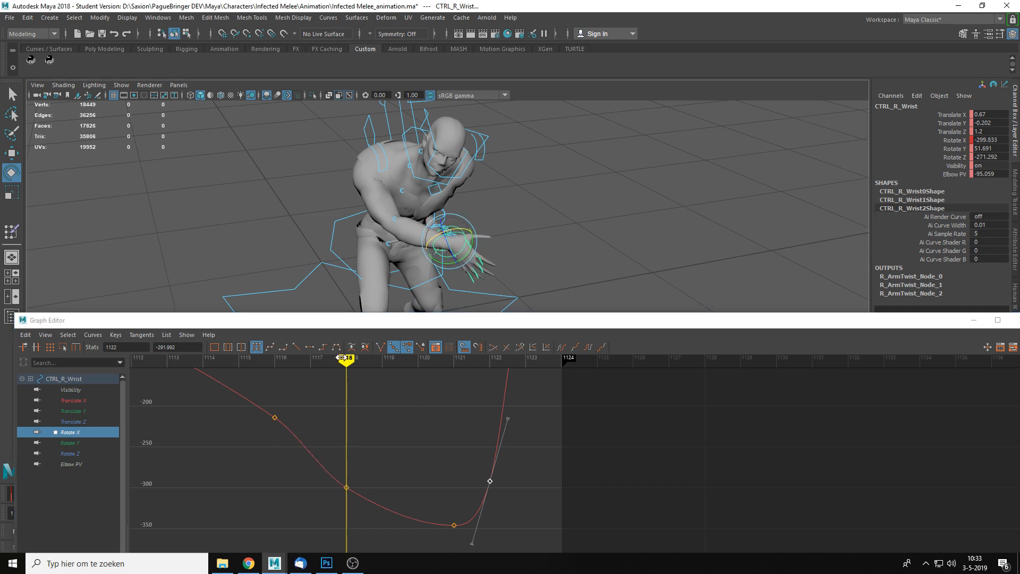
left_click_drag(341, 358, 336, 377)
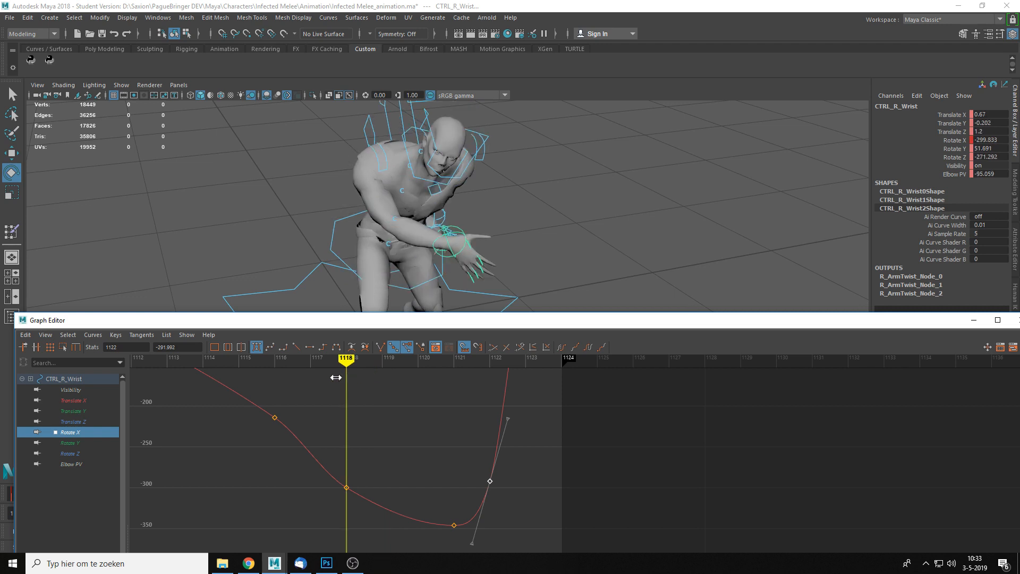
left_click_drag(455, 247, 462, 247)
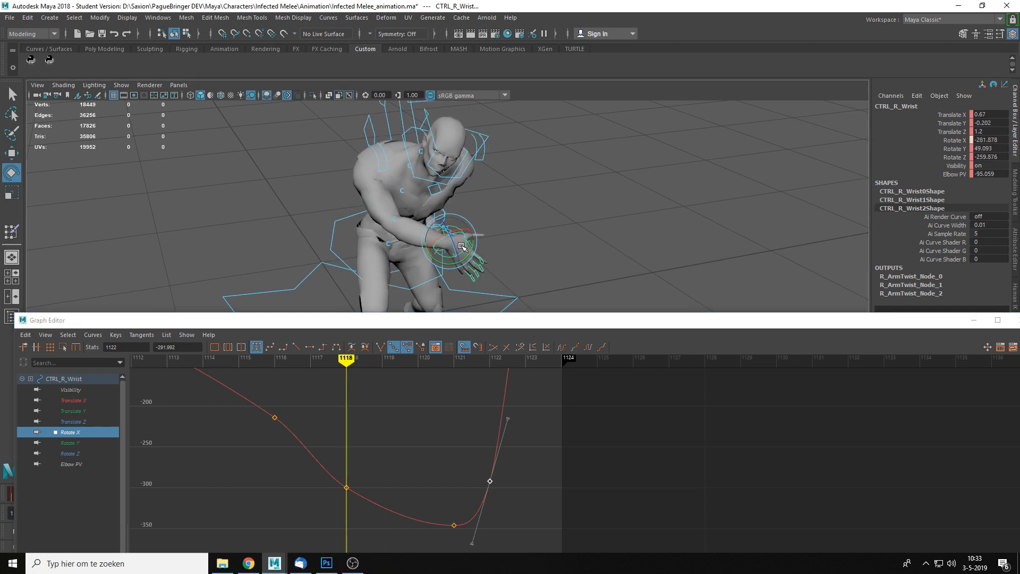
left_click_drag(347, 372, 356, 390)
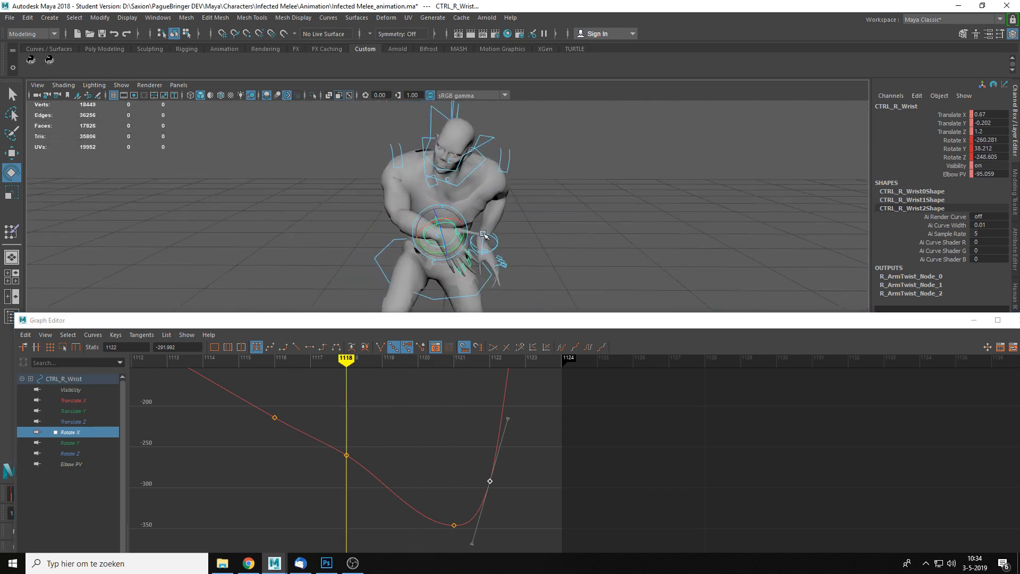
key("f")
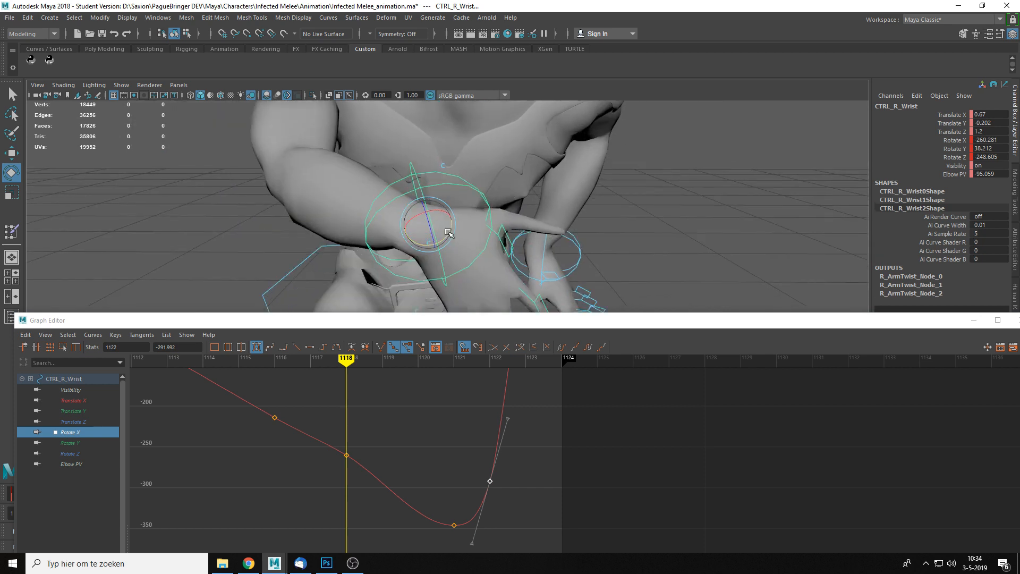
left_click_drag(448, 232, 425, 208)
mouse_move(347, 375)
left_mouse_down()
mouse_move(289, 379)
mouse_move(471, 391)
mouse_move(357, 381)
left_mouse_up()
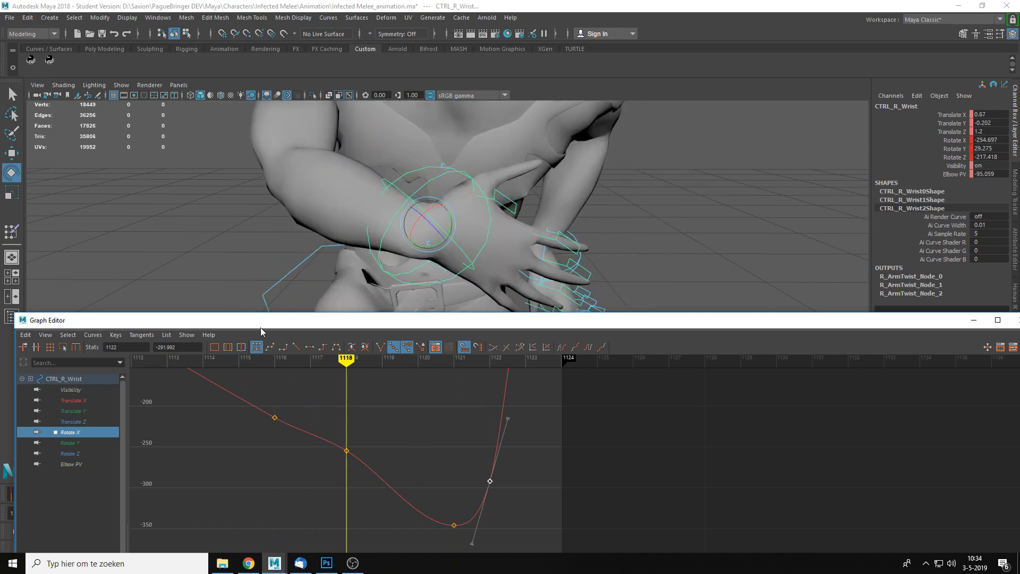
Play back and scrub the attack animation with nothing selected to check the character's overall motion.
scroll(428, 228, "down", 6)
middle_click_drag(428, 227, 471, 178, "alt")
scroll(472, 178, "down", 3)
left_click_drag(471, 202, 595, 232, "alt")
key("alt+v")
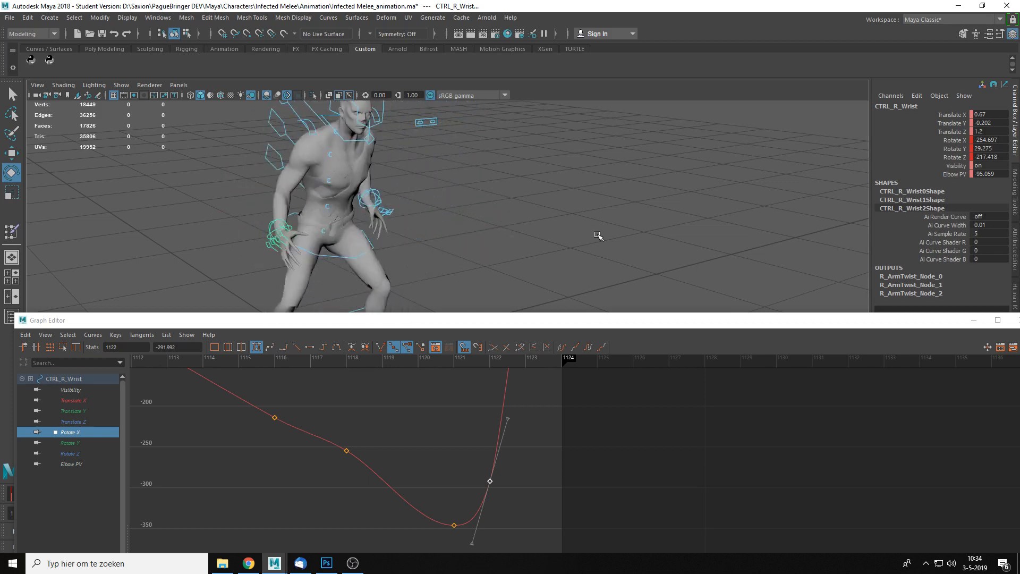
left_click(598, 235)
key("q")
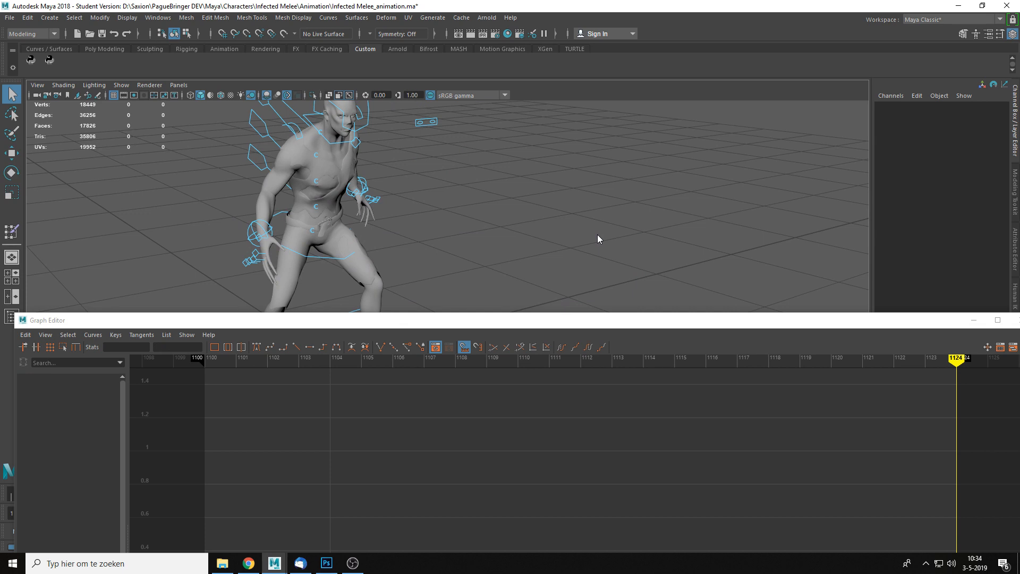
key("e")
key("space")
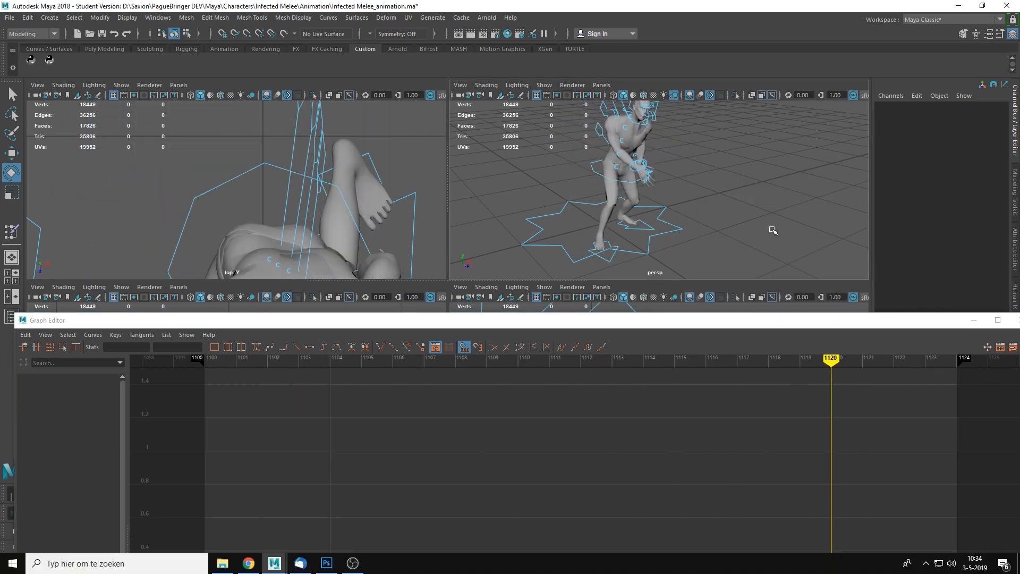
key("space")
left_click_drag(194, 377, 782, 396)
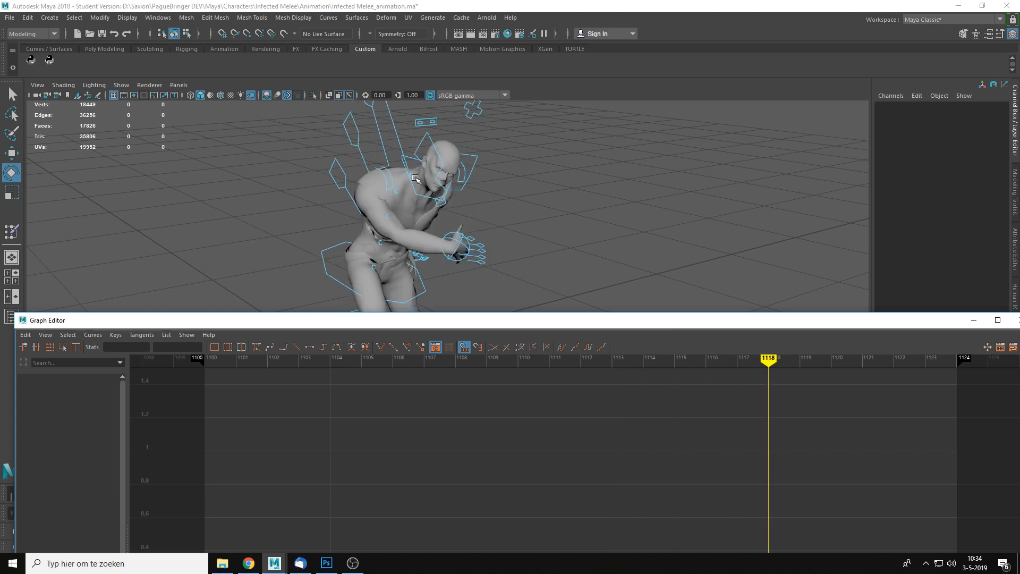
left_click_drag(529, 361, 583, 377)
Select the CTRL_SPINE_0 control at frame 1112 and maximize the Graph Editor on its curves between frames 1100 and 1124.
left_click(324, 186)
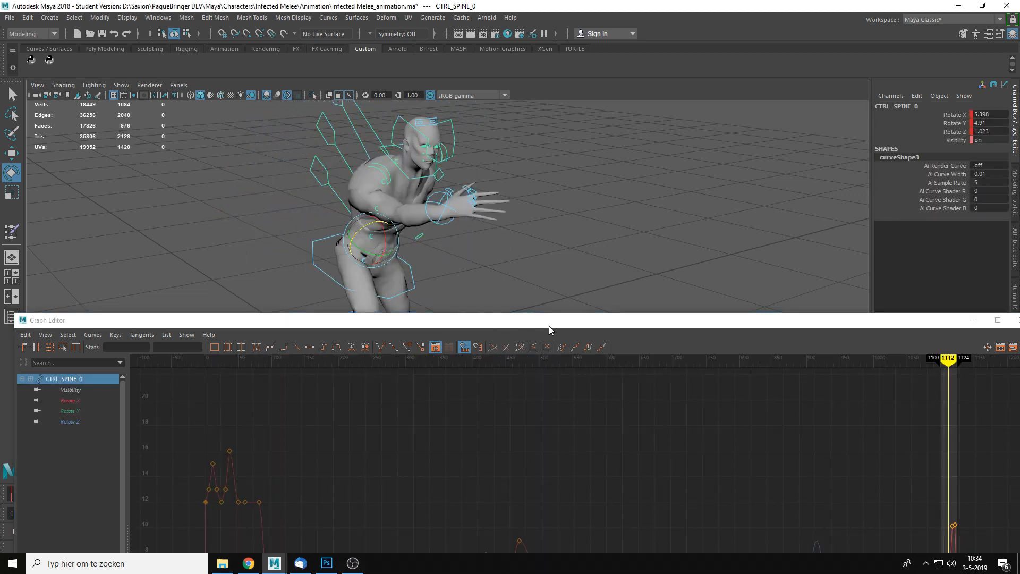
left_click_drag(550, 327, 465, 270)
left_click_drag(846, 447, 898, 480)
key("f")
left_click(845, 384)
scroll(667, 461, "down", 5)
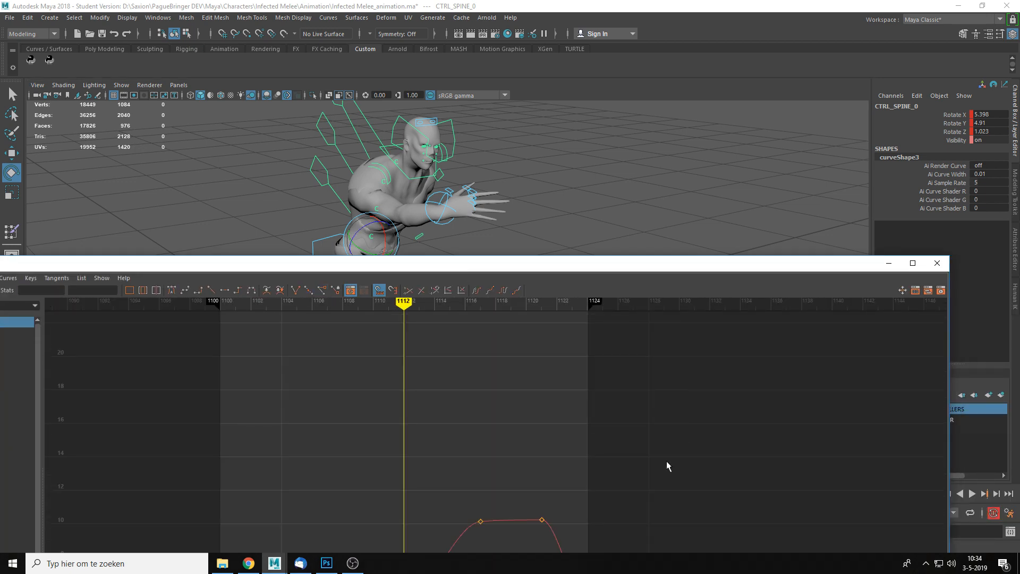
middle_click_drag(666, 461, 645, 310, "alt")
middle_click_drag(474, 443, 511, 383, "alt")
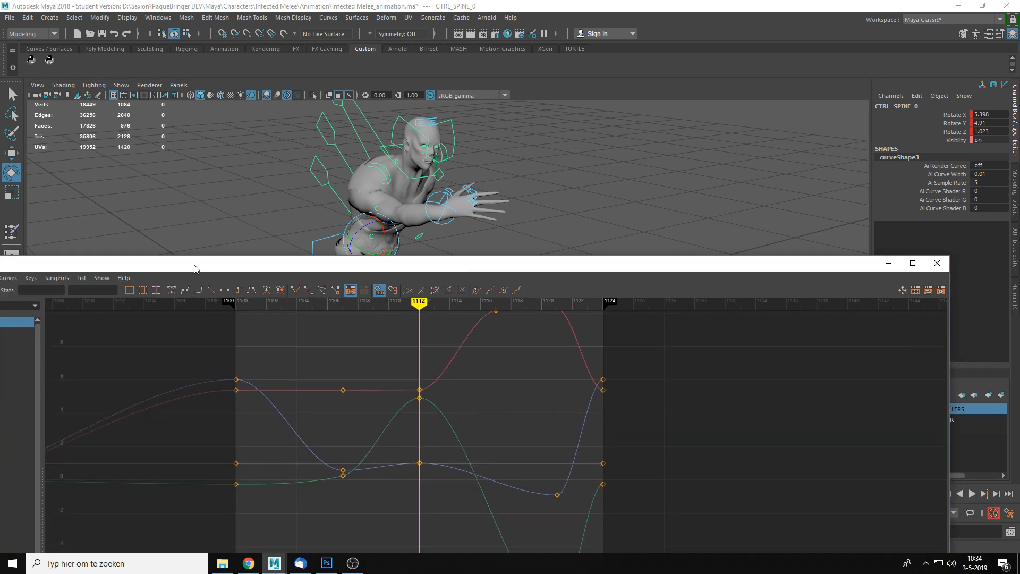
left_click_drag(194, 268, 329, 205)
double_click(329, 205)
Isolate the spine control's Rotate X curve and tilt the tangent of its frame 1121 key downward toward the end.
left_click(57, 83)
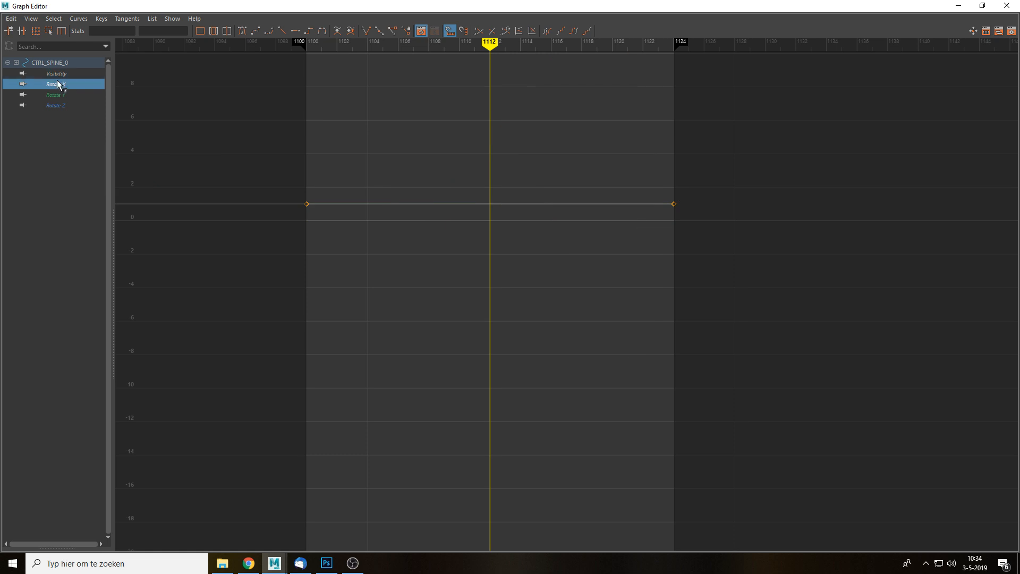
left_click_drag(560, 225, 587, 272)
key("f")
scroll(617, 236, "down", 5)
left_click(613, 330)
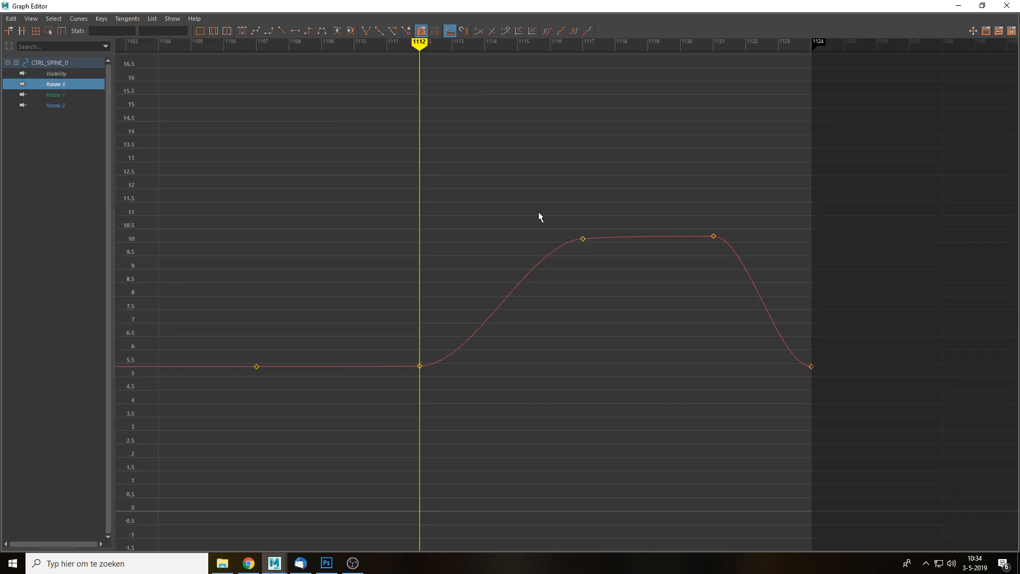
left_click_drag(613, 222, 762, 274)
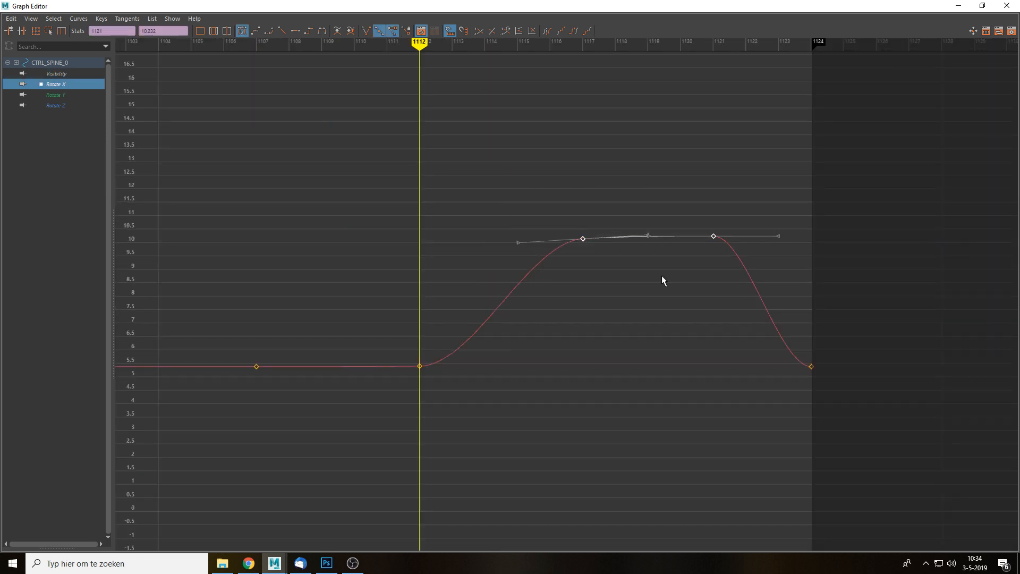
left_click(662, 275)
left_click_drag(549, 194, 748, 270)
left_click(736, 260)
left_click_drag(691, 204, 770, 264)
Steepen the Rotate X tangent at frame 1117 so the curve forms a rounded arc up to frame 1121.
left_click_drag(537, 205, 584, 254)
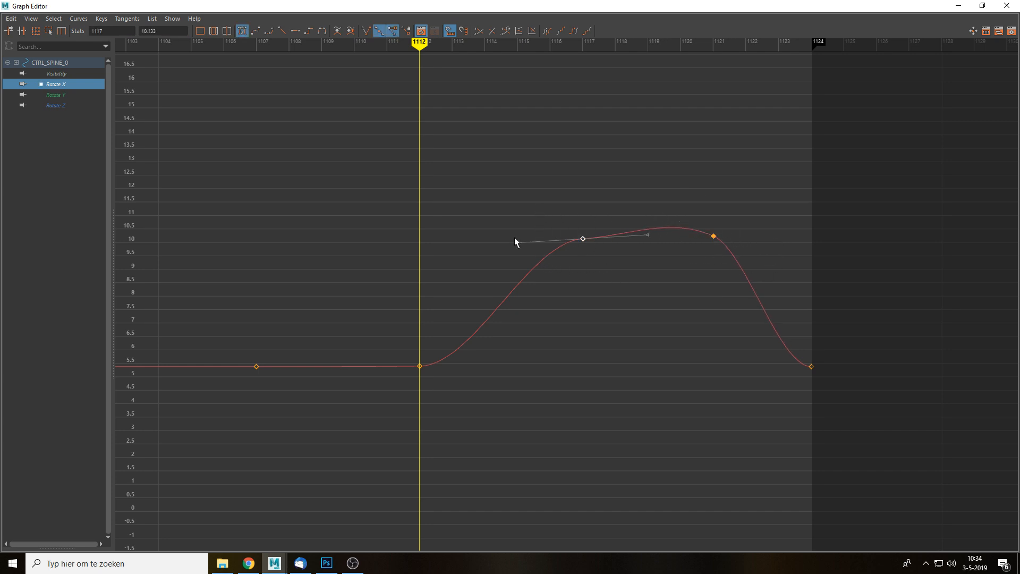
left_click_drag(516, 241, 533, 264)
middle_click_drag(449, 317, 654, 327, "alt")
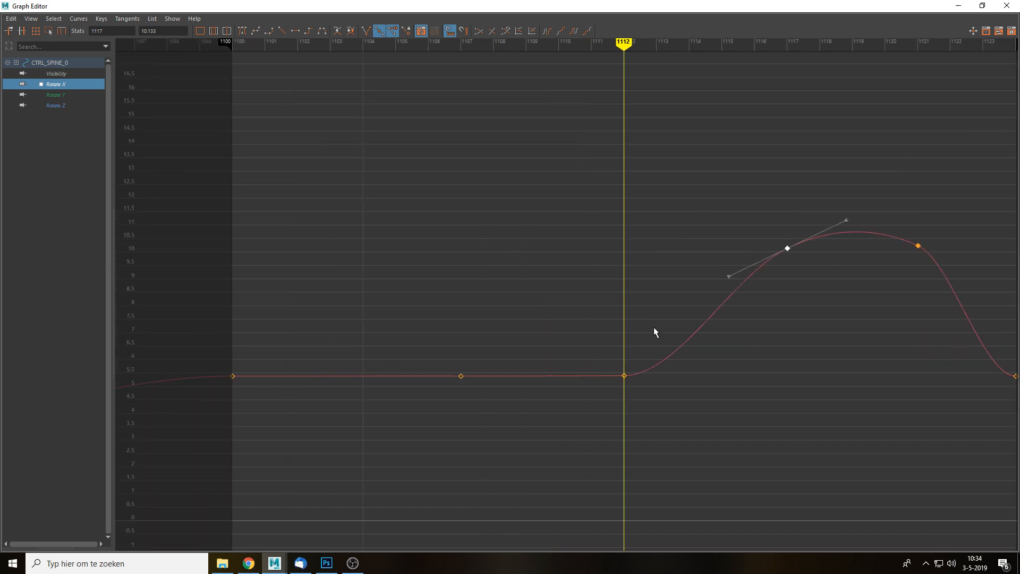
Examine the spine control's Rotate Y and Rotate Z curves one after the other.
left_click(76, 94)
key("f")
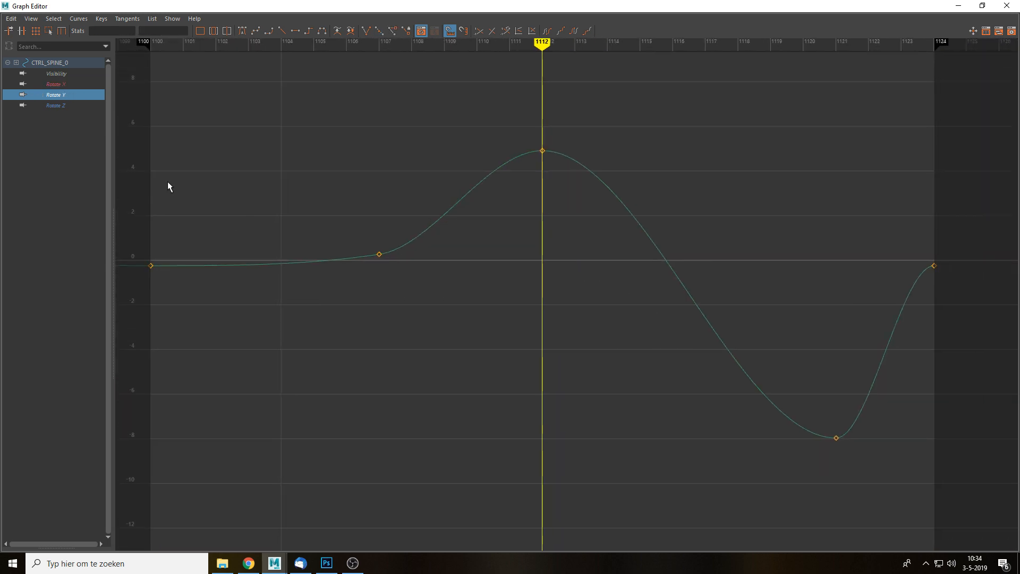
left_click(79, 105)
key("f")
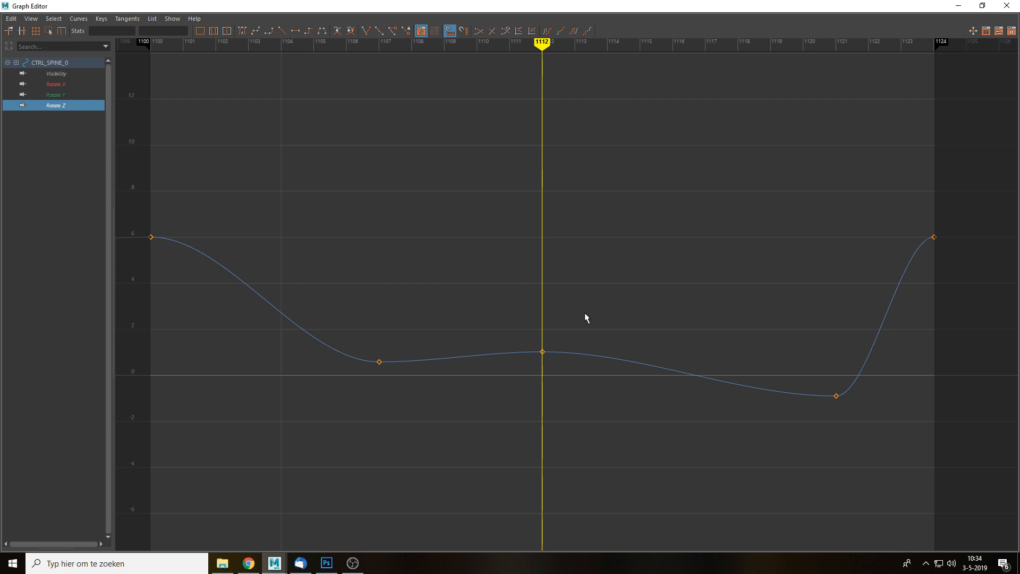
Select the CTRL_SPINE_1 control and frame its curves between frames 1100 and 1124 in the Graph Editor.
left_click_drag(689, 4, 625, 360)
left_click(347, 168)
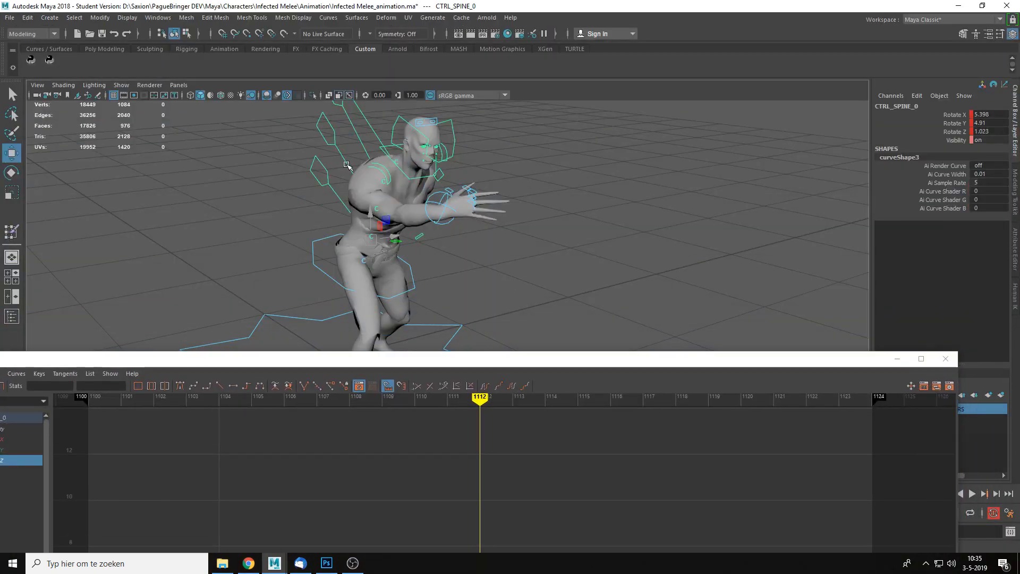
left_click_drag(457, 360, 384, 246)
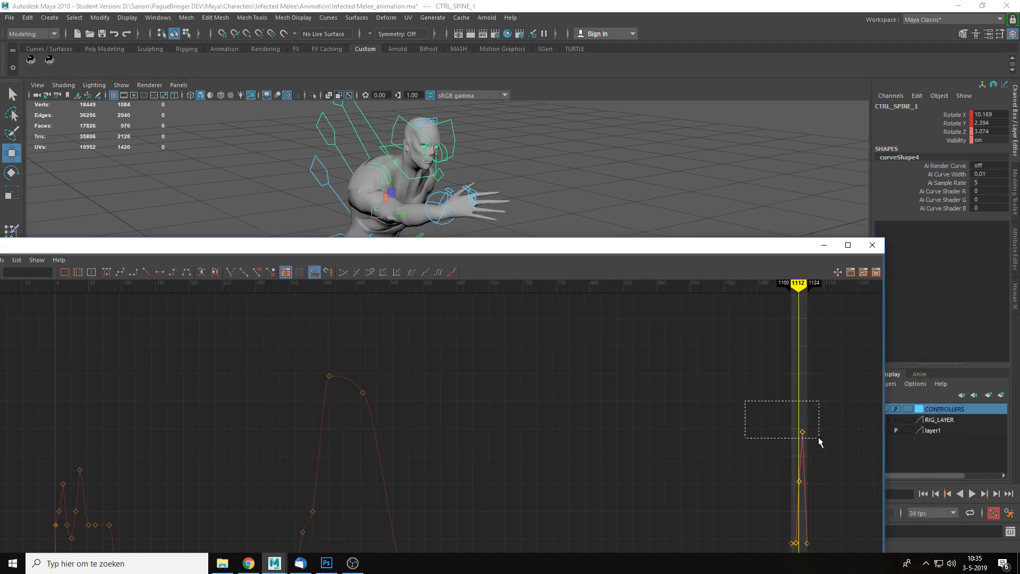
left_click_drag(818, 437, 818, 436)
key("f")
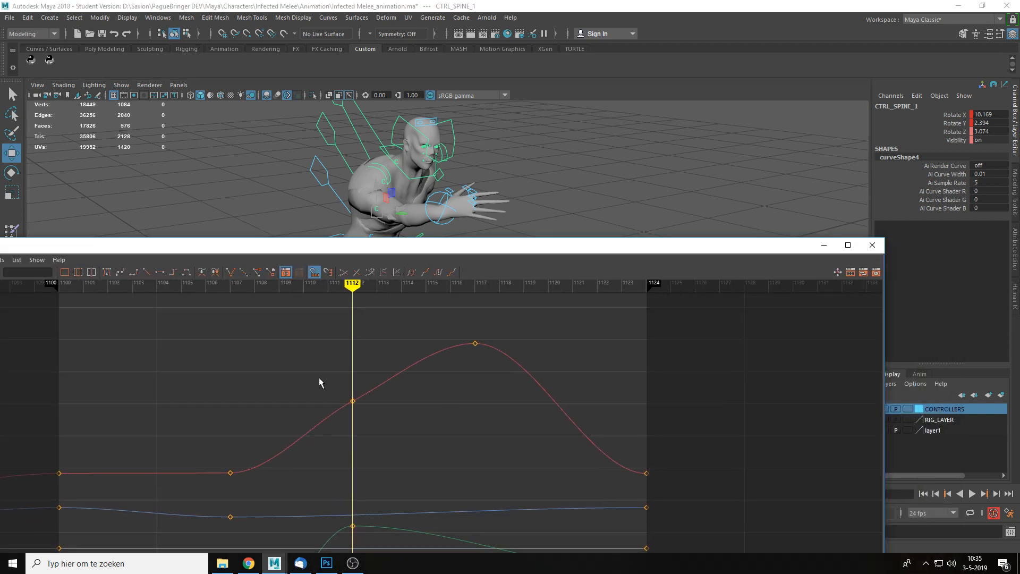
Steepen the tangent of CTRL_SPINE_1's Rotate X key at frame 1112 and isolate that curve in the maximized Graph Editor.
left_click_drag(319, 379, 404, 355)
middle_click_drag(429, 478, 511, 360, "alt")
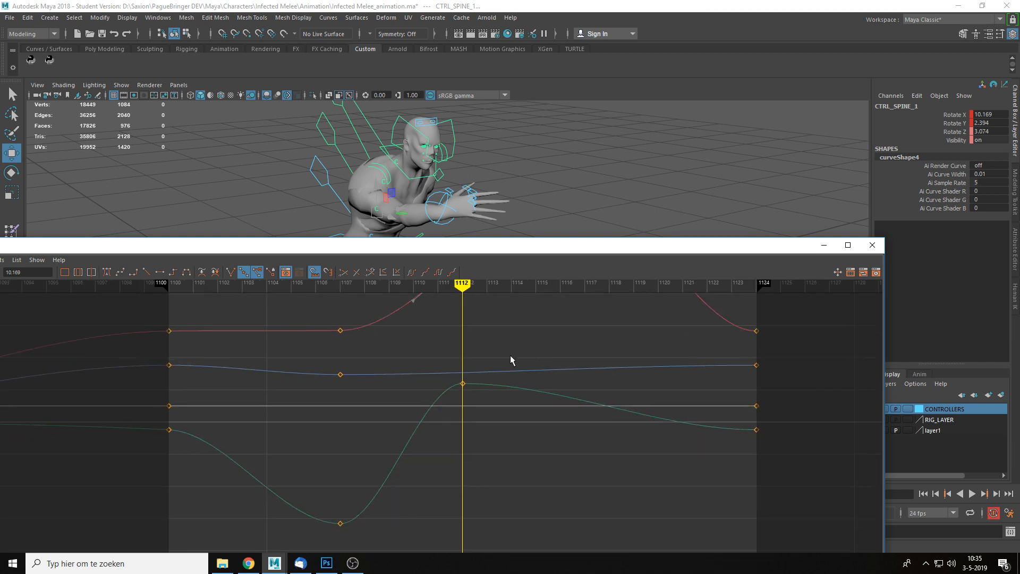
double_click(468, 247)
left_click(54, 84)
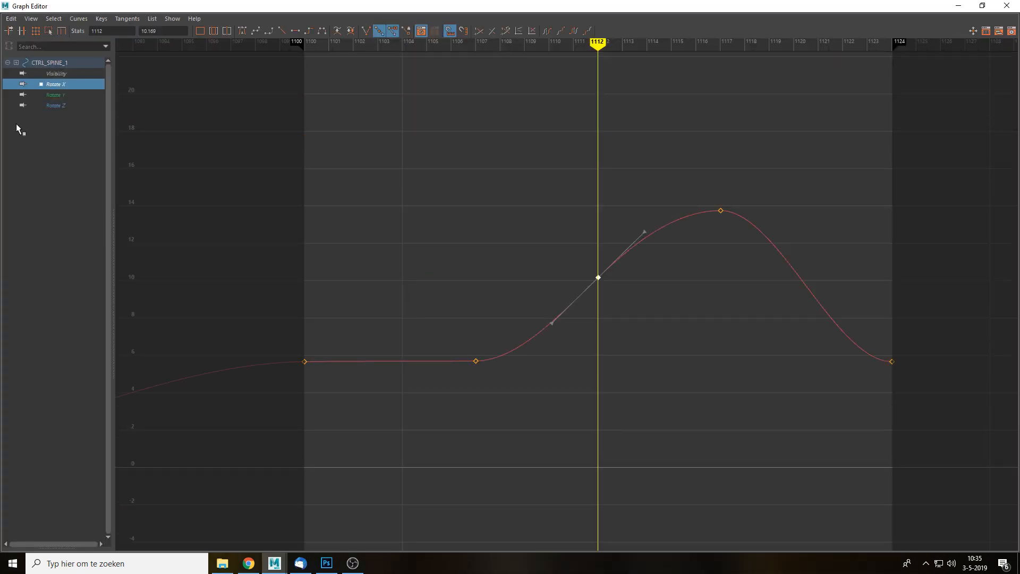
Break the tangents of the Rotate Y key at frame 1100 and level its outgoing tangent.
left_click(62, 95)
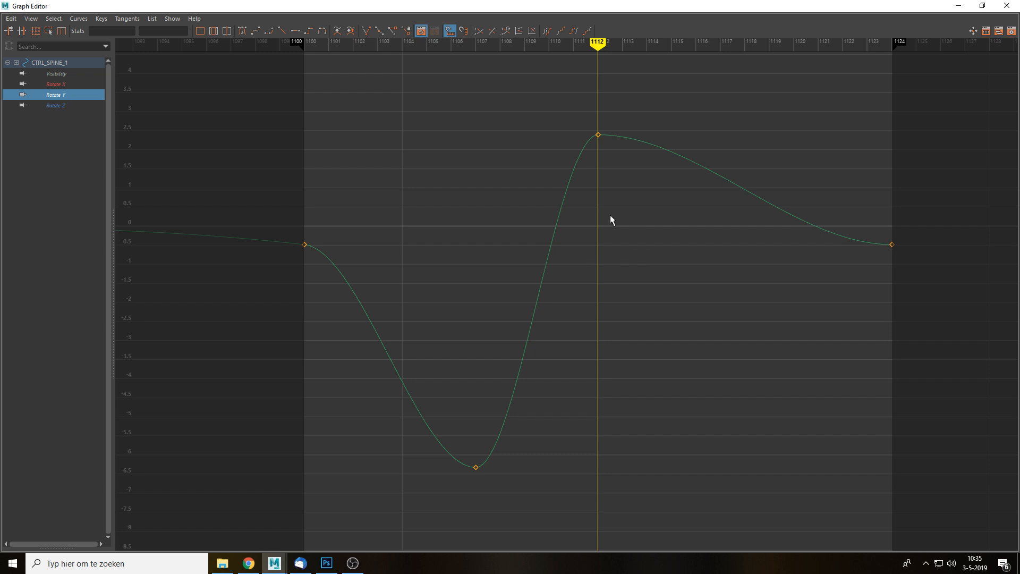
left_click_drag(307, 264, 309, 260)
right_click(309, 246)
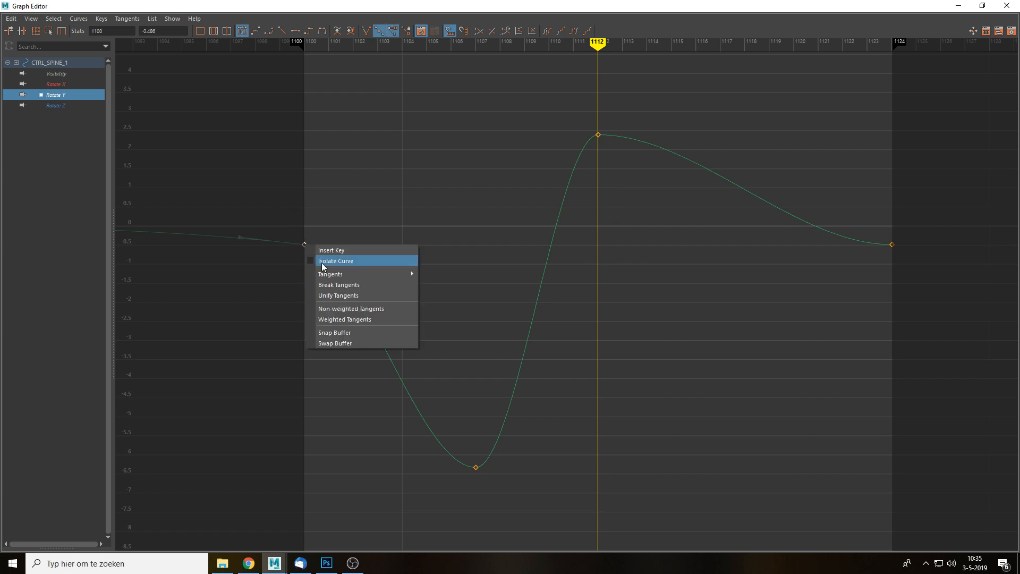
left_click(332, 286)
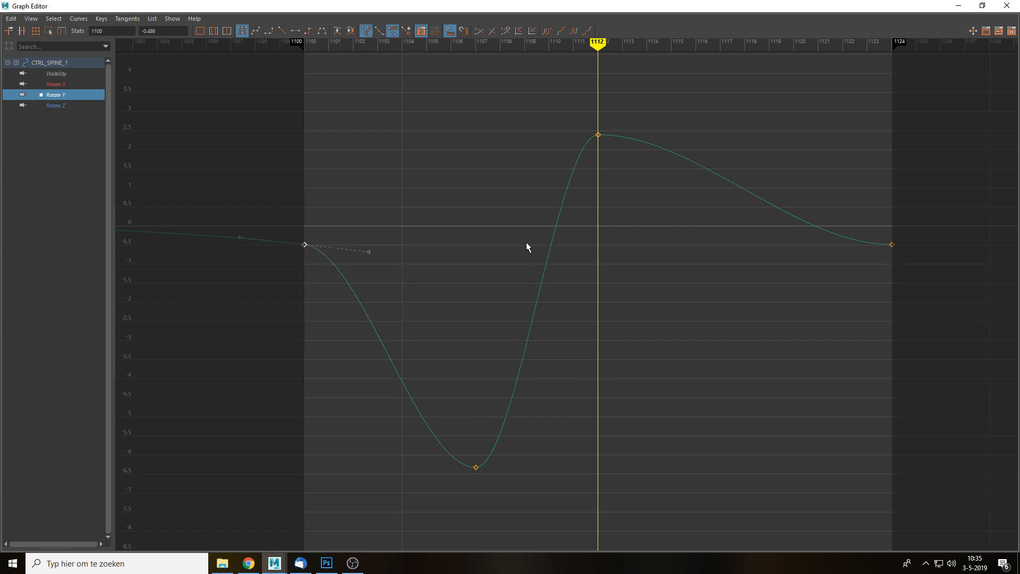
left_click_drag(379, 259, 369, 251)
middle_click_drag(369, 251, 373, 244)
Tilt the Rotate Y tangent at frame 1112 upward so the curve arcs gently past that key.
left_click(64, 104)
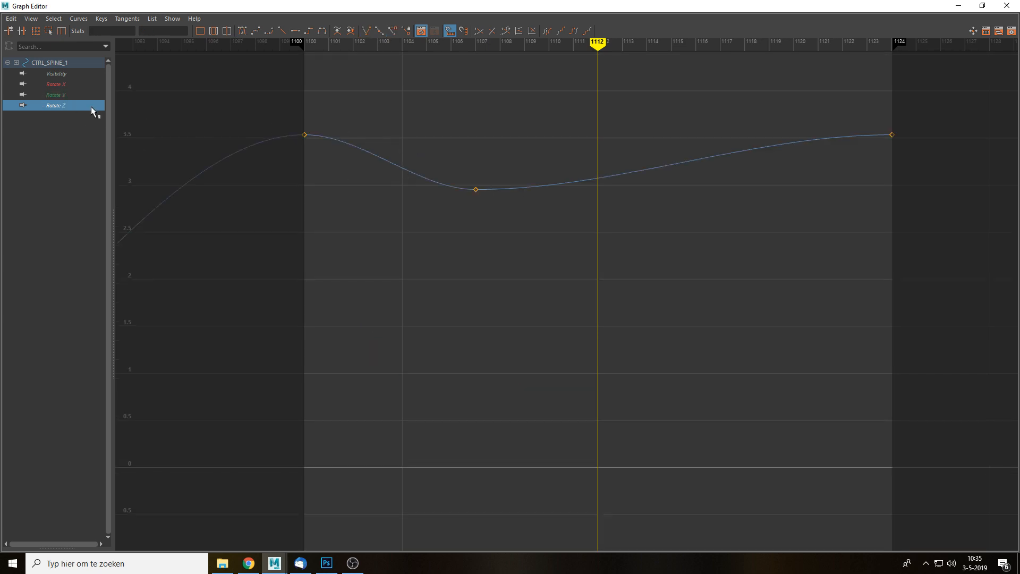
left_click(82, 94)
left_click_drag(569, 121, 666, 141)
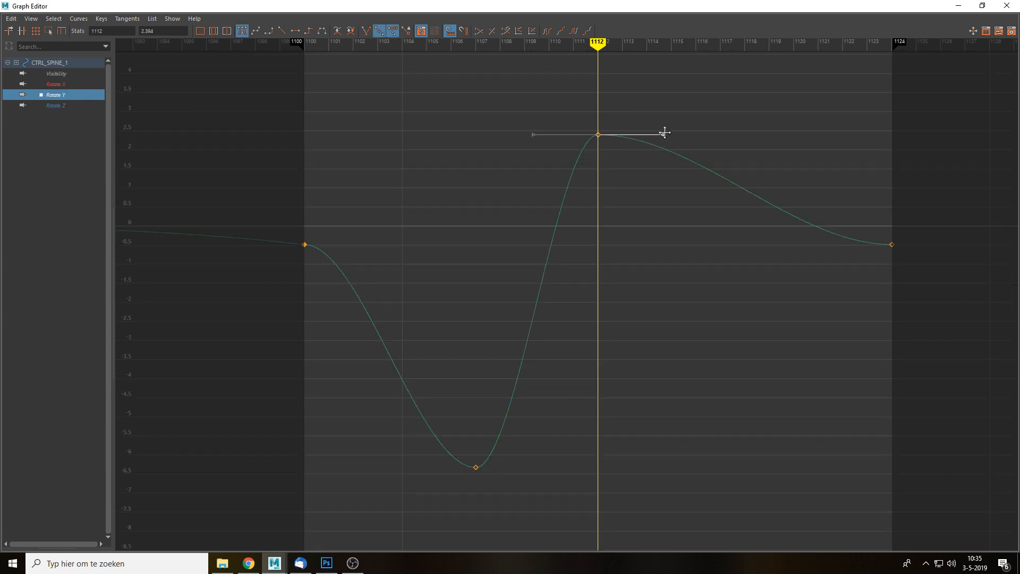
middle_click_drag(665, 133, 655, 111)
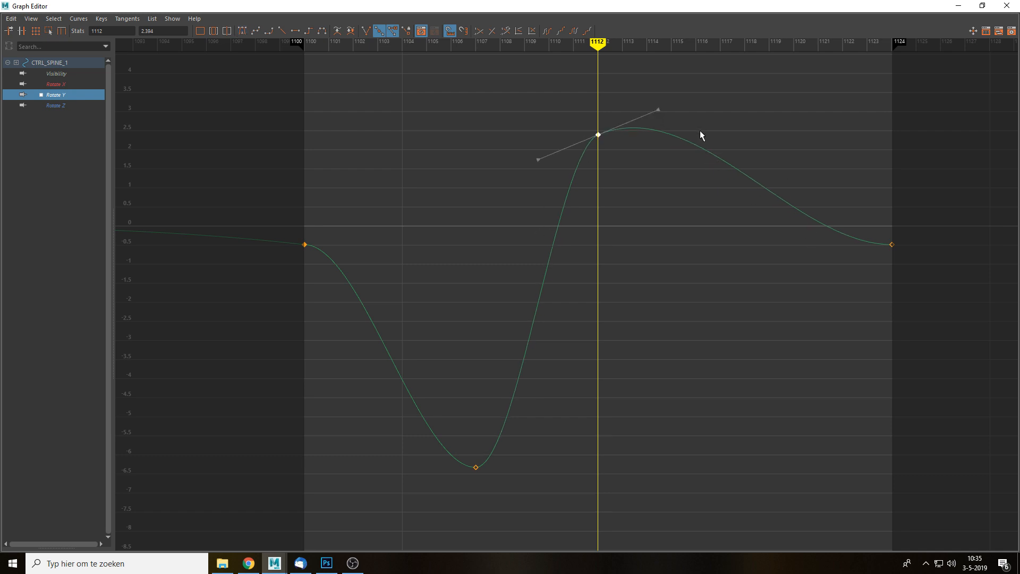
Select the CTRL_SPINE_2 control and maximize the Graph Editor framed on its curves up to frame 1124.
double_click(610, 5)
left_click(365, 144)
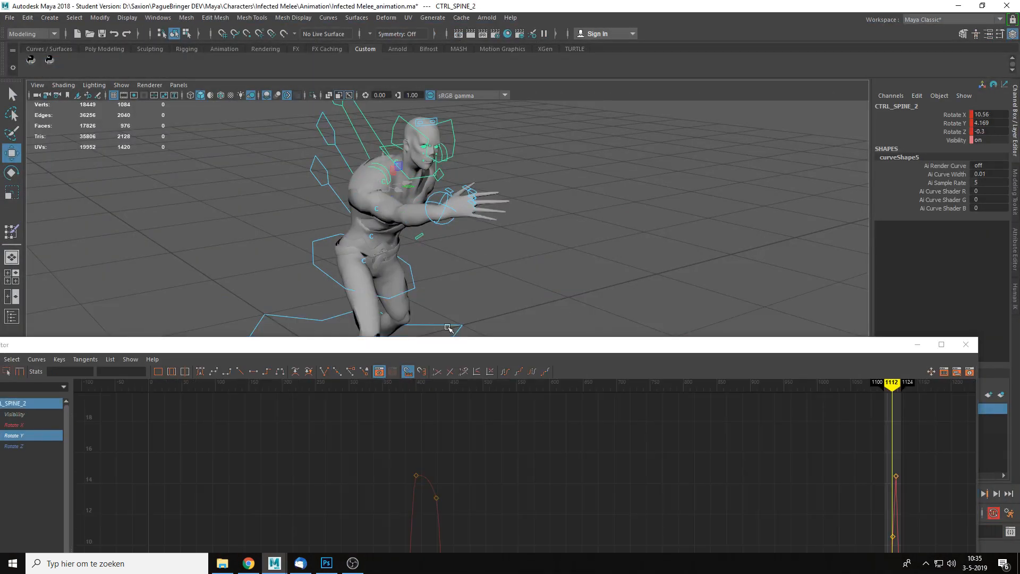
left_click_drag(458, 349, 423, 234)
left_click(858, 360)
key("f")
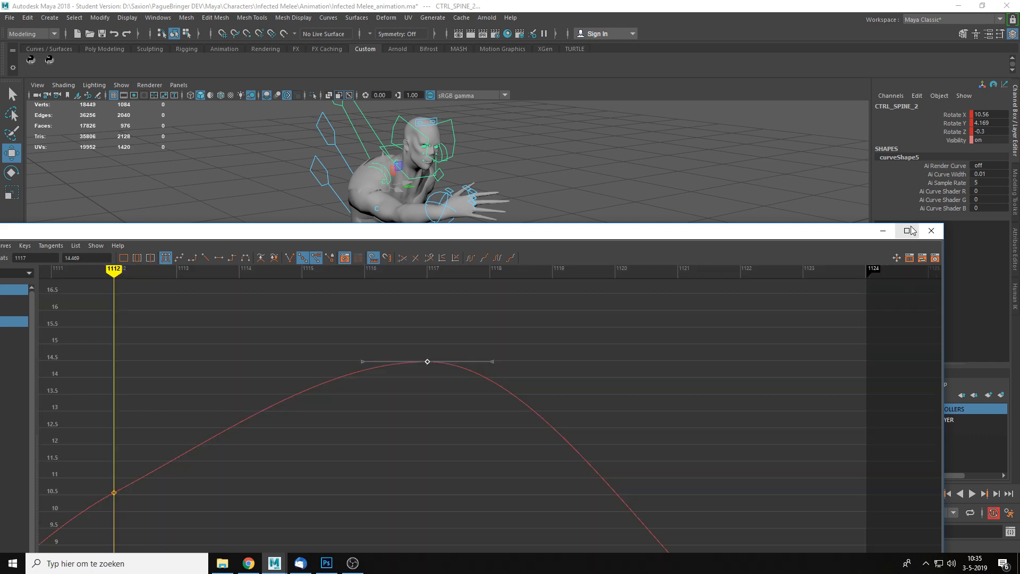
left_click(908, 230)
scroll(453, 304, "down", 3)
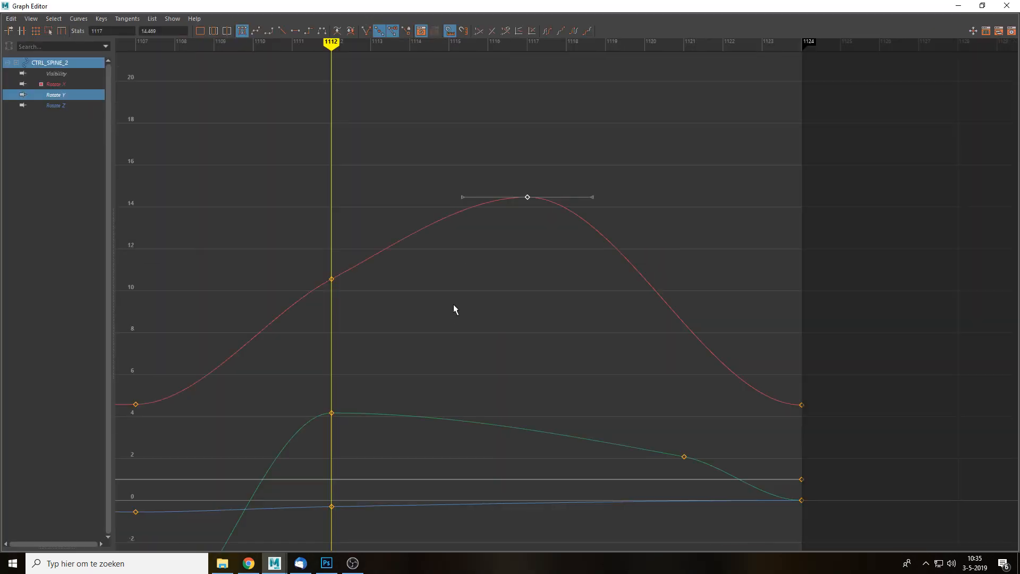
Steepen the tangent of CTRL_SPINE_2's Rotate X key at frame 1112 to smooth the rise toward frame 1117.
left_click(426, 299)
left_click(332, 279)
left_click_drag(390, 253, 379, 232)
middle_click_drag(435, 296, 505, 249, "alt")
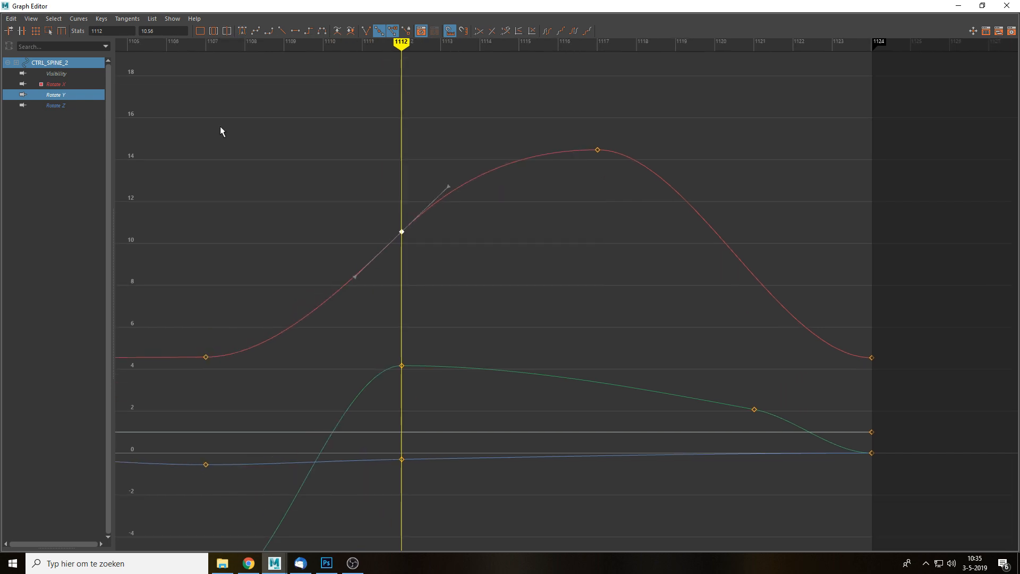
left_click(56, 84)
Round CTRL_SPINE_2's Rotate Y curve by tilting the frame 1121 tangent more steeply downward and the frame 1112 tangent upward.
left_click(61, 94)
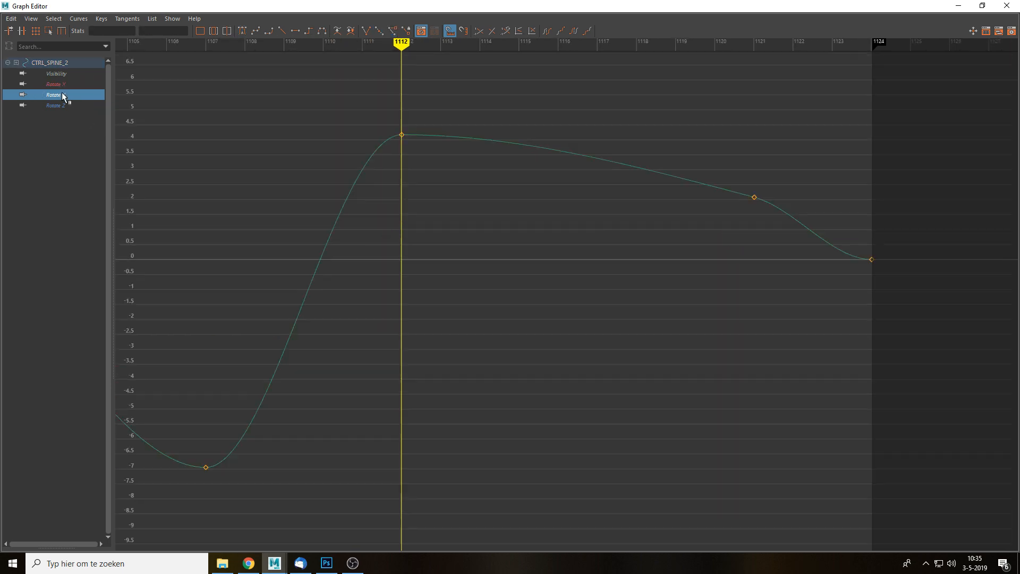
left_click(754, 197)
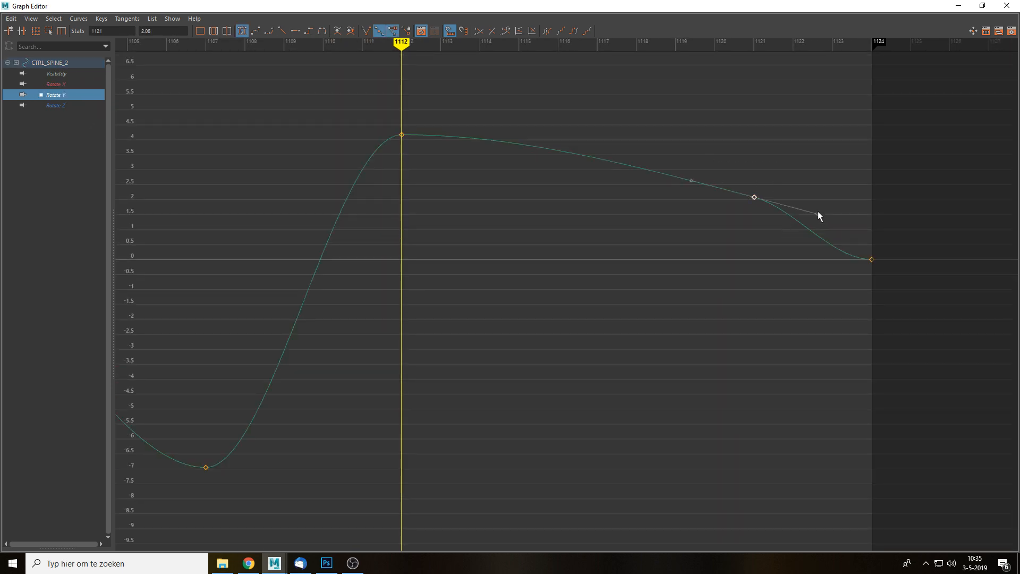
left_click_drag(818, 213, 807, 233)
left_click(402, 135)
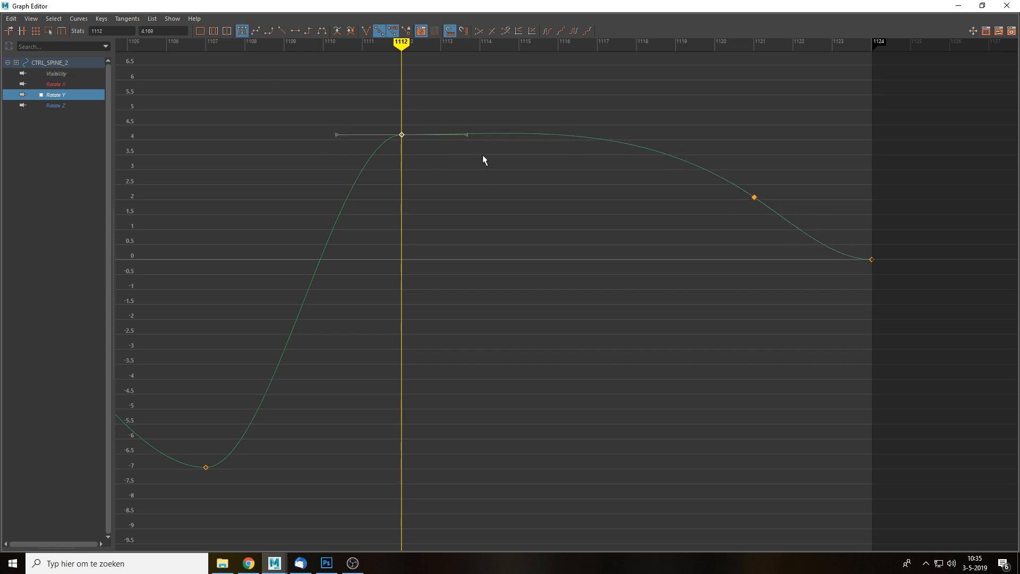
left_click_drag(464, 133, 462, 105)
left_click(506, 182)
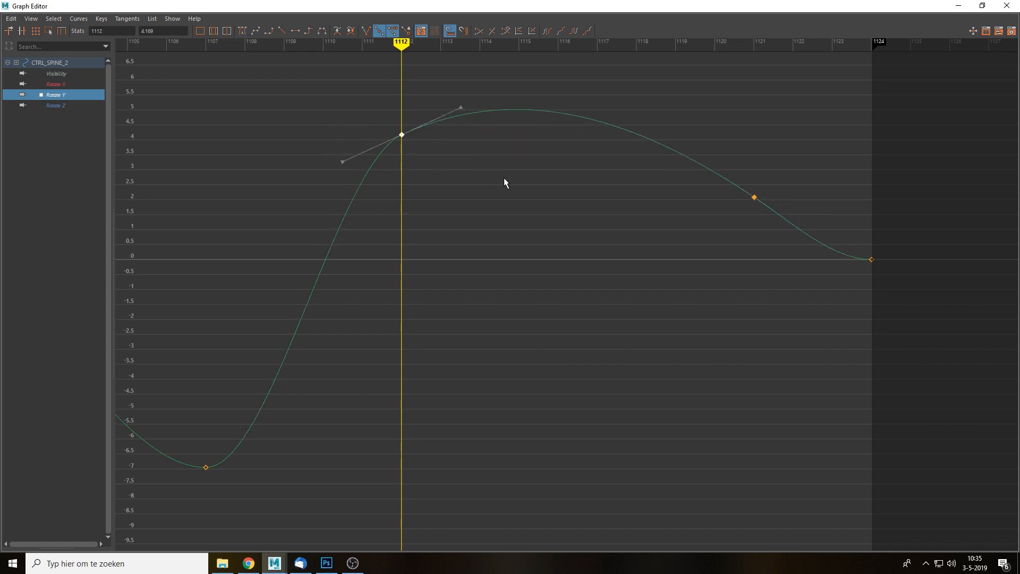
key("a")
Steepen the Rotate Z tangent at frame 1112 so CTRL_SPINE_2's curve rises smoothly toward frame 1124.
left_click(63, 106)
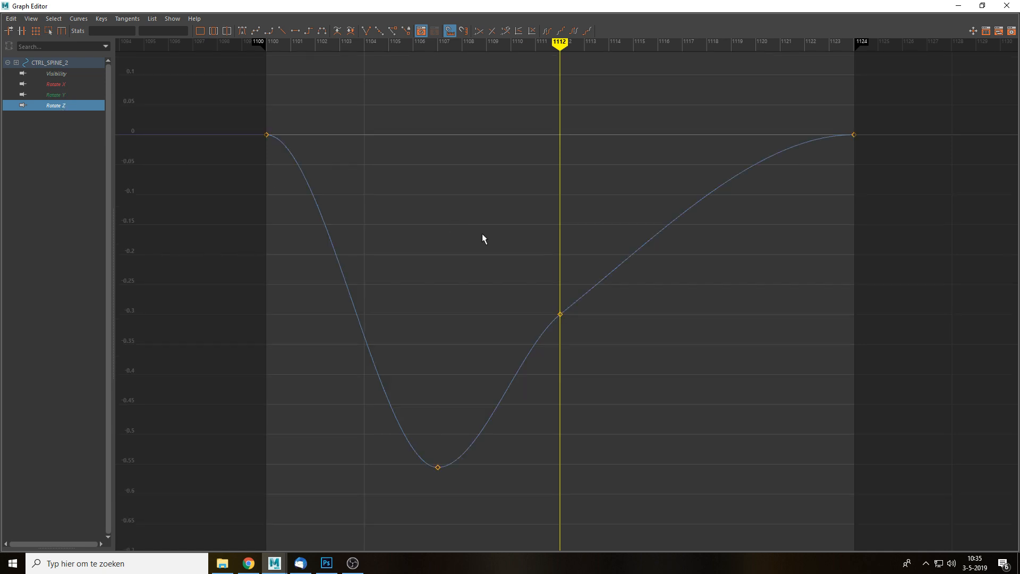
left_click_drag(556, 321, 564, 323)
left_click_drag(611, 274, 602, 259)
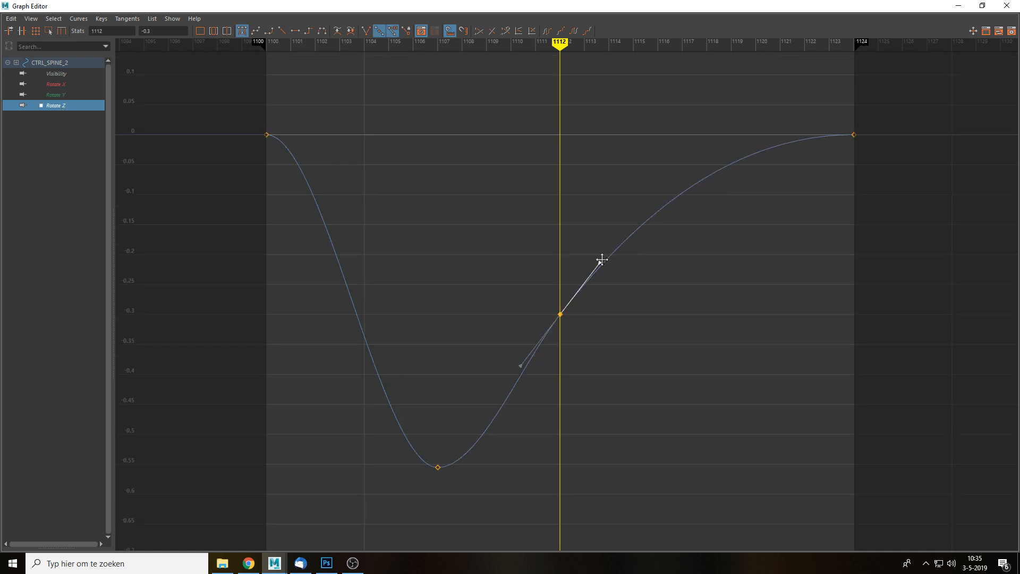
left_click(608, 275)
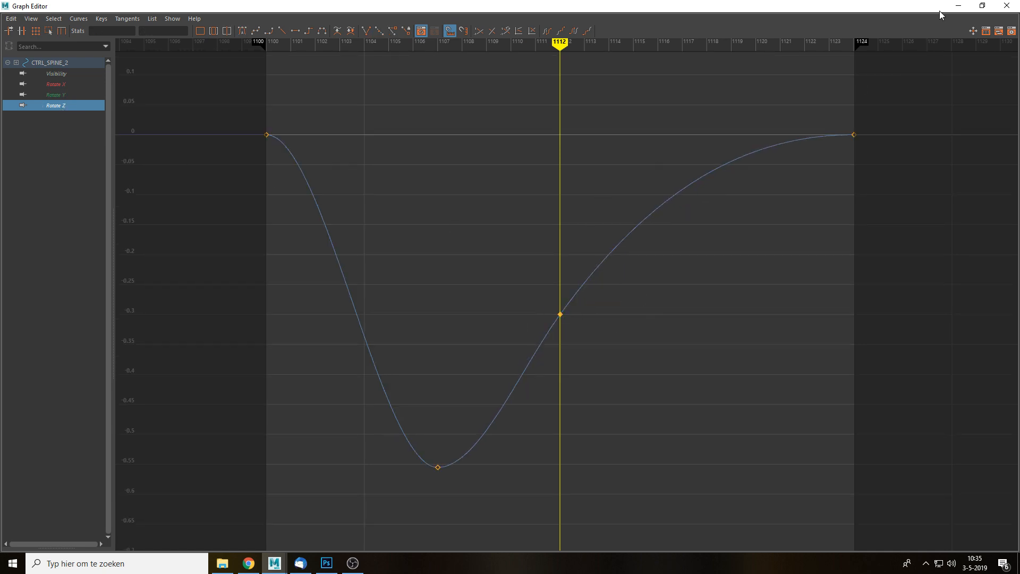
Minimize the Graph Editor, play back the attack animation and save the scene, accepting the student version notice.
left_click(958, 5)
key("alt+v")
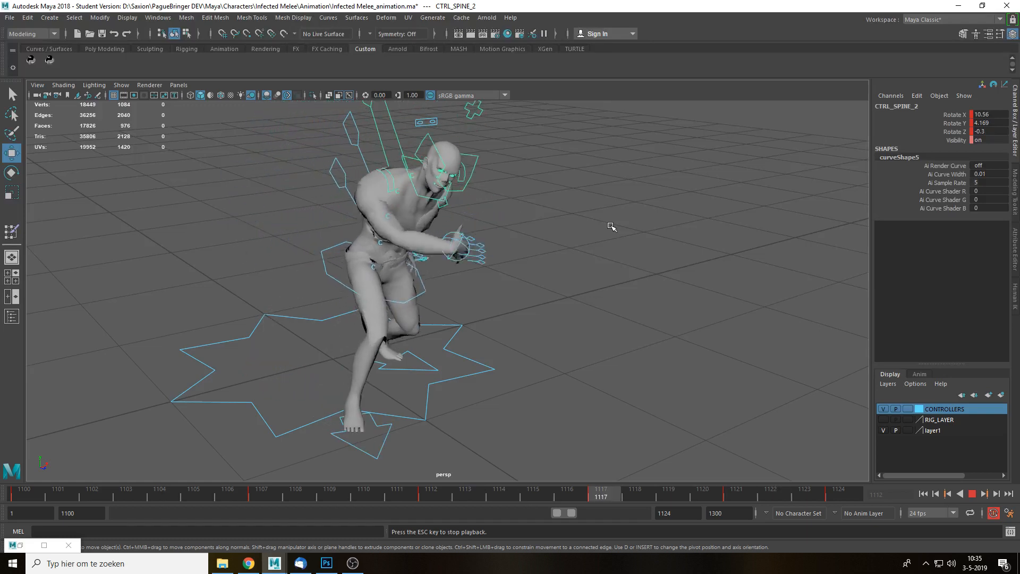
scroll(611, 227, "down", 3)
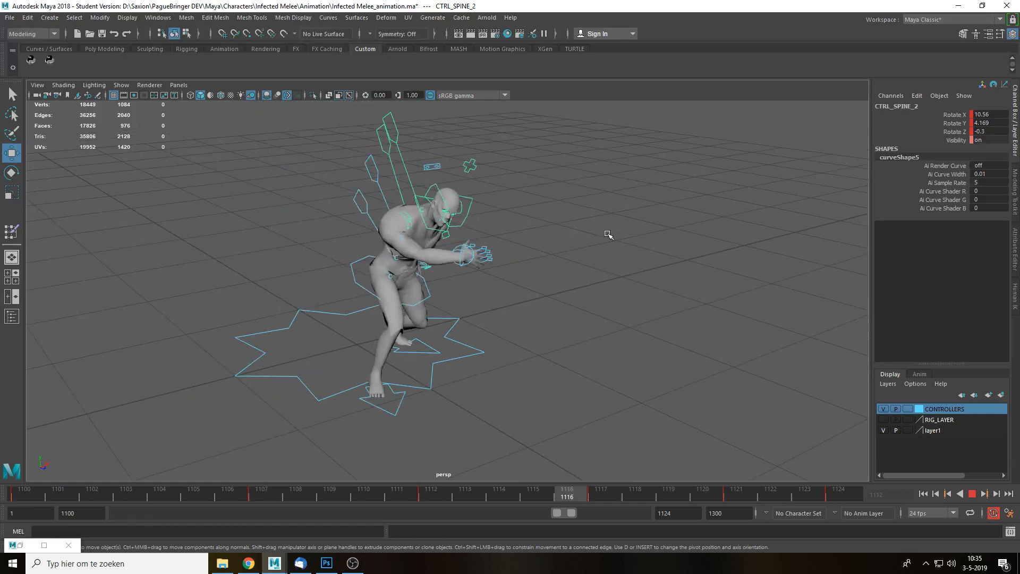
key("ctrl+s")
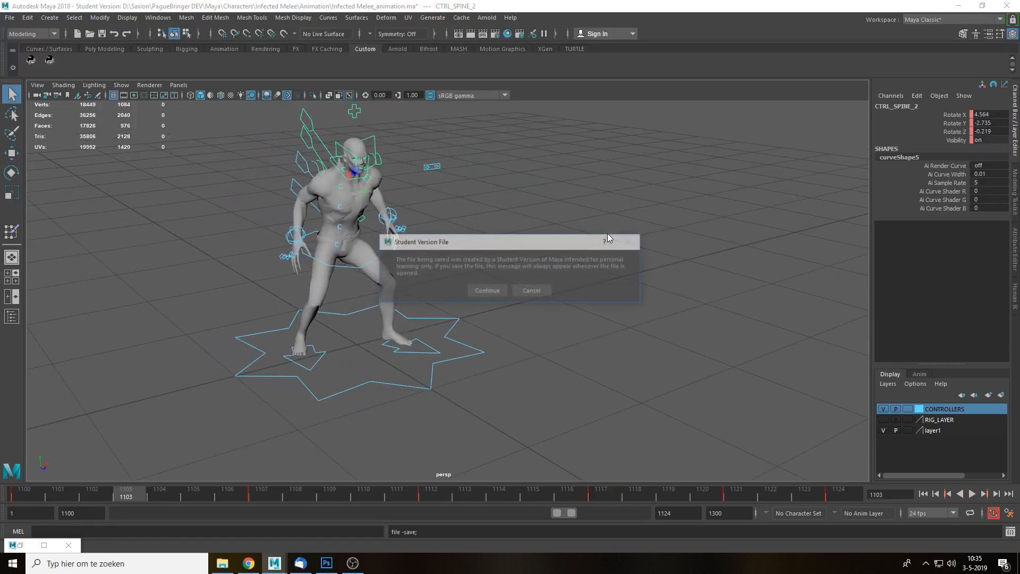
key("Return")
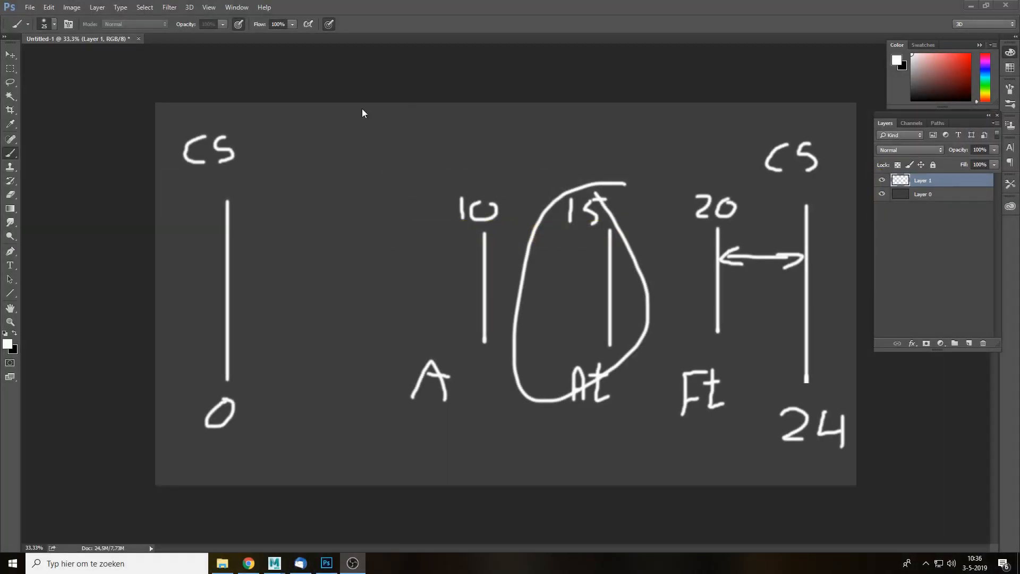
Switch to the attack timing sketch in Photoshop and activate the Move tool.
key("v")
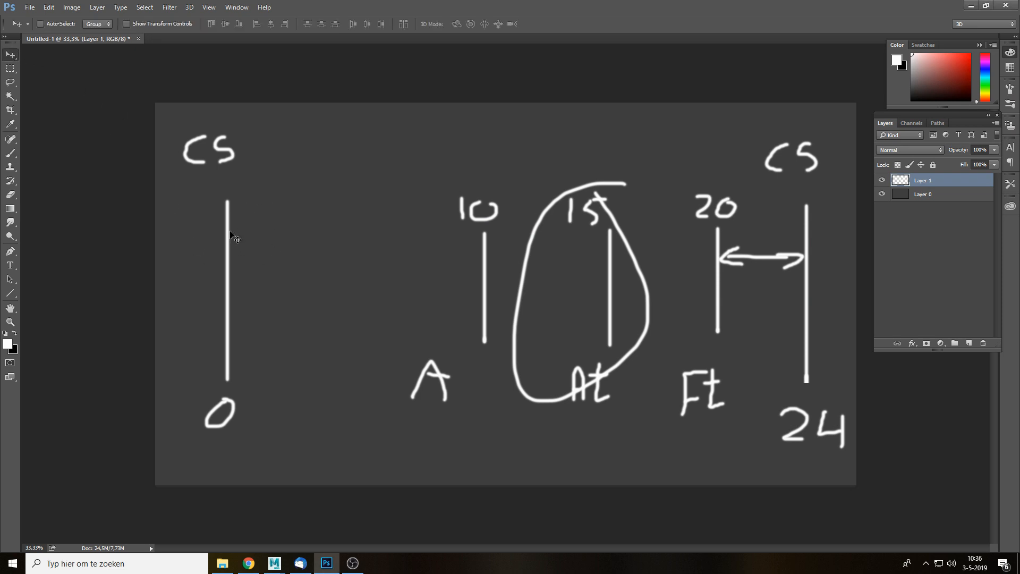